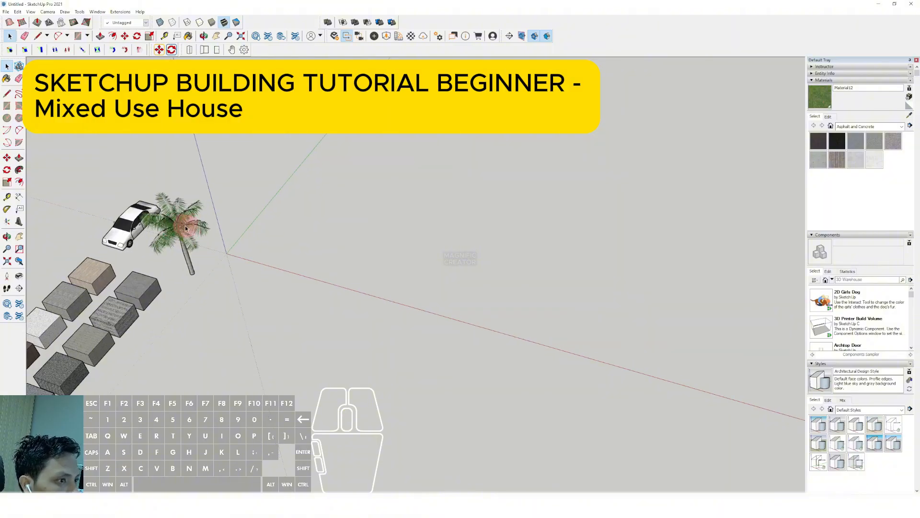
Step: Draw a rectangle 11500 mm by 27500 mm starting at the origin, with its short side along the red axis
click(19, 106)
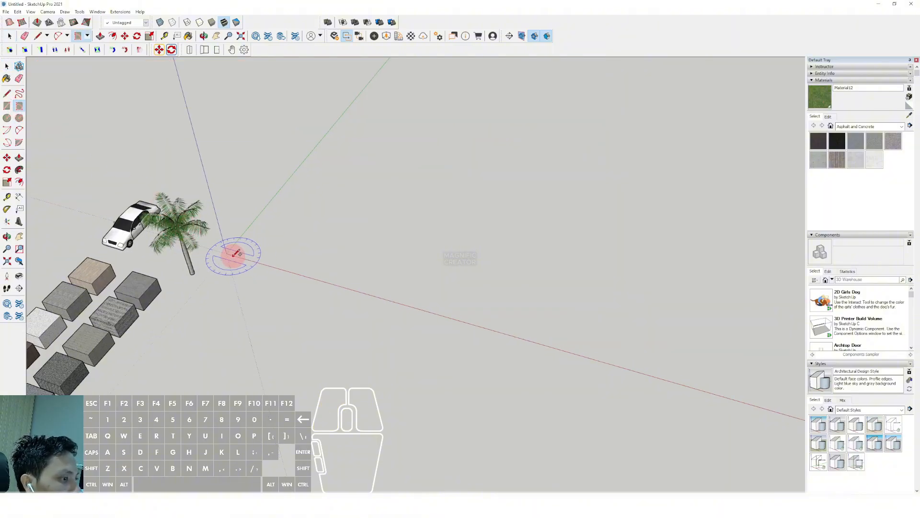
drag(229, 254, 347, 285)
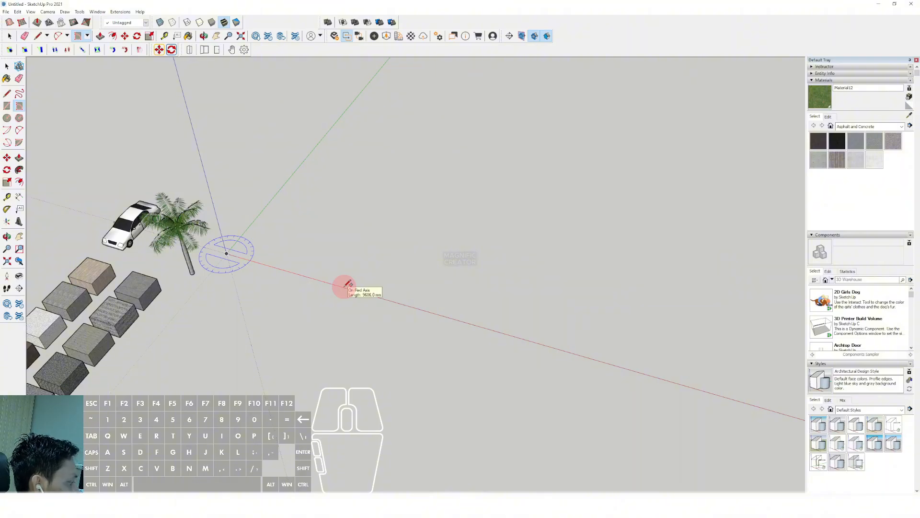
click(348, 286)
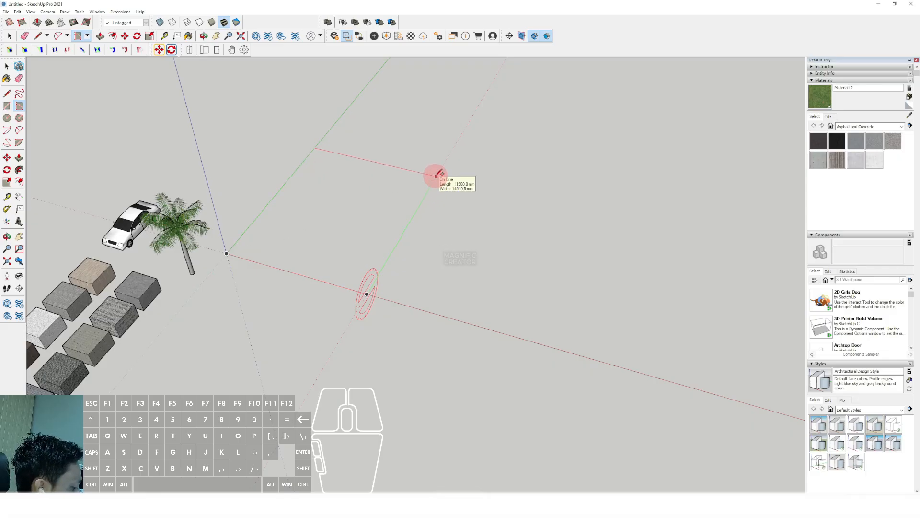
click(436, 175)
key(space)
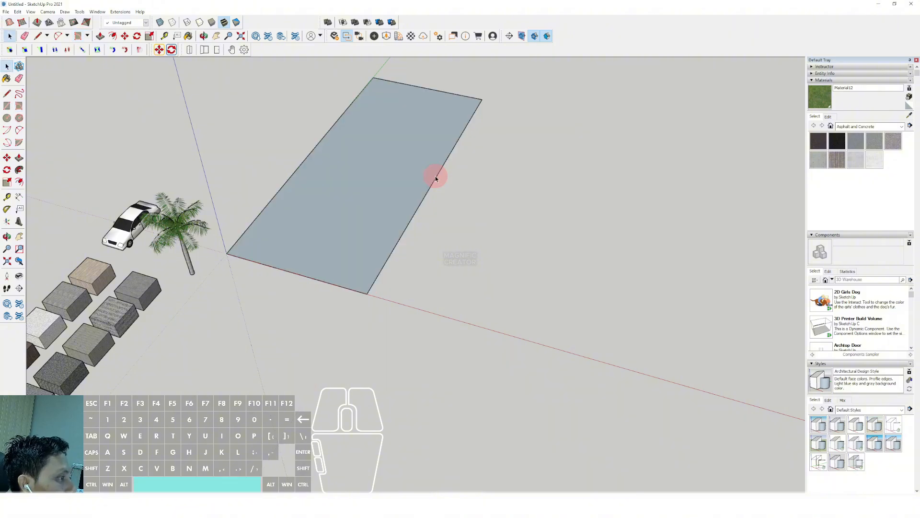
Step: Dimension the rectangle's front short edge and its long edge opposite the green axis
scroll(307, 292, up, 4)
scroll(294, 295, up, 2)
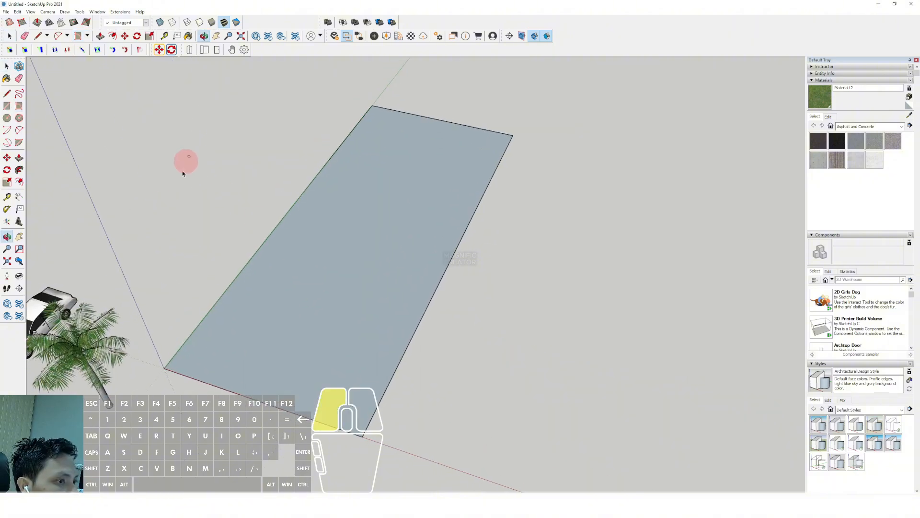
click(19, 197)
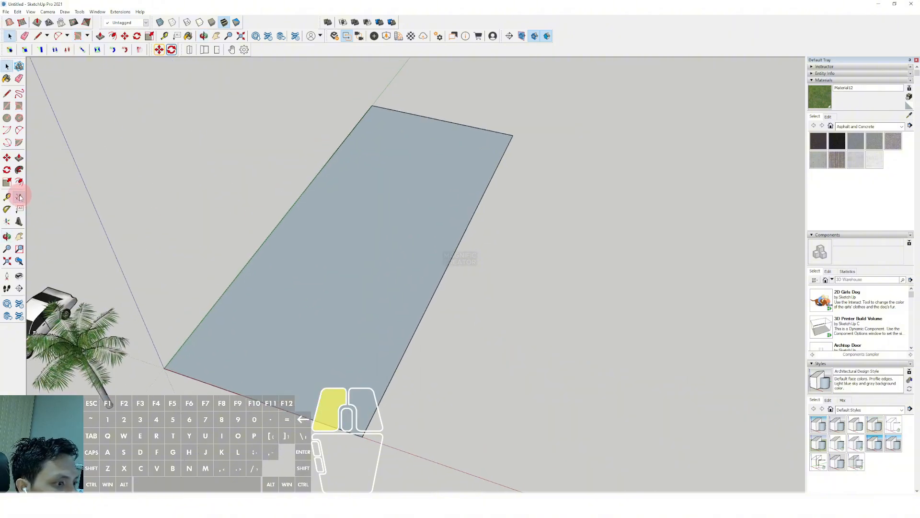
click(228, 389)
click(216, 415)
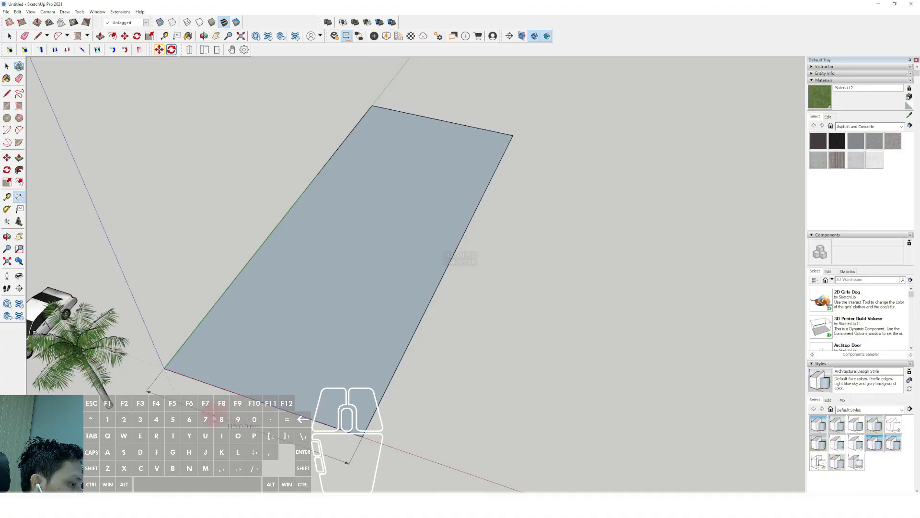
click(421, 326)
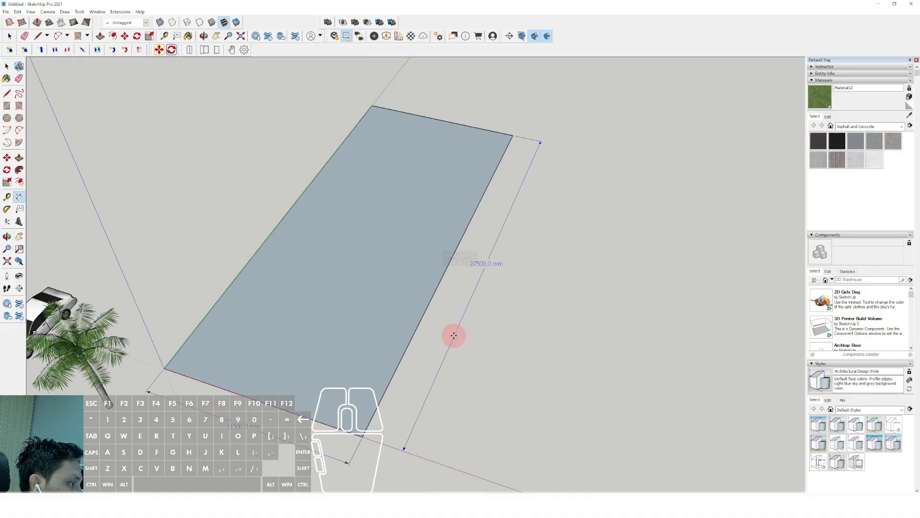
click(481, 273)
key(space)
Step: Select the rectangle with its edges and make it a group
mouse_move(383, 316)
middle_down()
mouse_move(401, 293)
mouse_move(383, 290)
mouse_move(374, 331)
middle_up()
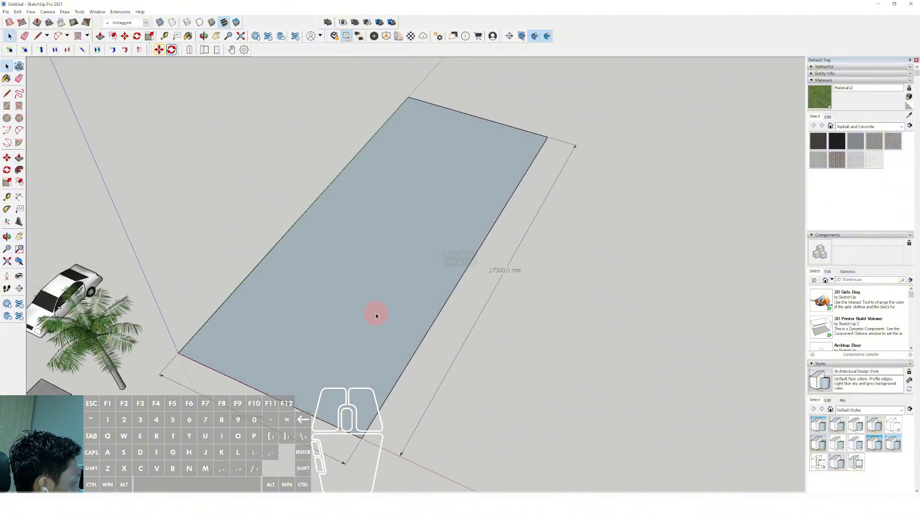
middle_drag(389, 291, 418, 249)
click(419, 249)
right_click(419, 248)
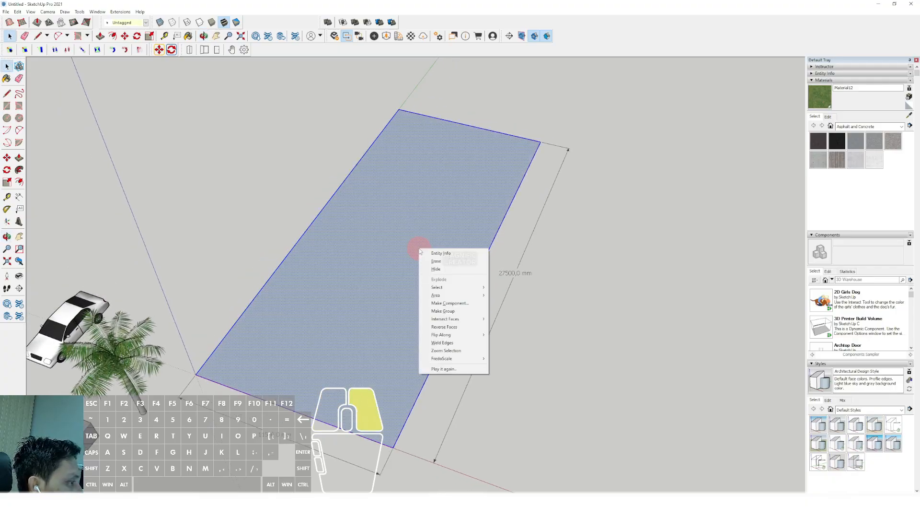
click(443, 311)
middle_drag(443, 311, 297, 254)
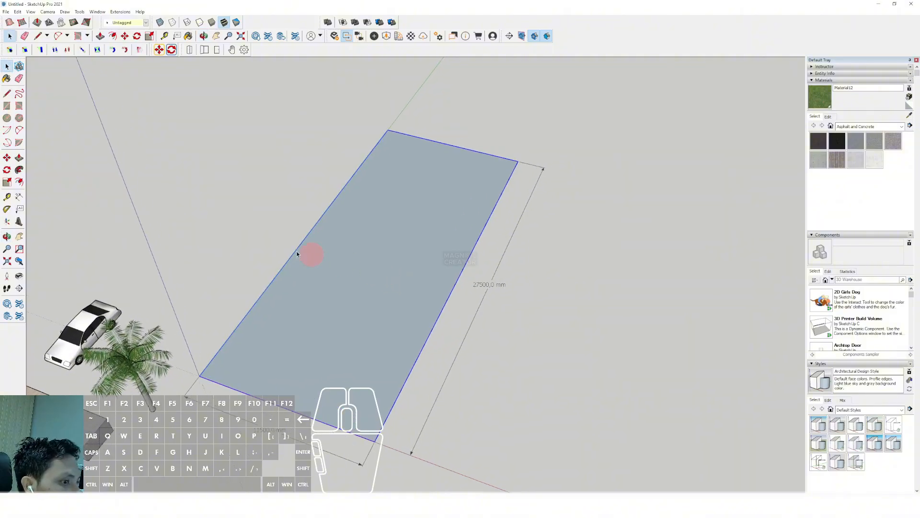
Step: Place a lengthwise guide line inside the rectangle, offset from the long edge on the green axis
click(9, 197)
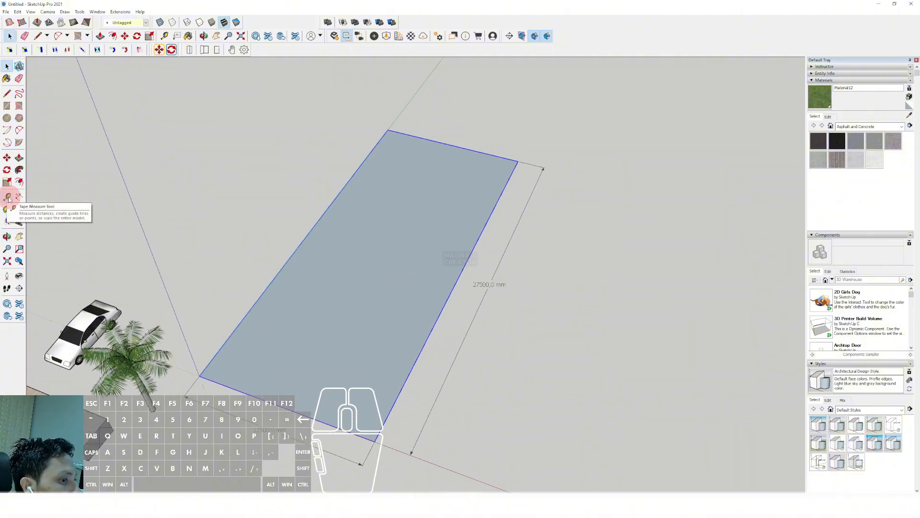
click(358, 324)
middle_drag(359, 314, 398, 337)
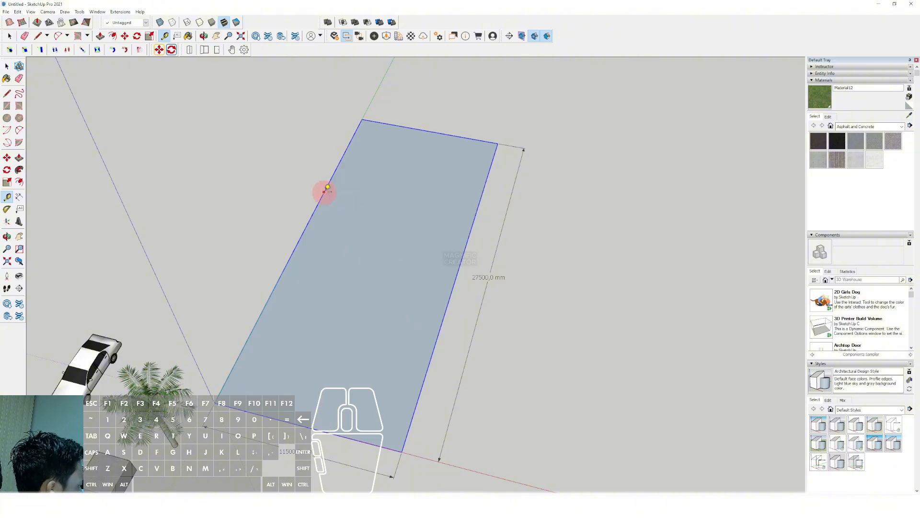
click(324, 192)
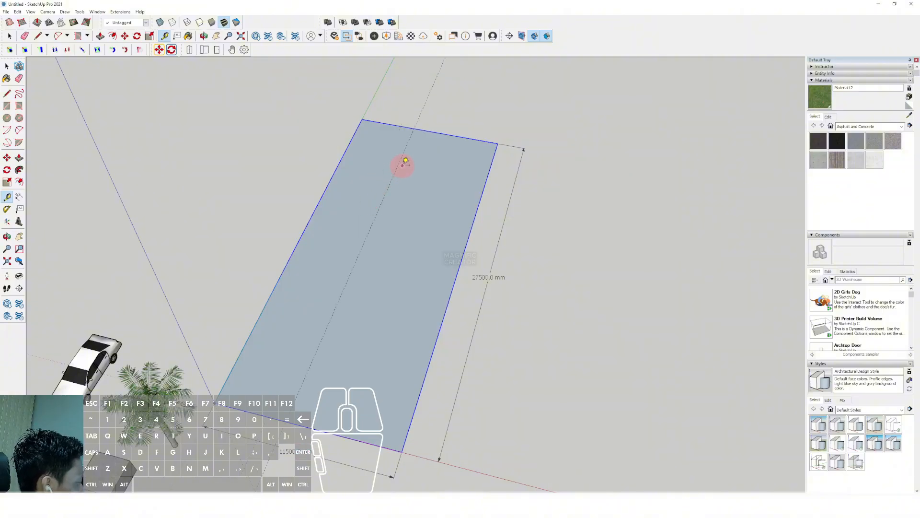
Step: Add a second and third lengthwise guide, each offset from the previous one toward the dimensioned long edge
scroll(409, 144, up, 1)
shift+middle_drag(408, 144, 355, 215)
mouse_move(355, 216)
middle_down()
mouse_move(317, 243)
mouse_move(437, 138)
mouse_move(390, 260)
mouse_move(343, 271)
mouse_move(326, 304)
middle_up()
scroll(357, 215, up, 2)
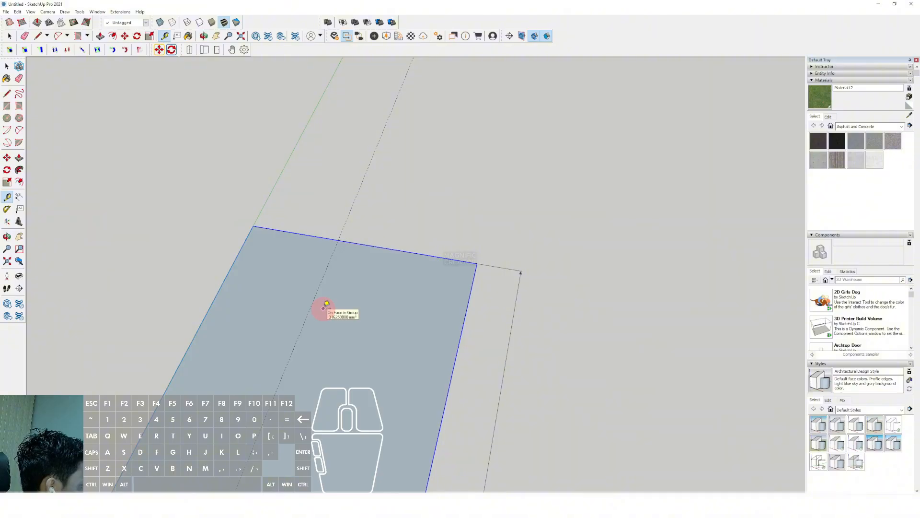
click(333, 253)
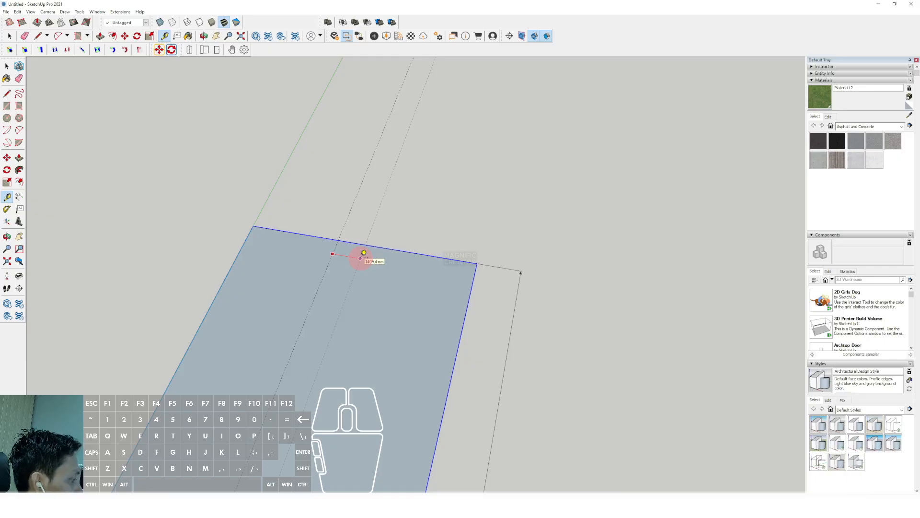
click(364, 253)
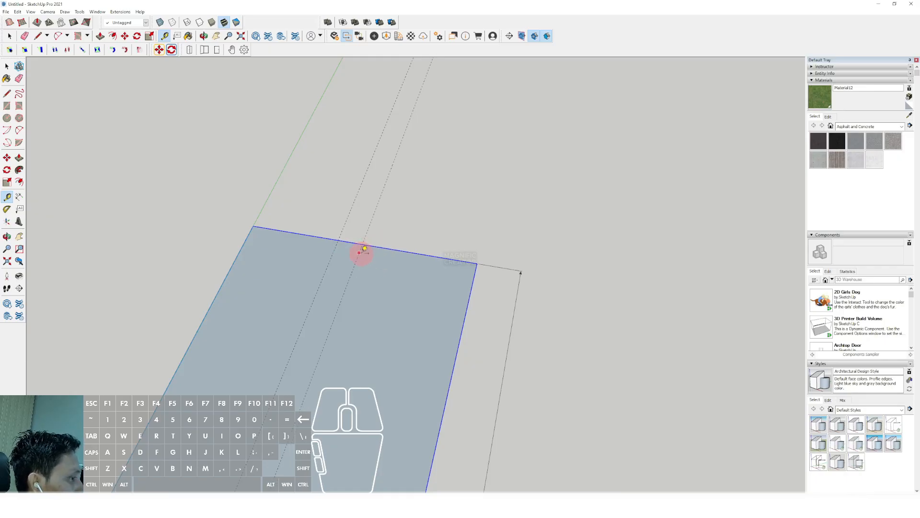
click(359, 253)
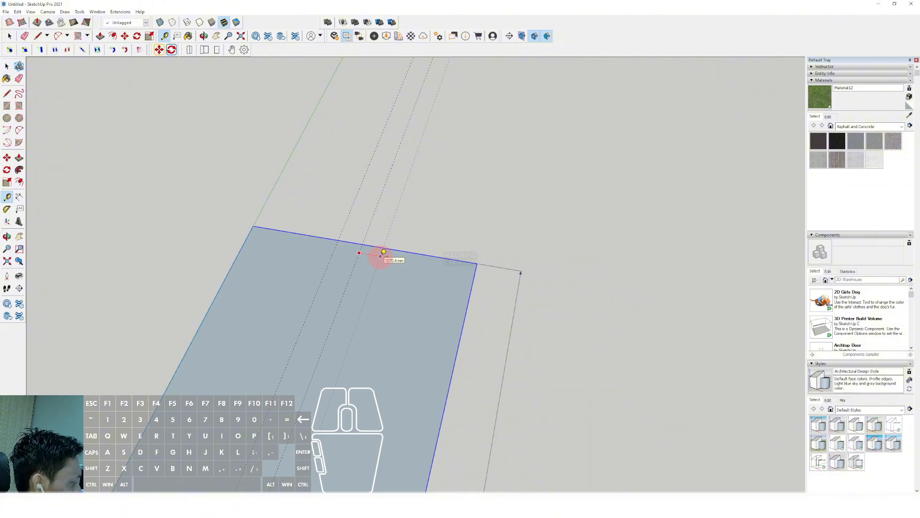
key(Return)
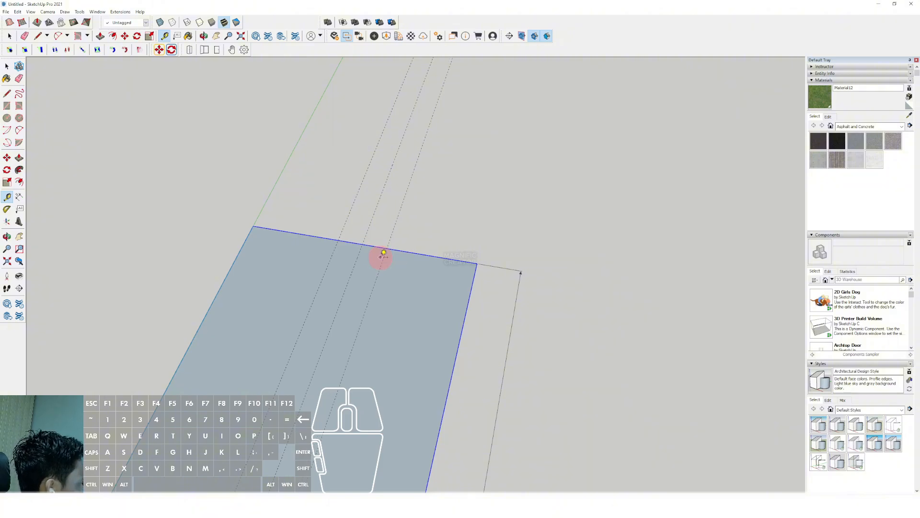
Step: Add a fourth and fifth lengthwise guide parallel to the others, continuing toward the dimensioned long edge
middle_drag(386, 259, 365, 303)
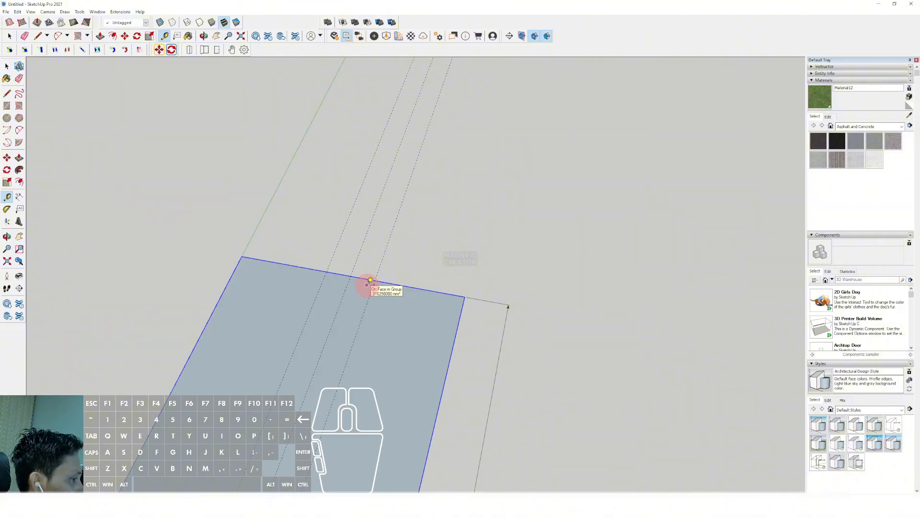
click(370, 294)
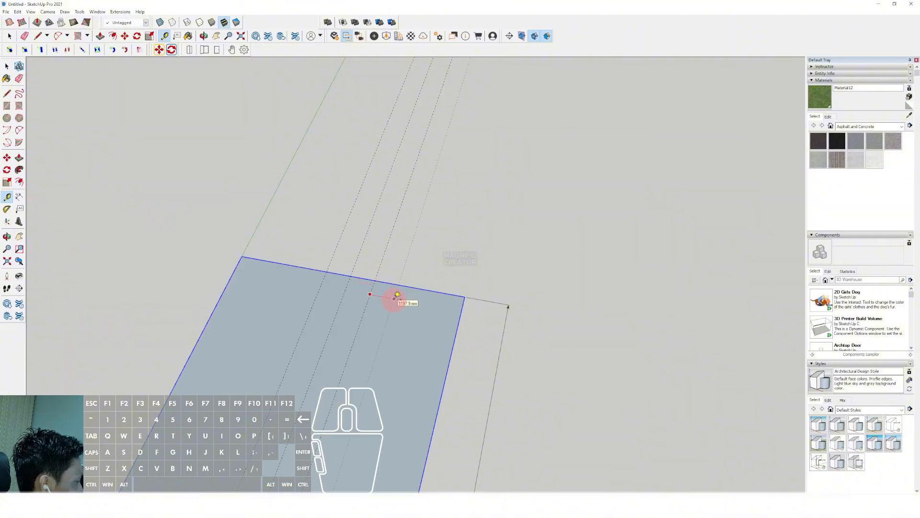
click(402, 295)
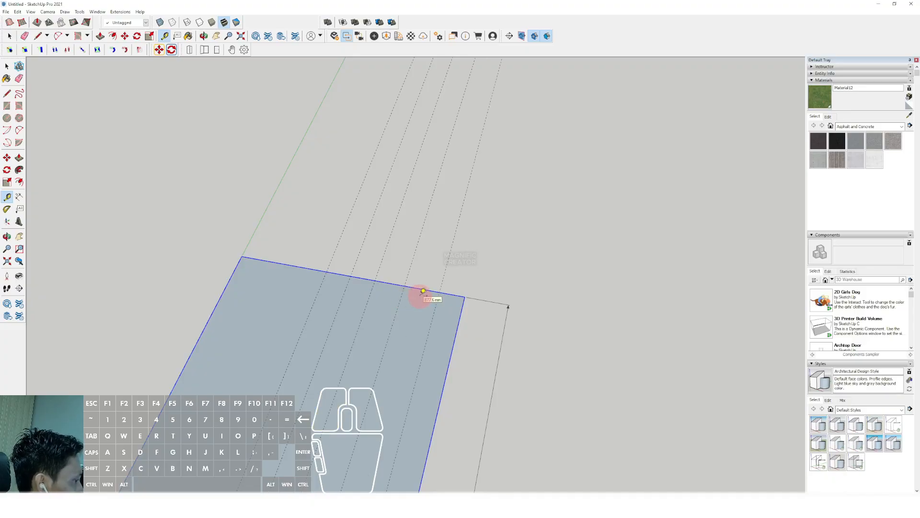
scroll(424, 293, up, 3)
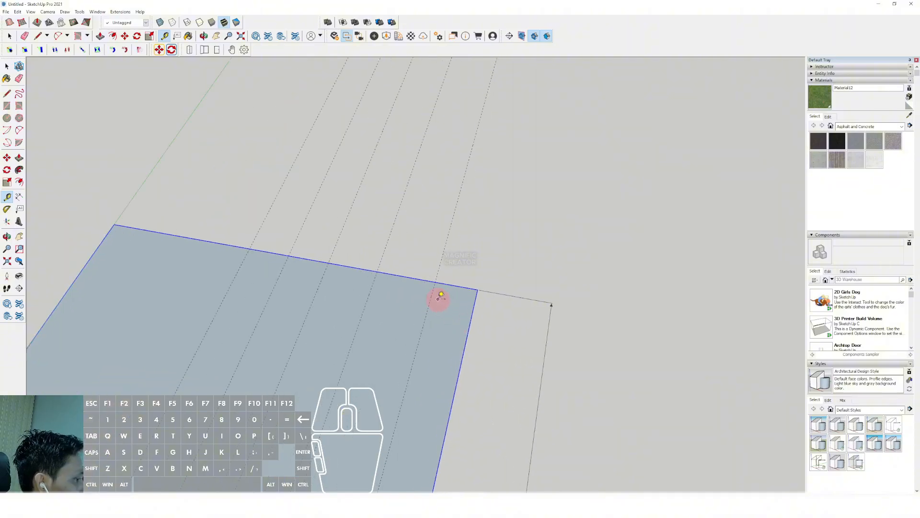
key(l)
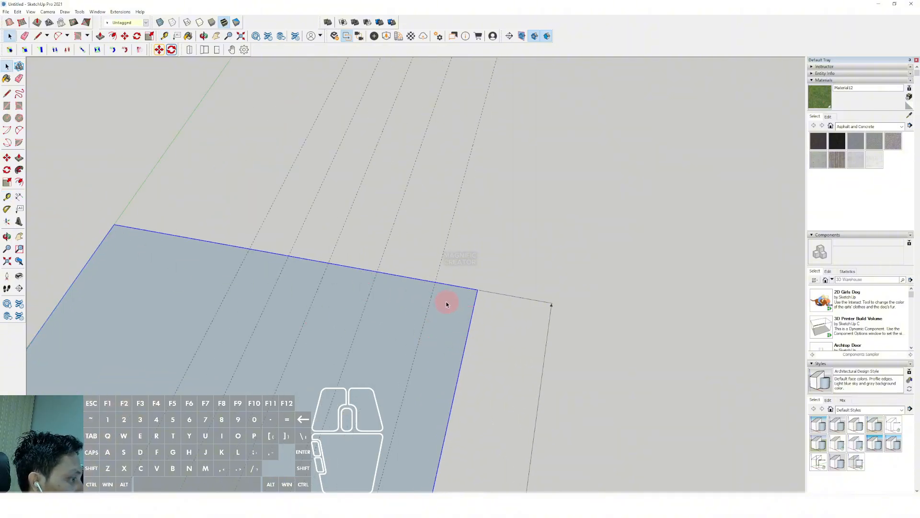
click(434, 287)
key(shift)
key(space)
Step: Place a crosswise guide line offset inward from the rectangle's back short edge
middle_drag(476, 297, 280, 259)
click(7, 198)
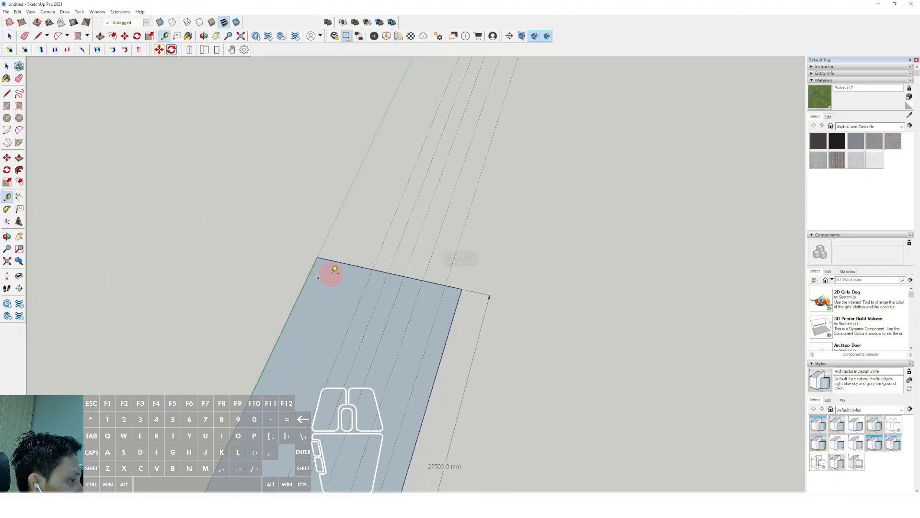
scroll(307, 261, up, 2)
click(307, 241)
scroll(295, 258, up, 1)
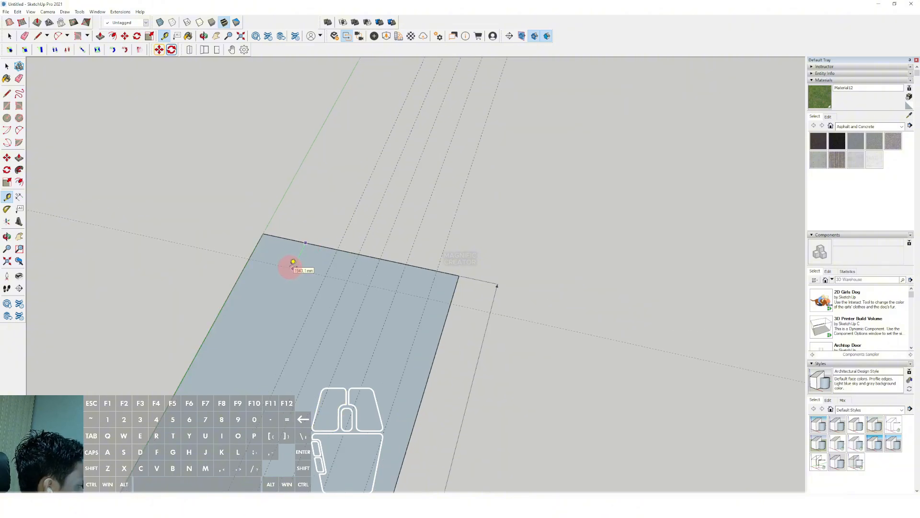
key(Return)
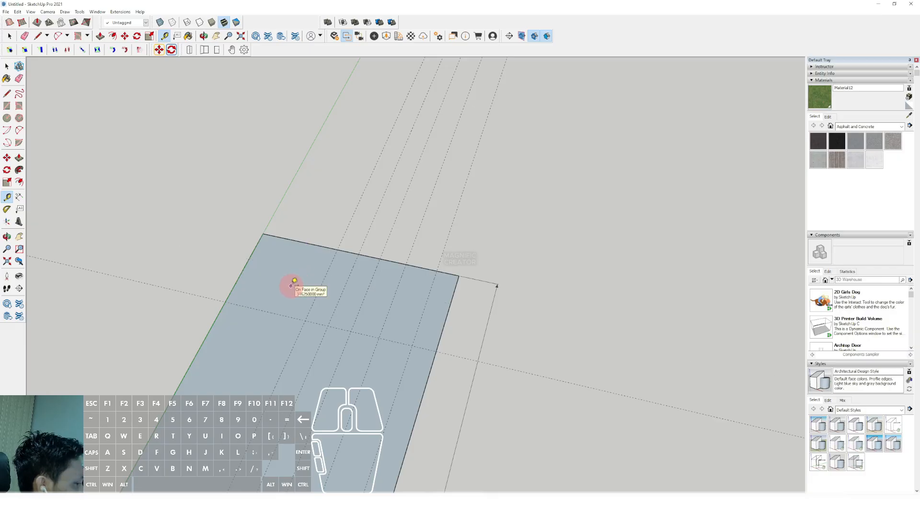
Step: Add two more crosswise guides between the first crosswise guide and the back short edge
click(268, 312)
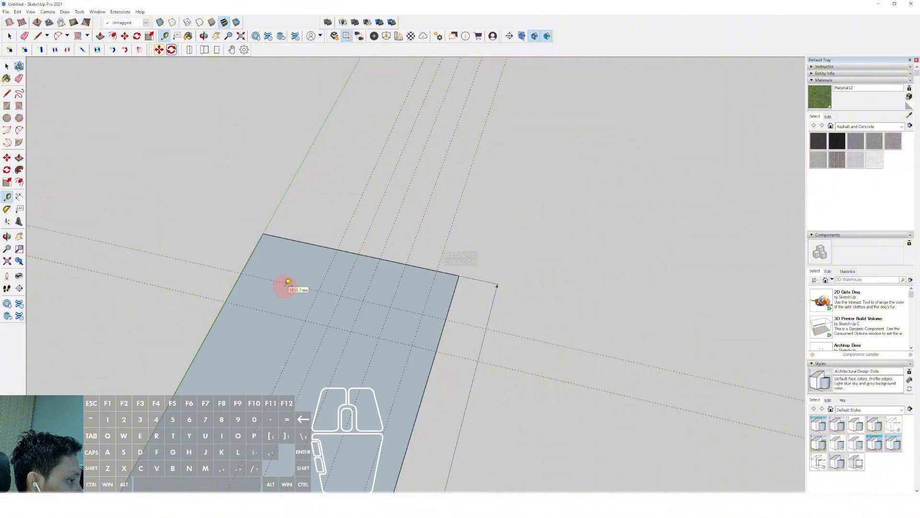
scroll(306, 302, up, 1)
click(290, 320)
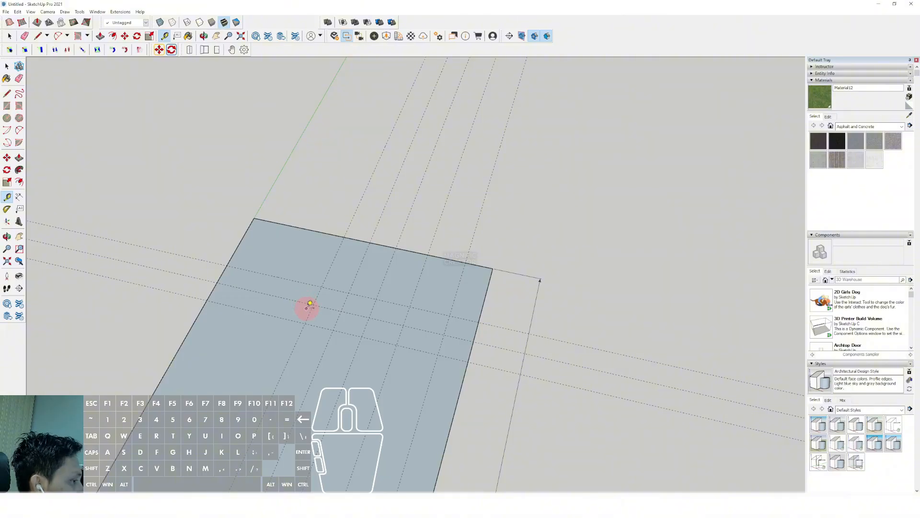
middle_drag(327, 297, 308, 313)
key(space)
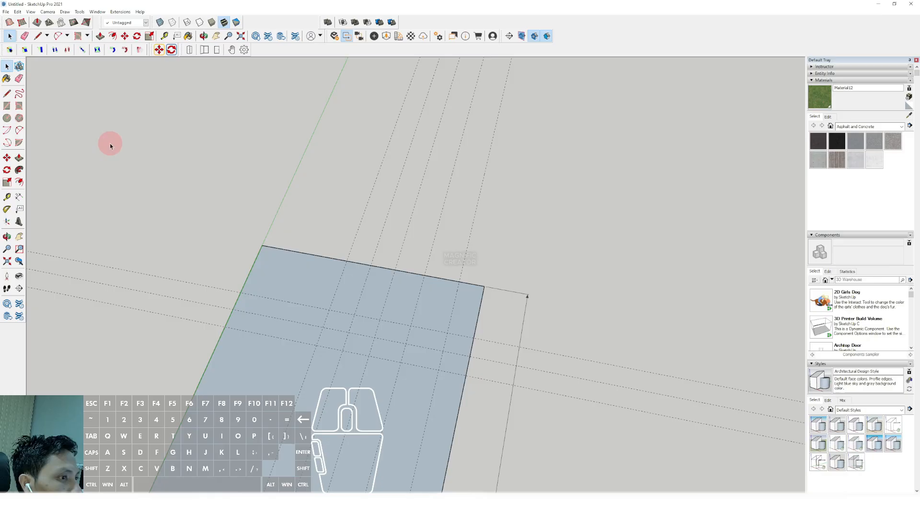
Step: Draw a 500 mm by 500 mm square on the rectangle near its back corner on the green axis
click(19, 106)
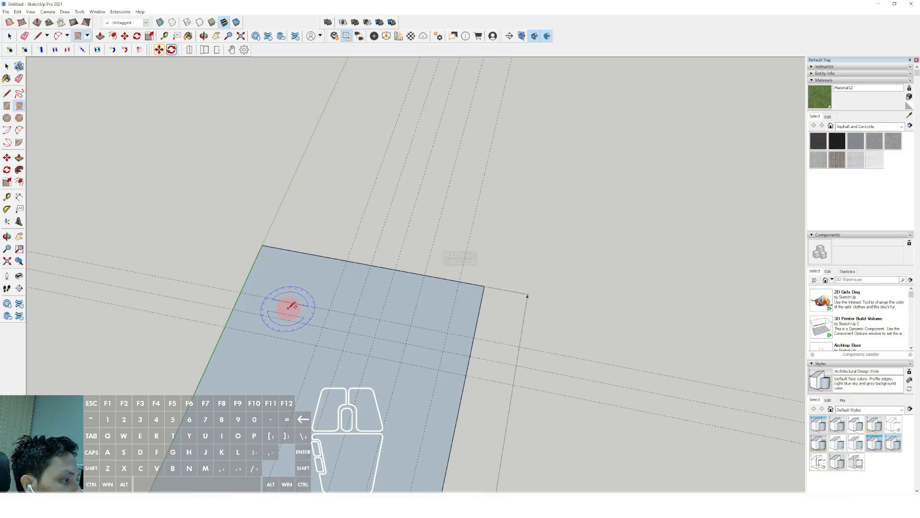
scroll(297, 280, up, 1)
scroll(294, 271, up, 2)
click(291, 265)
scroll(319, 267, up, 1)
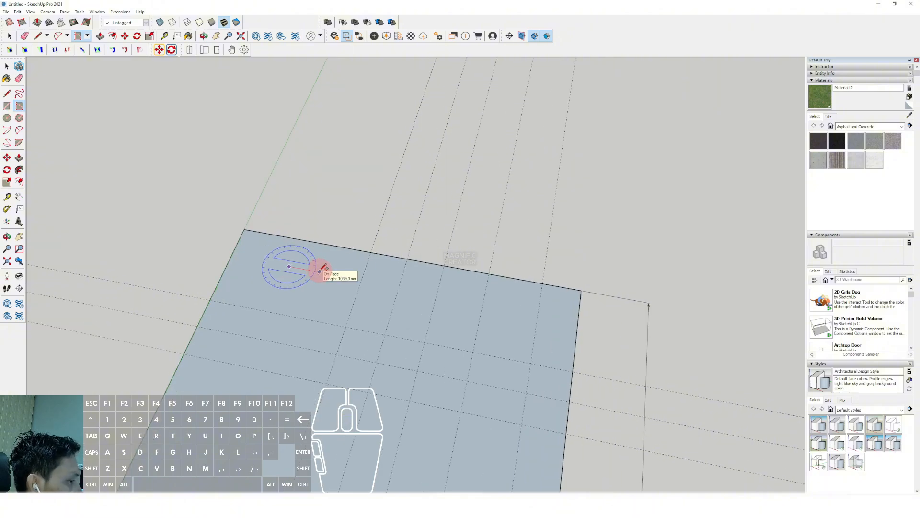
text(500)
key(Return)
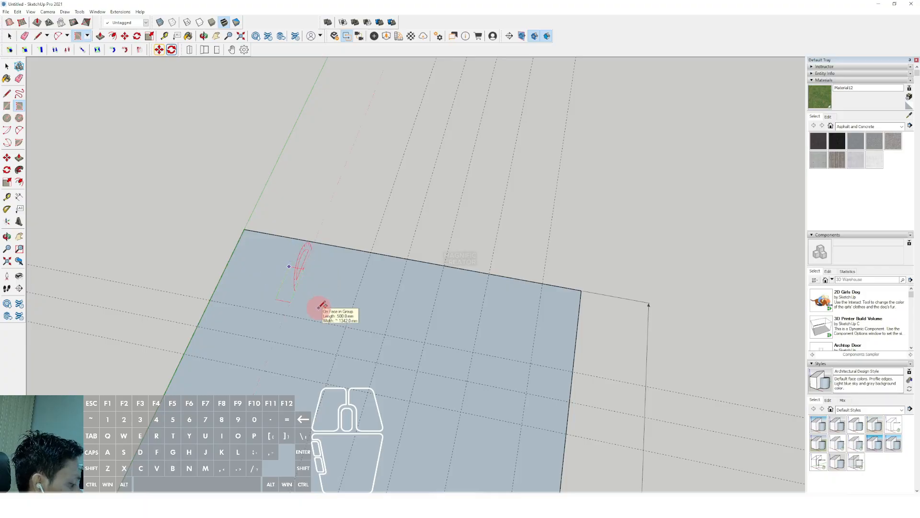
text(500)
key(Return)
key(space)
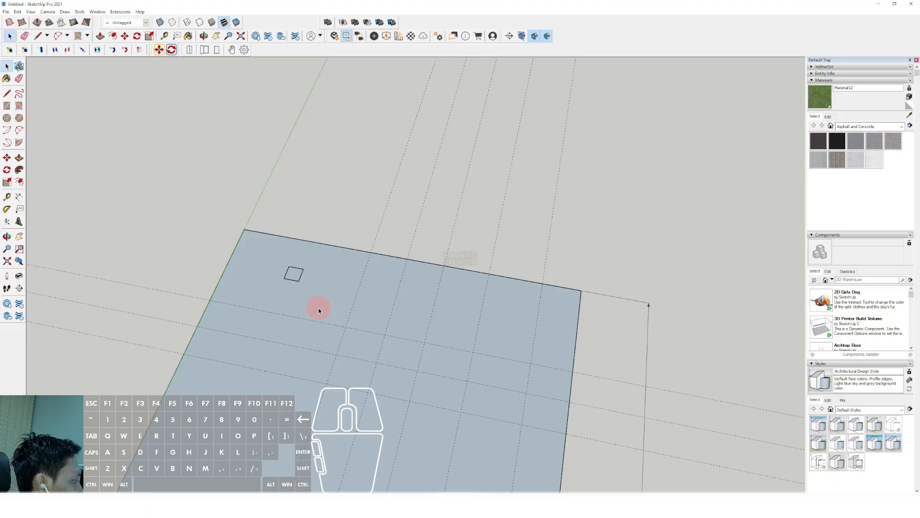
shift+middle_drag(322, 314, 321, 320)
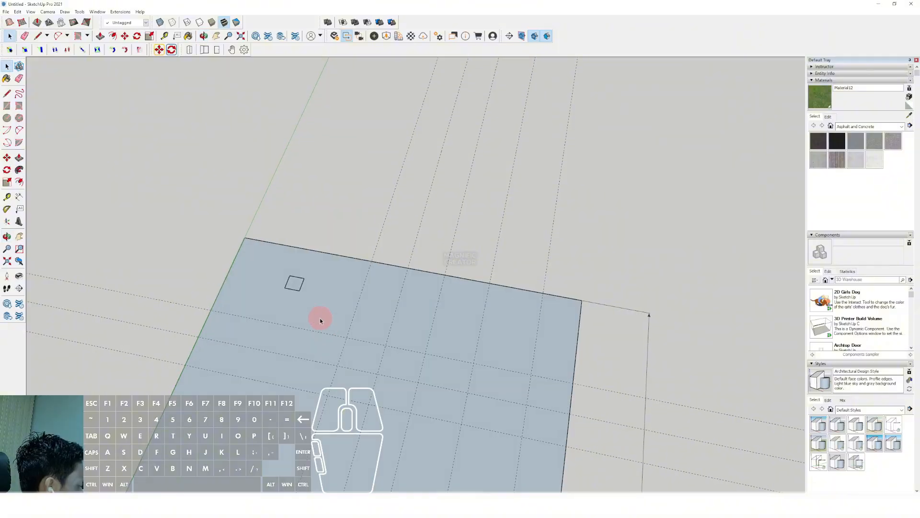
Step: Draw a diagonal line across the 500 mm square between its opposite corners
scroll(292, 286, up, 3)
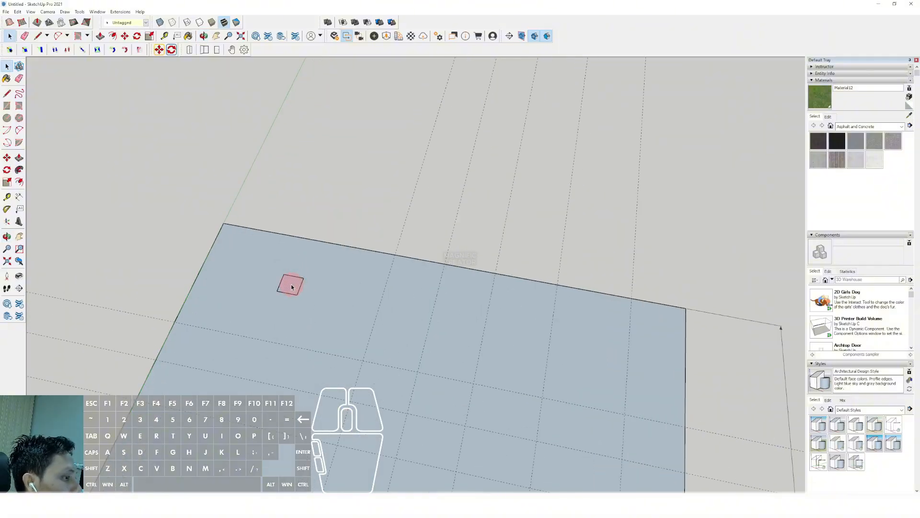
key(p)
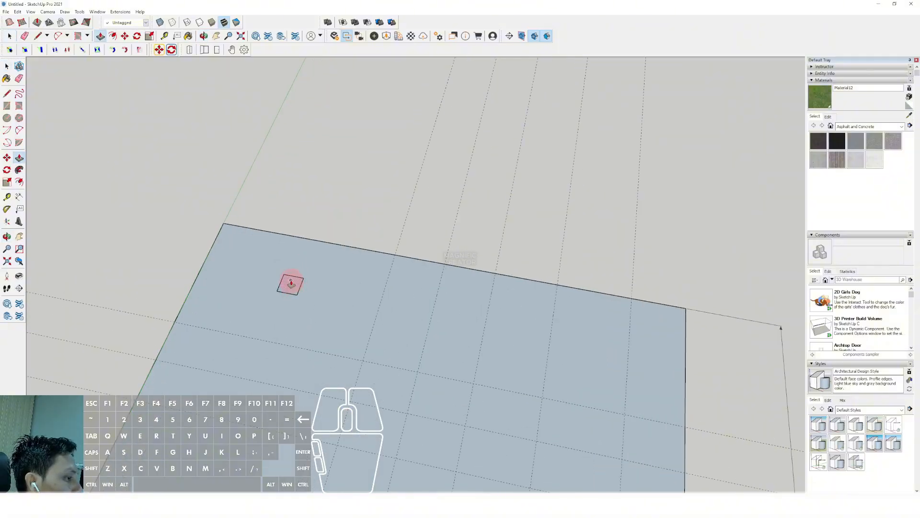
scroll(302, 298, up, 2)
key(d)
click(297, 293)
scroll(274, 259, up, 1)
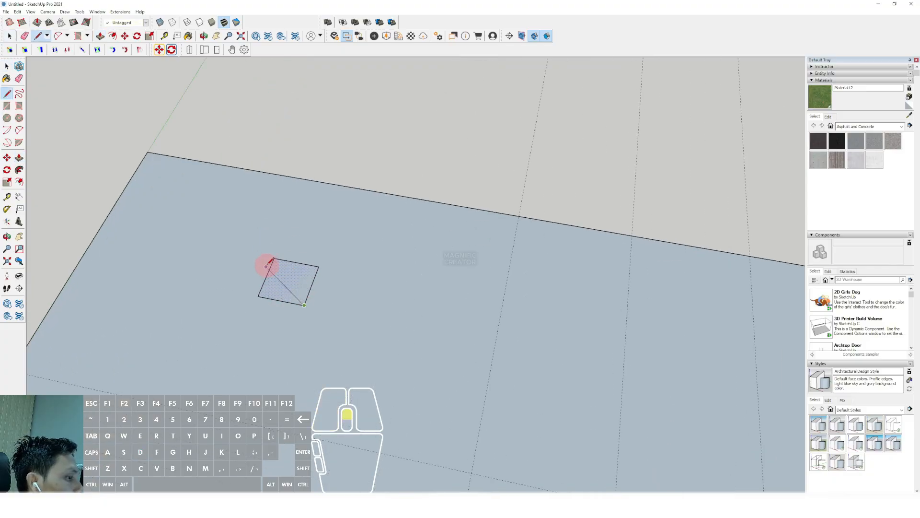
click(274, 258)
Step: Turn the square with its diagonal into a component
key(space)
click(283, 271)
right_click(284, 271)
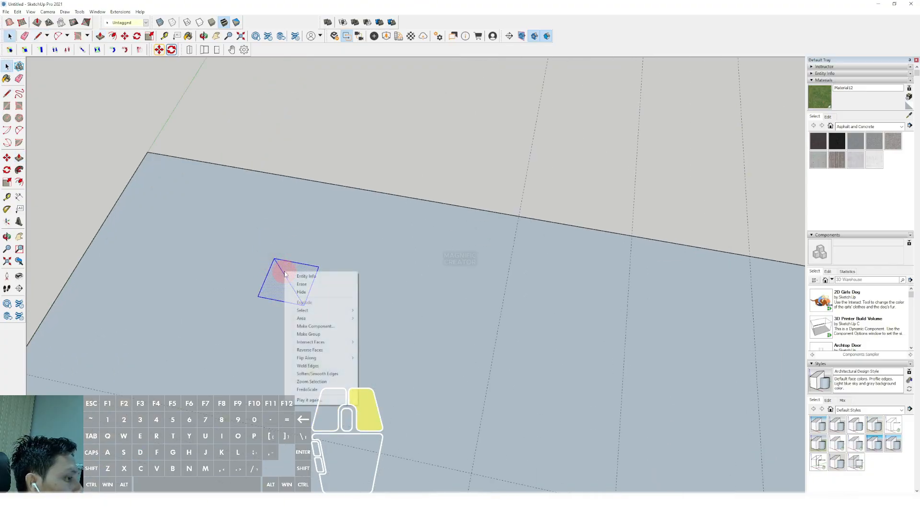
click(307, 326)
click(154, 303)
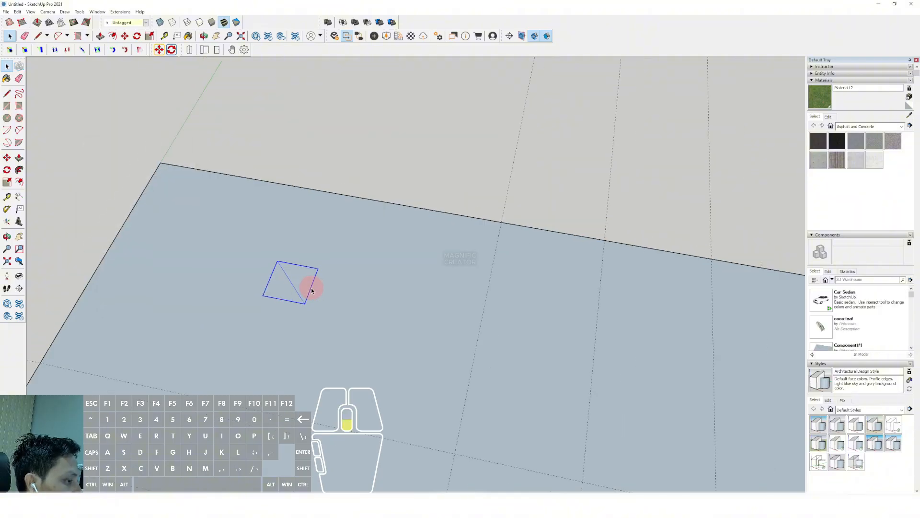
Step: Move the square component by its outer corner onto the plot's back corner on the green axis
scroll(309, 290, down, 1)
key(m)
click(278, 262)
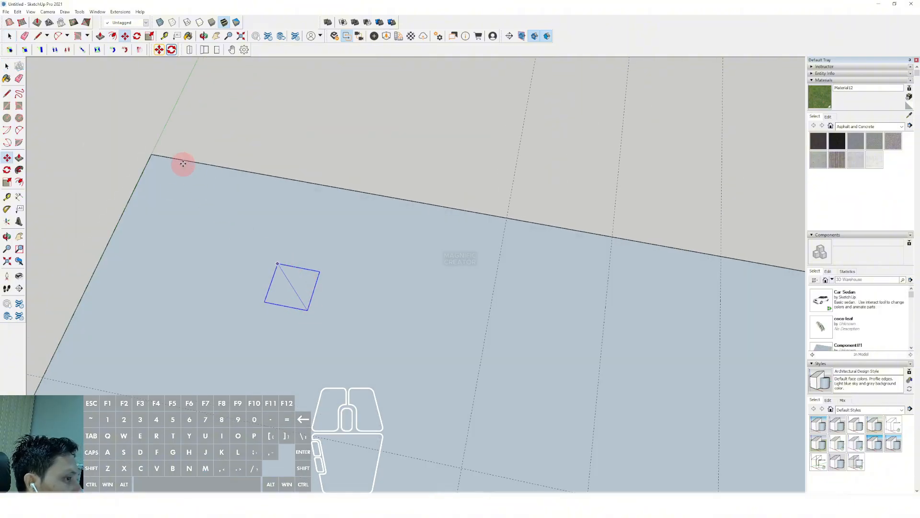
click(151, 156)
Step: Copy the column square along the back edge to the second lengthwise guide and to the opposite back corner
middle_drag(189, 195, 204, 247)
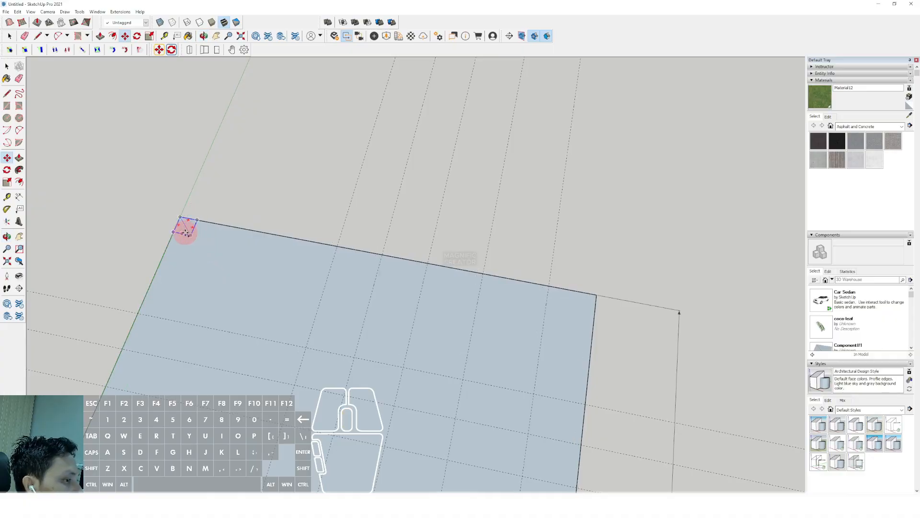
click(182, 233)
scroll(258, 249, down, 1)
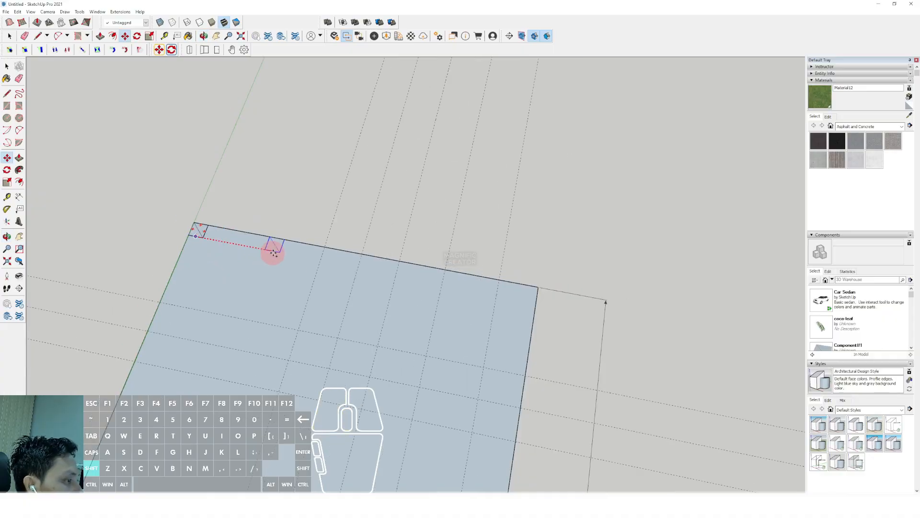
shift+click(351, 290)
shift+click(369, 255)
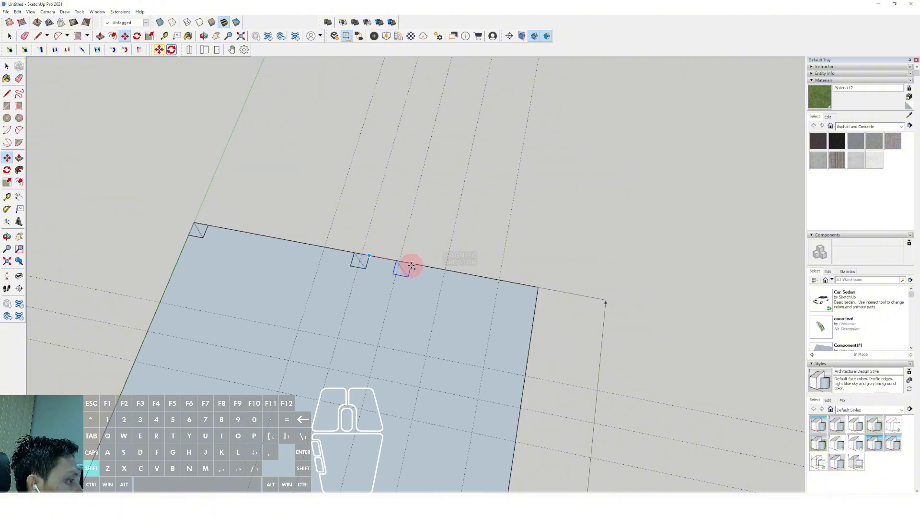
shift+click(529, 284)
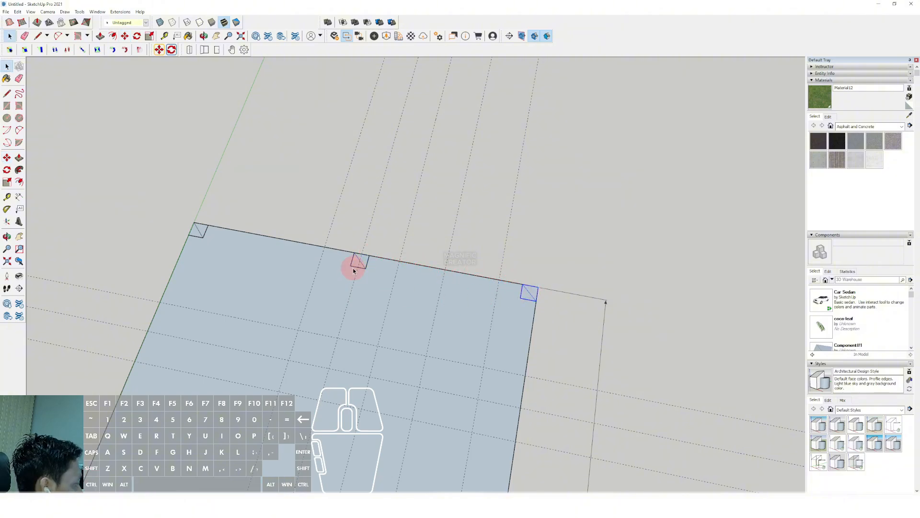
shift+middle_drag(354, 267, 396, 316)
key(l)
click(236, 268)
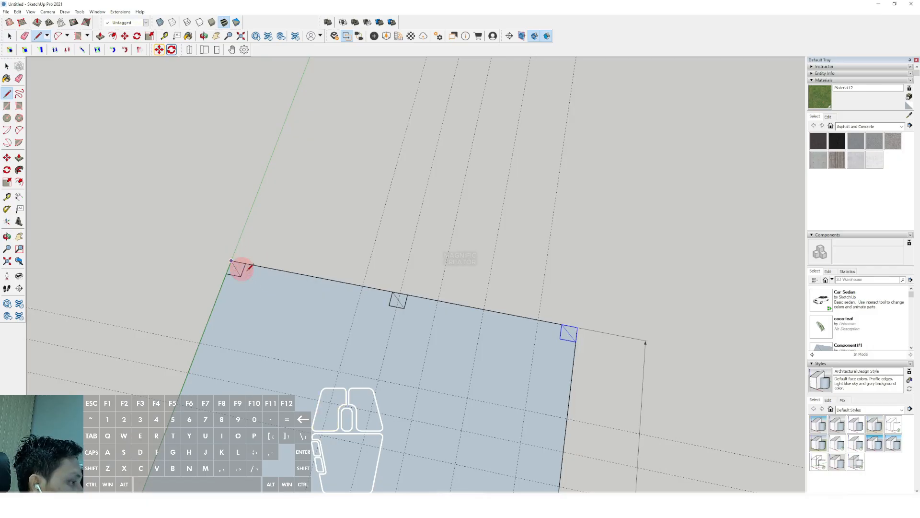
scroll(397, 280, up, 2)
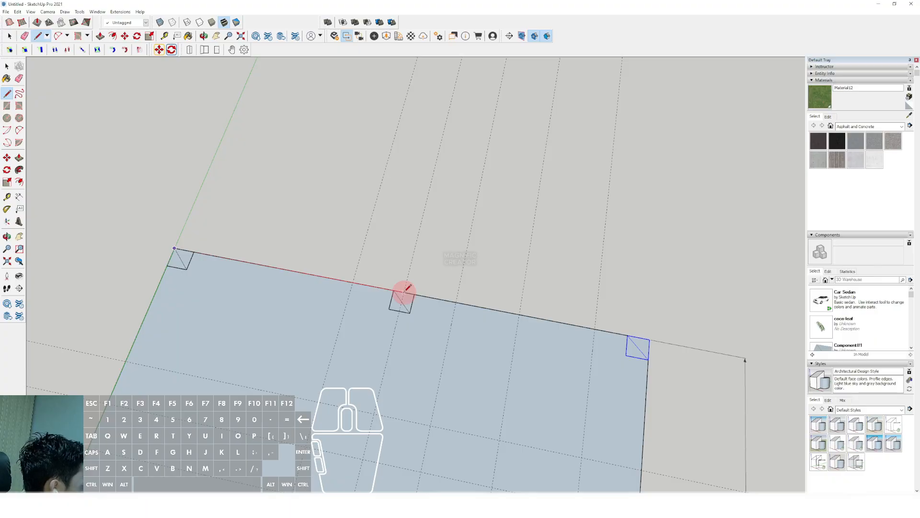
key(space)
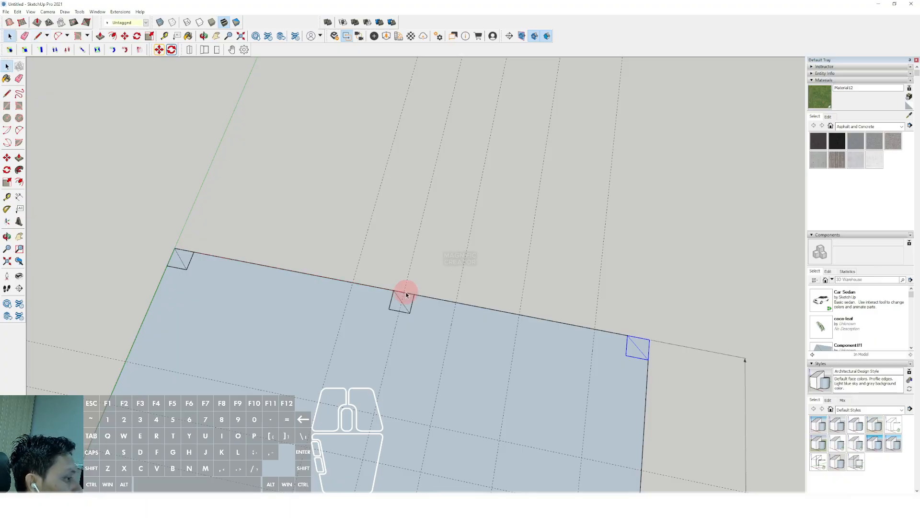
Step: Copy the three column squares on the back edge forward along the plot to the crosswise guide farthest from that edge
scroll(400, 307, down, 3)
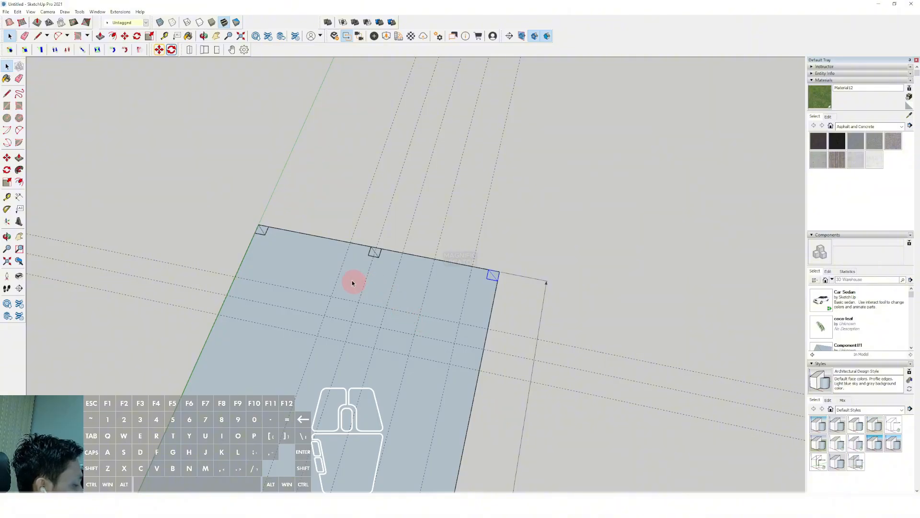
shift+middle_drag(355, 240, 361, 209)
click(266, 201)
scroll(378, 226, up, 2)
scroll(380, 226, up, 1)
shift+click(388, 224)
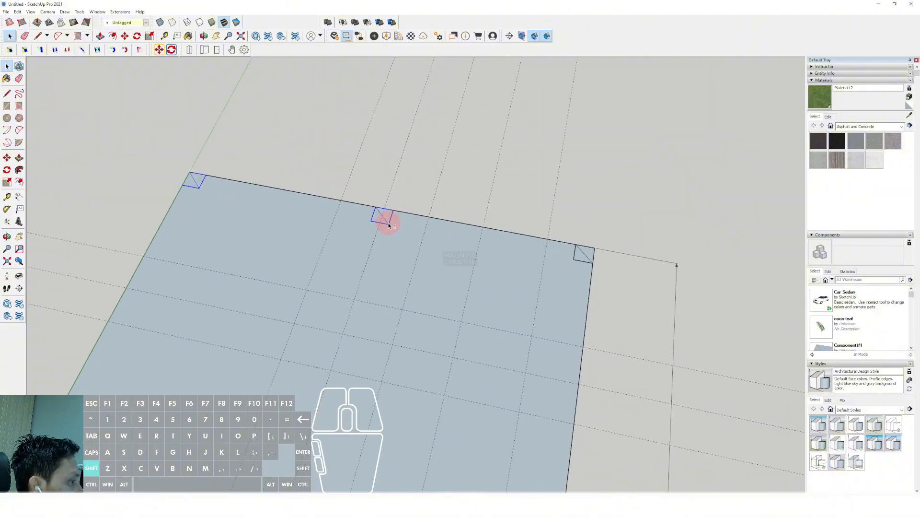
shift+click(579, 258)
scroll(512, 275, down, 1)
middle_drag(512, 276, 502, 283)
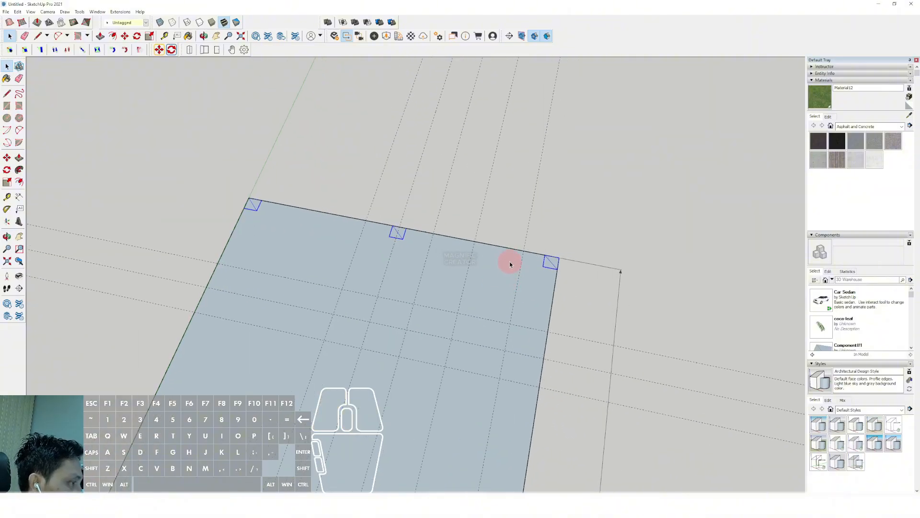
click(6, 157)
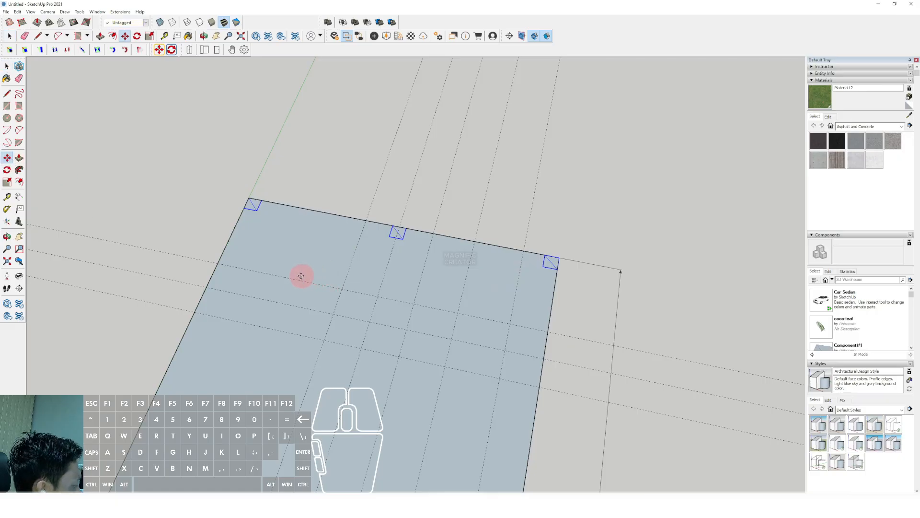
scroll(441, 274, up, 1)
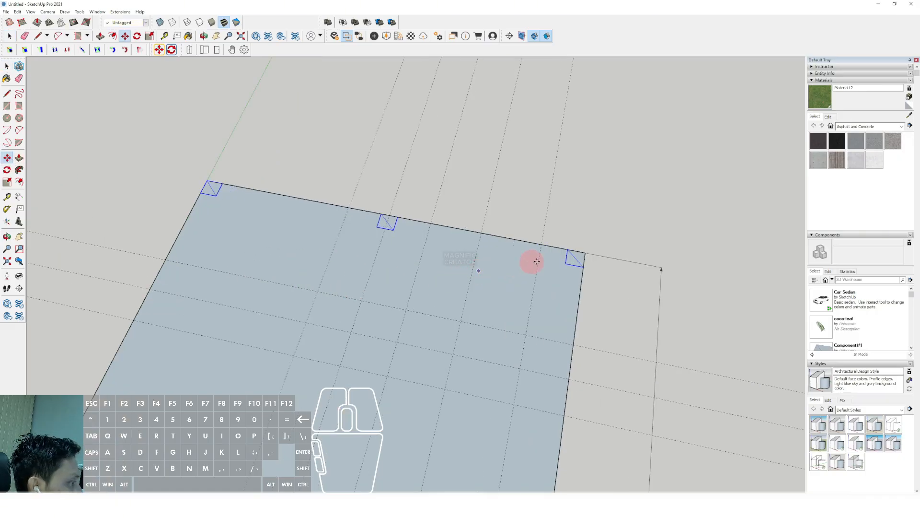
shift+scroll(558, 305, down, 2)
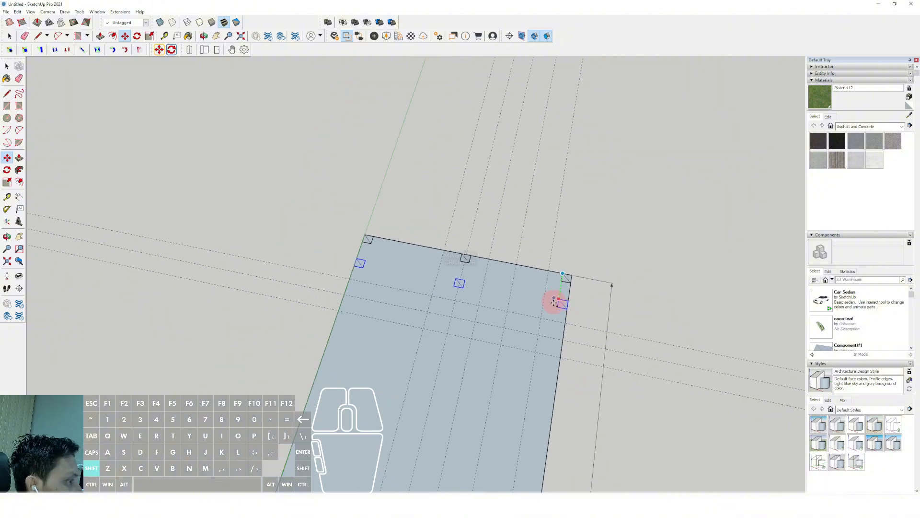
shift+scroll(554, 321, up, 1)
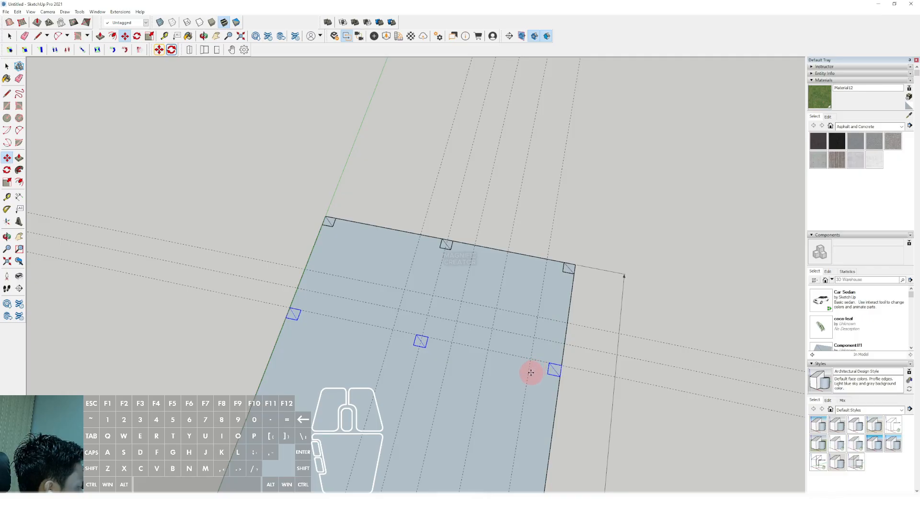
key(space)
scroll(511, 378, down, 1)
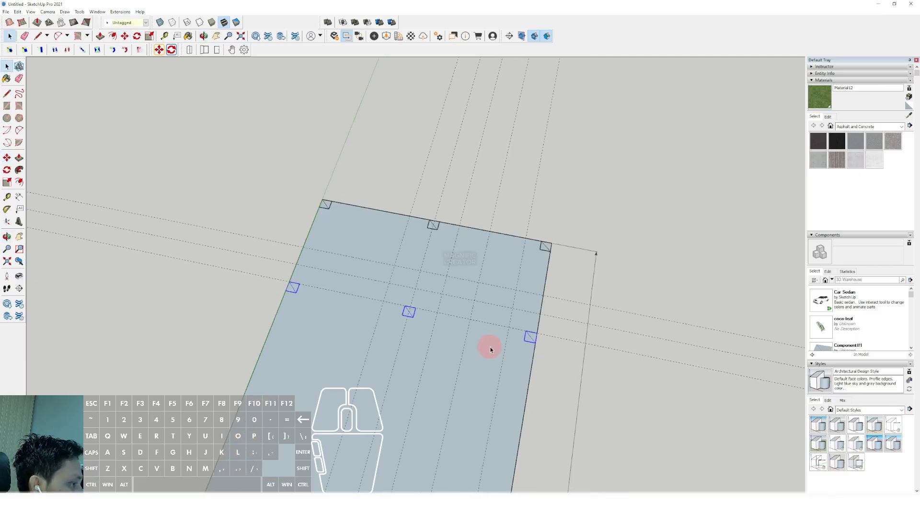
click(561, 390)
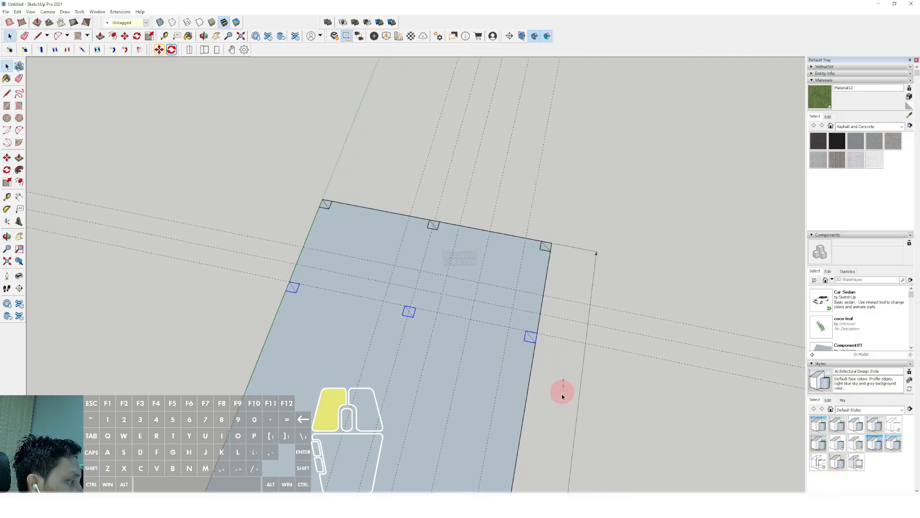
Step: Add three crosswise guides in front of the second column row, 5000 mm and 4500 mm apart, the frontmost 8500 mm from the front edge
click(7, 199)
scroll(471, 341, up, 1)
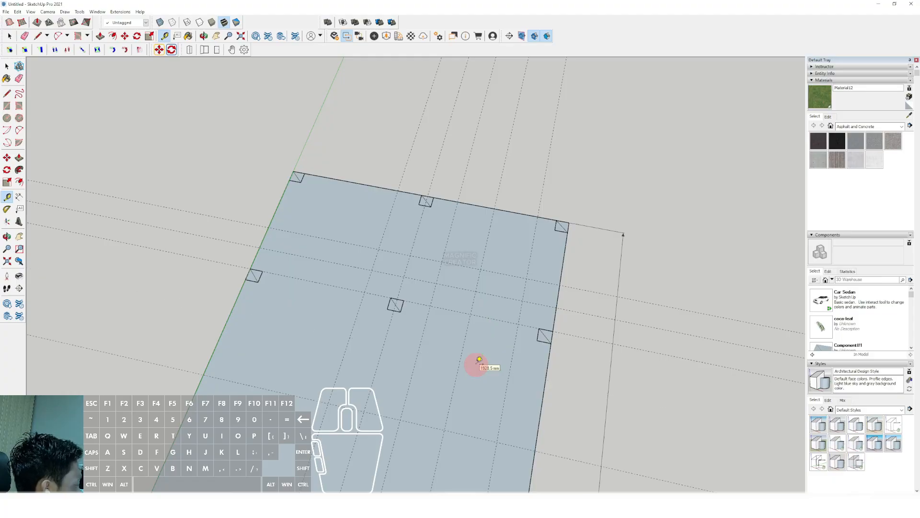
scroll(468, 391, down, 1)
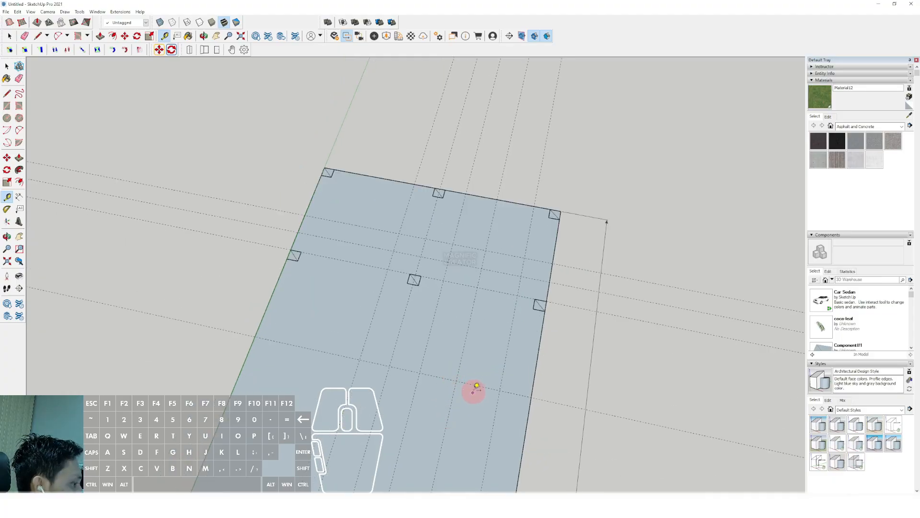
click(7, 197)
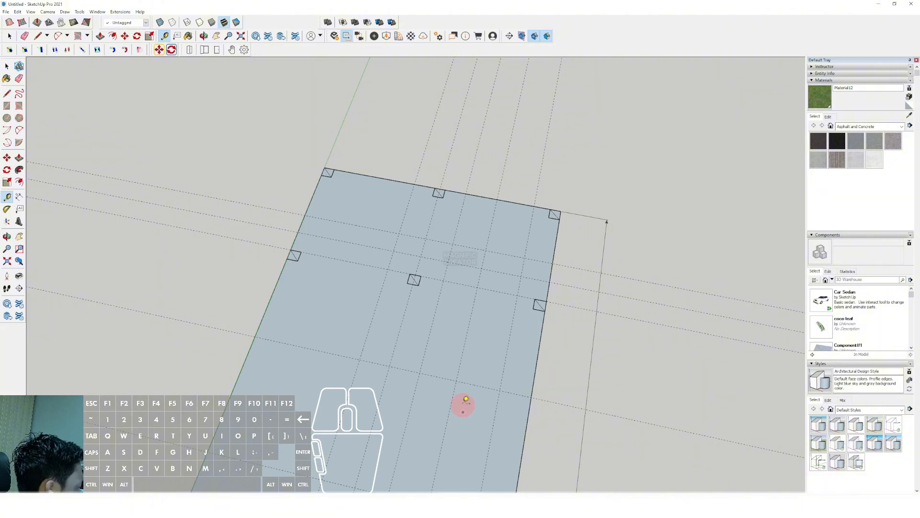
scroll(453, 371, down, 2)
shift+middle_drag(439, 386, 424, 337)
scroll(422, 369, down, 1)
scroll(424, 346, up, 2)
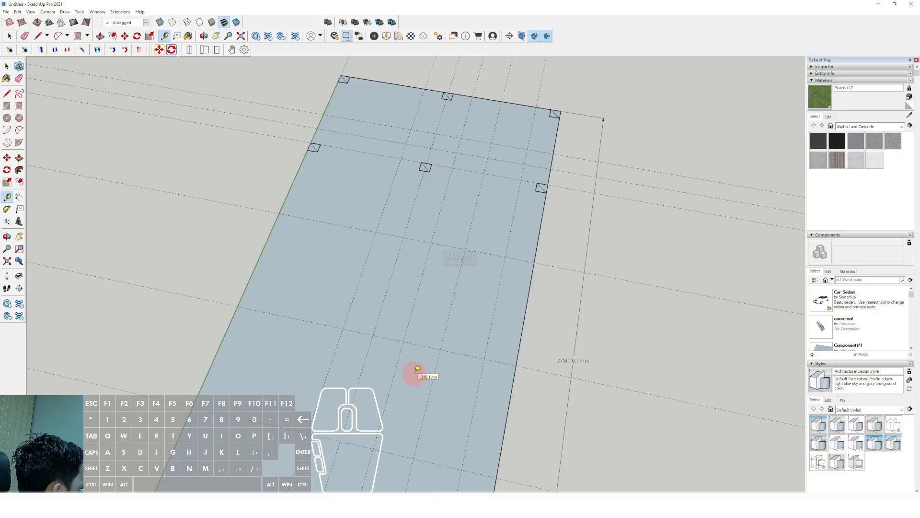
scroll(424, 362, down, 2)
Step: Dimension the distance from the plot's front corner to the nearest crosswise guide, beside the long edge opposite the green axis
shift+middle_drag(425, 362, 439, 220)
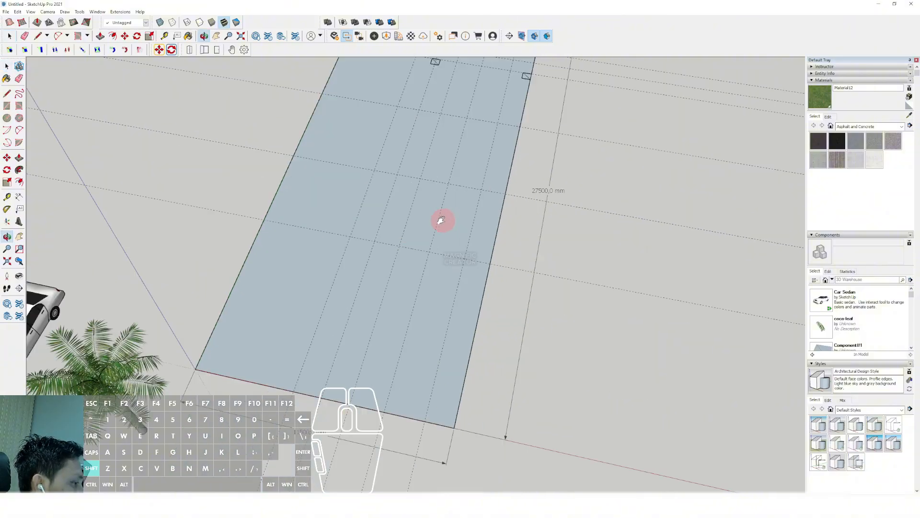
click(19, 196)
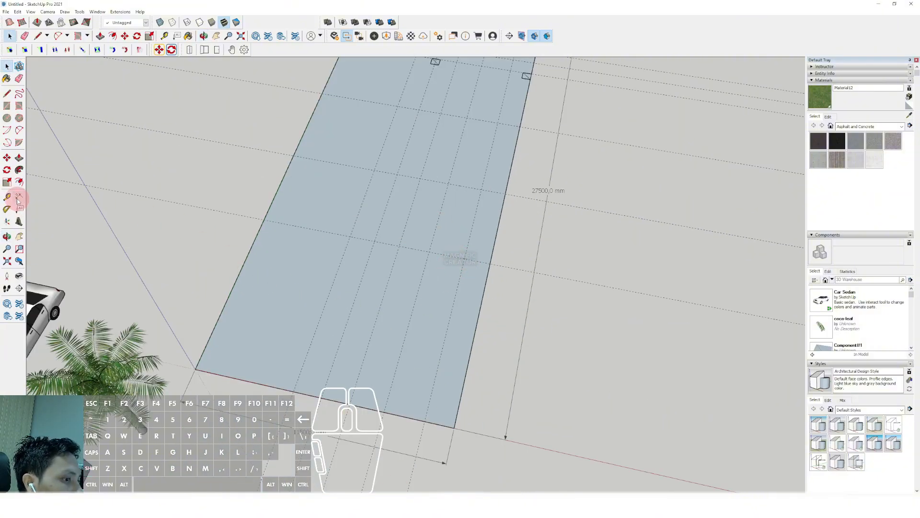
click(454, 427)
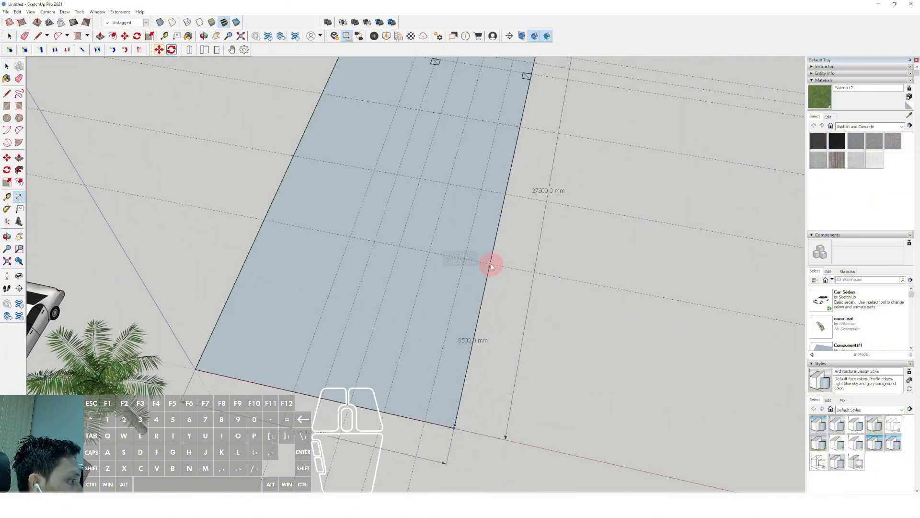
click(491, 267)
key(space)
Step: Dimension the two gaps between the three front crosswise guides along the plot's long edge on the green axis
scroll(485, 348, down, 2)
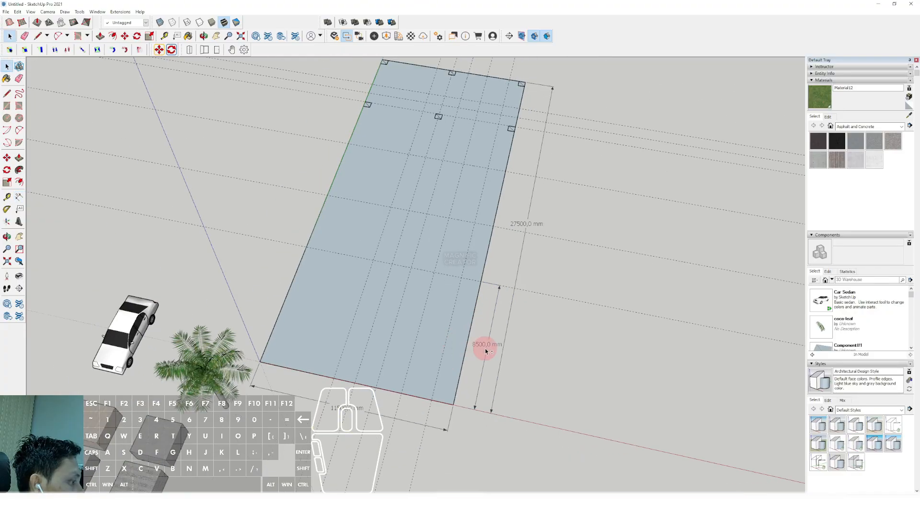
middle_drag(452, 319, 330, 264)
shift+middle_drag(421, 324, 420, 296)
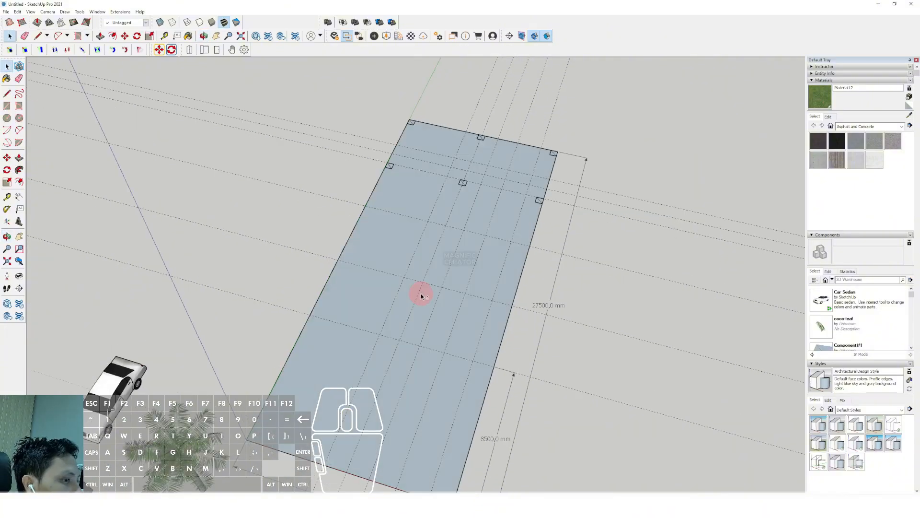
click(20, 197)
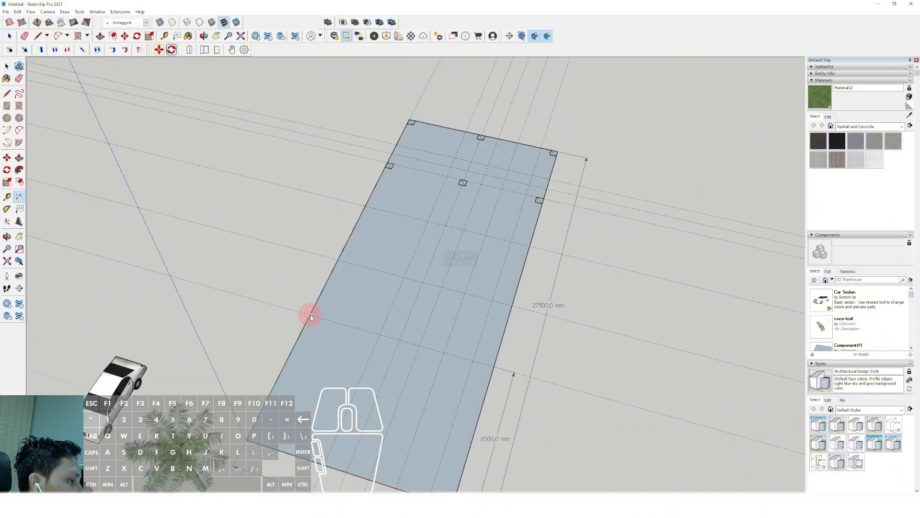
click(339, 259)
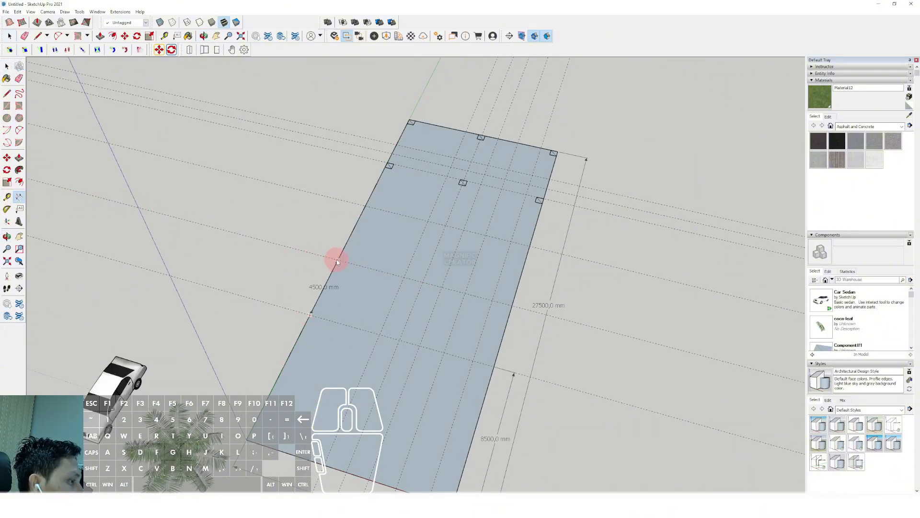
click(337, 260)
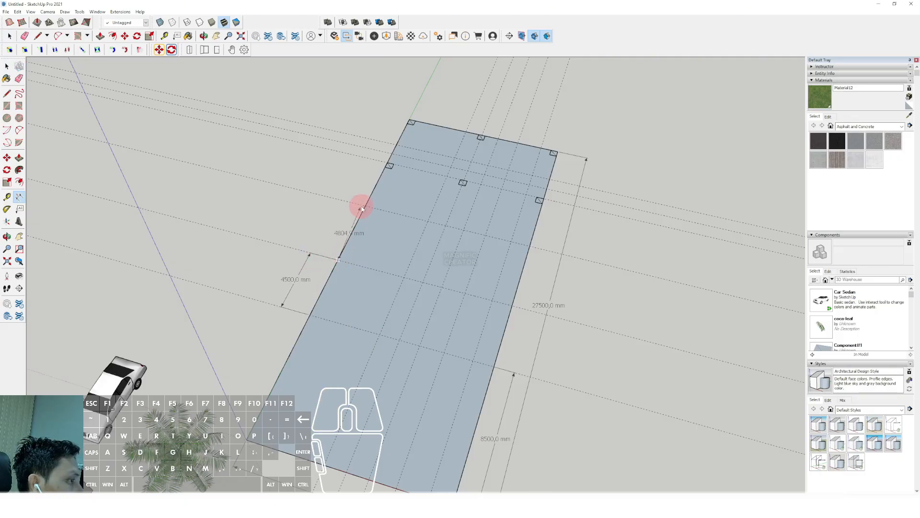
click(366, 205)
click(337, 202)
scroll(377, 233, up, 2)
shift+middle_drag(378, 233, 368, 295)
scroll(345, 259, up, 1)
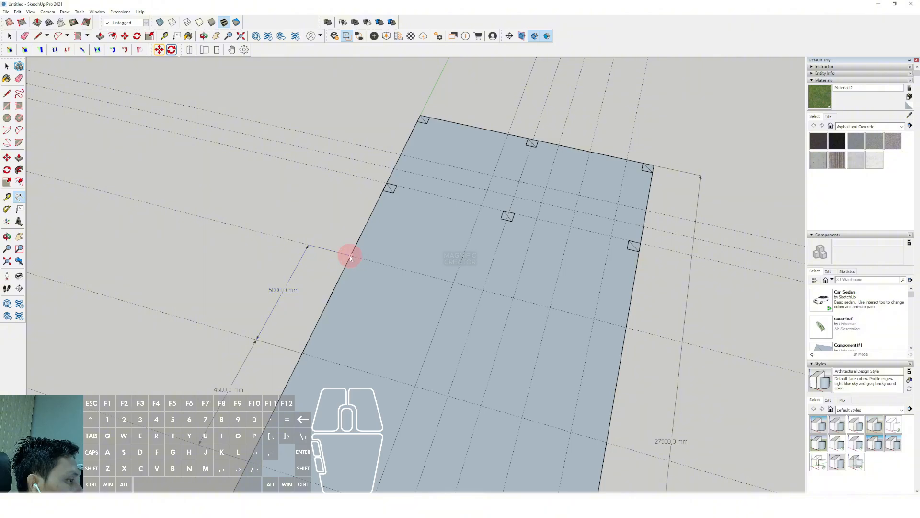
Step: Dimension the gap between the rearmost of the three front crosswise guides and the second column row along the green-axis edge
click(351, 258)
scroll(371, 196, up, 1)
click(385, 178)
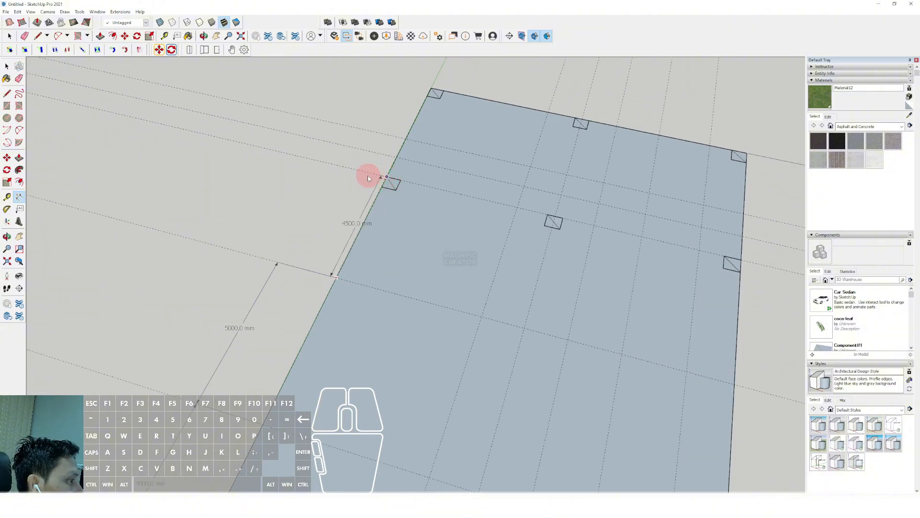
click(407, 206)
scroll(379, 244, down, 4)
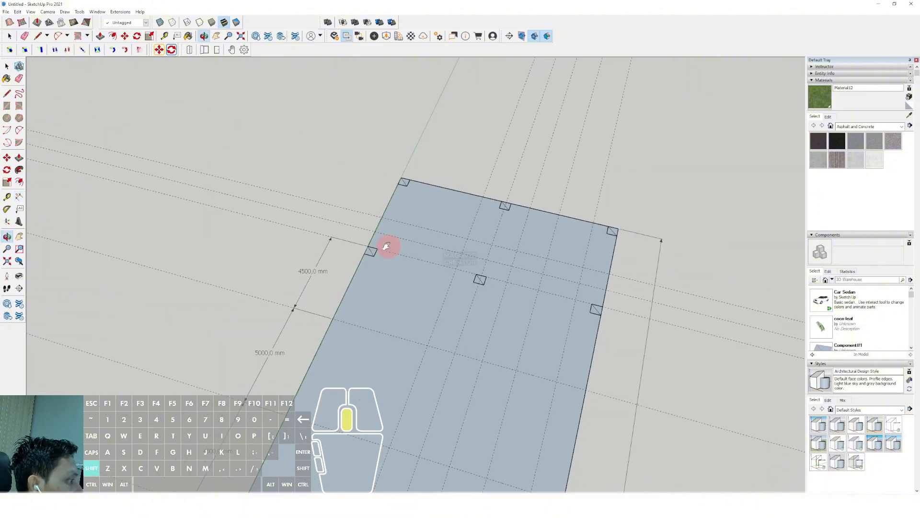
shift+middle_drag(389, 298, 348, 393)
scroll(378, 263, up, 2)
key(space)
scroll(396, 288, down, 2)
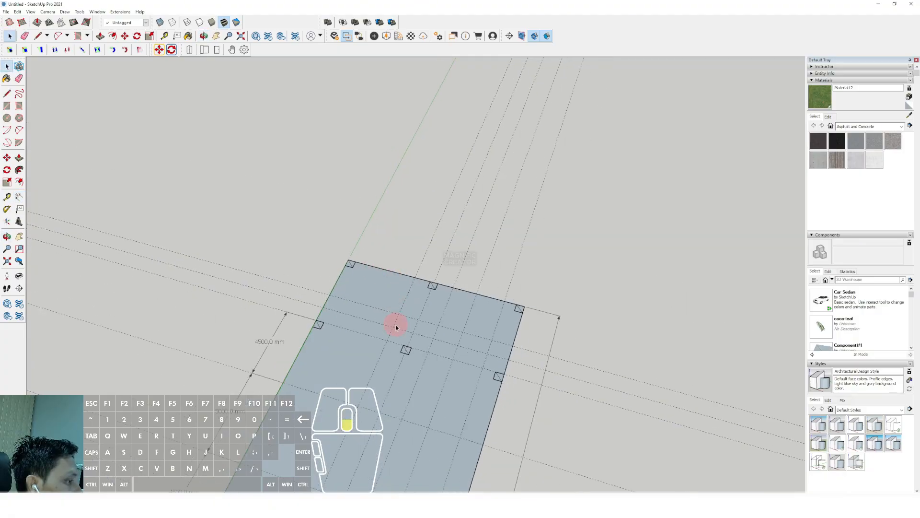
shift+middle_drag(397, 325, 425, 134)
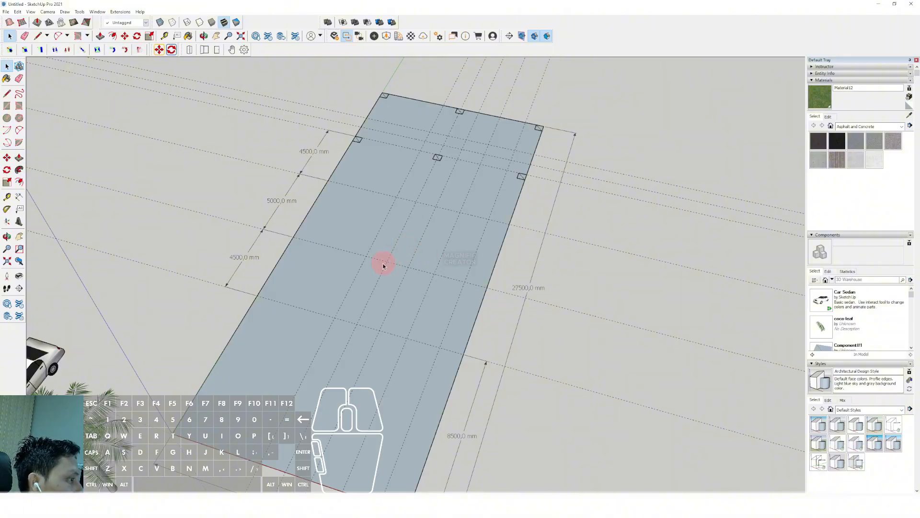
mouse_move(382, 263)
middle_down()
mouse_move(438, 226)
mouse_move(407, 253)
mouse_move(425, 262)
mouse_move(390, 263)
middle_up()
Step: Save the model as MIX HOUSE in a new MIX HOUSE folder inside PROJECT, 2025, SKETSA 2025 on drive D
key(ctrl+s)
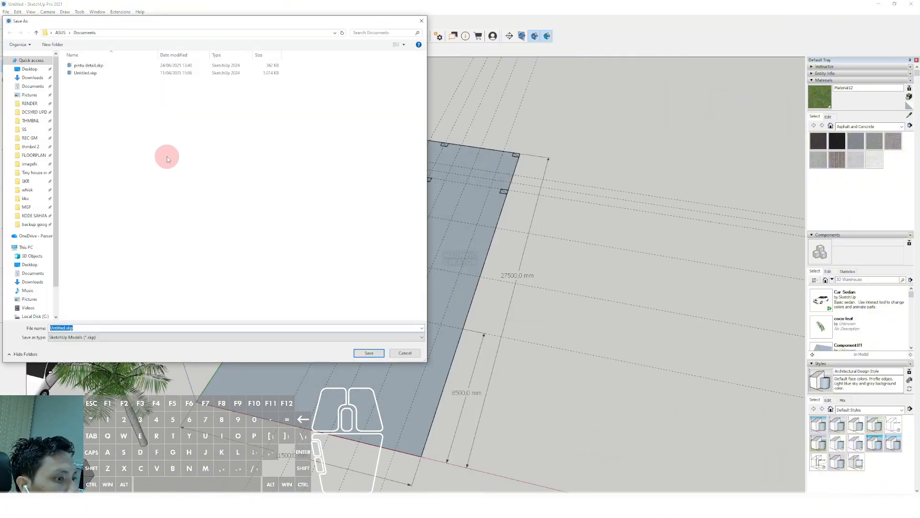
click(56, 306)
click(32, 284)
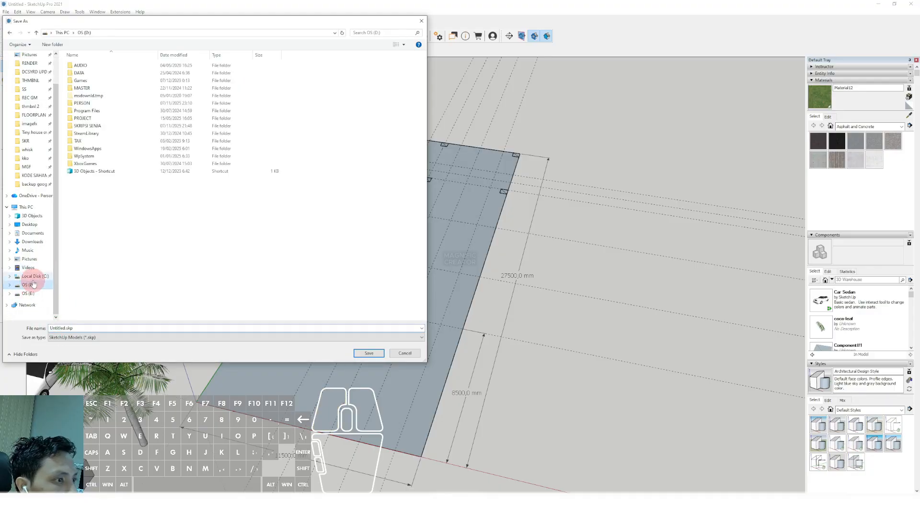
double_click(82, 118)
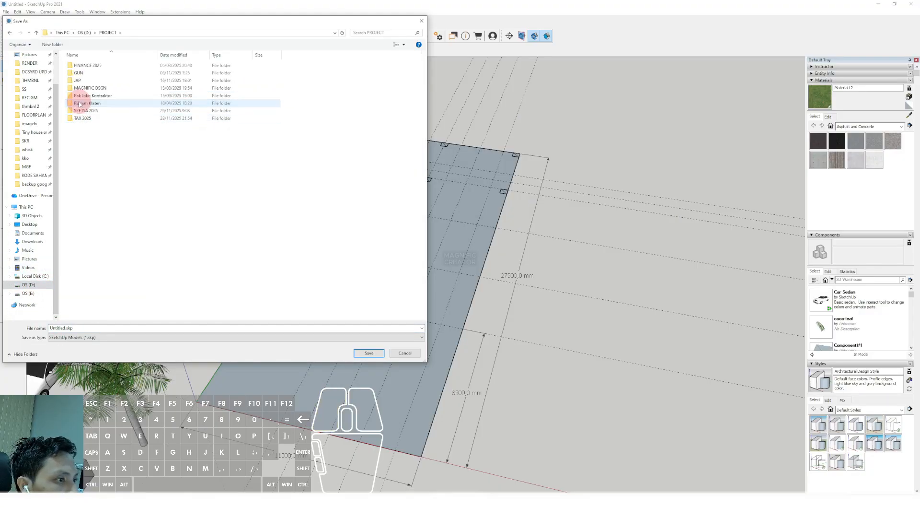
double_click(87, 110)
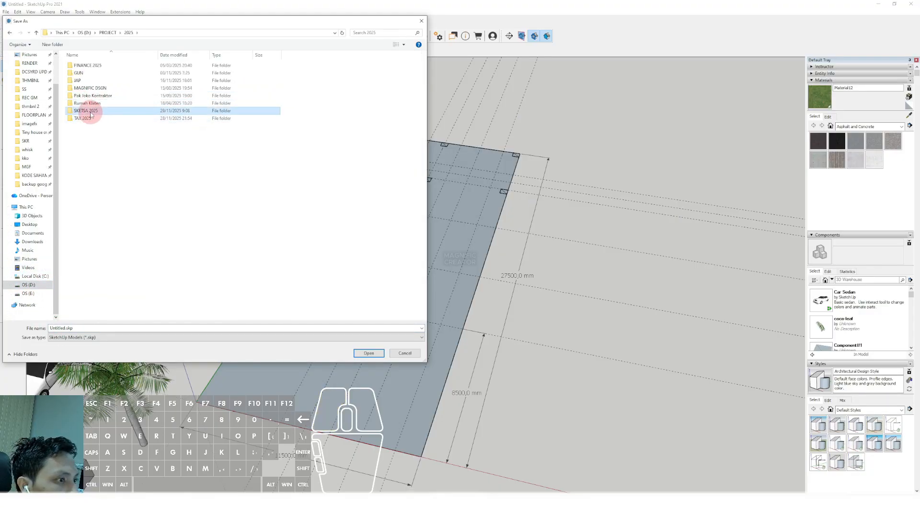
click(56, 46)
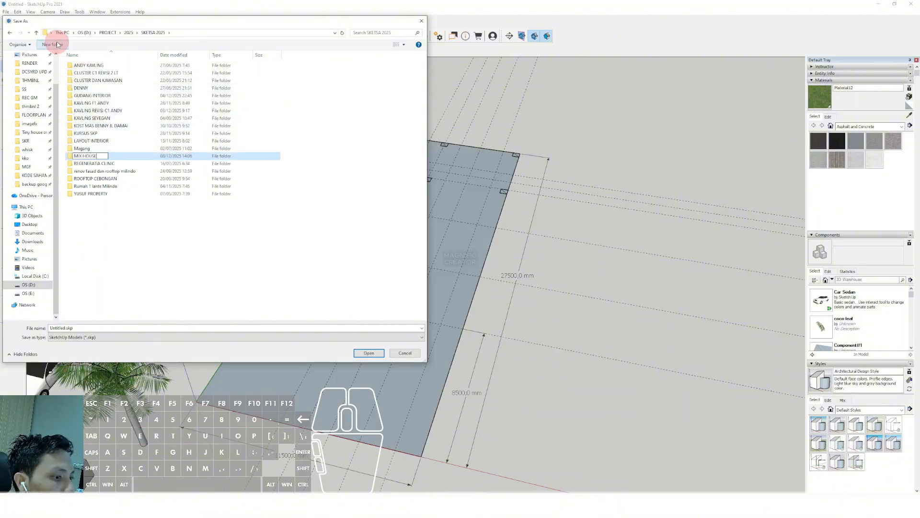
key(Return)
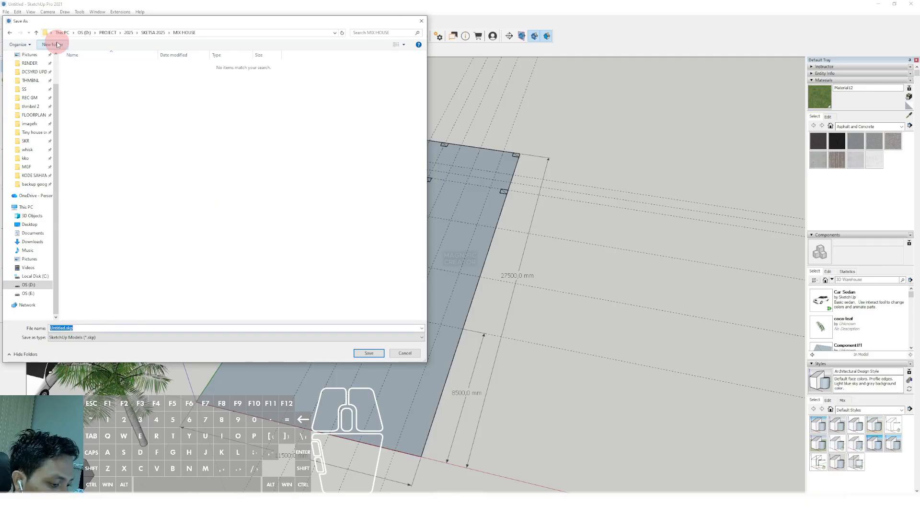
text(MIX HOUSE)
key(Return)
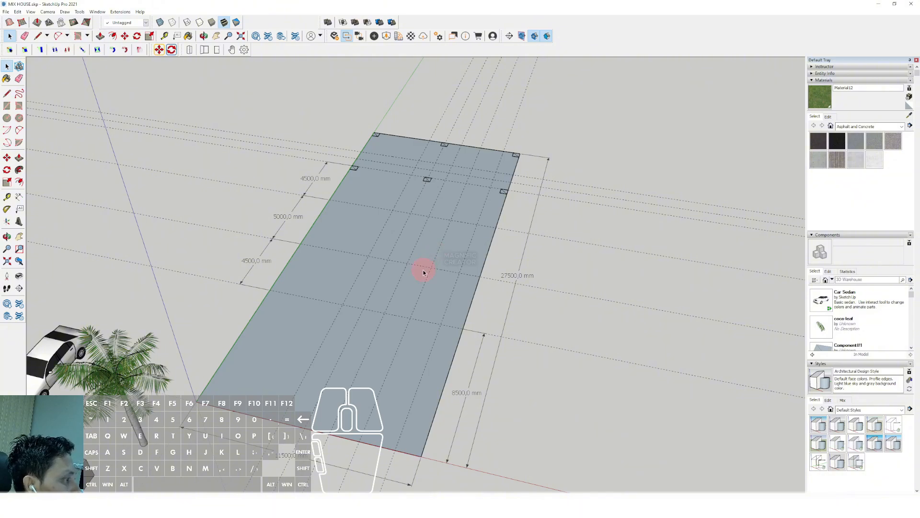
Step: Draw a thin Rotated Rectangle about 2600 mm long, parallel to the plot's back edge, between the first and second column rows
middle_drag(423, 272, 304, 314)
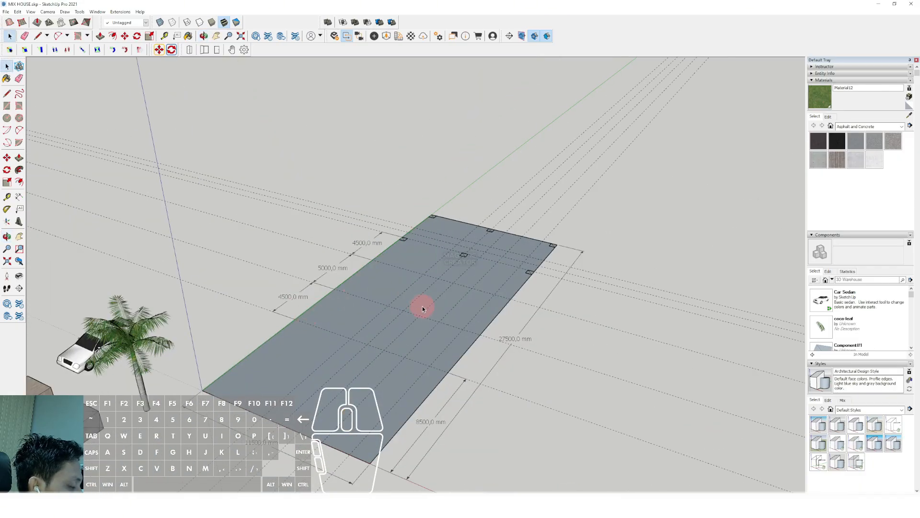
middle_drag(422, 305, 447, 341)
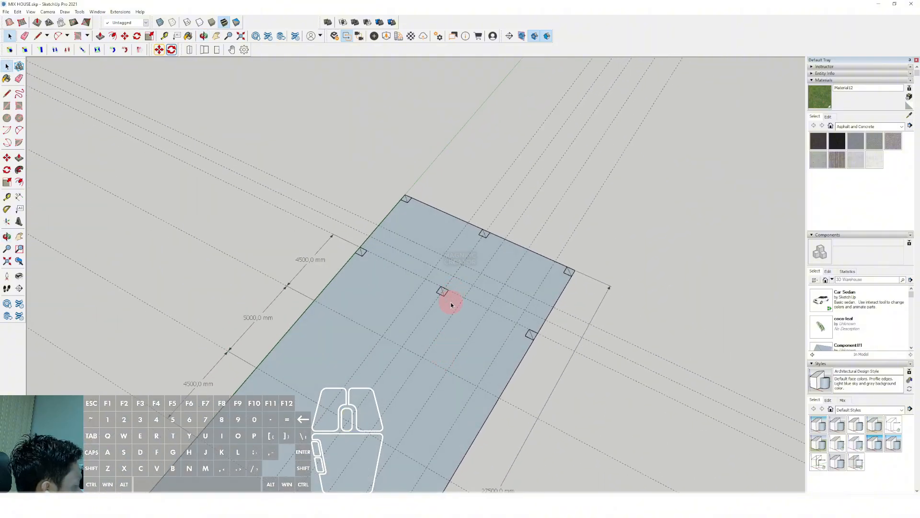
scroll(446, 288, up, 1)
shift+middle_drag(446, 289, 466, 362)
scroll(481, 334, up, 2)
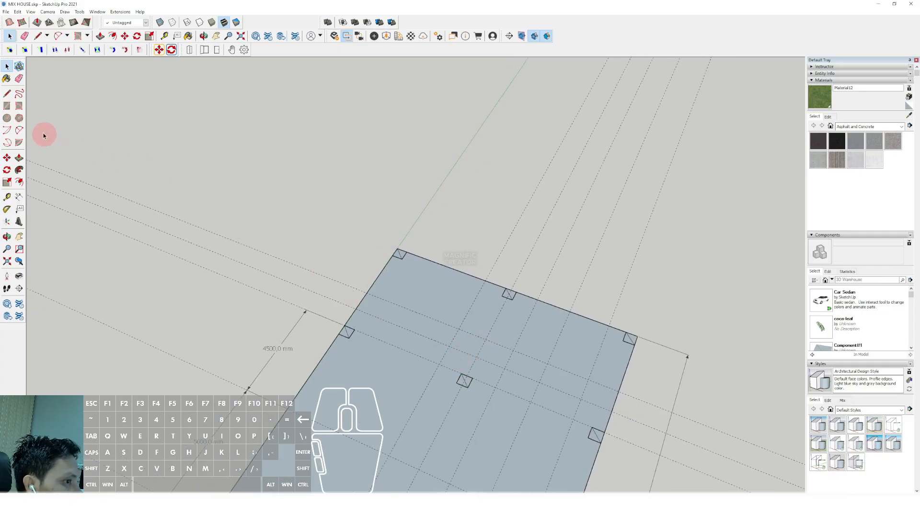
click(19, 106)
scroll(452, 304, up, 2)
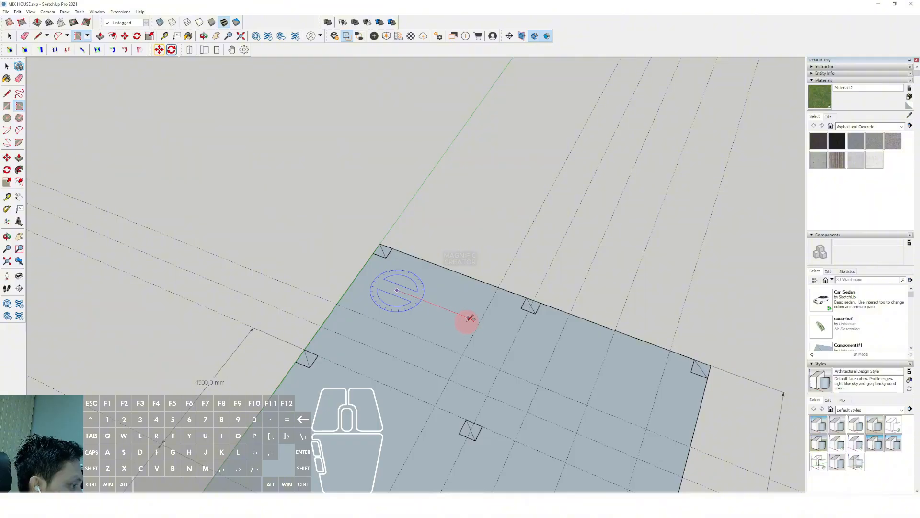
click(464, 315)
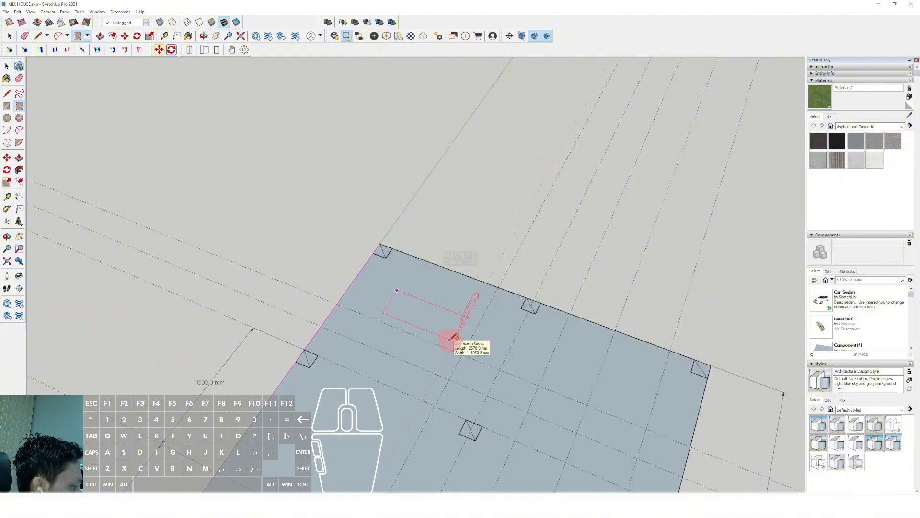
click(451, 337)
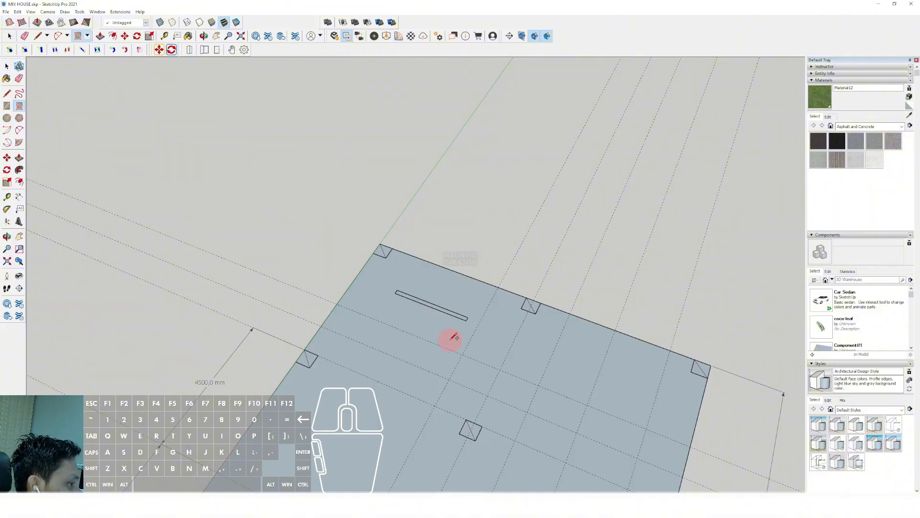
Step: Pull the thin rectangle up into a low solid wall block
key(space)
scroll(450, 338, up, 3)
click(449, 316)
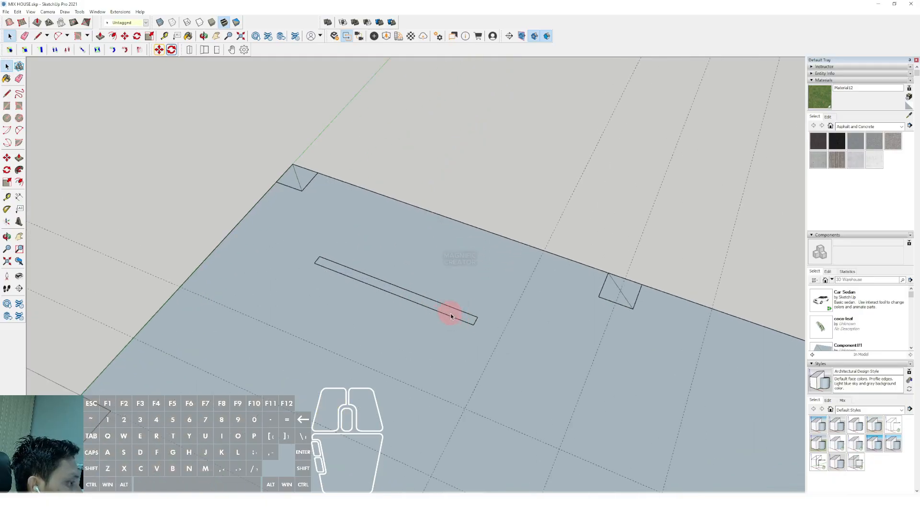
scroll(450, 314, up, 1)
drag(444, 309, 435, 257)
key(space)
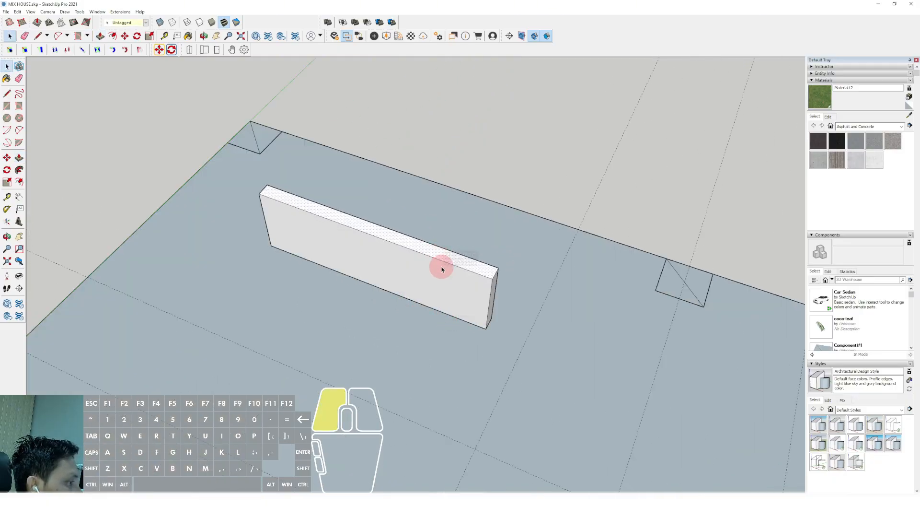
Step: Make the whole wall block a group
triple_click(439, 267)
right_click(442, 266)
click(470, 329)
scroll(411, 284, down, 5)
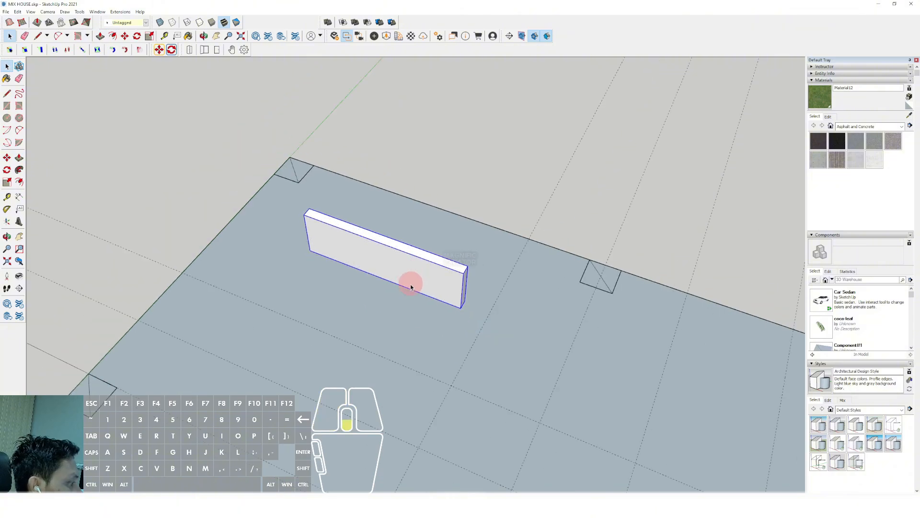
Step: Move the wall group by its bottom outer corner to the inner corner of the green-axis column on the plot's back edge
middle_drag(410, 324, 461, 352)
key(m)
click(462, 353)
middle_drag(384, 298, 456, 312)
scroll(456, 312, up, 2)
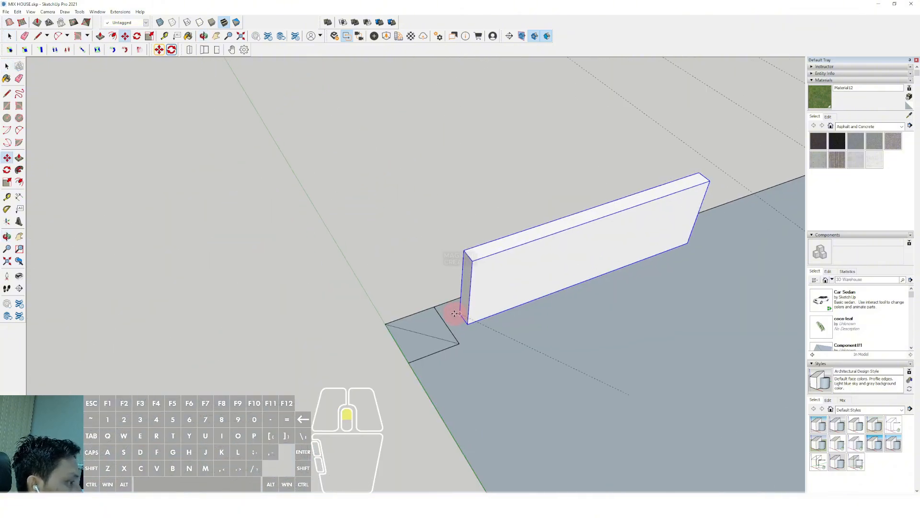
click(435, 309)
key(space)
scroll(443, 318, down, 2)
scroll(444, 321, down, 3)
middle_drag(287, 308, 486, 309)
key(m)
scroll(498, 291, up, 1)
scroll(499, 290, up, 2)
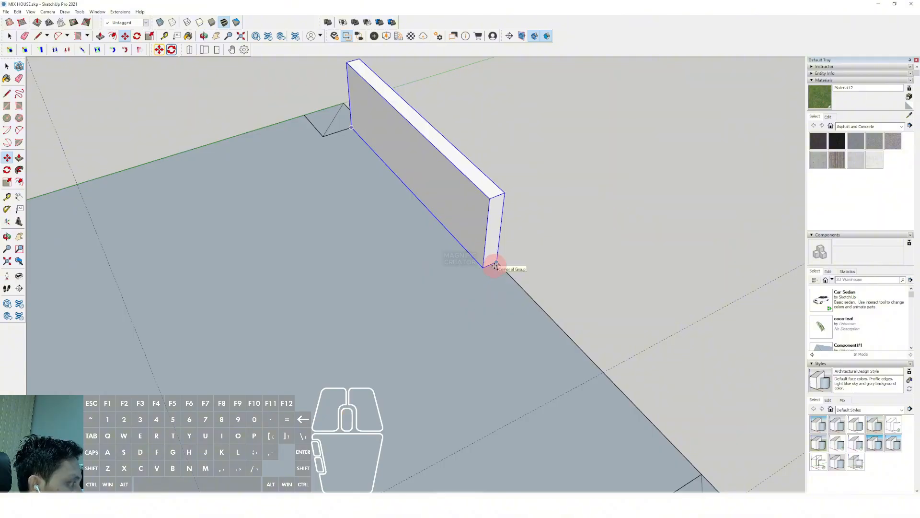
key(space)
scroll(479, 254, down, 2)
scroll(448, 266, down, 3)
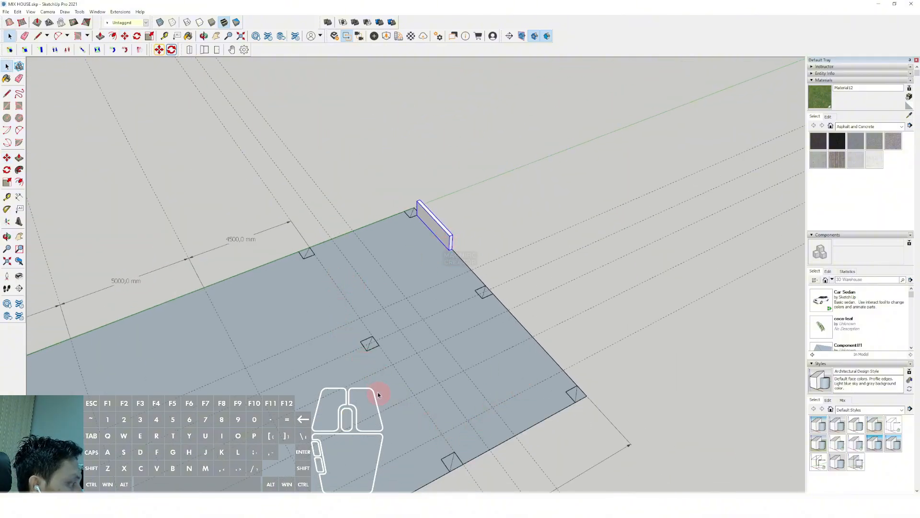
Step: Sample the white speckled material from the white cube among the material sample blocks beside the car
middle_drag(378, 395, 719, 187)
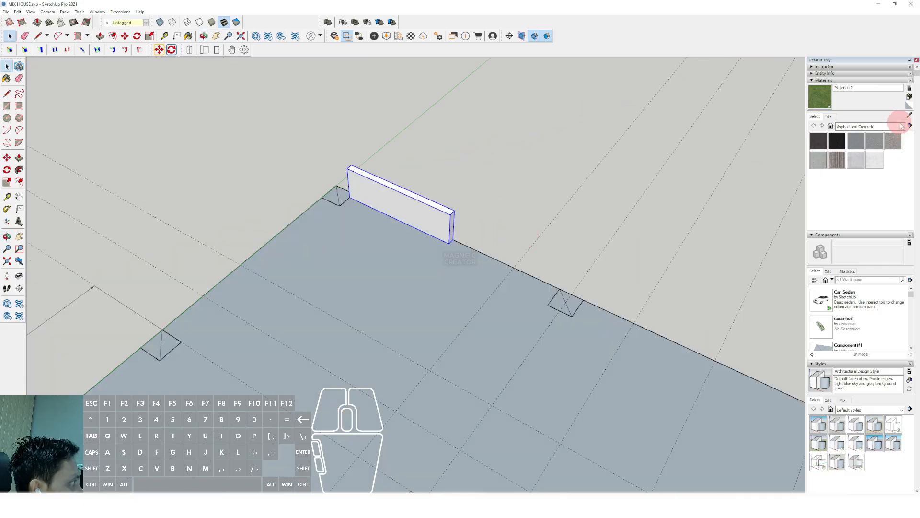
click(901, 126)
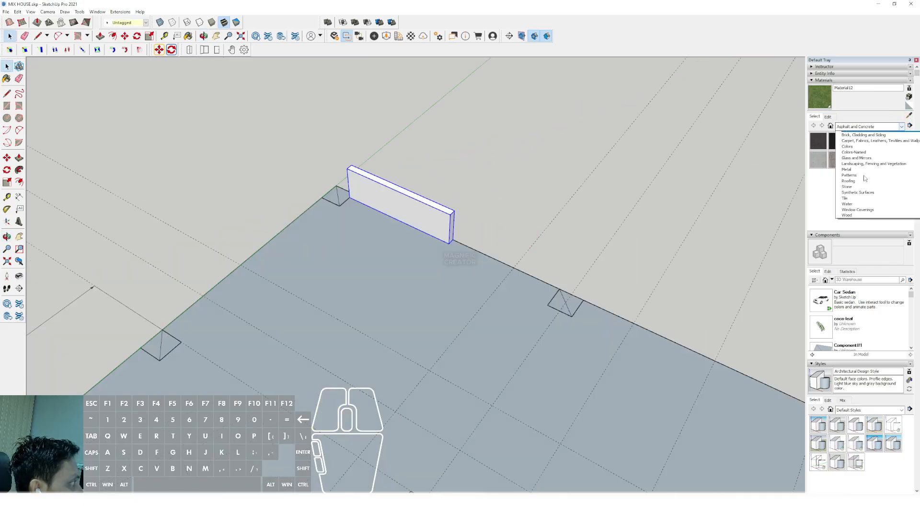
click(518, 320)
click(909, 117)
scroll(482, 251, down, 6)
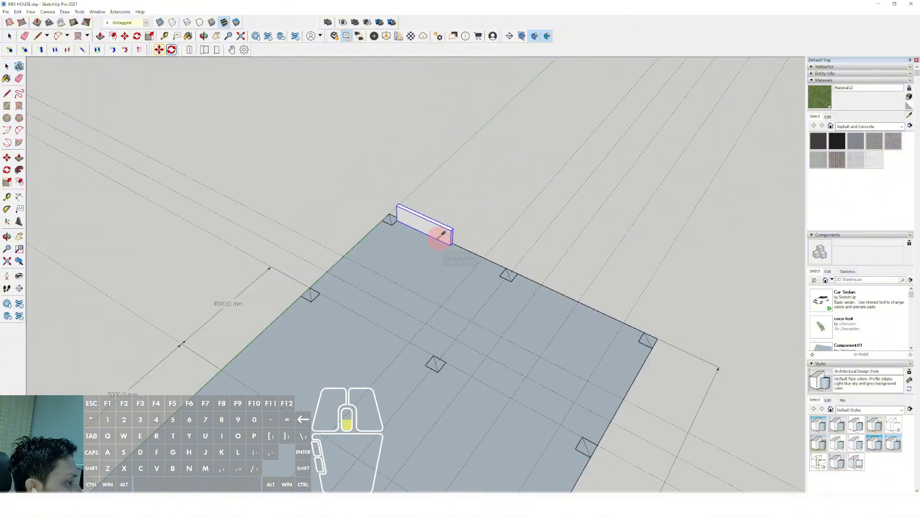
scroll(508, 216, down, 3)
scroll(412, 307, up, 10)
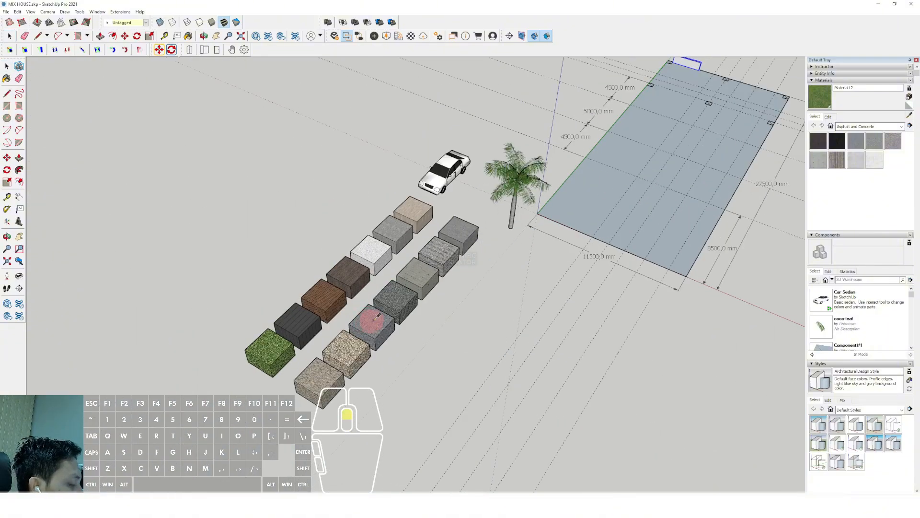
click(382, 234)
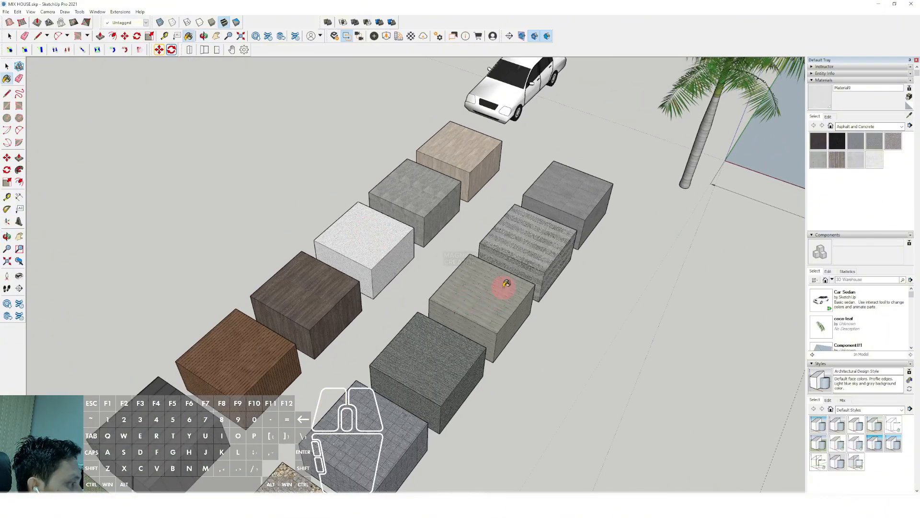
Step: Paint the wall group on the back edge with the sampled white speckled material
scroll(507, 284, down, 5)
scroll(628, 226, up, 10)
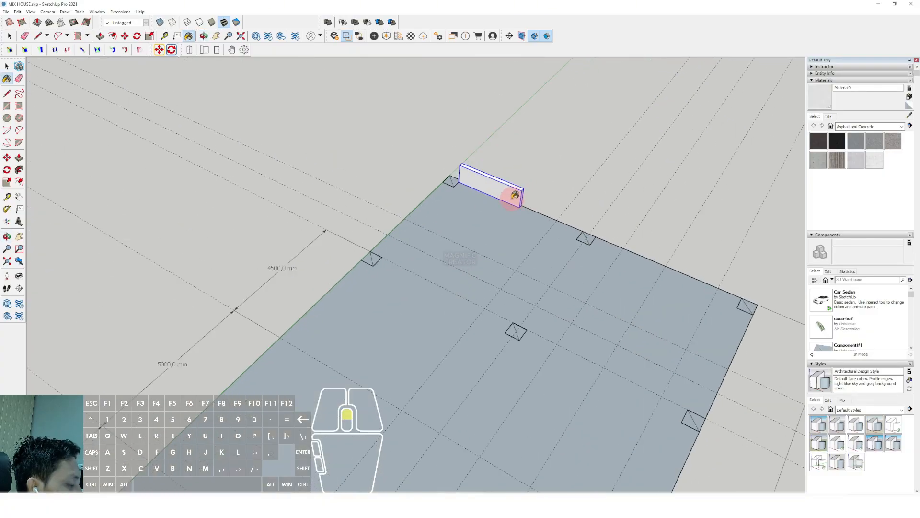
scroll(514, 195, up, 4)
click(417, 206)
key(space)
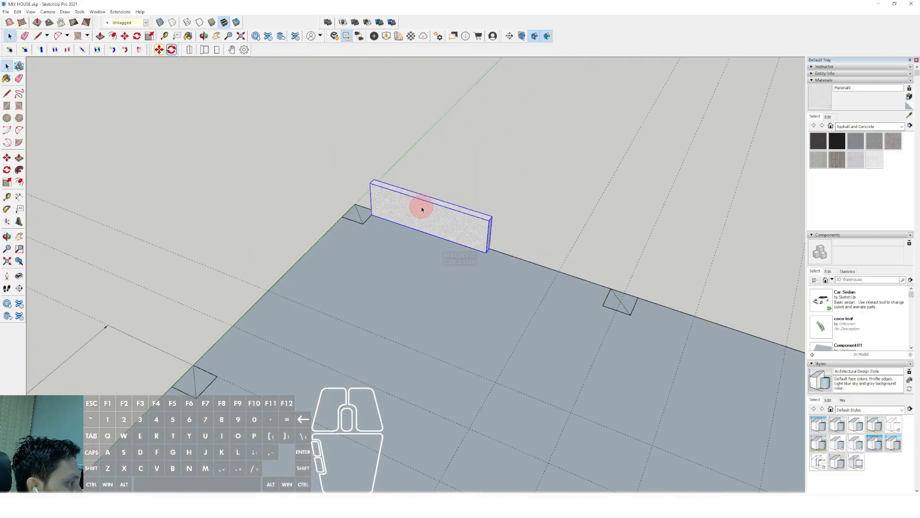
Step: Examine the painted wall and its fit against the corner column and back edge from several angles
middle_drag(422, 209, 449, 236)
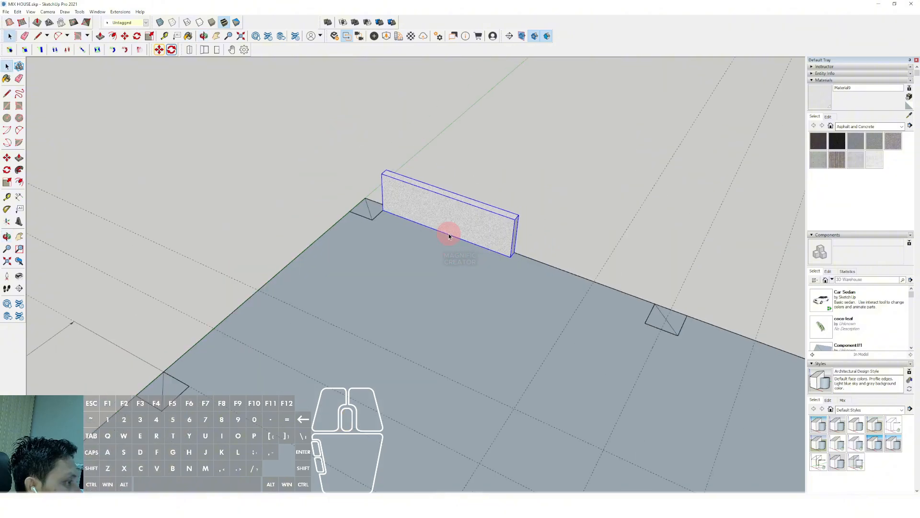
scroll(419, 185, down, 3)
middle_drag(419, 185, 370, 162)
scroll(397, 214, up, 3)
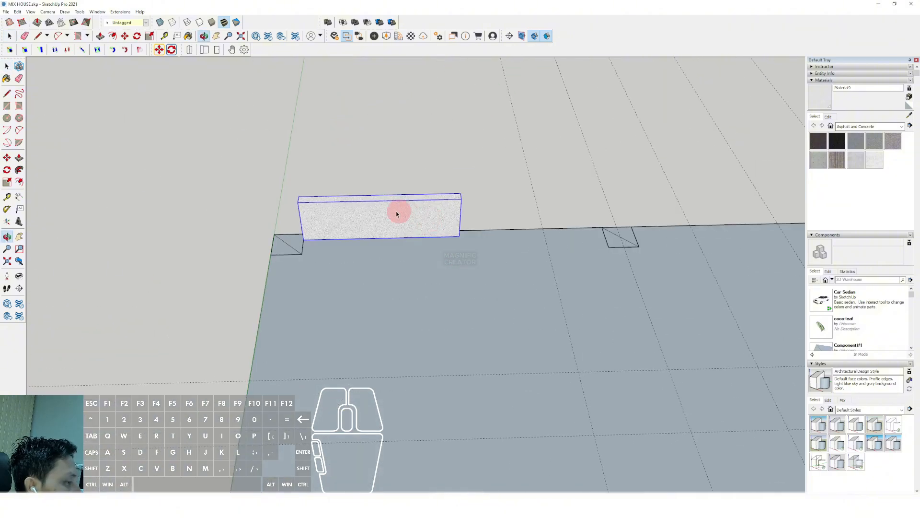
scroll(387, 218, up, 3)
middle_drag(375, 222, 375, 273)
scroll(376, 273, down, 4)
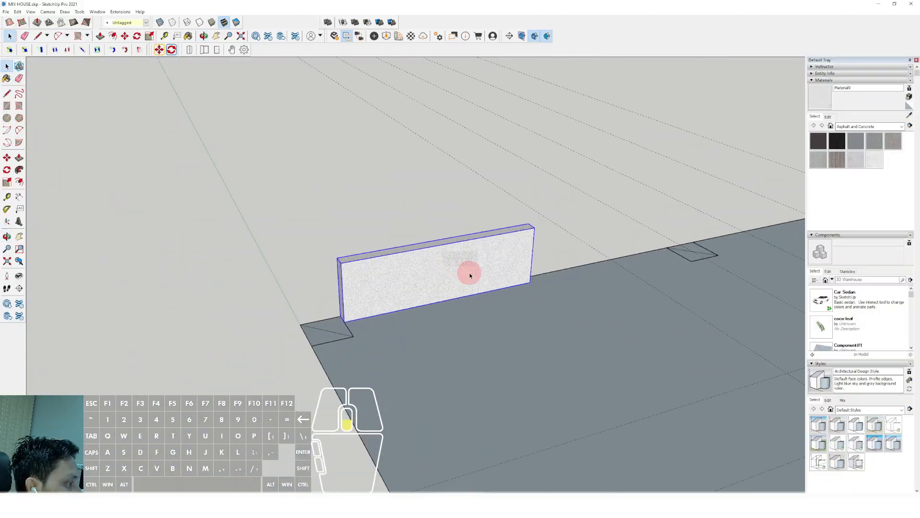
scroll(470, 275, down, 2)
middle_drag(470, 276, 362, 208)
scroll(411, 295, down, 3)
middle_drag(376, 288, 374, 314)
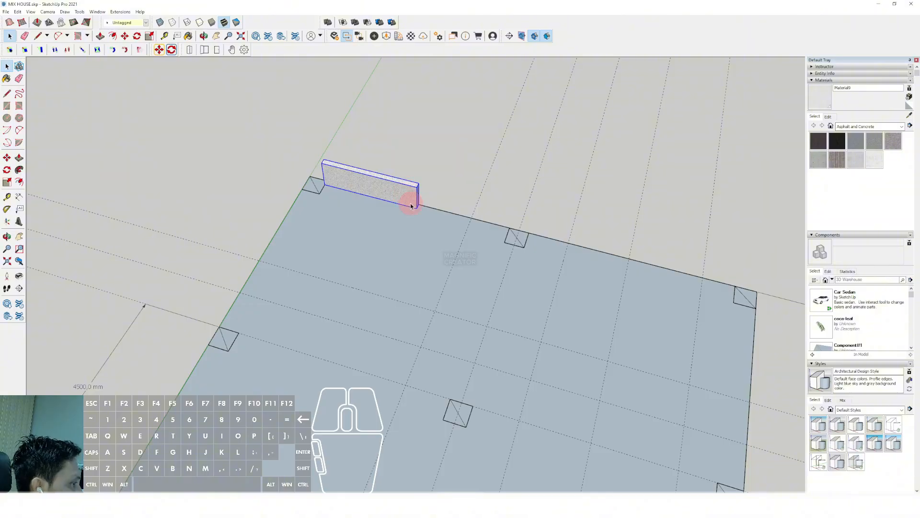
scroll(422, 211, up, 4)
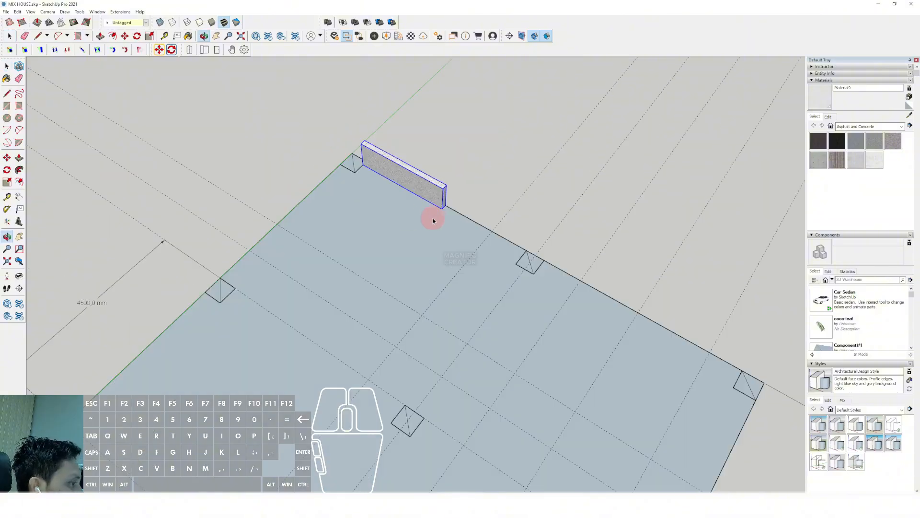
Step: Copy the painted wall group from the back edge along the green axis into line with the second row of columns
key(m)
click(439, 203)
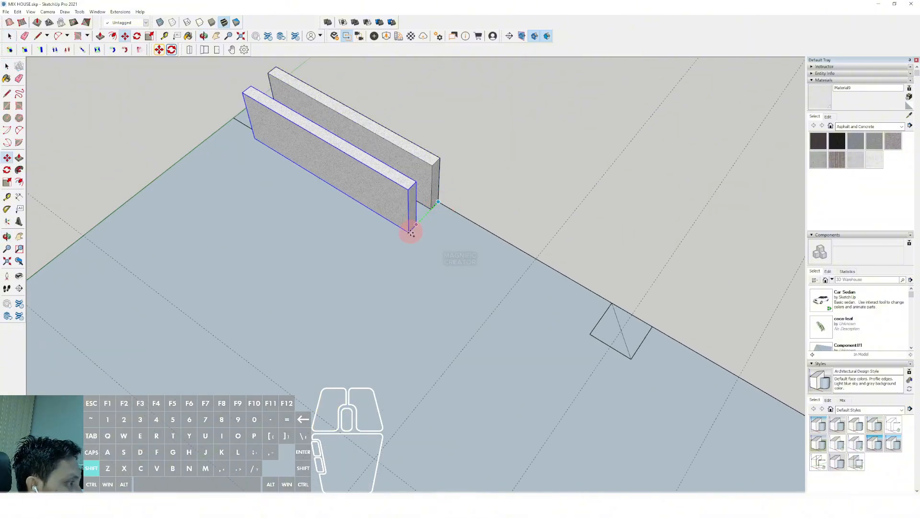
scroll(413, 221, down, 3)
scroll(416, 218, up, 2)
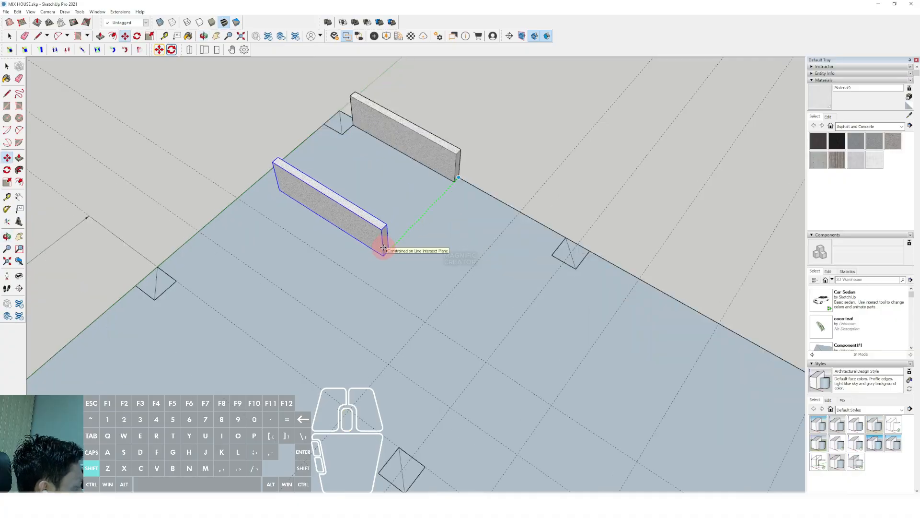
shift+scroll(384, 249, down, 1)
shift+middle_drag(376, 267, 403, 226)
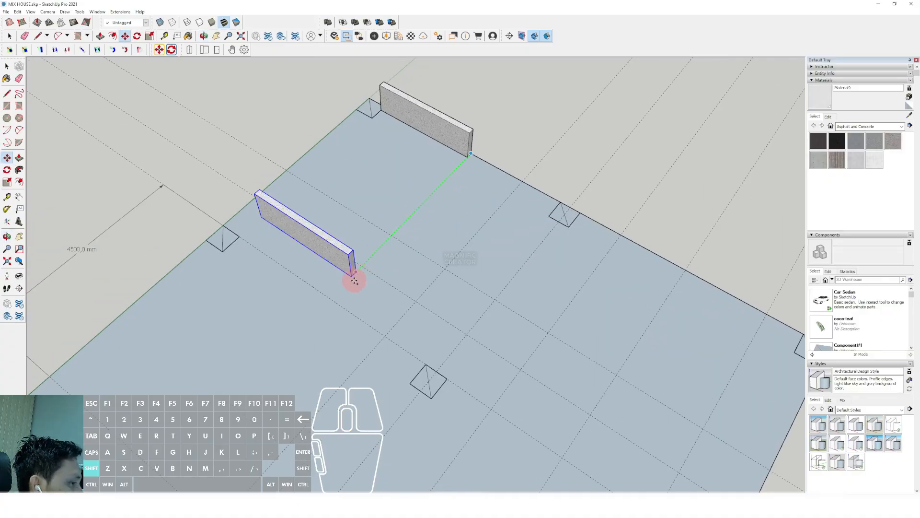
shift+scroll(394, 357, up, 1)
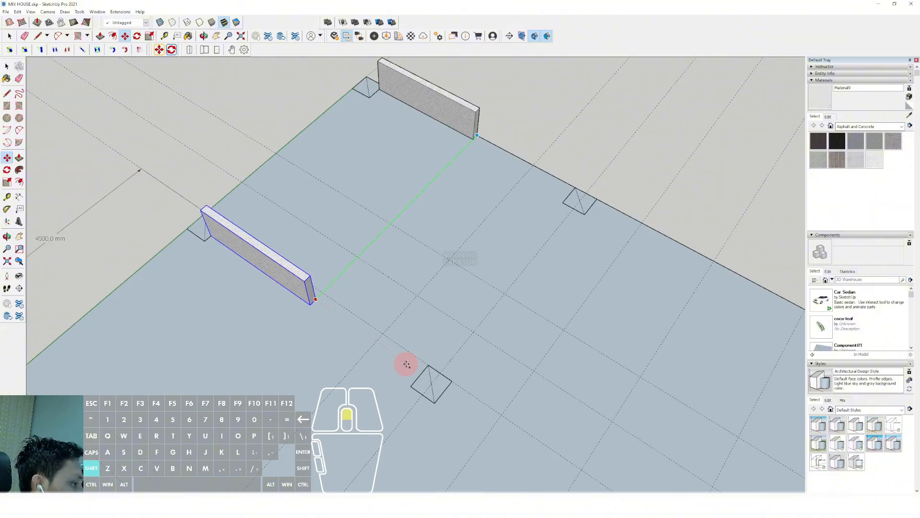
middle_drag(372, 316, 409, 237)
key(space)
Step: Open a column component and Push/Pull its footprint up to the same height as the painted wall
double_click(409, 236)
click(407, 235)
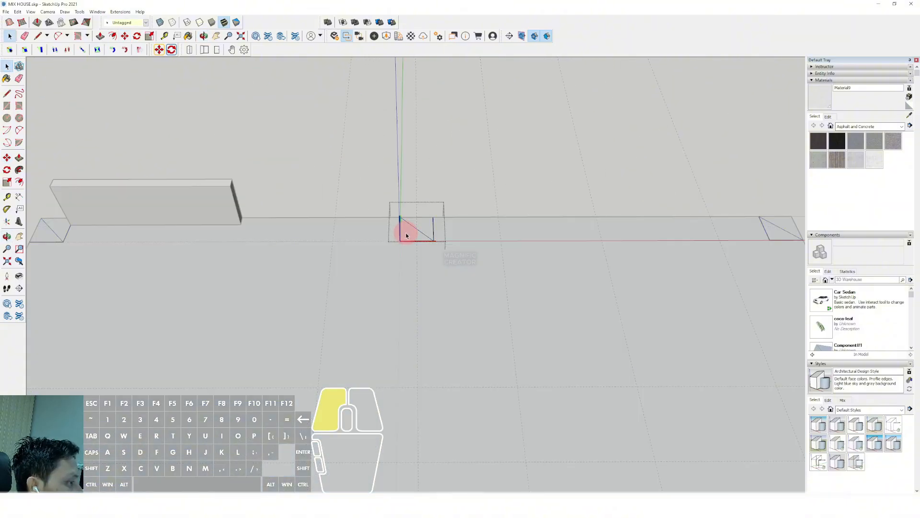
key(p)
click(409, 230)
click(222, 185)
middle_drag(326, 221, 447, 220)
key(space)
key(space)
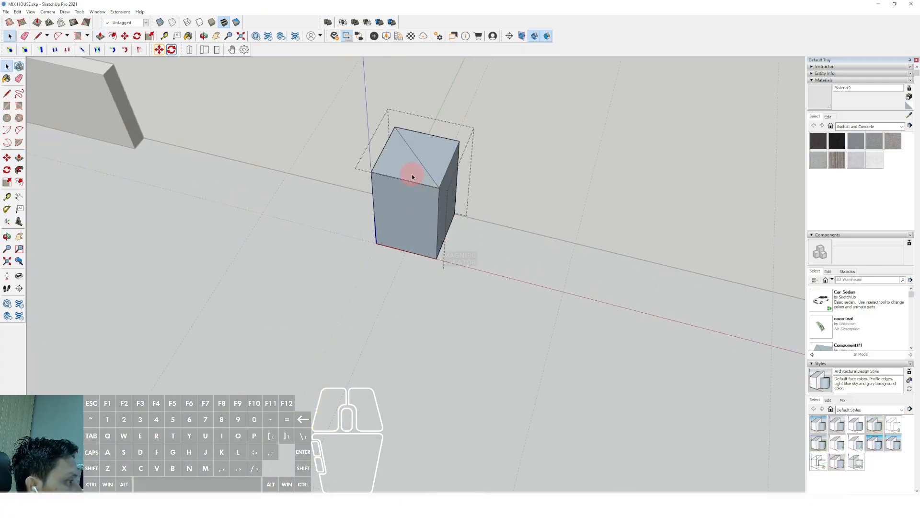
scroll(399, 188, down, 6)
click(398, 241)
Step: Paint the green-axis corner column on the back edge with the white speckled material used on the walls
middle_drag(399, 241, 422, 298)
click(817, 139)
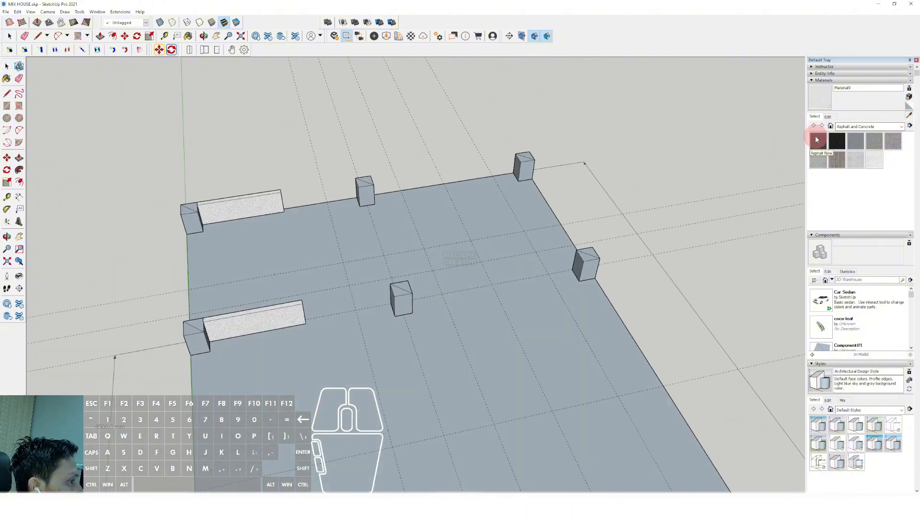
scroll(189, 211, up, 5)
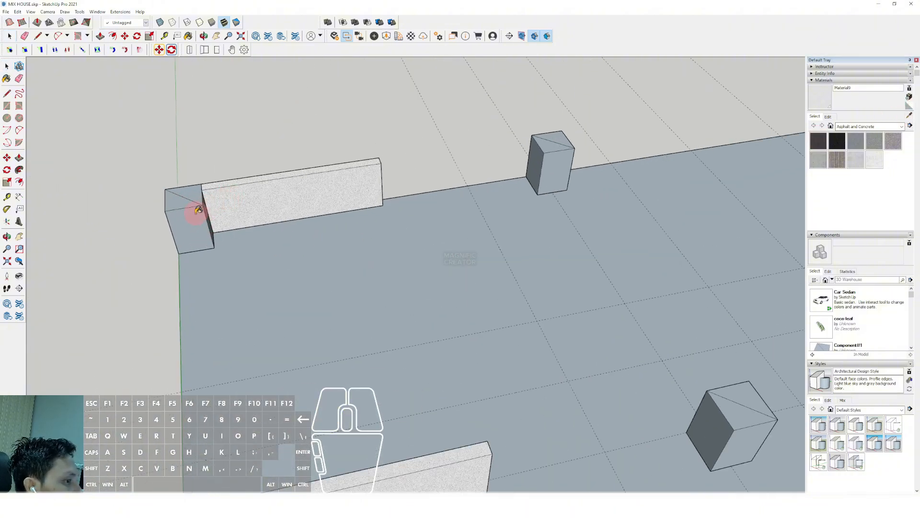
click(194, 214)
scroll(314, 204, down, 2)
Step: Paint the geometry inside the middle back-edge column component with the white speckled material so all column copies receive it
key(space)
triple_click(485, 179)
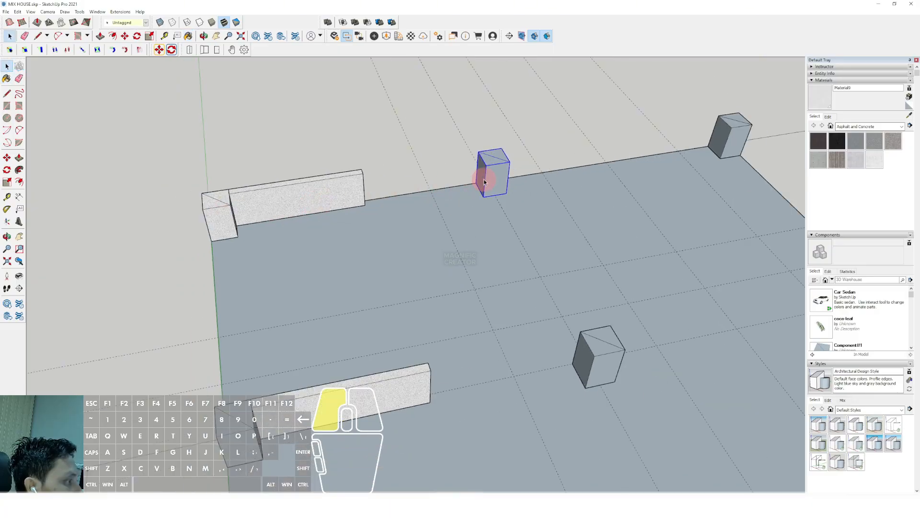
key(b)
click(494, 169)
key(space)
click(366, 147)
scroll(455, 223, down, 4)
shift+middle_drag(470, 259, 435, 280)
scroll(392, 366, up, 3)
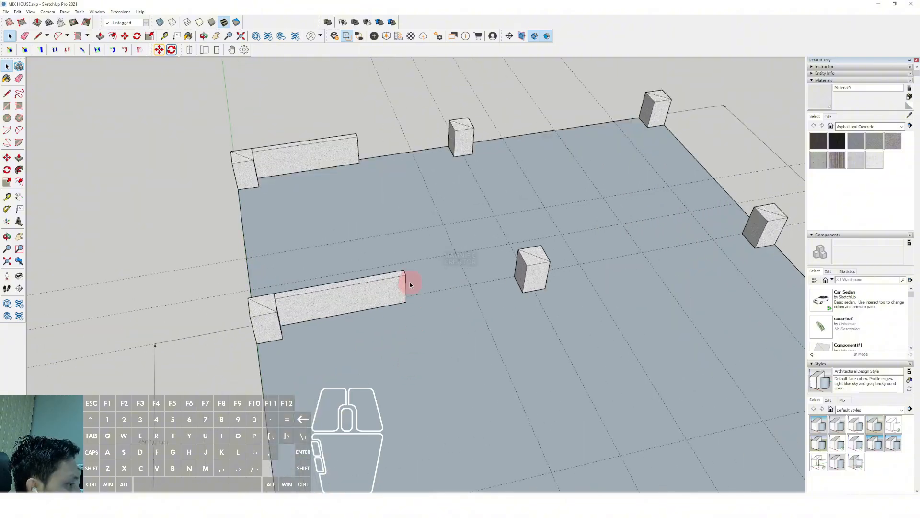
Step: Push/Pull the free end of the second-row wall until it meets the middle column
triple_click(396, 280)
drag(378, 246, 460, 385)
key(v)
click(405, 276)
scroll(513, 272, up, 1)
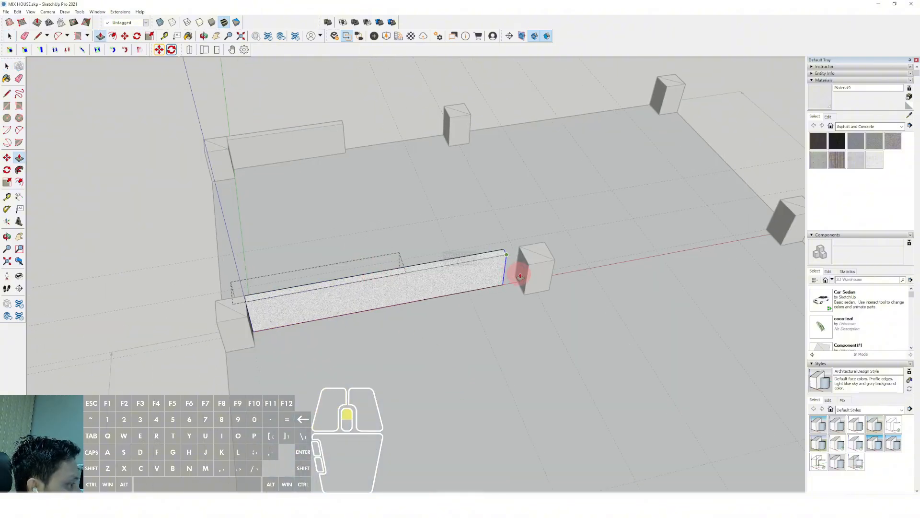
click(530, 267)
key(space)
scroll(526, 264, down, 2)
click(511, 131)
Step: Push/Pull the free end of the back-edge wall until it meets the middle back column
scroll(415, 208, up, 1)
shift+middle_drag(415, 208, 417, 279)
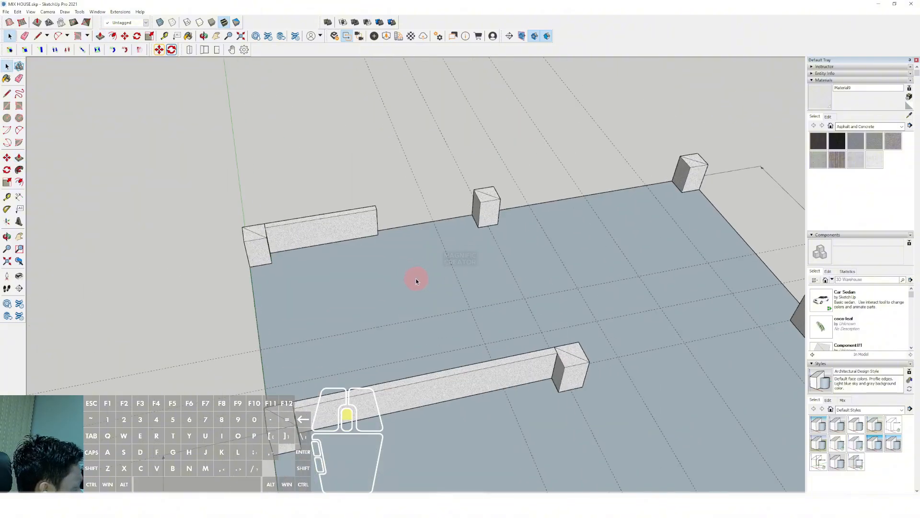
scroll(390, 240, up, 1)
shift+middle_drag(391, 239, 375, 269)
scroll(375, 266, up, 1)
click(349, 253)
key(p)
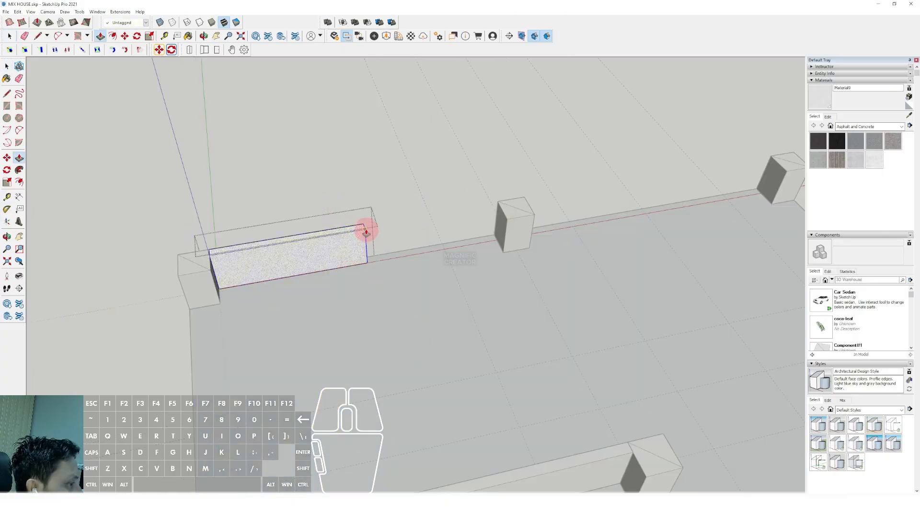
click(365, 231)
click(506, 219)
key(space)
scroll(506, 214, down, 1)
click(505, 158)
Step: Copy the back-edge wall along the red axis into the bay between the middle column and the far corner column
scroll(512, 225, up, 1)
shift+middle_drag(511, 247, 417, 337)
key(space)
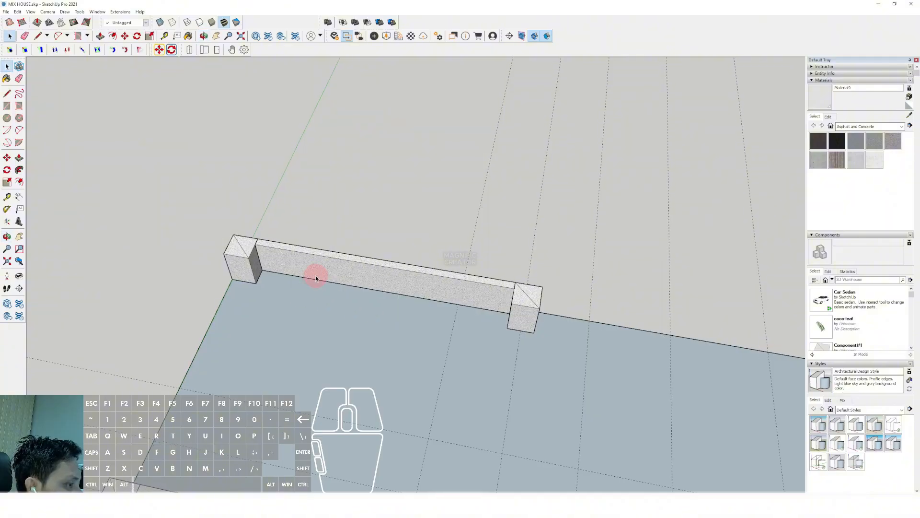
scroll(298, 269, up, 2)
key(m)
key(ctrl)
click(247, 241)
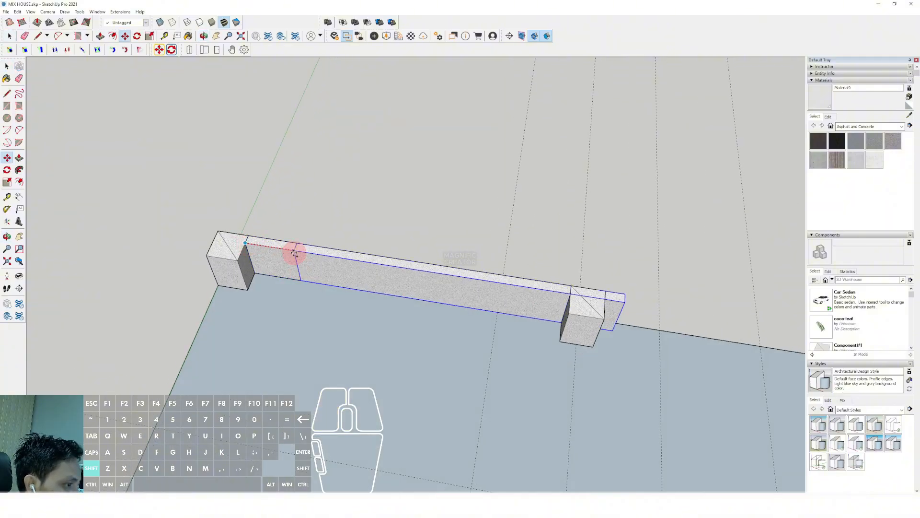
scroll(407, 266, down, 2)
shift+middle_drag(406, 266, 239, 265)
shift+click(393, 302)
key(space)
scroll(472, 346, down, 4)
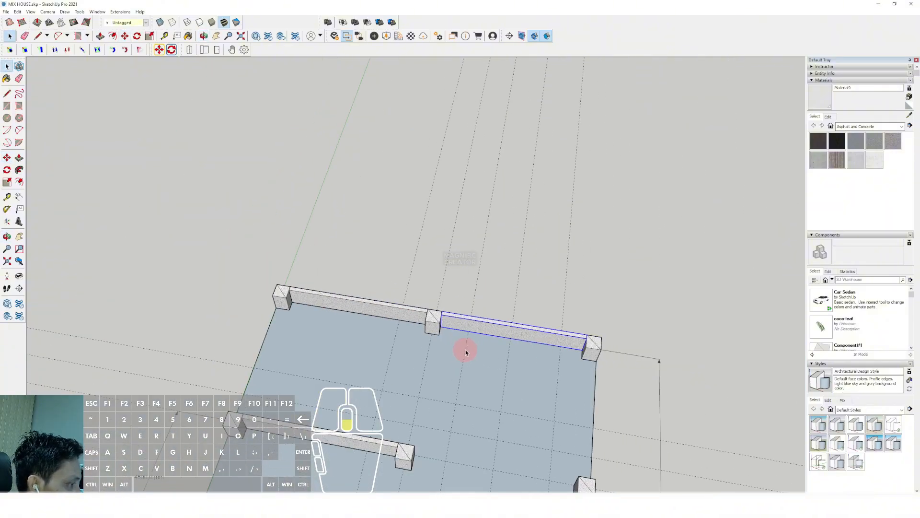
Step: Copy the far bay's back wall forward into the open floor area between the two column rows
shift+middle_drag(465, 352, 434, 270)
scroll(455, 317, up, 1)
shift+middle_drag(454, 317, 434, 334)
scroll(473, 281, up, 2)
middle_drag(474, 281, 448, 303)
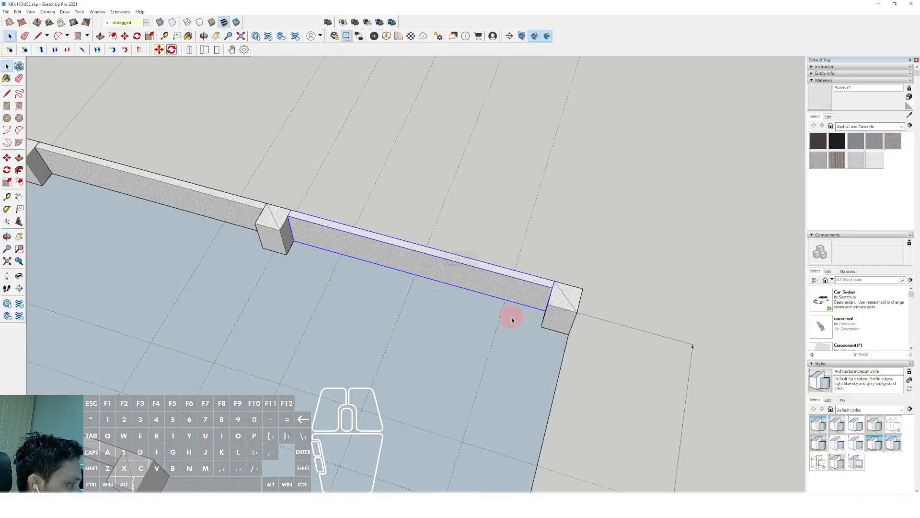
scroll(511, 317, up, 1)
key(m)
click(533, 312)
scroll(479, 323, down, 2)
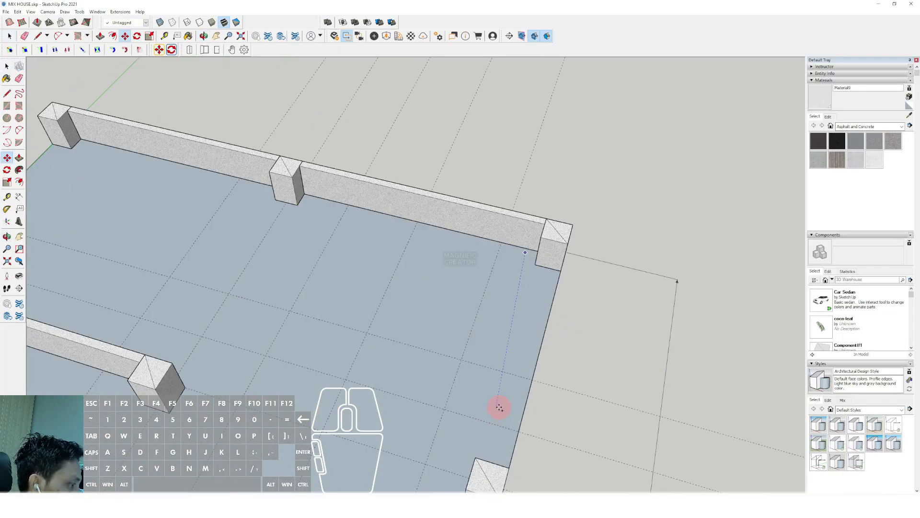
scroll(480, 408, up, 2)
Step: Rotate the copied wall a quarter turn so it runs parallel to the plot's far side edge
key(q)
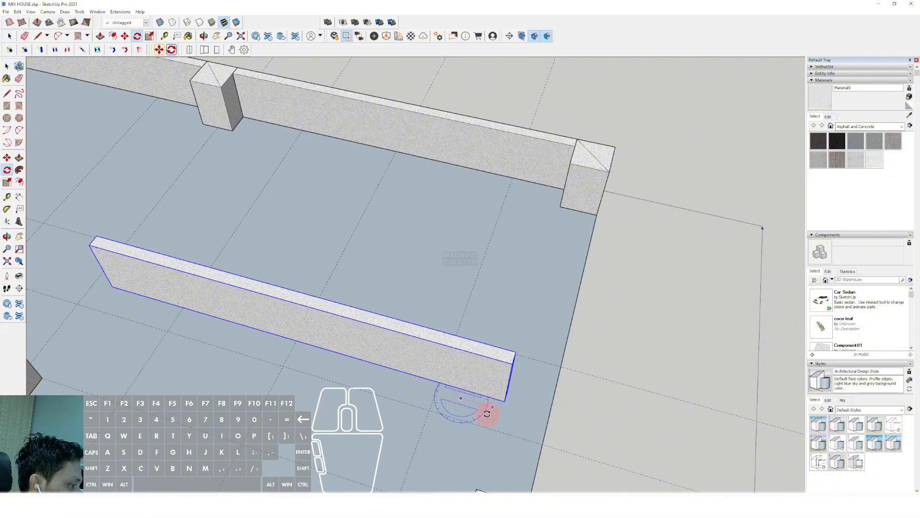
click(490, 410)
key(Return)
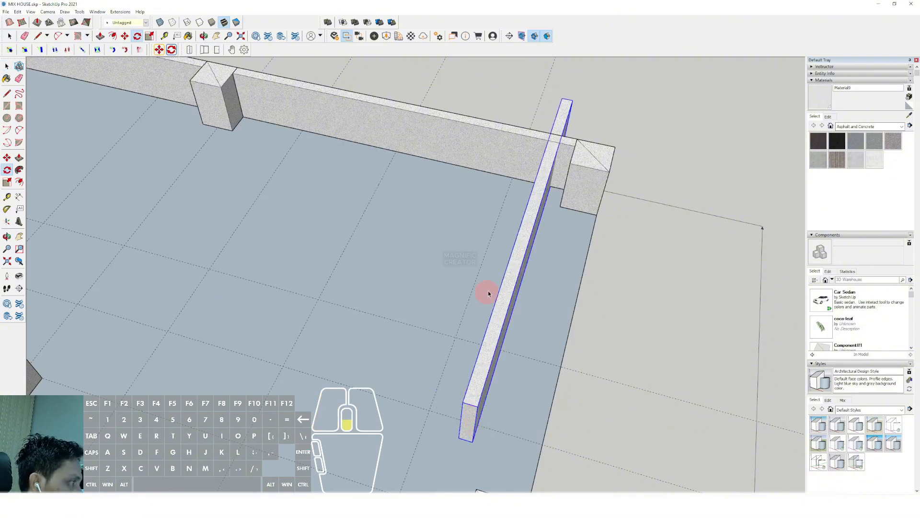
Step: Move the rotated wall by its outer top corner to the front outer corner of the far back corner column
scroll(533, 206, up, 4)
key(m)
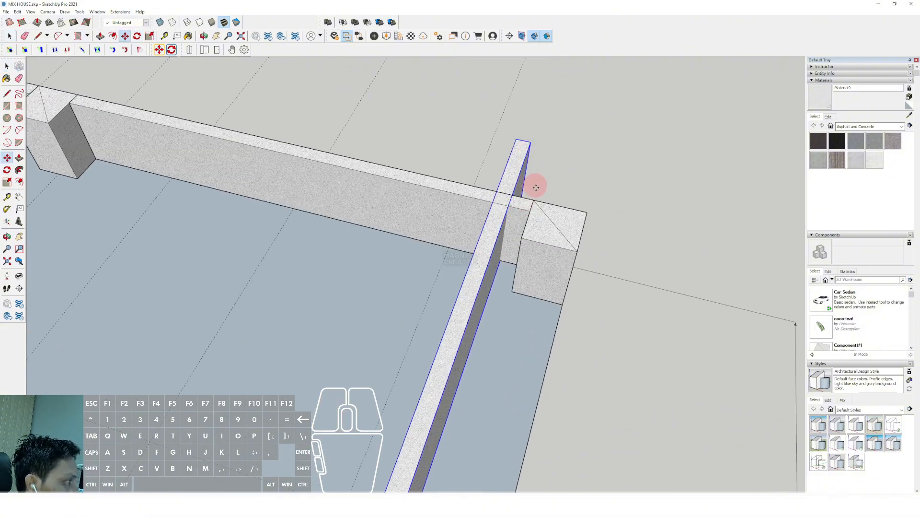
click(531, 142)
click(577, 251)
key(space)
Step: Push/Pull the front end of the side wall so it stops at the second-row side column
scroll(536, 243, down, 5)
shift+middle_drag(511, 382, 631, 326)
scroll(631, 326, up, 2)
middle_drag(525, 310, 524, 276)
triple_click(524, 276)
drag(503, 268, 599, 392)
key(p)
click(570, 316)
click(504, 301)
key(space)
scroll(506, 302, down, 1)
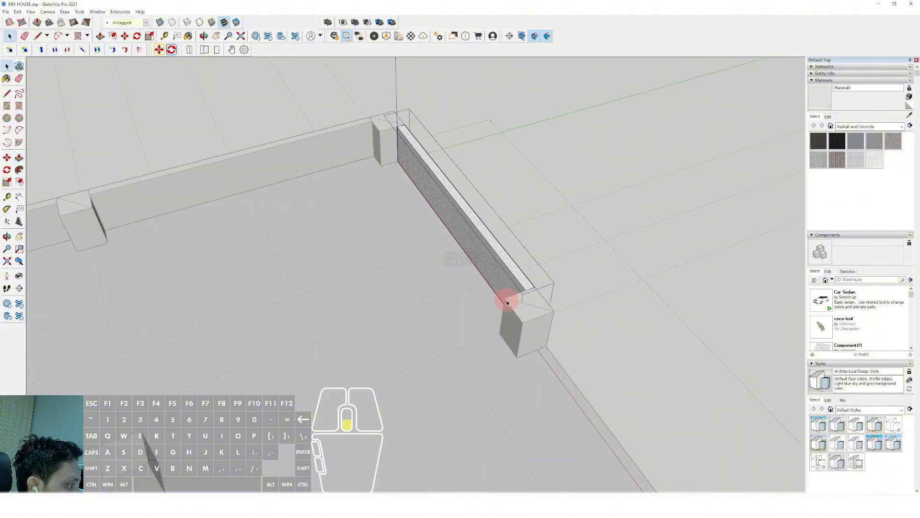
click(589, 281)
Step: Rotate a copy of the side wall about its front end so it runs along the second column row
scroll(502, 321, down, 3)
middle_drag(502, 321, 562, 387)
scroll(561, 387, up, 3)
key(q)
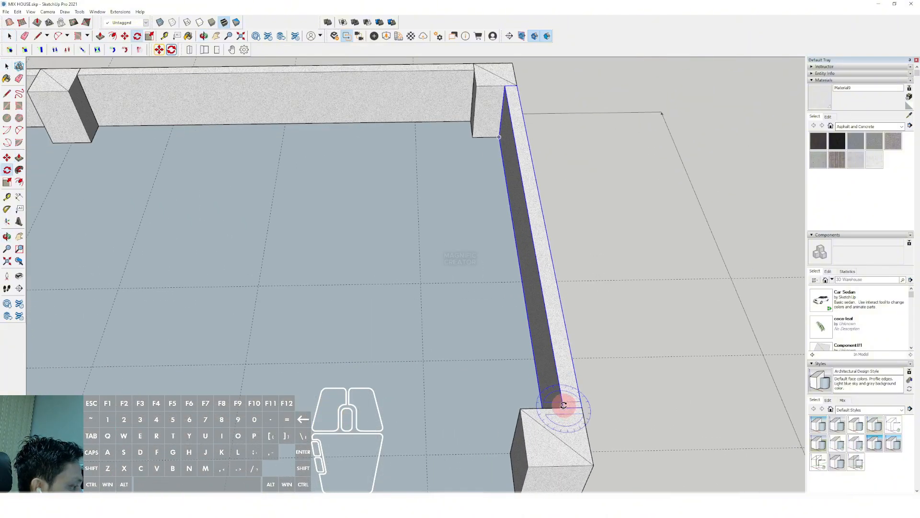
click(560, 375)
click(556, 378)
key(ctrl)
click(520, 408)
key(space)
Step: Move the rotated wall copy by its end corner to the inner corner of the second-row side column
scroll(563, 409, up, 1)
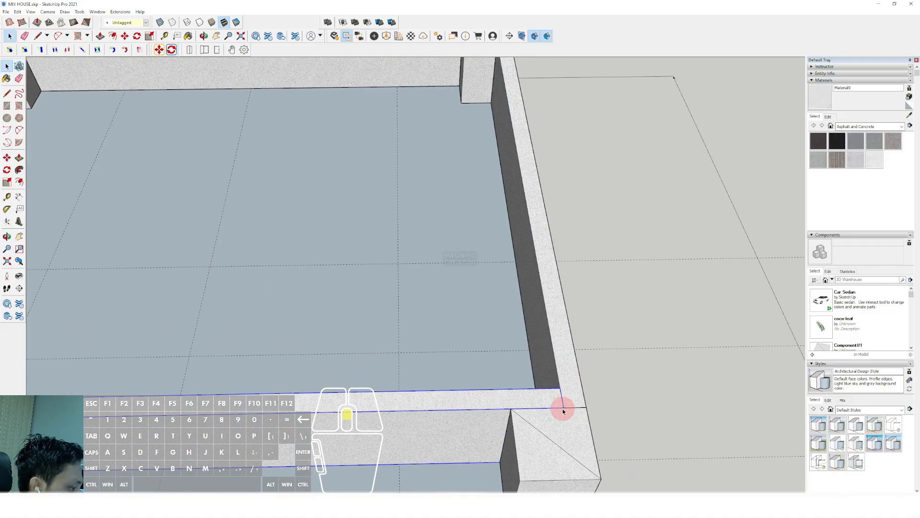
click(512, 409)
scroll(520, 397, down, 5)
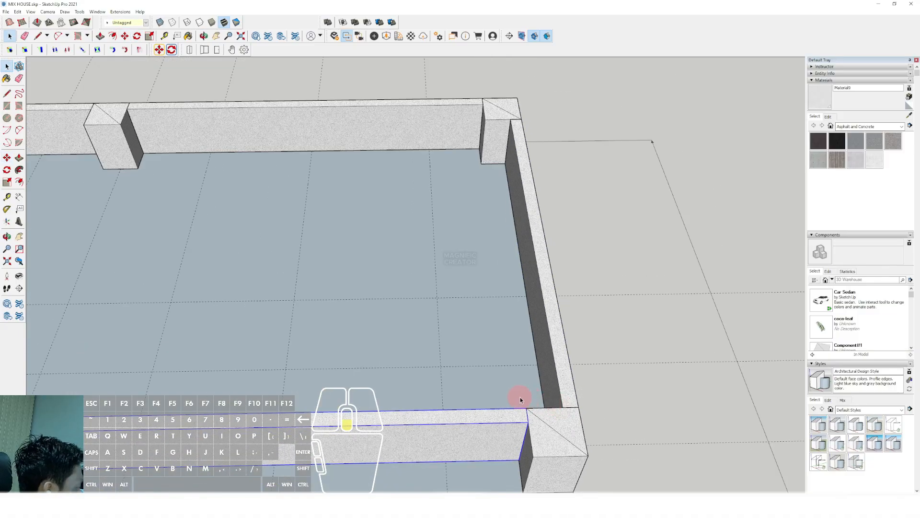
Step: Push/Pull the free end of that second-row wall back to leave only a short stub beside the side column
scroll(472, 383, down, 2)
mouse_move(491, 369)
middle_down()
mouse_move(471, 332)
mouse_move(483, 376)
middle_up()
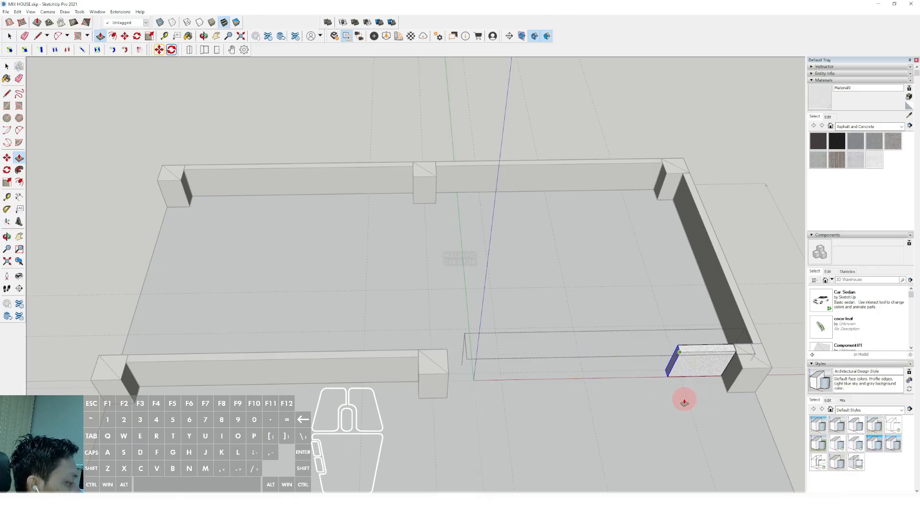
click(688, 401)
middle_drag(626, 382, 627, 160)
key(space)
Step: Copy the second-row wall of the green-axis bay along the red axis so it starts at the middle column's far side
triple_click(586, 306)
middle_drag(555, 309, 359, 375)
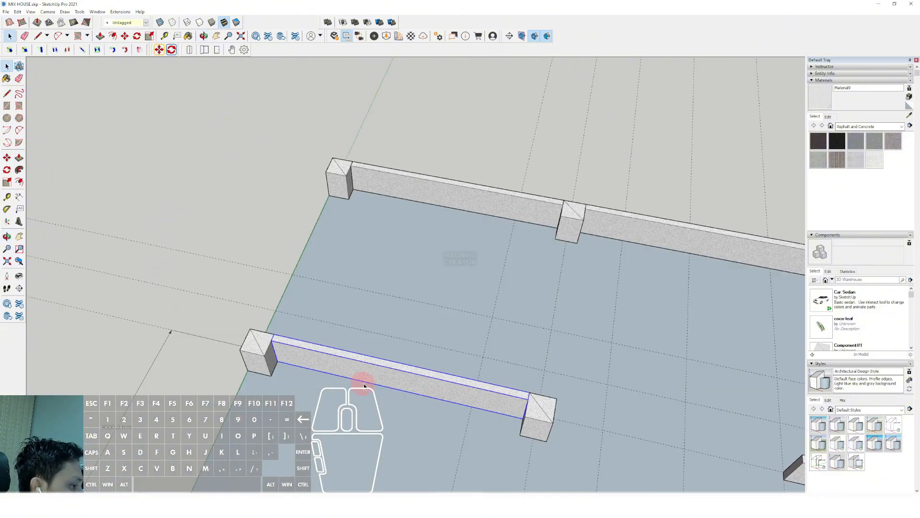
scroll(335, 363, up, 3)
key(m)
click(259, 329)
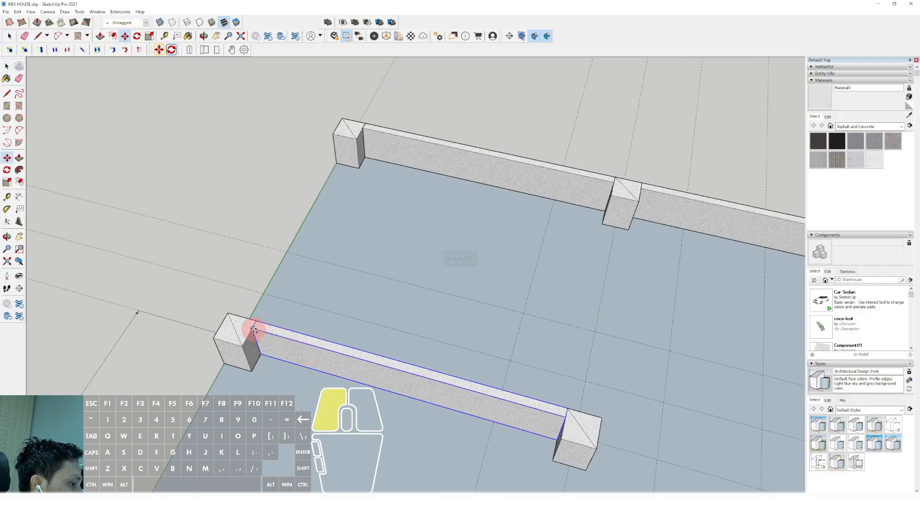
scroll(324, 353, down, 2)
scroll(438, 375, down, 2)
key(shift)
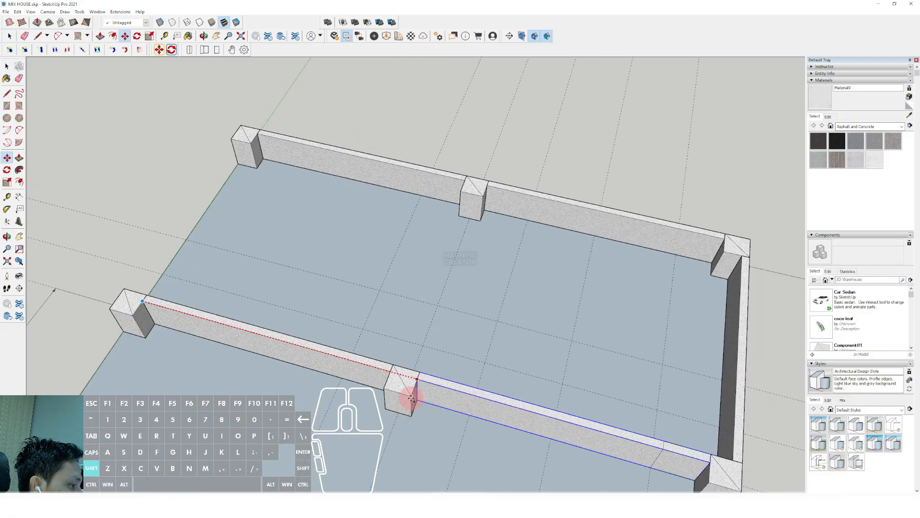
click(412, 397)
scroll(441, 364, down, 3)
key(space)
shift+middle_drag(459, 378, 485, 379)
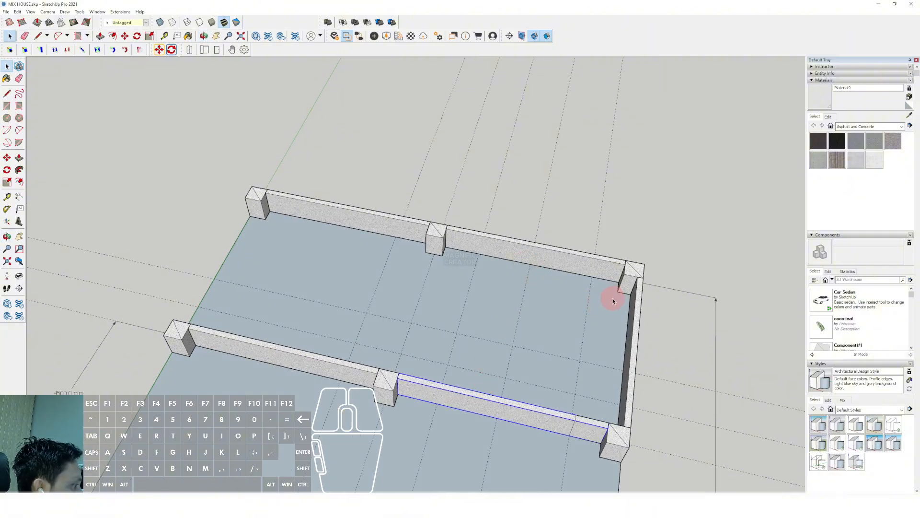
scroll(612, 298, up, 1)
shift+middle_drag(569, 306, 596, 376)
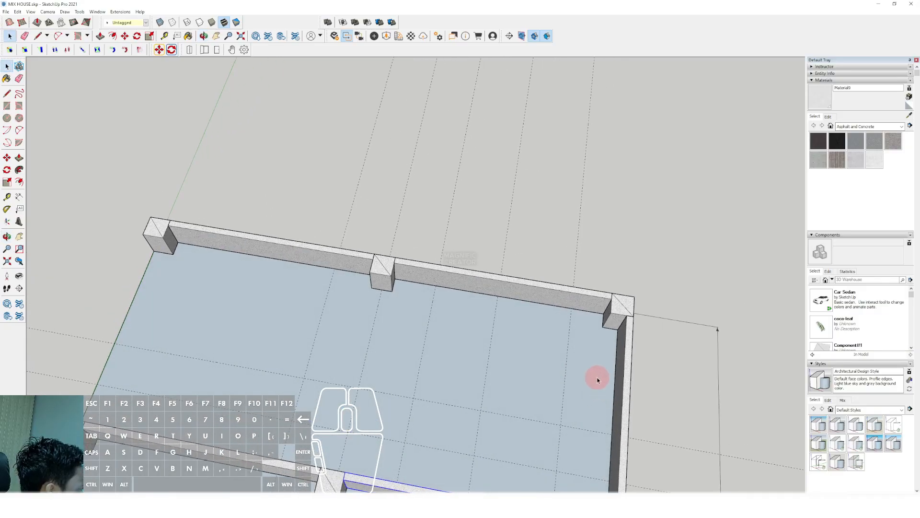
scroll(594, 374, up, 1)
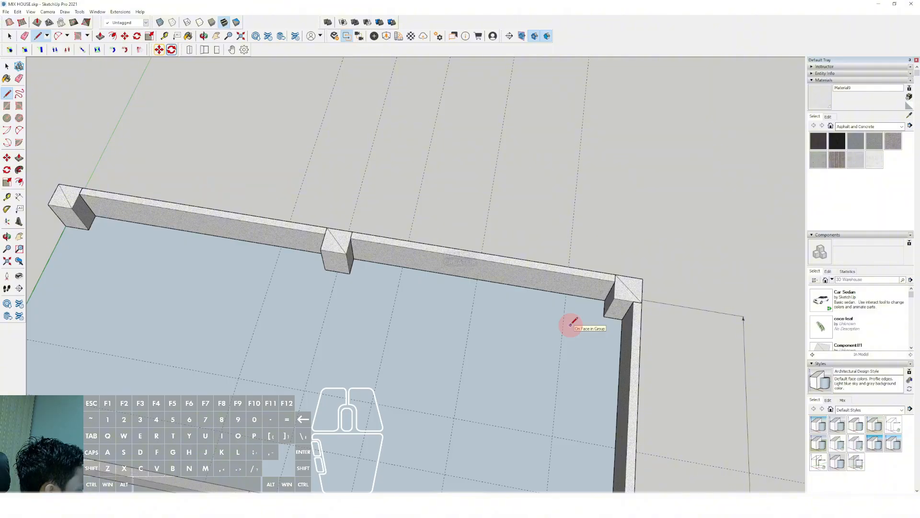
scroll(592, 338, down, 3)
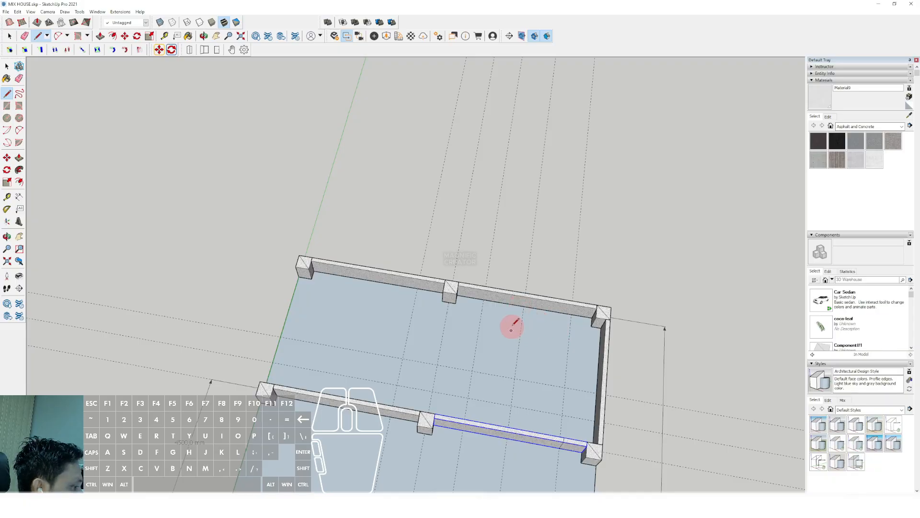
key(space)
Step: Push/Pull the far end of the copied second-row wall back toward the middle column, leaving an opening before the short stub
scroll(512, 425, up, 2)
double_click(530, 436)
key(v)
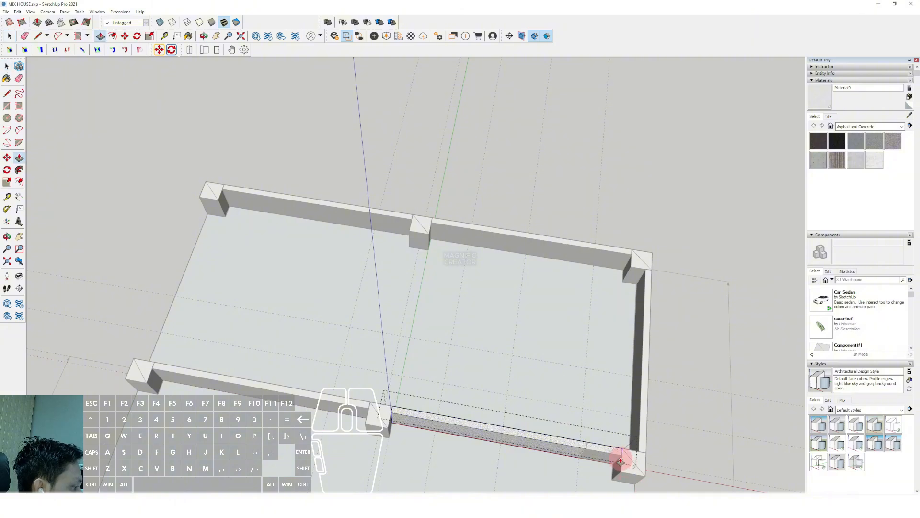
click(620, 461)
scroll(499, 403, up, 1)
click(507, 400)
key(space)
scroll(484, 409, down, 4)
shift+middle_drag(483, 410, 428, 431)
key(Escape)
scroll(434, 447, up, 6)
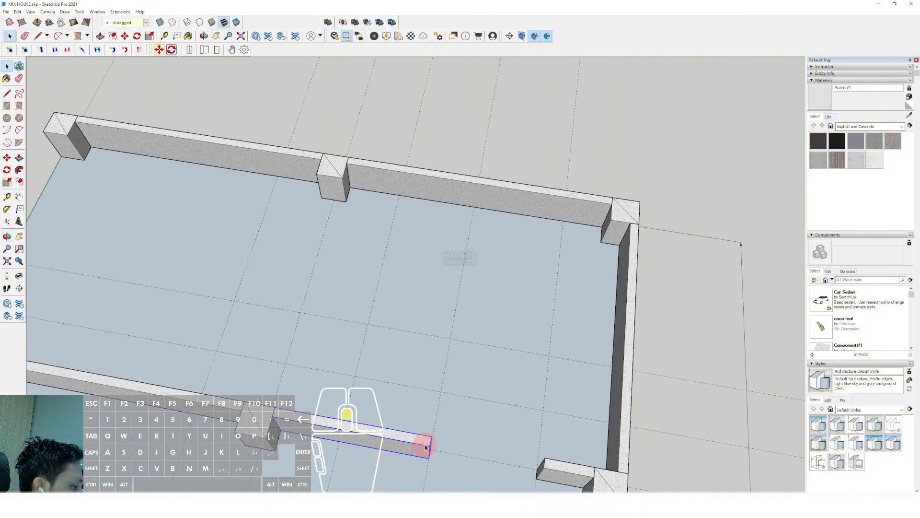
Step: Rotate a copy of the shortened second-row wall 90° about its free end so it stands perpendicular
scroll(362, 449, up, 2)
key(q)
key(ctrl)
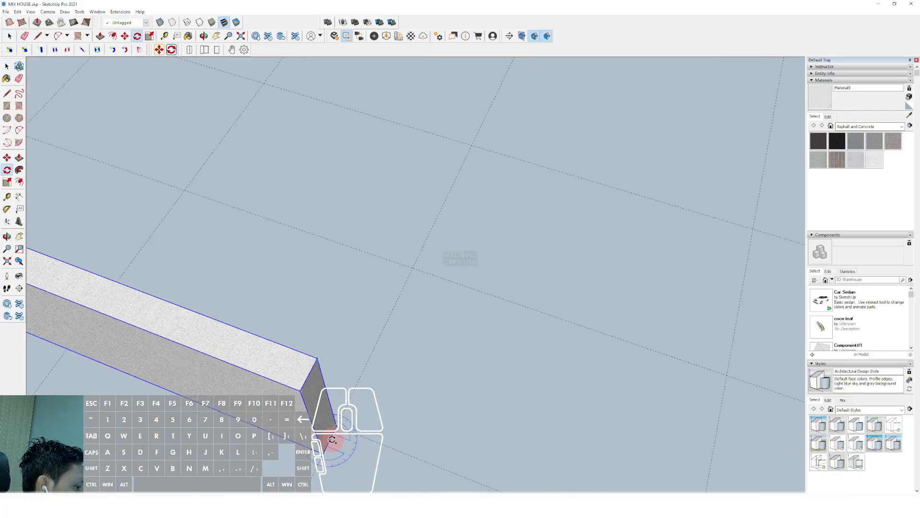
click(345, 437)
key(space)
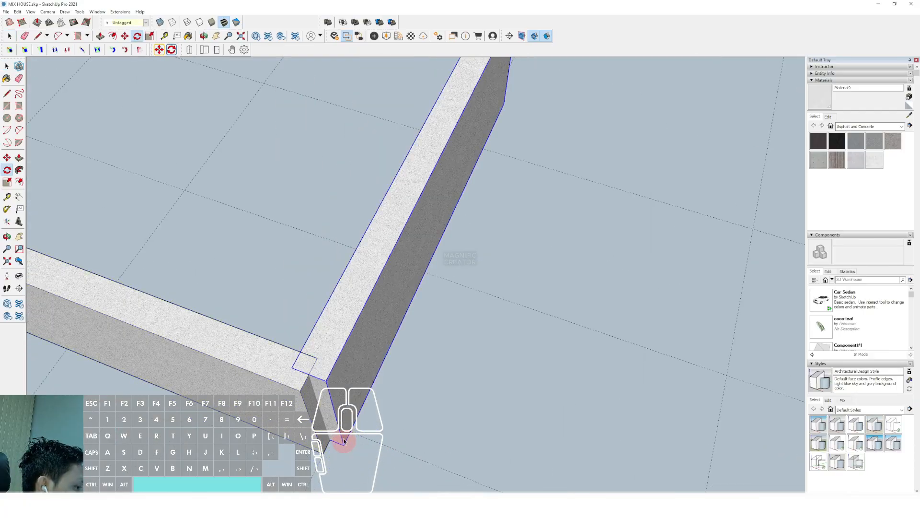
Step: Push/Pull the second-row wall's free end out to the far face of the perpendicular copy to close the corner
scroll(344, 424, down, 2)
scroll(344, 424, up, 2)
double_click(321, 396)
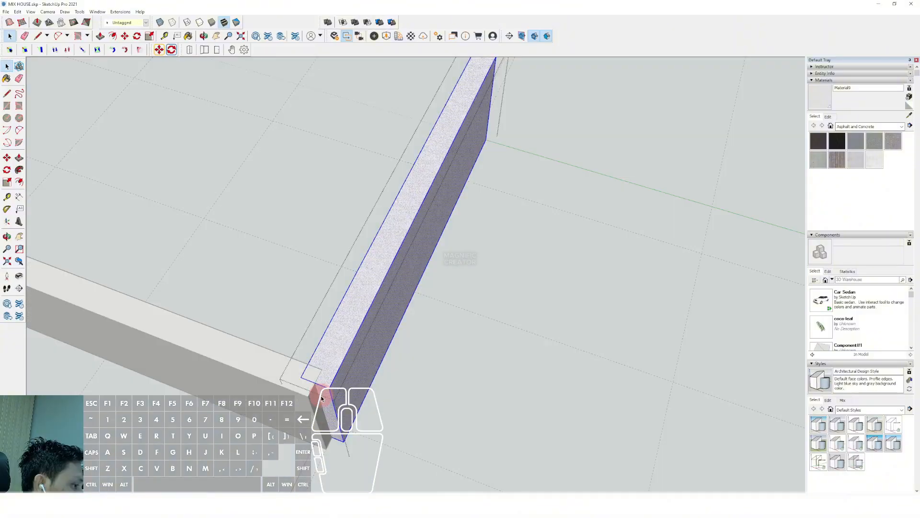
key(space)
triple_click(265, 372)
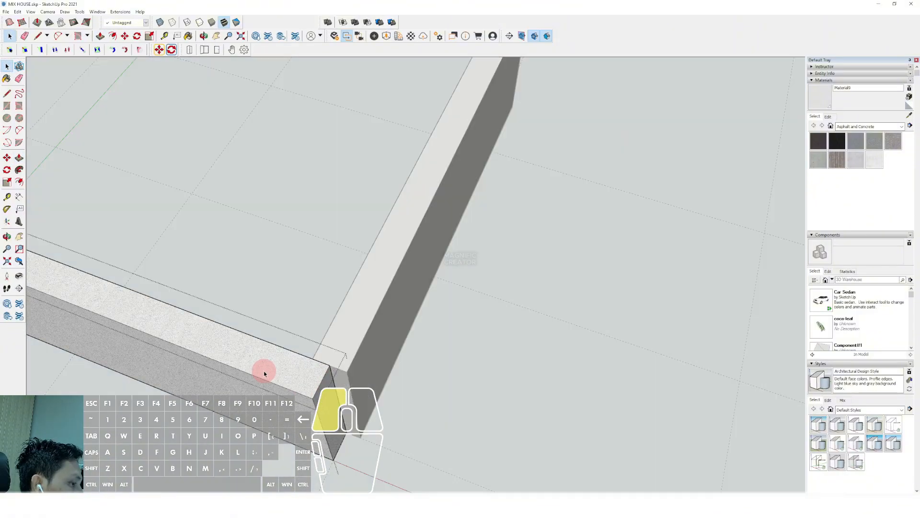
scroll(314, 397, up, 2)
key(p)
click(329, 385)
click(390, 341)
key(space)
scroll(391, 350, down, 3)
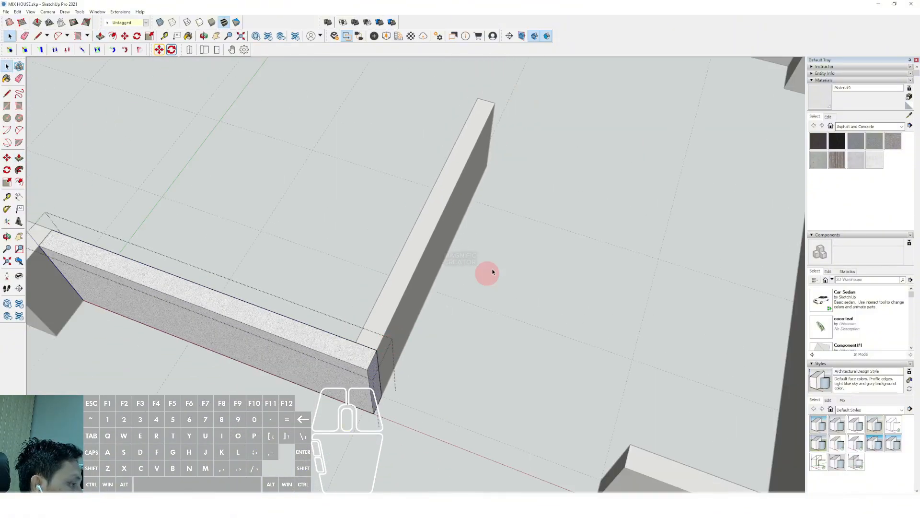
Step: Push/Pull the free end of the perpendicular wall back toward the second-row wall, leaving a short cross wall
click(487, 273)
scroll(419, 338, down, 3)
middle_drag(418, 338, 507, 361)
scroll(462, 374, up, 1)
scroll(506, 359, up, 2)
double_click(502, 355)
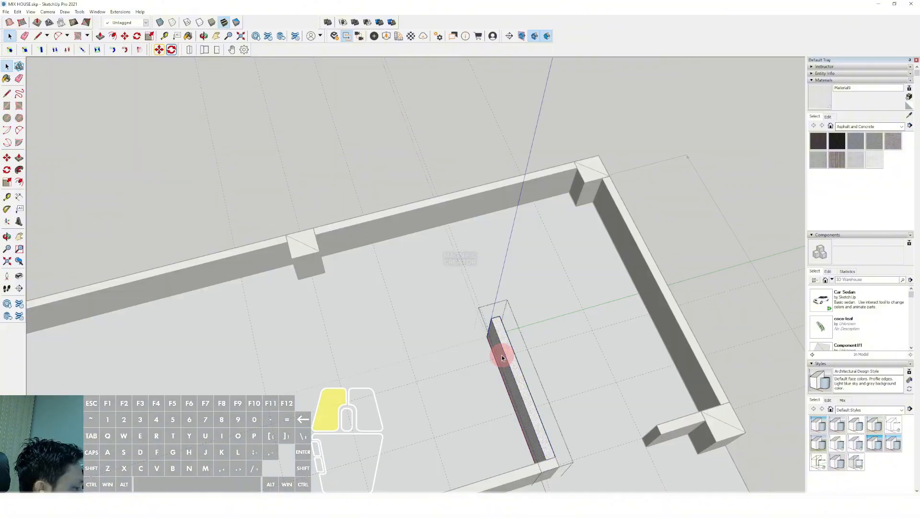
triple_click(502, 356)
key(p)
click(494, 320)
click(506, 413)
key(space)
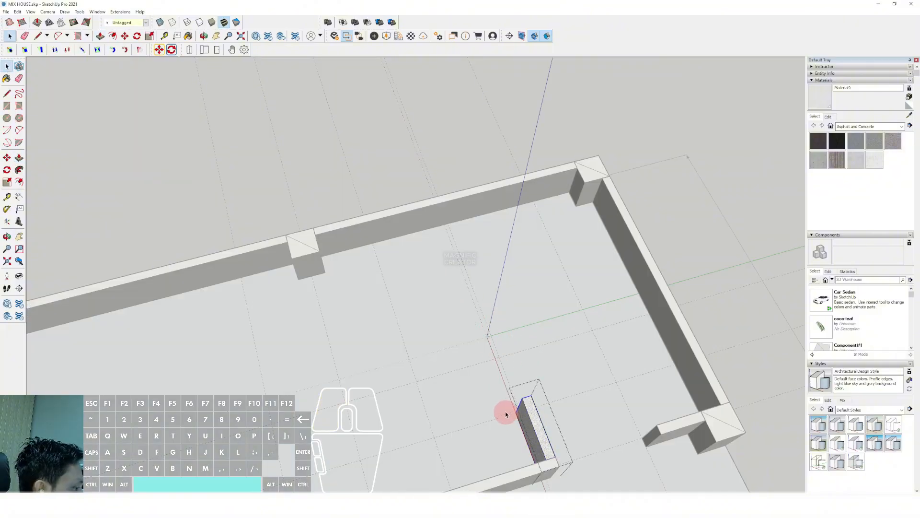
scroll(505, 411, down, 2)
click(557, 357)
Step: Rotate a copy of the short cross wall by 90° so it runs parallel to the second-row wall
scroll(547, 426, up, 3)
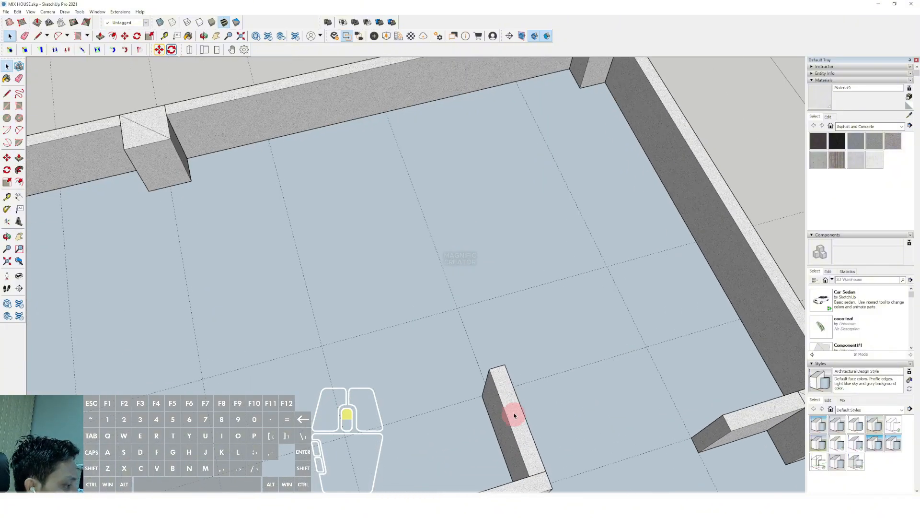
shift+middle_drag(506, 394, 475, 373)
click(494, 404)
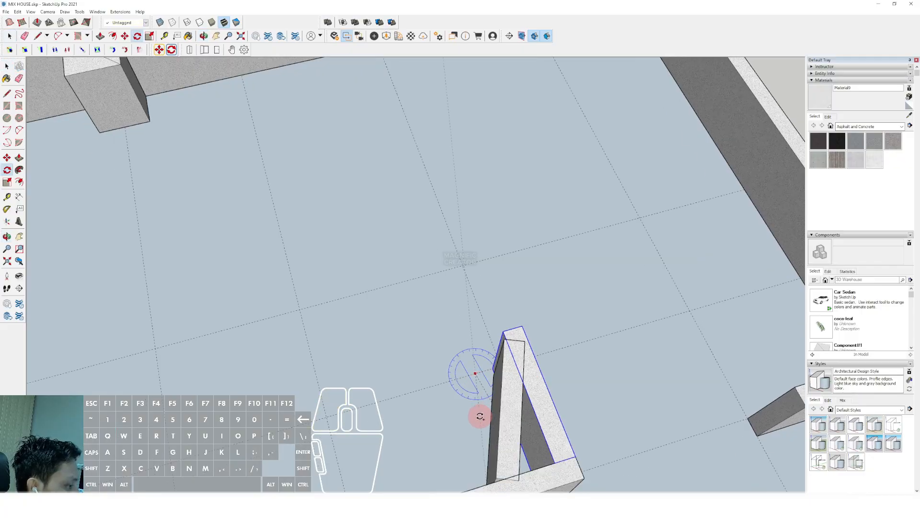
text(90)
key(Return)
key(space)
Step: Move the rotated wall copy by the midpoint of its end edge onto the guide intersection beside the cross wall
middle_drag(473, 422, 290, 395)
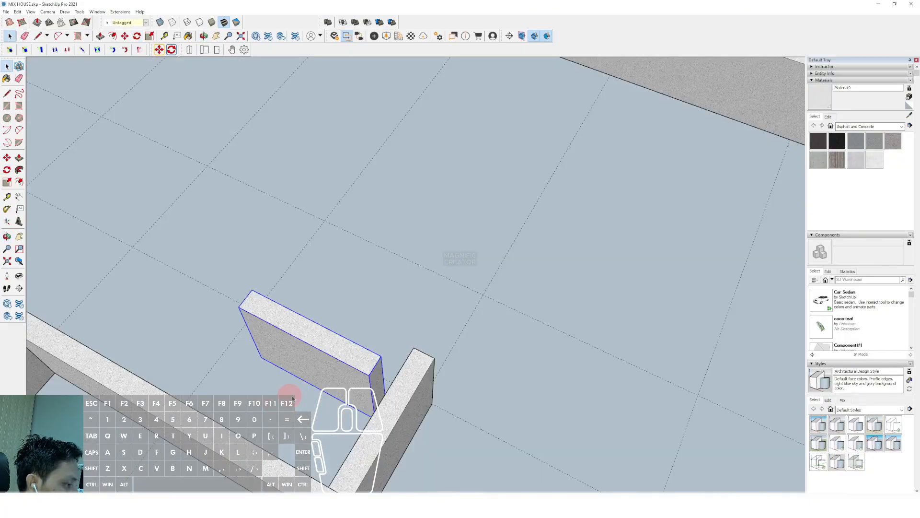
scroll(376, 416, up, 2)
shift+middle_drag(360, 396, 429, 448)
scroll(429, 447, up, 2)
scroll(429, 446, up, 2)
key(m)
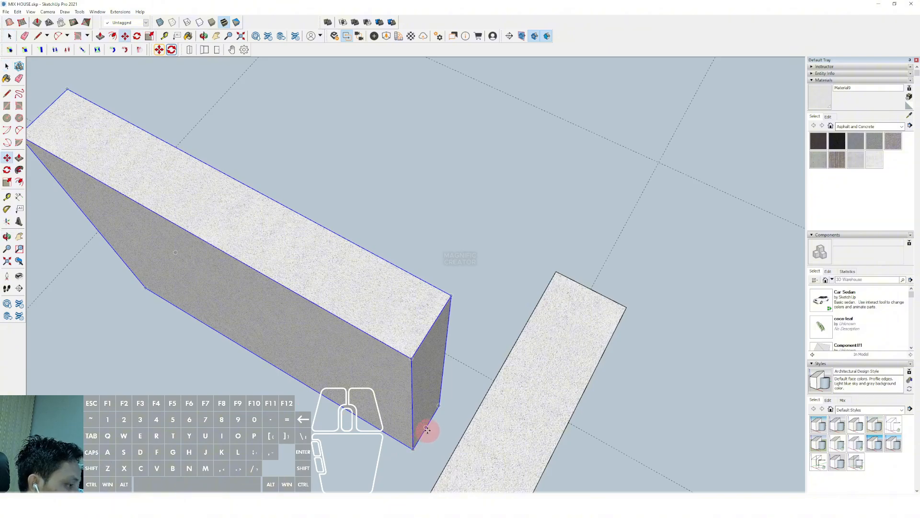
click(427, 431)
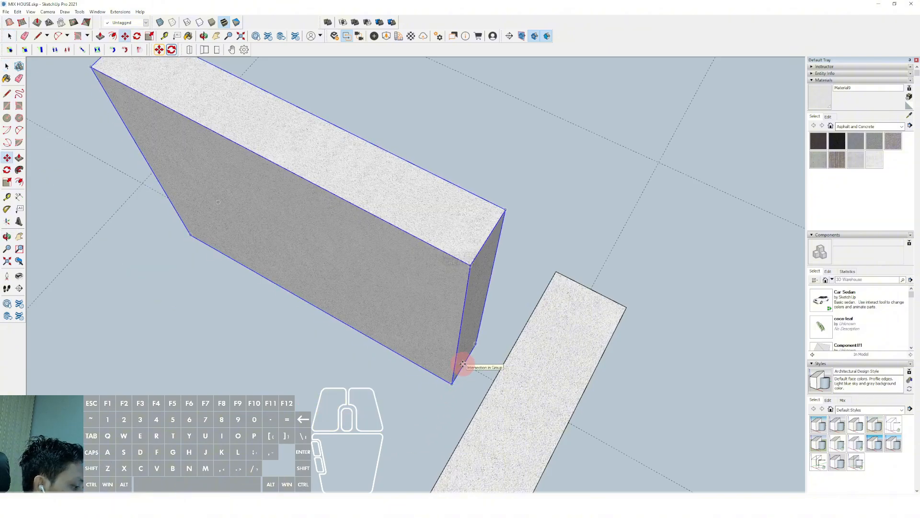
click(462, 365)
key(space)
scroll(431, 365, down, 3)
middle_drag(432, 366, 539, 336)
Step: Push/Pull the near end of the parallel wall until it meets the inner face of the cross wall
double_click(470, 309)
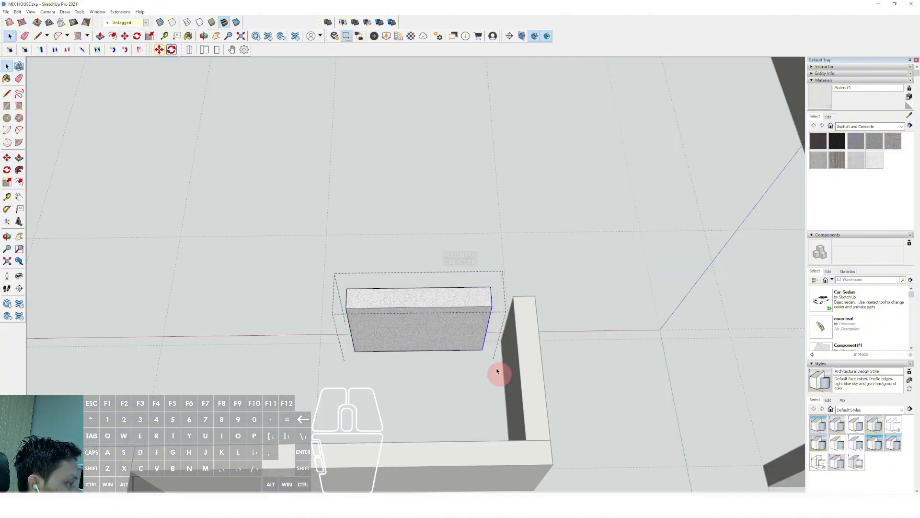
key(p)
click(491, 310)
click(518, 342)
key(space)
Step: Push/Pull the cross wall's end flush with the outer face of the short parallel wall
scroll(511, 345, down, 2)
double_click(519, 368)
click(475, 290)
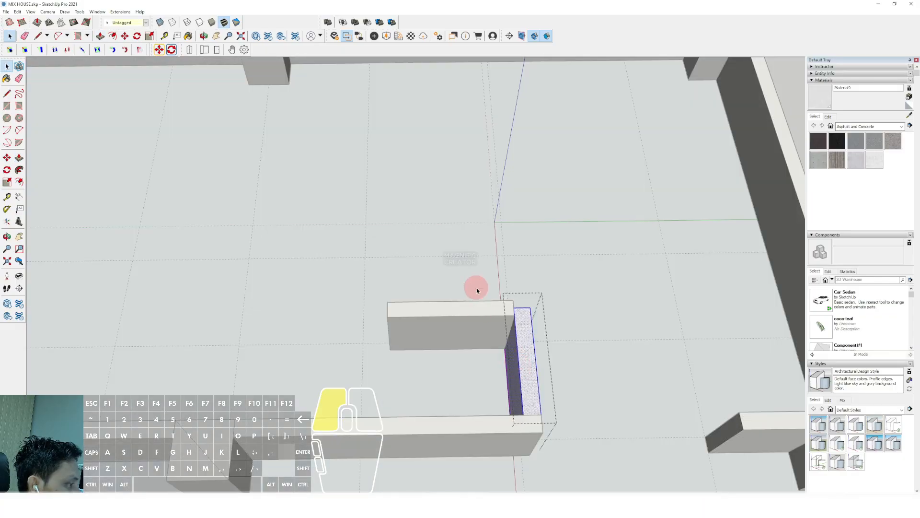
scroll(533, 317, up, 1)
key(p)
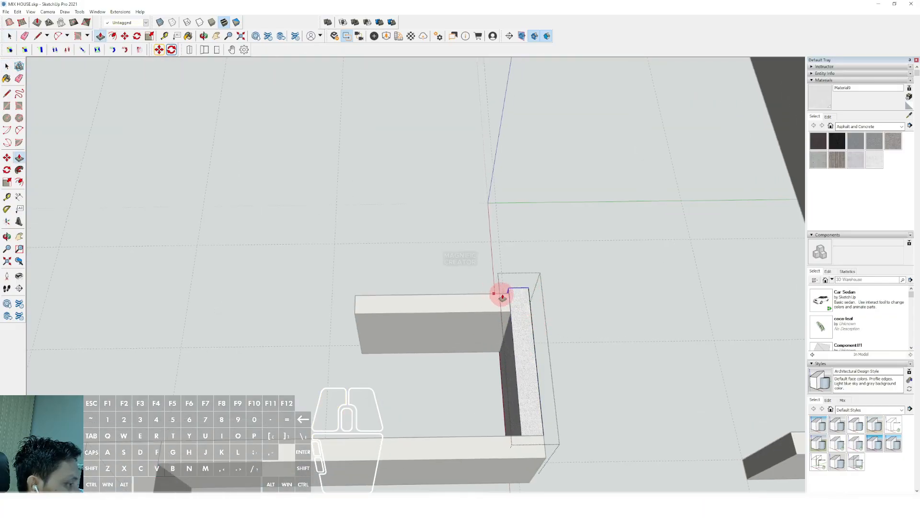
scroll(502, 296, up, 1)
key(space)
click(544, 330)
key(v)
click(535, 287)
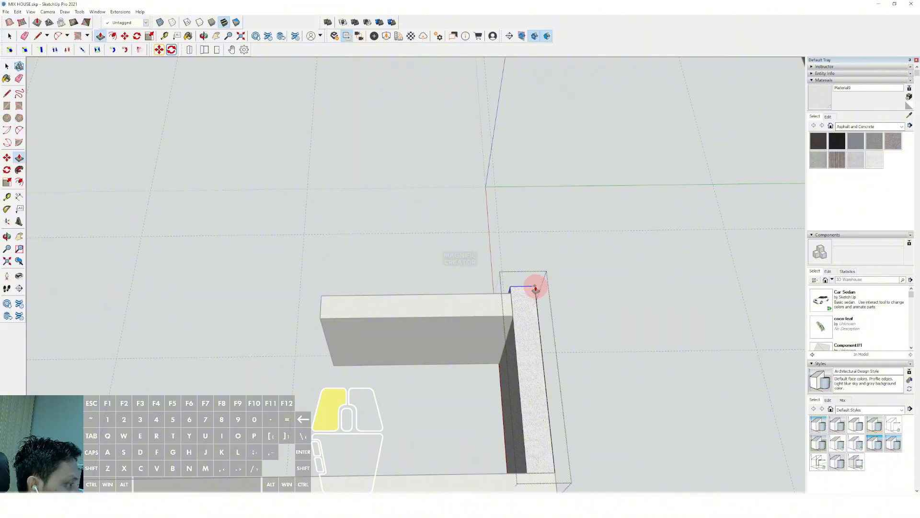
click(484, 296)
key(space)
scroll(499, 300, down, 3)
click(547, 275)
Step: Dimension the spacing between the two guides above the short parallel wall
scroll(515, 322, down, 2)
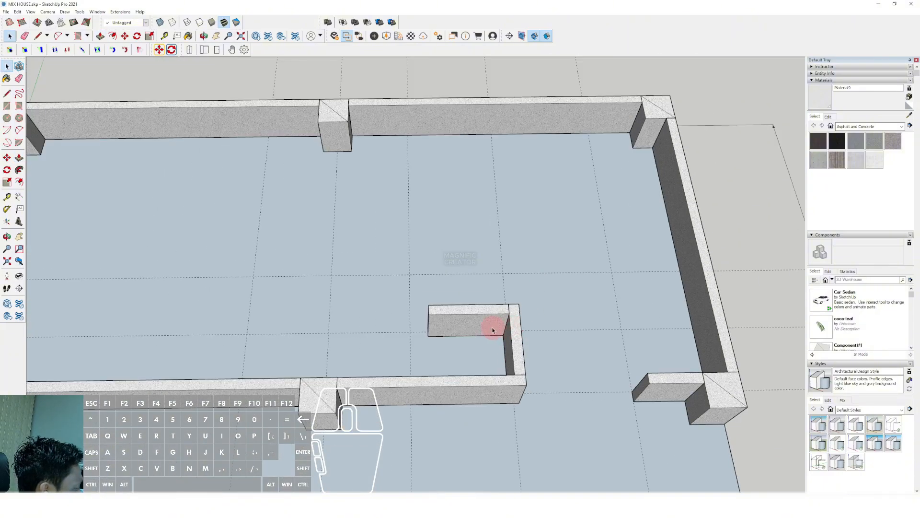
scroll(493, 330, down, 3)
mouse_move(493, 329)
shift+middle_down()
mouse_move(544, 319)
mouse_move(511, 333)
mouse_move(509, 368)
shift+middle_up()
scroll(508, 319, down, 1)
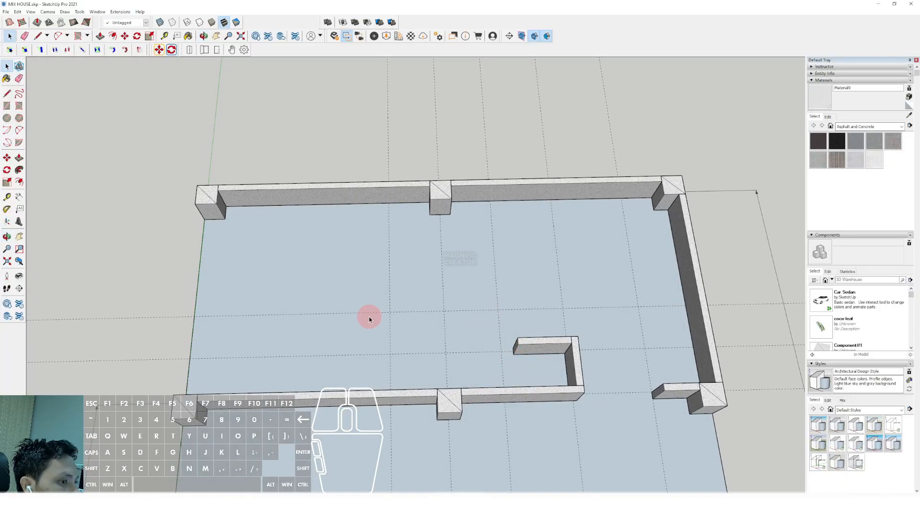
click(18, 195)
click(285, 274)
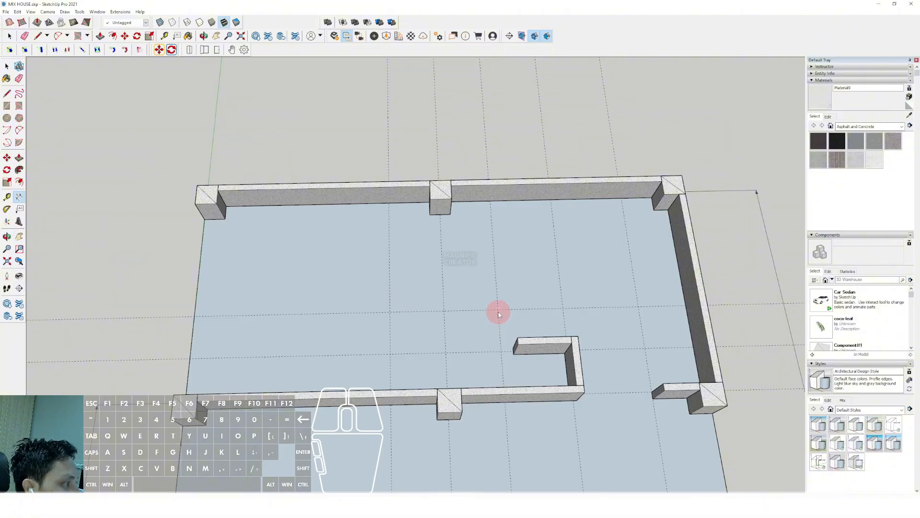
click(556, 295)
key(space)
Step: Push/Pull the free end of the short parallel wall out to the guide toward the middle column
click(530, 346)
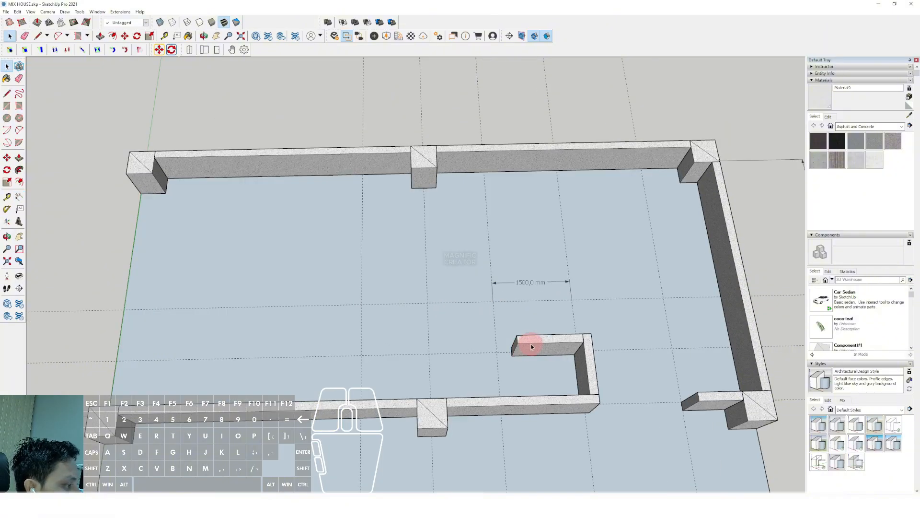
scroll(519, 346, up, 5)
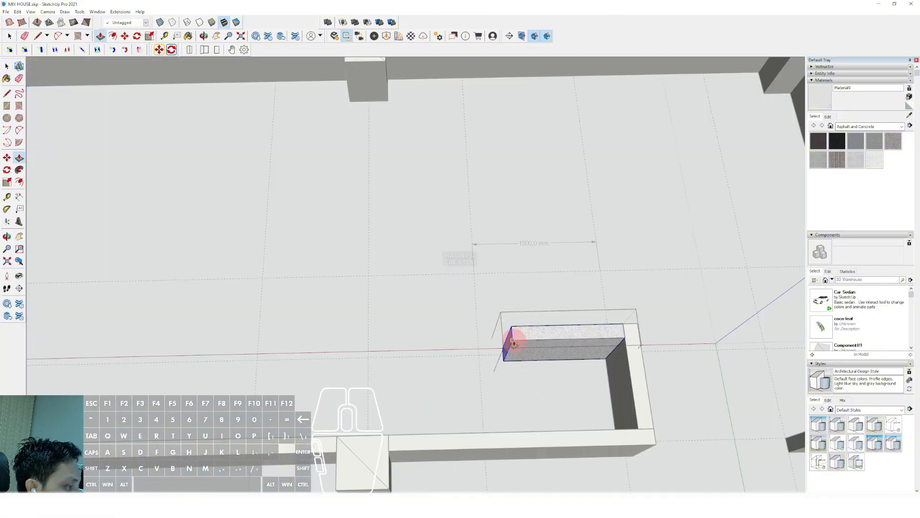
click(513, 341)
click(481, 381)
key(space)
scroll(461, 356, down, 3)
click(475, 376)
Step: Rotate a copy of the parallel wall 90° about its free end so it crosses the second-row wall
scroll(472, 342, up, 3)
click(471, 340)
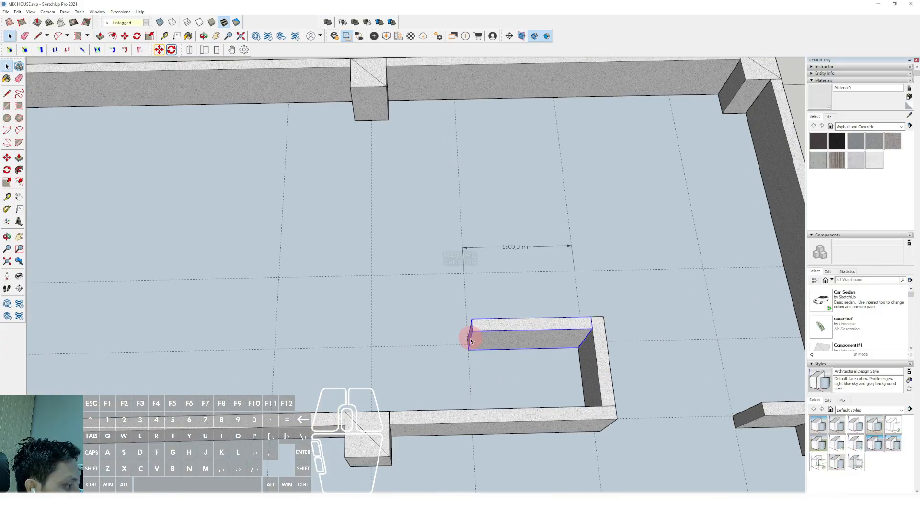
mouse_move(471, 340)
middle_down()
mouse_move(495, 345)
mouse_move(475, 326)
middle_up()
key(q)
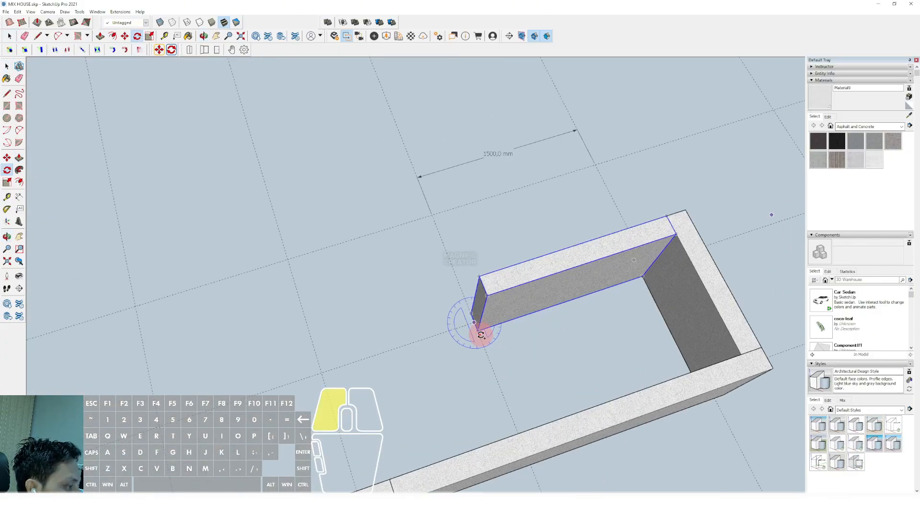
click(481, 335)
click(455, 330)
key(space)
scroll(464, 257, down, 3)
Step: Push/Pull the overshooting end of the rotated copy back to the face of the second-row wall
scroll(513, 384, up, 1)
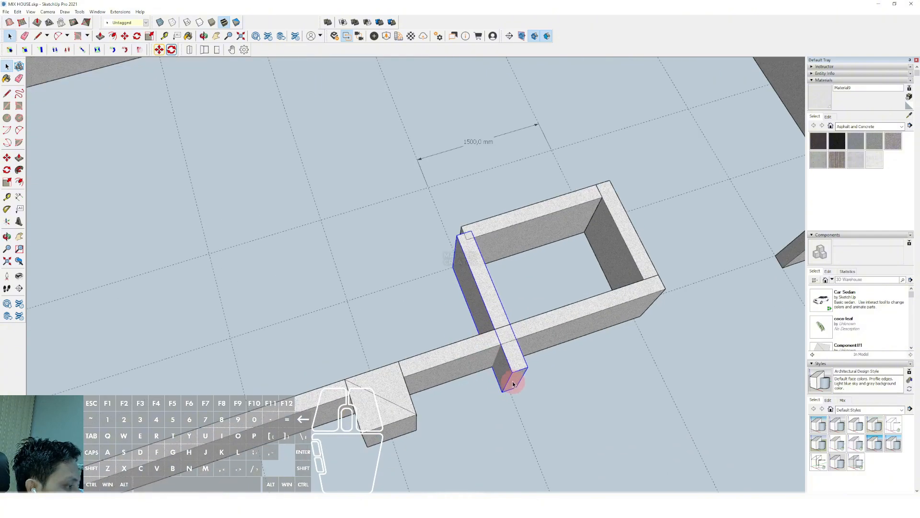
double_click(513, 384)
scroll(515, 379, up, 2)
click(531, 304)
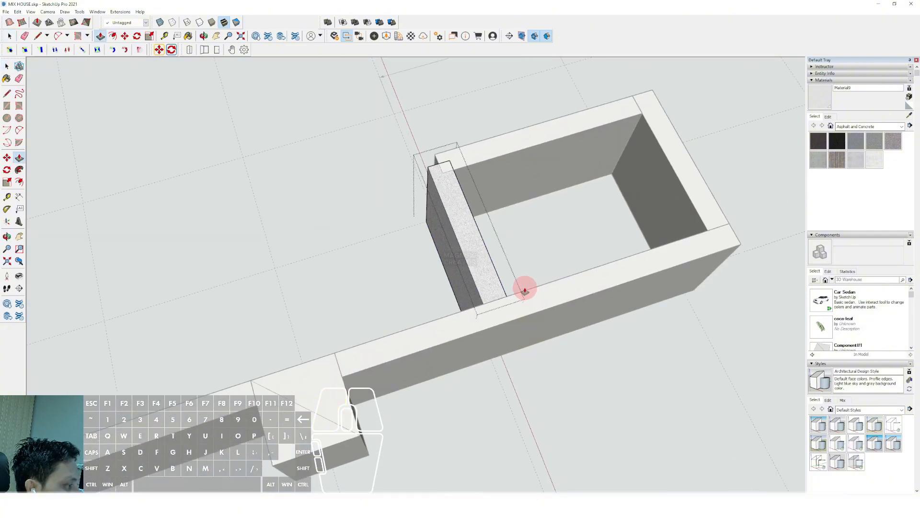
scroll(493, 283, down, 2)
middle_drag(463, 245, 445, 267)
drag(410, 194, 499, 261)
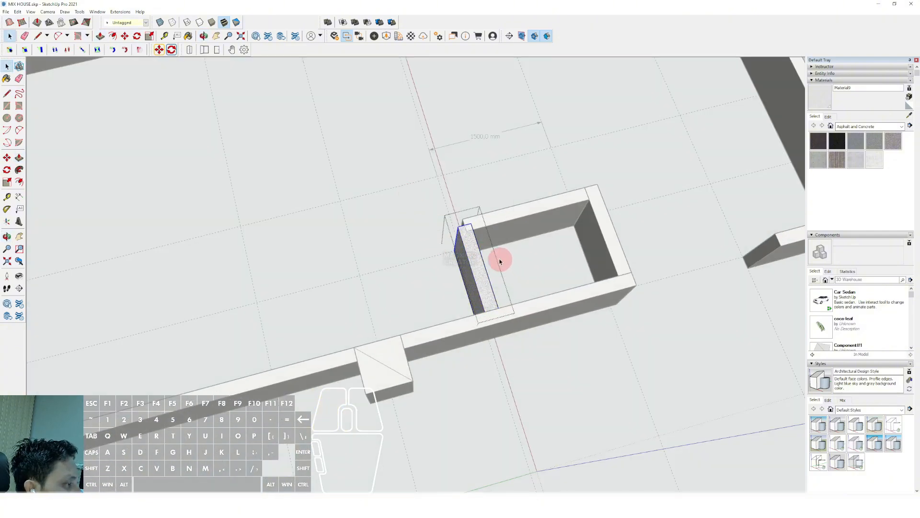
Step: Push/Pull the parallel wall's end flush with the outer face of the new cross wall to close the small room
scroll(477, 235, up, 1)
key(p)
key(space)
double_click(519, 214)
drag(412, 184, 475, 272)
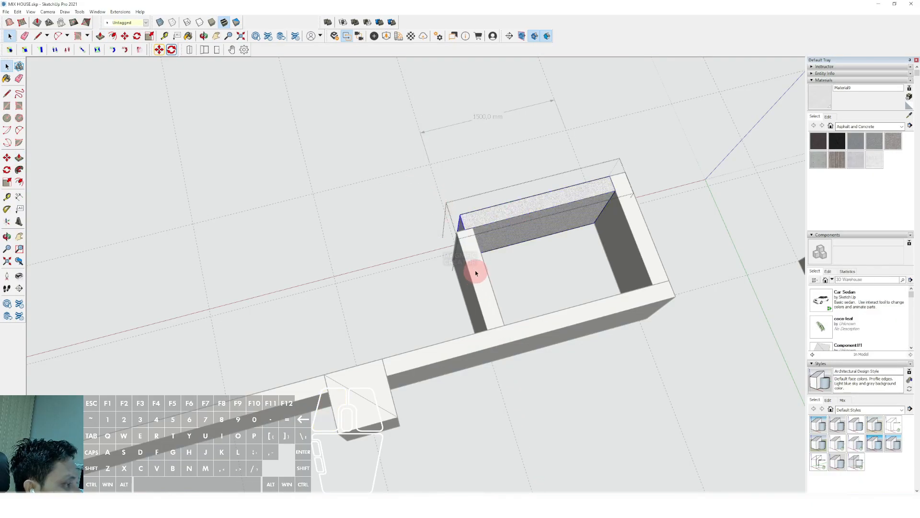
key(p)
click(464, 231)
click(456, 235)
key(space)
scroll(453, 235, down, 3)
key(Escape)
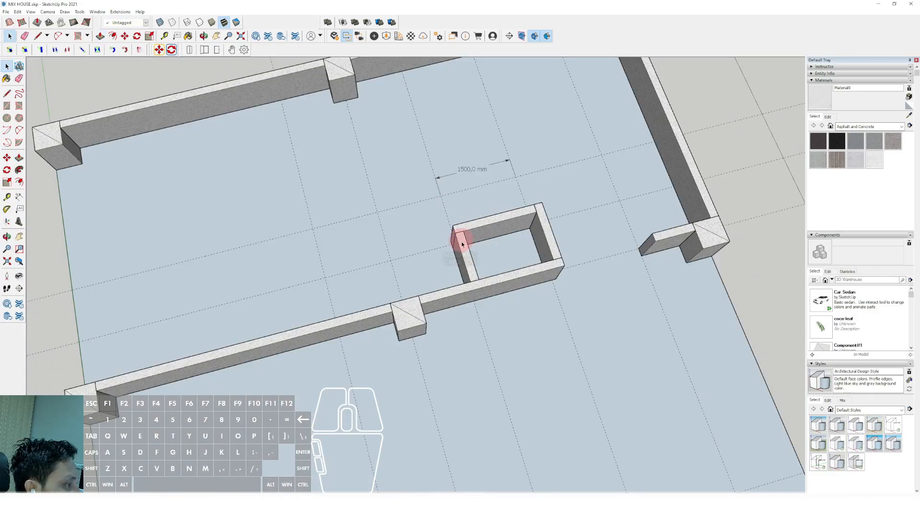
Step: Push/Pull the parallel wall's end along past the middle column to the next guide
scroll(462, 243, down, 2)
shift+middle_drag(462, 242, 532, 374)
click(550, 371)
click(527, 367)
click(448, 370)
key(space)
scroll(461, 349, down, 3)
click(560, 276)
Step: Copy the inner cross wall along the parallel wall to its extended end
scroll(523, 369, up, 2)
scroll(536, 371, up, 6)
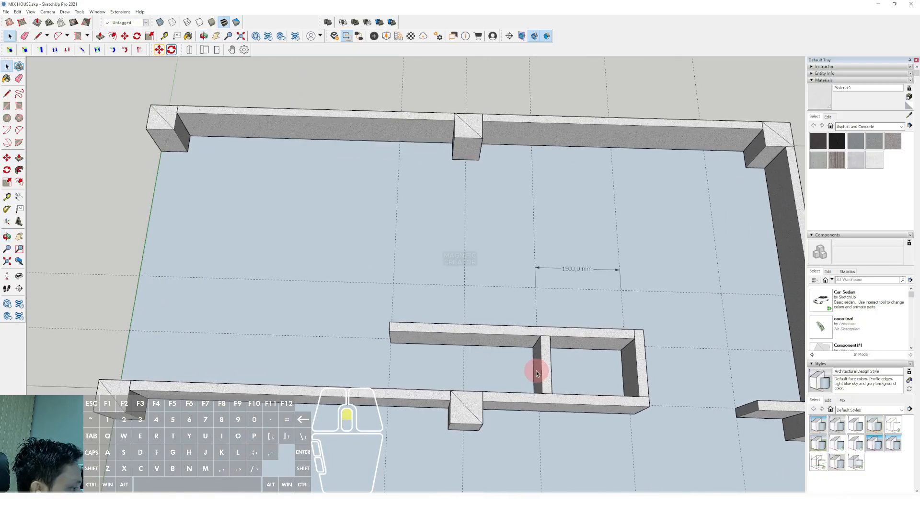
key(m)
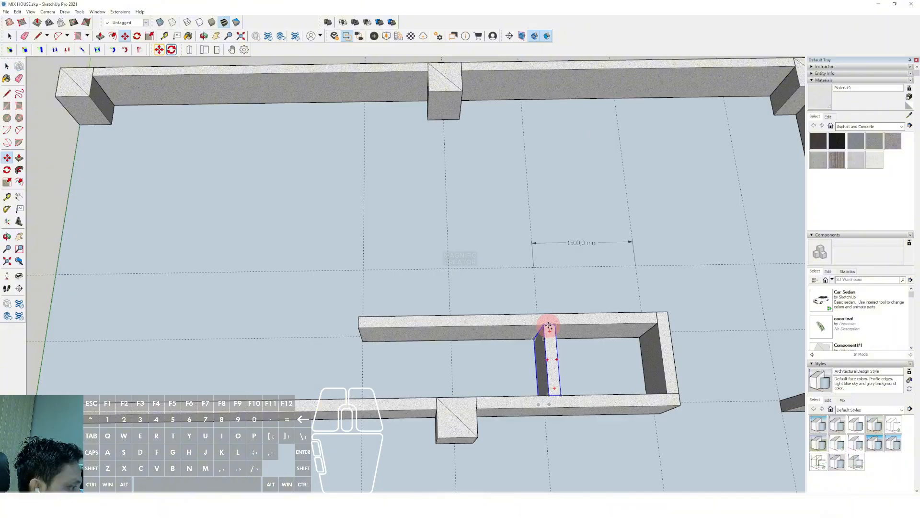
click(549, 326)
scroll(475, 311, down, 3)
scroll(432, 297, up, 2)
click(398, 280)
key(space)
scroll(401, 338, up, 2)
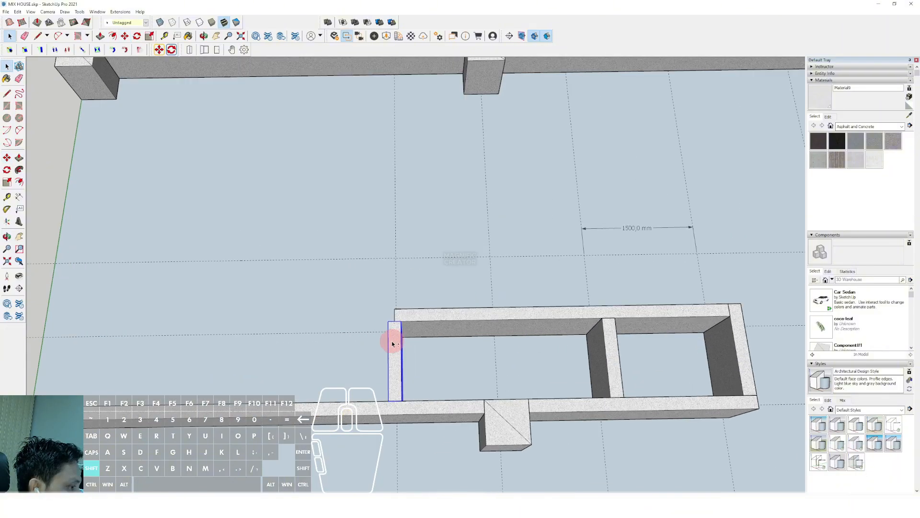
Step: Push/Pull the parallel wall's end flush with the outer face of the copied cross wall
middle_drag(393, 343, 528, 311)
scroll(450, 306, up, 2)
double_click(453, 288)
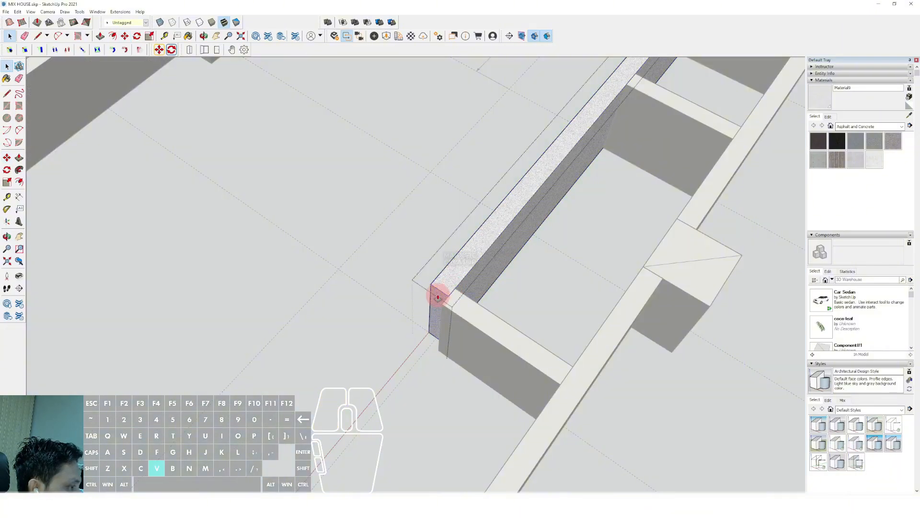
click(437, 298)
scroll(464, 328, down, 4)
click(602, 417)
middle_drag(602, 417, 454, 367)
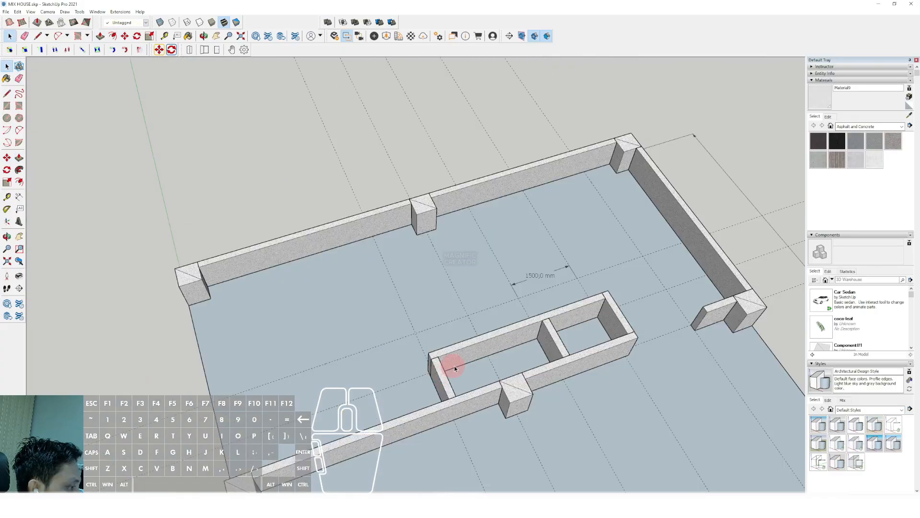
scroll(534, 346, down, 2)
shift+middle_drag(536, 347, 445, 393)
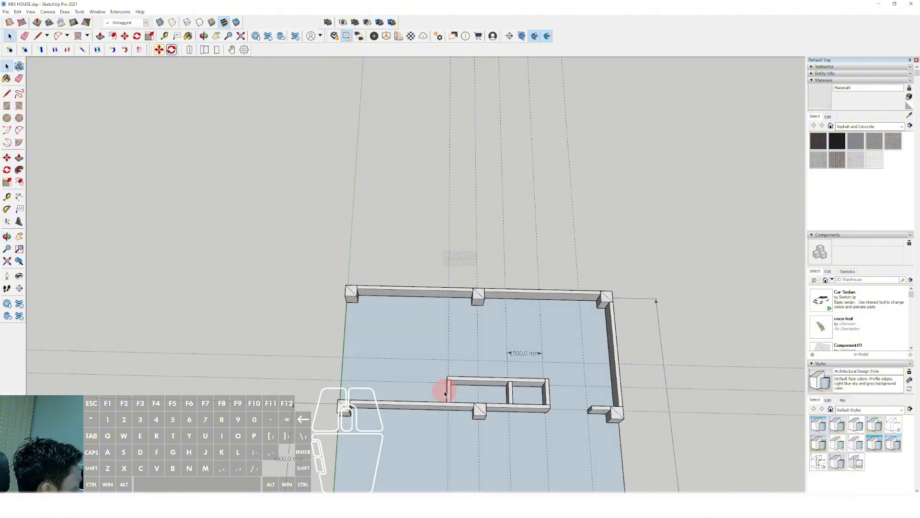
scroll(484, 363, up, 6)
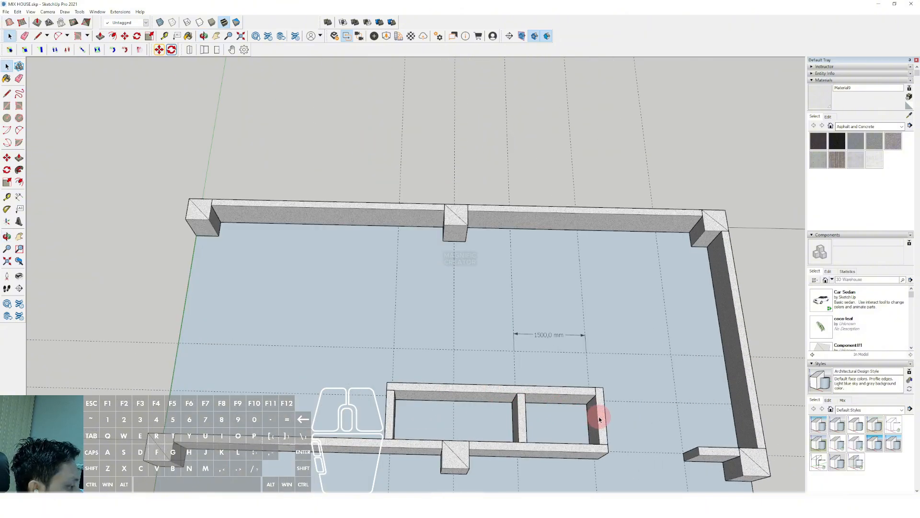
Step: Copy the end cross wall of the small rooms to the guide beside the rear wall's middle column
middle_drag(444, 372, 467, 410)
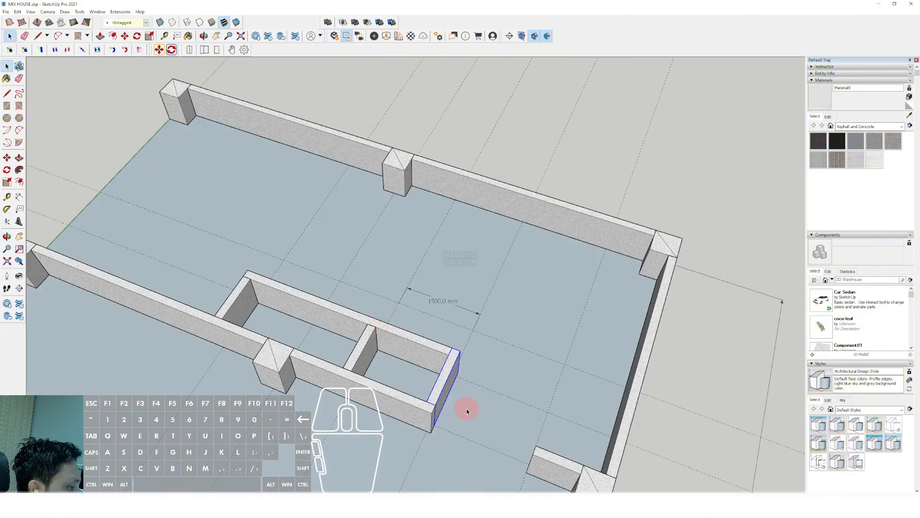
click(446, 427)
scroll(460, 359, down, 3)
scroll(413, 312, up, 4)
scroll(421, 326, up, 3)
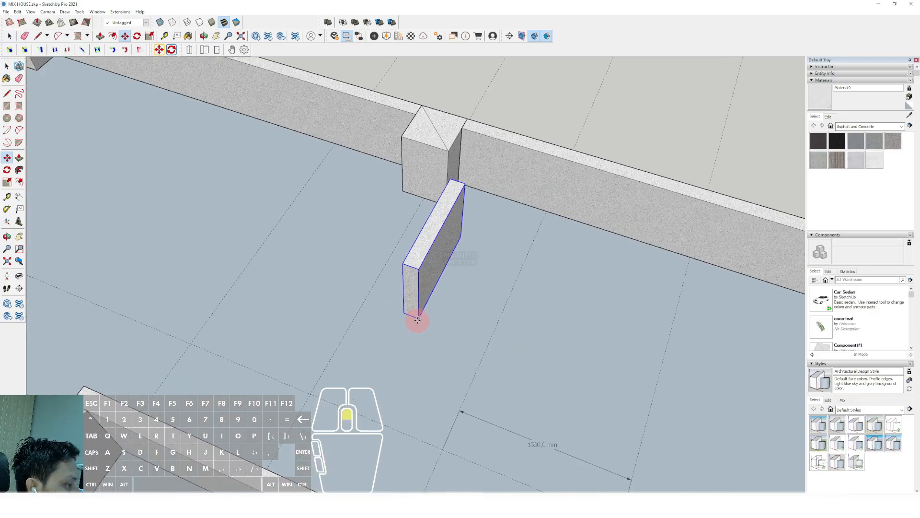
click(360, 312)
key(space)
scroll(393, 274, down, 3)
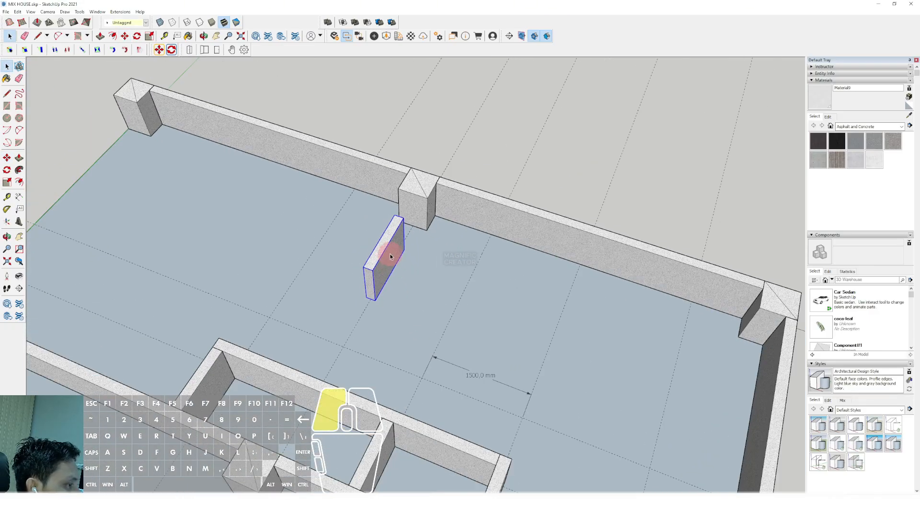
Step: Push/Pull the copied wall's near end up to the long wall of the small rooms
scroll(386, 260, up, 2)
key(p)
click(372, 280)
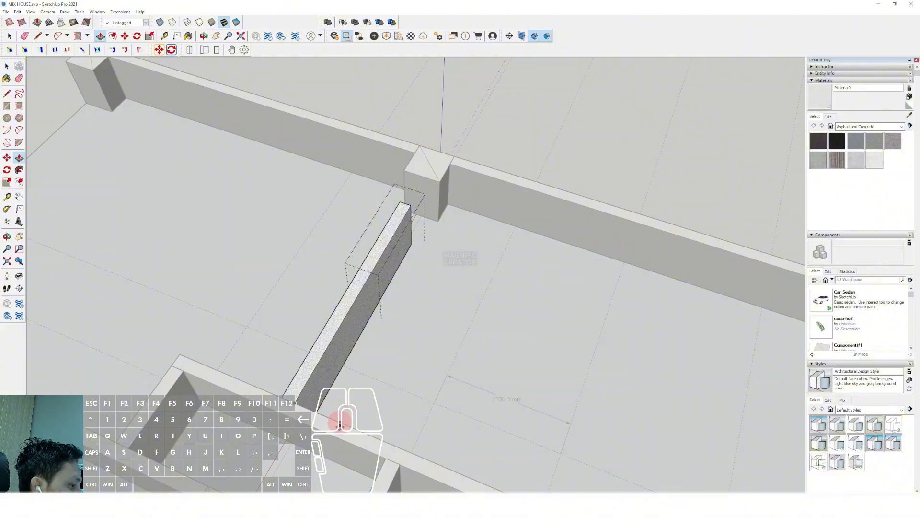
click(337, 422)
key(space)
Step: Push/Pull the copied wall's other end up to the rear wall's middle column
scroll(374, 333, down, 2)
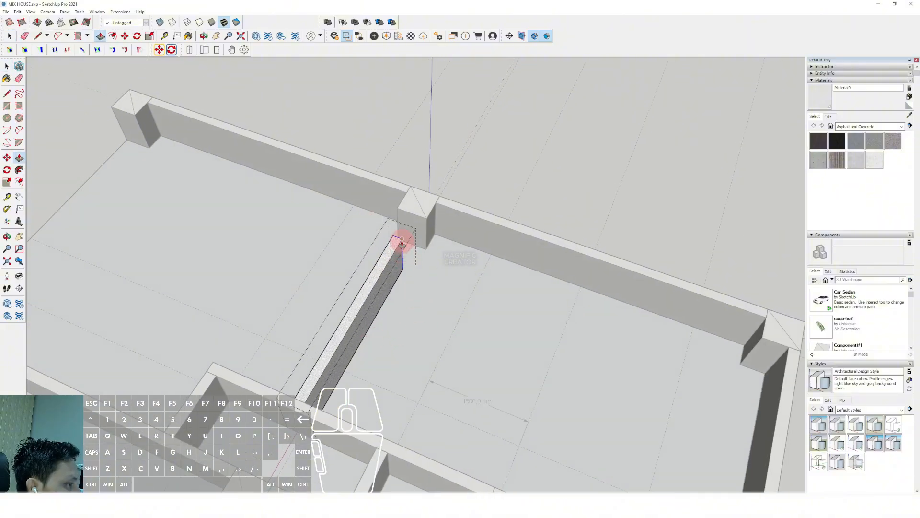
click(422, 225)
key(space)
scroll(448, 201, down, 1)
click(448, 201)
Step: Examine the layout around the new dividing wall and the open corner of the larger room
scroll(400, 247, down, 3)
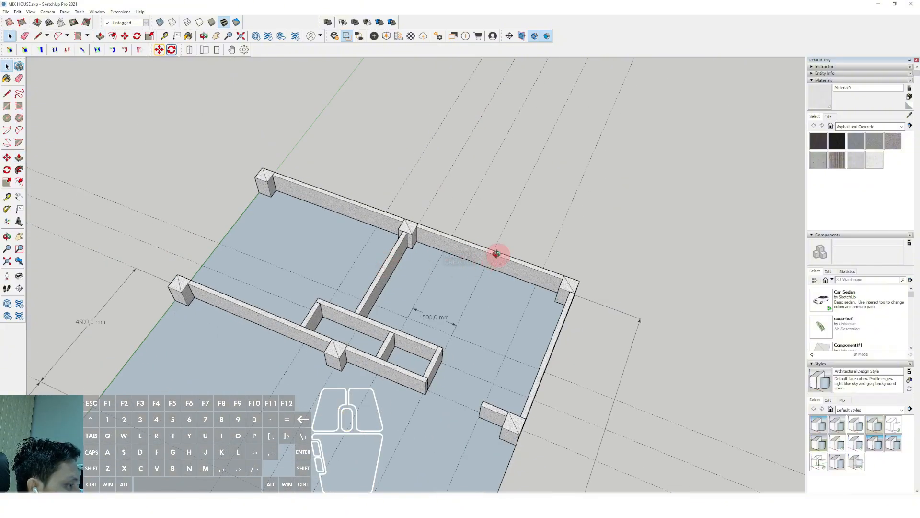
scroll(497, 254, up, 2)
middle_drag(374, 273, 380, 324)
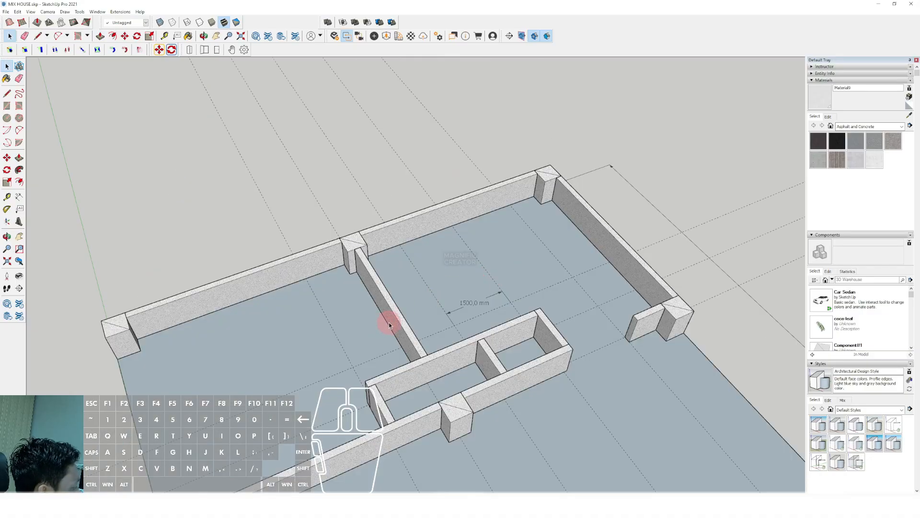
scroll(544, 259, up, 1)
shift+middle_drag(537, 254, 526, 334)
scroll(493, 285, down, 3)
shift+middle_drag(470, 327, 468, 308)
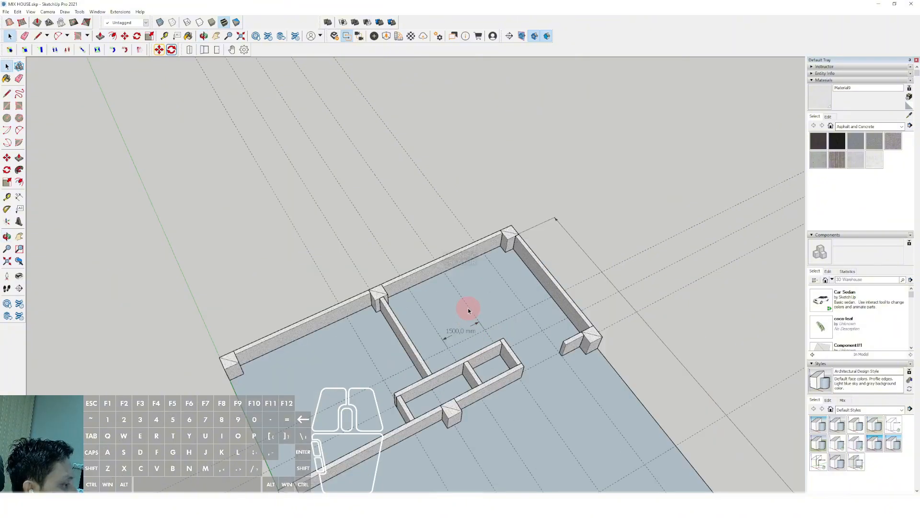
scroll(519, 262, up, 2)
middle_drag(519, 262, 438, 290)
scroll(427, 289, up, 1)
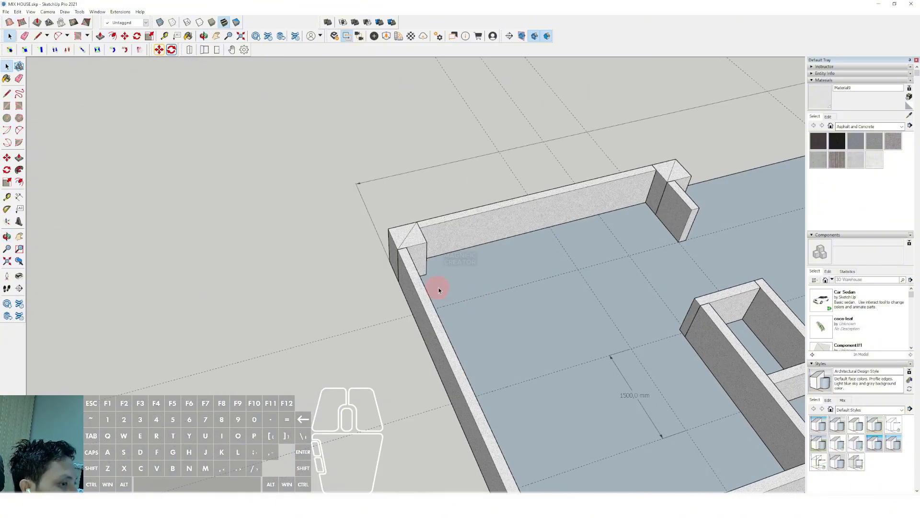
Step: Place a guide inside the larger room parallel to the rear wall, near the corner column
click(7, 199)
scroll(448, 286, up, 3)
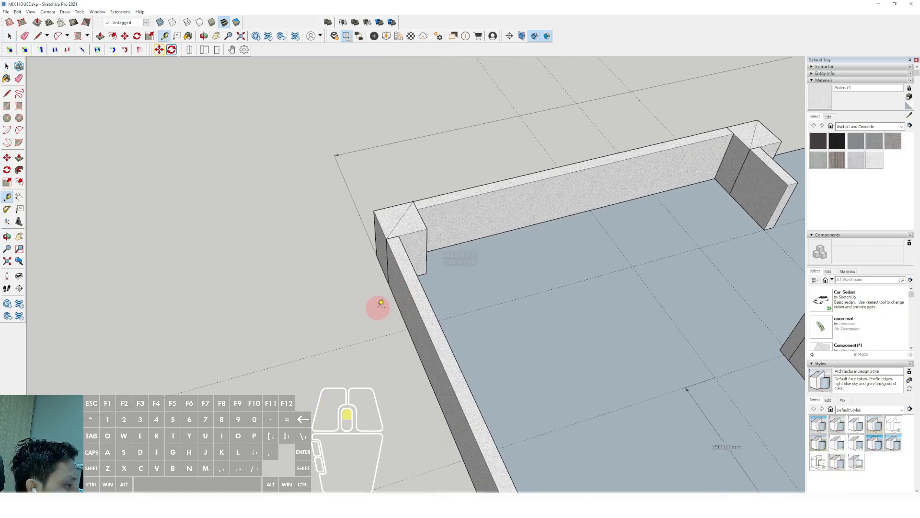
middle_drag(381, 303, 453, 273)
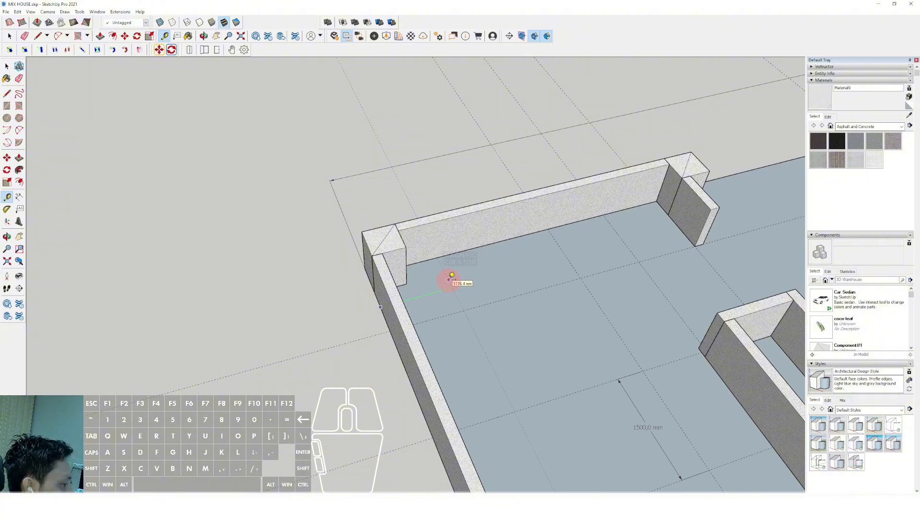
key(space)
scroll(460, 286, down, 3)
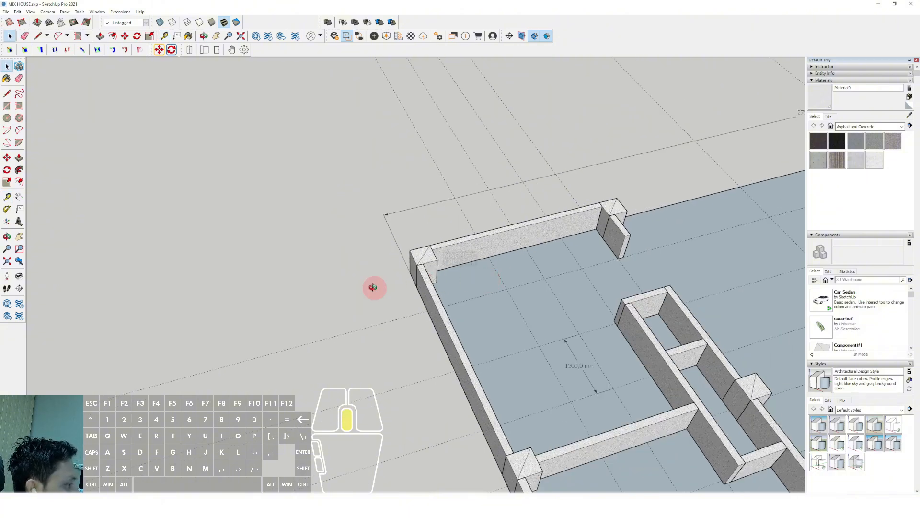
Step: Copy a short wall to the crossing of the guides near the room's corner column
middle_drag(374, 288, 510, 308)
scroll(541, 312, up, 3)
shift+middle_drag(575, 311, 676, 347)
click(585, 343)
scroll(582, 335, up, 5)
key(m)
scroll(584, 339, down, 2)
middle_drag(676, 347, 695, 346)
scroll(418, 275, up, 2)
click(378, 275)
key(space)
scroll(378, 275, up, 2)
shift+middle_drag(378, 275, 417, 302)
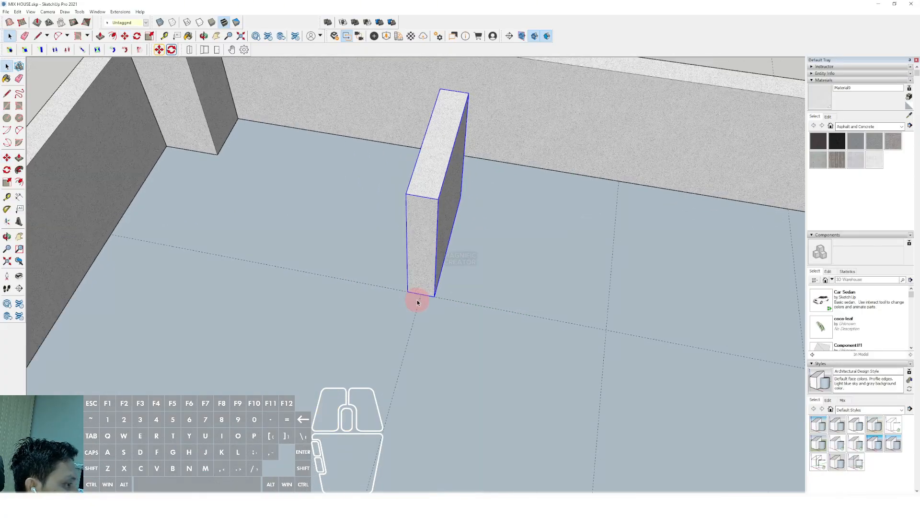
Step: Add a perpendicular copy of the short wall at the guide crossing and Push/Pull its end to the rear wall
click(464, 302)
key(space)
scroll(430, 291, down, 3)
triple_click(370, 260)
key(p)
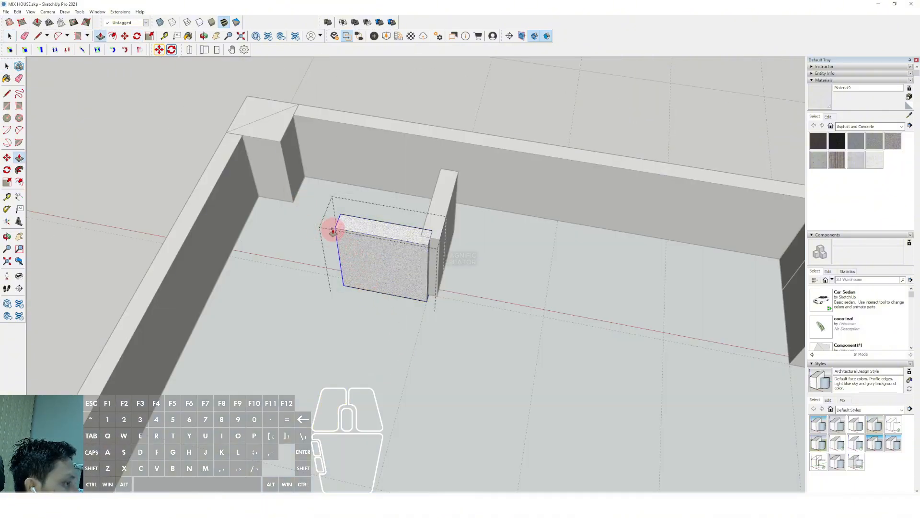
click(333, 231)
click(199, 265)
Step: Push/Pull the first short wall's end up to the side wall
middle_drag(441, 236, 307, 244)
triple_click(364, 287)
drag(307, 244, 400, 308)
key(v)
click(377, 273)
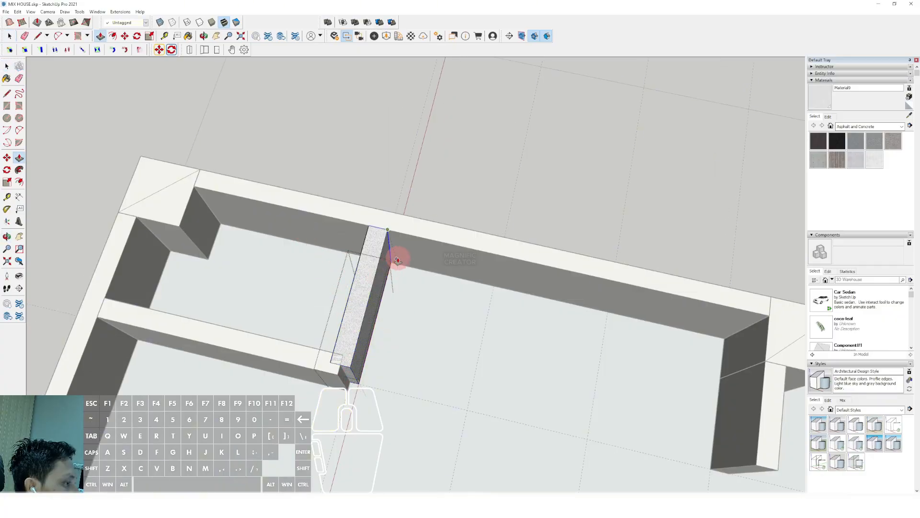
click(399, 257)
Step: Push/Pull the perpendicular wall's free end back to the inner face of the first short wall
key(space)
scroll(386, 255, down, 2)
scroll(335, 335, up, 1)
triple_click(327, 332)
key(v)
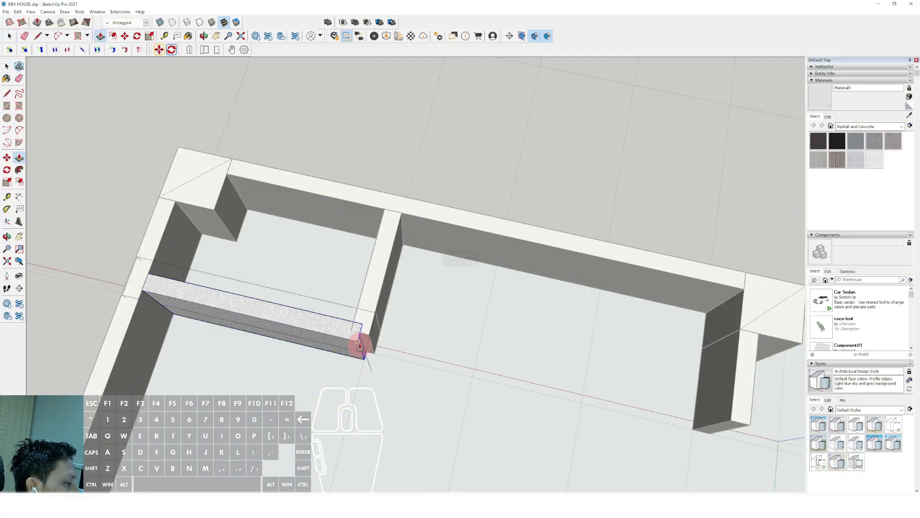
click(360, 344)
click(363, 298)
Step: Push/Pull the first short wall's free end flush with the perpendicular wall to close the corner room
key(space)
triple_click(371, 304)
scroll(361, 343, up, 1)
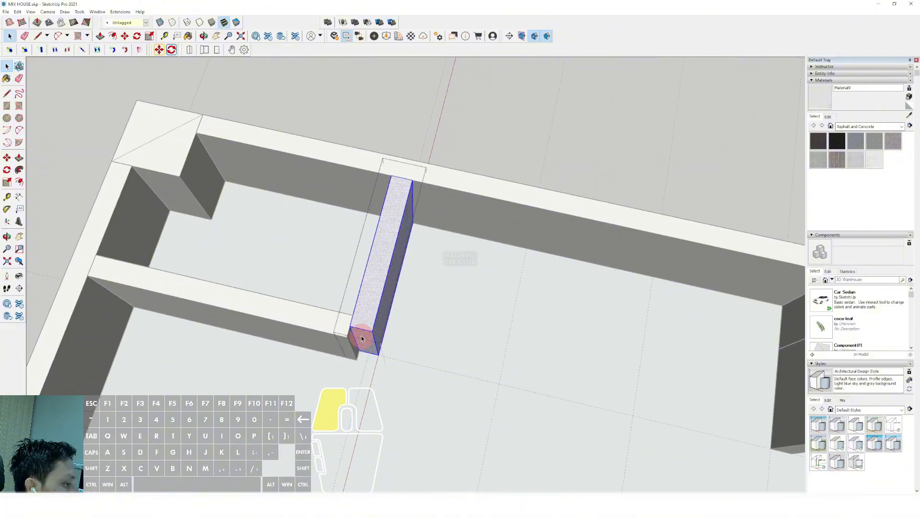
key(v)
click(362, 338)
click(340, 334)
key(space)
scroll(365, 350, down, 2)
Step: Examine the finished rear rooms and the empty remainder of the plot with its guides and dimensions
middle_drag(474, 208, 449, 287)
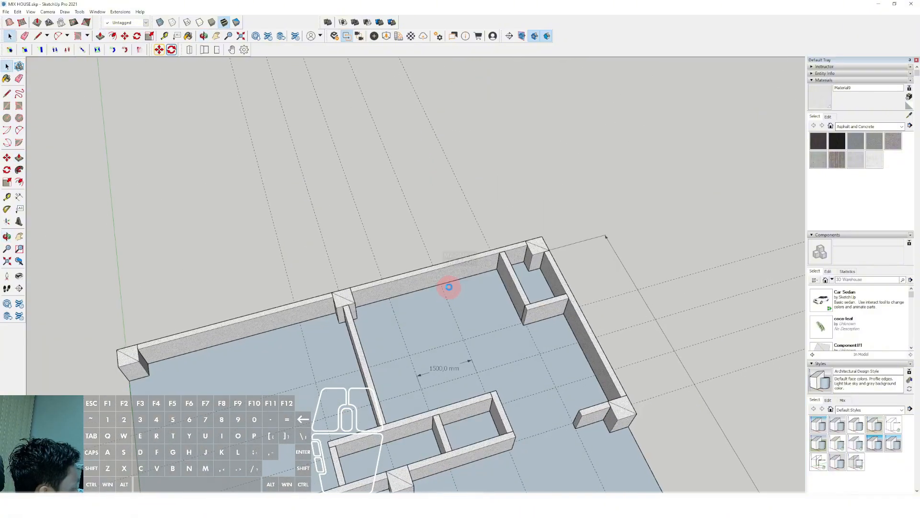
scroll(465, 283, down, 3)
shift+middle_drag(493, 334, 588, 271)
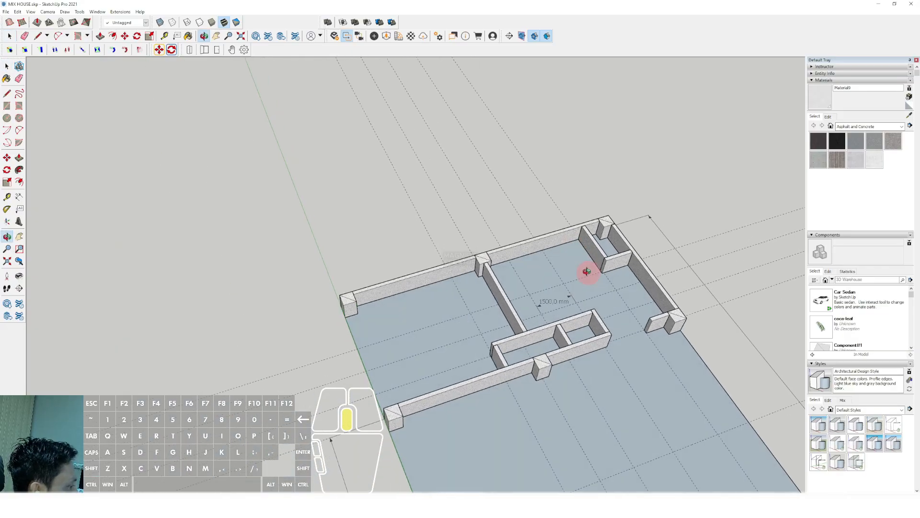
scroll(619, 310, up, 1)
middle_drag(620, 310, 440, 220)
scroll(514, 311, down, 4)
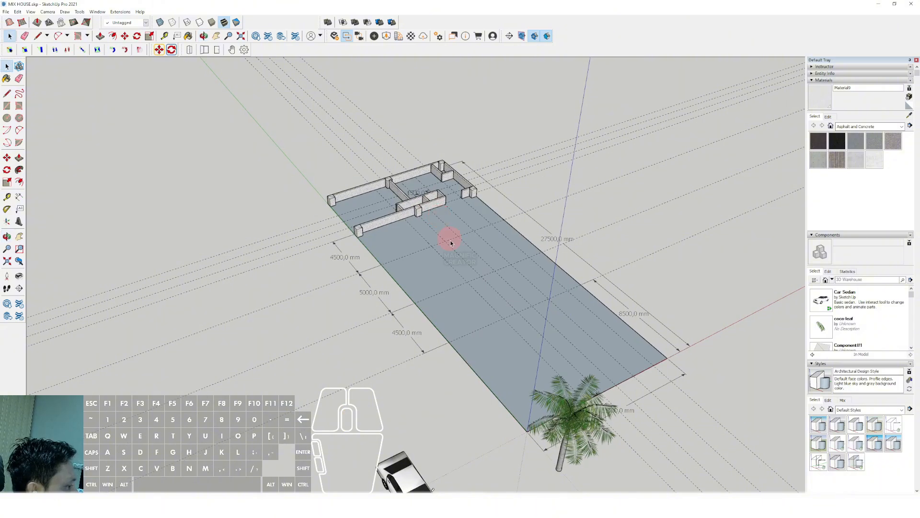
scroll(450, 242, up, 2)
shift+middle_drag(513, 359, 537, 325)
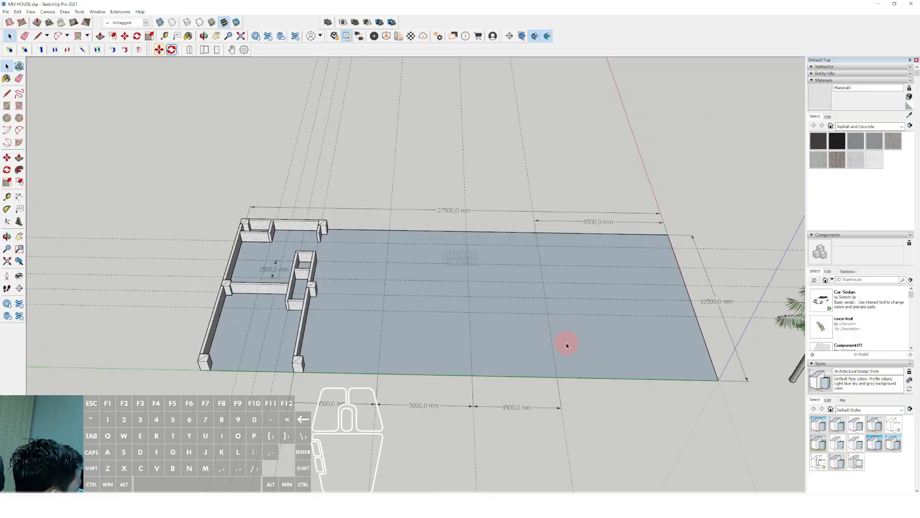
scroll(551, 339, up, 3)
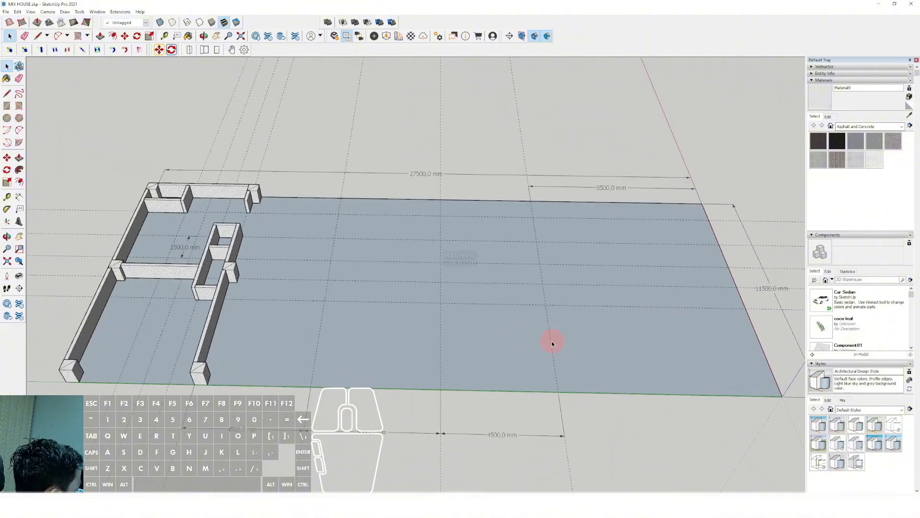
shift+middle_drag(551, 341, 520, 368)
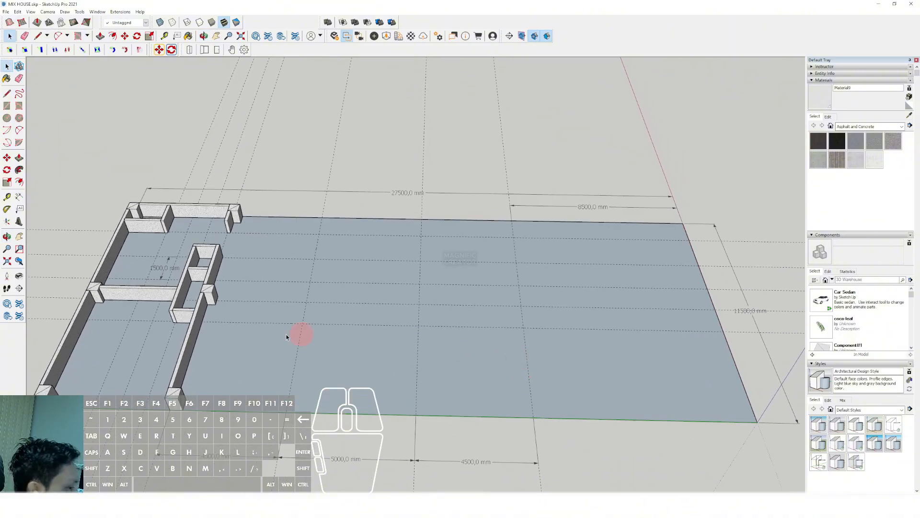
Step: Place a guide across the plot within the last 4500 mm bay, parallel to the guide bounding the 8500 mm zone
click(8, 196)
scroll(523, 367, down, 1)
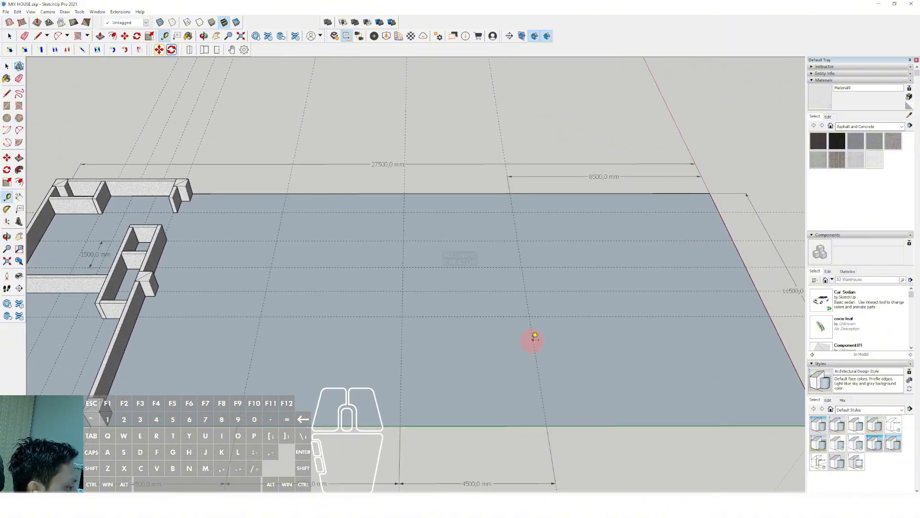
click(522, 340)
scroll(478, 338, down, 1)
scroll(472, 338, up, 2)
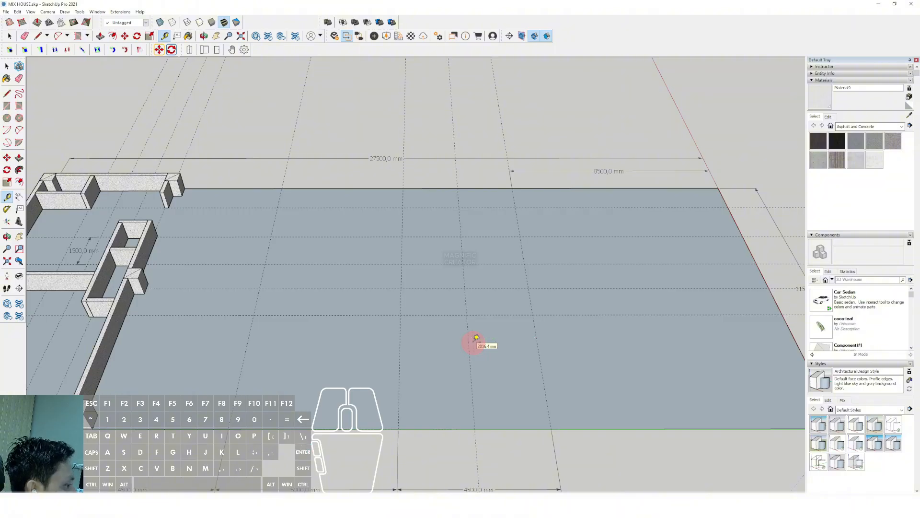
Step: Add three more guides along the plot's length, parallel to its long edges
scroll(496, 355, down, 1)
shift+middle_drag(484, 361, 456, 400)
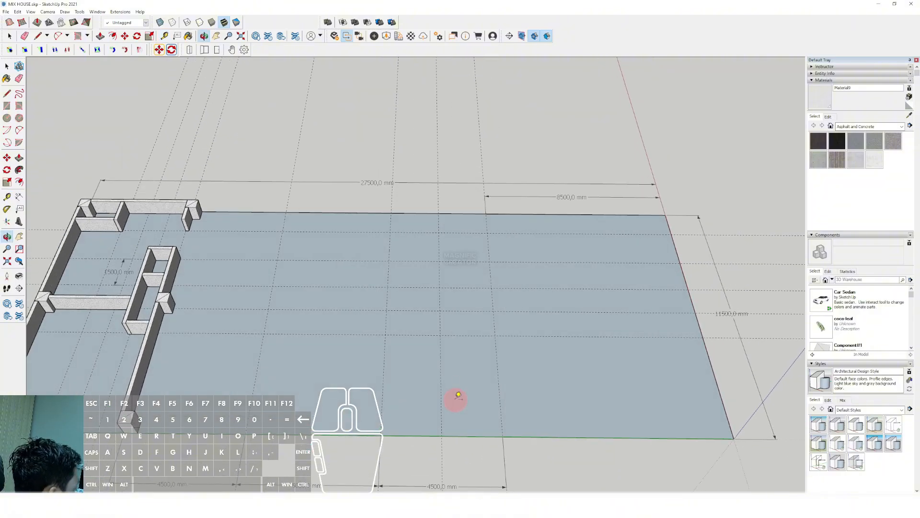
scroll(472, 394, up, 1)
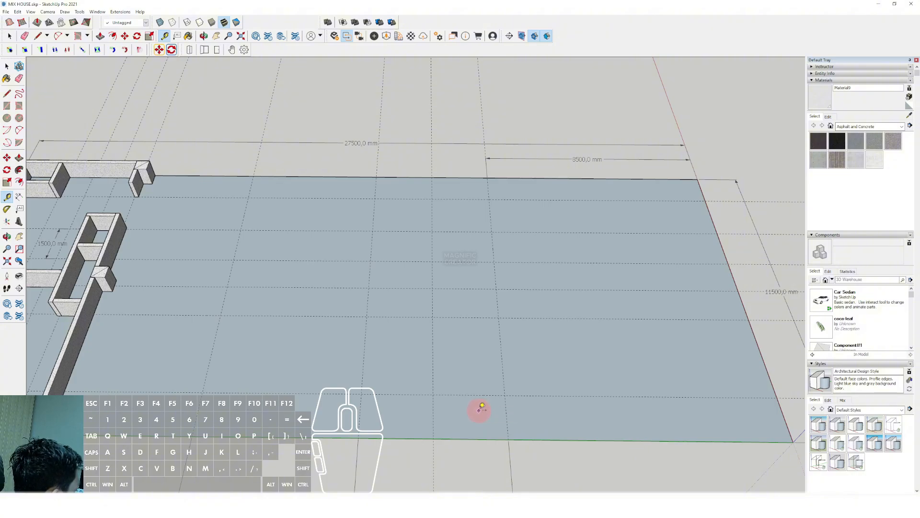
shift+middle_drag(483, 405, 475, 423)
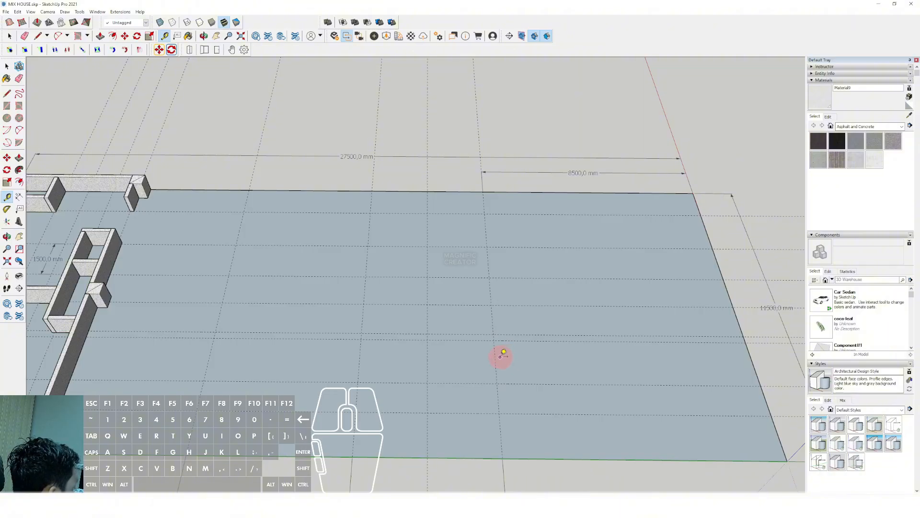
scroll(310, 305, down, 5)
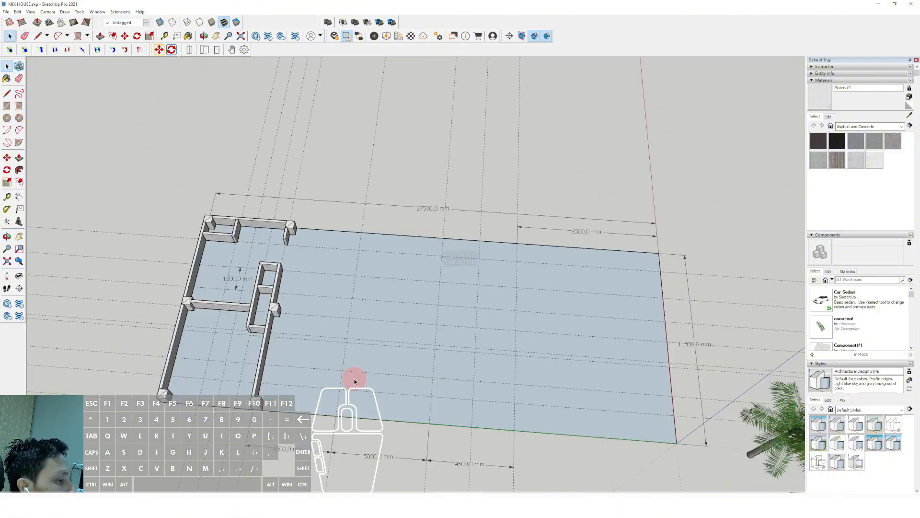
Step: Copy the three columns on the rear rooms' front line along the plot to the next guide, 4500 mm away
scroll(294, 325, up, 5)
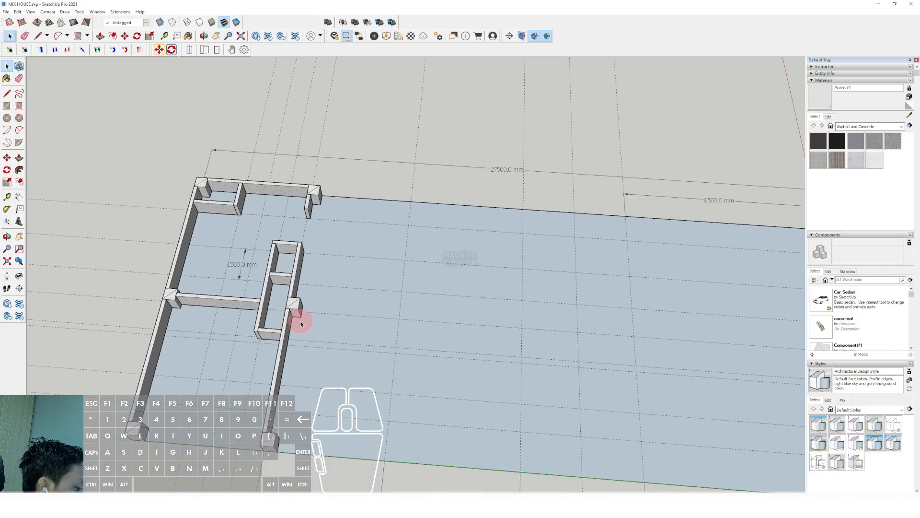
scroll(302, 323, down, 4)
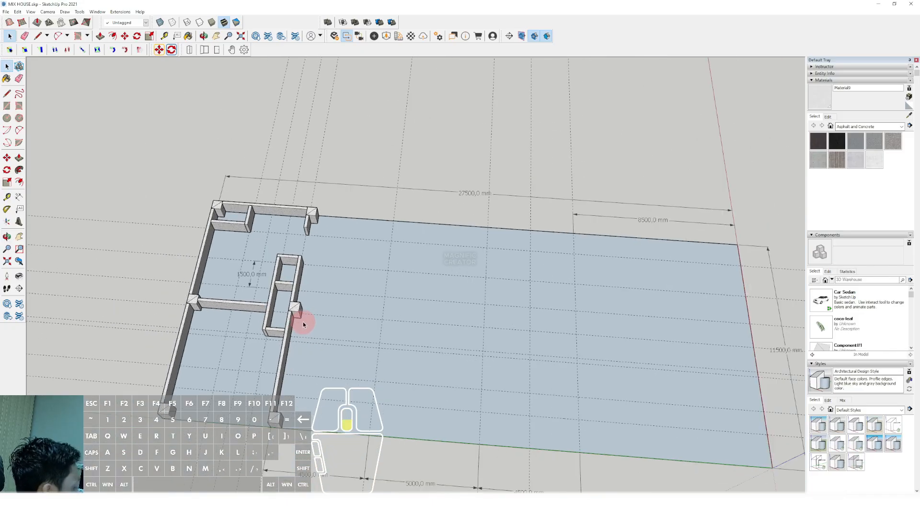
click(299, 312)
shift+click(312, 229)
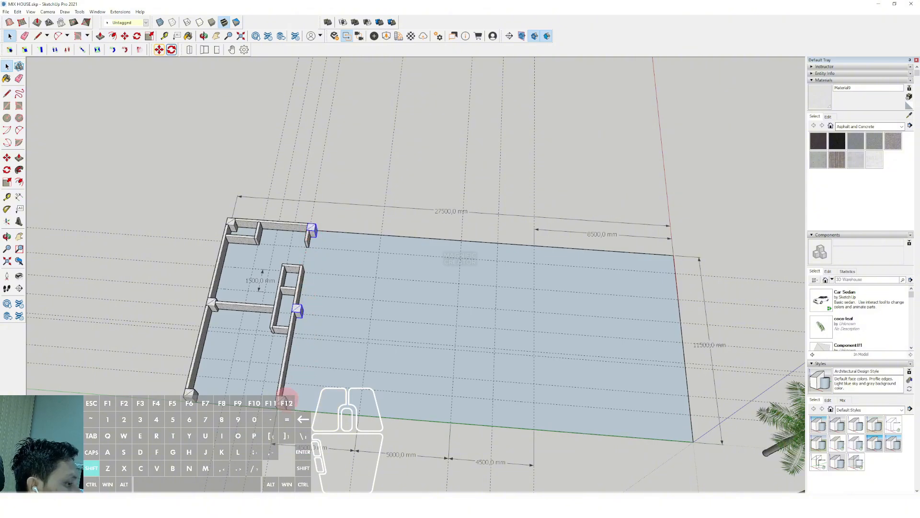
shift+click(284, 392)
scroll(284, 395, up, 3)
scroll(331, 369, up, 3)
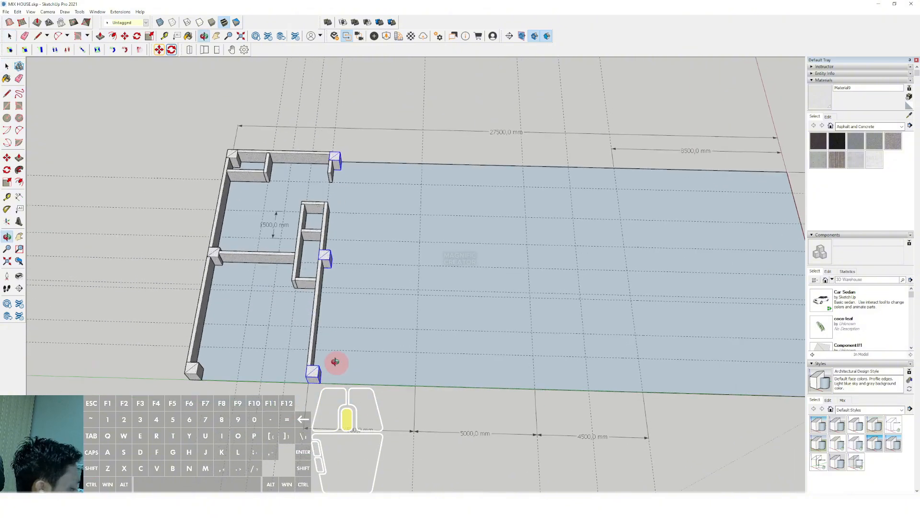
scroll(326, 381, up, 3)
key(m)
key(ctrl)
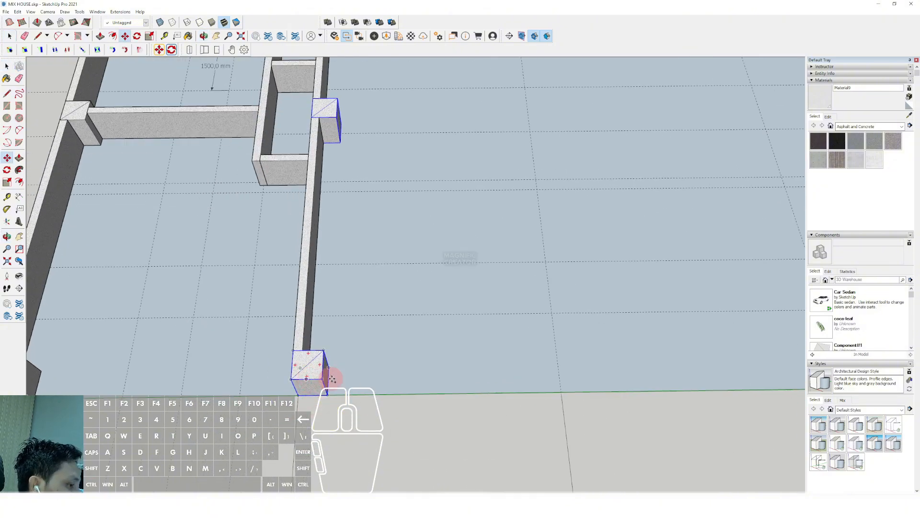
click(312, 395)
scroll(366, 374, down, 2)
shift+middle_drag(442, 380, 372, 327)
shift+click(430, 328)
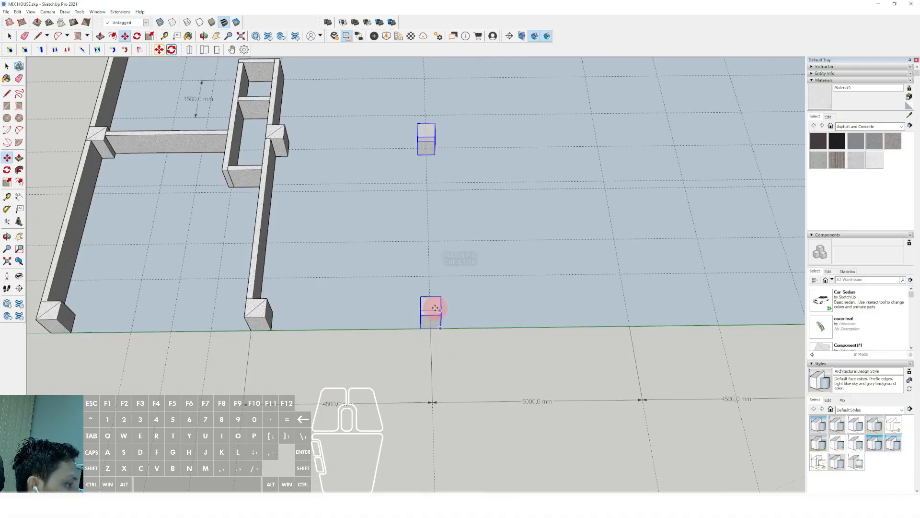
Step: Copy the selected row of three columns along the plot to the next cross guide, 5000 mm away
scroll(431, 310, up, 2)
click(430, 313)
key(ctrl)
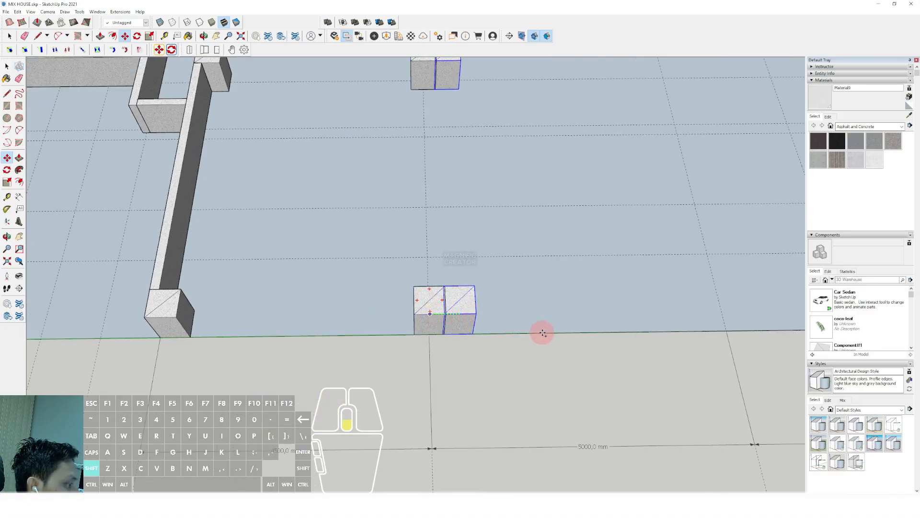
shift+scroll(543, 333, down, 3)
shift+middle_drag(600, 329, 409, 304)
shift+scroll(409, 304, up, 1)
shift+click(470, 314)
key(ctrl)
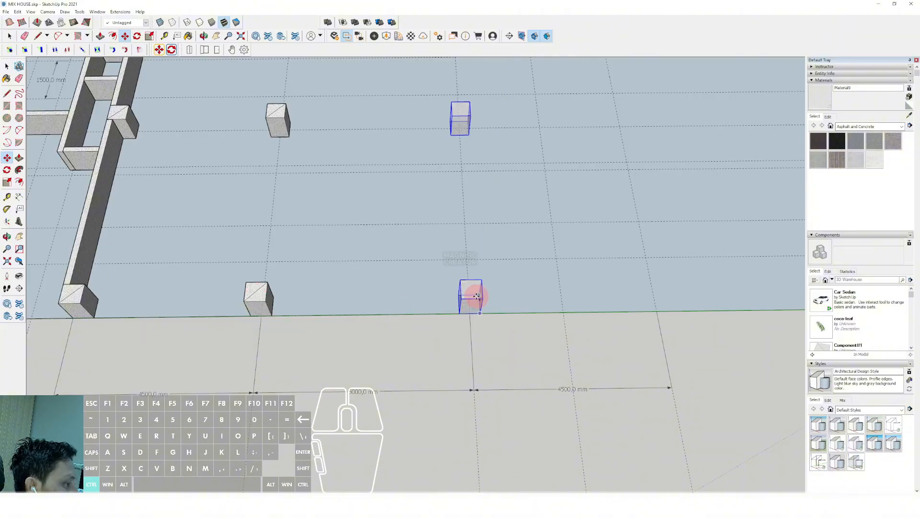
click(472, 293)
key(space)
Step: Copy the newest row of three columns to the following guide, 4500 mm away, at the edge of the 8500 mm zone
scroll(471, 308, up, 3)
key(m)
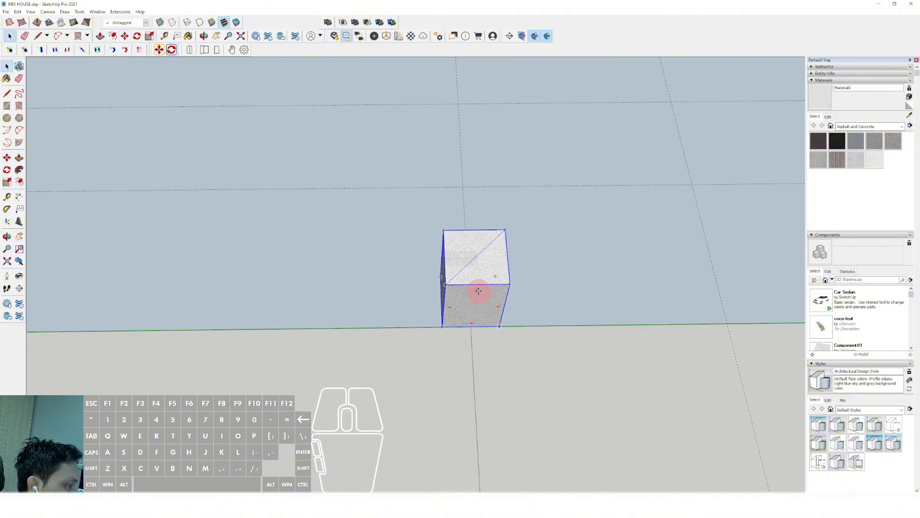
click(479, 284)
scroll(478, 291, down, 7)
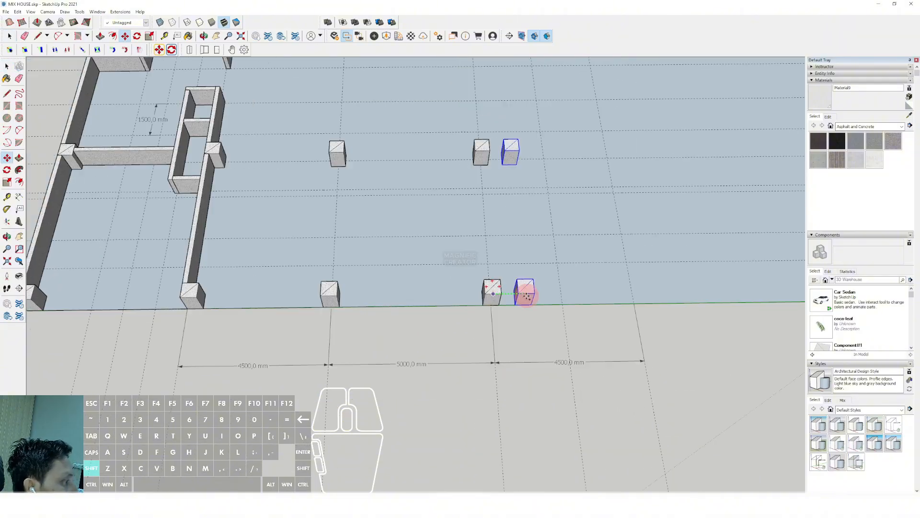
shift+middle_drag(526, 292, 403, 366)
shift+scroll(469, 327, down, 1)
click(483, 369)
key(space)
scroll(525, 276, up, 1)
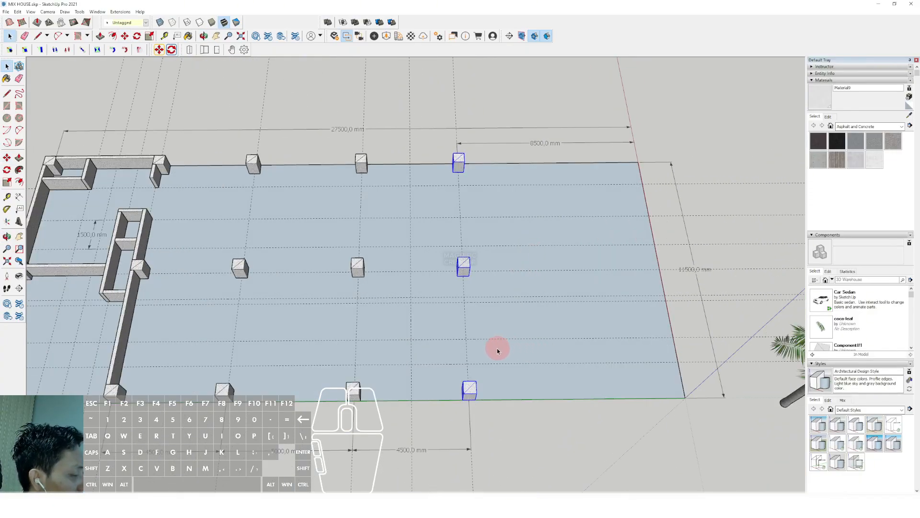
Step: Copy the short wall bordering the small rear compartments to a spot beside the middle column of the last row
middle_drag(446, 266, 539, 298)
scroll(482, 325, up, 1)
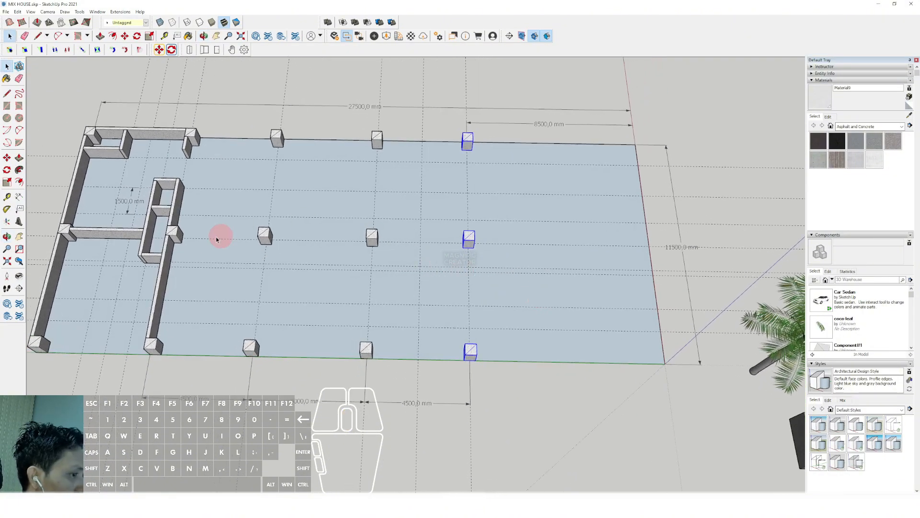
scroll(215, 235, up, 5)
scroll(190, 209, up, 3)
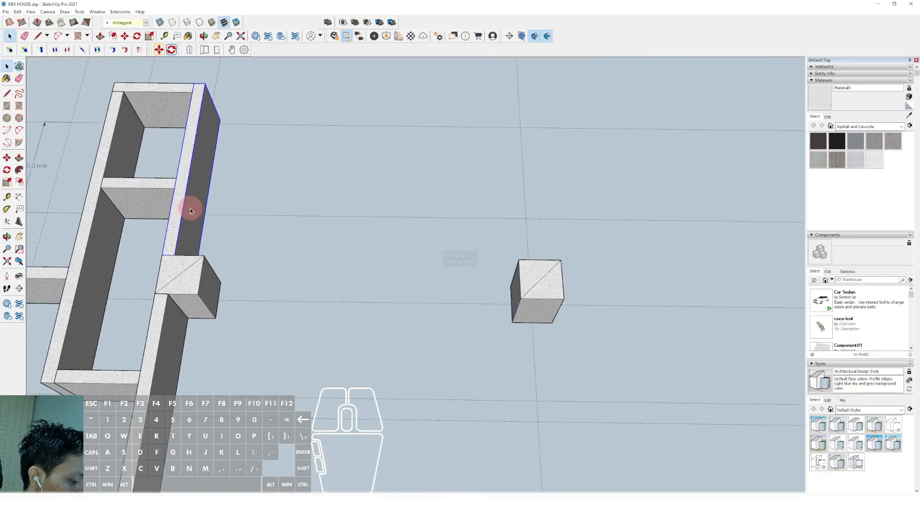
key(ctrl)
click(212, 238)
scroll(346, 238, down, 6)
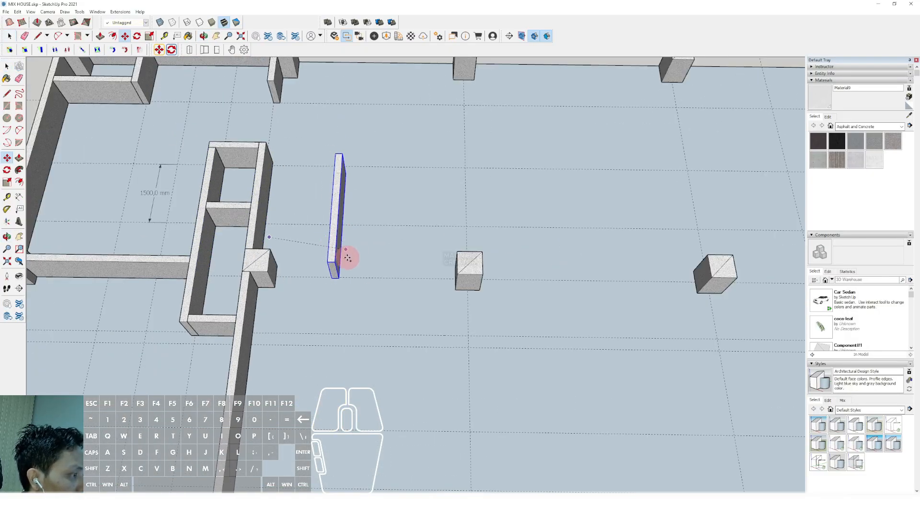
shift+middle_drag(387, 295, 410, 245)
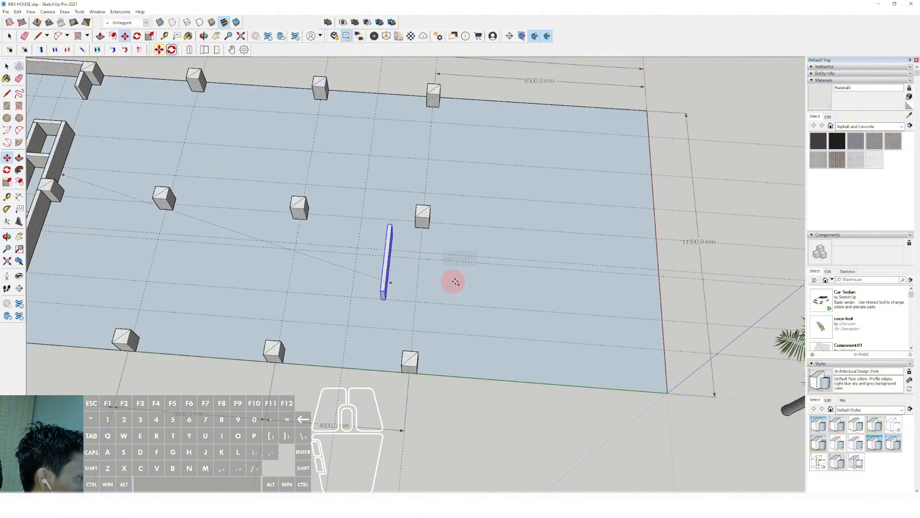
scroll(446, 279, up, 2)
click(438, 281)
key(space)
scroll(457, 258, down, 2)
scroll(437, 267, down, 2)
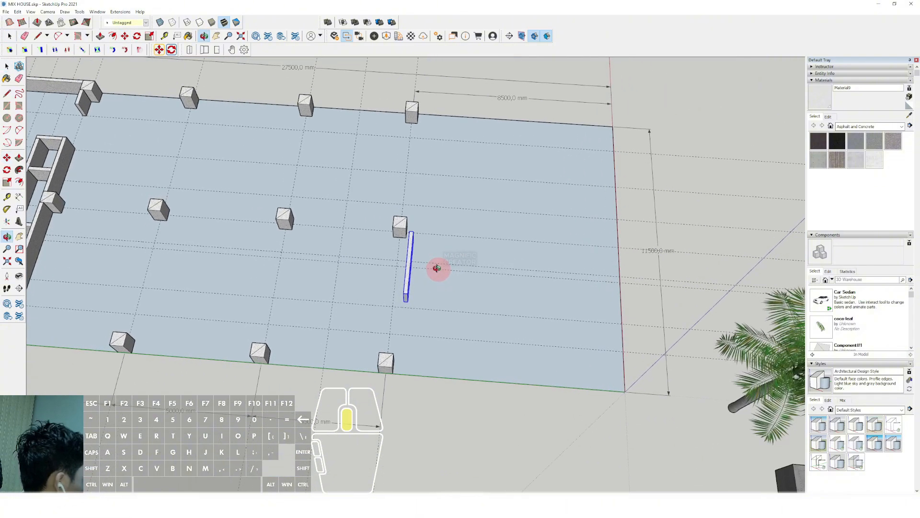
Step: Measure the spacing between the lengthwise guide at the middle column and the adjacent parallel guides
scroll(465, 246, up, 5)
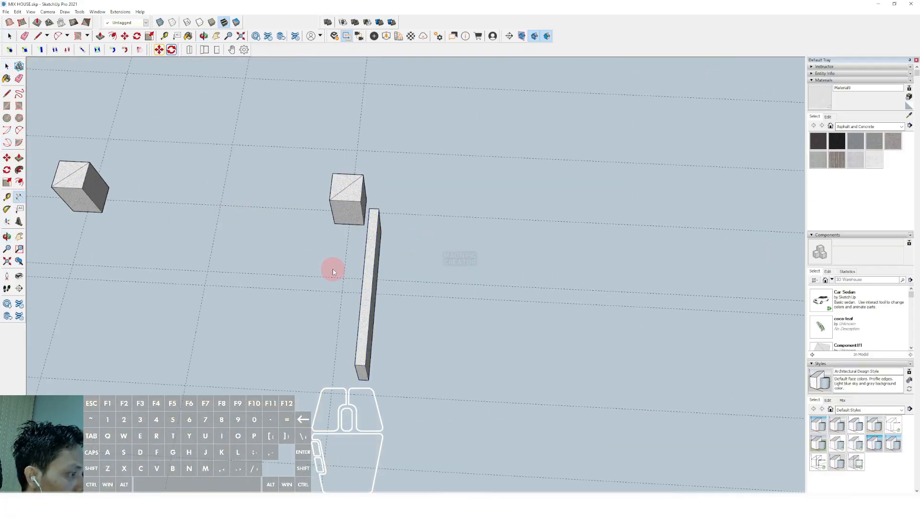
click(208, 271)
scroll(220, 212, up, 2)
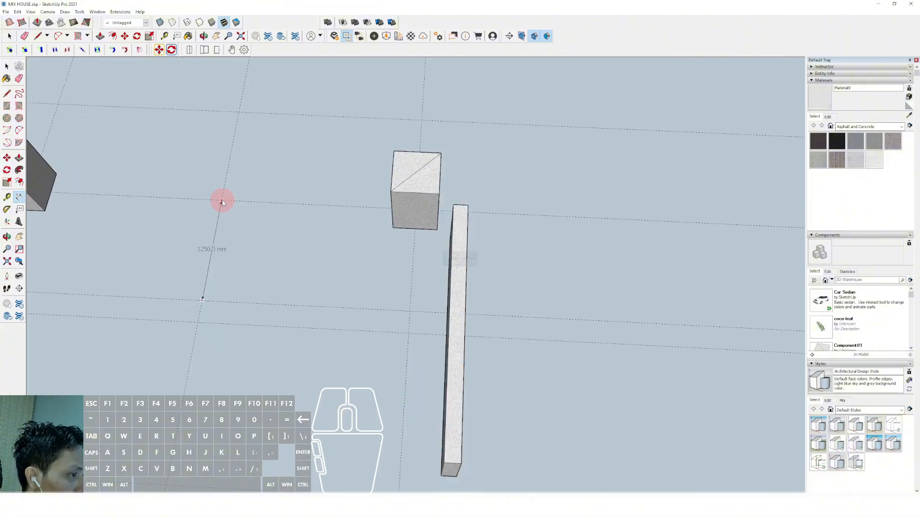
click(221, 200)
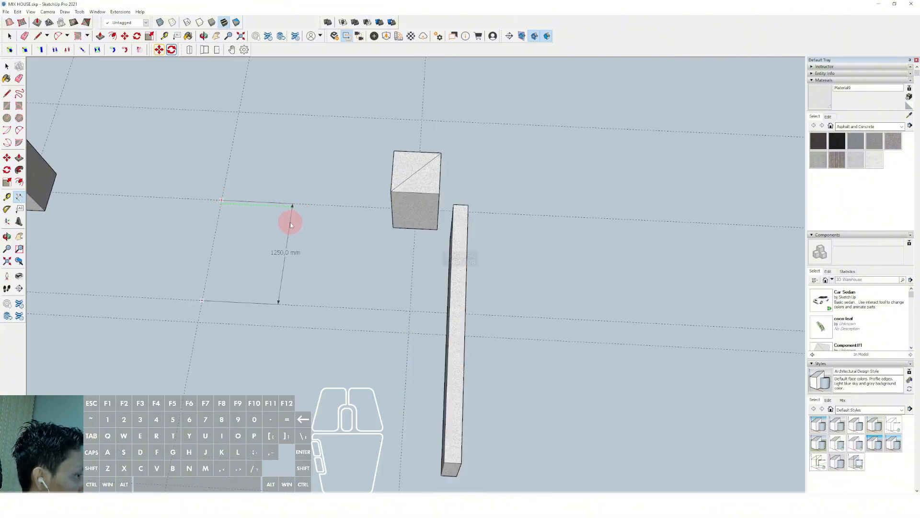
key(space)
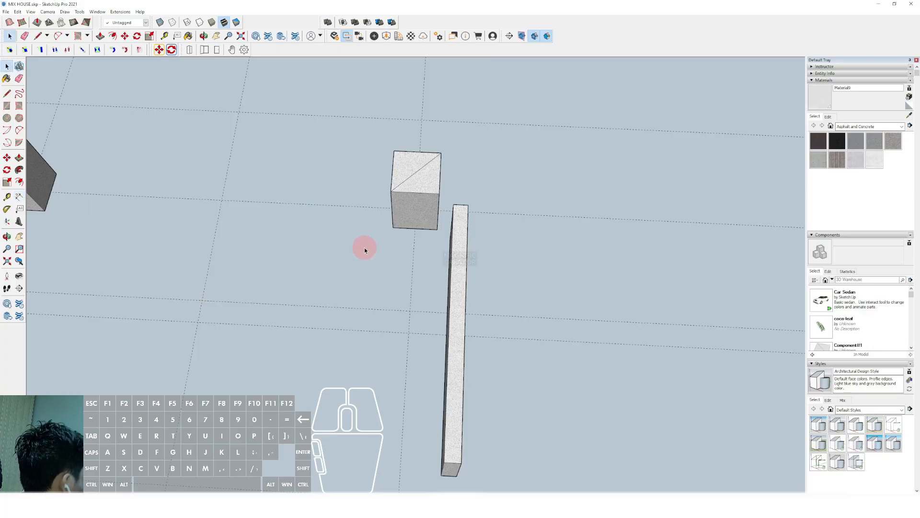
scroll(365, 248, down, 5)
shift+middle_drag(421, 240, 410, 243)
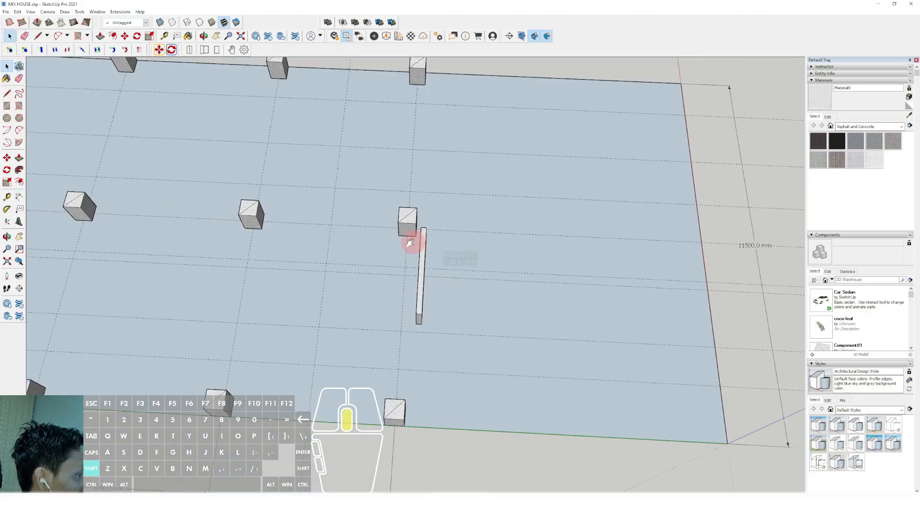
scroll(477, 251, up, 2)
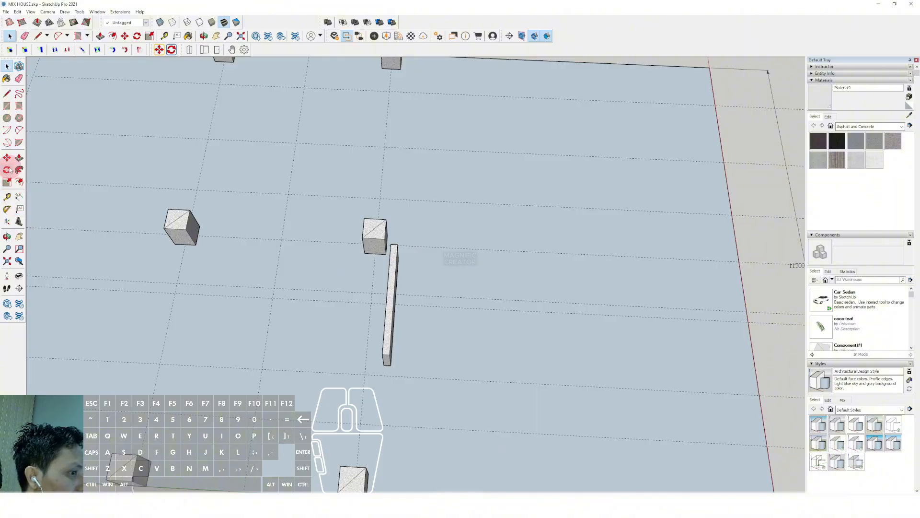
click(8, 197)
scroll(416, 254, up, 2)
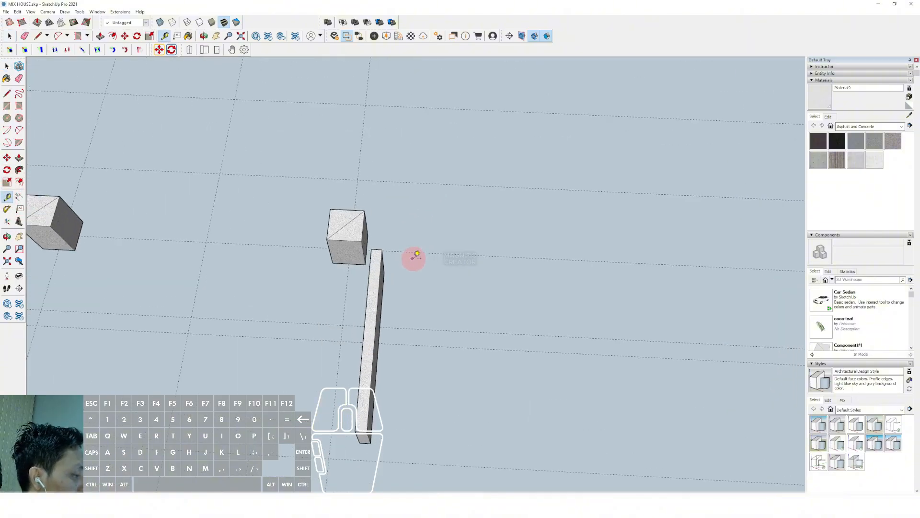
click(432, 253)
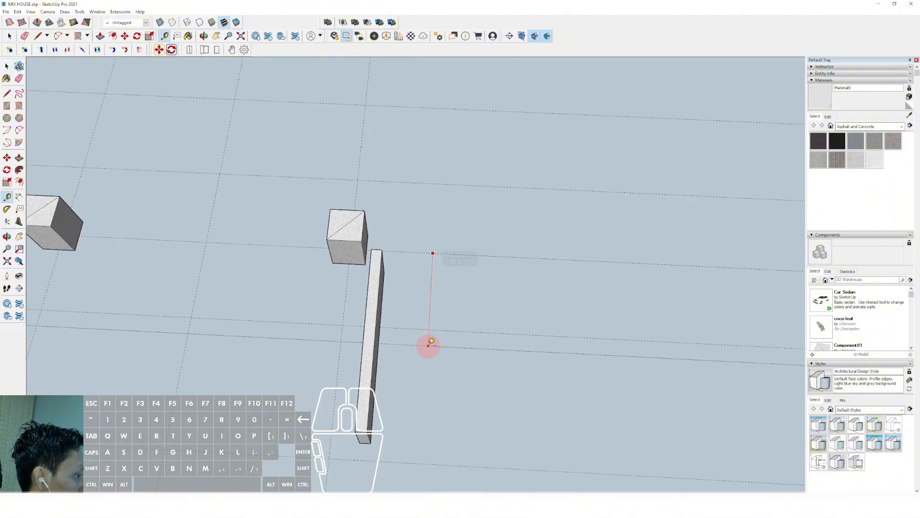
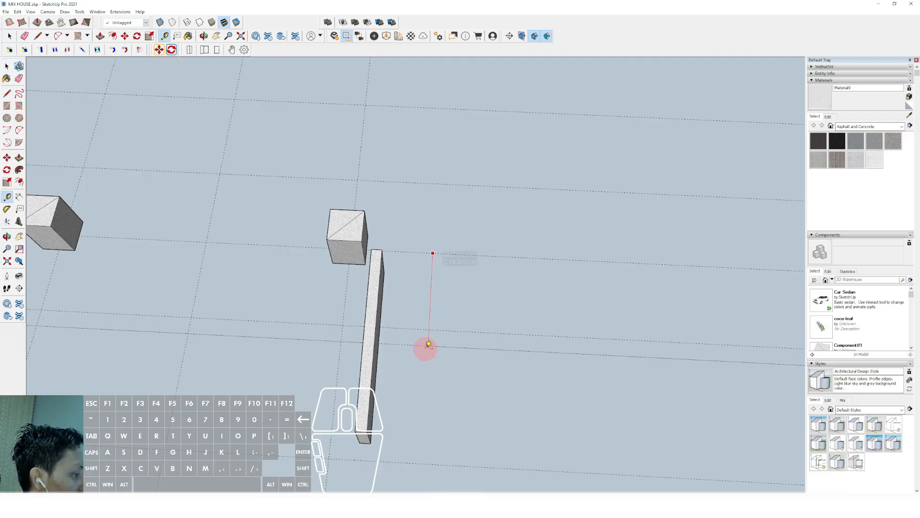
key(space)
Step: Move the copied wall sideways so its end is centred on the front face of the last row's middle column
scroll(366, 274, down, 4)
click(370, 274)
scroll(368, 280, up, 4)
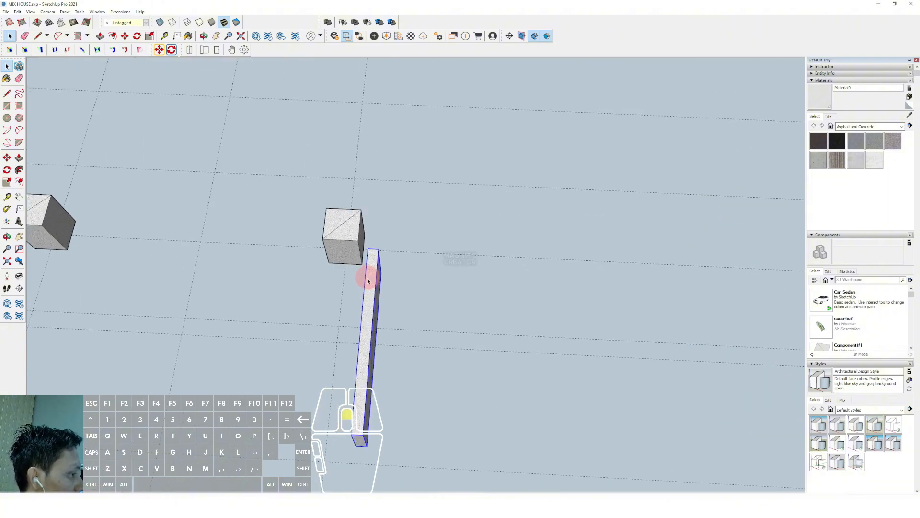
scroll(368, 281, up, 1)
middle_drag(368, 280, 534, 253)
scroll(439, 284, up, 2)
mouse_move(439, 284)
shift+middle_down()
mouse_move(461, 278)
mouse_move(401, 308)
shift+middle_up()
scroll(439, 284, up, 1)
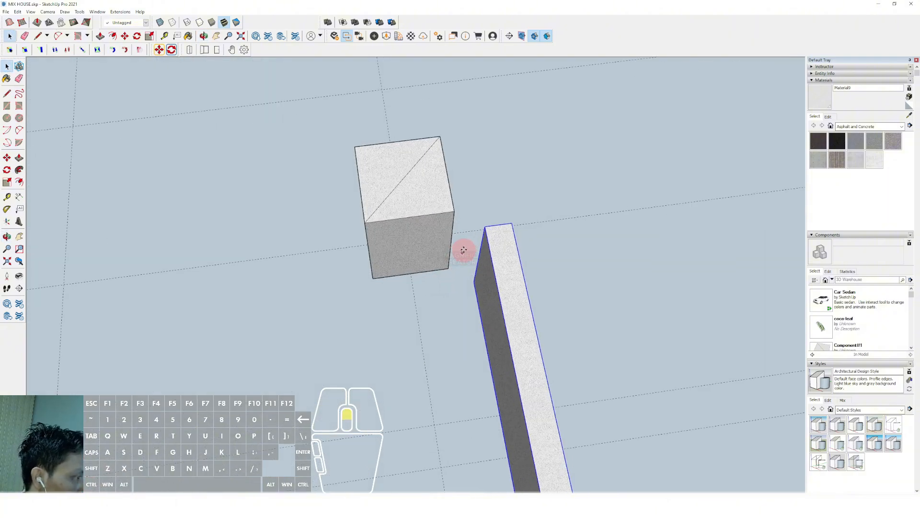
scroll(464, 249, up, 1)
key(m)
click(503, 221)
key(shift)
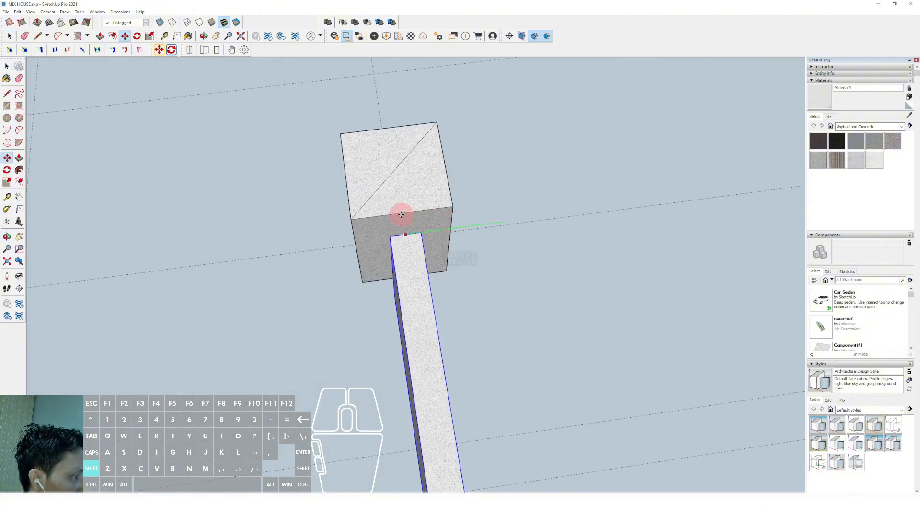
click(401, 214)
key(space)
Step: Move the centred wall lengthwise so its end butts against the column's front face
scroll(403, 264, down, 2)
scroll(433, 269, up, 2)
middle_drag(433, 268, 407, 263)
scroll(413, 260, up, 1)
key(m)
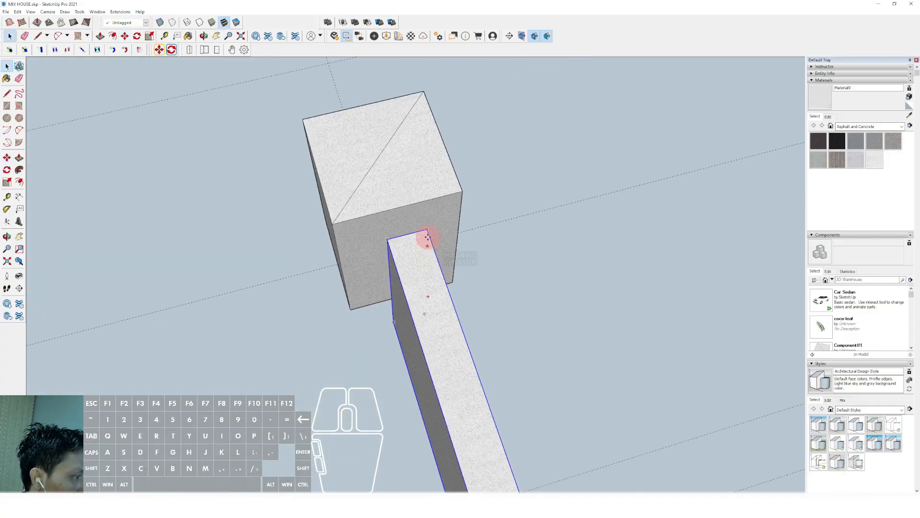
click(355, 217)
key(space)
scroll(398, 226, down, 5)
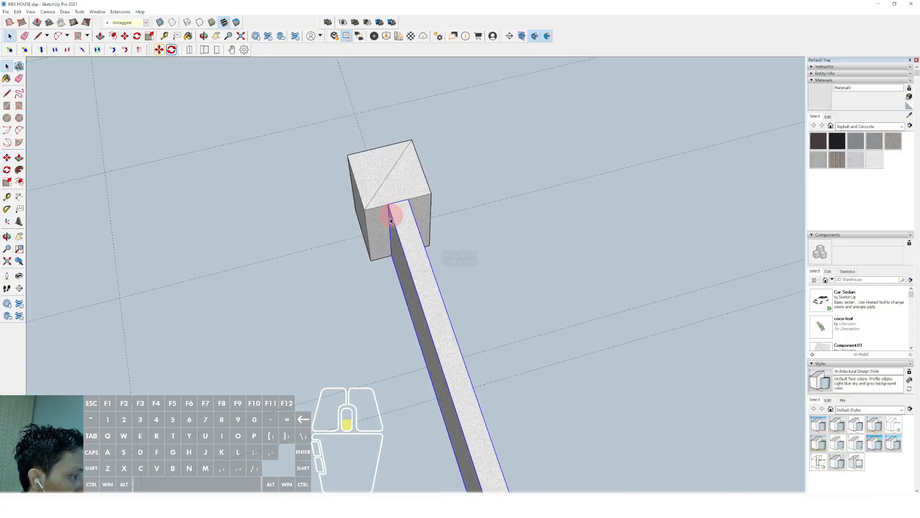
Step: Push/Pull the wall's free end back to shorten it to the lengthwise guide
scroll(444, 393, up, 2)
double_click(442, 356)
scroll(455, 390, up, 1)
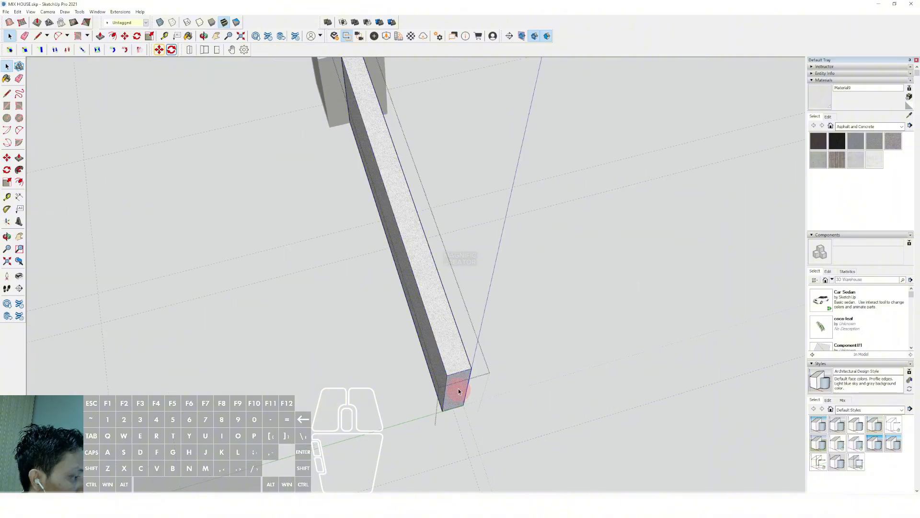
key(p)
click(458, 390)
scroll(432, 322, down, 2)
click(405, 300)
middle_drag(404, 300, 510, 329)
Step: Make a rotated copy of the short wall about its free end, perpendicular to the original and pointing toward the rear rooms
key(l)
click(540, 349)
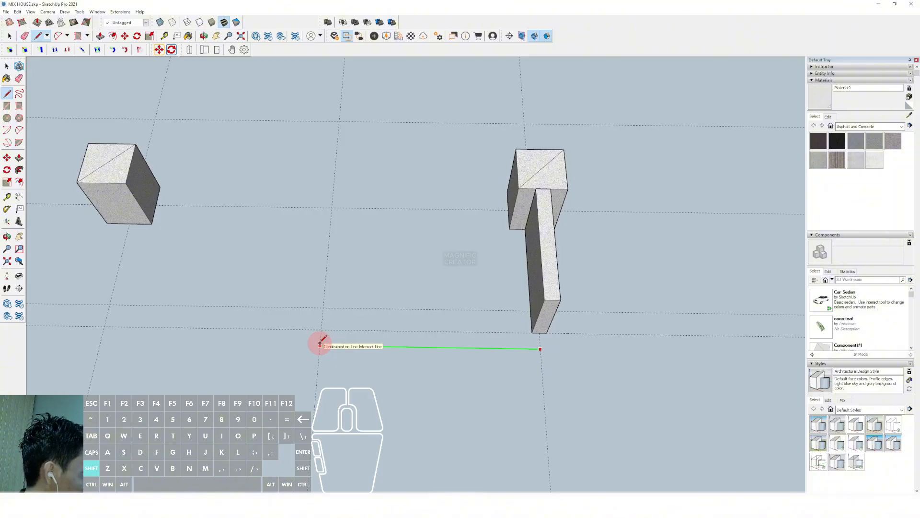
key(q)
scroll(541, 334, up, 2)
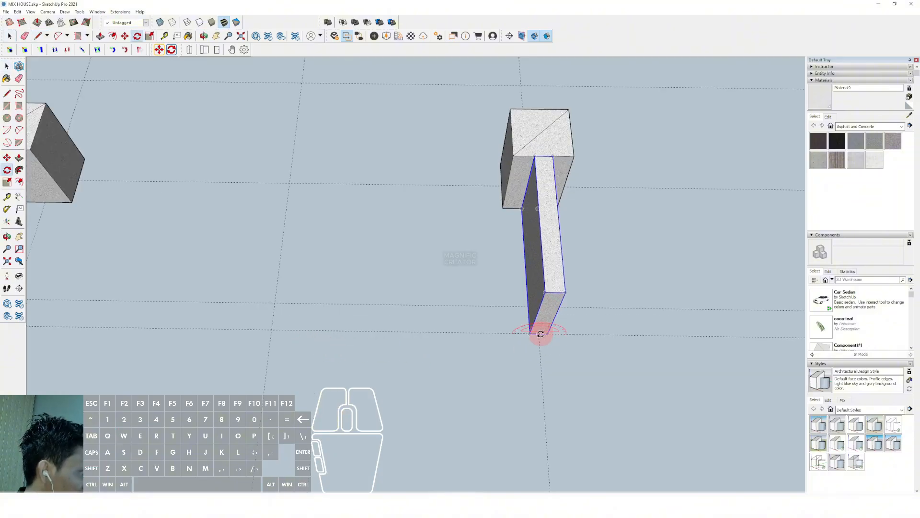
click(540, 334)
click(536, 355)
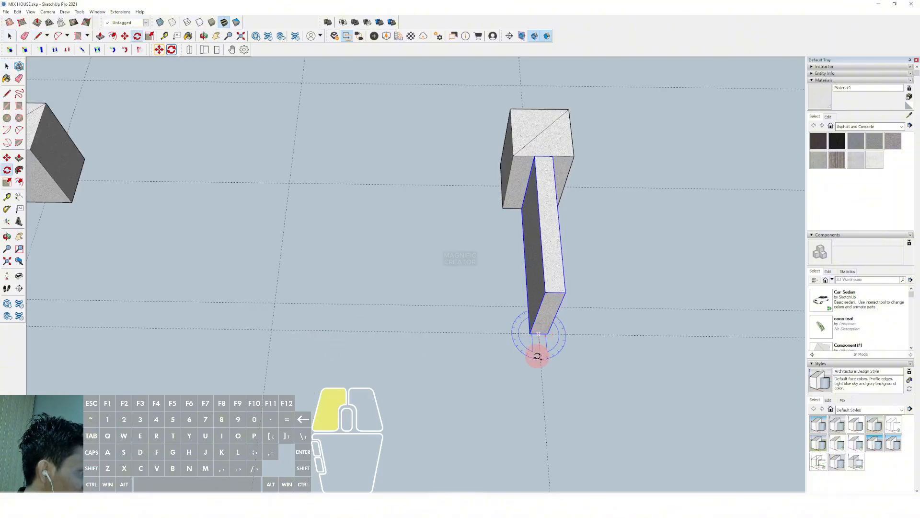
click(583, 335)
key(space)
scroll(518, 314, down, 1)
Step: Push/Pull the free end of the perpendicular wall to extend it to the next cross guide
click(461, 323)
triple_click(461, 323)
drag(393, 265, 462, 370)
key(v)
click(409, 304)
shift+middle_drag(277, 339, 367, 308)
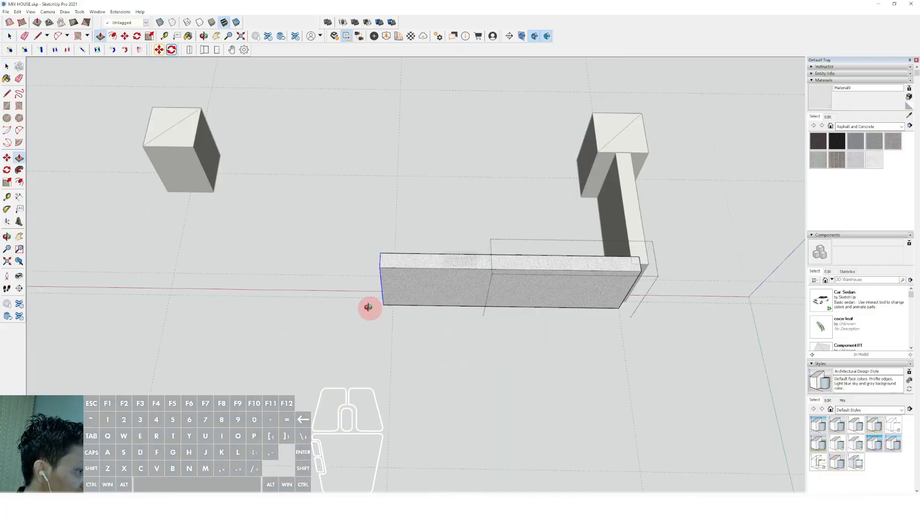
click(394, 324)
key(space)
Step: Push/Pull the column wall's end face to line up with the inner edge of the perpendicular wall
scroll(573, 325, down, 1)
scroll(324, 280, up, 2)
shift+middle_drag(573, 324, 278, 264)
scroll(444, 264, up, 4)
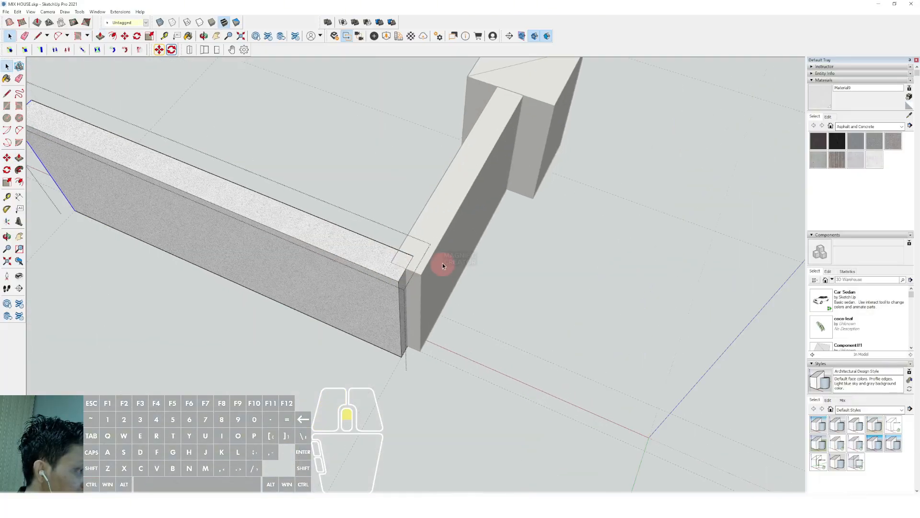
triple_click(441, 249)
scroll(415, 280, up, 1)
click(413, 281)
key(v)
click(413, 281)
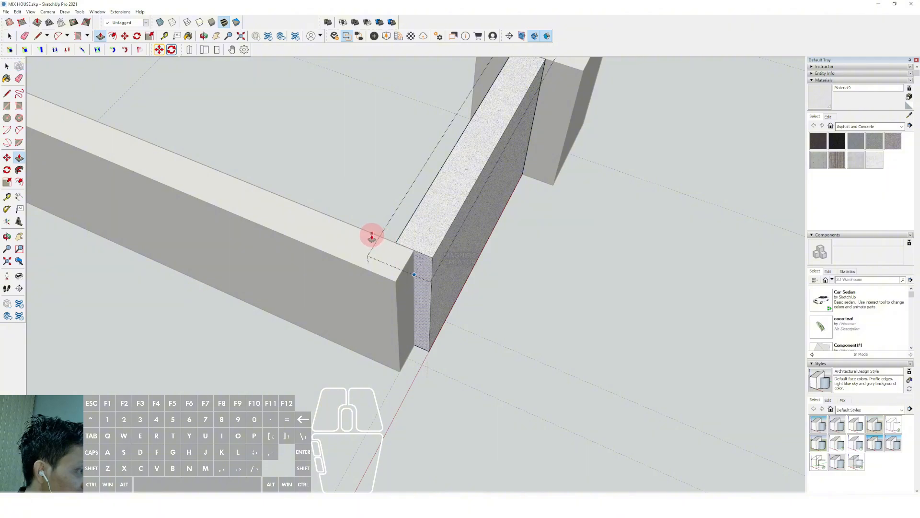
click(372, 236)
key(space)
Step: Extend the perpendicular wall's end to the column wall's outer face to close the corner
triple_click(343, 265)
scroll(401, 266, up, 2)
click(411, 279)
key(v)
click(412, 278)
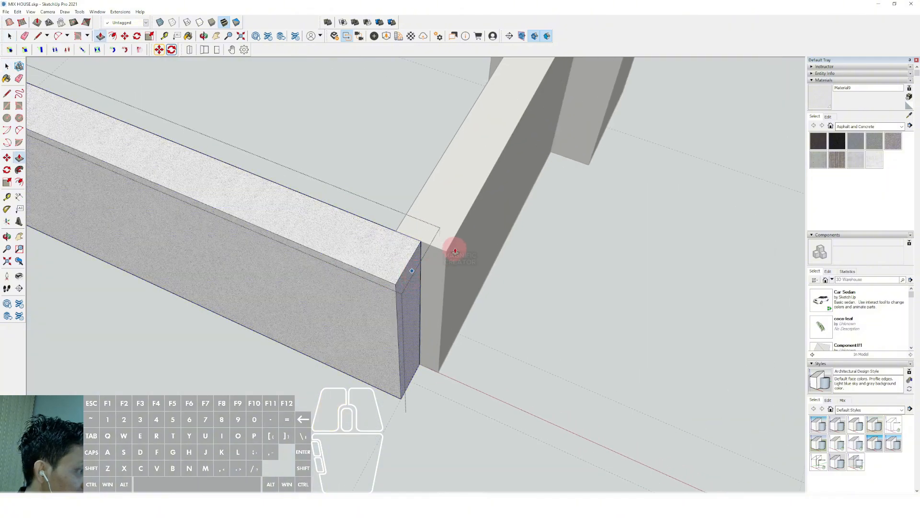
click(451, 251)
key(space)
Step: Copy the short column wall to the far end of the perpendicular wall, parallel to the original
scroll(421, 280, down, 4)
click(580, 192)
middle_drag(394, 282, 594, 240)
scroll(540, 264, down, 2)
scroll(435, 269, up, 1)
shift+middle_drag(436, 269, 423, 315)
scroll(547, 259, up, 1)
click(559, 230)
scroll(557, 231, up, 1)
shift+middle_drag(554, 231, 542, 253)
scroll(544, 249, up, 4)
key(m)
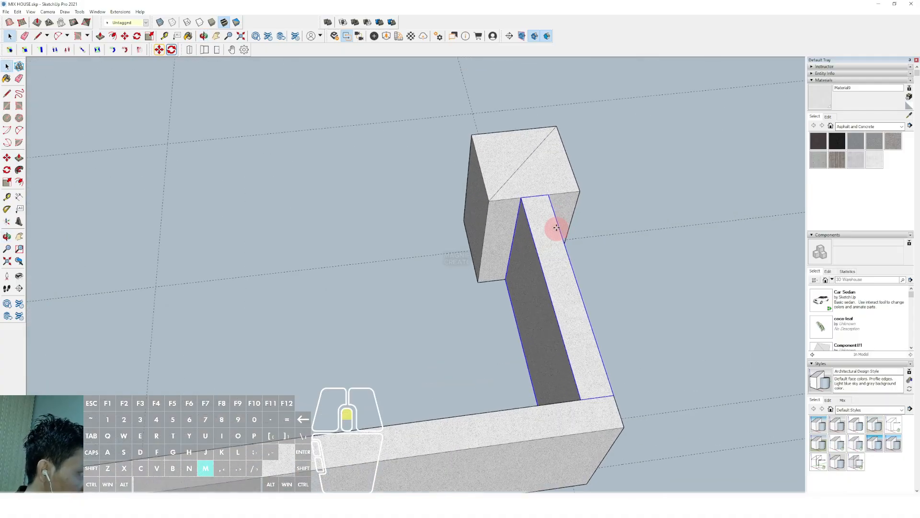
key(ctrl)
click(534, 194)
scroll(473, 206, down, 5)
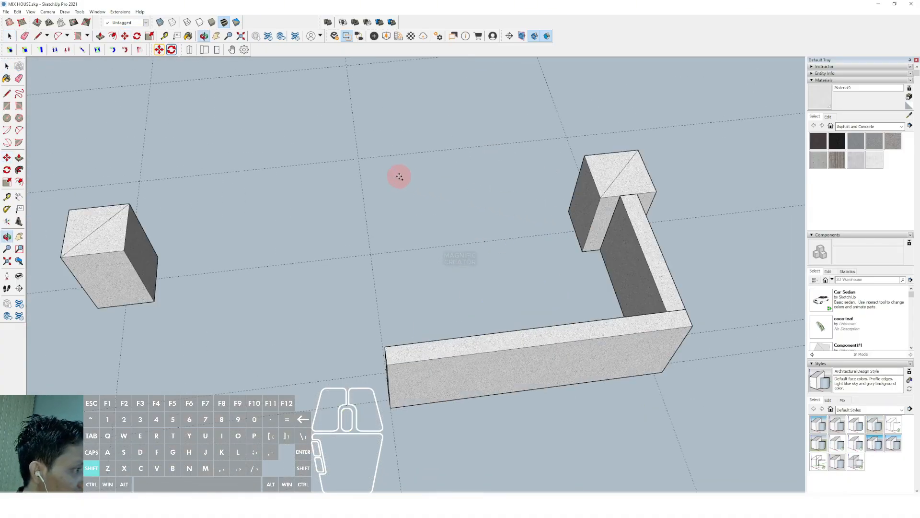
key(shift)
middle_drag(389, 373, 484, 329)
scroll(460, 333, up, 3)
key(space)
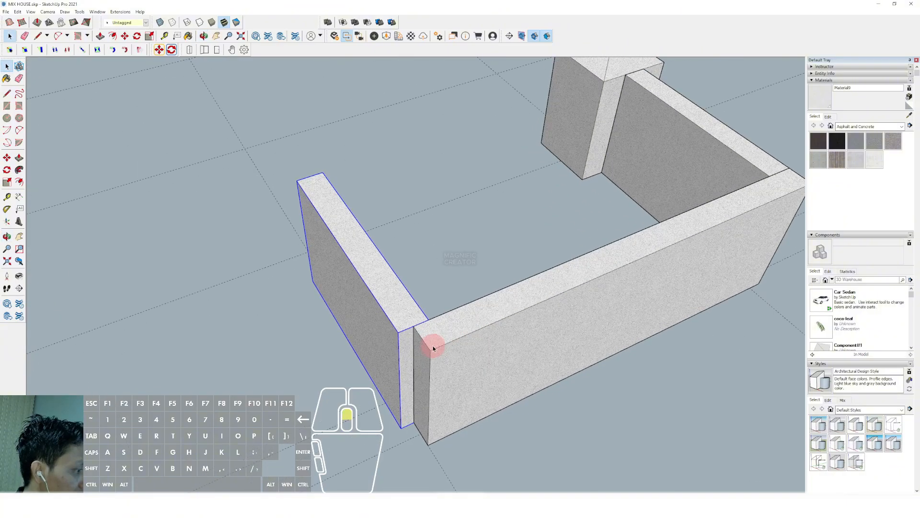
Step: Push/Pull the perpendicular wall's end to the outer face of the copied short wall to close their corner
triple_click(434, 347)
key(p)
click(419, 349)
click(380, 318)
scroll(380, 318, down, 2)
middle_drag(383, 317, 436, 316)
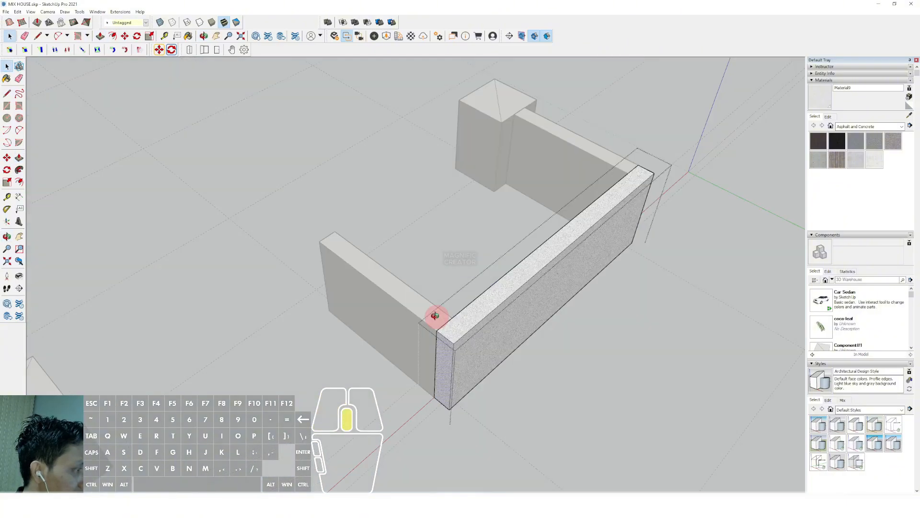
Step: Push/Pull the copied short wall's free end outward to extend it past the column's face, in line with the column
middle_drag(338, 312, 444, 310)
scroll(375, 312, down, 2)
key(space)
double_click(383, 308)
drag(338, 261, 417, 376)
key(v)
click(372, 297)
scroll(378, 254, down, 3)
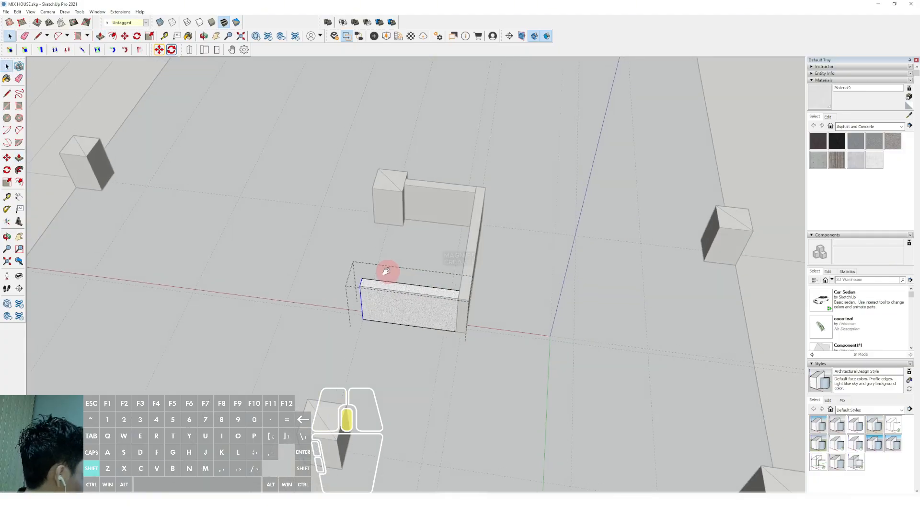
shift+middle_drag(386, 269, 413, 300)
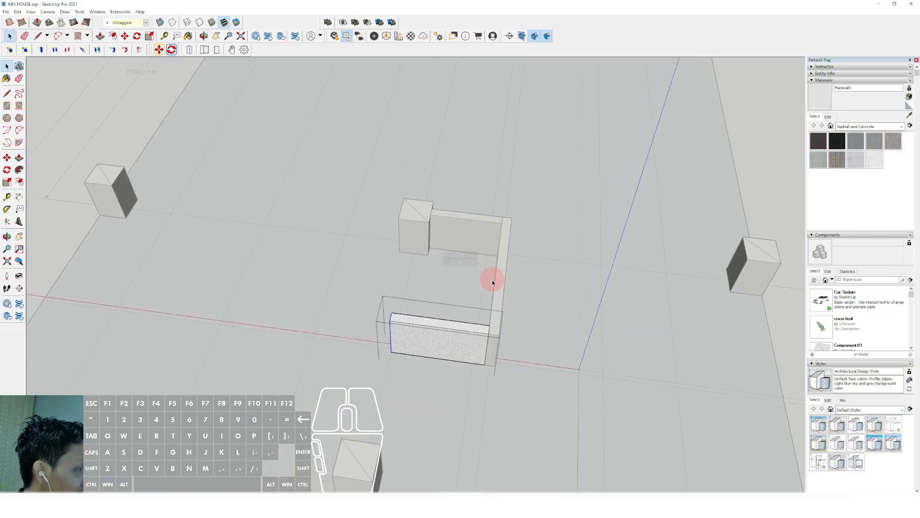
scroll(463, 316, down, 6)
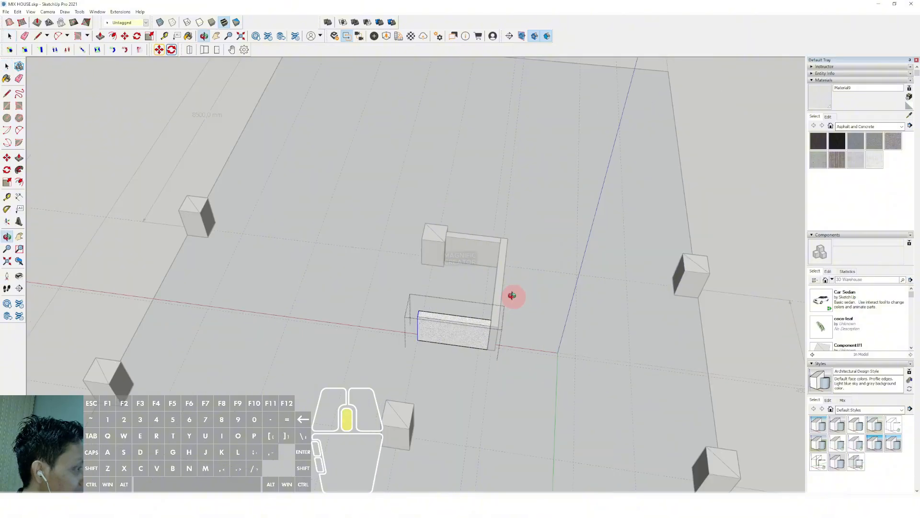
Step: Copy the long perpendicular wall to the opposite side of the enclosure, inline with the column row
middle_drag(435, 276, 336, 307)
scroll(435, 281, up, 5)
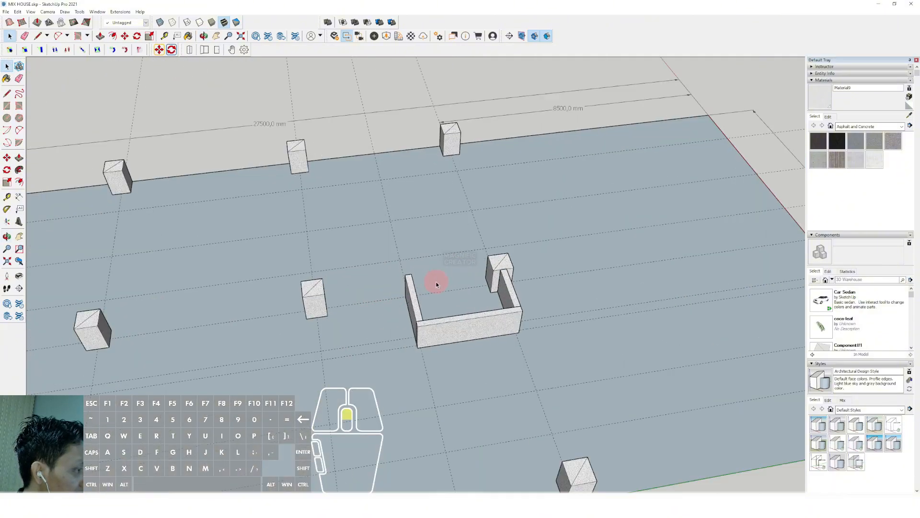
click(443, 336)
middle_drag(444, 336, 383, 301)
scroll(344, 340, up, 1)
scroll(320, 341, up, 3)
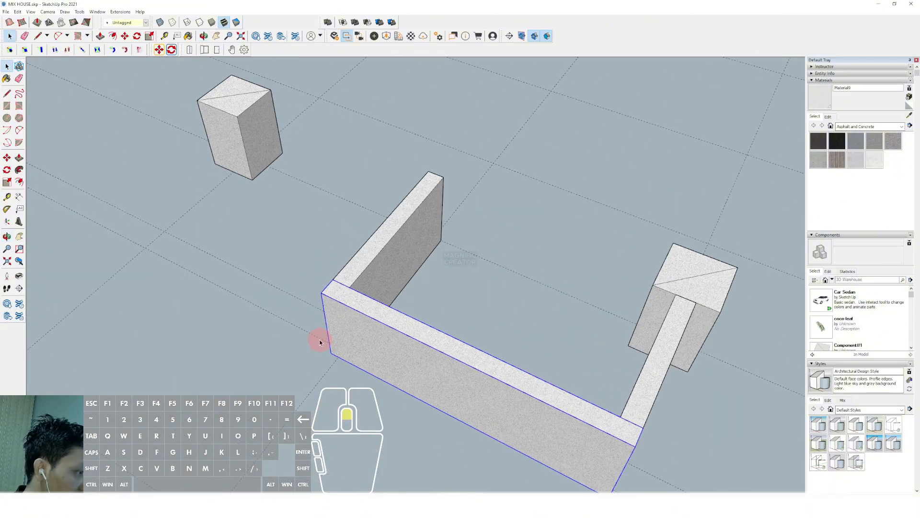
key(m)
click(329, 281)
scroll(359, 250, down, 2)
shift+middle_drag(362, 250, 359, 281)
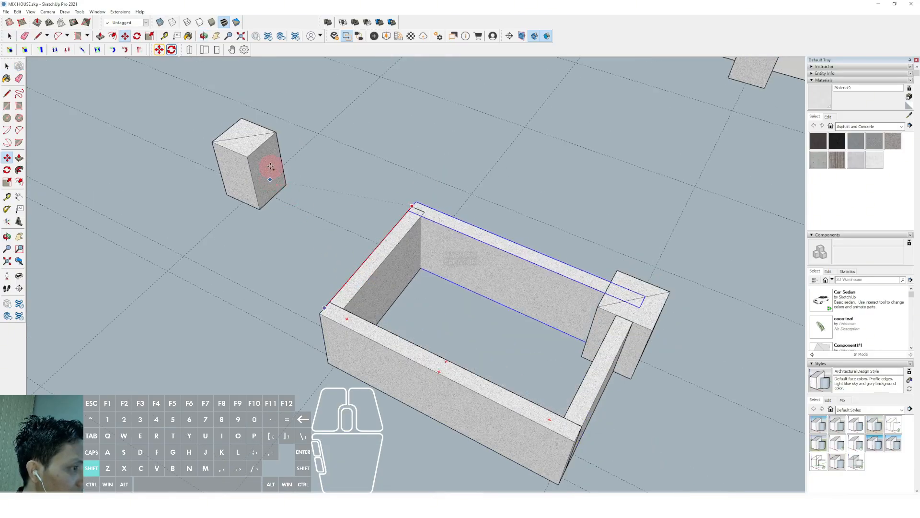
shift+click(262, 144)
key(space)
Step: Push/Pull both ends of the copied long wall back, one to the column's face and the other to the short wall's inner face
scroll(441, 255, down, 2)
middle_drag(441, 255, 642, 281)
scroll(624, 251, up, 2)
drag(631, 242, 583, 257)
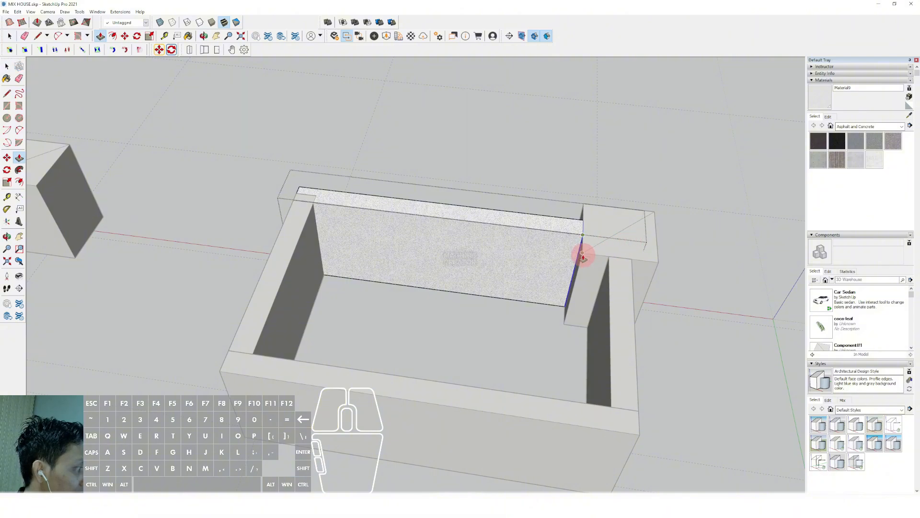
scroll(382, 215, up, 1)
double_click(318, 217)
key(p)
scroll(272, 204, up, 1)
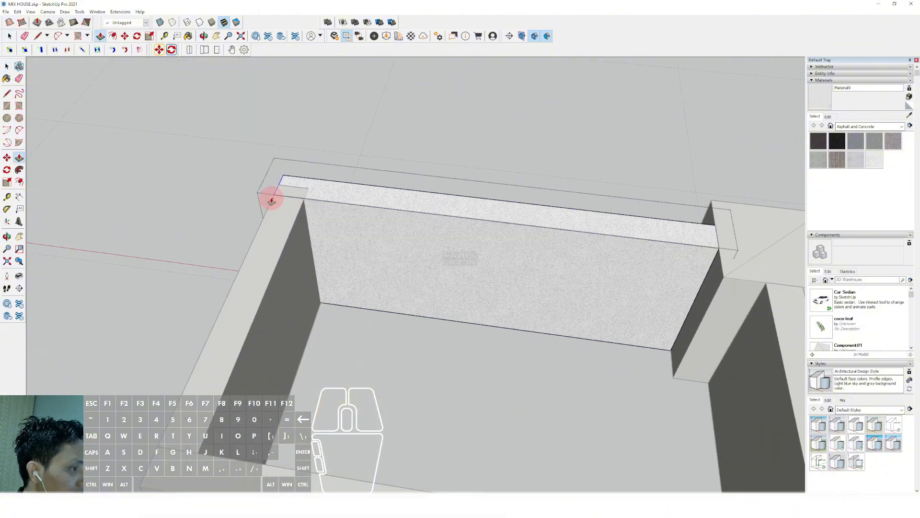
key(space)
scroll(302, 225, down, 2)
middle_drag(302, 225, 594, 240)
Step: Push/Pull the short wall's end to the outer face of the new long wall to close the corner
middle_drag(277, 329, 582, 270)
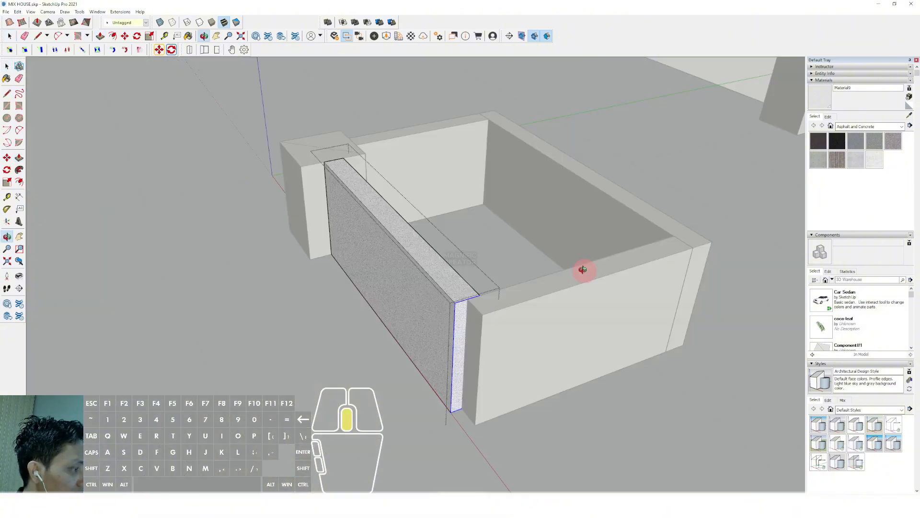
click(510, 337)
triple_click(510, 338)
scroll(475, 326, up, 1)
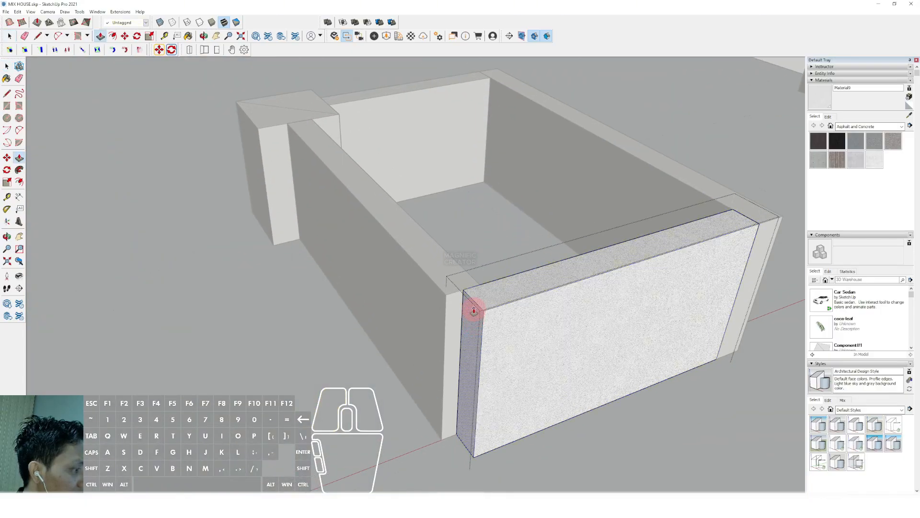
key(space)
scroll(431, 281, down, 6)
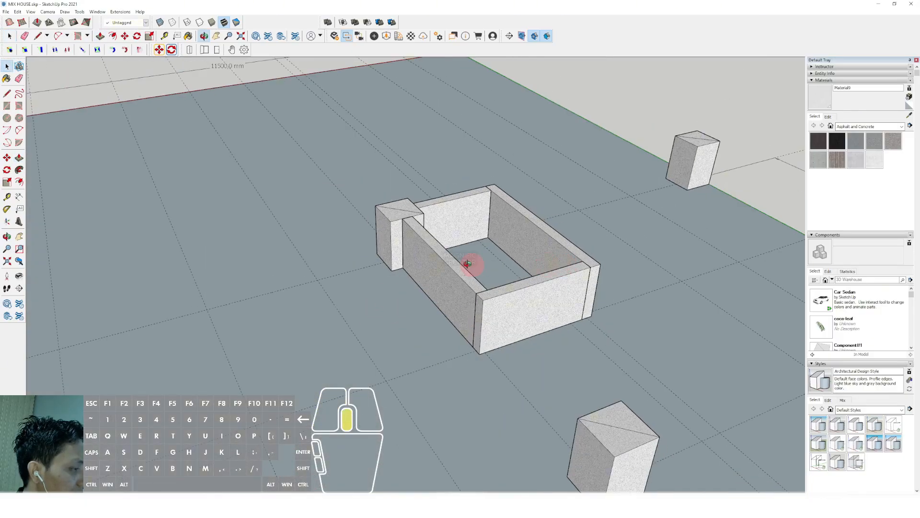
Step: Push/Pull the end of the original long wall back to the inner face of the adjoining short wall
middle_drag(473, 261, 464, 341)
scroll(455, 296, down, 1)
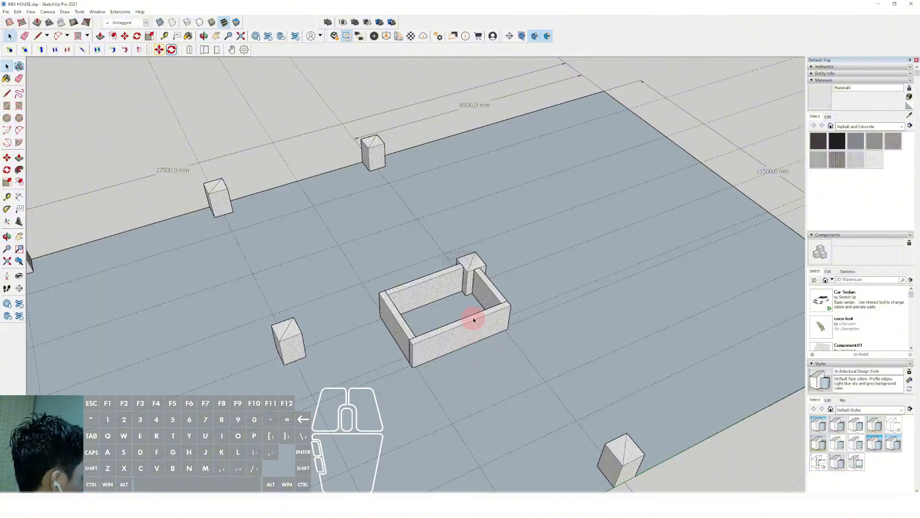
scroll(474, 320, down, 3)
scroll(405, 284, up, 4)
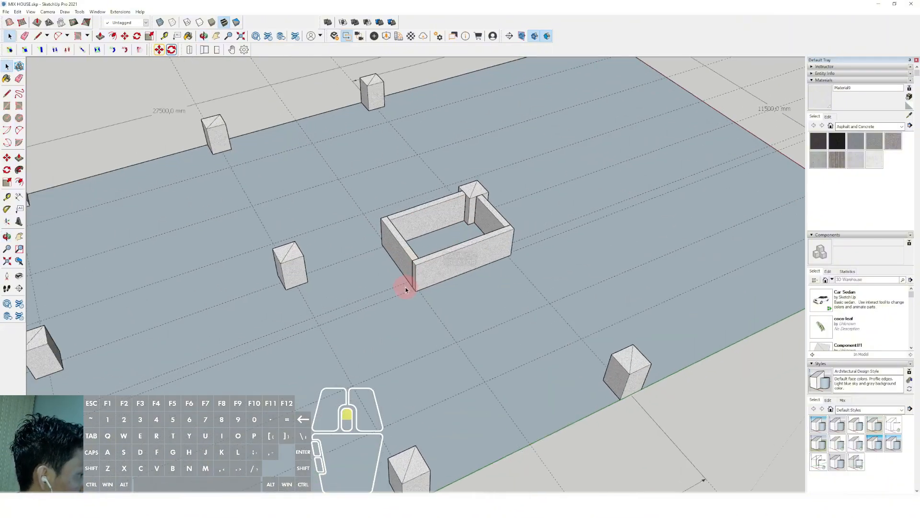
middle_drag(422, 279, 440, 283)
key(p)
click(423, 271)
scroll(422, 268, up, 4)
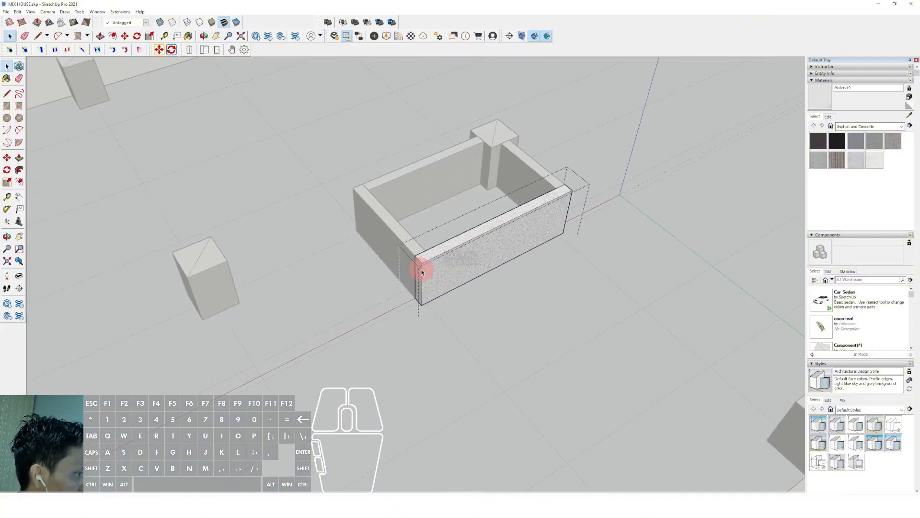
key(space)
Step: Push/Pull the end of the short wall opposite the column out to the plot's edge
triple_click(400, 230)
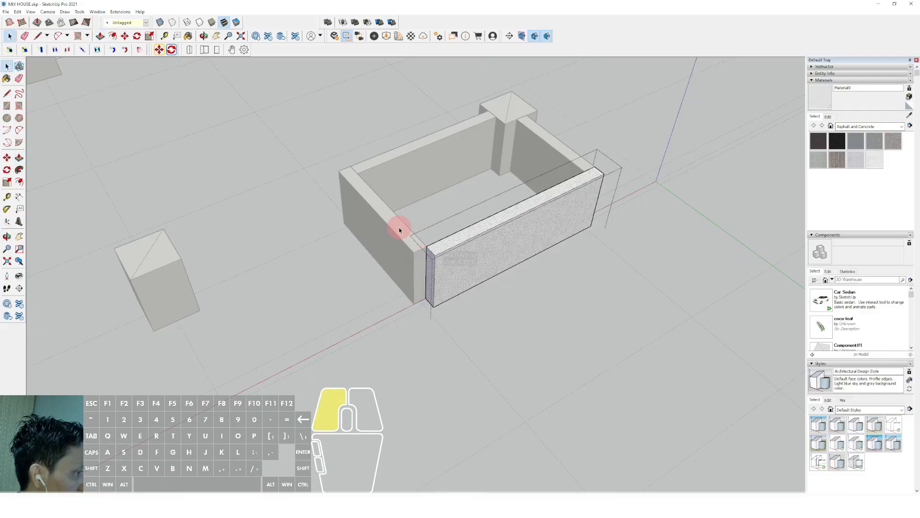
scroll(414, 253, up, 1)
click(420, 264)
scroll(468, 328, down, 5)
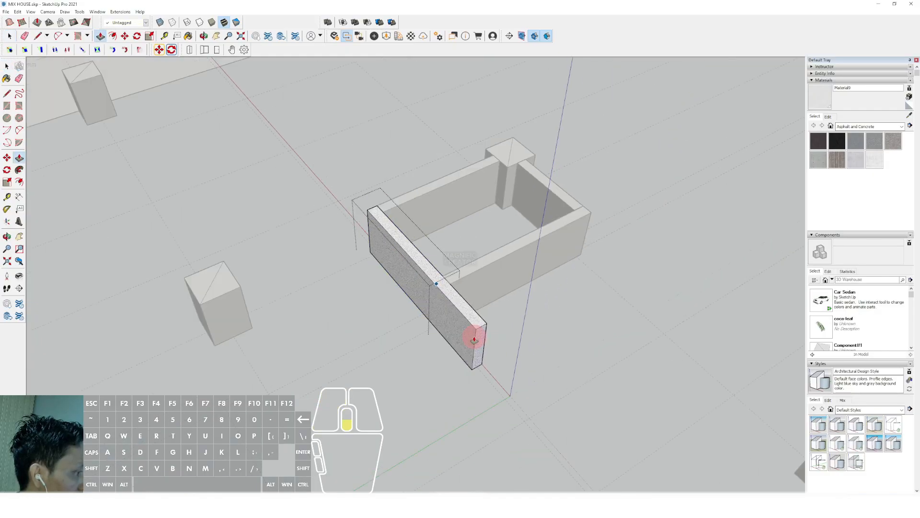
shift+middle_drag(528, 384, 432, 233)
scroll(455, 261, up, 2)
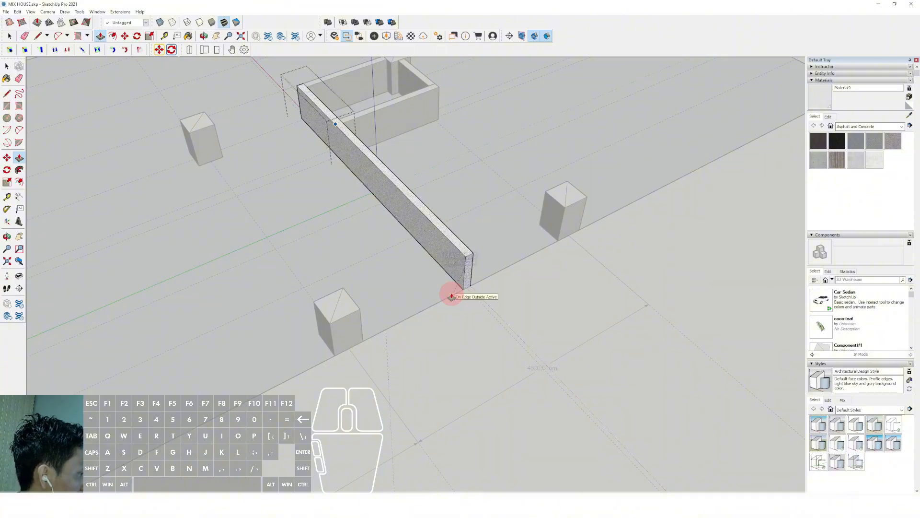
click(451, 296)
key(space)
middle_drag(452, 293, 440, 238)
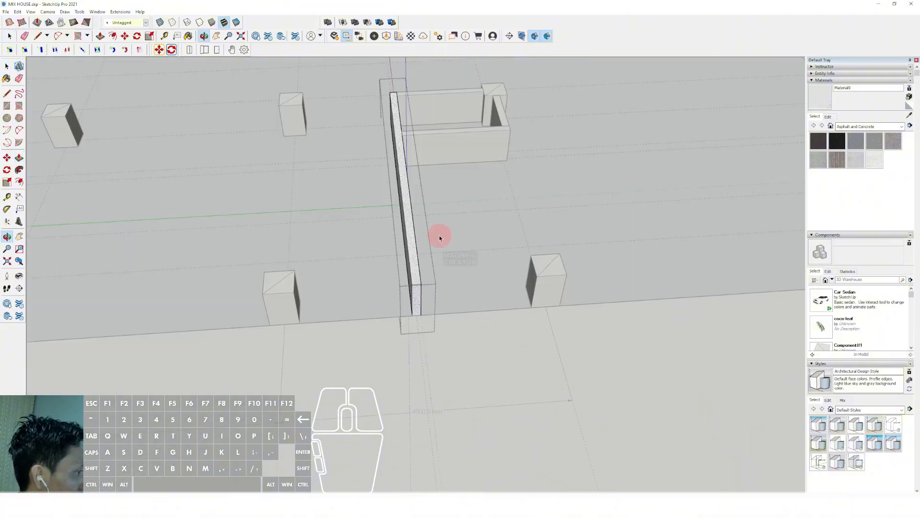
click(544, 390)
Step: Copy the enclosure's long wall along the extended wall to the plot's edge, beside the edge column
middle_drag(544, 390, 364, 353)
scroll(470, 206, up, 1)
click(465, 220)
middle_drag(464, 220, 404, 252)
scroll(404, 253, up, 1)
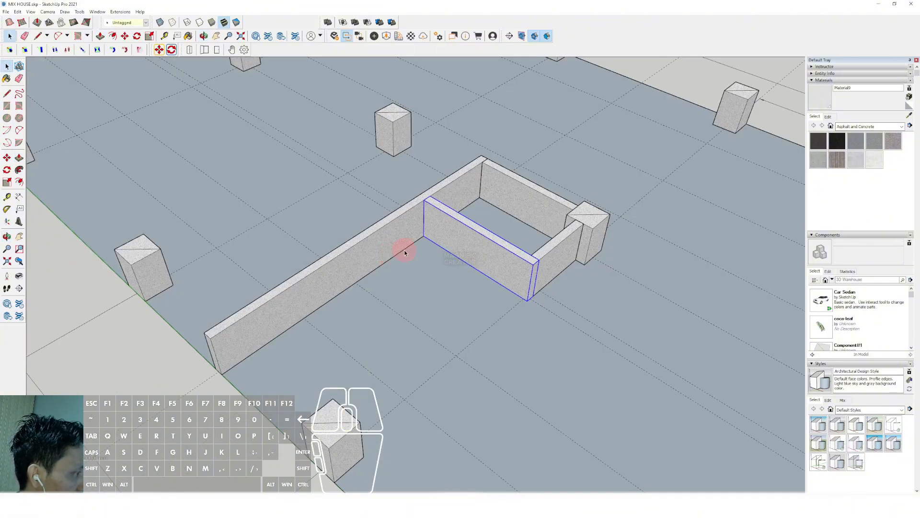
scroll(405, 252, up, 2)
key(m)
click(425, 236)
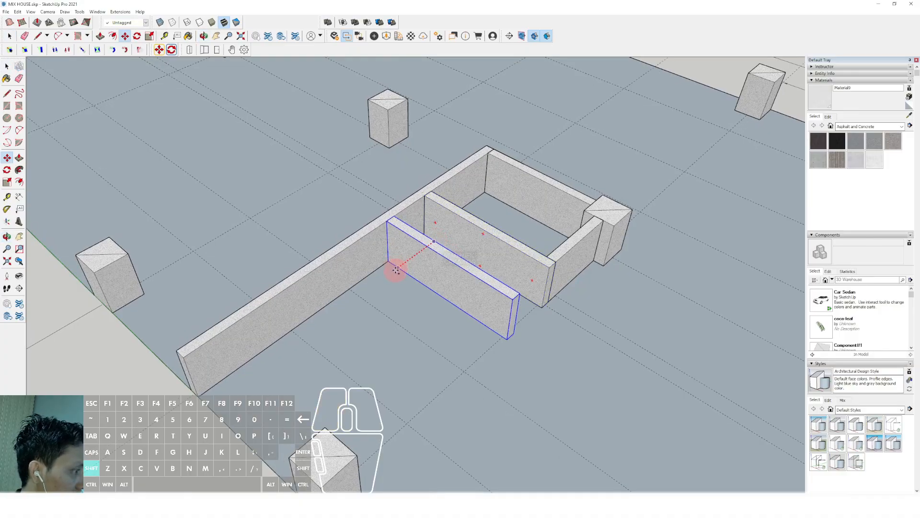
shift+scroll(401, 259, down, 2)
shift+click(252, 325)
middle_drag(516, 281, 504, 297)
Step: Push/Pull the end of the plot-edge wall back to the face of the edge column
scroll(504, 297, up, 2)
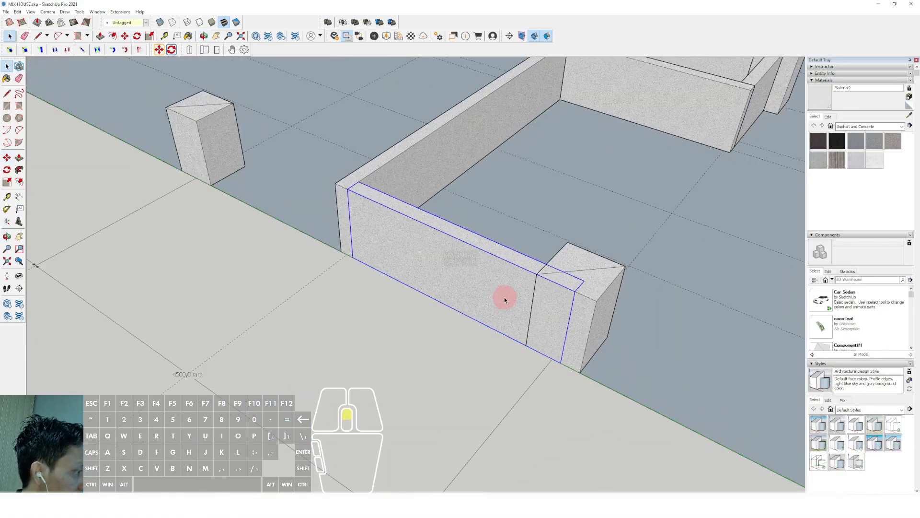
double_click(501, 297)
key(p)
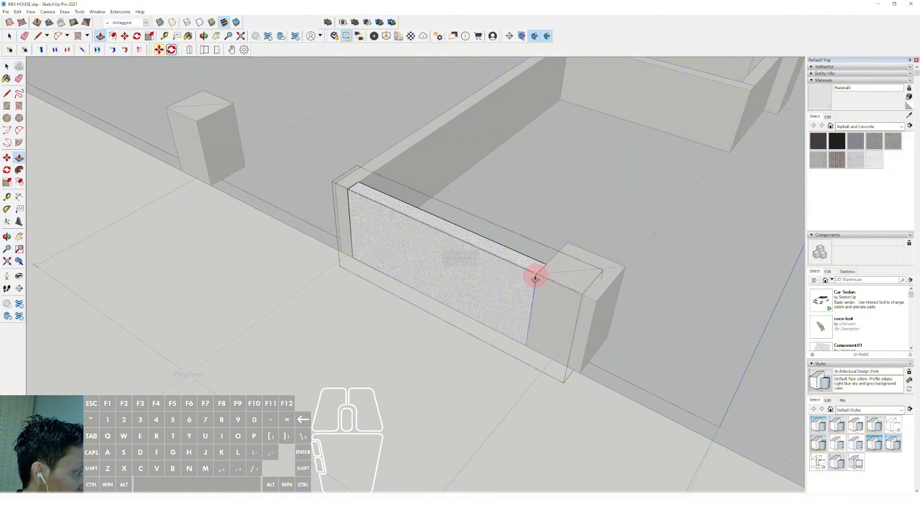
key(space)
scroll(469, 333, down, 2)
click(469, 333)
scroll(495, 286, down, 3)
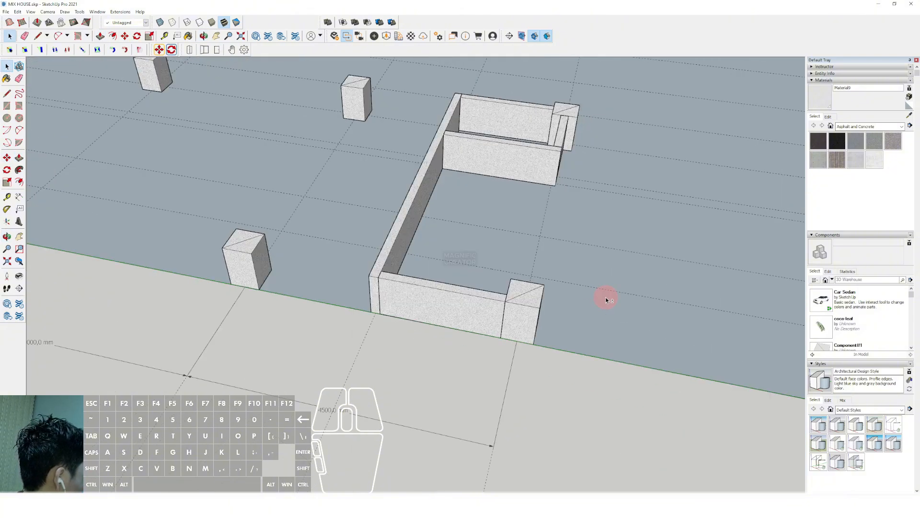
Step: Copy the short wall at the inner column to the edge column, along the same guide
middle_drag(606, 300, 550, 340)
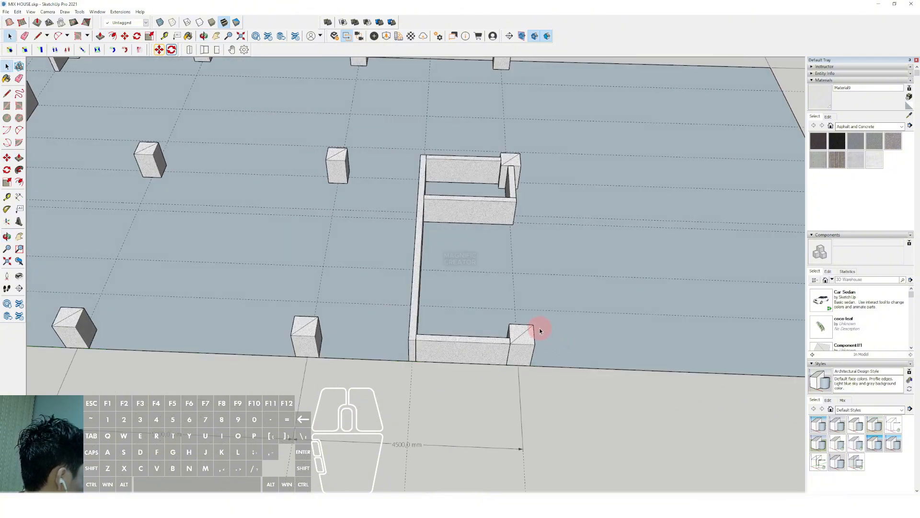
middle_drag(466, 298, 401, 296)
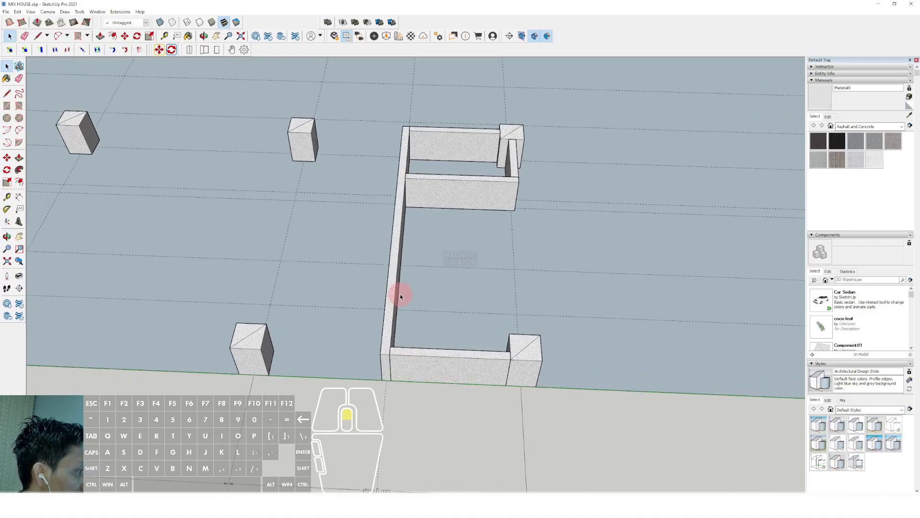
middle_drag(421, 254, 391, 177)
click(555, 227)
scroll(522, 244, up, 2)
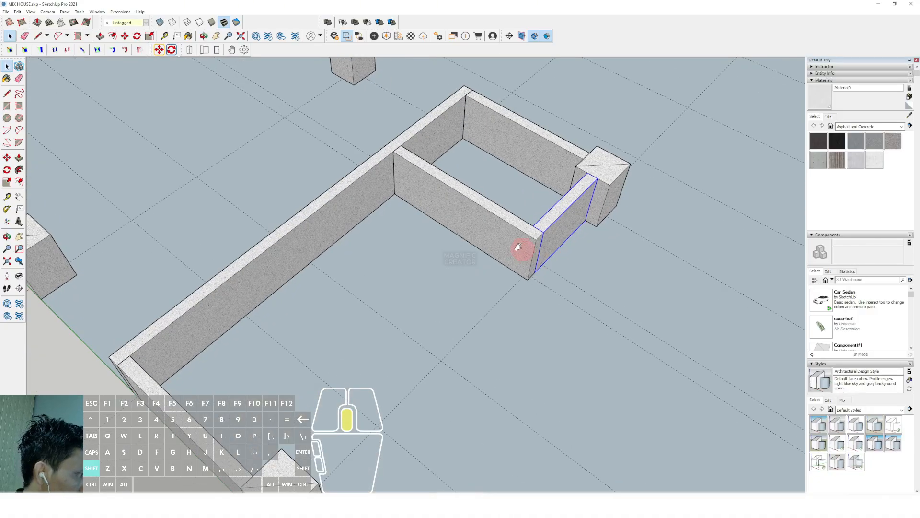
click(502, 250)
shift+scroll(499, 241, down, 3)
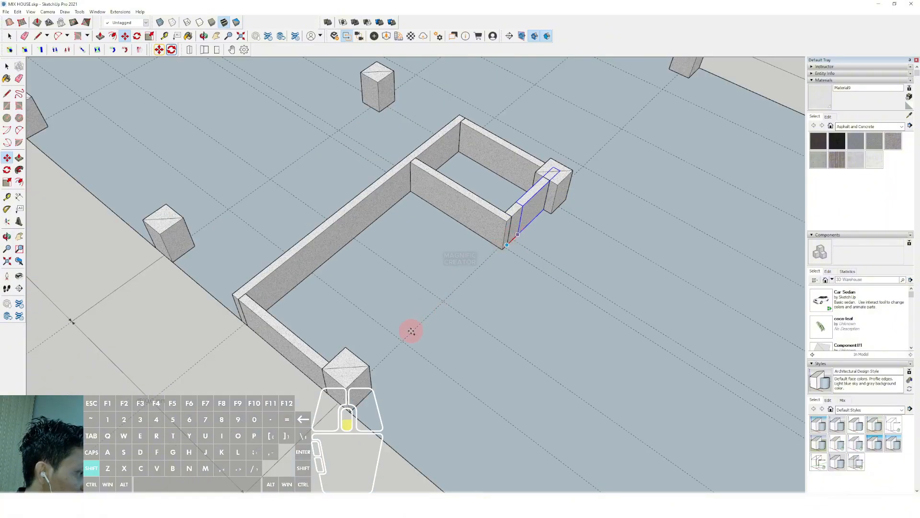
shift+click(387, 345)
scroll(386, 349, down, 1)
middle_drag(386, 349, 491, 375)
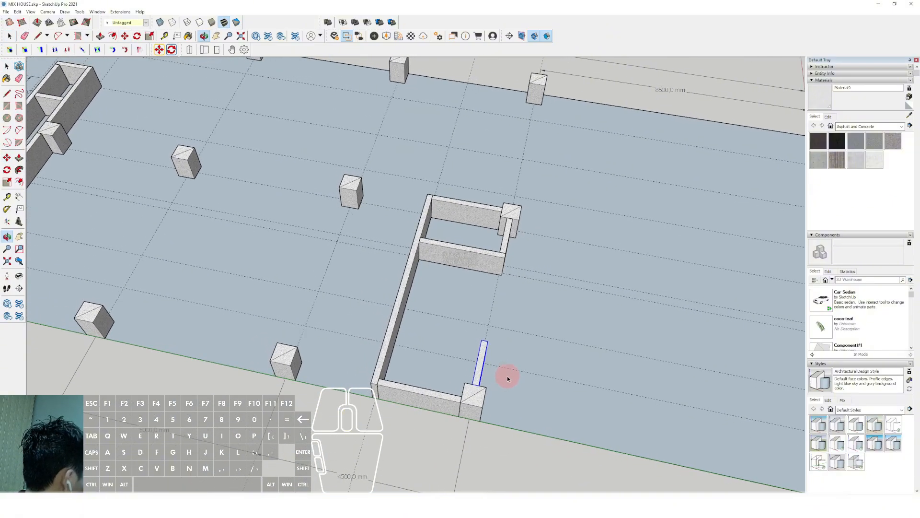
scroll(507, 376, down, 3)
key(d)
click(486, 354)
scroll(486, 354, up, 2)
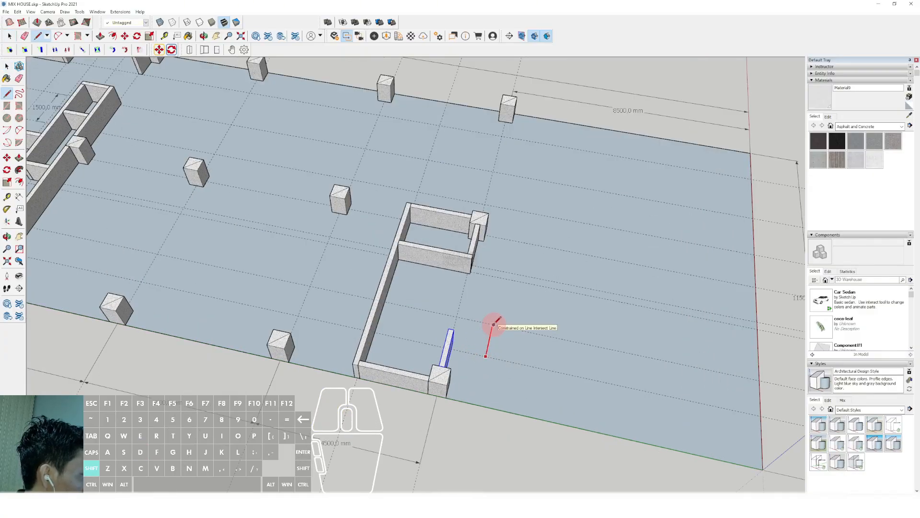
scroll(491, 327, up, 5)
key(space)
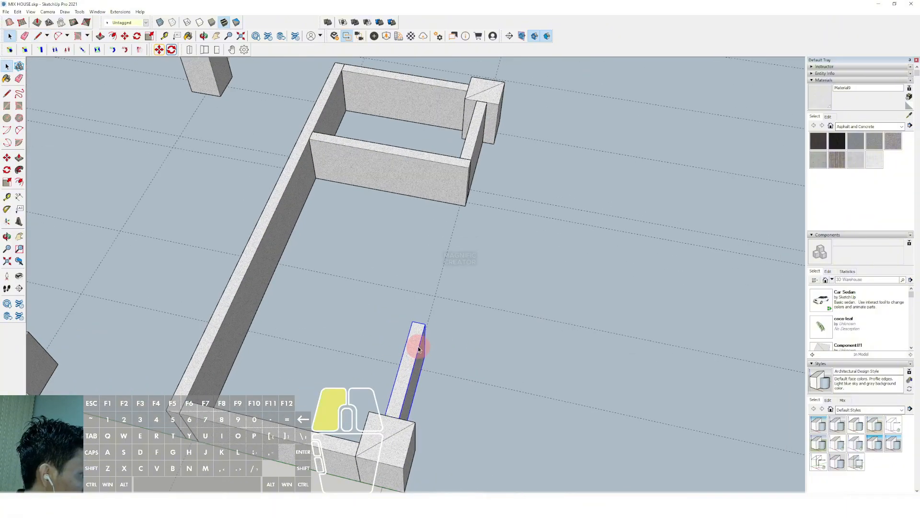
Step: Push/Pull the free end of the edge column's short wall to extend it to the next cross guide
click(412, 320)
key(v)
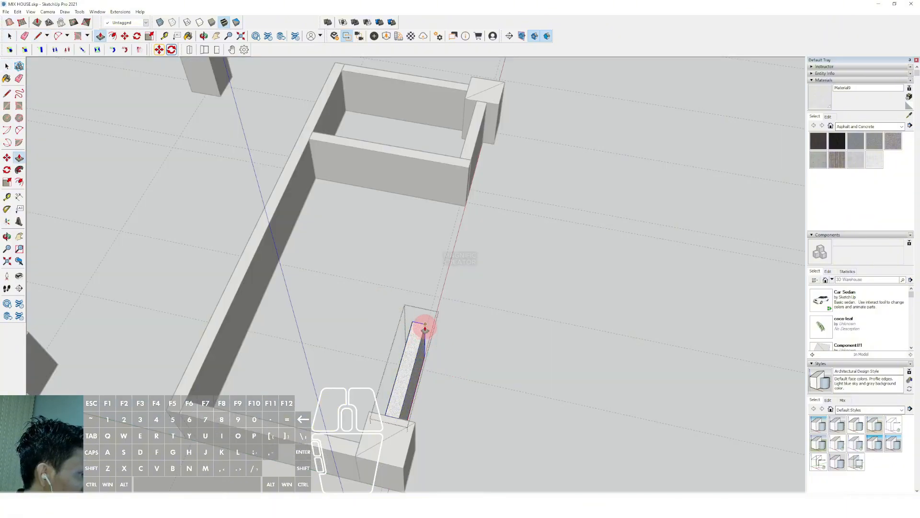
drag(425, 328, 477, 306)
scroll(464, 302, down, 2)
key(space)
click(505, 252)
scroll(467, 294, down, 1)
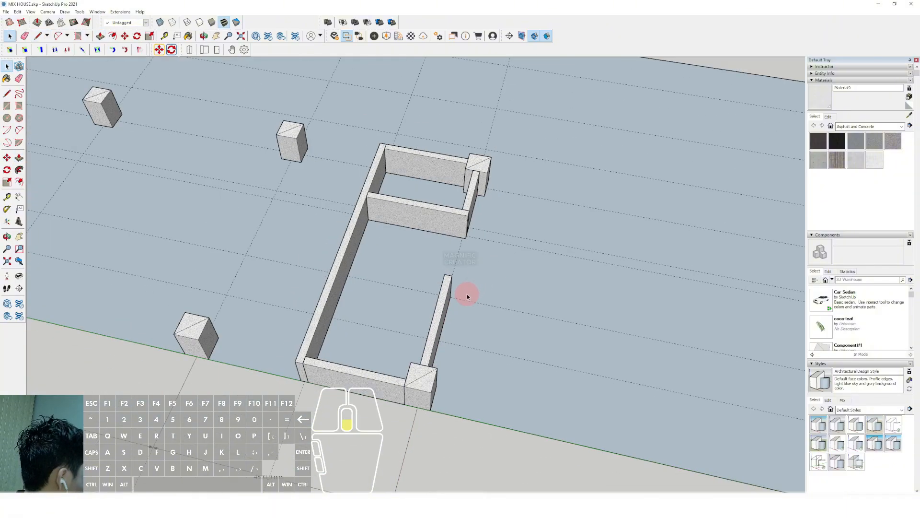
Step: Copy the short plot-edge wall inward along the enclosure's long wall to form a second cross partition
middle_drag(467, 294, 514, 326)
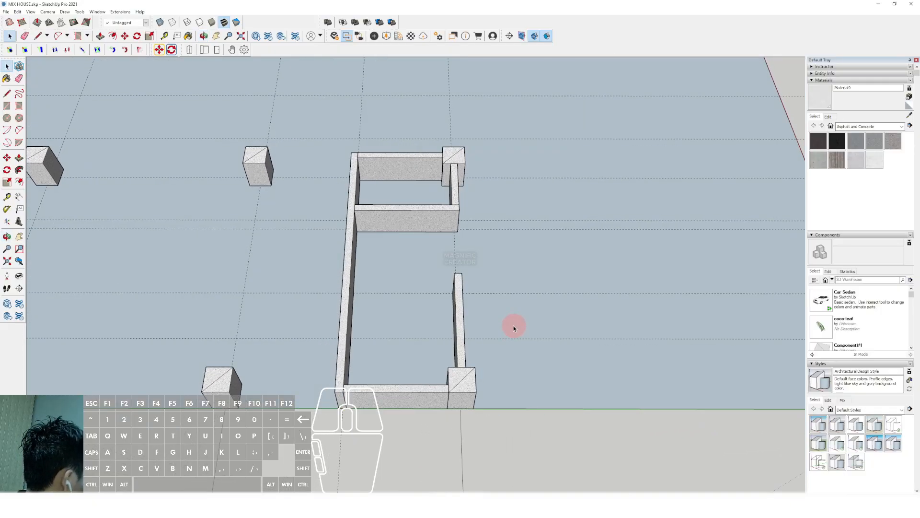
scroll(420, 397, up, 2)
click(418, 399)
scroll(439, 404, up, 1)
middle_drag(439, 404, 455, 390)
scroll(483, 395, up, 2)
key(m)
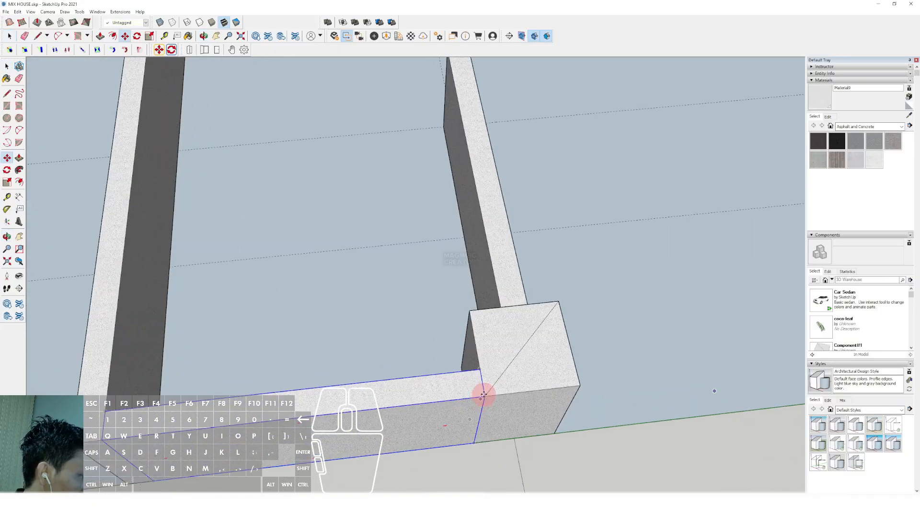
click(483, 383)
scroll(488, 326, down, 5)
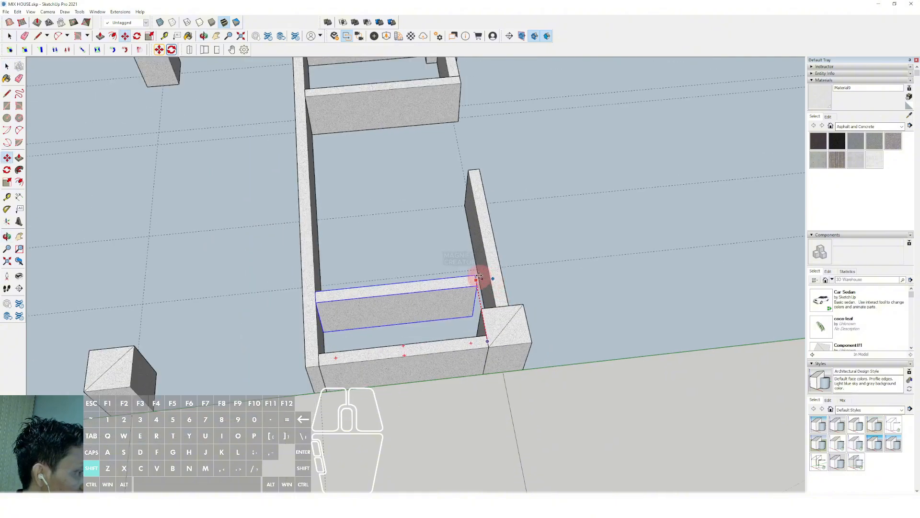
key(shift)
key(space)
Step: Push/Pull the end of the new partition to the face of the edge column's short wall
double_click(444, 259)
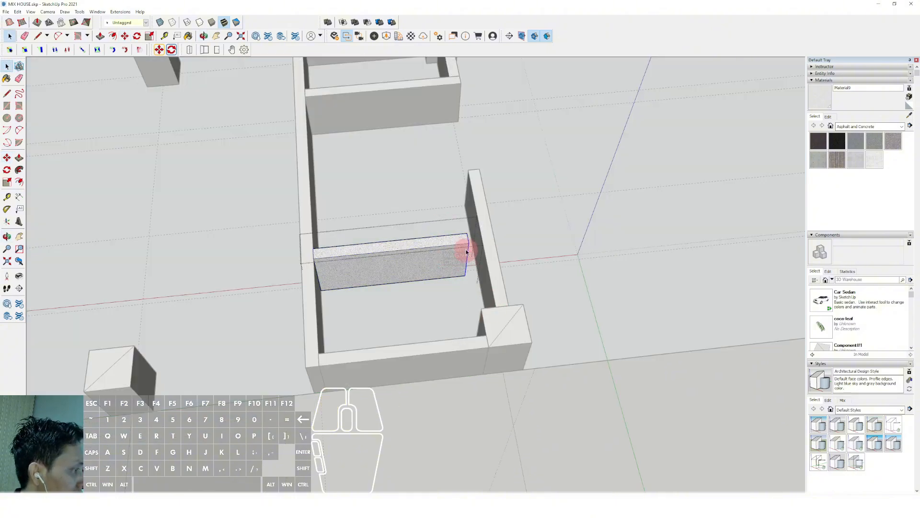
click(485, 269)
key(space)
middle_drag(485, 266, 607, 193)
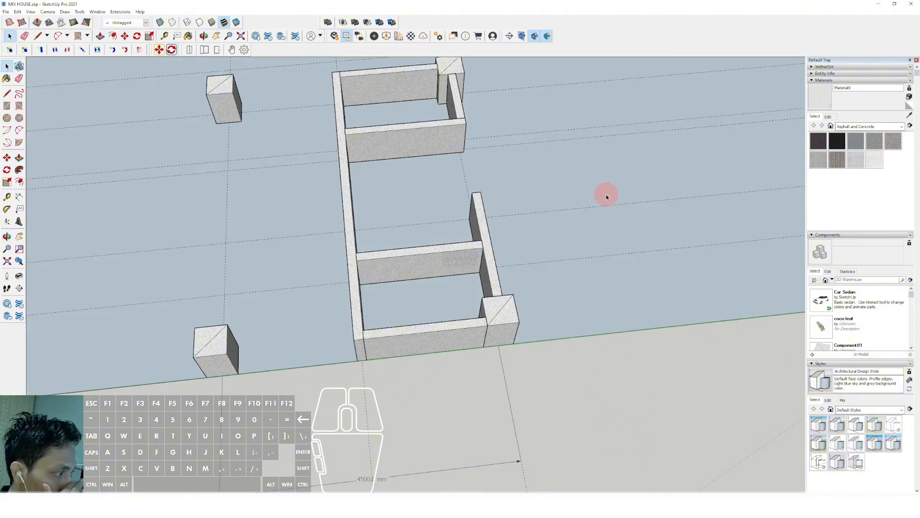
Step: Examine the enclosure's walls and partitions in relation to the surrounding columns and guides
middle_drag(562, 234, 442, 317)
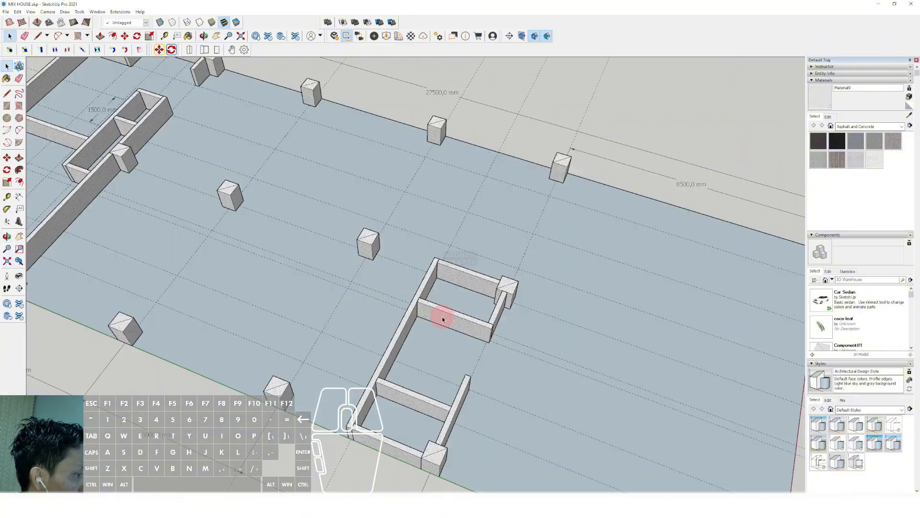
scroll(474, 331, up, 2)
scroll(479, 329, down, 5)
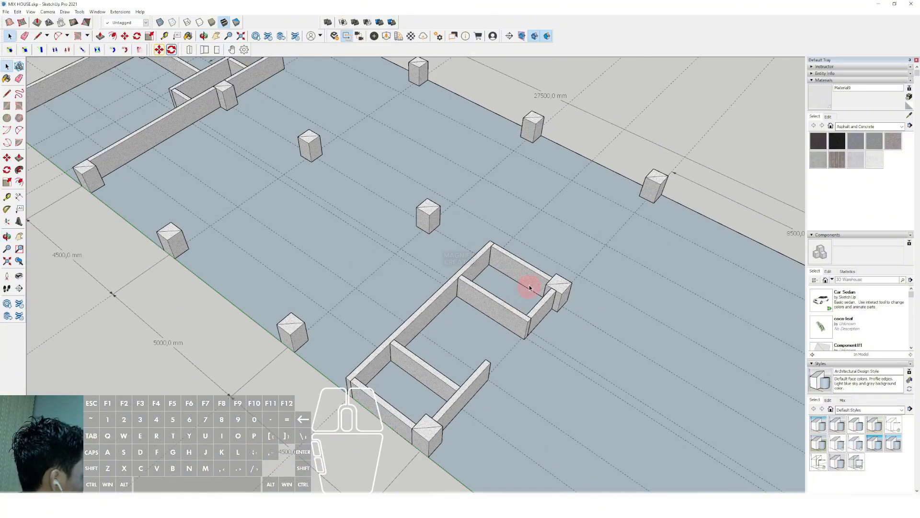
middle_drag(526, 261, 496, 301)
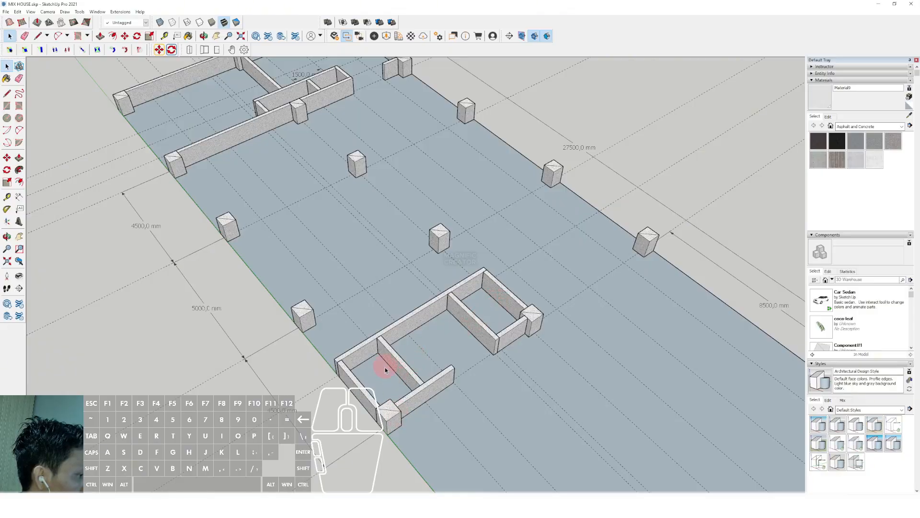
scroll(393, 368, up, 5)
scroll(402, 370, down, 2)
shift+middle_drag(401, 369, 368, 378)
scroll(511, 295, up, 1)
scroll(497, 306, down, 2)
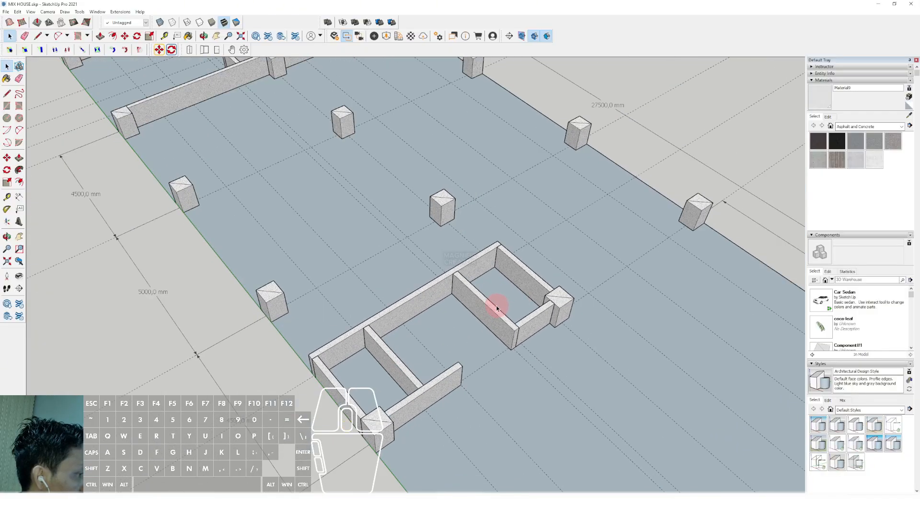
scroll(443, 314, up, 4)
scroll(466, 301, down, 1)
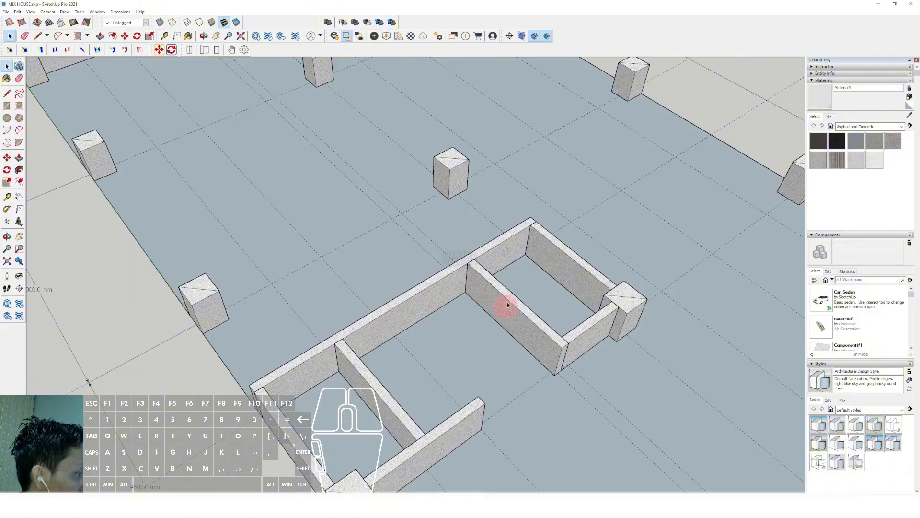
scroll(477, 314, down, 3)
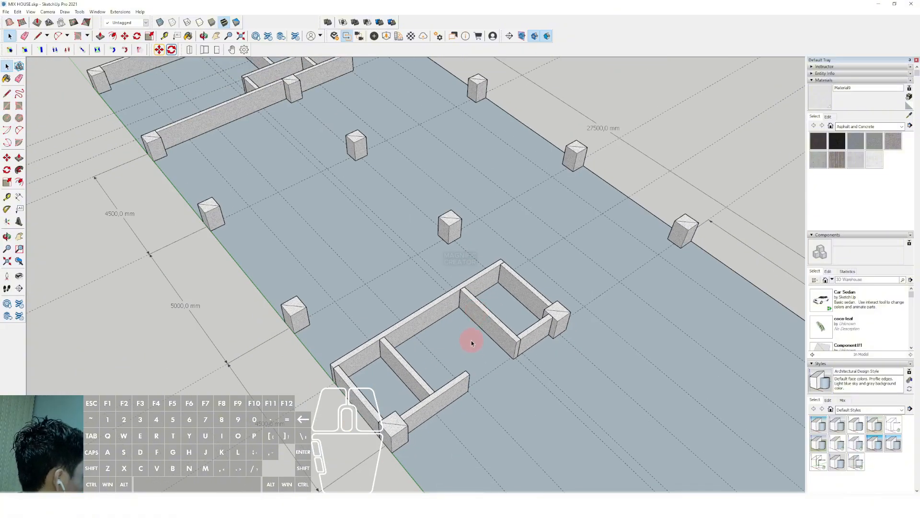
Step: Draw a rotated rectangle on the floor along the enclosure's long wall, spanning between the two partitions
scroll(462, 279, up, 2)
middle_drag(289, 350, 342, 355)
mouse_move(343, 355)
shift+middle_down()
mouse_move(353, 322)
mouse_move(388, 307)
shift+middle_up()
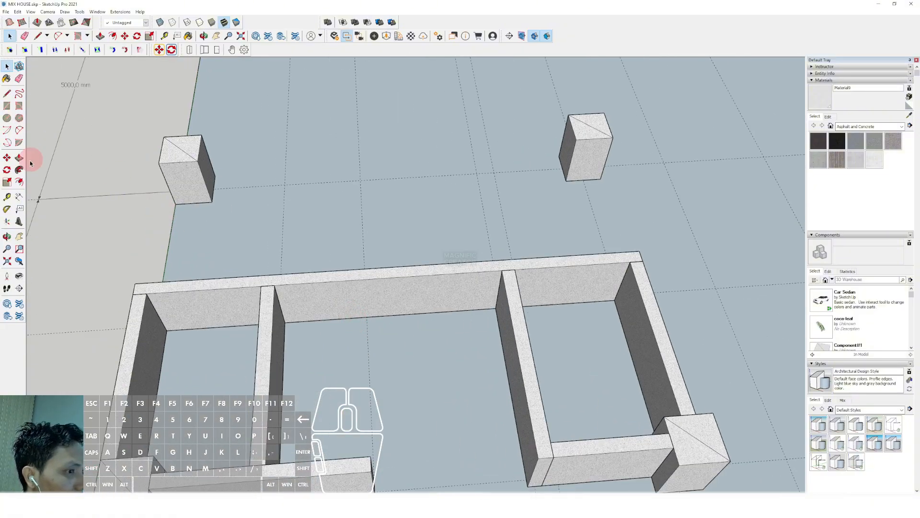
middle_drag(293, 311, 290, 332)
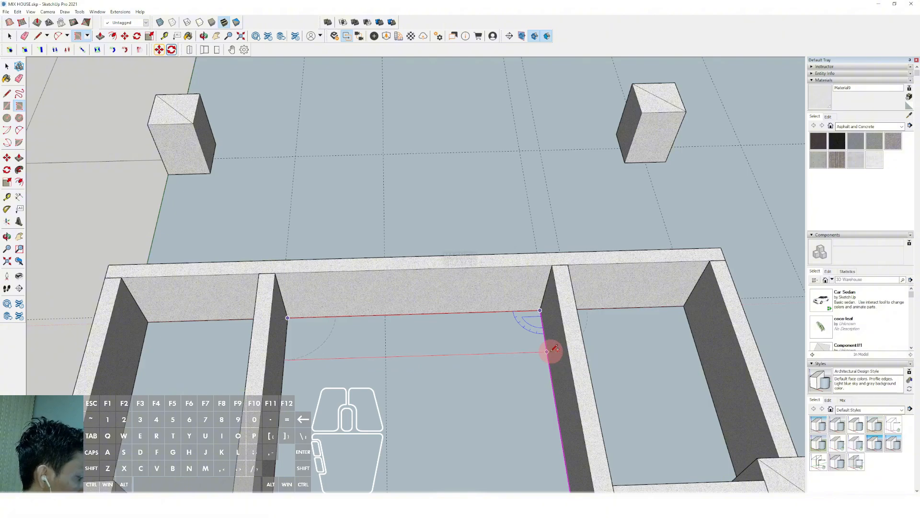
click(550, 351)
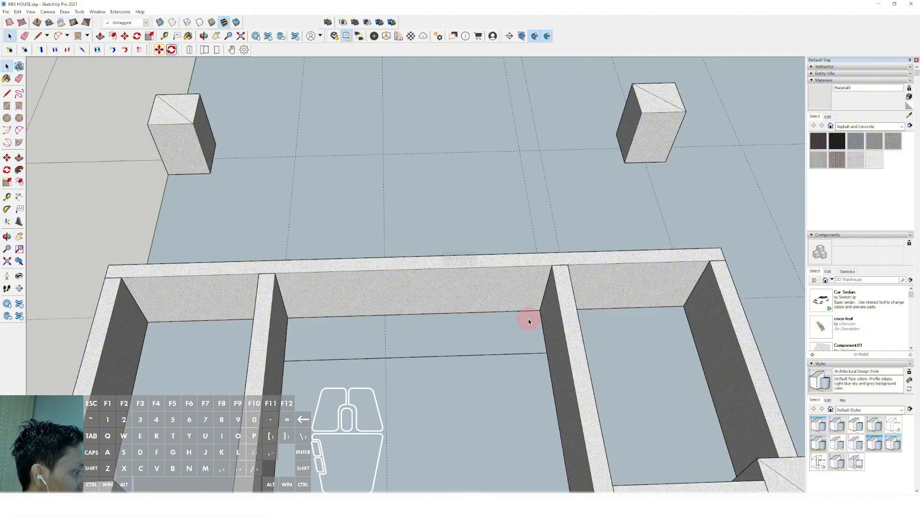
Step: Push/Pull the floor rectangle up into a thin slab and make the slab a group
mouse_move(528, 321)
middle_down()
mouse_move(526, 341)
mouse_move(532, 323)
middle_up()
key(v)
click(533, 321)
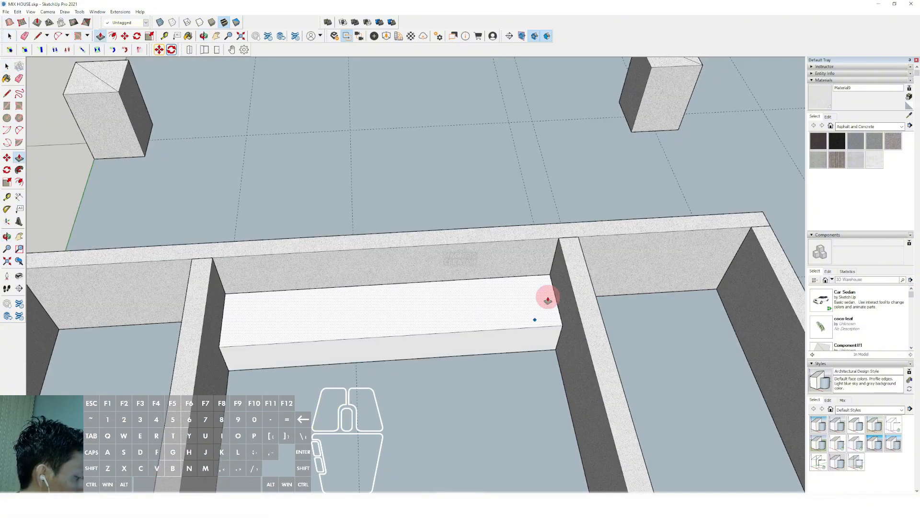
key(space)
click(537, 304)
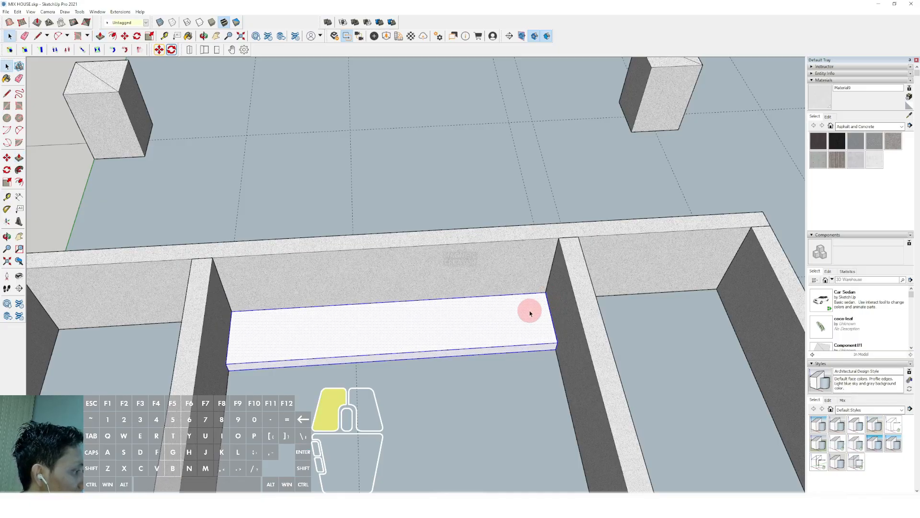
right_click(530, 311)
click(554, 374)
Step: Move the slab straight up between the partitions to just below the wall tops
middle_drag(502, 321, 559, 282)
key(m)
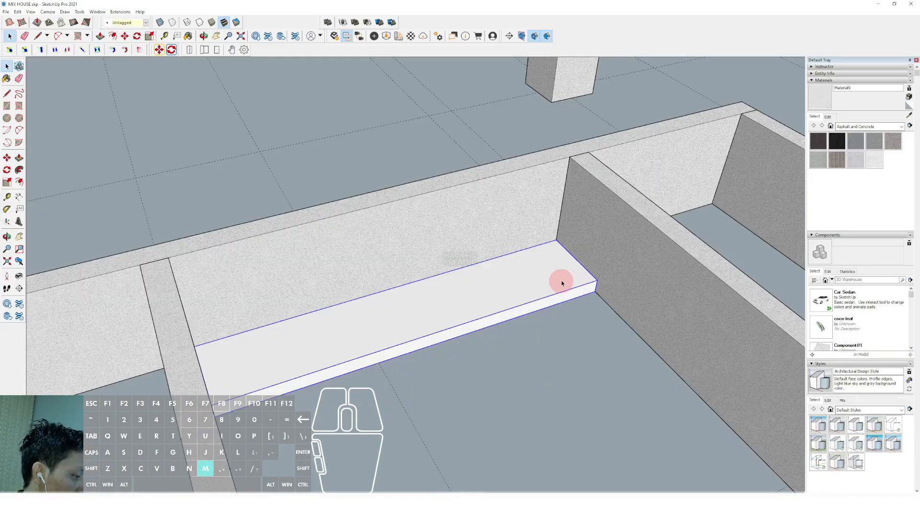
click(564, 321)
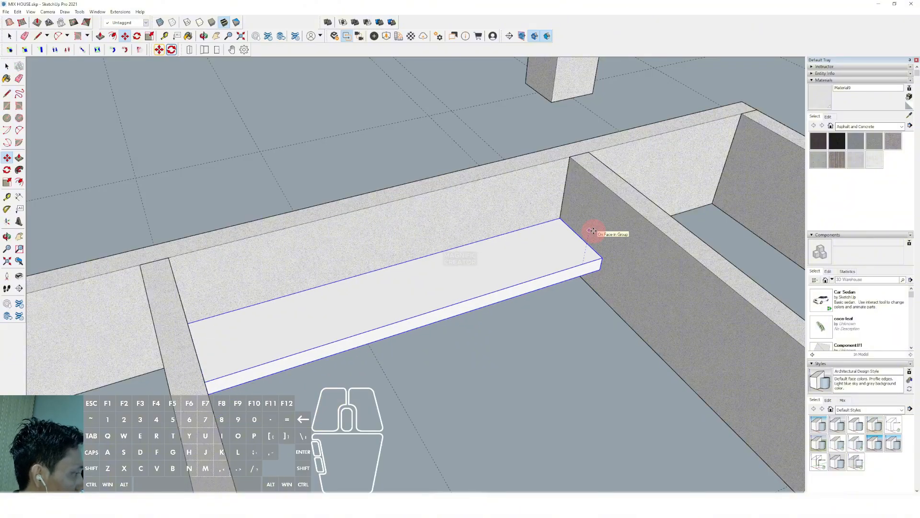
key(Escape)
key(space)
scroll(555, 281, down, 6)
shift+middle_drag(523, 255, 529, 288)
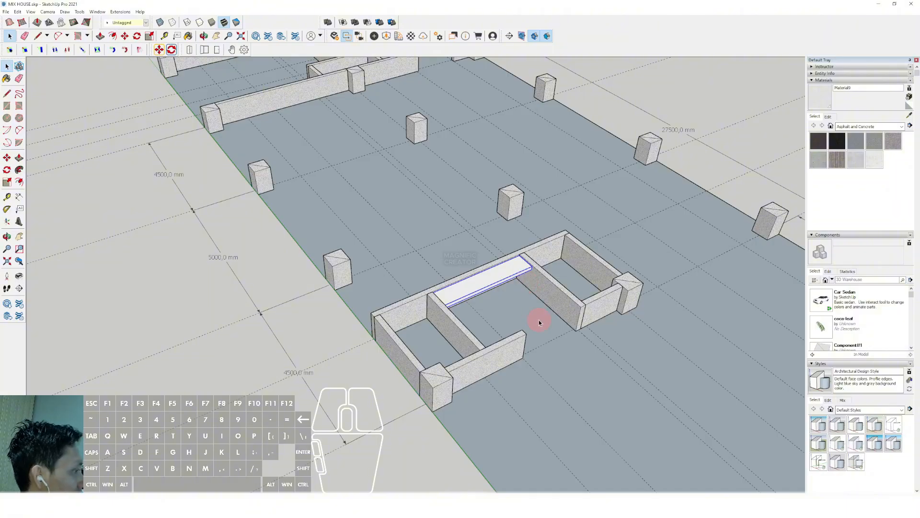
Step: Copy the corner bay's wall along the 27500 mm plot edge to the next bay, starting at the column face
scroll(536, 273, down, 5)
shift+middle_drag(536, 273, 522, 417)
scroll(469, 247, up, 5)
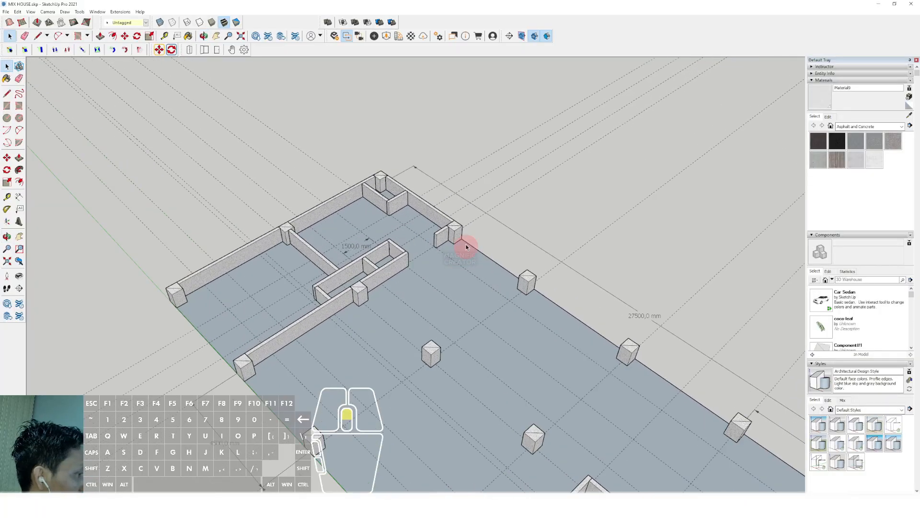
scroll(406, 198, up, 4)
click(396, 182)
shift+middle_drag(396, 183, 386, 230)
scroll(340, 180, up, 4)
key(m)
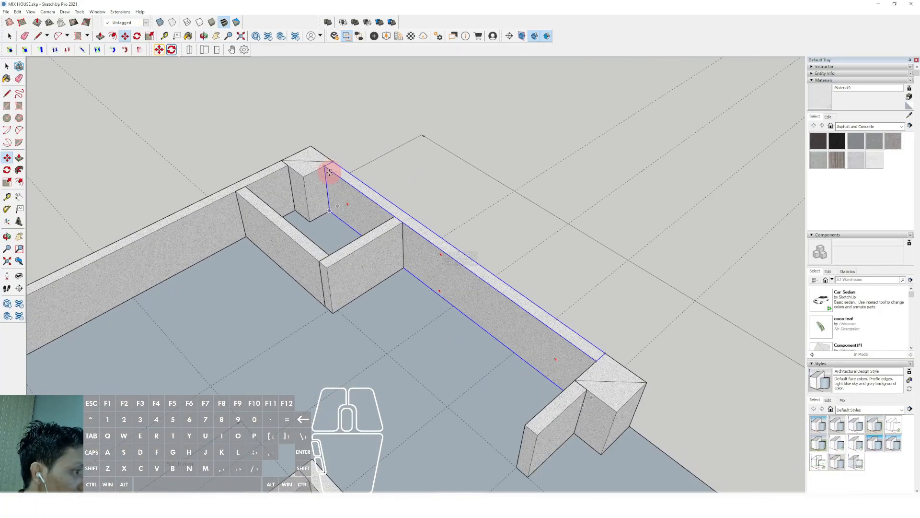
click(324, 164)
scroll(335, 177, down, 6)
scroll(411, 249, up, 6)
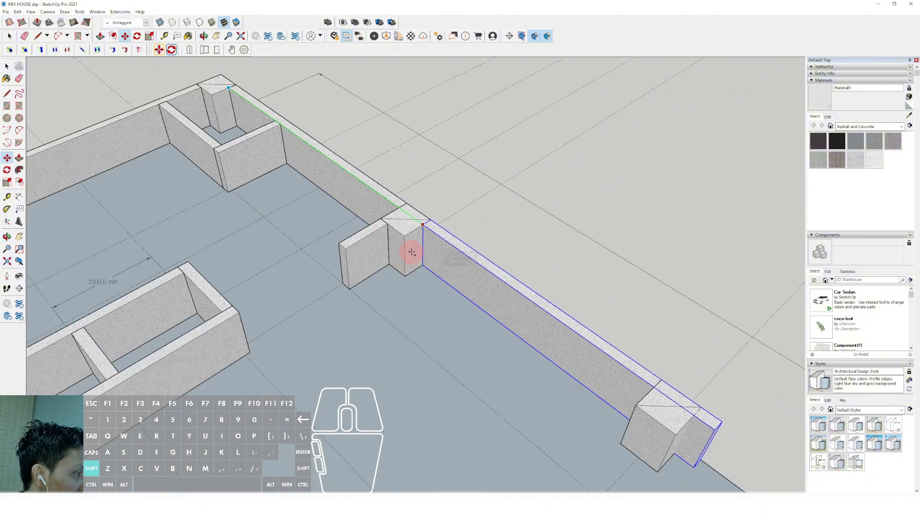
key(space)
Step: Push/Pull the overshooting end of the second bay's wall back to the column face
scroll(431, 254, down, 5)
scroll(448, 267, up, 5)
double_click(449, 268)
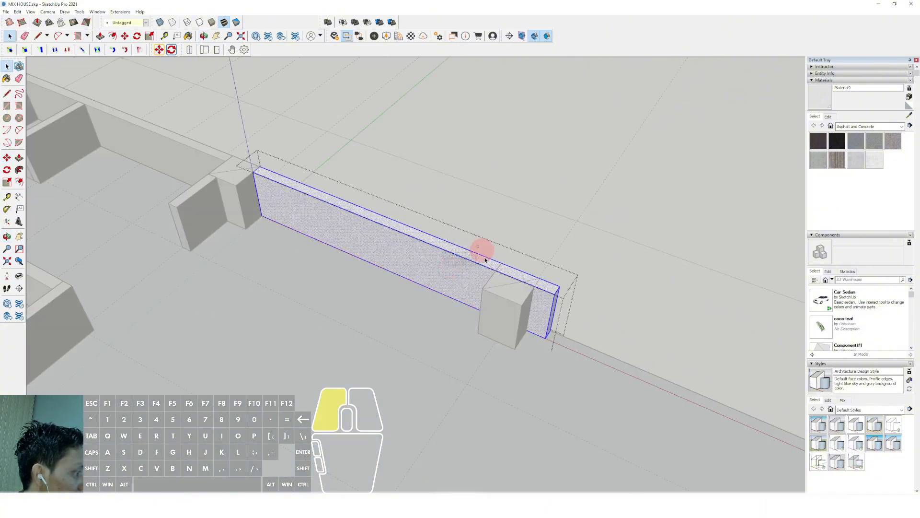
key(p)
drag(554, 300, 493, 287)
click(482, 289)
key(space)
scroll(484, 292, down, 2)
click(452, 220)
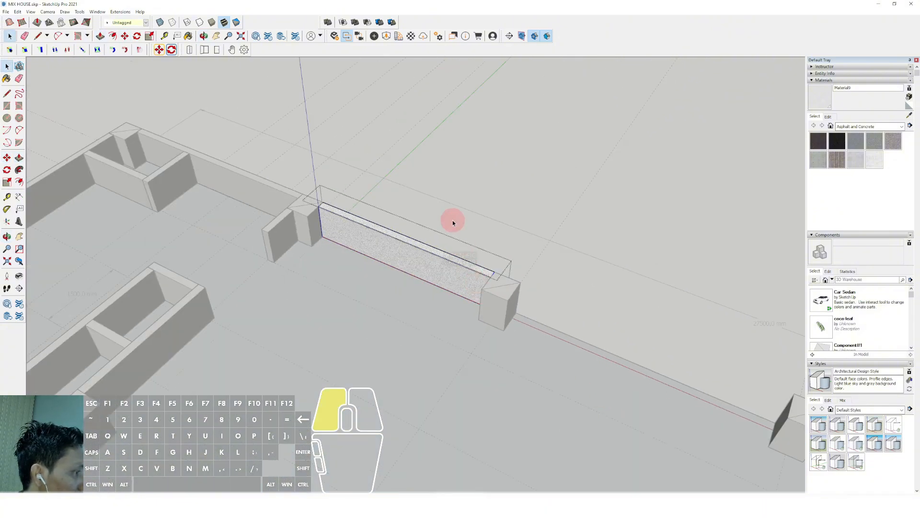
Step: Copy the second bay's wall along the same plot edge to the third bay, against the column
click(387, 231)
scroll(341, 237, up, 4)
key(m)
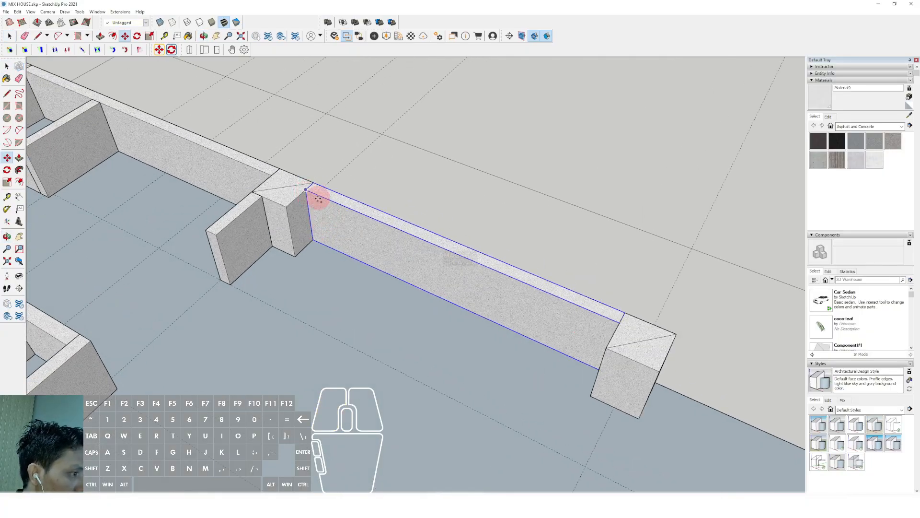
click(314, 239)
scroll(321, 225, down, 3)
shift+middle_drag(384, 248, 323, 204)
click(485, 277)
key(space)
Step: Push/Pull the free end of the third bay's wall out to the face of the next column
scroll(484, 265, down, 3)
shift+middle_drag(568, 282, 430, 235)
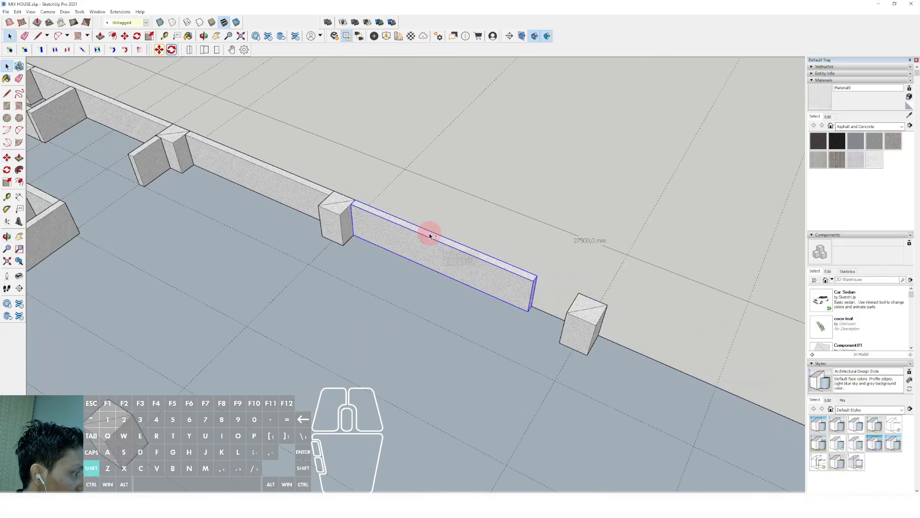
scroll(503, 281, up, 1)
double_click(503, 281)
click(542, 282)
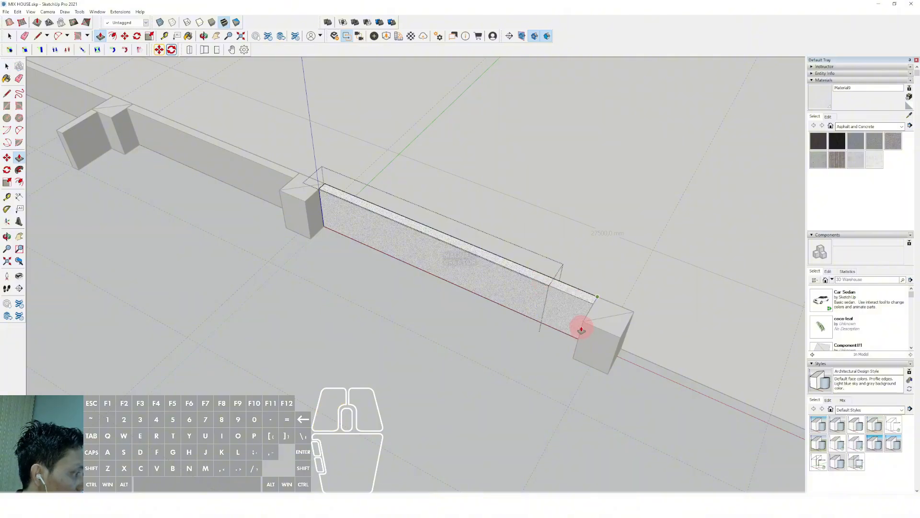
click(579, 327)
key(space)
scroll(552, 312, down, 2)
shift+middle_drag(553, 313, 509, 307)
click(510, 263)
Step: Copy the third bay's wall to the fourth bay along the plot edge, starting at the column face
scroll(456, 291, down, 2)
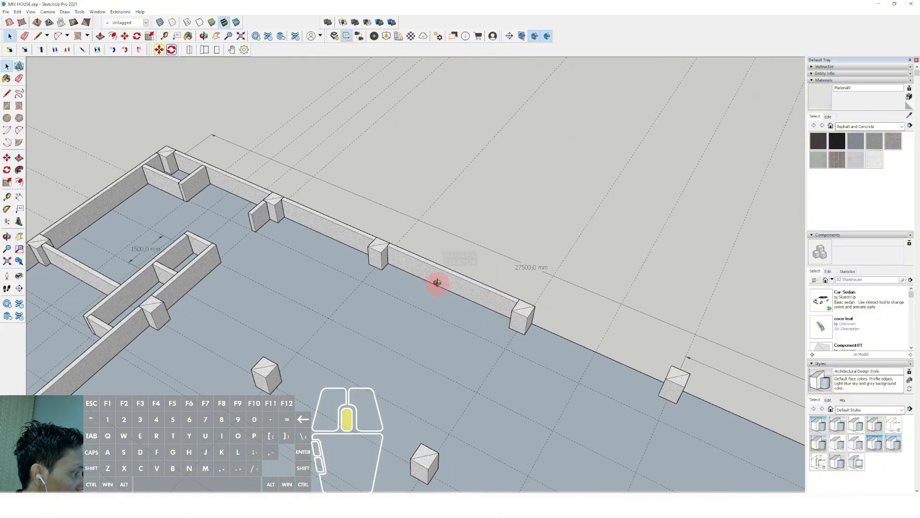
middle_drag(437, 281, 516, 289)
scroll(516, 289, down, 2)
scroll(468, 268, up, 5)
click(375, 255)
scroll(350, 247, up, 1)
key(m)
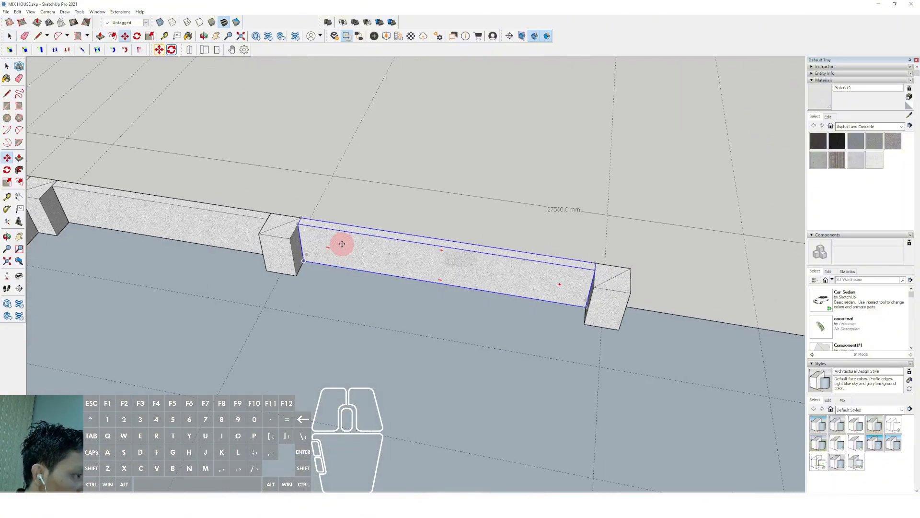
click(291, 239)
scroll(319, 246, down, 1)
shift+middle_drag(343, 253, 202, 219)
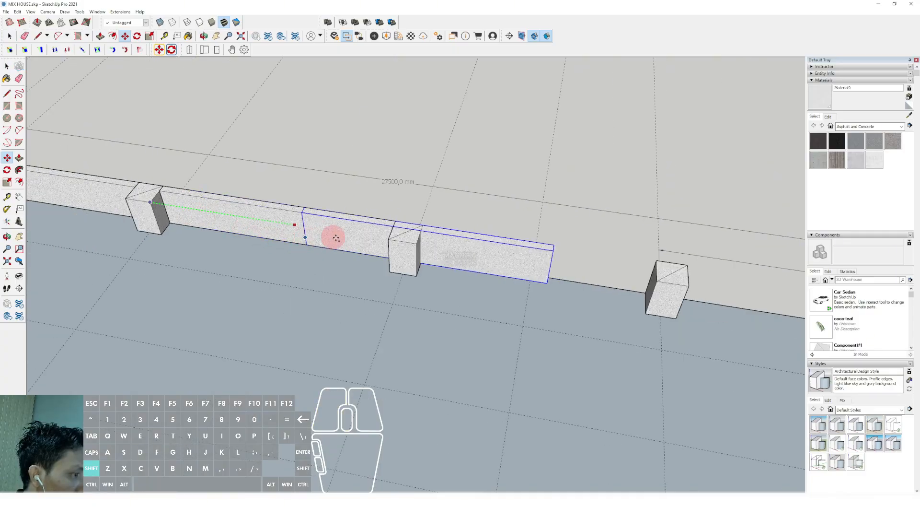
click(416, 243)
key(space)
Step: Push/Pull the end of the fourth bay's wall back to the face of the last edge column
scroll(620, 290, up, 1)
shift+middle_drag(620, 290, 551, 285)
double_click(550, 272)
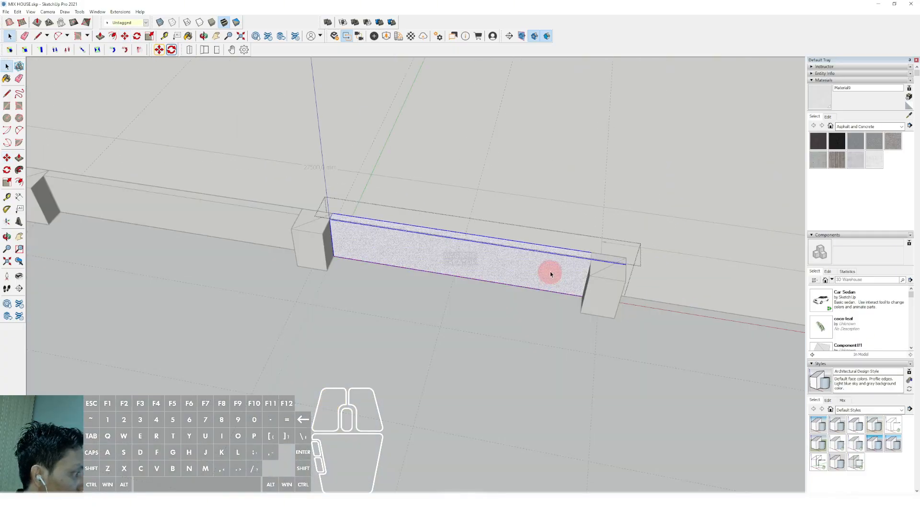
scroll(624, 259, up, 2)
click(575, 287)
key(space)
scroll(570, 278, down, 1)
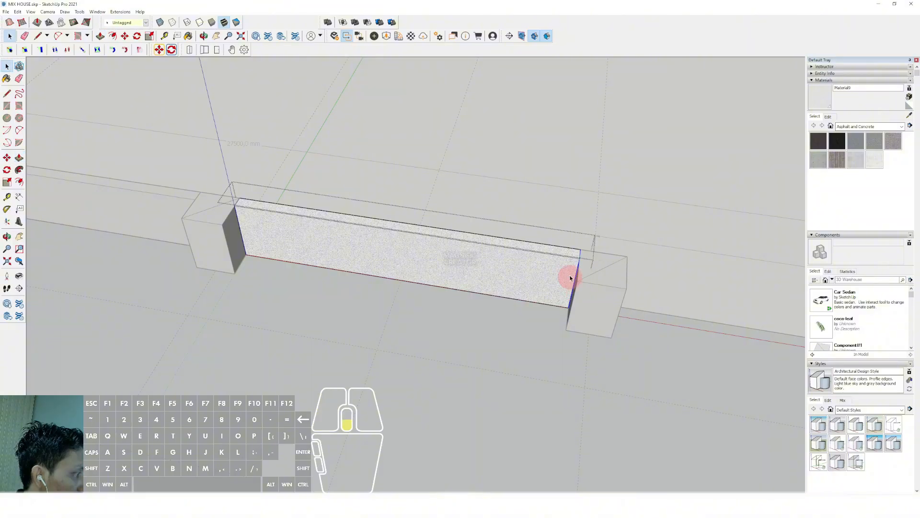
click(542, 223)
Step: Copy the enclosure's short plot-edge wall along the opposite plot edge, between the enclosure's corner and the neighbouring edge column
scroll(520, 291, down, 3)
scroll(510, 304, down, 2)
shift+middle_drag(509, 311, 538, 202)
scroll(502, 328, up, 2)
scroll(503, 329, up, 4)
key(m)
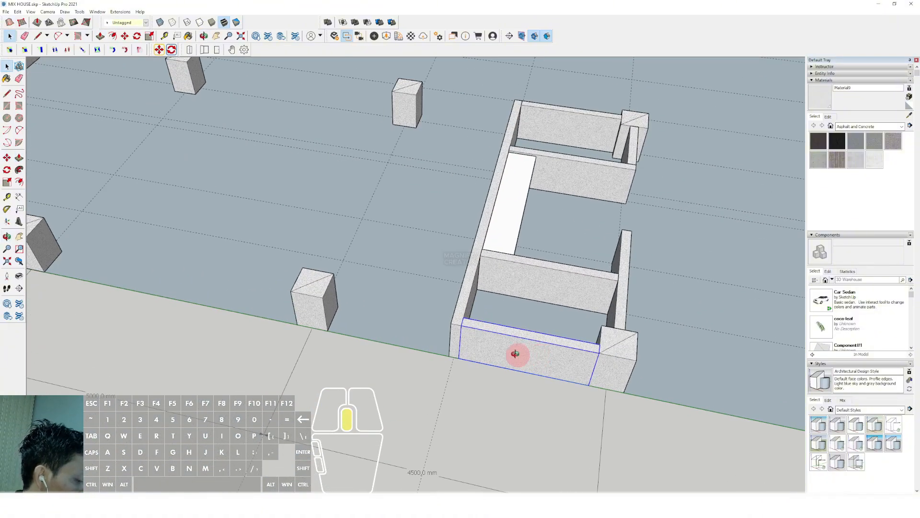
click(593, 366)
click(415, 322)
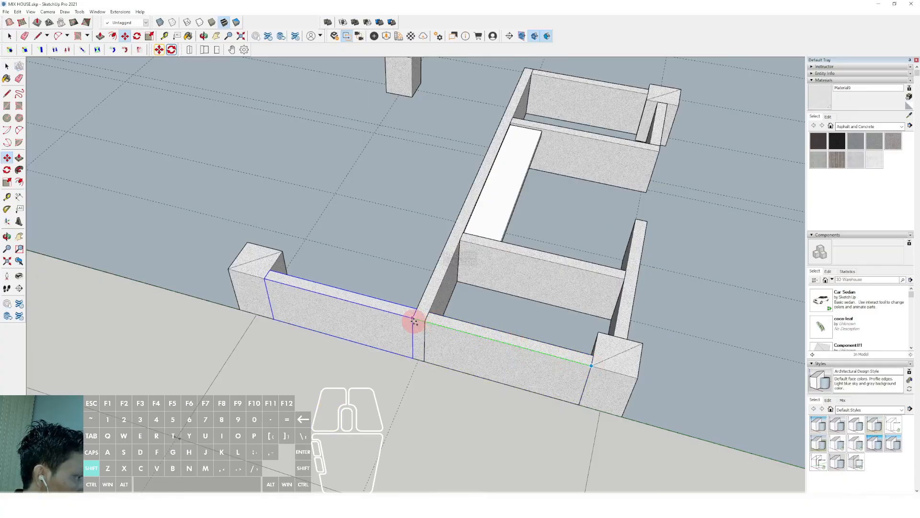
key(space)
scroll(423, 314, down, 2)
middle_drag(423, 314, 453, 341)
scroll(472, 320, down, 4)
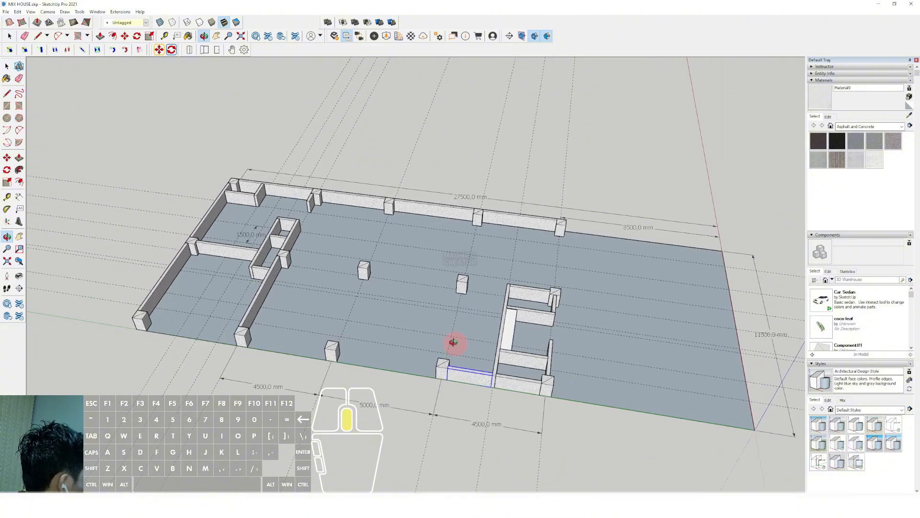
Step: Examine the wall and column layout together with the open 8500 mm stretch of the plot
middle_drag(453, 342, 427, 348)
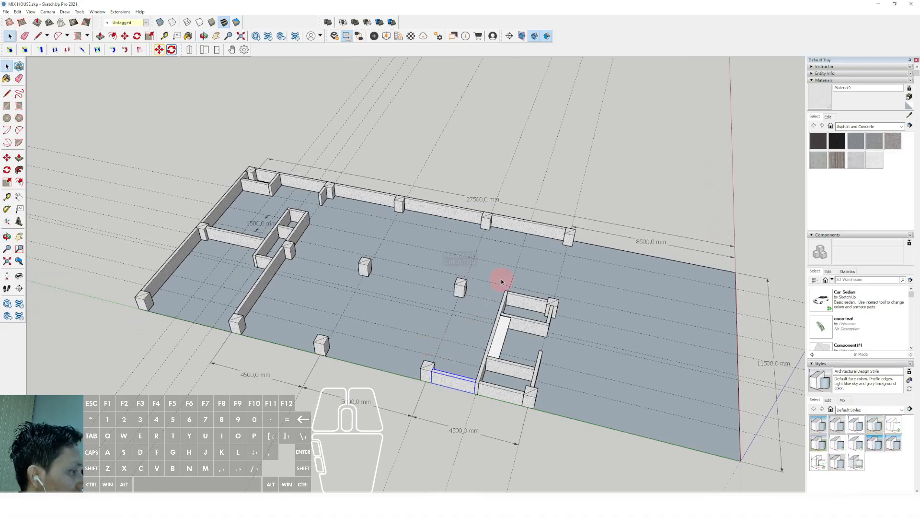
middle_drag(502, 278, 402, 251)
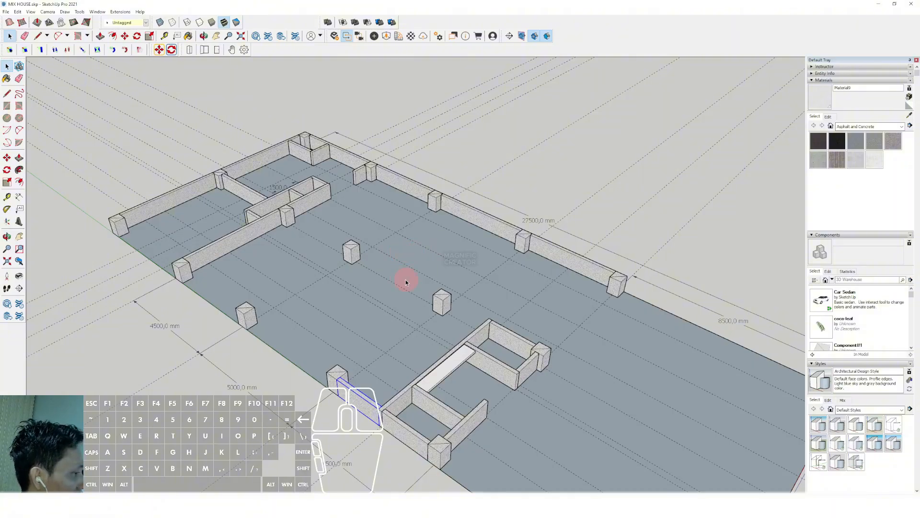
scroll(401, 275, down, 3)
scroll(404, 275, up, 2)
middle_drag(441, 292, 487, 303)
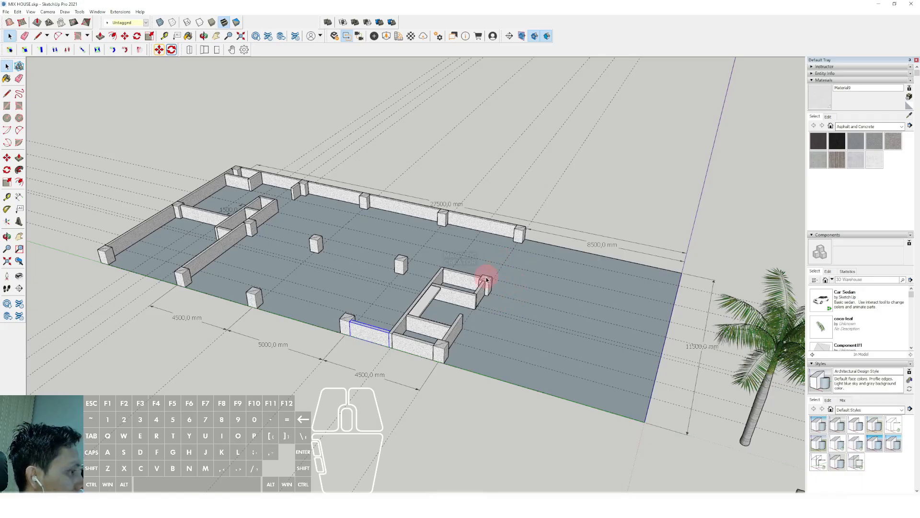
middle_drag(486, 279, 522, 324)
scroll(473, 260, down, 3)
middle_drag(454, 269, 544, 273)
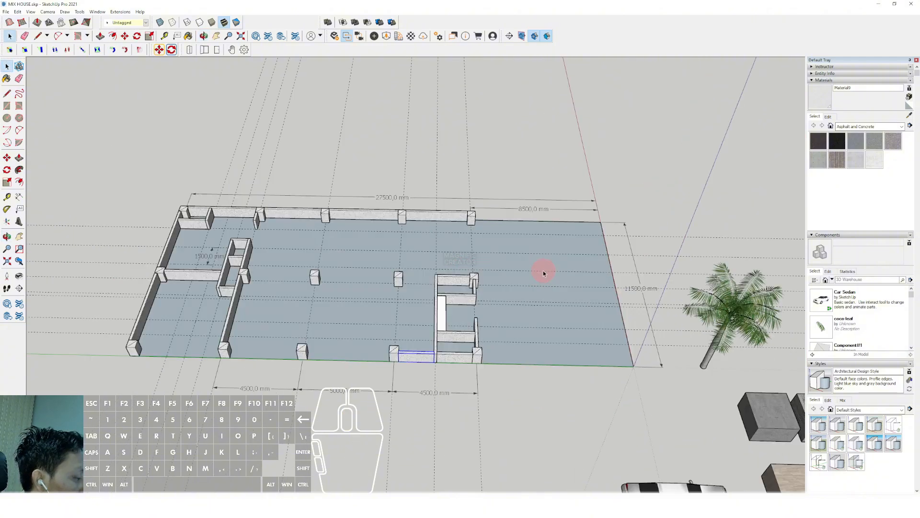
scroll(494, 266, up, 3)
shift+middle_drag(484, 266, 473, 273)
scroll(551, 257, down, 2)
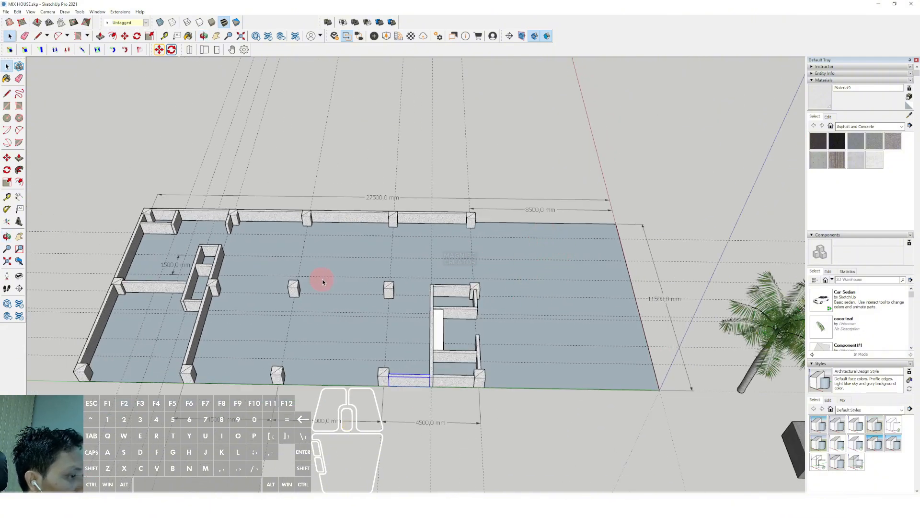
Step: Copy the open end edge of the floor to the last column row, separating the 8500 mm area from the house
scroll(331, 287, down, 1)
scroll(462, 267, down, 1)
scroll(435, 252, up, 3)
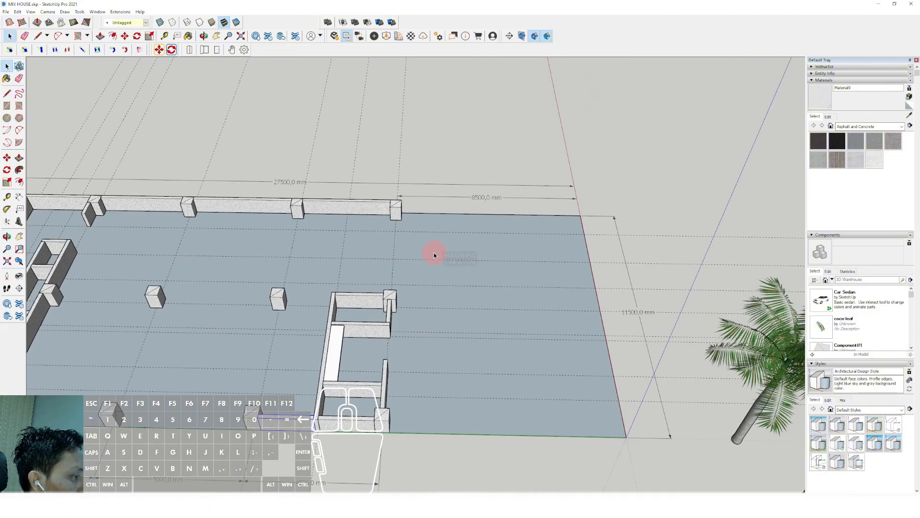
click(432, 251)
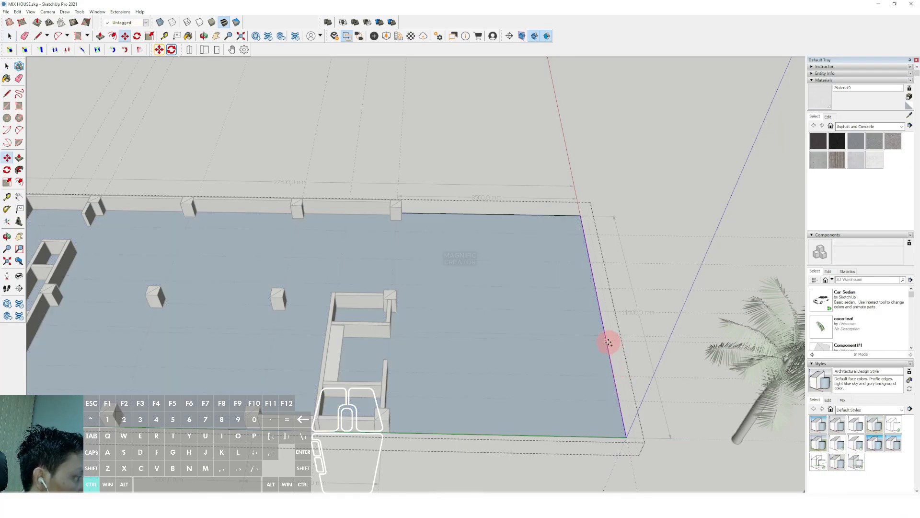
shift+click(392, 259)
key(space)
scroll(415, 274, down, 2)
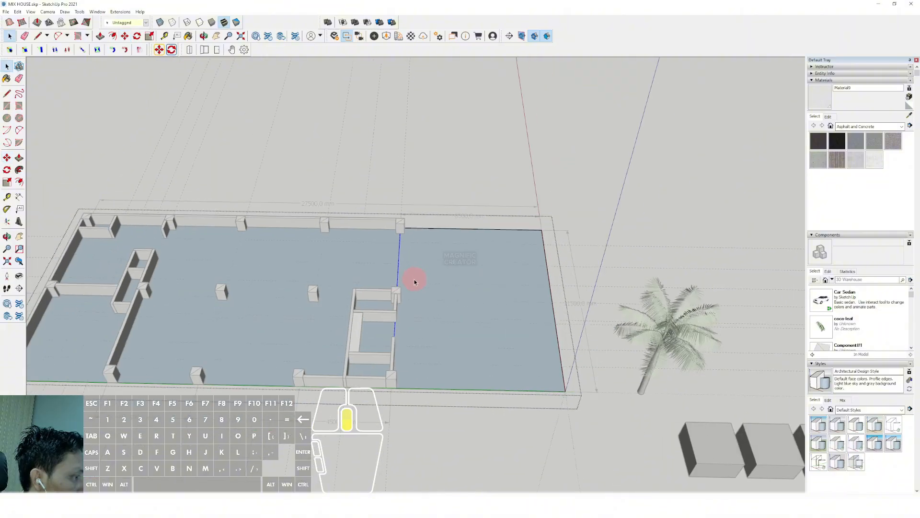
Step: Push/Pull the separated 8500 mm floor area upward into a raised block and leave the floor group
middle_drag(415, 280, 447, 277)
scroll(447, 276, up, 1)
click(442, 264)
key(v)
click(442, 264)
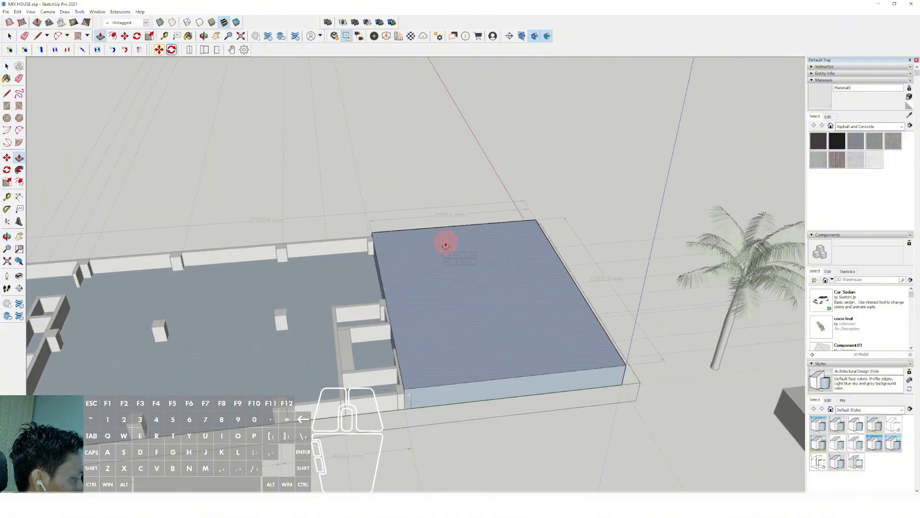
click(446, 245)
scroll(453, 242, down, 4)
click(567, 167)
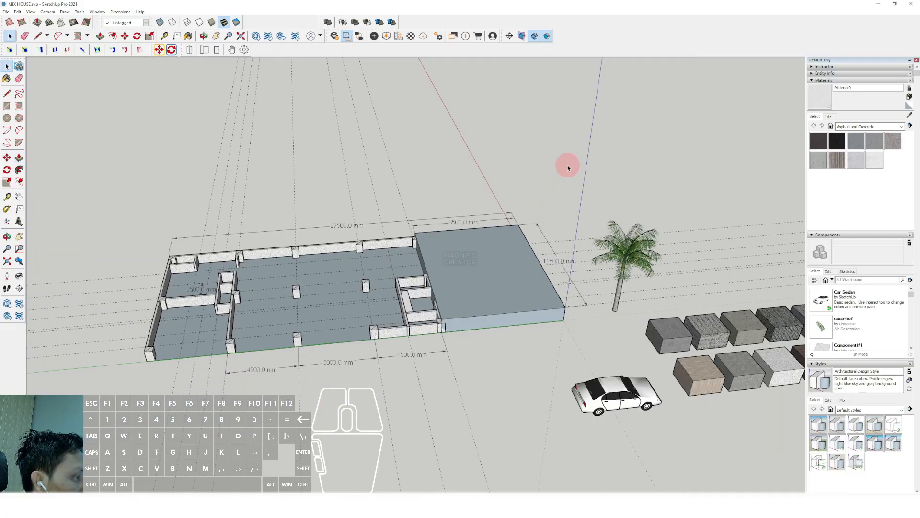
Step: Reopen the floor group for editing and bring the raised block's house-side face at the plot-edge column into view
scroll(466, 248, up, 2)
middle_drag(466, 249, 396, 289)
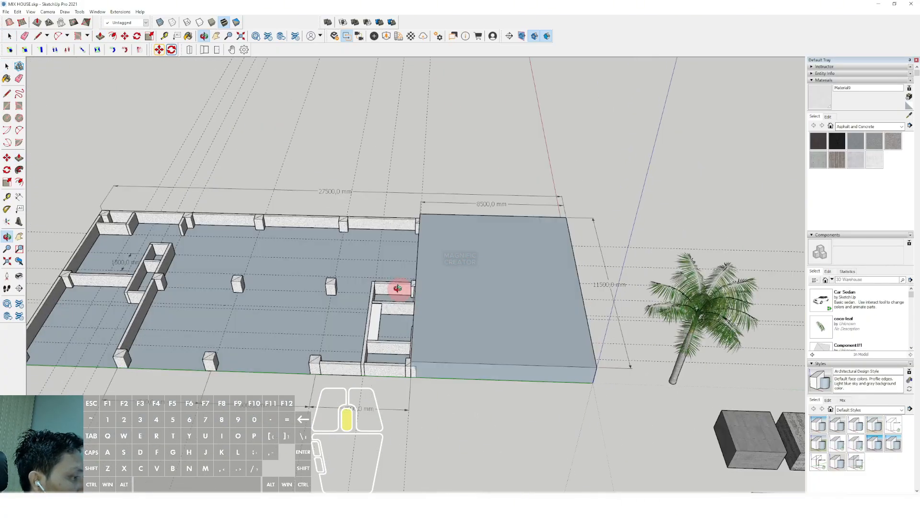
scroll(411, 350, up, 2)
shift+middle_drag(450, 371, 477, 366)
shift+middle_drag(491, 381, 507, 386)
key(space)
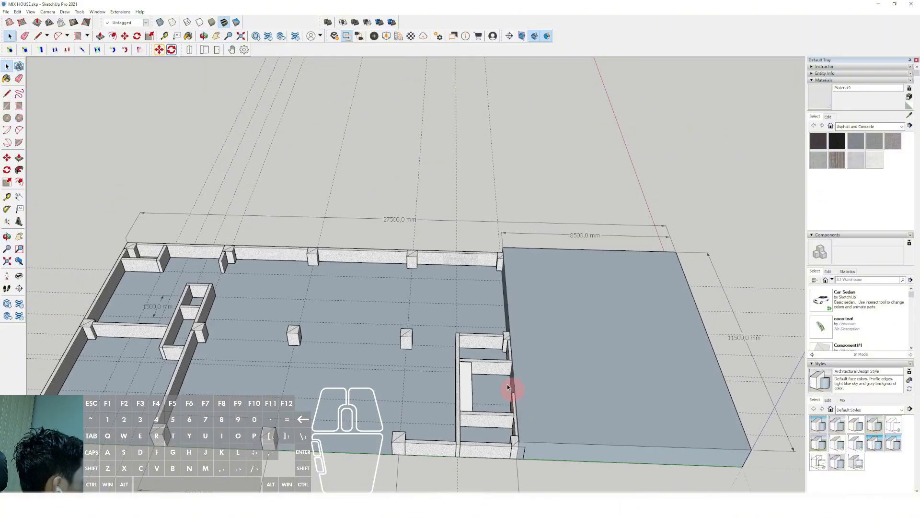
middle_drag(538, 313, 563, 366)
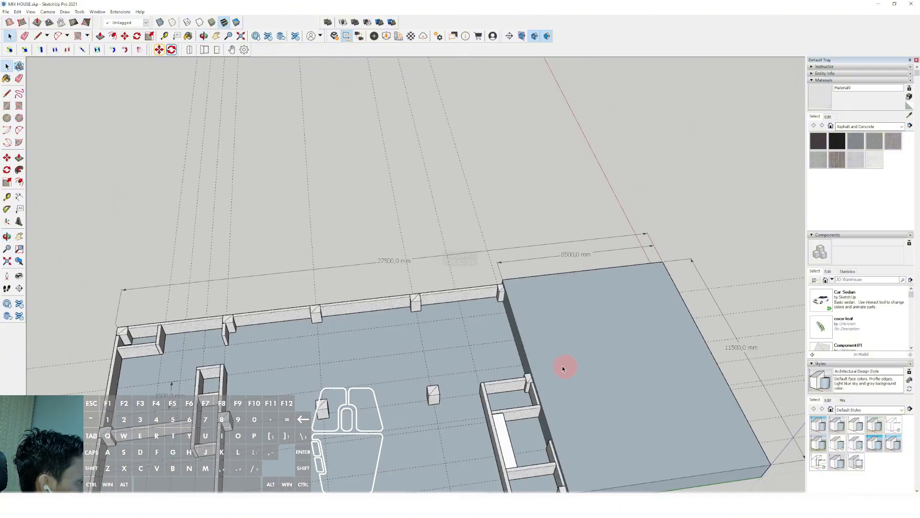
scroll(563, 366, up, 1)
triple_click(532, 340)
middle_drag(531, 340, 360, 273)
scroll(284, 258, up, 3)
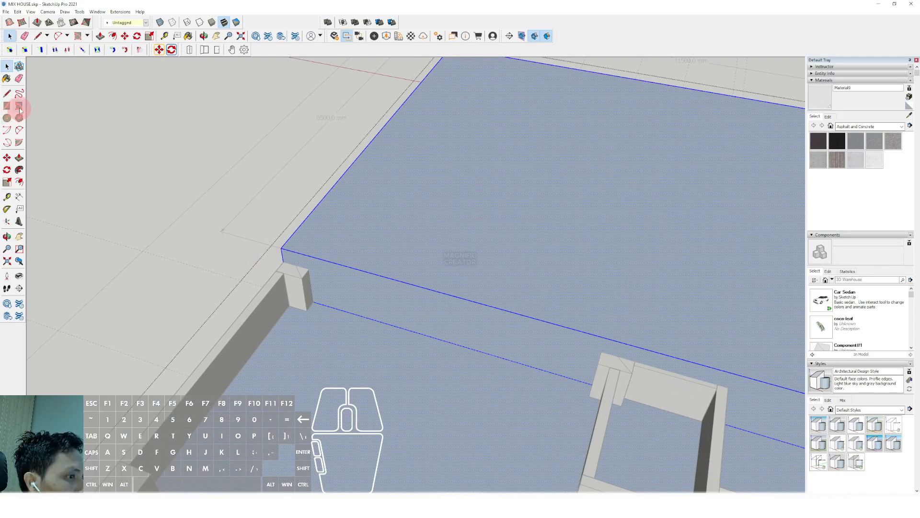
scroll(289, 283, up, 1)
click(320, 302)
scroll(345, 290, down, 1)
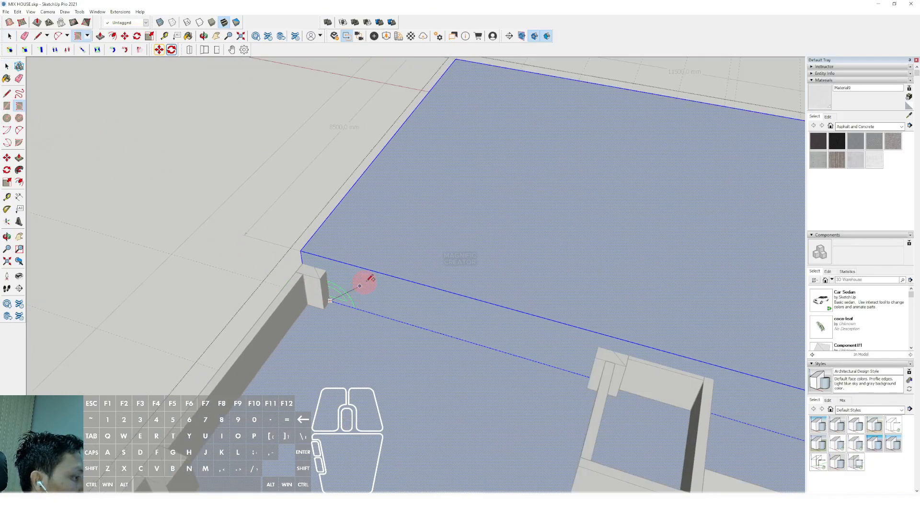
key(space)
Step: Draw a rectangle on the raised block's house-side face, spanning the gap between the plot-edge column and the middle column
scroll(320, 300, up, 1)
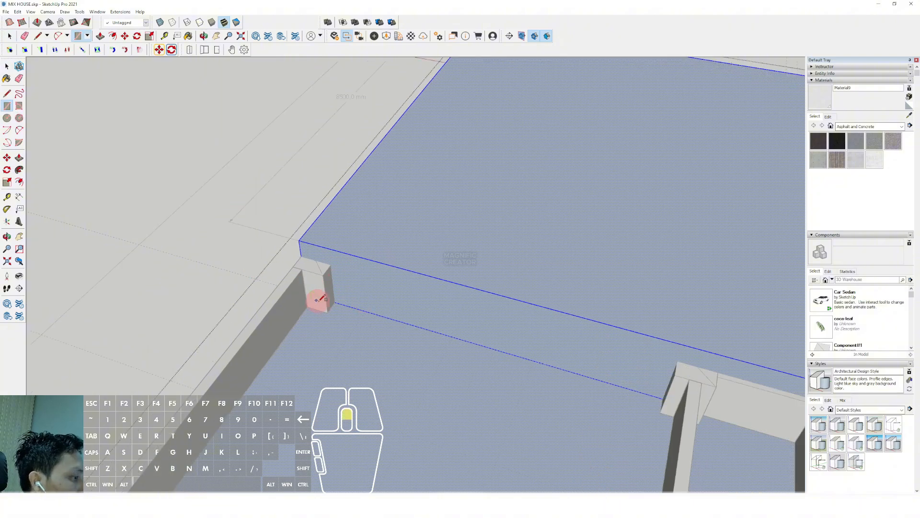
scroll(402, 267, down, 1)
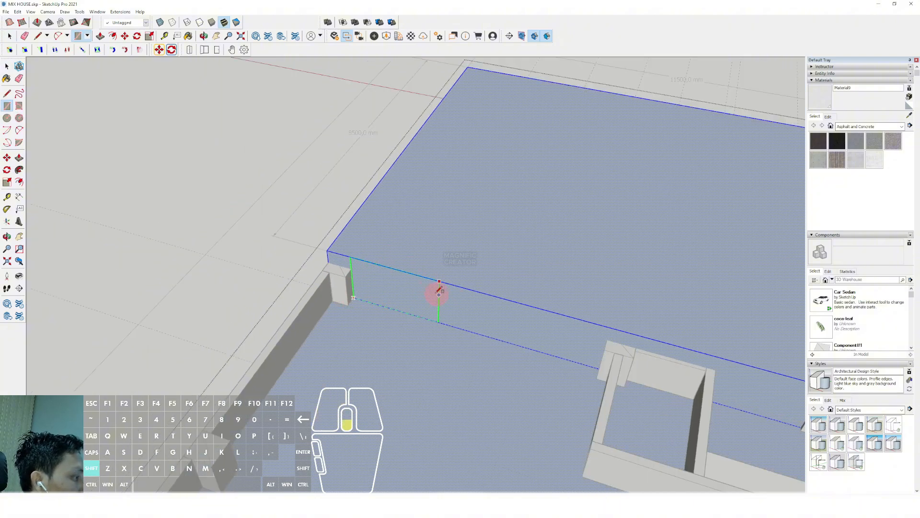
click(604, 350)
key(space)
scroll(520, 355, down, 1)
middle_drag(452, 339, 456, 315)
click(457, 315)
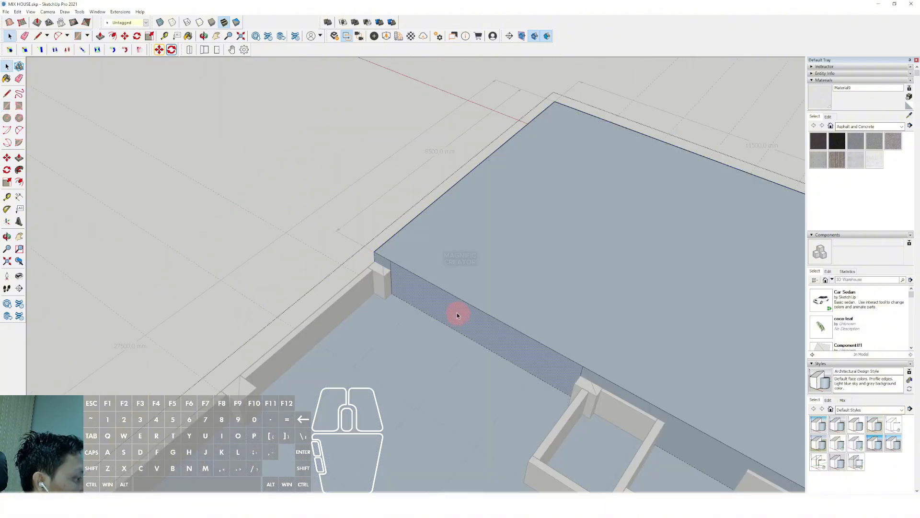
click(450, 293)
scroll(450, 294, up, 3)
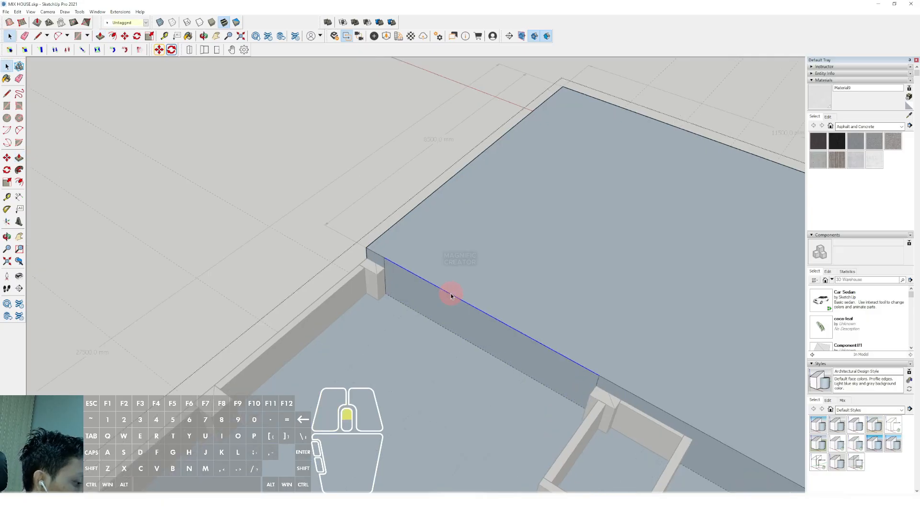
key(m)
click(450, 294)
key(space)
Step: Push/Pull the rectangle between the two columns into the raised block to form a recess
click(449, 299)
key(v)
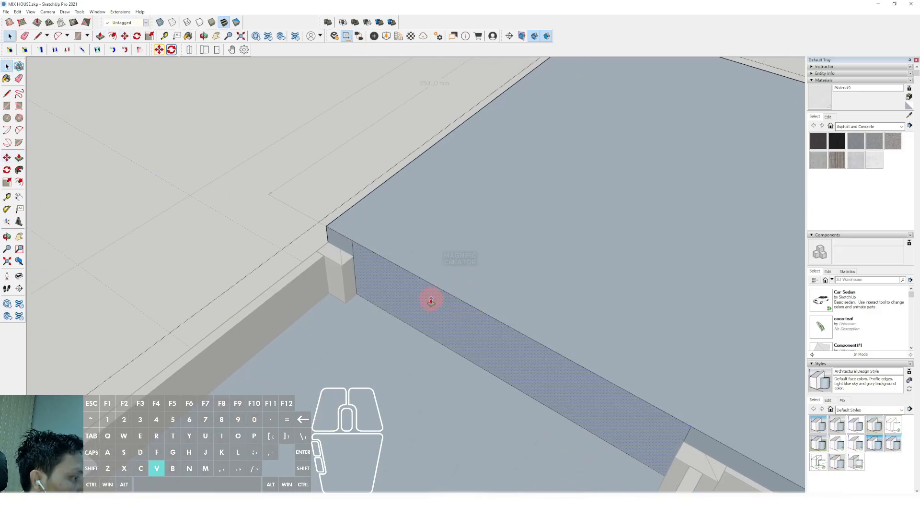
click(430, 301)
scroll(458, 273, down, 3)
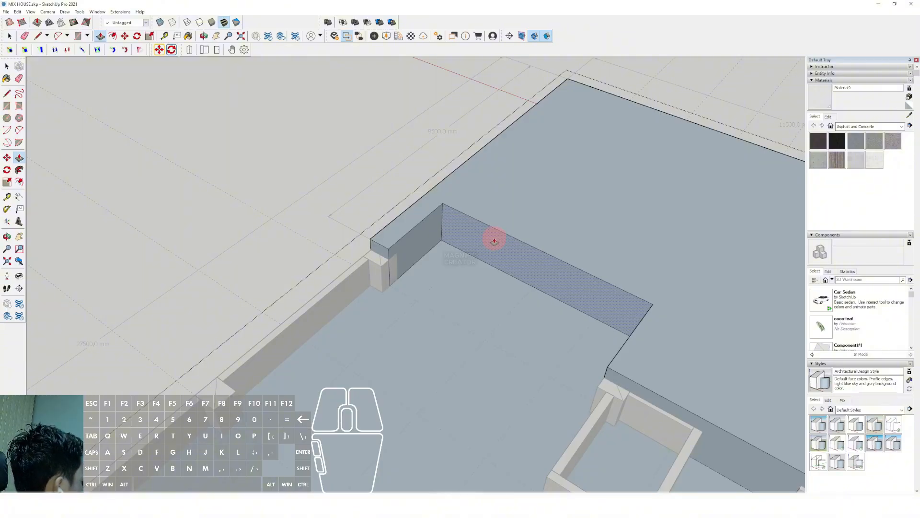
click(494, 241)
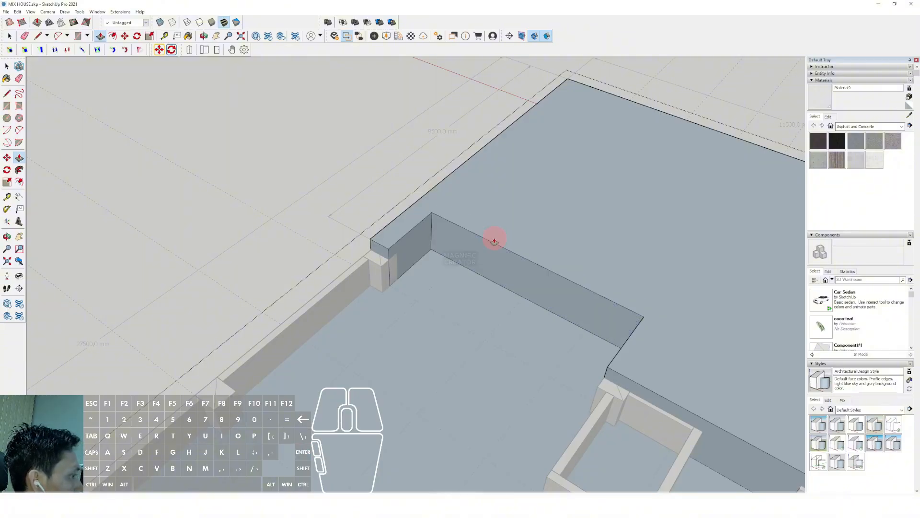
key(space)
Step: Move the recess's inner bottom edge out to the column line so its back face slopes as a ramp
scroll(456, 259, up, 5)
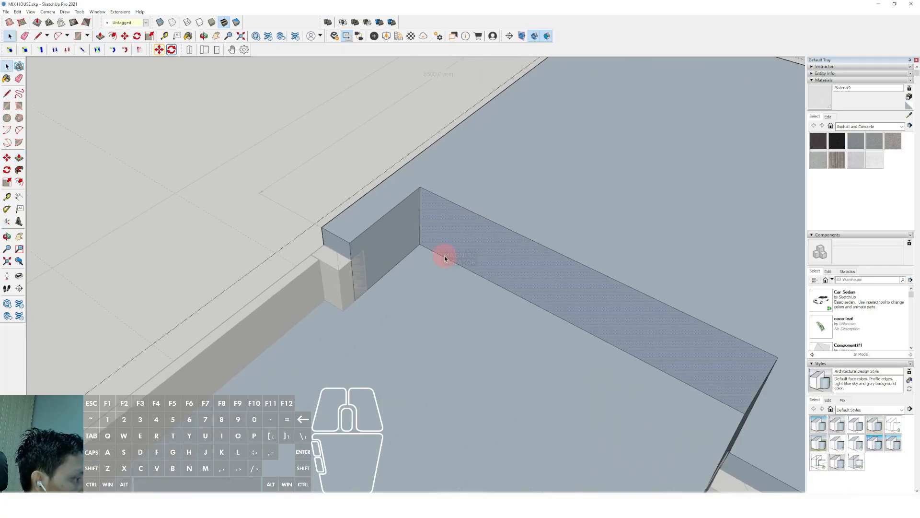
click(441, 255)
click(440, 255)
key(m)
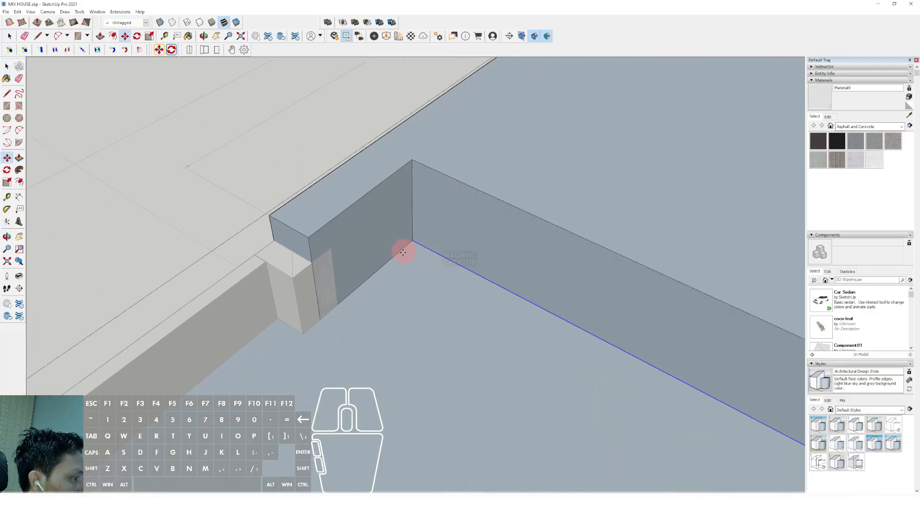
click(403, 252)
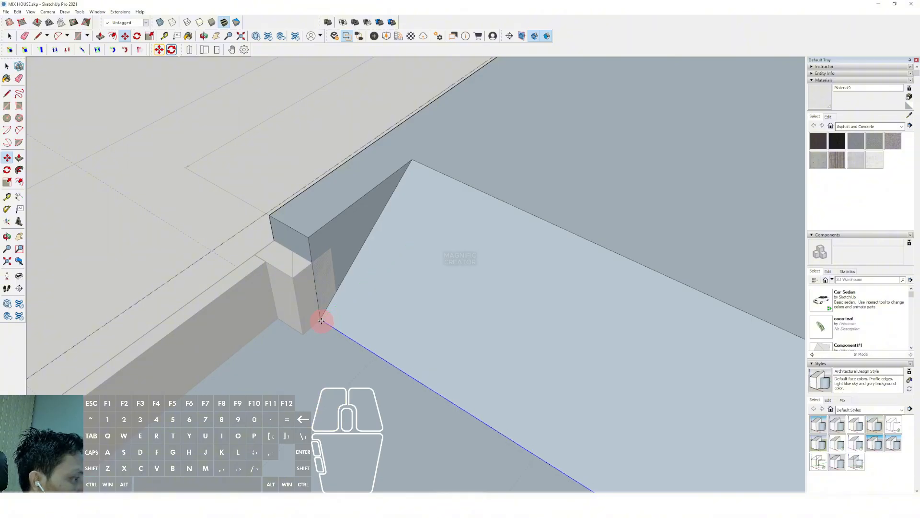
scroll(321, 321, down, 3)
shift+middle_drag(391, 310, 287, 77)
scroll(481, 318, down, 2)
middle_drag(481, 318, 375, 411)
scroll(453, 210, down, 2)
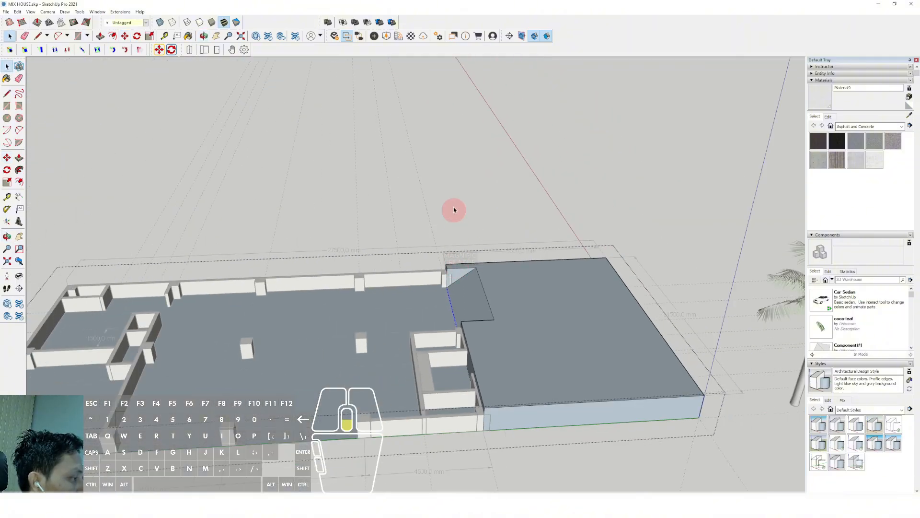
Step: Move the ramp's top edge farther into the raised block to lengthen the slope, and leave the floor group
scroll(453, 206, down, 4)
scroll(476, 309, up, 7)
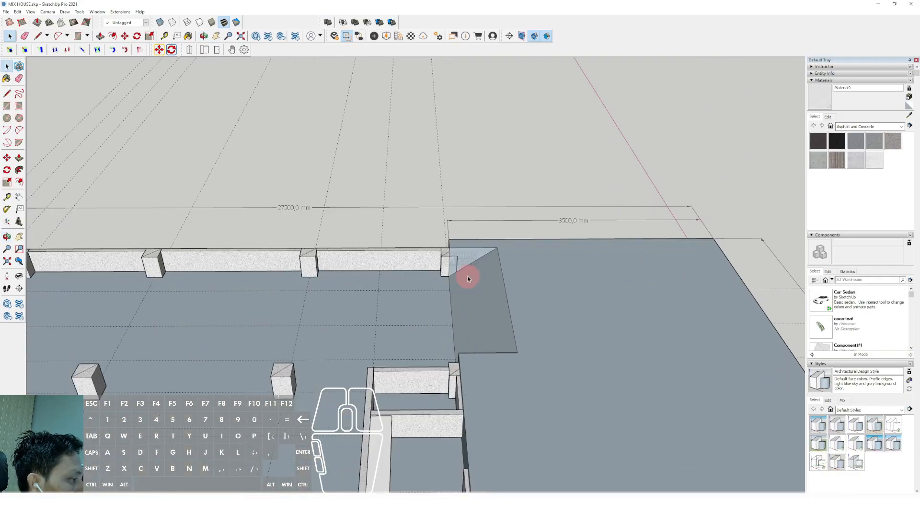
middle_drag(469, 277, 456, 366)
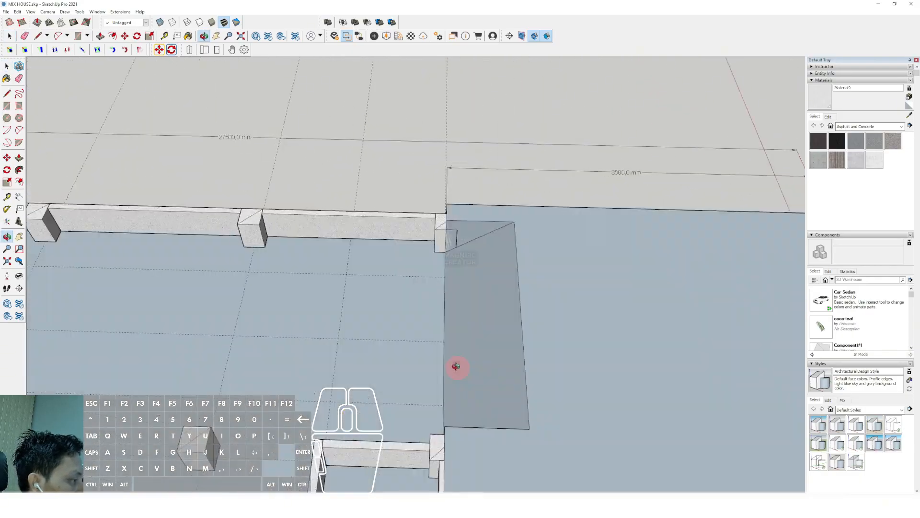
click(507, 245)
click(516, 241)
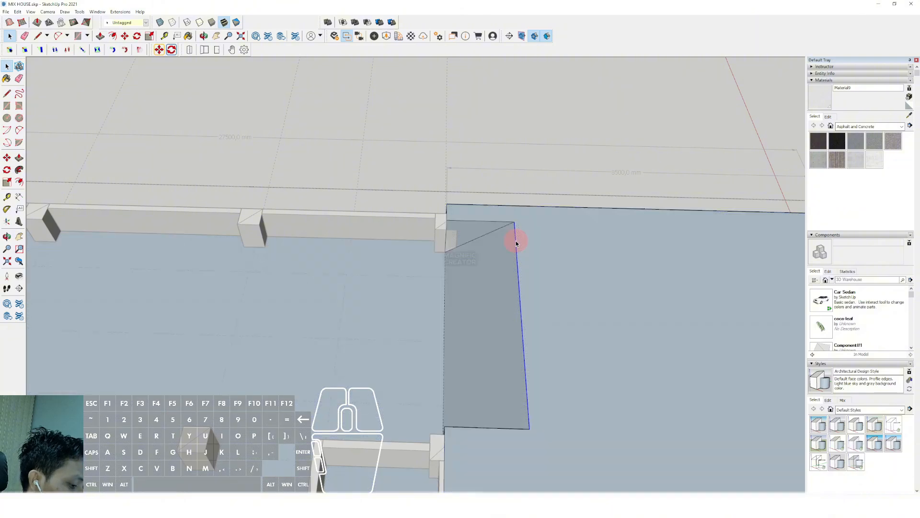
key(m)
click(516, 231)
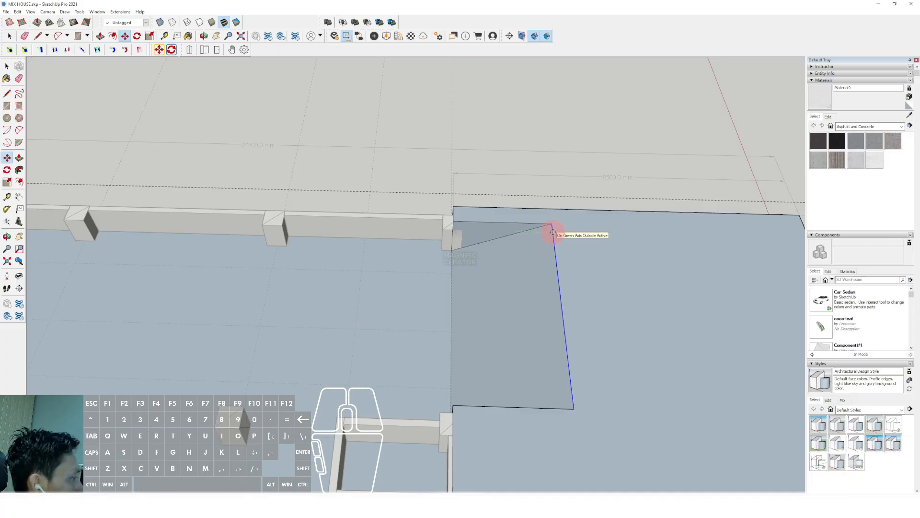
key(space)
scroll(530, 218, down, 3)
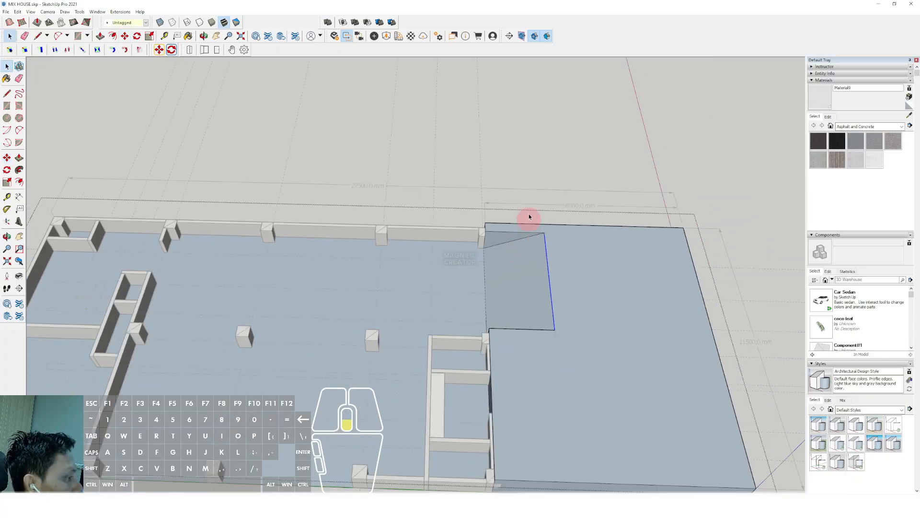
click(527, 144)
Step: Examine the overall layout from the ramp across to the enclosed rooms at the opposite end
scroll(538, 280, down, 2)
middle_drag(437, 180, 570, 299)
scroll(570, 299, down, 3)
shift+middle_drag(478, 291, 513, 293)
middle_drag(513, 292, 518, 345)
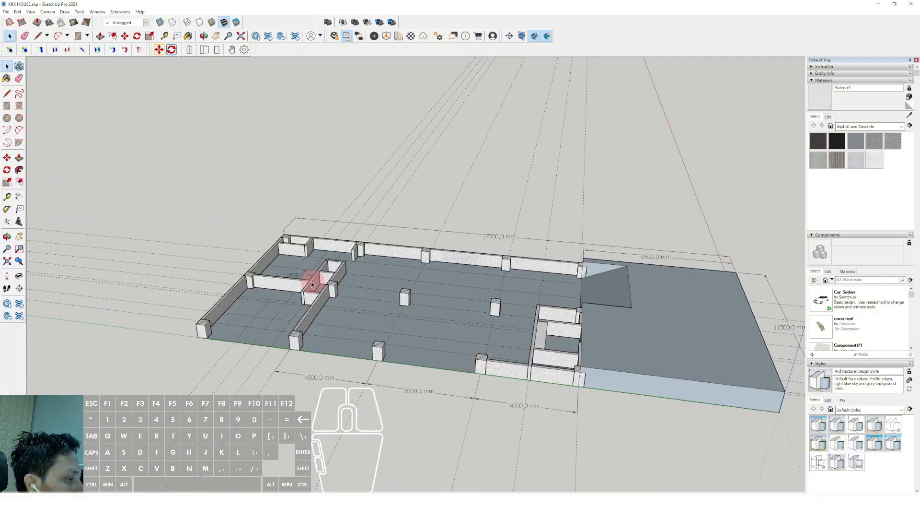
scroll(316, 280, up, 4)
shift+middle_drag(403, 237, 467, 259)
middle_drag(467, 259, 442, 349)
scroll(363, 309, down, 4)
middle_drag(363, 308, 430, 269)
scroll(386, 330, up, 4)
shift+middle_drag(388, 339, 464, 336)
Step: Draw a rectangle over the enclosed end rooms, from the front column of the partition wall to the opposite back corner
click(6, 105)
scroll(512, 397, up, 1)
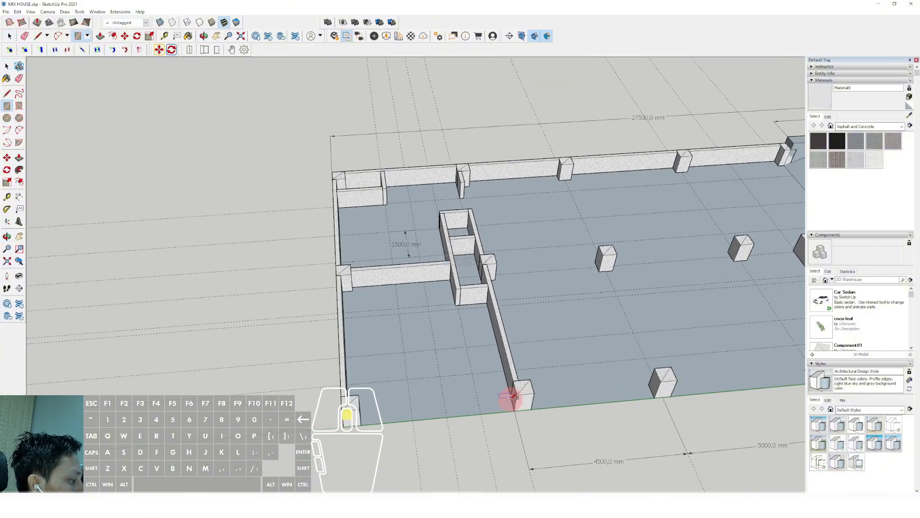
click(516, 411)
scroll(380, 335, down, 3)
scroll(353, 230, up, 5)
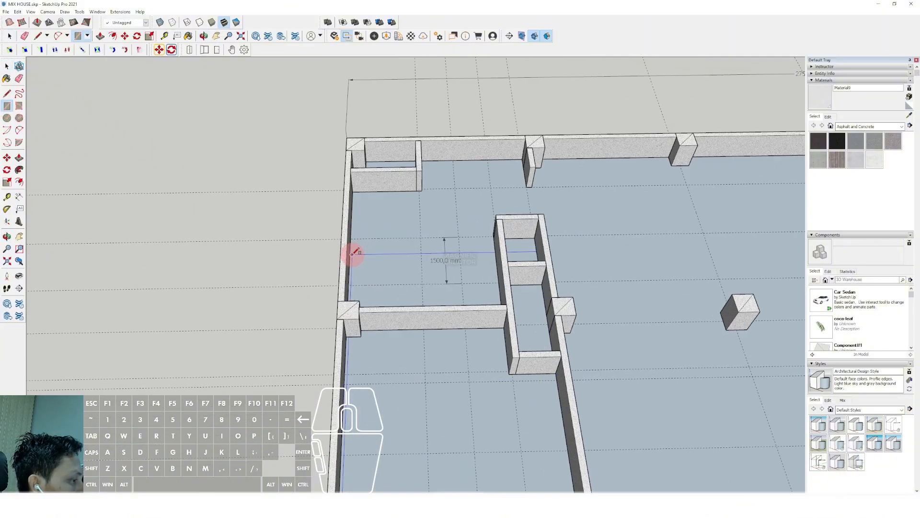
scroll(360, 245, down, 1)
shift+scroll(360, 247, down, 2)
shift+scroll(451, 211, up, 3)
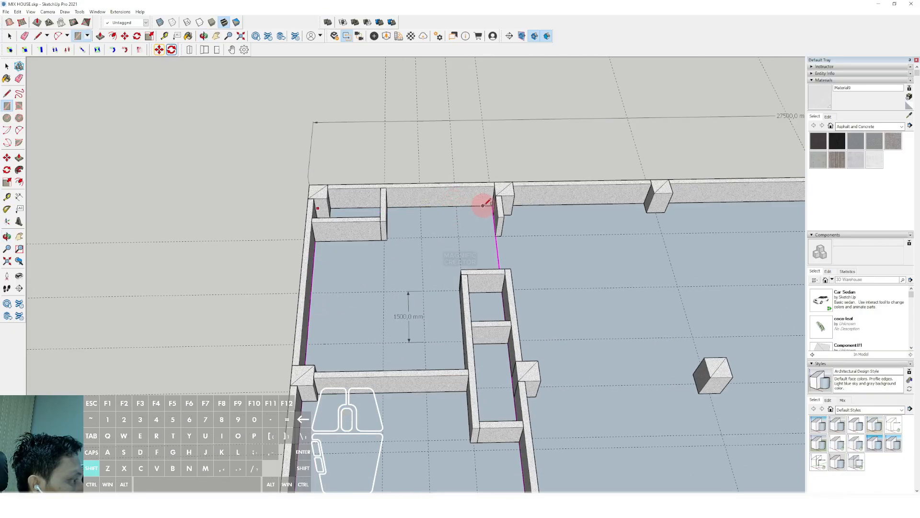
key(space)
Step: Move the rectangle's back edge outward to meet the inner face of the long perimeter wall
scroll(437, 212, up, 3)
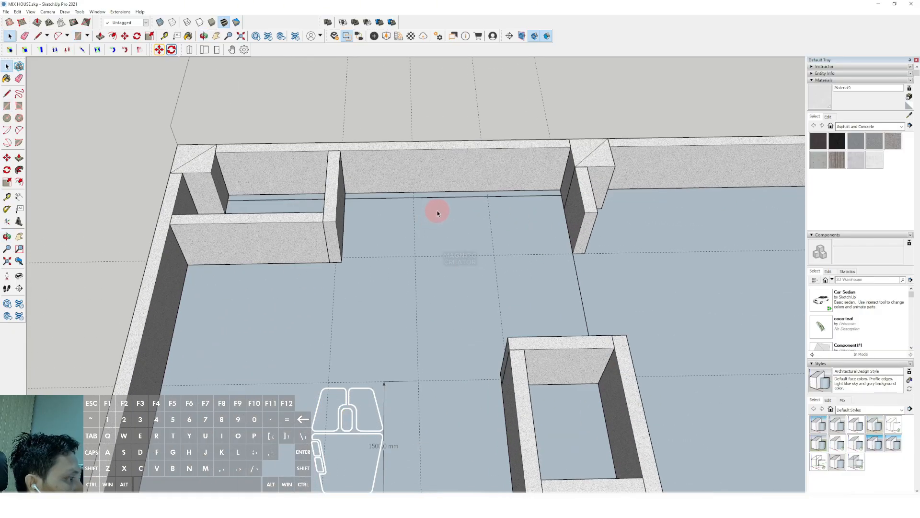
middle_drag(447, 212, 456, 224)
scroll(487, 206, up, 3)
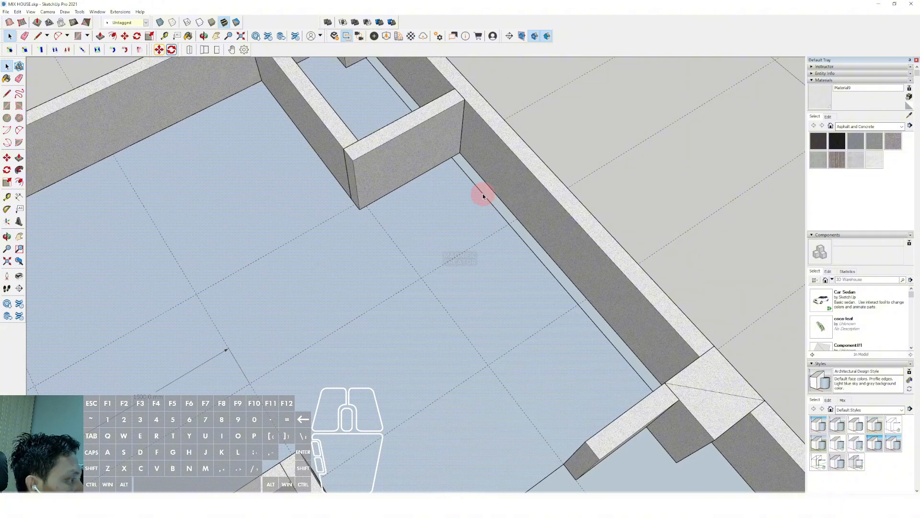
scroll(482, 204, up, 3)
click(480, 213)
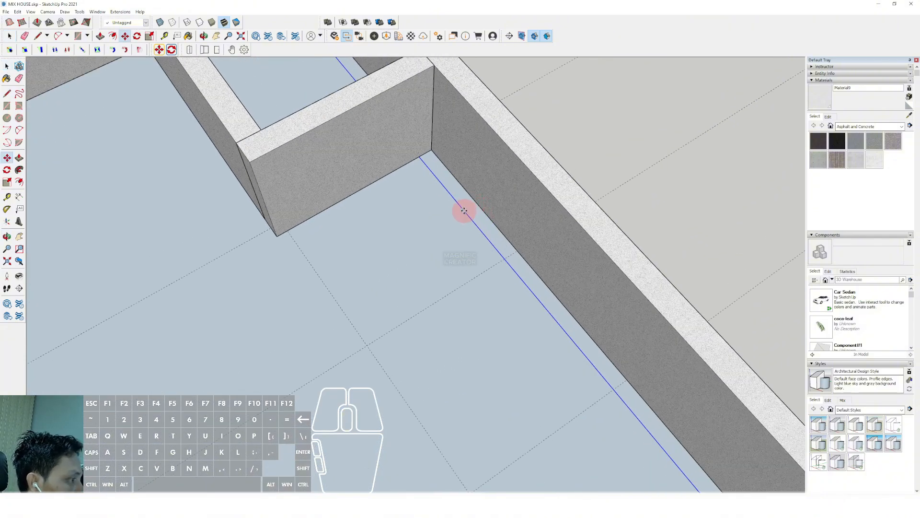
click(464, 211)
scroll(480, 196, down, 8)
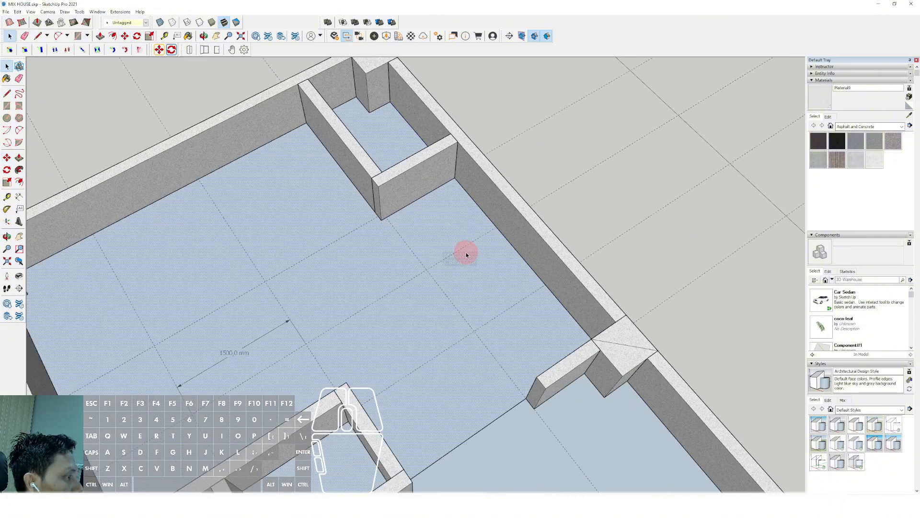
Step: Push/Pull the floor rectangle of the end rooms into a thin slab and make it a group
key(v)
click(454, 221)
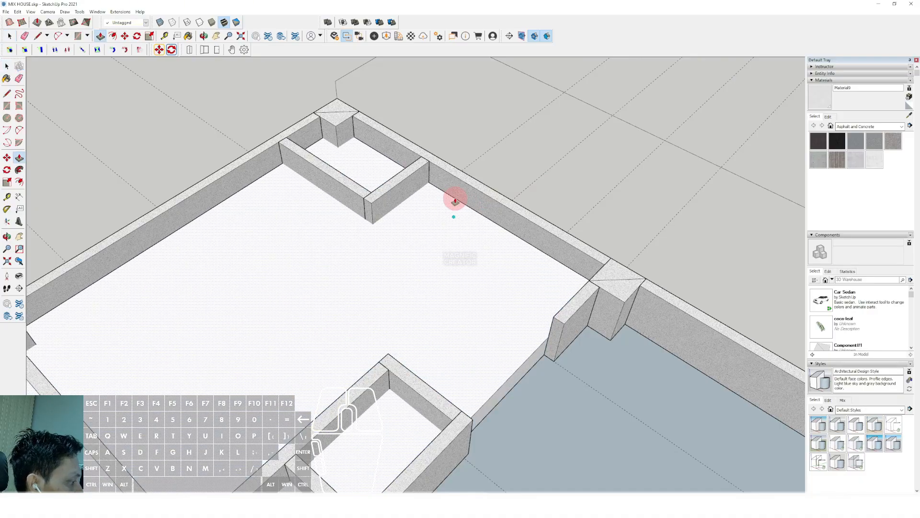
click(455, 201)
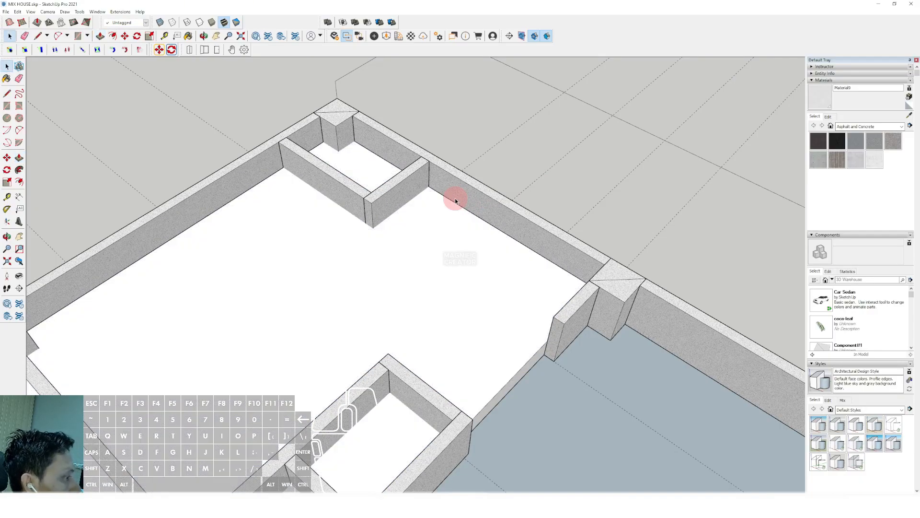
right_click(439, 252)
scroll(459, 321, down, 8)
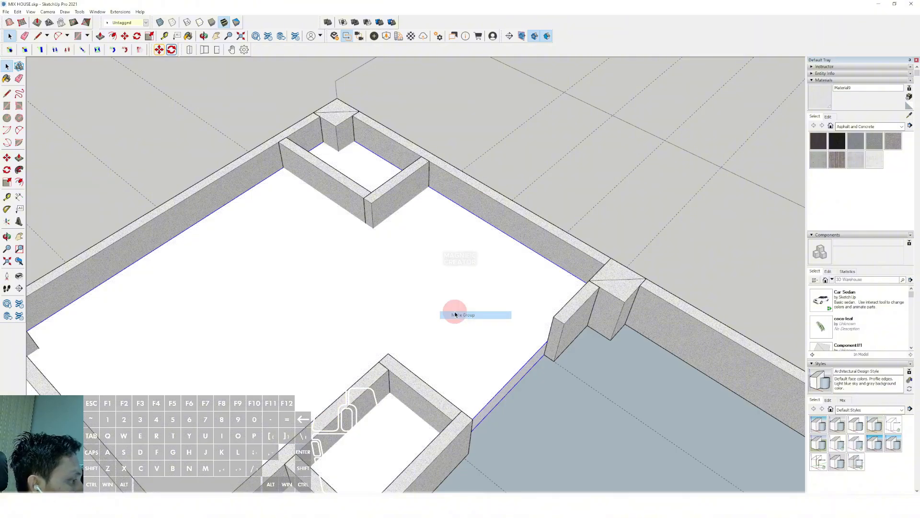
Step: Open the floor slab group and Push/Pull its front end face back to the end wall of the narrow walled compartments
scroll(336, 292, down, 2)
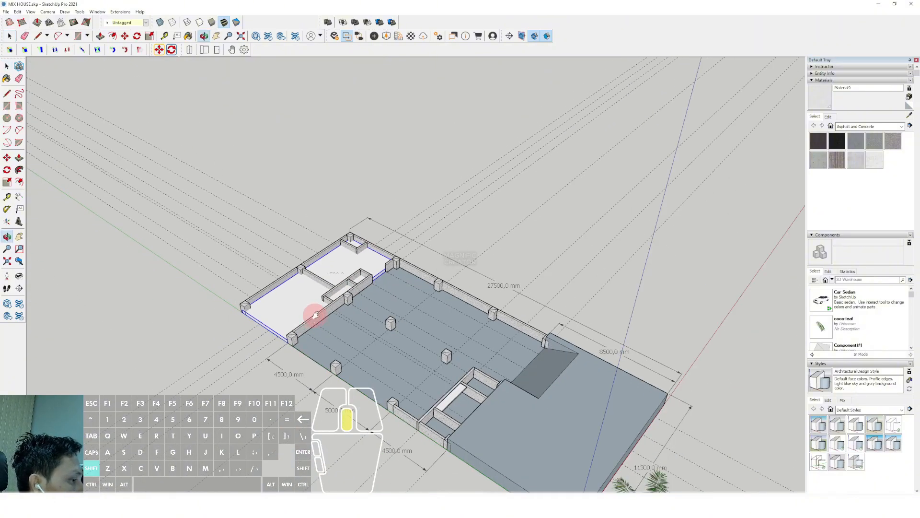
scroll(325, 302, up, 7)
click(380, 341)
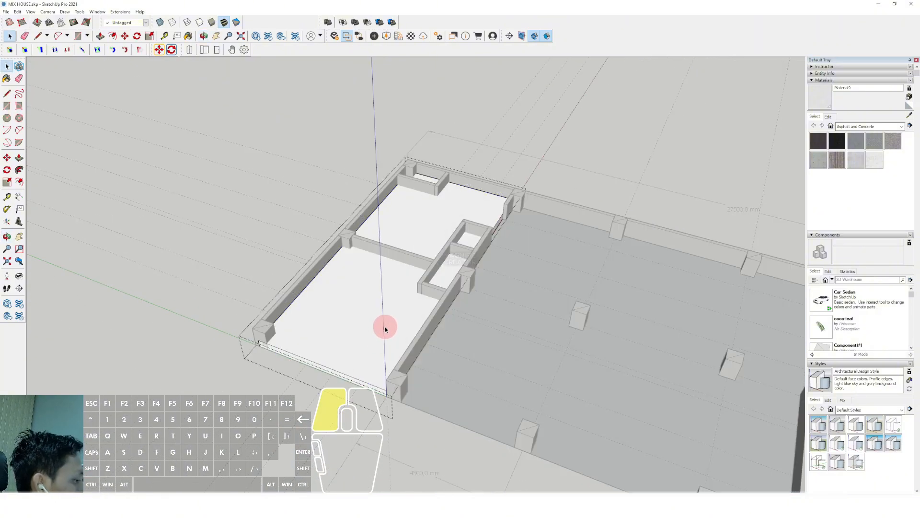
middle_drag(384, 325, 347, 376)
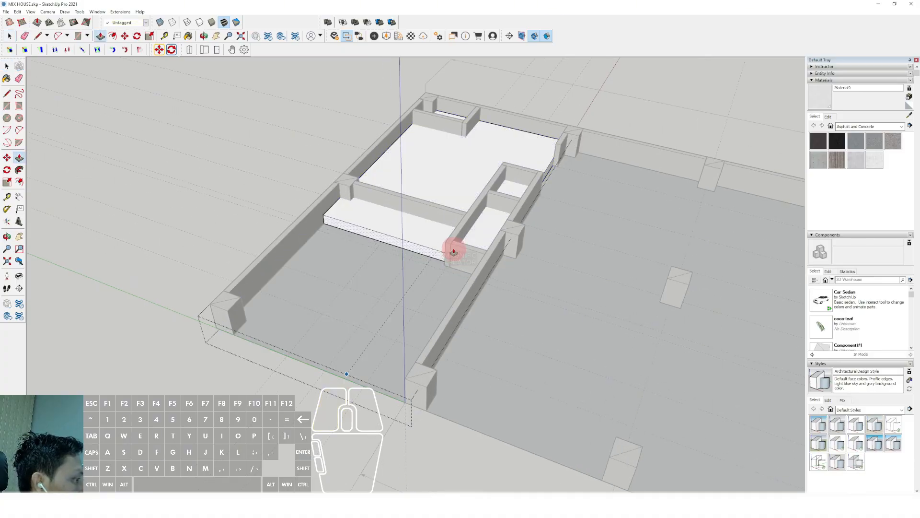
click(453, 251)
Step: Draw a rectangle on the floor slab over the narrow compartment, starting at its outer corner by the partition wall
scroll(449, 253, up, 2)
key(space)
key(p)
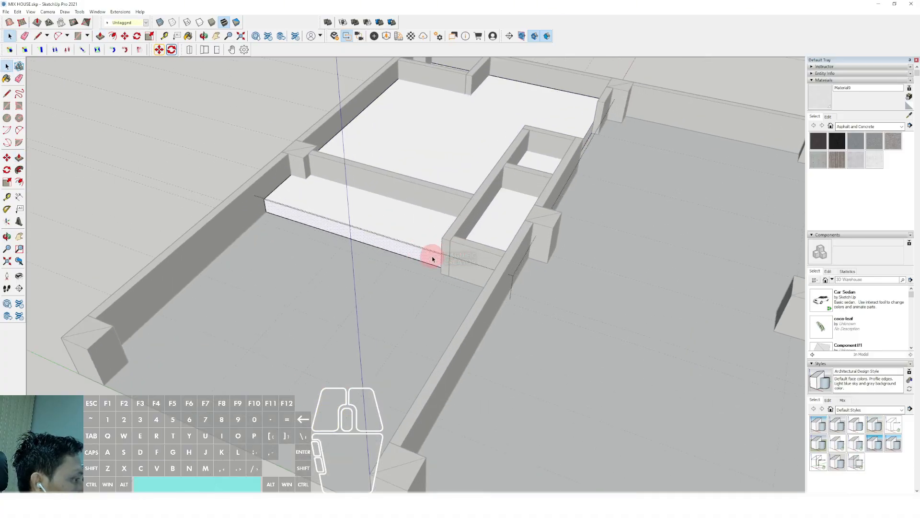
key(space)
shift+scroll(443, 273, down, 2)
scroll(444, 273, up, 3)
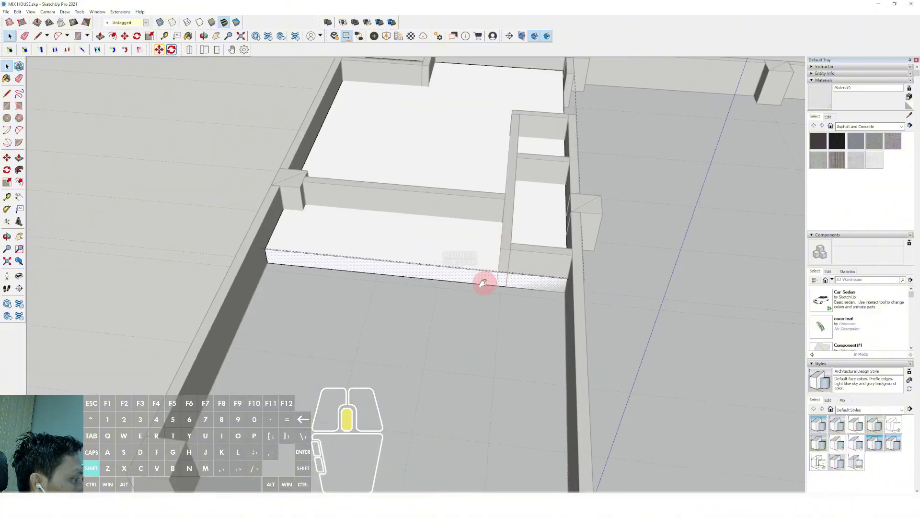
middle_drag(557, 318, 560, 310)
scroll(532, 273, up, 1)
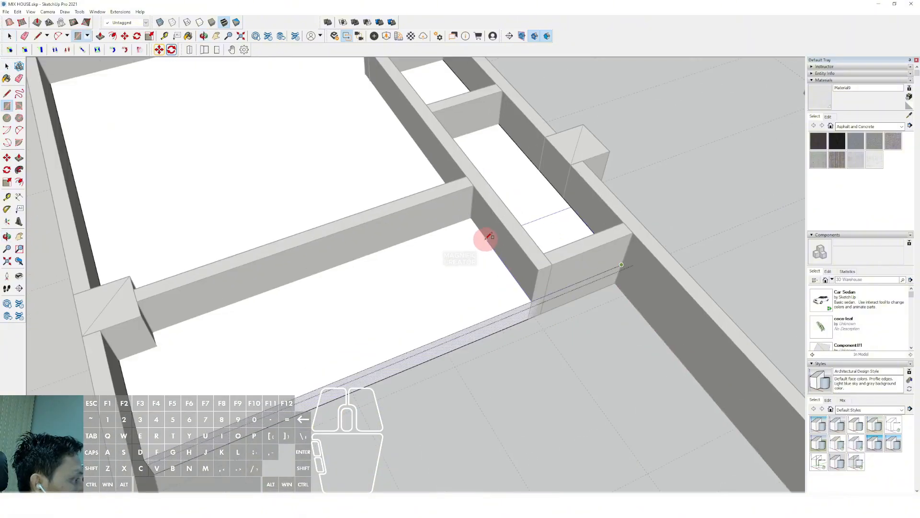
key(shift)
scroll(494, 239, down, 5)
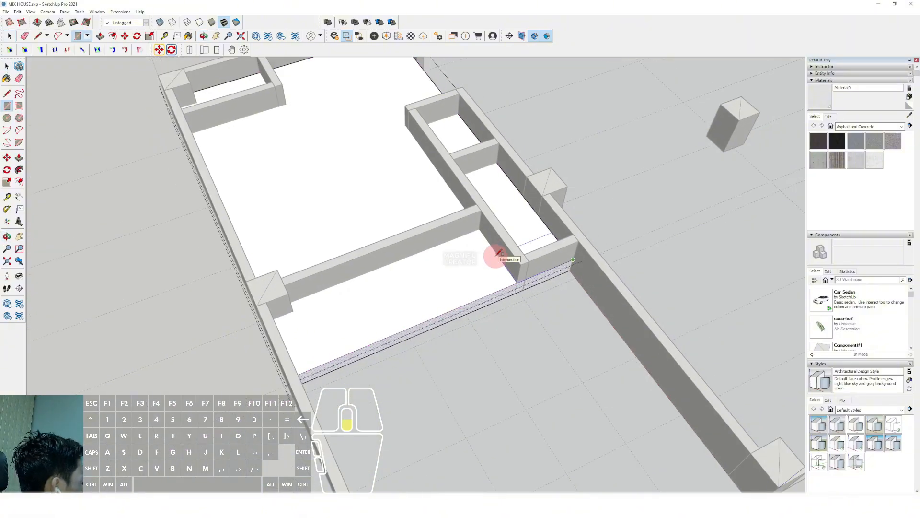
middle_drag(495, 255, 480, 322)
scroll(475, 309, down, 2)
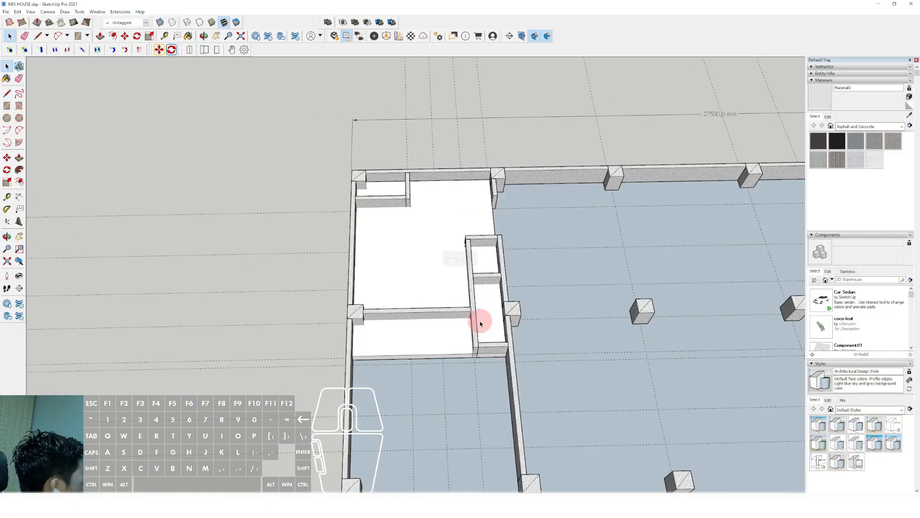
Step: Move the long partition wall sideways along its axis, away from the short walls, to the next guide line in the white floor area
scroll(478, 325, up, 3)
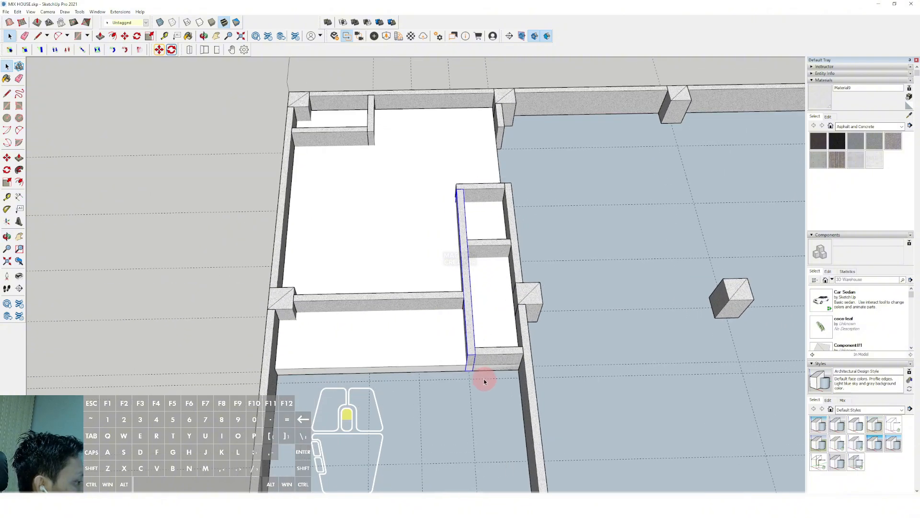
scroll(485, 376, up, 3)
scroll(474, 381, up, 2)
key(m)
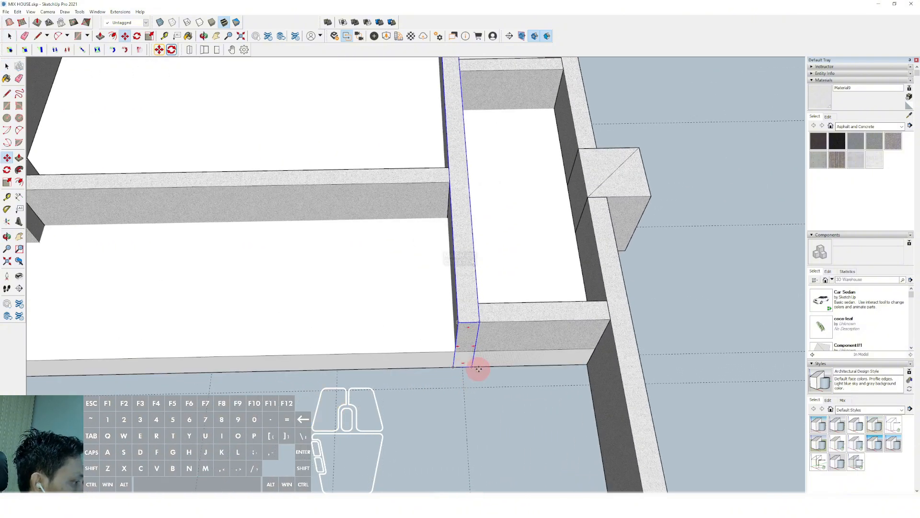
click(473, 368)
scroll(475, 368, down, 2)
shift+click(375, 384)
key(space)
Step: Extend the lowest short wall with Push/Pull until it meets the relocated long partition wall
scroll(427, 358, down, 2)
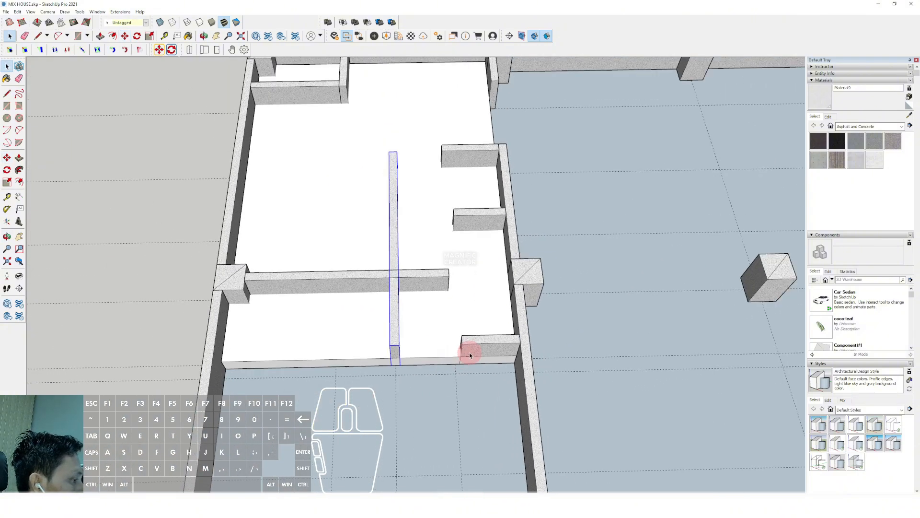
double_click(469, 352)
key(p)
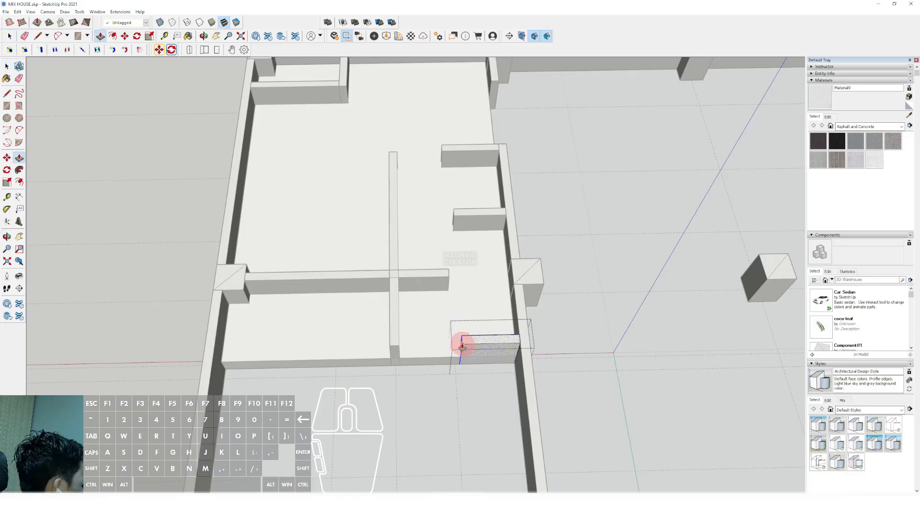
click(396, 349)
scroll(397, 350, up, 2)
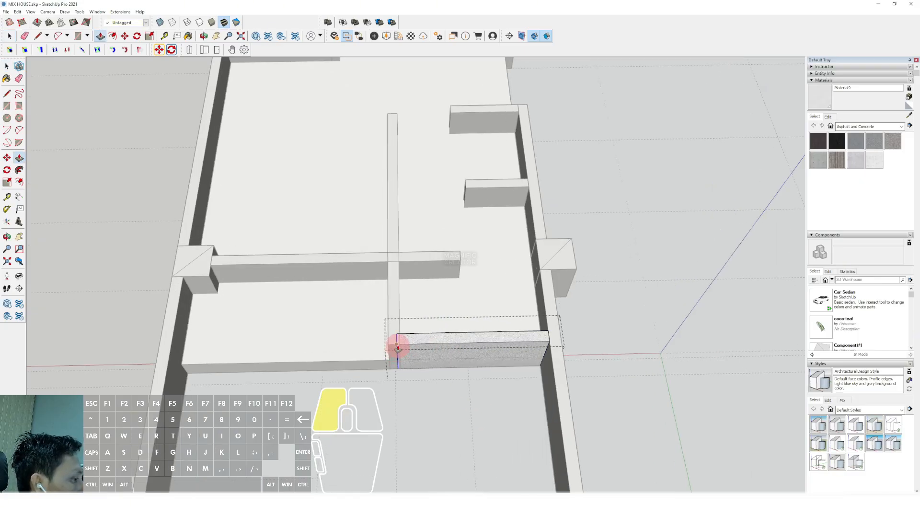
key(space)
scroll(399, 344, down, 2)
click(386, 312)
Step: Copy the long partition wall back to its original position at the free ends of the short walls
scroll(386, 312, up, 2)
click(401, 353)
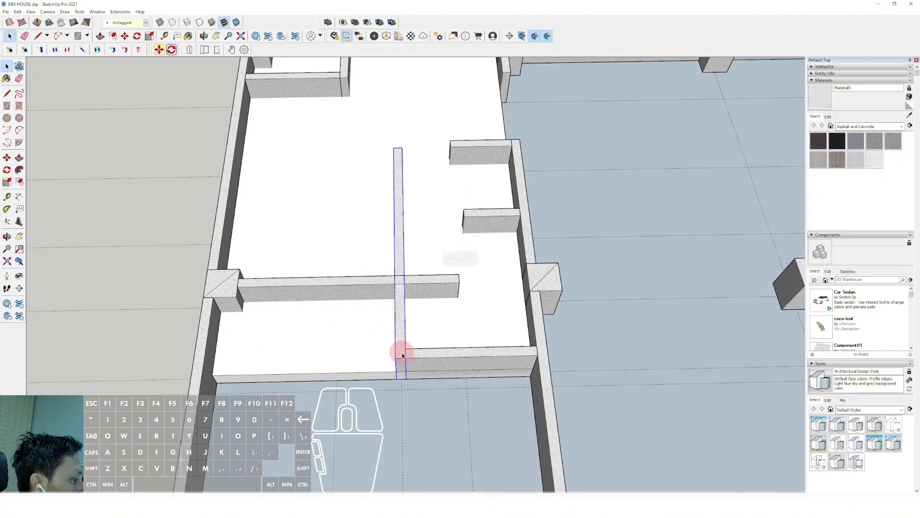
scroll(401, 352, up, 2)
key(m)
scroll(399, 330, up, 1)
scroll(430, 329, down, 1)
shift+middle_drag(431, 329, 402, 310)
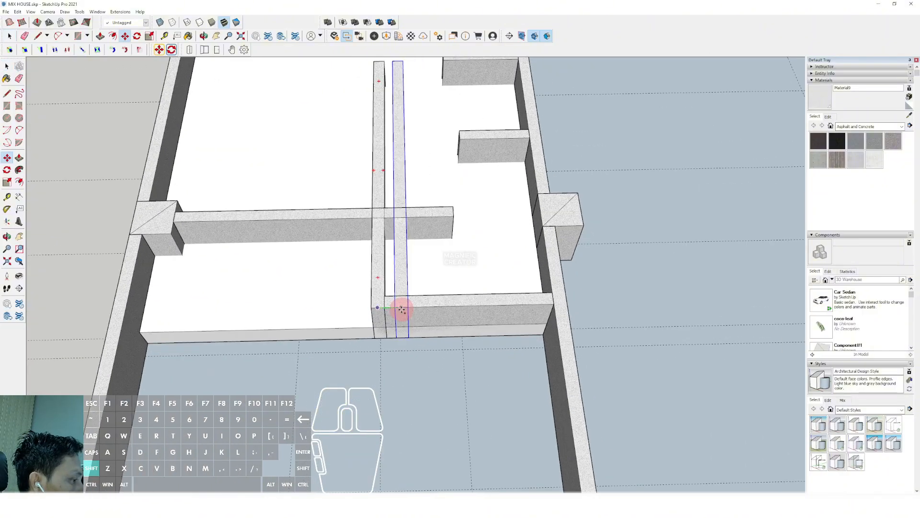
click(462, 348)
key(space)
Step: Shorten the copied long wall with Push/Pull so it ends at the middle short cross wall
scroll(463, 298, down, 3)
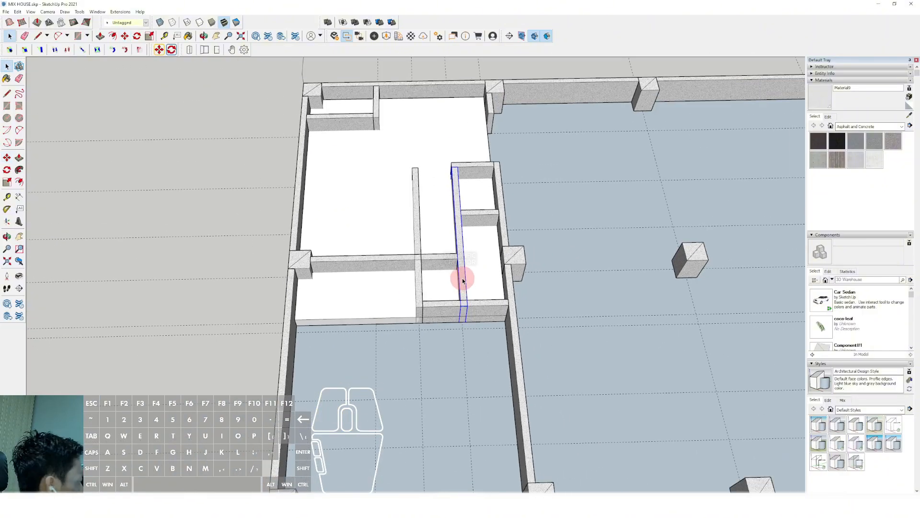
double_click(463, 281)
scroll(460, 300, up, 3)
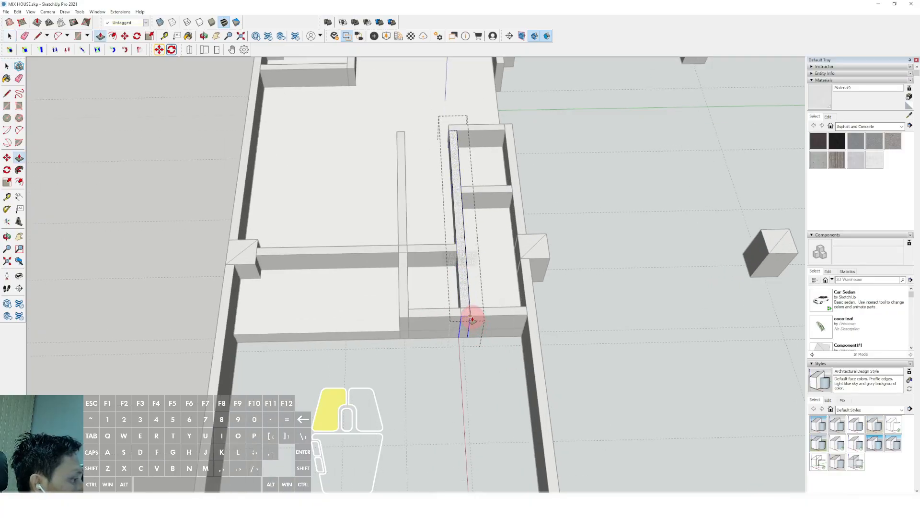
click(471, 320)
click(475, 199)
key(space)
scroll(476, 199, down, 1)
shift+middle_drag(476, 200, 464, 250)
click(539, 177)
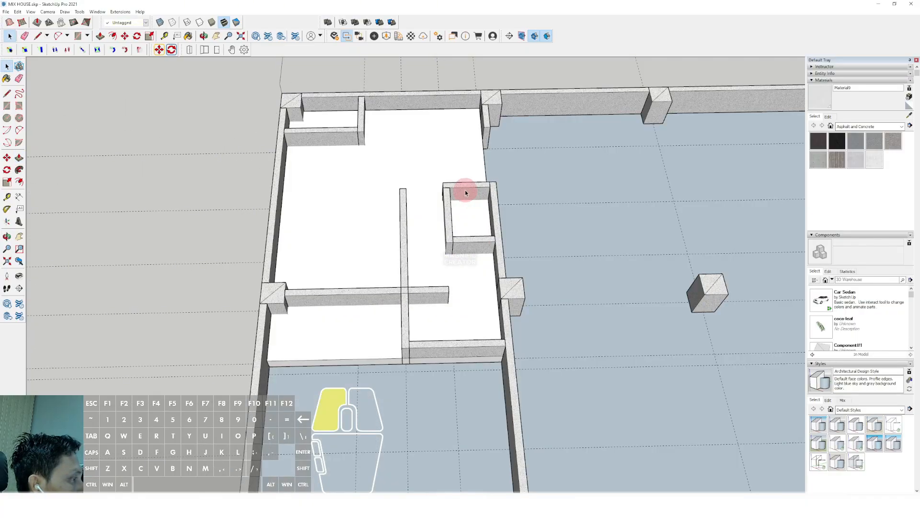
Step: Extend the uppermost short wall with Push/Pull until it reaches the outer face of the relocated long wall
double_click(465, 192)
scroll(447, 195, up, 2)
click(442, 187)
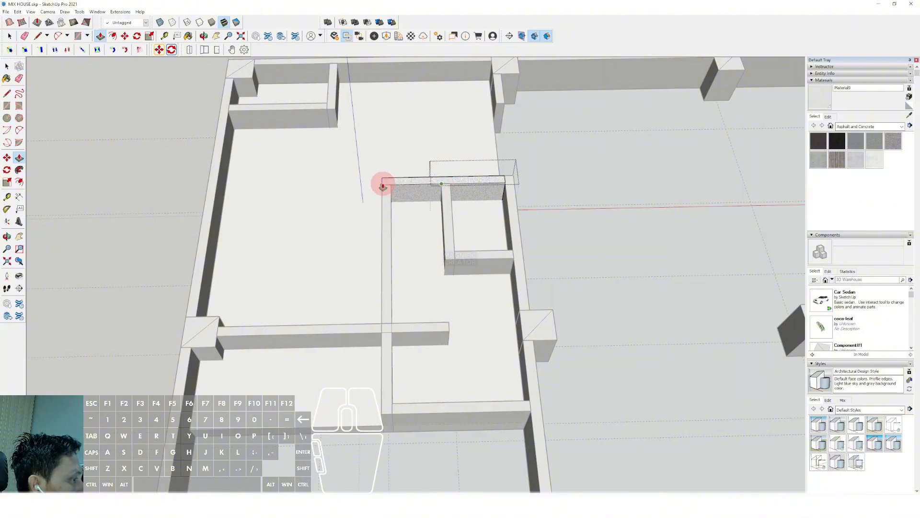
click(383, 186)
key(space)
scroll(387, 187, down, 2)
click(617, 205)
Step: Move the middle short cross wall sideways so it starts at the relocated long partition wall
click(454, 244)
scroll(454, 244, up, 2)
scroll(452, 245, down, 2)
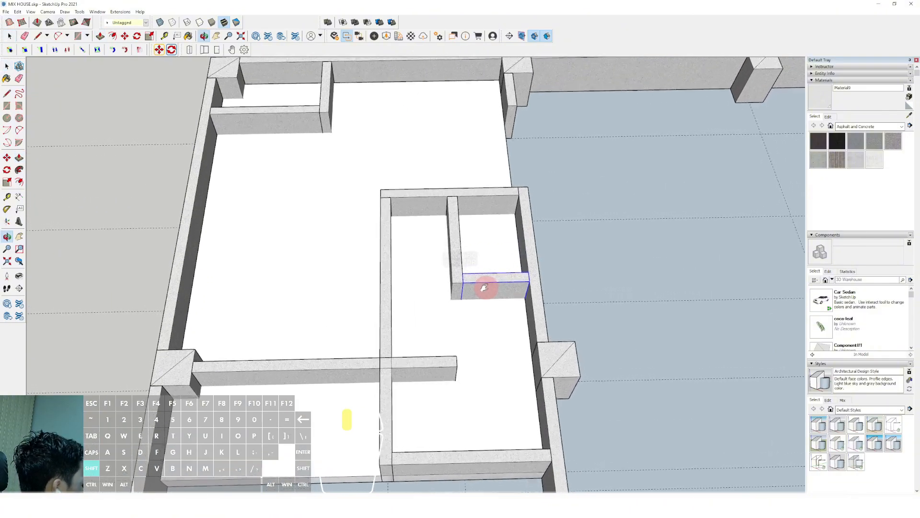
key(m)
scroll(485, 290, up, 3)
click(458, 283)
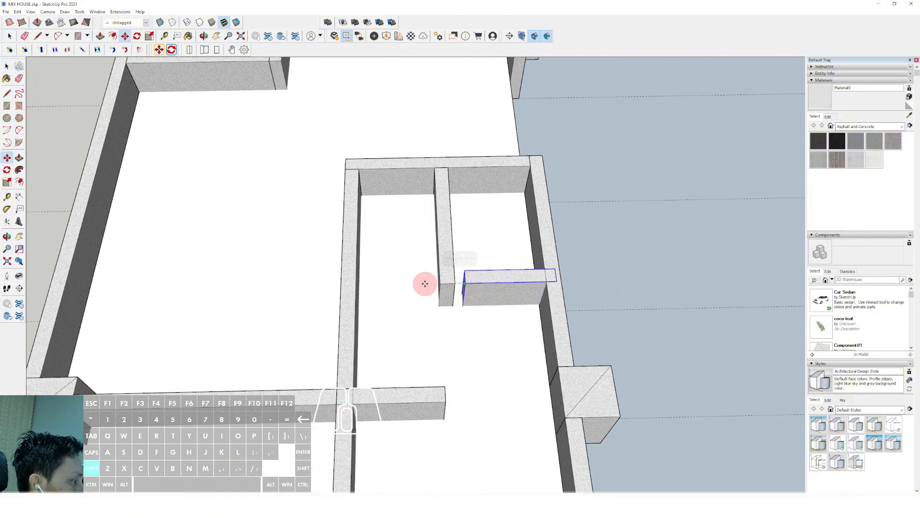
shift+click(357, 294)
key(space)
Step: Push/Pull the free end of the moved cross wall to align with the face of the shortened partition wall
scroll(399, 291, down, 2)
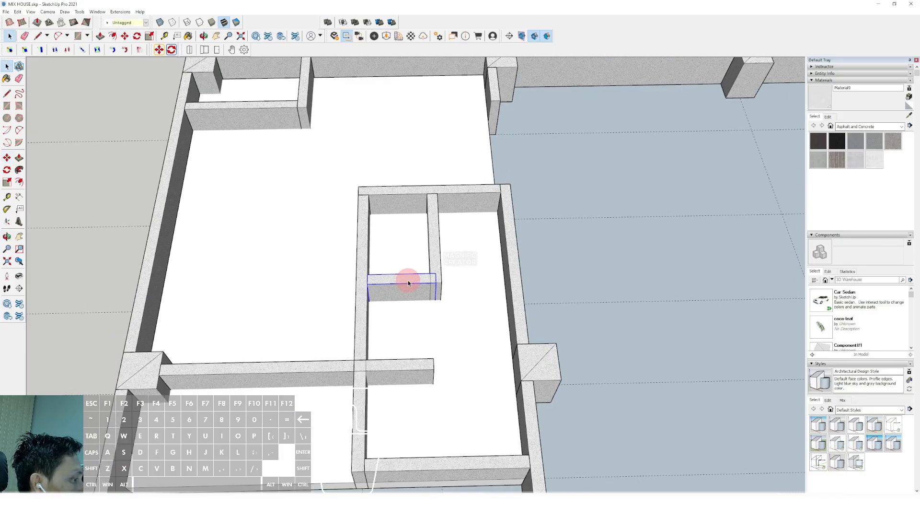
double_click(410, 282)
scroll(451, 299, up, 2)
key(v)
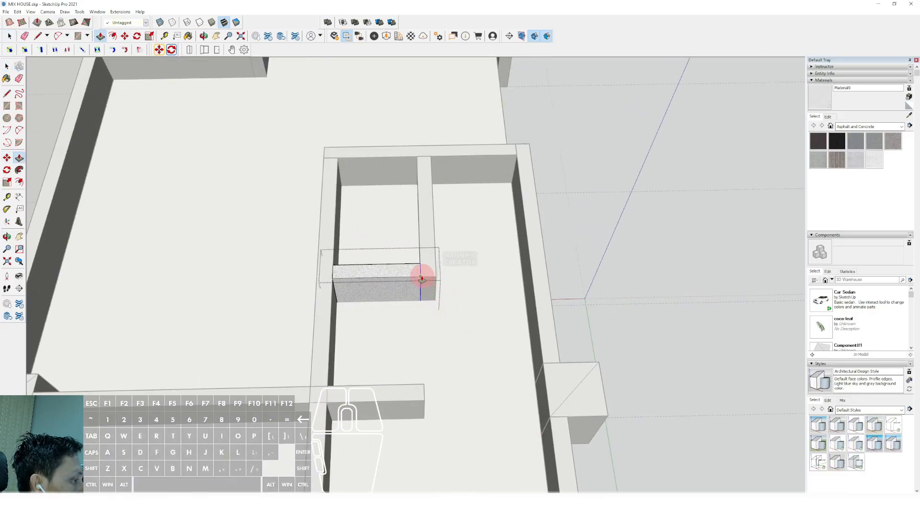
click(422, 278)
key(space)
scroll(422, 276, down, 2)
click(658, 205)
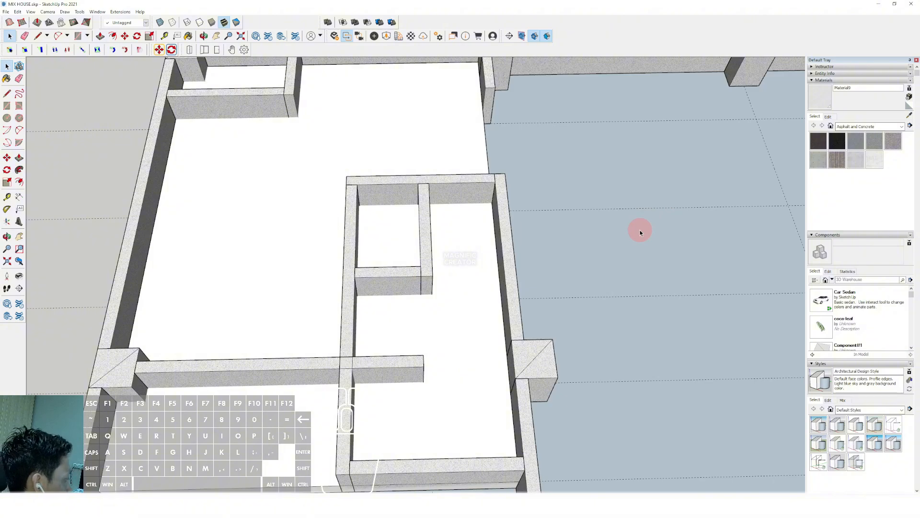
Step: Trim the long cross wall starting at the outer column with Push/Pull so it ends at the relocated partition wall
triple_click(412, 369)
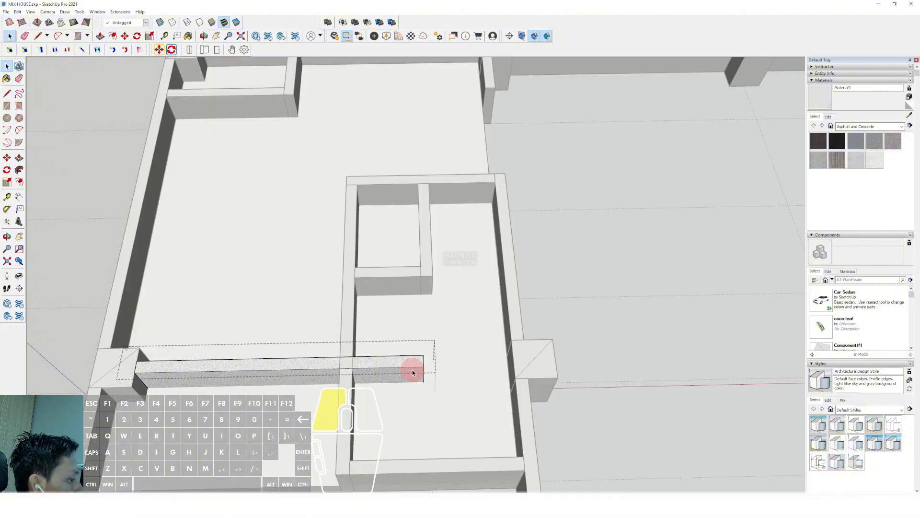
scroll(415, 378, down, 2)
drag(386, 316, 473, 456)
scroll(430, 388, up, 2)
key(v)
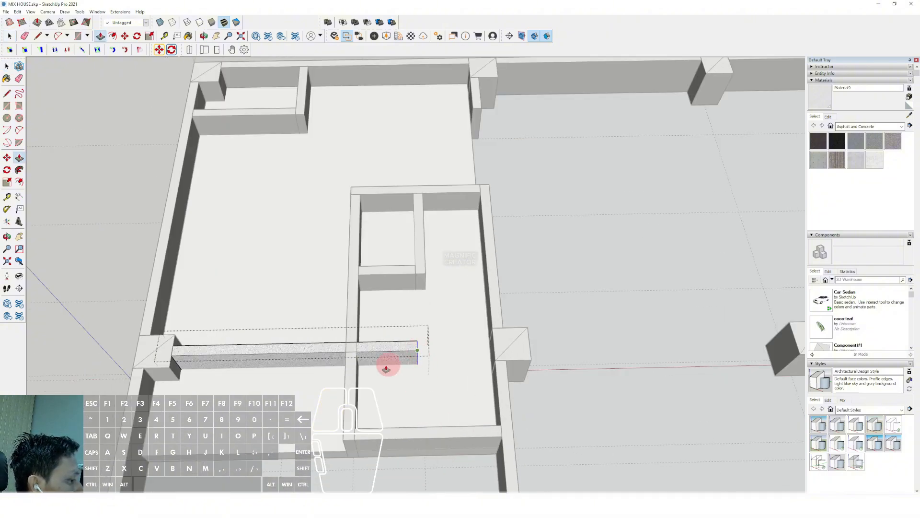
click(346, 377)
key(space)
scroll(411, 335, down, 3)
click(211, 264)
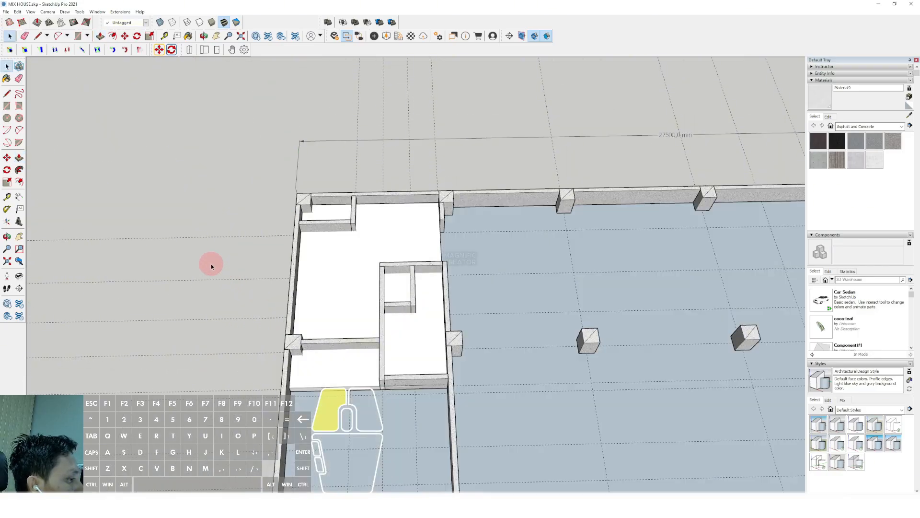
Step: Edit the floor slab and draw a rectangle on it from its outer corner to the small compartment's cross wall
scroll(398, 302, down, 1)
scroll(408, 329, up, 2)
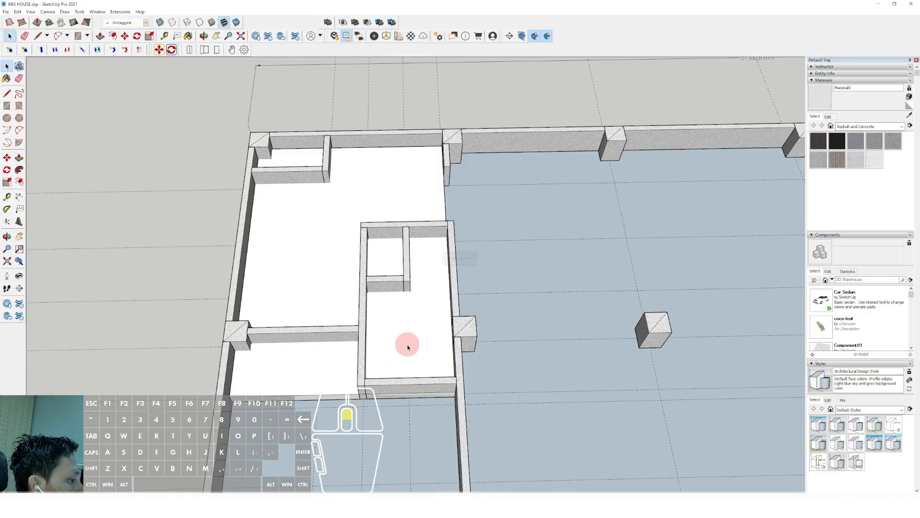
shift+middle_drag(408, 348, 472, 330)
triple_click(465, 314)
key(r)
scroll(517, 374, up, 2)
click(537, 368)
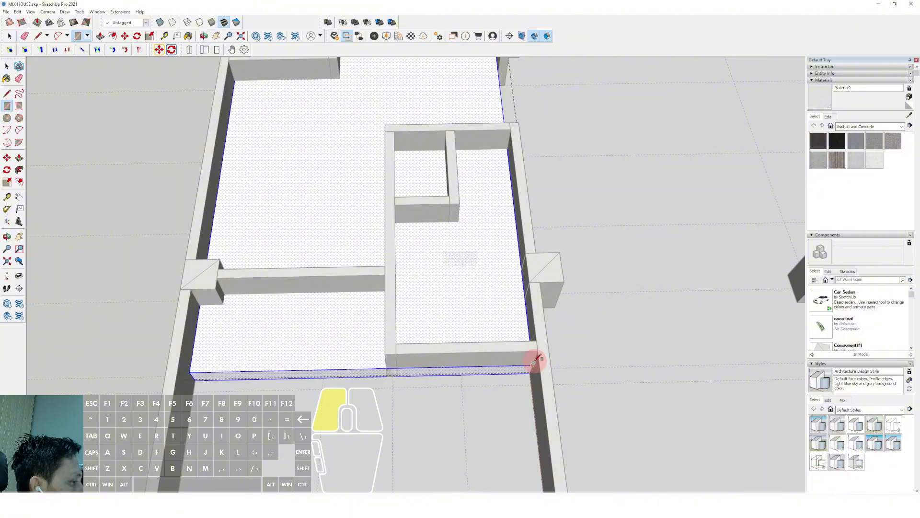
middle_drag(349, 320, 509, 301)
scroll(468, 279, up, 1)
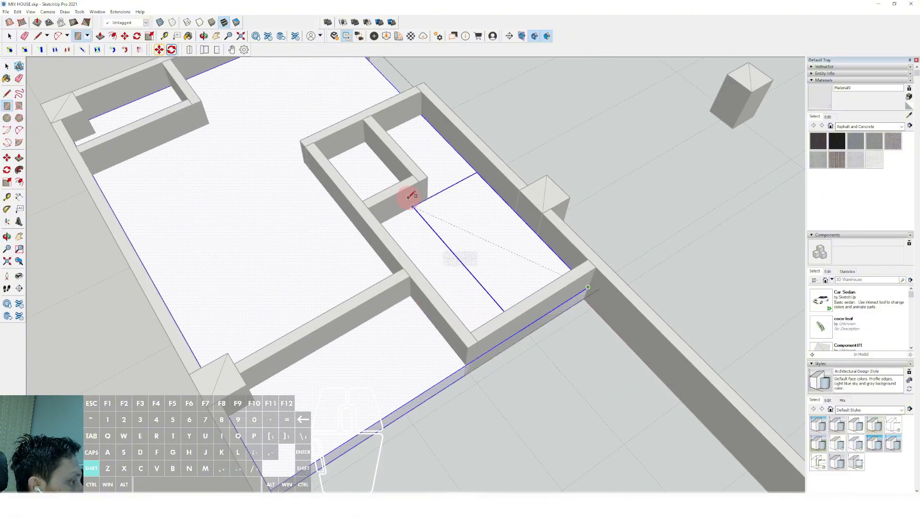
click(390, 262)
scroll(379, 254, up, 1)
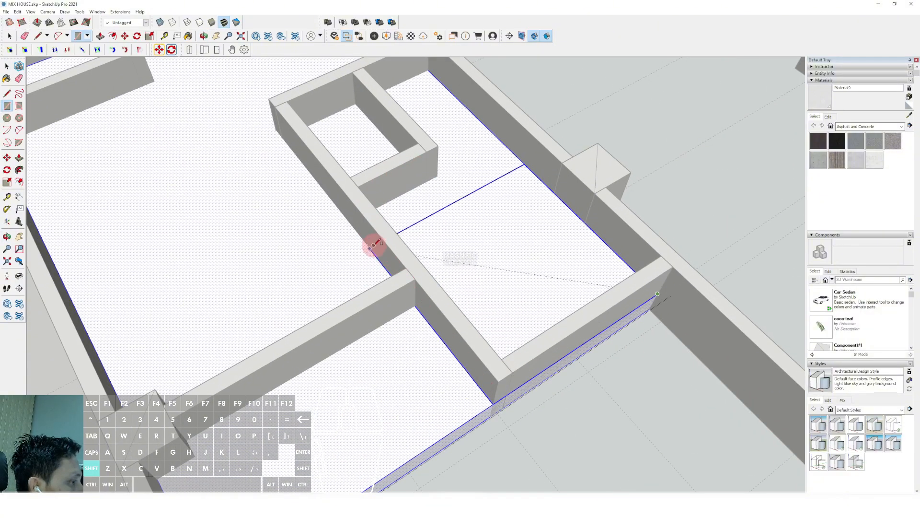
scroll(369, 225, up, 1)
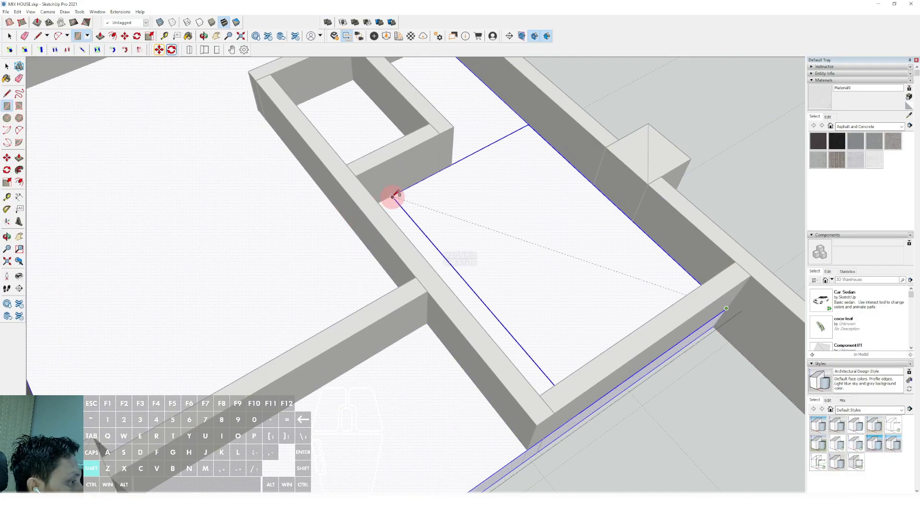
middle_drag(376, 214, 464, 257)
scroll(421, 303, up, 2)
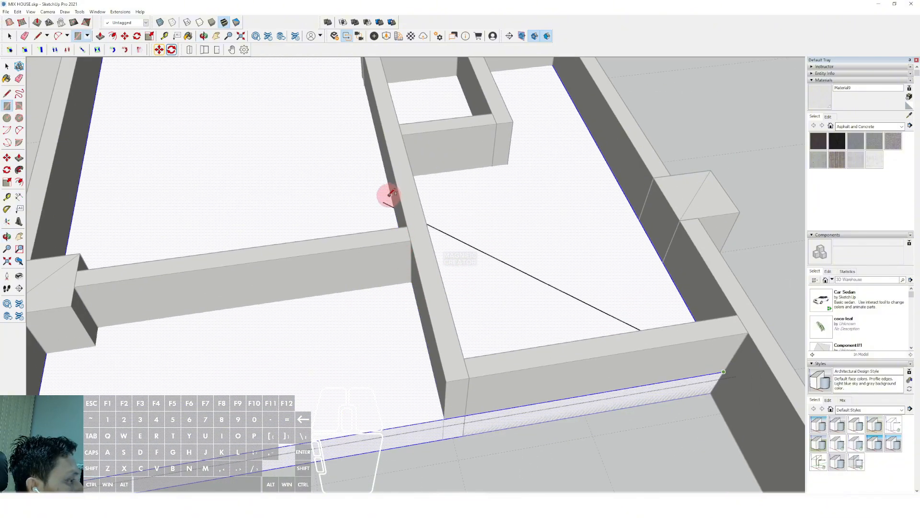
key(shift)
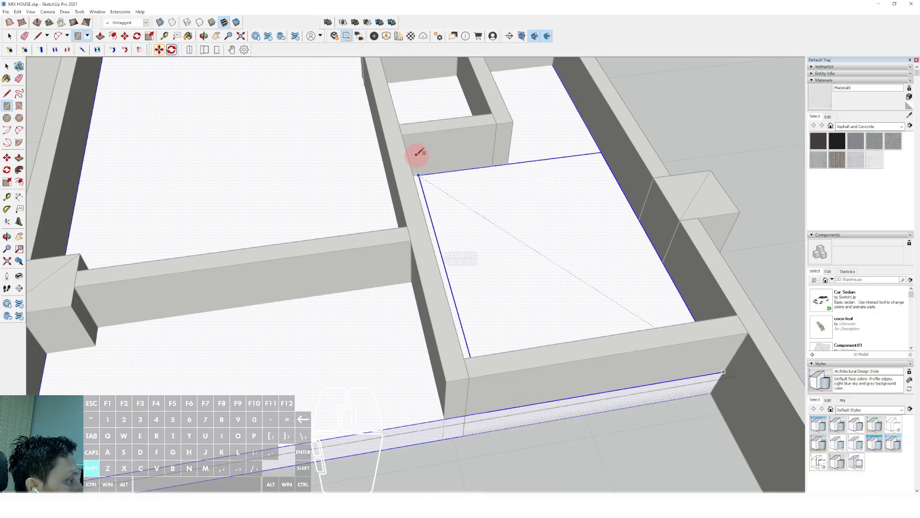
click(424, 154)
key(space)
Step: Move the rectangle's long inner edge sideways to the far face of the long partition wall
click(430, 182)
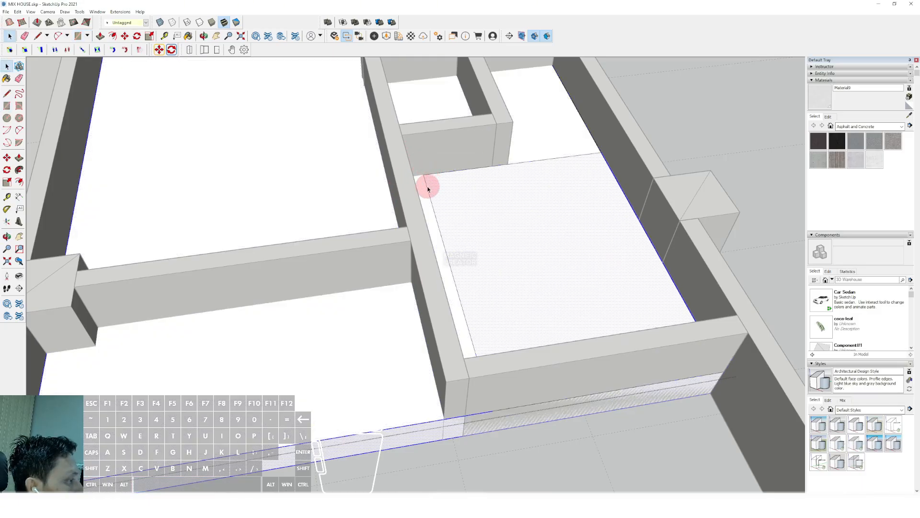
click(429, 189)
scroll(428, 189, up, 3)
key(m)
click(425, 179)
scroll(439, 179, down, 2)
key(shift)
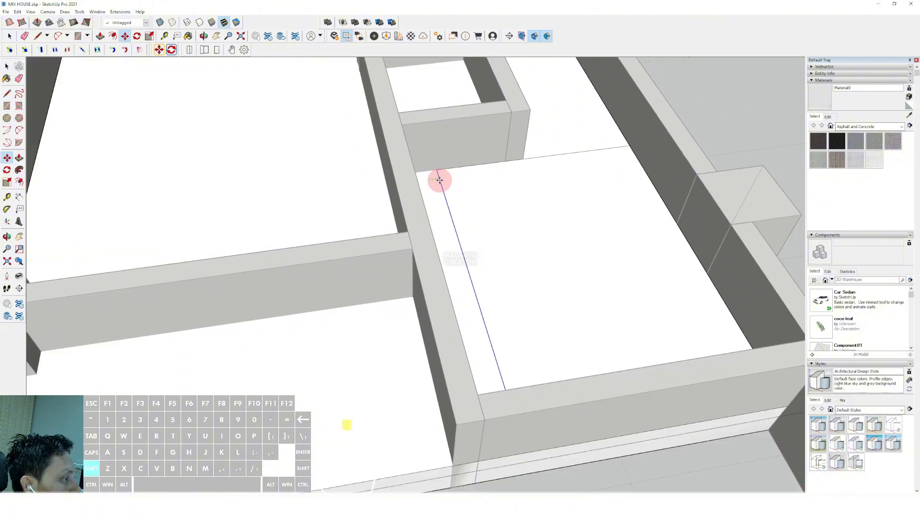
shift+click(386, 166)
key(space)
Step: Raise the rectangular floor section of the larger compartment slightly with Push/Pull
scroll(432, 201, down, 4)
scroll(492, 218, up, 4)
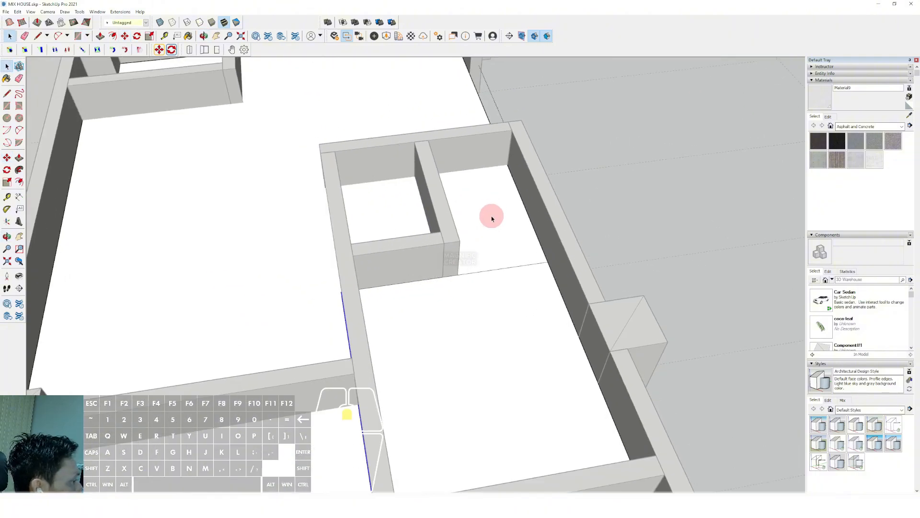
scroll(488, 218, up, 1)
click(481, 218)
scroll(481, 218, down, 1)
mouse_move(481, 217)
shift+middle_down()
mouse_move(479, 296)
mouse_move(427, 266)
mouse_move(460, 264)
mouse_move(478, 202)
shift+middle_up()
scroll(459, 266, down, 1)
scroll(466, 240, down, 3)
middle_drag(466, 240, 399, 242)
scroll(468, 264, down, 1)
shift+middle_drag(468, 265, 412, 263)
key(p)
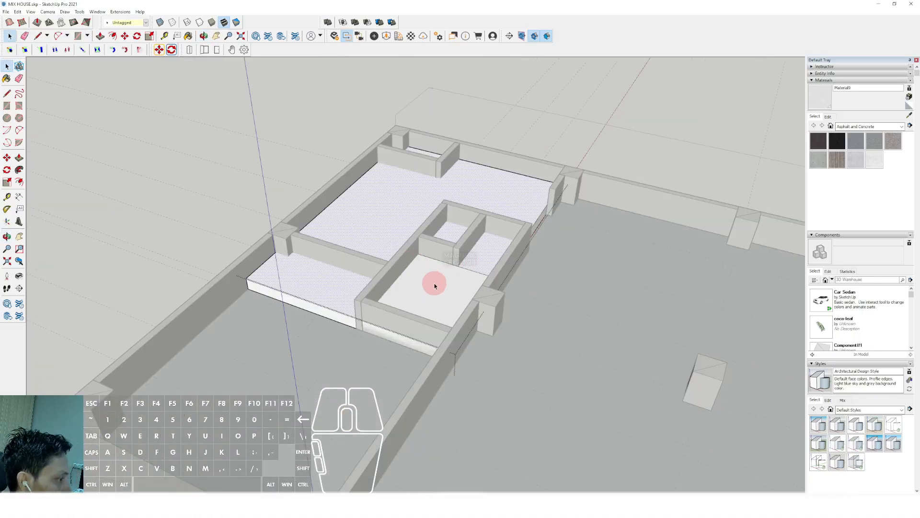
scroll(435, 273, up, 3)
drag(398, 286, 400, 261)
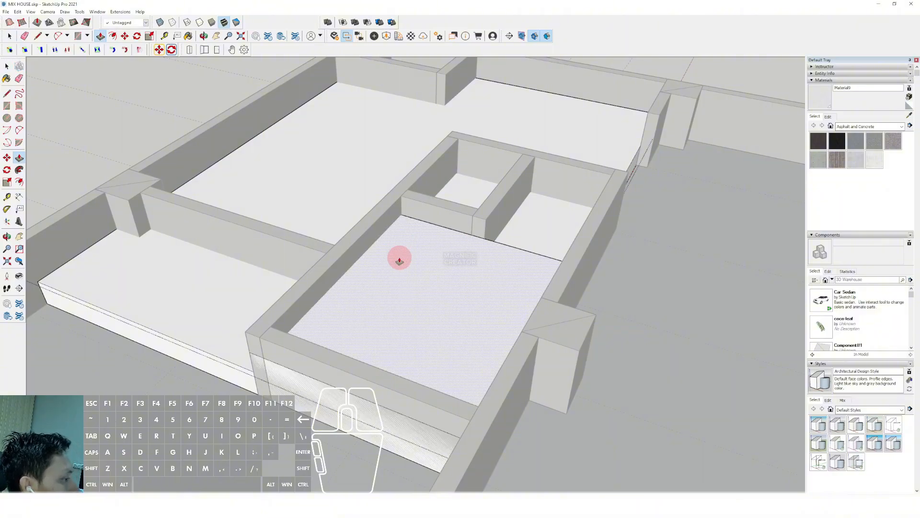
click(400, 260)
Step: Examine the floor sections around the raised compartment and the two small compartments beside it
scroll(424, 261, down, 5)
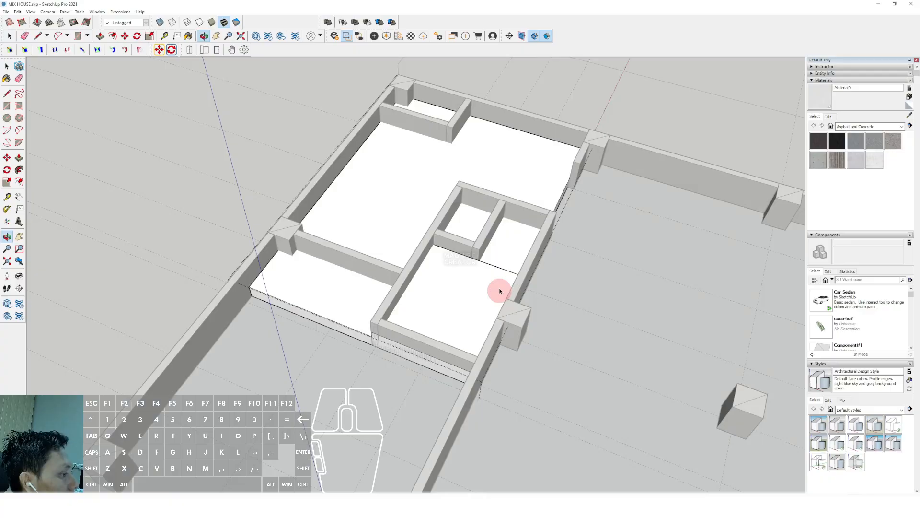
scroll(497, 287, up, 6)
scroll(493, 255, down, 1)
middle_drag(495, 257, 559, 349)
scroll(485, 296, up, 2)
scroll(527, 287, up, 3)
click(527, 286)
scroll(515, 285, down, 1)
middle_drag(515, 284, 589, 310)
scroll(478, 315, up, 3)
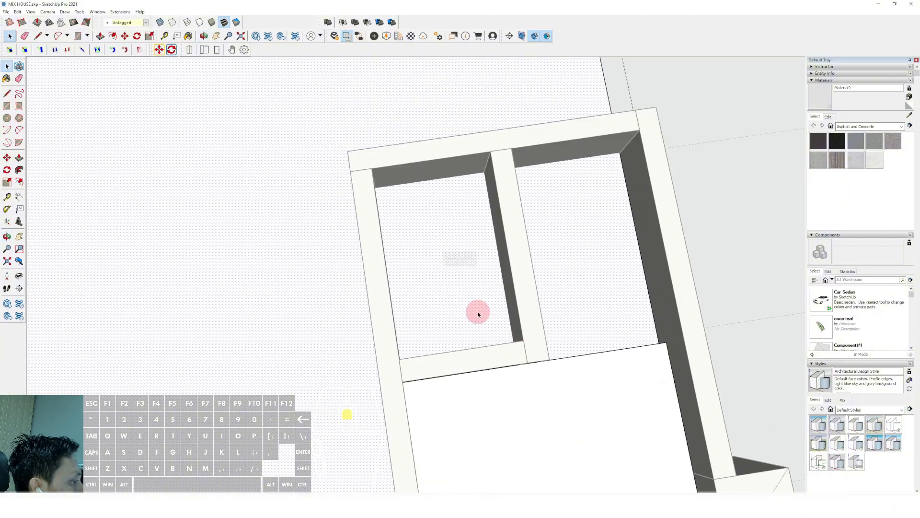
Step: Finish editing the floor slab and leave its group
shift+middle_drag(478, 314, 480, 364)
scroll(531, 386, up, 2)
key(r)
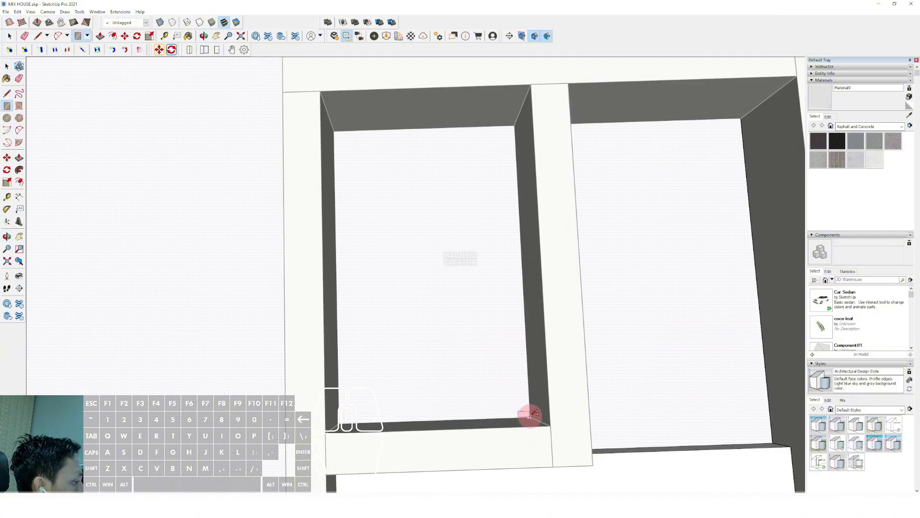
key(space)
scroll(498, 252, down, 8)
click(318, 230)
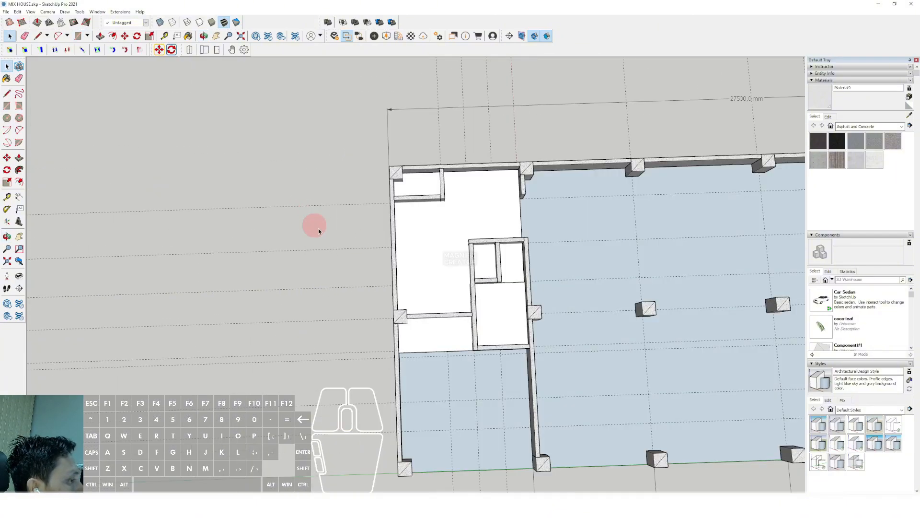
Step: Examine the whole house layout, its walls, columns, floor levels and ramp from several angles
scroll(493, 346, down, 1)
shift+middle_drag(494, 346, 478, 304)
middle_drag(478, 304, 600, 146)
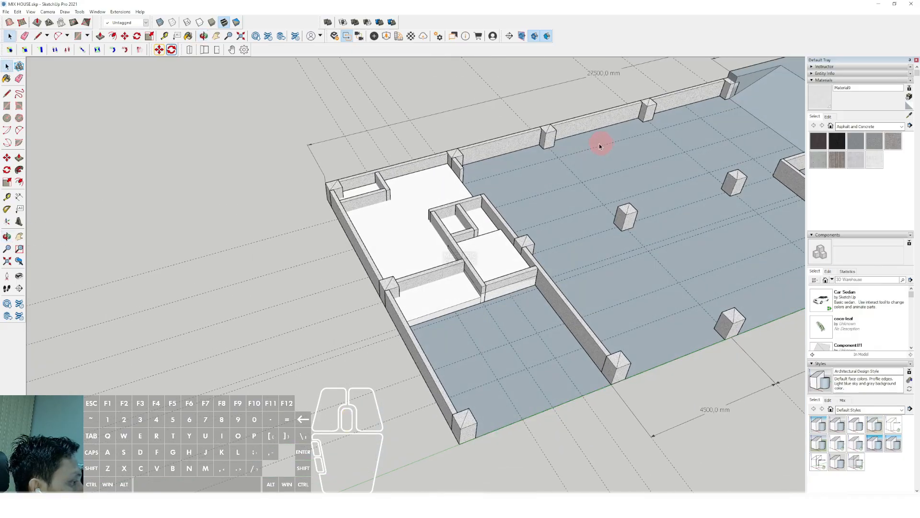
scroll(475, 270, down, 2)
middle_drag(475, 270, 496, 320)
scroll(512, 308, up, 3)
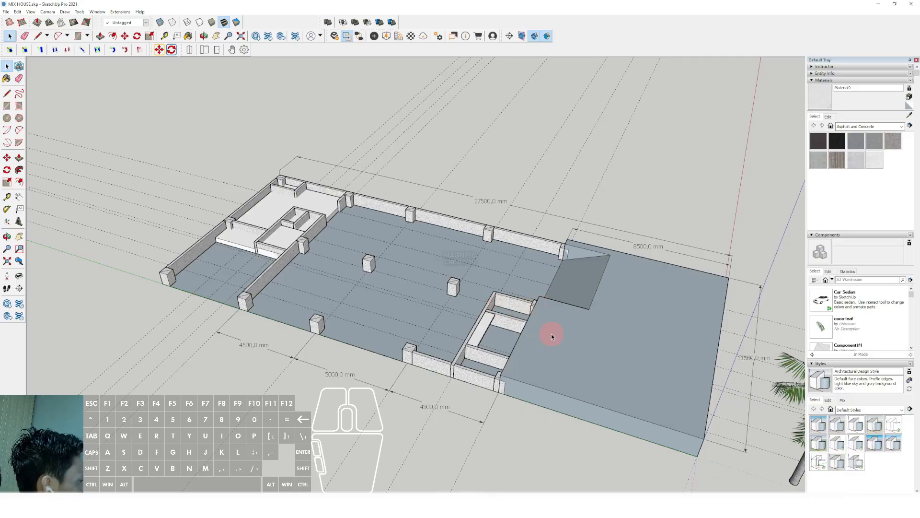
scroll(551, 334, up, 3)
middle_drag(541, 318, 622, 317)
middle_drag(565, 325, 548, 388)
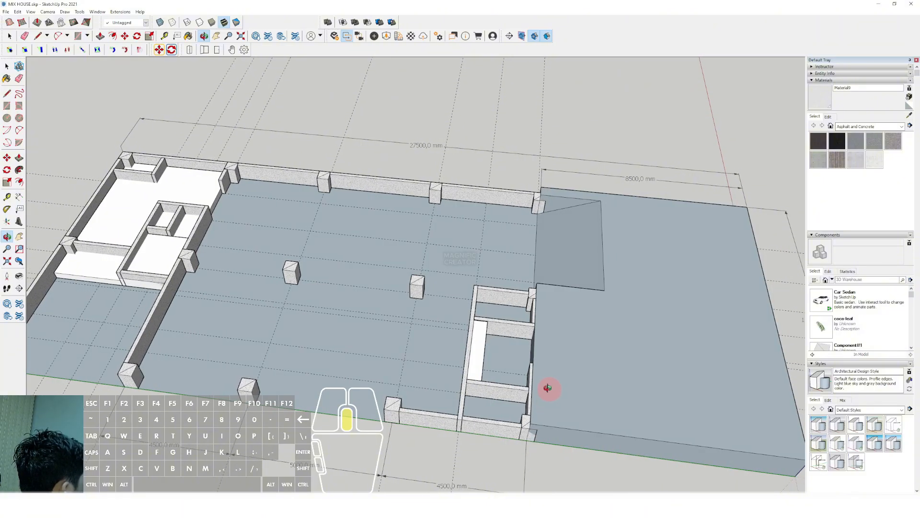
middle_drag(548, 387, 548, 386)
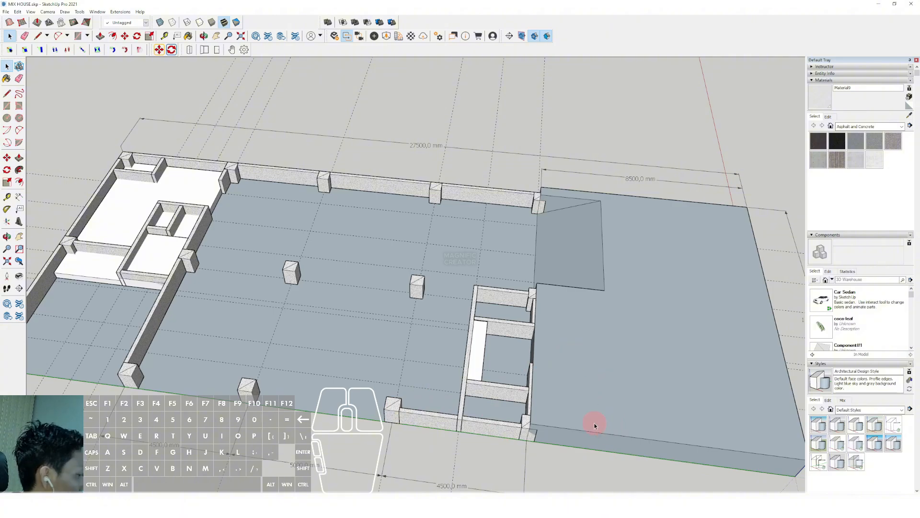
Step: Draw a small rectangle on the open floor between the columns and extrude it upward as a height reference box
scroll(339, 323, up, 4)
key(r)
click(346, 315)
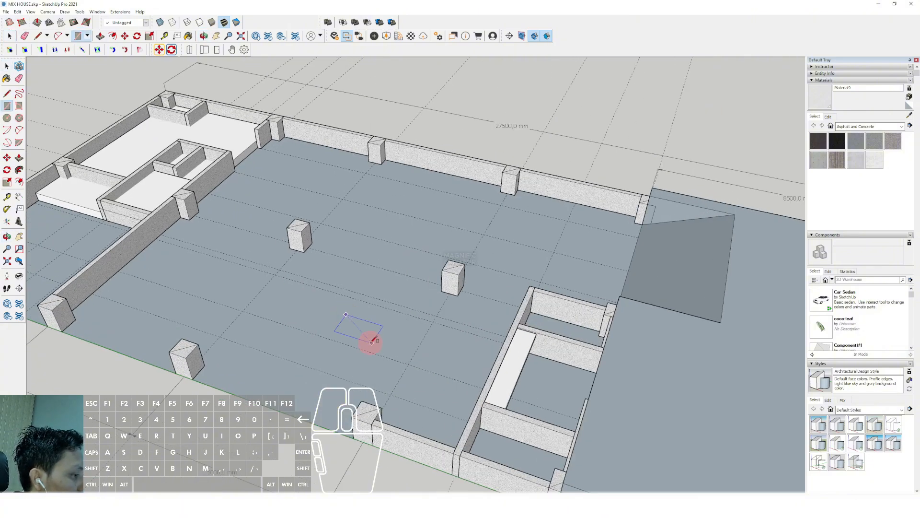
scroll(372, 342, up, 1)
click(366, 340)
key(space)
scroll(349, 322, up, 2)
click(348, 322)
key(v)
click(354, 320)
scroll(353, 234, down, 2)
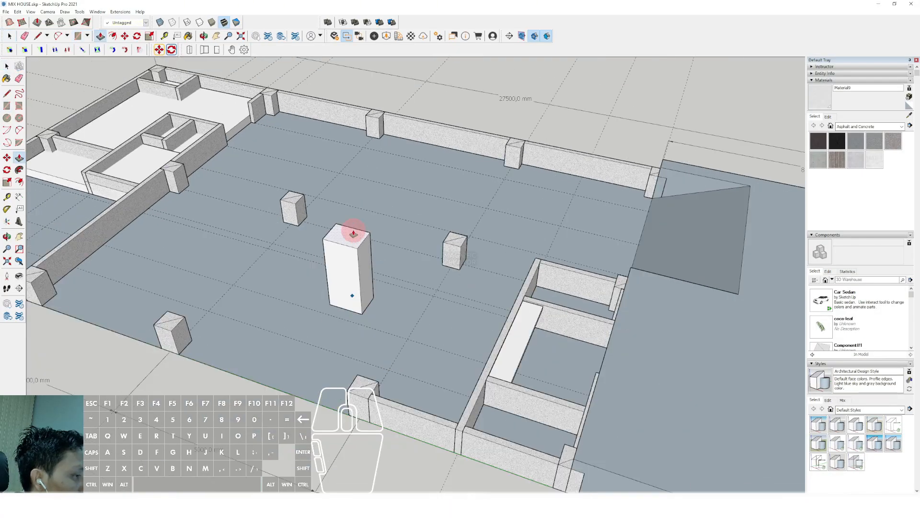
middle_drag(353, 233, 322, 197)
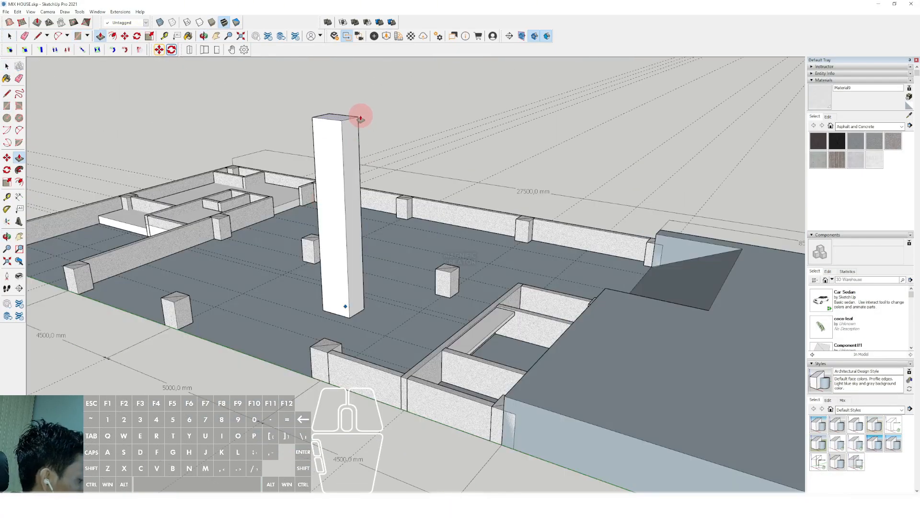
key(Escape)
key(space)
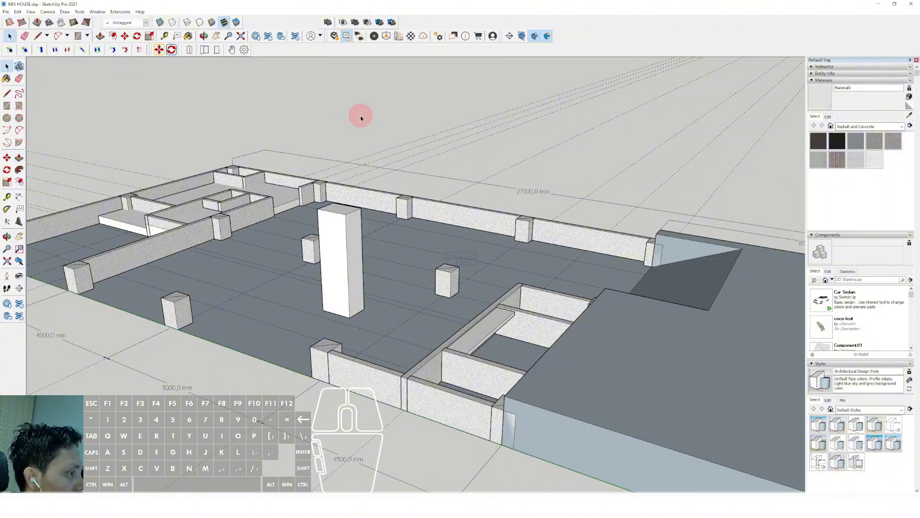
Step: Select the entire height reference box and make it a group
triple_click(330, 241)
right_click(336, 245)
click(357, 303)
scroll(366, 303, down, 2)
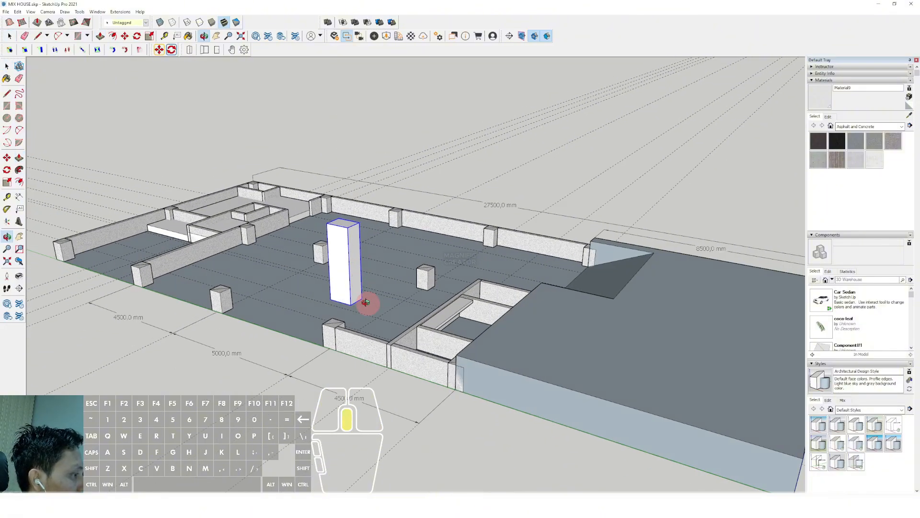
middle_drag(366, 303, 369, 335)
scroll(370, 274, up, 2)
scroll(370, 277, down, 2)
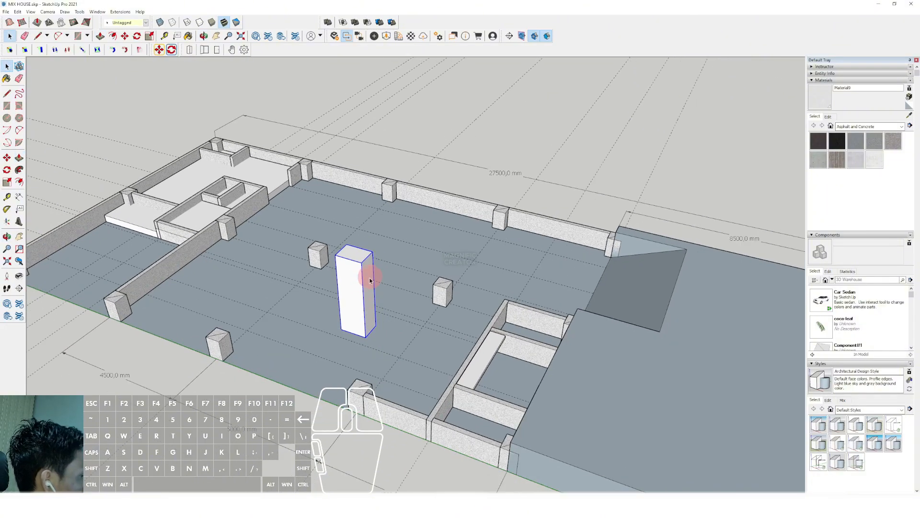
middle_drag(370, 277, 394, 318)
scroll(373, 300, up, 2)
scroll(374, 301, down, 3)
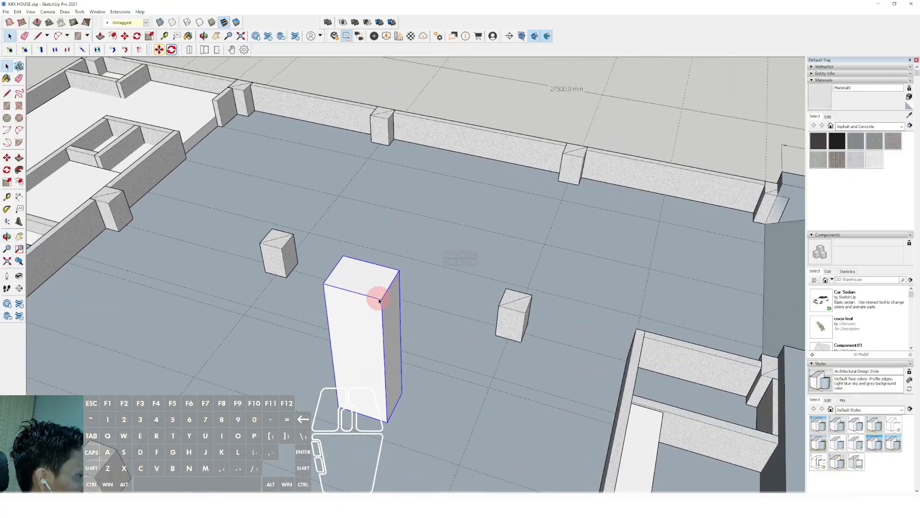
Step: Edit the column component beside the reference box and pull its top face upward with Push/Pull
click(463, 308)
double_click(460, 311)
scroll(460, 311, up, 2)
click(466, 301)
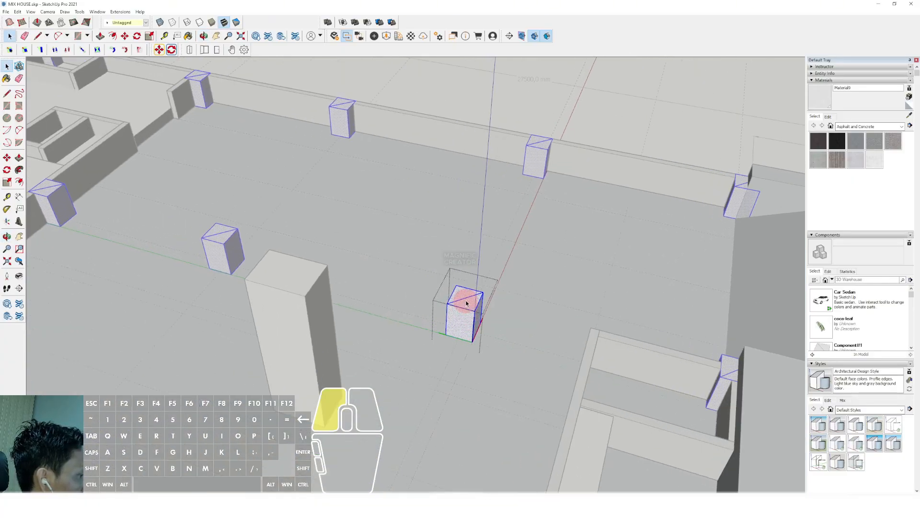
key(p)
click(462, 299)
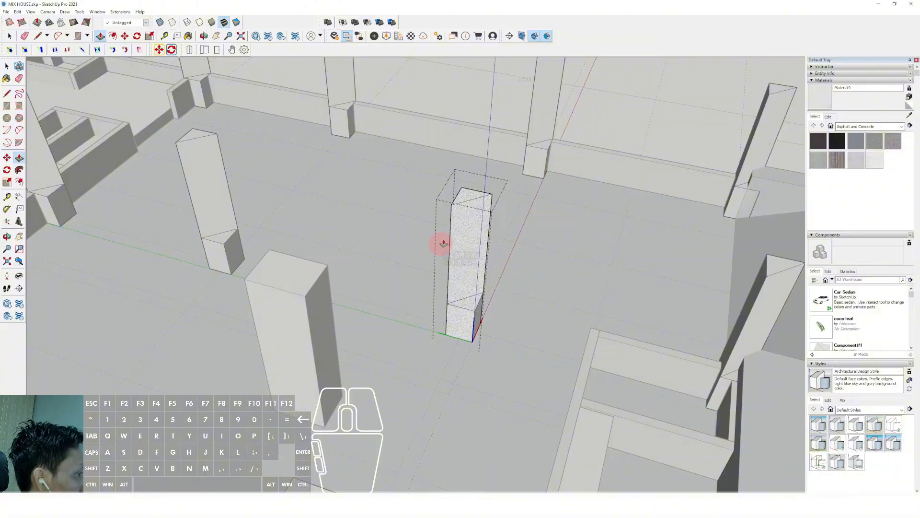
key(space)
key(v)
Step: Adjust the columns' top face with Push/Pull using the reference box's top as height guide, and leave the component
click(466, 188)
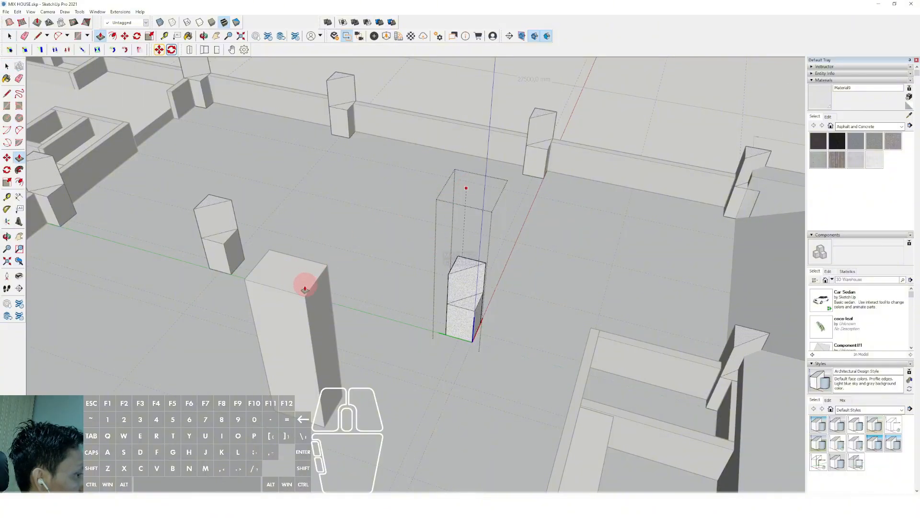
click(290, 278)
key(space)
scroll(469, 305, up, 3)
key(v)
click(480, 307)
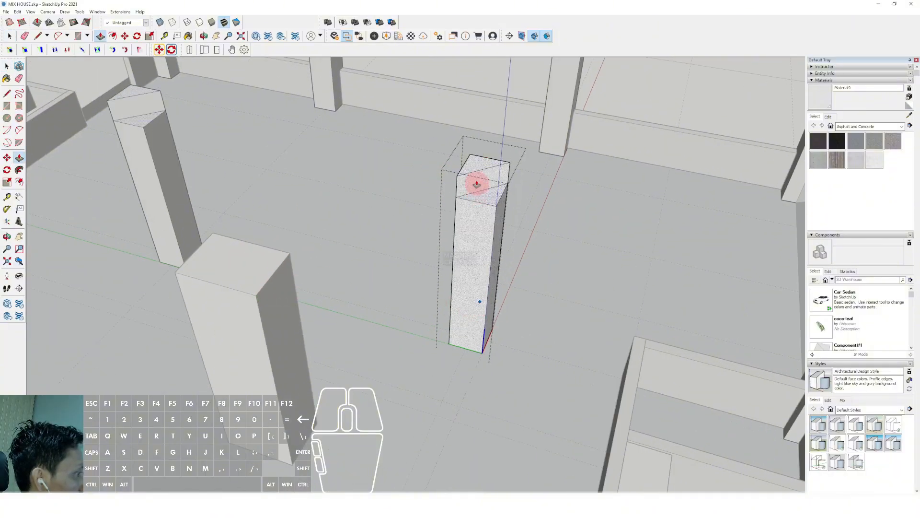
click(476, 169)
key(space)
scroll(461, 216, down, 4)
middle_drag(459, 232, 439, 216)
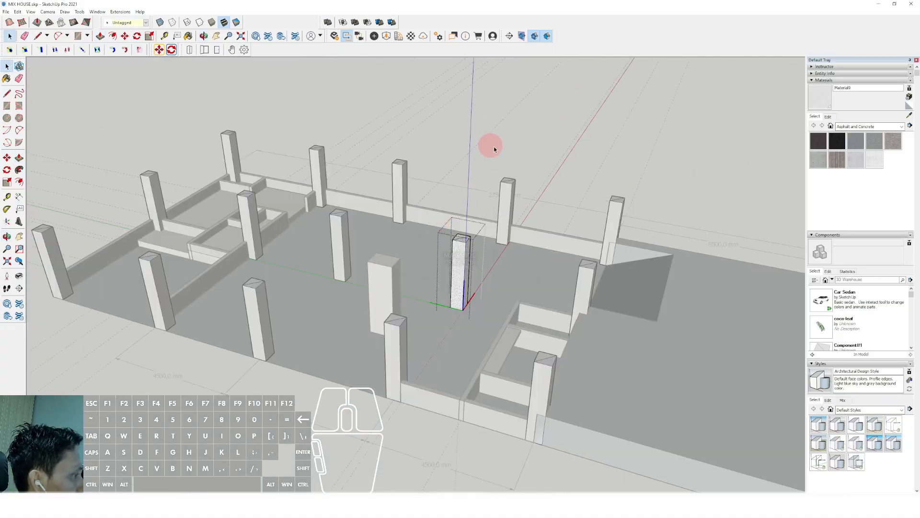
click(531, 151)
Step: Delete the height reference box standing between the columns
click(386, 280)
scroll(387, 283, up, 2)
shift+middle_drag(389, 284, 374, 283)
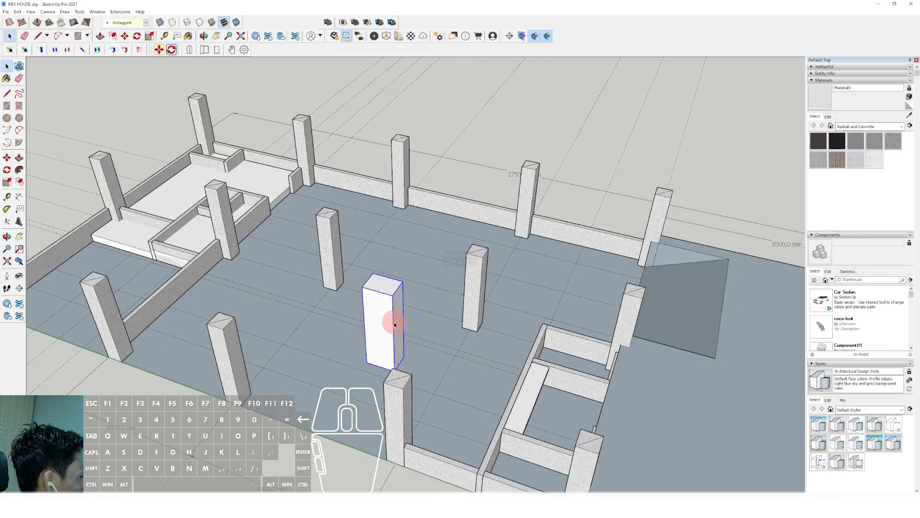
key(Delete)
scroll(375, 327, down, 3)
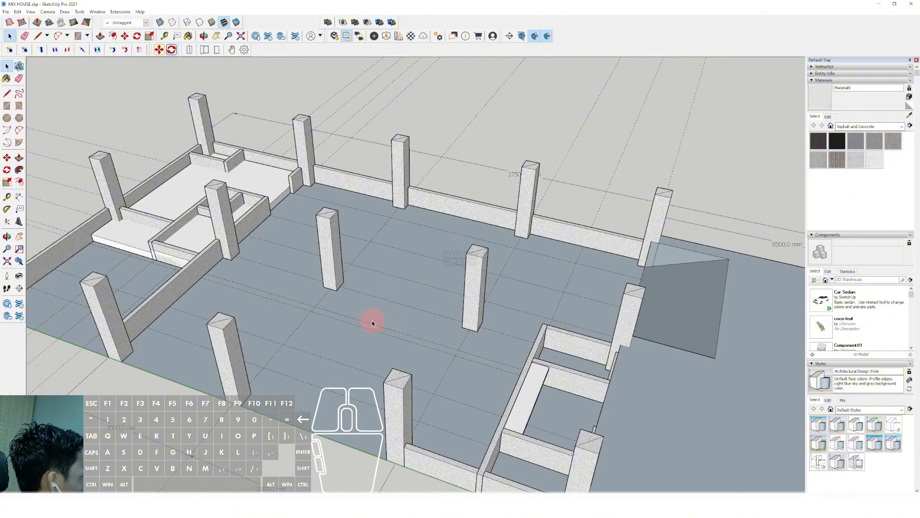
Step: Draw a rectangle over the column tops from the end wall's middle column to the diagonally opposite outer corner column
scroll(329, 259, down, 2)
middle_drag(330, 259, 366, 390)
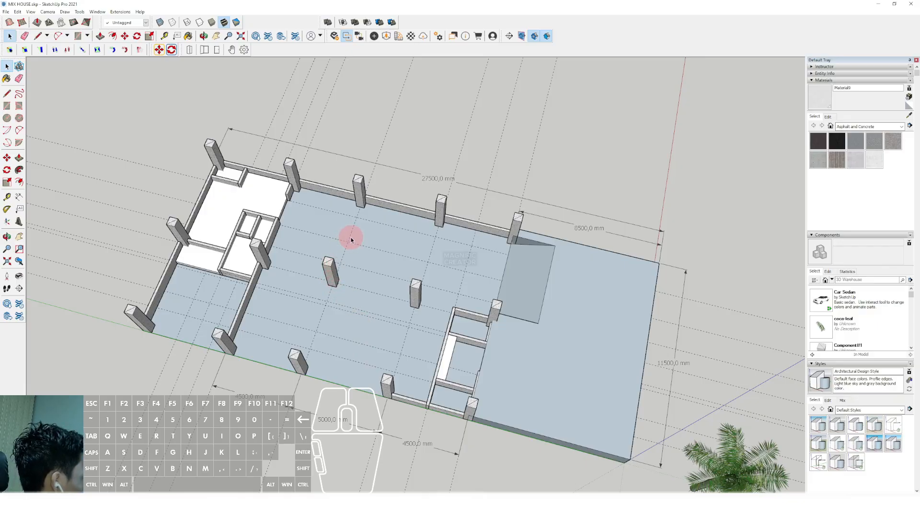
middle_drag(313, 276, 244, 211)
key(r)
click(237, 199)
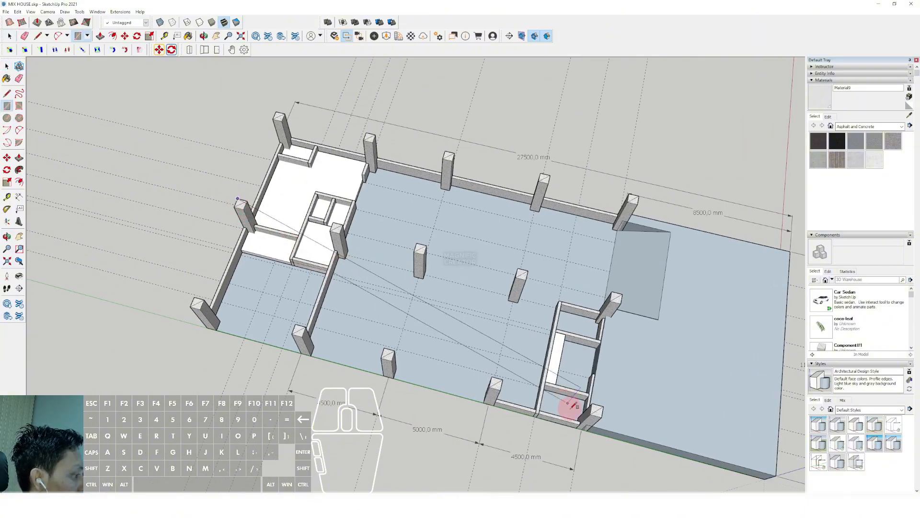
click(602, 416)
key(space)
Step: Give the rectangle on the column tops a thin slab thickness with Push/Pull
scroll(516, 321, down, 1)
middle_drag(516, 320, 434, 251)
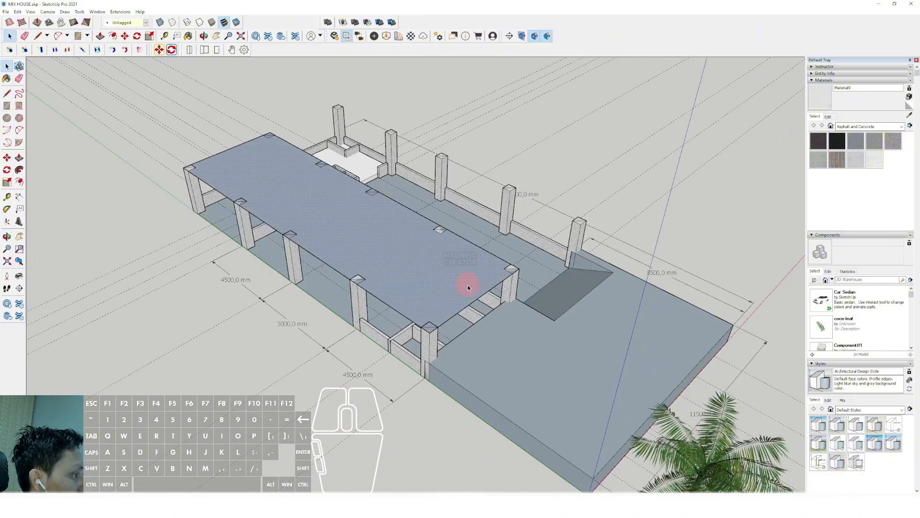
scroll(493, 272, up, 3)
scroll(493, 271, up, 2)
key(p)
click(513, 252)
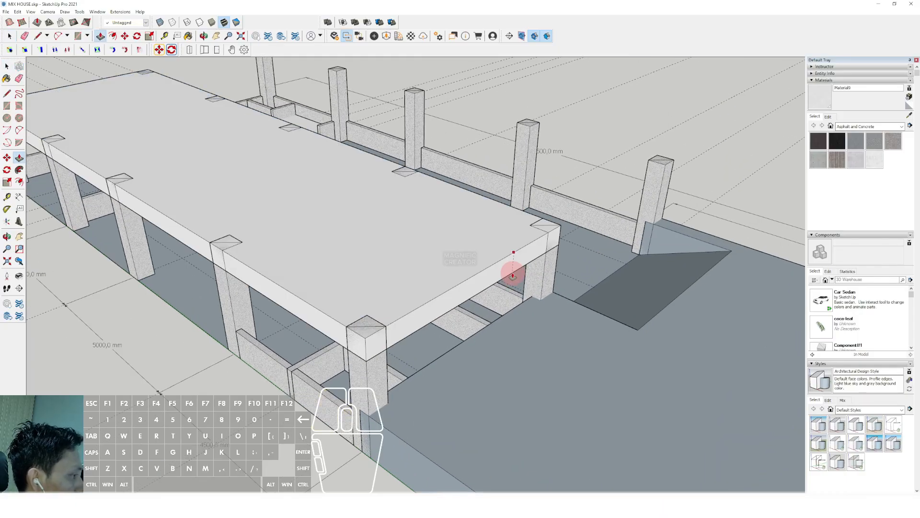
click(513, 276)
key(space)
Step: Select the whole upper slab and make it a group
triple_click(461, 260)
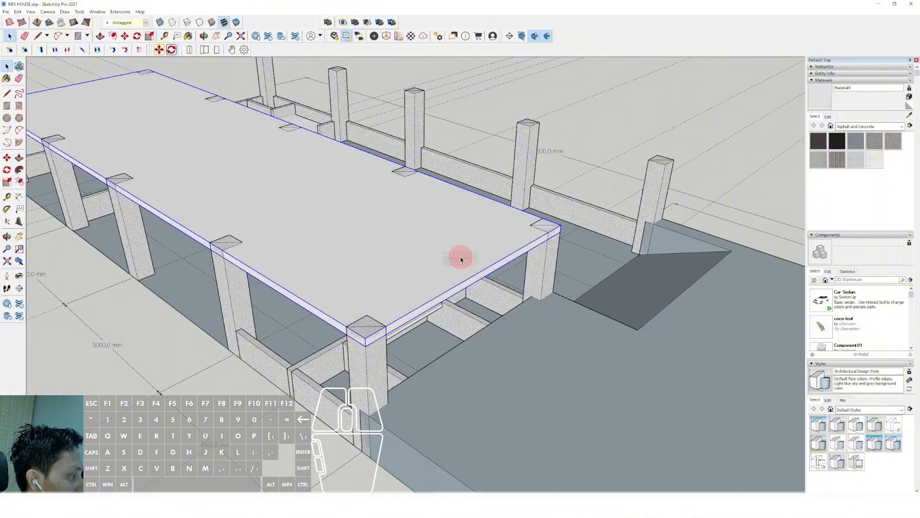
scroll(461, 260, down, 2)
middle_drag(461, 260, 392, 338)
scroll(420, 301, down, 1)
middle_drag(434, 303, 385, 334)
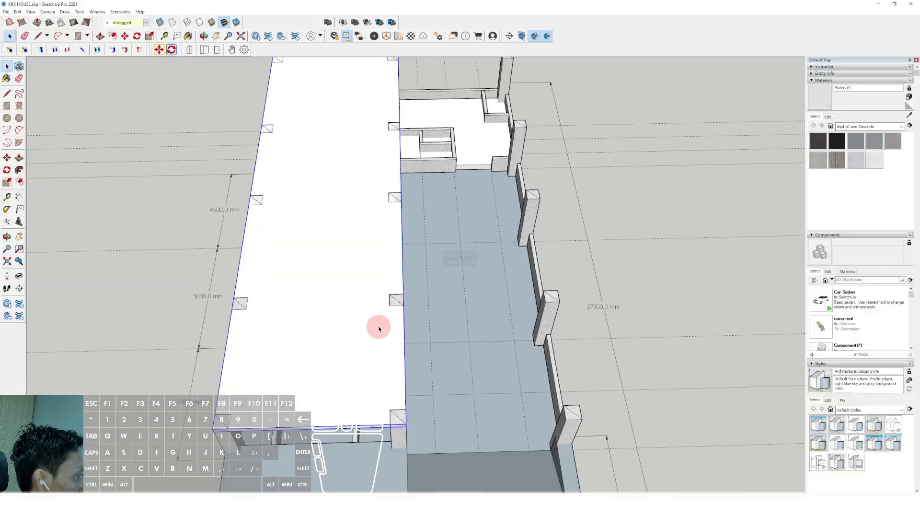
scroll(378, 328, down, 2)
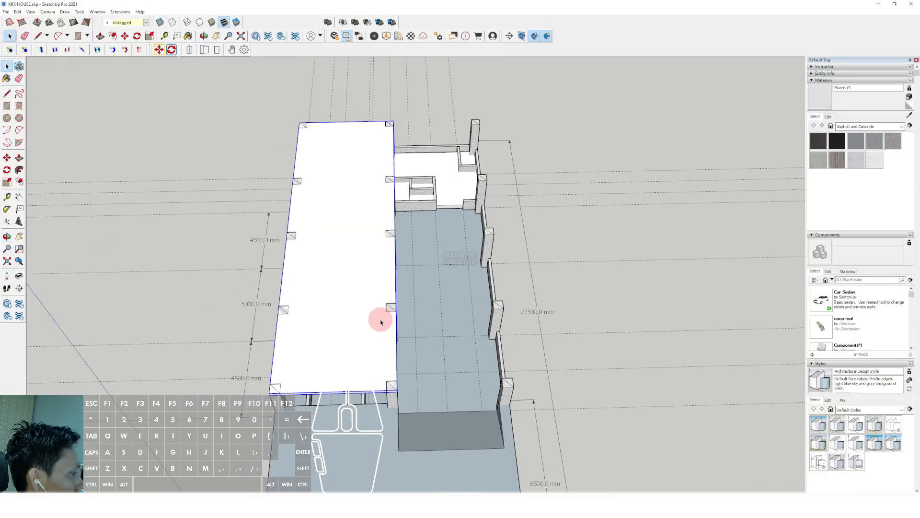
middle_drag(397, 323, 456, 300)
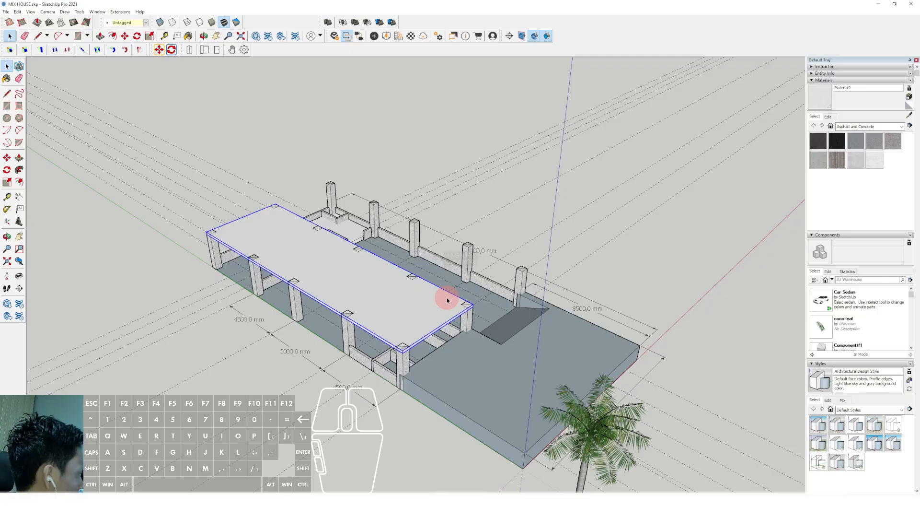
Step: Edit the upper slab group and draw a rectangle on its long inner side face from the ramp end to the middle column
middle_drag(349, 245, 320, 287)
scroll(347, 305, up, 1)
triple_click(352, 304)
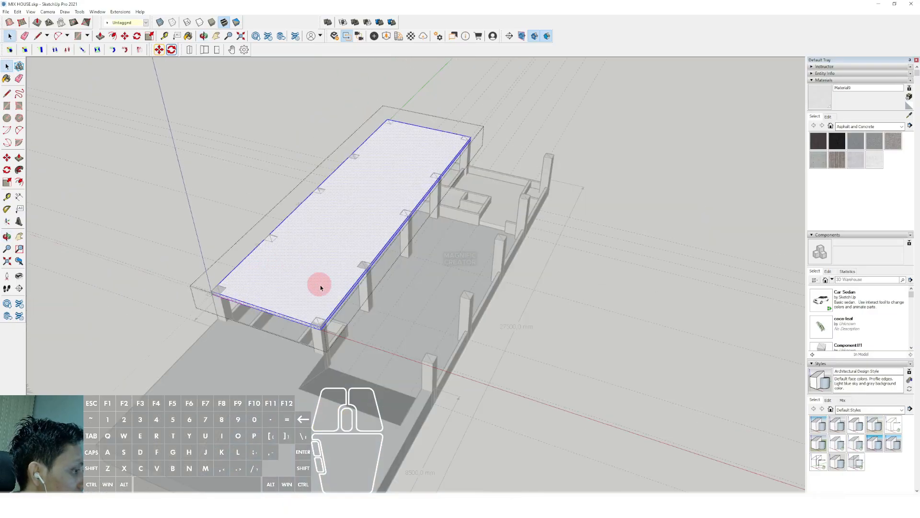
scroll(318, 339, up, 5)
key(r)
click(313, 332)
scroll(400, 247, down, 2)
shift+middle_drag(401, 247, 359, 302)
scroll(403, 253, up, 4)
scroll(411, 254, up, 2)
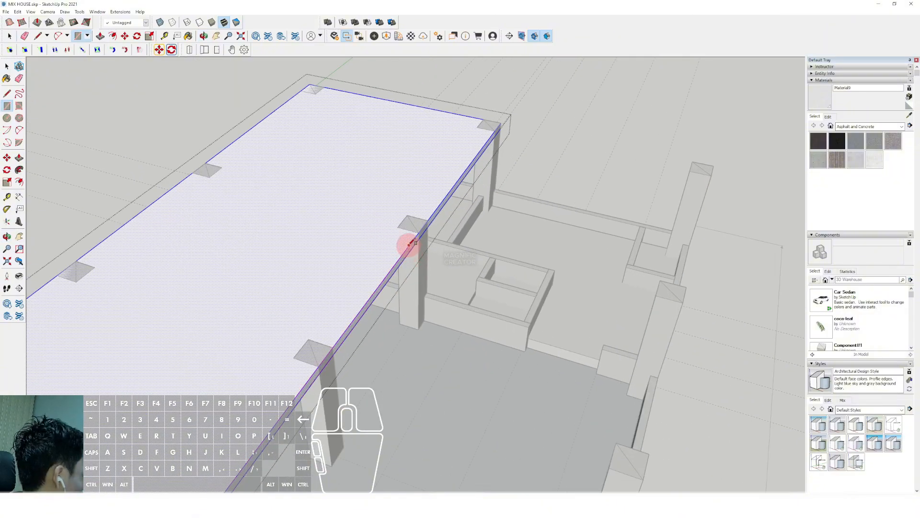
scroll(409, 246, down, 3)
scroll(367, 295, up, 1)
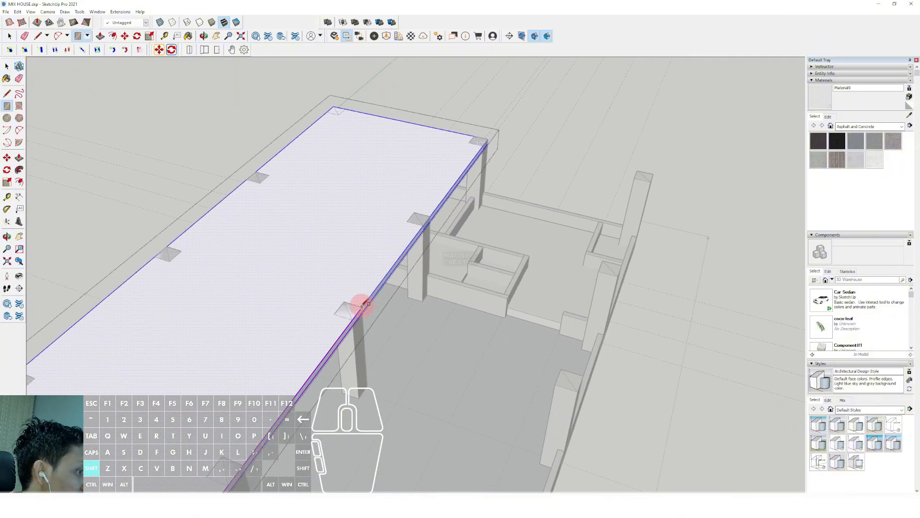
key(space)
Step: Push/Pull the rectangle on the upper slab's inner side out to widen the slab over the opposite row of columns
scroll(353, 321, up, 3)
key(p)
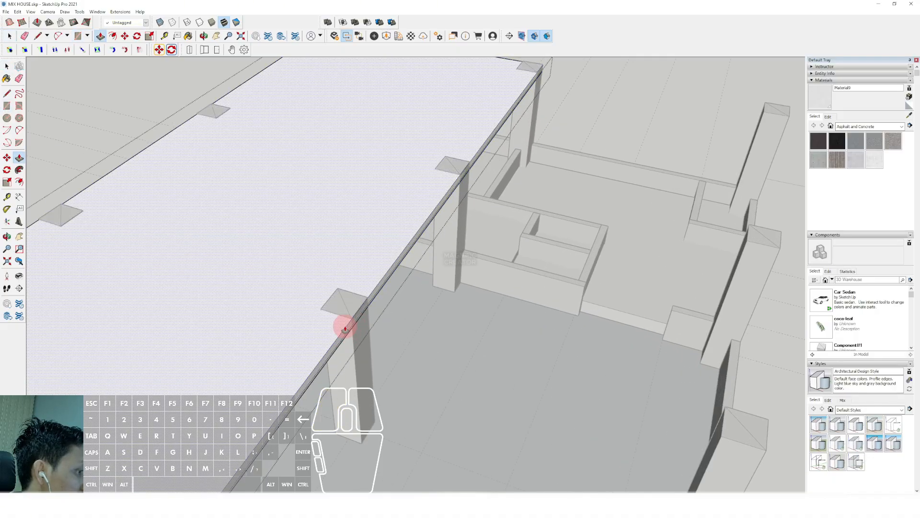
scroll(346, 329, up, 2)
scroll(427, 344, down, 5)
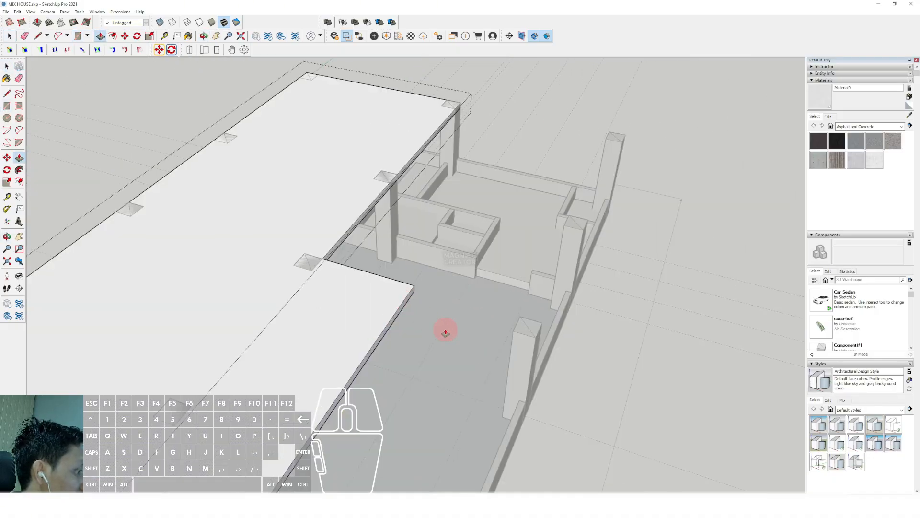
key(space)
Step: Edit one column on the slab's dimensioned long side and raise the column tops above the upper slab with Push/Pull
scroll(623, 198, down, 5)
middle_drag(555, 302, 560, 369)
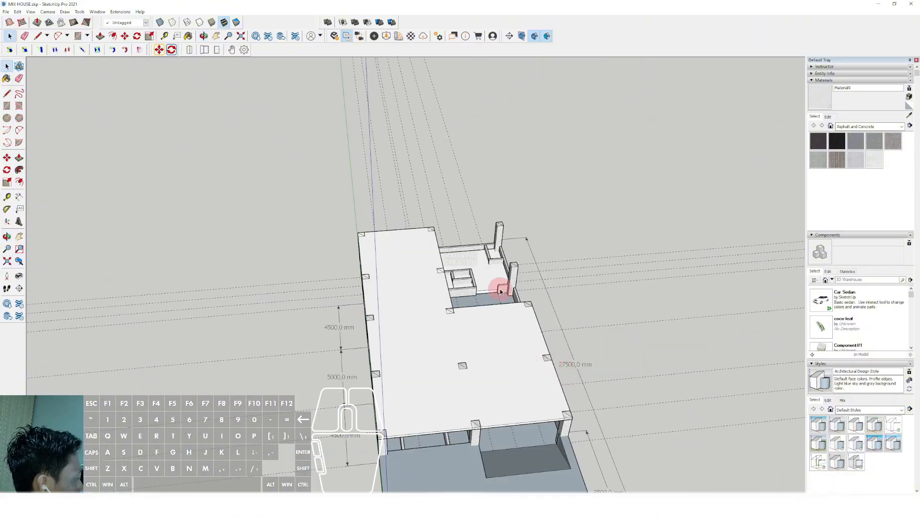
middle_drag(473, 301, 545, 308)
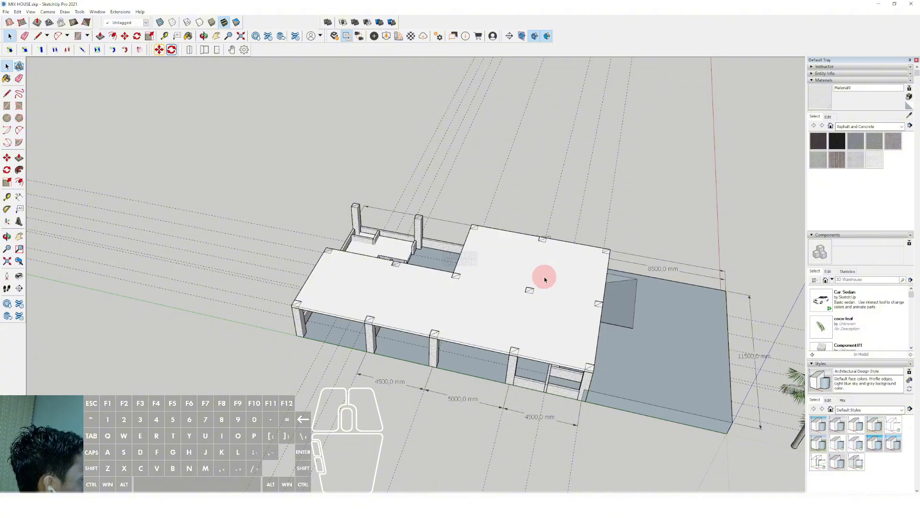
middle_drag(461, 301, 376, 313)
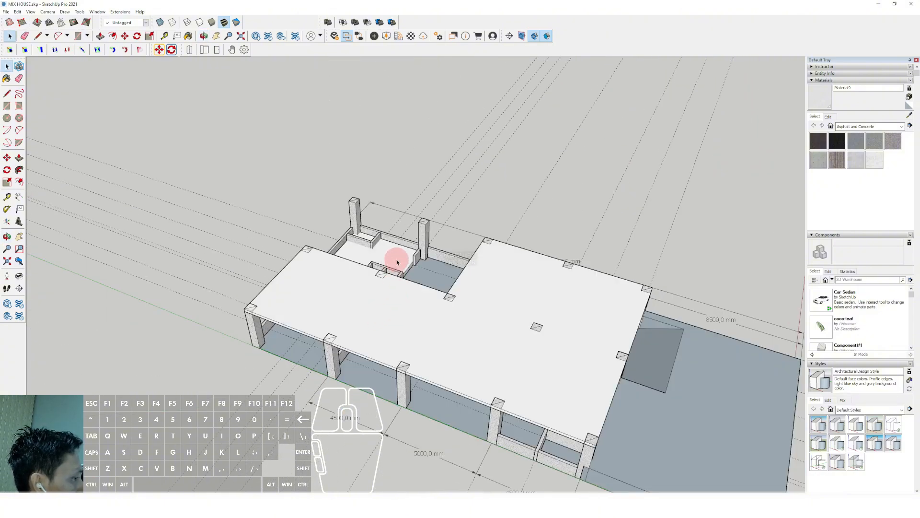
middle_drag(396, 260, 561, 288)
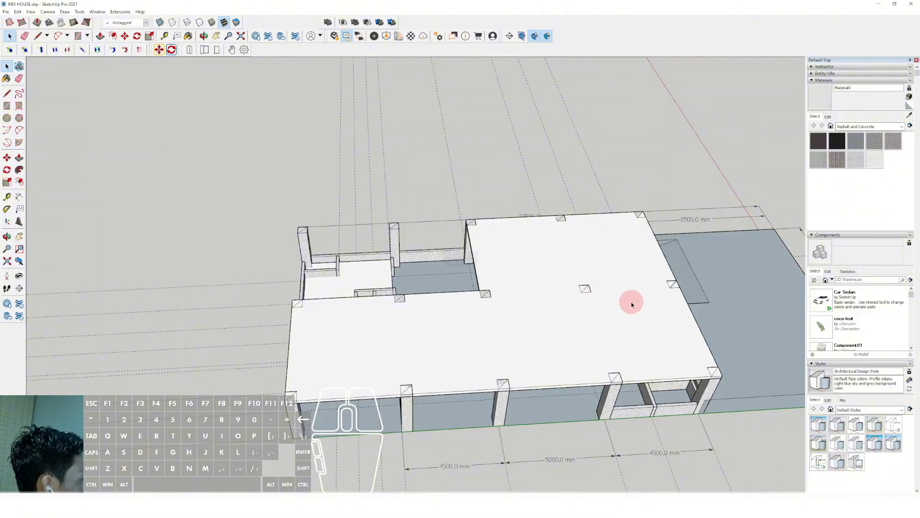
middle_drag(631, 305, 359, 333)
scroll(633, 306, up, 3)
scroll(358, 333, up, 2)
double_click(335, 346)
triple_click(336, 345)
scroll(333, 303, up, 3)
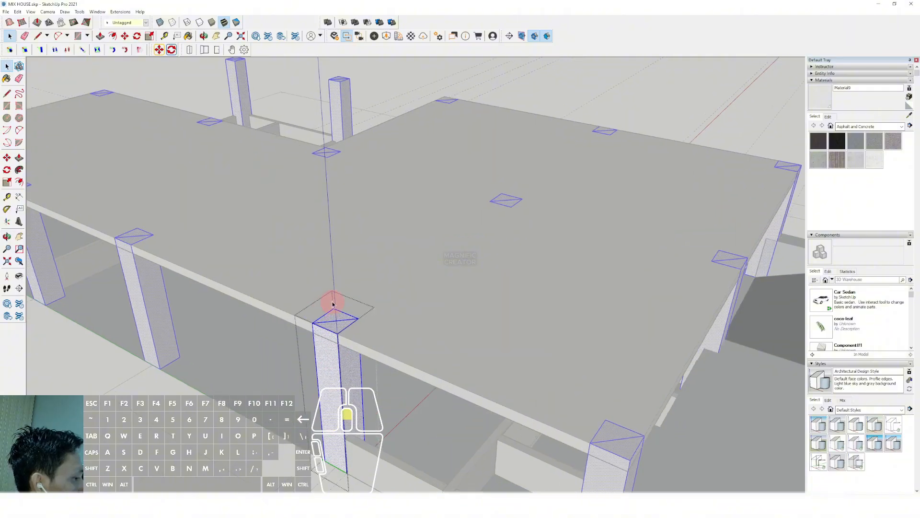
key(p)
click(334, 318)
key(space)
scroll(339, 336, up, 1)
key(v)
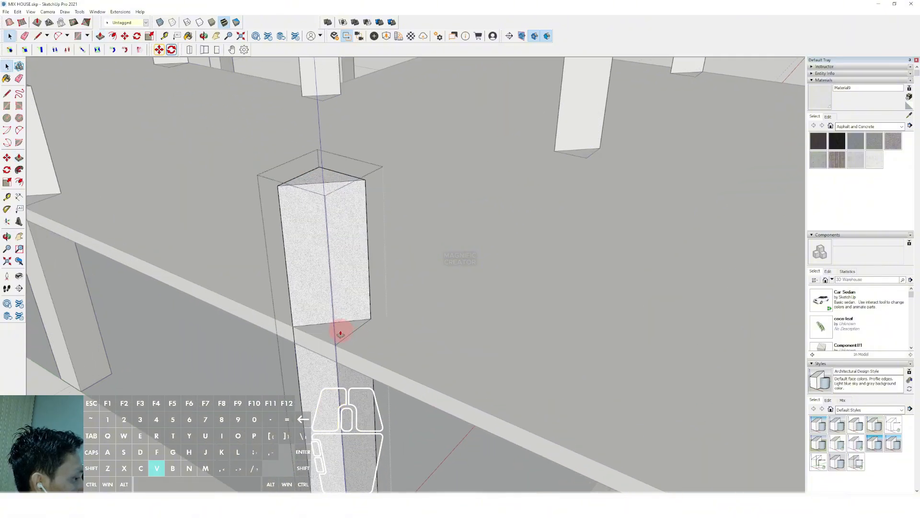
click(339, 331)
scroll(348, 261, down, 1)
middle_drag(347, 262, 349, 275)
key(space)
scroll(333, 224, down, 5)
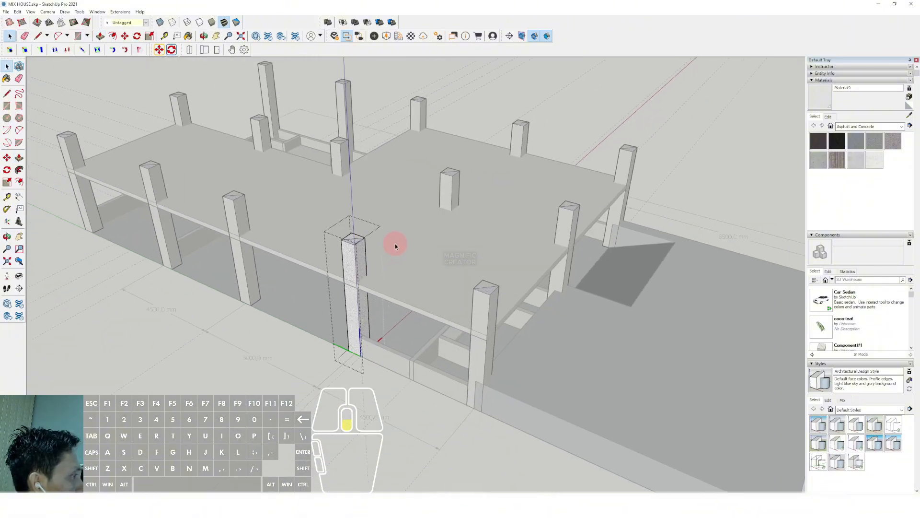
Step: Copy the ground-floor end wall straight up onto the upper slab, between the two end columns
scroll(508, 187, down, 2)
middle_drag(491, 209, 415, 300)
scroll(386, 298, up, 6)
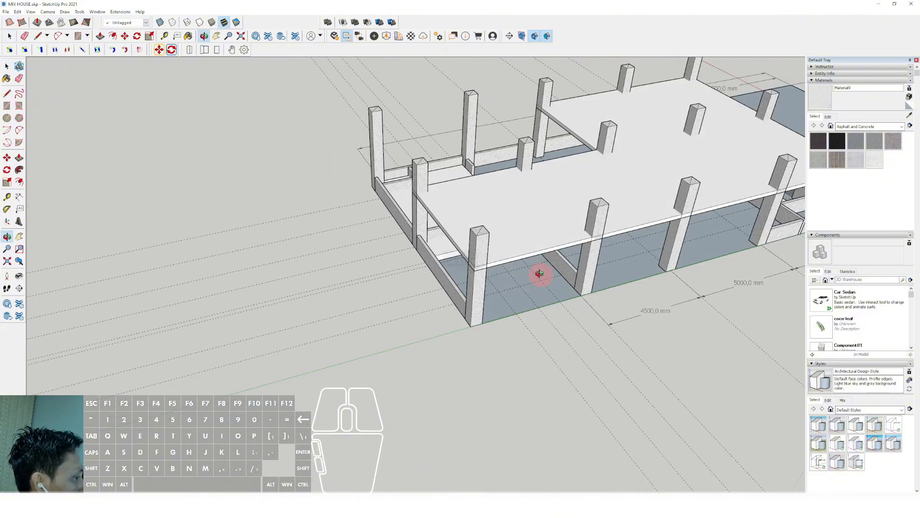
scroll(462, 312, up, 3)
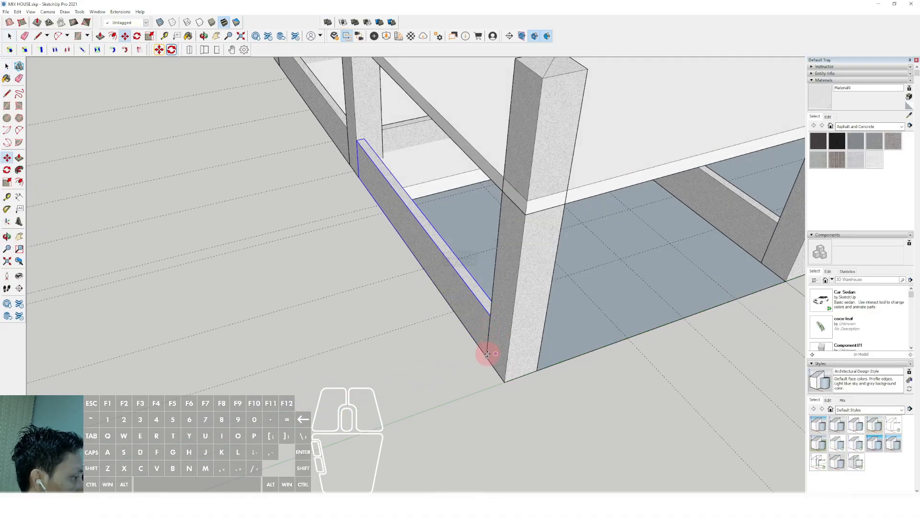
click(487, 354)
scroll(488, 300, down, 3)
scroll(491, 291, up, 1)
key(shift)
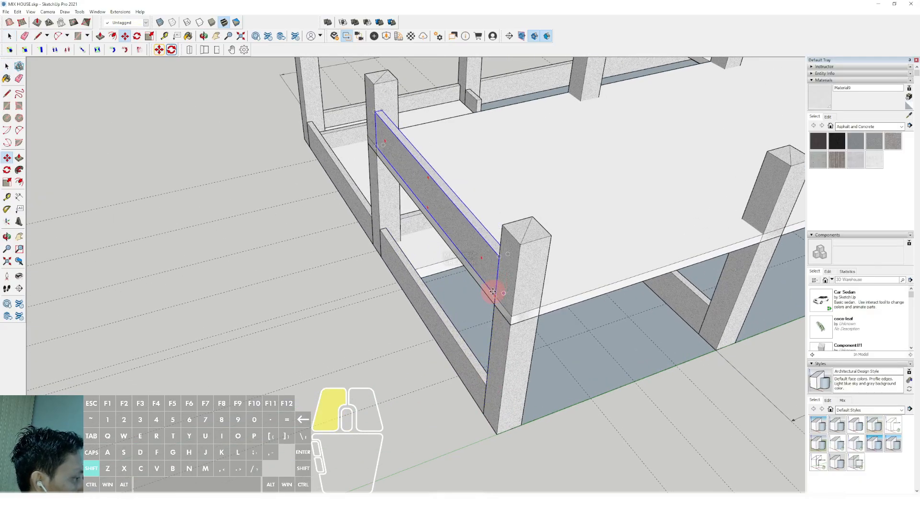
Step: Copy the upper end wall a short distance inward onto the slab
scroll(492, 291, down, 5)
middle_drag(470, 214, 318, 325)
middle_drag(460, 301, 397, 320)
scroll(378, 275, up, 3)
scroll(384, 278, down, 2)
scroll(398, 315, up, 3)
scroll(408, 313, up, 1)
click(379, 293)
key(ctrl)
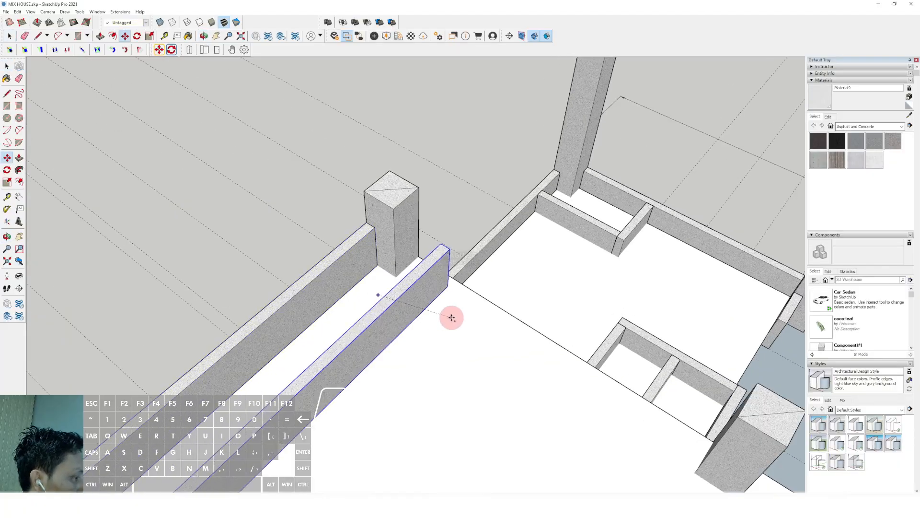
click(458, 317)
key(space)
Step: Rotate the copied wall perpendicular to the end wall and move it against the inner end column along the slab edge
click(435, 337)
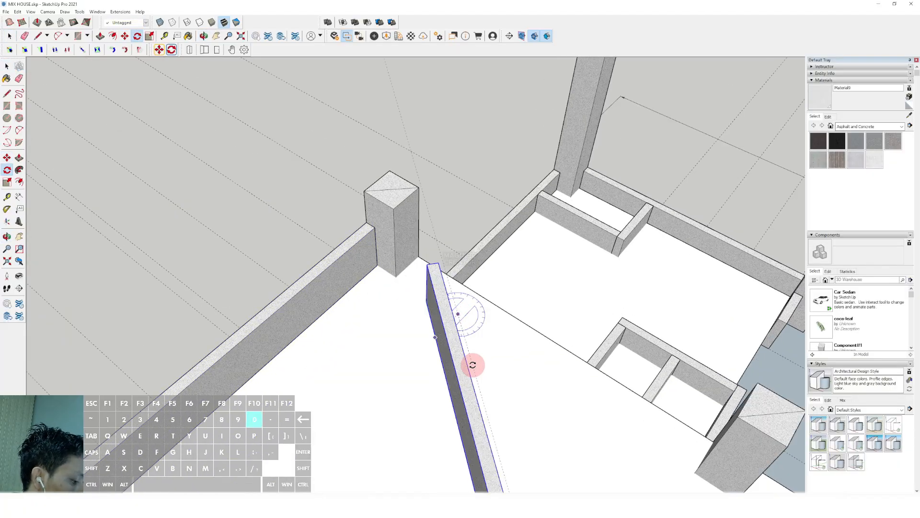
key(Return)
key(space)
scroll(432, 283, up, 3)
key(m)
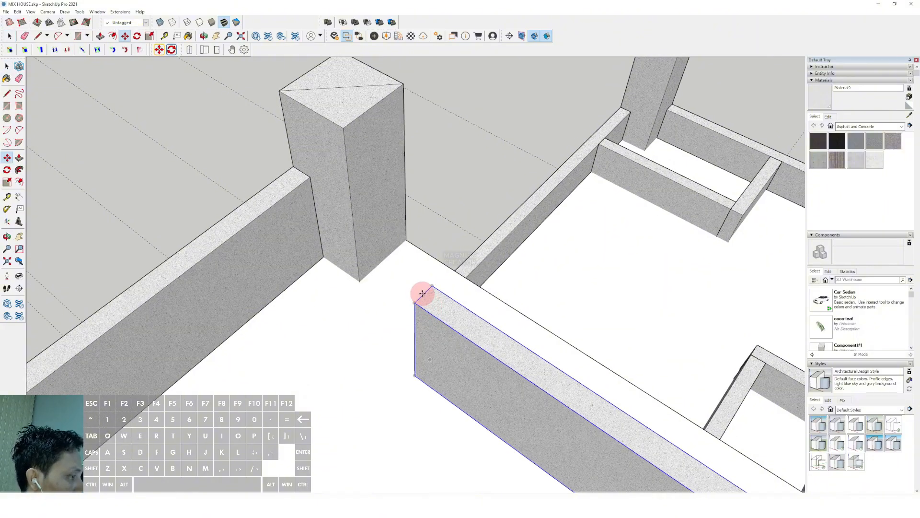
click(423, 292)
key(shift)
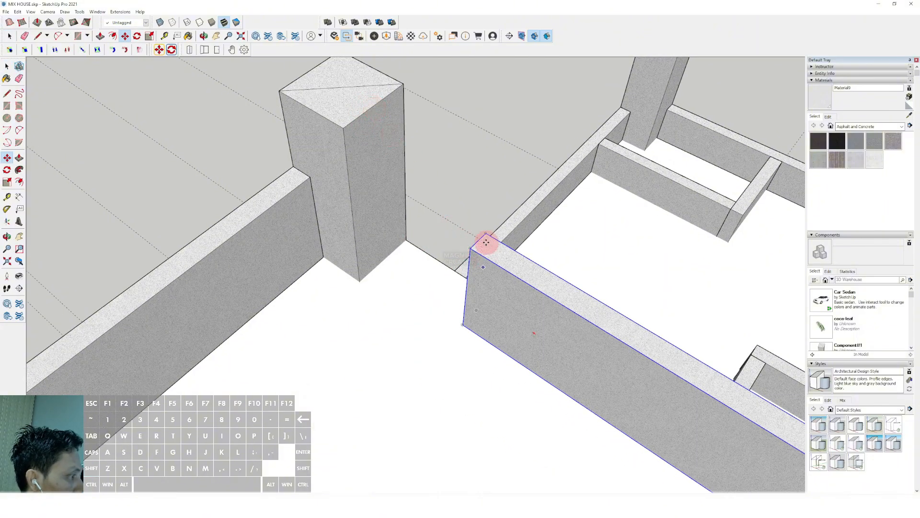
click(378, 168)
key(space)
scroll(372, 167, down, 6)
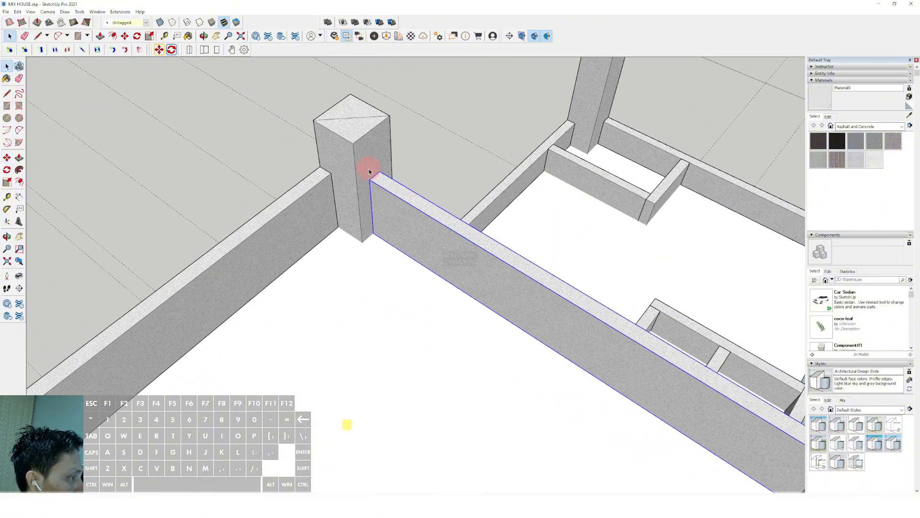
Step: Edit the inner side wall and Push/Pull its far end back to the near face of the next column
middle_drag(469, 274, 458, 249)
scroll(459, 249, up, 2)
double_click(447, 252)
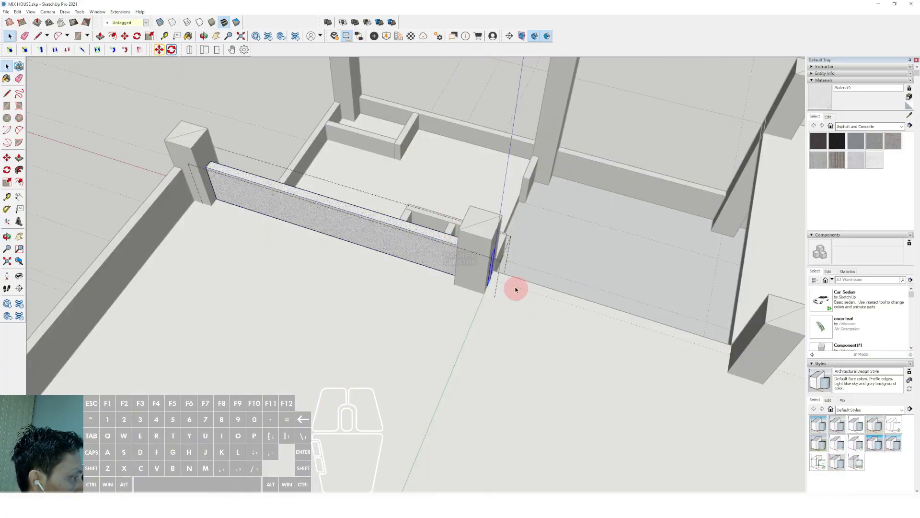
scroll(483, 244, up, 2)
key(p)
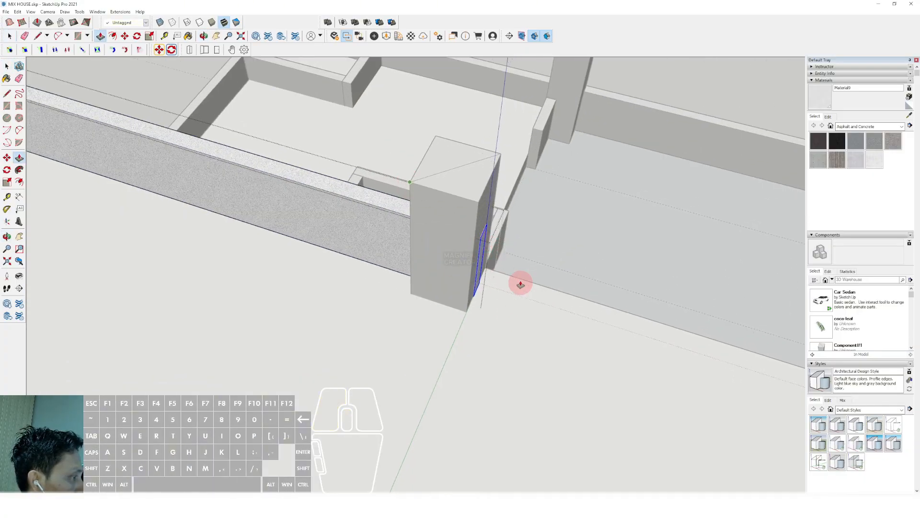
scroll(480, 239, down, 4)
middle_drag(540, 261, 542, 199)
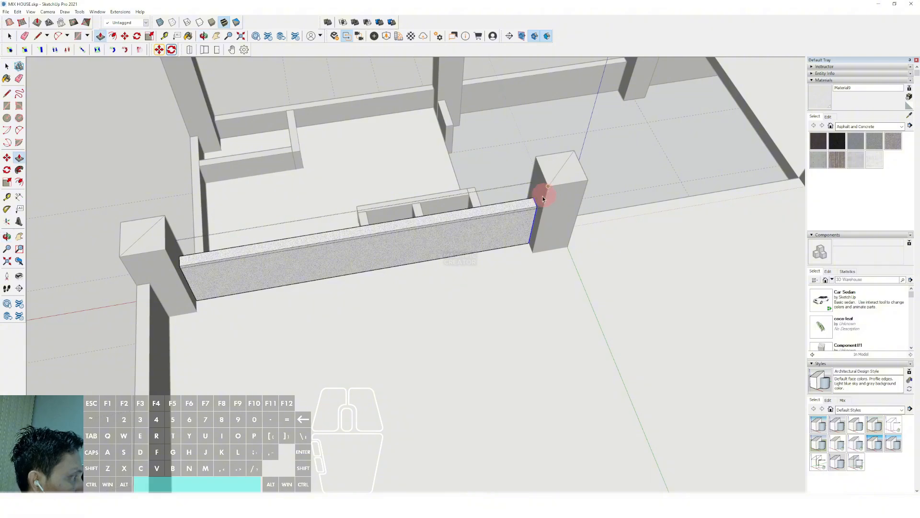
key(space)
scroll(522, 211, down, 2)
click(219, 160)
Step: Copy the inner side wall across the slab to the first bay of the dimensioned long side, starting at the corner column
scroll(391, 284, down, 2)
middle_drag(435, 304, 493, 232)
scroll(498, 202, up, 3)
click(507, 161)
scroll(509, 172, up, 1)
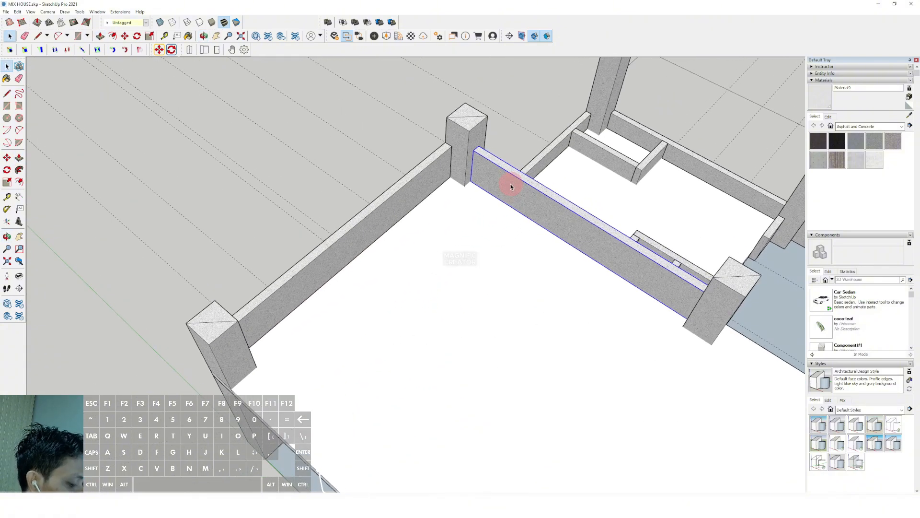
scroll(493, 170, up, 3)
key(m)
click(457, 133)
key(ctrl)
shift+scroll(374, 221, down, 3)
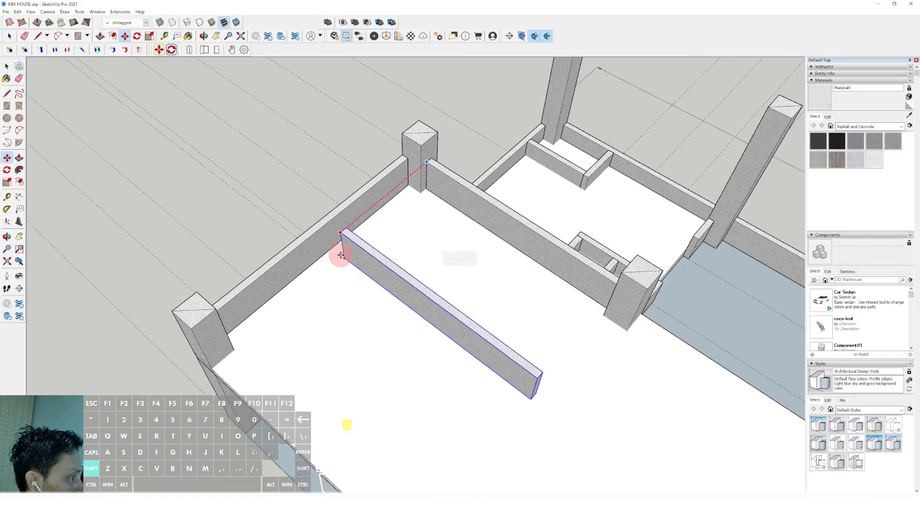
shift+scroll(341, 255, down, 3)
shift+scroll(381, 208, up, 4)
key(space)
Step: Copy the first-bay wall along the dimensioned long side into the second bay, starting at the second column
scroll(398, 238, down, 3)
middle_drag(422, 244, 433, 281)
scroll(406, 282, up, 2)
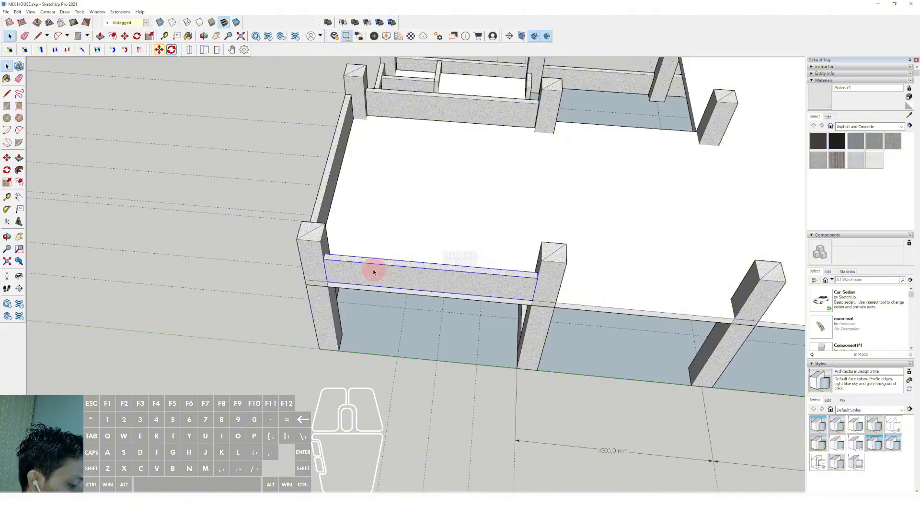
key(m)
scroll(336, 264, up, 1)
click(320, 258)
key(ctrl)
shift+scroll(341, 257, down, 3)
shift+scroll(463, 261, up, 2)
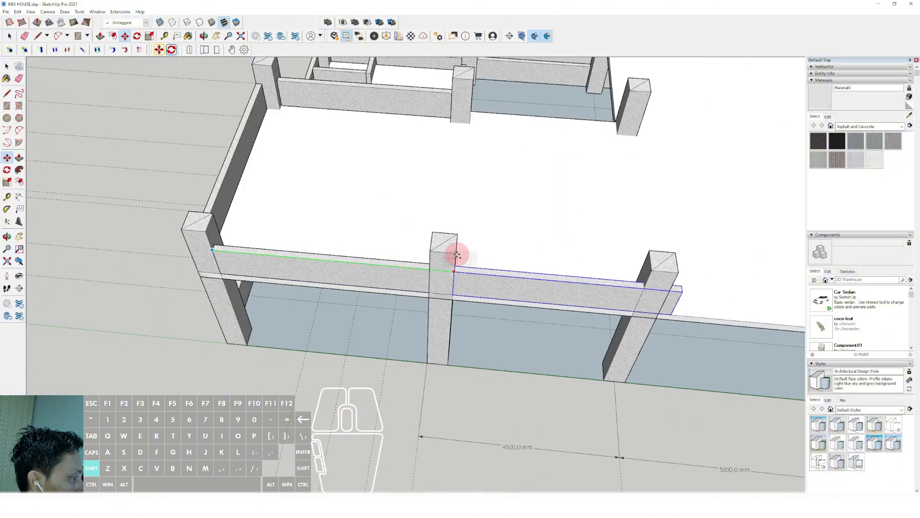
click(457, 255)
key(space)
Step: Edit the second-bay wall and Push/Pull its end back to the face of the third column
scroll(544, 275, down, 1)
shift+middle_drag(544, 275, 380, 269)
scroll(472, 275, up, 1)
double_click(479, 275)
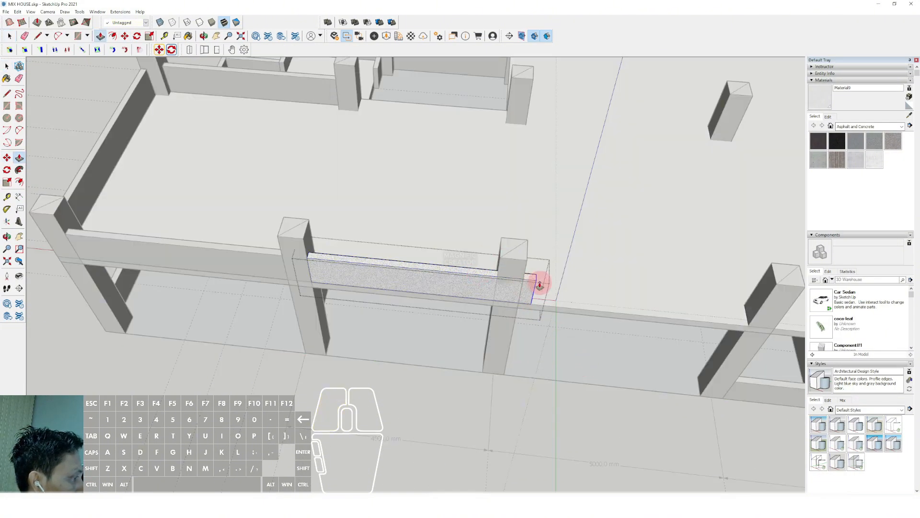
middle_drag(479, 351, 498, 333)
scroll(331, 332, up, 1)
Step: Copy the second-bay wall along the same side into the third bay, starting at the third column
key(m)
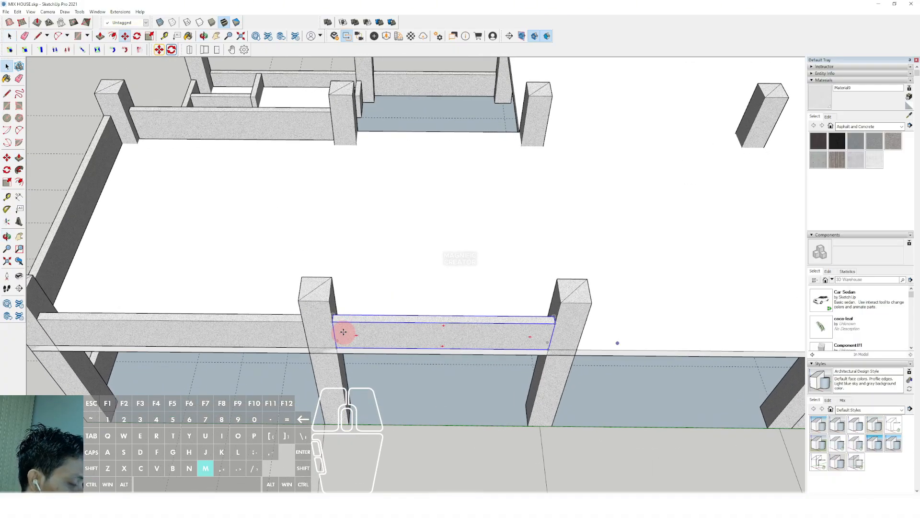
click(334, 323)
scroll(336, 322, down, 2)
scroll(386, 323, up, 1)
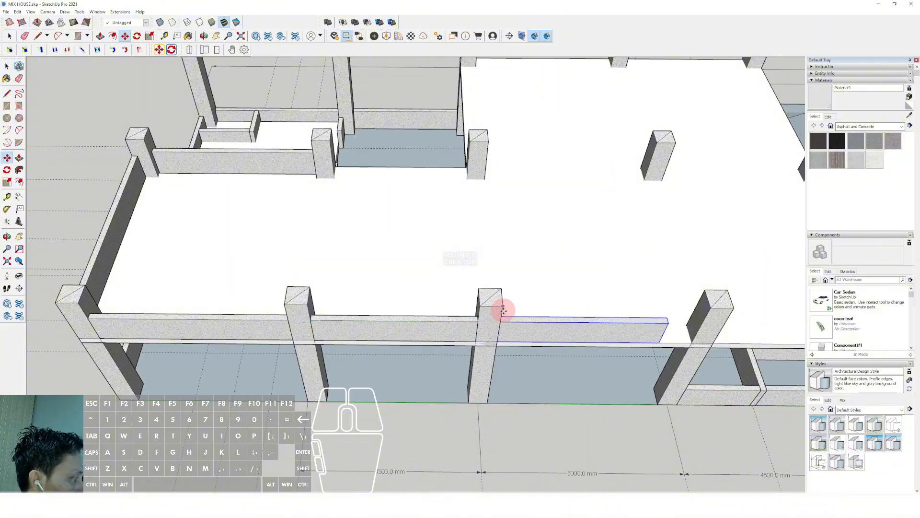
click(503, 311)
key(space)
Step: Edit the third-bay wall and extend its end to the fourth column with Push/Pull
scroll(503, 310, down, 1)
shift+middle_drag(539, 317, 466, 320)
scroll(465, 321, up, 1)
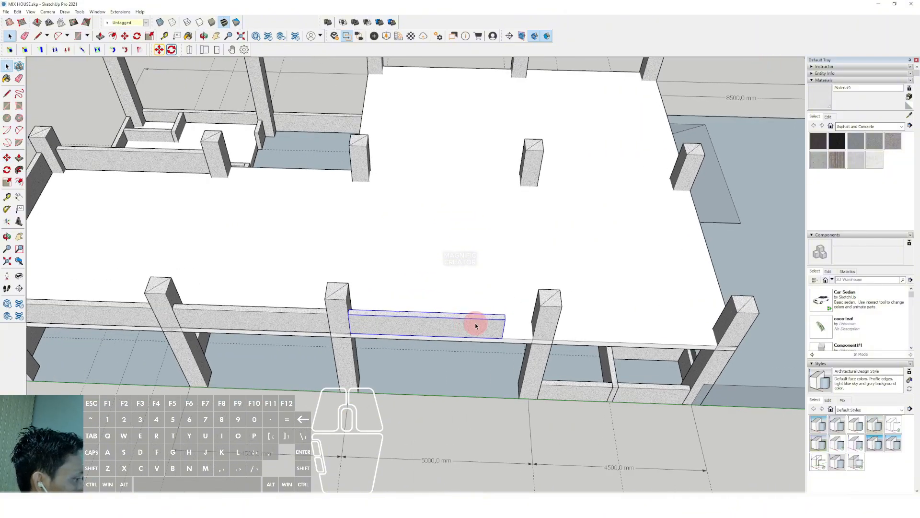
double_click(475, 323)
key(p)
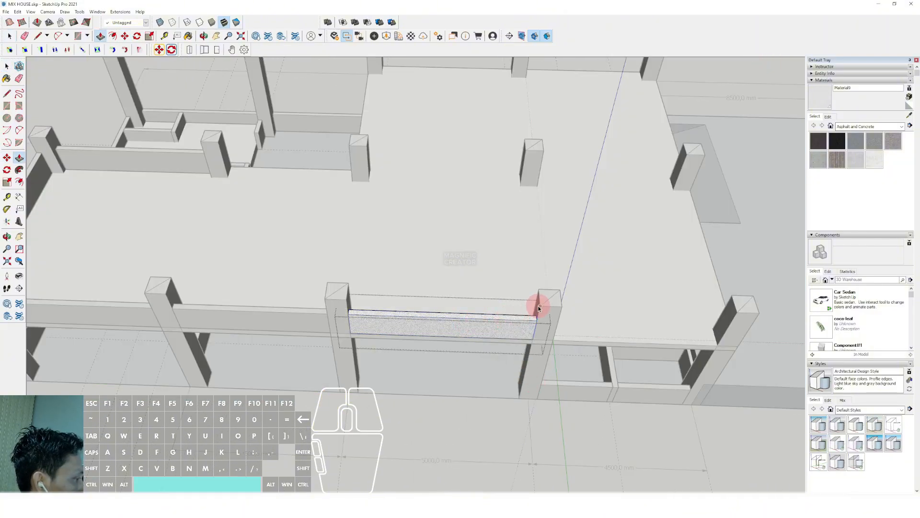
key(space)
scroll(539, 313, down, 1)
click(593, 249)
Step: Copy the third-bay wall onto the open slab area near the ramp end
scroll(594, 259, down, 1)
shift+middle_drag(592, 290, 479, 333)
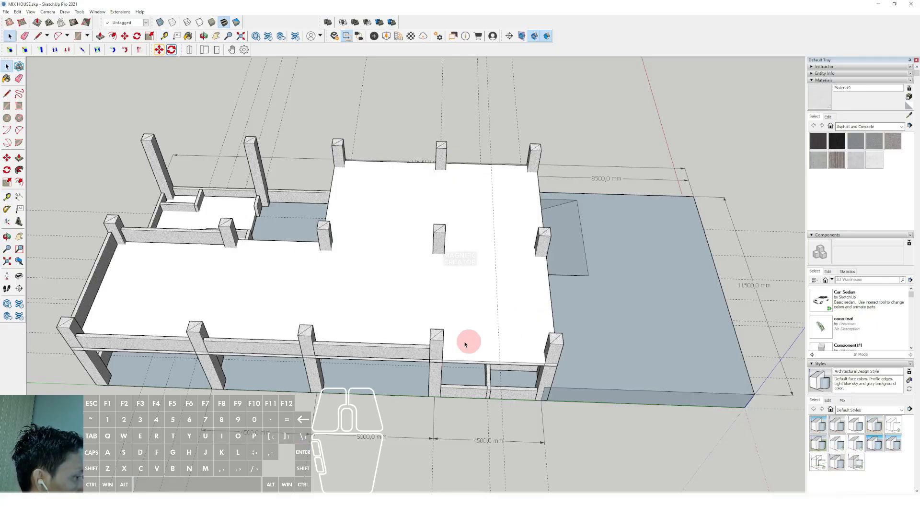
scroll(428, 355, up, 6)
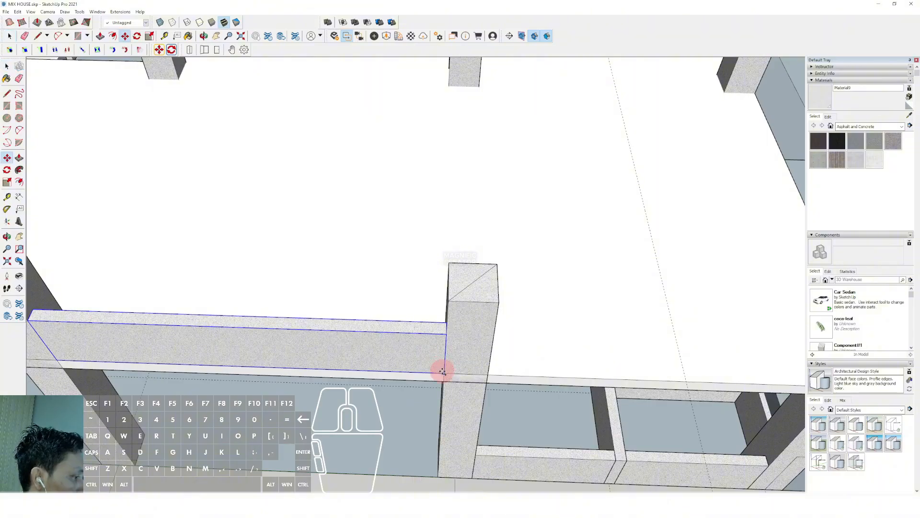
click(444, 372)
scroll(443, 372, down, 2)
shift+middle_drag(582, 290, 505, 285)
click(511, 274)
Step: Rotate the new wall copy 90 degrees so it runs across the slab
scroll(511, 274, up, 2)
key(q)
click(516, 271)
click(533, 272)
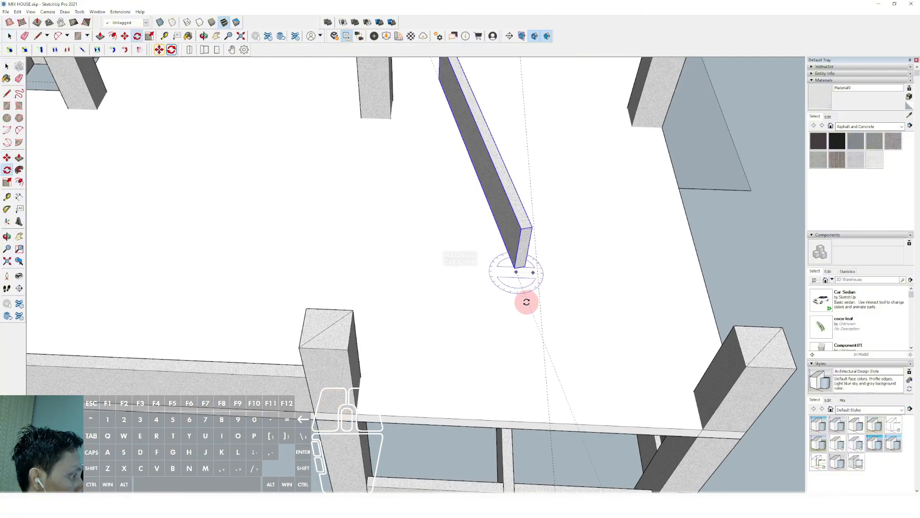
text(90)
key(Return)
key(space)
Step: Move the rotated wall copy so it lines up with the guide running across the slab's end bay
scroll(511, 282, up, 5)
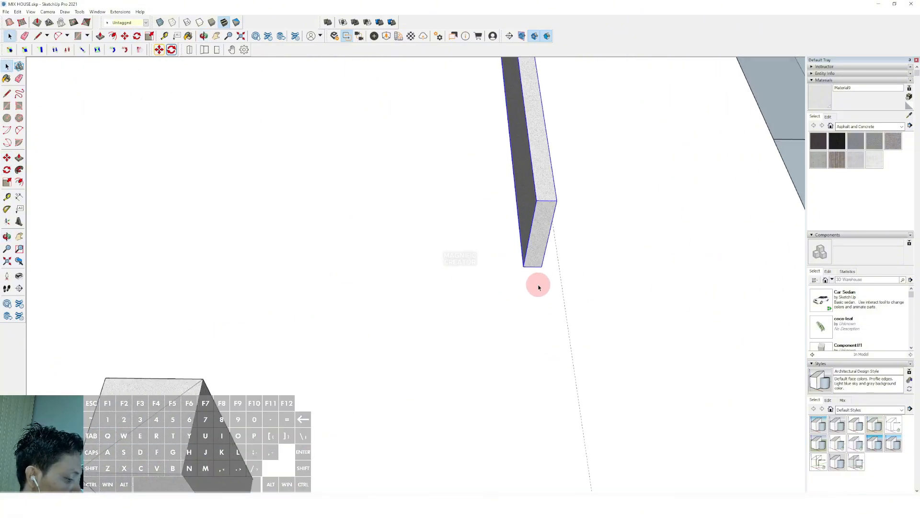
key(m)
key(space)
scroll(535, 265, down, 6)
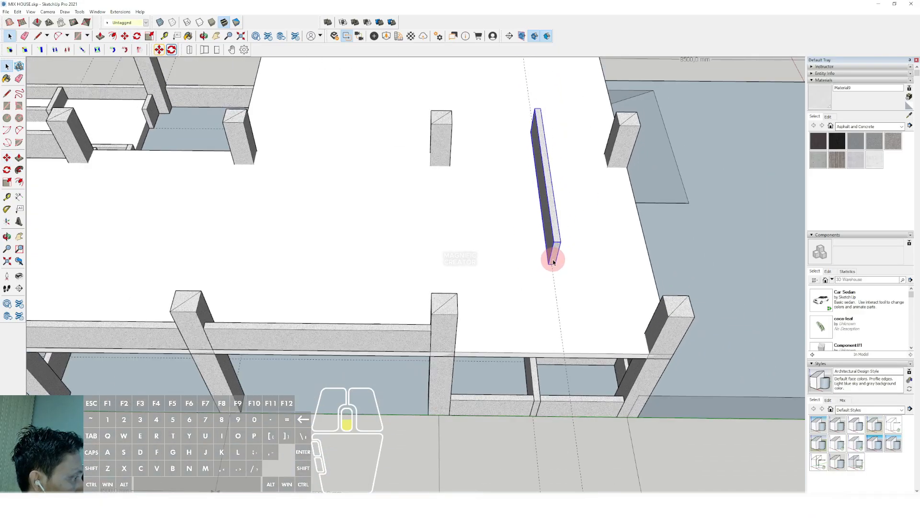
scroll(554, 260, down, 1)
Step: Edit the crosswise wall and extend its near end toward the long side wall with Push/Pull
triple_click(553, 248)
scroll(553, 250, up, 3)
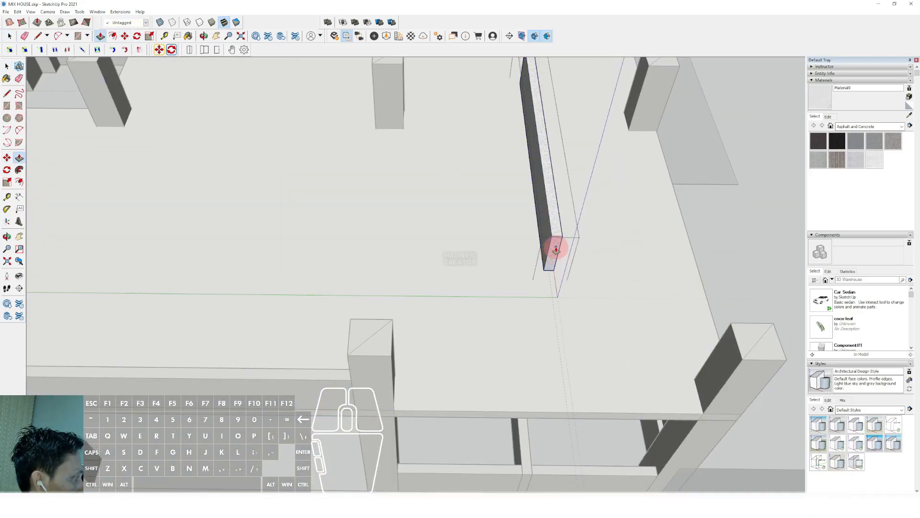
middle_drag(556, 249, 586, 271)
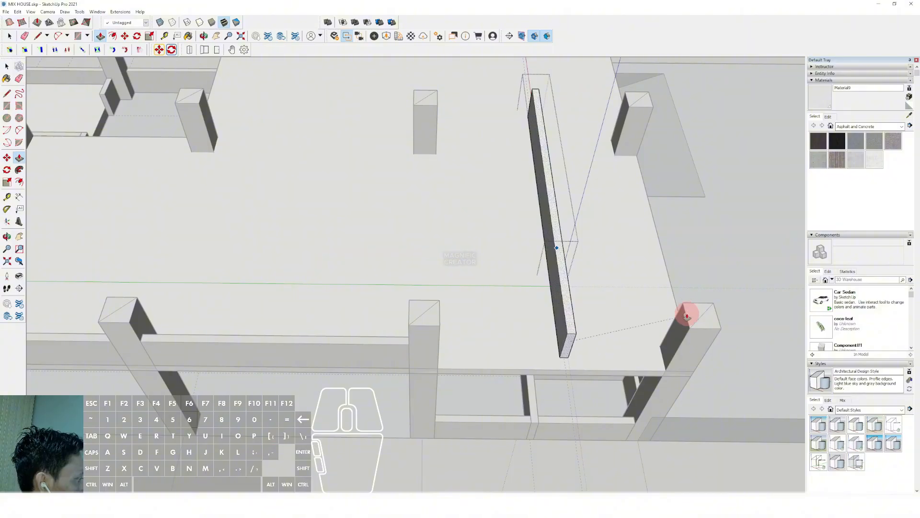
key(space)
scroll(682, 306, down, 6)
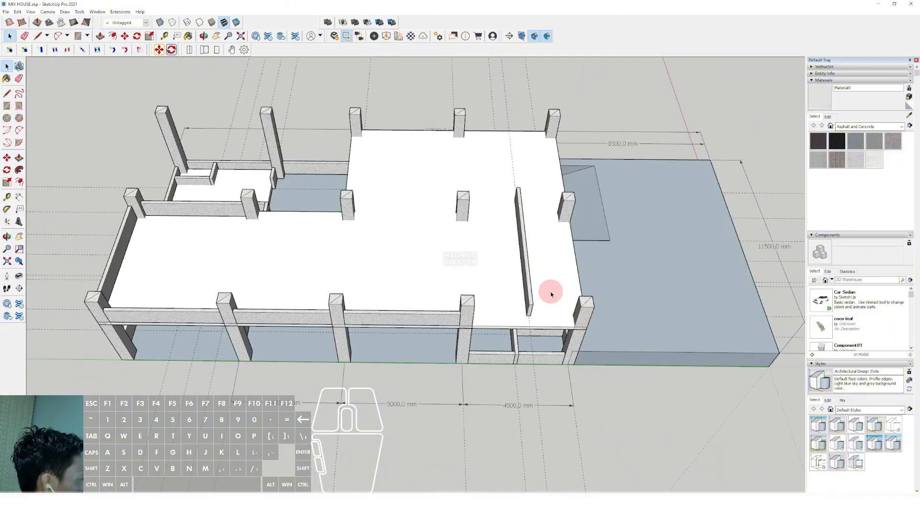
Step: Extend the crosswise wall's other end to the opposite slab edge and close its editing
middle_drag(555, 292, 408, 312)
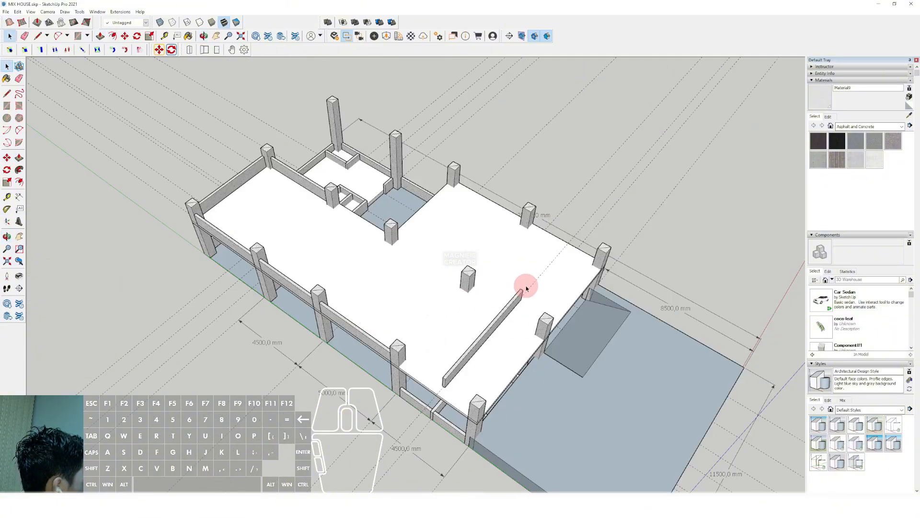
middle_drag(526, 288, 483, 346)
double_click(482, 344)
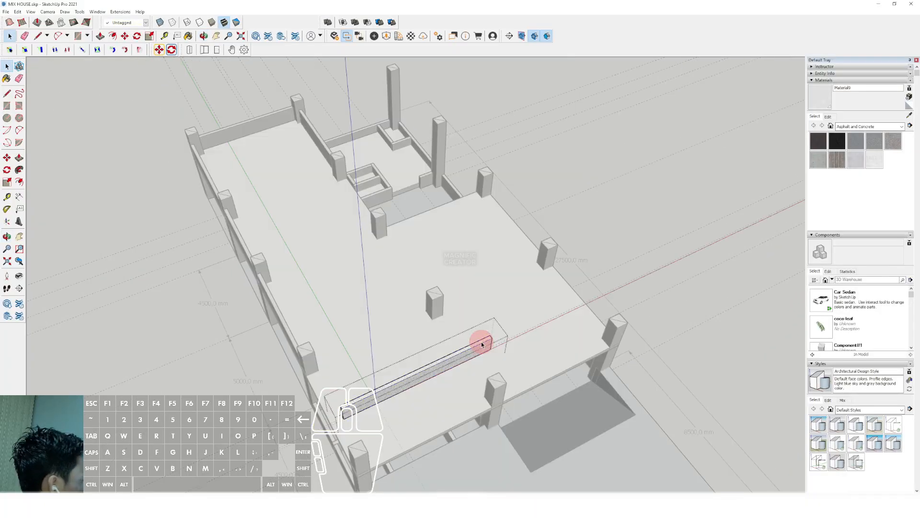
scroll(481, 328, up, 1)
drag(471, 305, 502, 364)
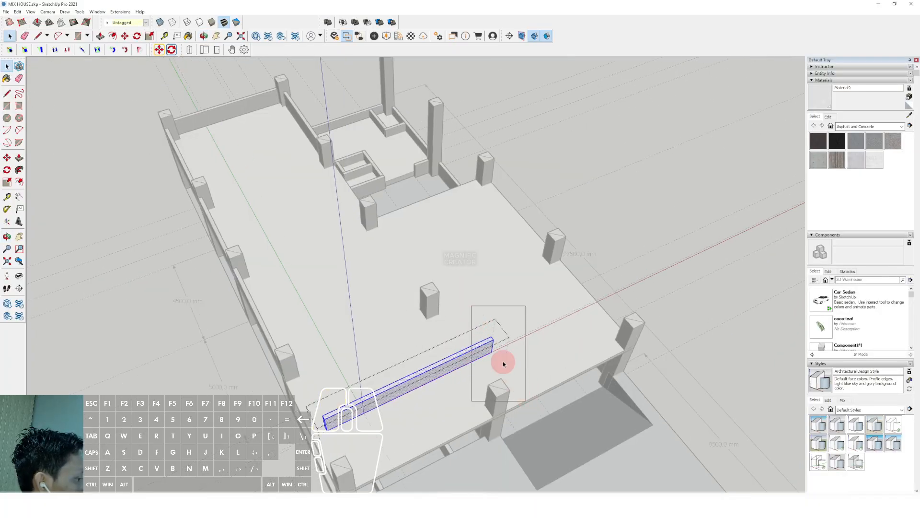
click(605, 315)
scroll(605, 310, down, 1)
key(space)
click(585, 278)
Step: Copy the third-bay side wall into the fourth bay, starting at the fourth column
shift+middle_drag(331, 375, 442, 312)
scroll(428, 264, up, 2)
click(427, 237)
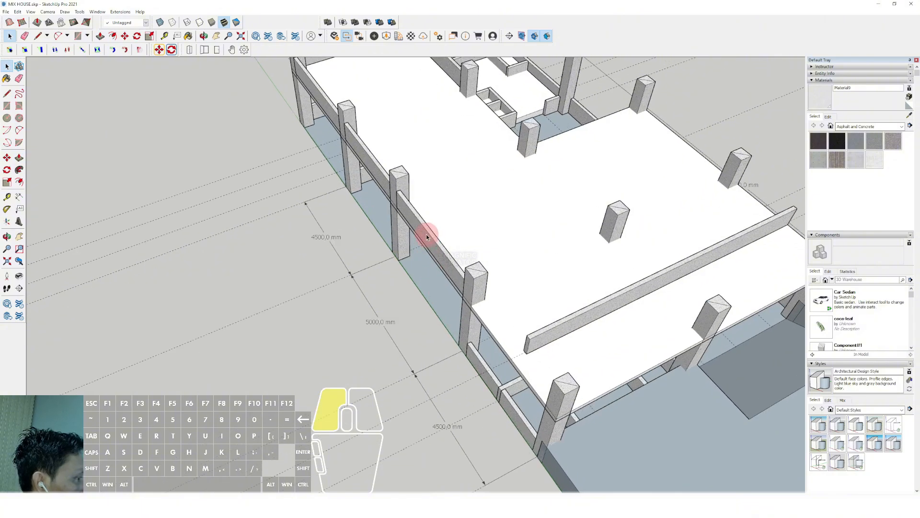
scroll(424, 235, up, 2)
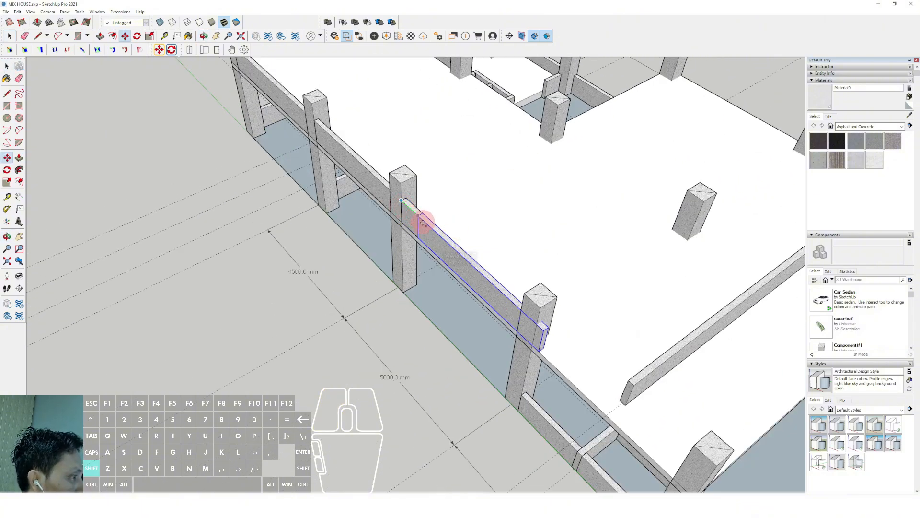
middle_drag(422, 222, 513, 313)
shift+click(499, 274)
scroll(499, 274, down, 2)
key(space)
Step: Edit the fourth-bay wall and shorten its end to the corner column's face with Push/Pull
scroll(514, 313, up, 3)
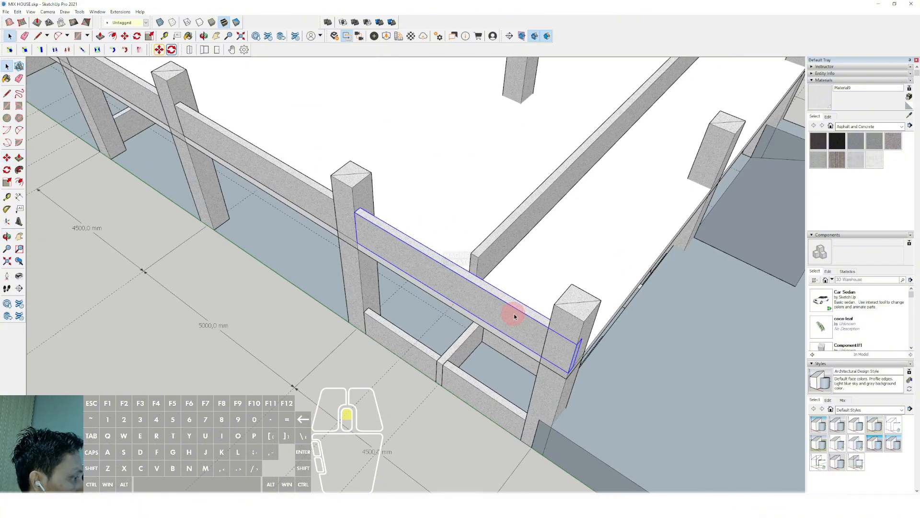
triple_click(534, 313)
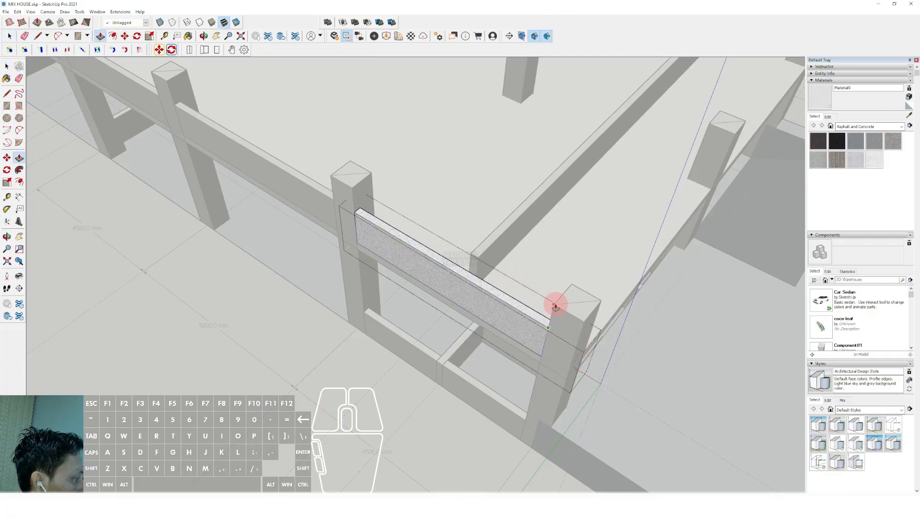
click(556, 304)
scroll(497, 294, down, 2)
key(space)
Step: Edit the crosswise wall and extend its near end to the inner face of the fourth-bay side wall
triple_click(507, 249)
scroll(481, 269, up, 4)
key(v)
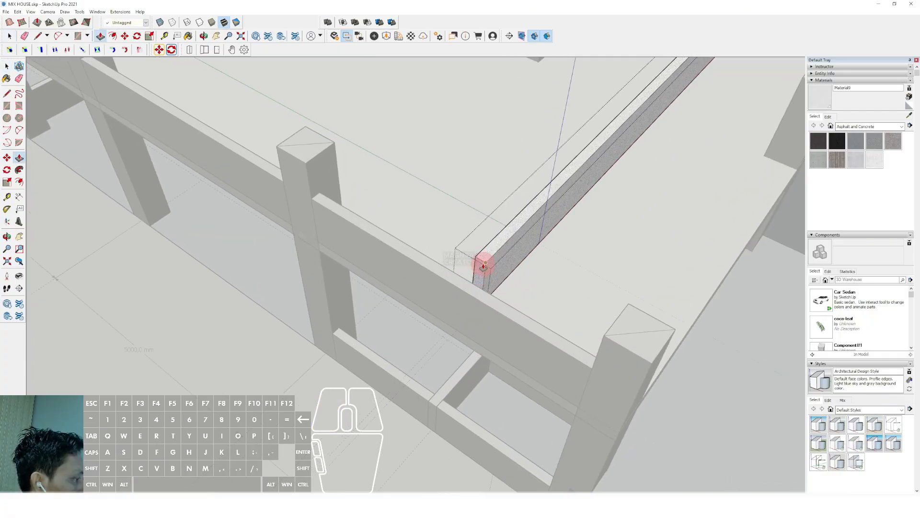
scroll(492, 295, down, 4)
key(space)
mouse_move(602, 222)
shift+middle_down()
mouse_move(455, 306)
mouse_move(388, 311)
shift+middle_up()
scroll(499, 261, down, 1)
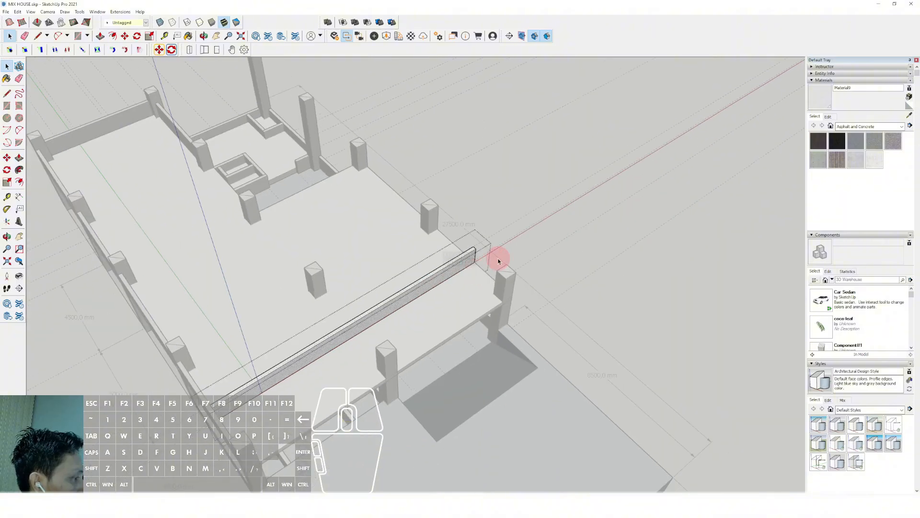
click(554, 241)
Step: Copy the fourth-bay side wall to the opposite slab edge, between the last two columns near the ramp end
scroll(396, 310, up, 3)
click(353, 343)
scroll(355, 349, up, 3)
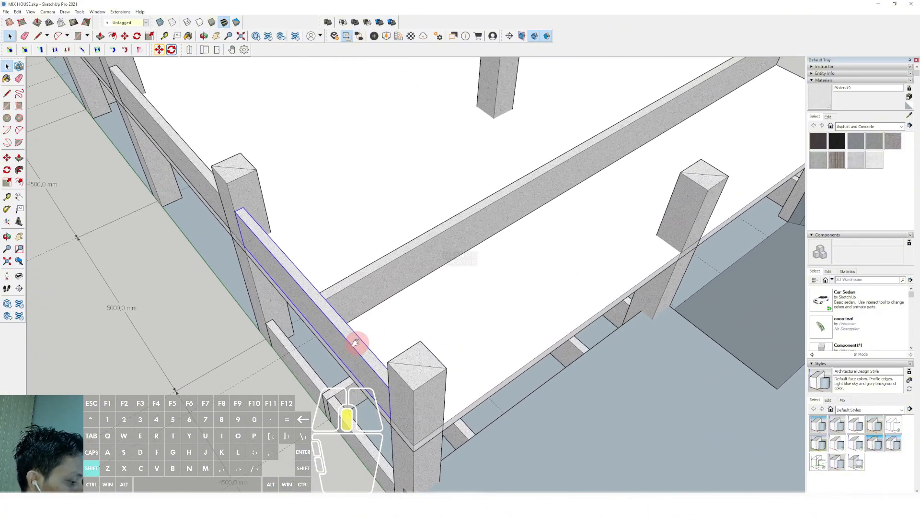
key(m)
click(370, 335)
scroll(394, 324, down, 3)
shift+middle_drag(580, 269, 316, 360)
scroll(536, 246, up, 1)
scroll(517, 262, up, 3)
Step: Edit the crosswise wall and push its far end flush with the inner face of the new opposite side wall
key(space)
double_click(452, 274)
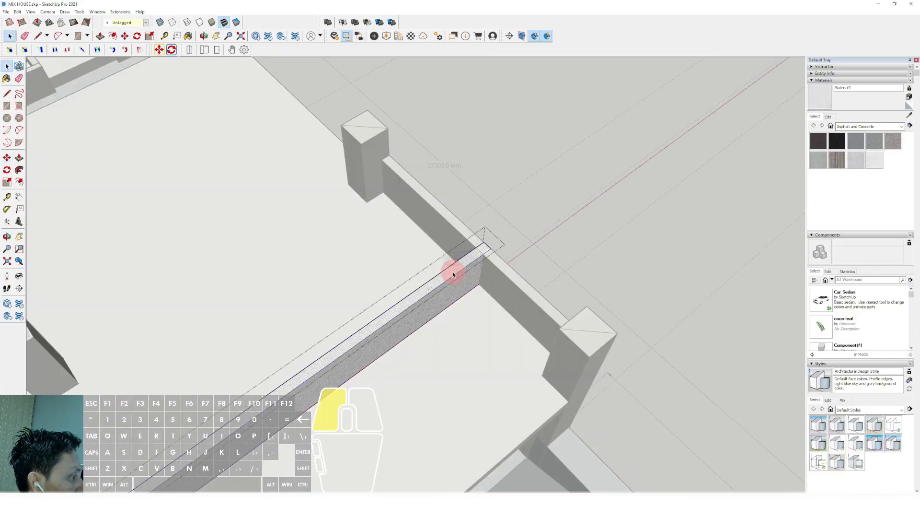
scroll(480, 255, up, 1)
key(p)
key(space)
scroll(448, 247, down, 2)
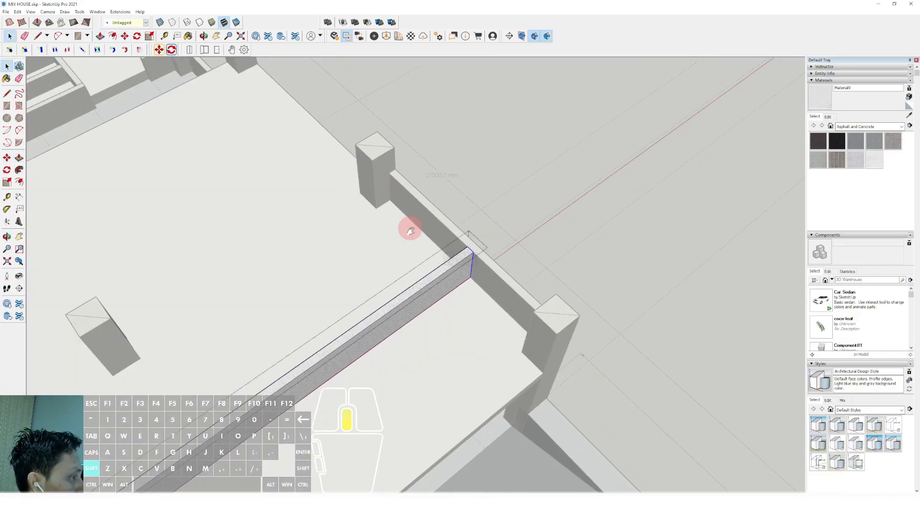
shift+middle_drag(411, 230, 501, 177)
click(501, 177)
Step: Copy the opposite side wall into the adjacent bay, starting at the next column along the slab edge
scroll(479, 301, down, 4)
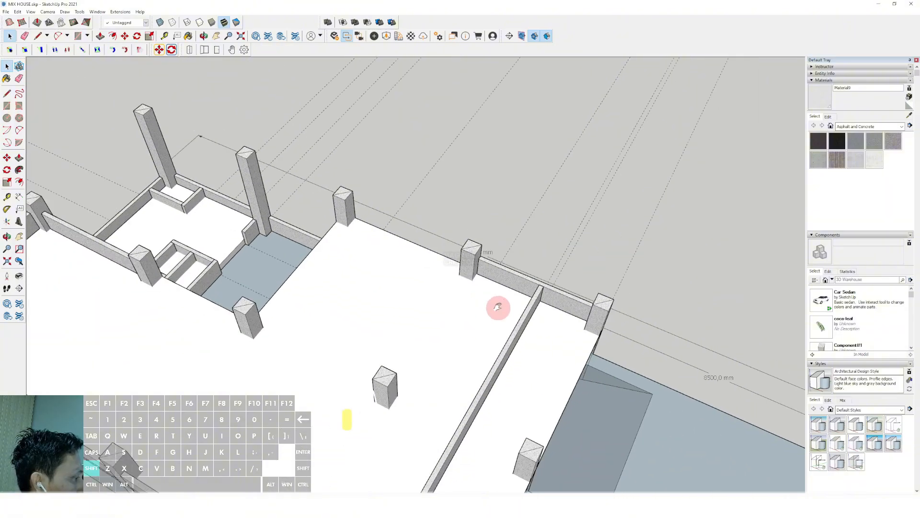
scroll(495, 307, up, 3)
shift+middle_drag(515, 270, 559, 326)
scroll(559, 299, up, 4)
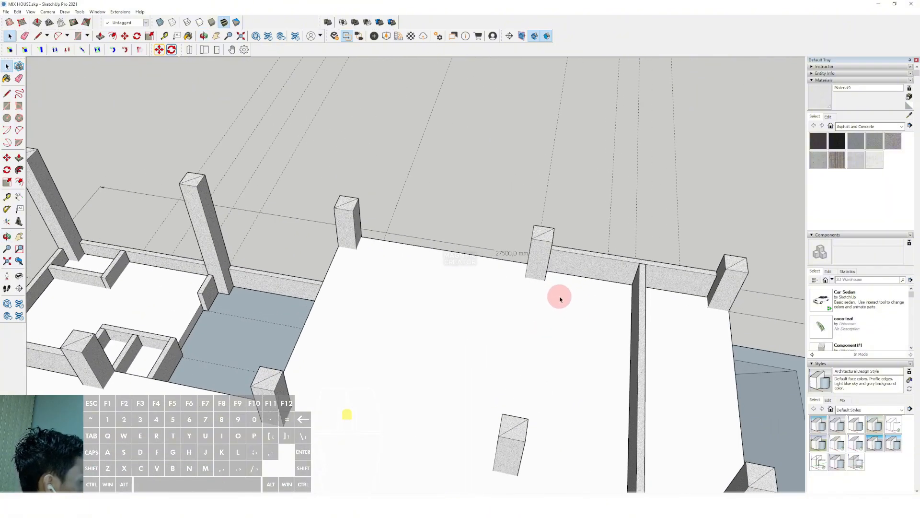
click(578, 259)
middle_drag(578, 260, 513, 287)
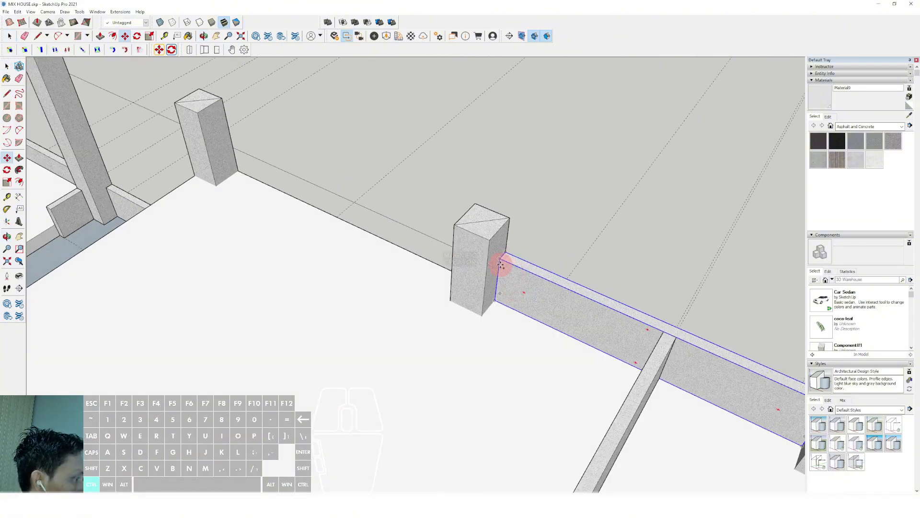
scroll(551, 281, down, 2)
click(308, 166)
key(space)
Step: Edit the adjacent-bay wall copy and extend its short end to the column face with Push/Pull
scroll(422, 239, up, 2)
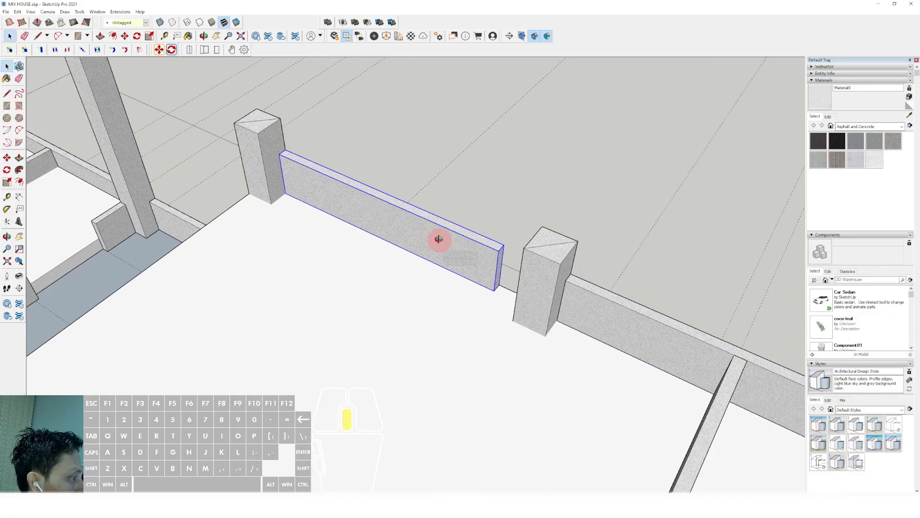
middle_drag(438, 240, 476, 255)
double_click(476, 254)
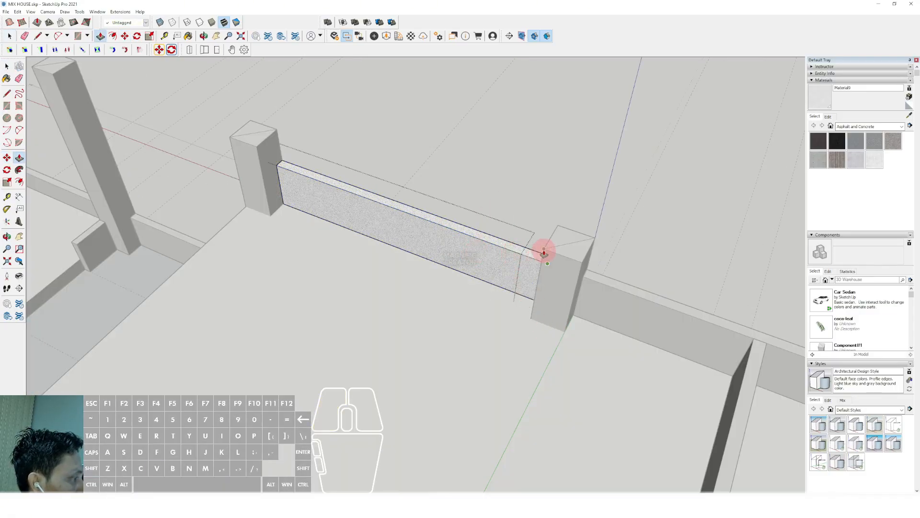
scroll(540, 253, down, 1)
click(509, 187)
Step: Copy the extended wall into the next bay, above the open area beside the upper slab
scroll(415, 235, down, 4)
shift+middle_drag(402, 245, 562, 274)
click(539, 271)
scroll(584, 275, up, 3)
key(m)
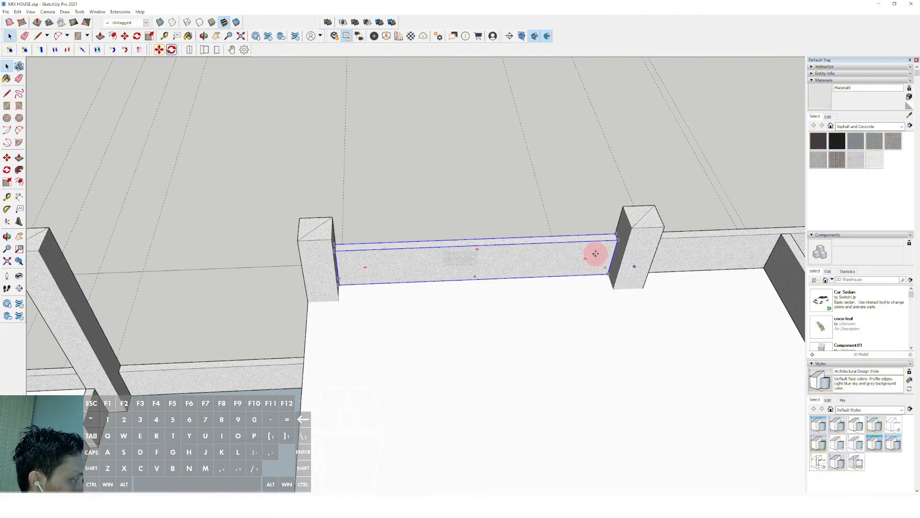
middle_drag(493, 243, 489, 221)
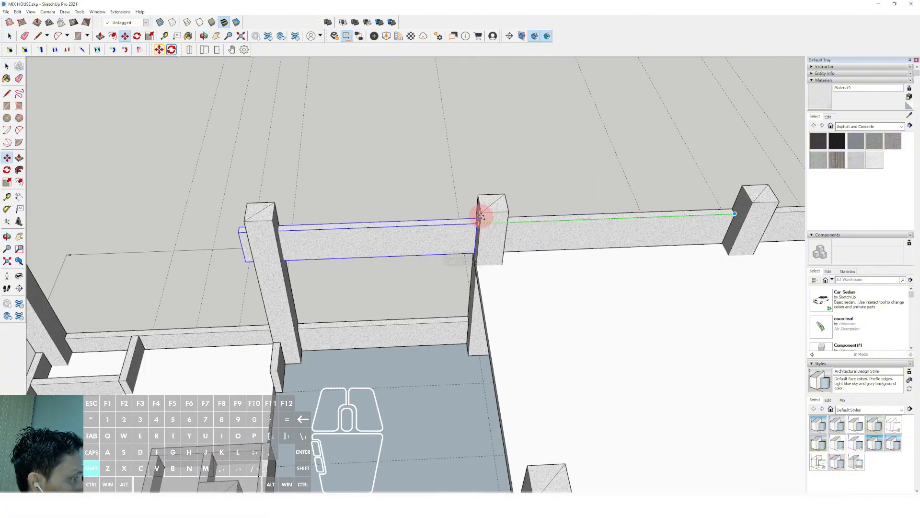
click(481, 216)
key(space)
Step: Edit the wall above the open area and shorten its protruding end to the column with Push/Pull
scroll(331, 245, up, 2)
double_click(318, 243)
shift+middle_drag(304, 243, 355, 222)
drag(206, 186, 306, 312)
key(p)
scroll(261, 221, up, 1)
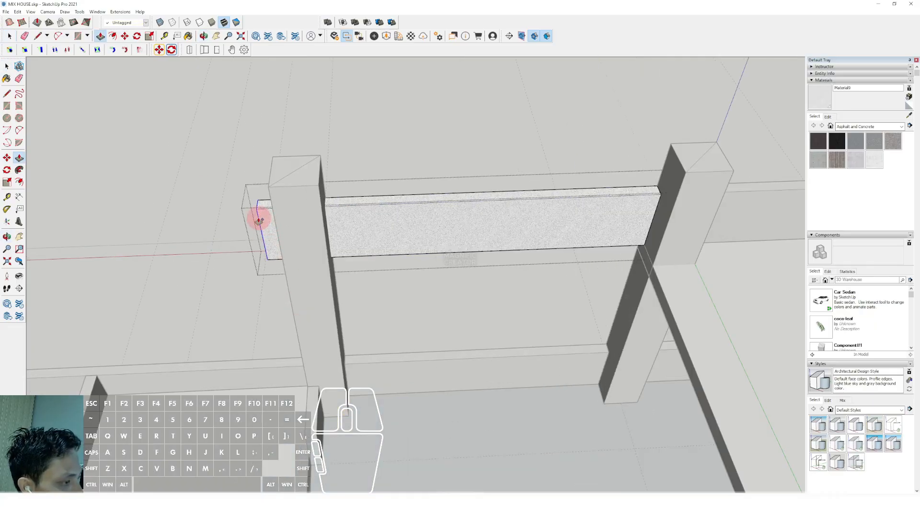
scroll(378, 208, down, 6)
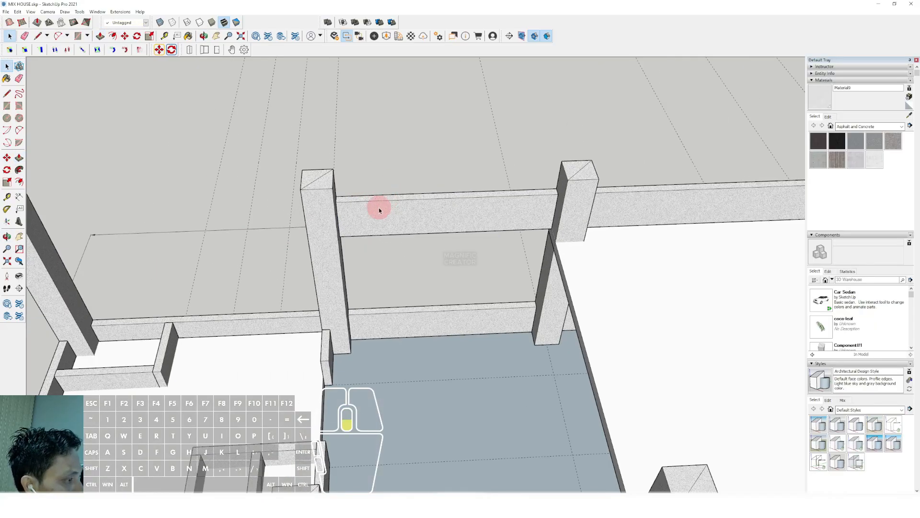
key(space)
Step: Copy the wall above the open area into the last bay on that side, starting at the far corner column
scroll(411, 207, up, 1)
scroll(409, 209, up, 1)
mouse_move(484, 209)
middle_down()
mouse_move(408, 213)
mouse_move(474, 207)
middle_up()
scroll(408, 212, up, 1)
key(m)
click(385, 179)
scroll(399, 191, down, 2)
scroll(406, 196, down, 2)
key(Escape)
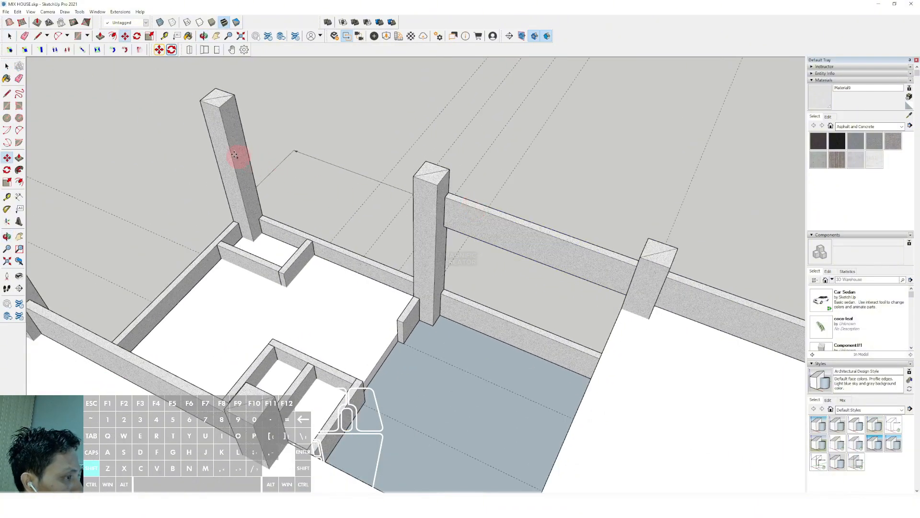
Step: Edit the last-bay wall and extend its end to the neighbouring tall column with Push/Pull
scroll(361, 171, up, 2)
key(p)
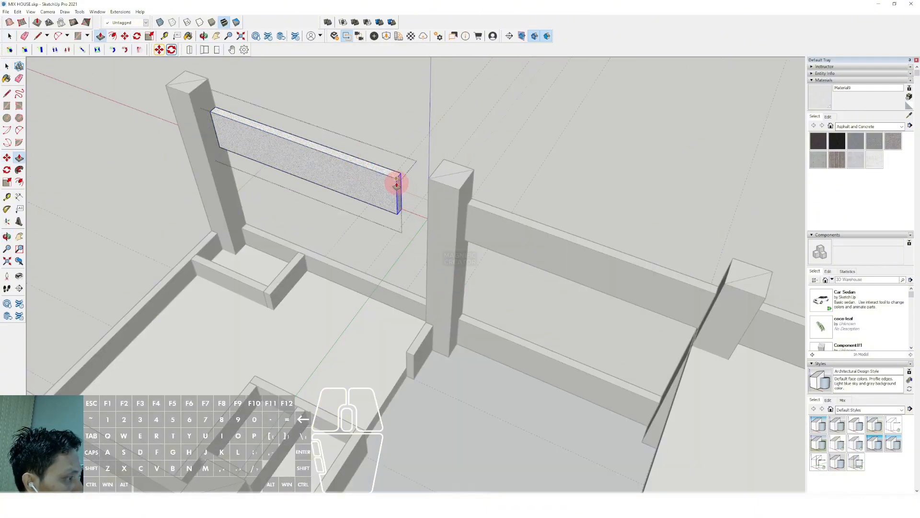
click(430, 179)
key(space)
scroll(430, 183, down, 1)
click(407, 218)
Step: Copy the short end wall along the house's end, toward the bay leading to the far corner column
scroll(407, 218, down, 2)
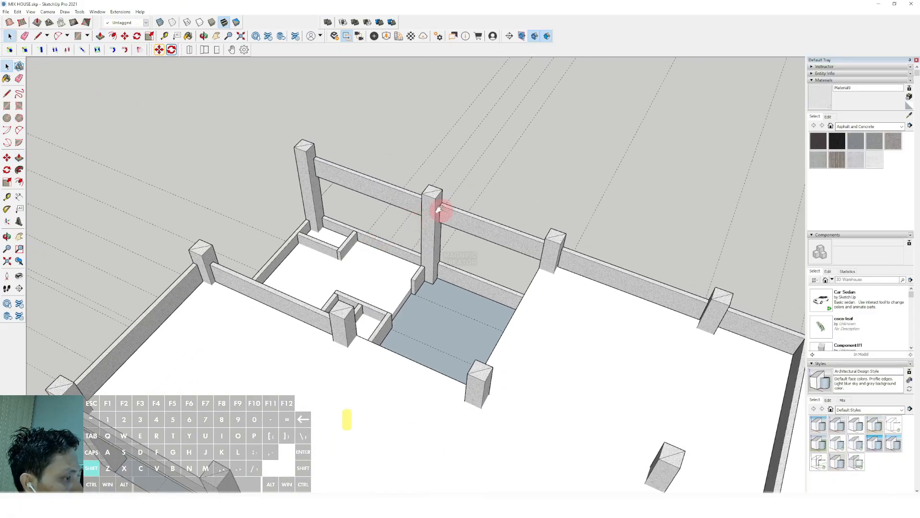
shift+middle_drag(439, 210, 551, 172)
scroll(518, 201, up, 1)
middle_drag(489, 225, 396, 264)
click(453, 355)
scroll(450, 356, up, 1)
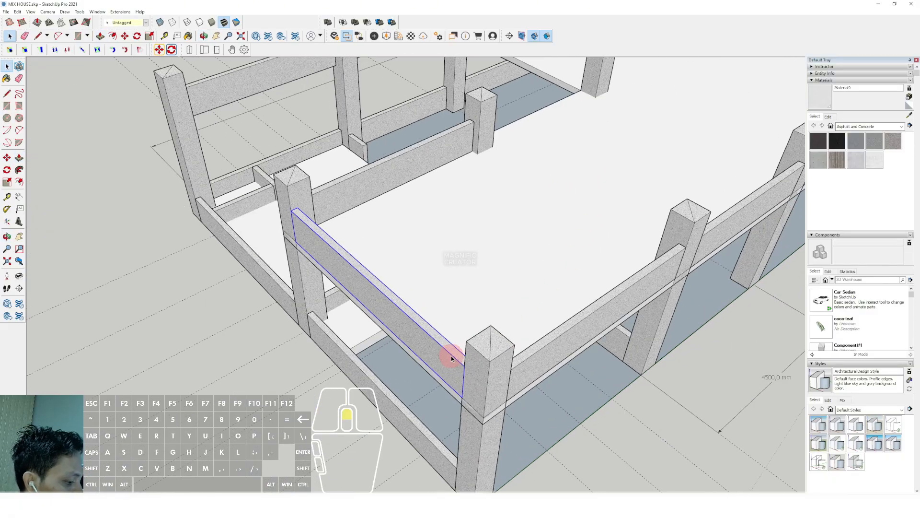
middle_drag(451, 356, 481, 363)
key(m)
scroll(481, 362, up, 1)
scroll(423, 303, down, 1)
shift+middle_drag(422, 303, 587, 337)
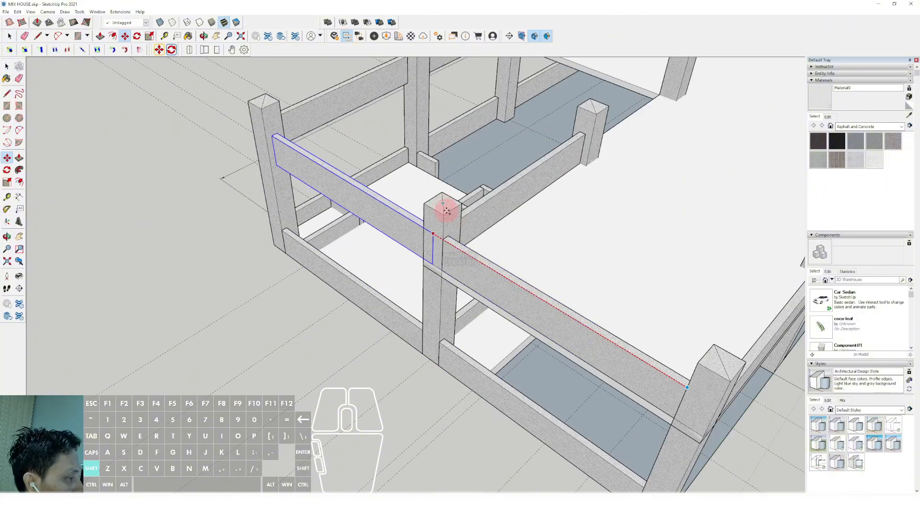
scroll(307, 168, up, 4)
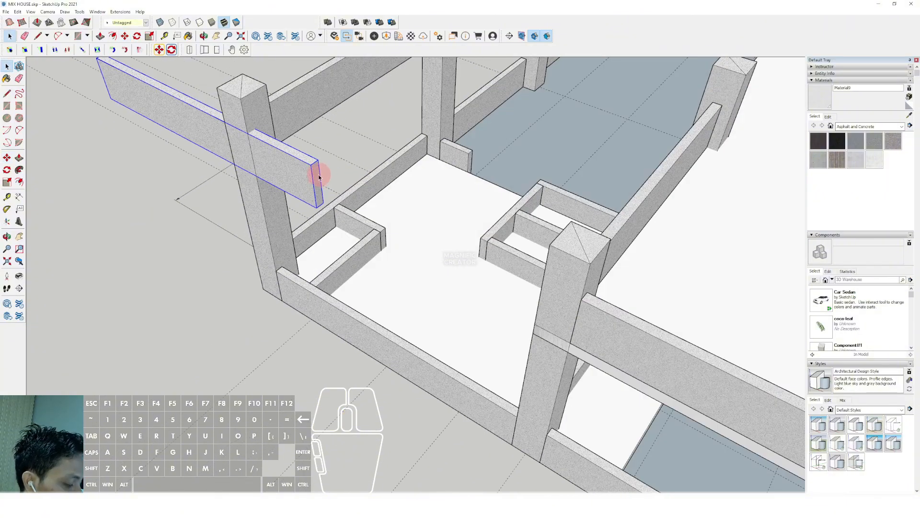
Step: Move the copied end wall into place between the slab's corner column and the far corner column
key(m)
shift+scroll(288, 150, down, 1)
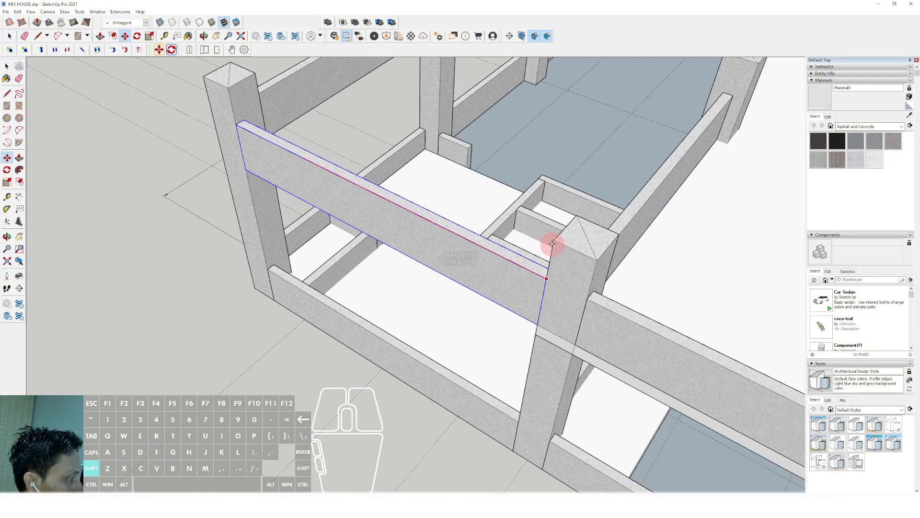
key(space)
scroll(442, 233, down, 8)
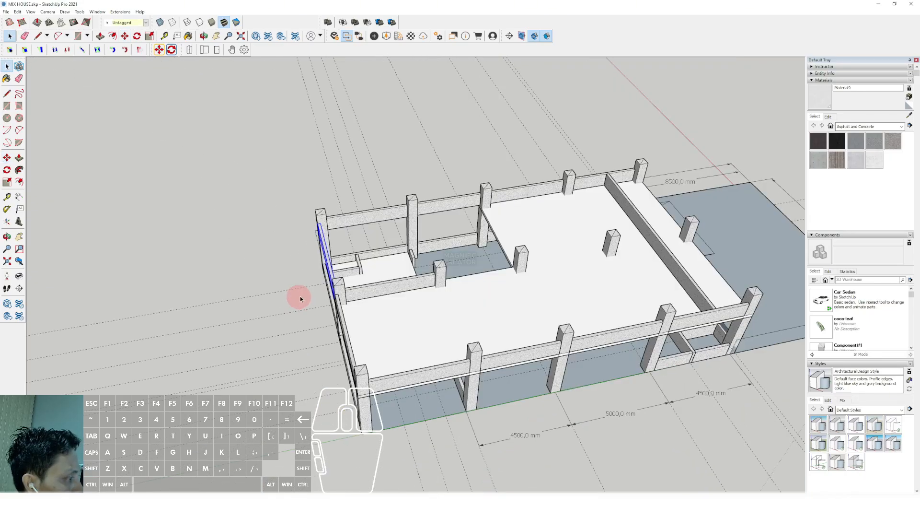
middle_drag(500, 314, 408, 273)
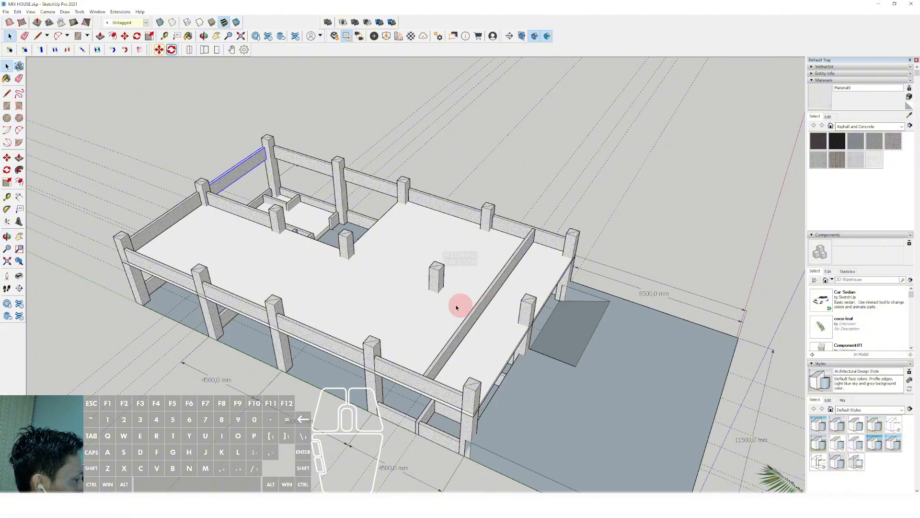
Step: Inspect the upper-floor walls and columns around the whole house for bays that remain open
middle_drag(456, 307, 456, 271)
scroll(521, 301, up, 3)
middle_drag(495, 338, 691, 331)
scroll(501, 331, down, 3)
scroll(626, 332, down, 2)
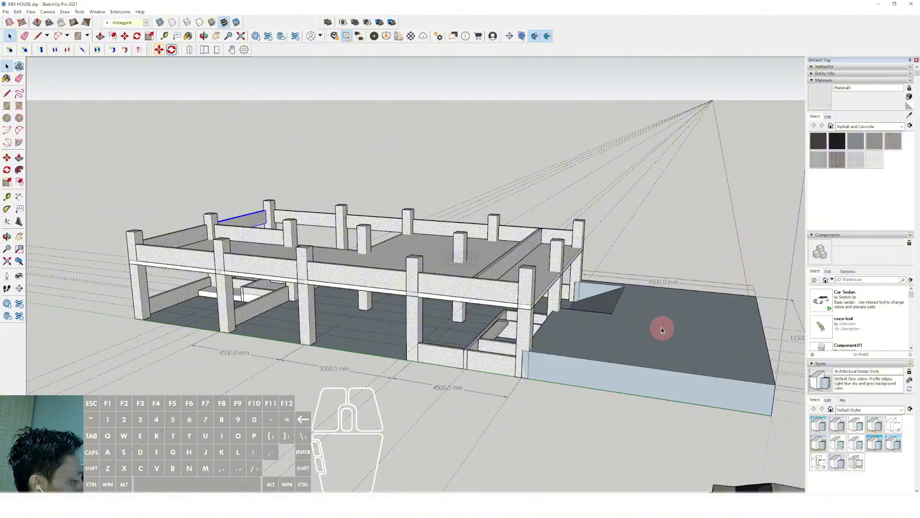
scroll(370, 331, up, 4)
middle_drag(370, 331, 511, 300)
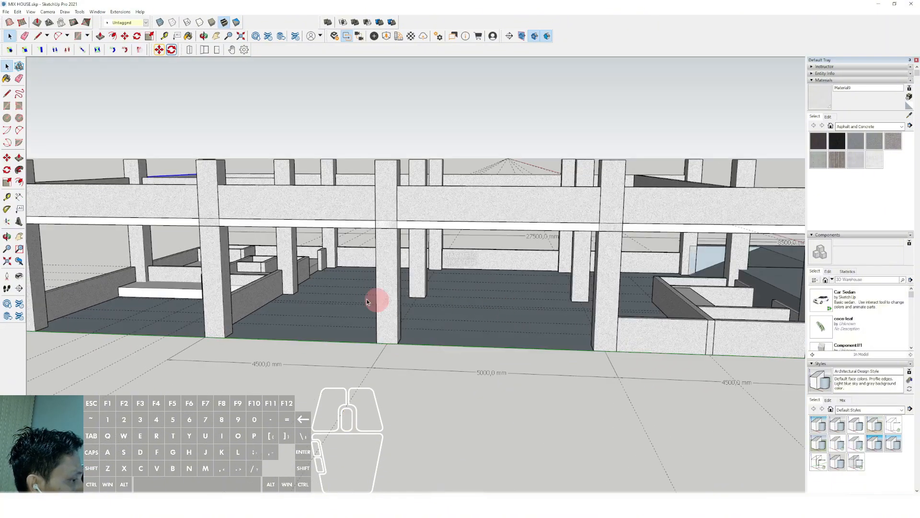
middle_drag(444, 295, 644, 315)
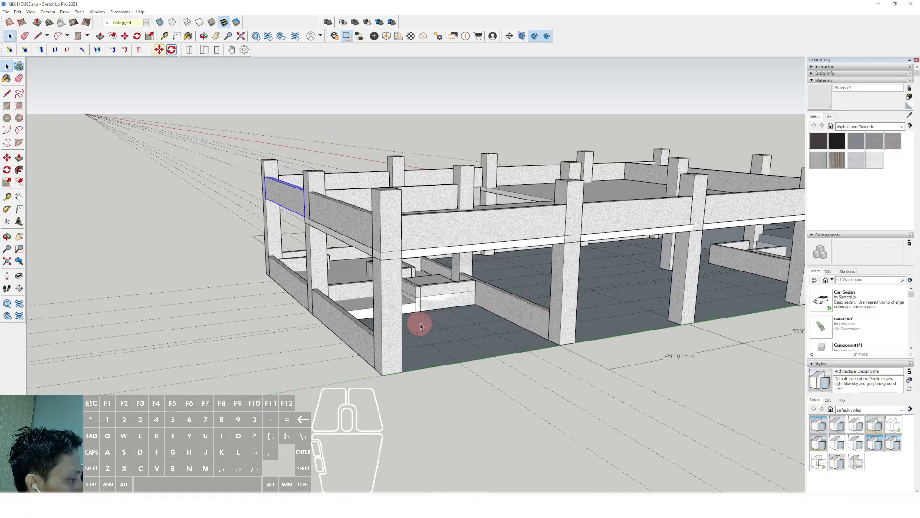
scroll(421, 317, down, 3)
scroll(494, 309, up, 3)
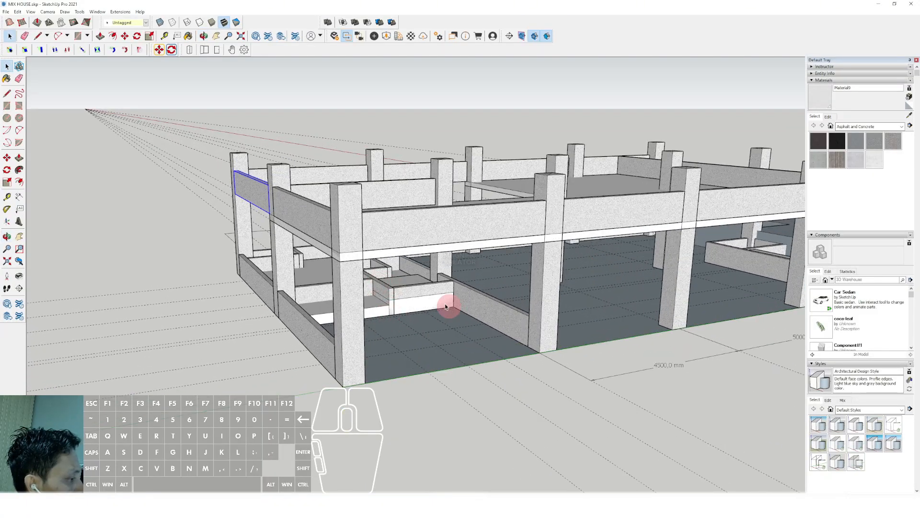
scroll(445, 307, down, 3)
middle_drag(584, 298, 373, 334)
scroll(422, 314, down, 2)
middle_drag(423, 315, 335, 342)
scroll(411, 356, up, 4)
scroll(422, 339, down, 3)
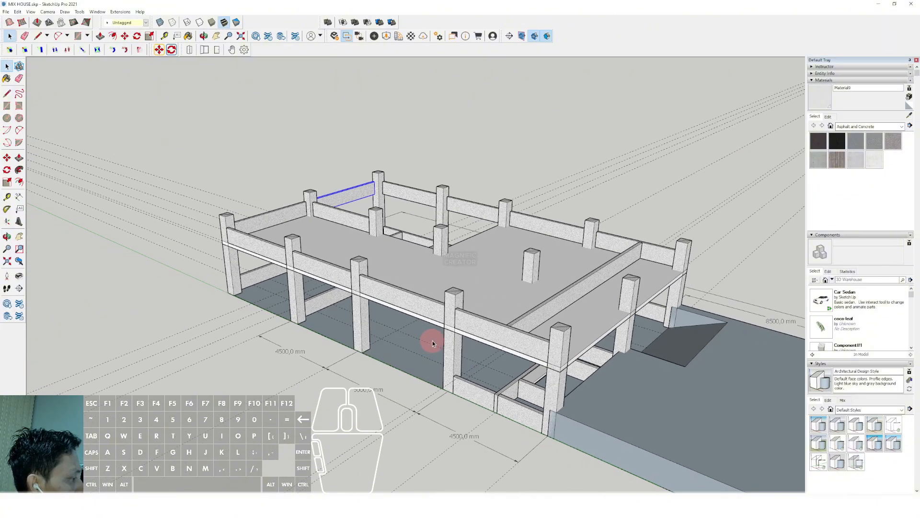
middle_drag(467, 348, 409, 353)
scroll(628, 390, down, 3)
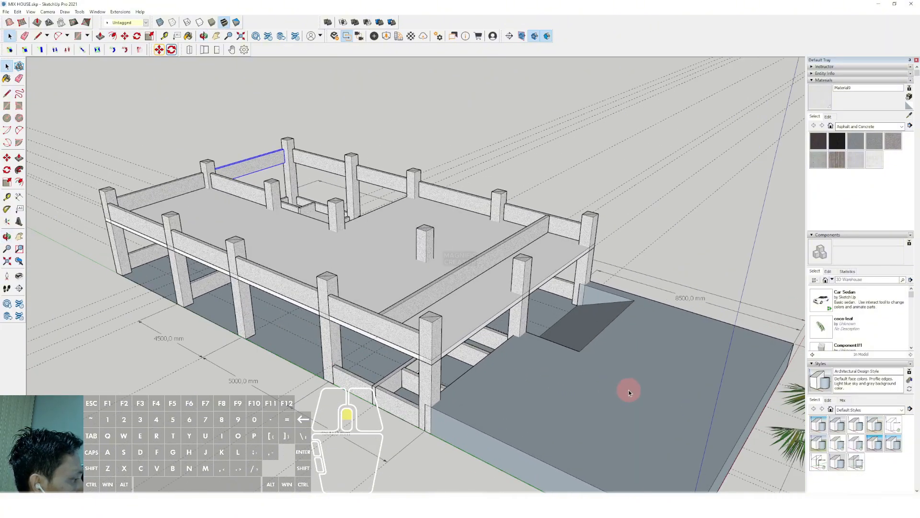
scroll(550, 353, up, 5)
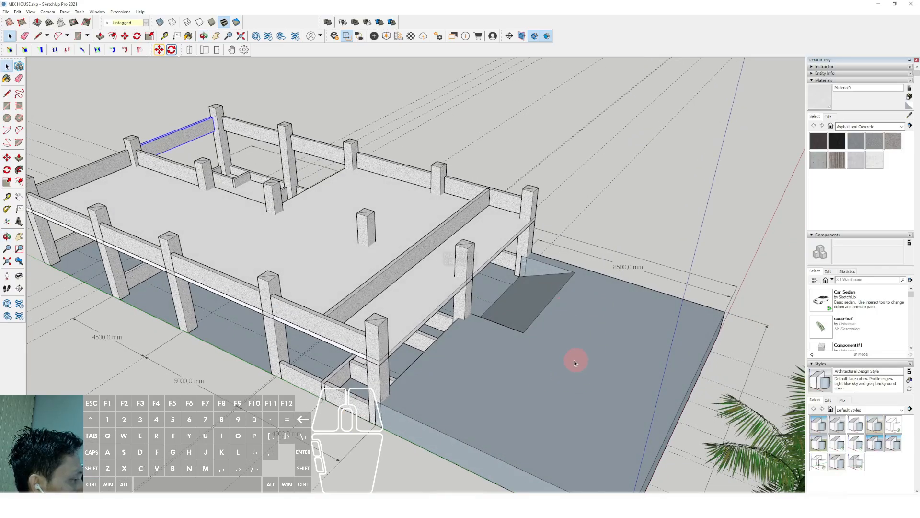
scroll(551, 354, down, 3)
middle_drag(544, 354, 596, 395)
scroll(460, 354, up, 2)
scroll(487, 359, up, 1)
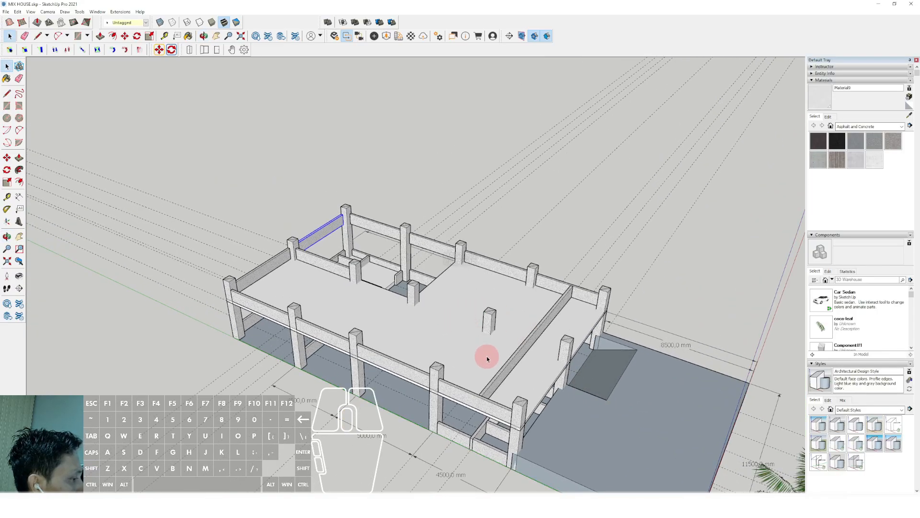
middle_drag(487, 359, 509, 283)
scroll(421, 320, down, 2)
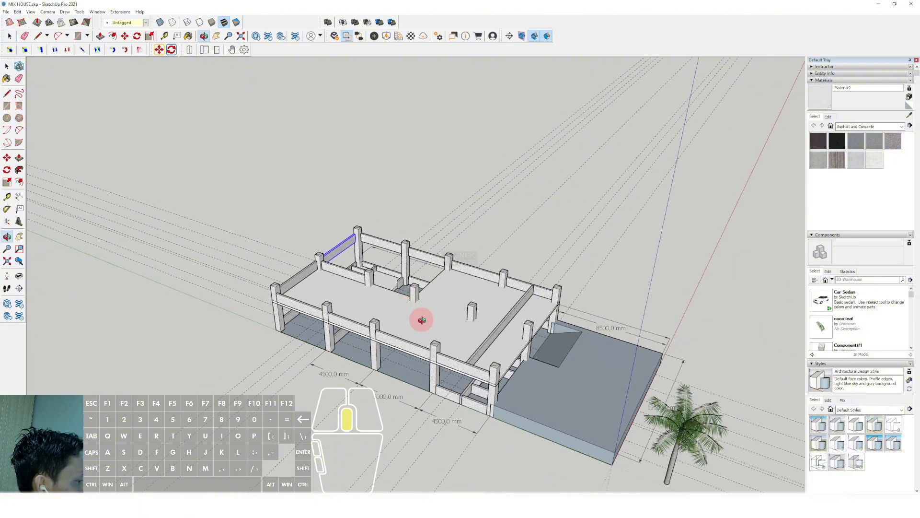
middle_drag(420, 320, 500, 324)
scroll(460, 322, up, 2)
scroll(569, 331, up, 5)
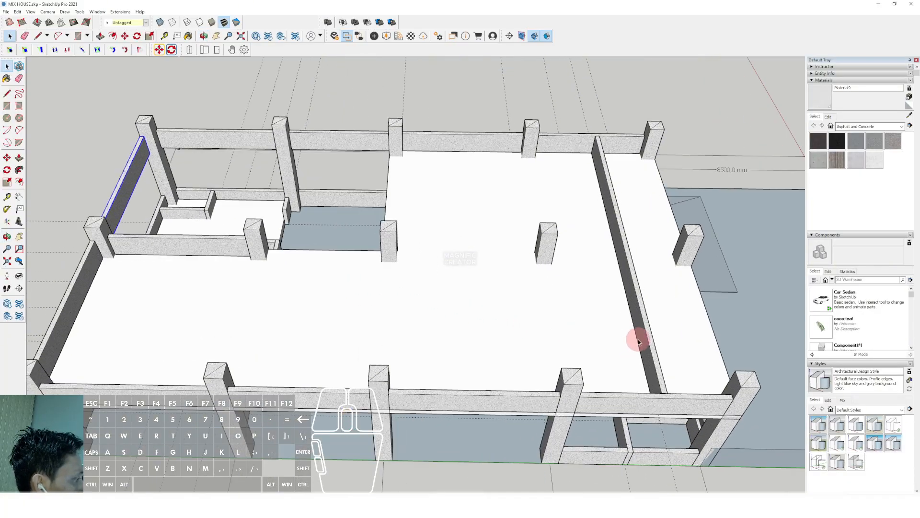
Step: Copy the long cross wall onto the column line running along the near side of the floor opening
scroll(586, 329, up, 2)
key(m)
click(592, 311)
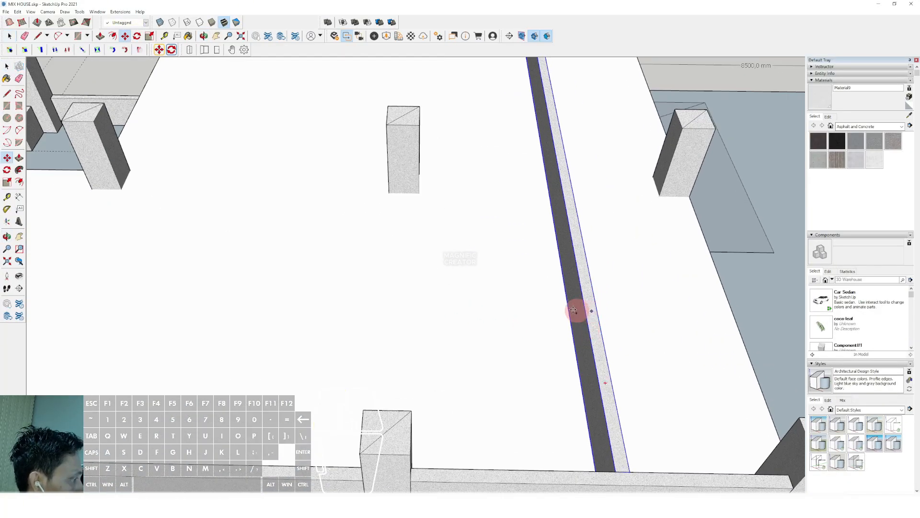
key(ctrl)
scroll(450, 303, down, 2)
shift+middle_drag(369, 301, 641, 281)
scroll(411, 269, down, 3)
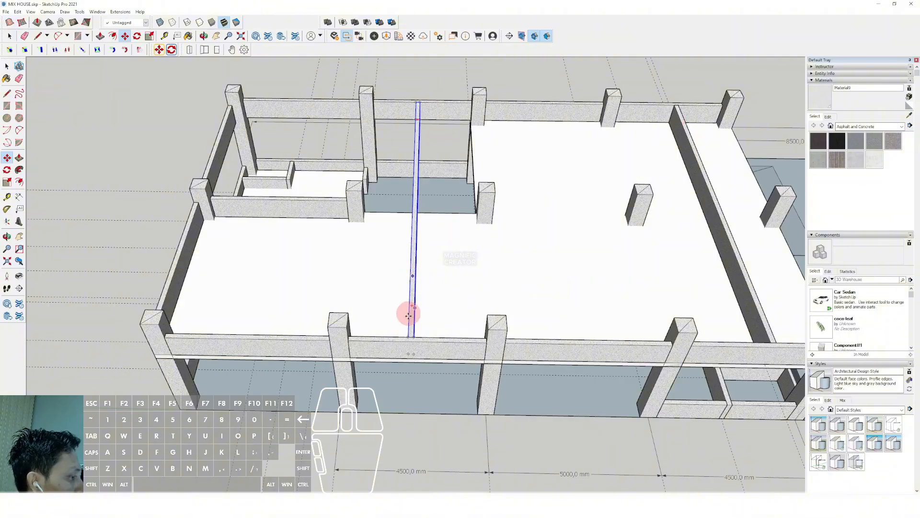
scroll(411, 390, up, 6)
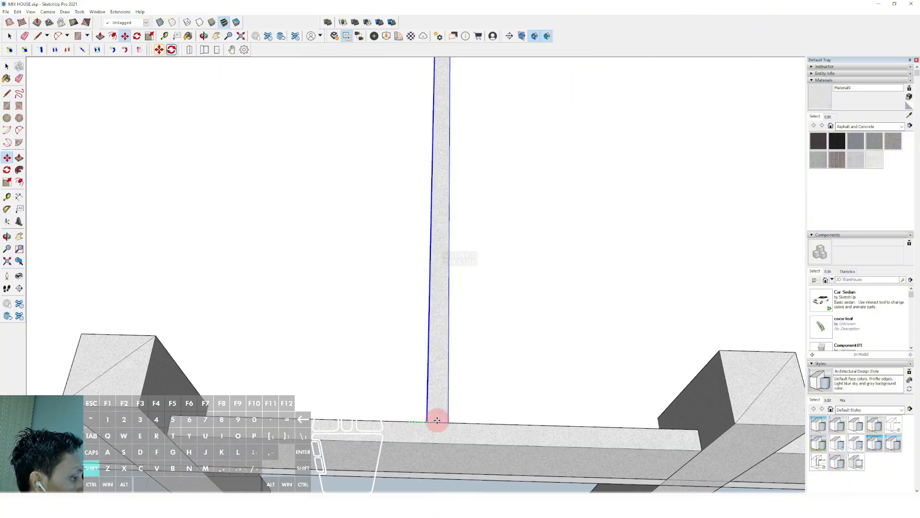
scroll(436, 421, down, 3)
key(shift)
click(344, 294)
key(space)
scroll(351, 303, down, 2)
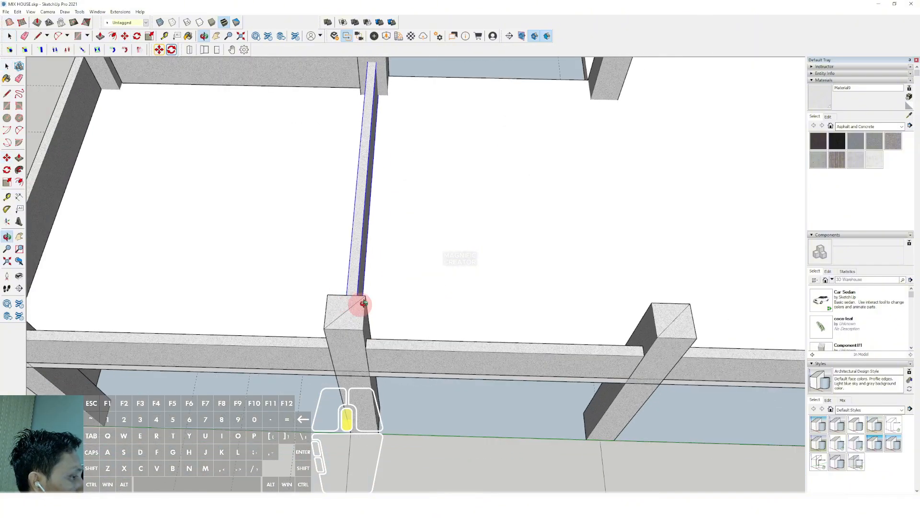
Step: Edit the copied cross wall and use Push/Pull to trim its end to the face of the outer edge column
middle_drag(361, 304, 602, 278)
shift+middle_drag(440, 315, 410, 351)
scroll(410, 350, up, 1)
click(484, 301)
triple_click(485, 301)
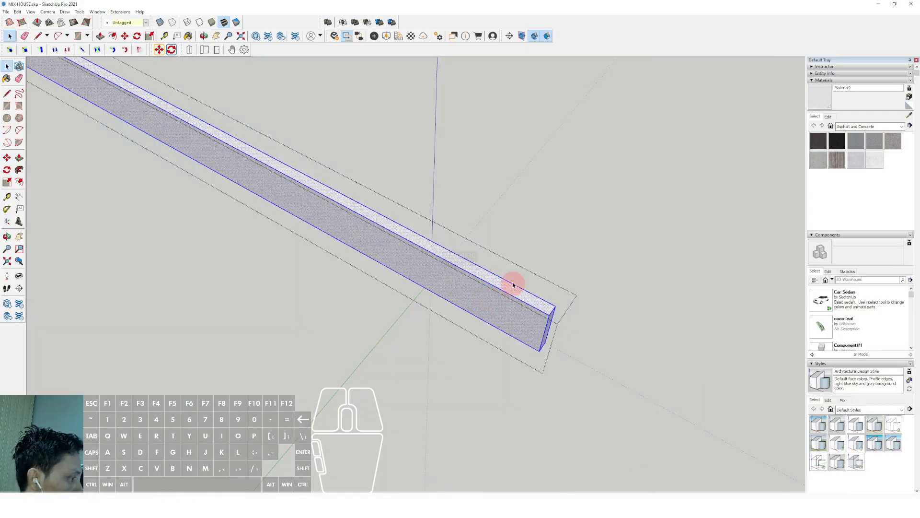
click(551, 330)
key(v)
click(543, 315)
key(i)
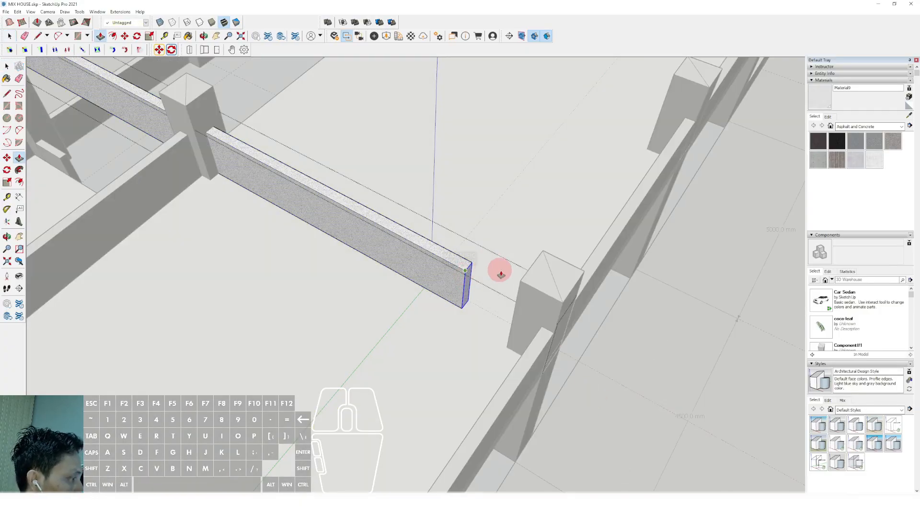
click(519, 284)
key(space)
scroll(481, 292, down, 2)
scroll(390, 205, down, 3)
scroll(353, 281, up, 4)
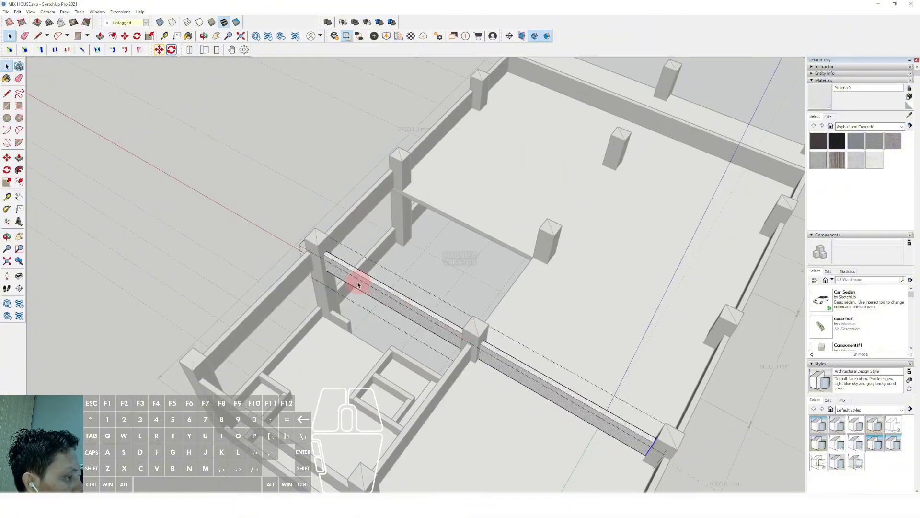
Step: Push the cross wall's opposite end back to the inner column beside the floor opening and close its group
double_click(288, 245)
key(v)
click(302, 243)
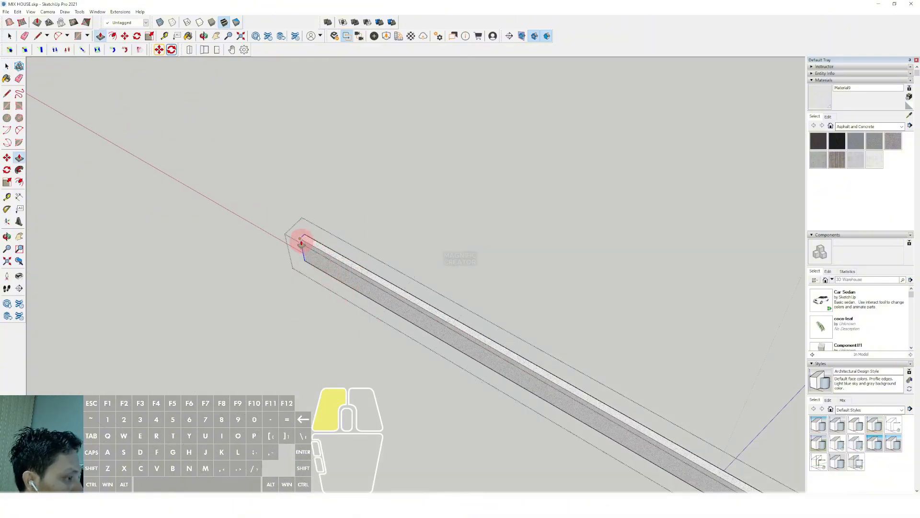
key(i)
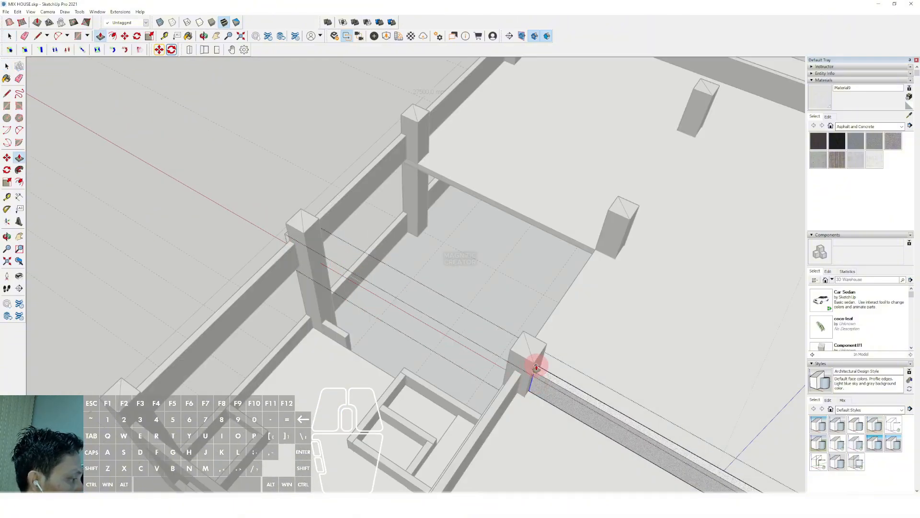
click(536, 368)
key(space)
scroll(535, 368, down, 2)
shift+middle_drag(536, 368, 417, 272)
click(417, 272)
Step: Copy the shortened cross wall across the floor opening, into the bay between the inner column and the tall outer column
scroll(512, 354, down, 1)
shift+middle_drag(511, 354, 535, 377)
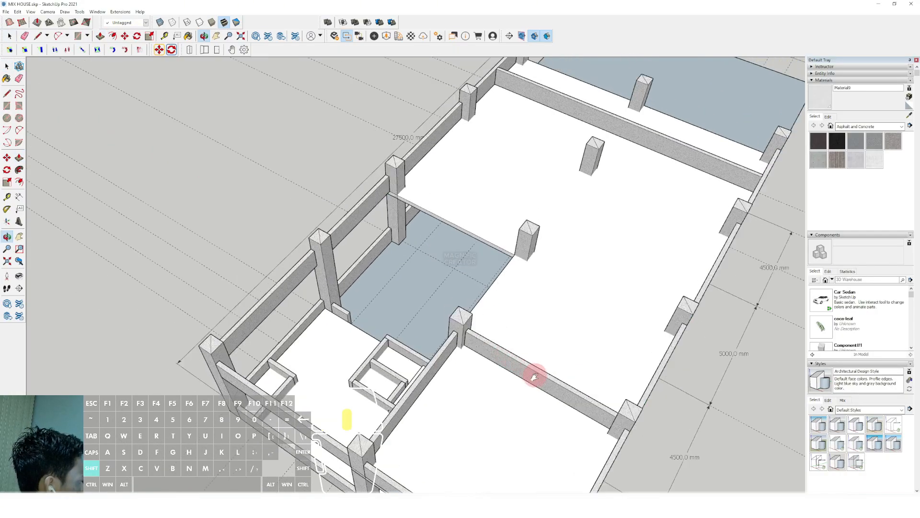
scroll(535, 377, up, 3)
click(527, 366)
scroll(528, 366, up, 3)
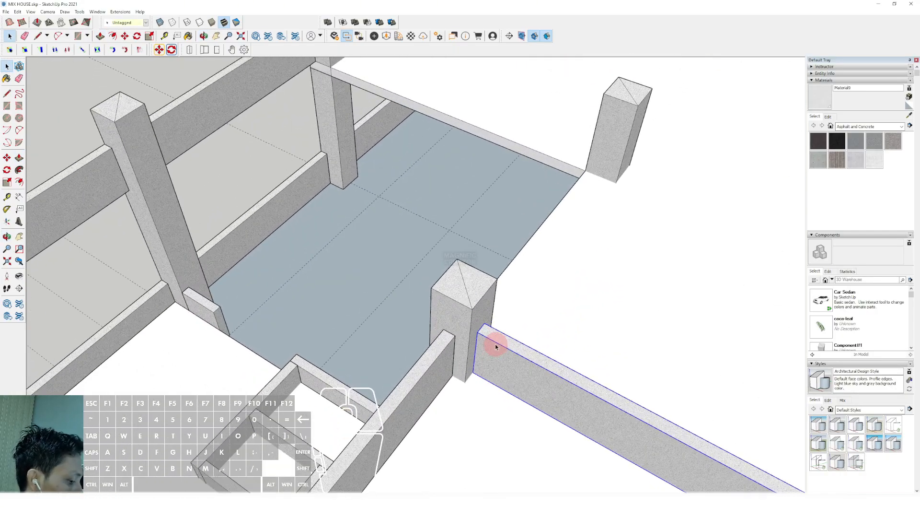
key(m)
click(480, 332)
scroll(503, 349, down, 3)
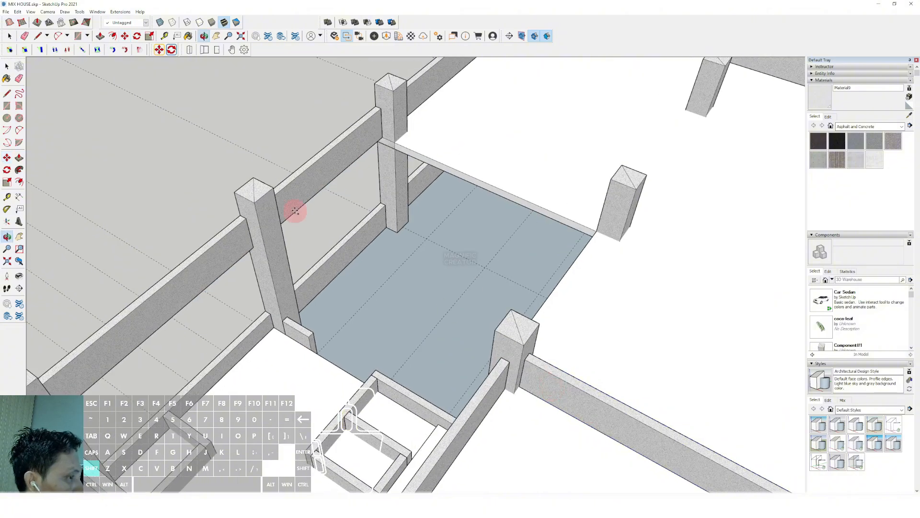
key(space)
middle_drag(347, 284, 436, 300)
scroll(436, 300, down, 3)
middle_drag(592, 345, 342, 302)
scroll(387, 344, up, 3)
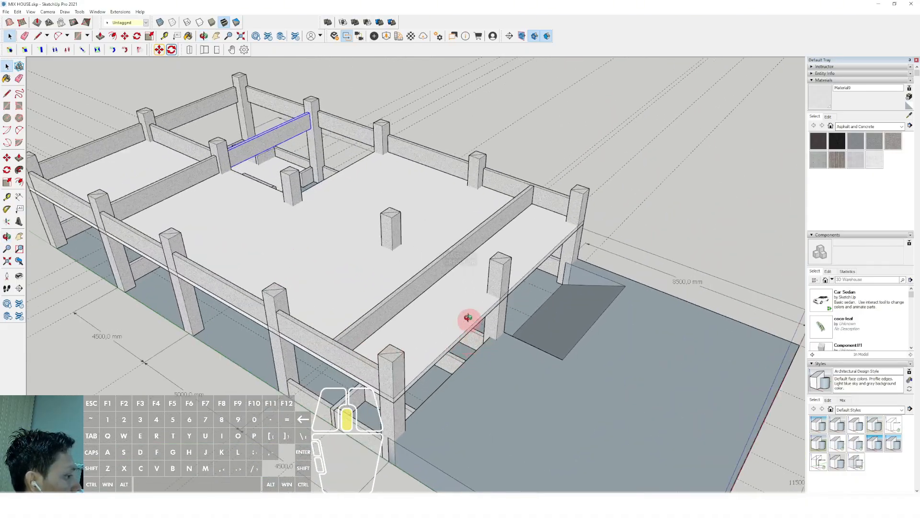
middle_drag(469, 318, 485, 267)
scroll(484, 265, up, 2)
key(l)
click(507, 250)
scroll(507, 249, down, 1)
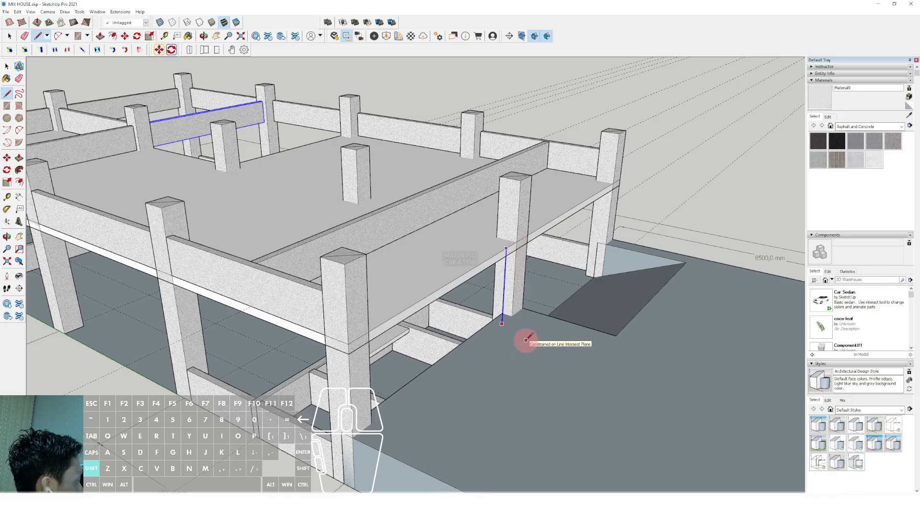
key(space)
Step: Save the model file
scroll(474, 277, down, 2)
middle_drag(474, 277, 450, 304)
scroll(457, 282, down, 1)
middle_drag(489, 277, 466, 253)
scroll(469, 304, up, 1)
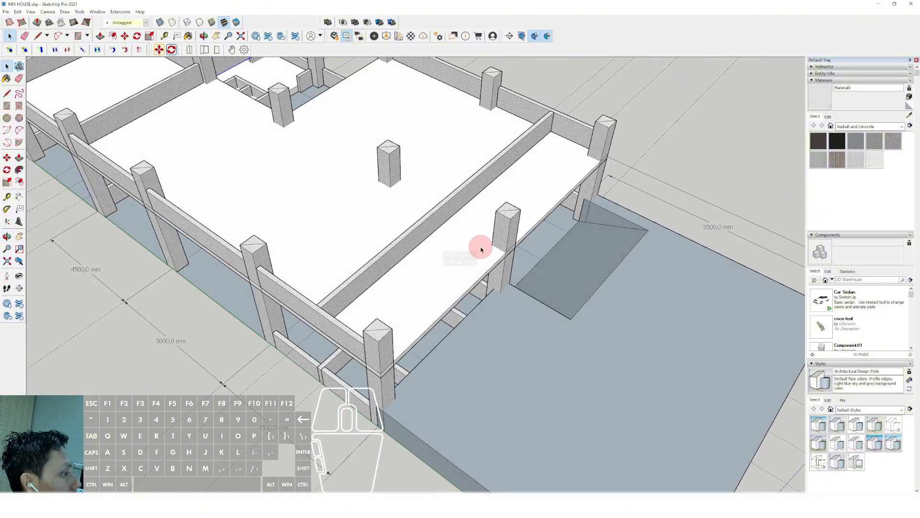
scroll(481, 249, down, 2)
middle_drag(448, 249, 437, 237)
scroll(441, 271, up, 1)
shift+middle_drag(441, 272, 446, 245)
scroll(482, 287, down, 2)
scroll(446, 244, up, 2)
key(ctrl+s)
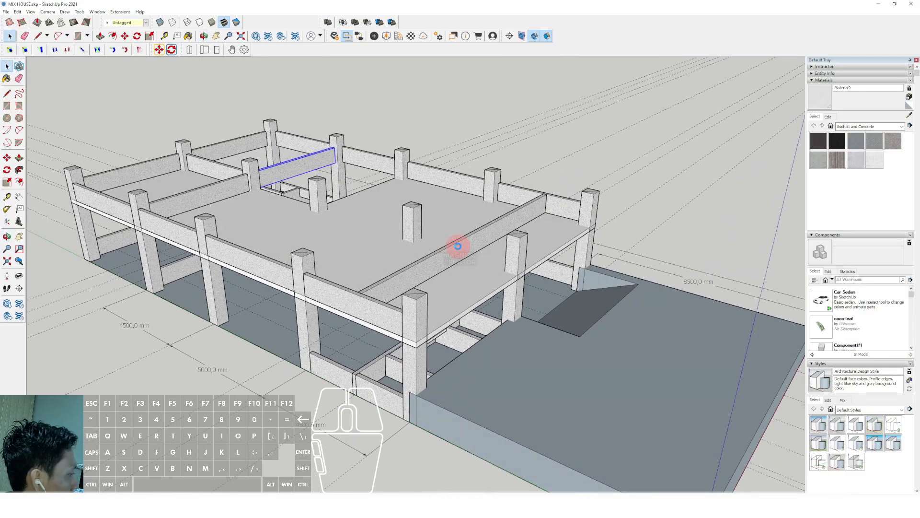
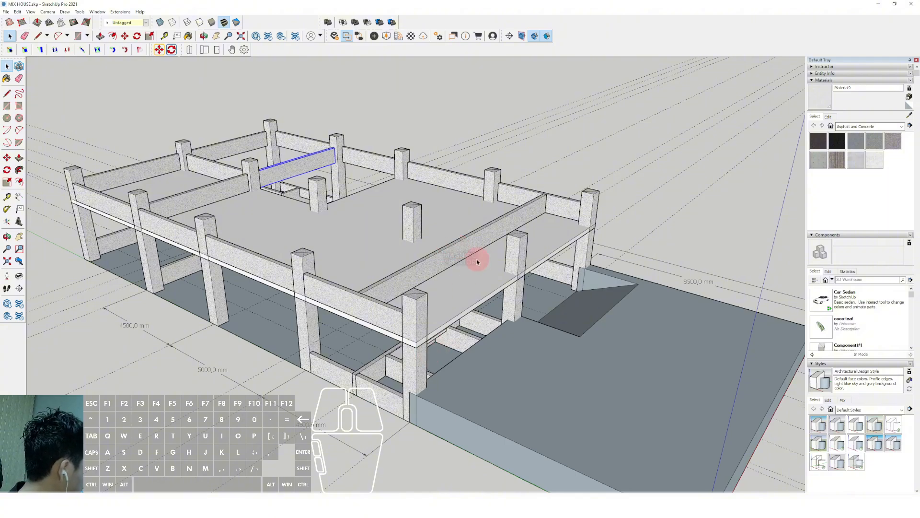
Step: Place guide lines on the front slab parallel to its side edge, at the corner column's inner side and the neighbouring low wall
scroll(413, 344, up, 6)
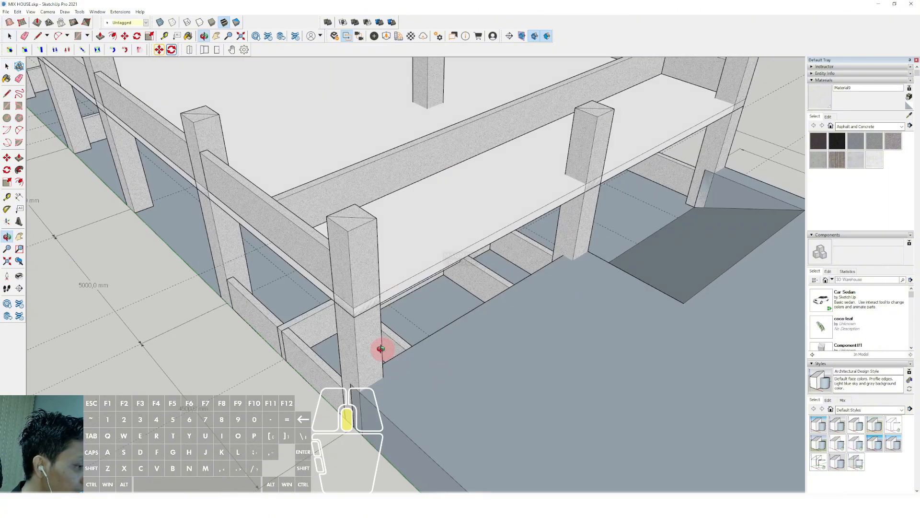
middle_drag(304, 345, 263, 330)
scroll(254, 292, up, 1)
click(253, 291)
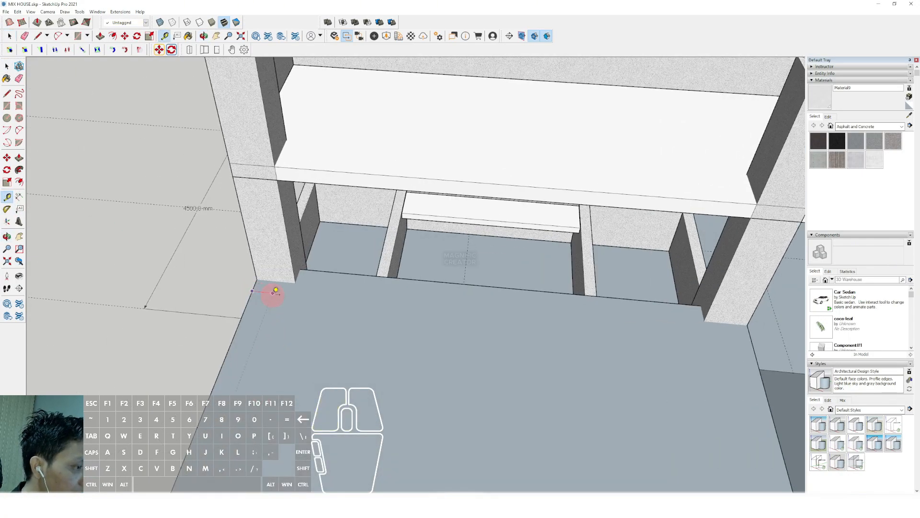
shift+scroll(286, 296, up, 2)
shift+scroll(283, 251, up, 1)
shift+click(286, 237)
scroll(287, 289, down, 2)
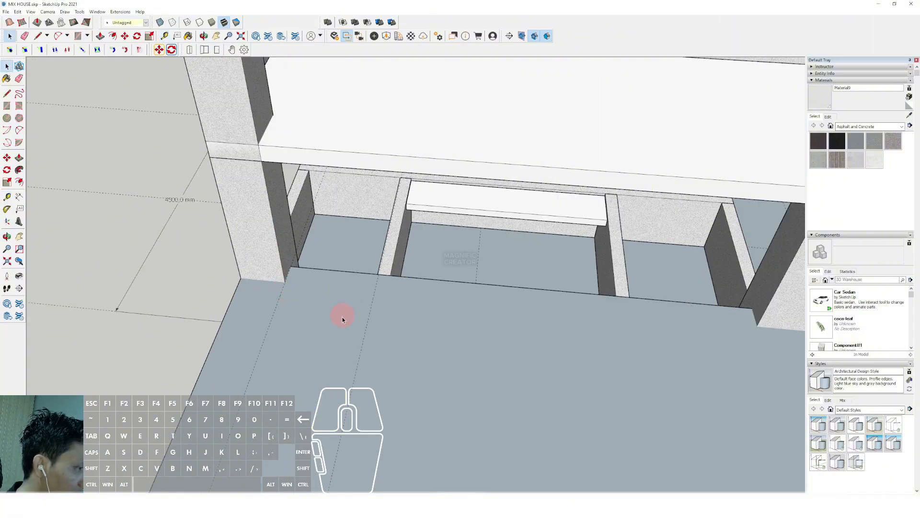
Step: Draw a narrow rotated rectangle about 4 m long on the front slab's inner edge, from the low wall's guide to the middle column
scroll(343, 318, down, 4)
middle_drag(355, 323, 431, 331)
scroll(501, 304, down, 2)
scroll(431, 330, up, 2)
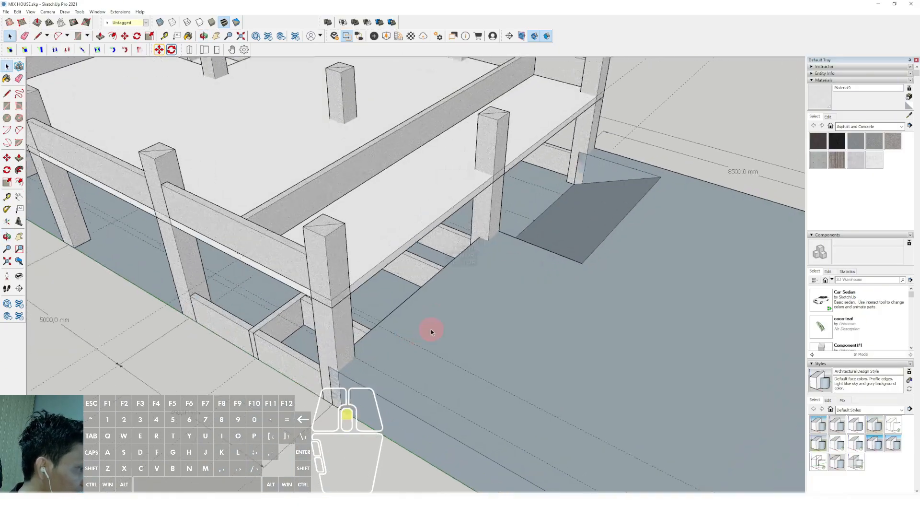
scroll(430, 329, up, 1)
scroll(318, 416, up, 2)
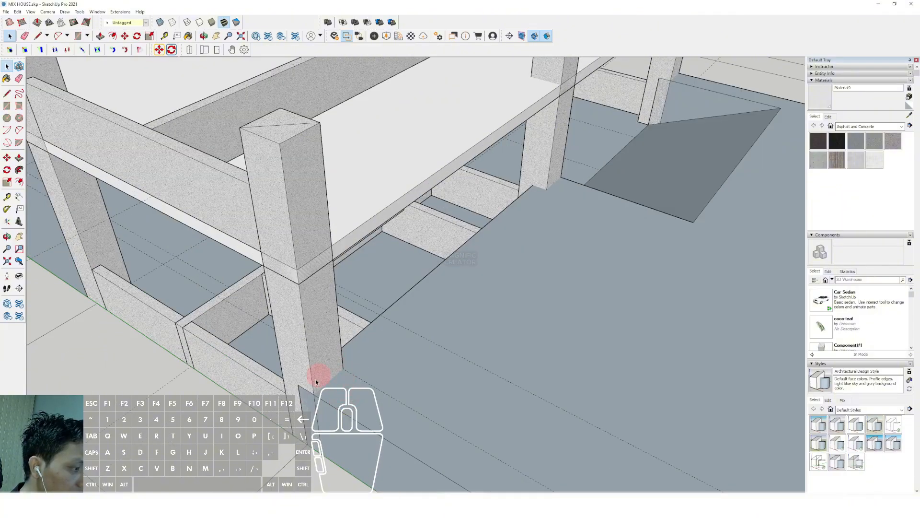
scroll(386, 318, down, 2)
scroll(386, 318, up, 2)
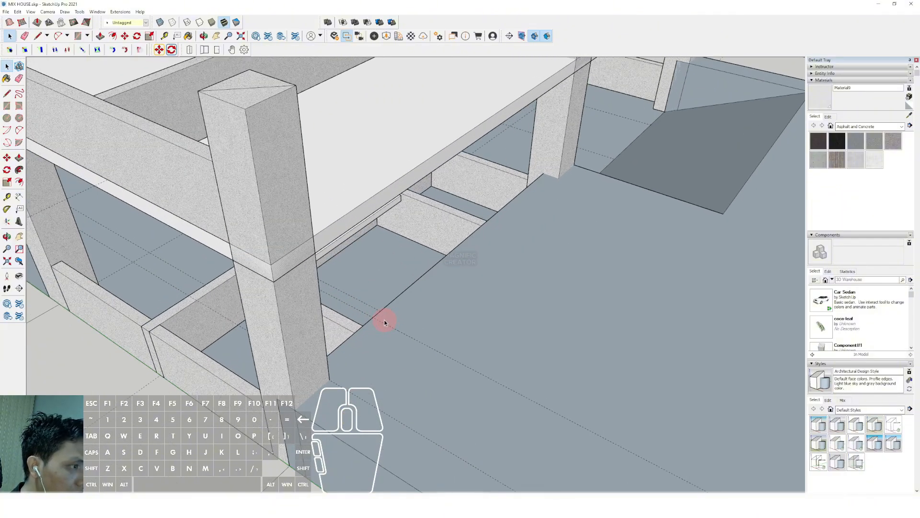
scroll(388, 321, down, 2)
shift+middle_drag(387, 320, 336, 338)
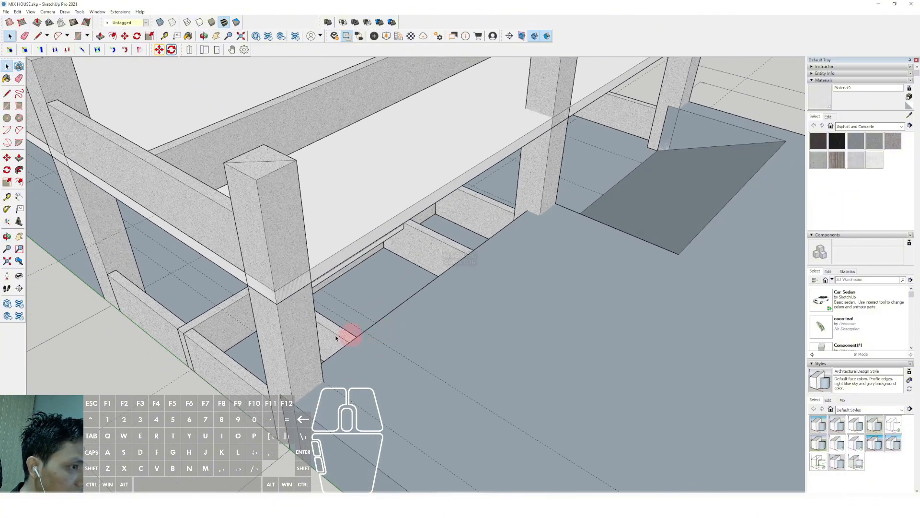
click(19, 105)
middle_drag(452, 338, 414, 346)
click(18, 107)
scroll(340, 328, up, 1)
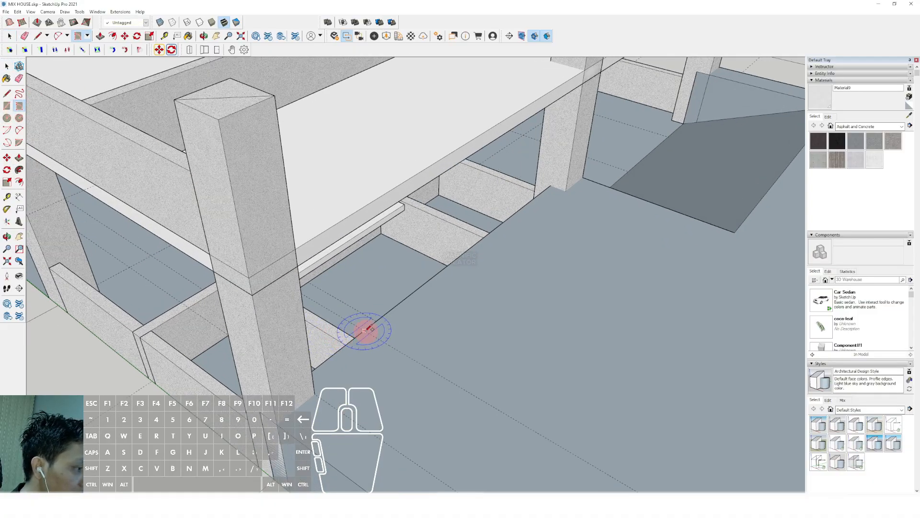
shift+middle_drag(449, 271, 431, 291)
click(536, 201)
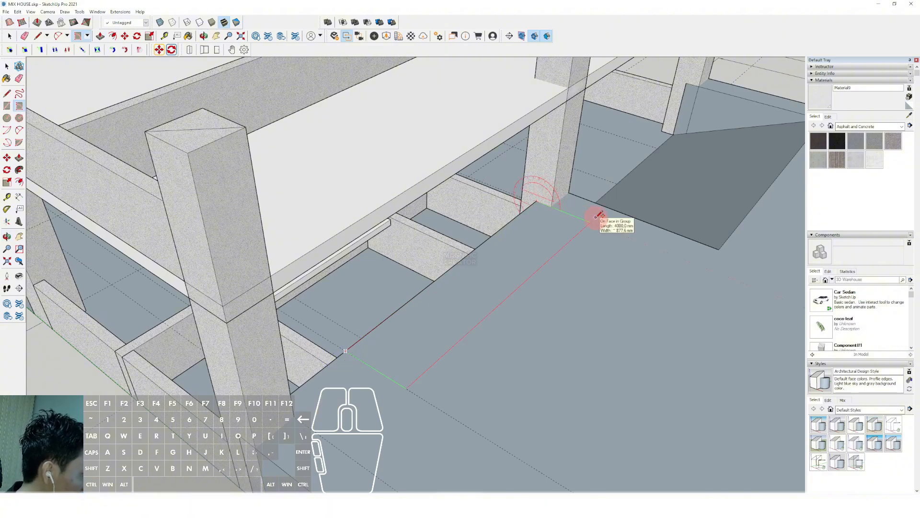
key(Return)
key(space)
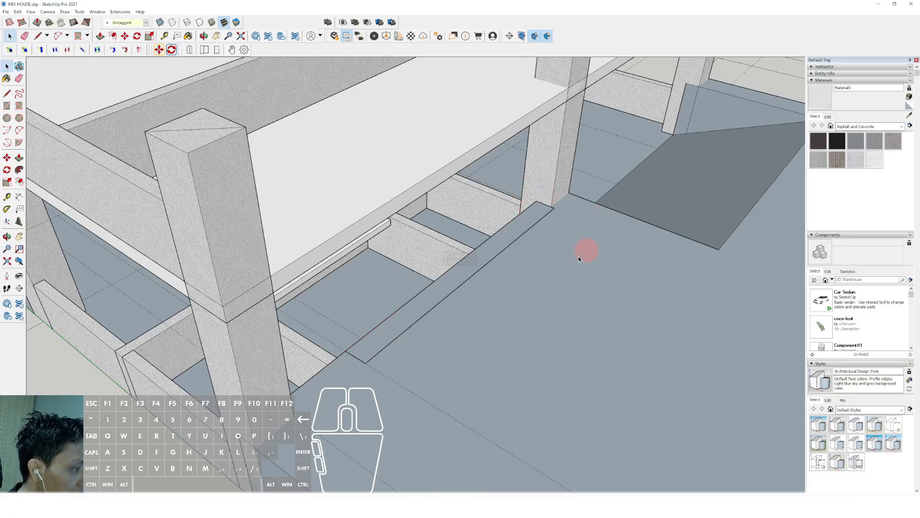
Step: Extrude the narrow rectangle upward into a thin stair tread and make the whole solid a component
scroll(385, 318, up, 1)
key(v)
click(425, 299)
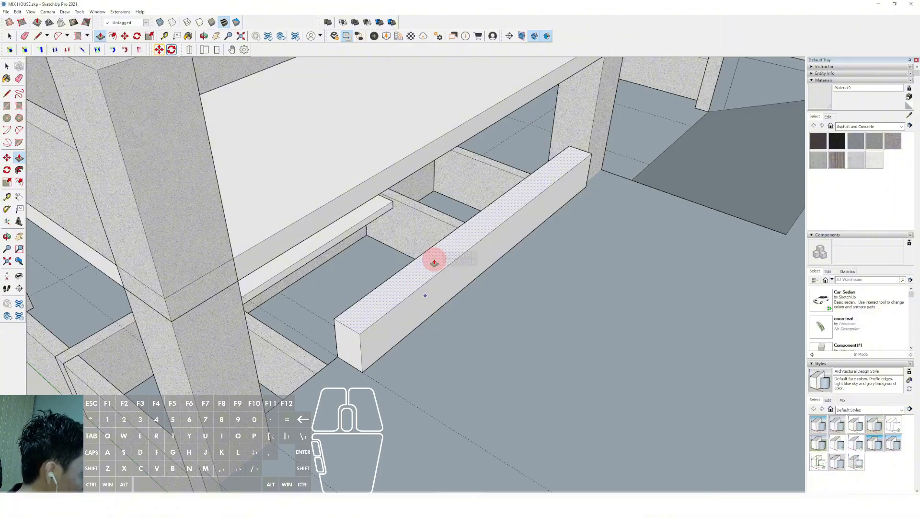
click(434, 263)
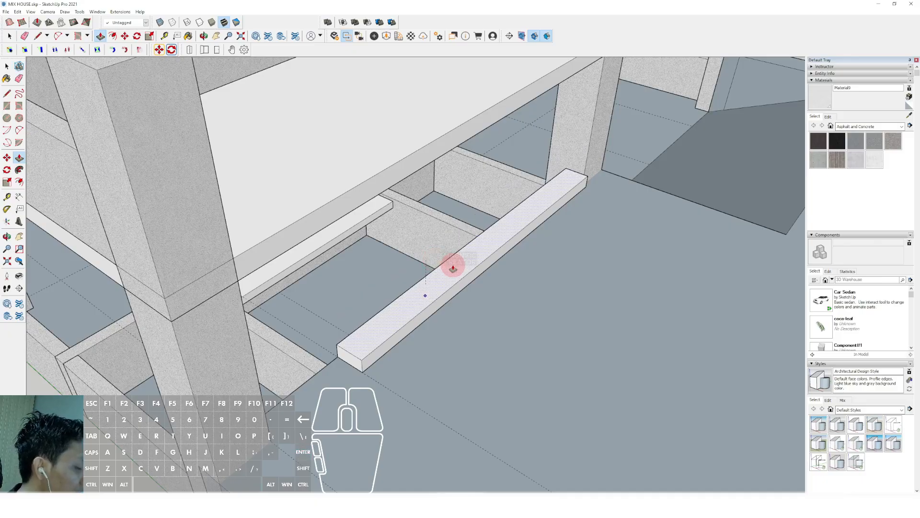
key(space)
scroll(386, 320, up, 2)
triple_click(386, 319)
right_click(385, 316)
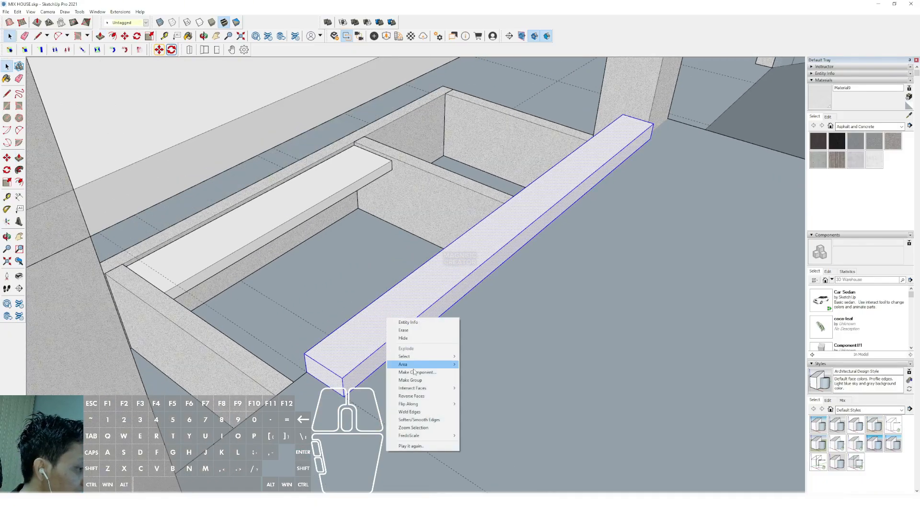
click(415, 369)
click(148, 301)
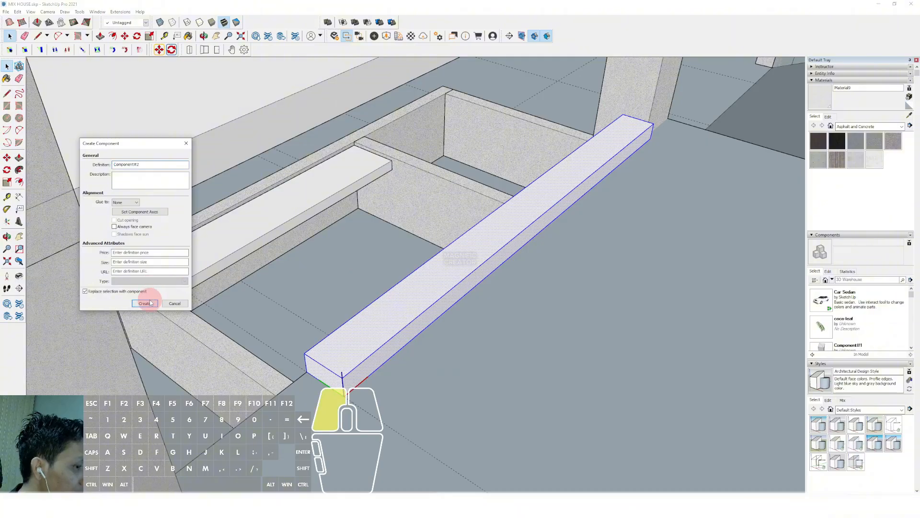
Step: Move the tread component up from the front slab to the front edge of the upper floor slab
scroll(390, 323, down, 3)
middle_drag(391, 323, 396, 305)
scroll(396, 306, up, 4)
key(m)
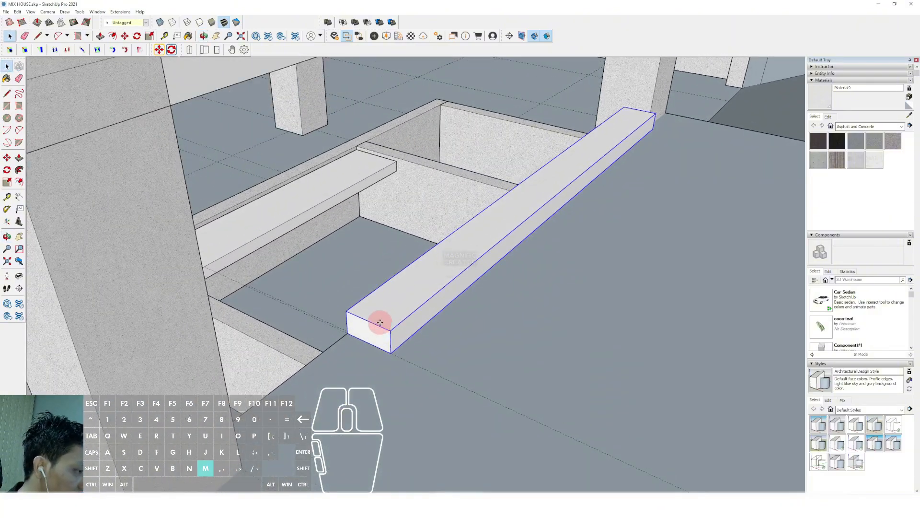
shift+scroll(343, 290, down, 2)
shift+middle_drag(350, 284, 372, 312)
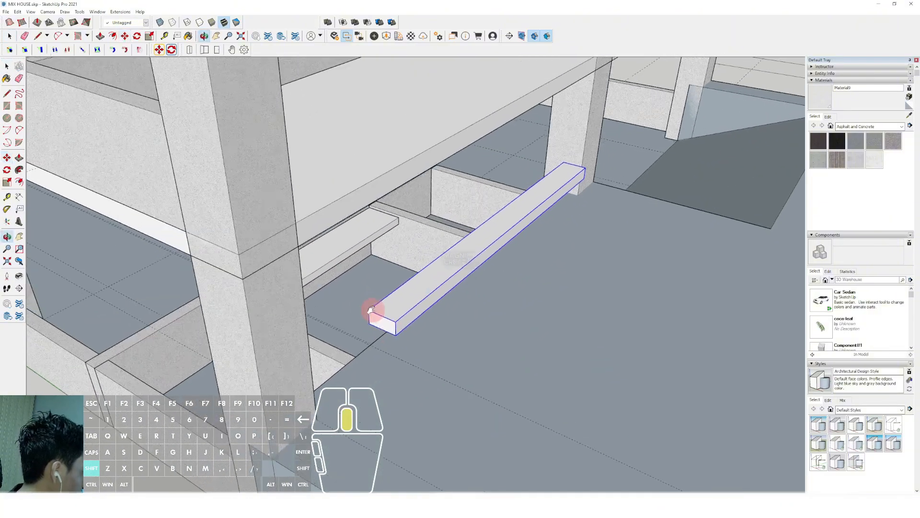
shift+click(335, 179)
middle_drag(335, 179, 424, 294)
scroll(405, 280, up, 2)
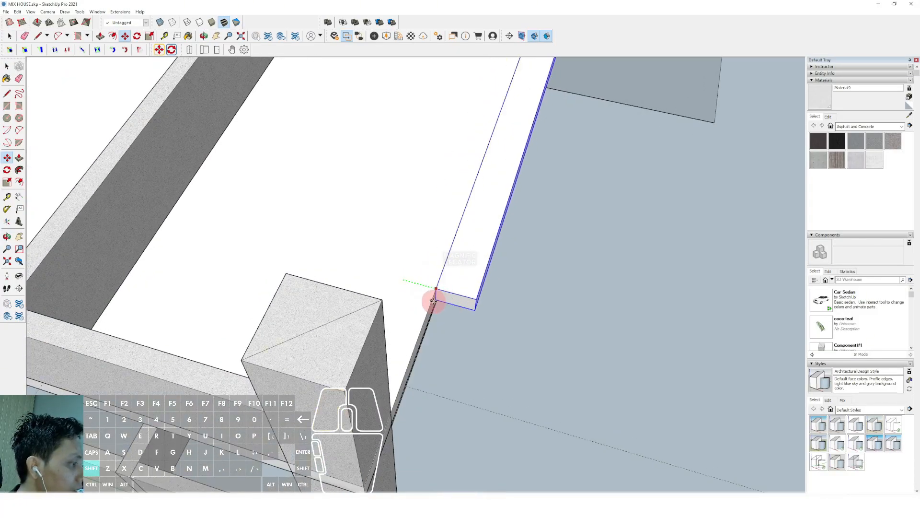
Step: Copy the tread one step down and outward, corner to corner, and array the copies into a descending flight
middle_drag(380, 228, 385, 193)
click(391, 178)
key(ctrl)
click(391, 198)
key(space)
key(m)
click(417, 223)
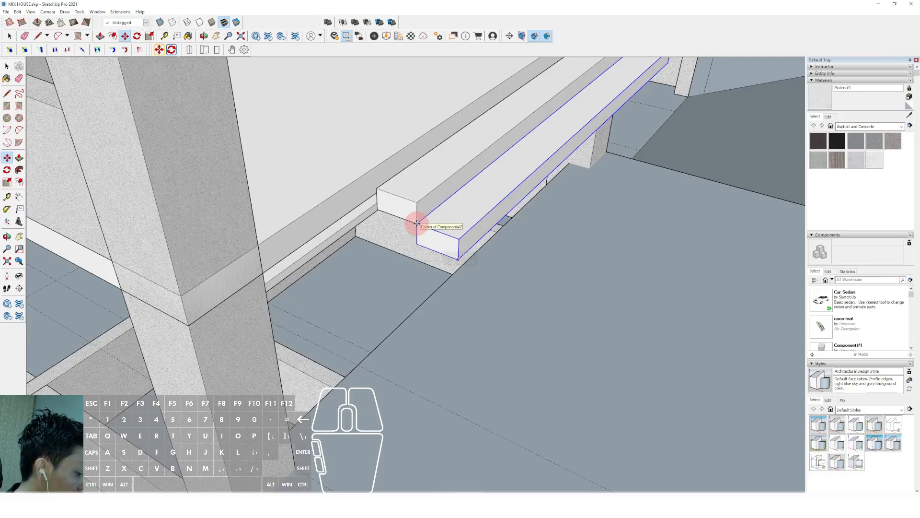
key(Return)
key(space)
Step: Copy the two lowest treads together and place them corner to corner below the flight, reaching the front slab
scroll(487, 251, down, 3)
middle_drag(582, 302, 493, 256)
click(551, 226)
shift+click(523, 210)
scroll(523, 209, up, 2)
key(m)
scroll(493, 256, up, 1)
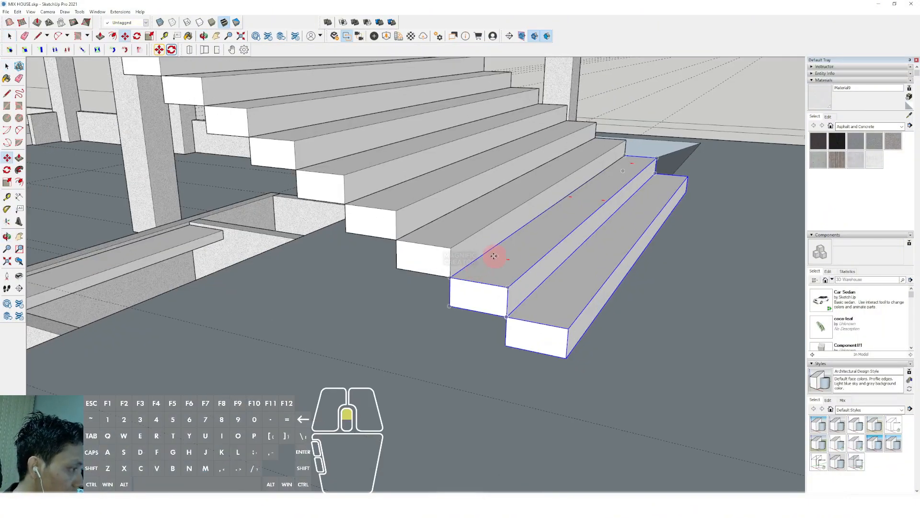
click(451, 273)
click(566, 353)
Step: Open one of the tread components for editing, viewed from beneath the flight
key(space)
middle_drag(602, 369, 424, 194)
scroll(434, 180, up, 3)
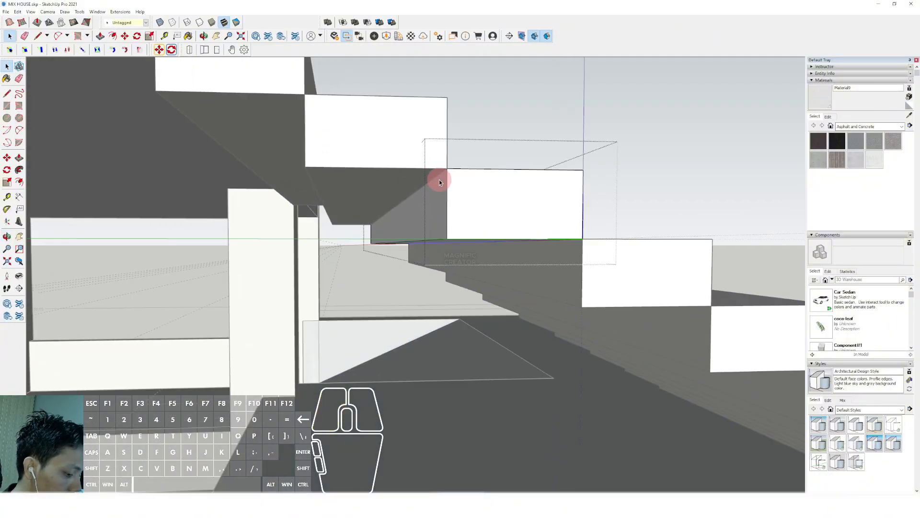
key(m)
click(447, 170)
shift+middle_drag(375, 173, 431, 161)
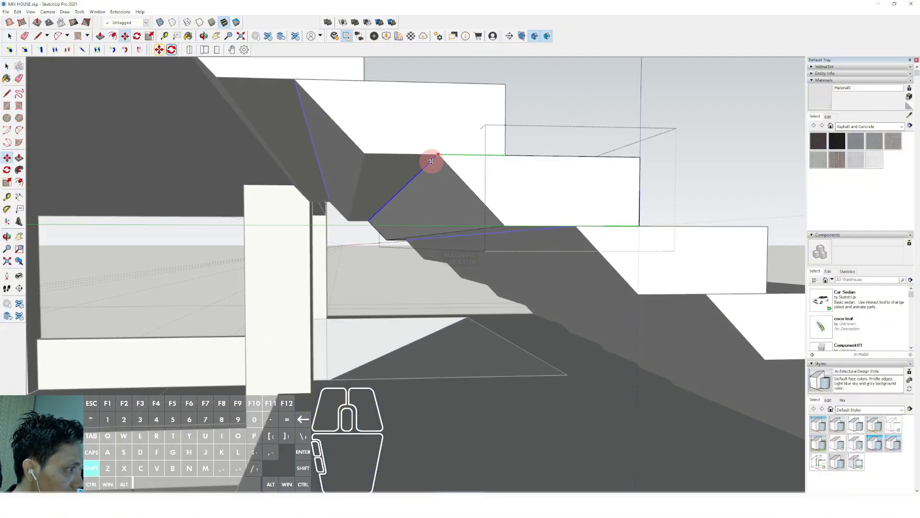
scroll(428, 161, up, 3)
key(space)
scroll(542, 201, up, 2)
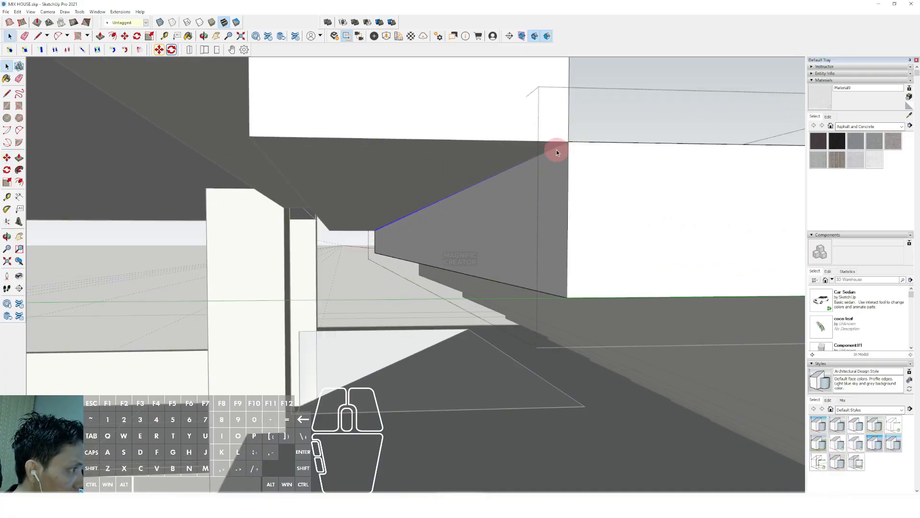
Step: Move the tread component's upper rear edge back to the lower rear corner of the tread above, sloping the flight's underside
click(7, 157)
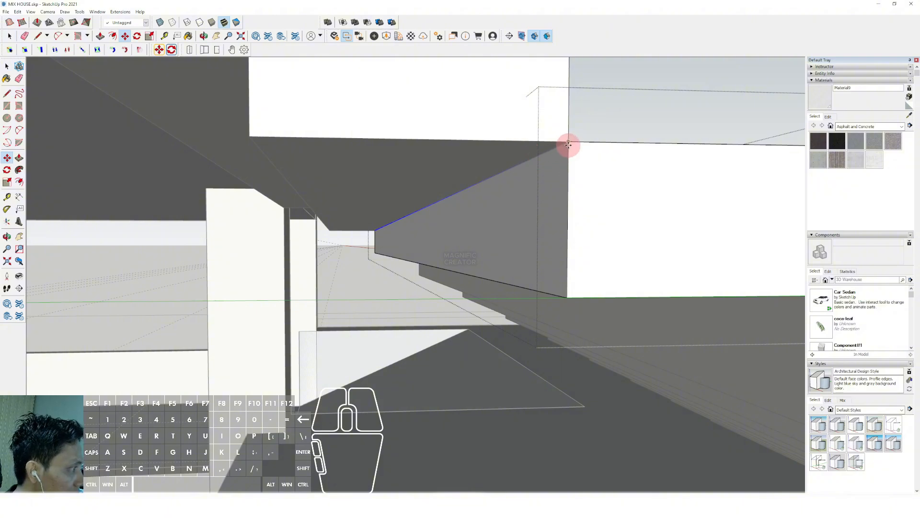
click(568, 142)
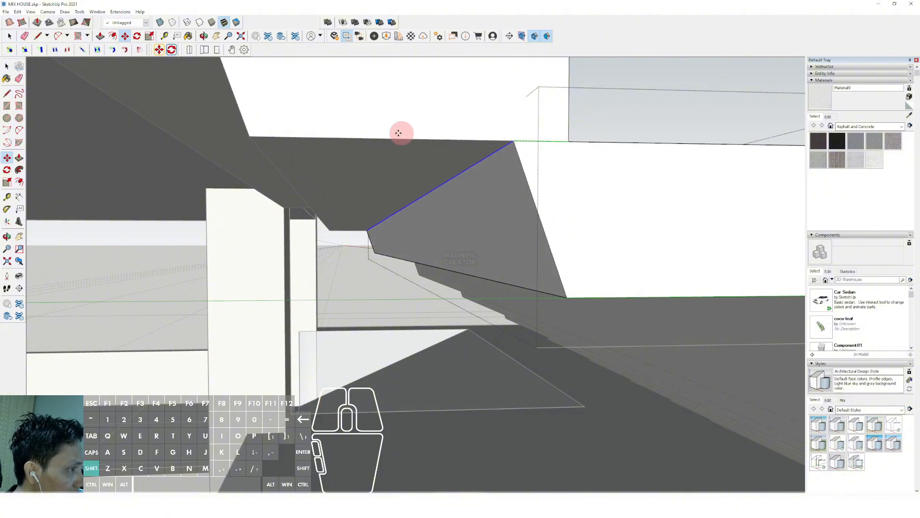
shift+middle_drag(347, 133, 389, 130)
click(298, 133)
key(space)
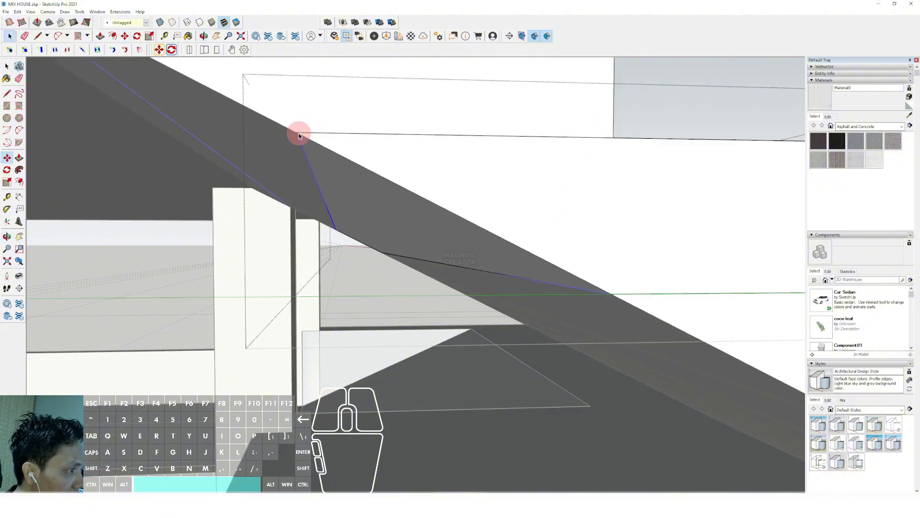
Step: Examine the stair flight's sloped underside and the top tread's junction with the upper floor slab
middle_drag(298, 134, 388, 197)
middle_drag(365, 183, 362, 281)
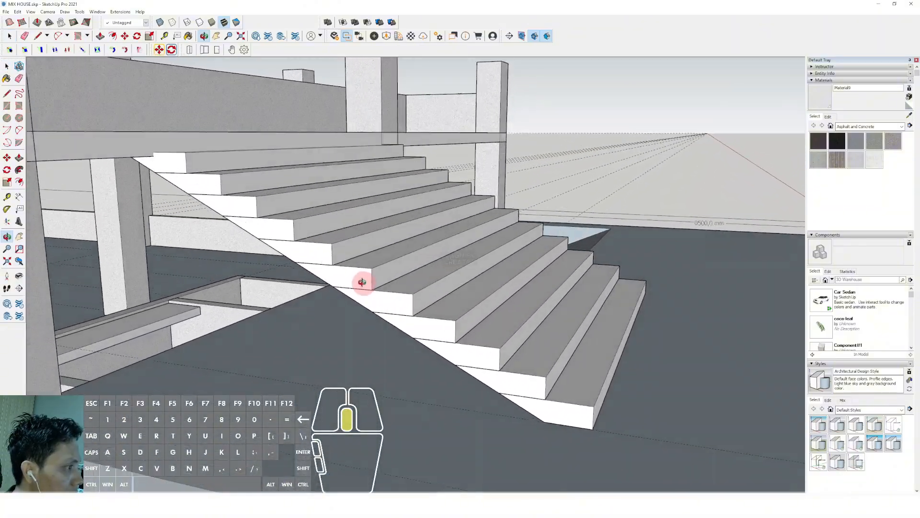
scroll(205, 154, up, 2)
middle_drag(206, 154, 331, 203)
scroll(332, 203, up, 4)
key(l)
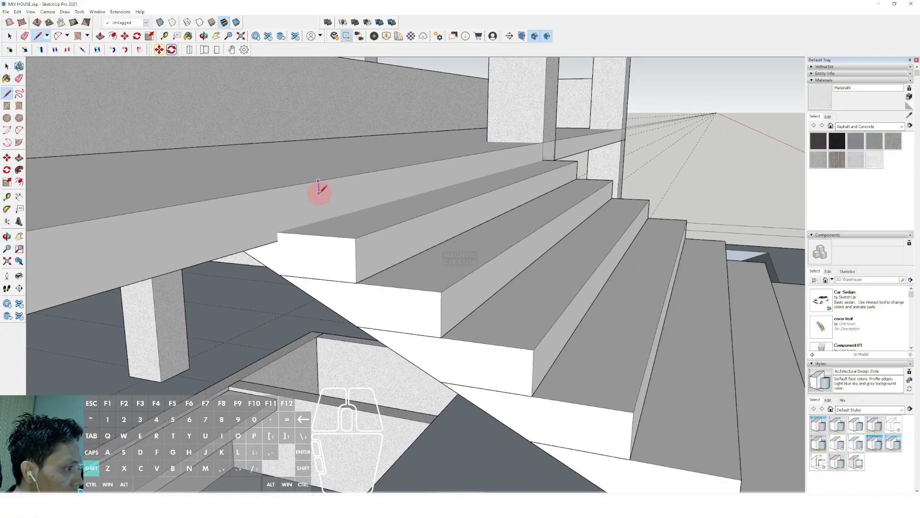
key(space)
scroll(432, 233, down, 8)
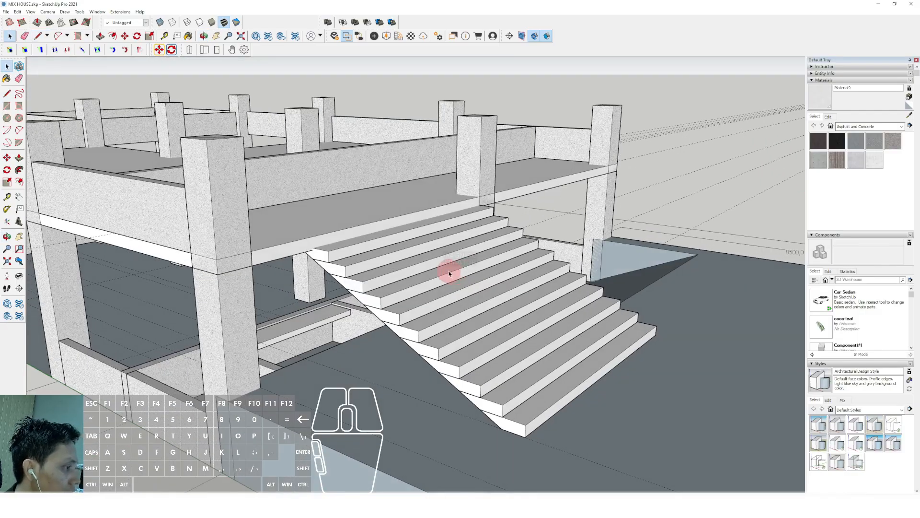
middle_drag(449, 274, 387, 336)
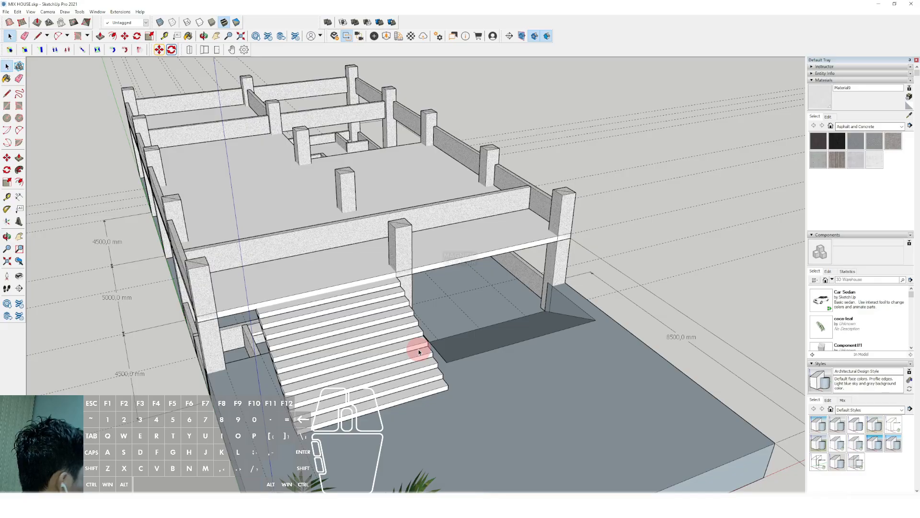
Step: Push the tread component's end face inward from the middle column to narrow the whole flight, and close the component
scroll(419, 352, down, 2)
middle_drag(401, 359, 522, 185)
scroll(482, 277, up, 3)
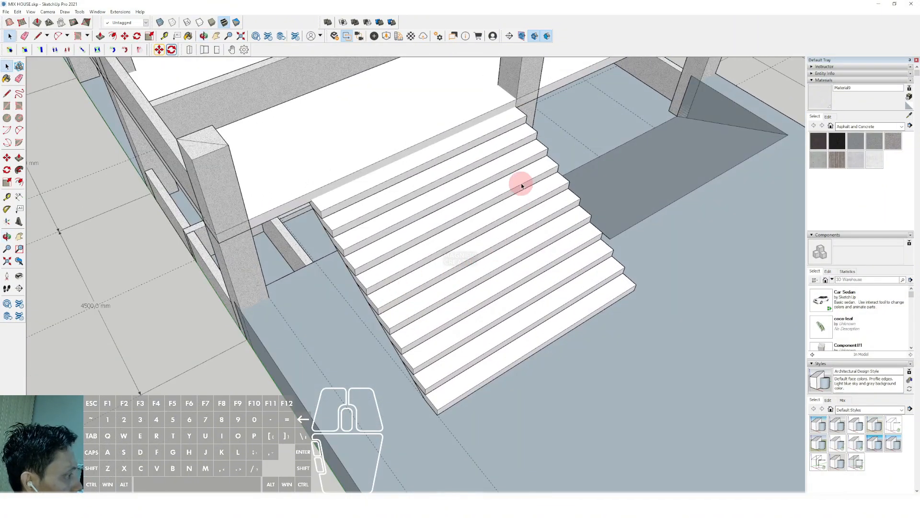
double_click(541, 167)
click(522, 136)
key(v)
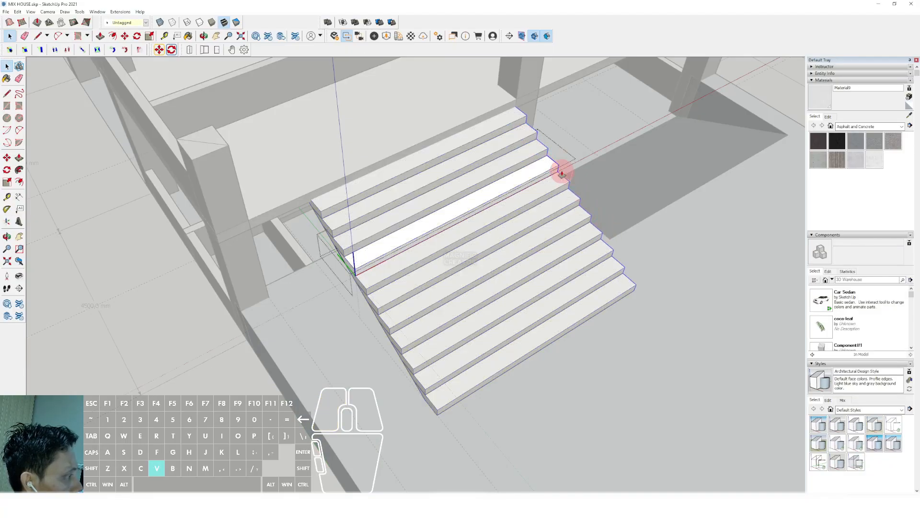
scroll(489, 204, down, 4)
mouse_move(425, 232)
middle_down()
mouse_move(399, 247)
mouse_move(276, 257)
mouse_move(468, 246)
mouse_move(400, 244)
mouse_move(431, 250)
middle_up()
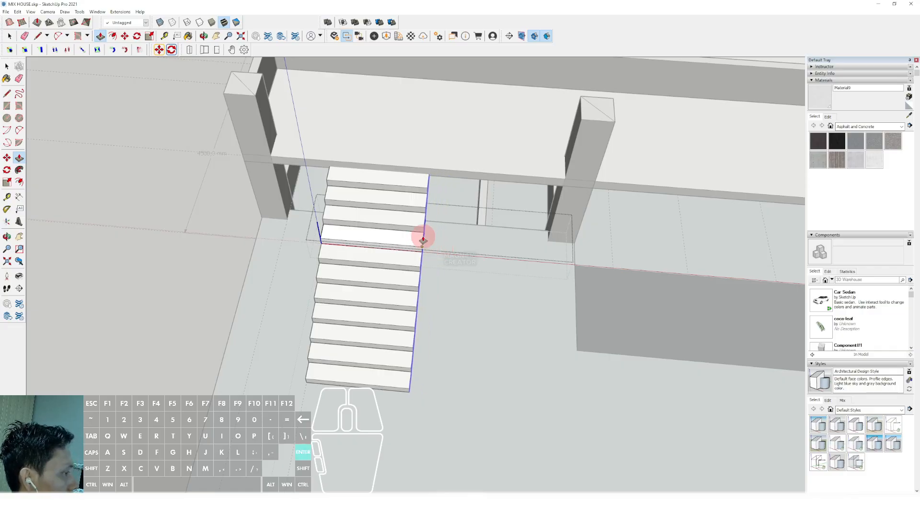
key(Return)
key(space)
scroll(420, 244, down, 3)
click(228, 216)
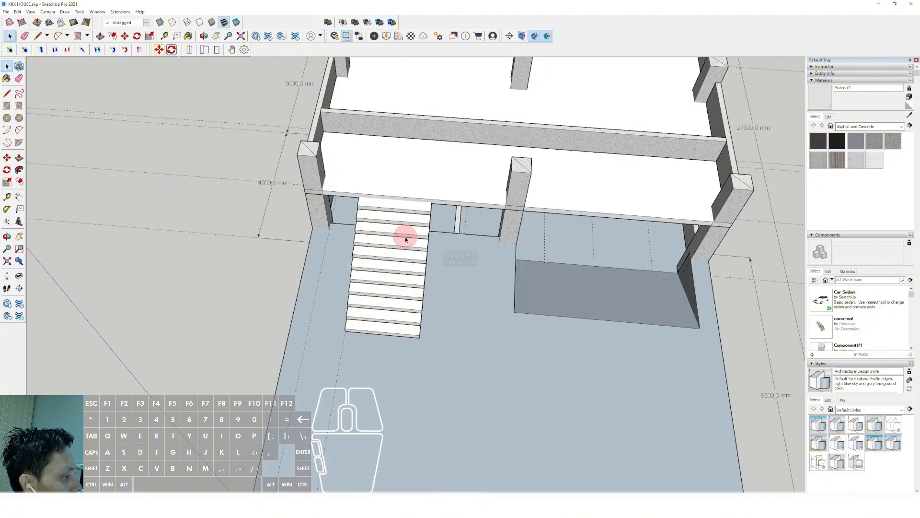
Step: Examine the whole house frame from above and from the side, including the low walls in the rear bays
scroll(405, 239, down, 3)
middle_drag(359, 273, 462, 211)
scroll(378, 257, down, 3)
middle_drag(378, 257, 422, 251)
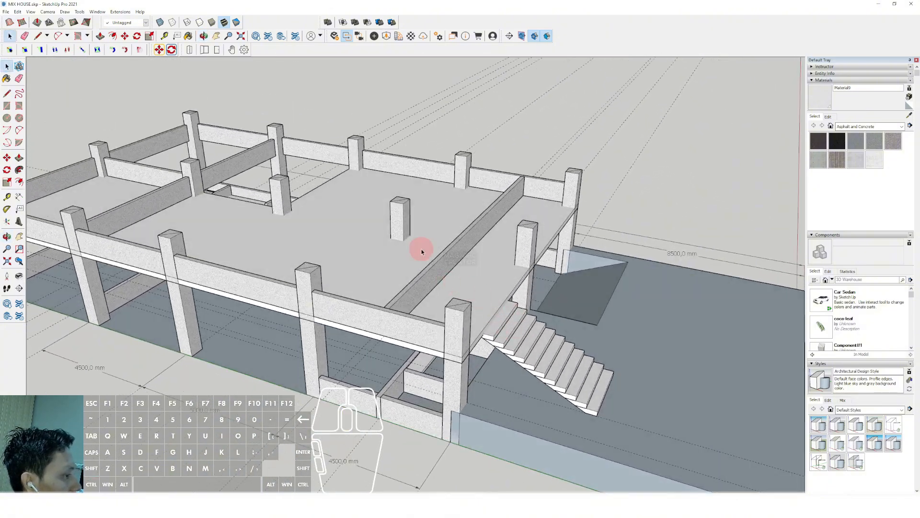
scroll(422, 251, down, 3)
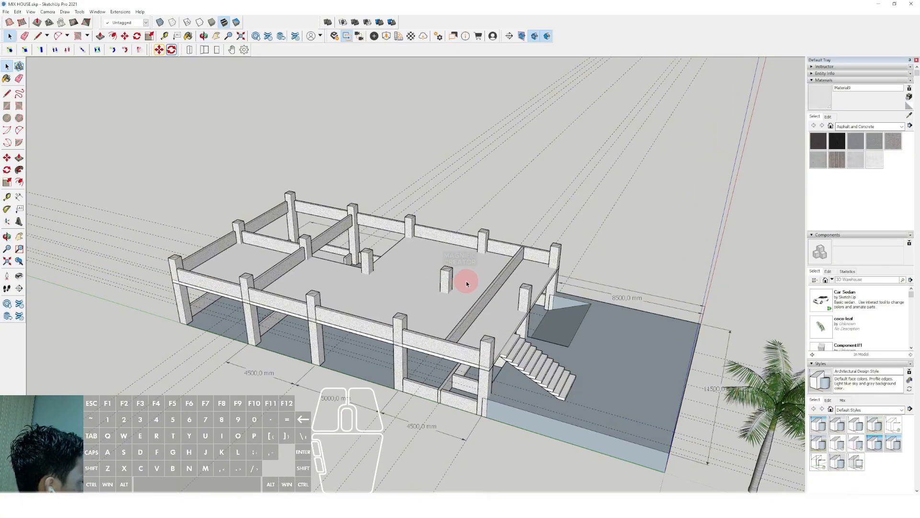
middle_drag(389, 245, 332, 301)
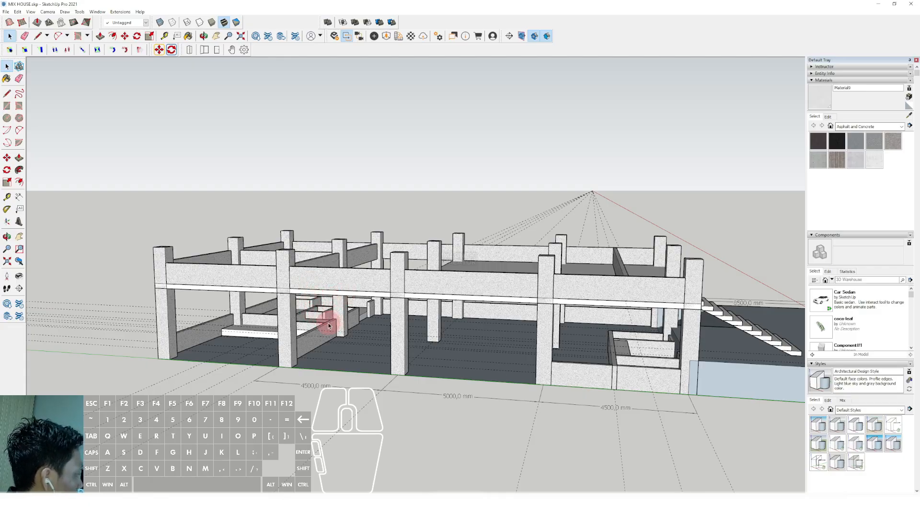
scroll(267, 315, up, 2)
mouse_move(267, 316)
shift+middle_down()
mouse_move(415, 358)
mouse_move(401, 350)
mouse_move(437, 348)
mouse_move(378, 349)
mouse_move(407, 355)
mouse_move(425, 342)
mouse_move(372, 346)
mouse_move(337, 358)
shift+middle_up()
scroll(415, 358, up, 2)
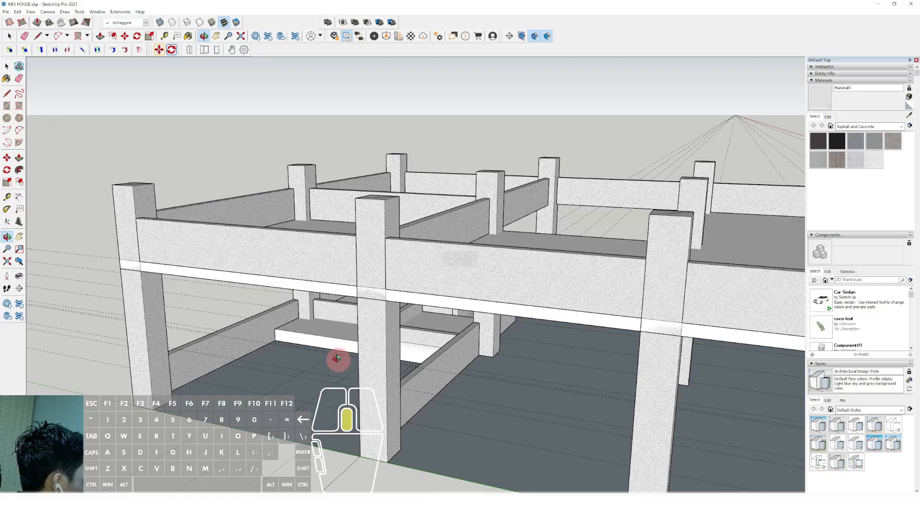
middle_drag(337, 358, 409, 353)
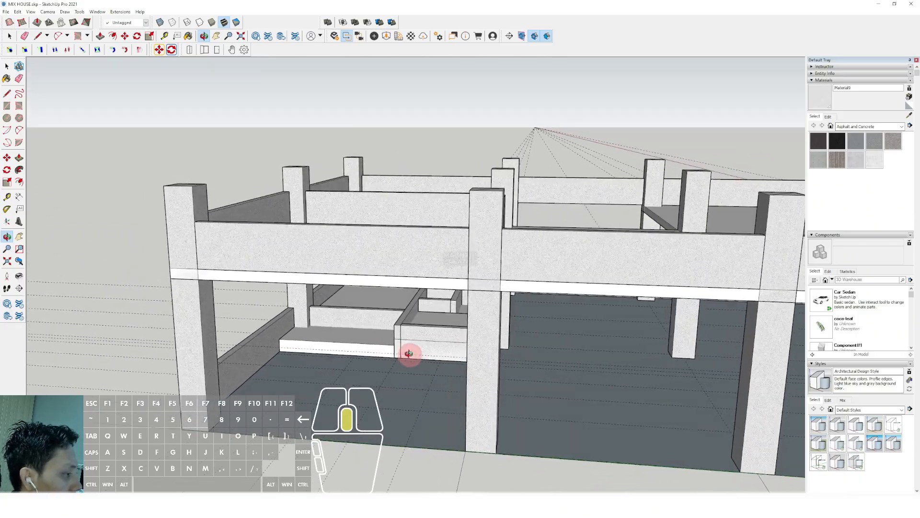
Step: Examine the low dividing wall between the floor areas in the rear bay
scroll(422, 317, up, 5)
scroll(408, 310, up, 2)
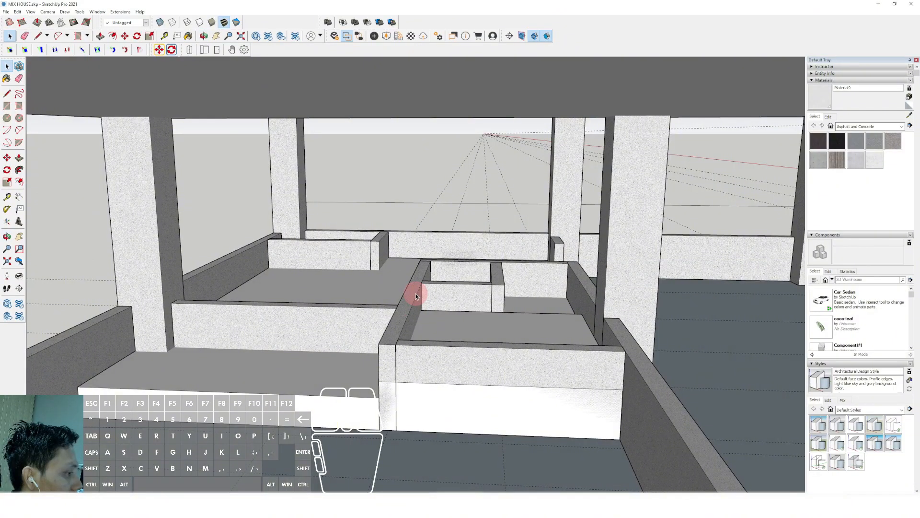
triple_click(415, 293)
scroll(416, 294, up, 1)
mouse_move(416, 293)
middle_down()
mouse_move(407, 294)
mouse_move(414, 284)
middle_up()
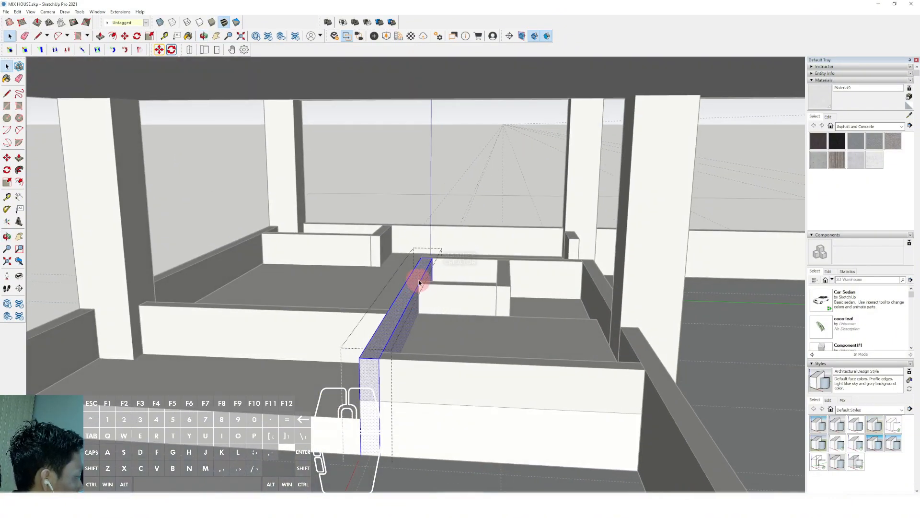
scroll(419, 282, up, 6)
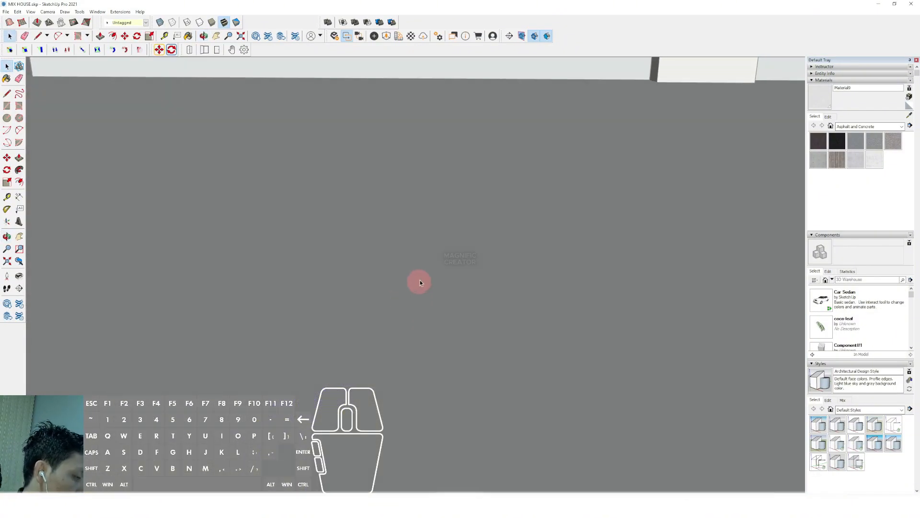
scroll(464, 288, down, 7)
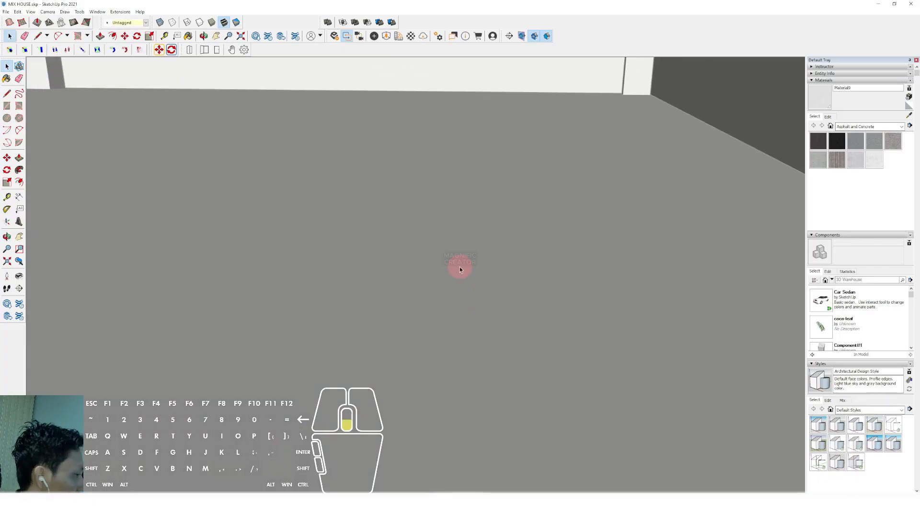
scroll(375, 267, down, 7)
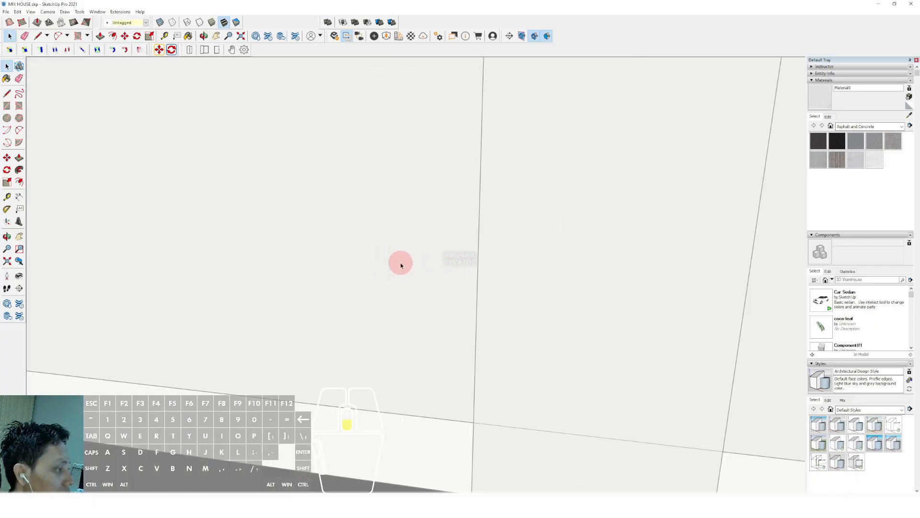
scroll(392, 293, down, 2)
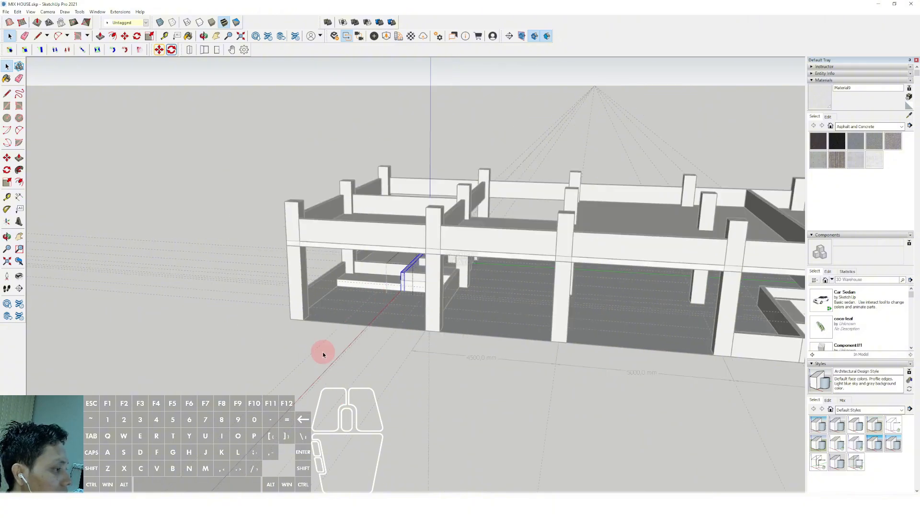
click(324, 353)
Step: Add a scene that saves an overall side view of the house frame including the staircase
middle_drag(402, 280, 349, 271)
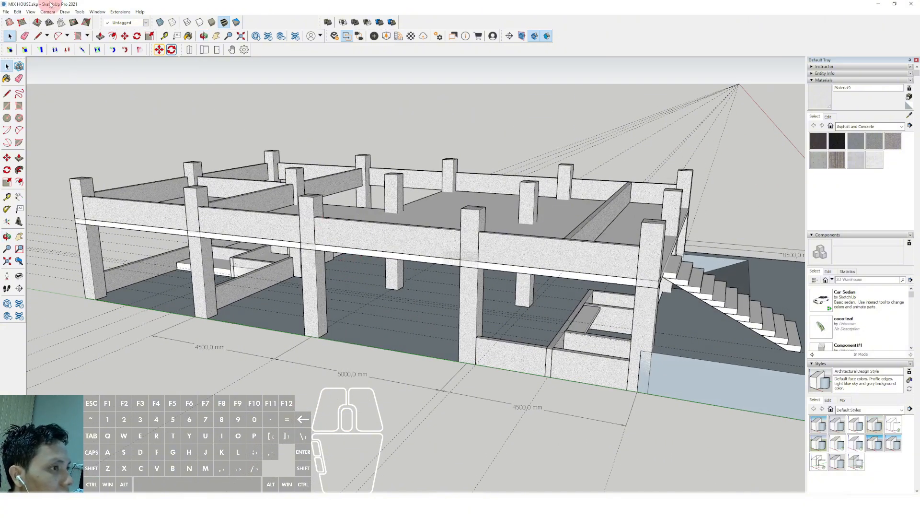
click(31, 10)
mouse_move(57, 140)
click(125, 142)
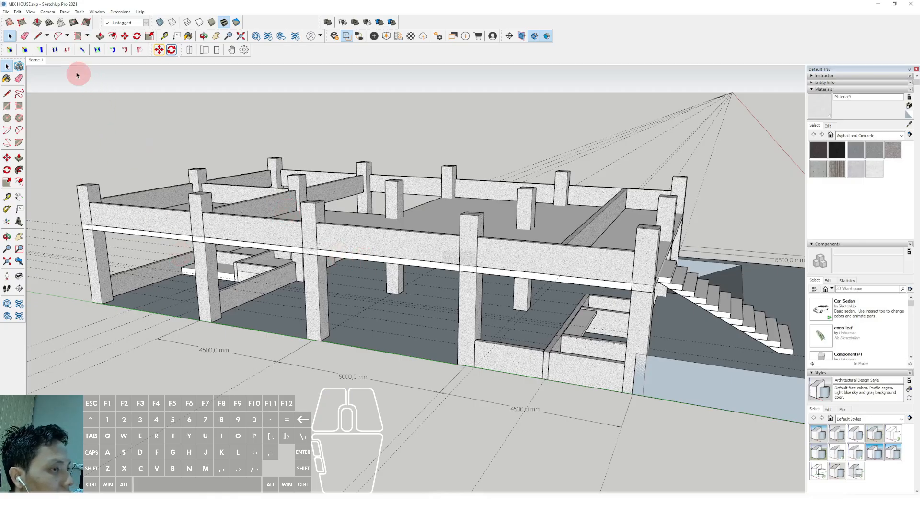
Step: Disable scene transitions in the model's animation settings
click(30, 11)
mouse_move(62, 142)
click(166, 193)
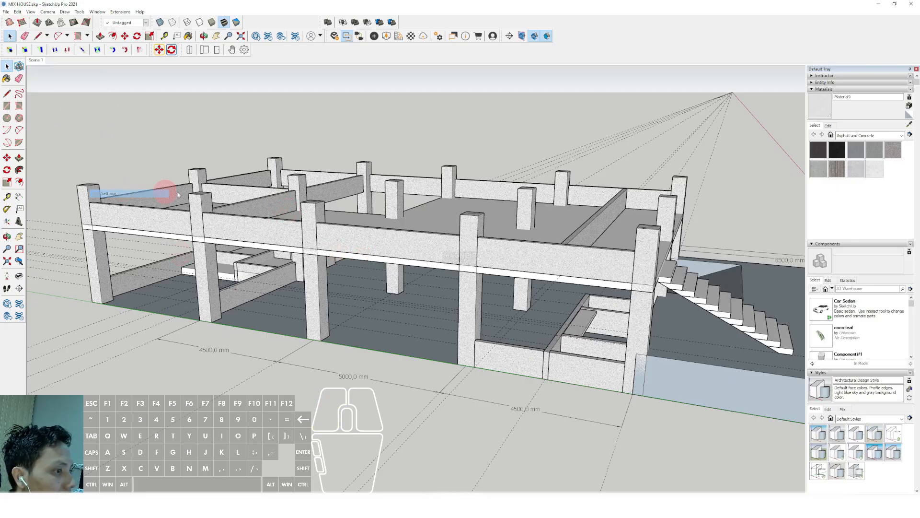
click(424, 124)
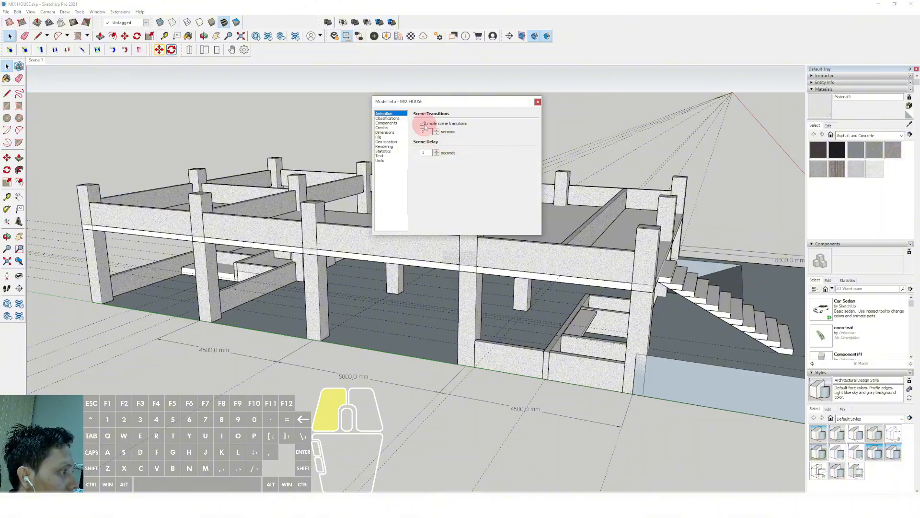
click(537, 102)
Step: Push the inner end face of the rear bay's low dividing wall back to its junction with the cross wall
scroll(229, 279, up, 5)
middle_drag(416, 286, 344, 205)
triple_click(351, 219)
drag(246, 145, 387, 334)
key(v)
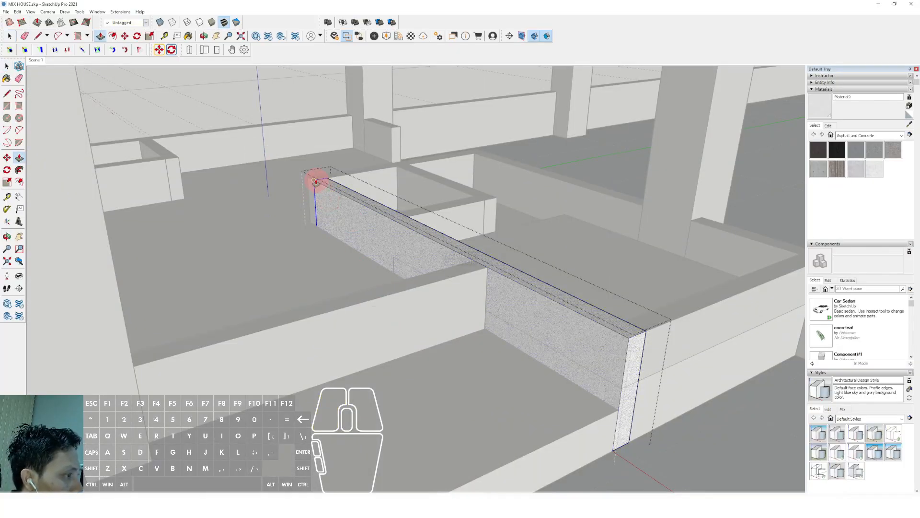
click(314, 181)
click(475, 260)
key(space)
click(563, 148)
Step: Return to the saved scene and adjust the camera's field of view
scroll(517, 260, up, 3)
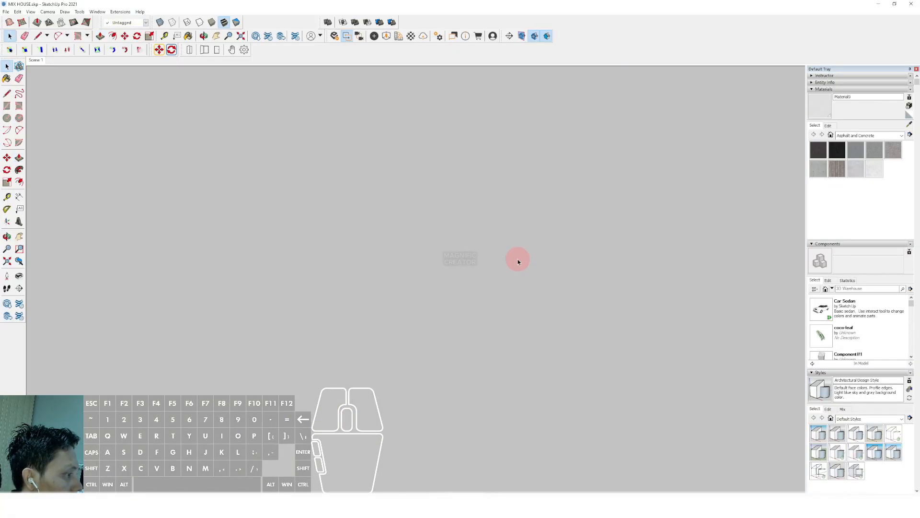
click(37, 60)
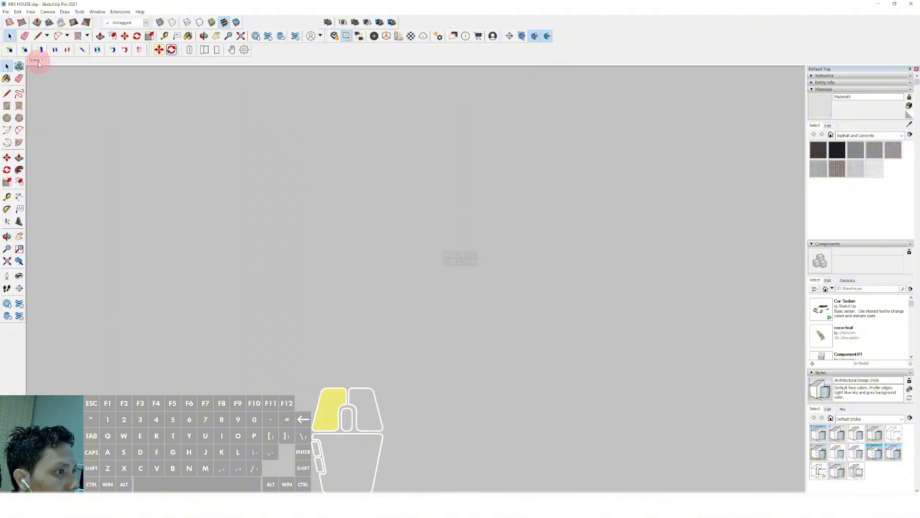
click(48, 12)
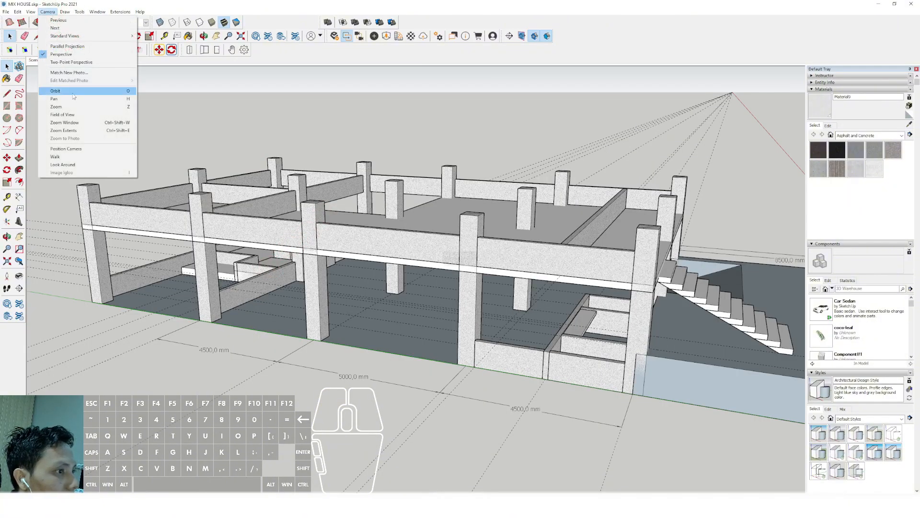
click(74, 115)
drag(311, 210, 324, 288)
key(space)
Step: Remove the three low walls enclosing the small inner room in the rear bay
scroll(196, 281, up, 5)
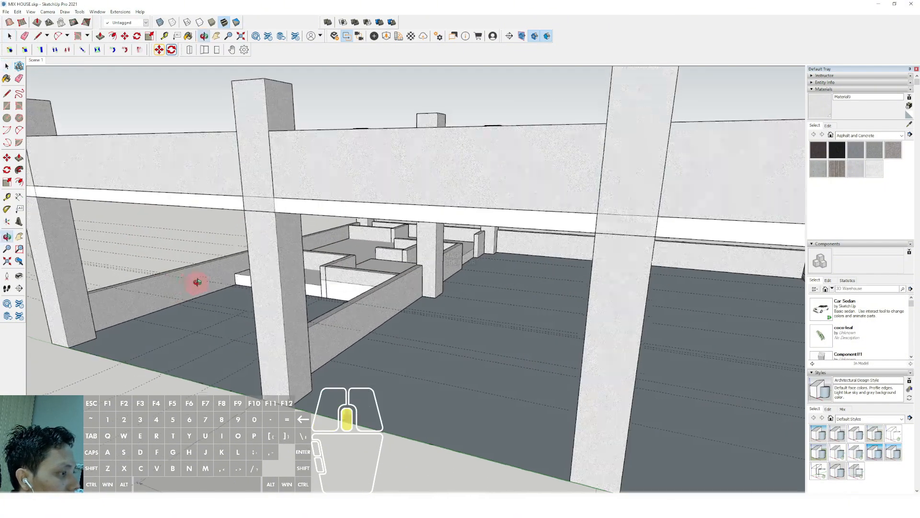
middle_drag(196, 283, 347, 275)
scroll(347, 274, up, 5)
middle_drag(386, 240, 365, 269)
scroll(414, 279, up, 3)
click(364, 268)
key(shift+e)
shift+click(341, 242)
key(shift+e)
click(312, 239)
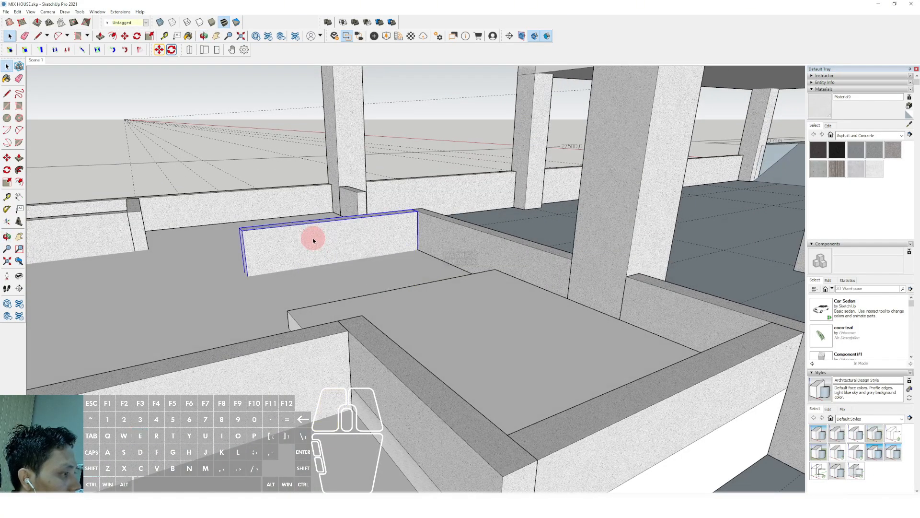
key(shift+e)
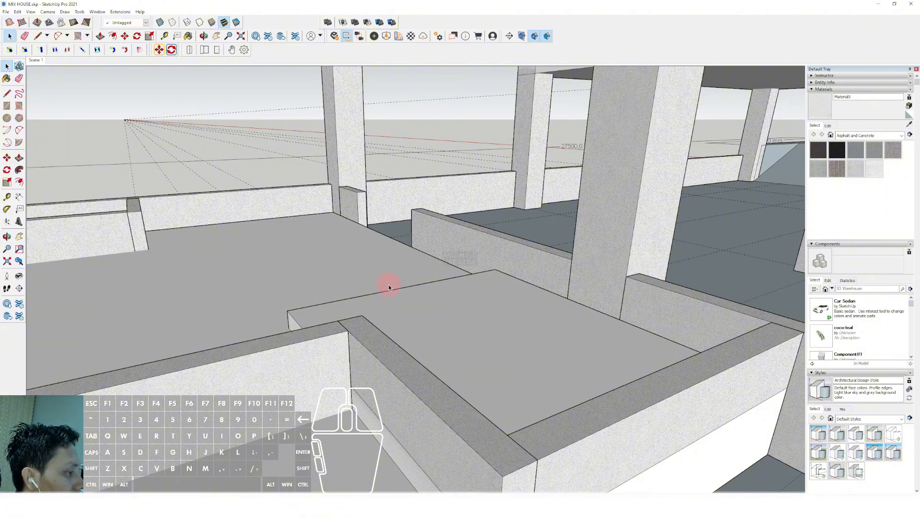
Step: Push the top face of the raised slab in the rear bay down to the adjacent floor level and close the object
mouse_move(448, 308)
middle_down()
mouse_move(495, 309)
mouse_move(465, 321)
mouse_move(623, 312)
mouse_move(464, 306)
middle_up()
key(v)
key(v)
click(413, 270)
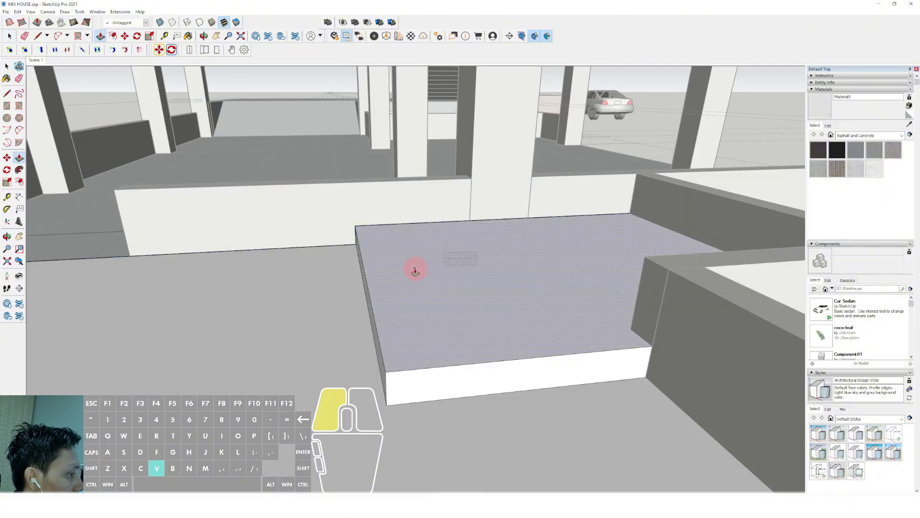
click(354, 347)
key(space)
click(376, 343)
click(466, 399)
key(space)
middle_drag(535, 403, 251, 256)
scroll(251, 256, down, 7)
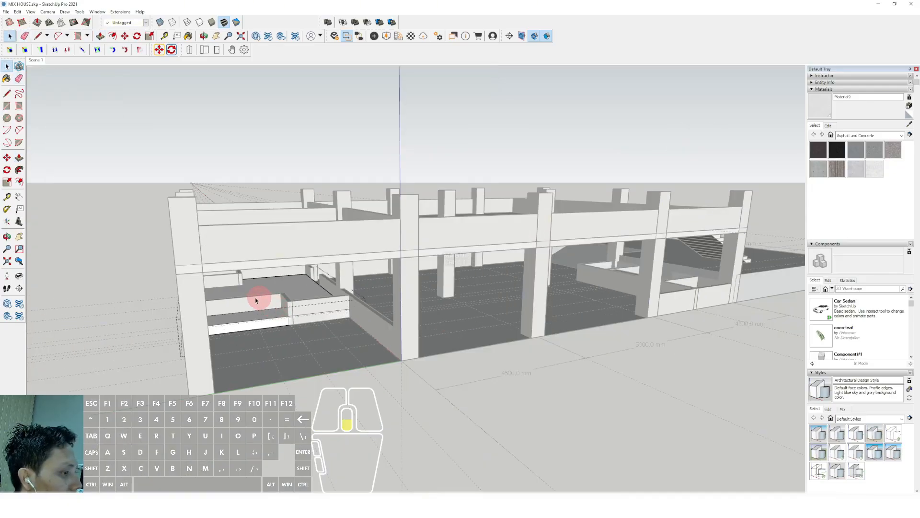
middle_drag(255, 300, 82, 244)
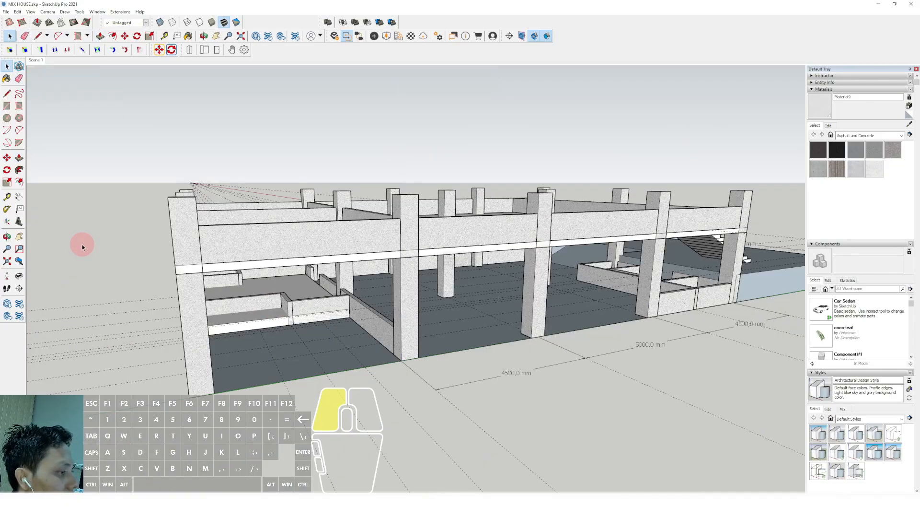
scroll(301, 297, up, 2)
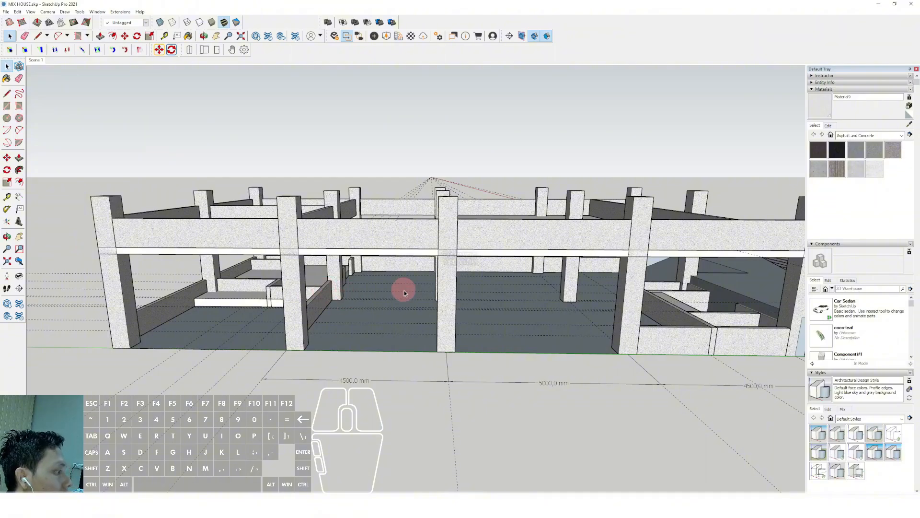
scroll(404, 293, up, 2)
mouse_move(366, 312)
middle_down()
mouse_move(473, 252)
mouse_move(505, 263)
mouse_move(518, 294)
mouse_move(553, 298)
mouse_move(552, 328)
mouse_move(582, 320)
middle_up()
key(d)
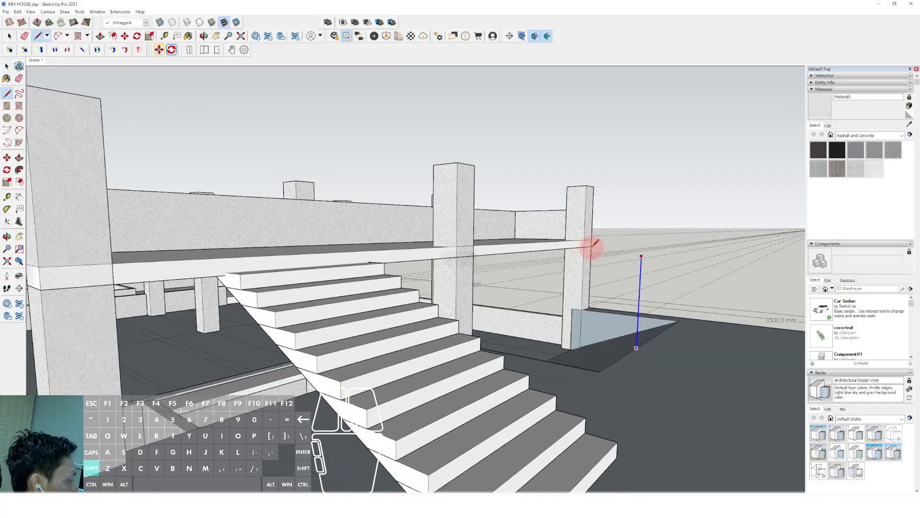
key(space)
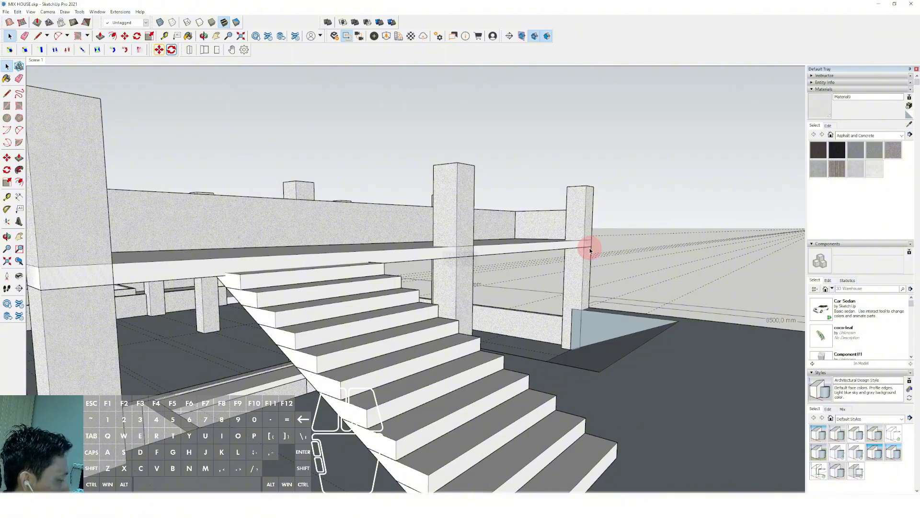
Step: Examine the upper floor slab's edge and its junctions with the columns beside the staircase
scroll(421, 322, down, 8)
middle_drag(421, 323, 482, 300)
scroll(482, 300, up, 10)
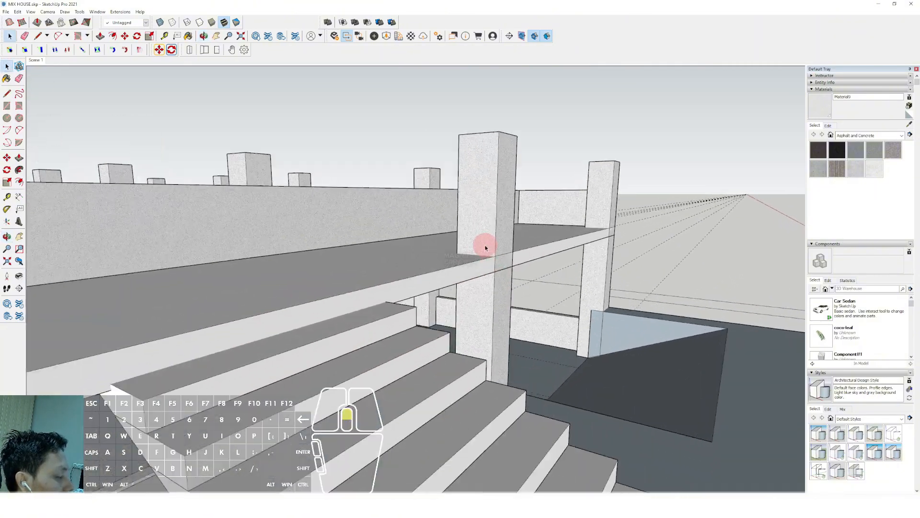
middle_drag(502, 273, 605, 260)
scroll(546, 254, down, 4)
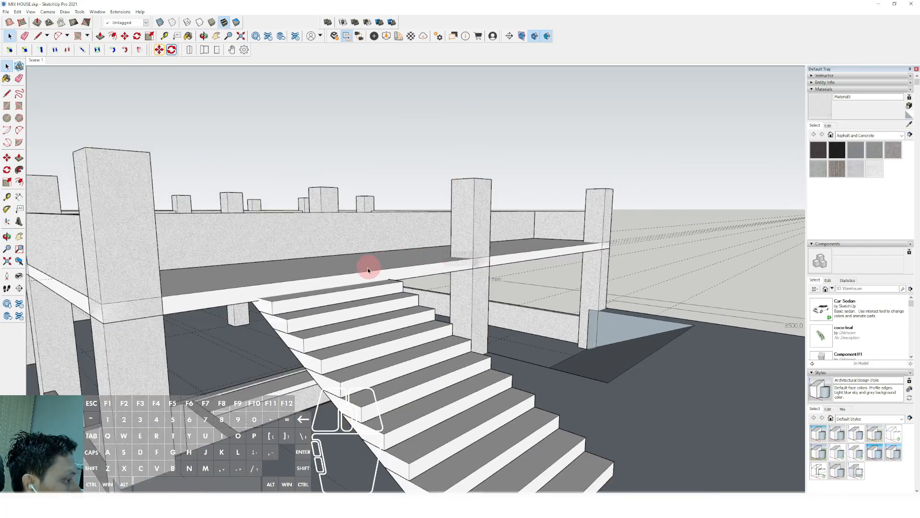
middle_drag(236, 295, 439, 281)
scroll(536, 259, up, 4)
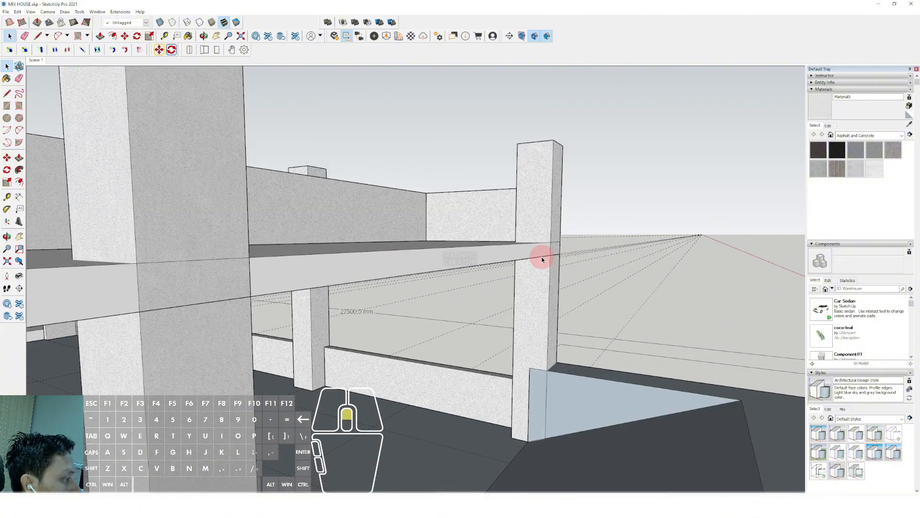
middle_drag(543, 259, 468, 279)
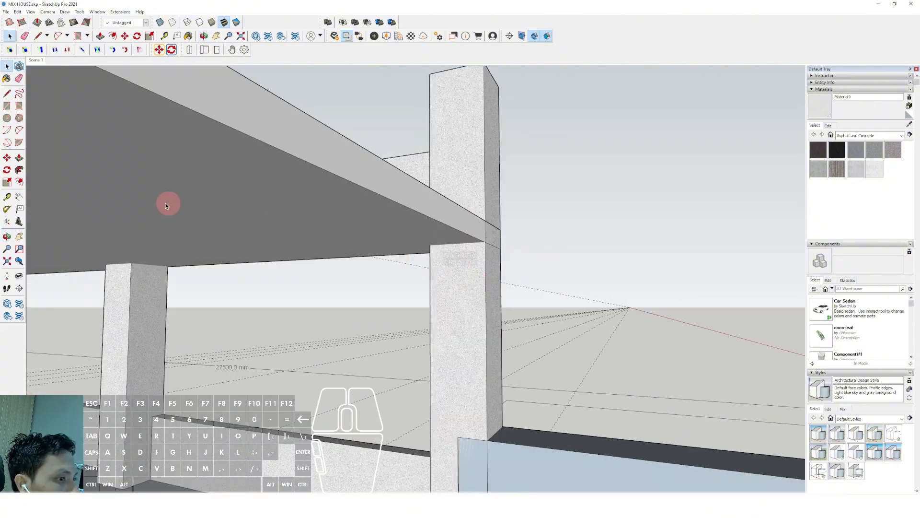
click(18, 107)
click(486, 219)
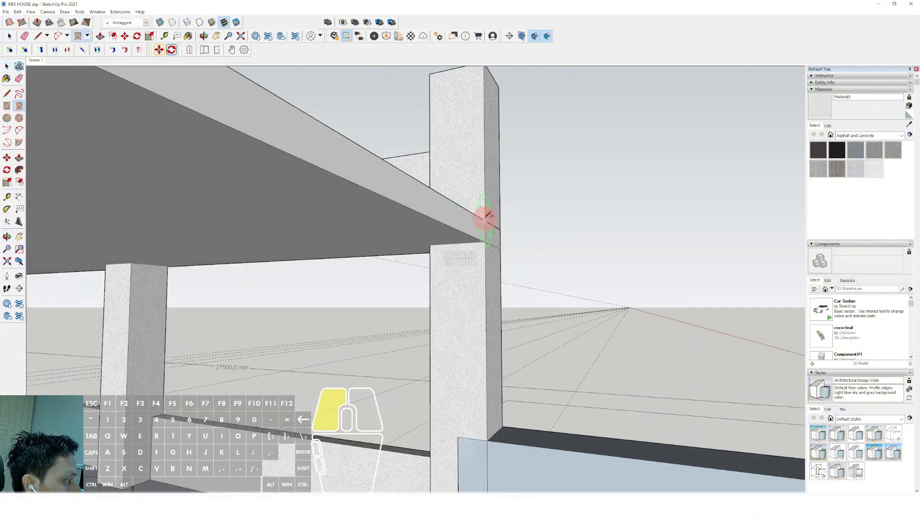
key(space)
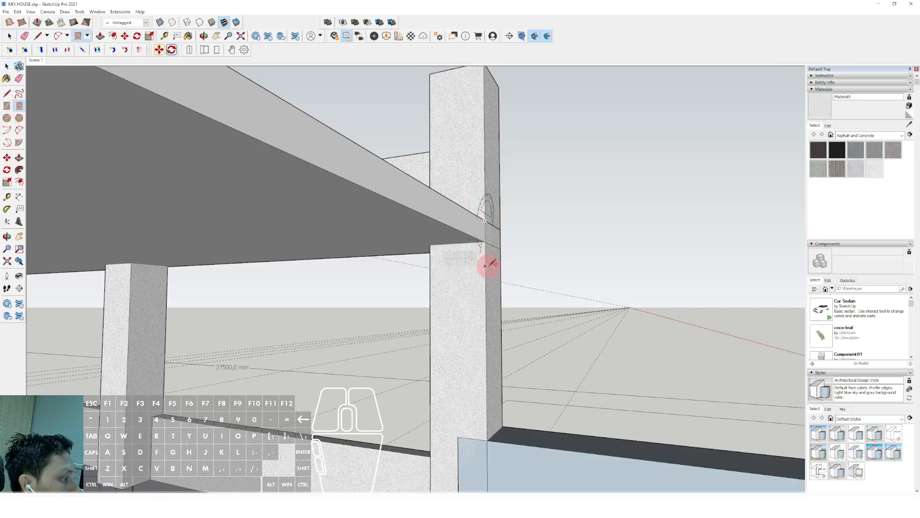
key(space)
click(16, 108)
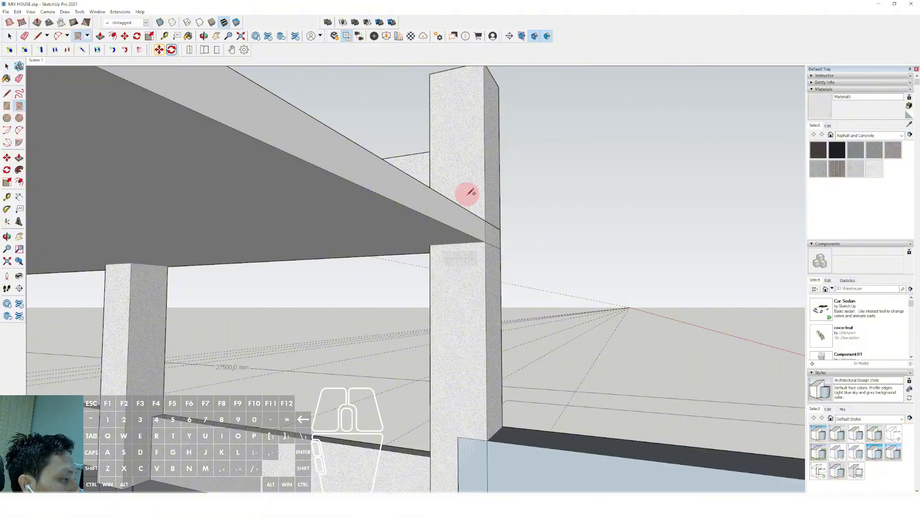
click(487, 220)
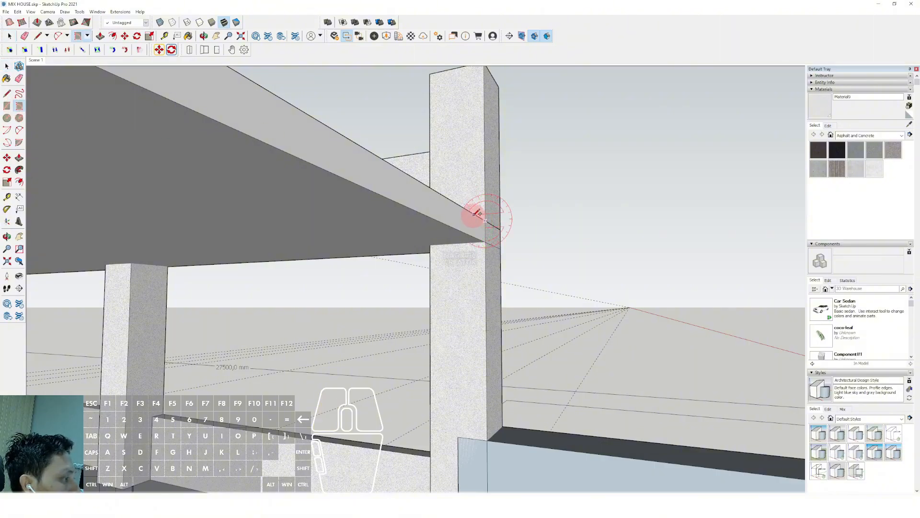
scroll(488, 249, up, 2)
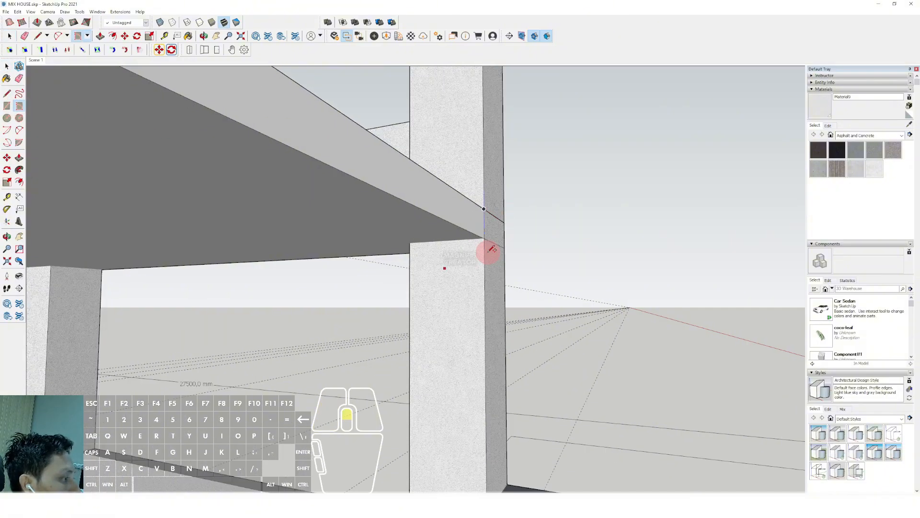
Step: Draw a rotated rectangle 300 mm high on the end column's inner face, just below the upper slab's corner
click(19, 106)
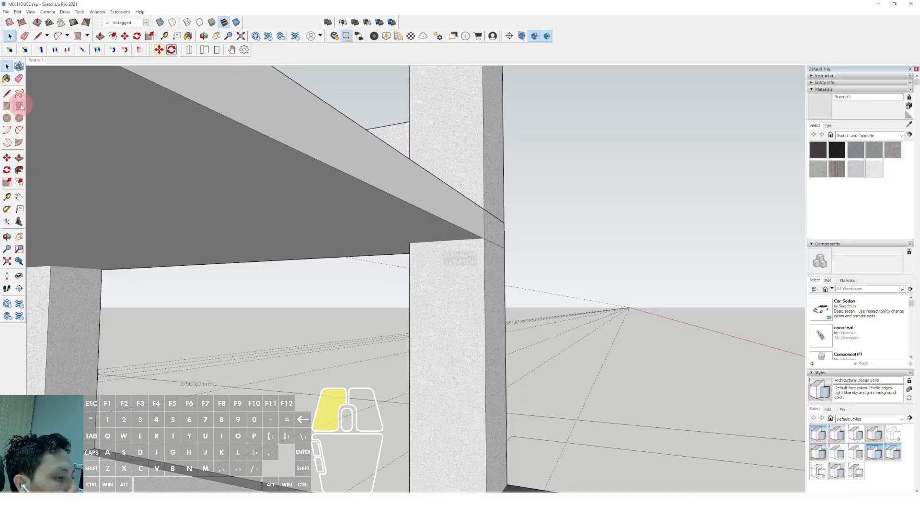
click(483, 246)
scroll(483, 290, up, 1)
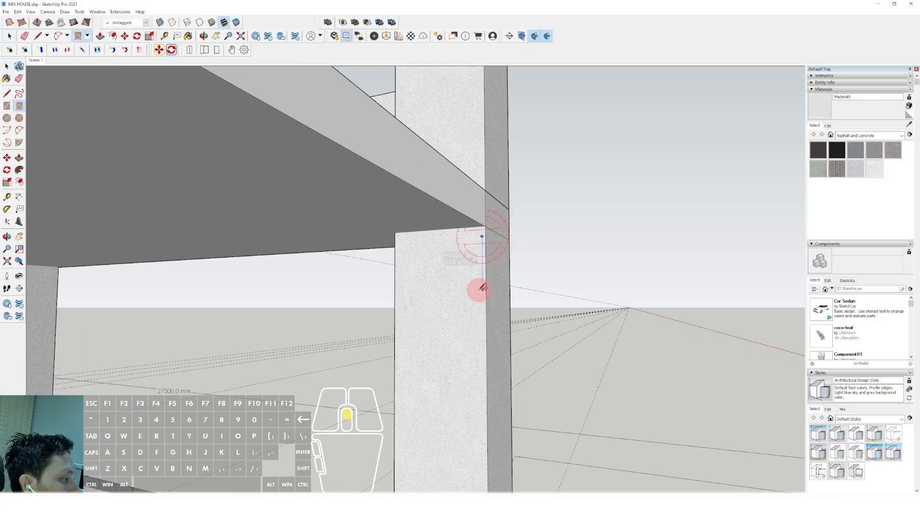
scroll(484, 291, down, 1)
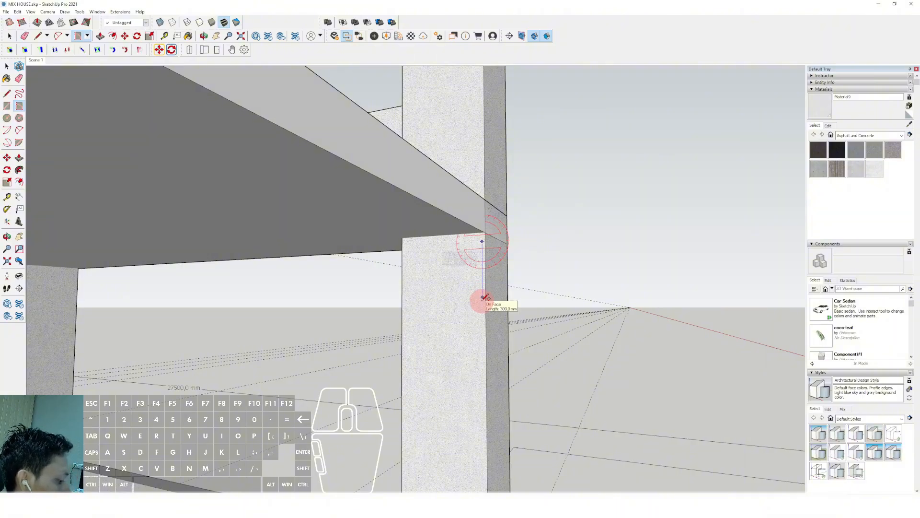
key(Return)
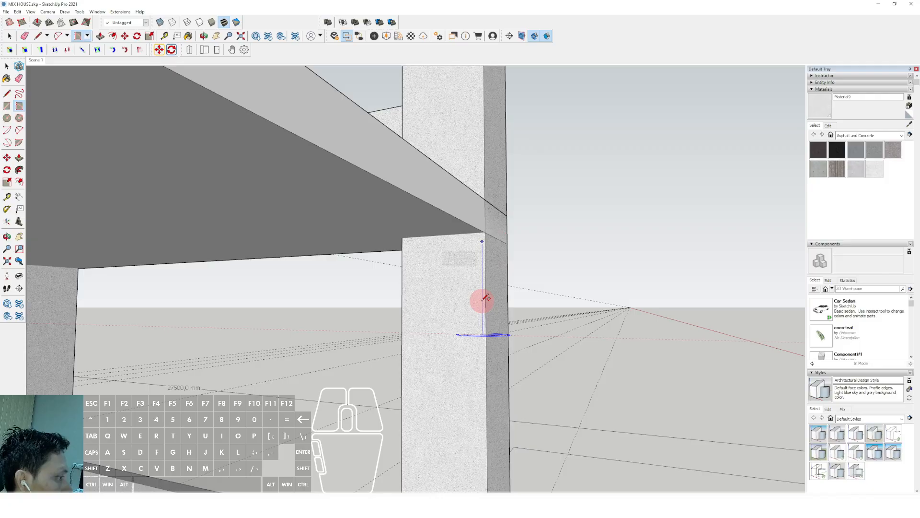
click(444, 305)
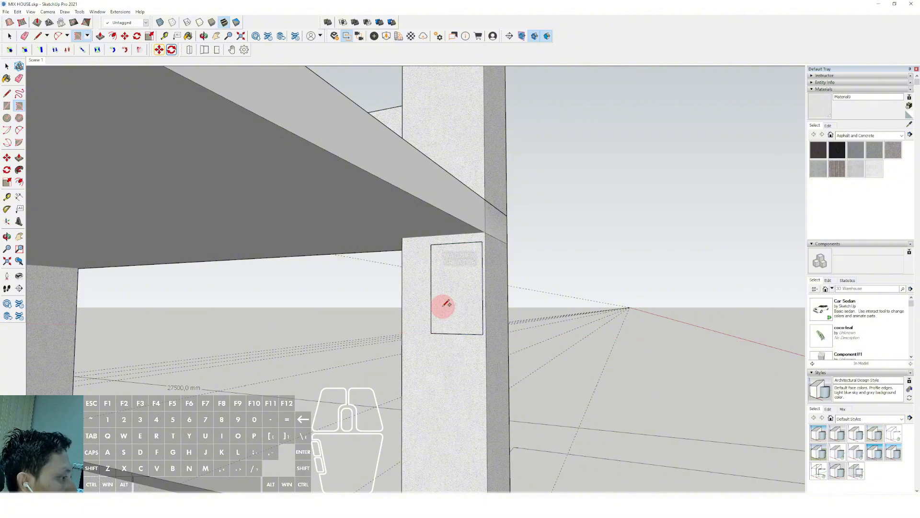
Step: Move the rectangle so its outer upper corner aligns with the slab's top corner at the column
key(space)
click(460, 283)
scroll(458, 278, up, 1)
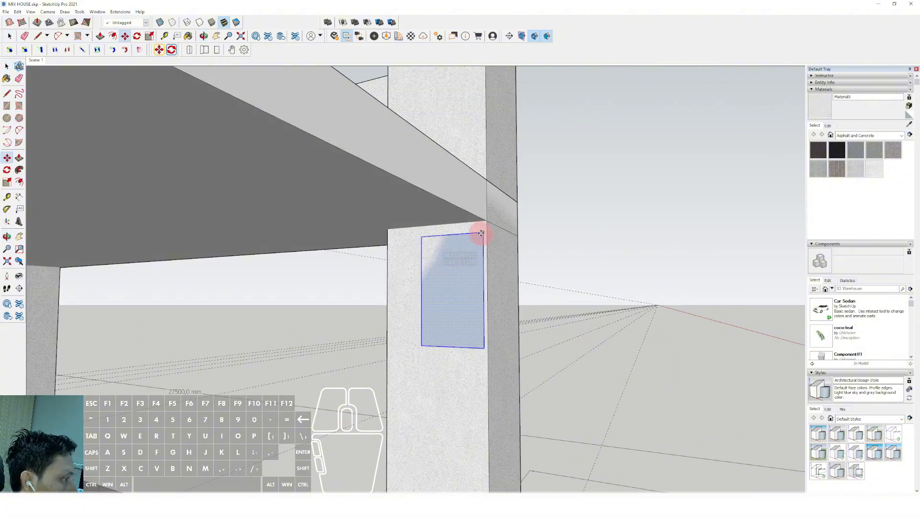
mouse_move(483, 232)
mouse_down()
mouse_move(484, 181)
mouse_move(481, 244)
mouse_up()
Step: Extrude the rectangle along the slab's front edge to the opposite corner column to form a beam above the staircase
key(v)
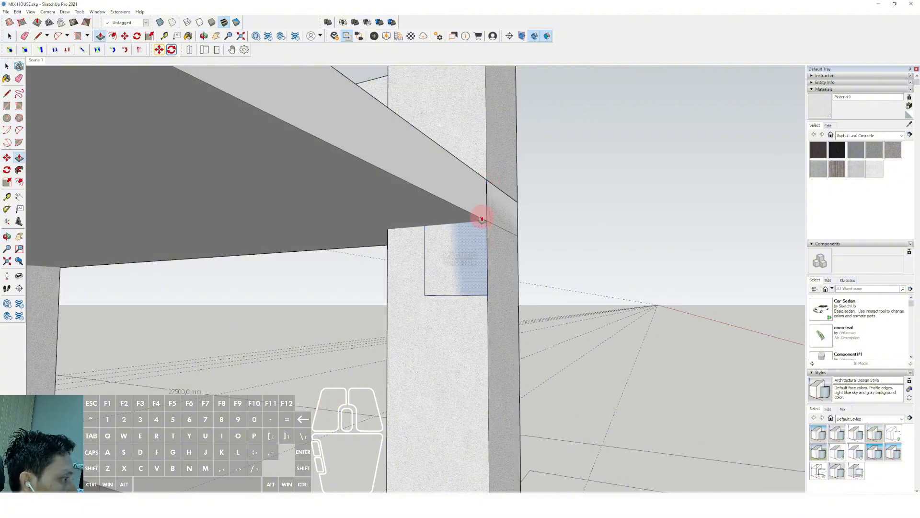
click(483, 216)
key(space)
click(472, 243)
key(v)
middle_drag(432, 238, 537, 218)
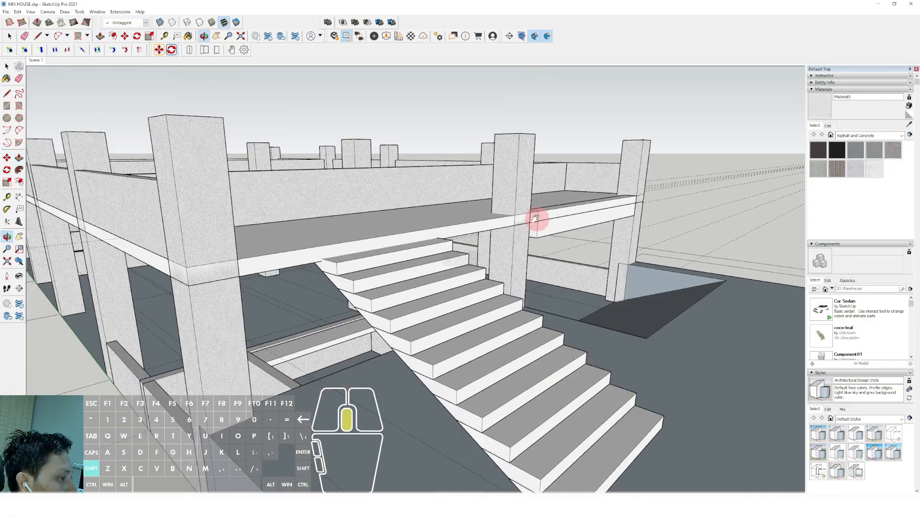
click(239, 243)
Step: Group the whole new beam along the slab's front edge
key(space)
triple_click(286, 284)
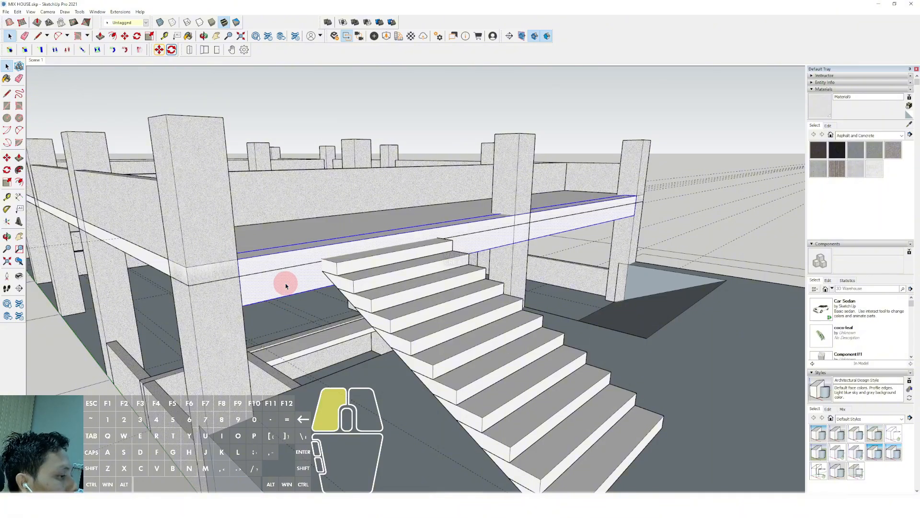
right_click(286, 283)
click(316, 344)
Step: Sample the concrete material from a column and paint the new beam with it
middle_drag(590, 259, 664, 268)
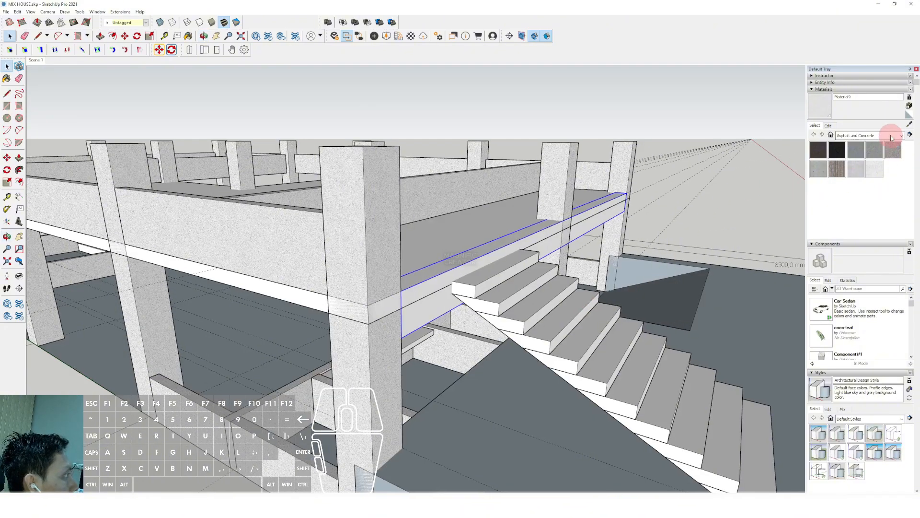
click(908, 125)
scroll(559, 184, up, 3)
click(558, 183)
click(588, 249)
key(space)
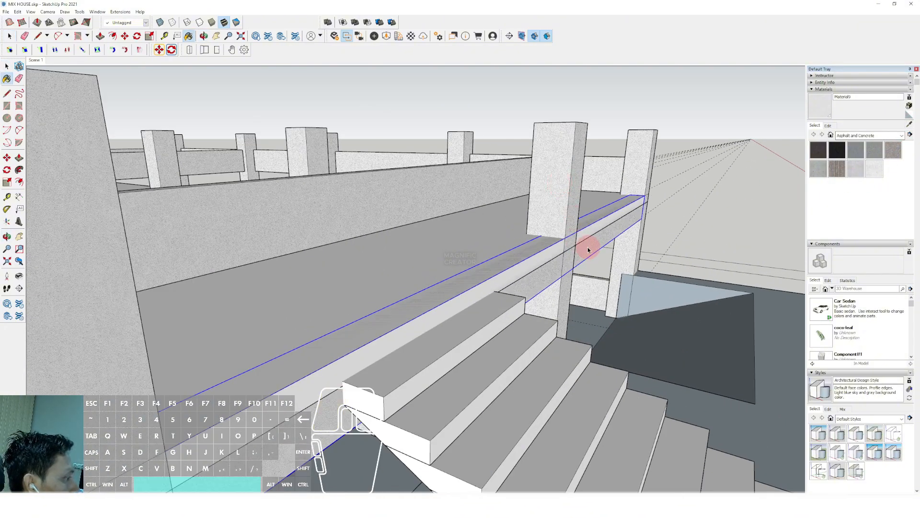
Step: Examine the clearance beneath the front beam and its junctions with the columns beside the staircase
scroll(581, 262, down, 3)
scroll(576, 294, up, 3)
middle_drag(551, 321, 544, 211)
scroll(544, 211, up, 1)
scroll(544, 210, up, 2)
key(l)
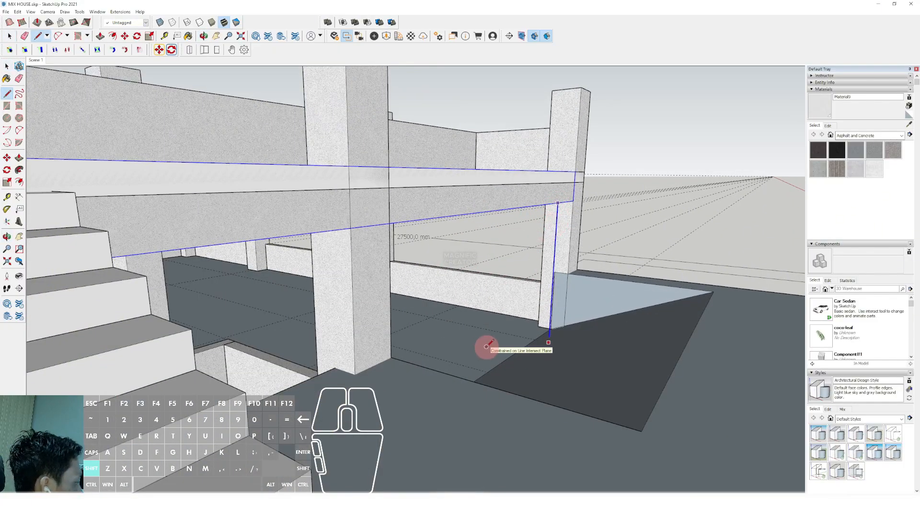
key(space)
scroll(517, 355, down, 3)
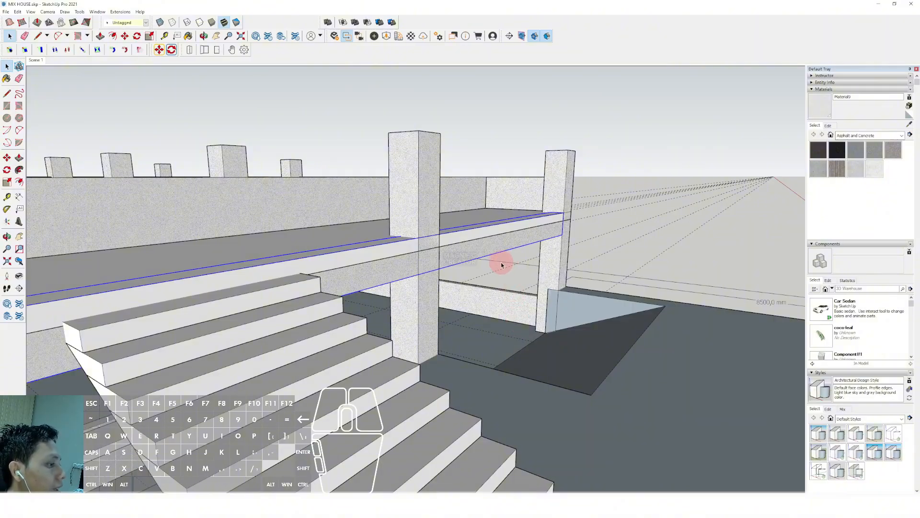
scroll(502, 263, down, 4)
middle_drag(479, 335, 360, 292)
scroll(359, 292, down, 2)
middle_drag(497, 271, 704, 273)
scroll(505, 302, up, 8)
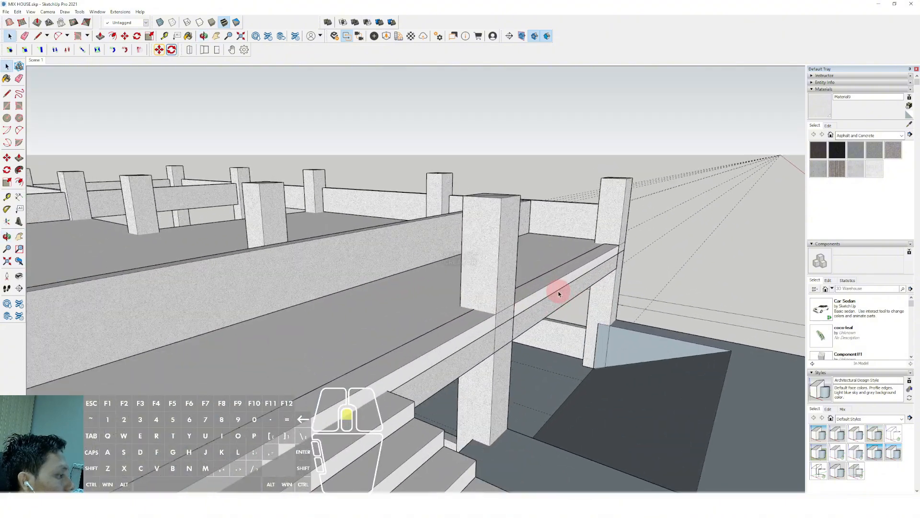
Step: Open the front beam's group, lower its top face with Push/Pull, and close the group
click(571, 293)
scroll(570, 291, up, 5)
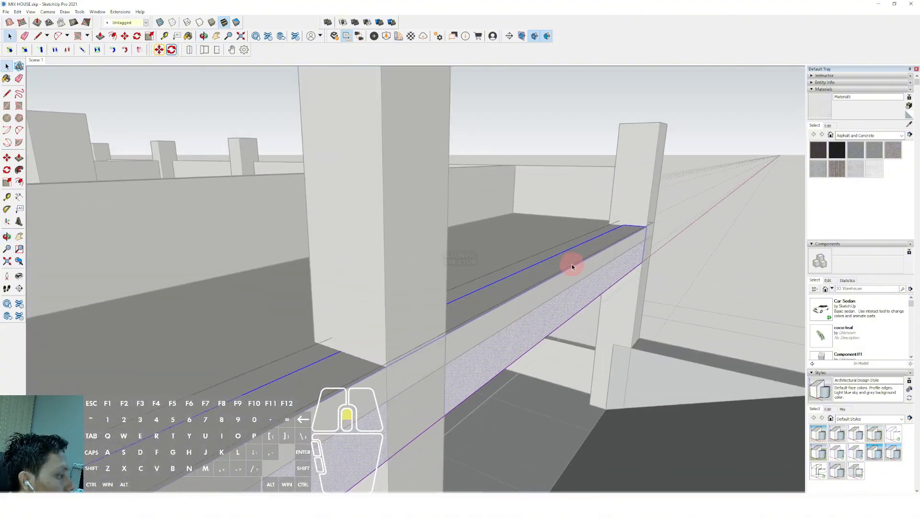
key(p)
click(587, 262)
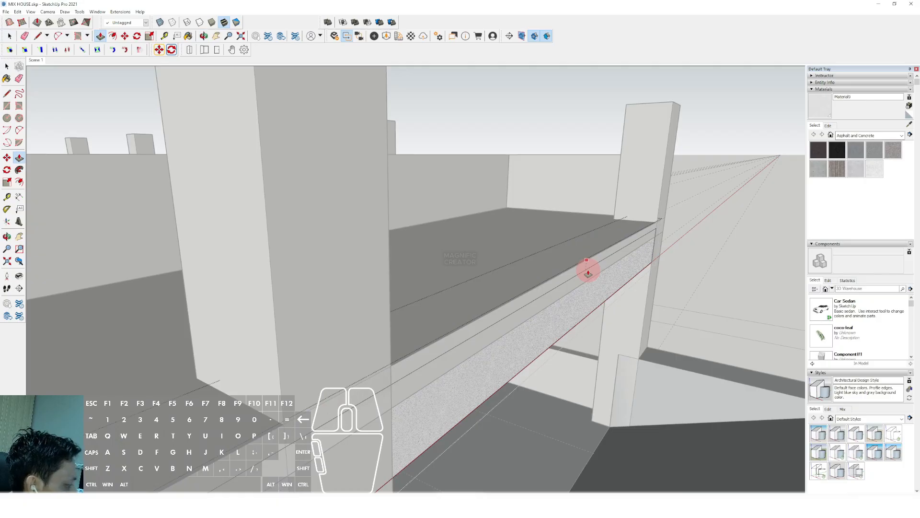
click(588, 271)
key(space)
click(760, 261)
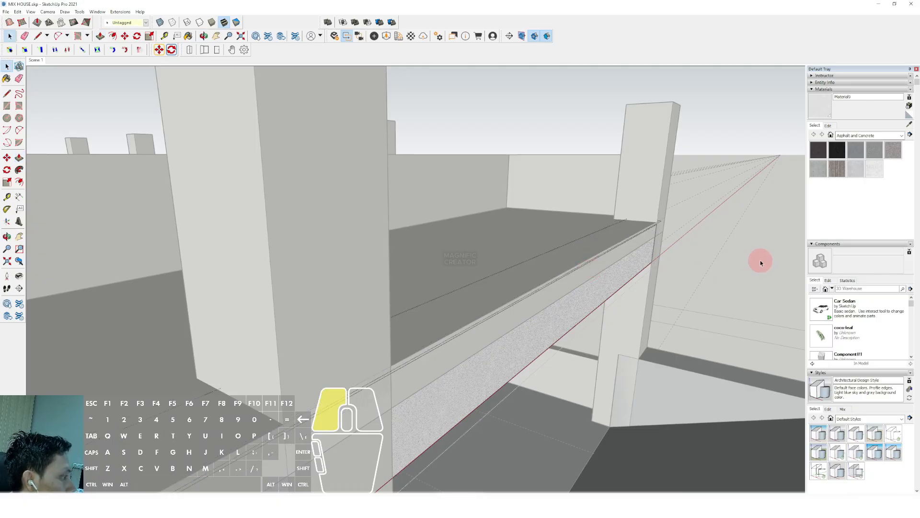
Step: Copy the low wall that crosses the upper slab to the slab's outer edge beside the staircase
middle_drag(760, 261, 577, 355)
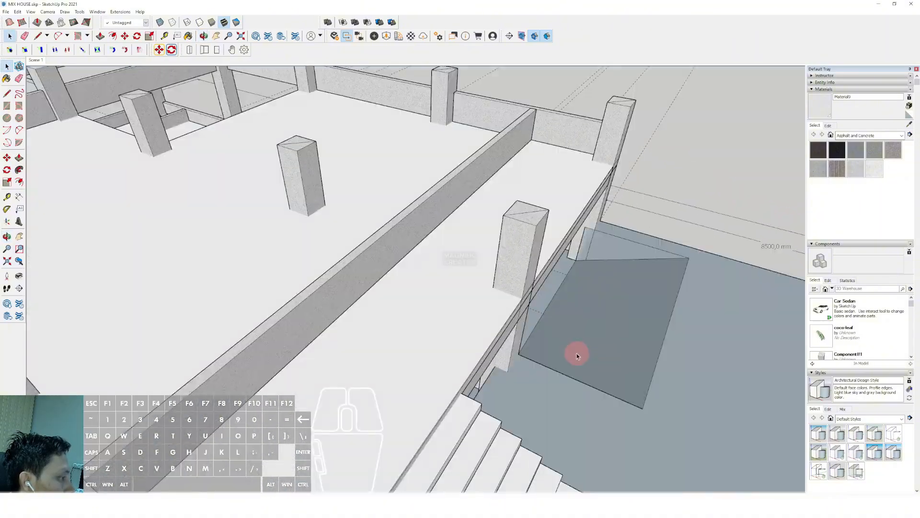
scroll(576, 354, down, 10)
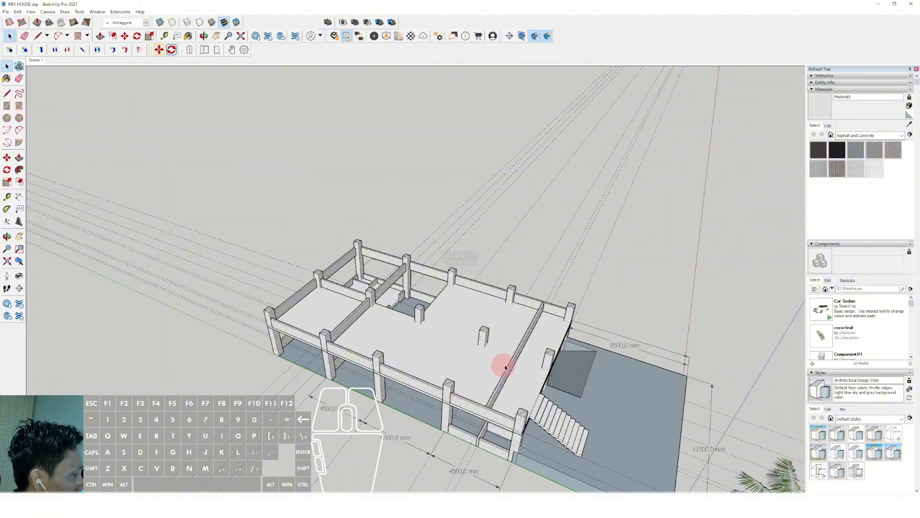
scroll(500, 349, up, 3)
scroll(513, 292, down, 3)
middle_drag(508, 275, 474, 292)
scroll(474, 292, up, 10)
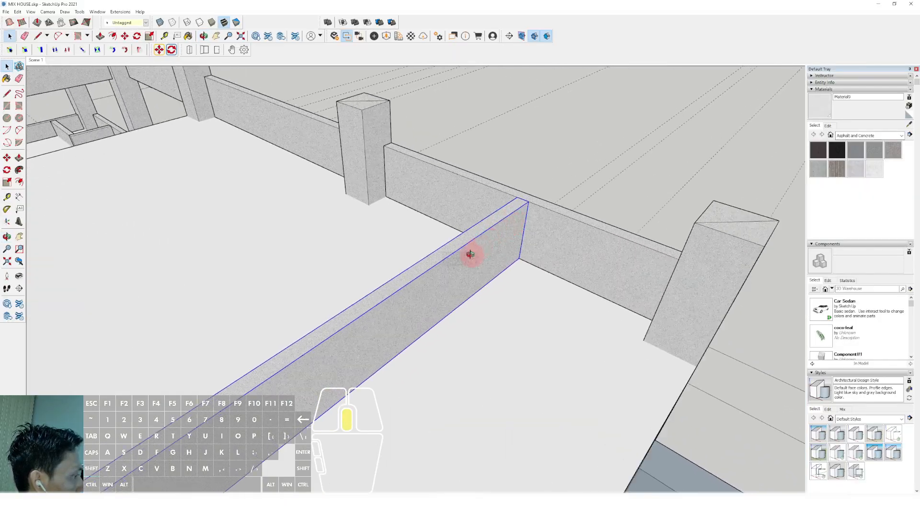
scroll(488, 242, up, 1)
key(m)
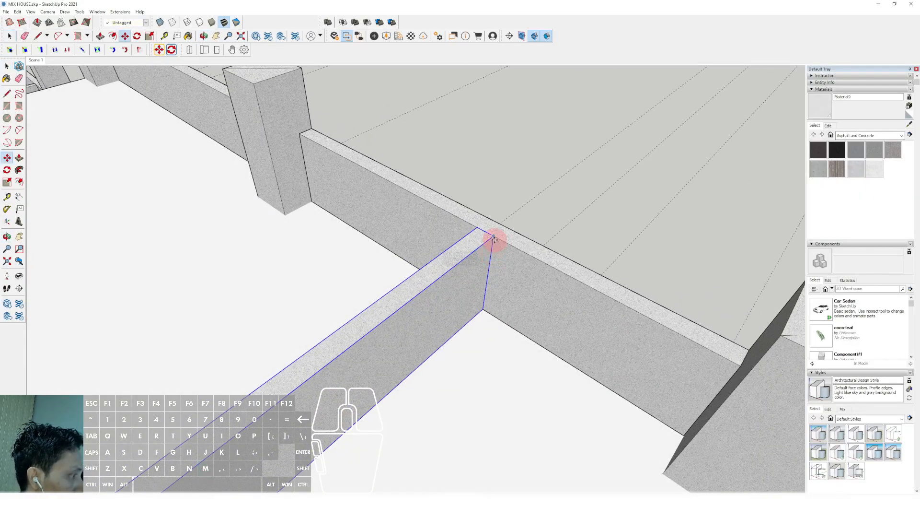
click(493, 237)
key(ctrl)
scroll(527, 254, down, 2)
shift+middle_drag(542, 262, 406, 223)
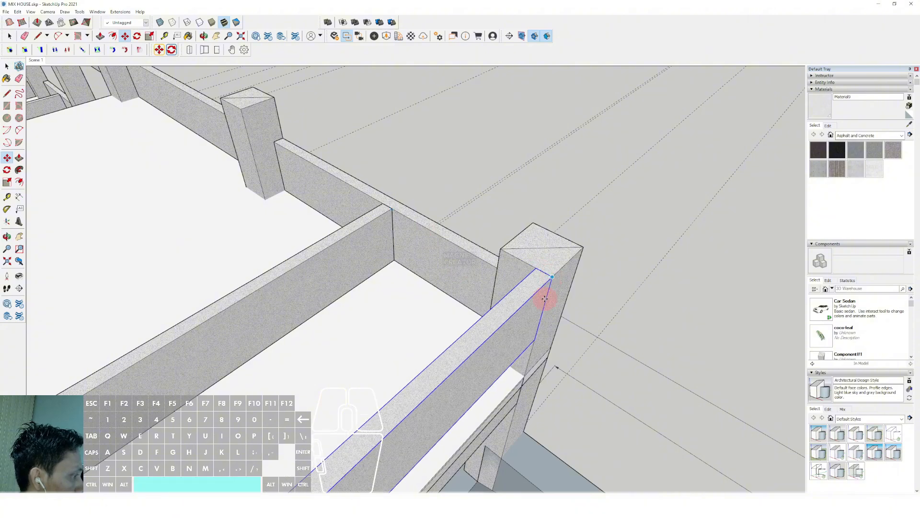
middle_drag(545, 298, 532, 329)
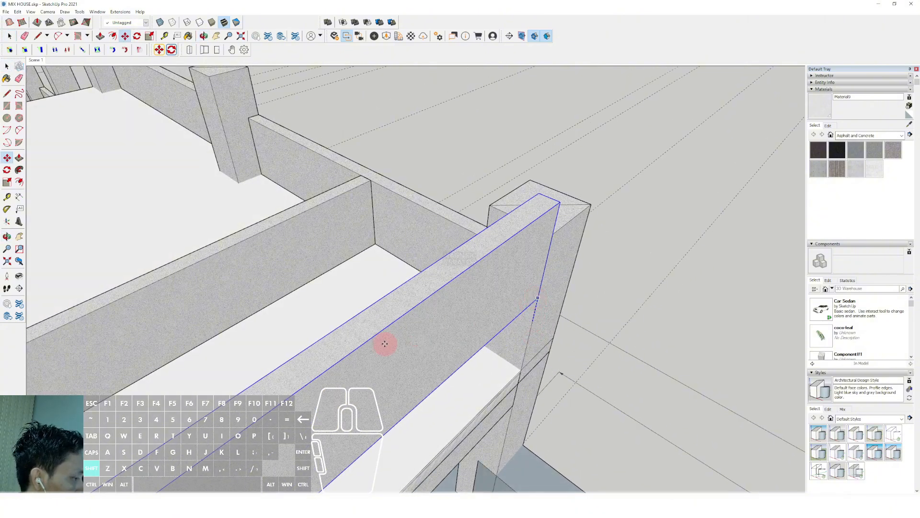
shift+click(366, 382)
key(space)
Step: Copy the three columns along the staircase-side edge onto the line of the inner low wall, aligned with the wall's centre
scroll(491, 301, down, 5)
shift+middle_drag(481, 290, 575, 240)
scroll(508, 286, down, 3)
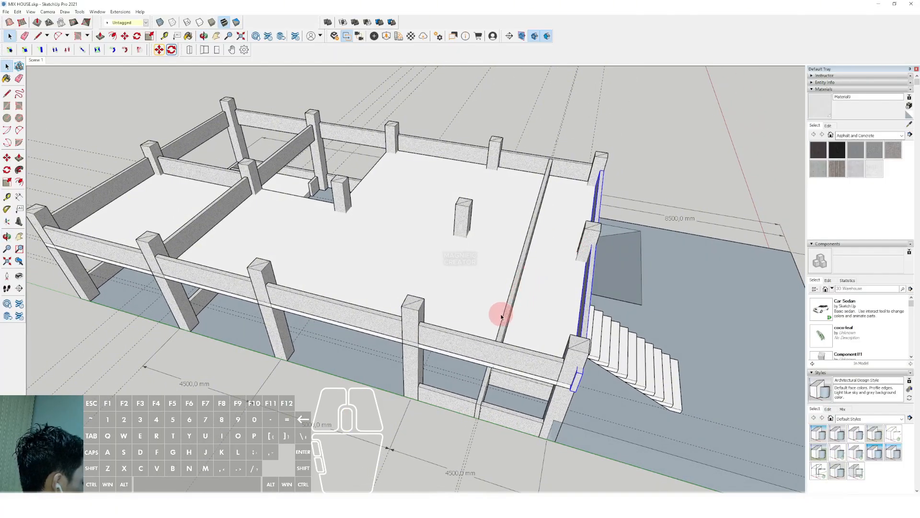
scroll(520, 335, up, 3)
click(560, 335)
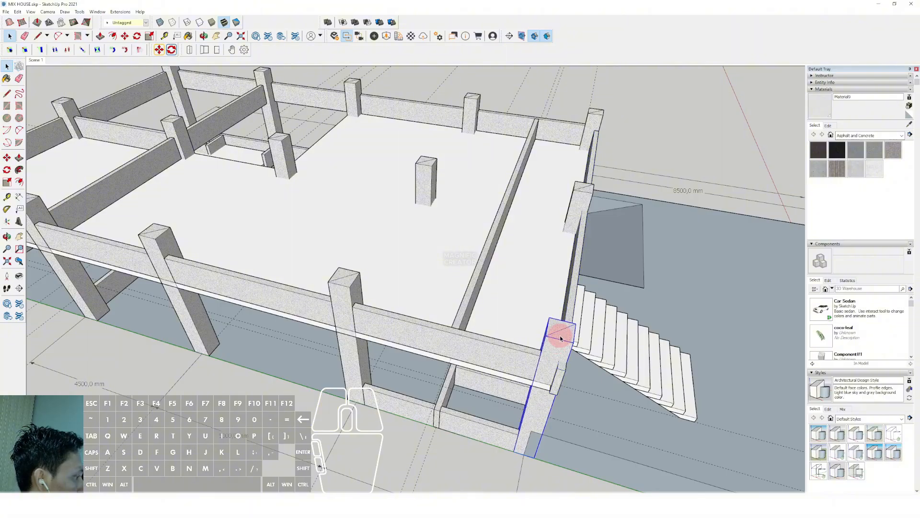
scroll(559, 336, down, 1)
shift+middle_drag(560, 336, 517, 358)
scroll(533, 274, up, 1)
shift+click(550, 238)
shift+middle_drag(543, 266, 536, 298)
scroll(570, 170, up, 1)
shift+click(570, 171)
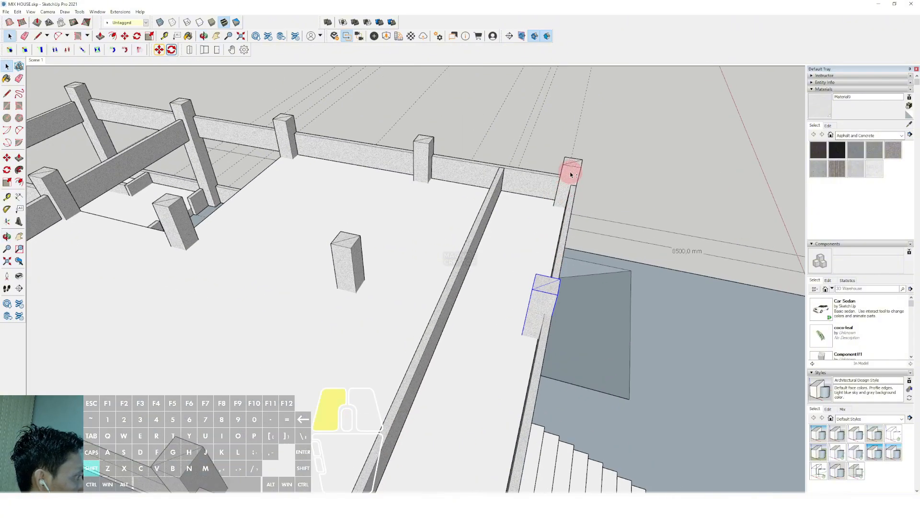
scroll(570, 171, down, 1)
scroll(532, 276, down, 1)
scroll(516, 359, up, 2)
middle_drag(516, 360, 503, 354)
scroll(520, 331, up, 1)
key(m)
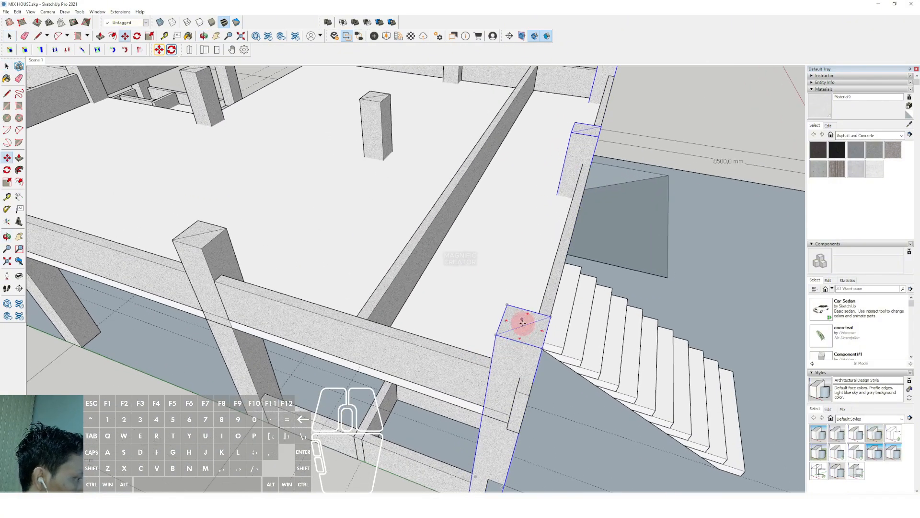
click(525, 326)
scroll(528, 277, down, 2)
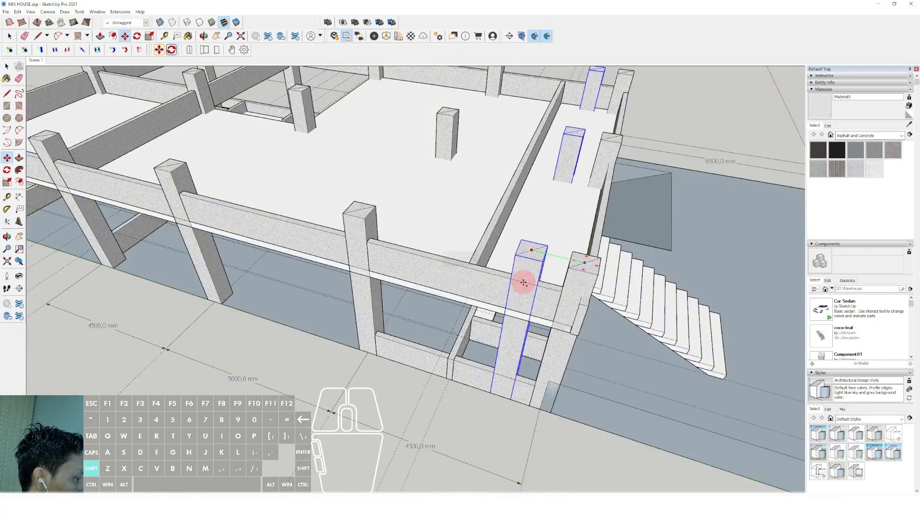
key(shift)
scroll(450, 380, up, 2)
scroll(450, 380, up, 2)
click(447, 378)
key(space)
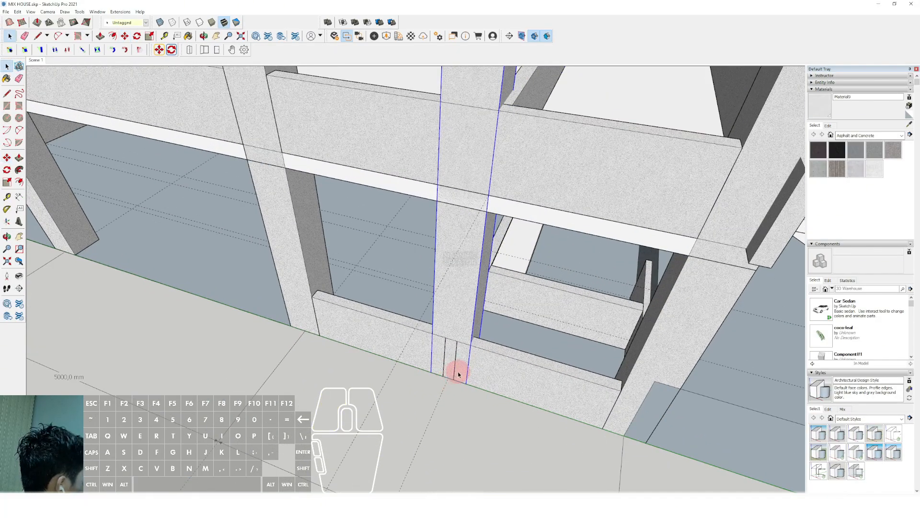
Step: Measure the distance along the ground line from the copied column's centre to the corner column
scroll(479, 394, up, 2)
key(l)
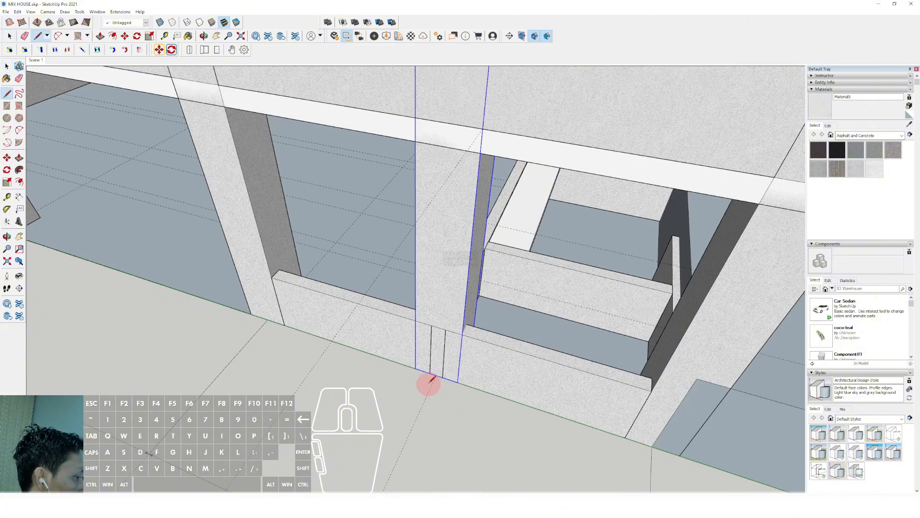
click(434, 383)
scroll(463, 392, down, 2)
shift+middle_drag(451, 384, 428, 357)
scroll(513, 377, down, 2)
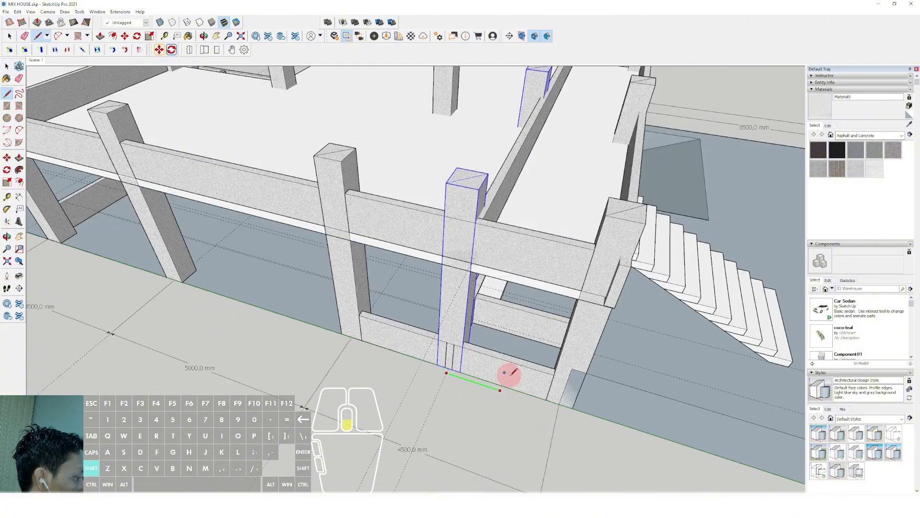
scroll(508, 383, down, 2)
shift+middle_drag(507, 383, 493, 319)
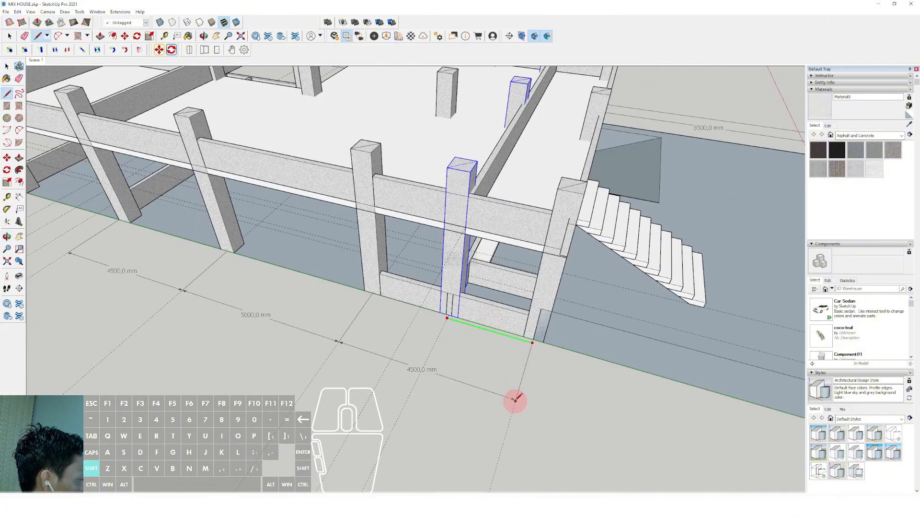
scroll(485, 278, down, 5)
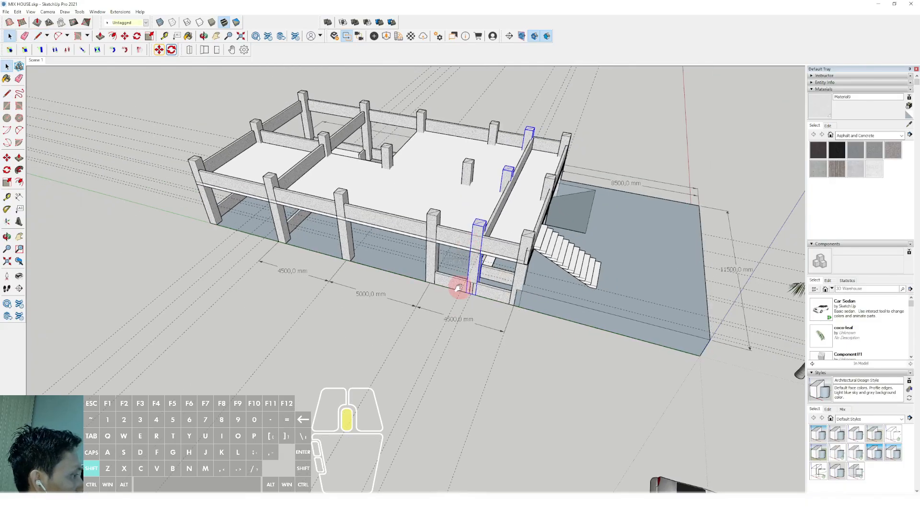
Step: Draw a guide line between the top centres of the middle column in the copied row and the neighbouring inner column
middle_drag(462, 283, 520, 322)
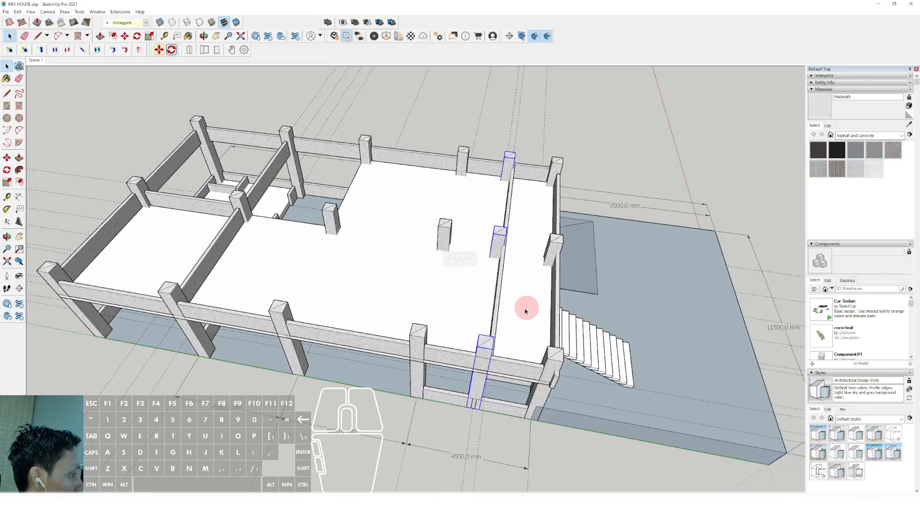
middle_drag(503, 322, 522, 334)
scroll(512, 329, up, 3)
click(514, 330)
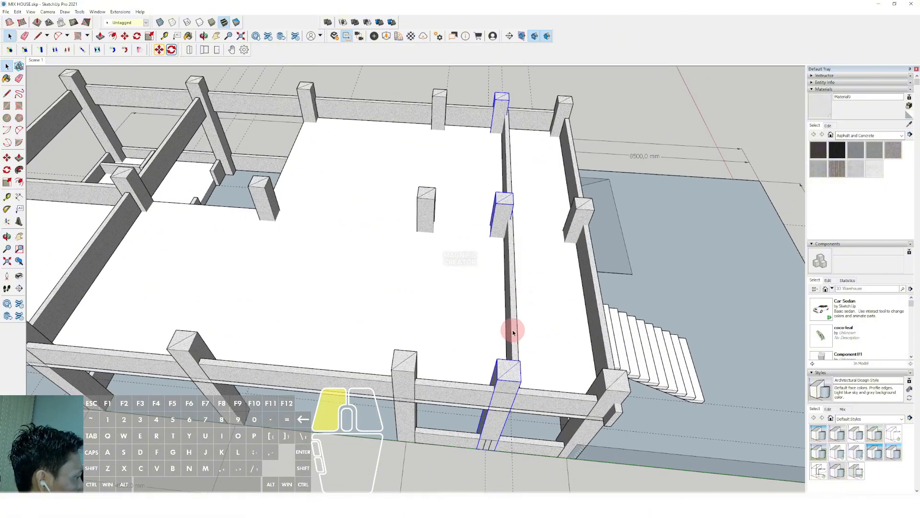
scroll(502, 283, down, 2)
shift+middle_drag(501, 283, 499, 334)
scroll(493, 274, up, 3)
key(d)
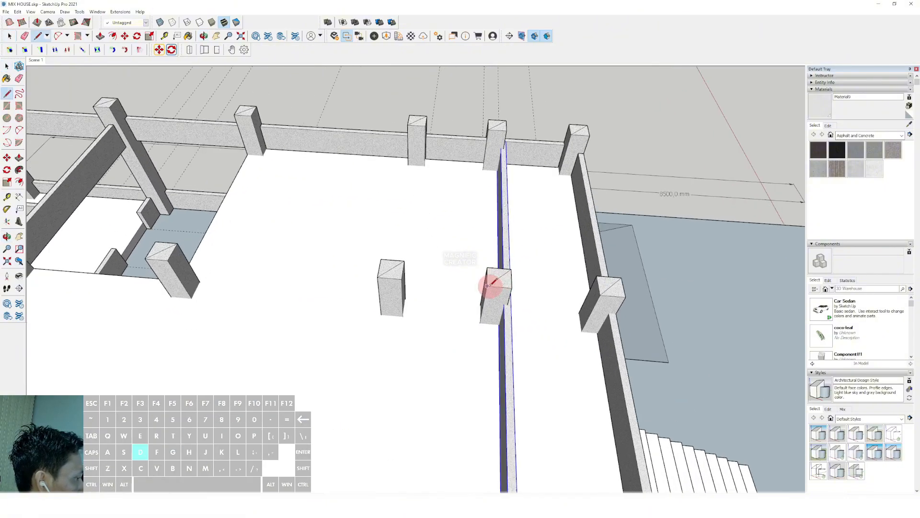
click(486, 285)
click(401, 279)
key(space)
Step: Move the inner low wall off the copied column row into the gap between the two middle columns
scroll(487, 313, down, 3)
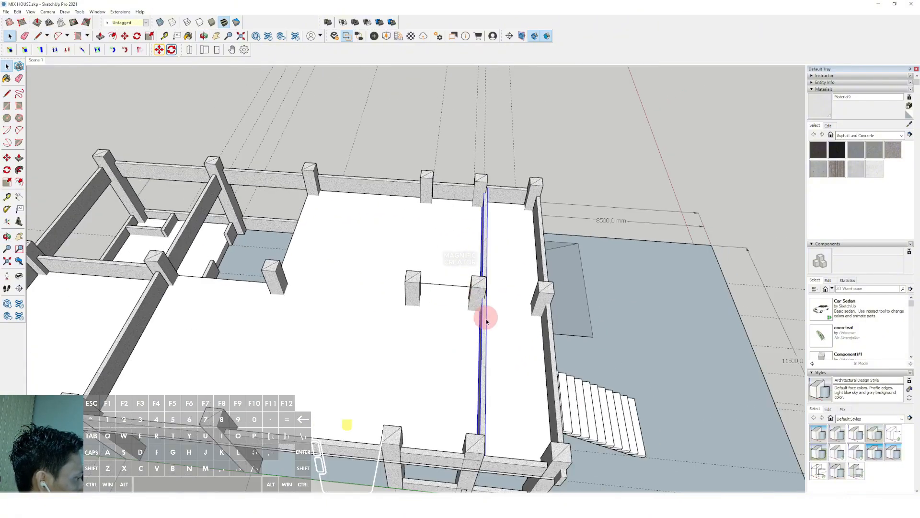
scroll(487, 322, up, 4)
scroll(479, 318, up, 3)
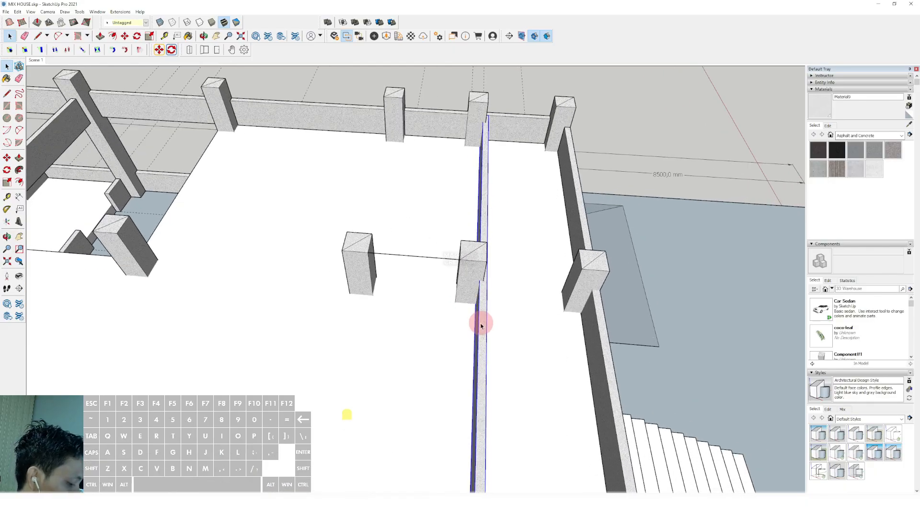
key(m)
scroll(479, 319, up, 2)
click(477, 316)
scroll(439, 311, down, 2)
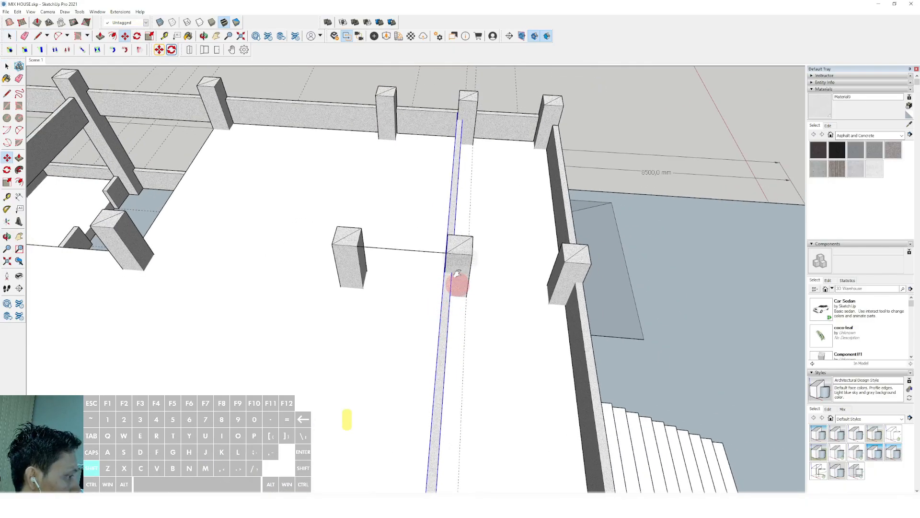
middle_drag(458, 279, 486, 294)
click(475, 302)
shift+click(458, 302)
key(space)
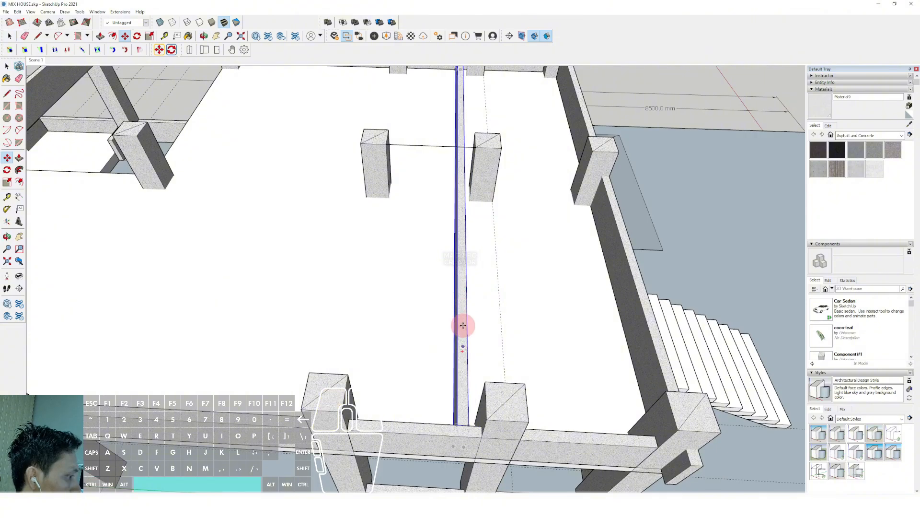
Step: Open the inner low wall's group, shorten its front end with Push/Pull clear of the front beam, and close the group
double_click(456, 333)
click(484, 437)
key(v)
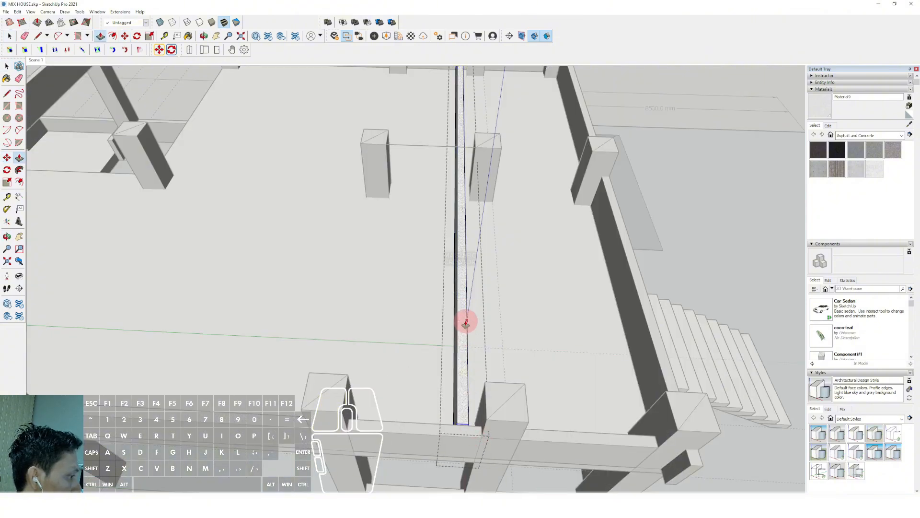
click(467, 425)
click(448, 245)
key(space)
scroll(513, 326, up, 2)
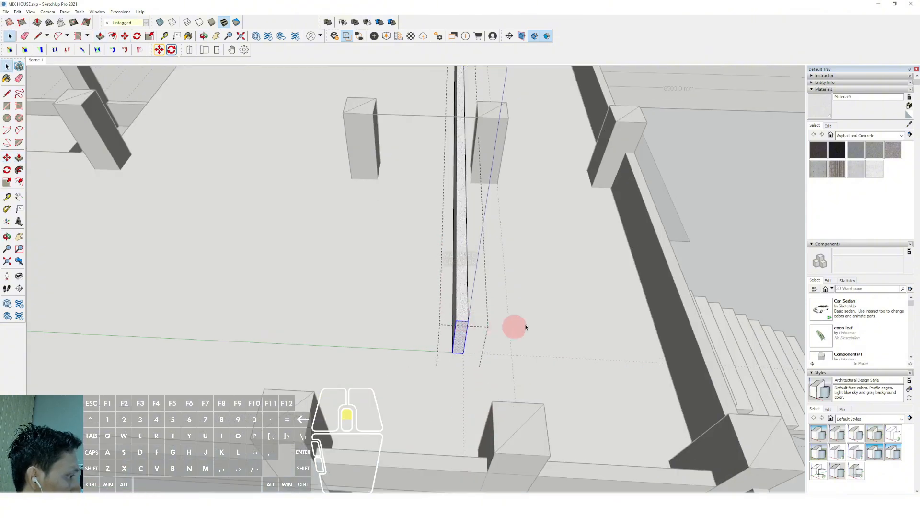
click(514, 326)
Step: Move the inner low wall by its end midpoint onto the midpoint of the guide line between the columns, and delete that line
click(466, 322)
scroll(468, 322, up, 4)
key(m)
click(456, 320)
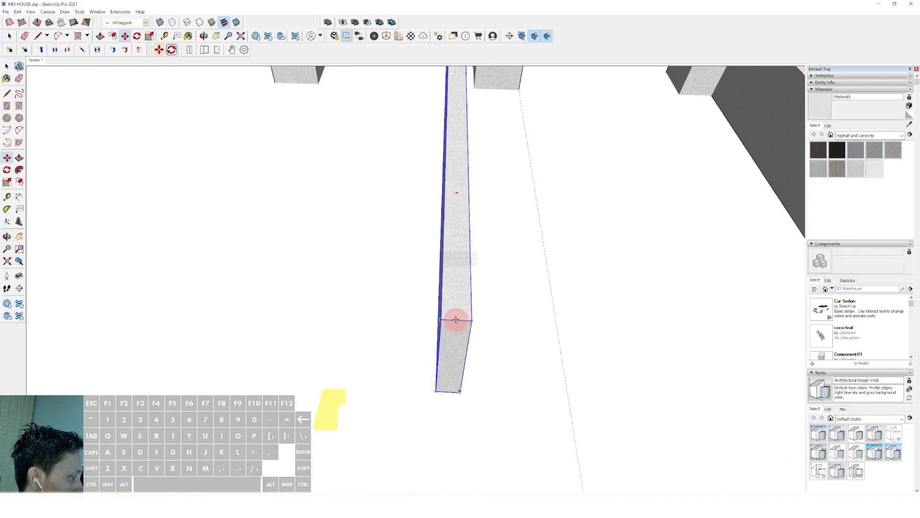
shift+scroll(482, 320, down, 1)
shift+scroll(460, 269, down, 4)
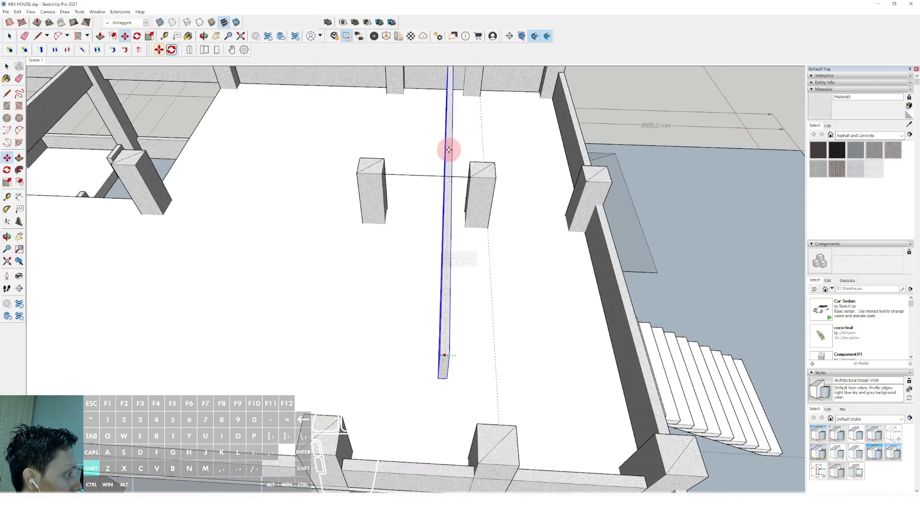
click(430, 177)
key(space)
click(433, 177)
scroll(447, 244, down, 2)
shift+middle_drag(448, 245, 432, 309)
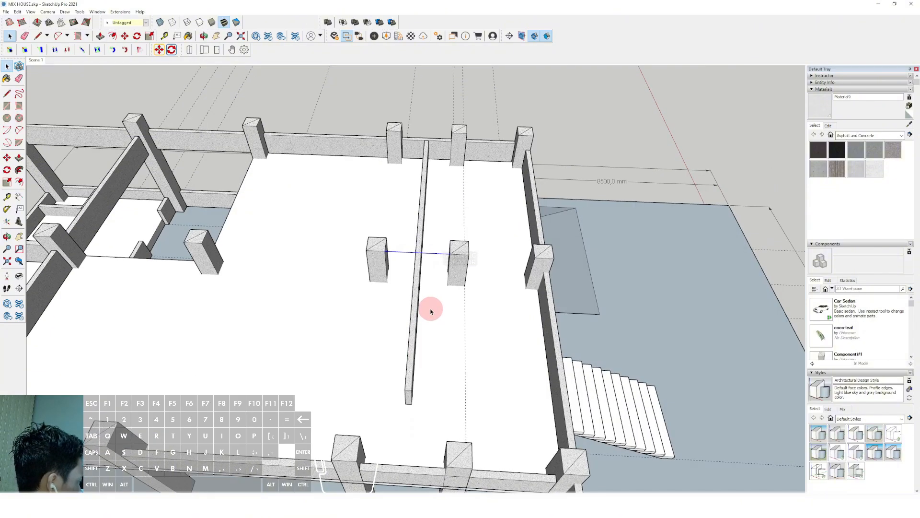
Step: Open the inner low wall's group, extend its front end with Push/Pull to the front beam, and close the group
double_click(409, 384)
key(m)
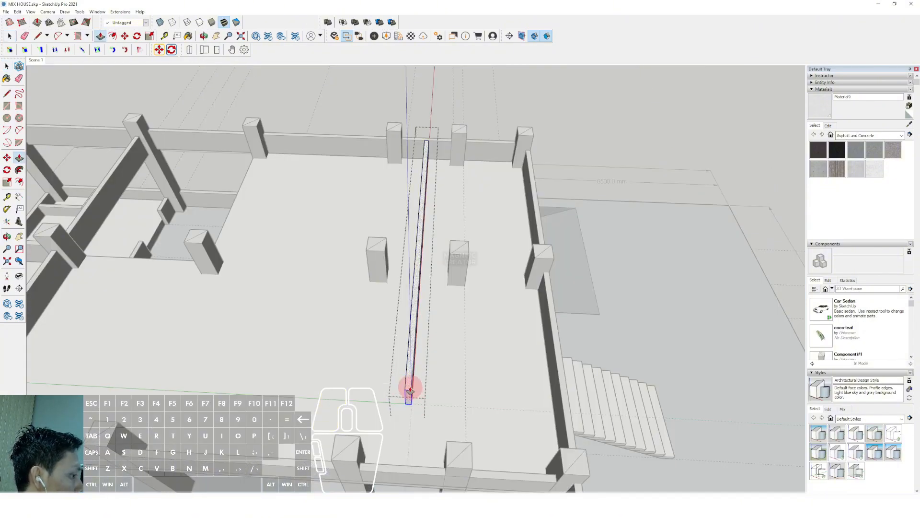
click(410, 395)
scroll(413, 441, down, 1)
shift+middle_drag(413, 442, 407, 380)
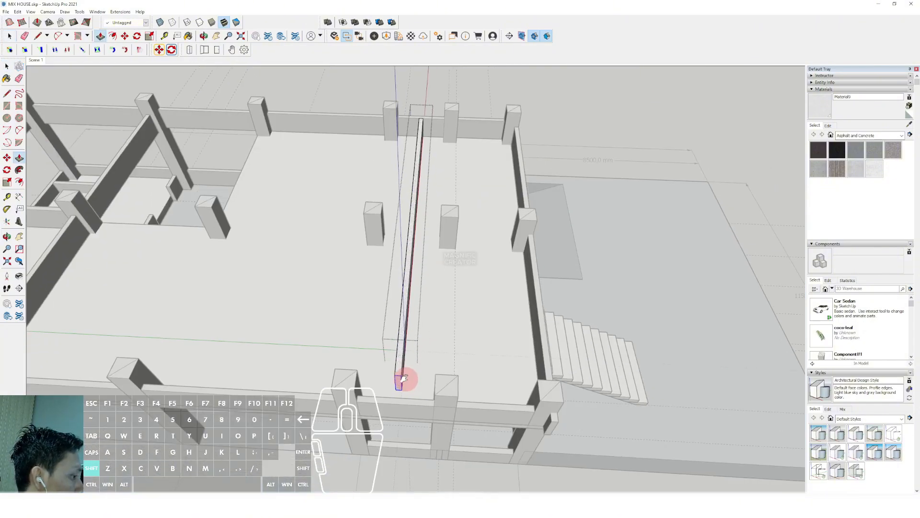
click(416, 400)
key(space)
scroll(397, 277, down, 1)
middle_drag(397, 277, 411, 247)
click(565, 138)
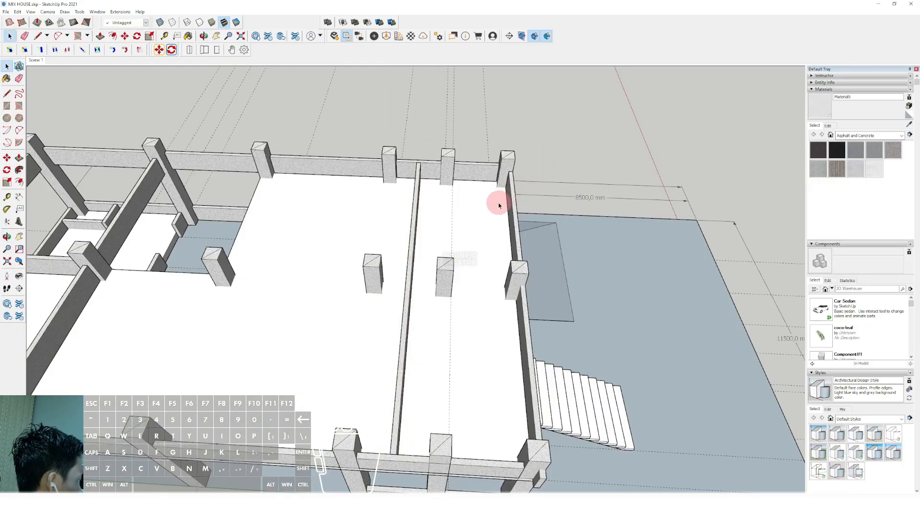
Step: Shorten the edge wall above the staircase with Push/Pull so it stops at the middle edge column, leaving the stair landing open
middle_drag(428, 299, 425, 123)
click(476, 314)
double_click(476, 314)
drag(321, 298, 409, 366)
key(p)
middle_drag(481, 167, 490, 219)
click(483, 181)
key(space)
click(662, 102)
Step: Copy the shortened edge wall inward onto the slab and rotate the copy 90 degrees
click(490, 219)
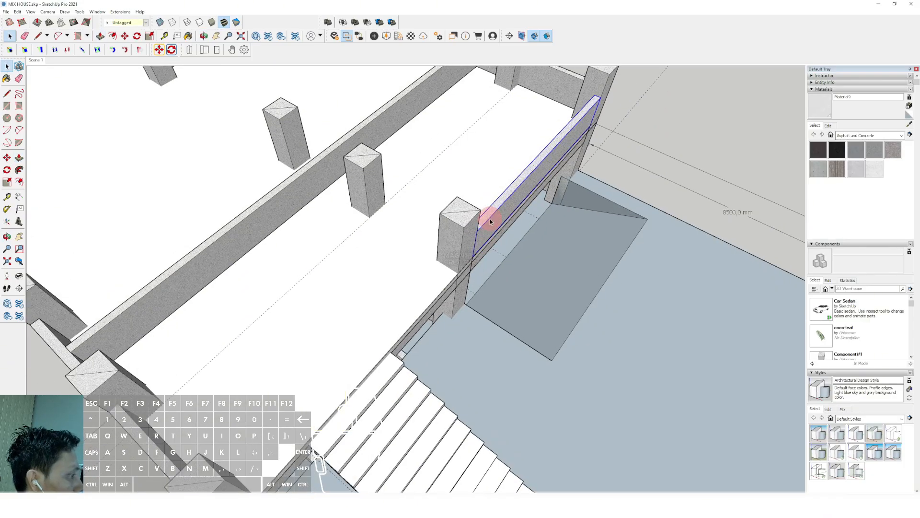
scroll(475, 266, up, 6)
key(m)
click(379, 238)
key(space)
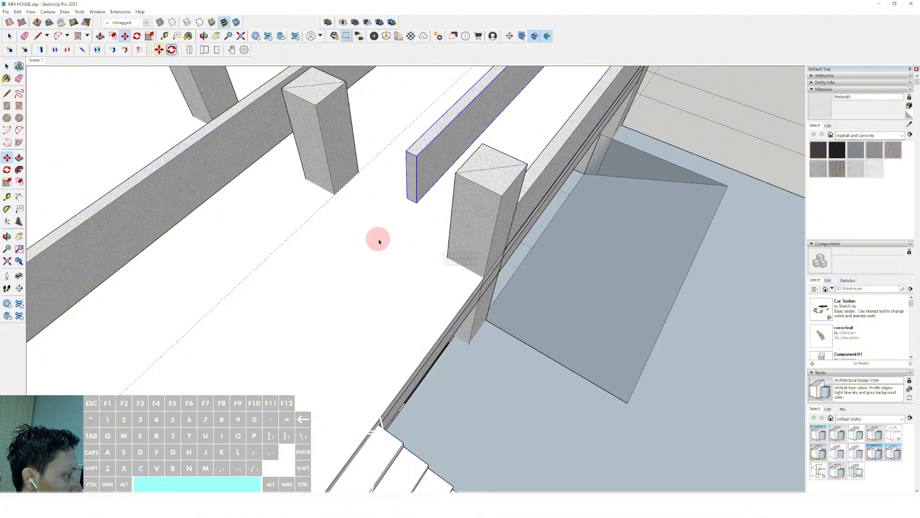
key(q)
click(398, 222)
click(387, 244)
text(90)
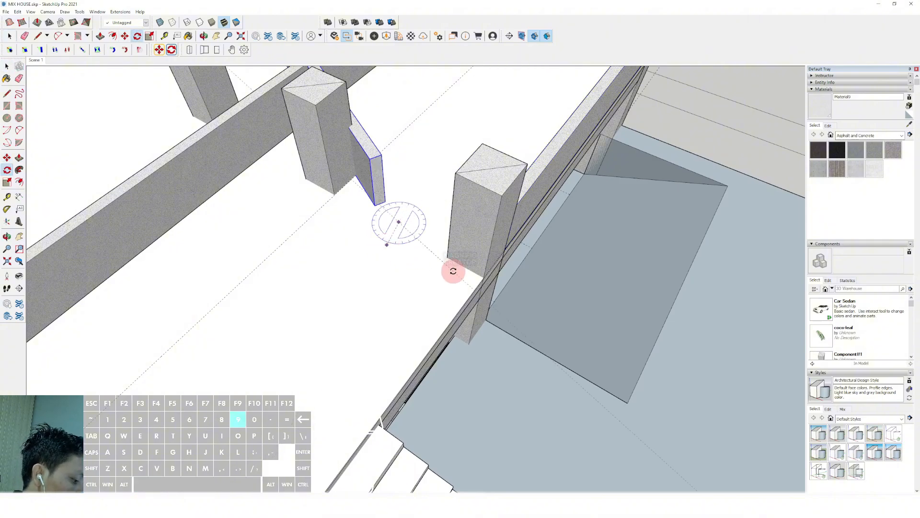
key(Return)
Step: Move the rotated wall by its end corner to the middle edge column, in line with the middle columns
middle_drag(453, 270, 368, 294)
scroll(368, 295, up, 5)
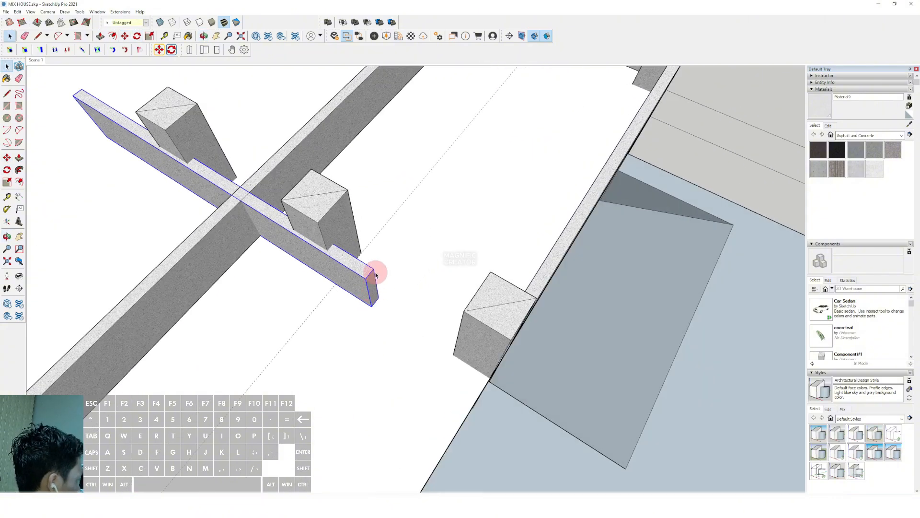
key(m)
scroll(375, 304, down, 2)
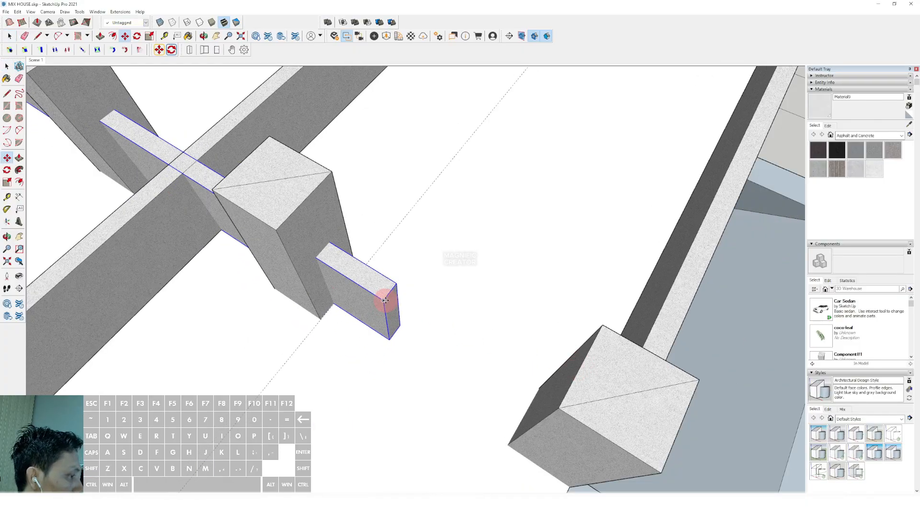
click(384, 301)
shift+scroll(409, 312, down, 2)
shift+click(528, 339)
key(space)
scroll(430, 289, down, 3)
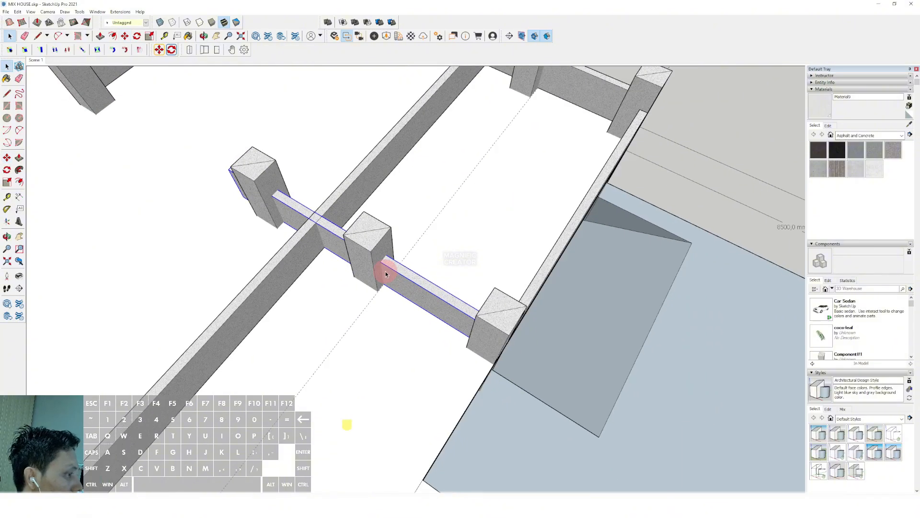
Step: Open the rotated wall's group, shorten its inner end with Push/Pull to the copied middle column, and close the group
double_click(392, 271)
scroll(240, 190, up, 1)
key(v)
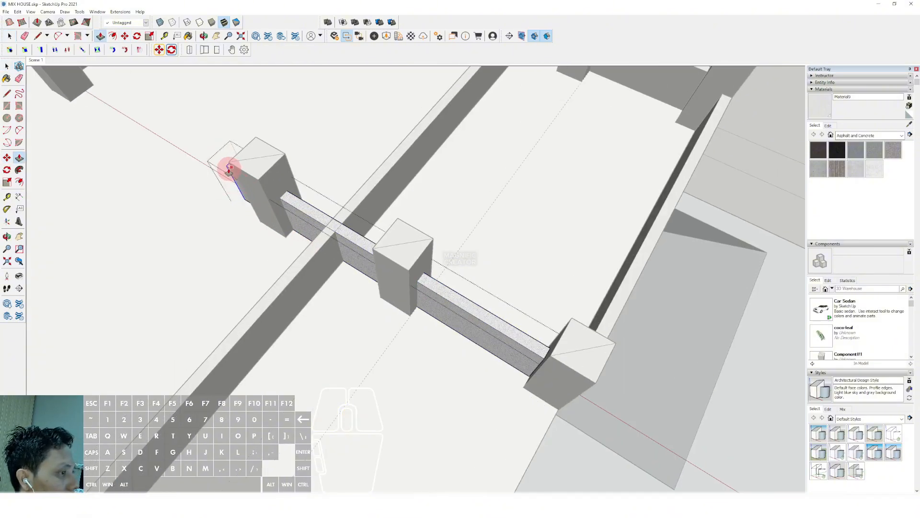
click(231, 170)
click(413, 272)
scroll(413, 272, down, 4)
key(space)
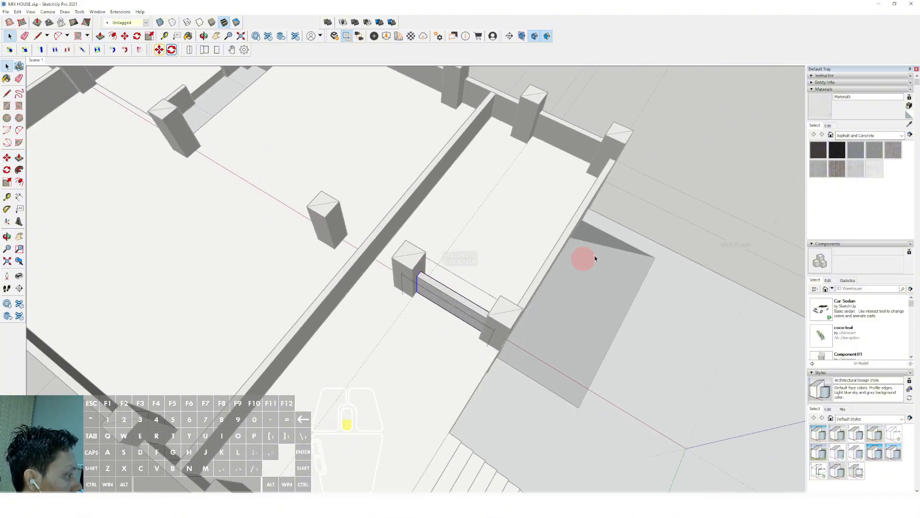
click(747, 198)
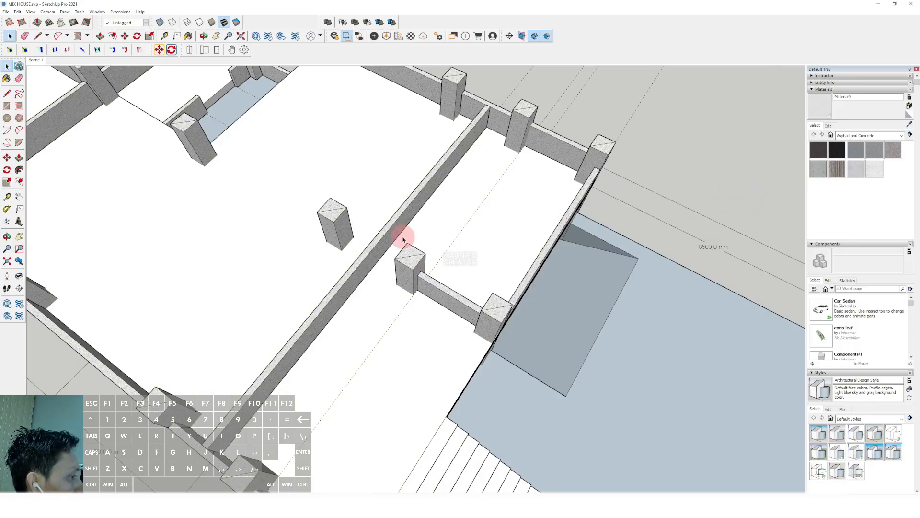
scroll(404, 240, down, 5)
scroll(414, 270, up, 5)
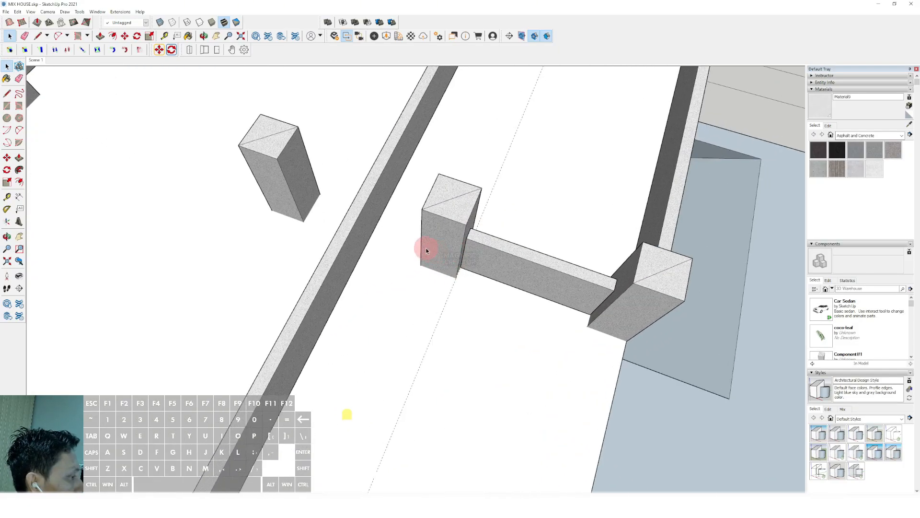
key(l)
click(419, 245)
scroll(353, 232, up, 3)
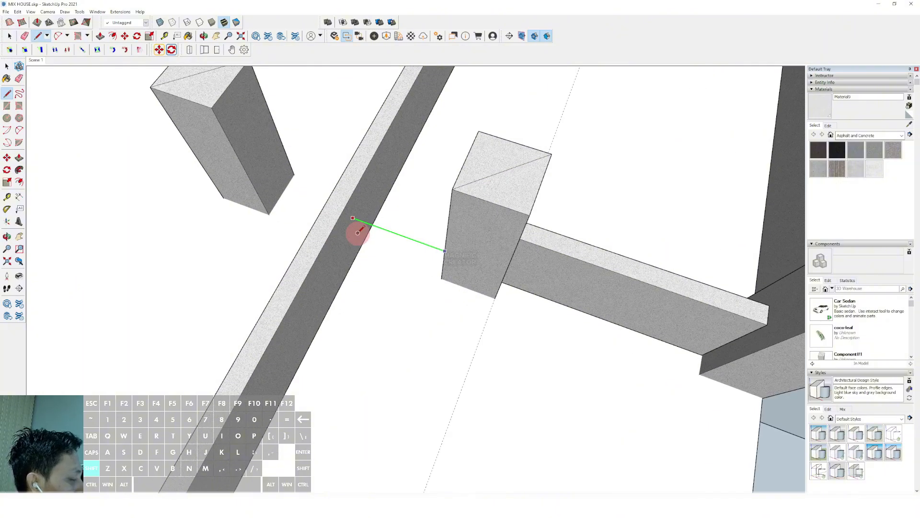
key(space)
Step: Examine the upper-floor walls, columns and staircase opening from several angles
scroll(507, 242, down, 7)
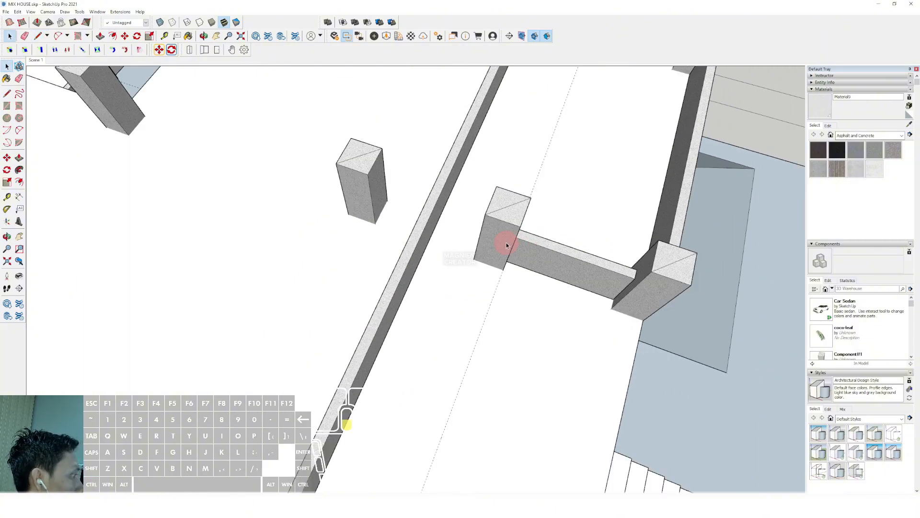
shift+middle_drag(517, 270, 572, 253)
scroll(520, 251, down, 1)
middle_drag(454, 261, 479, 212)
shift+middle_drag(544, 326, 468, 255)
scroll(468, 255, down, 1)
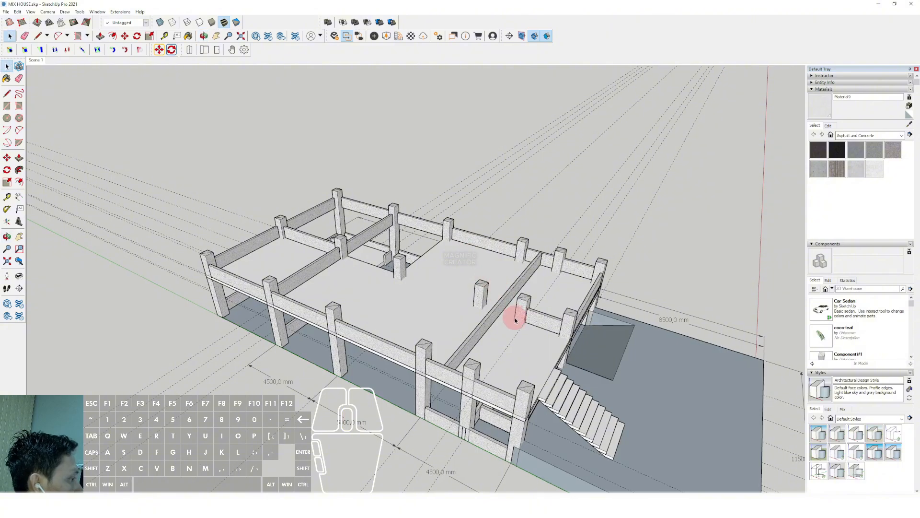
scroll(516, 318, up, 1)
shift+middle_drag(516, 318, 487, 335)
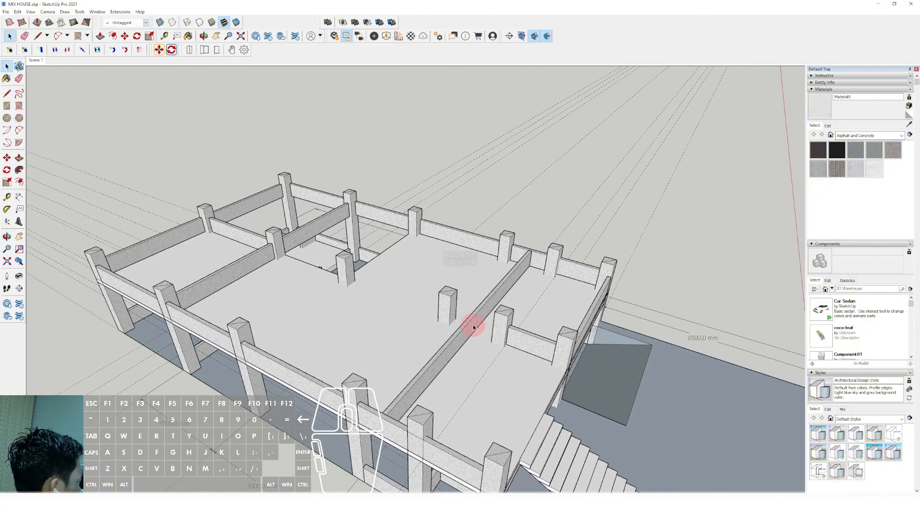
scroll(473, 325, down, 3)
middle_drag(474, 372, 448, 297)
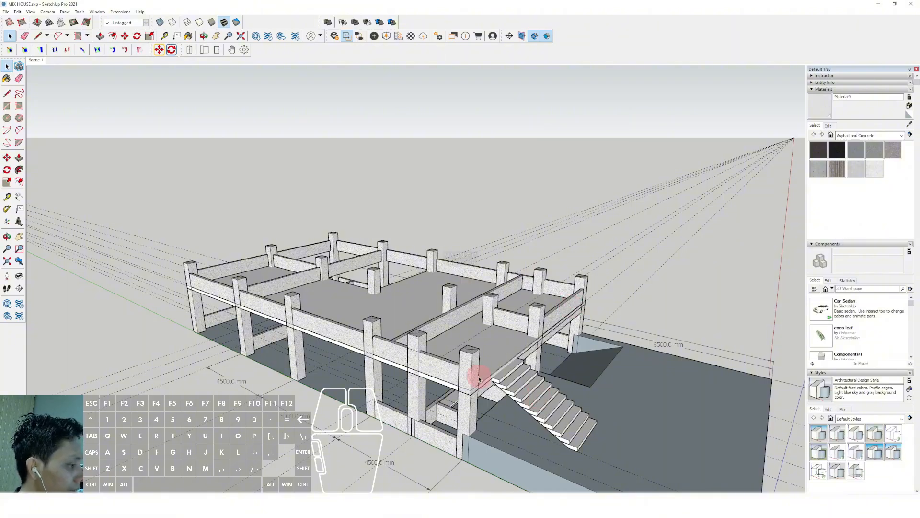
Step: Copy the upper floor slab straight up along the blue axis to above the column tops
scroll(477, 374, up, 4)
scroll(507, 344, down, 3)
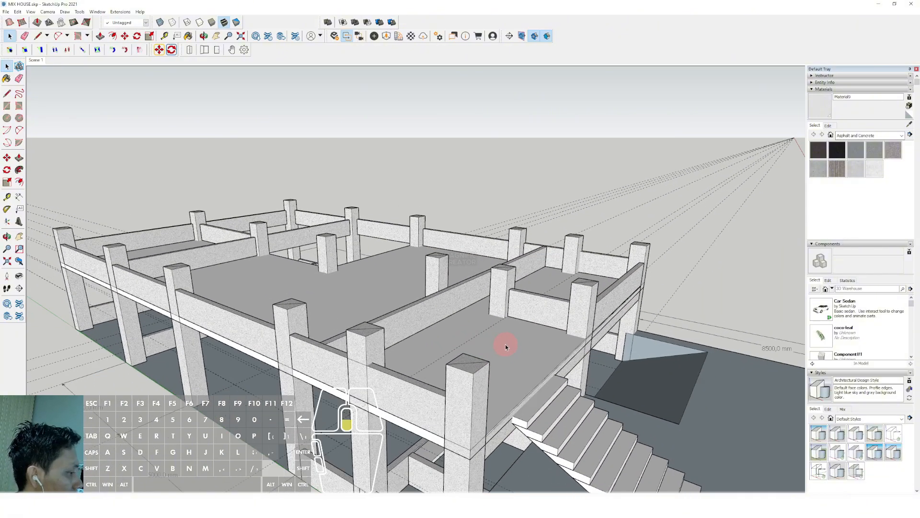
click(495, 336)
middle_drag(494, 336, 491, 320)
scroll(452, 303, up, 5)
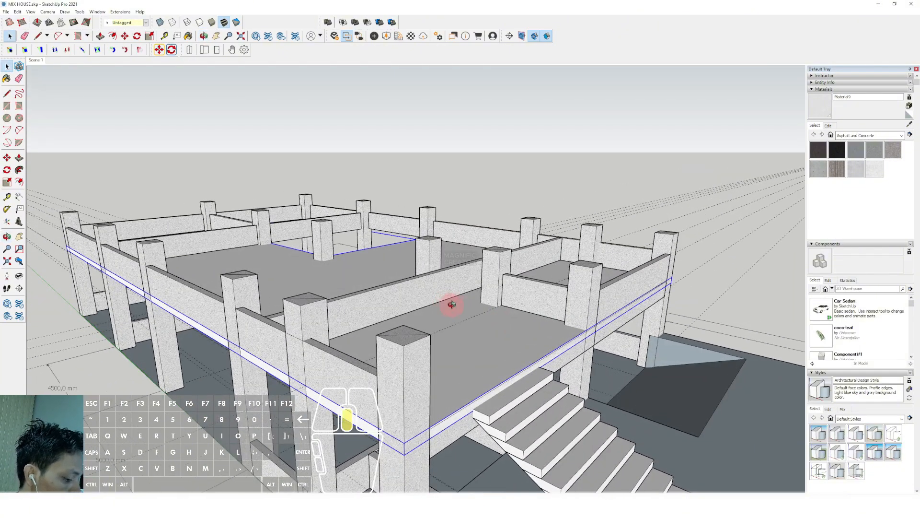
key(m)
click(459, 312)
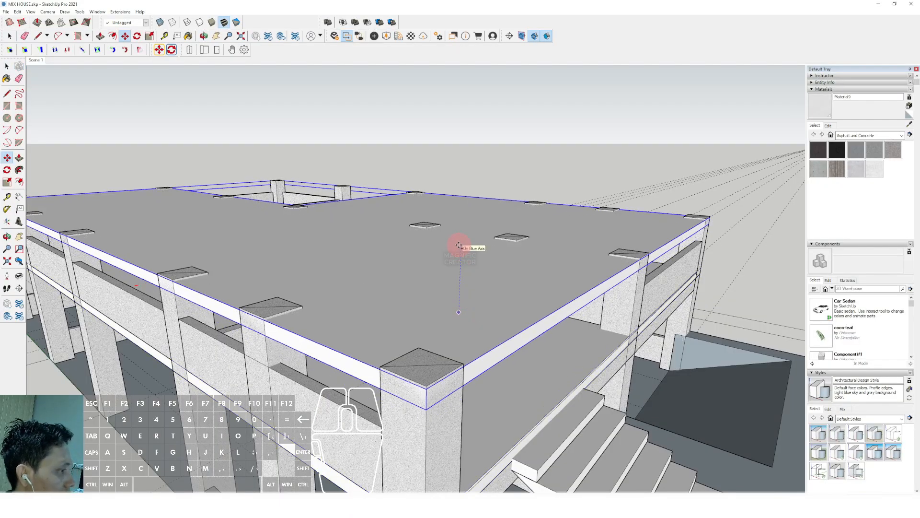
click(459, 245)
scroll(462, 242, down, 3)
key(space)
scroll(435, 263, down, 4)
scroll(445, 314, up, 4)
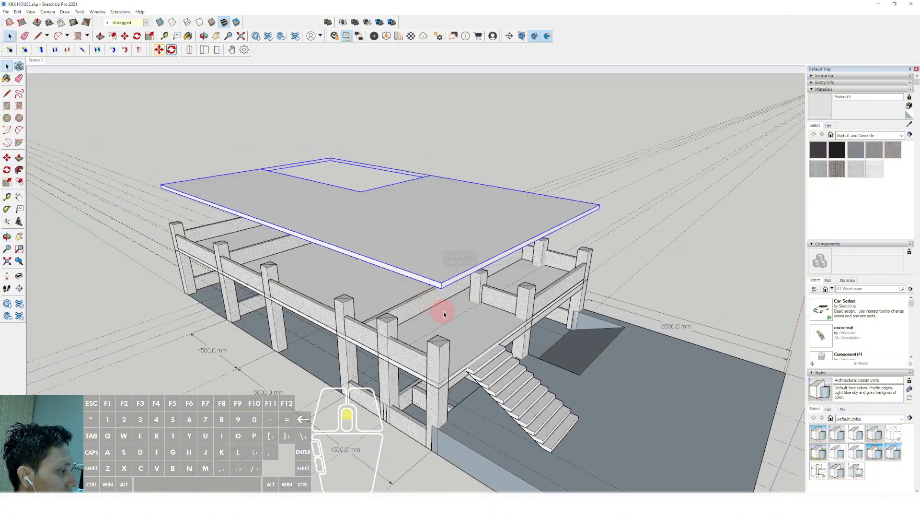
middle_drag(443, 314, 427, 302)
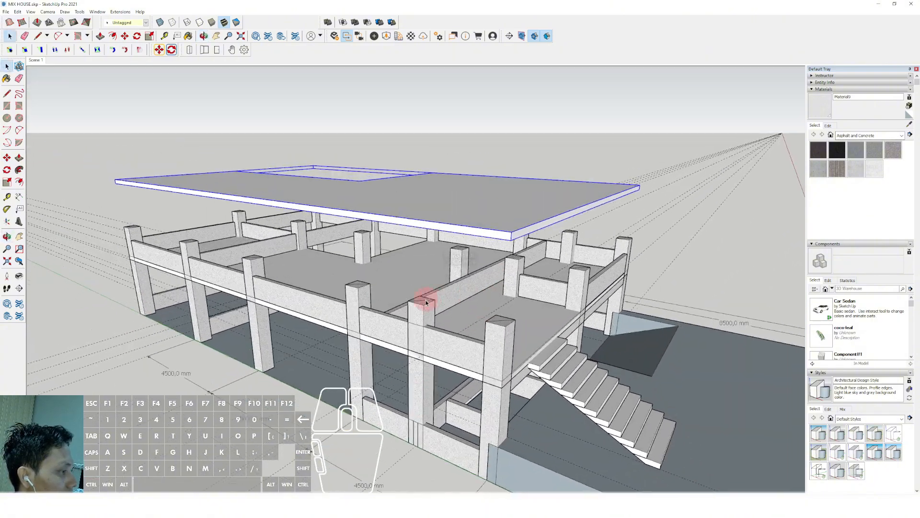
Step: Open the column component, raise its top with Push/Pull to the upper surface of the copied slab, and close the component
scroll(422, 301, up, 2)
double_click(420, 297)
scroll(418, 296, up, 1)
key(p)
scroll(427, 249, down, 1)
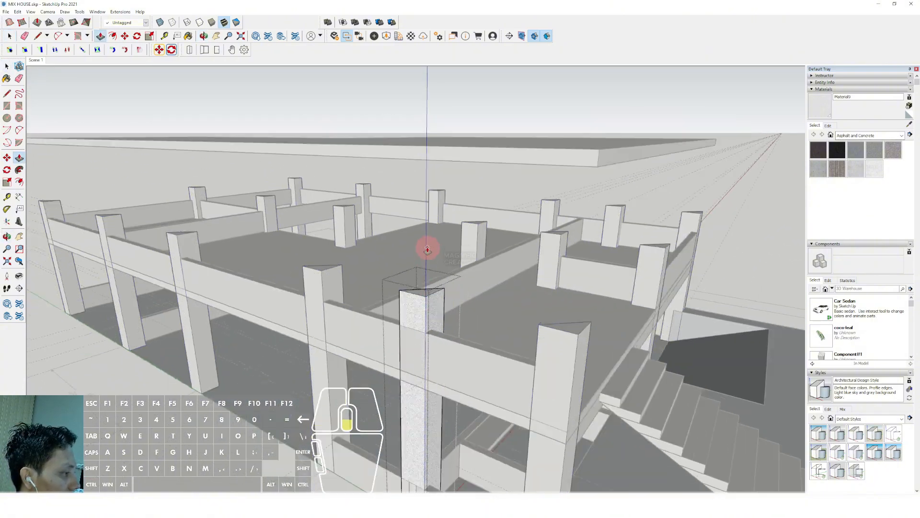
scroll(428, 249, down, 3)
middle_drag(429, 174, 434, 216)
click(445, 214)
key(space)
scroll(415, 314, up, 3)
key(v)
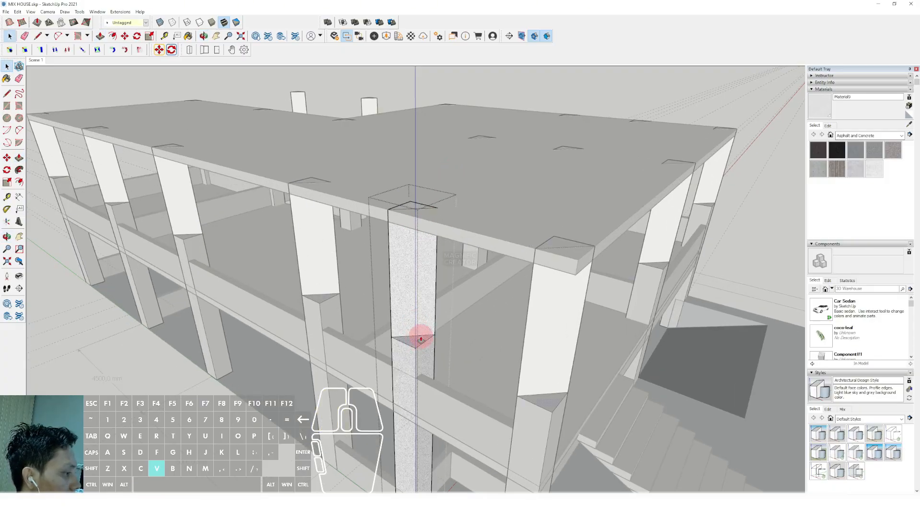
scroll(421, 339, down, 8)
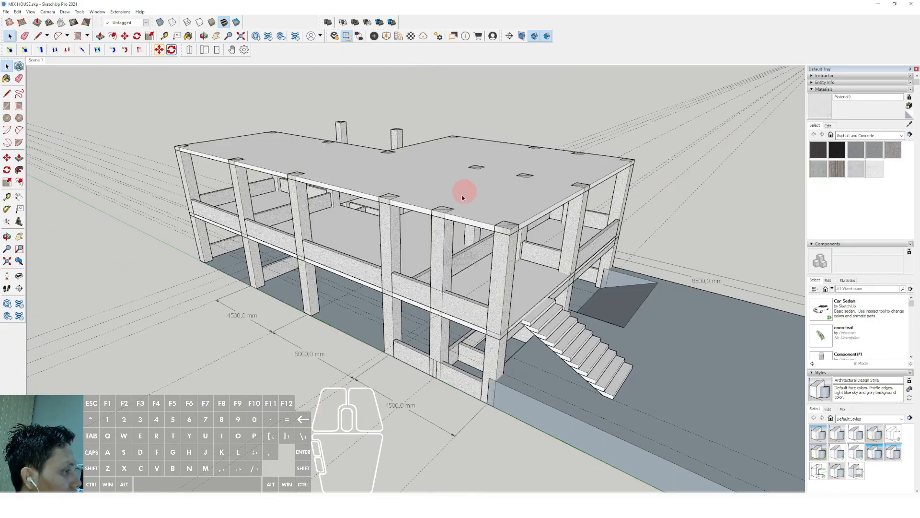
Step: Delete the copied slab above the columns
middle_drag(463, 198, 448, 261)
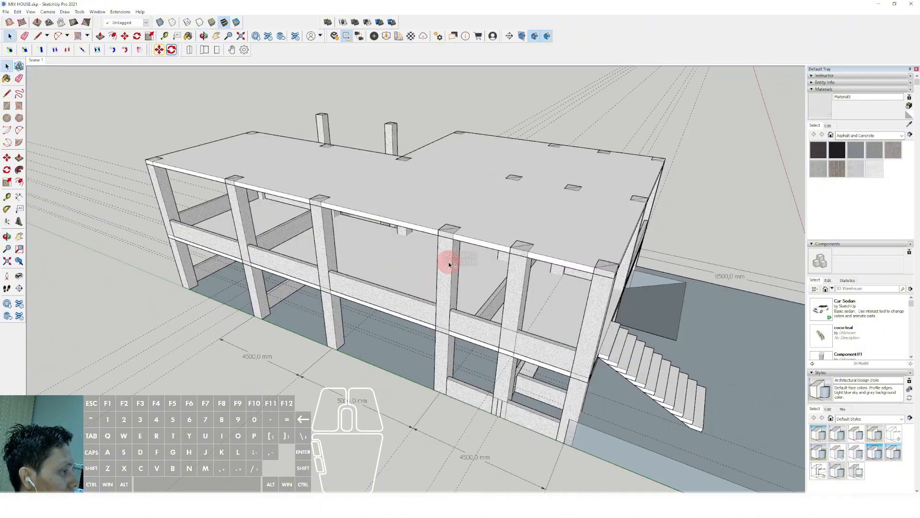
click(428, 183)
scroll(432, 184, down, 3)
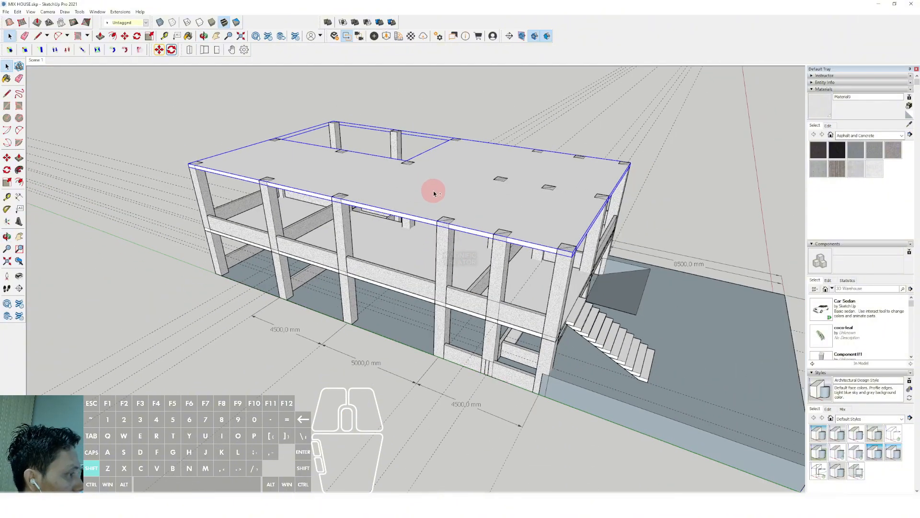
key(Delete)
middle_drag(379, 216, 380, 306)
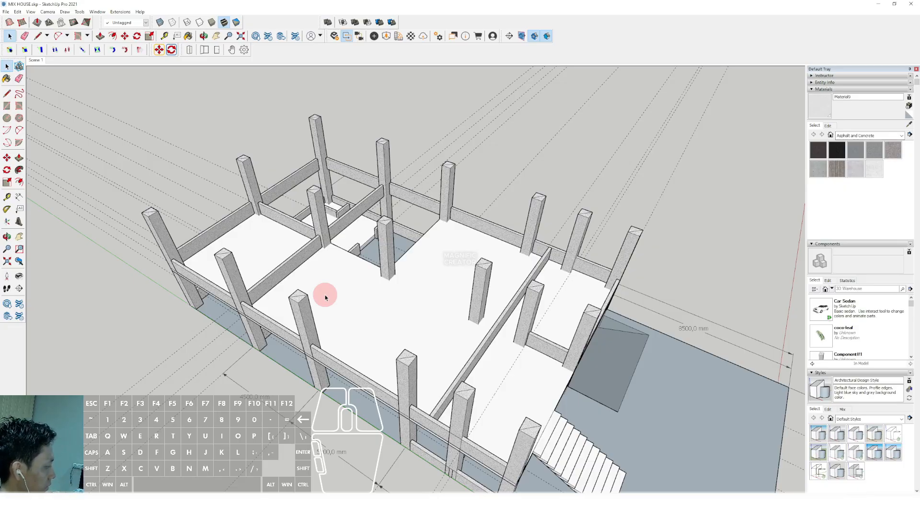
Step: Examine the upper floor, its walls and the rear slab opening from several angles
scroll(325, 297, up, 1)
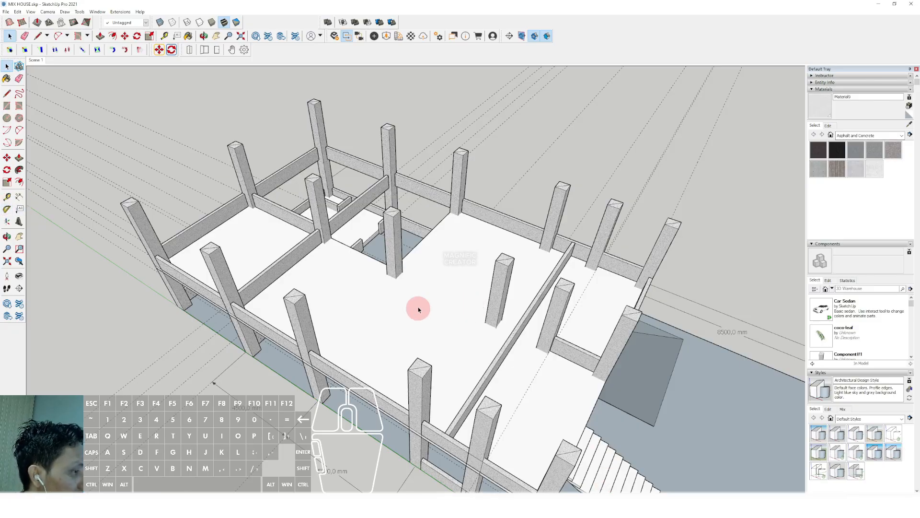
key(e)
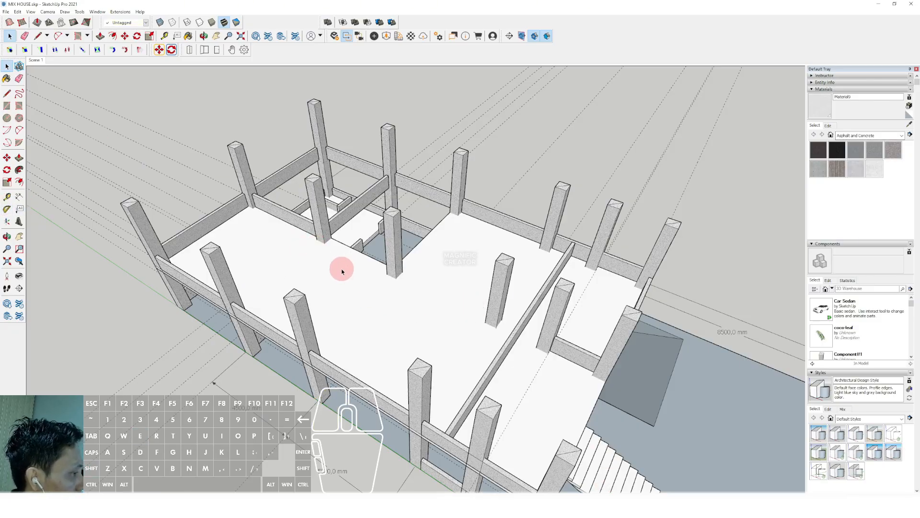
middle_drag(354, 273, 417, 307)
scroll(308, 243, up, 2)
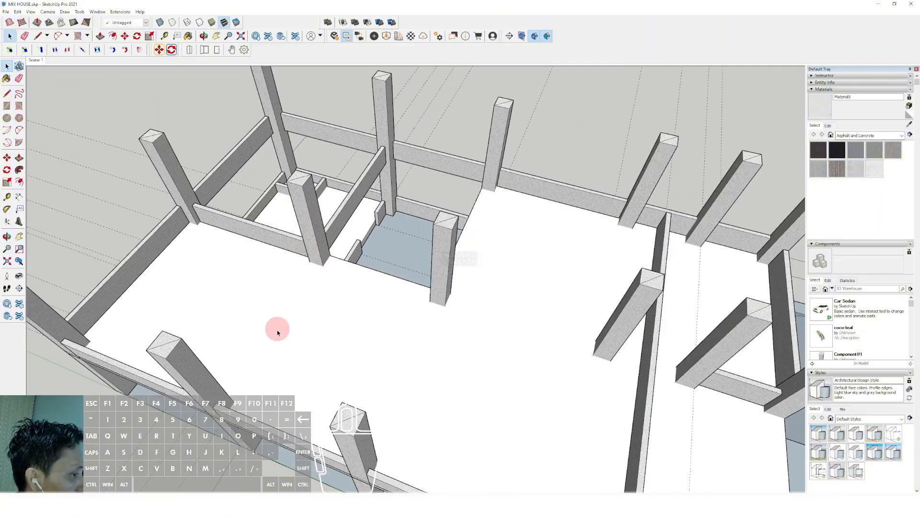
scroll(298, 305, down, 2)
scroll(273, 327, down, 1)
shift+middle_drag(272, 327, 291, 300)
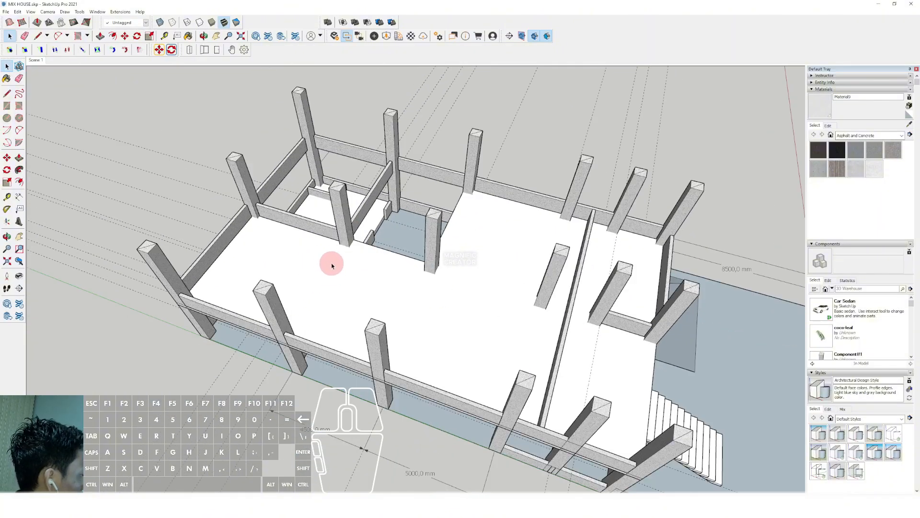
middle_drag(332, 265, 308, 255)
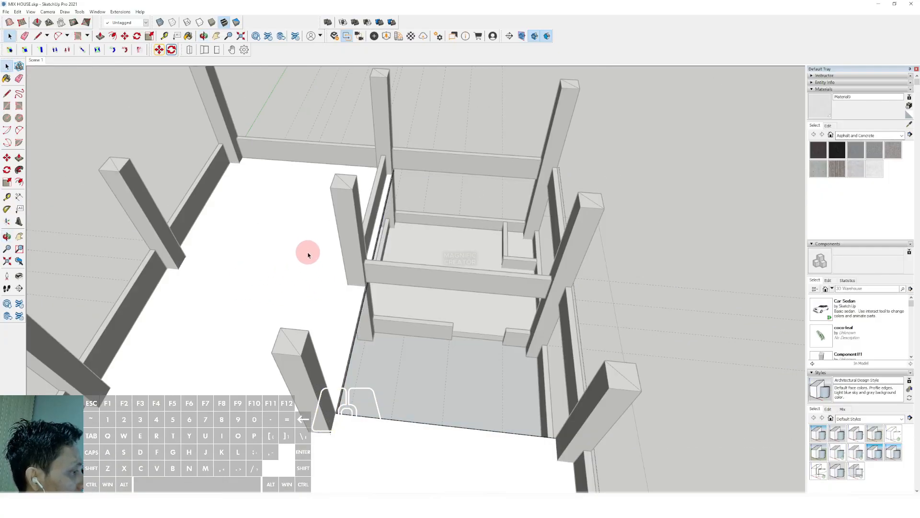
Step: Open the upper floor slab's group and draw a rectangle on part of the rear opening's side face
click(308, 255)
scroll(429, 172, up, 10)
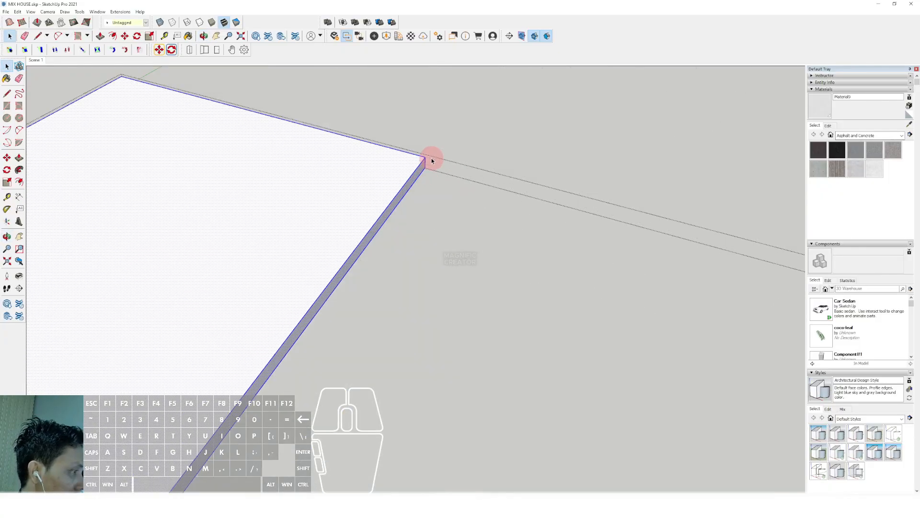
key(r)
scroll(405, 198, down, 2)
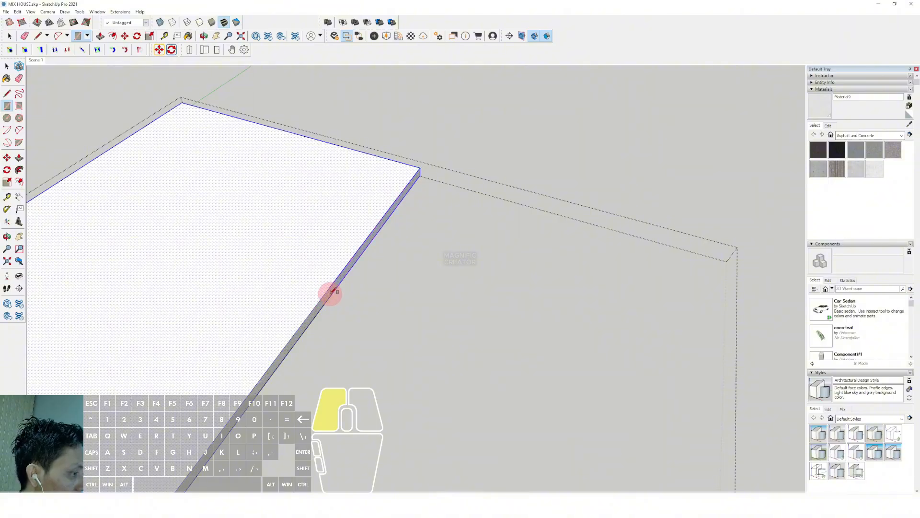
scroll(332, 292, up, 1)
key(p)
click(341, 274)
key(space)
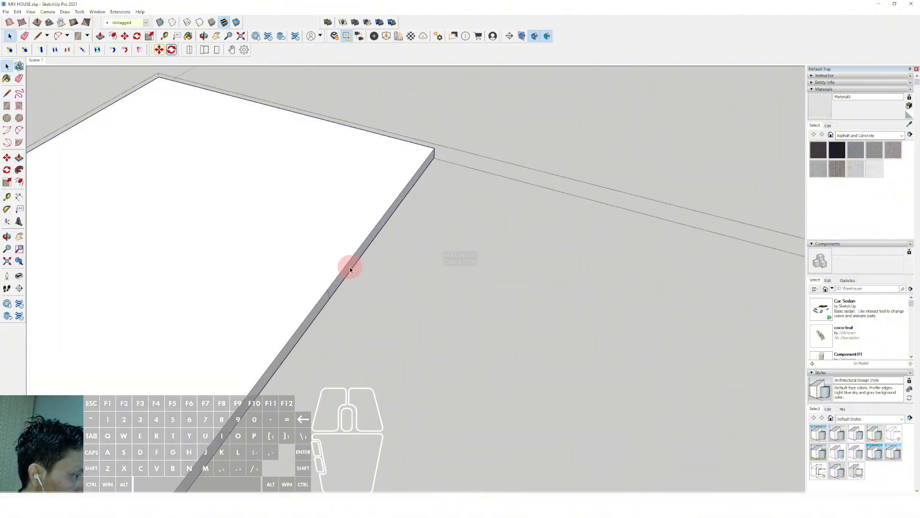
Step: Push/Pull the outlined part of the side face outward to extend the floor partly across the rear opening
key(p)
click(350, 269)
key(i)
scroll(423, 254, down, 3)
middle_drag(424, 254, 504, 180)
click(490, 177)
key(space)
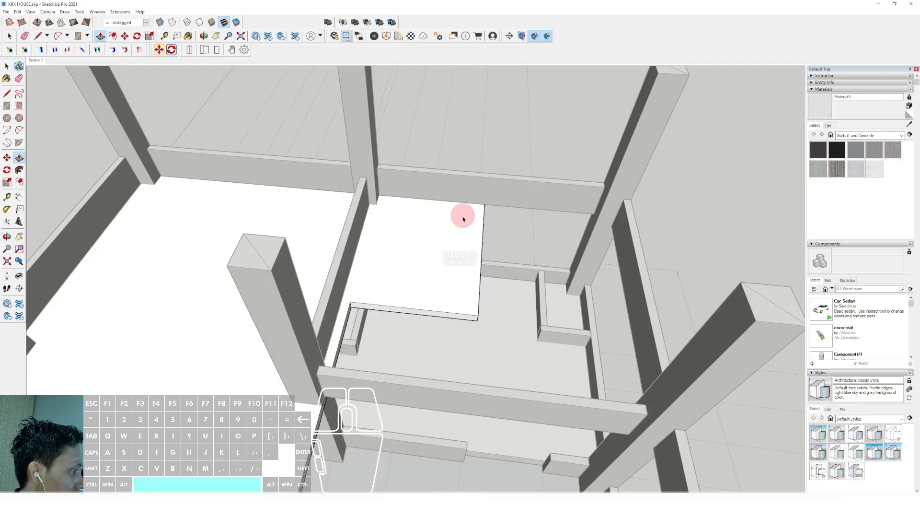
Step: Extend the new floor piece's free edge with Push/Pull to beneath the crossing wall, and close the slab group
scroll(409, 300, up, 2)
key(p)
click(411, 300)
scroll(406, 326, down, 1)
scroll(405, 331, down, 1)
shift+middle_drag(406, 331, 398, 278)
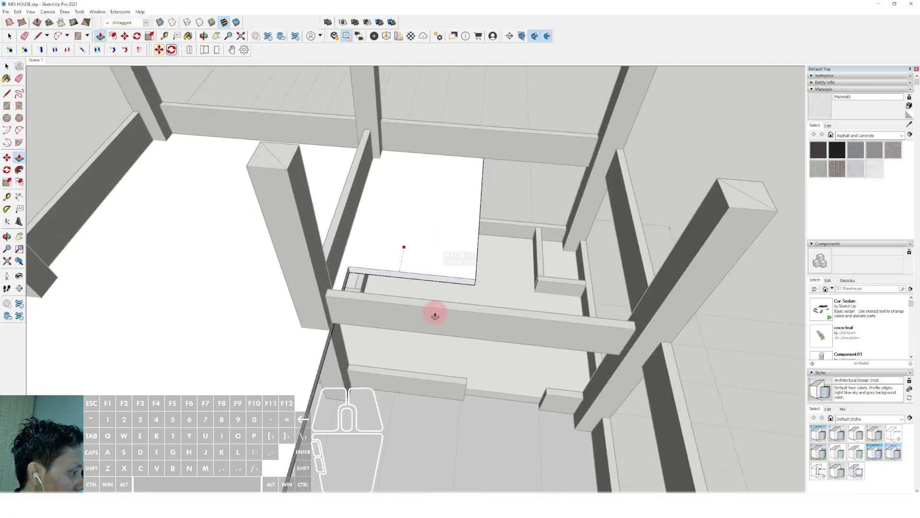
click(432, 318)
key(space)
scroll(431, 317, down, 5)
click(647, 183)
middle_drag(382, 323, 347, 335)
scroll(310, 318, up, 6)
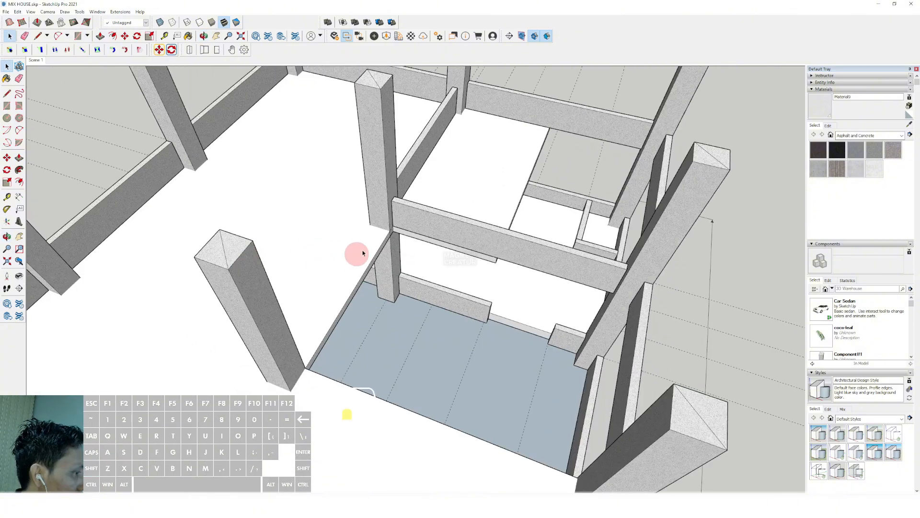
Step: Reopen the slab group and try to Push/Pull the opening's narrow side face beside the middle column
double_click(362, 252)
scroll(376, 240, up, 4)
click(394, 239)
key(v)
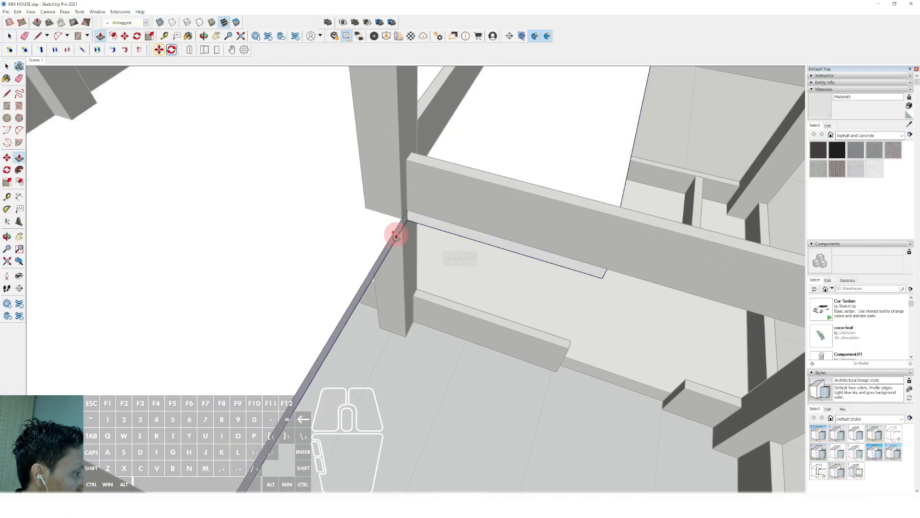
click(396, 236)
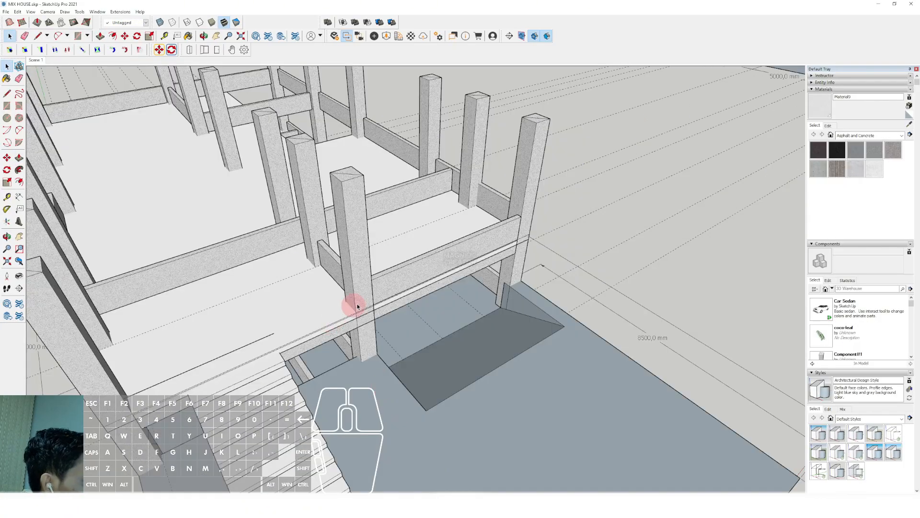
Step: Examine the house frame, upper-floor walls and extended columns from several angles
scroll(357, 306, down, 5)
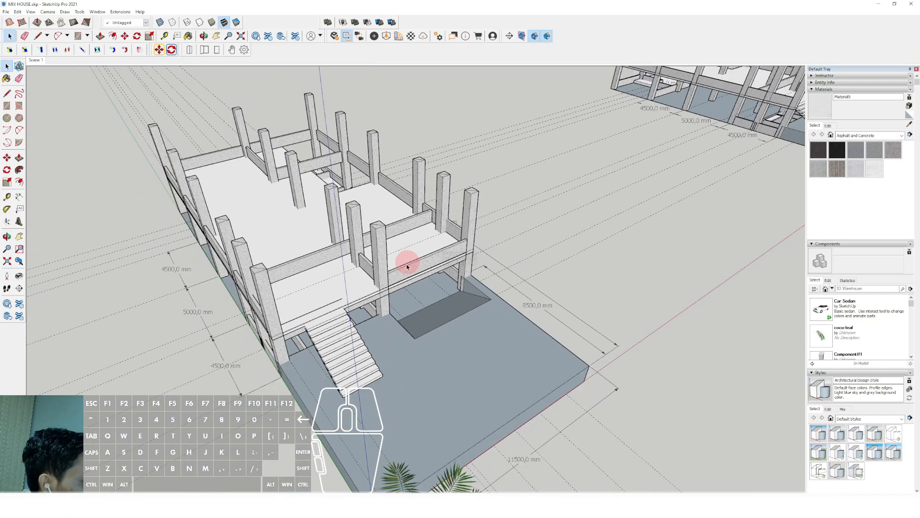
middle_drag(409, 261, 391, 312)
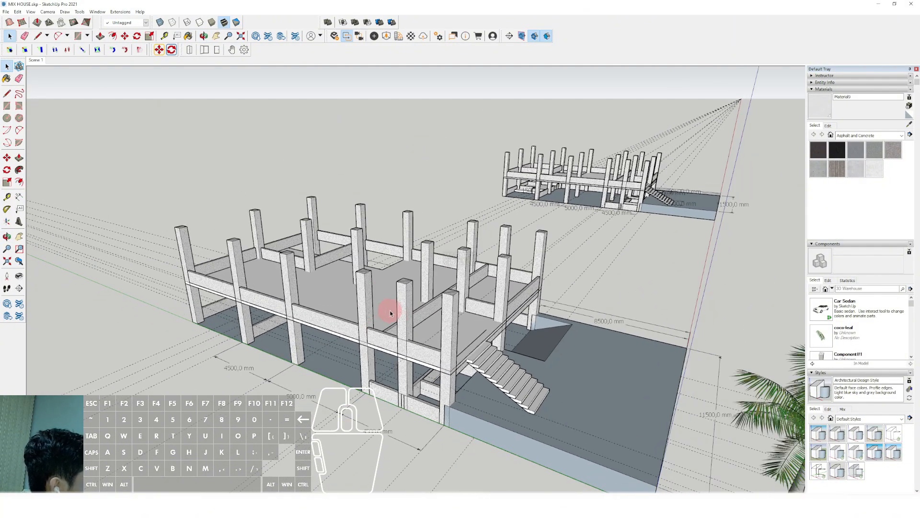
middle_drag(353, 358, 337, 323)
scroll(349, 265, up, 1)
middle_drag(349, 265, 321, 295)
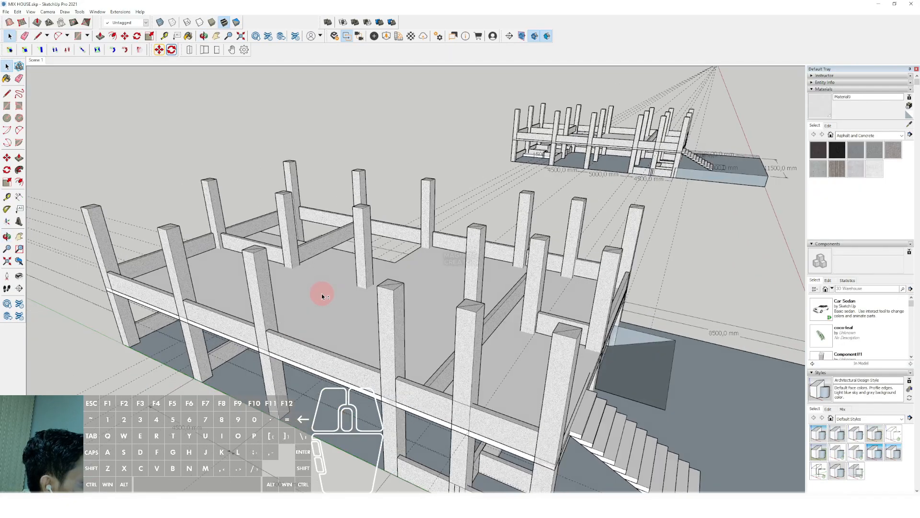
scroll(335, 291, down, 2)
mouse_move(401, 303)
middle_down()
mouse_move(350, 309)
mouse_move(403, 295)
mouse_move(419, 307)
mouse_move(411, 304)
middle_up()
scroll(393, 298, up, 2)
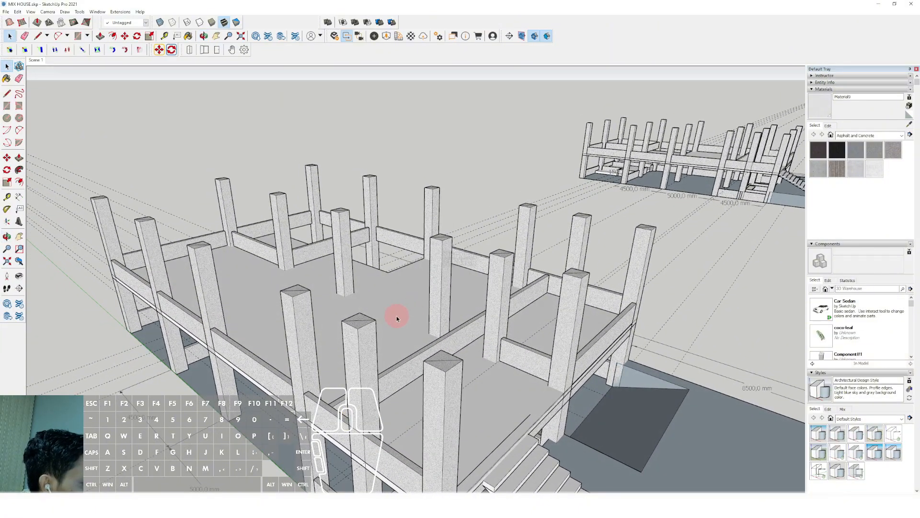
scroll(385, 300, down, 1)
shift+middle_drag(418, 305, 407, 308)
scroll(407, 308, up, 1)
scroll(406, 330, up, 3)
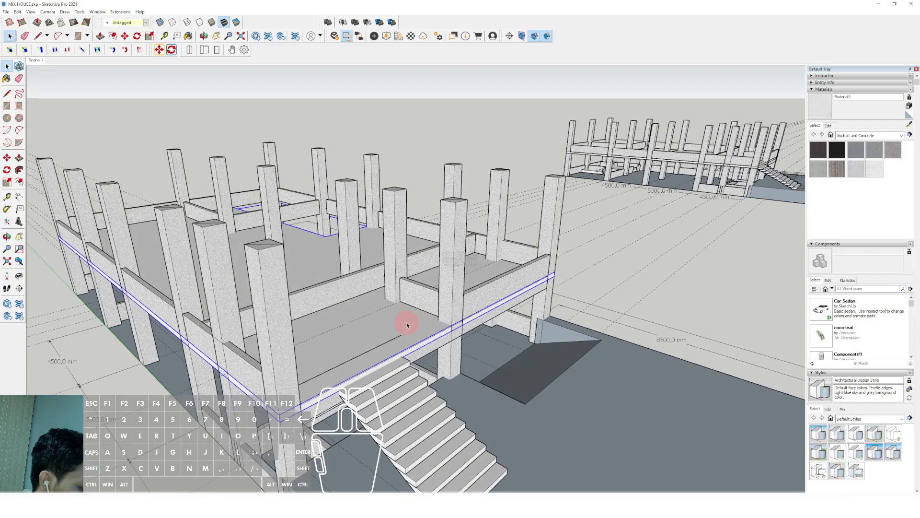
Step: Copy the upper floor slab straight up so that it sits flush with the column tops
key(m)
scroll(426, 329, up, 4)
scroll(434, 333, up, 2)
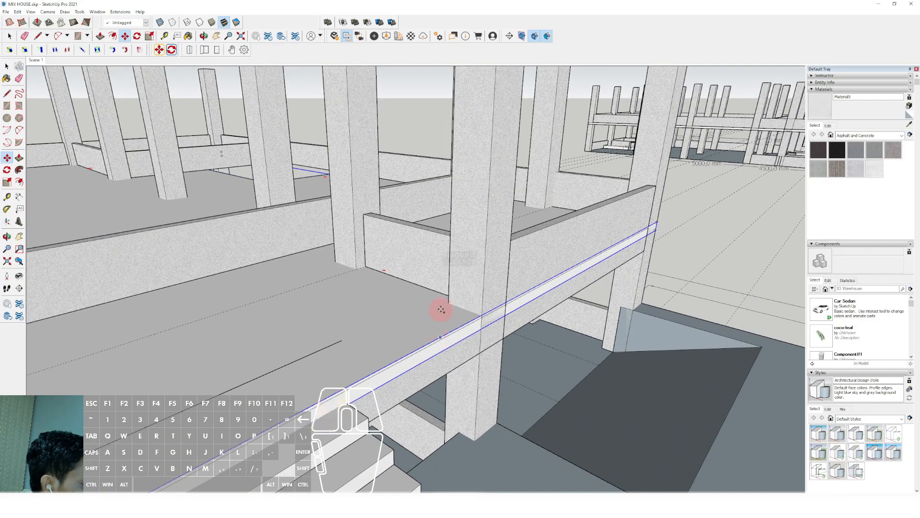
scroll(441, 287, down, 3)
shift+middle_drag(456, 139, 439, 268)
shift+click(439, 276)
key(space)
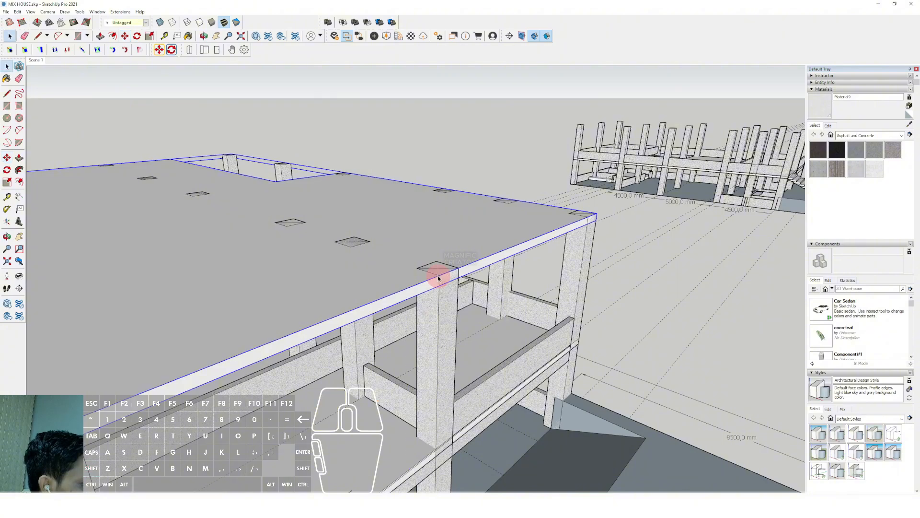
Step: Examine the copied top slab, its rear opening and the floor below from several angles
scroll(438, 277, down, 5)
middle_drag(323, 251, 353, 375)
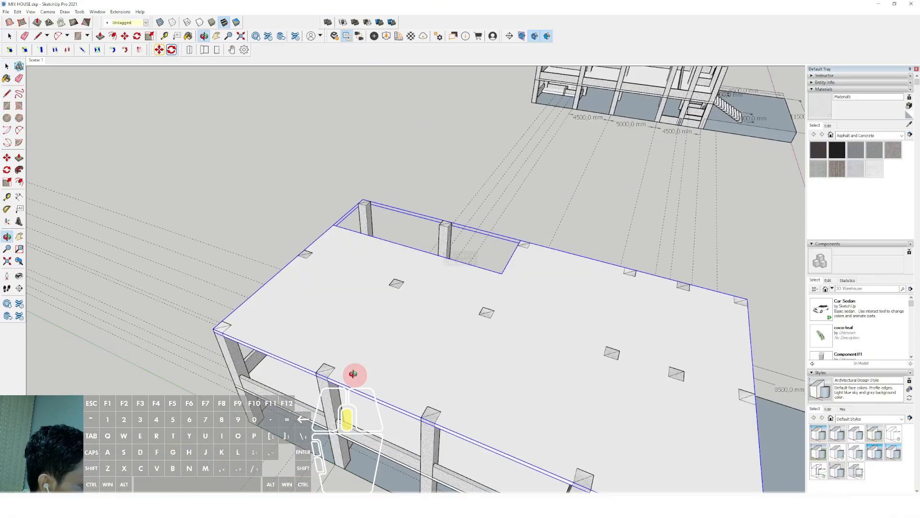
scroll(385, 326, up, 2)
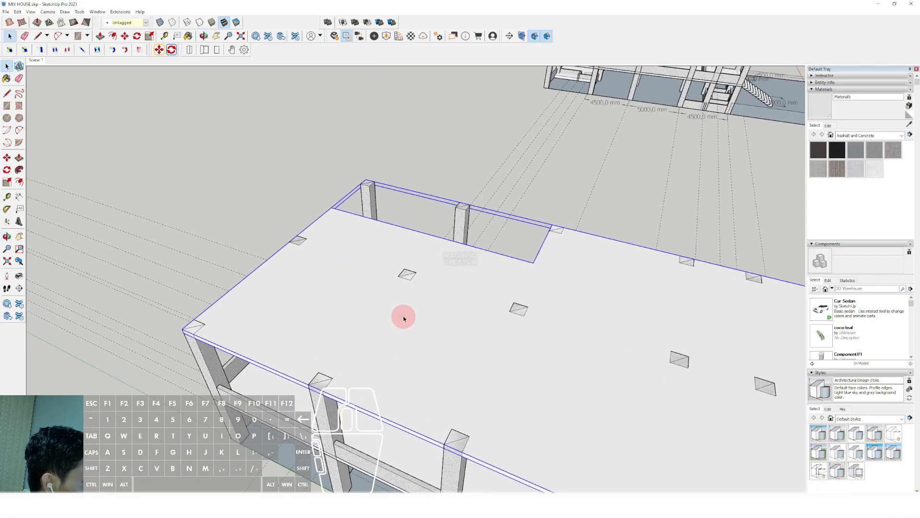
scroll(372, 352, down, 2)
middle_drag(372, 351, 326, 316)
middle_drag(426, 291, 458, 312)
middle_drag(396, 318, 304, 345)
Step: Copy the three low walls around the corner bay straight up from the upper floor onto the top slab
scroll(328, 329, up, 5)
click(321, 319)
scroll(294, 322, up, 2)
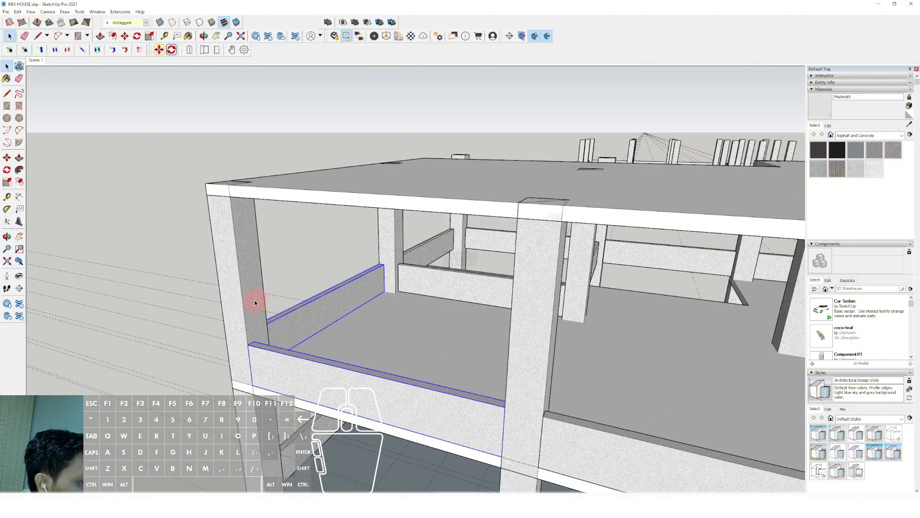
shift+click(453, 277)
scroll(387, 309, down, 2)
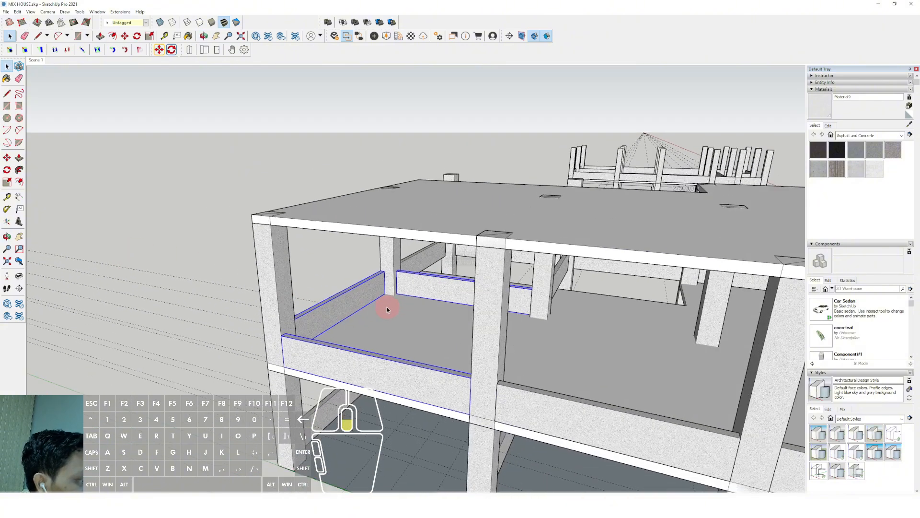
middle_drag(388, 308, 337, 317)
click(7, 157)
scroll(339, 312, up, 3)
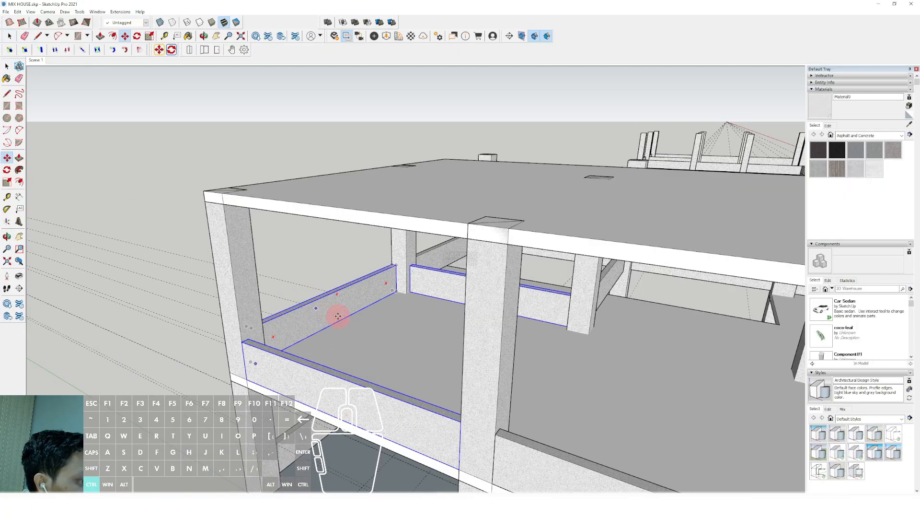
click(360, 309)
scroll(361, 292, down, 2)
shift+middle_drag(362, 292, 345, 345)
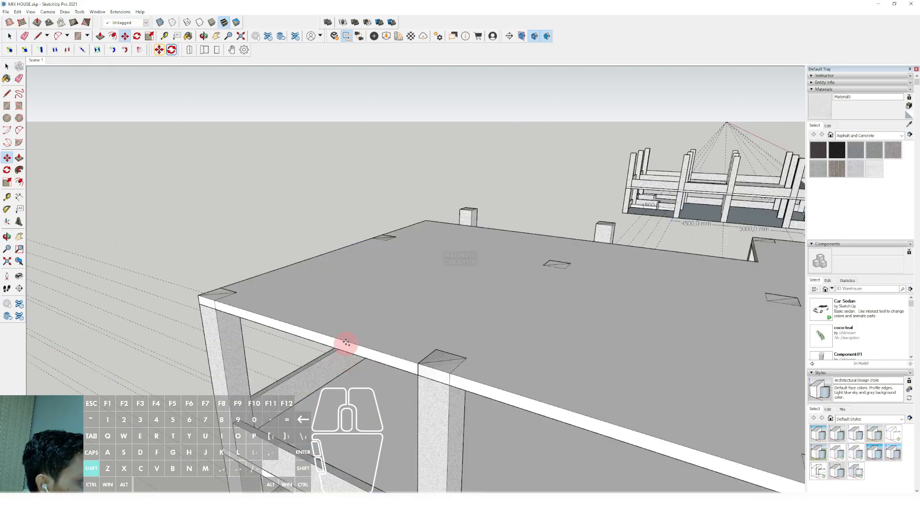
click(410, 269)
key(space)
scroll(298, 273, down, 2)
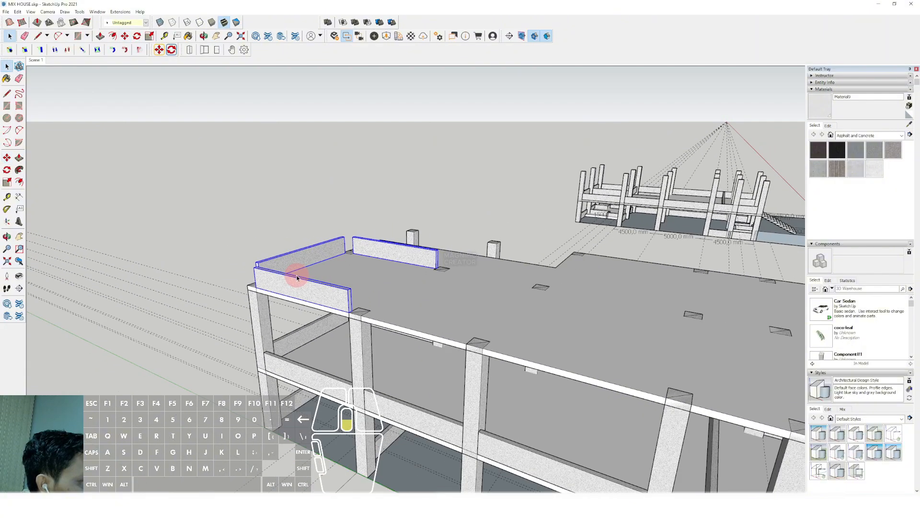
Step: Open the column component and raise its top with Push/Pull above the top slab to the copied walls' top edge
scroll(267, 325, up, 4)
scroll(305, 307, down, 2)
triple_click(305, 302)
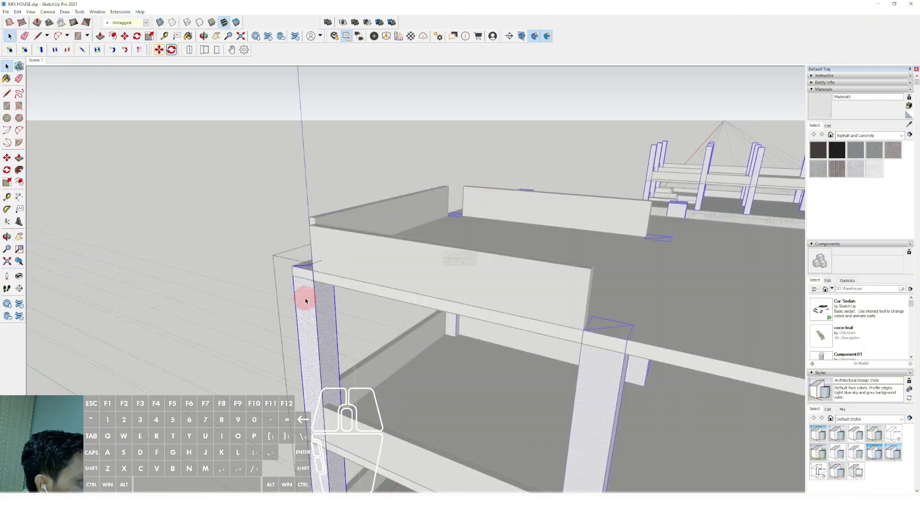
middle_drag(305, 302, 359, 341)
key(v)
click(360, 342)
click(380, 251)
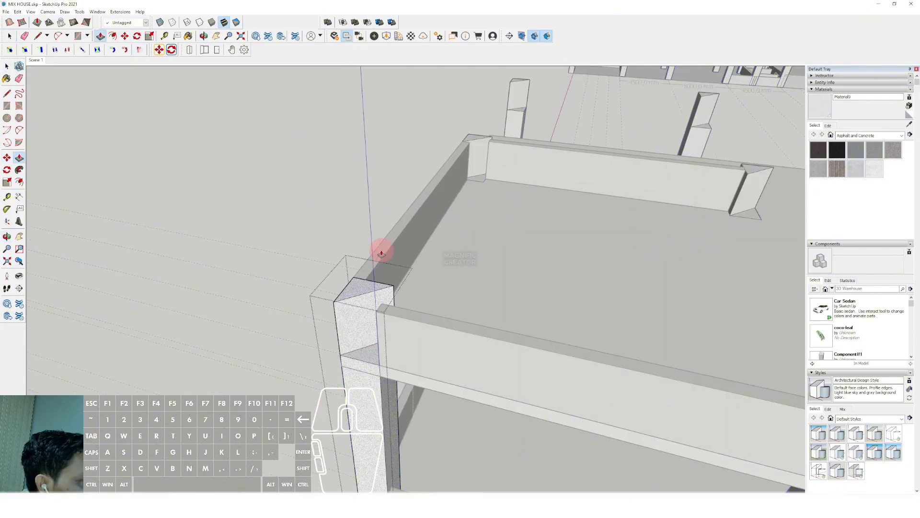
Step: Erase the leftover seam edges on the extended column's faces and close the column component
key(space)
scroll(360, 362, up, 1)
key(v)
click(370, 348)
click(400, 308)
key(space)
scroll(400, 311, down, 2)
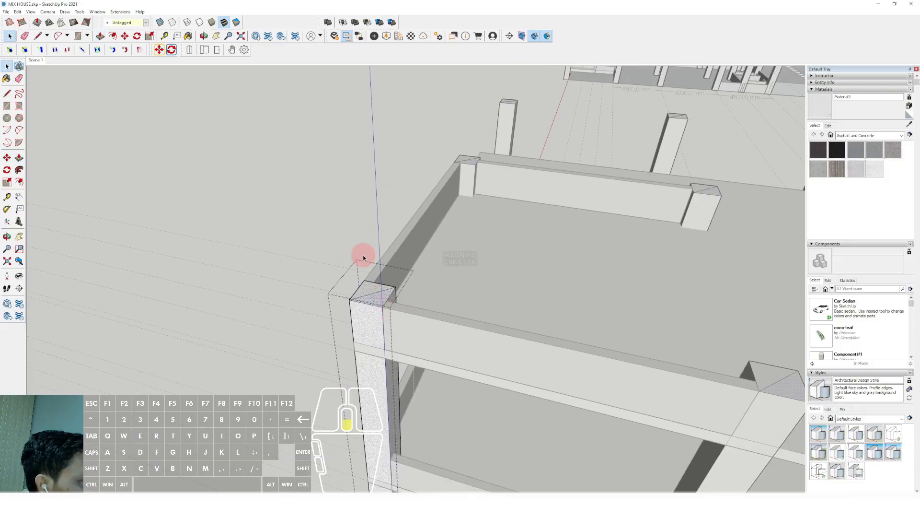
click(363, 256)
Step: Copy the two low walls beside the slab's rear opening straight up to line up with the extended column tops
scroll(404, 270, down, 2)
shift+middle_drag(323, 266, 254, 257)
middle_drag(254, 256, 225, 242)
scroll(312, 248, down, 2)
shift+middle_drag(364, 297, 369, 362)
scroll(318, 288, up, 3)
scroll(344, 306, down, 1)
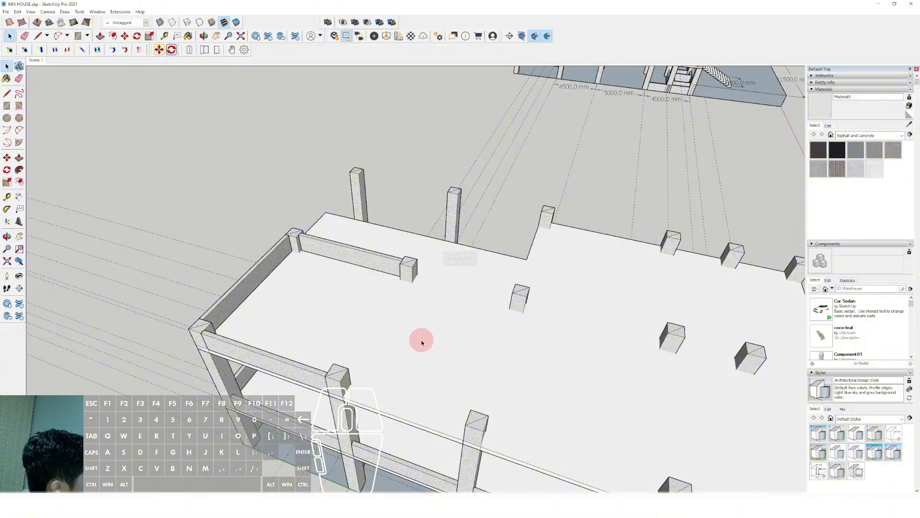
middle_drag(423, 342, 428, 311)
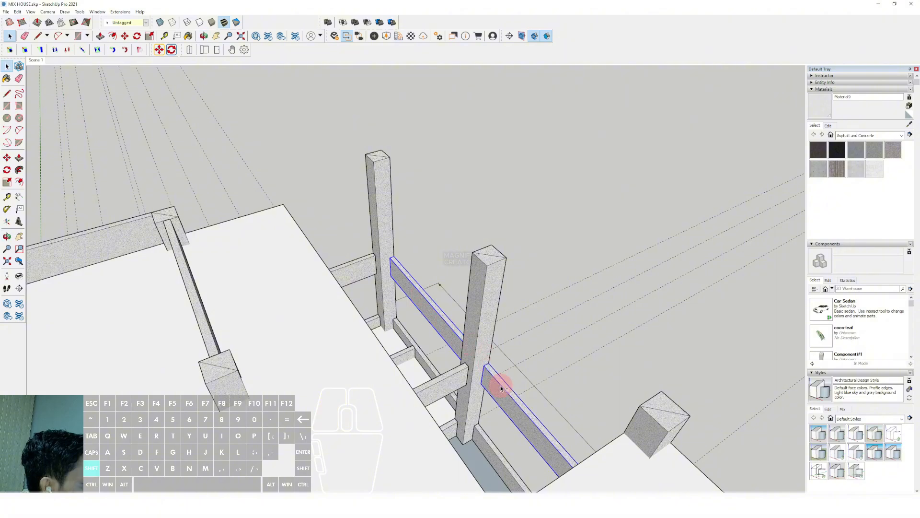
scroll(422, 312, up, 6)
key(m)
key(ctrl)
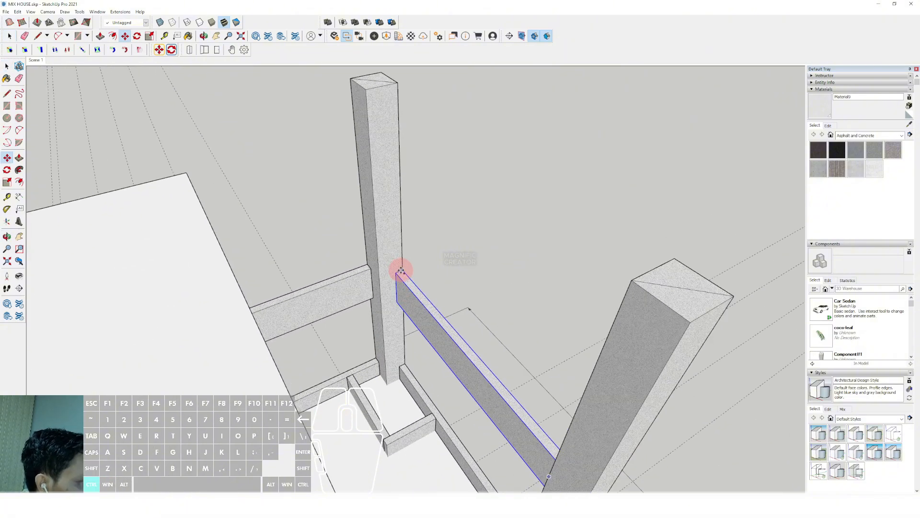
scroll(402, 279, down, 3)
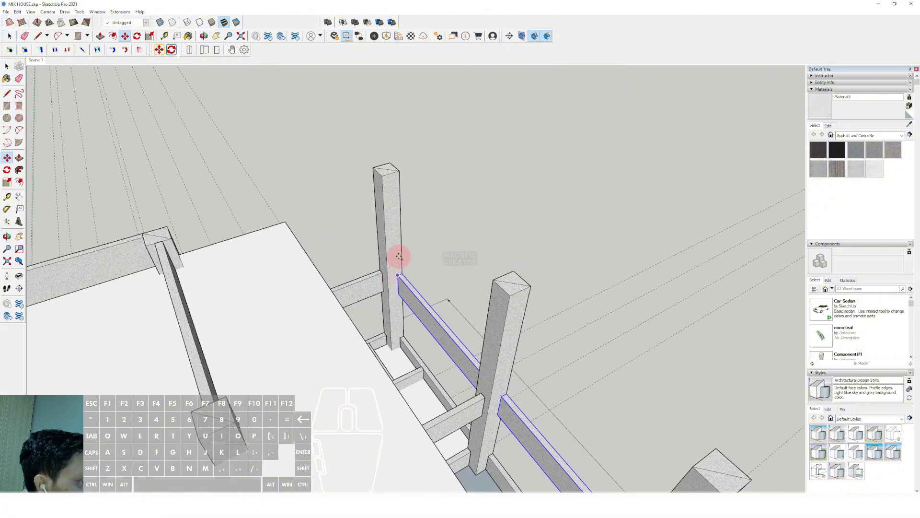
shift+scroll(398, 243, down, 2)
shift+click(220, 238)
key(space)
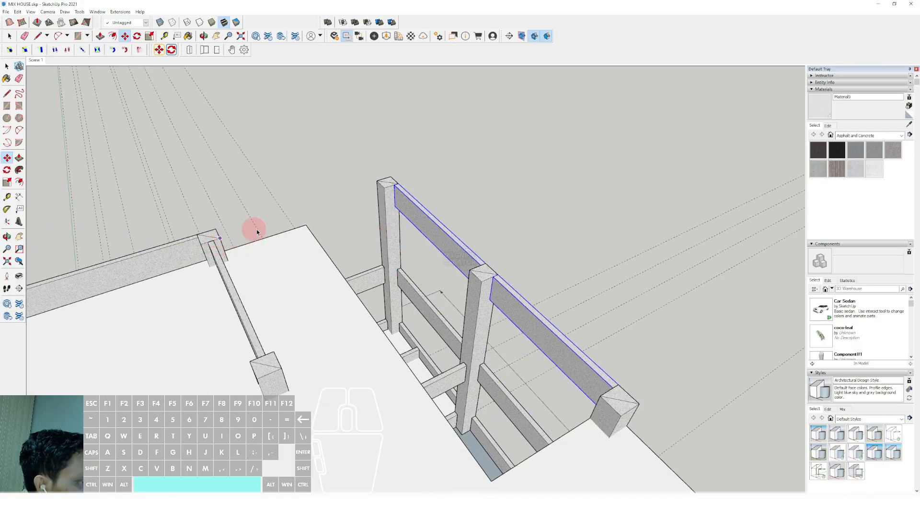
Step: Copy the low wall between the rear corner column and the adjoining bay straight up to the column tops
middle_drag(257, 230, 326, 324)
click(320, 316)
scroll(315, 319, up, 3)
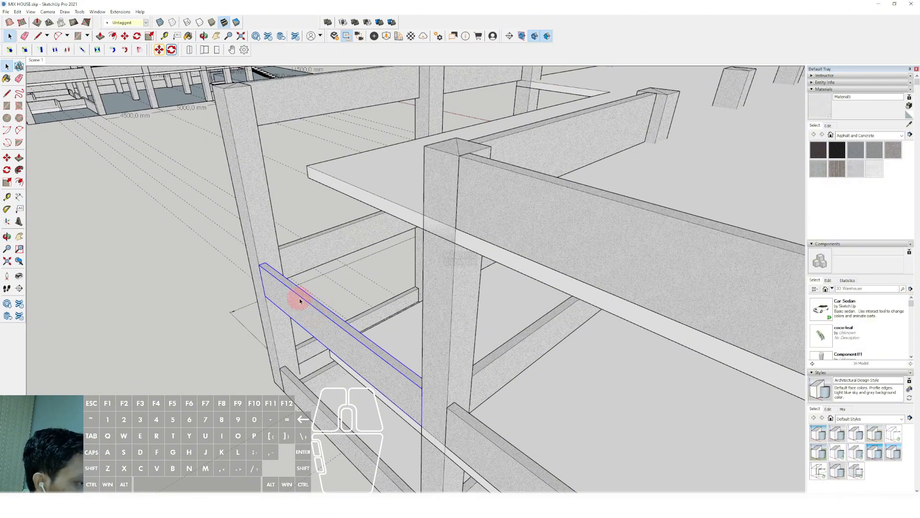
key(m)
click(272, 277)
key(ctrl)
shift+scroll(273, 292, down, 3)
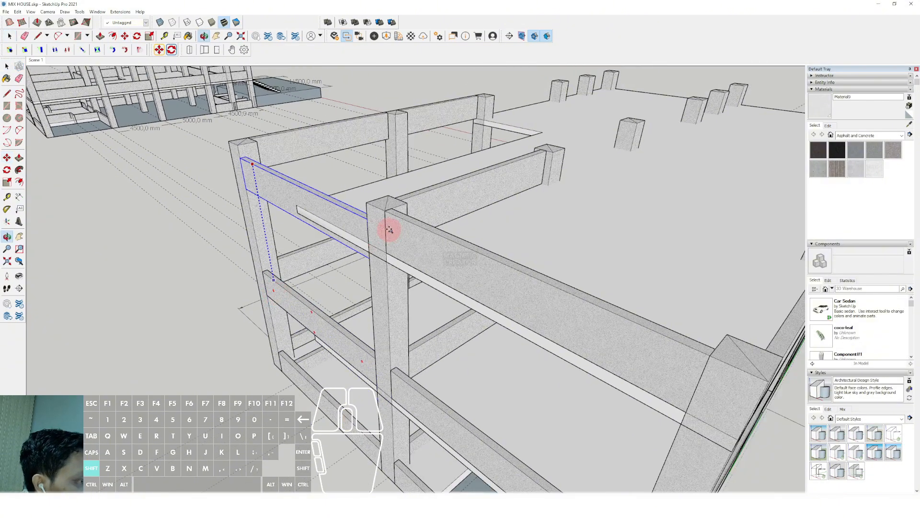
middle_drag(407, 226, 415, 272)
Step: Copy the three remaining low walls along the long outer side straight up to the column tops
click(344, 327)
key(m)
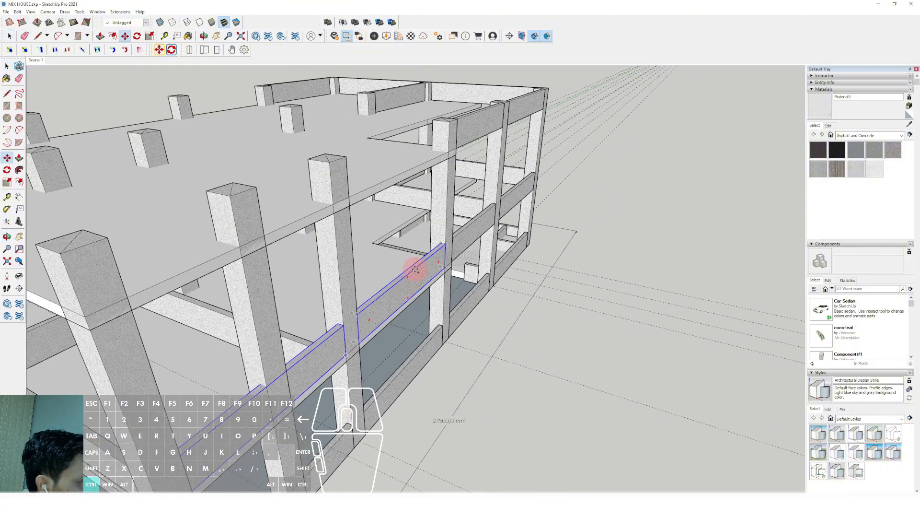
click(415, 269)
key(shift)
shift+scroll(412, 241, down, 1)
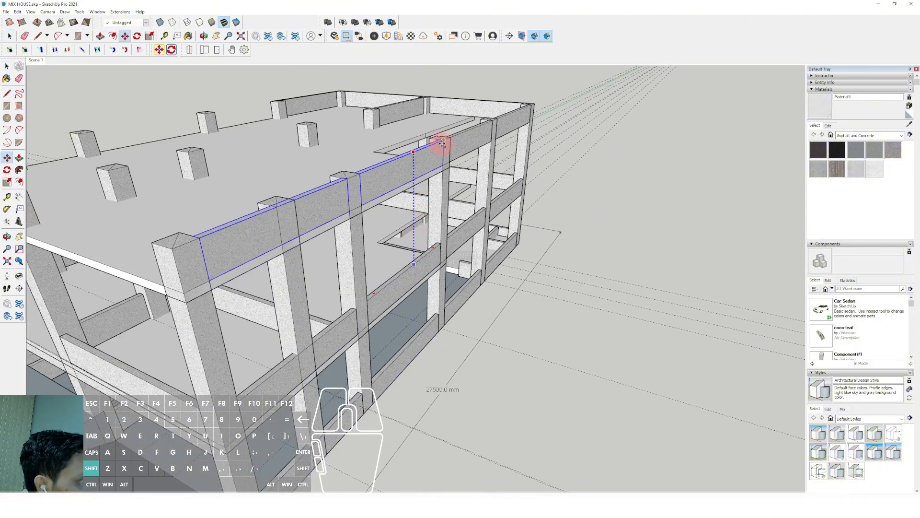
shift+click(443, 145)
scroll(421, 165, down, 2)
key(space)
middle_drag(311, 269, 579, 294)
scroll(326, 214, up, 4)
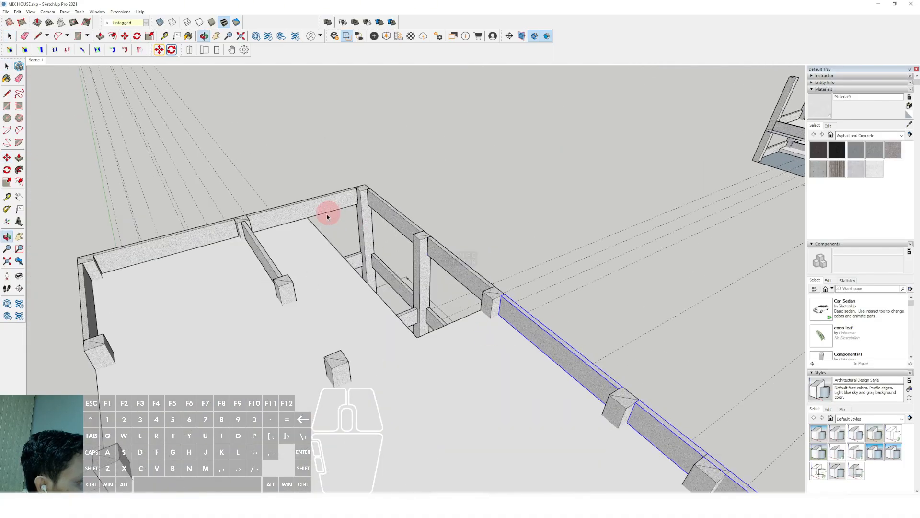
shift+middle_drag(333, 238, 350, 298)
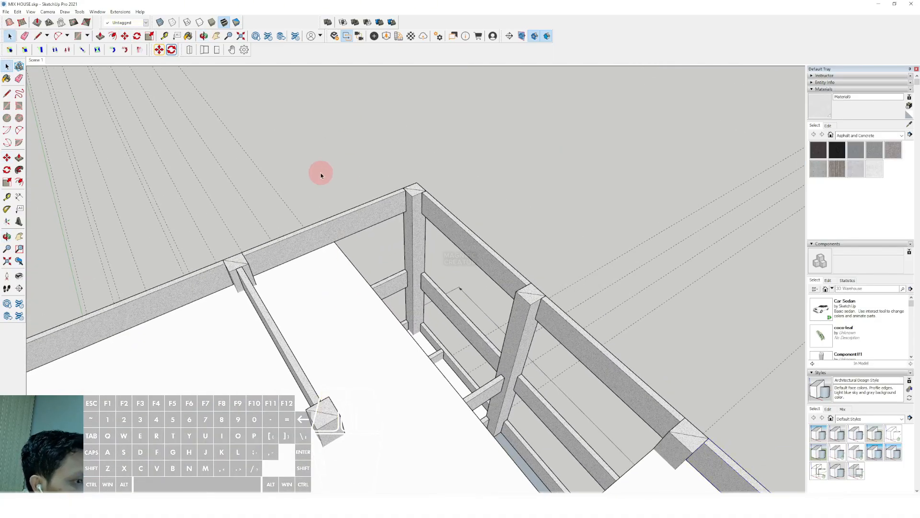
click(7, 198)
middle_drag(276, 278, 443, 172)
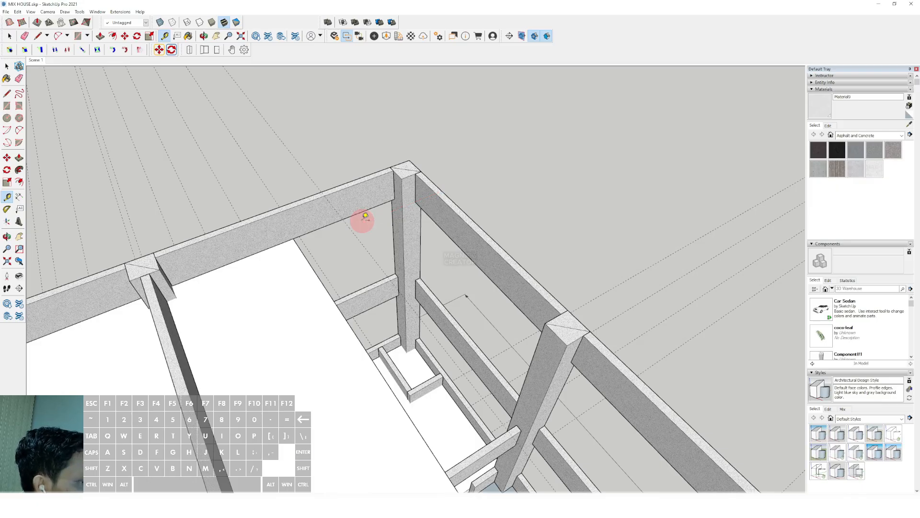
middle_drag(365, 216, 226, 257)
key(space)
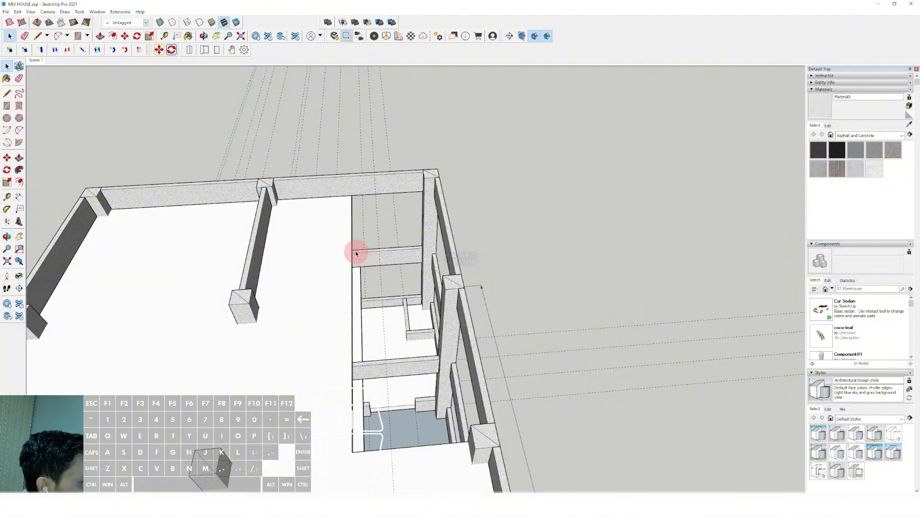
Step: Open the top slab and extend its edge face nearest the outer wall partway across the rear opening with Push/Pull
key(p)
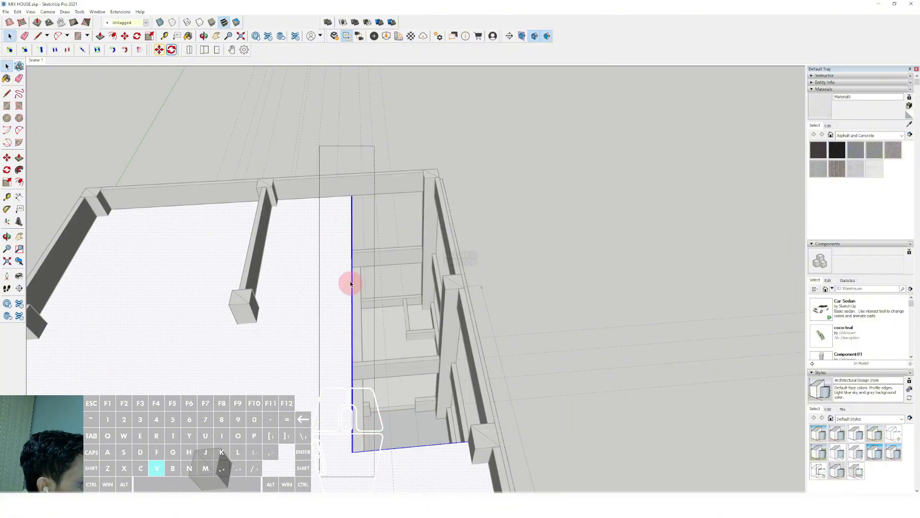
key(space)
scroll(351, 241, up, 3)
middle_drag(352, 239, 215, 197)
scroll(346, 207, up, 2)
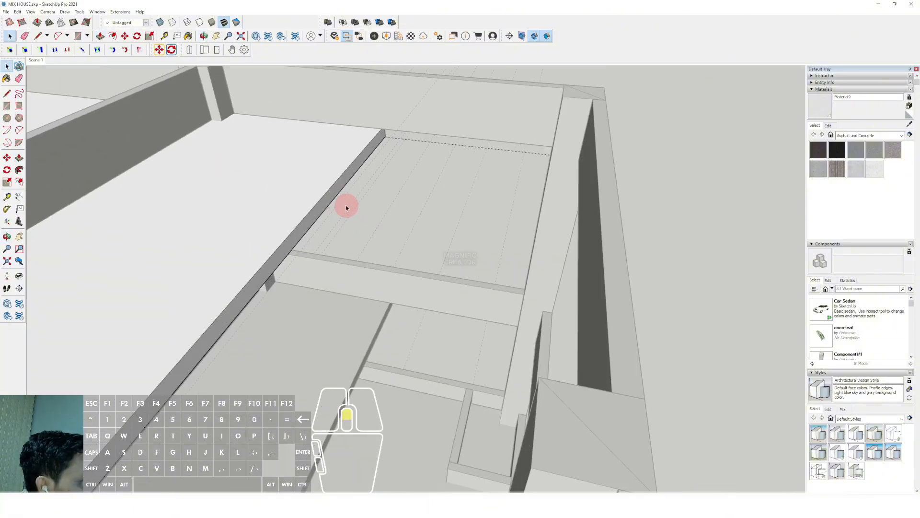
click(336, 196)
scroll(331, 190, up, 2)
key(p)
click(337, 184)
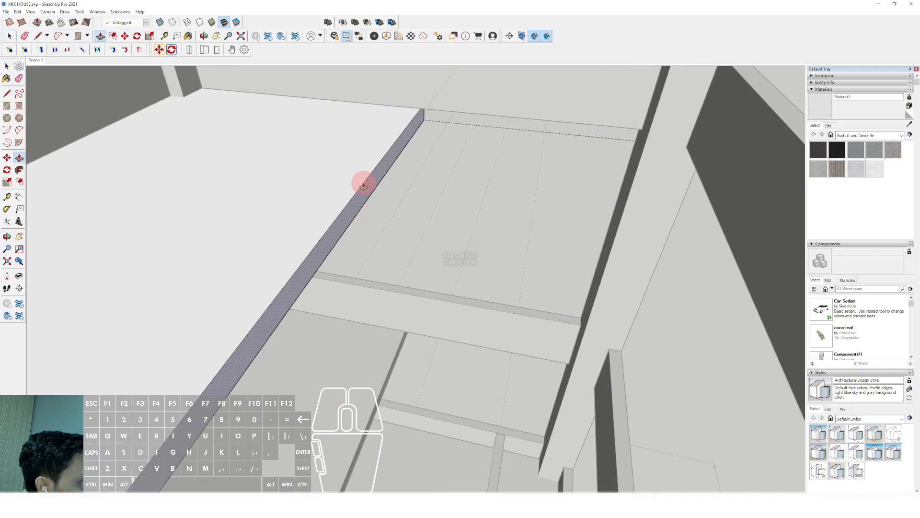
Step: Push/Pull the remaining stretch of the slab's edge flush with the extended part and close the slab
scroll(365, 184, down, 1)
middle_drag(434, 222, 430, 262)
scroll(397, 261, up, 8)
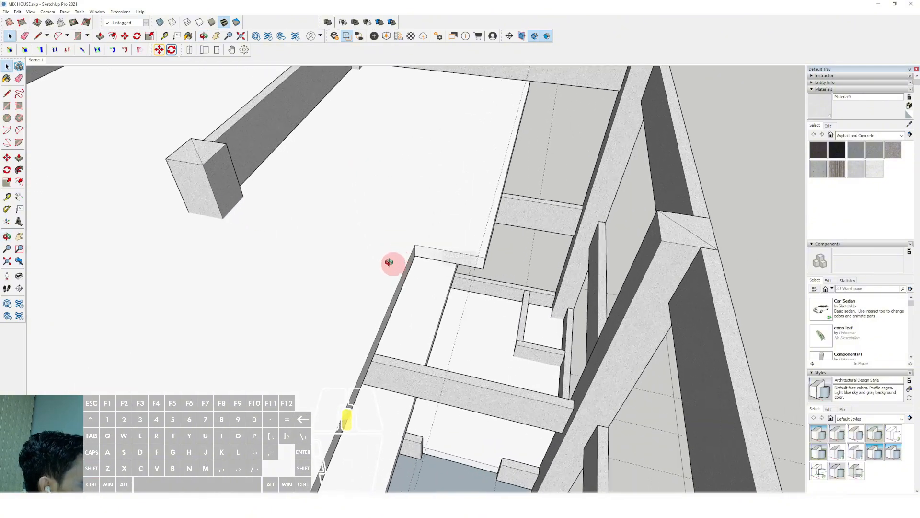
triple_click(398, 246)
scroll(402, 246, up, 1)
click(402, 249)
key(p)
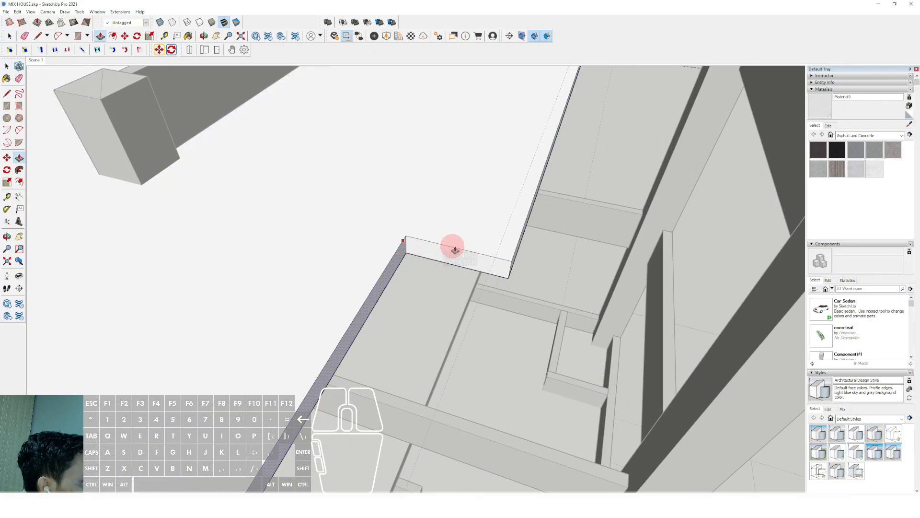
drag(453, 248, 516, 253)
key(space)
scroll(453, 277, down, 3)
click(685, 202)
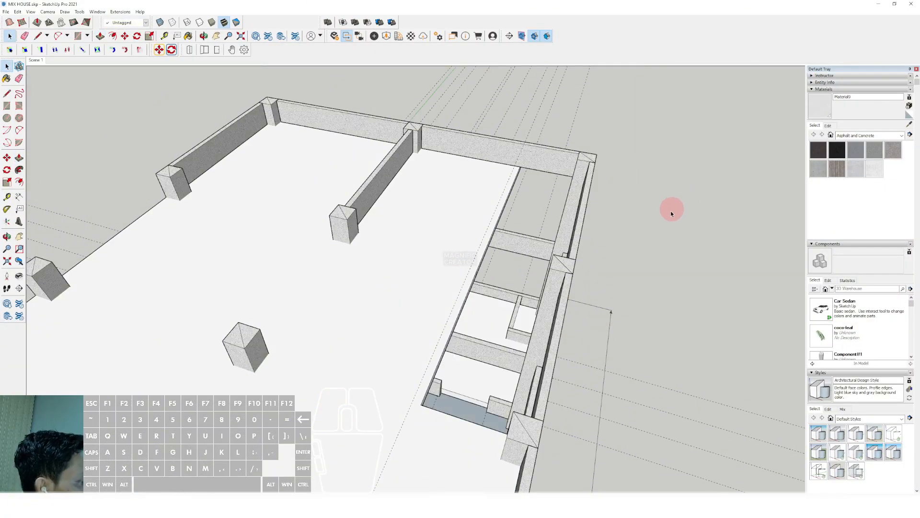
Step: Move the guide line running alongside the rear opening vertically down to the top slab's surface
scroll(436, 289, down, 1)
middle_drag(557, 294, 462, 237)
middle_drag(492, 268, 508, 276)
scroll(448, 183, up, 4)
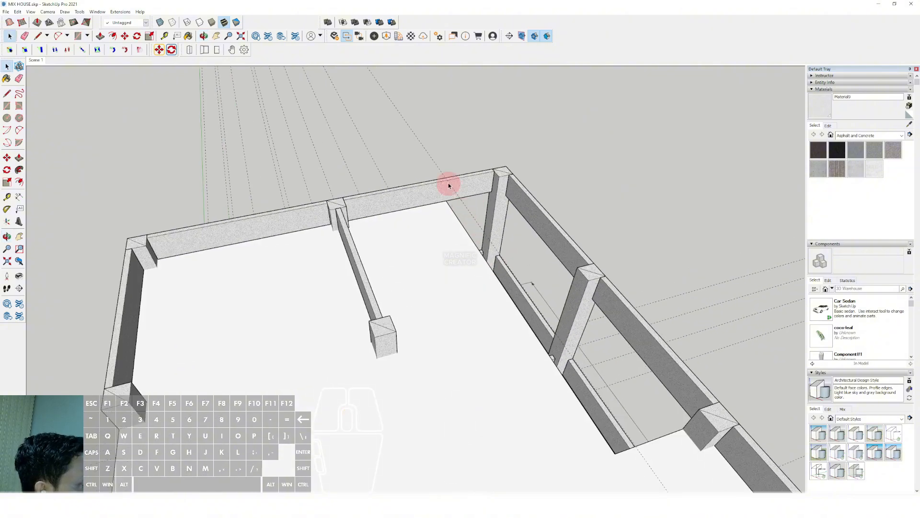
middle_drag(409, 251, 363, 262)
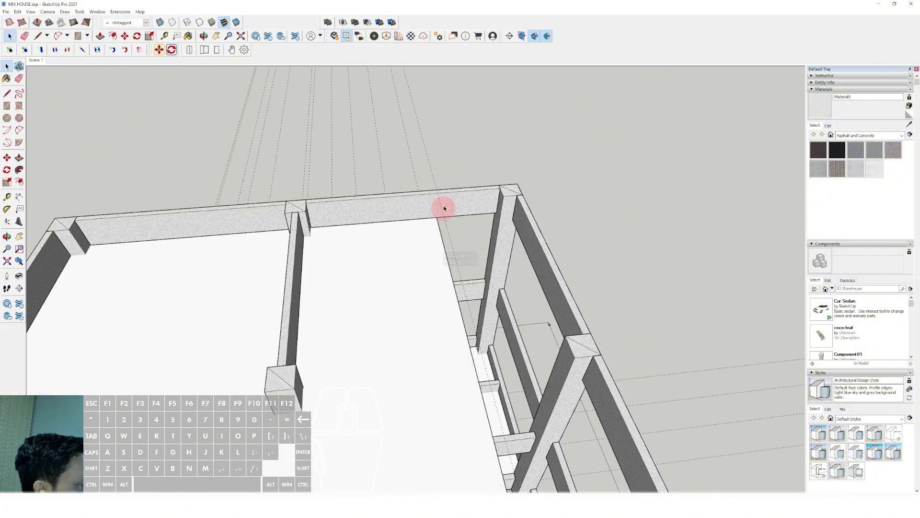
scroll(435, 142, down, 2)
scroll(405, 185, up, 5)
key(m)
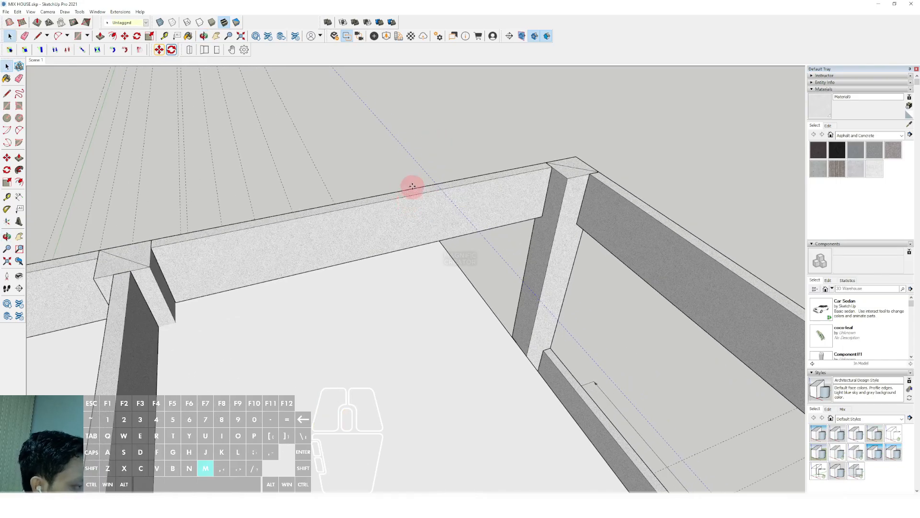
click(411, 155)
key(shift)
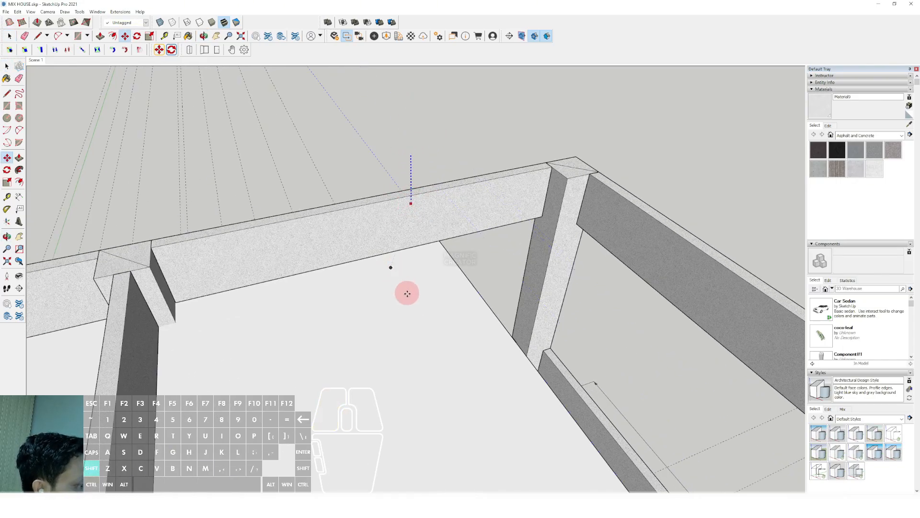
scroll(414, 311, down, 5)
middle_drag(430, 259, 373, 349)
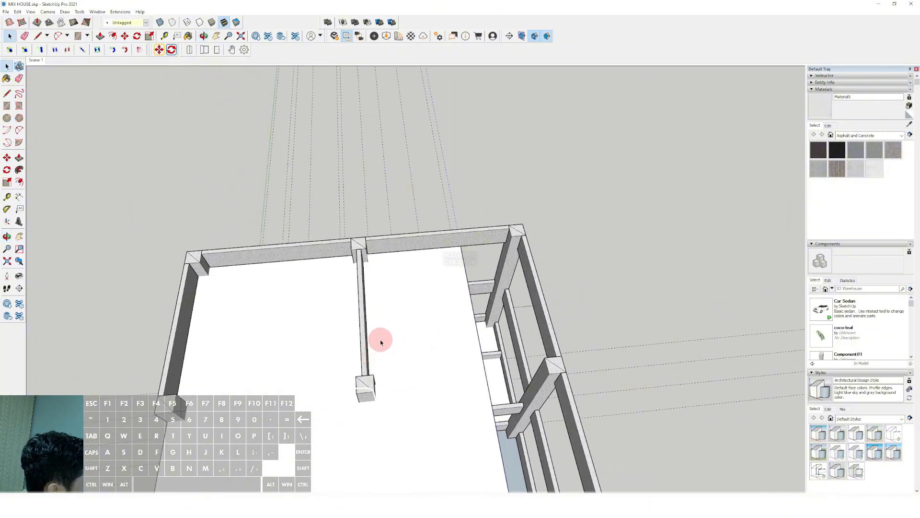
Step: Place a Tape Measure guide on the top slab parallel to the low wall, offset inward from its inner side
middle_drag(402, 275, 456, 284)
click(7, 197)
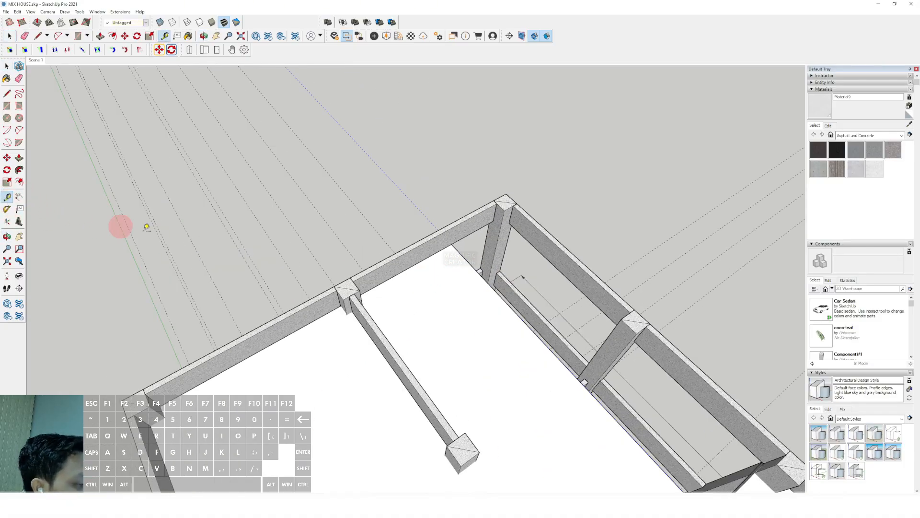
scroll(434, 252, up, 4)
click(435, 242)
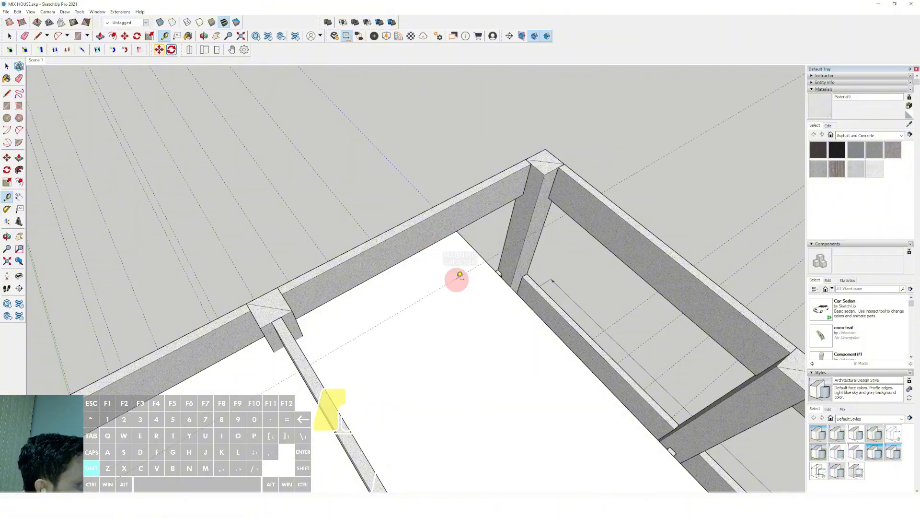
click(456, 273)
key(space)
scroll(461, 296, up, 2)
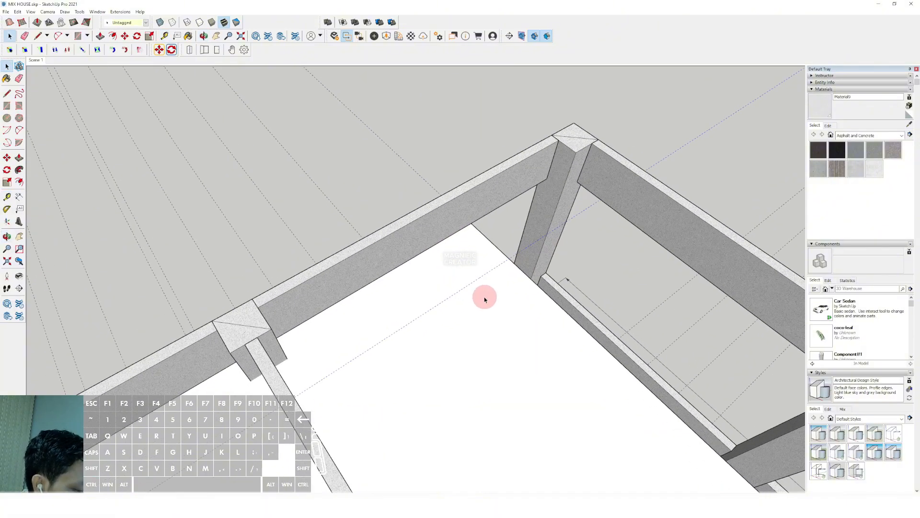
key(m)
click(478, 278)
key(shift)
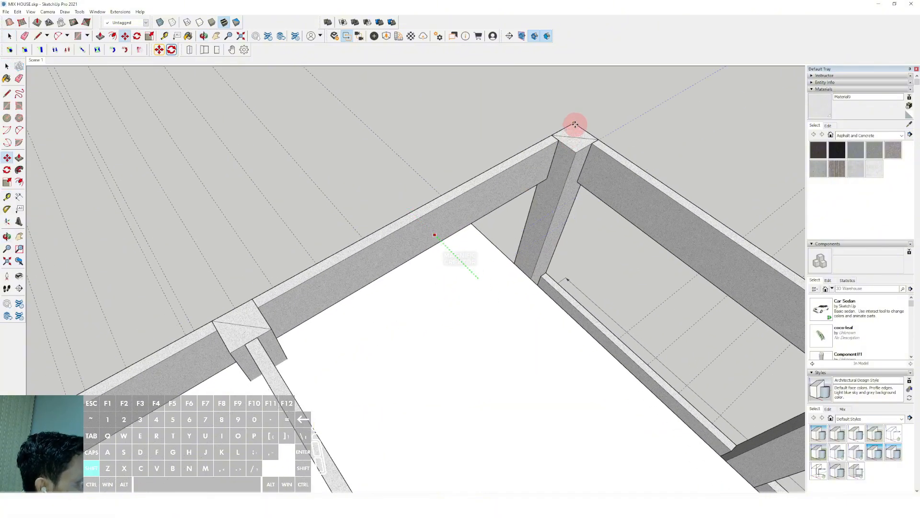
middle_drag(576, 125, 389, 319)
Step: Measure the distance between the guide lines beside the corner column with the Tape Measure
click(10, 201)
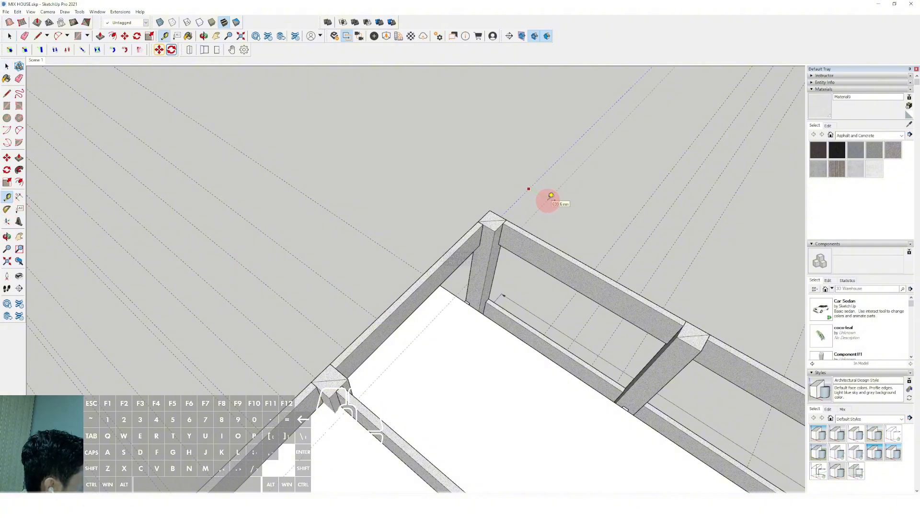
middle_drag(432, 358, 370, 290)
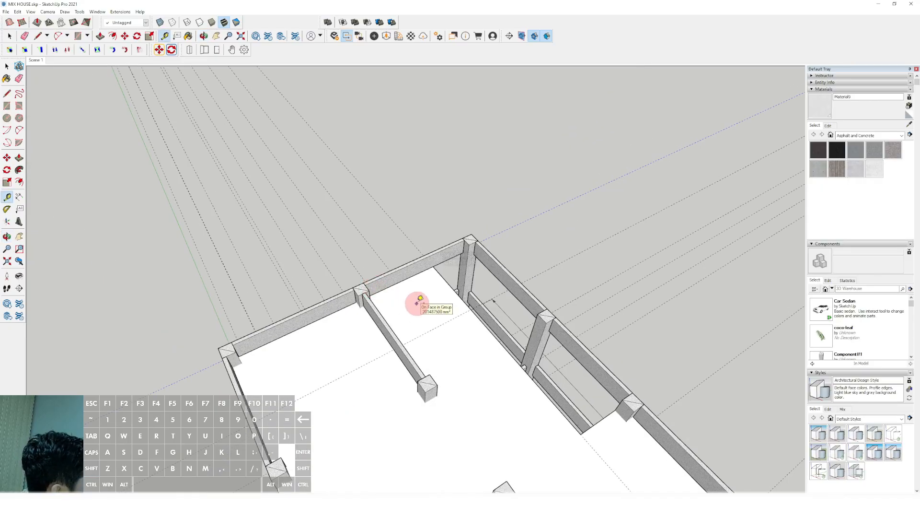
mouse_move(430, 307)
middle_down()
mouse_move(386, 312)
mouse_move(425, 300)
middle_up()
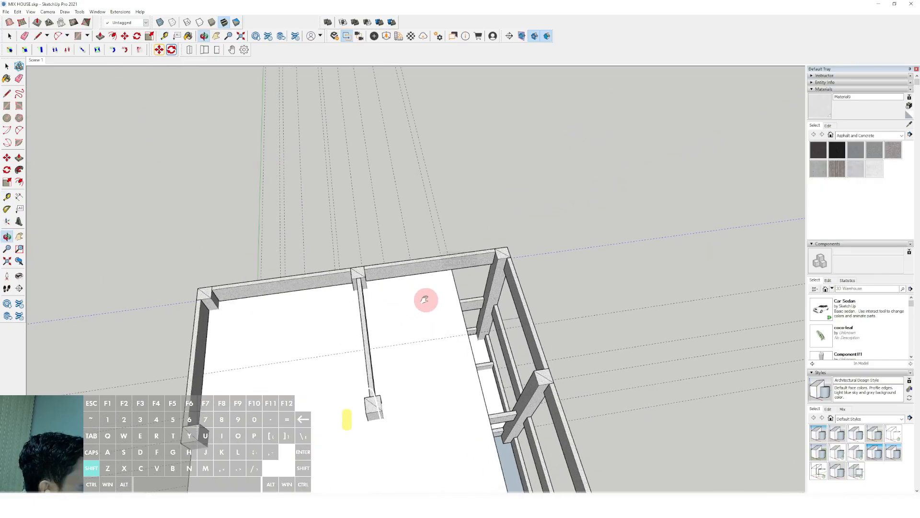
Step: Copy the interior beam at the middle column across to the slab edge near the corner column
scroll(359, 294, up, 3)
key(space)
click(353, 286)
scroll(352, 287, up, 4)
key(m)
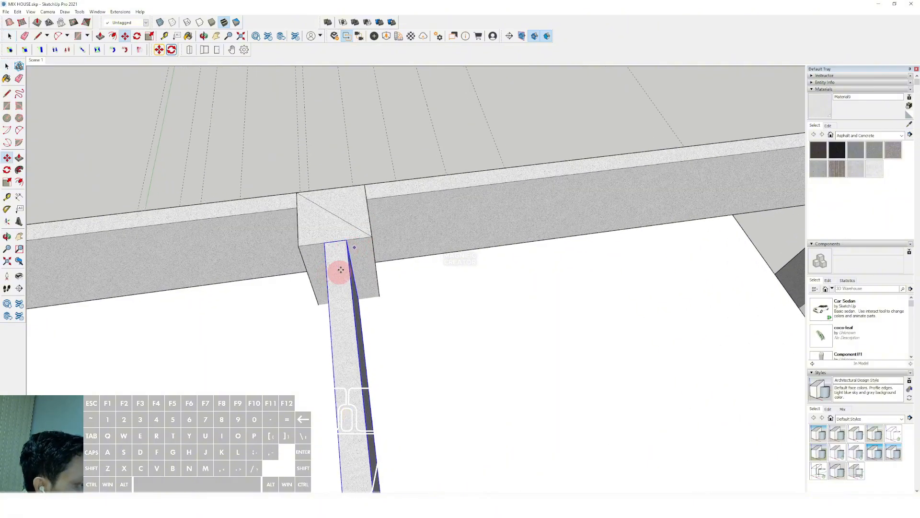
click(337, 241)
shift+scroll(444, 240, down, 3)
shift+middle_drag(538, 238, 434, 292)
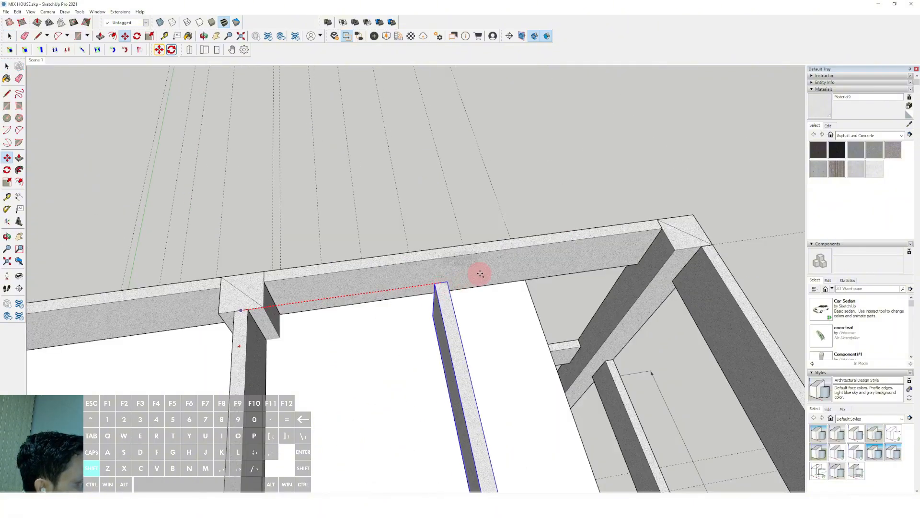
shift+middle_drag(541, 299, 419, 237)
shift+scroll(413, 251, down, 5)
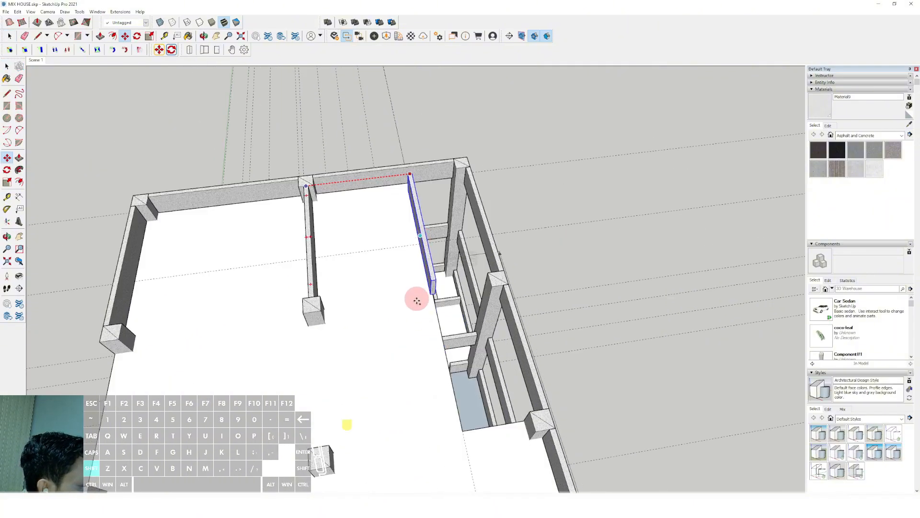
shift+scroll(417, 299, down, 1)
click(455, 415)
key(space)
Step: Shorten the copied beam by pushing its free end back to the guide line crossing the slab
scroll(386, 257, up, 3)
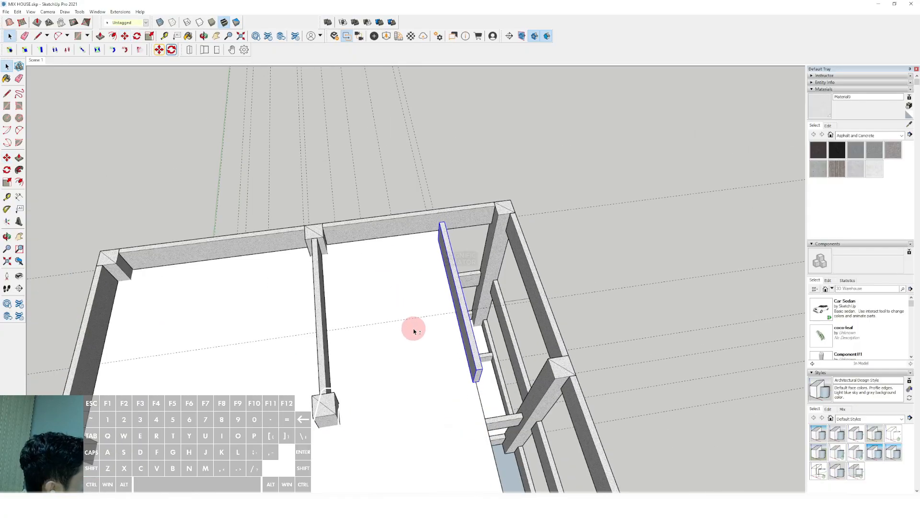
scroll(437, 332, up, 1)
triple_click(480, 370)
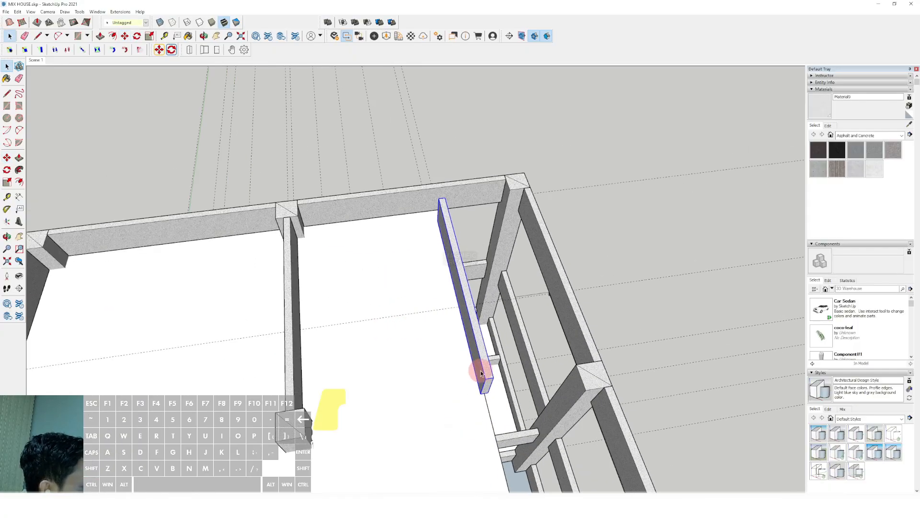
key(p)
click(488, 370)
click(444, 311)
key(space)
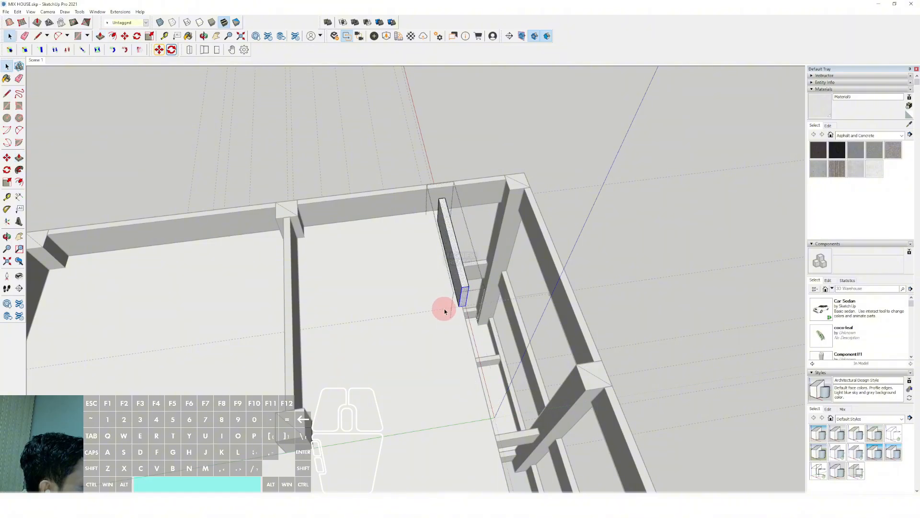
click(597, 248)
Step: Rotate a copy of the shortened beam 90 degrees about its free end to form a cross beam
scroll(442, 311, up, 1)
scroll(442, 312, up, 1)
click(472, 291)
scroll(474, 283, up, 2)
key(q)
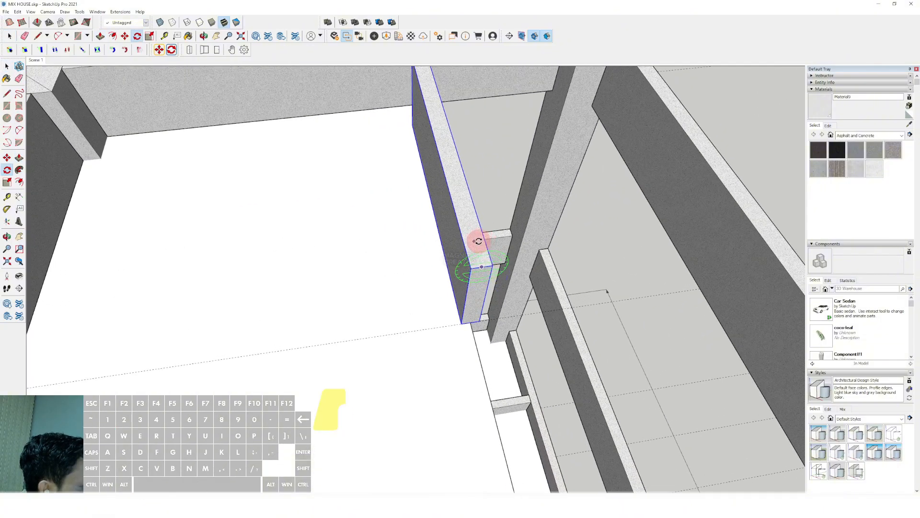
key(ctrl)
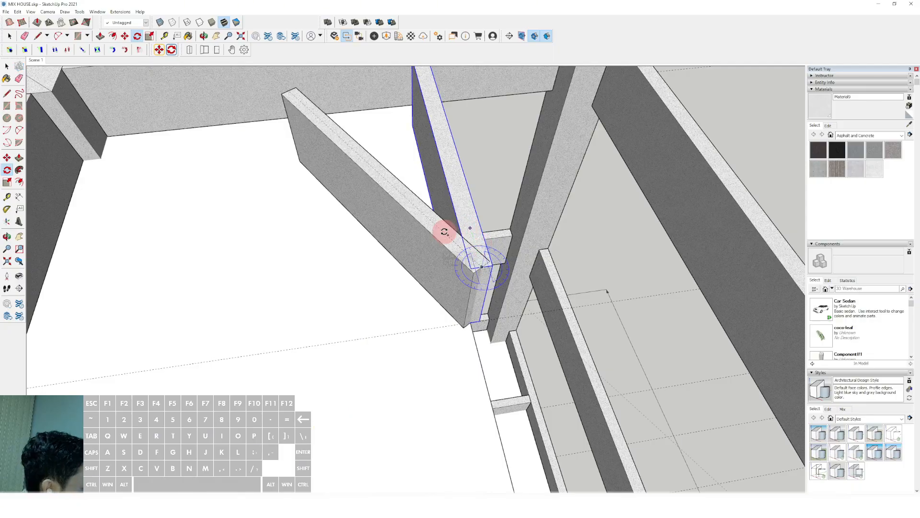
text(90)
key(Return)
Step: Extend the cross beam's free end to meet the side of the middle column's beam
scroll(447, 248, down, 3)
shift+middle_drag(362, 288, 417, 272)
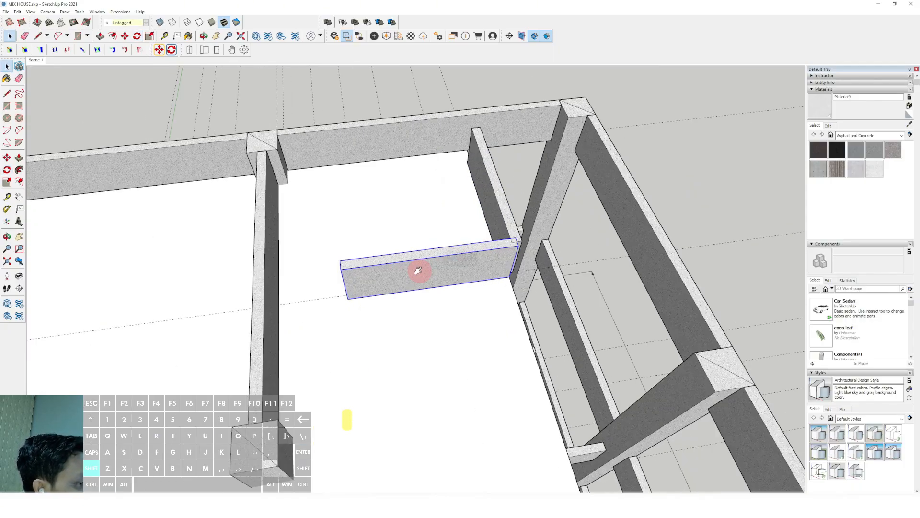
scroll(355, 273, up, 1)
double_click(355, 273)
key(v)
click(331, 273)
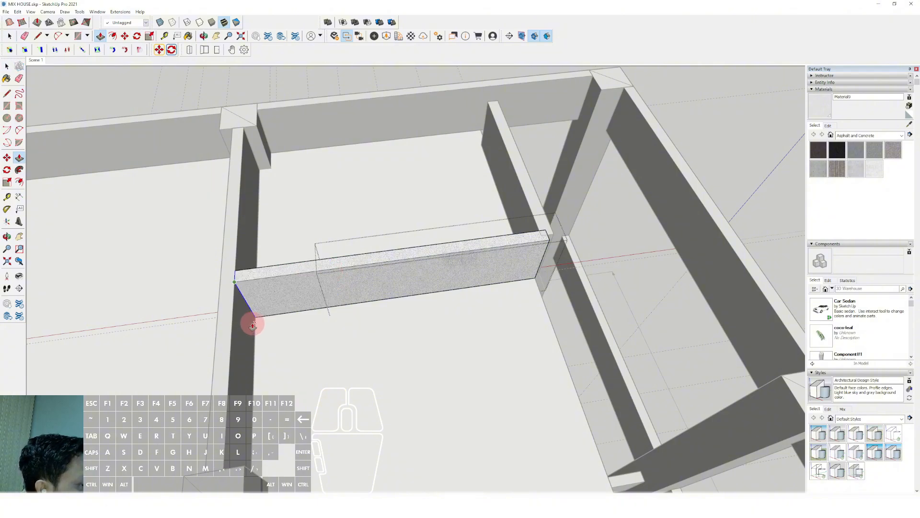
click(251, 323)
key(space)
Step: Trim the cross beam's other end flush with the side face of the slab-edge beam
scroll(431, 283, down, 1)
middle_drag(431, 283, 390, 275)
scroll(383, 276, up, 1)
middle_drag(317, 242, 288, 261)
shift+middle_drag(288, 262, 309, 275)
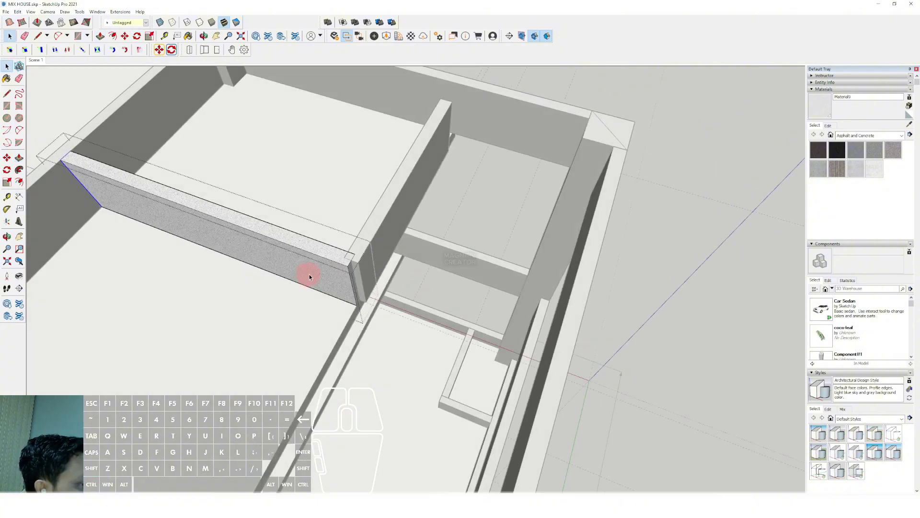
scroll(311, 273, up, 1)
triple_click(319, 267)
scroll(360, 272, up, 2)
key(v)
click(360, 261)
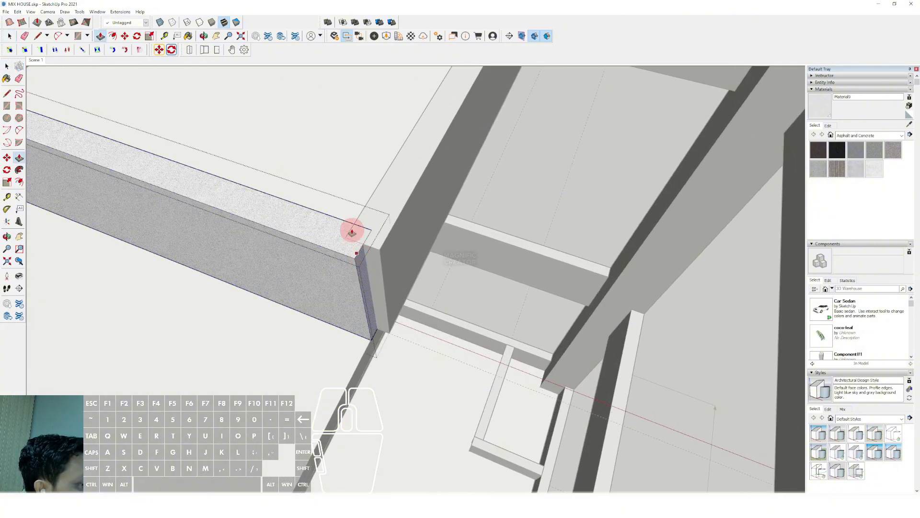
click(357, 217)
key(space)
Step: Extend the slab-edge beam's end flush with the cross beam's outer face and close the group
triple_click(398, 221)
key(v)
click(367, 258)
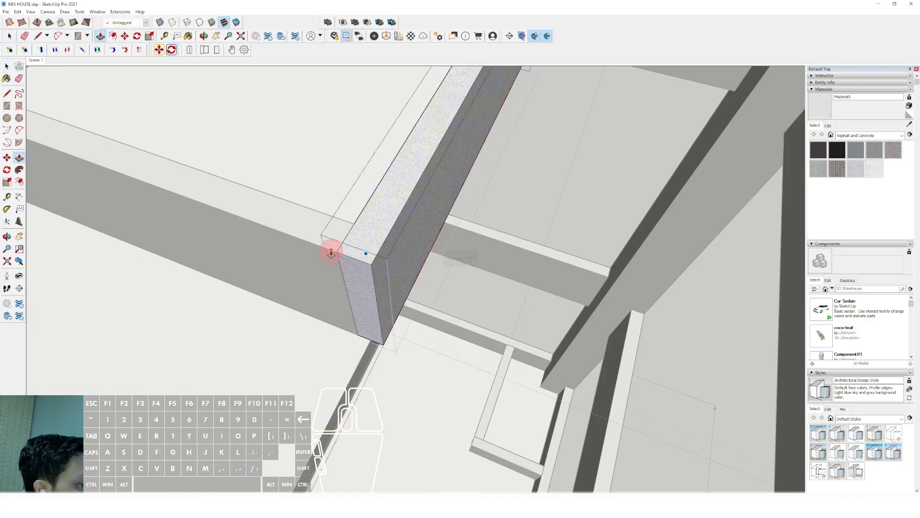
click(335, 252)
key(space)
scroll(361, 279, down, 4)
click(682, 233)
Step: Extend the slab-edge beam's opposite end to meet the inner face of the perimeter beam
scroll(384, 273, down, 5)
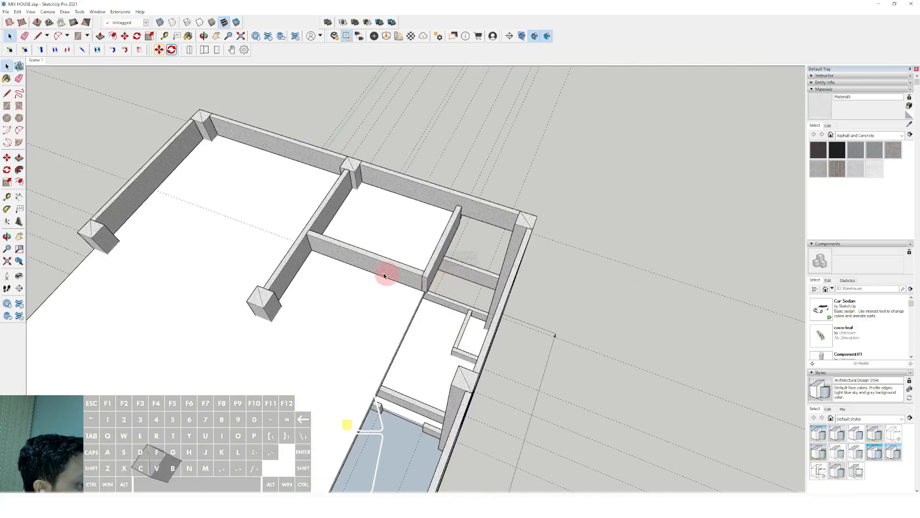
middle_drag(384, 273, 499, 293)
scroll(402, 279, up, 3)
shift+middle_drag(402, 279, 455, 359)
scroll(484, 303, up, 2)
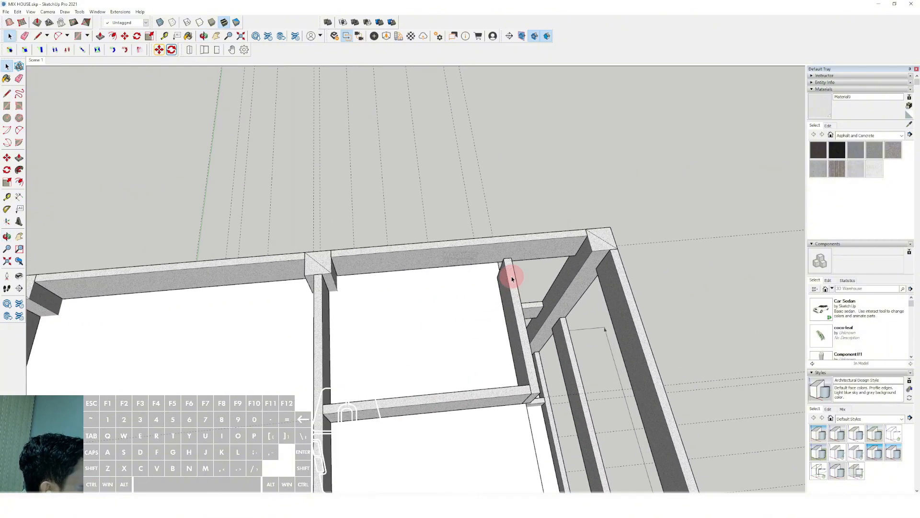
click(511, 271)
scroll(517, 266, up, 1)
key(space)
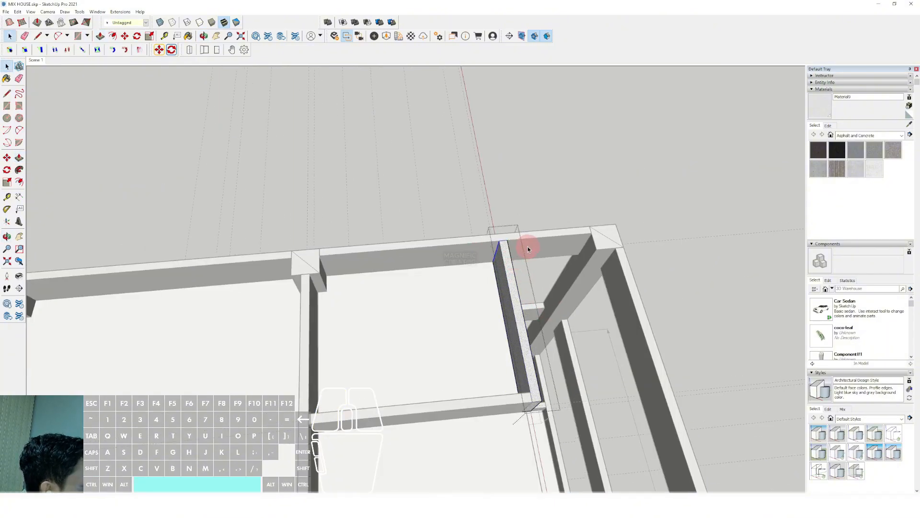
Step: Create a guide parallel to the slab-edge guide, crossing the enclosed bay near the middle column
scroll(530, 206, down, 3)
middle_drag(530, 206, 455, 297)
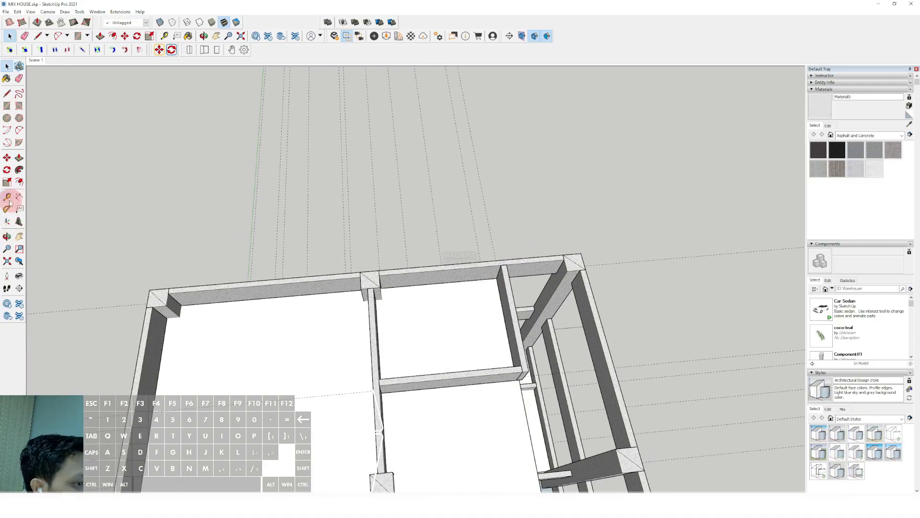
scroll(396, 245, up, 1)
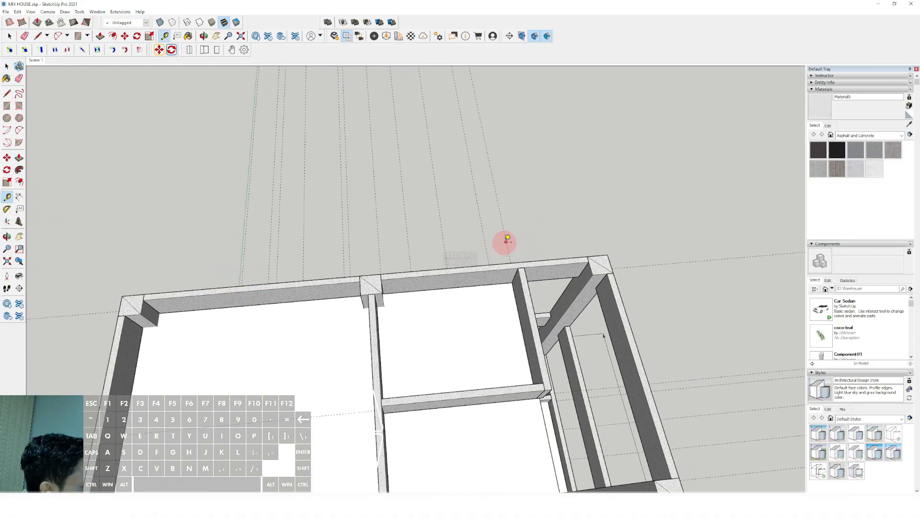
click(506, 238)
scroll(485, 237, up, 2)
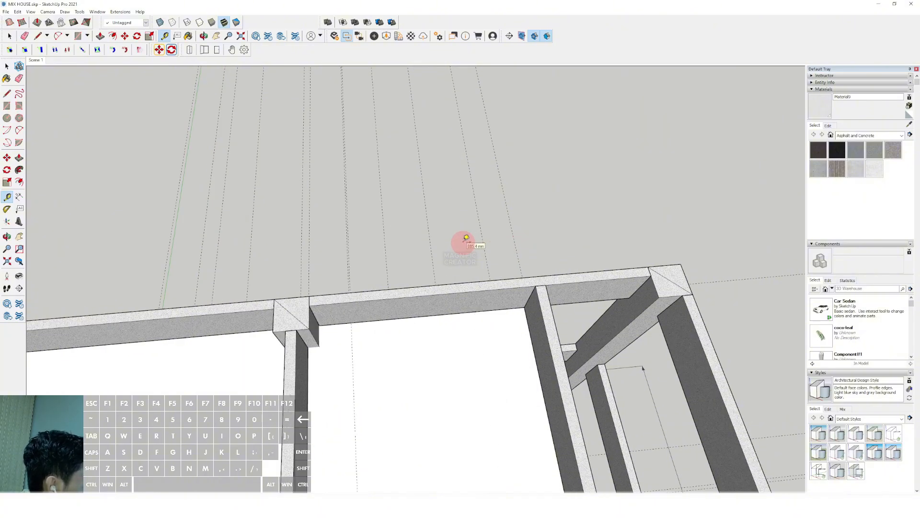
key(space)
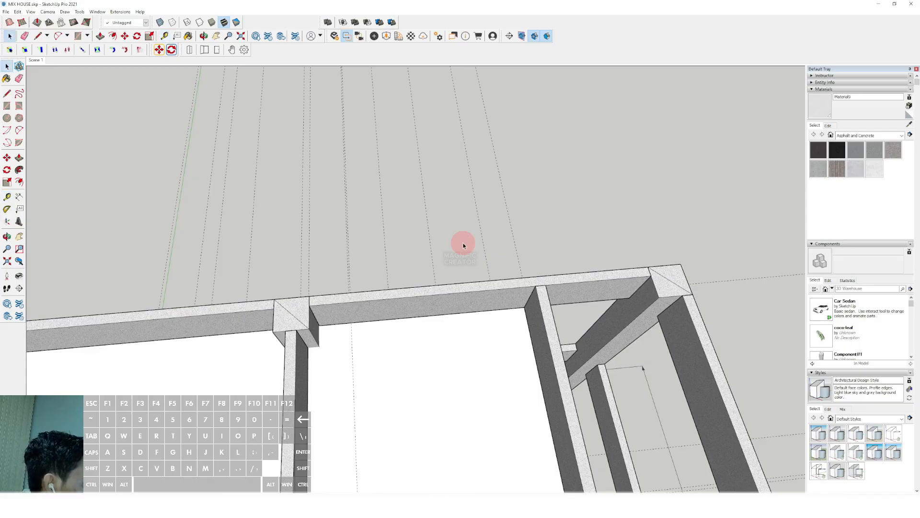
Step: Copy the slab-edge beam across the bay to the new guide beside the middle column
scroll(429, 337, down, 5)
shift+middle_drag(443, 346, 459, 325)
scroll(507, 329, up, 1)
scroll(499, 304, up, 3)
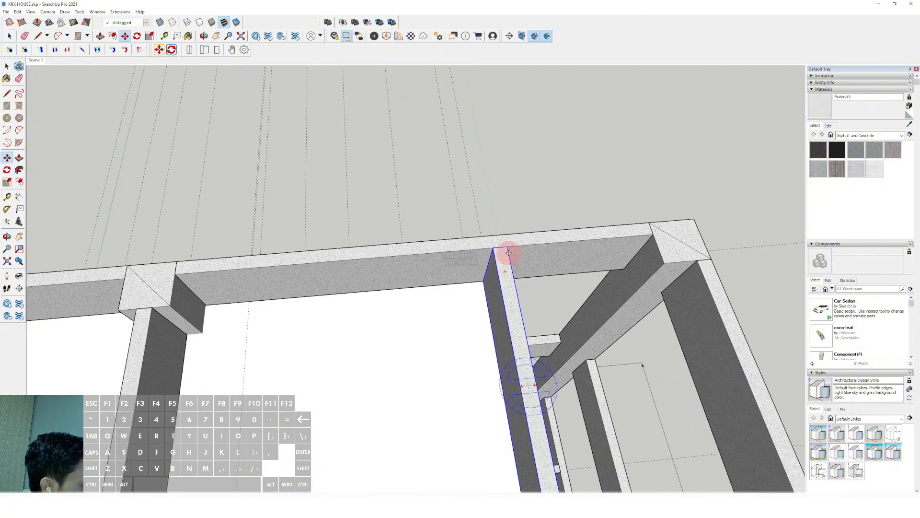
key(m)
scroll(518, 245, down, 2)
shift+middle_drag(475, 260, 500, 237)
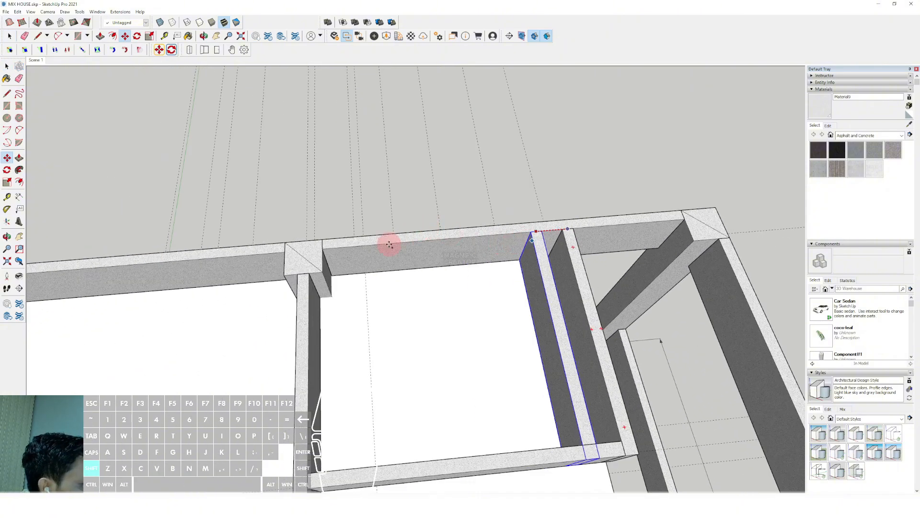
shift+middle_drag(390, 244, 427, 201)
shift+scroll(427, 206, down, 2)
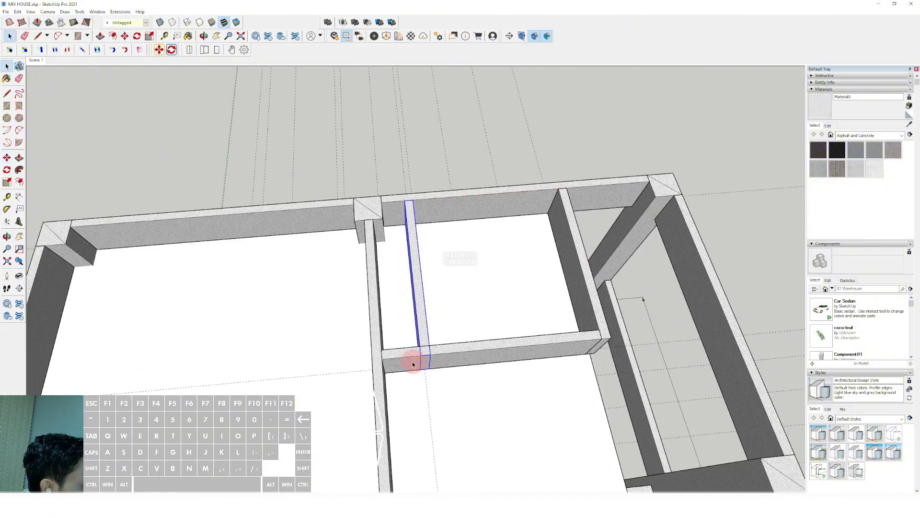
Step: Shorten the middle column's interior beam by pushing its perimeter-side end back to the cross beam
scroll(412, 363, down, 1)
mouse_move(415, 361)
shift+middle_down()
mouse_move(438, 369)
mouse_move(417, 350)
shift+middle_up()
scroll(415, 350, up, 1)
click(398, 321)
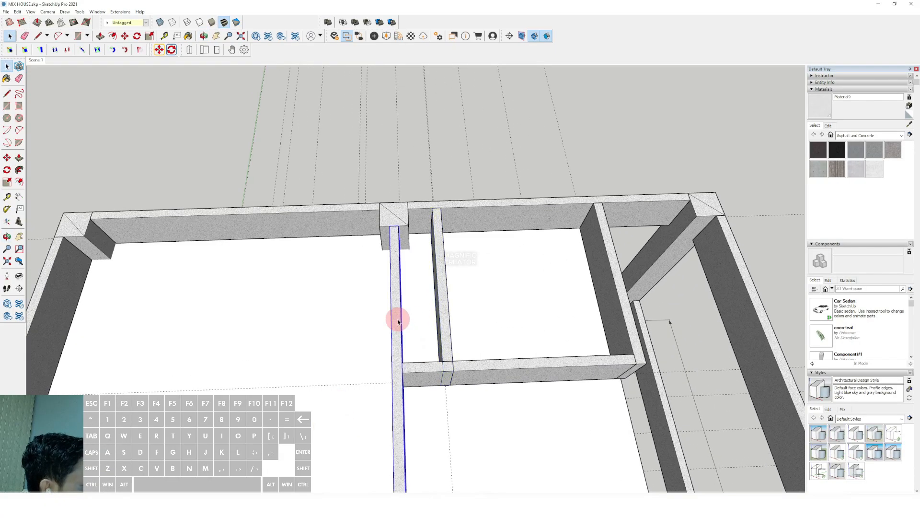
scroll(398, 322, down, 3)
scroll(400, 319, up, 2)
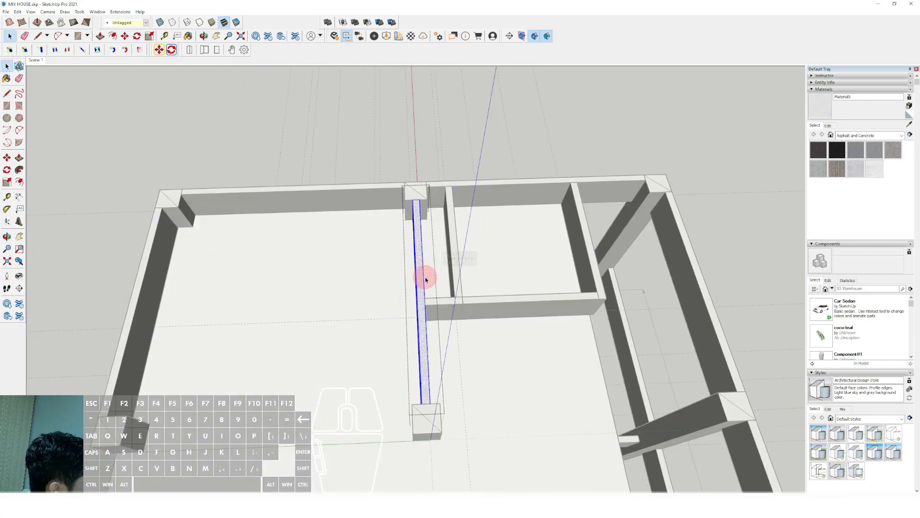
drag(378, 179, 454, 251)
scroll(418, 216, up, 2)
middle_drag(407, 234, 406, 202)
key(v)
click(407, 187)
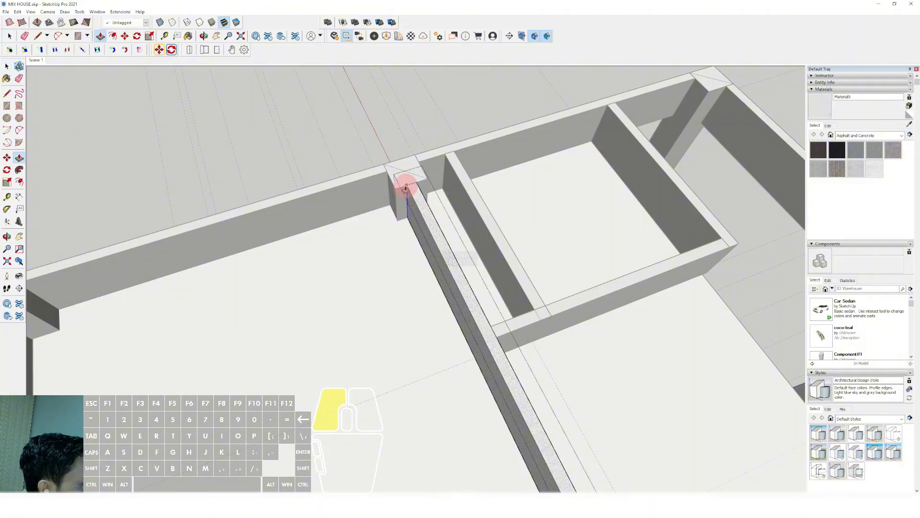
scroll(426, 282, down, 1)
shift+middle_drag(454, 274, 422, 250)
click(492, 288)
scroll(492, 288, down, 1)
key(space)
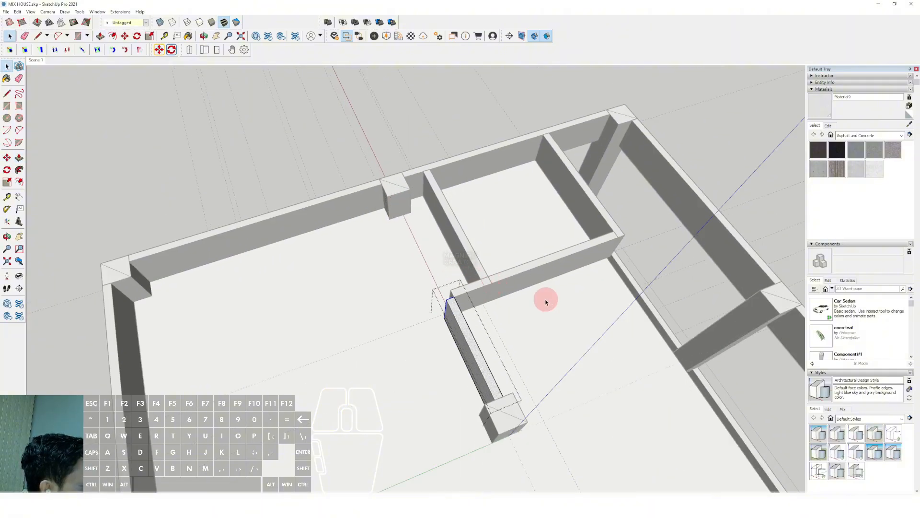
click(546, 301)
Step: Move the shortened middle beam sideways to line up with the newly copied beam at the cross beam
scroll(472, 335, up, 1)
click(462, 339)
scroll(447, 303, up, 2)
key(m)
click(448, 303)
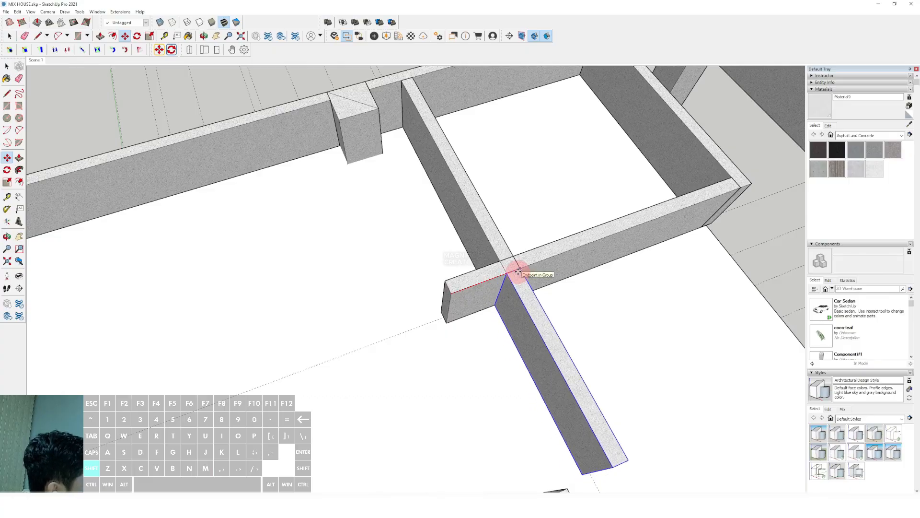
key(space)
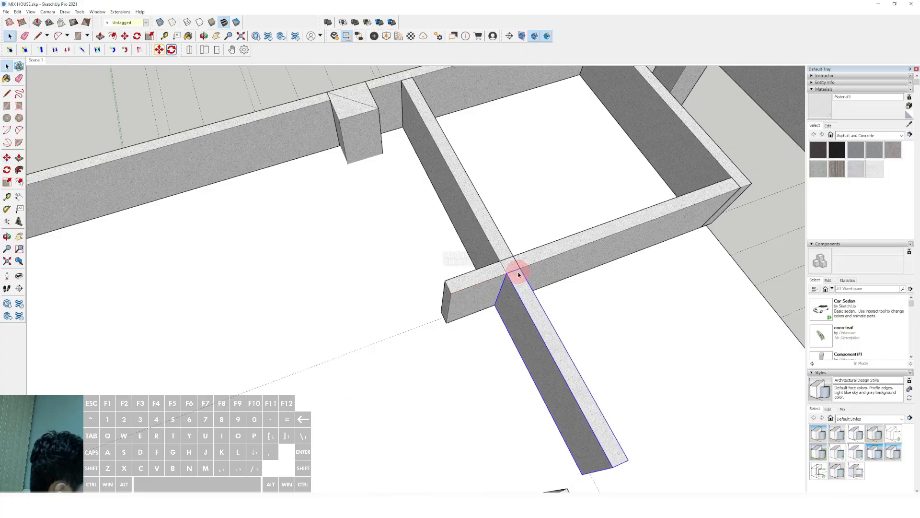
Step: Delete the shortened middle beam
scroll(514, 294, down, 3)
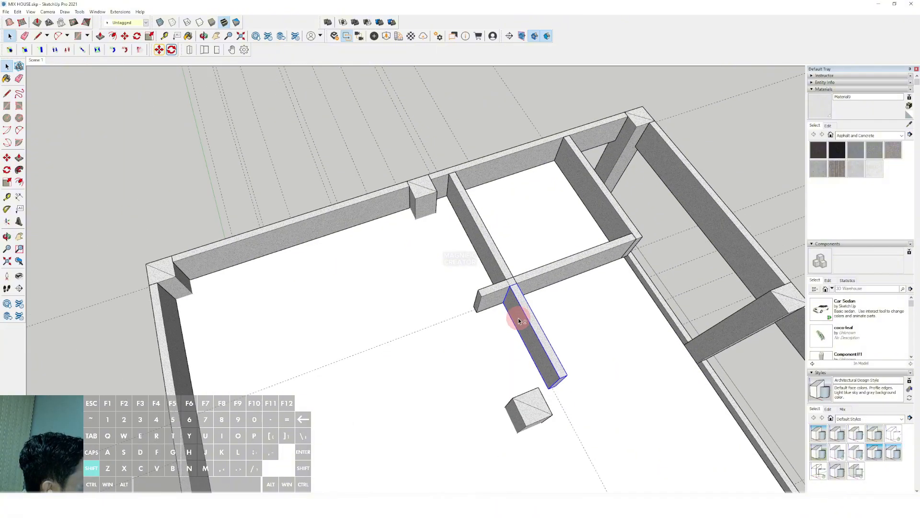
key(Delete)
Step: Trim the cross beam by pushing its protruding end back flush with the side of the interior beam
scroll(513, 299, up, 1)
click(491, 294)
key(m)
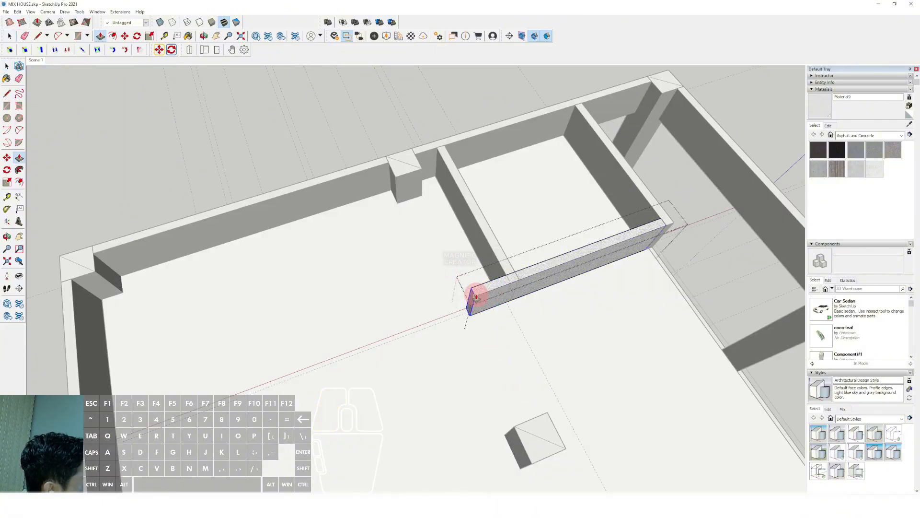
click(472, 293)
click(520, 283)
key(space)
scroll(508, 284, up, 1)
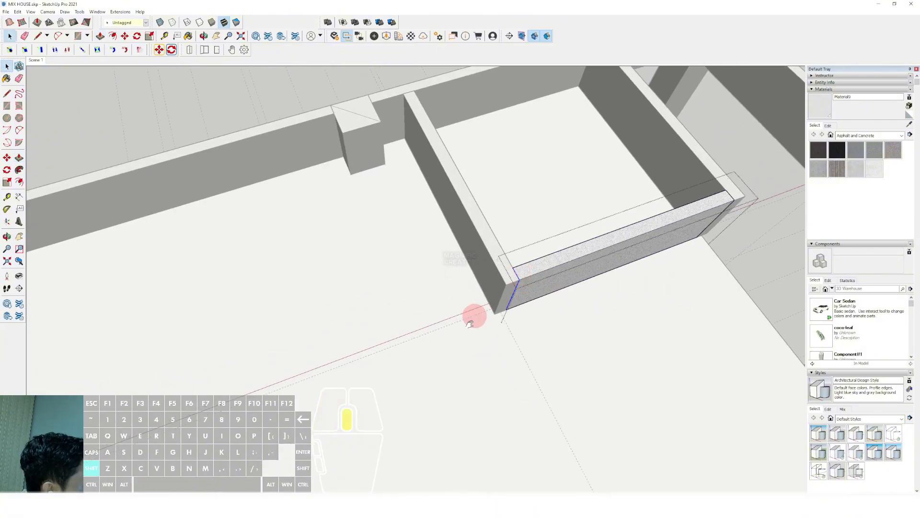
mouse_move(470, 323)
shift+middle_down()
mouse_move(468, 315)
mouse_move(491, 323)
mouse_move(462, 327)
shift+middle_up()
click(457, 98)
scroll(470, 327, down, 2)
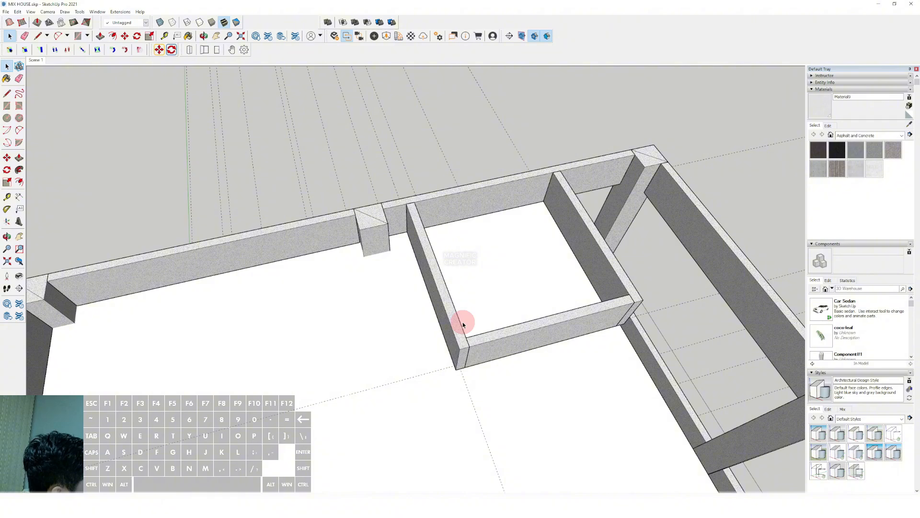
scroll(455, 326, down, 3)
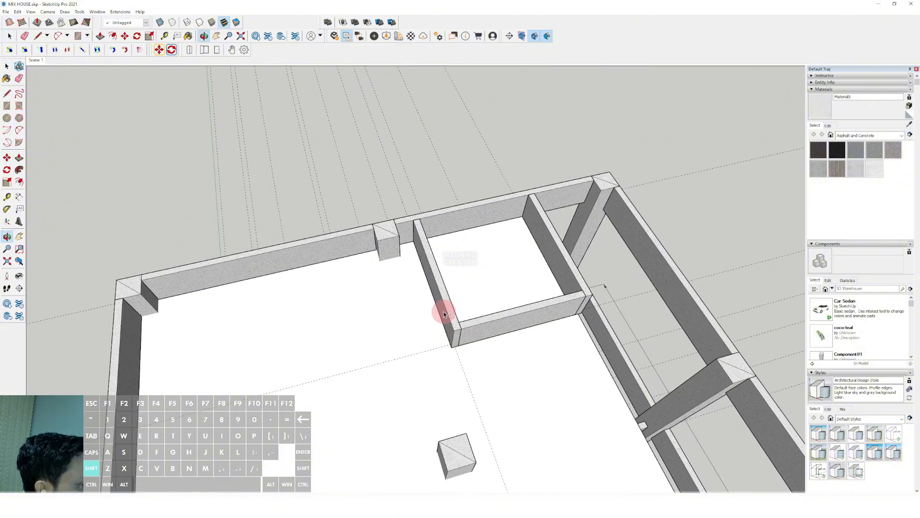
Step: Add a Tape Measure guide line parallel to the interior beam's guide, on the far side of the perimeter column
scroll(440, 299, up, 2)
click(8, 197)
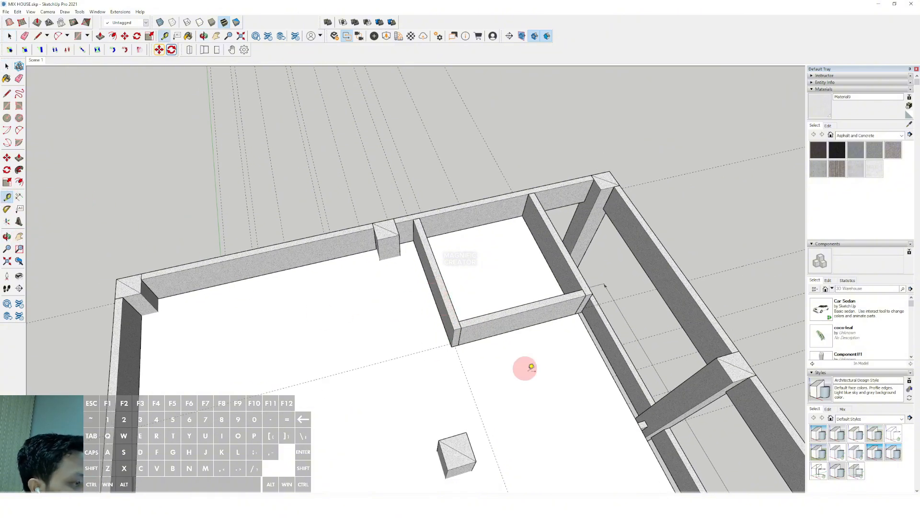
scroll(443, 353, up, 1)
click(442, 350)
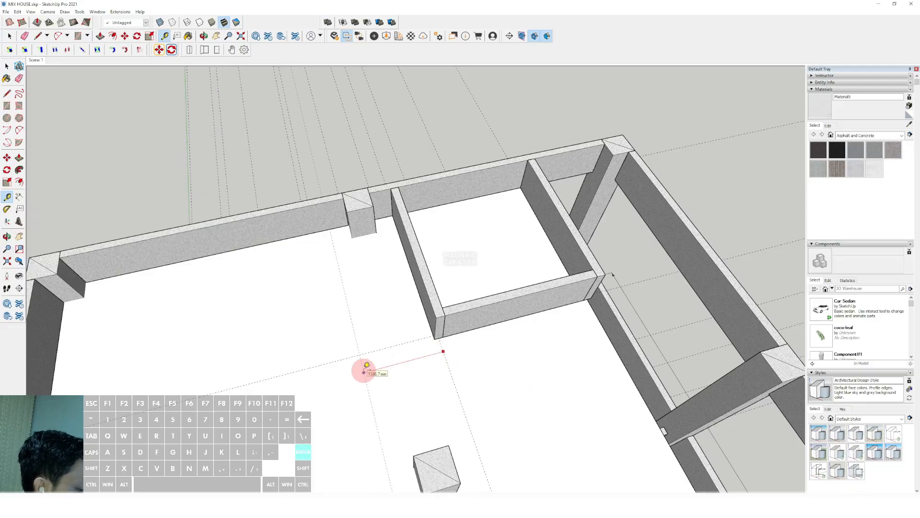
key(Return)
key(space)
scroll(399, 332, down, 1)
middle_drag(398, 332, 382, 331)
scroll(411, 326, up, 3)
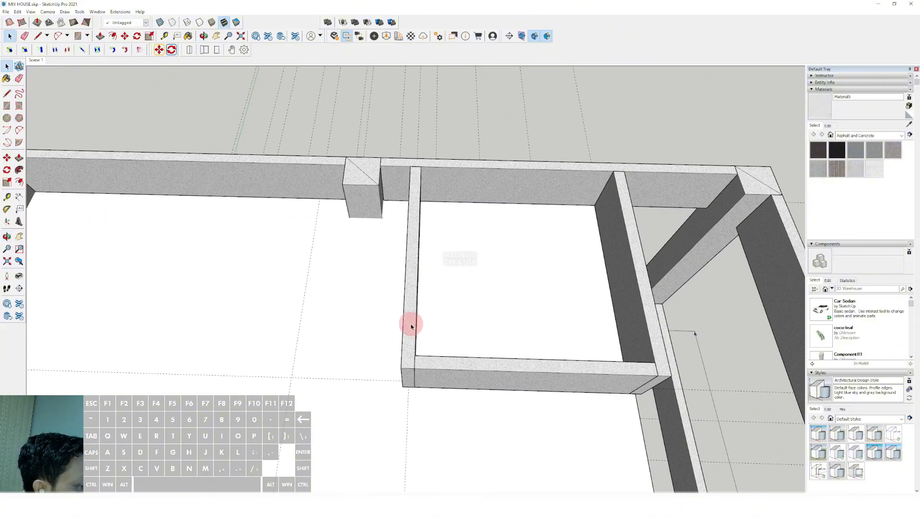
Step: Copy the interior beam across to the new guide line on the other side of the perimeter column
click(410, 326)
scroll(433, 354, up, 4)
key(m)
click(460, 349)
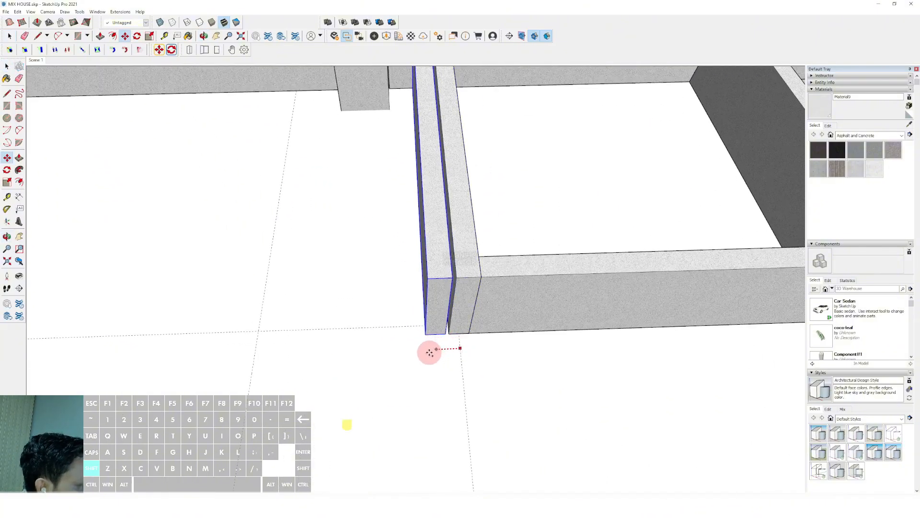
shift+scroll(430, 353, down, 1)
shift+middle_drag(429, 353, 518, 311)
click(389, 323)
key(space)
scroll(390, 326, down, 4)
middle_drag(394, 326, 239, 192)
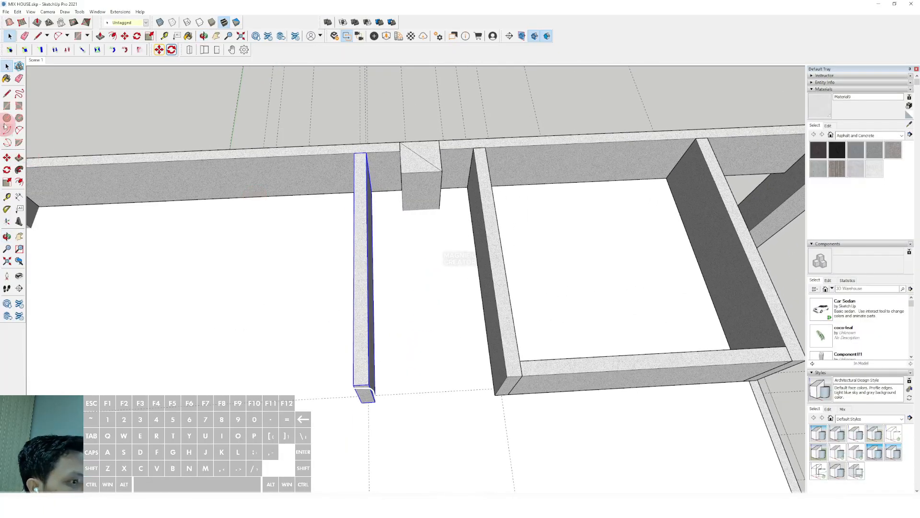
Step: Draw a rectangle on the floor filling the space between the two parallel interior beams
click(6, 105)
scroll(496, 390, up, 2)
middle_drag(355, 209, 350, 230)
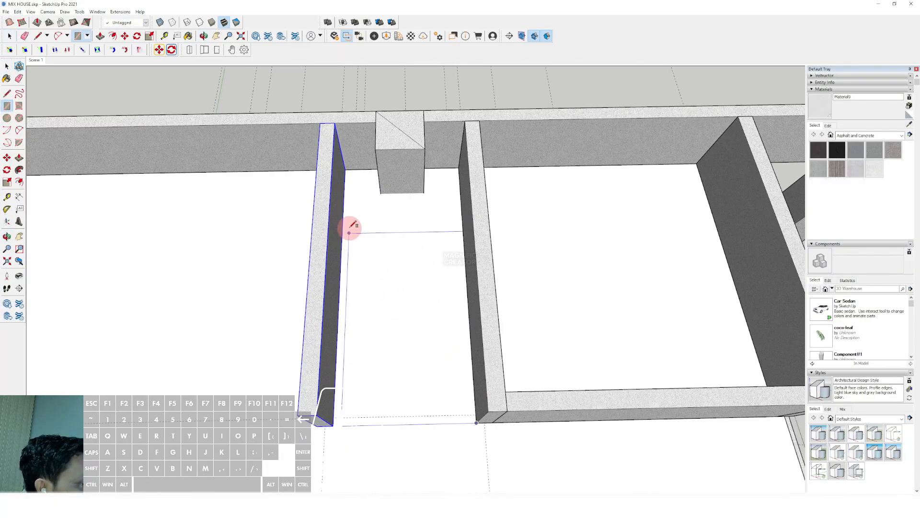
shift+click(345, 160)
key(space)
middle_drag(349, 157, 491, 272)
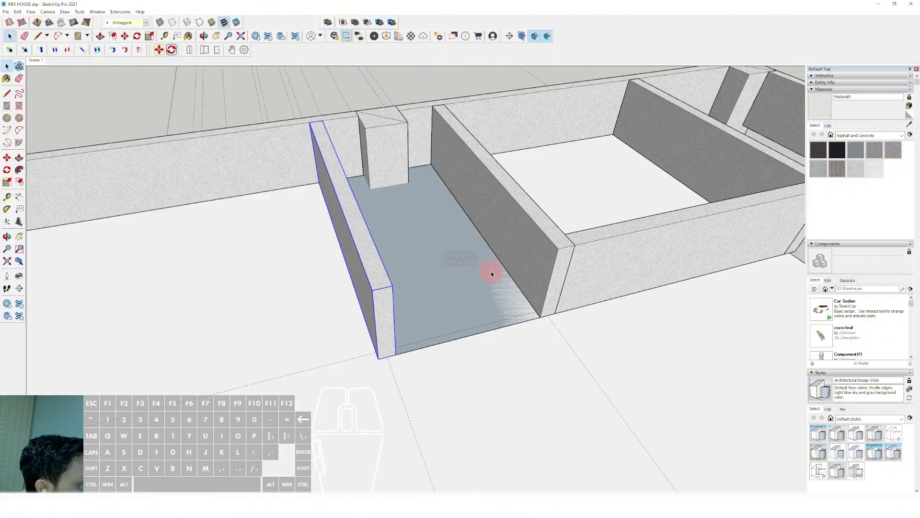
Step: Extrude the rectangle upward into a thin slab between the beams and make it a group
key(p)
click(482, 249)
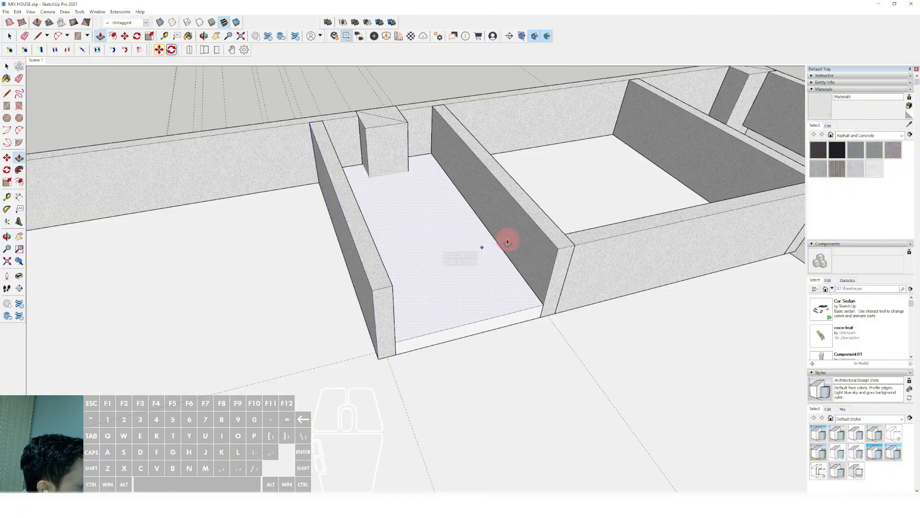
key(space)
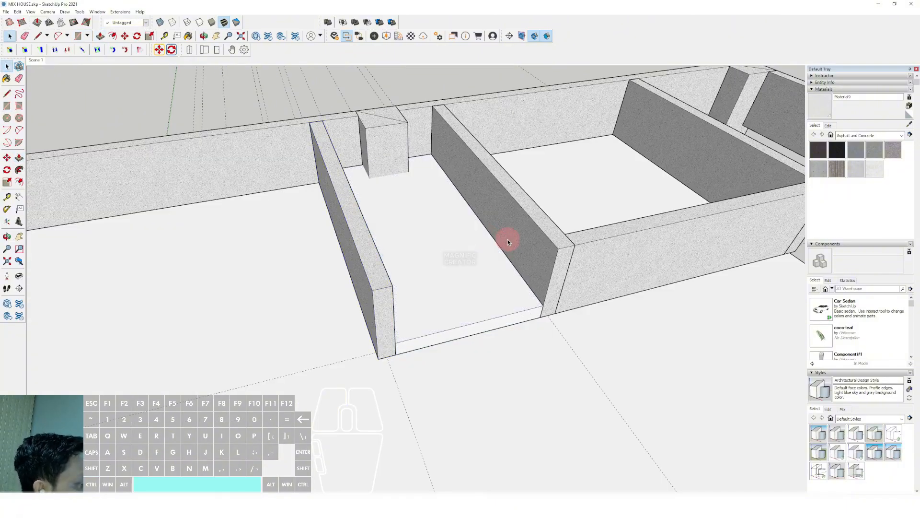
right_click(472, 263)
click(501, 327)
scroll(446, 281, down, 3)
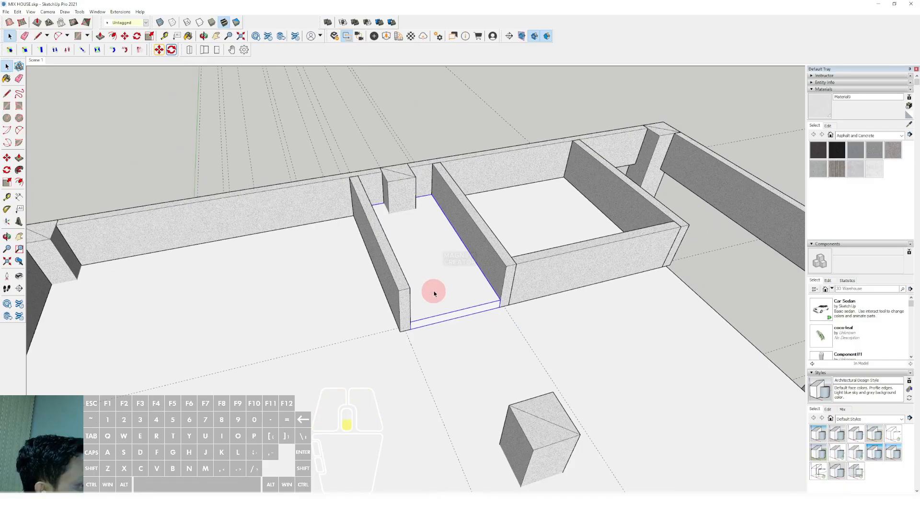
Step: Examine the new slab and interior beams in relation to the columns and perimeter of the whole floor
middle_drag(433, 292, 476, 308)
scroll(476, 308, up, 2)
shift+middle_drag(418, 317, 466, 300)
middle_drag(467, 300, 545, 277)
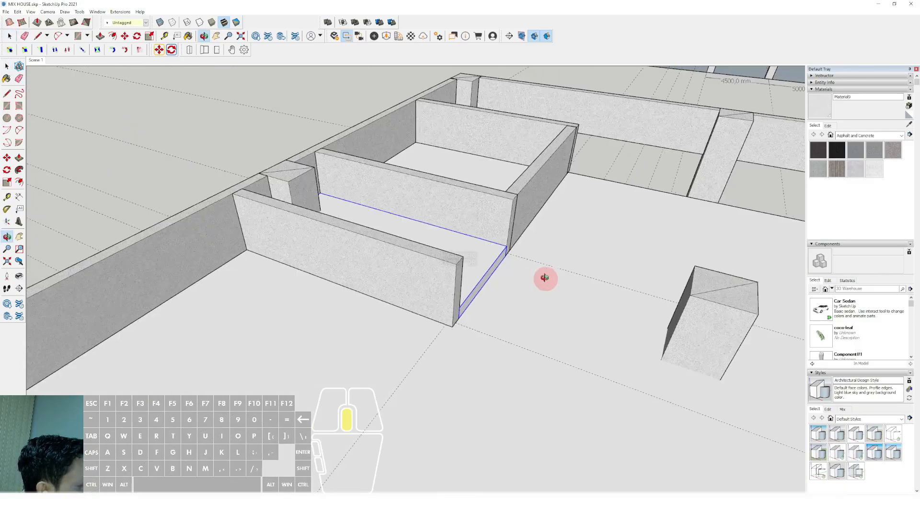
scroll(495, 275, down, 3)
shift+middle_drag(446, 266, 376, 283)
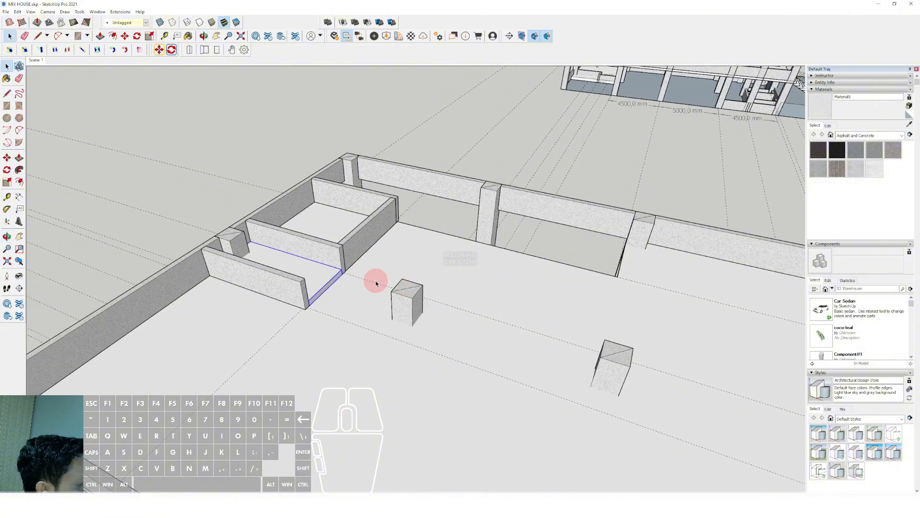
scroll(375, 278, down, 4)
scroll(487, 352, up, 2)
shift+middle_drag(417, 318, 459, 300)
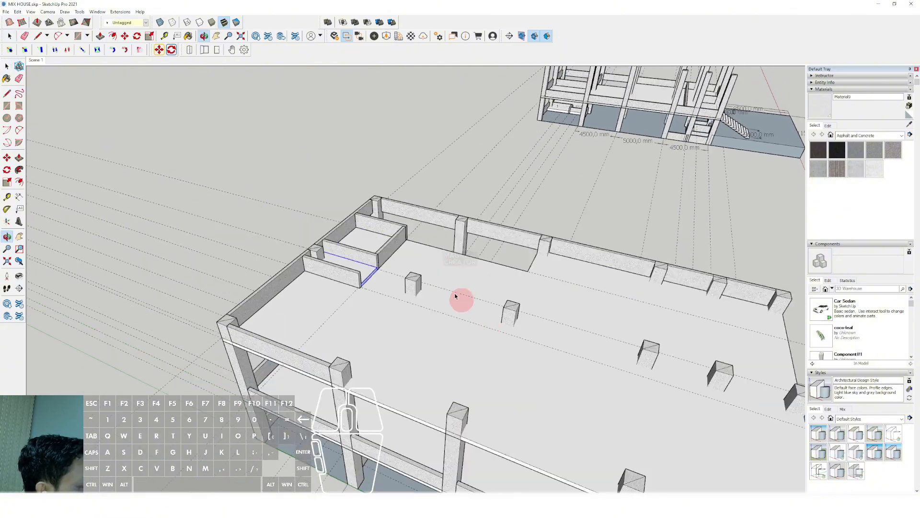
scroll(366, 273, up, 4)
scroll(372, 336, up, 2)
scroll(393, 337, down, 3)
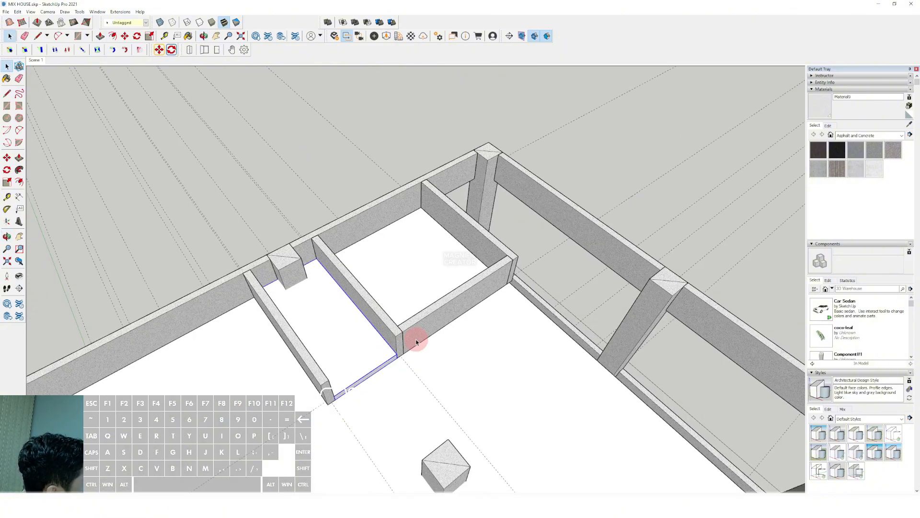
Step: Shorten the cross beam by pushing its end away from the interior beam, leaving an opening between them
mouse_move(413, 339)
middle_down()
mouse_move(452, 323)
mouse_move(417, 329)
middle_up()
scroll(415, 327, up, 3)
scroll(415, 329, up, 1)
double_click(415, 329)
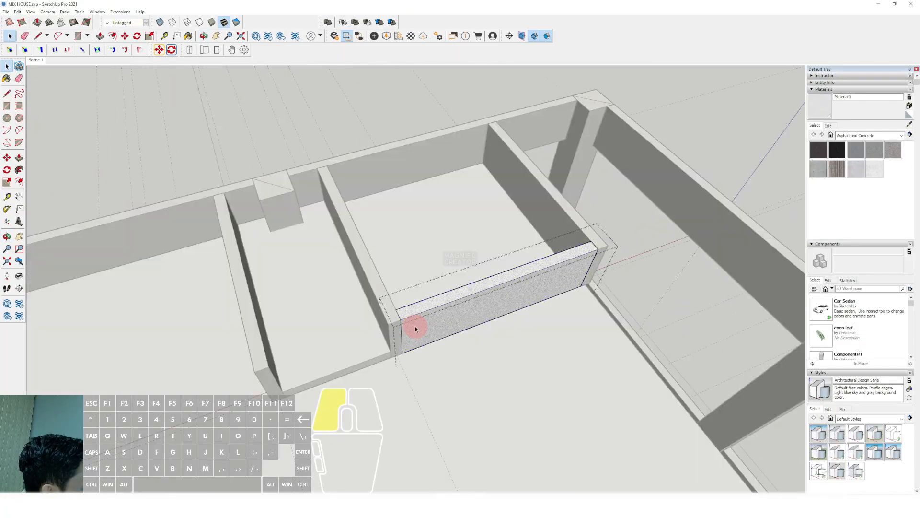
triple_click(415, 329)
key(p)
click(401, 320)
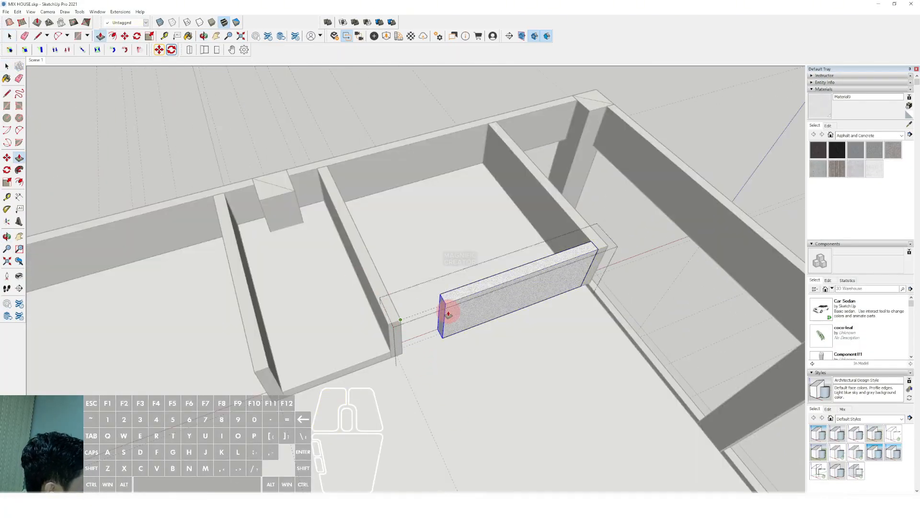
key(Return)
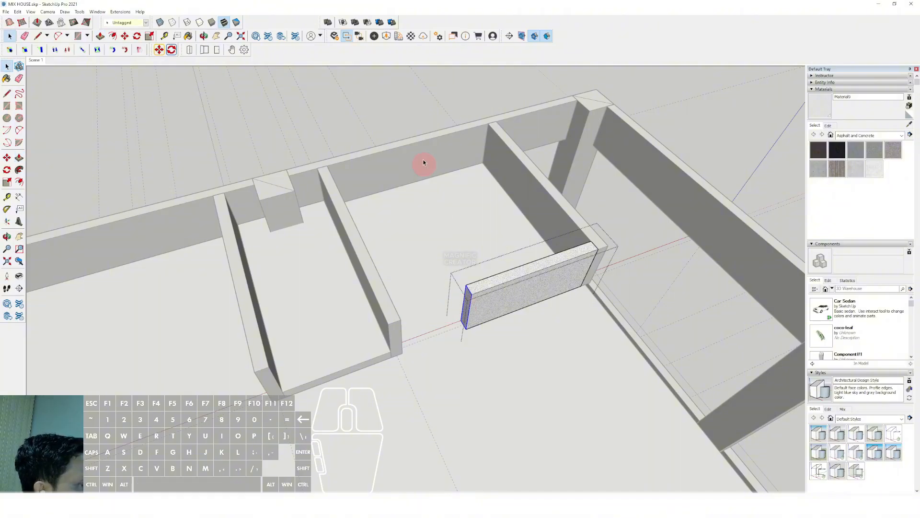
click(405, 111)
scroll(465, 297, down, 2)
shift+middle_drag(433, 299, 469, 288)
scroll(463, 322, down, 3)
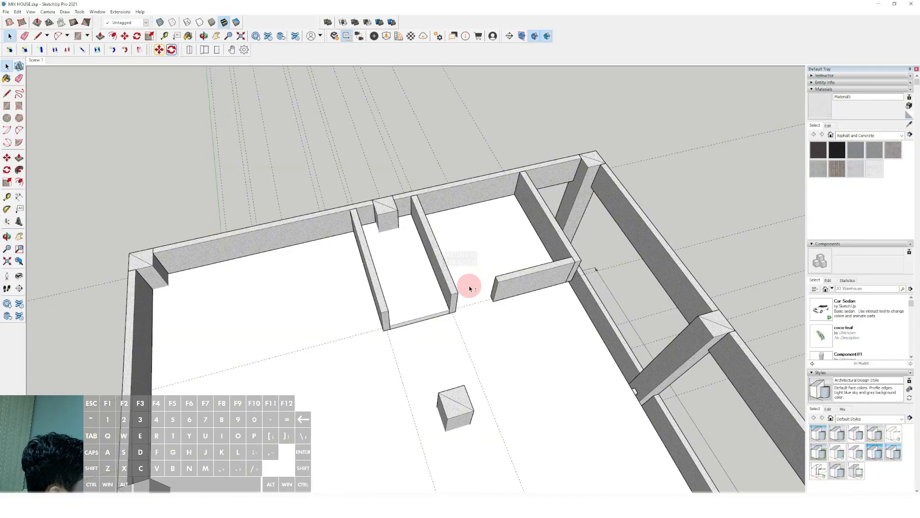
Step: Add a Tape Measure guide line across the corner bay, parallel to the existing cross guide
scroll(490, 275, down, 2)
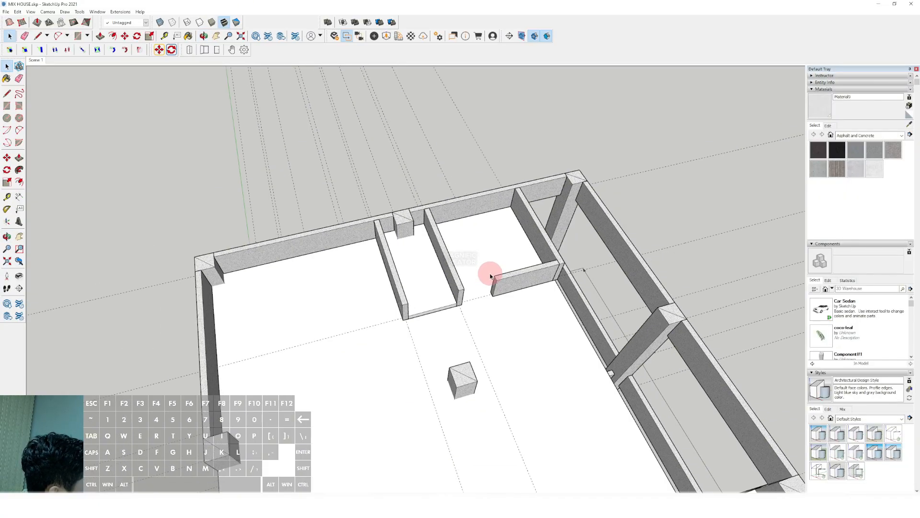
scroll(486, 282, down, 1)
middle_drag(399, 300, 466, 302)
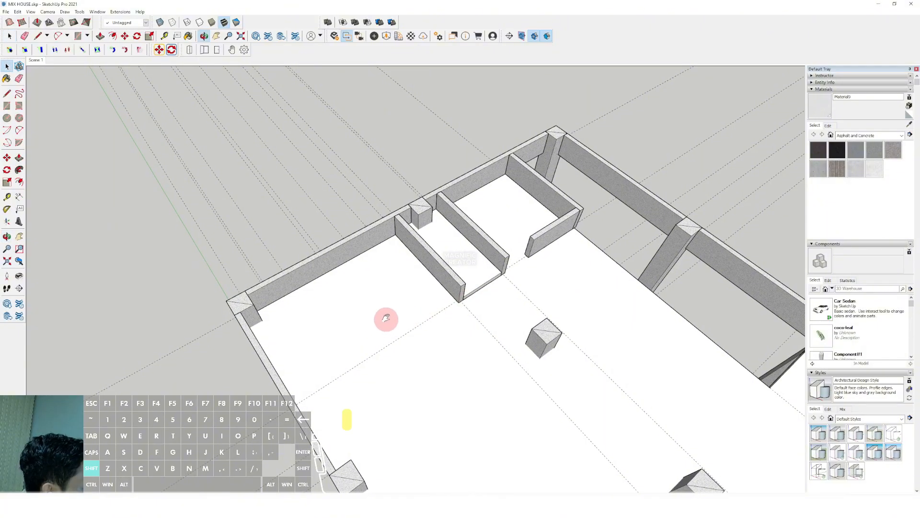
shift+middle_drag(386, 319, 402, 303)
click(7, 197)
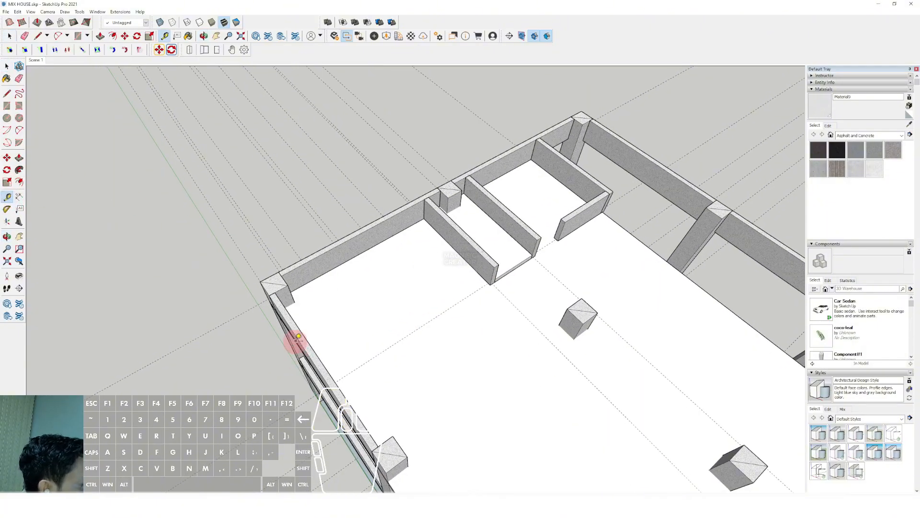
drag(250, 308, 264, 329)
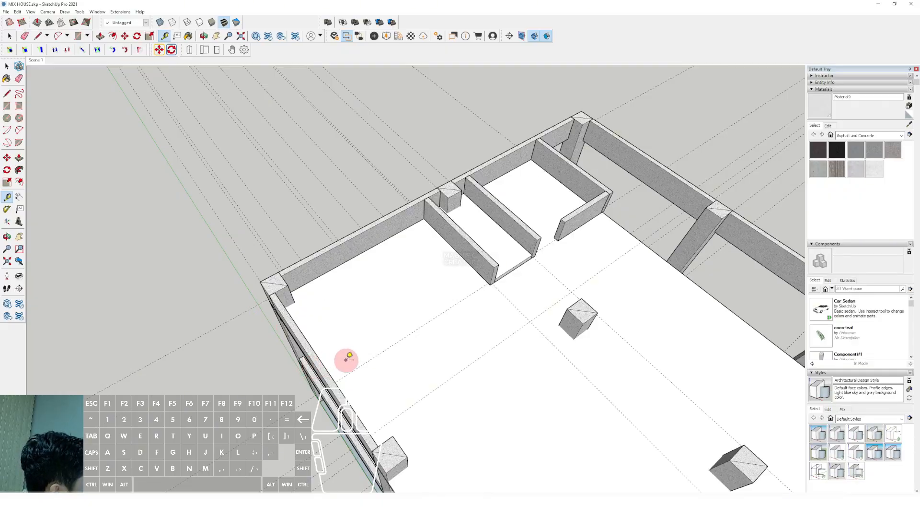
Step: Make the interior column nearest the new beams a unique component
middle_drag(397, 353, 471, 300)
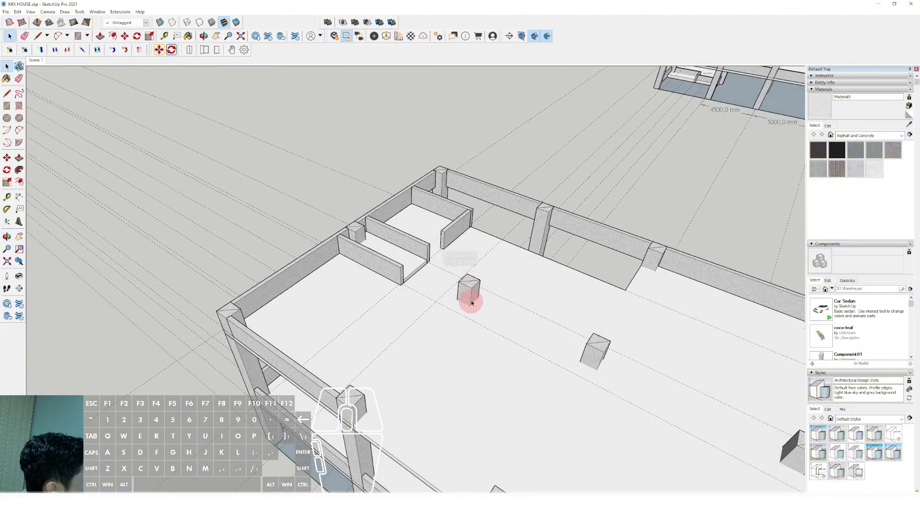
scroll(470, 297, up, 3)
click(468, 289)
scroll(467, 290, down, 3)
scroll(460, 294, down, 2)
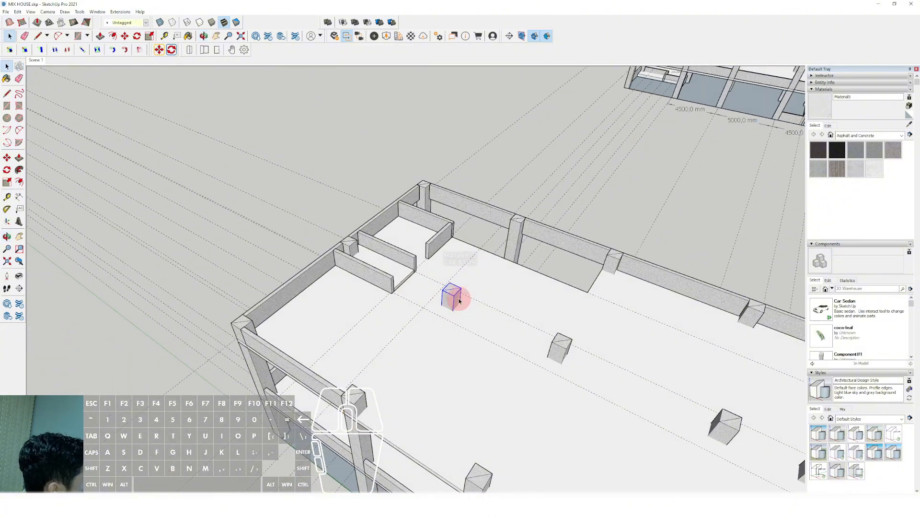
scroll(451, 298, up, 5)
right_click(442, 287)
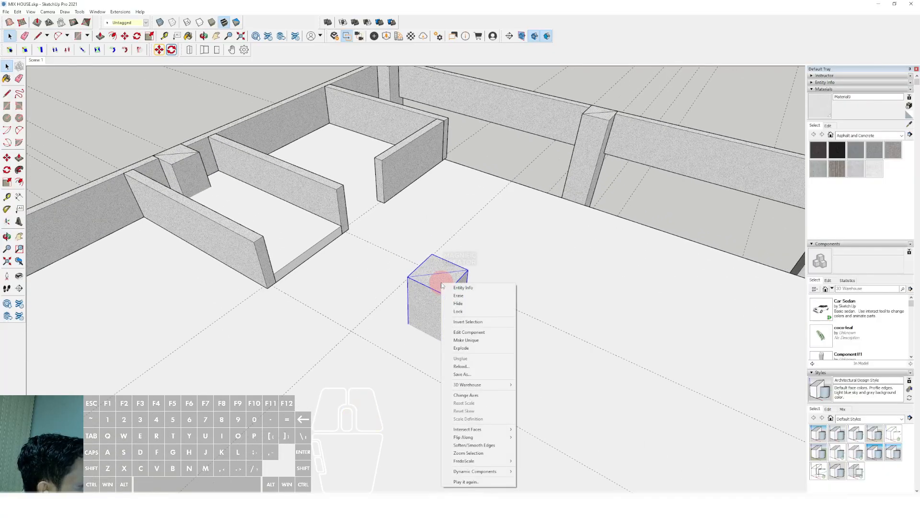
click(431, 285)
right_click(440, 284)
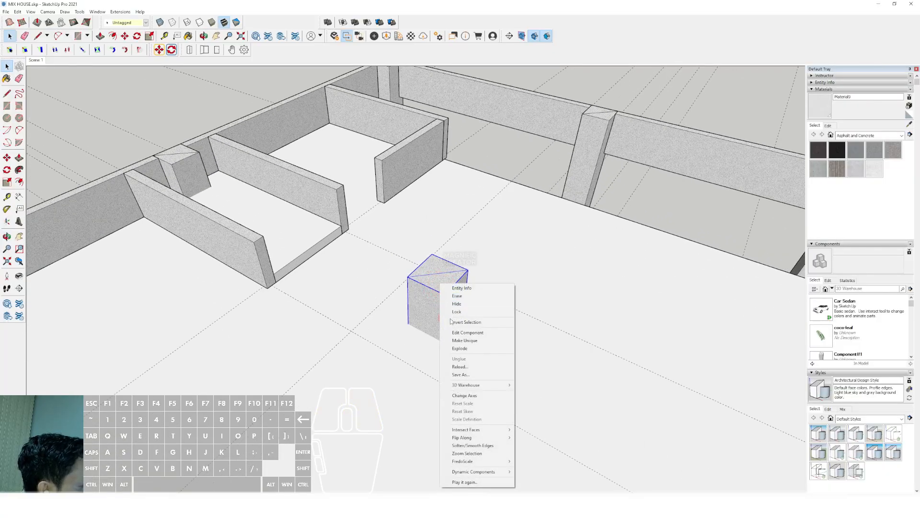
click(460, 343)
Step: Open the unique column for editing and push one triangular half of its top face down to the slab
triple_click(443, 269)
key(p)
click(430, 269)
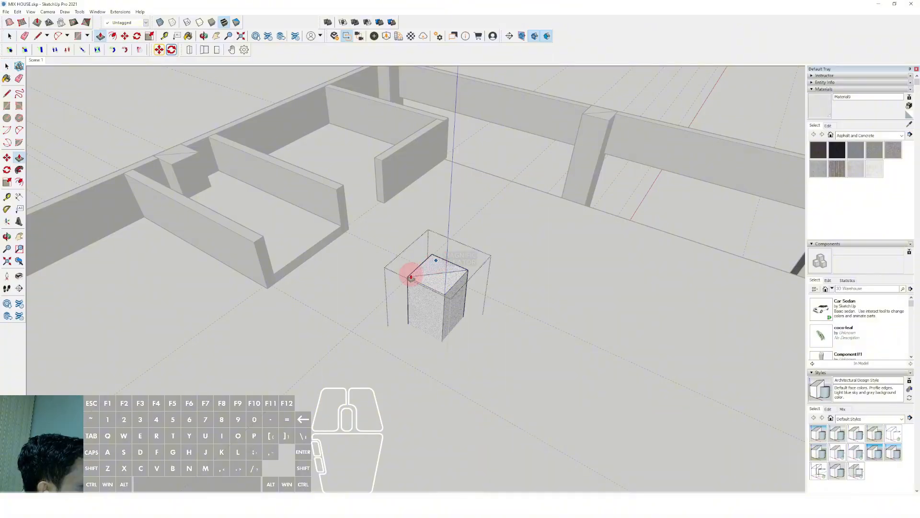
scroll(398, 336, down, 3)
scroll(398, 337, down, 1)
middle_drag(391, 355, 450, 201)
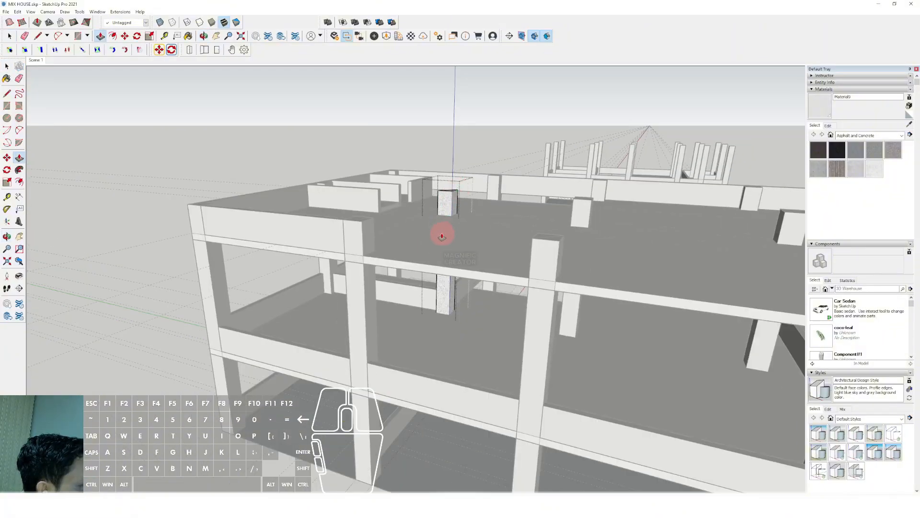
scroll(380, 261, up, 2)
key(space)
Step: Push the remaining triangular half of the interior column's top face down to the slab
scroll(455, 206, up, 5)
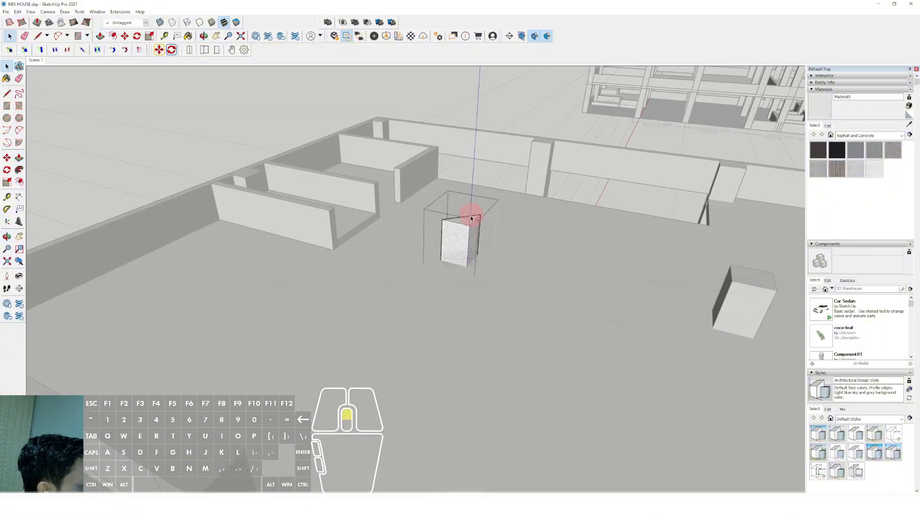
key(p)
click(465, 218)
key(space)
scroll(461, 281, up, 2)
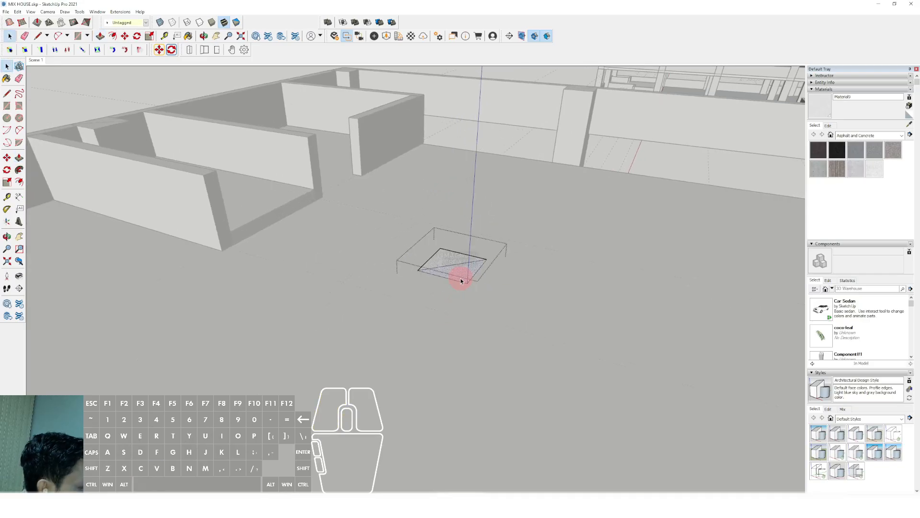
Step: Push both halves of the column's top face slightly lower, level with each other, and finish editing the column
scroll(461, 281, up, 3)
key(p)
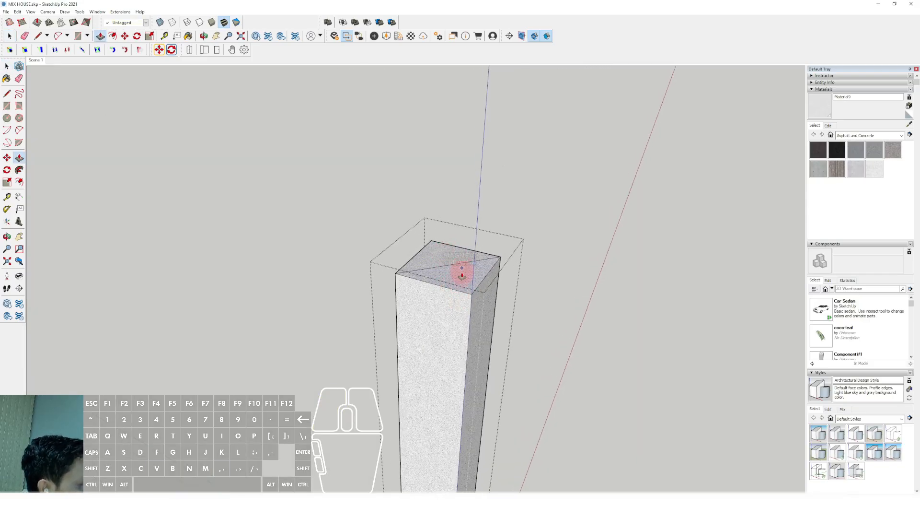
click(461, 282)
click(462, 282)
key(space)
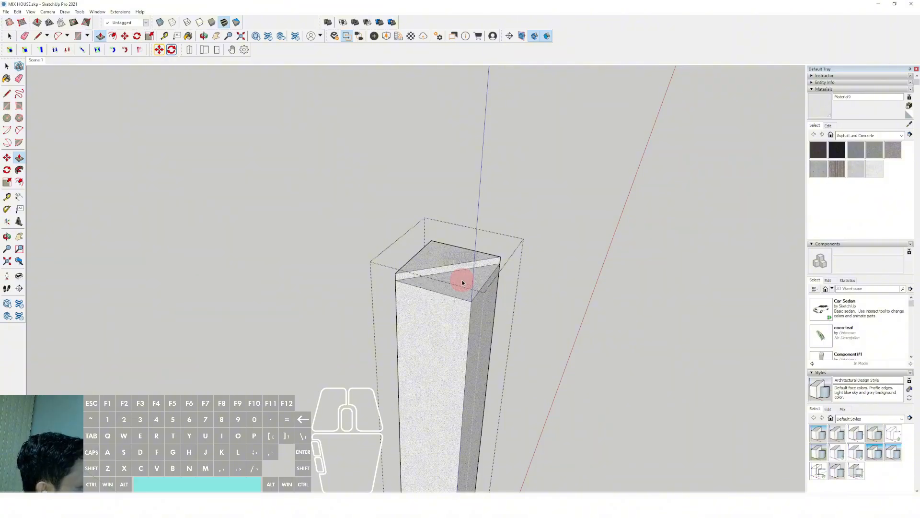
click(450, 257)
key(v)
click(462, 285)
scroll(461, 287, down, 1)
scroll(459, 287, down, 3)
click(482, 185)
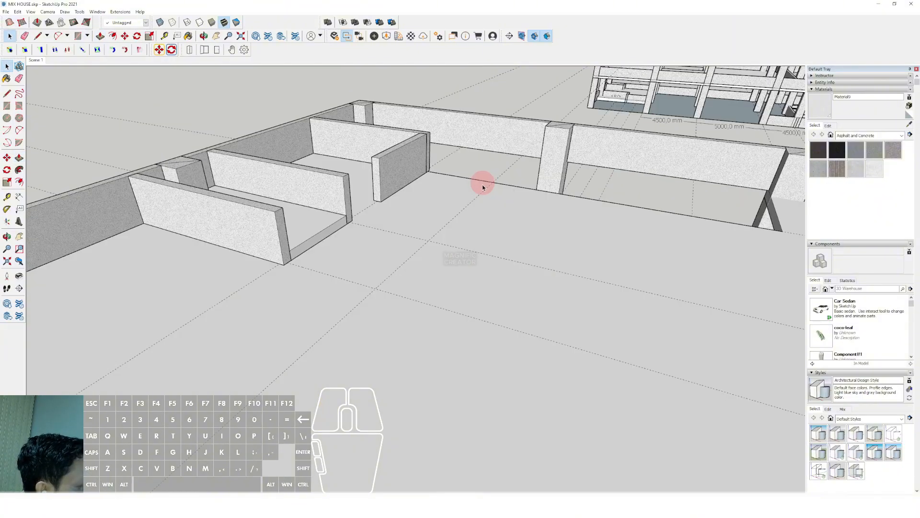
Step: Copy the front edge beam of the corner bay rotated 90 degrees about its end at the second column
middle_drag(482, 186, 408, 354)
scroll(432, 307, down, 3)
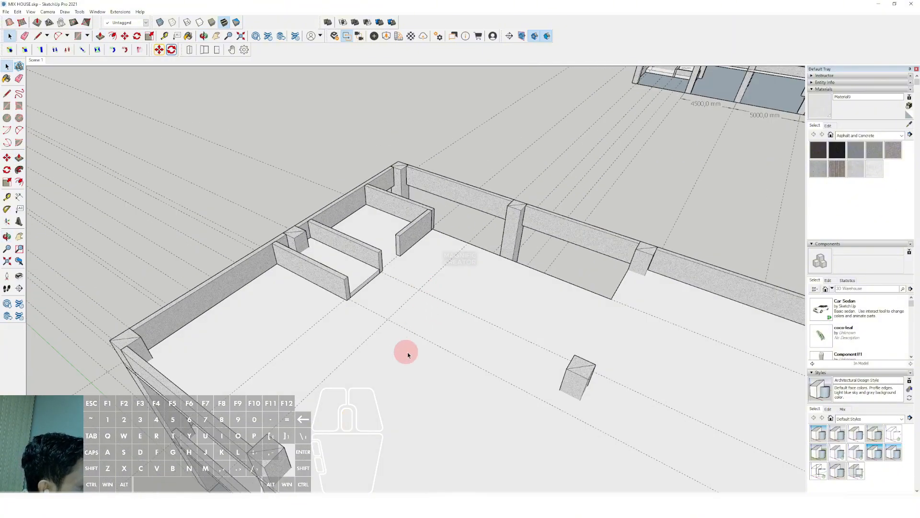
scroll(457, 326, down, 3)
middle_drag(464, 329, 489, 335)
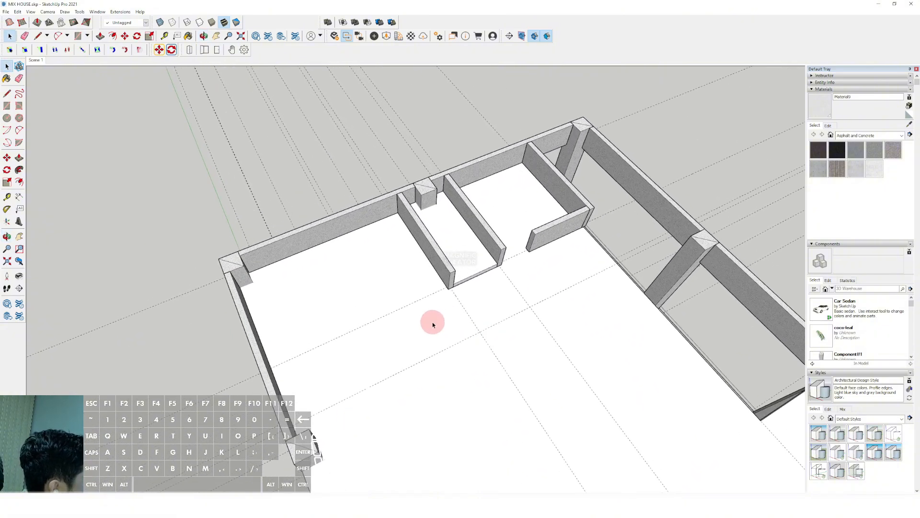
mouse_move(432, 323)
middle_down()
mouse_move(528, 297)
mouse_move(440, 315)
middle_up()
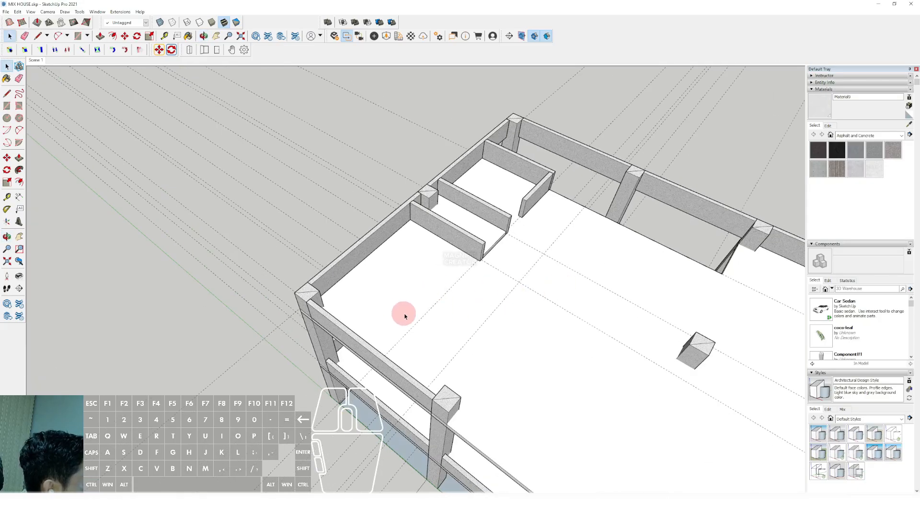
middle_drag(411, 281, 434, 352)
scroll(448, 369, up, 8)
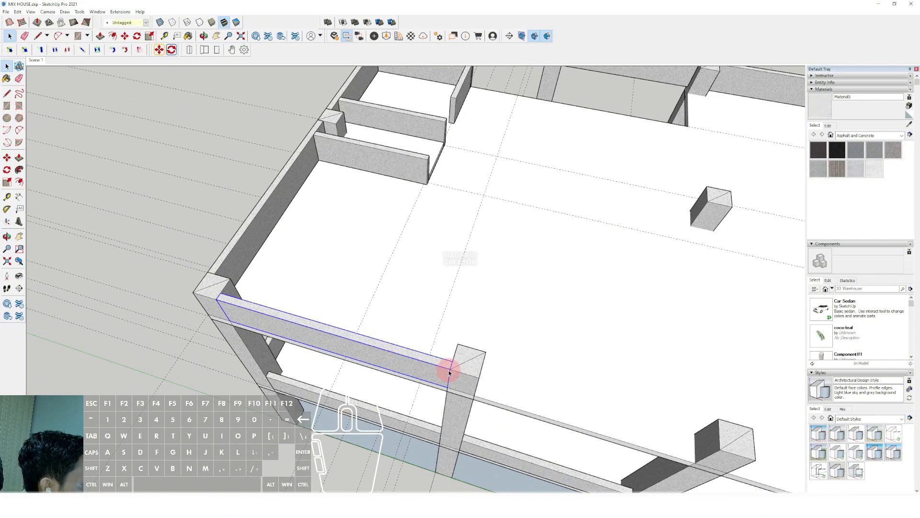
key(q)
click(481, 377)
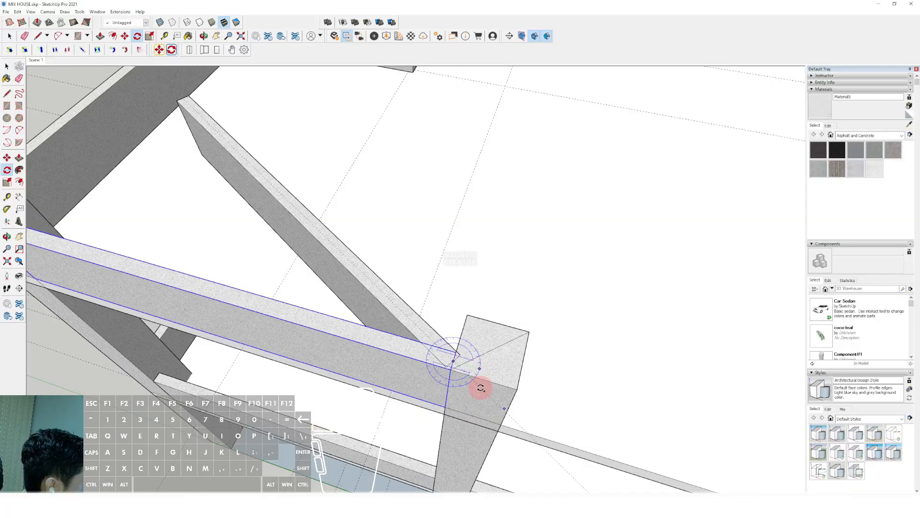
text(90)
key(Return)
key(space)
scroll(432, 390, down, 5)
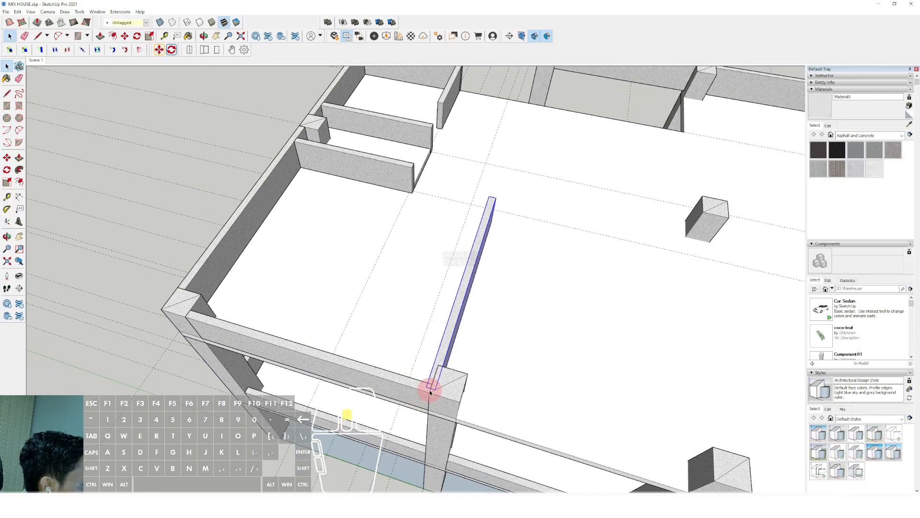
Step: Move the rotated beam by its end midpoint onto the inner top edge of the second front column
scroll(436, 390, up, 6)
scroll(436, 391, up, 1)
key(m)
click(430, 385)
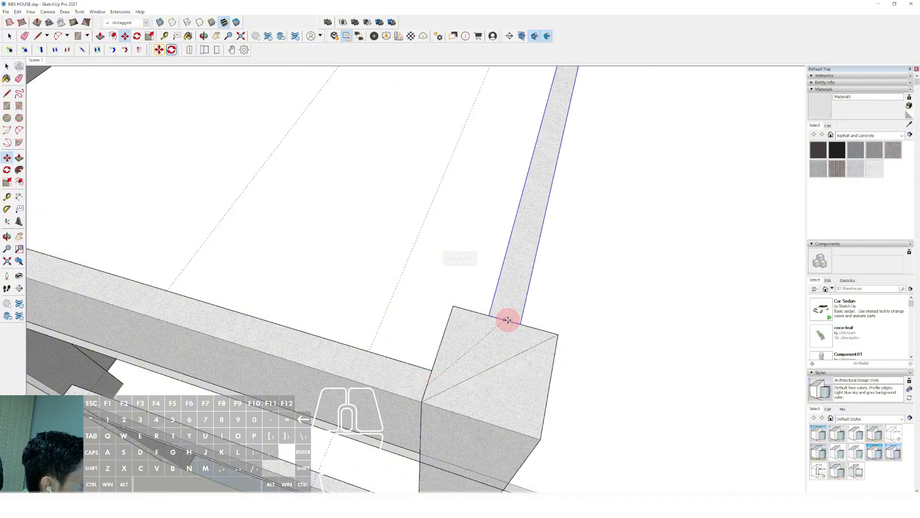
click(505, 318)
key(space)
scroll(469, 347, down, 2)
scroll(469, 347, down, 3)
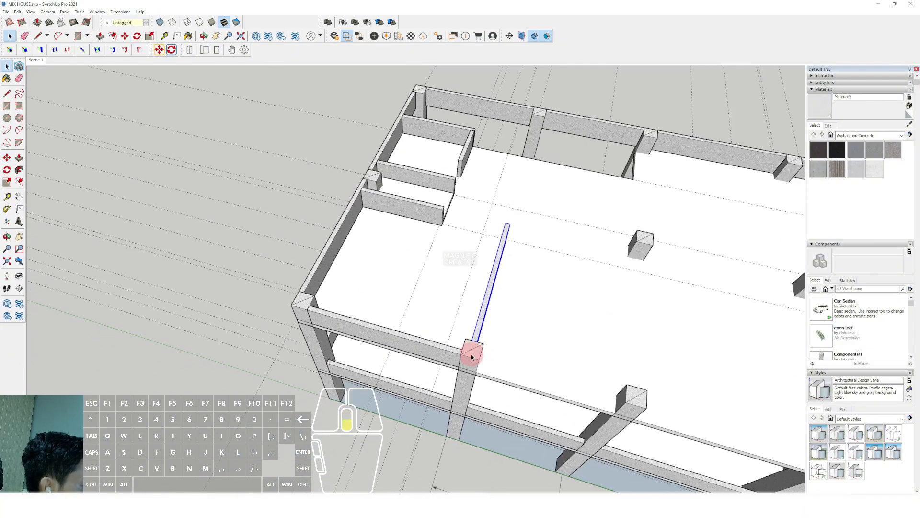
Step: Move the beam from its far end midpoint so it lines up with the nearby lengthwise guide over the slab
middle_drag(471, 353, 472, 286)
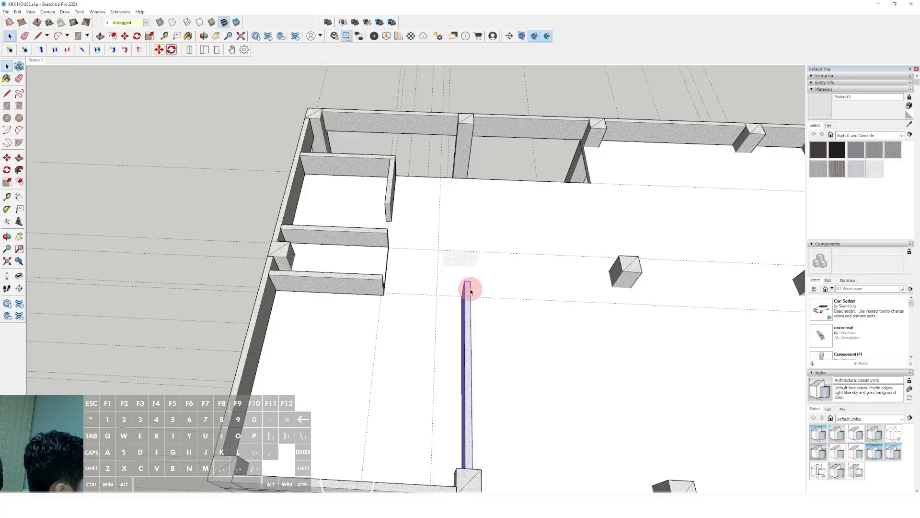
scroll(469, 290, down, 4)
scroll(470, 252, up, 2)
scroll(470, 293, up, 4)
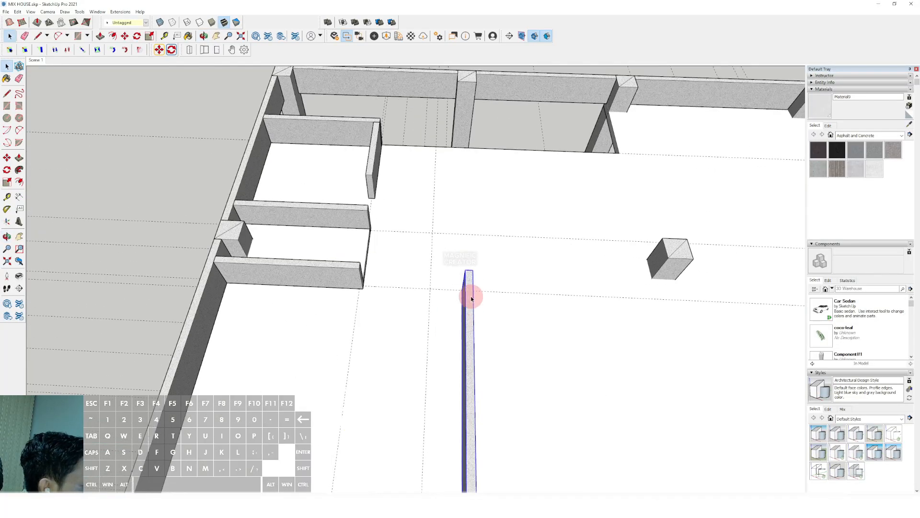
key(m)
scroll(472, 255, up, 1)
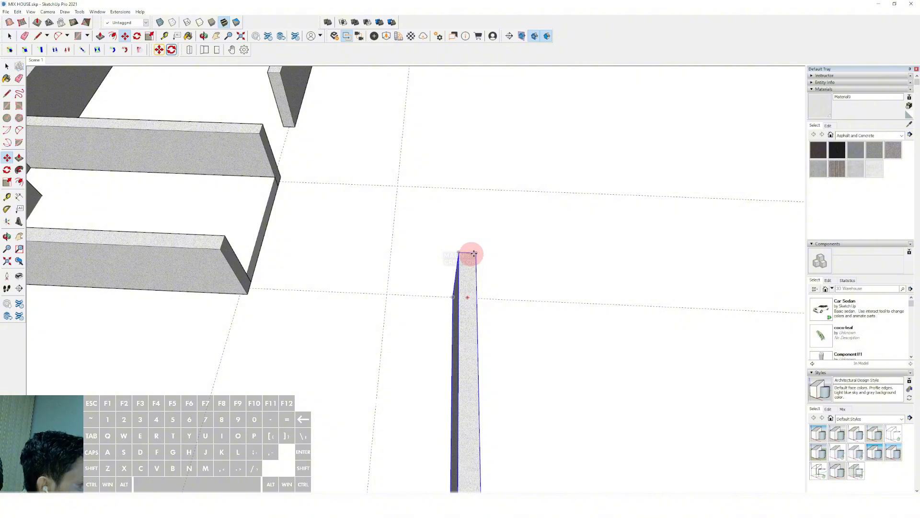
click(473, 253)
shift+click(398, 185)
key(space)
scroll(458, 222, down, 5)
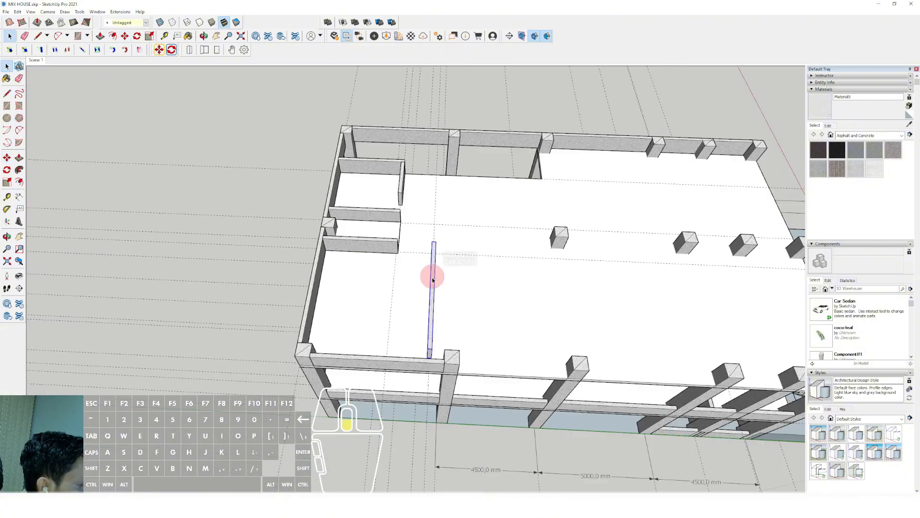
Step: Check the distance from the beam's guide to the corner column with the Line tool, without drawing a line
scroll(428, 245, up, 4)
key(d)
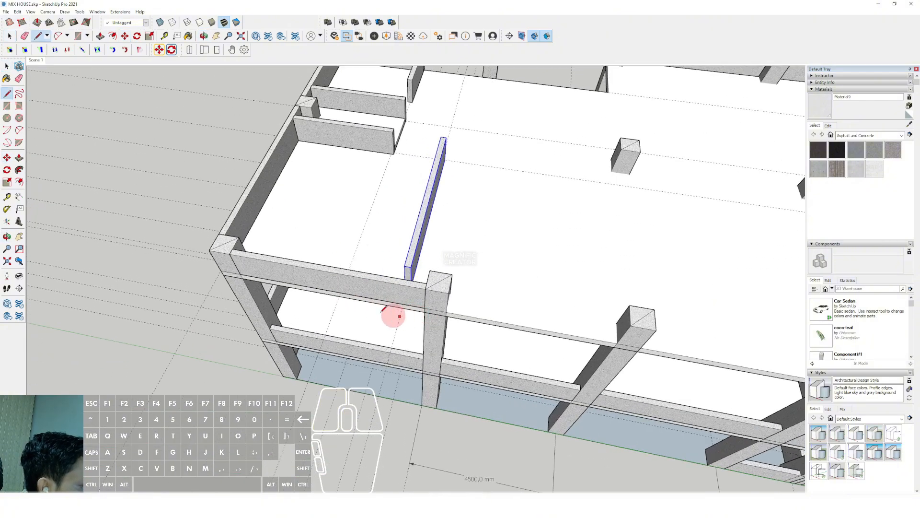
click(399, 316)
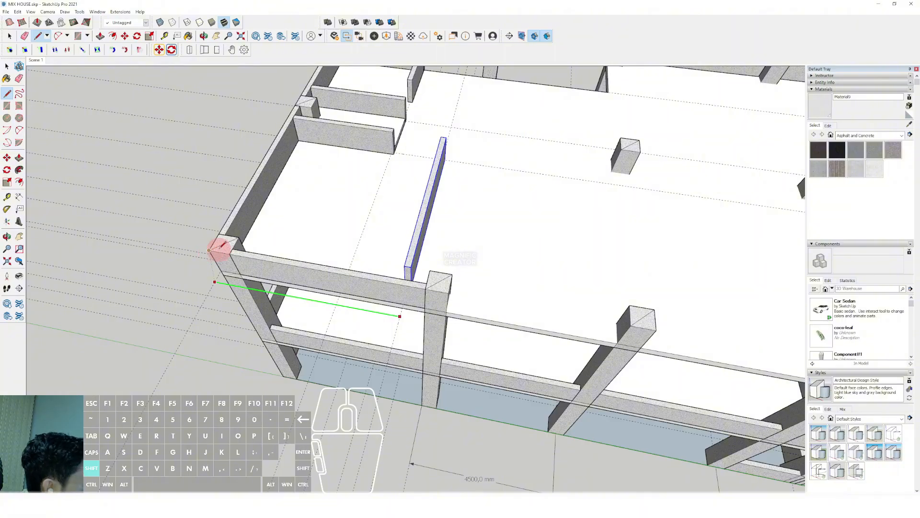
key(space)
scroll(384, 286, down, 1)
middle_drag(384, 287, 455, 290)
scroll(451, 259, up, 1)
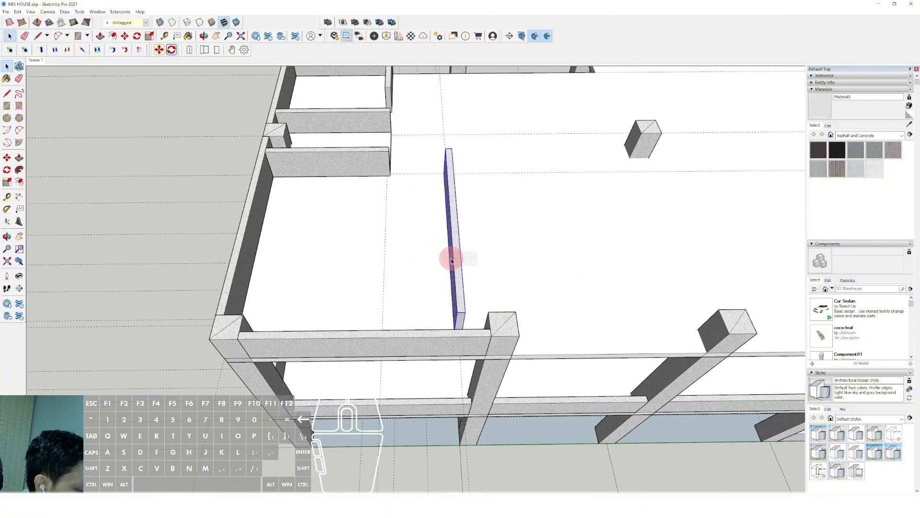
Step: Adjust the beam's position sideways so it follows its guide line
key(m)
drag(430, 253, 413, 249)
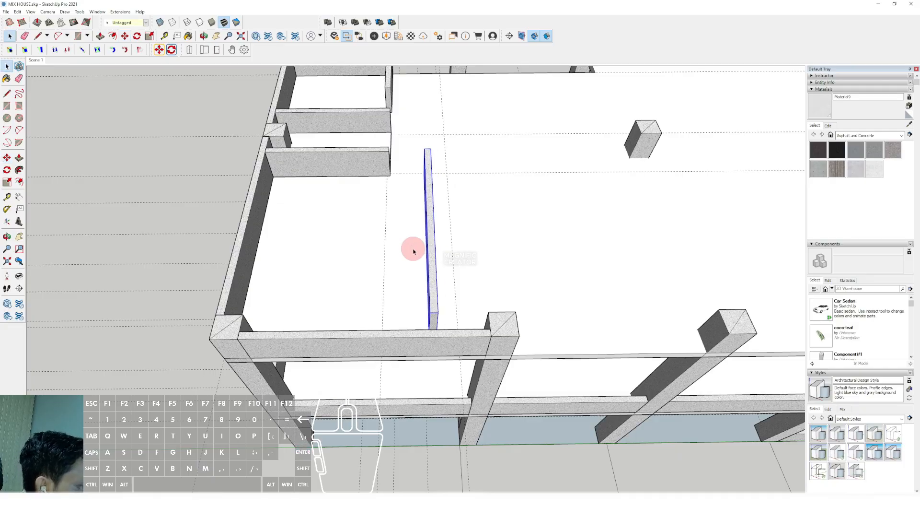
click(449, 200)
scroll(449, 201, up, 2)
key(m)
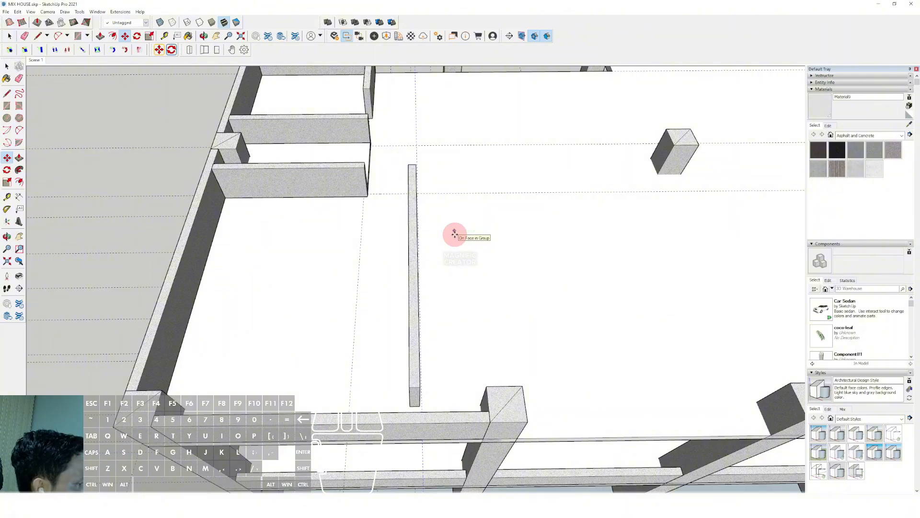
middle_drag(454, 235, 460, 332)
scroll(460, 332, up, 2)
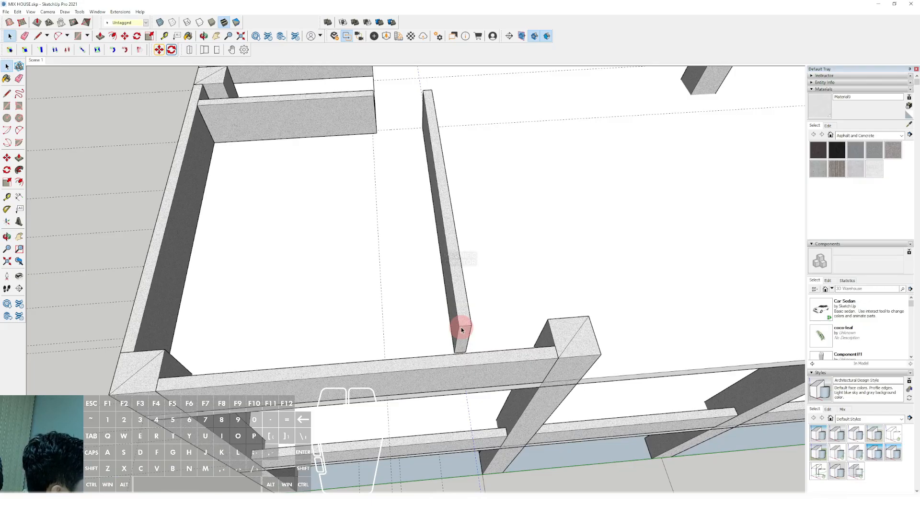
scroll(450, 300, down, 2)
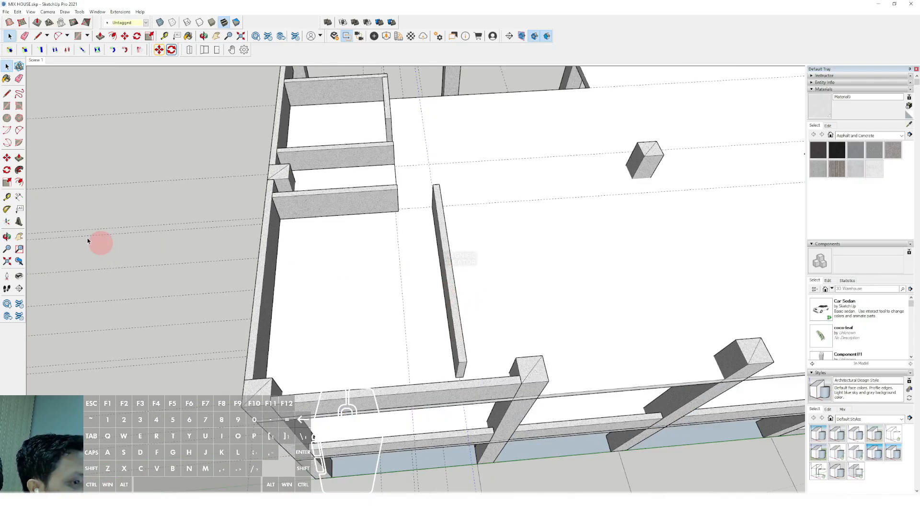
Step: Add a Tape Measure guide across the corner bay between the front edge beam and the interior cross beam
click(7, 195)
scroll(384, 211, up, 1)
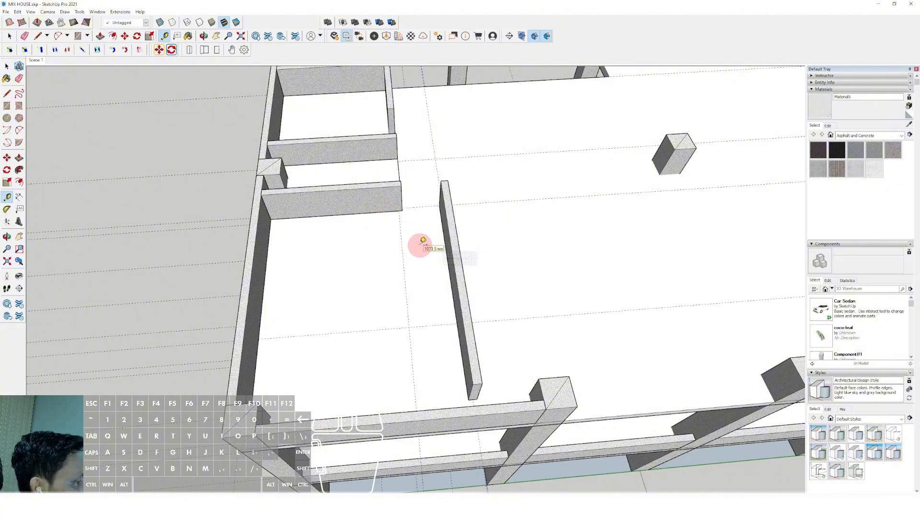
scroll(344, 307, down, 1)
middle_drag(378, 296, 446, 325)
key(space)
Step: Open the new beam for editing, extend its near end face to the front edge beam, and finish editing
scroll(415, 313, up, 2)
triple_click(446, 325)
scroll(448, 324, up, 2)
click(450, 320)
key(p)
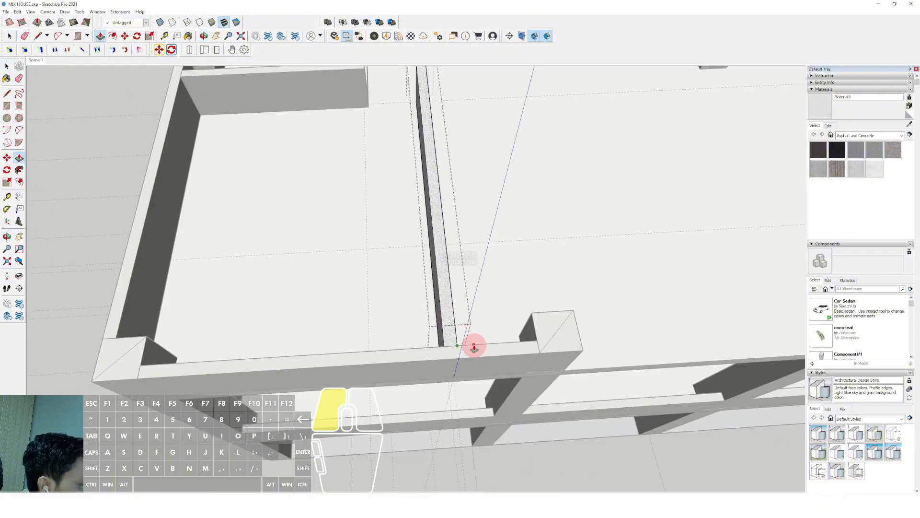
click(474, 346)
key(space)
scroll(466, 345, down, 3)
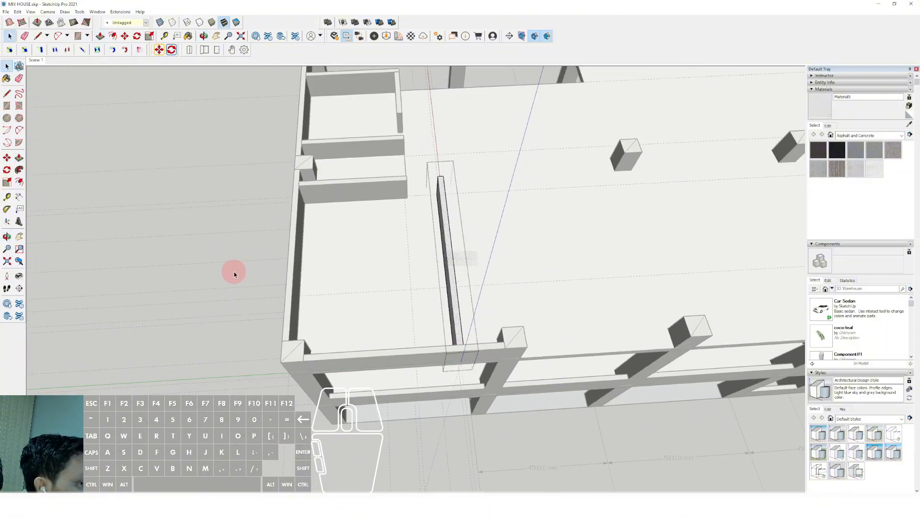
click(234, 271)
Step: Add a Tape Measure guide between the side beam and the new beam, and check its distance to the corner column
scroll(459, 317, up, 2)
mouse_move(459, 317)
middle_down()
mouse_move(450, 330)
mouse_move(444, 314)
middle_up()
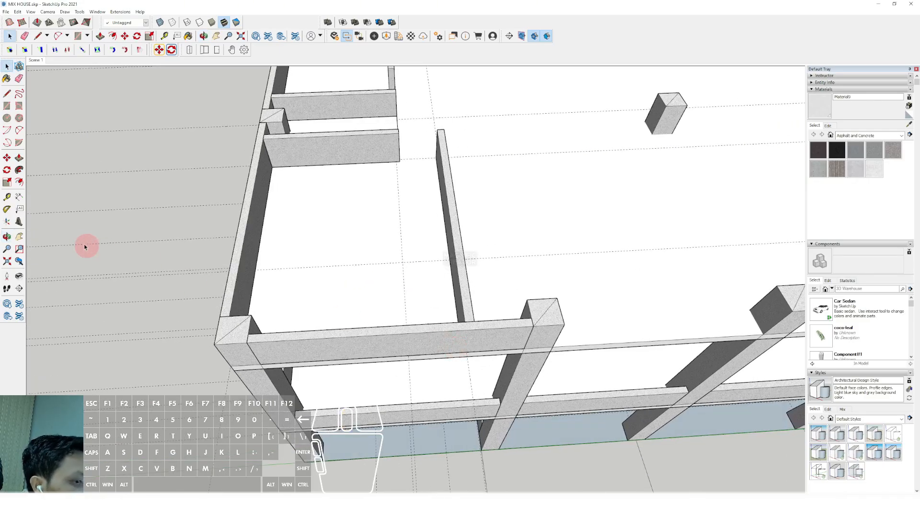
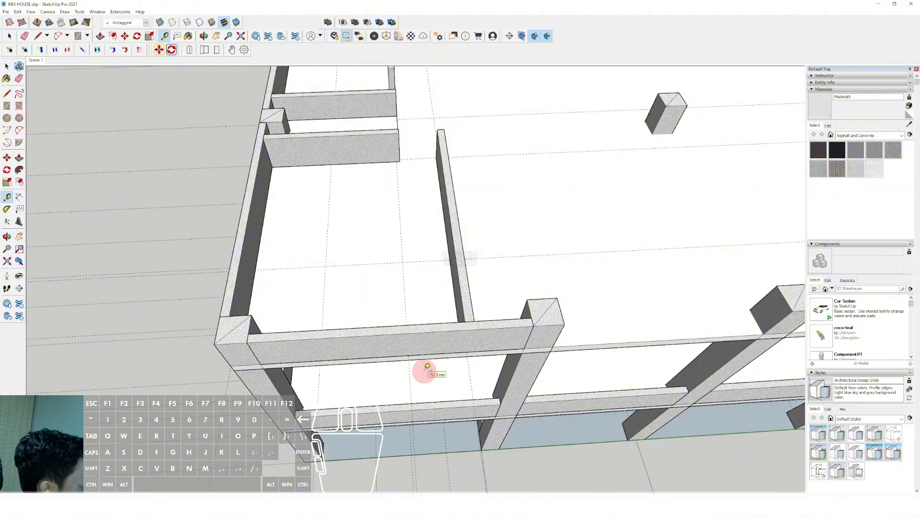
key(space)
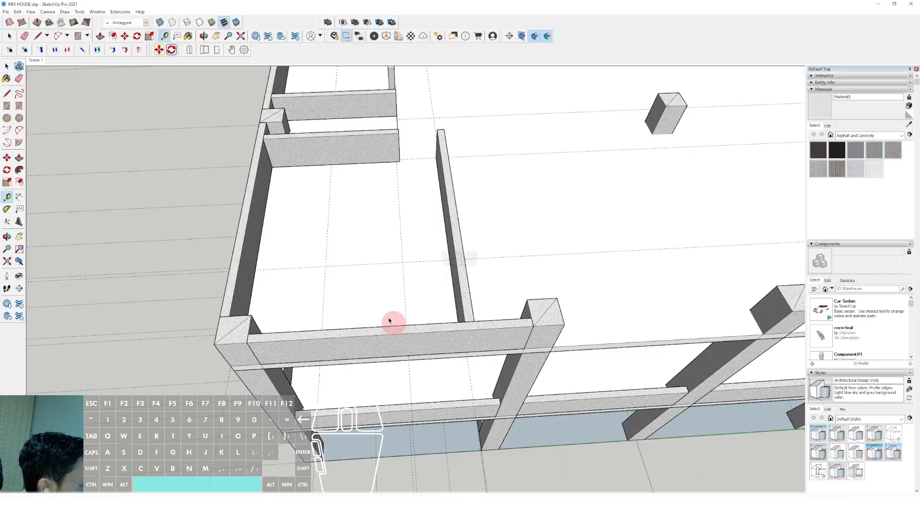
shift+middle_drag(324, 279, 358, 271)
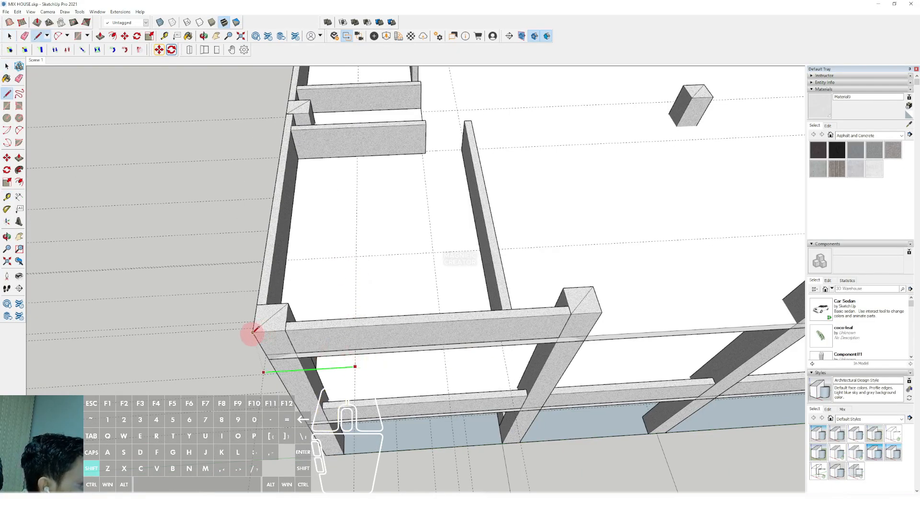
key(space)
scroll(492, 273, down, 2)
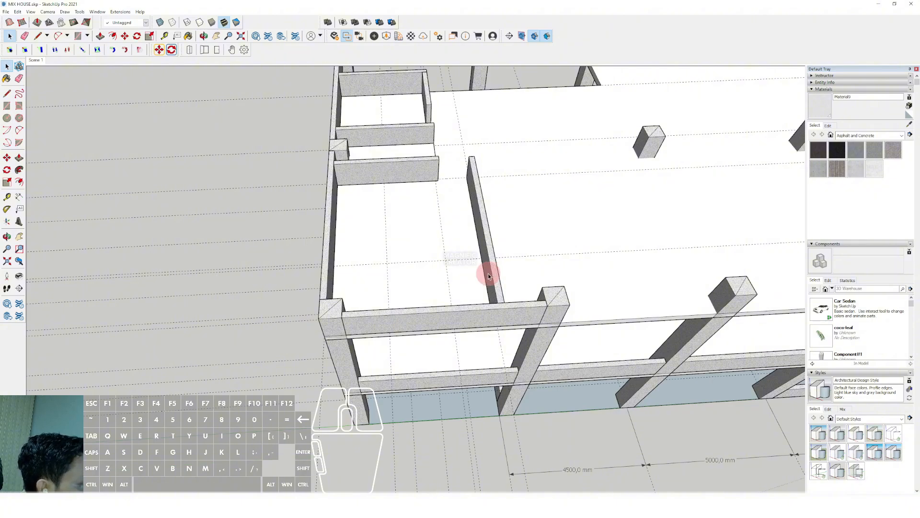
Step: Copy the long interior beam sideways along the front edge beam to the guide nearer the corner column
click(488, 273)
scroll(488, 273, up, 1)
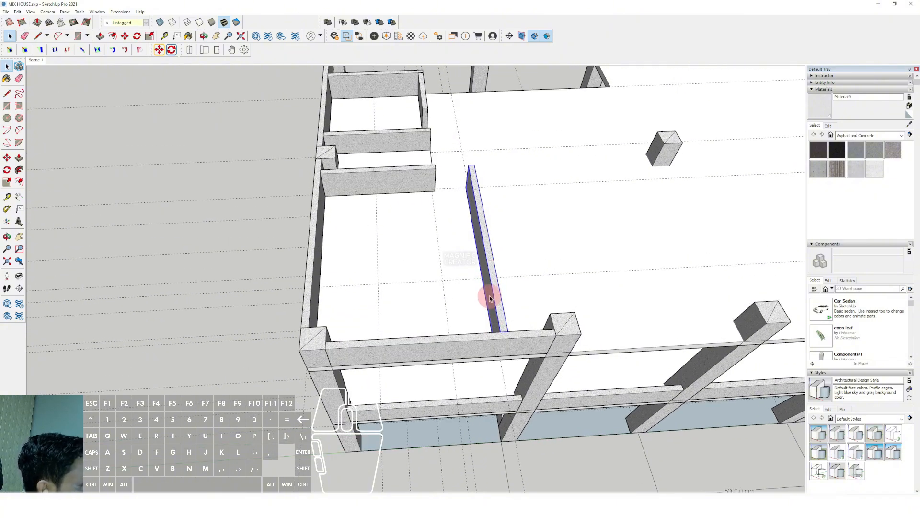
scroll(497, 312, up, 5)
key(m)
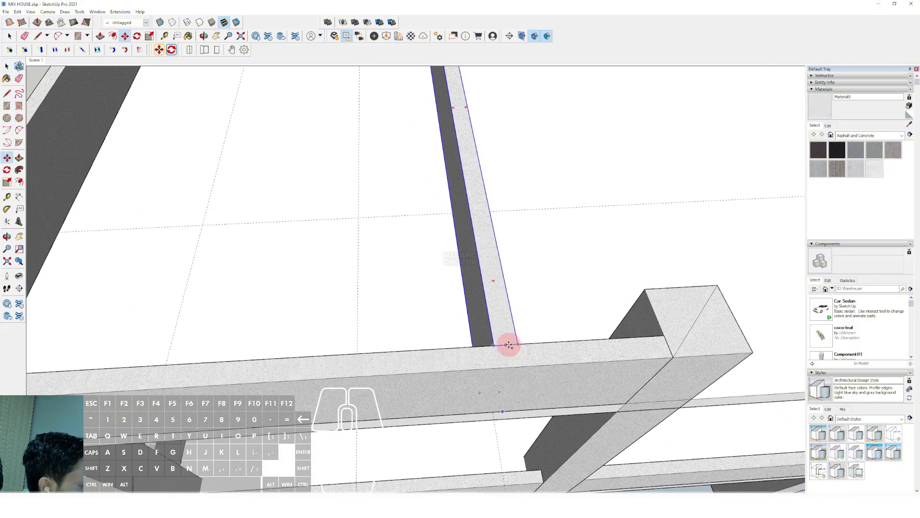
click(508, 345)
scroll(542, 345, down, 3)
shift+middle_drag(499, 361, 545, 255)
scroll(545, 255, down, 1)
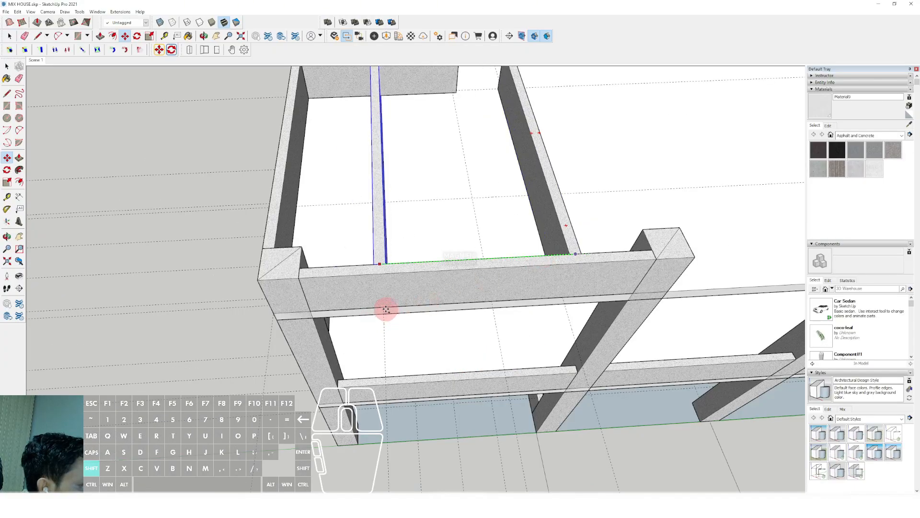
shift+click(384, 307)
key(space)
Step: Open the copied beam for editing and push its far end face back toward the cross guide
scroll(422, 283, down, 3)
scroll(413, 232, up, 3)
triple_click(386, 220)
scroll(381, 212, down, 1)
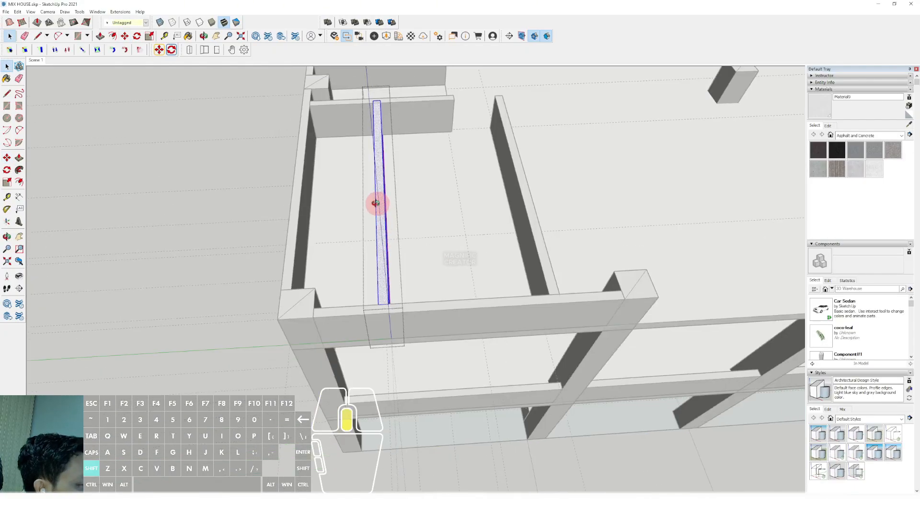
shift+middle_drag(376, 204, 373, 247)
drag(335, 101, 413, 203)
scroll(382, 153, up, 1)
key(v)
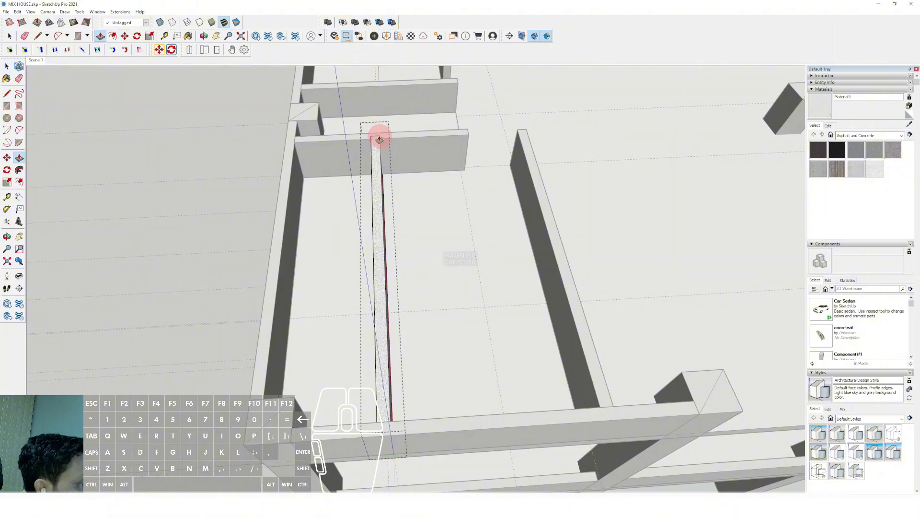
click(377, 139)
scroll(408, 251, down, 1)
click(427, 297)
key(space)
scroll(575, 215, down, 2)
click(591, 207)
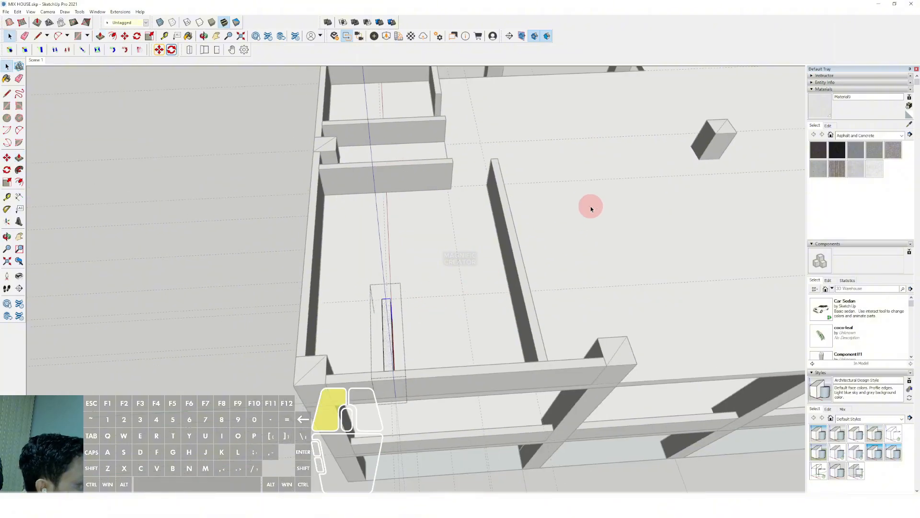
Step: Fine-adjust the shortened beam's far end face to the cross guide with Push/Pull and finish editing
scroll(359, 298, up, 1)
middle_drag(360, 298, 501, 312)
scroll(480, 312, up, 1)
double_click(478, 314)
drag(434, 266, 501, 348)
key(v)
drag(475, 298, 431, 301)
click(430, 307)
key(space)
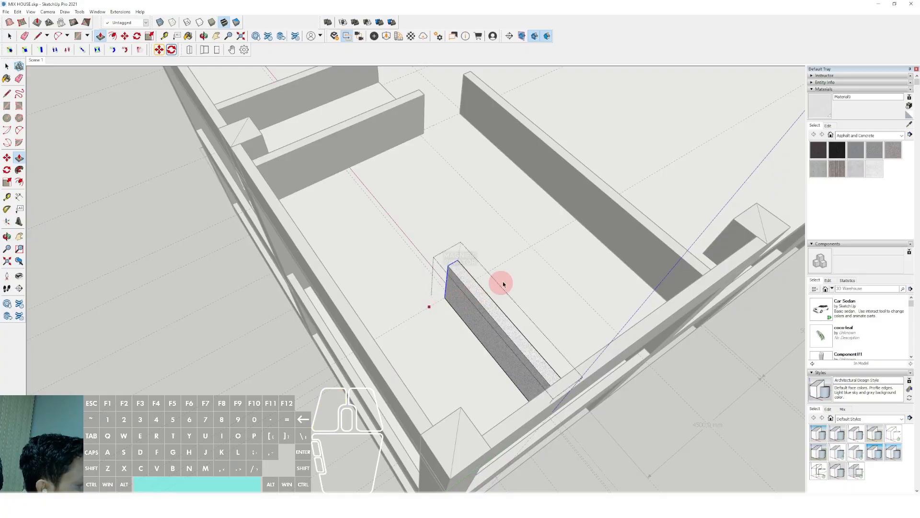
click(421, 320)
Step: Rotate a copy of the short beam 90 degrees about its far end, pointing toward the long interior beam
scroll(417, 314, up, 1)
click(464, 272)
scroll(464, 269, up, 2)
key(q)
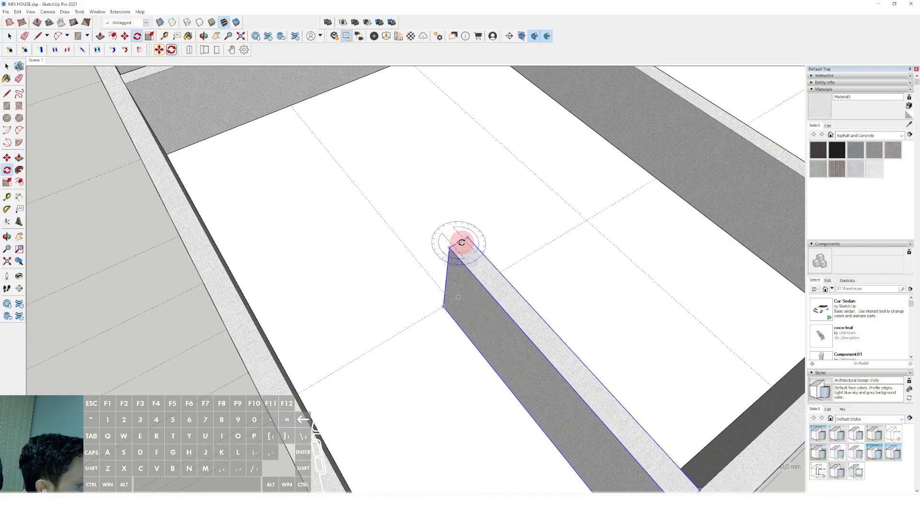
click(459, 243)
click(476, 260)
key(ctrl)
click(525, 255)
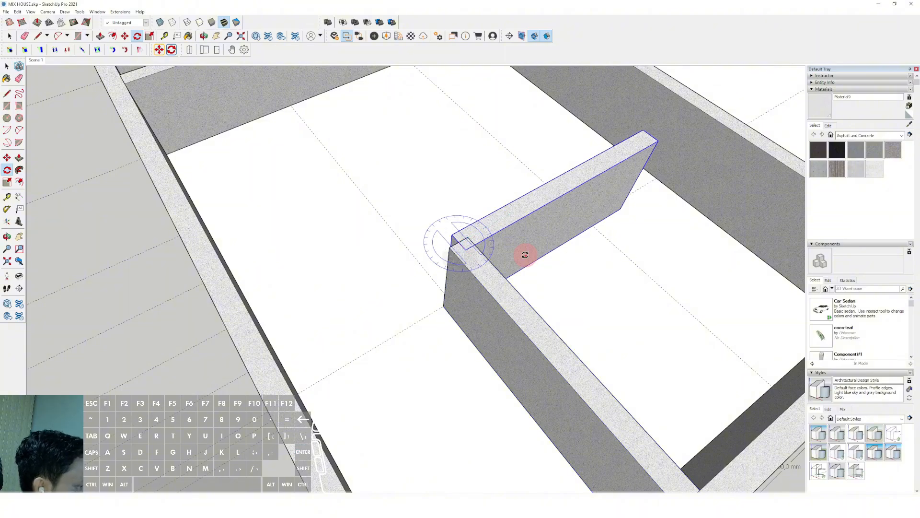
key(space)
Step: Edit the rotated cross beam and extend its end face to the side of the long interior beam
middle_drag(551, 263, 331, 238)
scroll(423, 274, up, 1)
key(p)
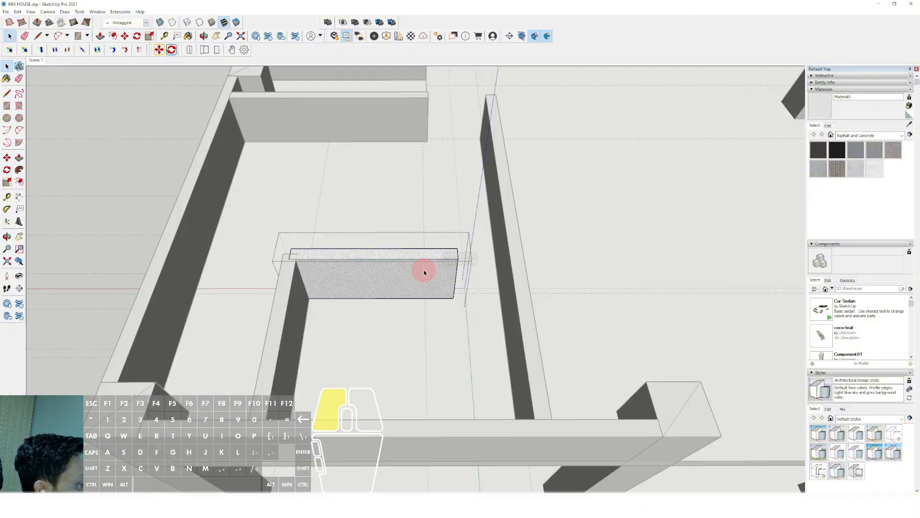
click(456, 261)
click(505, 276)
key(space)
Step: Edit the short beam and extend its far end face to the outer face of the new cross beam
scroll(374, 274, down, 1)
shift+middle_drag(384, 274, 551, 288)
scroll(511, 268, up, 1)
triple_click(511, 268)
scroll(516, 249, up, 1)
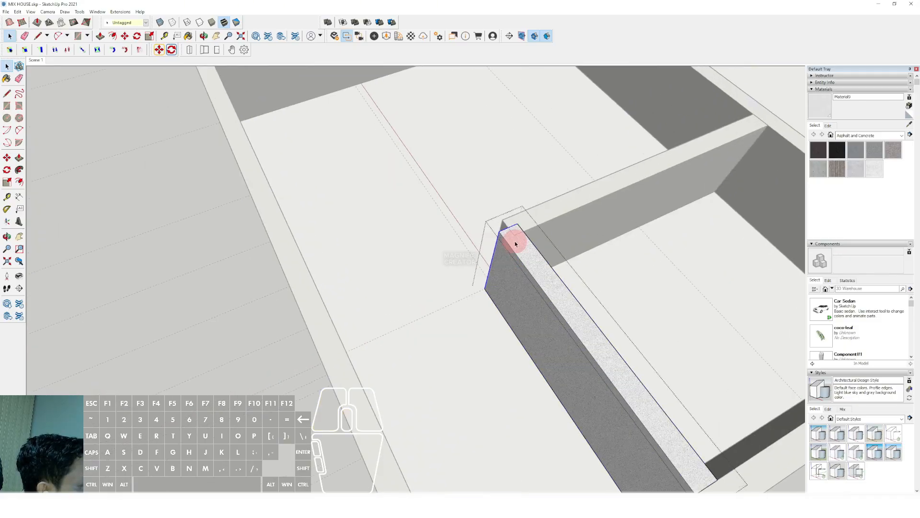
key(p)
click(502, 231)
click(527, 216)
key(space)
Step: Edit the cross beam and trim its overlapping end back to the side face of the short beam
scroll(549, 210, down, 2)
scroll(550, 213, down, 2)
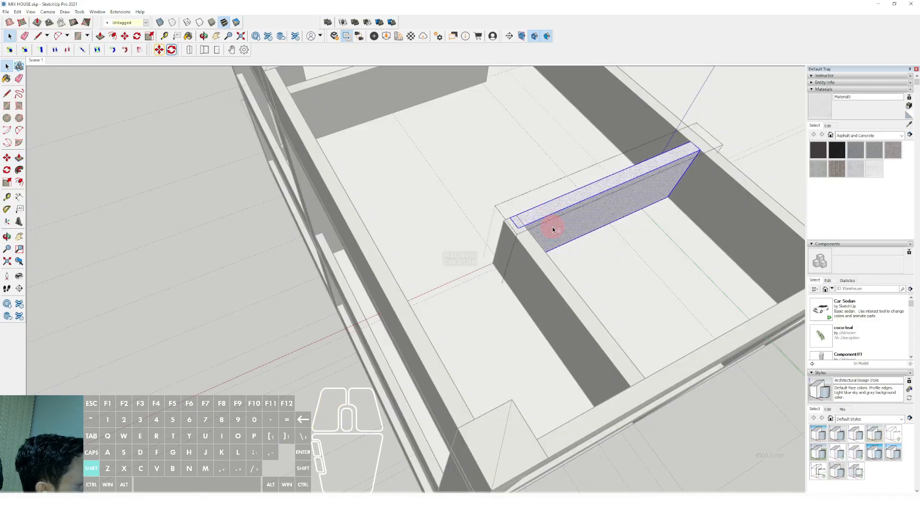
middle_drag(550, 225, 396, 247)
key(p)
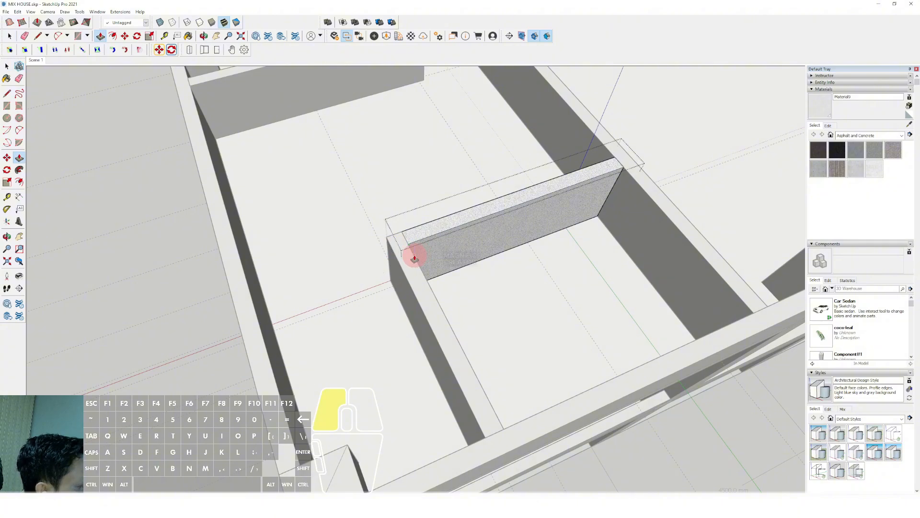
key(space)
scroll(452, 300, down, 4)
middle_drag(452, 300, 411, 339)
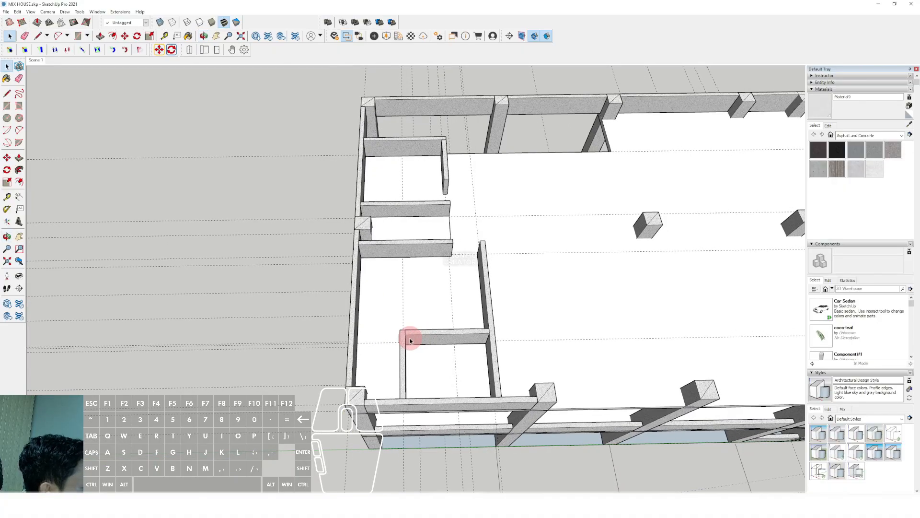
Step: Copy the cross beam to the other side of the short beam, end to end with the original
scroll(411, 338, up, 3)
click(412, 333)
scroll(426, 342, up, 1)
key(m)
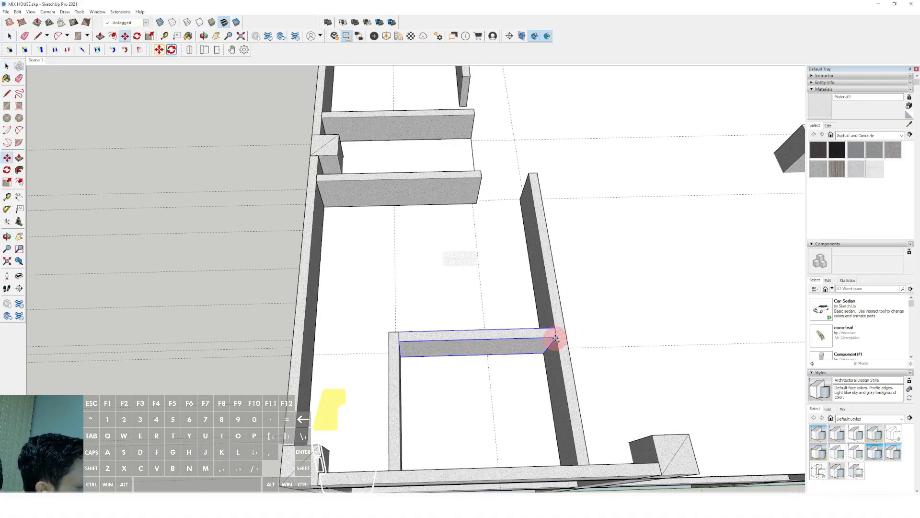
click(556, 337)
key(ctrl)
click(350, 350)
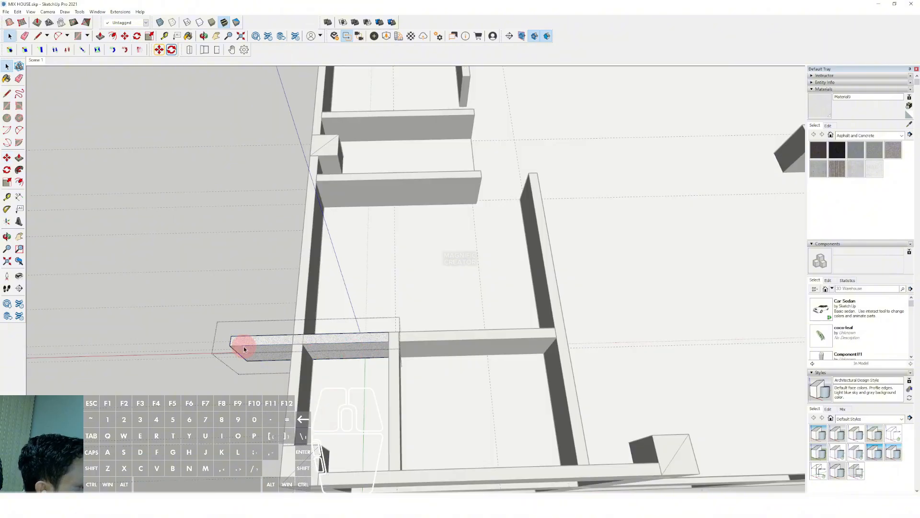
Step: Trim the copied cross beam's outer end to the inner face of the side beam and finish editing
key(p)
click(236, 346)
click(311, 369)
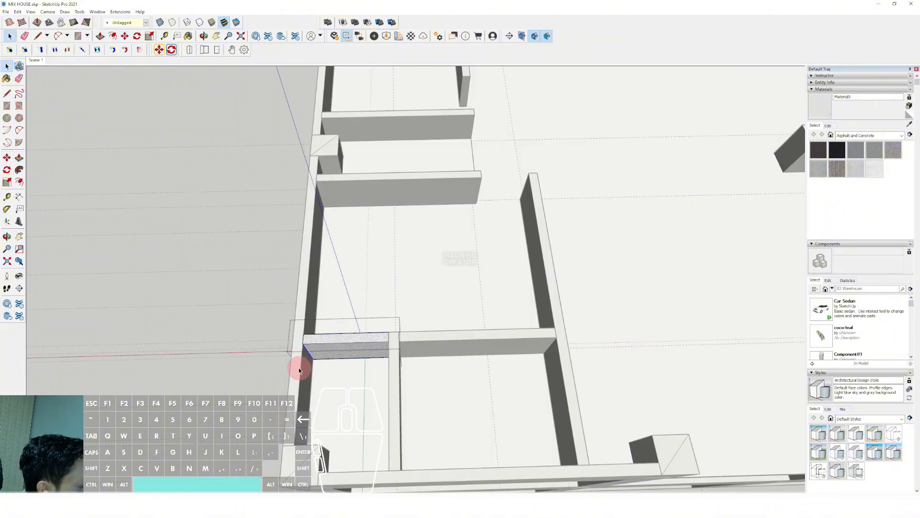
key(space)
click(245, 268)
Step: Edit the front edge beam of the corner bay and shorten it from the second column to the short interior beam
middle_drag(396, 321, 335, 359)
scroll(347, 346, down, 4)
scroll(357, 240, up, 4)
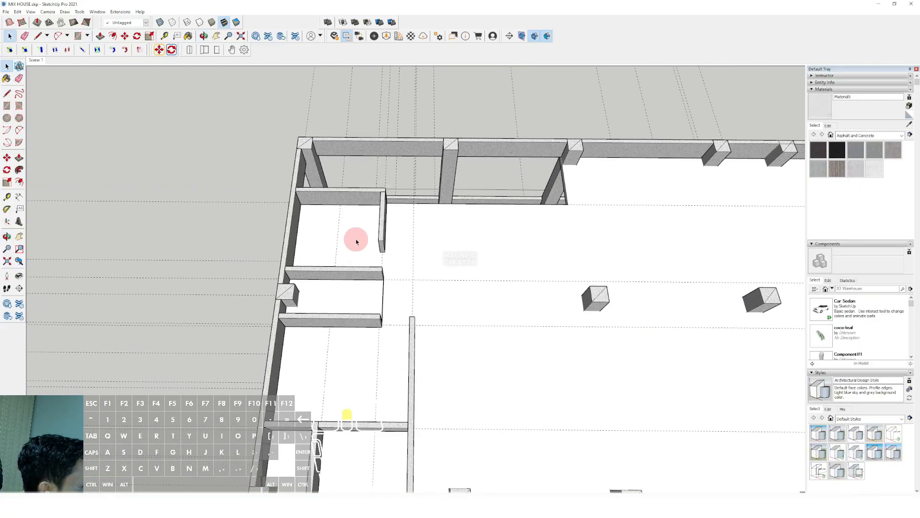
scroll(346, 290, down, 2)
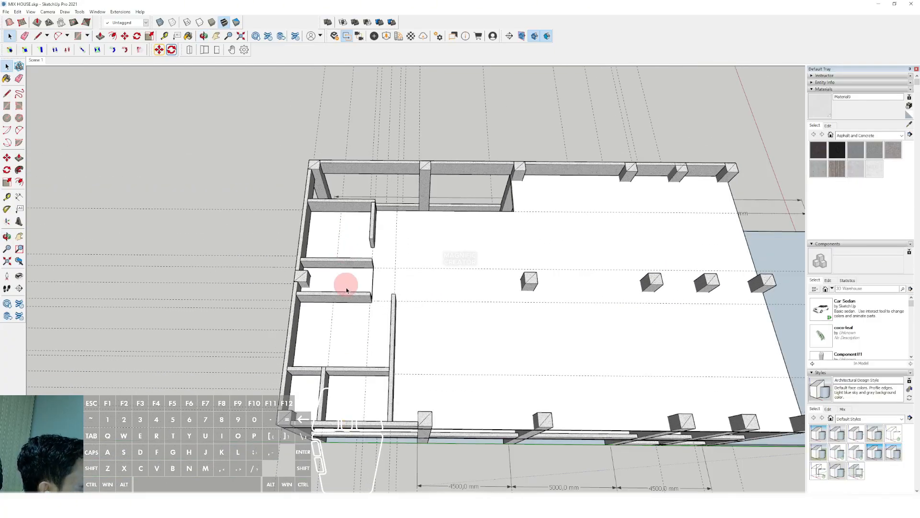
scroll(348, 340, up, 3)
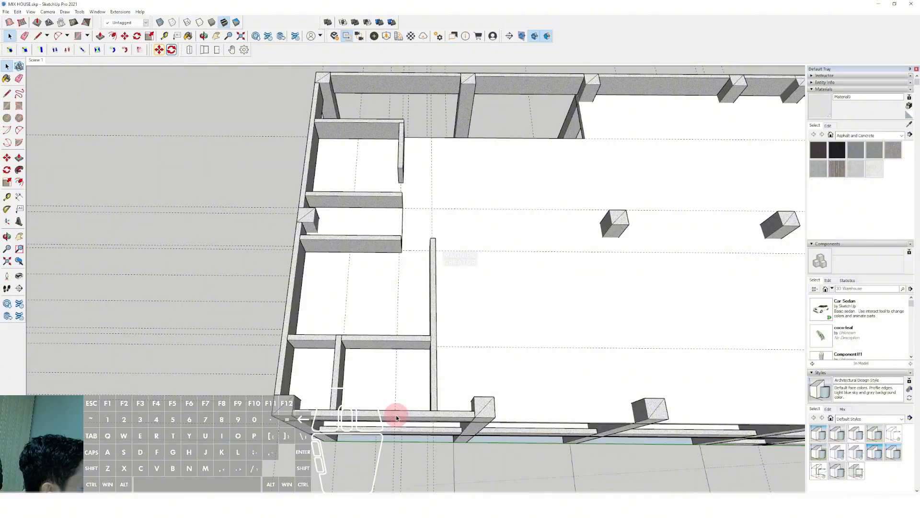
click(396, 415)
scroll(383, 393, up, 4)
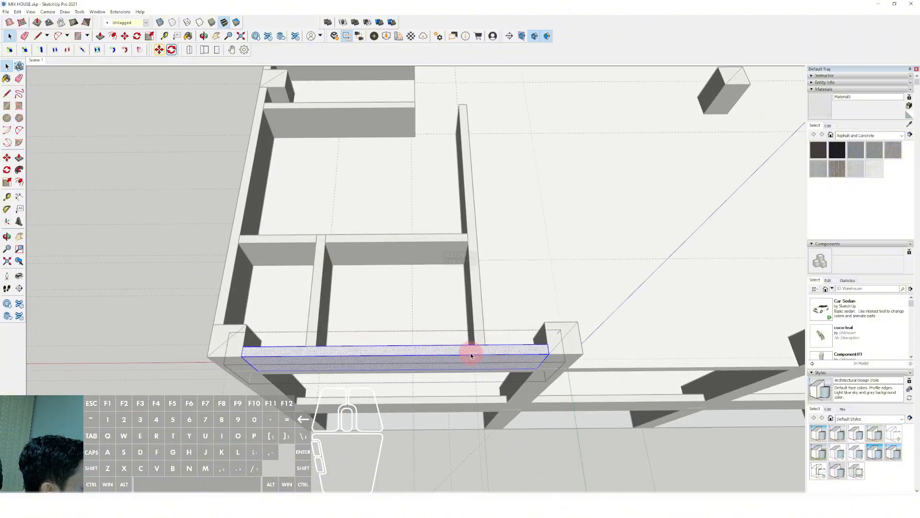
scroll(471, 355, up, 1)
key(r)
key(p)
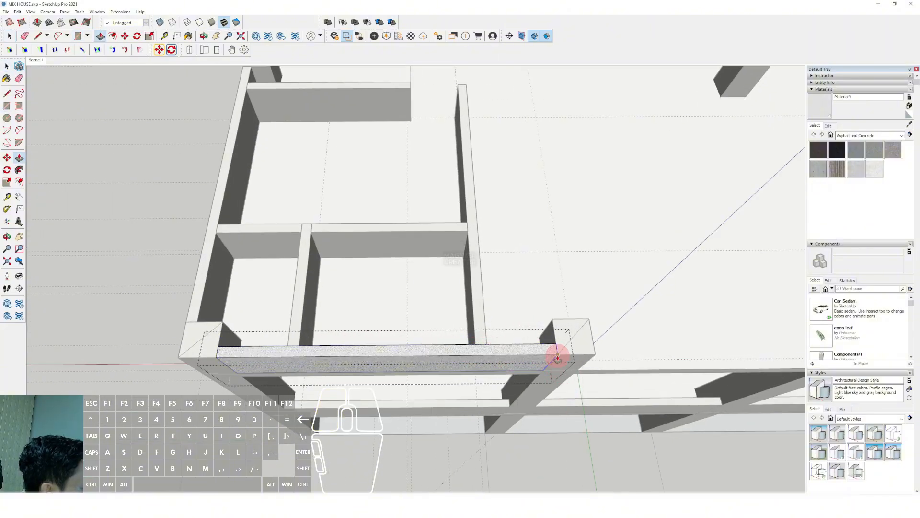
drag(556, 357, 300, 356)
click(299, 346)
key(space)
scroll(297, 350, down, 1)
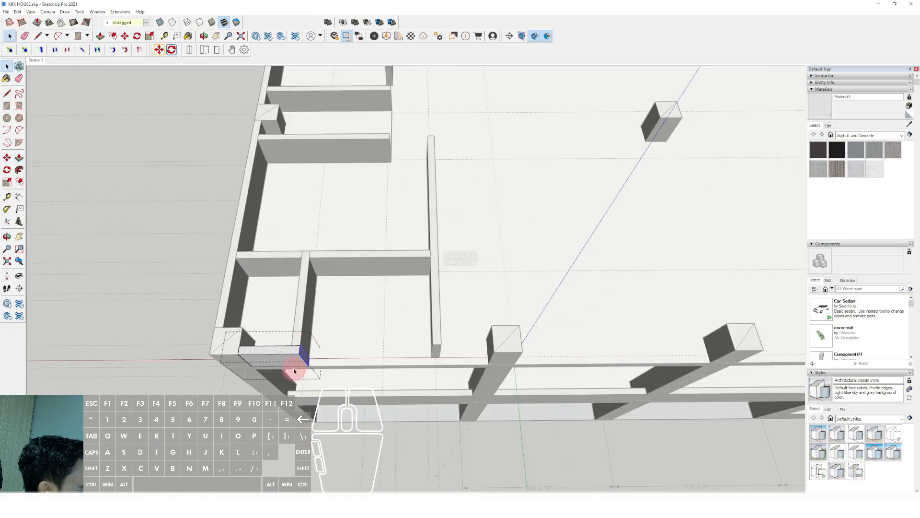
click(294, 369)
Step: Copy the shortened front beam segment along the front edge so it meets the bay's second column
click(295, 351)
scroll(296, 352, up, 3)
key(m)
click(302, 354)
key(ctrl)
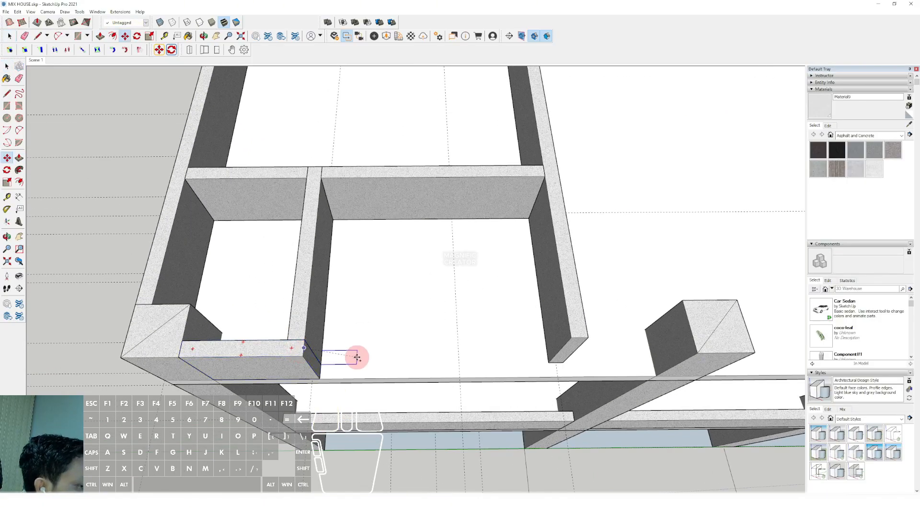
key(space)
key(m)
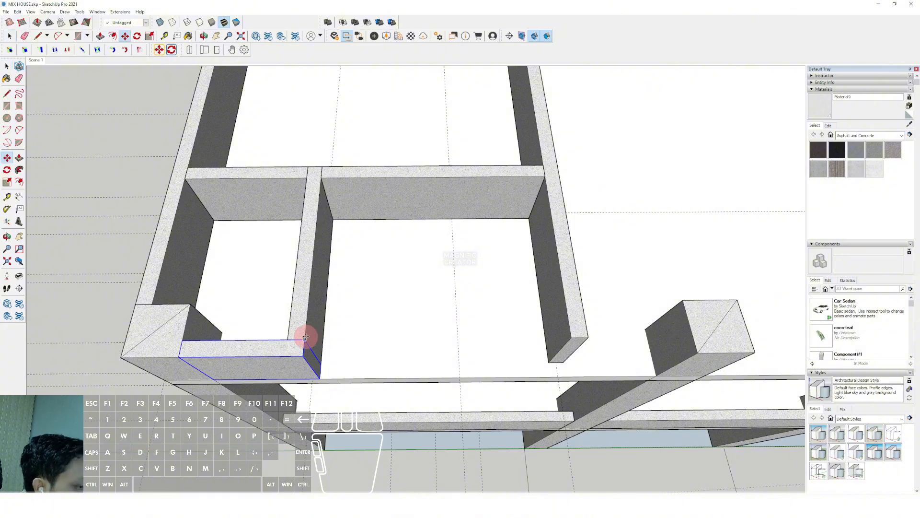
click(304, 339)
key(ctrl)
shift+click(690, 334)
key(space)
scroll(573, 354, down, 1)
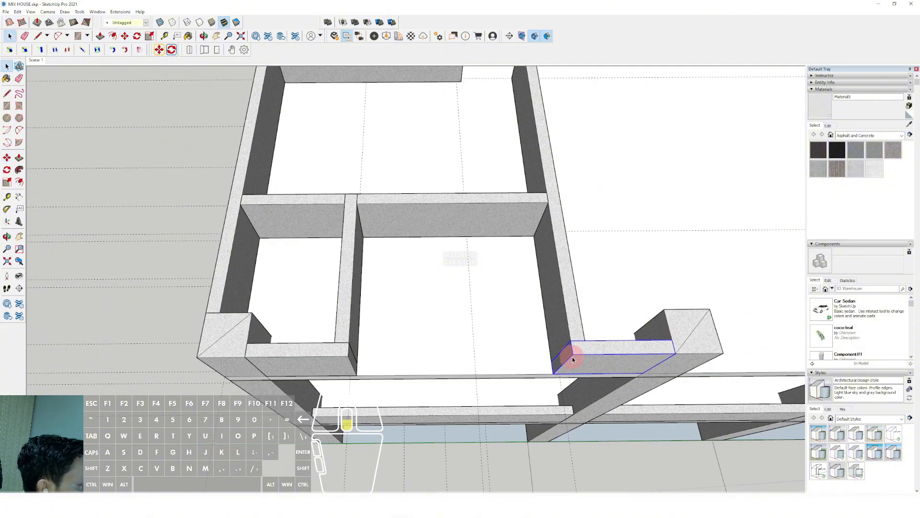
Step: Copy the front segment at the second column once more, end to end into the open middle gap
scroll(602, 355, up, 2)
key(space)
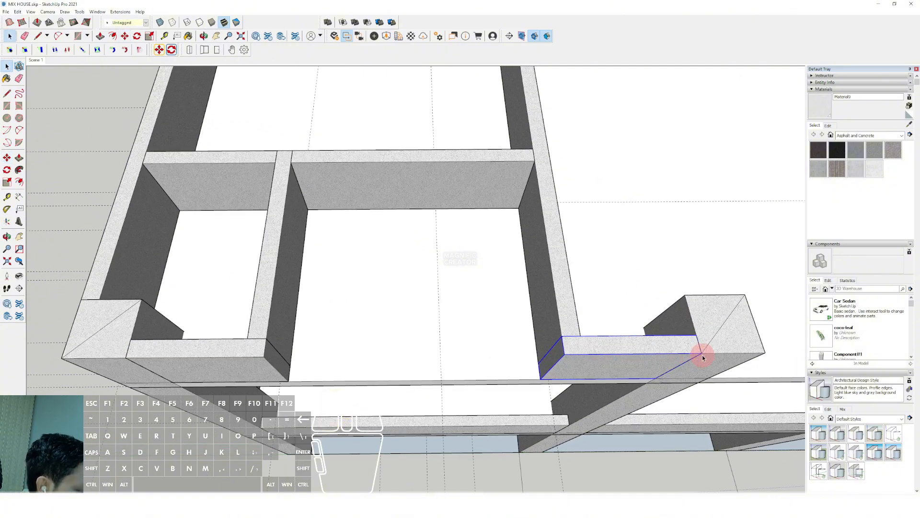
ctrl+click(701, 355)
click(563, 354)
key(space)
Step: Edit the middle front segment and extend its free end face to the corner-side front segment
double_click(440, 355)
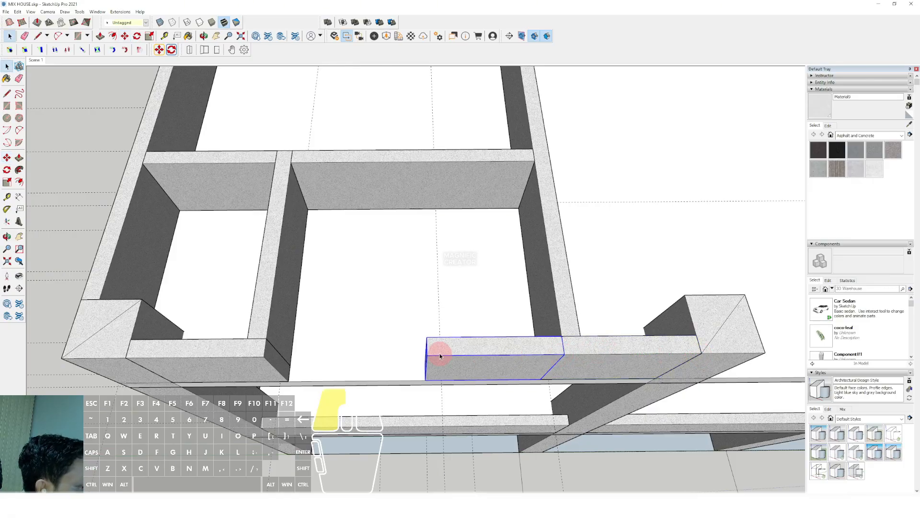
drag(353, 301, 428, 385)
key(p)
click(428, 359)
click(281, 302)
key(space)
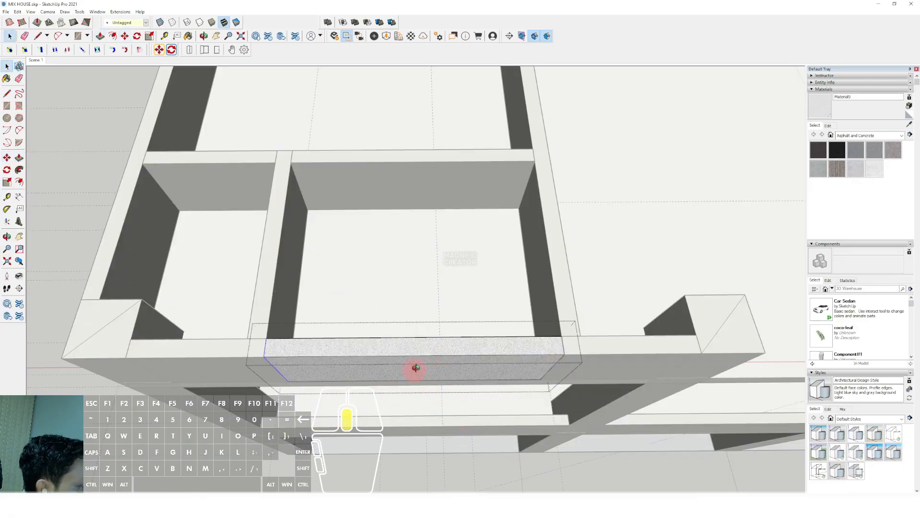
Step: Lower the top face of the middle front segment with Push/Pull so it sits below the adjoining beams, and finish editing
middle_drag(415, 369, 619, 212)
middle_drag(595, 177, 472, 333)
scroll(577, 358, up, 1)
shift+middle_drag(491, 410, 653, 230)
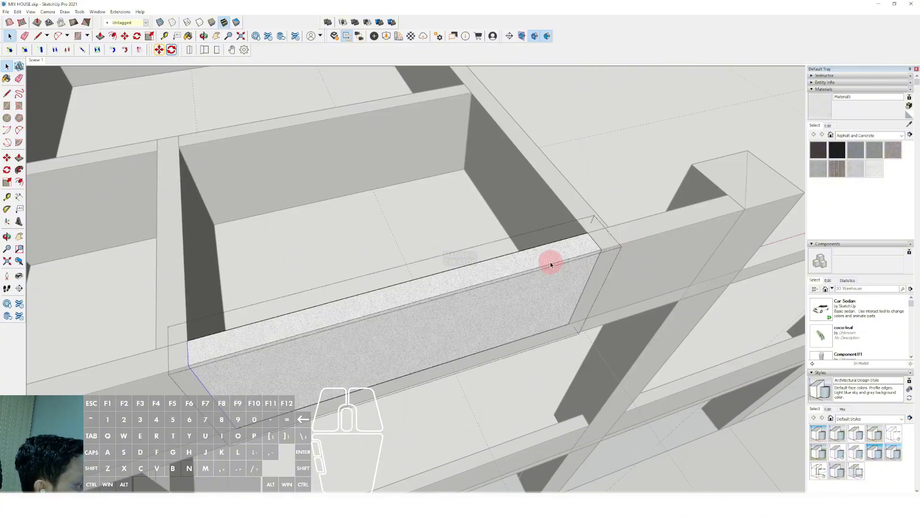
key(p)
click(571, 268)
click(565, 310)
key(space)
scroll(564, 311, down, 1)
click(612, 390)
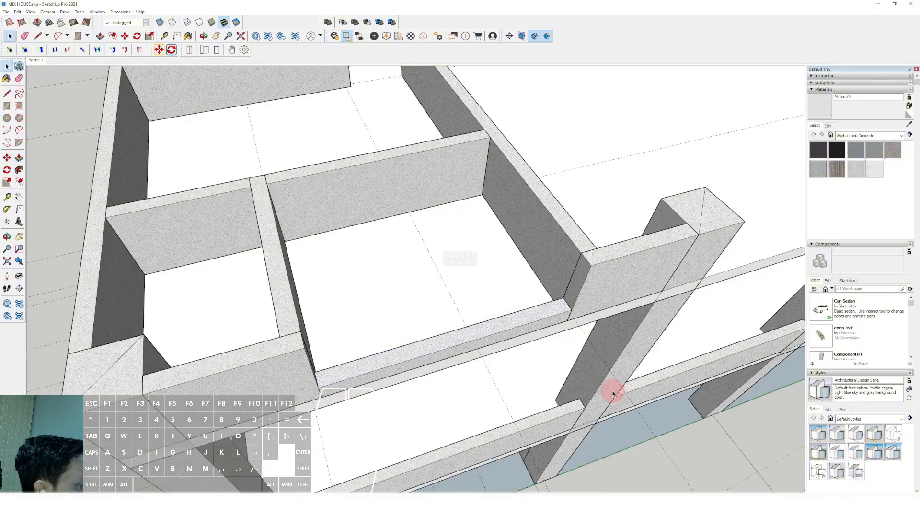
Step: Examine the interior beam layout, columns and guides across the whole slab from above
scroll(468, 321, down, 3)
scroll(442, 281, down, 2)
middle_drag(482, 365, 410, 401)
scroll(435, 331, down, 1)
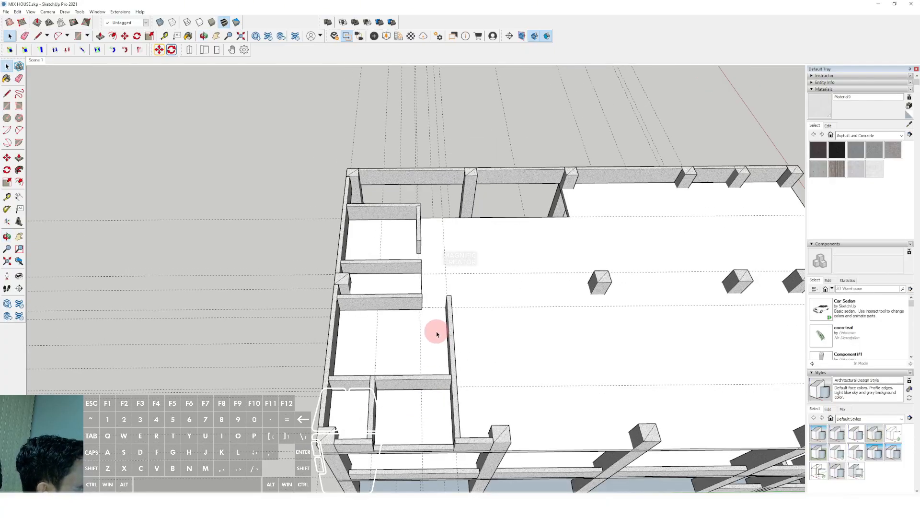
shift+middle_drag(435, 331, 417, 338)
scroll(415, 325, up, 2)
scroll(407, 317, down, 2)
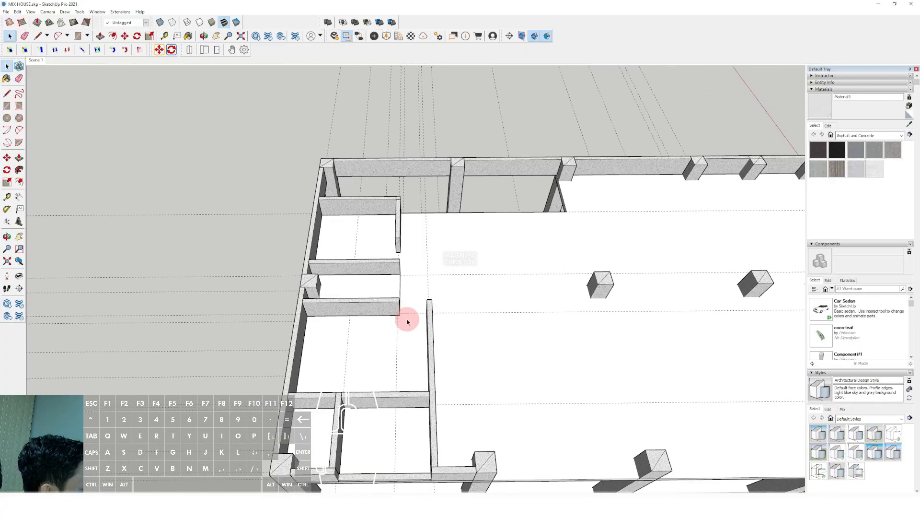
scroll(395, 371, down, 2)
middle_drag(395, 370, 360, 346)
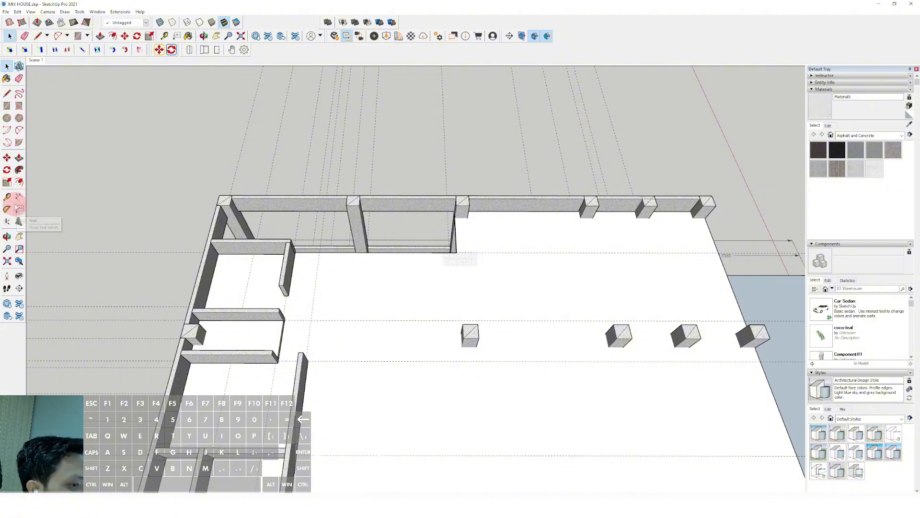
shift+middle_drag(316, 315, 346, 325)
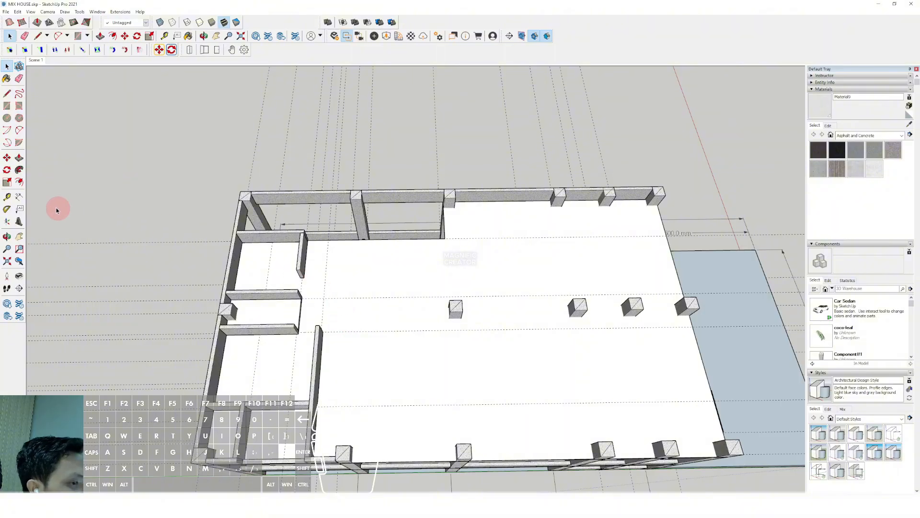
Step: Create a construction guide parallel to the one beside the second interior beam, offset further into the slab
click(7, 196)
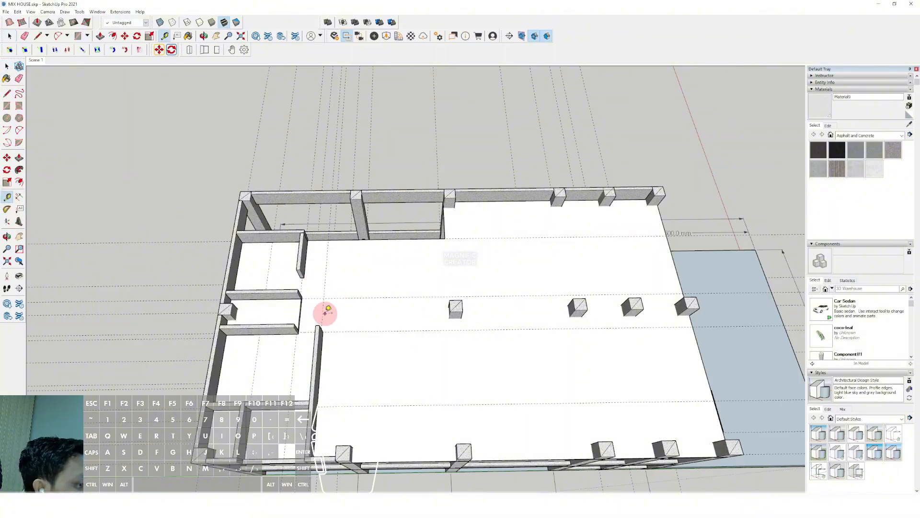
click(323, 311)
scroll(358, 320, up, 2)
scroll(358, 320, down, 1)
shift+middle_drag(358, 317, 360, 280)
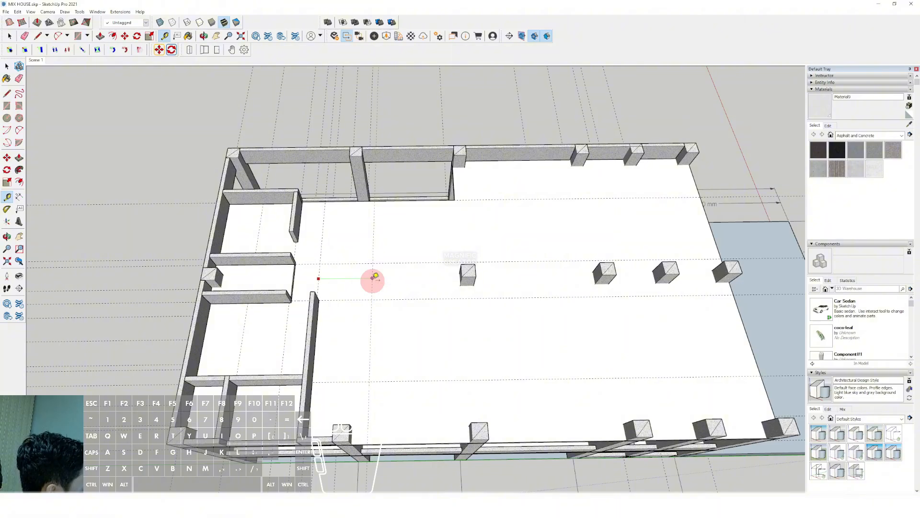
key(space)
key(d)
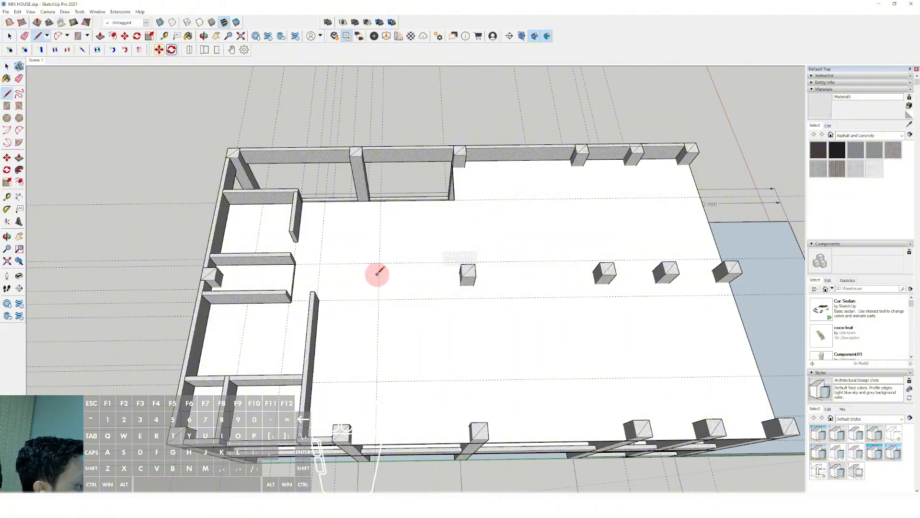
click(378, 274)
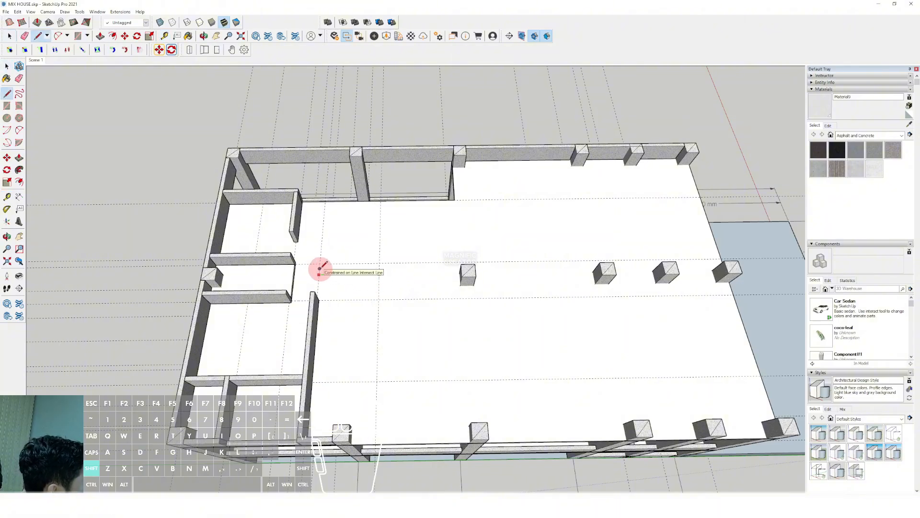
Step: Copy the long interior beam that runs back from the front edge across onto the new guide
middle_drag(319, 267, 431, 355)
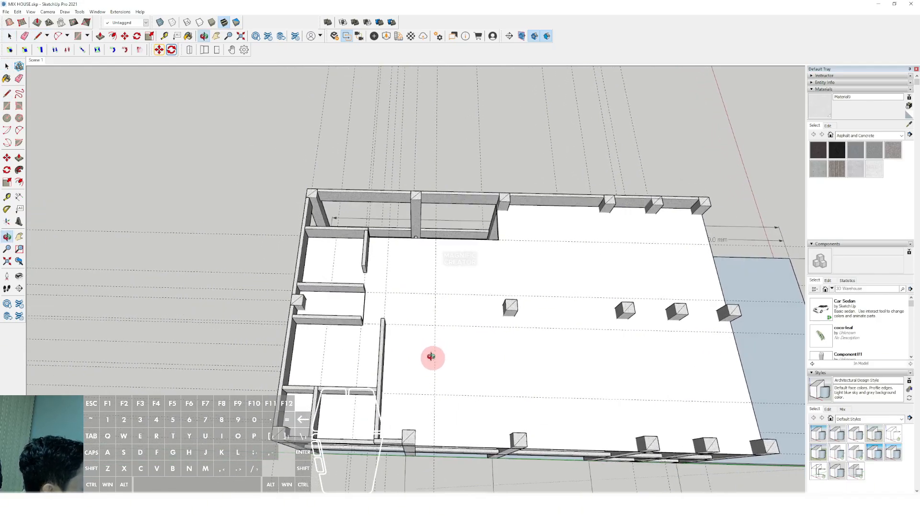
scroll(388, 323, up, 5)
click(388, 320)
scroll(388, 318, up, 2)
scroll(354, 319, up, 2)
key(m)
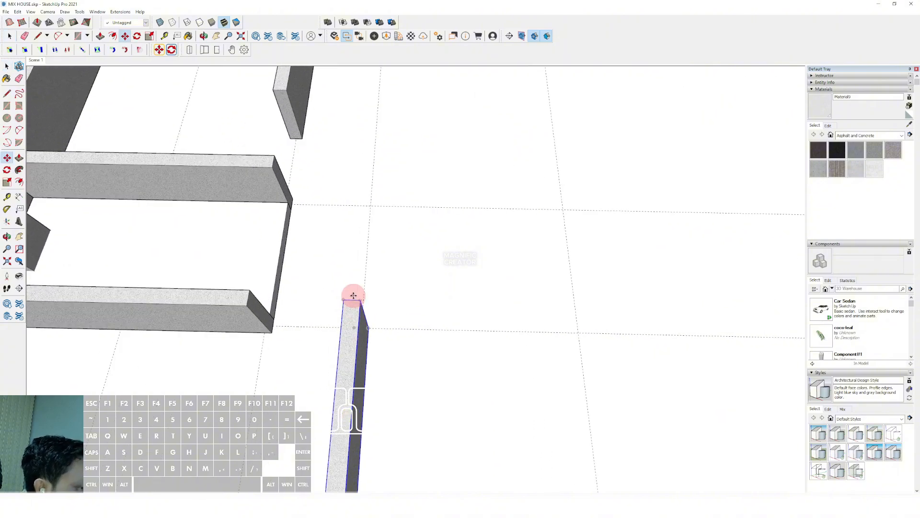
click(351, 301)
key(ctrl)
shift+scroll(405, 306, down, 2)
scroll(443, 307, down, 2)
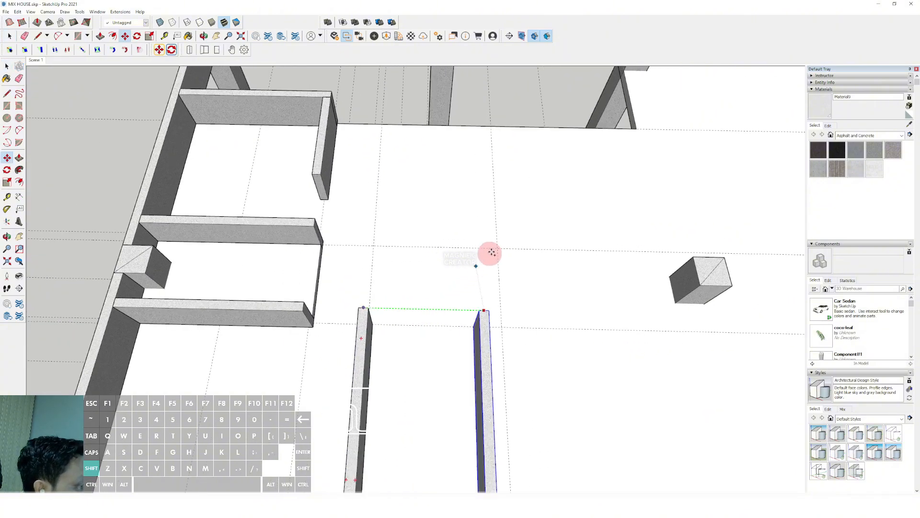
click(494, 246)
key(space)
scroll(460, 282, down, 6)
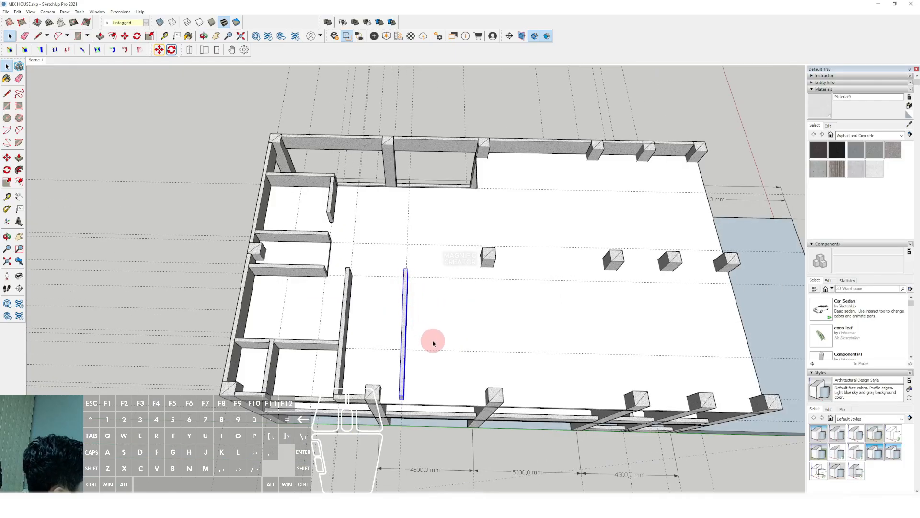
Step: Copy the short front beam segment beside the second front column to the far side of that column
scroll(378, 401, up, 6)
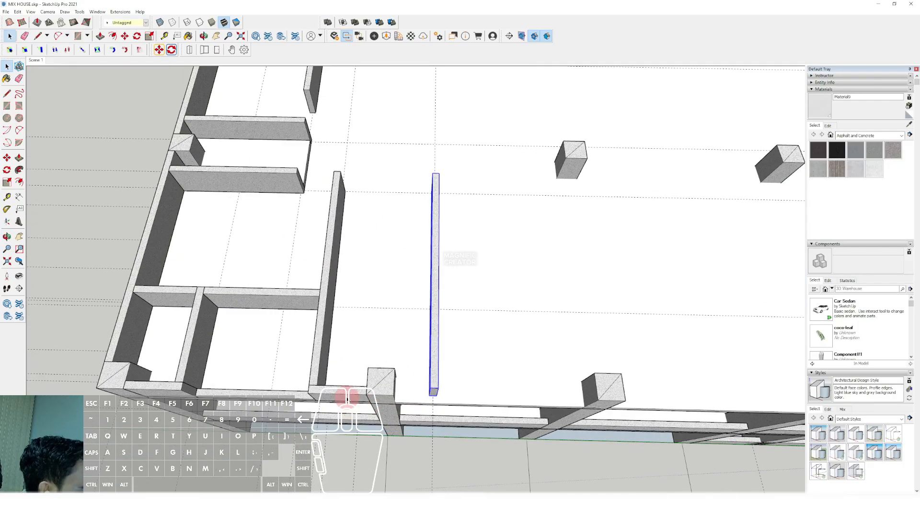
key(m)
click(295, 365)
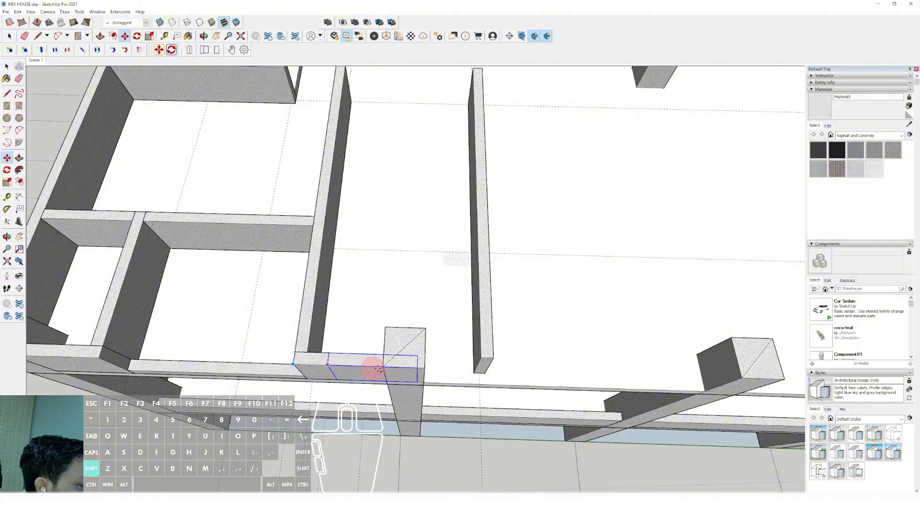
shift+middle_drag(372, 368, 307, 350)
scroll(307, 351, down, 1)
key(space)
Step: Edit the copied front segment, extend its free end face to the third front column with Push/Pull, and finish editing
click(409, 361)
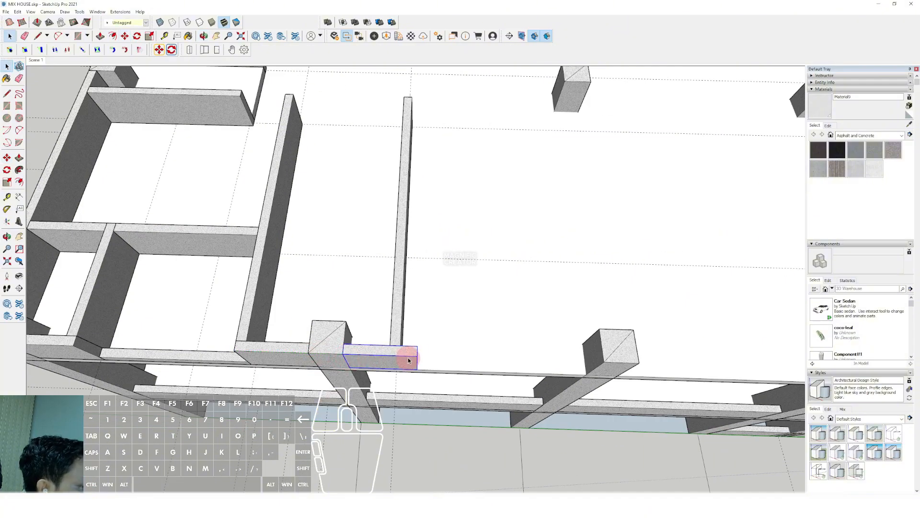
double_click(409, 360)
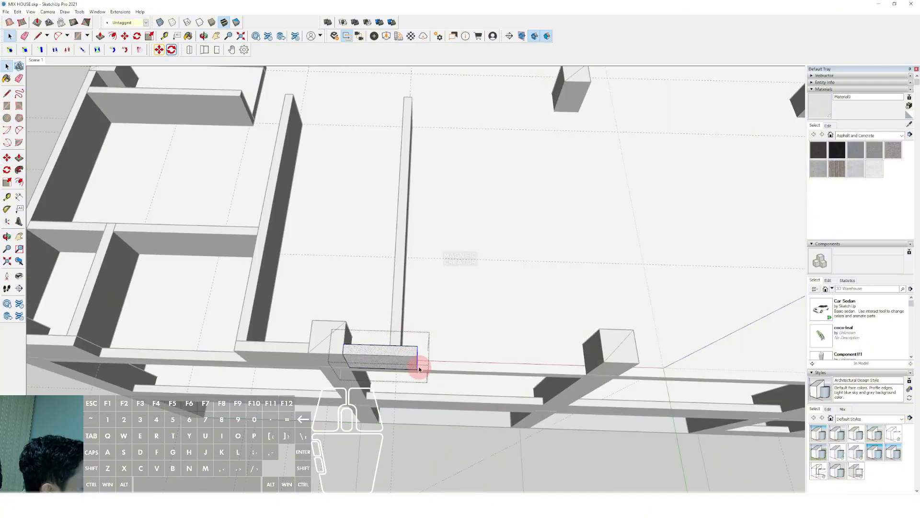
key(p)
click(416, 365)
click(601, 364)
key(space)
scroll(599, 363, down, 2)
click(595, 442)
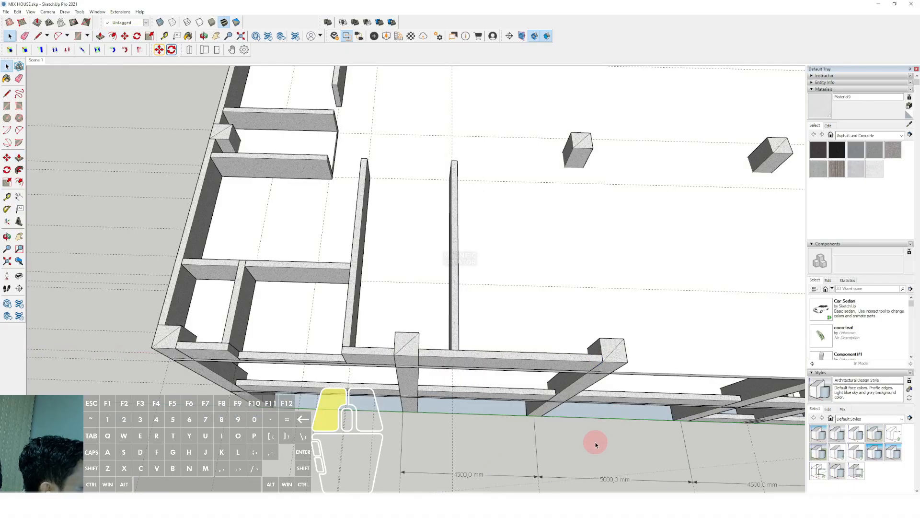
Step: Create a guide parallel to the newly copied beam's guide, in line with the third row of columns
scroll(460, 335, down, 2)
shift+middle_drag(461, 334, 452, 396)
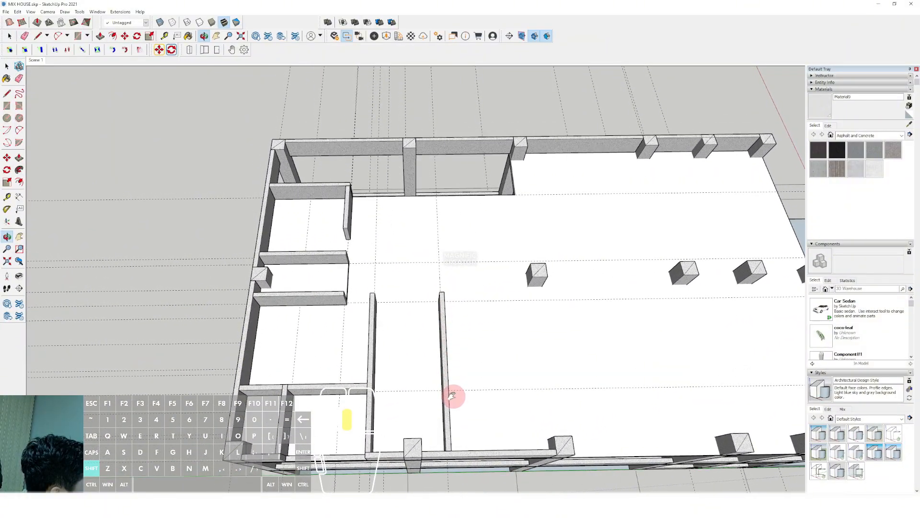
scroll(458, 389, down, 2)
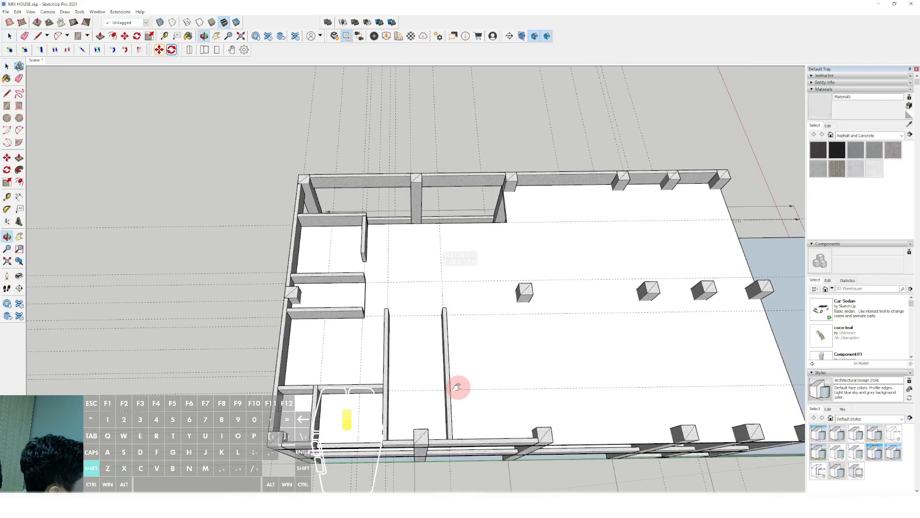
click(12, 201)
scroll(499, 343, up, 1)
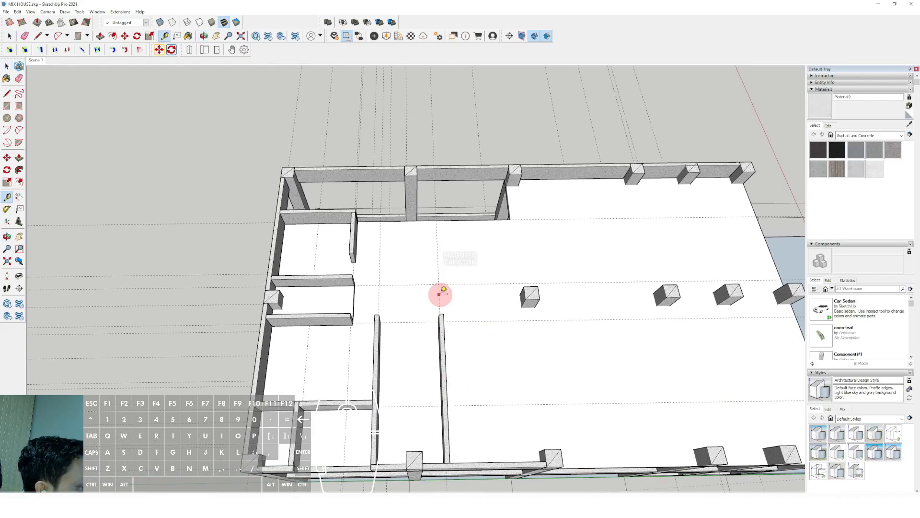
click(439, 293)
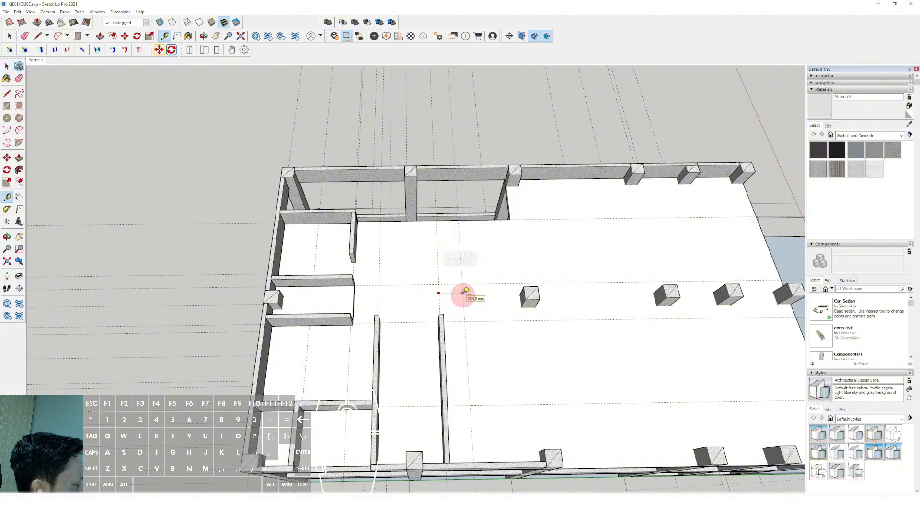
shift+middle_drag(499, 353, 478, 342)
middle_drag(415, 343, 435, 354)
key(space)
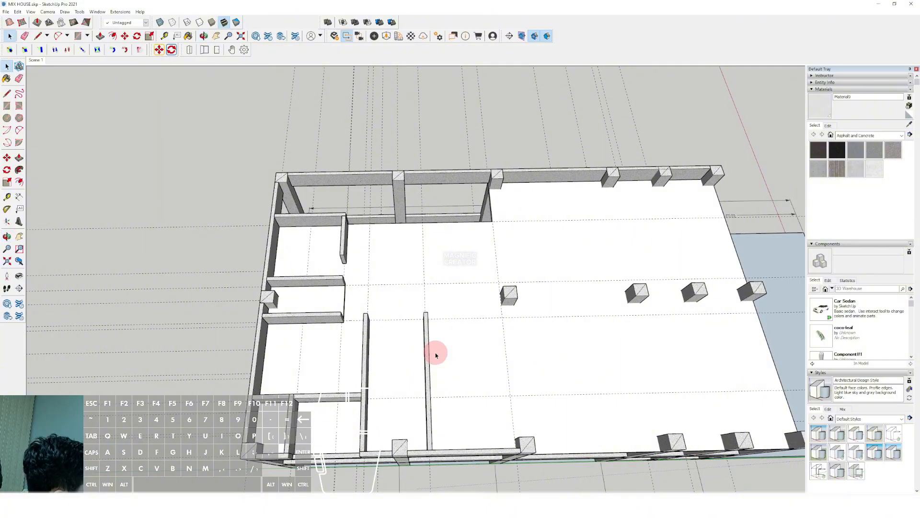
Step: Create a guide parallel to the front beam, offset inward across the slab between the two nearest crosswise guides
shift+middle_drag(530, 369, 505, 342)
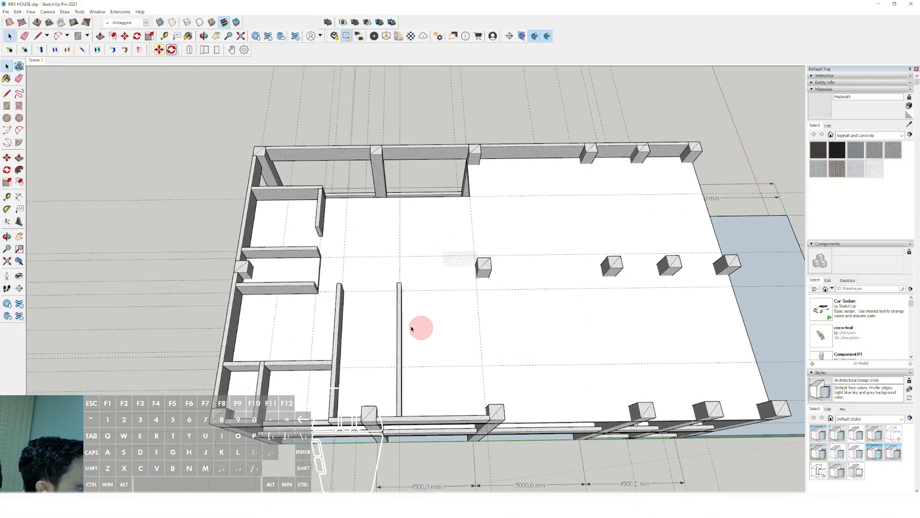
key(t)
middle_drag(437, 405, 477, 370)
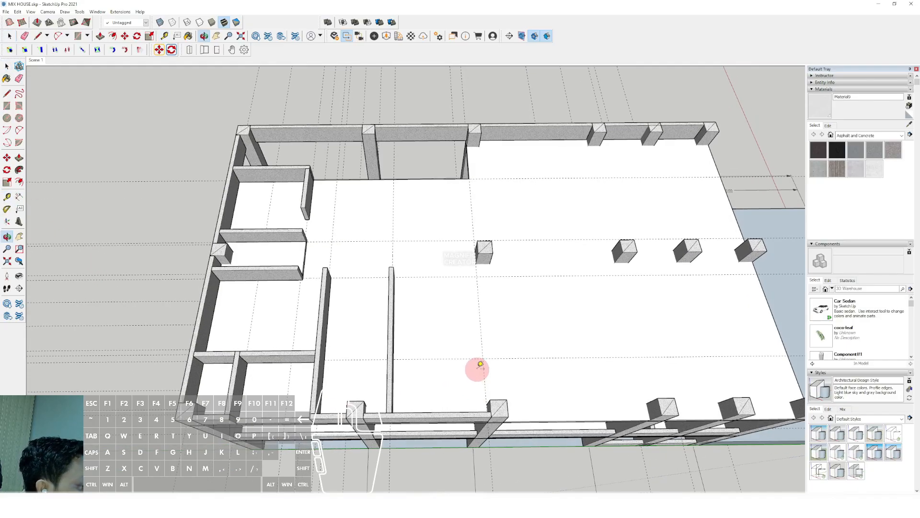
click(518, 421)
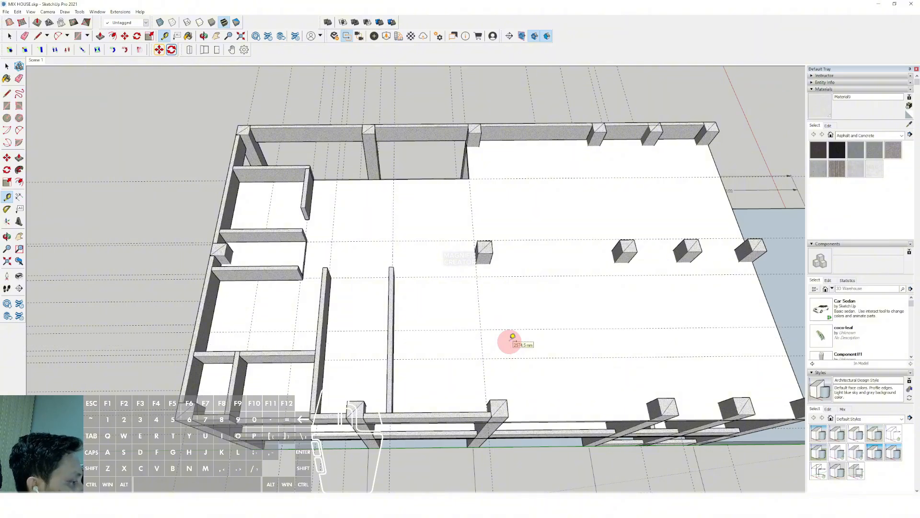
key(space)
Step: Copy the short crosswise beam near the front corner to the intersection of the two new guides
scroll(386, 345, up, 3)
scroll(404, 345, down, 2)
scroll(328, 332, up, 2)
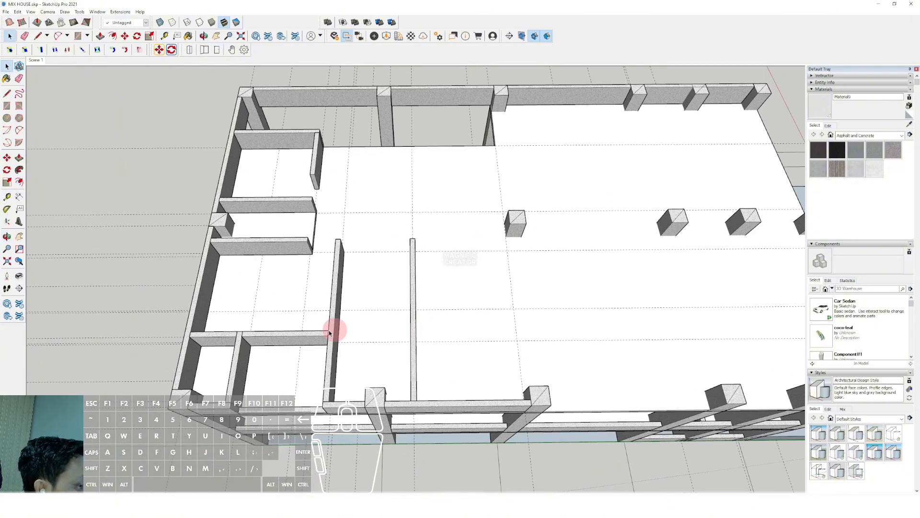
scroll(329, 333, up, 5)
click(366, 345)
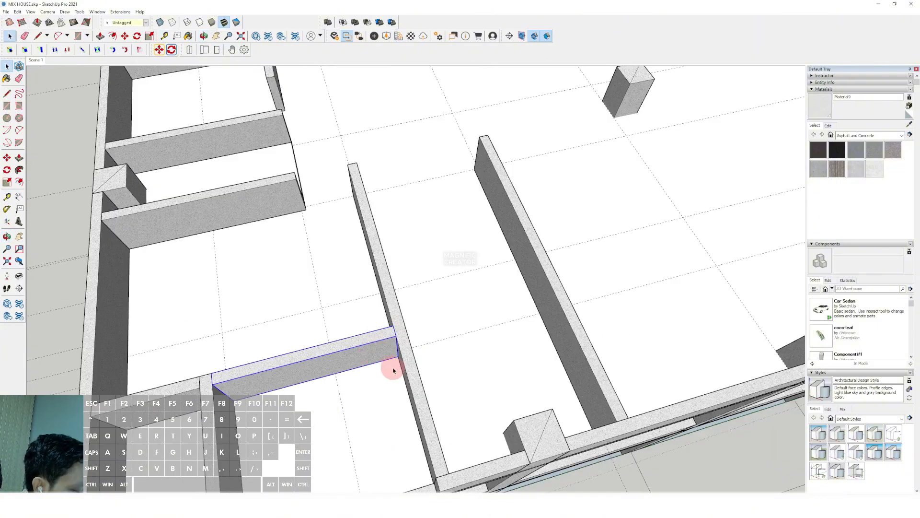
key(m)
key(ctrl)
click(392, 372)
middle_drag(382, 390, 353, 317)
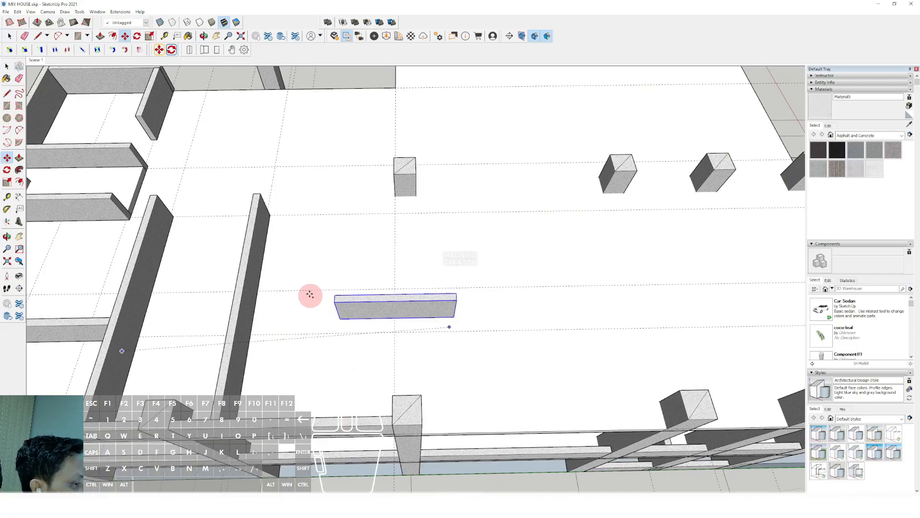
middle_drag(310, 295, 345, 249)
scroll(357, 242, up, 4)
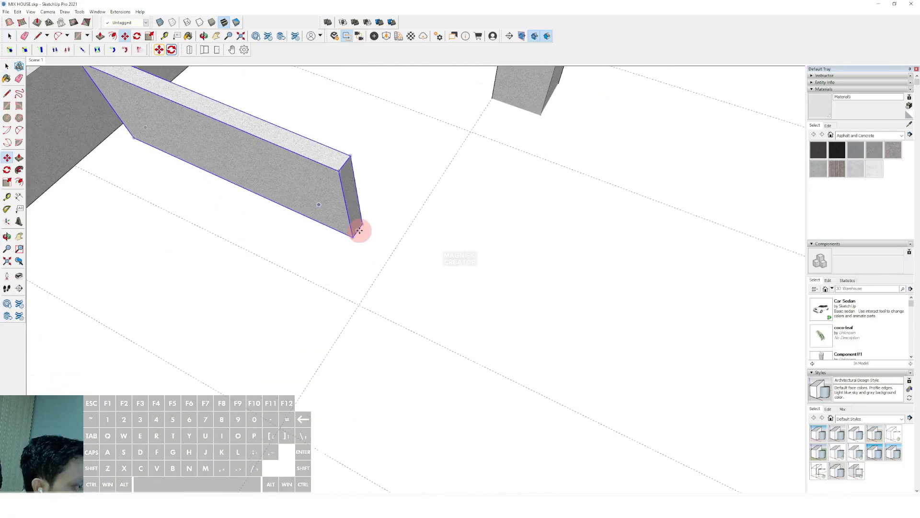
click(359, 230)
click(359, 305)
key(space)
Step: Edit the copied crosswise beam and extend its free end face to the neighbouring long beam with Push/Pull
scroll(387, 313, down, 3)
middle_drag(251, 248, 401, 268)
scroll(401, 268, down, 2)
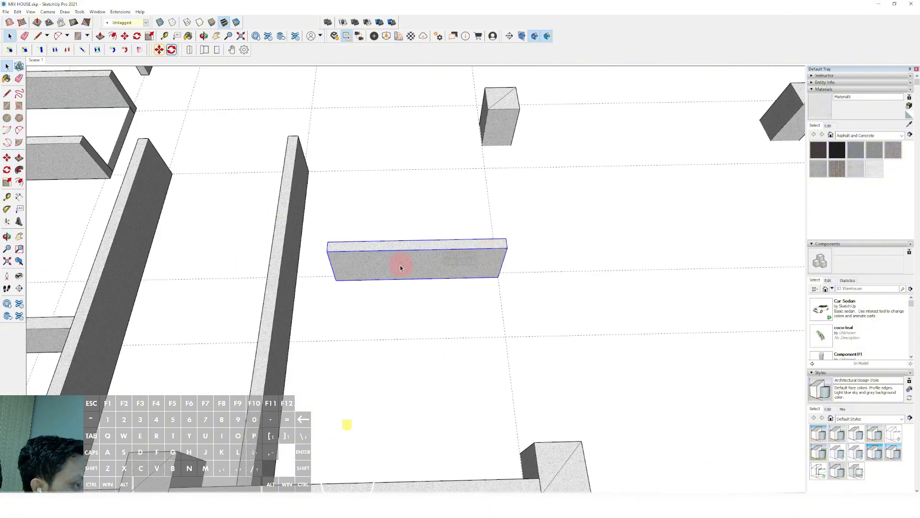
scroll(401, 268, down, 3)
scroll(394, 316, up, 5)
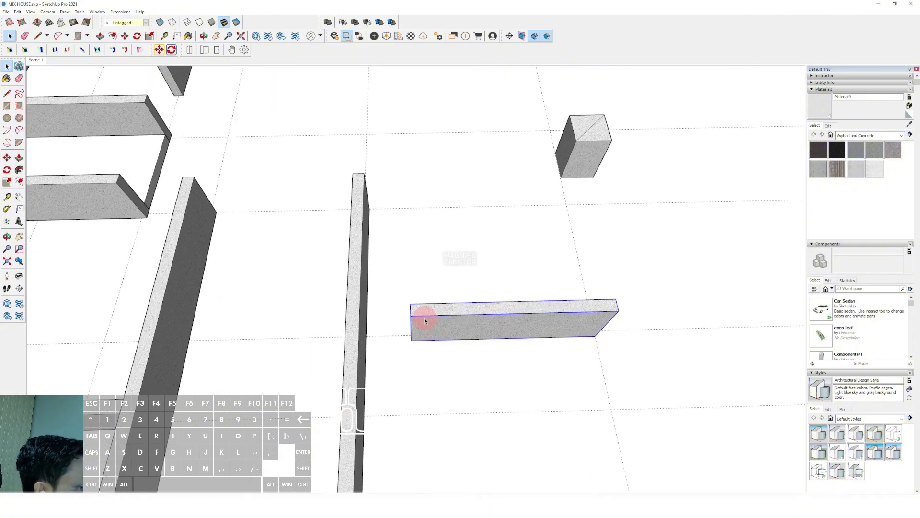
key(m)
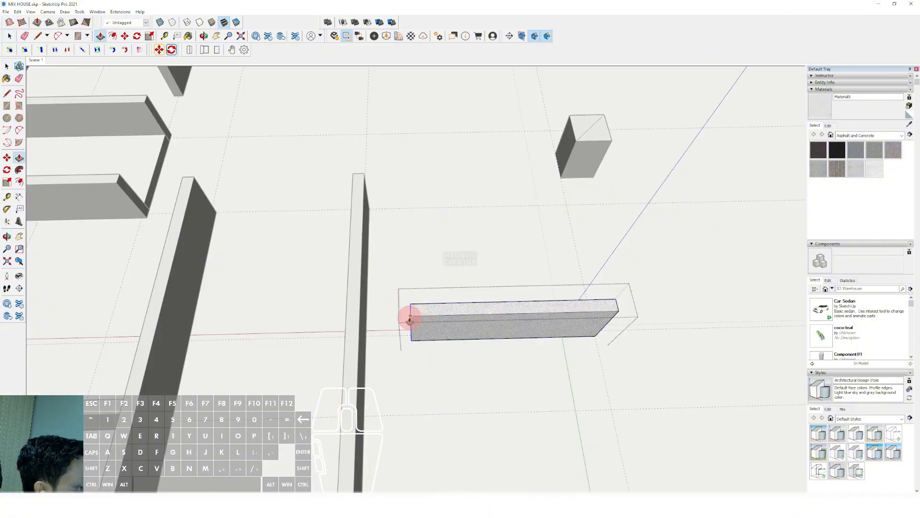
drag(410, 321, 354, 365)
click(359, 358)
scroll(360, 357, down, 3)
middle_drag(360, 358, 442, 361)
scroll(421, 390, up, 1)
shift+middle_drag(342, 373, 351, 349)
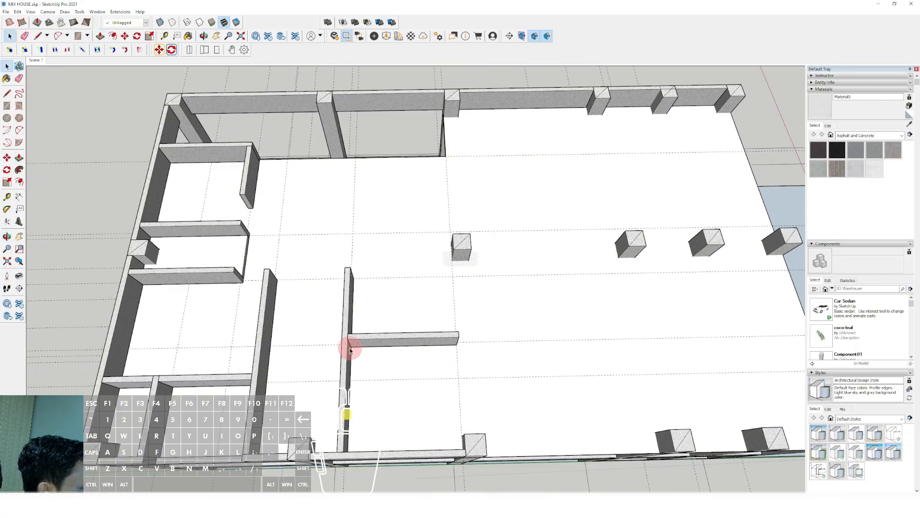
Step: Edit the long beam beside the new crosswise beam and trim its inner end back to the crosswise beam
scroll(351, 348, up, 1)
triple_click(345, 306)
drag(293, 216, 401, 317)
key(v)
click(351, 250)
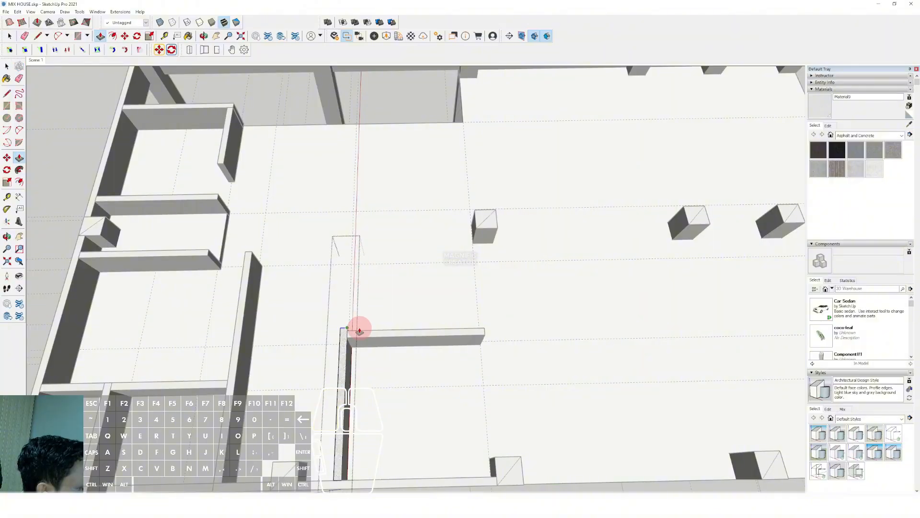
click(360, 330)
key(space)
scroll(359, 329, down, 2)
scroll(365, 390, up, 5)
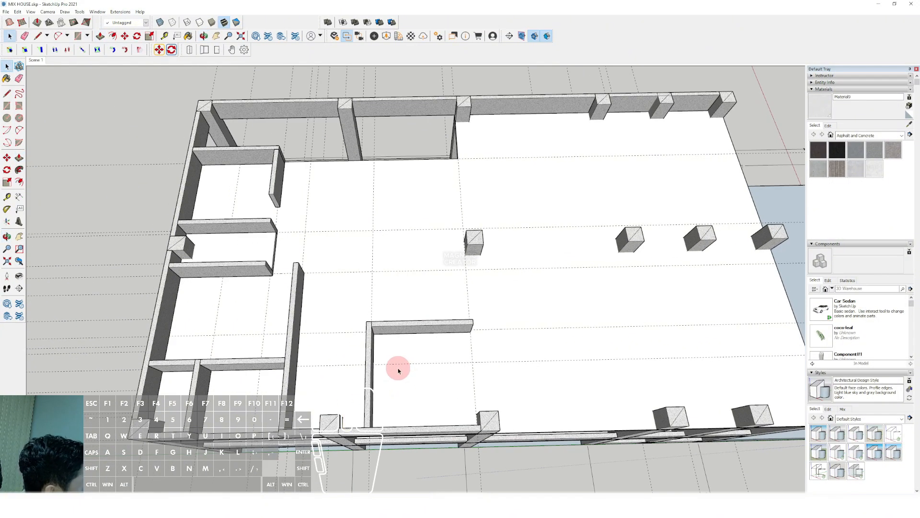
Step: Copy the trimmed beam to the other end of the crosswise beam, at the third front column
scroll(363, 314, up, 2)
key(m)
click(363, 297)
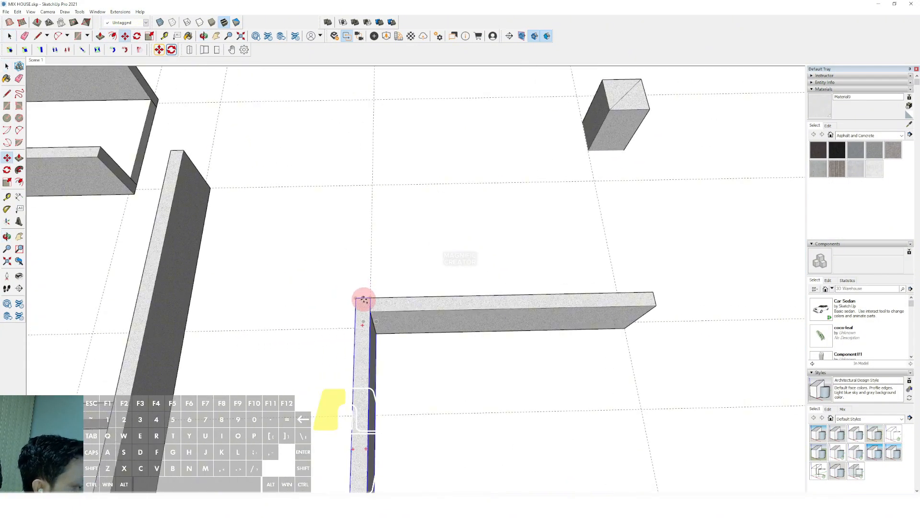
key(ctrl)
scroll(436, 300, down, 1)
shift+middle_drag(556, 307, 463, 392)
click(477, 308)
key(space)
scroll(464, 316, down, 5)
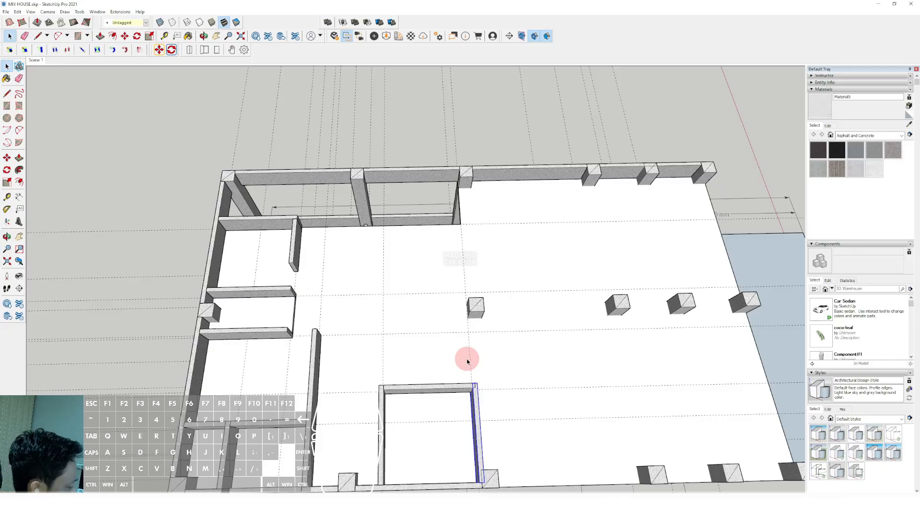
Step: Create a guide parallel to the crosswise beam's guide, offset toward the middle row of columns
click(7, 197)
click(496, 388)
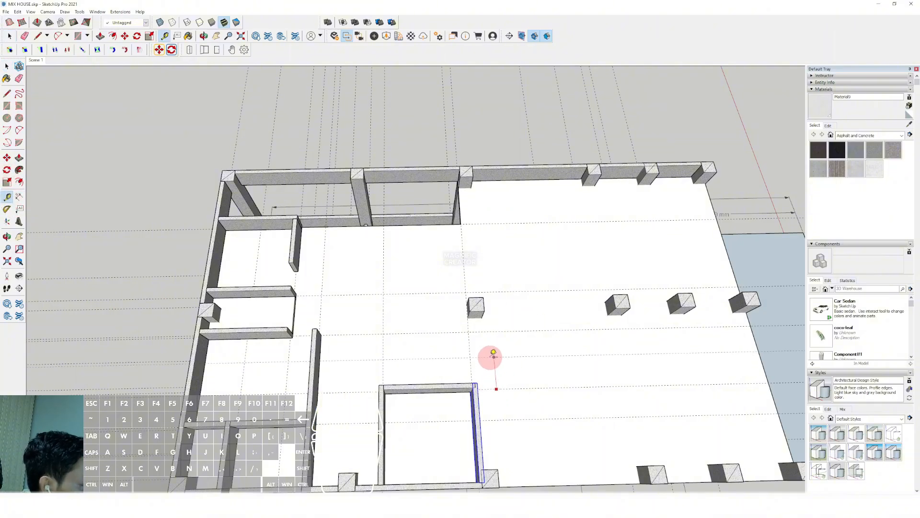
click(493, 352)
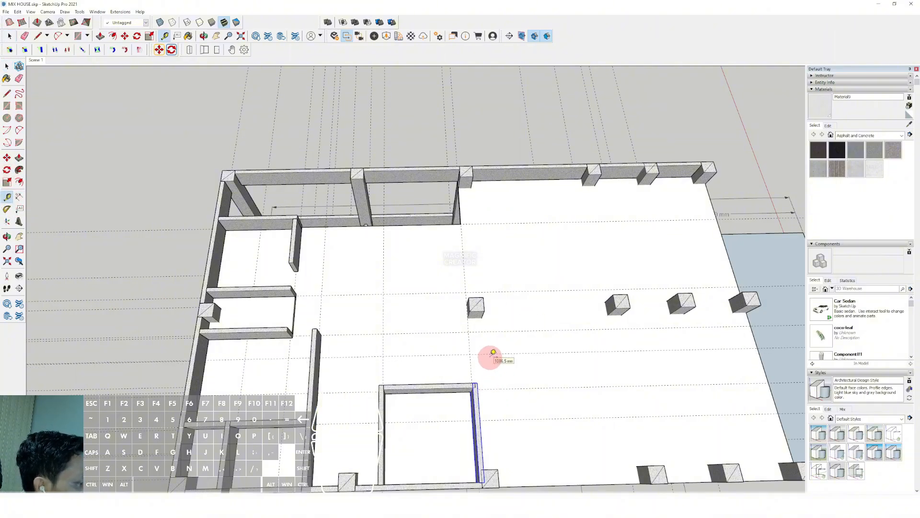
Step: Copy the crosswise beam closing the front bay to the parallel guide nearer the middle row of columns
drag(511, 352, 506, 307)
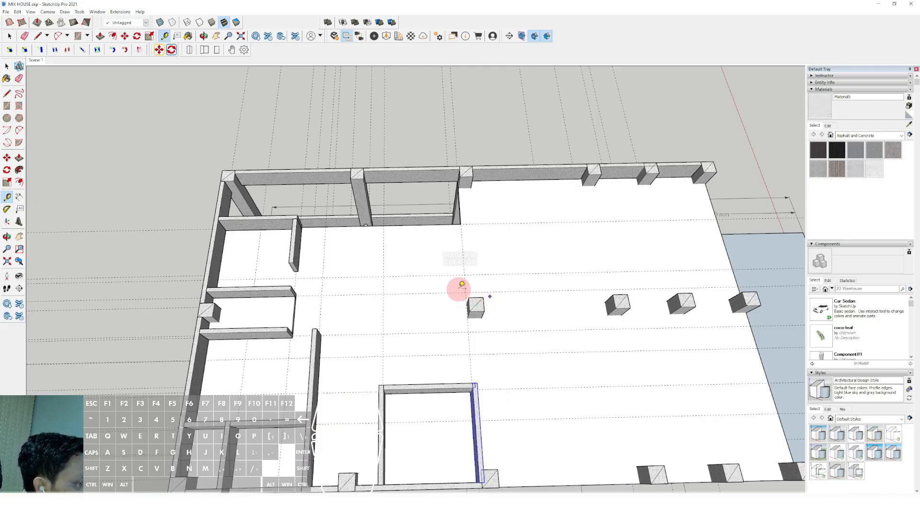
key(space)
middle_drag(439, 367, 477, 378)
scroll(478, 377, up, 5)
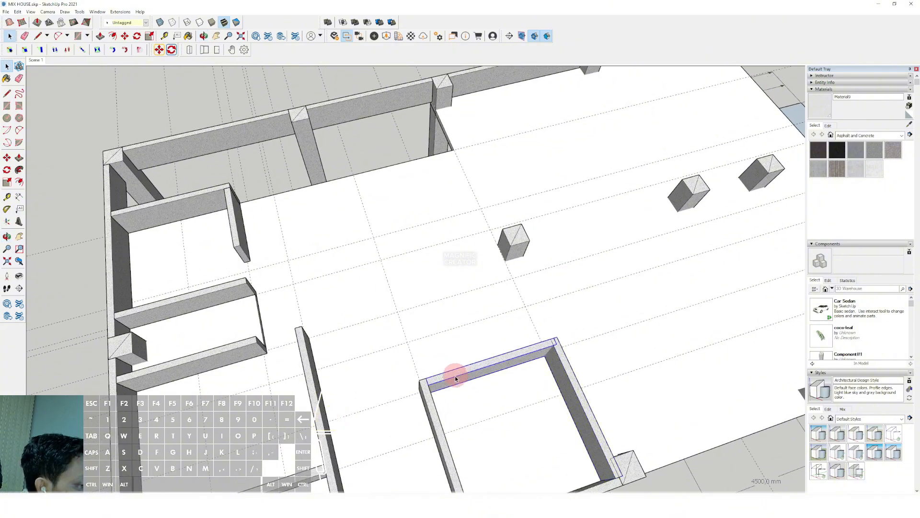
key(m)
click(430, 378)
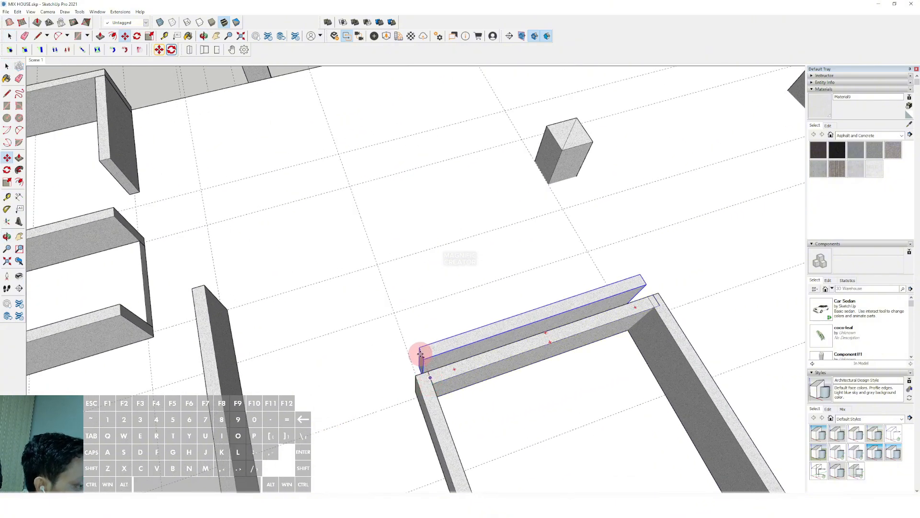
scroll(417, 354, down, 5)
key(shift)
click(409, 334)
key(space)
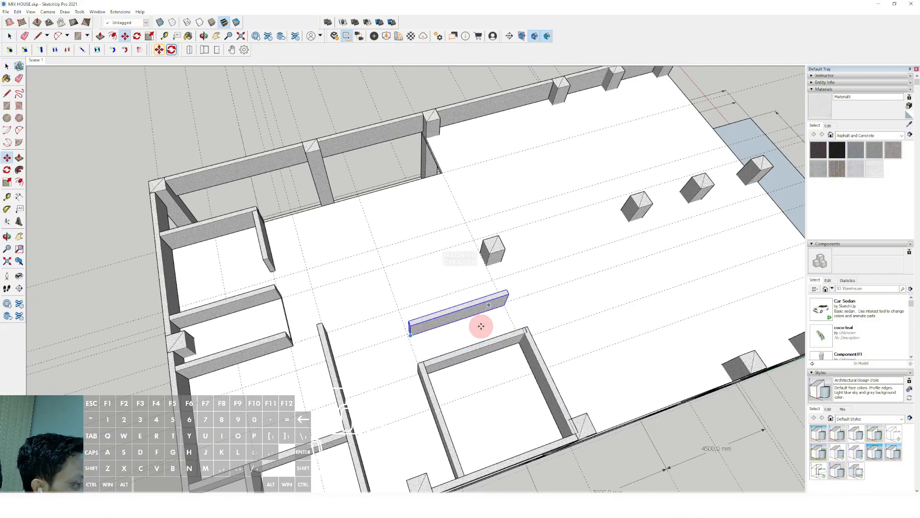
Step: Edit the long beam beside the copied crosswise beam and extend its end past the middle column with Push/Pull
middle_drag(479, 324, 505, 354)
double_click(502, 357)
click(479, 318)
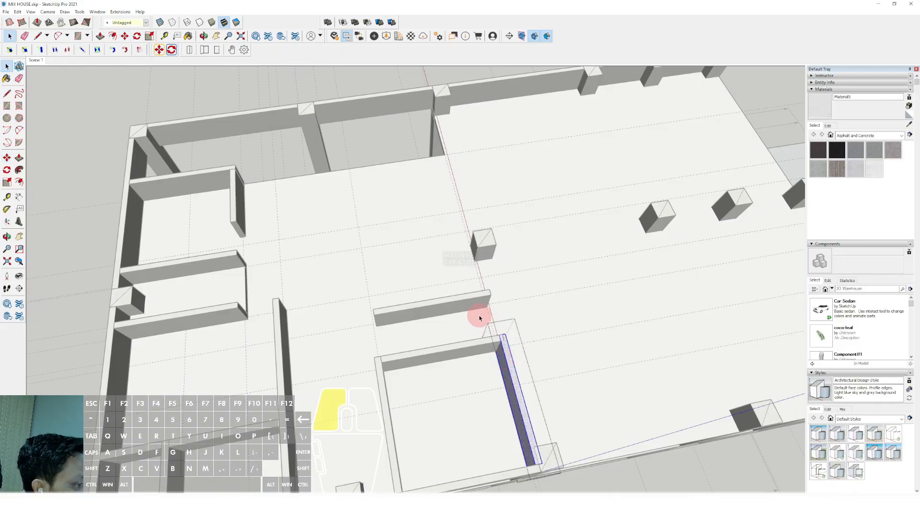
key(v)
click(505, 334)
scroll(498, 302, down, 2)
shift+middle_drag(497, 302, 502, 332)
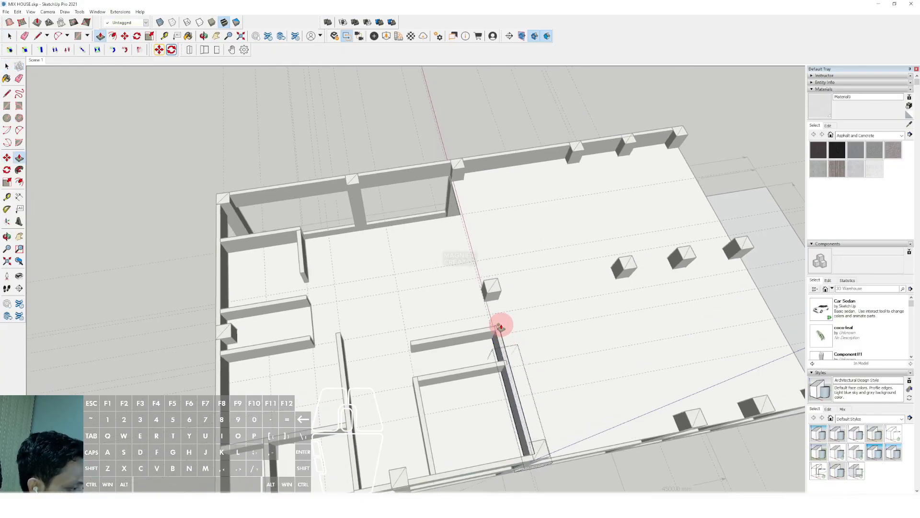
scroll(475, 268, up, 2)
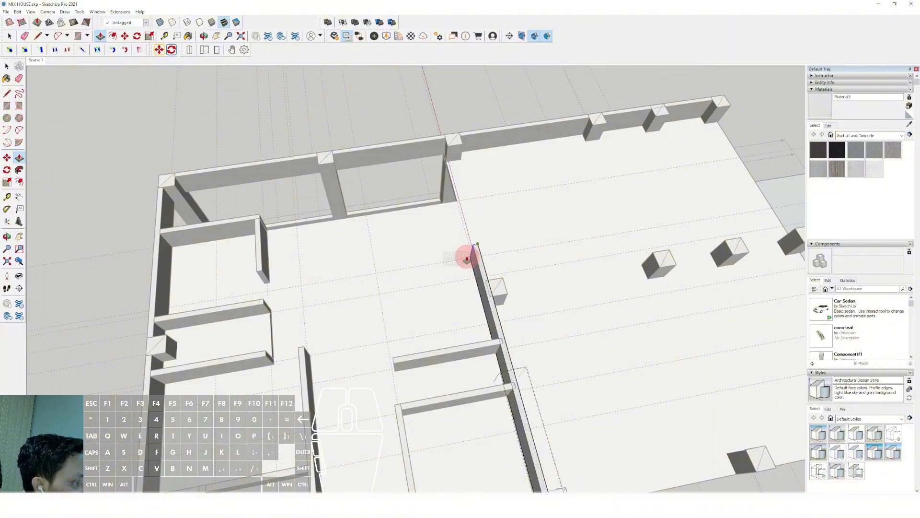
click(467, 259)
Step: Align the extended long beam's end face with the crosswise guide beyond the middle column
key(space)
scroll(469, 258, down, 2)
scroll(472, 255, up, 2)
key(v)
click(476, 252)
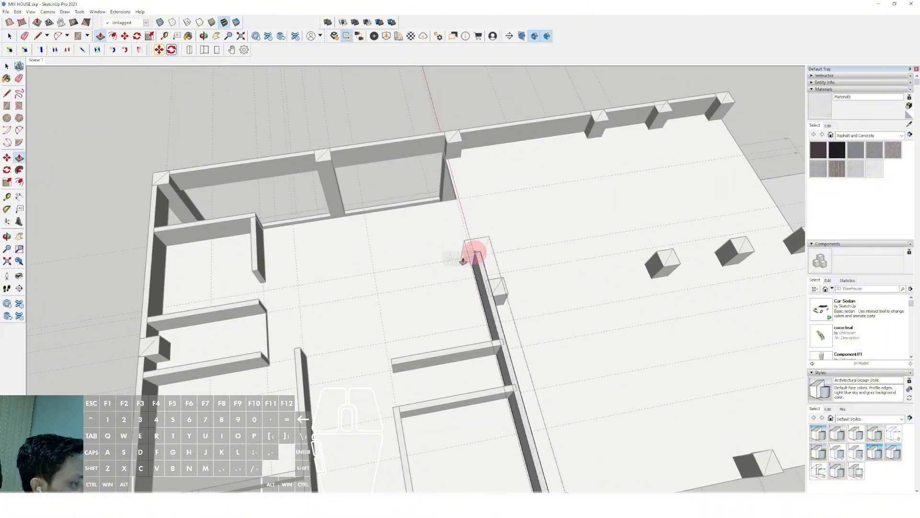
click(374, 273)
key(space)
click(374, 271)
Step: Copy the short lengthwise beam of the front bay to the free end of the new crosswise beam
scroll(374, 272, down, 2)
scroll(434, 311, up, 2)
click(414, 348)
scroll(415, 348, down, 2)
shift+middle_drag(455, 350, 463, 350)
click(446, 416)
scroll(446, 419, down, 1)
shift+middle_drag(445, 419, 451, 340)
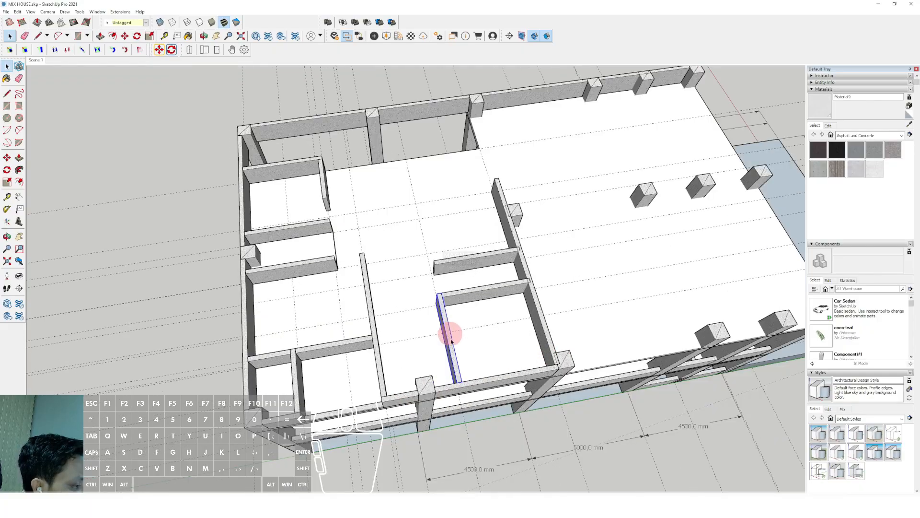
scroll(453, 350, up, 4)
key(m)
click(464, 401)
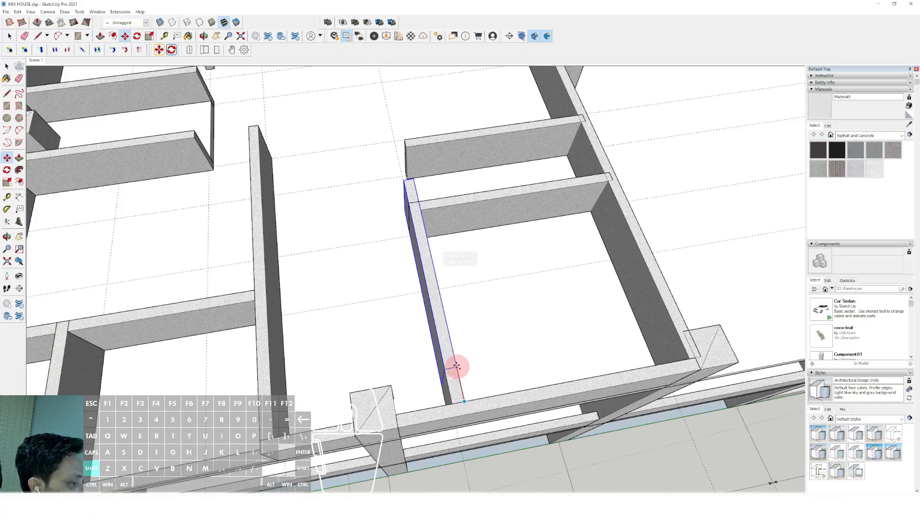
scroll(442, 375, down, 3)
click(425, 249)
key(space)
scroll(423, 250, up, 3)
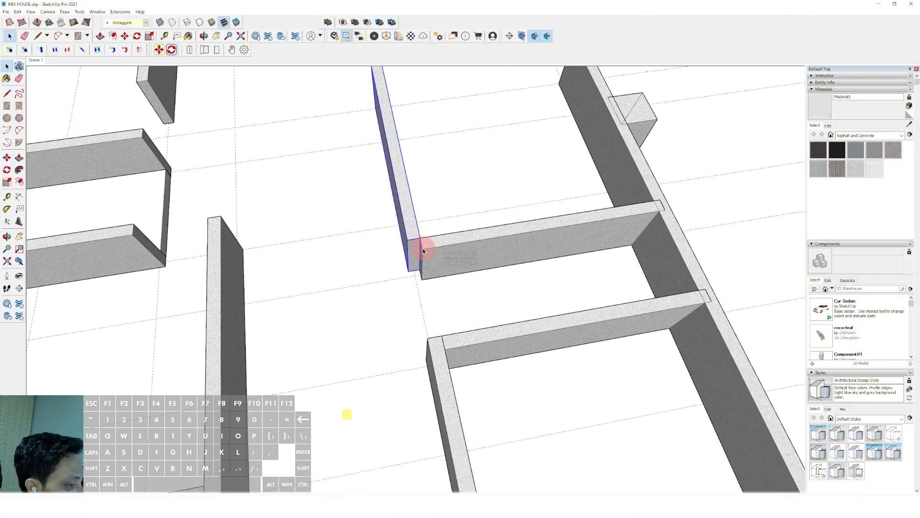
scroll(426, 249, down, 1)
scroll(438, 251, down, 2)
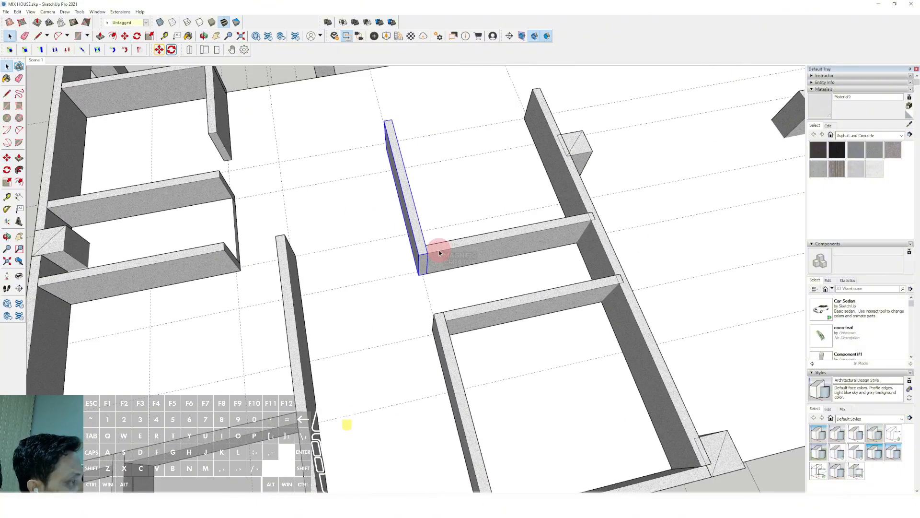
shift+middle_drag(439, 252, 462, 343)
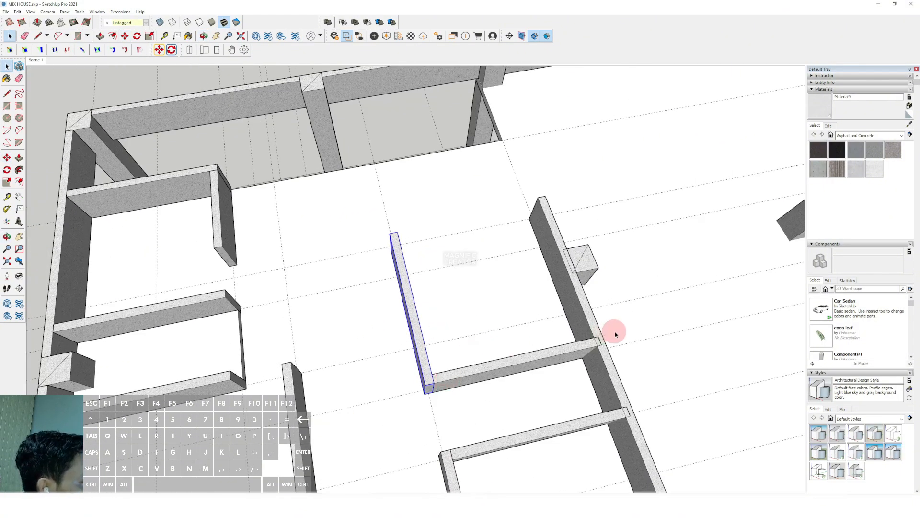
key(l)
click(629, 342)
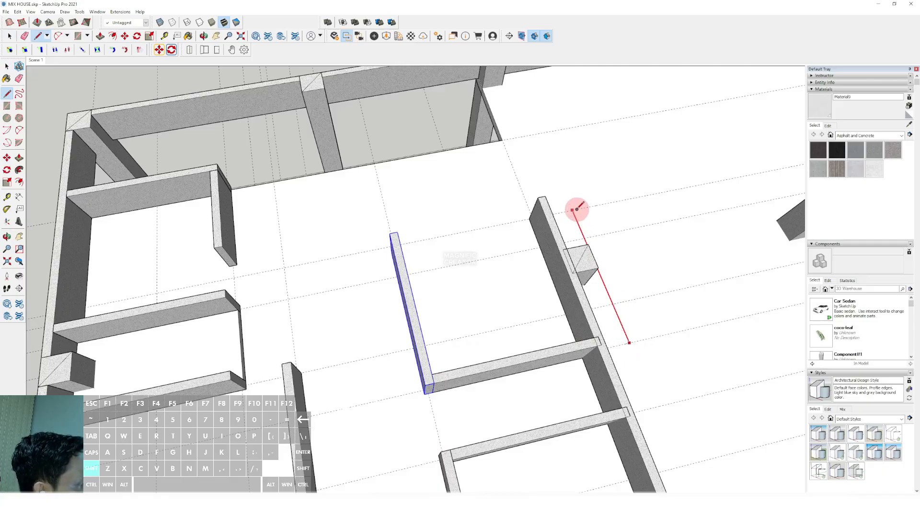
key(space)
Step: Make a copy of the new lengthwise beam rotated 90 degrees about its far end, reaching toward the long beam
scroll(510, 232, down, 3)
scroll(452, 245, up, 1)
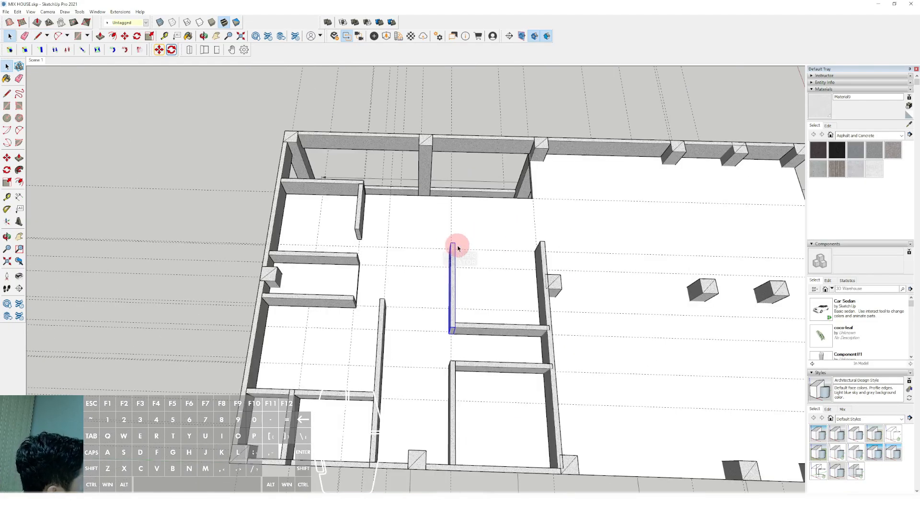
scroll(489, 246, up, 3)
click(548, 265)
scroll(555, 246, up, 3)
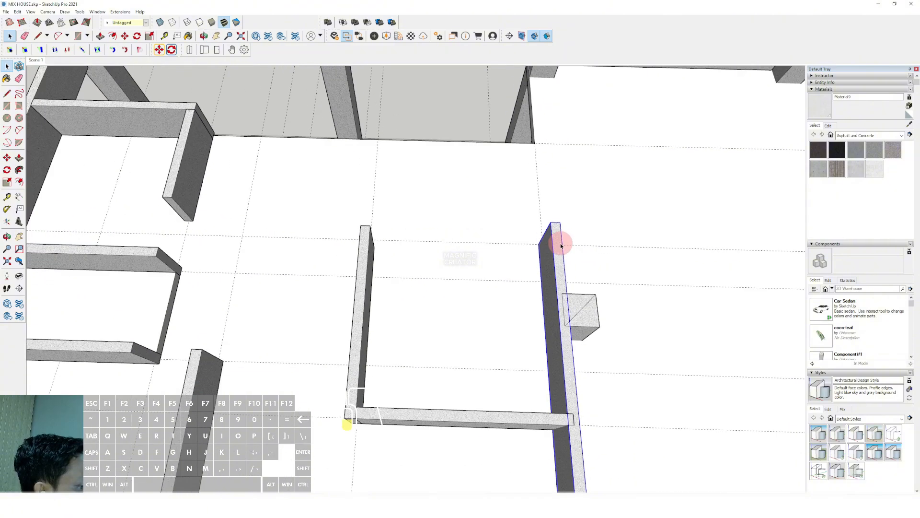
click(368, 277)
scroll(367, 254, up, 3)
key(q)
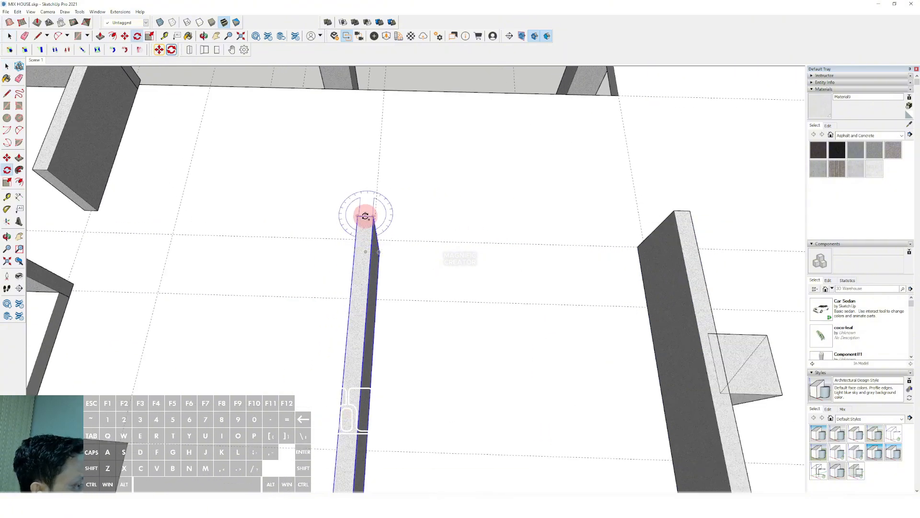
click(365, 216)
click(363, 247)
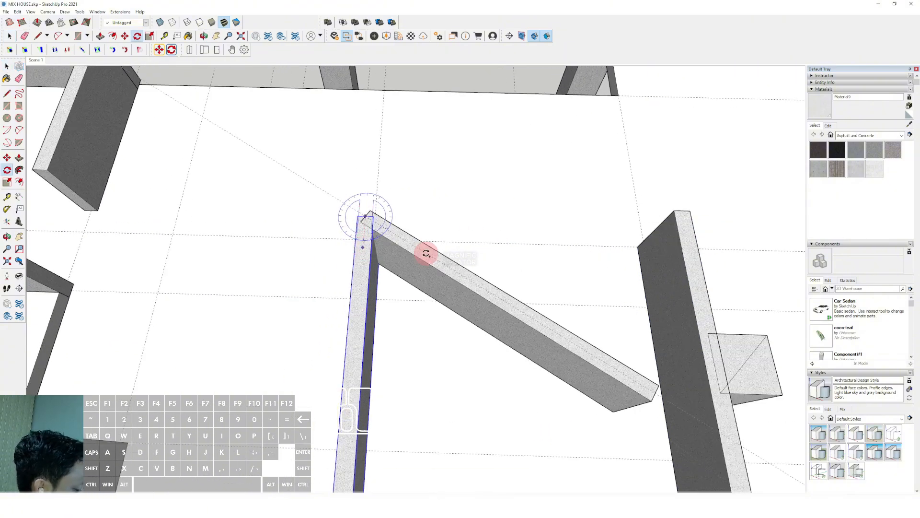
text(90)
key(Return)
key(space)
Step: Move the rotated beam outward so its lower end corner sits on the crosswise guide
scroll(458, 247, down, 3)
shift+middle_drag(432, 293, 475, 261)
scroll(475, 261, up, 6)
key(m)
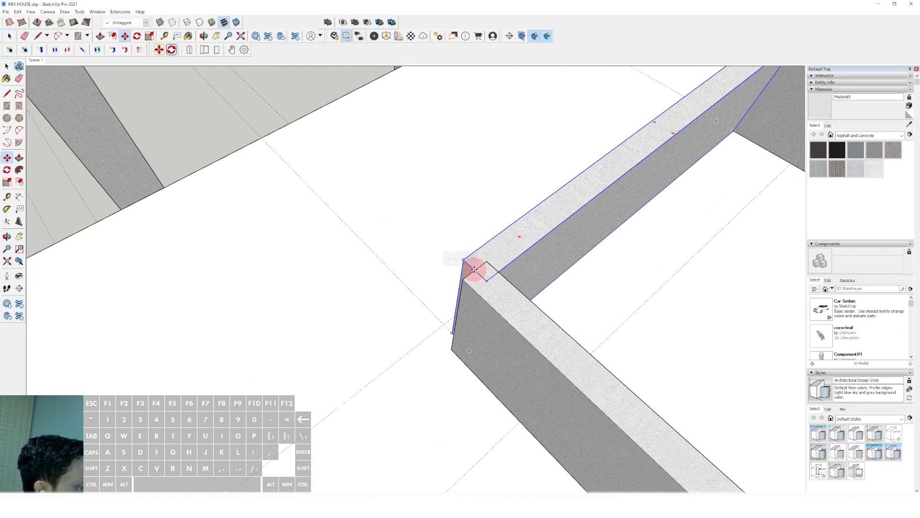
scroll(474, 268, down, 5)
key(space)
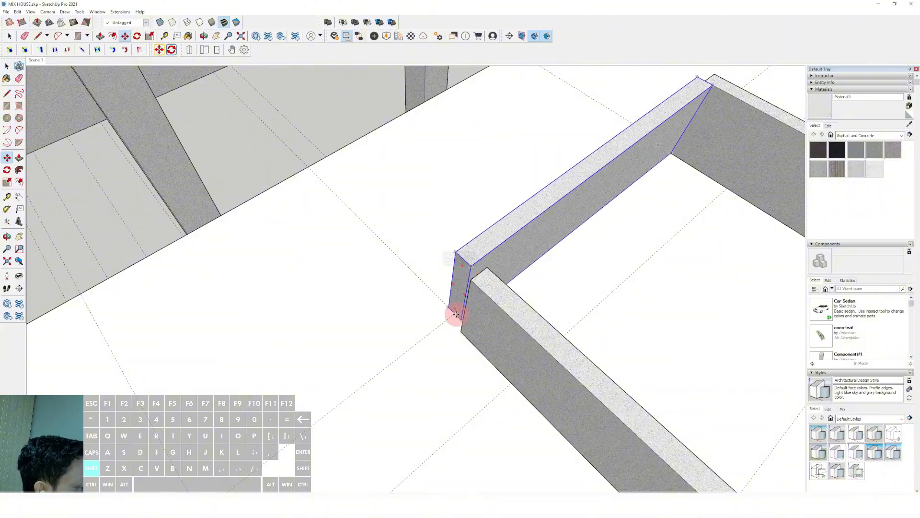
Step: Edit the rotated beam and adjust its free end face to the lengthwise beam's outer side with Push/Pull
middle_drag(456, 312, 467, 259)
scroll(464, 263, down, 3)
scroll(463, 264, up, 3)
key(p)
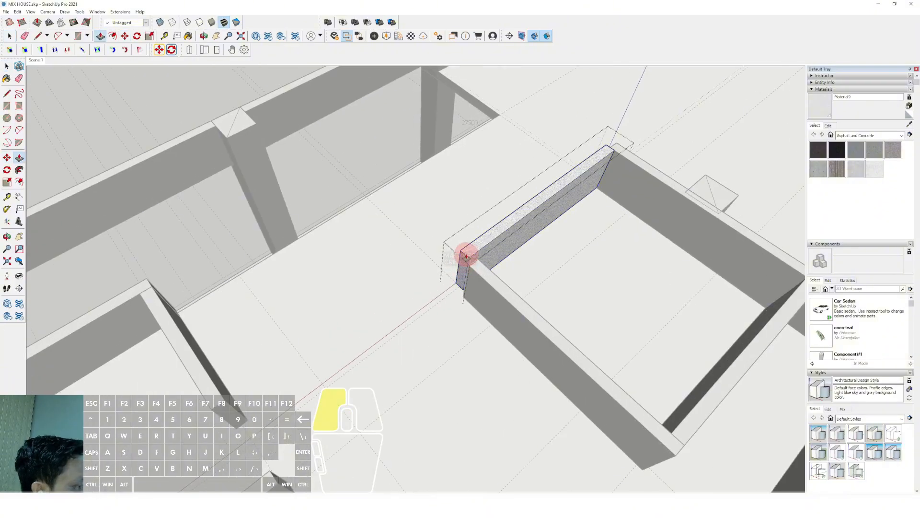
scroll(457, 267, down, 5)
key(space)
scroll(503, 318, up, 4)
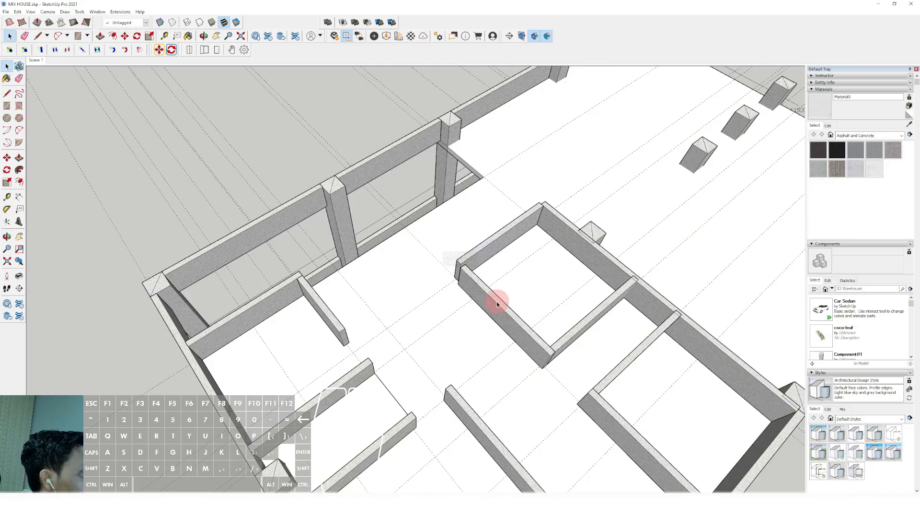
Step: Create a guide parallel to the new lengthwise beam's guide, offset away from the long beam
middle_drag(499, 265, 487, 343)
scroll(414, 318, up, 1)
key(space)
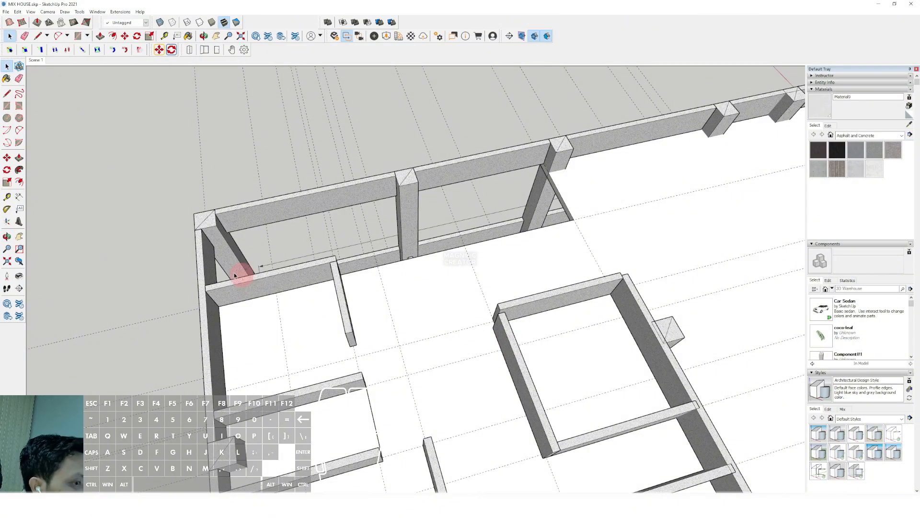
click(7, 196)
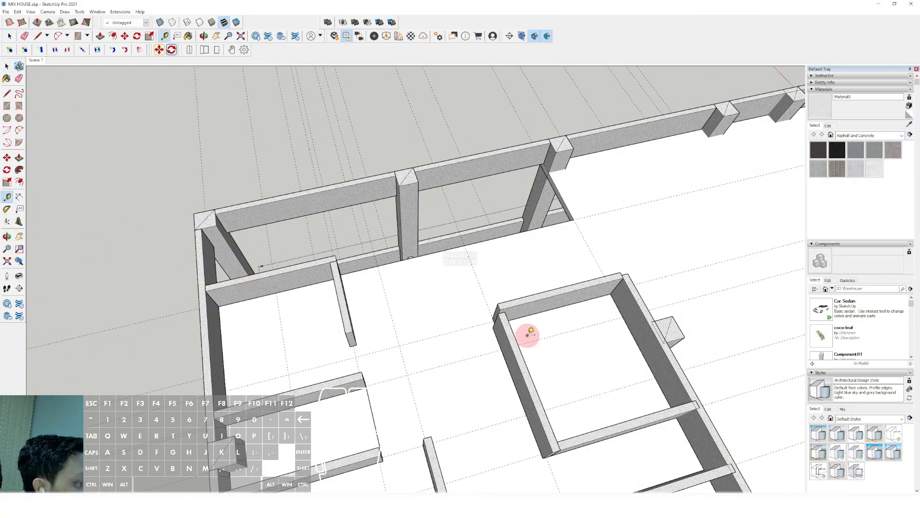
click(482, 289)
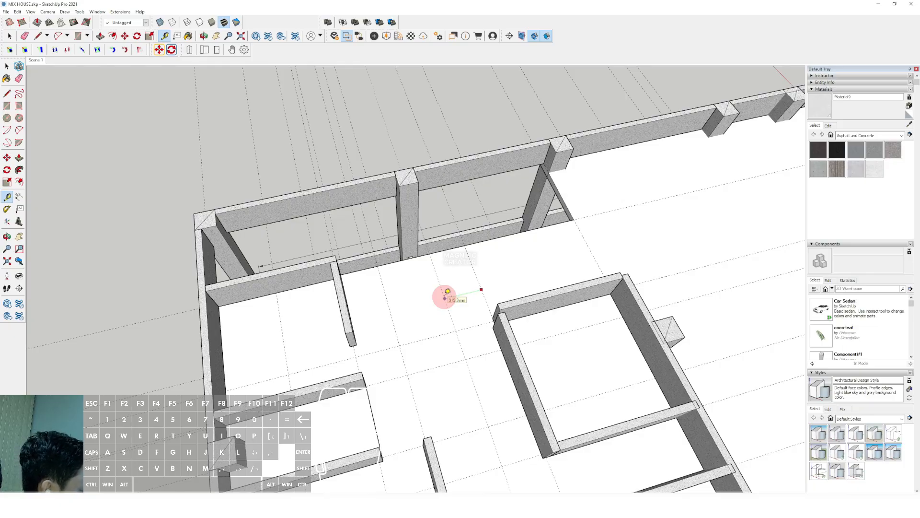
key(space)
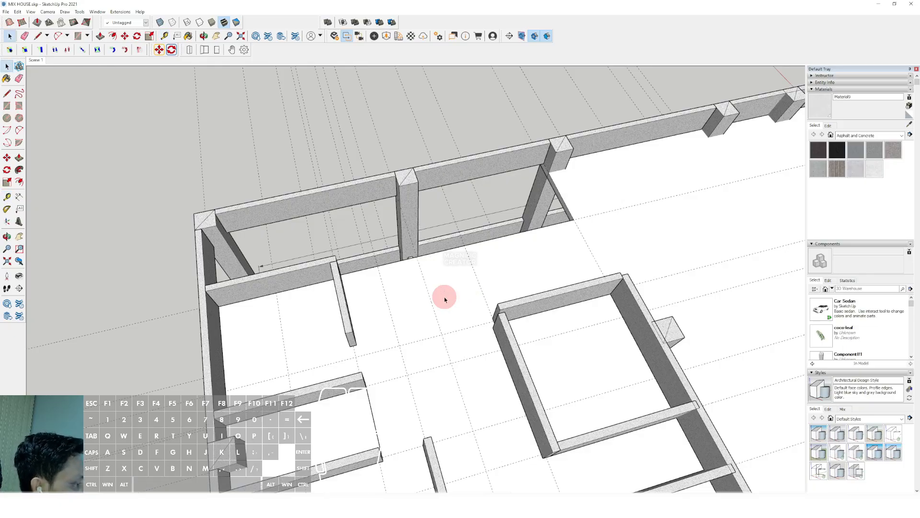
Step: Edit the new lengthwise beam and extend its end face to meet the rotated crosswise beam
click(518, 311)
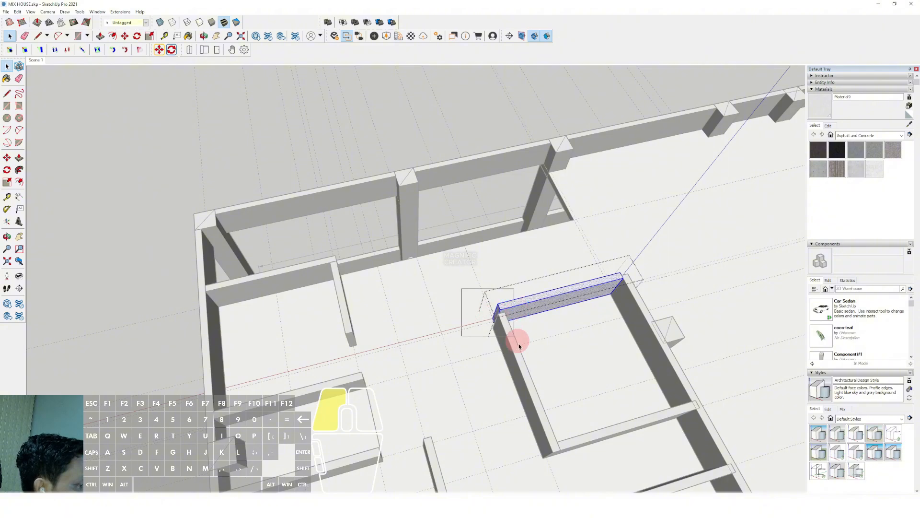
key(p)
scroll(497, 314, up, 2)
middle_drag(499, 320, 500, 337)
click(510, 306)
key(space)
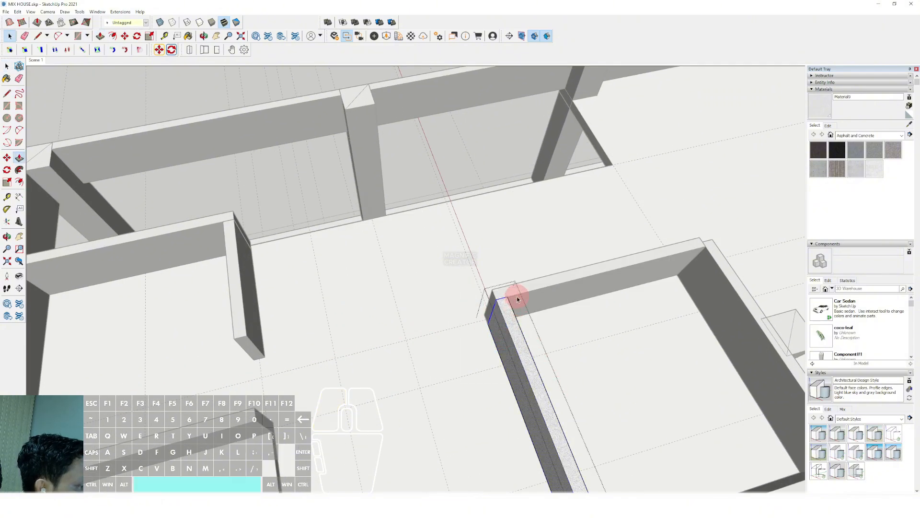
Step: Copy the new lengthwise beam to the intersection of the offset guide and the crosswise guide, running toward the outer beam row
scroll(530, 238, down, 5)
scroll(526, 322, up, 3)
scroll(517, 387, up, 5)
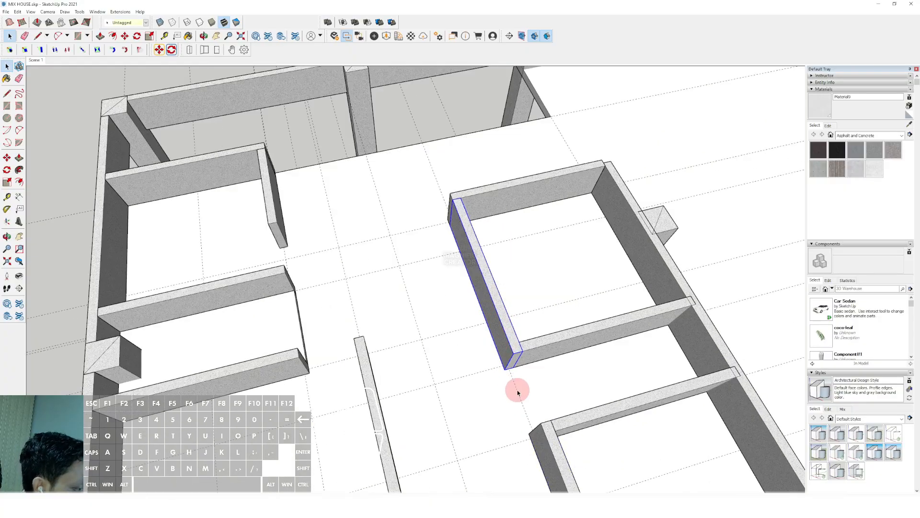
key(m)
click(504, 348)
scroll(366, 283, down, 2)
shift+middle_drag(345, 233, 439, 275)
scroll(422, 250, up, 3)
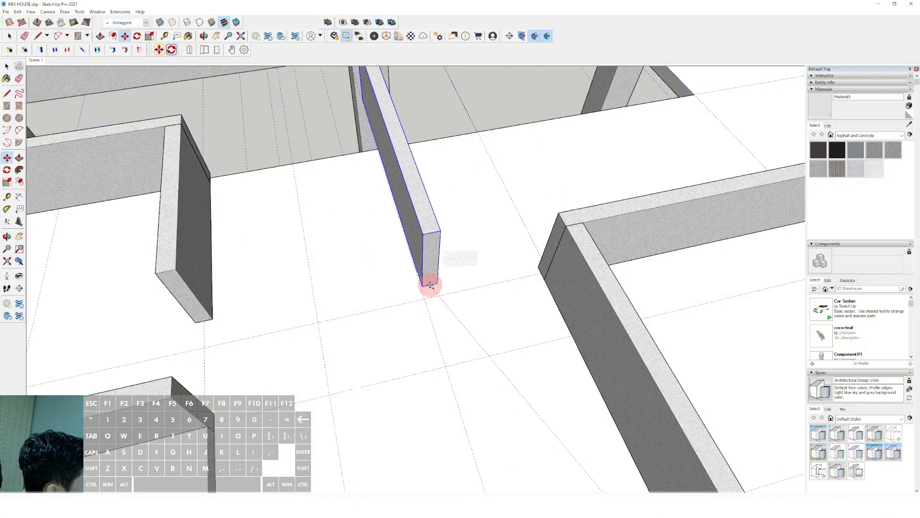
scroll(413, 293, up, 1)
click(426, 302)
key(space)
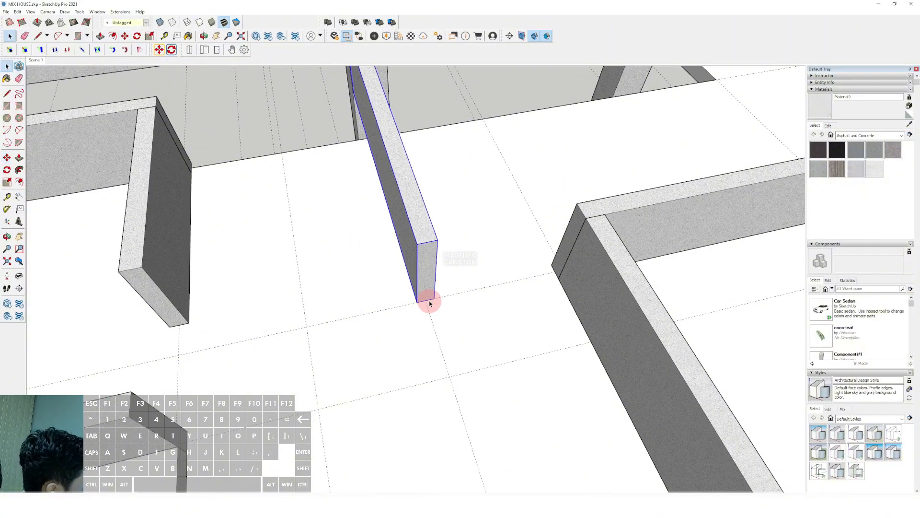
scroll(466, 324, down, 1)
middle_drag(466, 324, 439, 362)
Step: Create a guide parallel to the long beam's guide, offset toward the copied lengthwise beam
scroll(490, 325, down, 2)
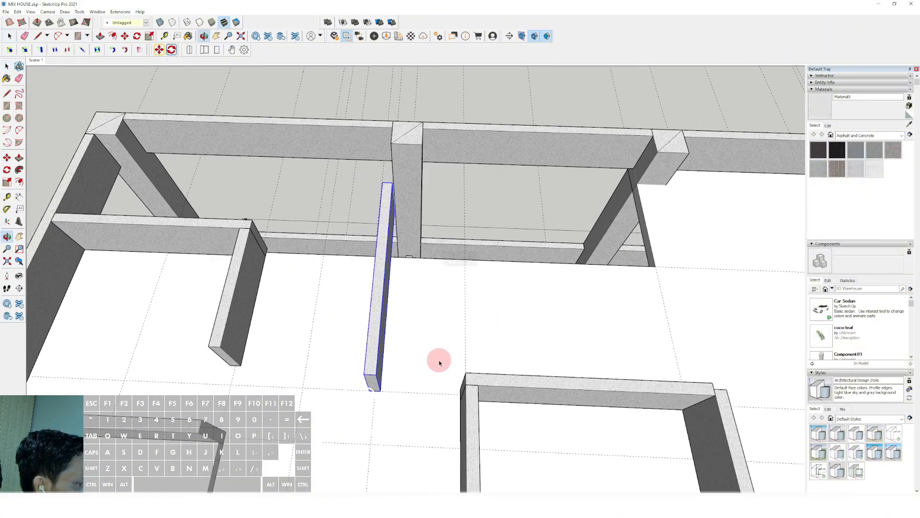
scroll(441, 361, down, 2)
click(7, 196)
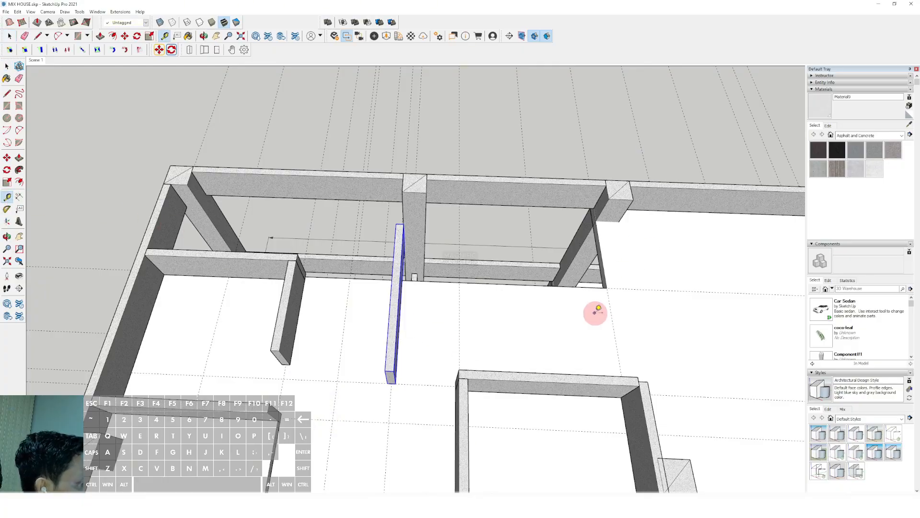
click(610, 307)
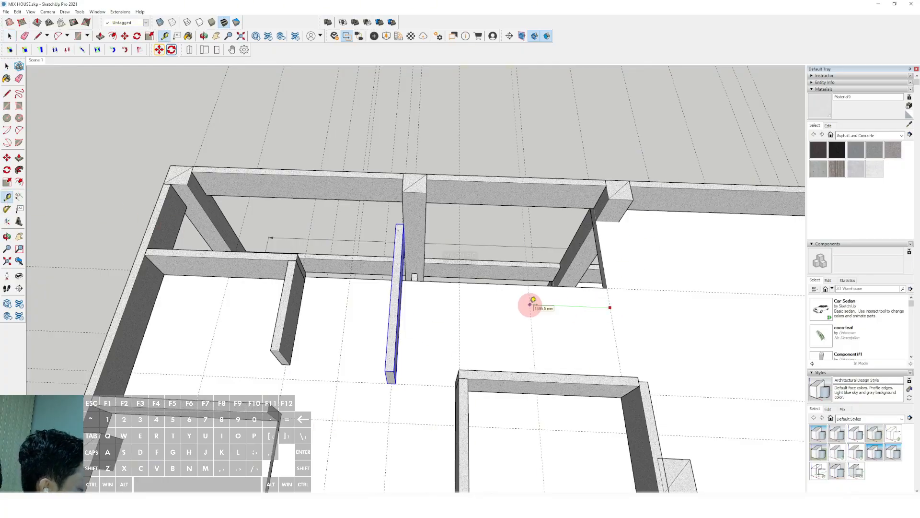
click(531, 303)
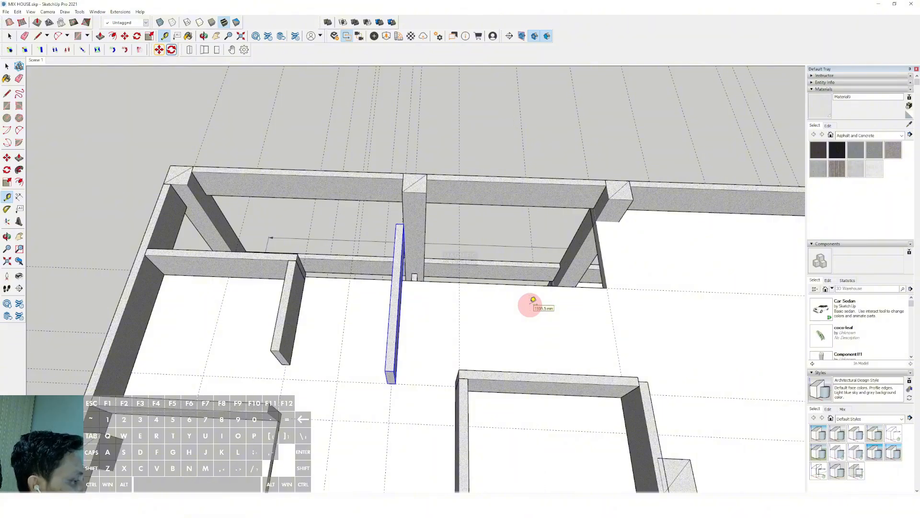
Step: Edit the copied lengthwise beam and extend its end face to meet the outer beam row
key(space)
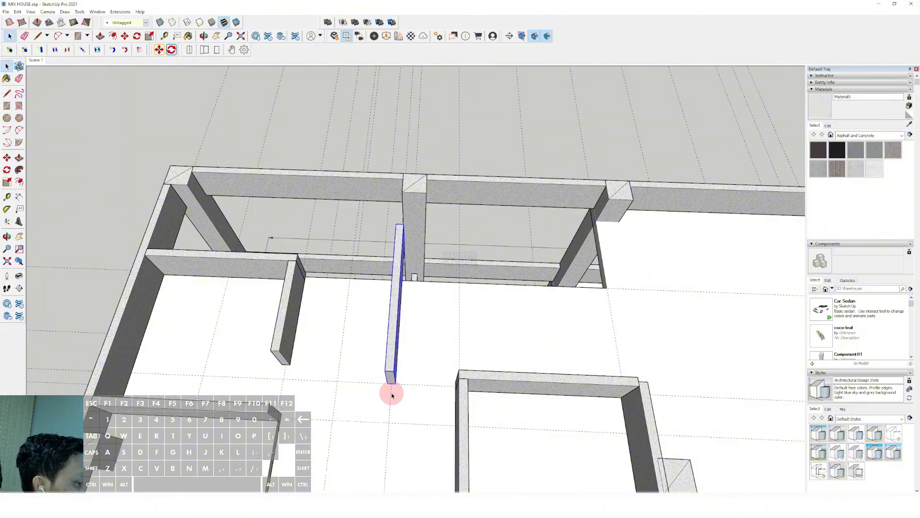
click(391, 394)
middle_drag(401, 349, 460, 319)
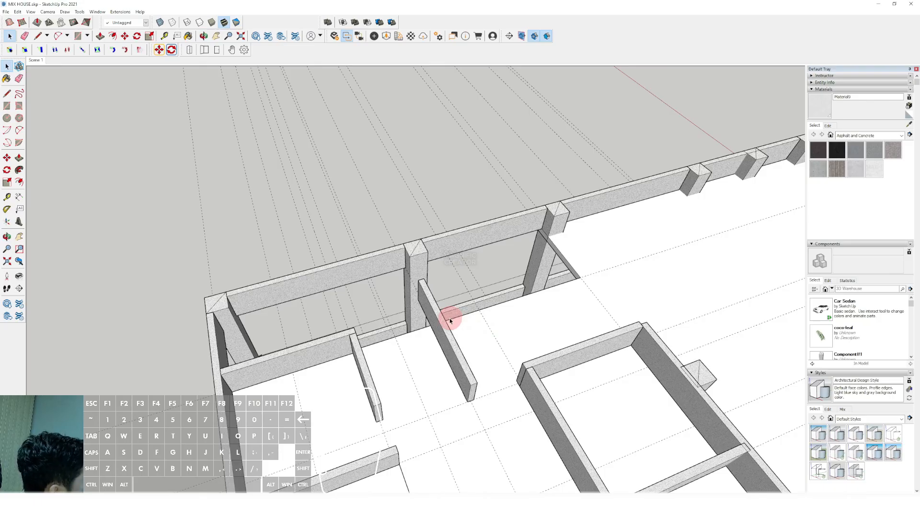
middle_drag(450, 318, 443, 345)
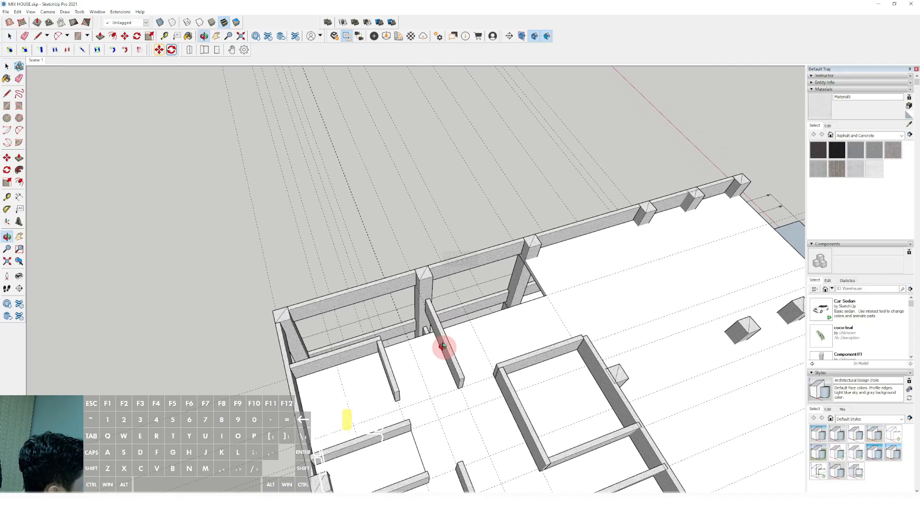
scroll(435, 343, up, 3)
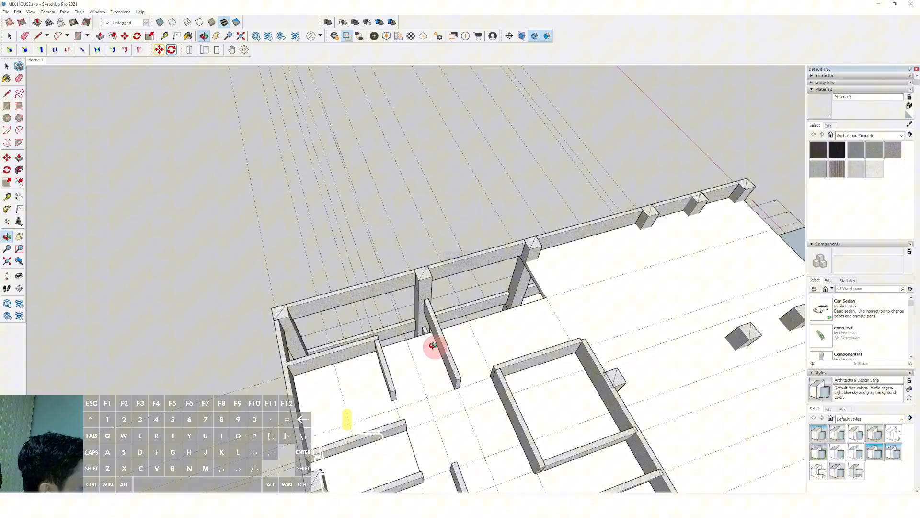
double_click(425, 315)
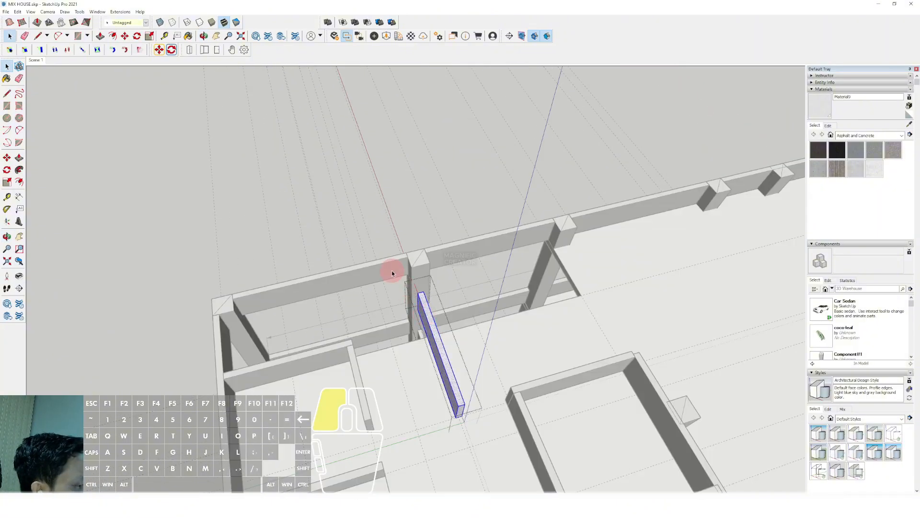
key(v)
drag(421, 298, 391, 257)
scroll(393, 263, down, 4)
middle_drag(395, 267, 347, 279)
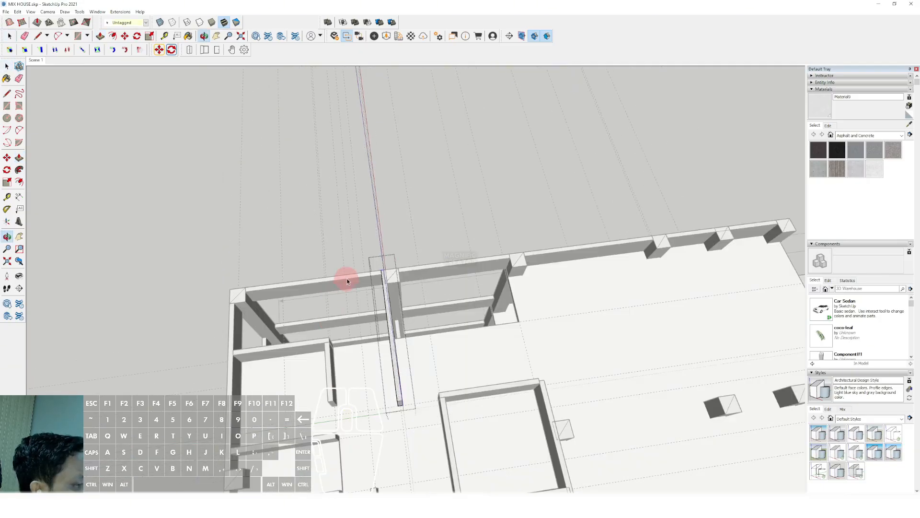
scroll(395, 265, down, 1)
click(433, 234)
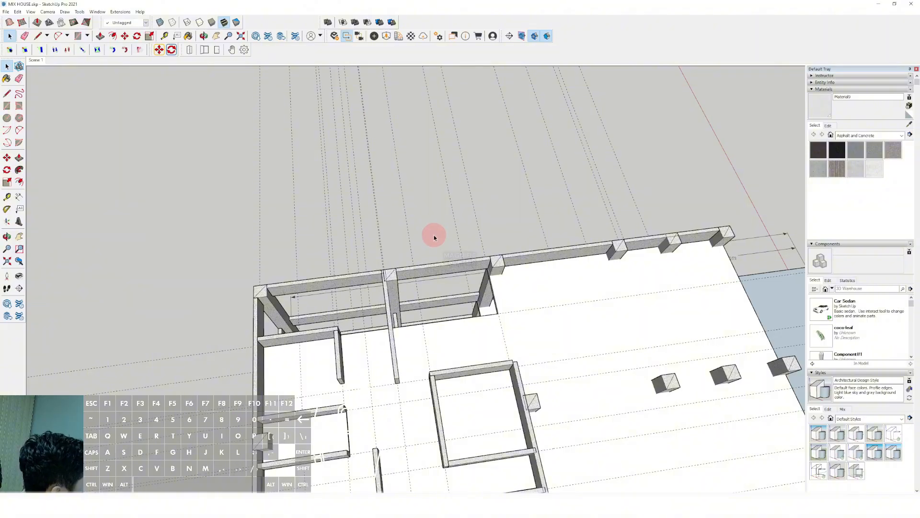
Step: Edit the long beam bordering the open slab area and extend its end face toward the outer row's column
scroll(426, 268, down, 3)
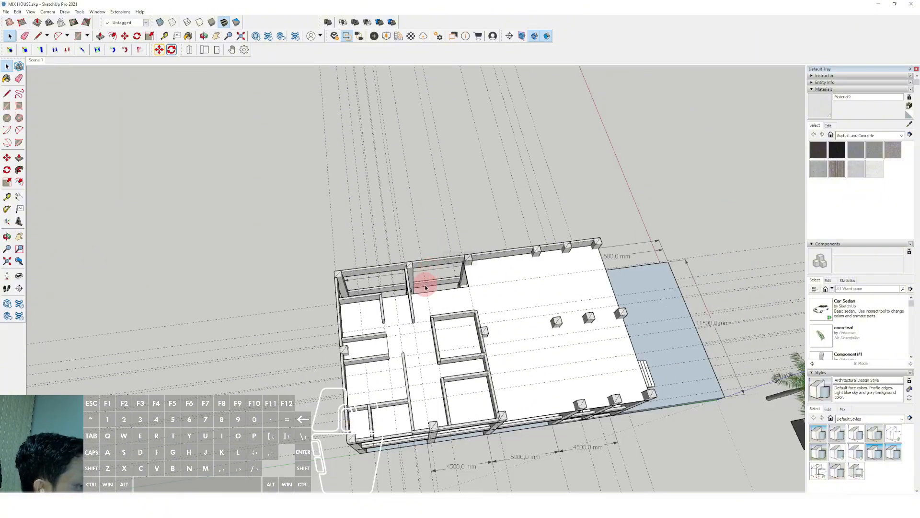
middle_drag(421, 281, 422, 250)
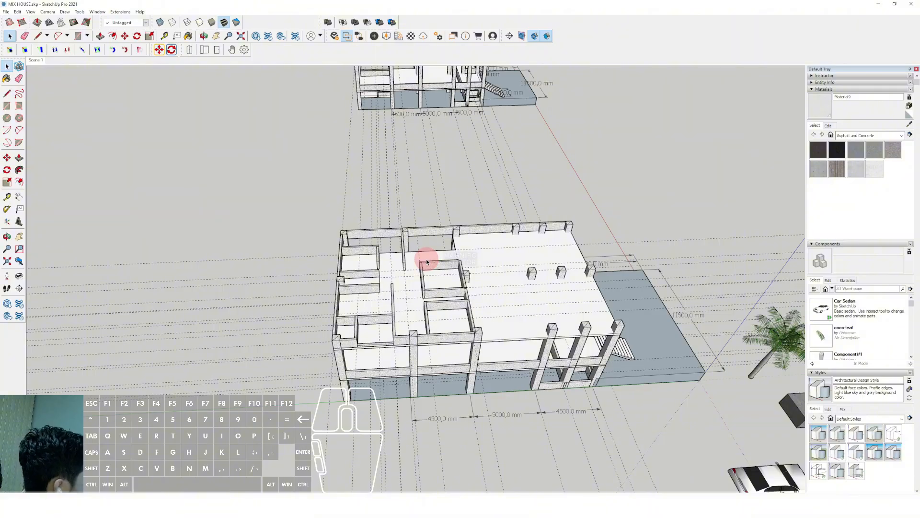
scroll(440, 259, up, 4)
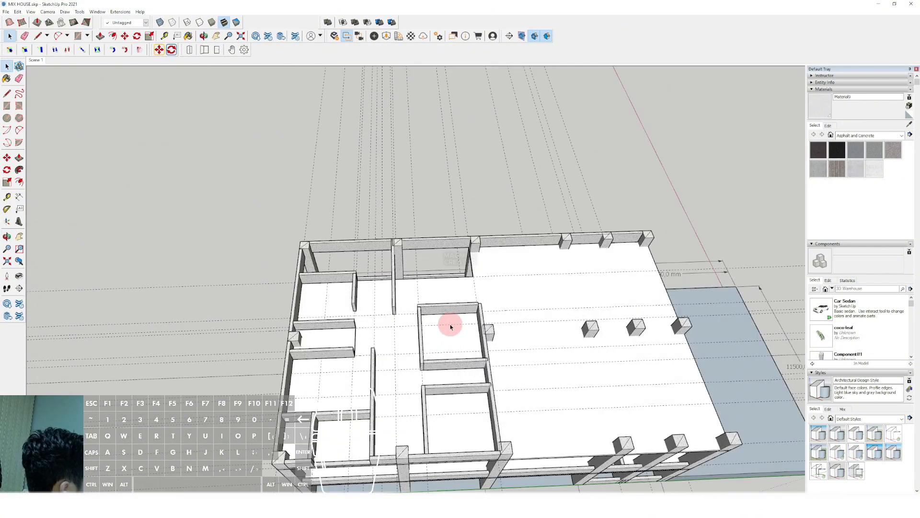
scroll(395, 314, up, 2)
scroll(395, 314, up, 1)
mouse_move(395, 312)
middle_down()
mouse_move(443, 376)
mouse_move(332, 355)
middle_up()
double_click(443, 376)
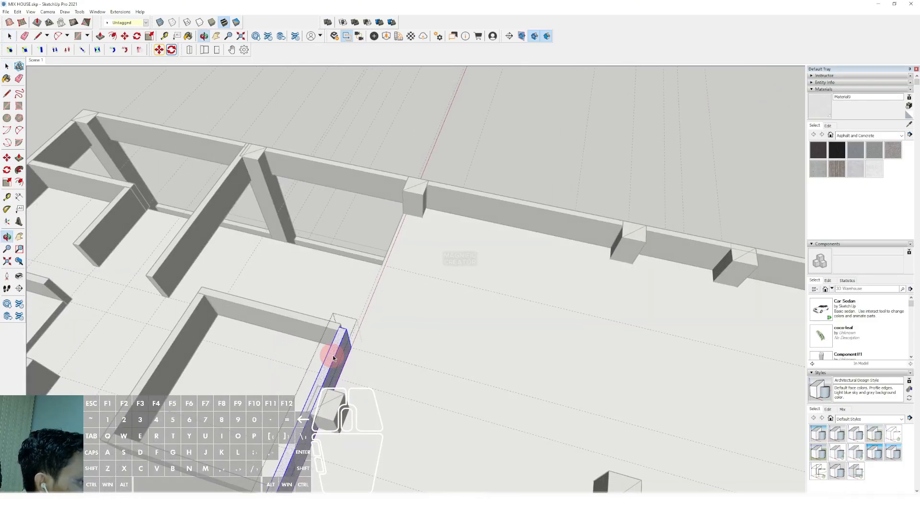
drag(394, 299, 302, 394)
scroll(362, 355, up, 1)
key(v)
click(342, 327)
scroll(402, 226, down, 1)
click(419, 193)
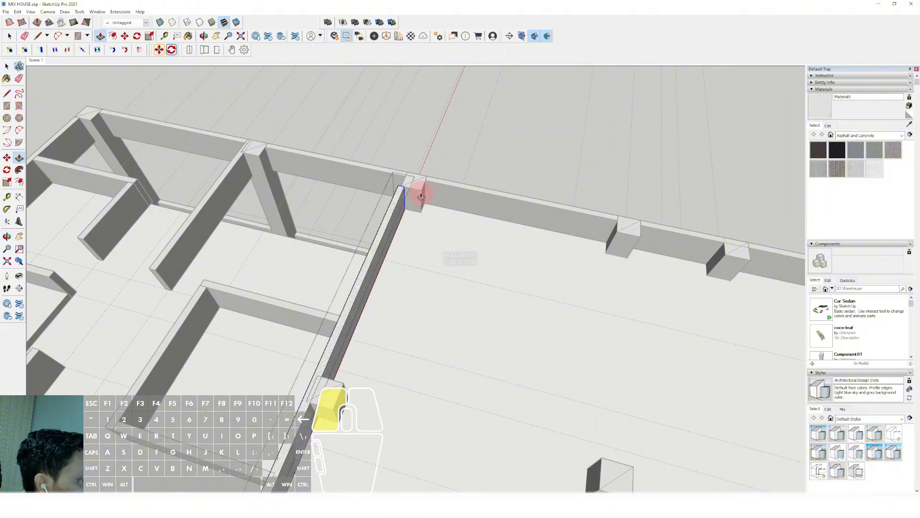
Step: Extend the long beam's end face the rest of the way into the outer beam and finish editing it
key(space)
scroll(419, 193, down, 1)
middle_drag(394, 237, 458, 246)
scroll(395, 244, up, 1)
key(v)
click(384, 237)
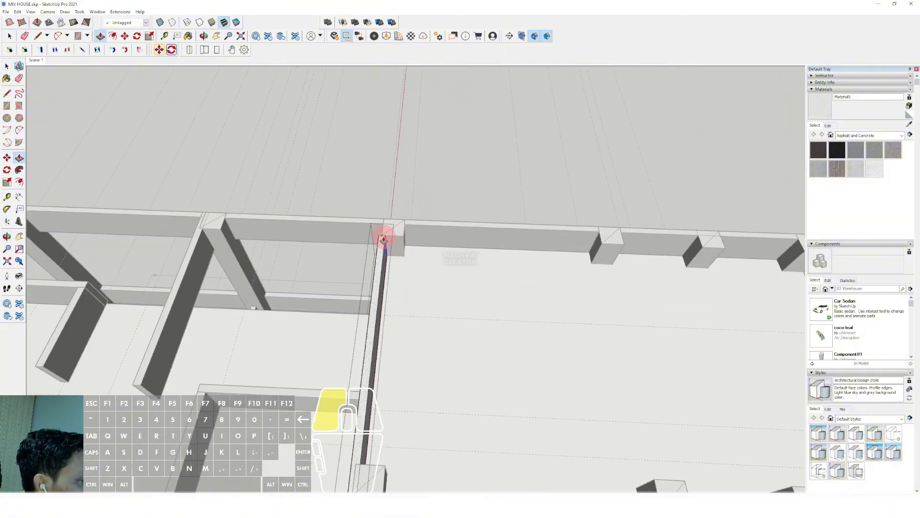
click(422, 228)
key(space)
scroll(424, 226, down, 1)
click(438, 186)
Step: Examine the beam layout and the slab edge around the opening beside the outer beam row
scroll(361, 303, down, 3)
scroll(411, 317, down, 3)
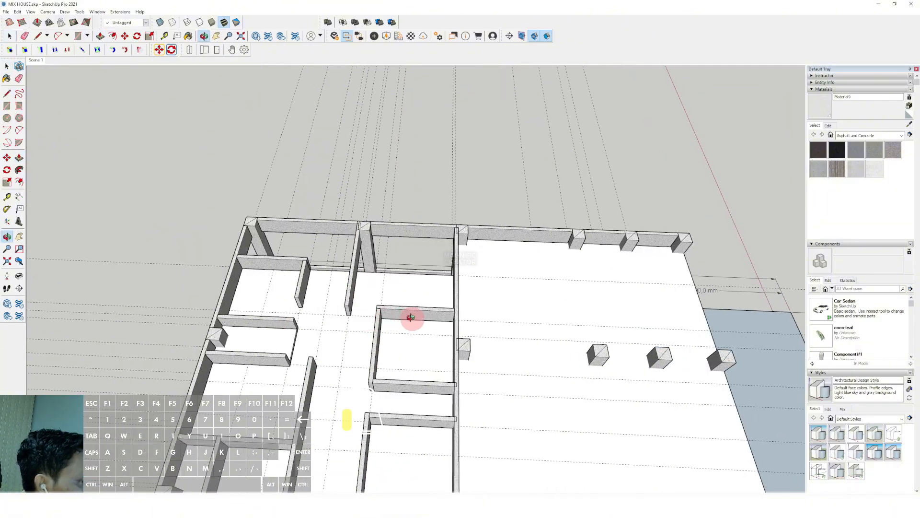
scroll(398, 307, up, 4)
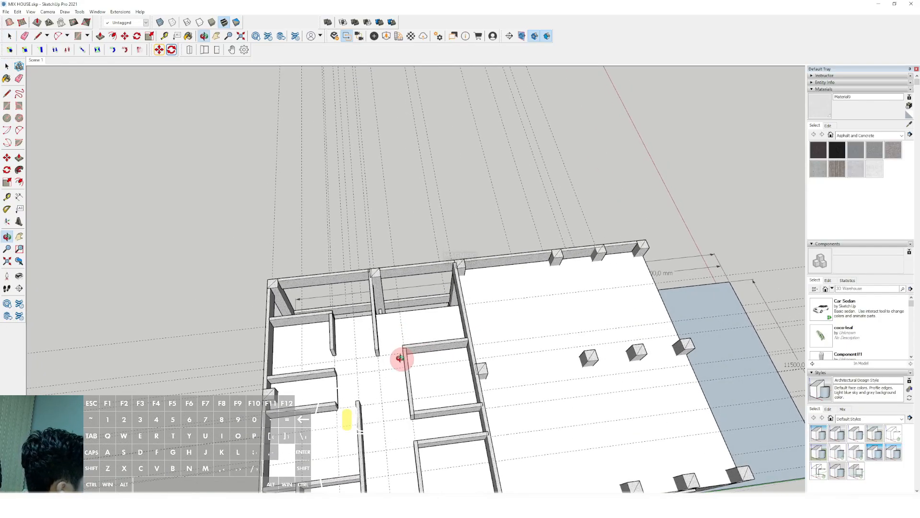
middle_drag(400, 358, 367, 380)
scroll(370, 321, up, 1)
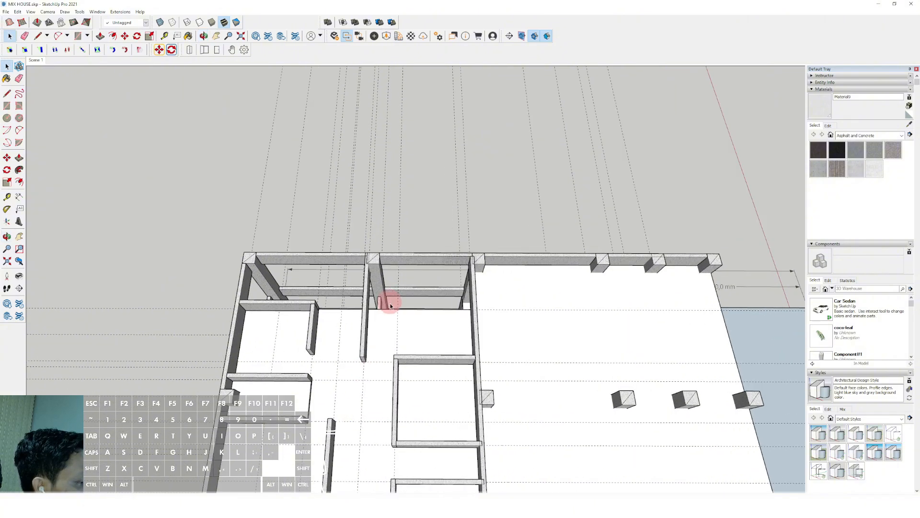
scroll(406, 322, up, 1)
scroll(384, 370, down, 2)
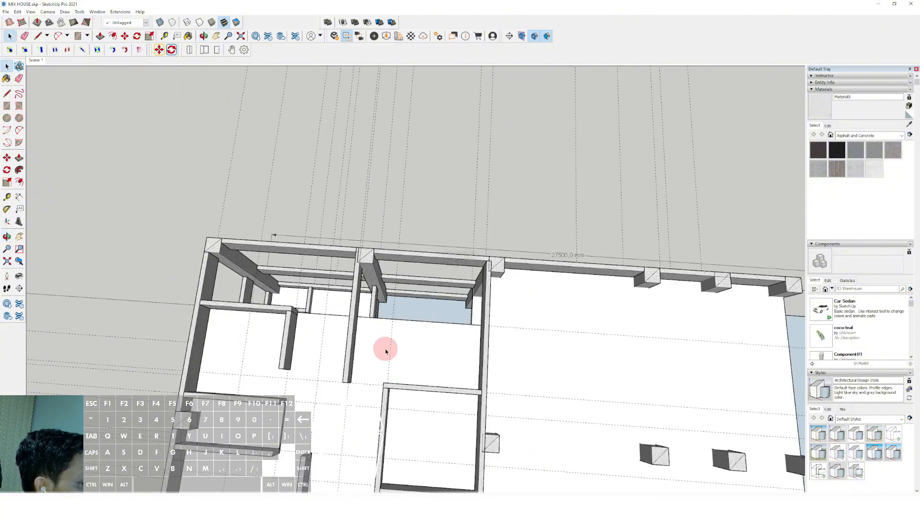
scroll(398, 326, down, 2)
scroll(393, 307, up, 3)
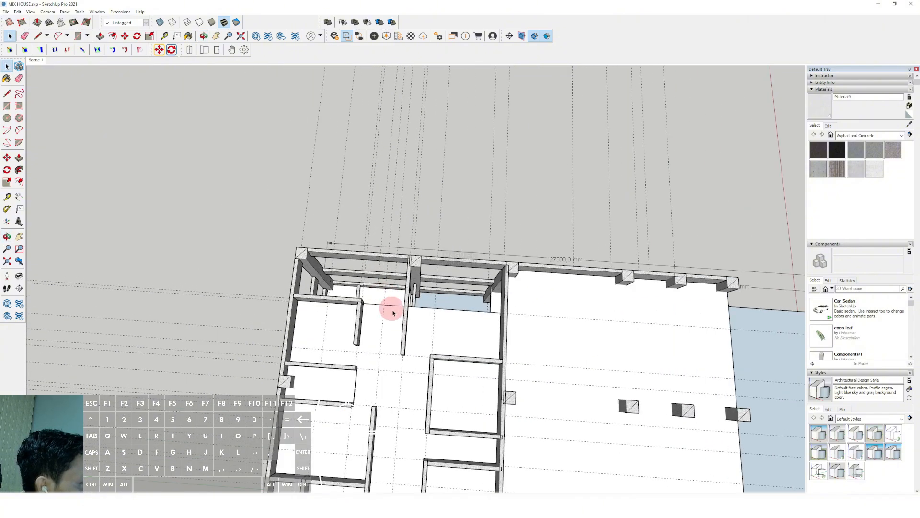
mouse_move(392, 317)
middle_down()
mouse_move(401, 324)
mouse_move(386, 324)
middle_up()
drag(209, 294, 459, 325)
key(p)
middle_drag(436, 315, 304, 203)
scroll(398, 221, up, 5)
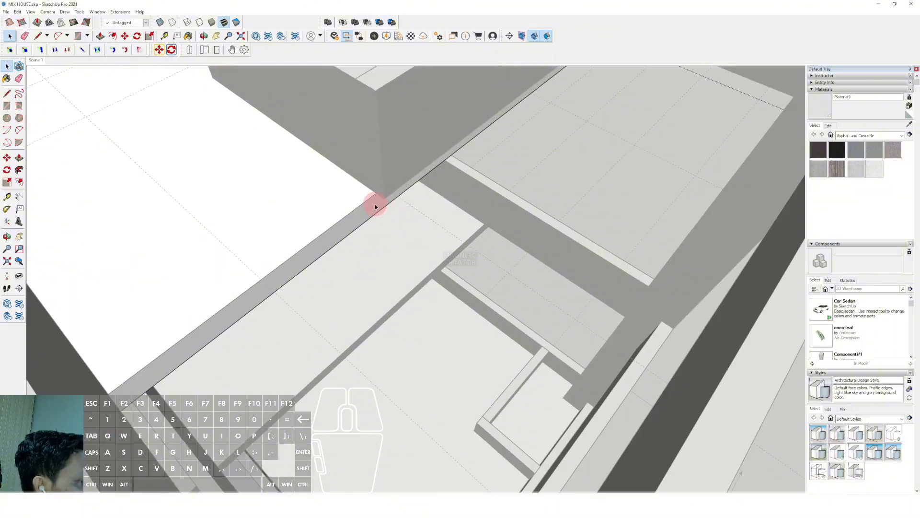
key(space)
scroll(386, 204, down, 6)
middle_drag(386, 204, 464, 210)
Step: Extend the slab's edge face at the opening until it lines up with the beam edge below
scroll(464, 210, up, 10)
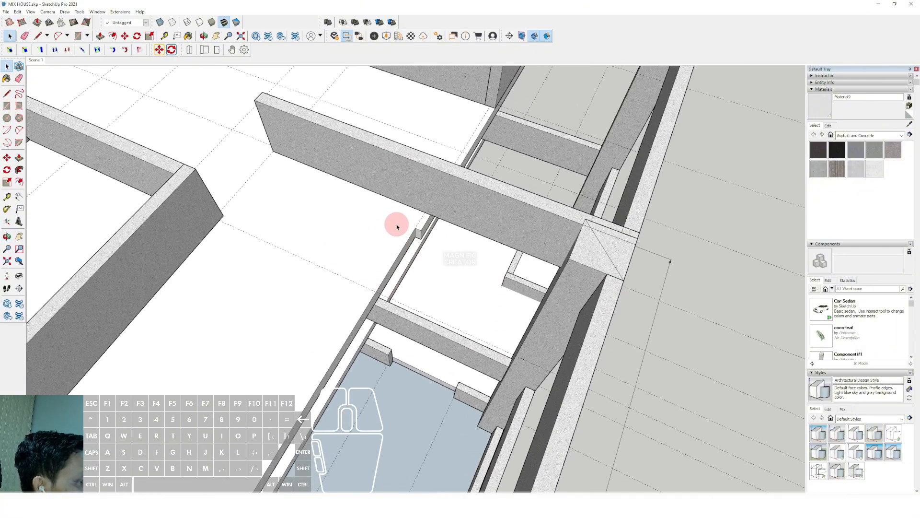
scroll(411, 238, up, 3)
key(p)
click(410, 214)
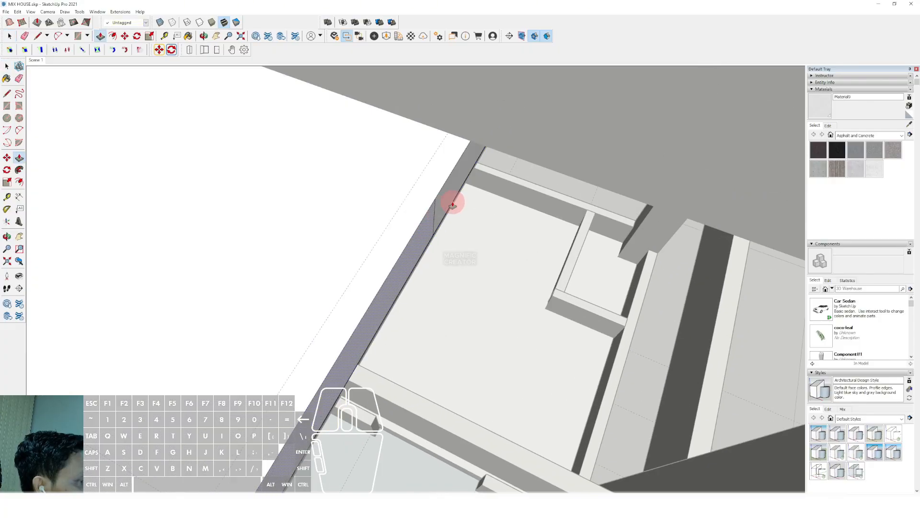
click(454, 204)
key(space)
scroll(382, 251, down, 2)
scroll(383, 251, down, 6)
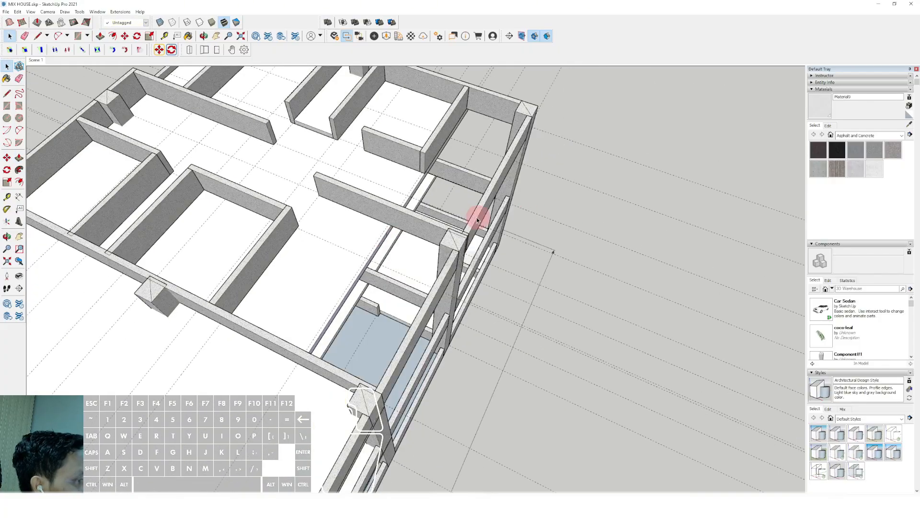
Step: Draw a rectangle on the open slab near the long beam and extrude it into a tall block as a height reference
middle_drag(479, 216, 405, 281)
scroll(402, 289, up, 5)
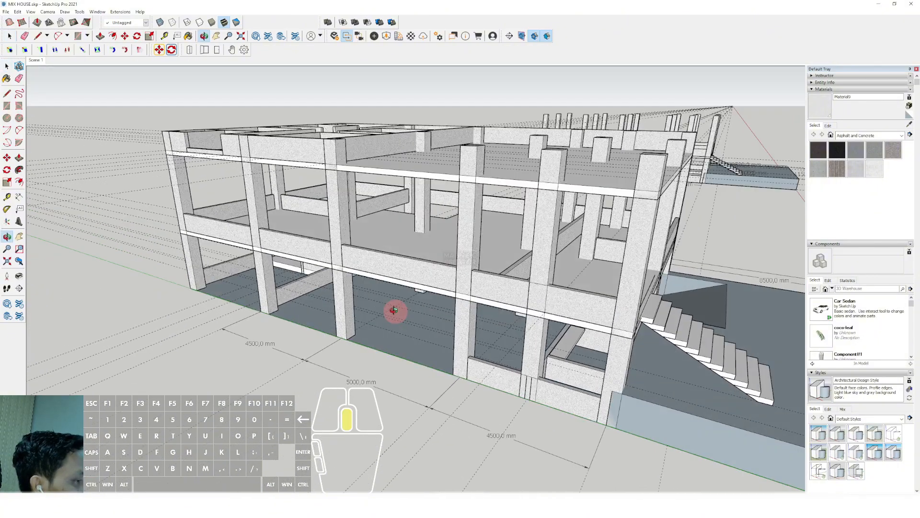
middle_drag(408, 318, 366, 286)
scroll(379, 286, up, 3)
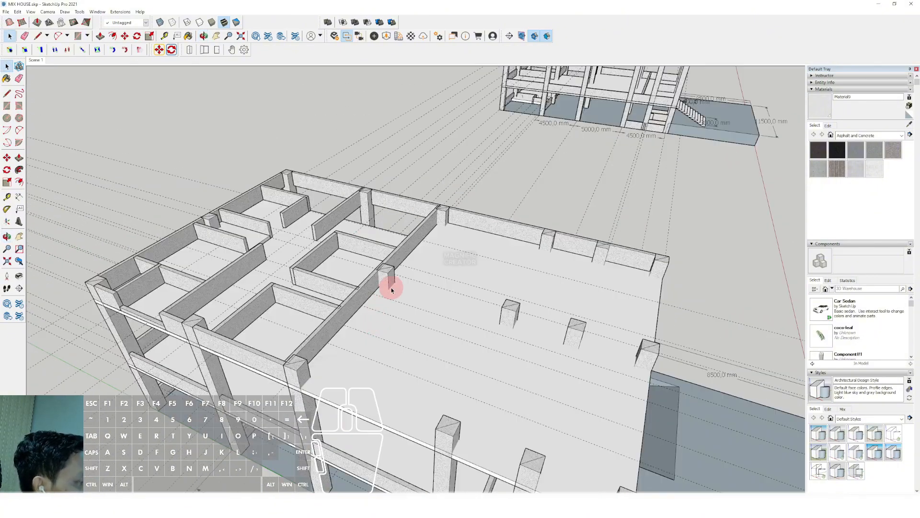
scroll(378, 302, down, 5)
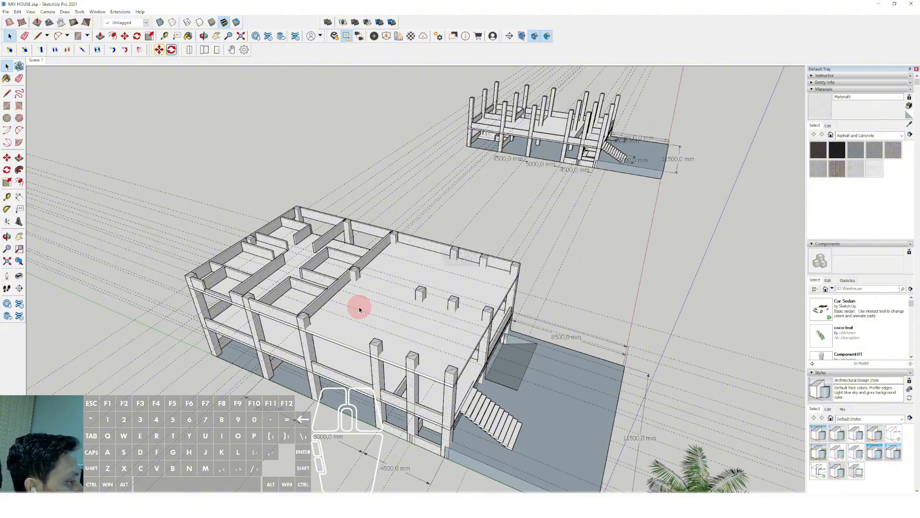
middle_drag(370, 314, 336, 295)
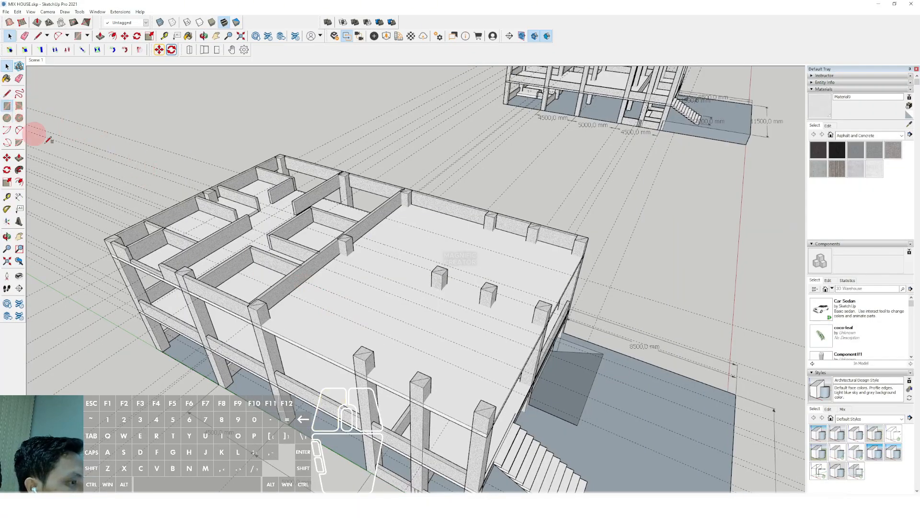
scroll(359, 345, up, 3)
click(329, 295)
click(344, 343)
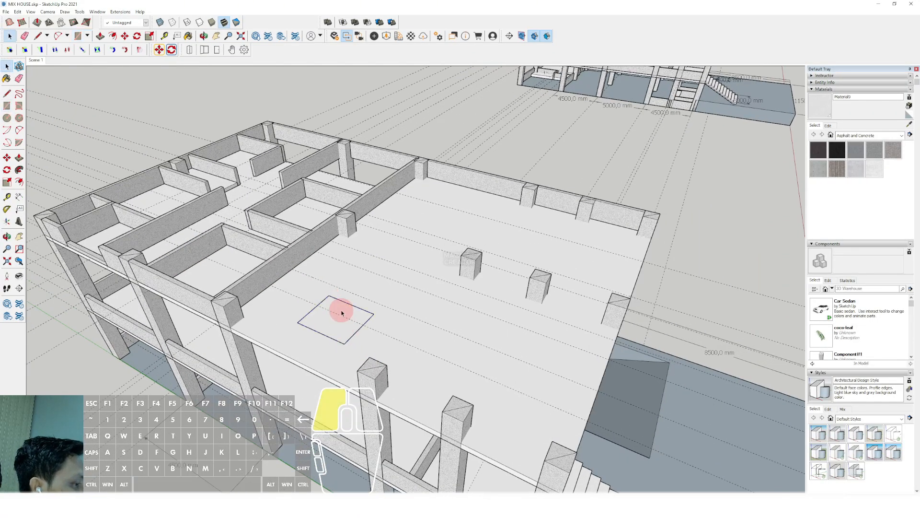
key(p)
click(338, 304)
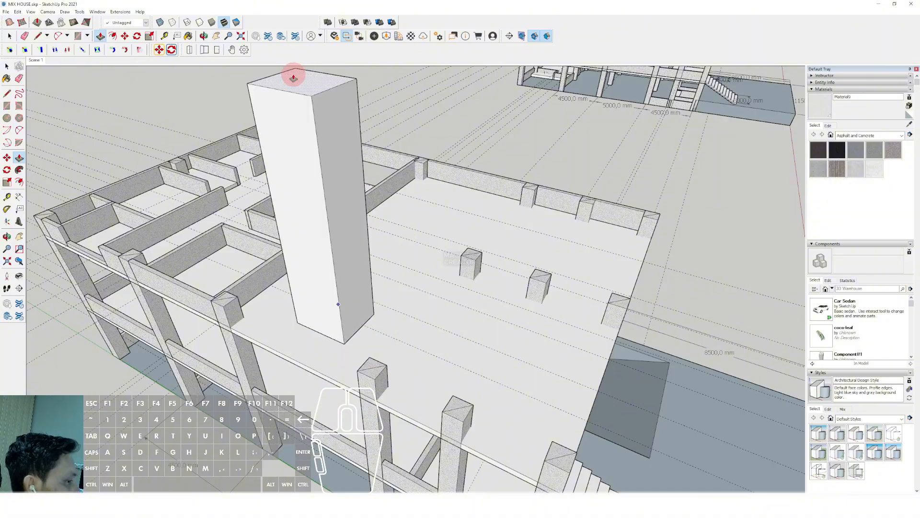
key(Return)
key(space)
Step: Select the whole reference block and make it a group
middle_drag(361, 192, 329, 179)
triple_click(329, 179)
right_click(328, 179)
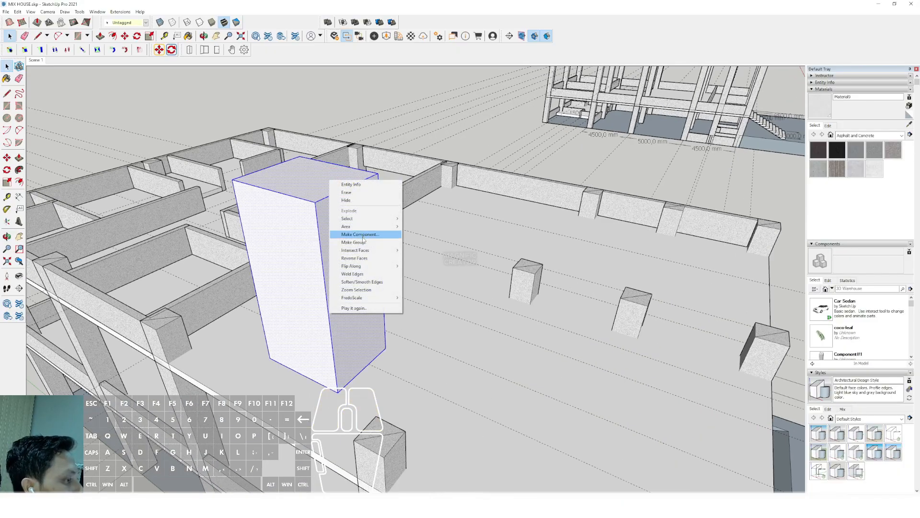
click(365, 243)
scroll(421, 279, down, 4)
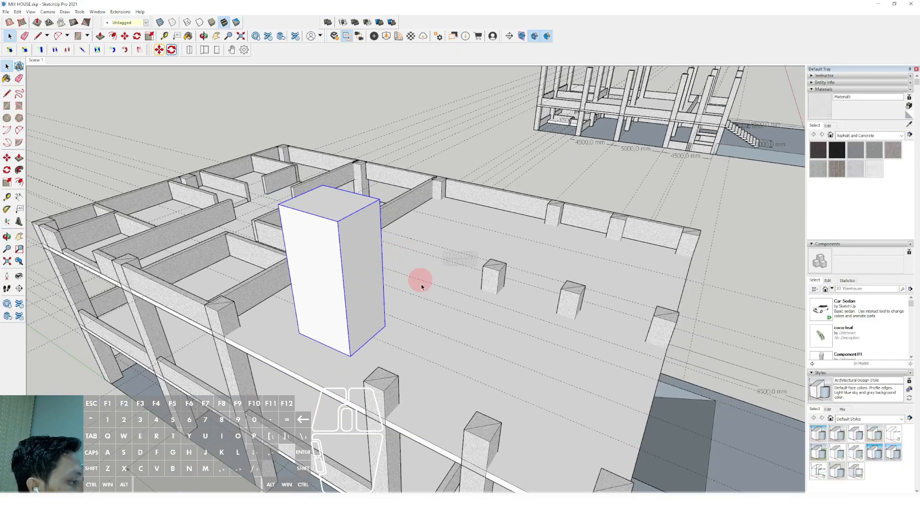
click(420, 317)
Step: Edit the column nearest the reference block and pull one half of its top face up to the block's height
scroll(375, 341, up, 2)
middle_drag(376, 341, 349, 304)
scroll(342, 307, up, 2)
key(m)
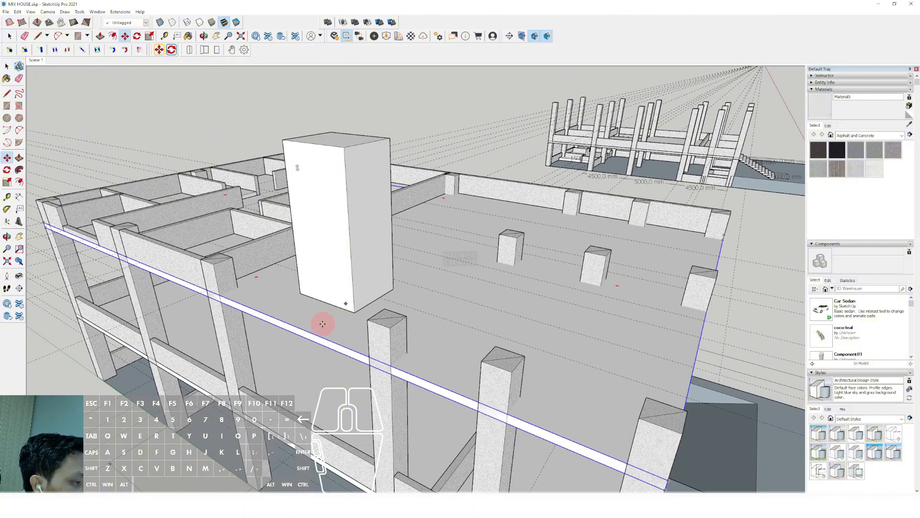
scroll(317, 336, up, 1)
key(space)
triple_click(397, 318)
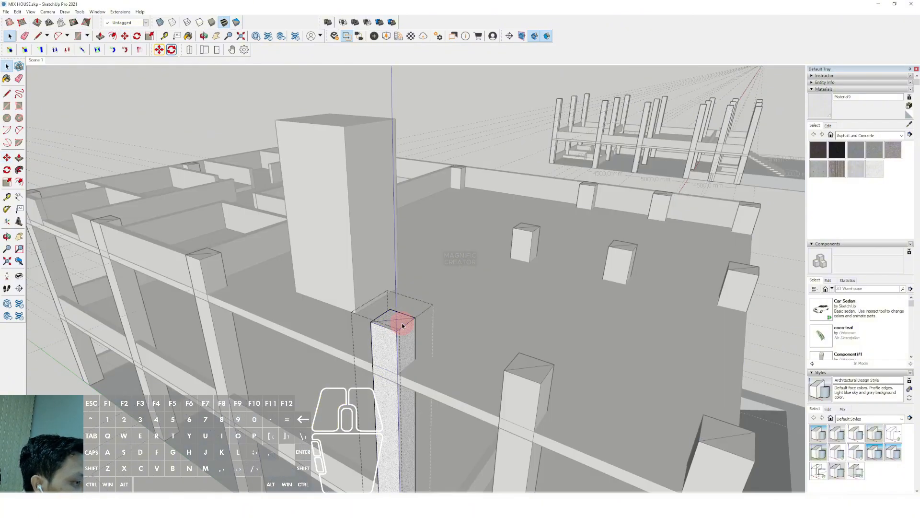
scroll(397, 317, up, 2)
click(396, 316)
key(p)
click(390, 312)
scroll(377, 244, down, 2)
shift+middle_drag(376, 240, 384, 378)
key(space)
Step: Raise the other half of the column's top face to the block's height and finish editing the column
key(p)
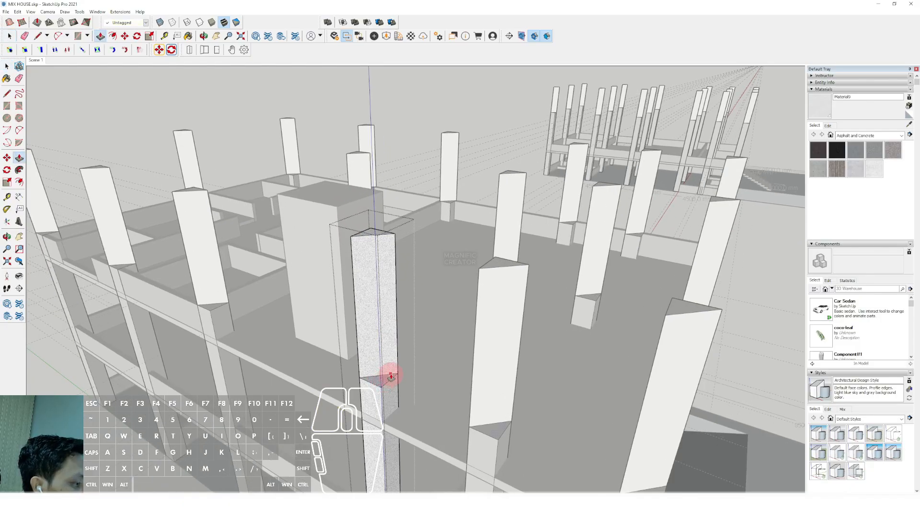
click(390, 374)
click(350, 215)
key(space)
click(415, 103)
scroll(389, 196, down, 1)
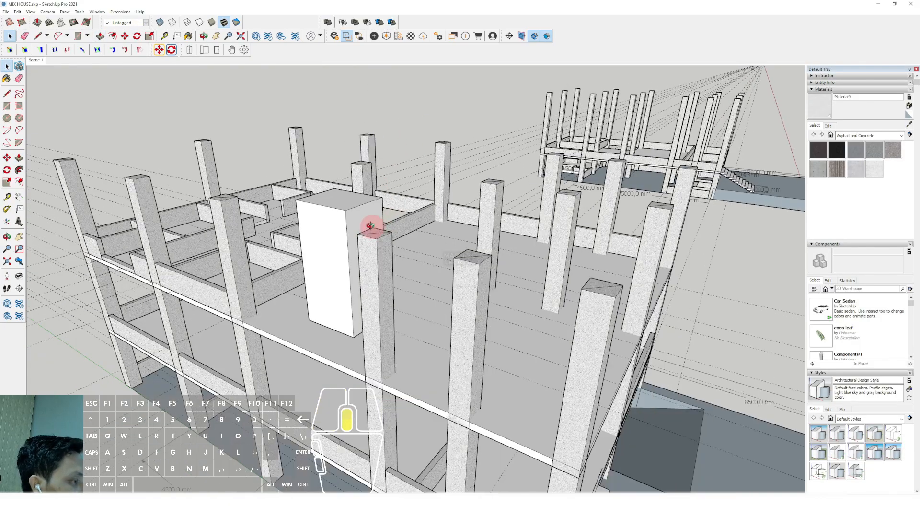
Step: Delete the reference block from the slab
click(354, 214)
middle_drag(370, 226, 389, 334)
key(Delete)
scroll(361, 242, down, 1)
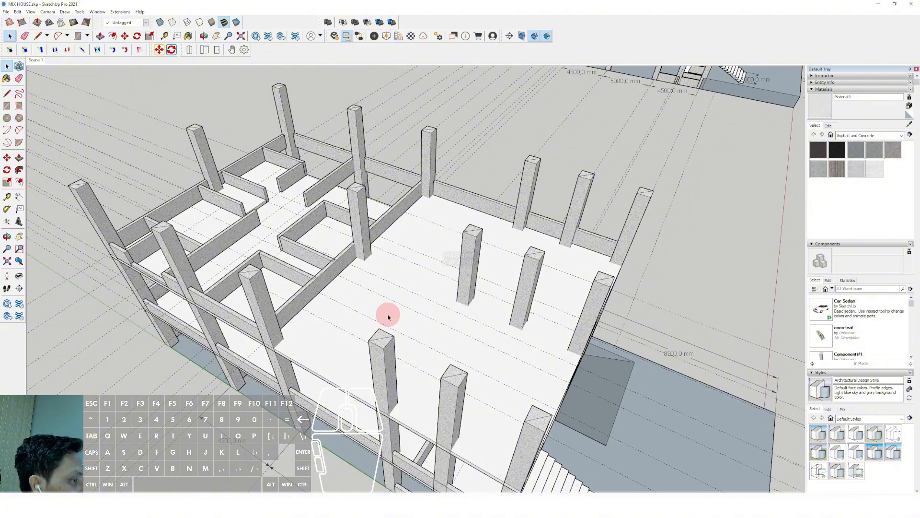
Step: Copy the floor slab straight up to the tops of the raised columns
scroll(382, 324, down, 1)
middle_drag(382, 287, 388, 263)
scroll(388, 263, up, 2)
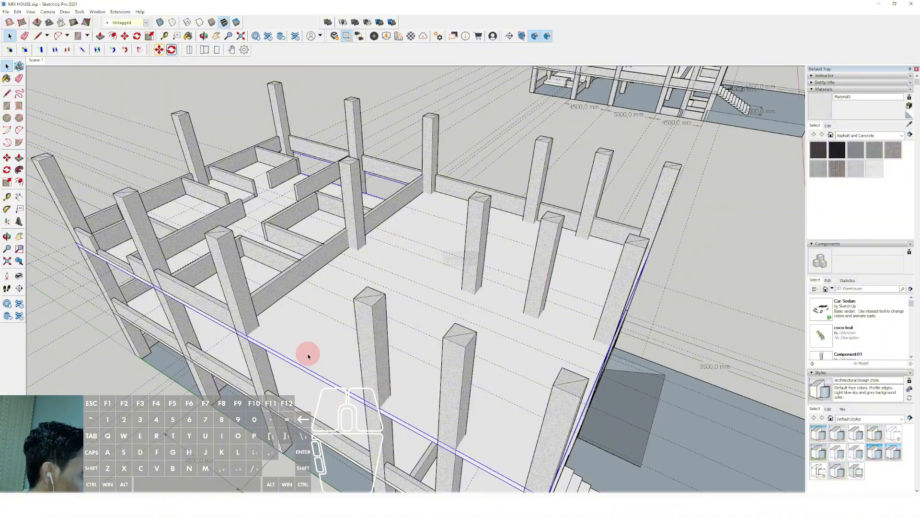
middle_drag(312, 345, 317, 325)
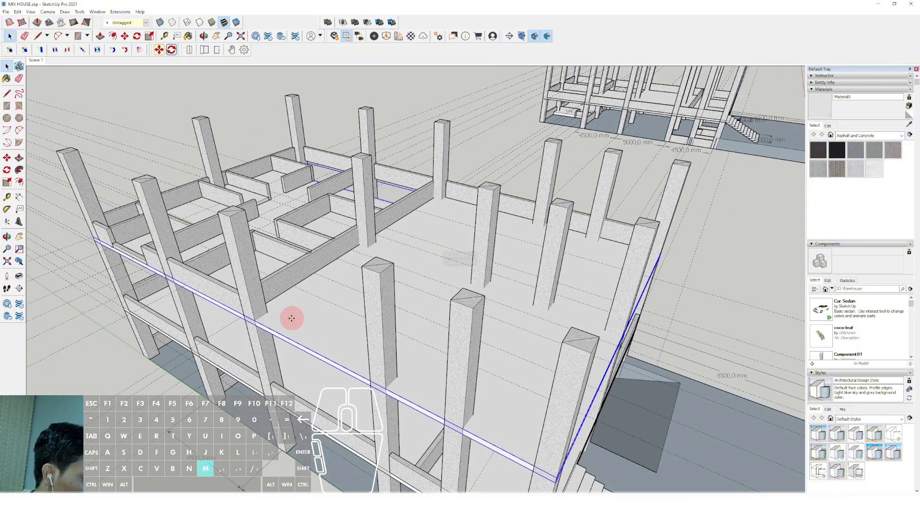
key(m)
click(284, 338)
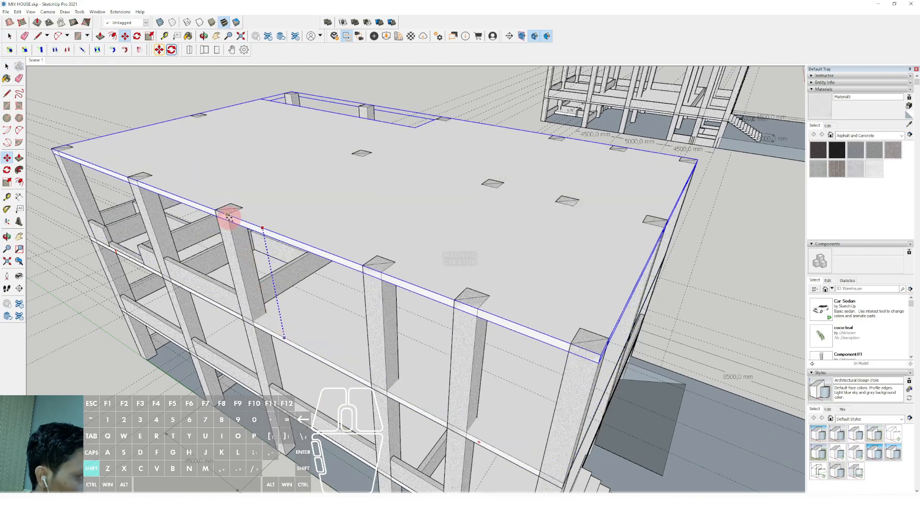
scroll(301, 226, down, 5)
middle_drag(301, 226, 423, 393)
scroll(423, 368, down, 3)
shift+middle_drag(426, 329, 427, 370)
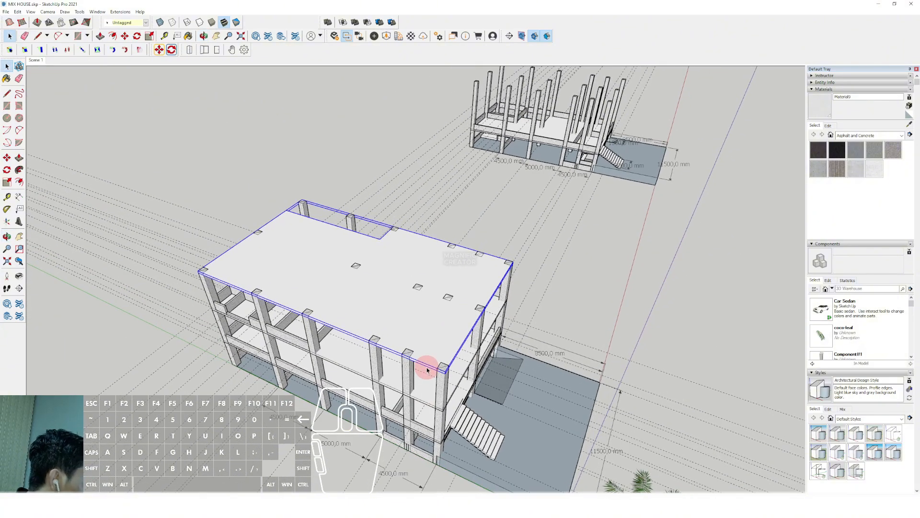
Step: Copy the three perimeter beams around the slab's cut-out corner up to the top slab level
middle_drag(331, 232, 489, 275)
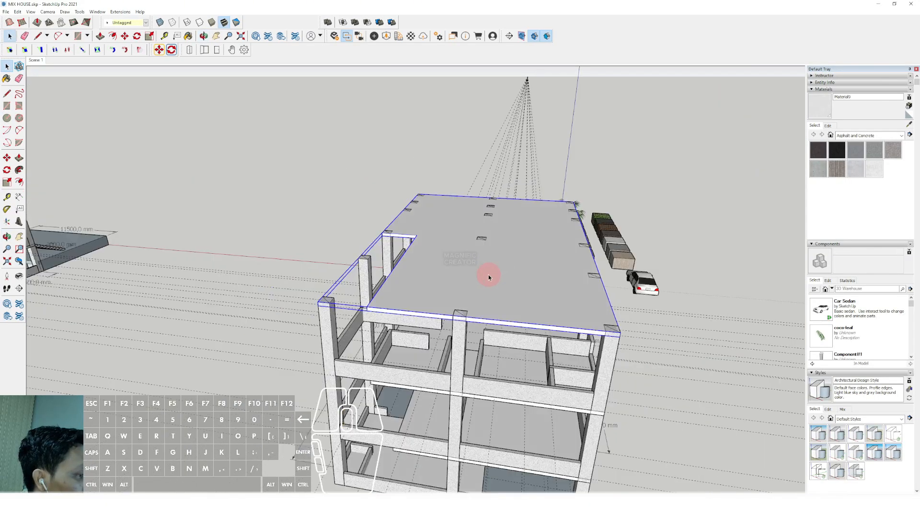
scroll(452, 310, up, 3)
scroll(382, 310, up, 2)
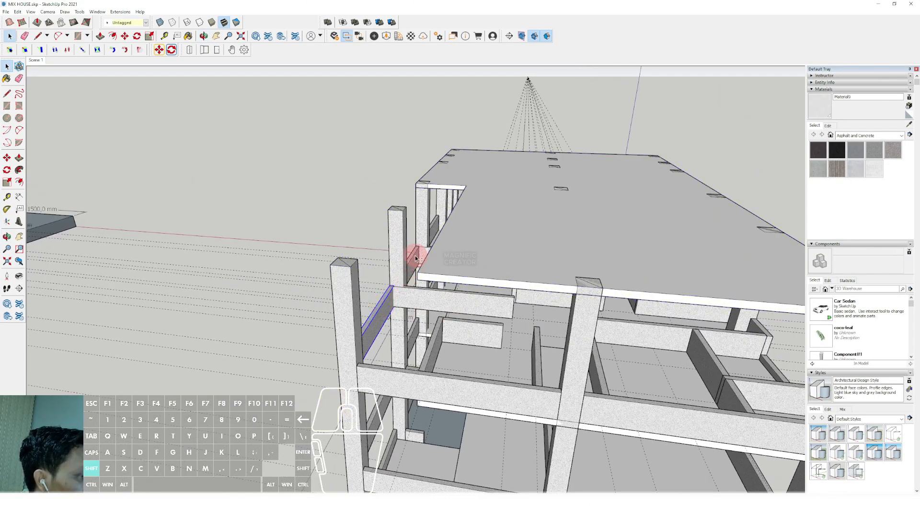
shift+click(401, 381)
scroll(404, 383, down, 2)
middle_drag(405, 384, 480, 382)
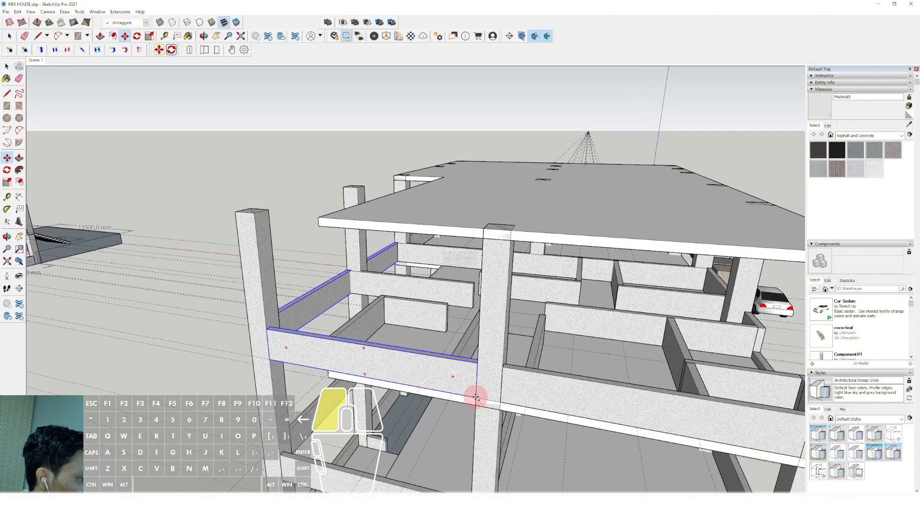
click(476, 397)
shift+scroll(475, 376, down, 1)
shift+click(481, 255)
key(space)
Step: Edit the copied short-side beam and extend its end face over the corner column
scroll(480, 256, down, 2)
middle_drag(481, 257, 360, 286)
scroll(403, 281, up, 2)
scroll(401, 283, down, 3)
middle_drag(448, 281, 230, 292)
middle_drag(511, 273, 468, 294)
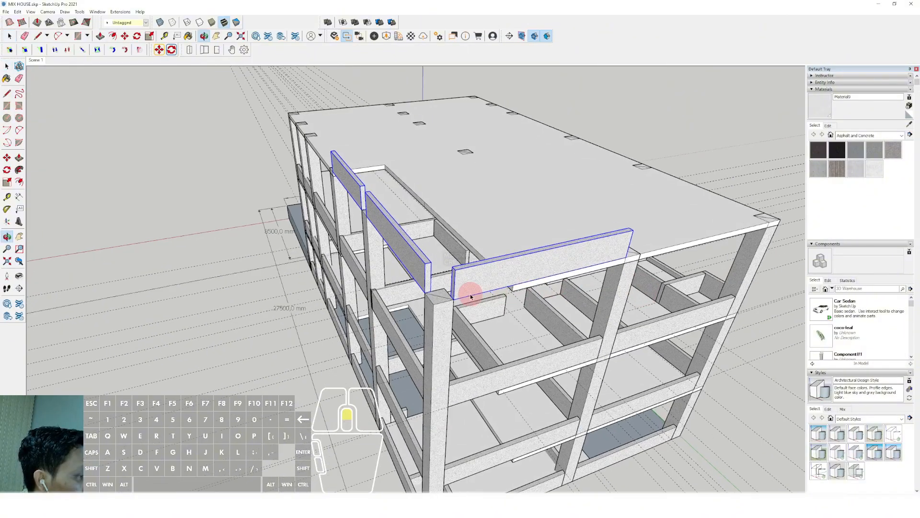
scroll(471, 294, up, 5)
double_click(508, 276)
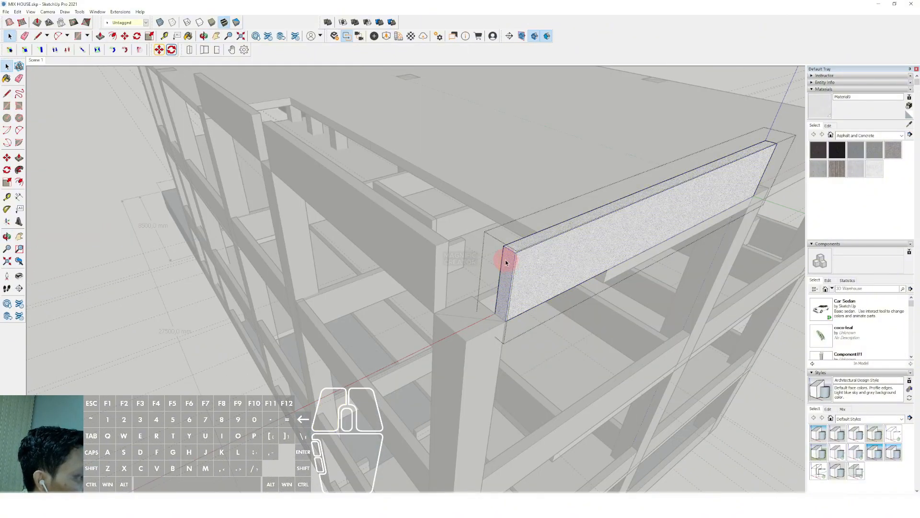
click(436, 246)
key(space)
Step: Edit the adjacent copied long-side beam and extend its end face to meet the short-side beam at the corner
double_click(420, 247)
scroll(420, 246, up, 1)
double_click(437, 253)
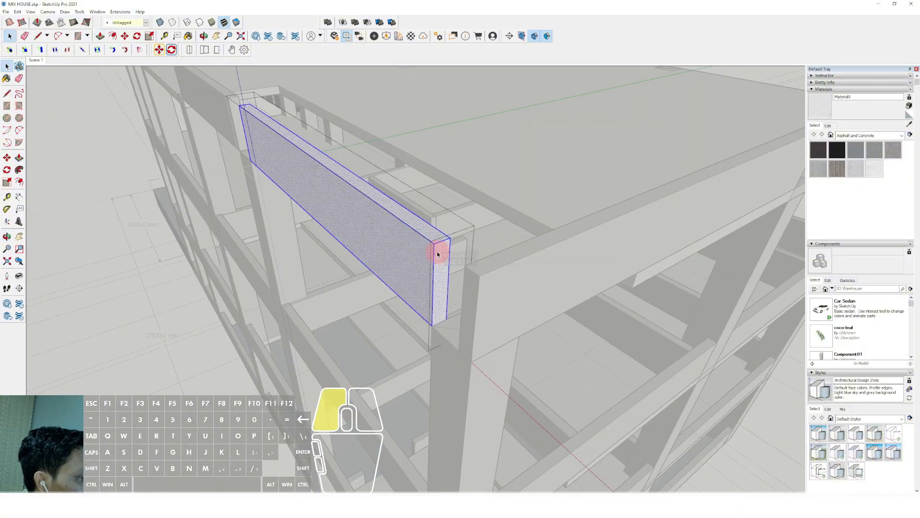
key(p)
click(439, 254)
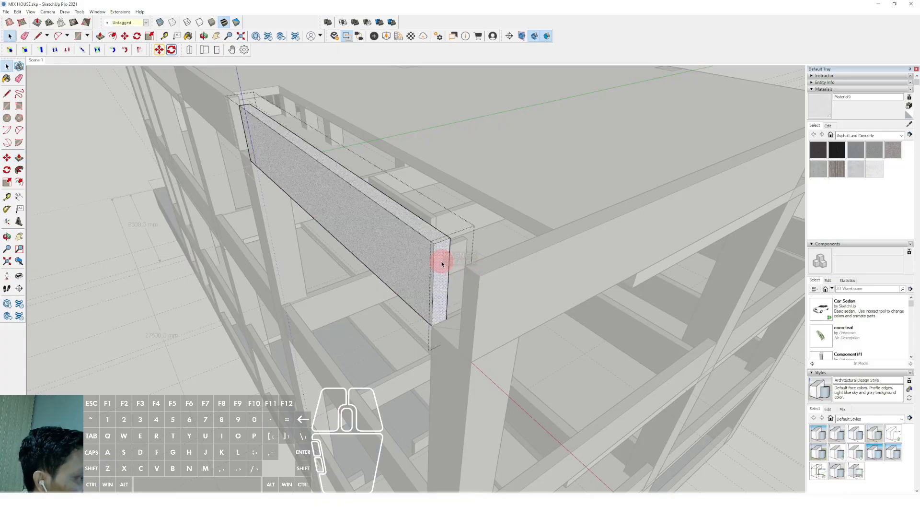
middle_drag(466, 268, 565, 436)
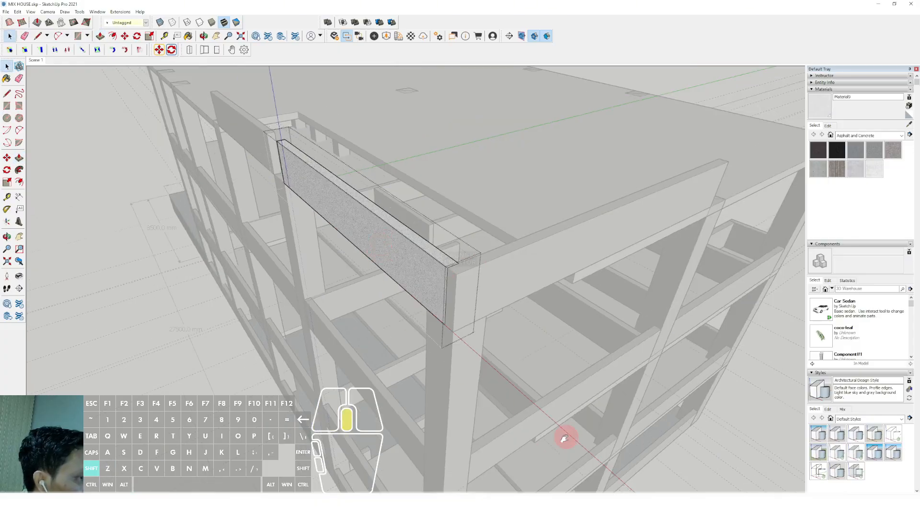
scroll(430, 281, up, 10)
Step: Extend the other end of the long-side beam over the middle column to meet the neighbouring top beam
scroll(504, 247, down, 8)
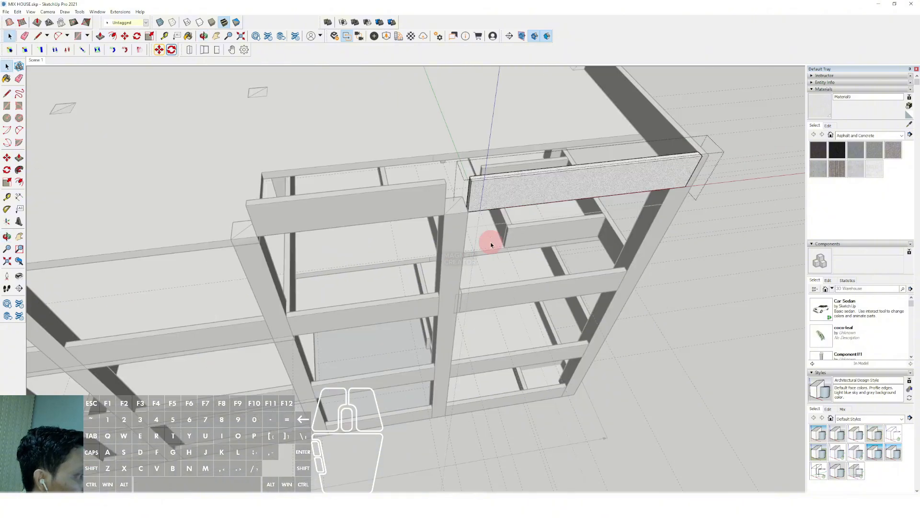
middle_drag(491, 245, 504, 232)
scroll(482, 254, up, 5)
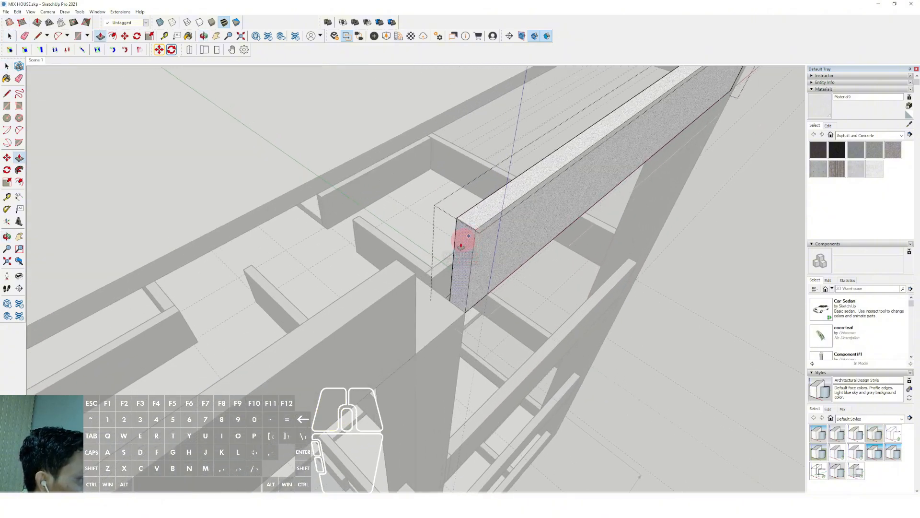
click(415, 273)
key(space)
scroll(505, 293, down, 6)
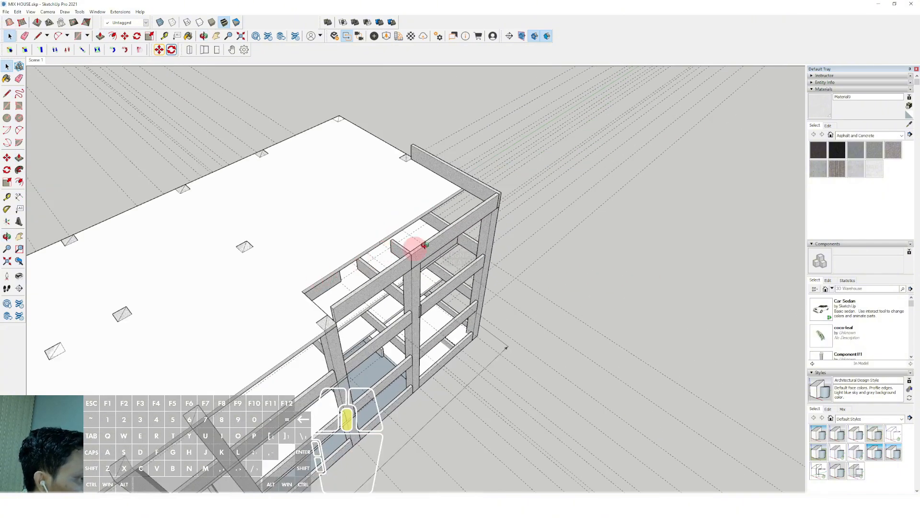
Step: Pull the top faces of the two upper-storey long-side beams at the cut-out corner up to the underside of the top beams
middle_drag(424, 245, 284, 346)
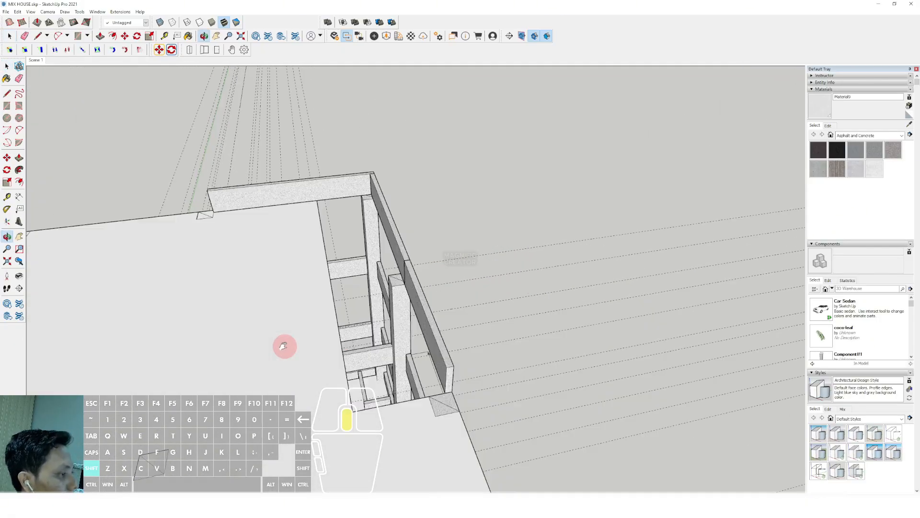
scroll(366, 294, up, 6)
key(space)
click(379, 261)
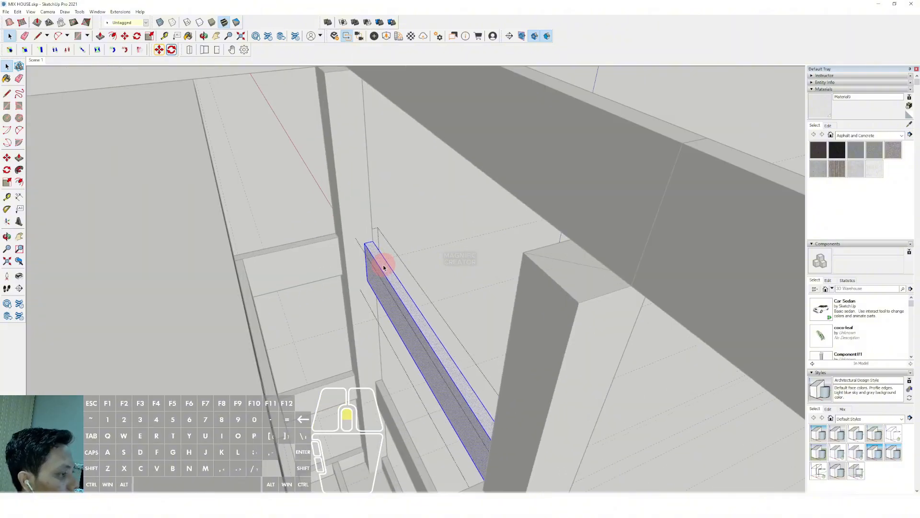
scroll(386, 269, up, 2)
middle_drag(379, 265, 438, 237)
click(436, 218)
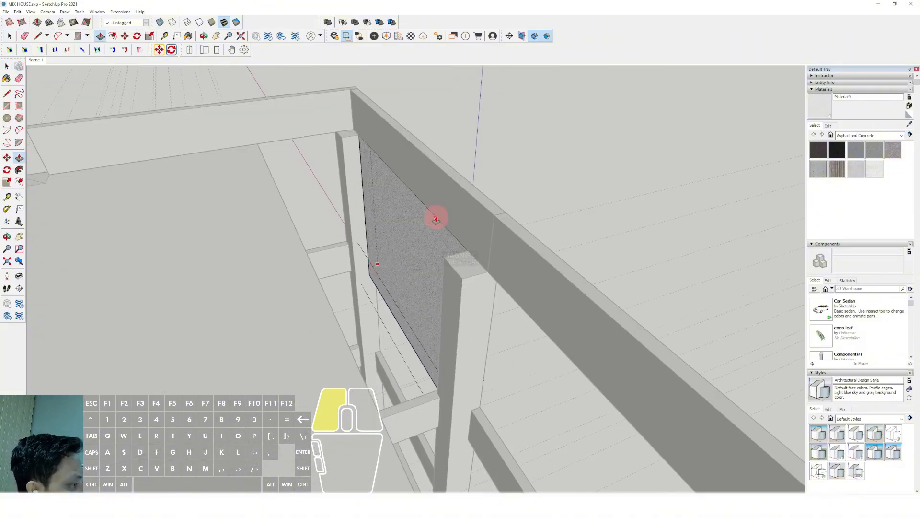
click(483, 424)
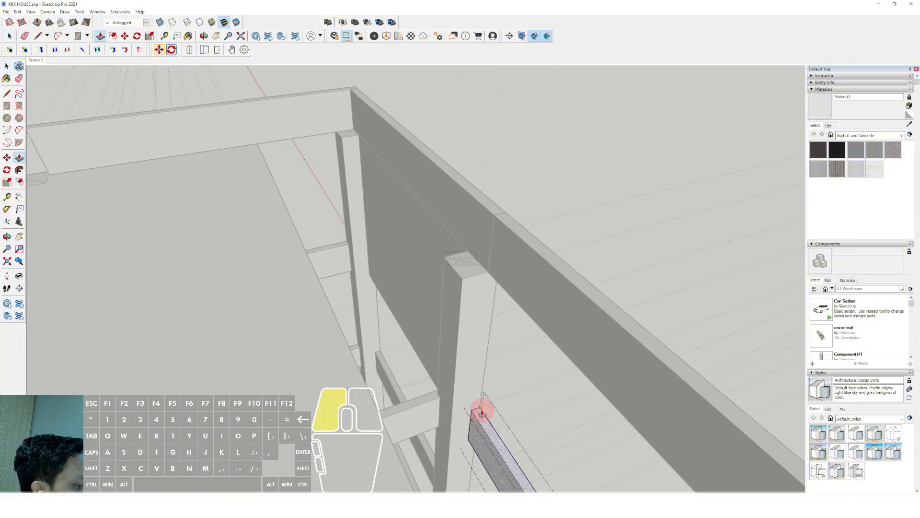
key(space)
Step: Edit the upper-storey short-side beam at the cut-out corner and pull its top face up to the top beam
middle_drag(464, 263, 449, 352)
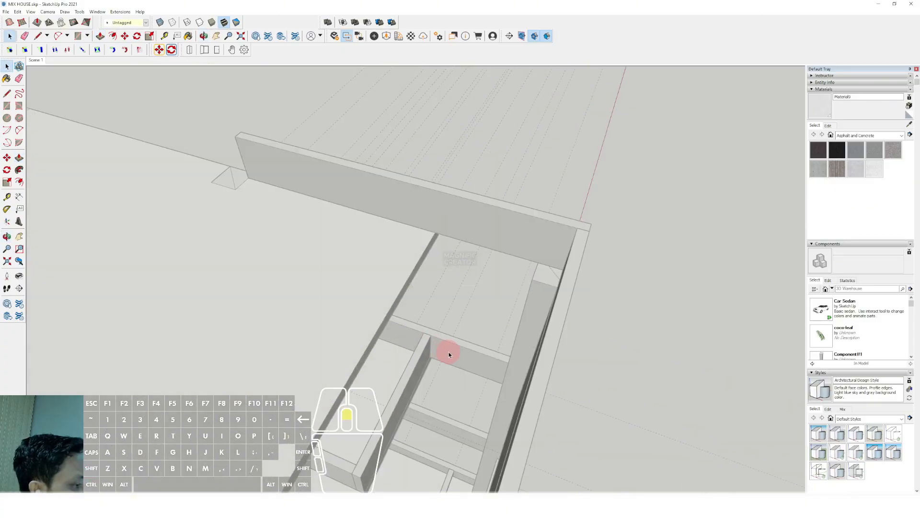
scroll(448, 352, up, 2)
click(450, 351)
scroll(457, 347, up, 2)
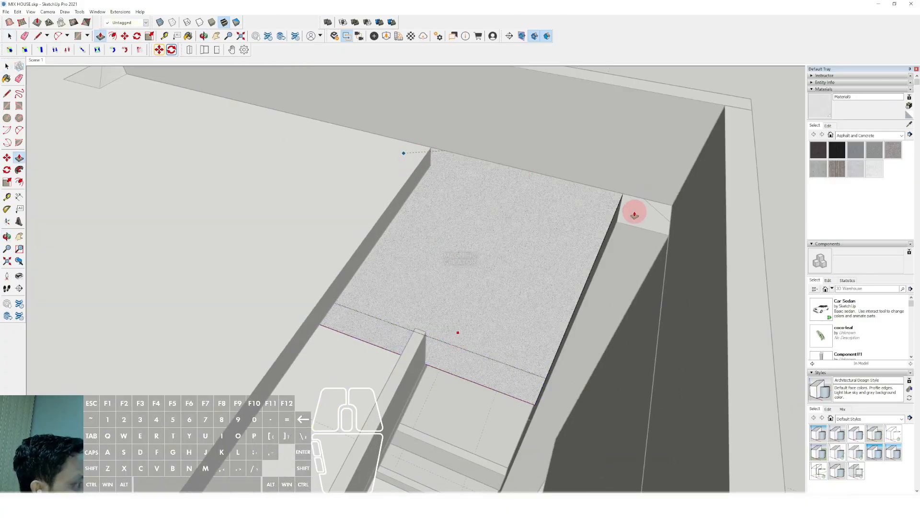
key(space)
Step: Raise the middle-storey long-side beam nearest the building corner up to the underside of the wall panel above it
scroll(539, 216, down, 3)
middle_drag(520, 220, 456, 235)
scroll(457, 238, down, 2)
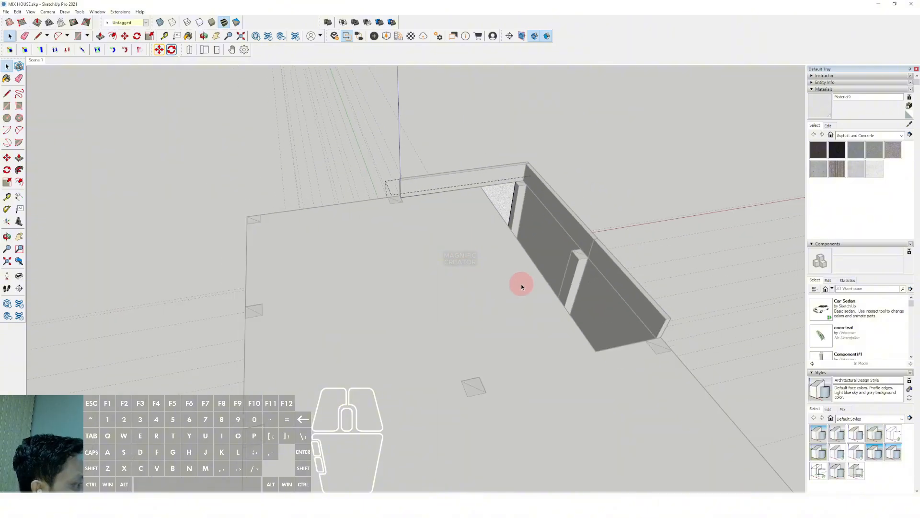
shift+middle_drag(521, 284, 376, 208)
middle_drag(226, 261, 454, 344)
scroll(462, 349, up, 4)
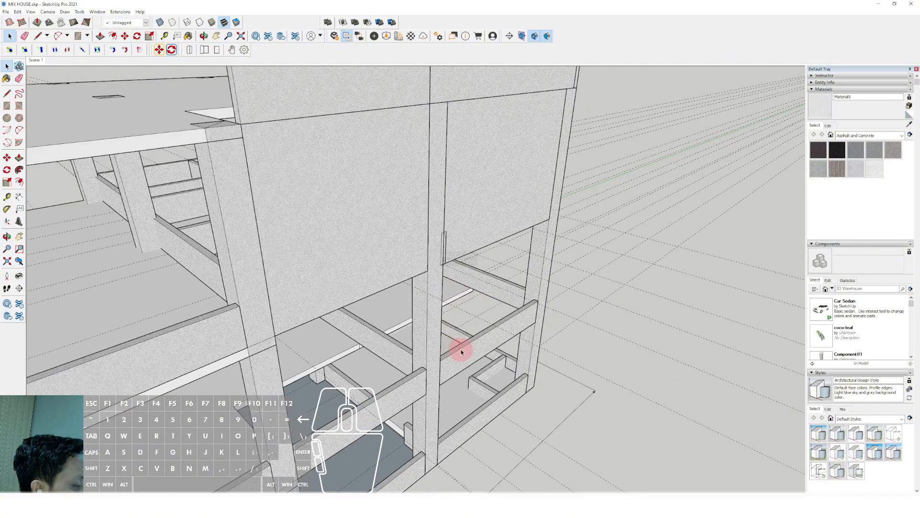
scroll(469, 351, up, 1)
double_click(470, 350)
click(482, 334)
scroll(481, 334, up, 3)
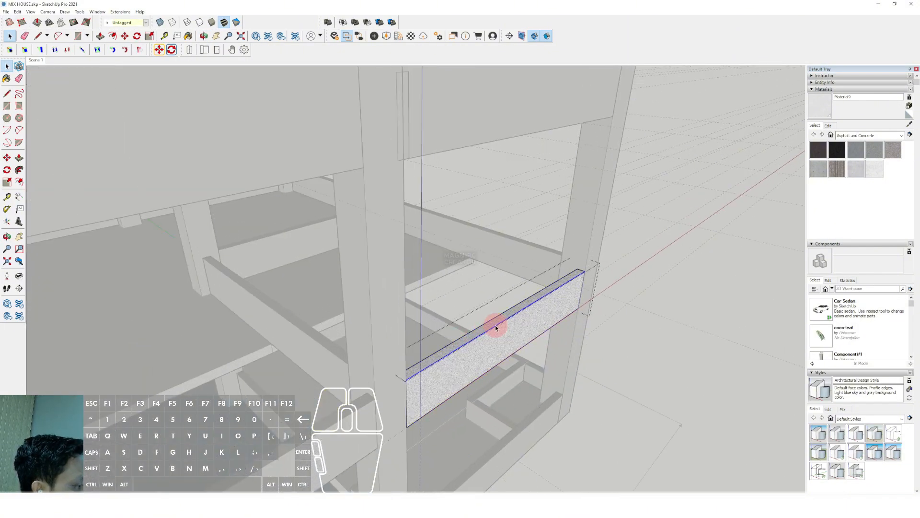
click(503, 319)
scroll(471, 247, down, 1)
click(449, 190)
key(space)
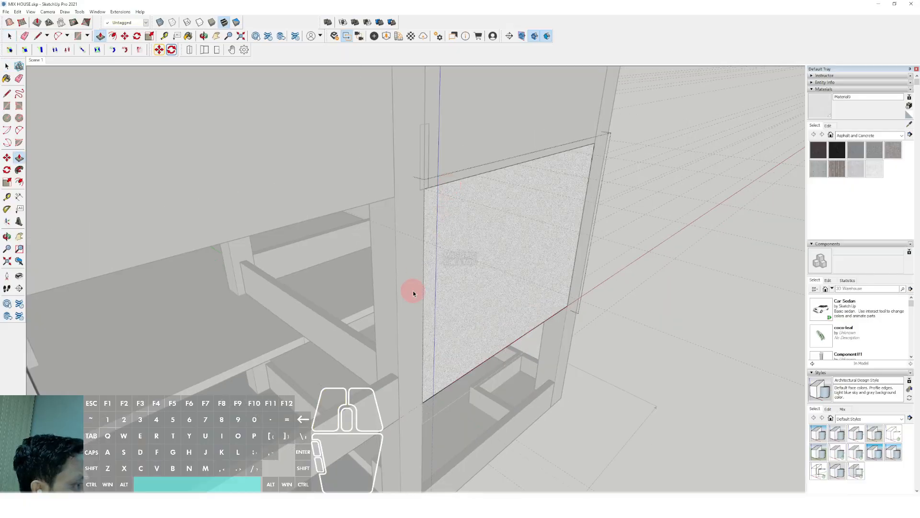
Step: Raise the neighbouring middle-storey long-side beam, beyond the middle column, to the underside of its upper wall panel
click(386, 384)
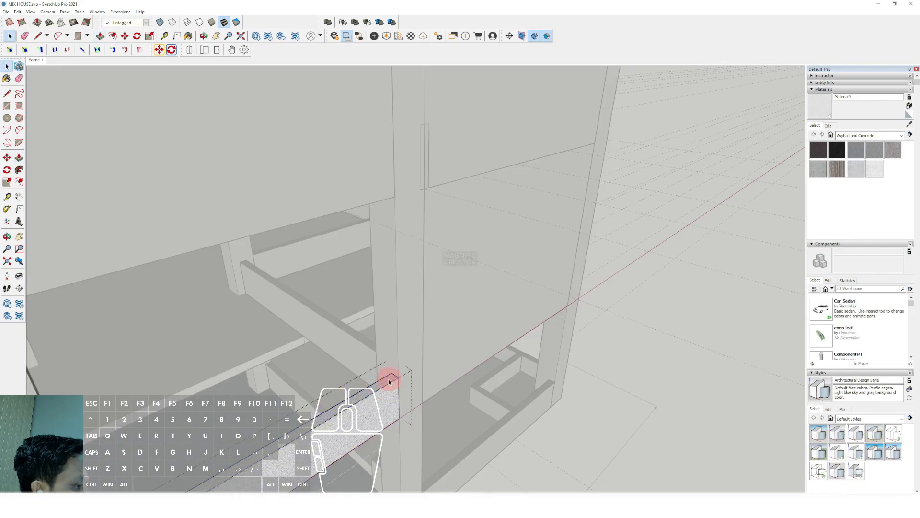
drag(392, 378, 392, 197)
scroll(454, 313, down, 4)
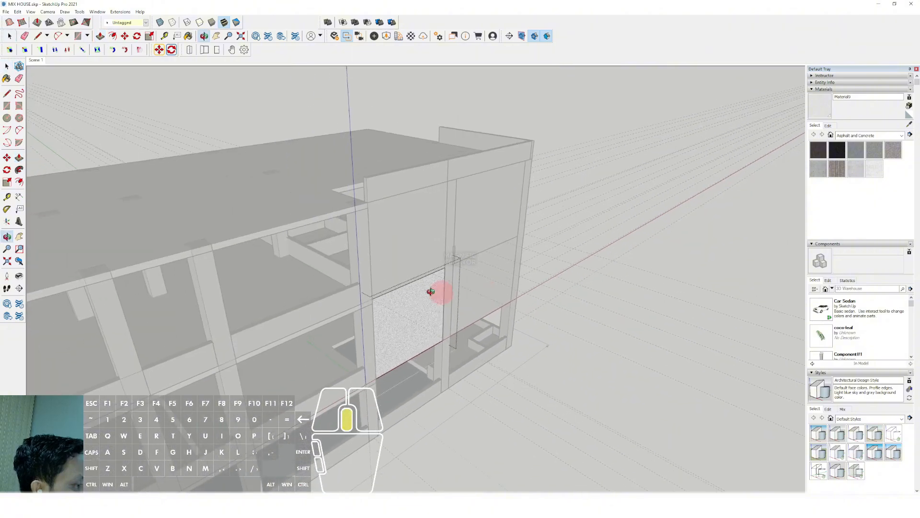
middle_drag(429, 292, 395, 401)
key(space)
Step: Raise the ground-level long-side beam in the bay away from the building corner to the wall panel above
scroll(395, 401, up, 4)
click(403, 393)
triple_click(457, 389)
scroll(457, 388, up, 2)
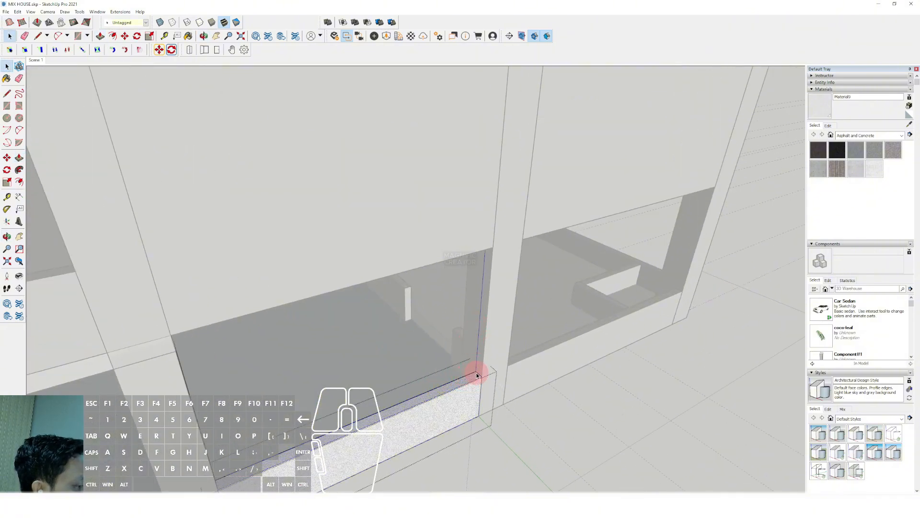
drag(484, 290, 481, 403)
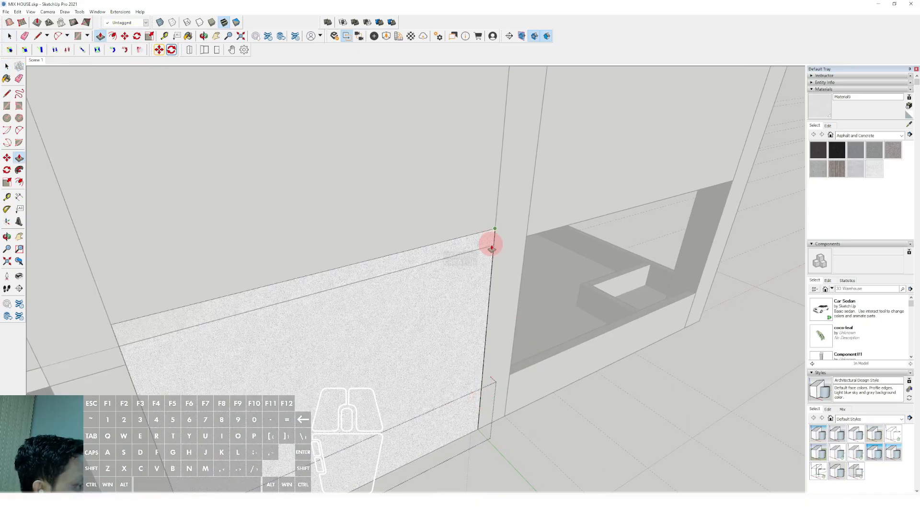
click(494, 249)
key(space)
Step: Raise the ground-level long-side beam in the corner bay to the underside of the wall panel above
triple_click(565, 352)
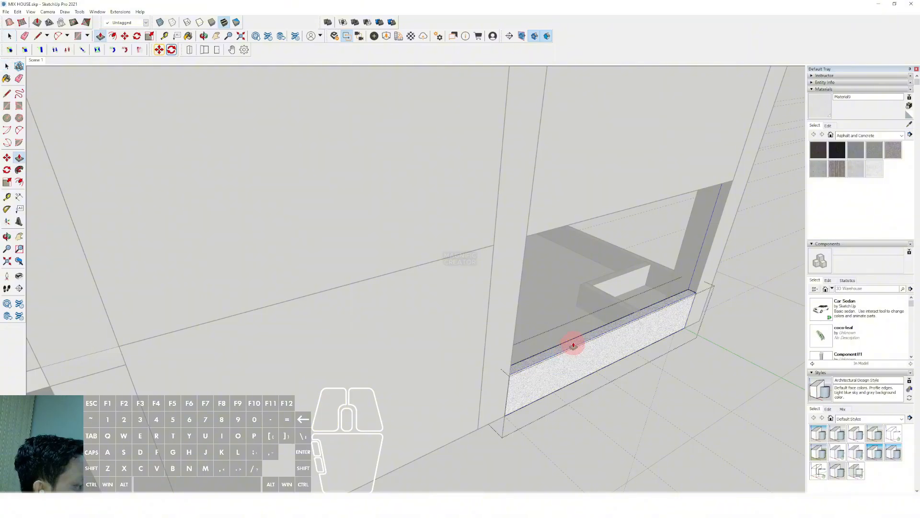
click(577, 341)
click(529, 238)
key(space)
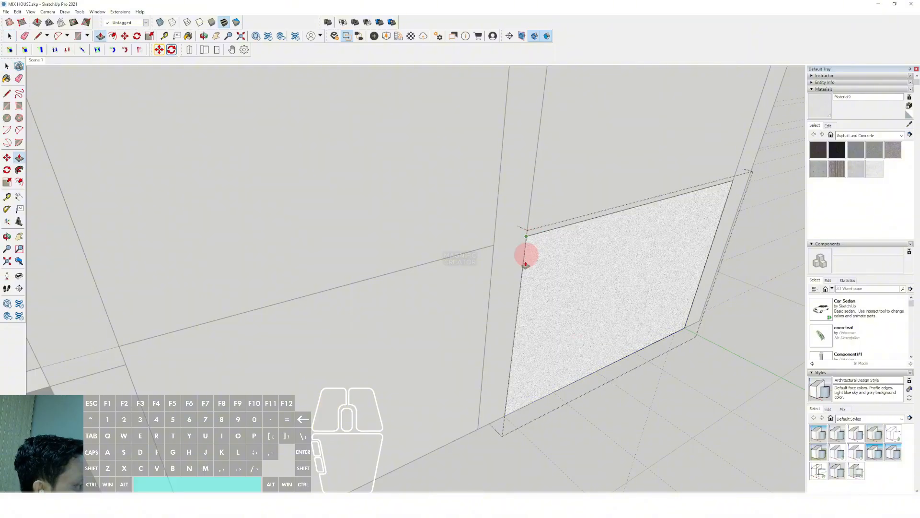
Step: Edit the middle-storey short-side beam beside the corner column and pull its top face up to the wall panel above
scroll(544, 346, down, 2)
middle_drag(455, 344, 468, 370)
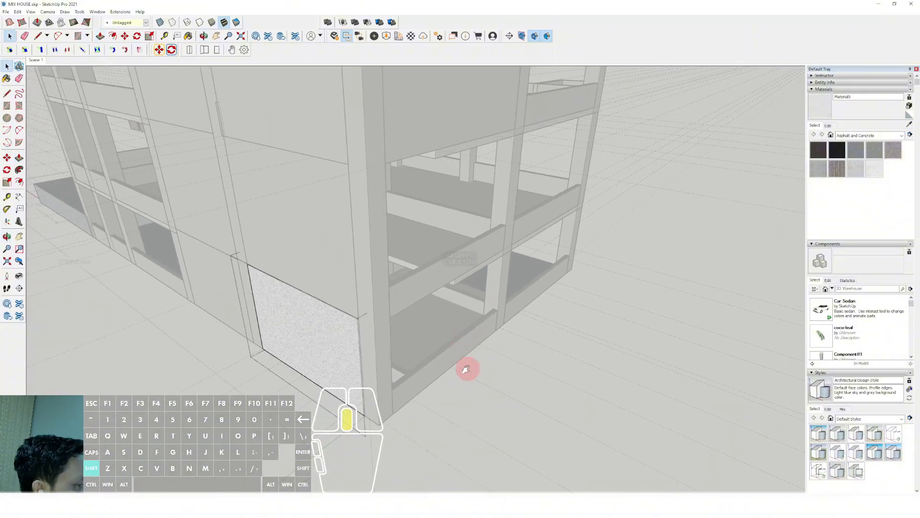
scroll(439, 311, up, 3)
double_click(439, 313)
scroll(439, 314, up, 2)
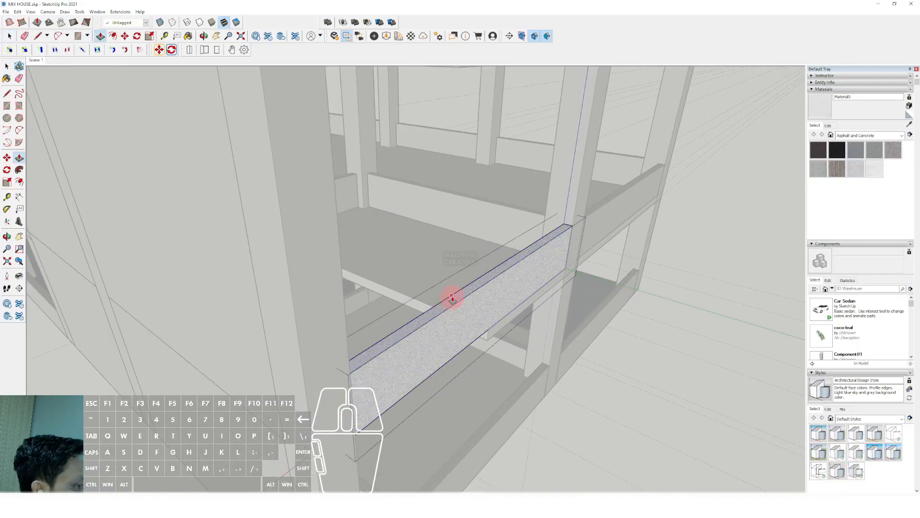
scroll(452, 298, down, 5)
scroll(438, 297, up, 4)
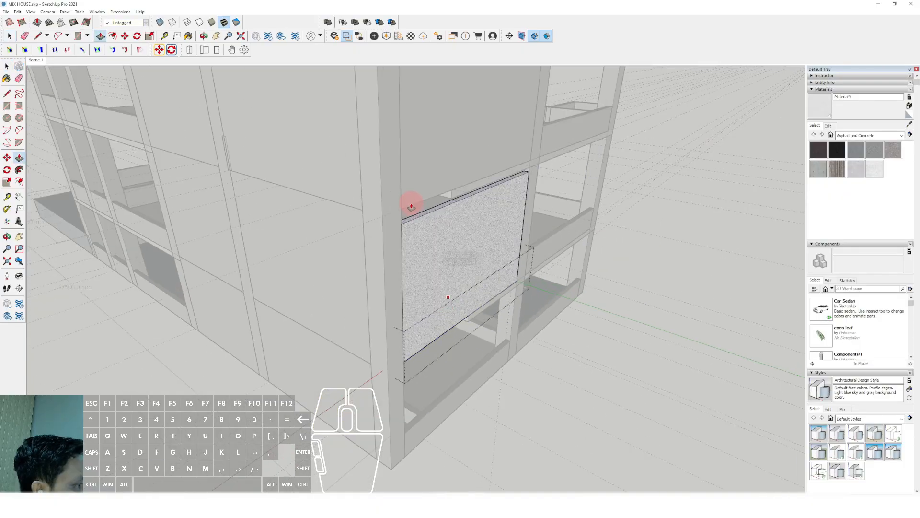
Step: Edit the ground-level short-side beam beside the corner column and pull its top face up to the wall panel above
double_click(464, 379)
scroll(465, 377, up, 3)
click(475, 367)
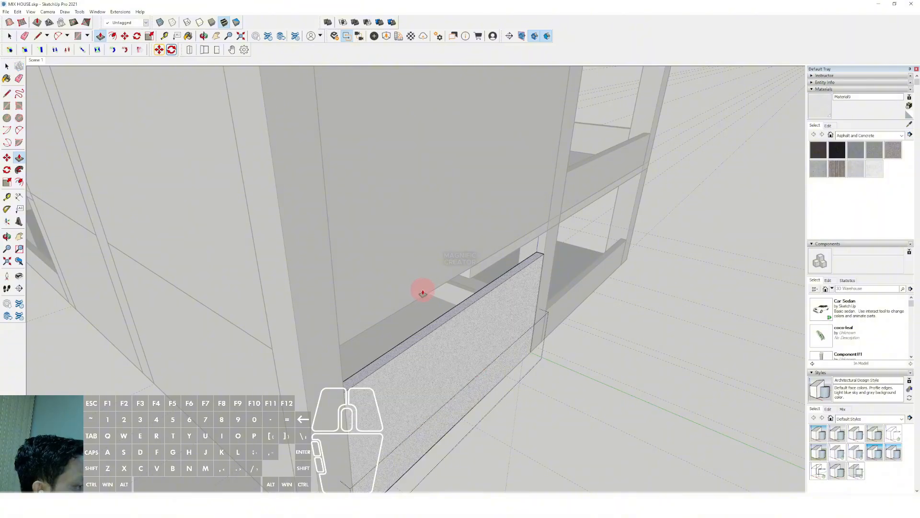
click(423, 297)
key(space)
Step: Raise the top-storey short-side beam in the neighbouring bay to the underside of the top slab
mouse_move(441, 329)
shift+middle_down()
mouse_move(460, 318)
mouse_move(371, 339)
mouse_move(438, 341)
shift+middle_up()
scroll(406, 341, down, 1)
scroll(421, 369, down, 4)
scroll(458, 255, up, 2)
scroll(456, 324, up, 3)
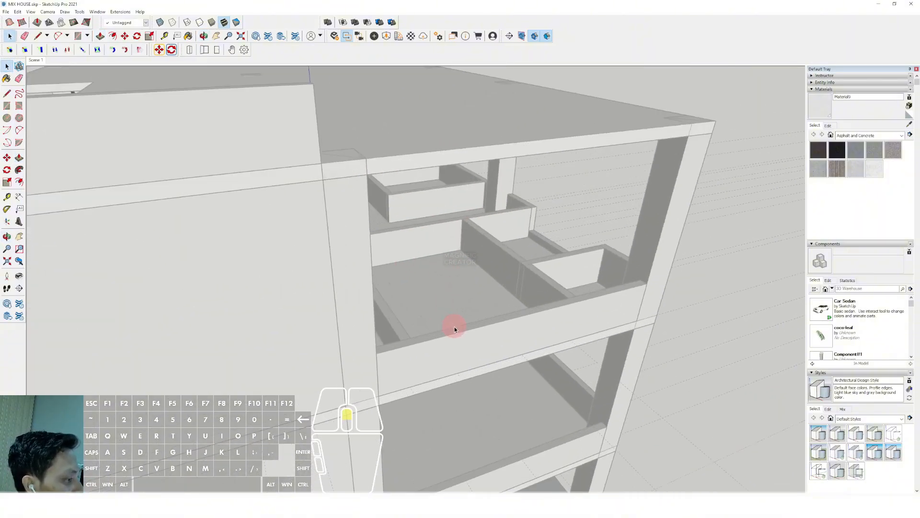
key(p)
scroll(469, 335, up, 2)
click(491, 322)
middle_drag(490, 322, 419, 185)
scroll(457, 291, down, 2)
key(space)
Step: Raise the middle-storey short-side beam directly beneath the new top-storey panel to the slab edge above it
scroll(478, 332, up, 4)
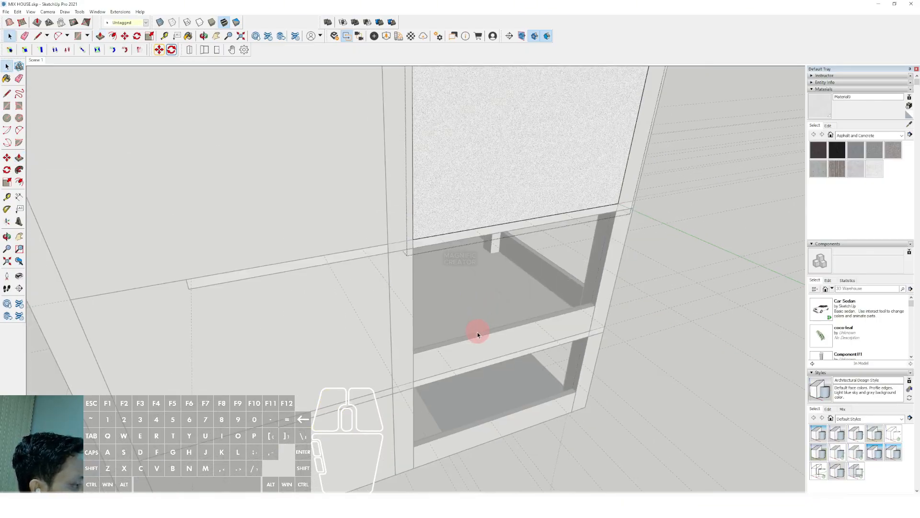
triple_click(465, 350)
scroll(473, 338, up, 1)
click(486, 329)
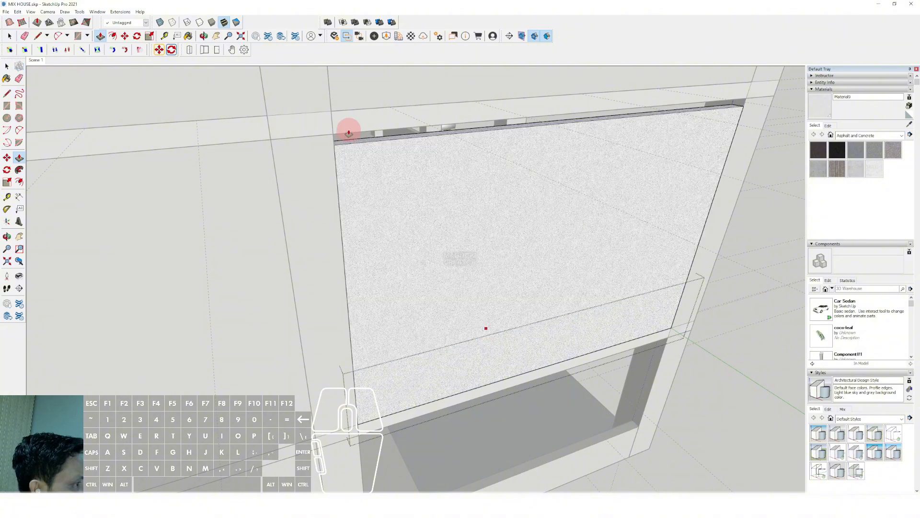
click(345, 138)
key(space)
Step: Raise the ground-level short-side beam in the same bay to the slab edge above and close the group
middle_drag(456, 353, 496, 309)
scroll(478, 300, up, 1)
triple_click(473, 282)
scroll(496, 308, up, 1)
key(v)
click(493, 278)
scroll(493, 270, down, 1)
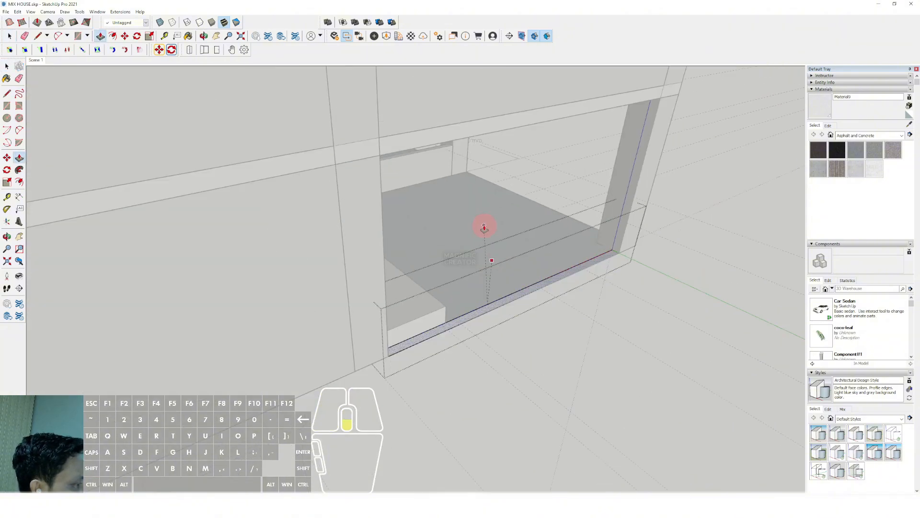
shift+middle_drag(458, 196, 476, 233)
click(443, 202)
key(space)
scroll(462, 253, down, 2)
scroll(462, 254, down, 2)
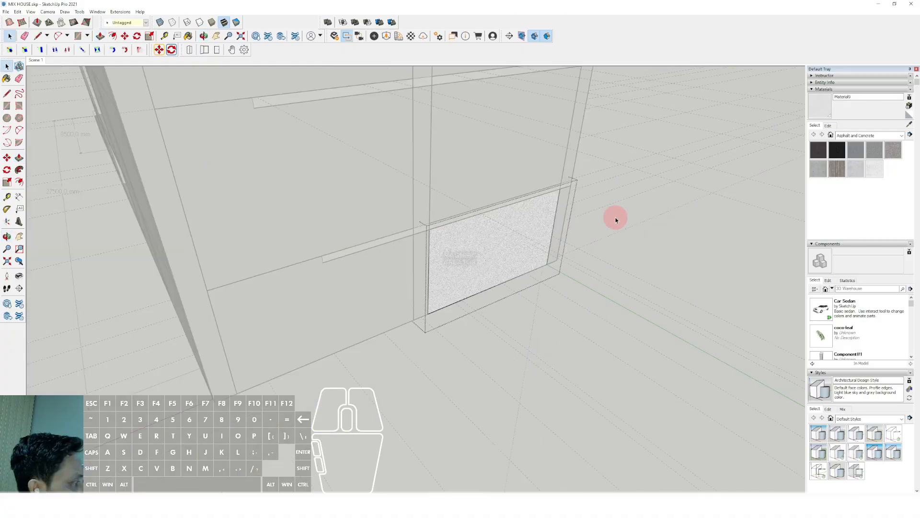
click(617, 220)
Step: On the opposite long side, raise the short top-storey front wall beside the corner column to the top slab
middle_drag(616, 220, 374, 217)
scroll(374, 217, down, 2)
middle_drag(661, 211, 339, 277)
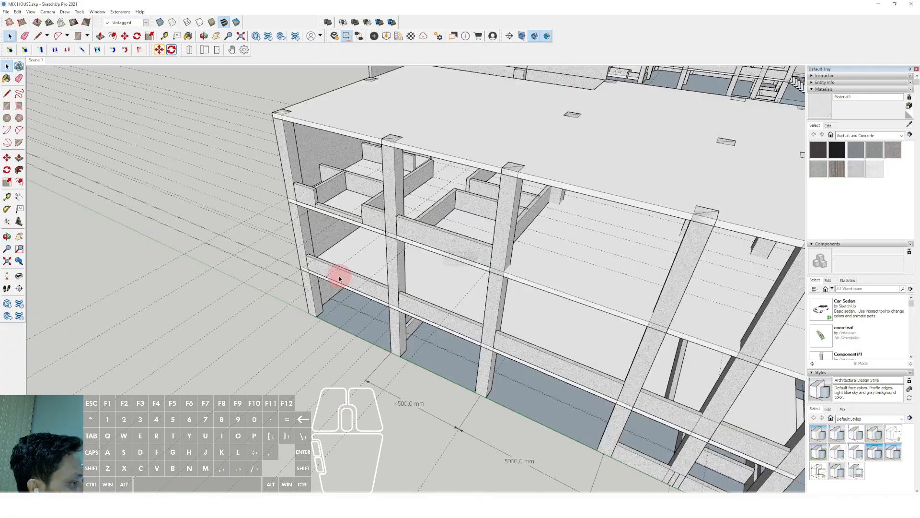
scroll(361, 269, down, 2)
scroll(341, 243, up, 5)
scroll(318, 225, up, 3)
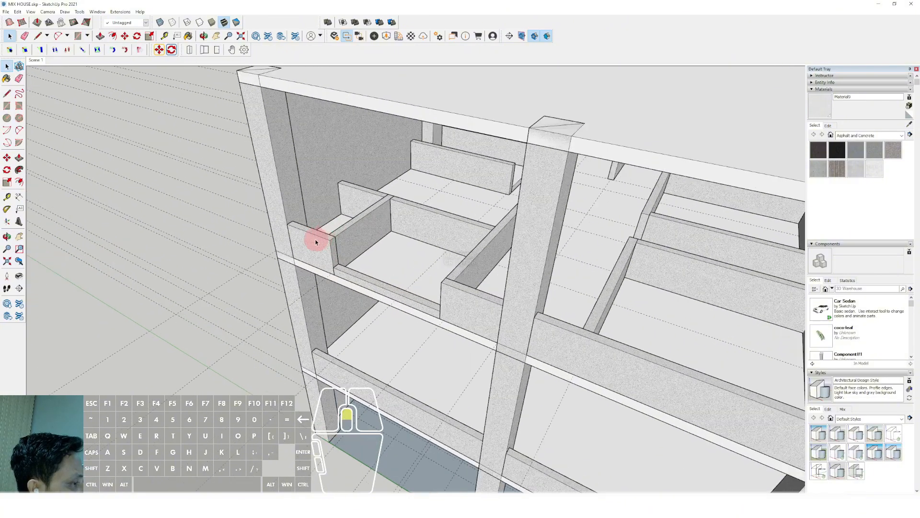
click(313, 240)
scroll(309, 237, up, 3)
scroll(329, 234, down, 4)
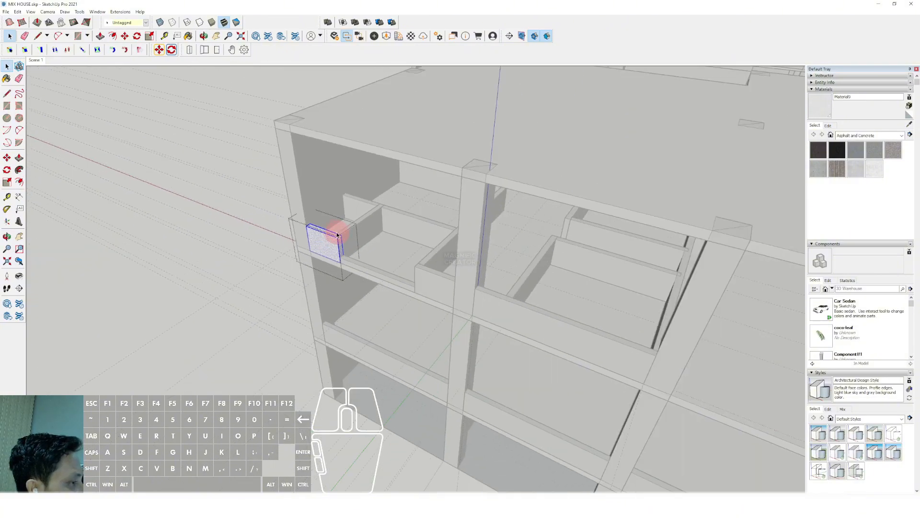
scroll(326, 234, up, 4)
click(321, 230)
scroll(330, 201, down, 3)
shift+middle_drag(337, 162, 331, 194)
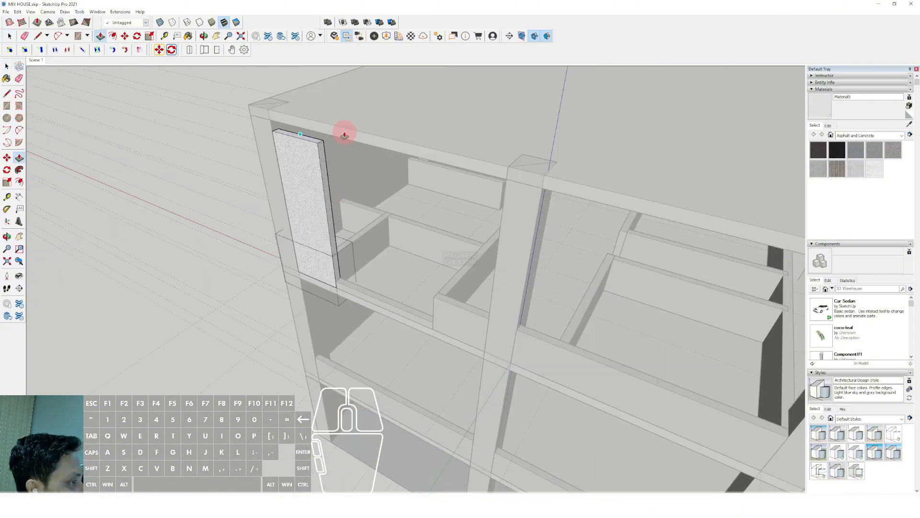
key(space)
Step: Raise the low top-storey partition running inward from the end of that short front wall to the top slab
scroll(366, 234, up, 1)
click(366, 234)
click(366, 234)
scroll(366, 231, up, 2)
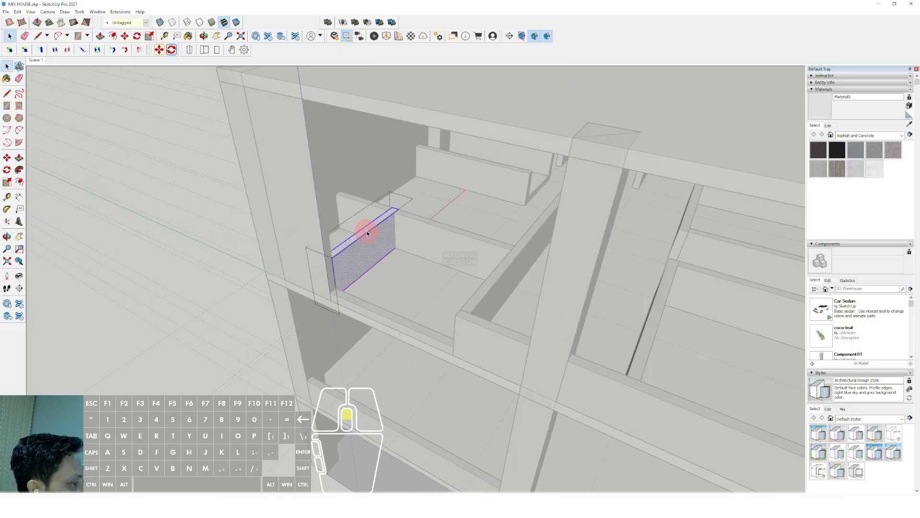
double_click(367, 231)
key(v)
scroll(379, 183, down, 2)
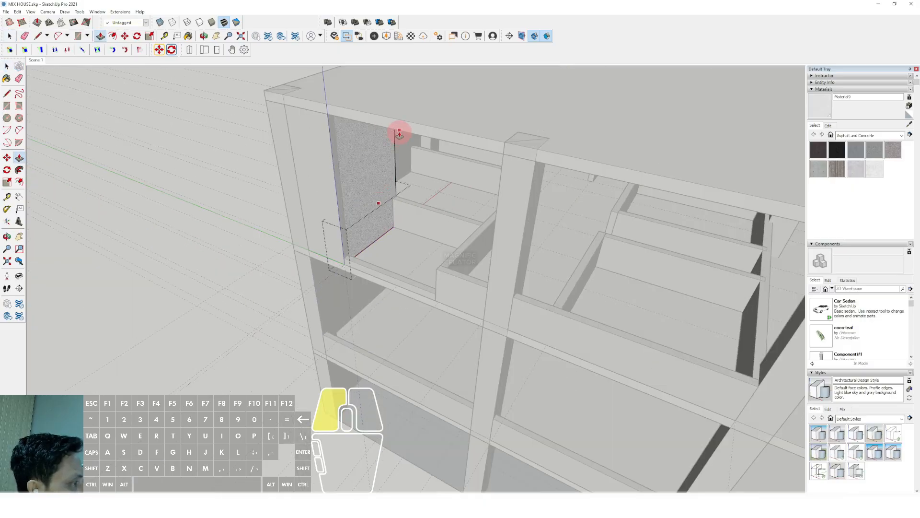
key(space)
Step: Raise the low wall at the rear of the top-storey corner recess to the underside of the top slab
scroll(402, 225, down, 2)
scroll(464, 217, up, 2)
middle_drag(436, 265, 431, 161)
triple_click(464, 209)
scroll(468, 207, up, 1)
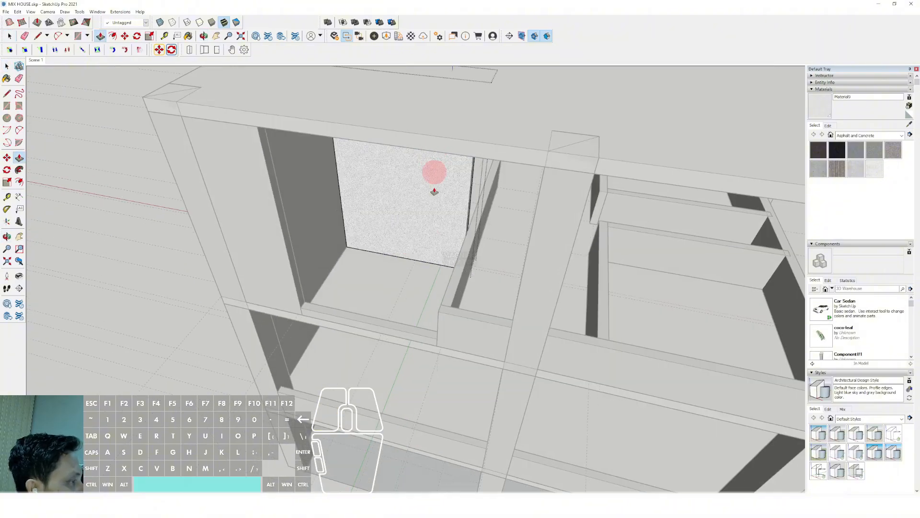
key(space)
Step: Raise the recess's other side partition and the short front wall between it and the next column to the top slab
double_click(455, 287)
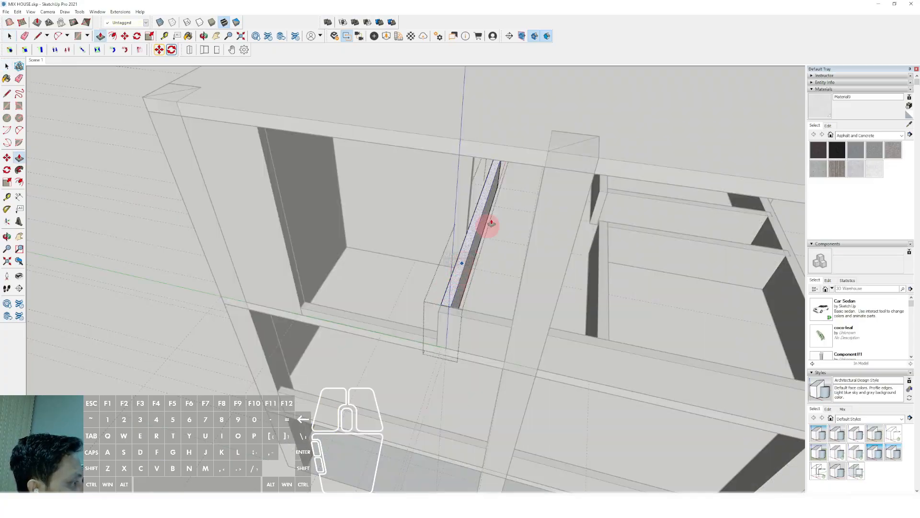
key(space)
click(465, 316)
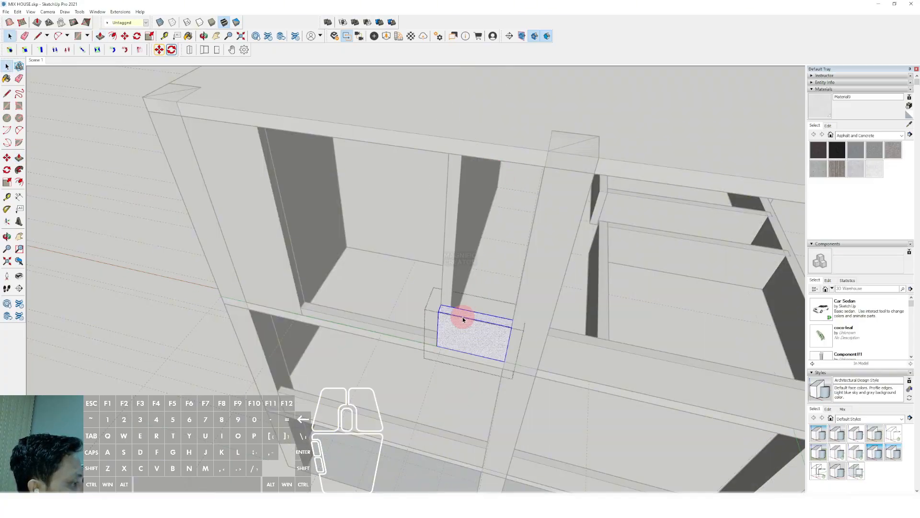
scroll(452, 318, up, 1)
scroll(451, 318, up, 1)
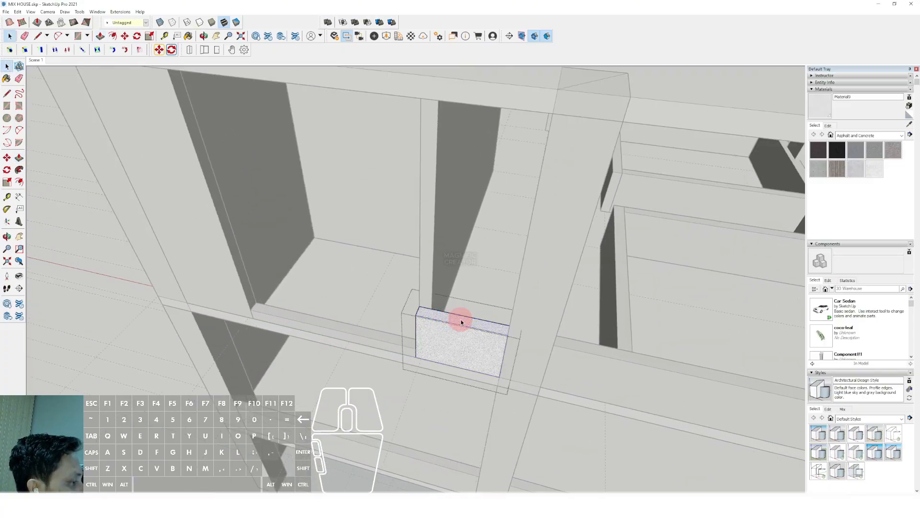
click(432, 101)
key(space)
Step: Raise the top-storey long-side beam in the second bay from the corner to the underside of the top slab
scroll(422, 173, down, 2)
middle_drag(303, 223, 408, 289)
triple_click(402, 288)
scroll(395, 288, up, 1)
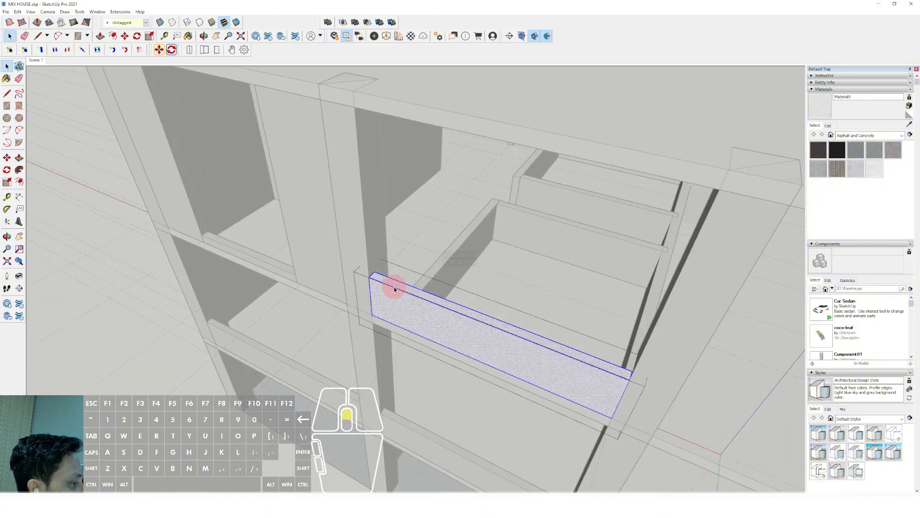
scroll(394, 288, up, 1)
key(p)
click(395, 283)
click(380, 88)
key(space)
Step: Raise the middle-storey long-side beam in the corner bay, below the recess, to the slab above
scroll(408, 245, down, 4)
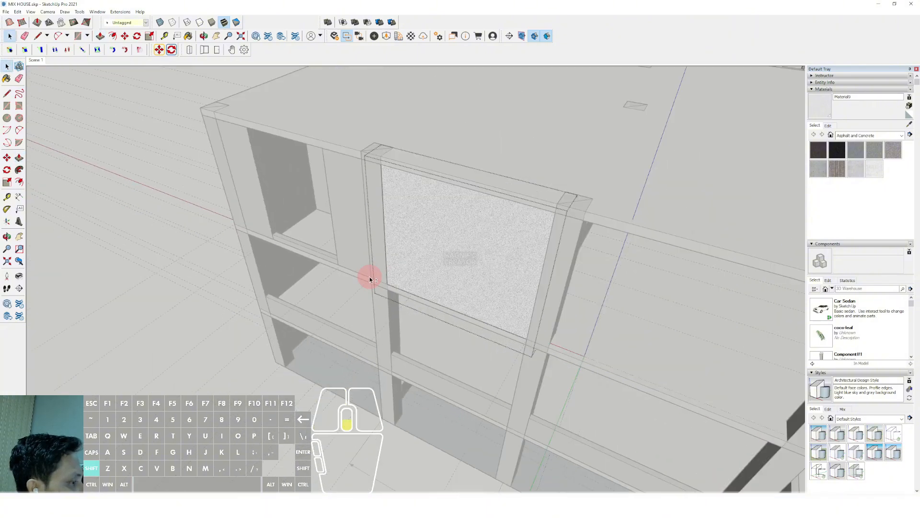
scroll(394, 287, up, 4)
click(384, 279)
scroll(410, 285, up, 3)
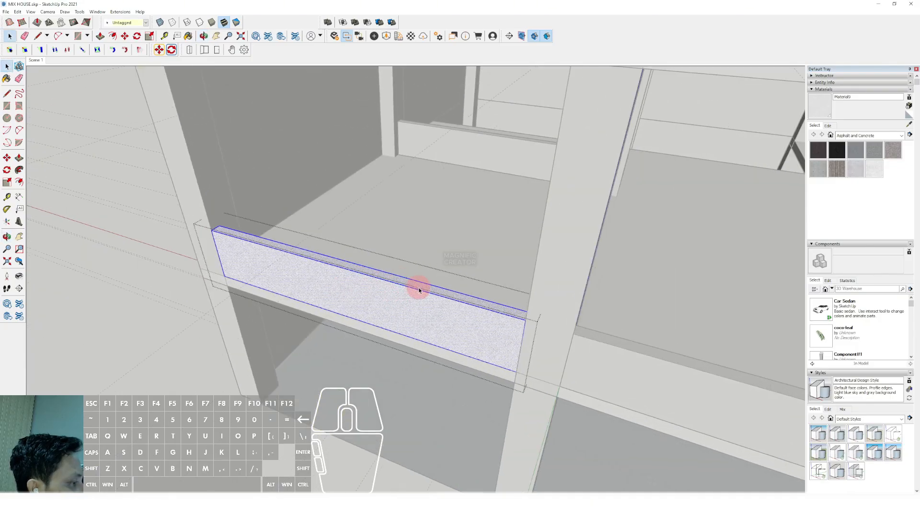
click(422, 284)
scroll(427, 193, down, 3)
middle_drag(427, 193, 417, 209)
click(419, 207)
key(space)
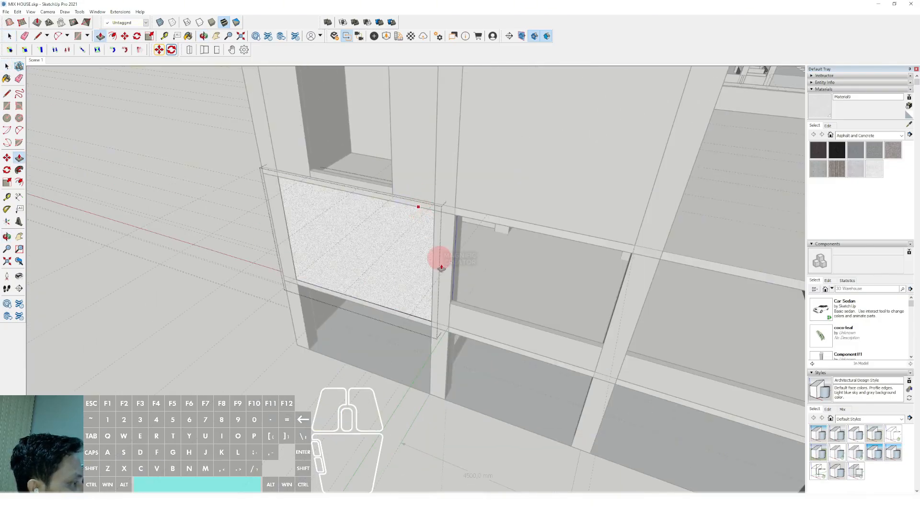
Step: Raise the middle-storey long-side beam in the second bay to the underside of the slab above
click(474, 314)
scroll(473, 312, up, 5)
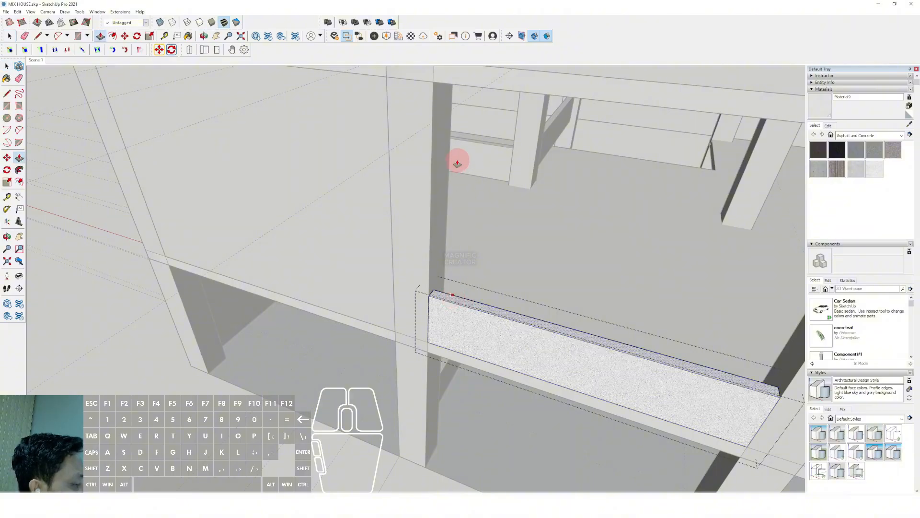
scroll(458, 163, down, 3)
click(454, 119)
key(space)
Step: Raise the middle-storey long-side beam in the third bay to the underside of the slab above
scroll(457, 201, down, 4)
shift+middle_drag(464, 250, 369, 277)
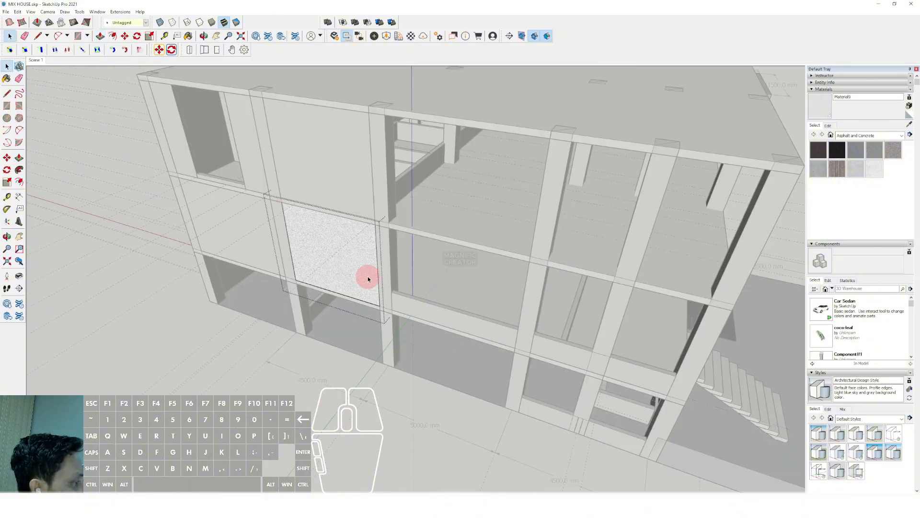
scroll(378, 284, down, 5)
scroll(390, 289, up, 3)
click(395, 297)
scroll(401, 295, up, 5)
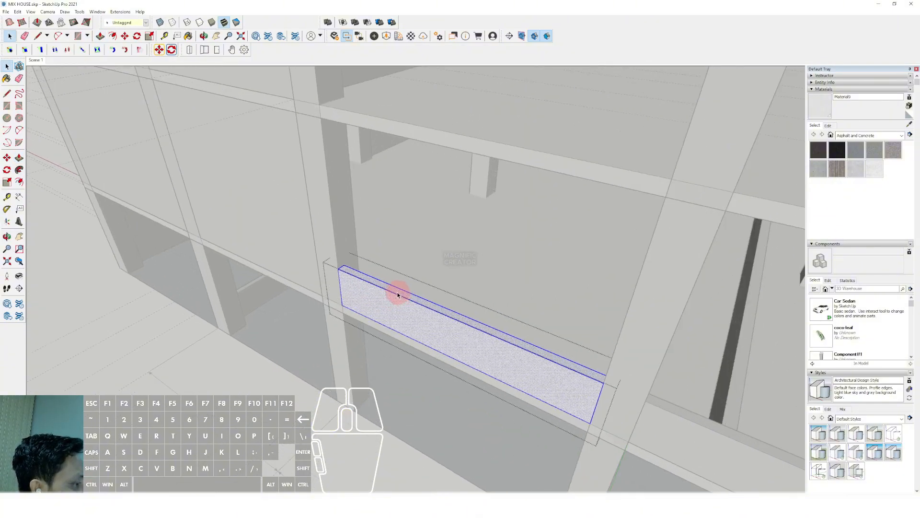
click(395, 289)
scroll(395, 289, down, 3)
click(427, 177)
key(space)
Step: Raise the middle-storey long-side beam that spans the last two bays near the stairs to the slab above
scroll(433, 225, down, 2)
shift+middle_drag(559, 335, 533, 301)
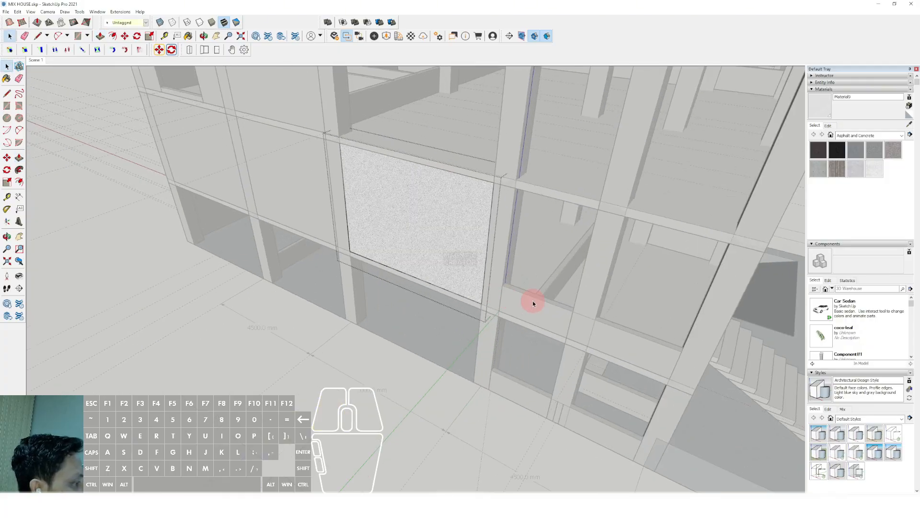
triple_click(532, 300)
scroll(527, 300, up, 2)
click(517, 285)
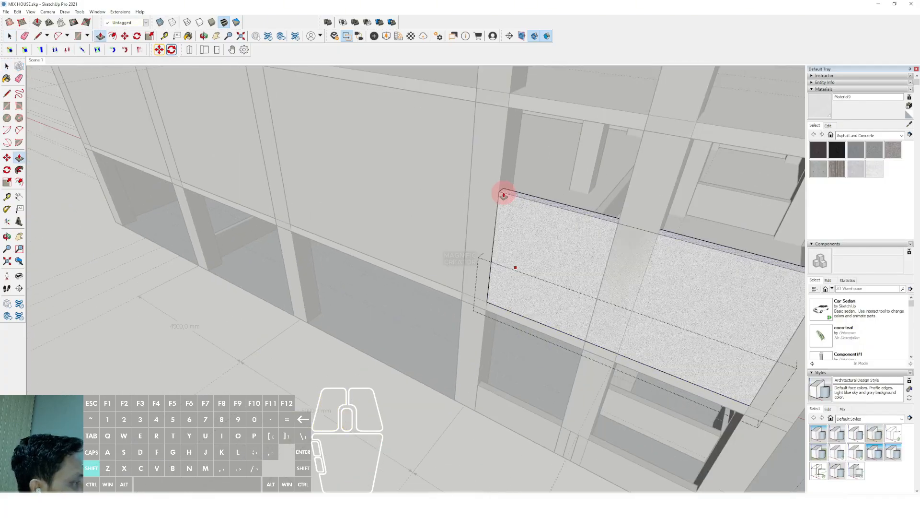
click(494, 217)
key(space)
Step: Copy the two middle-storey long-side wall panels nearest the stairs straight up into the open top-storey bays
scroll(494, 216, down, 5)
scroll(439, 382, down, 3)
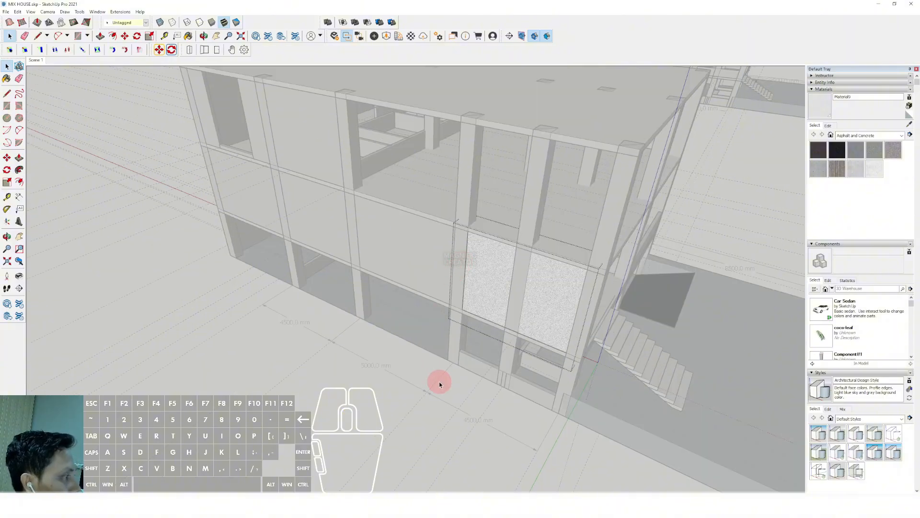
scroll(439, 380, down, 3)
middle_drag(508, 341, 430, 257)
scroll(429, 257, up, 5)
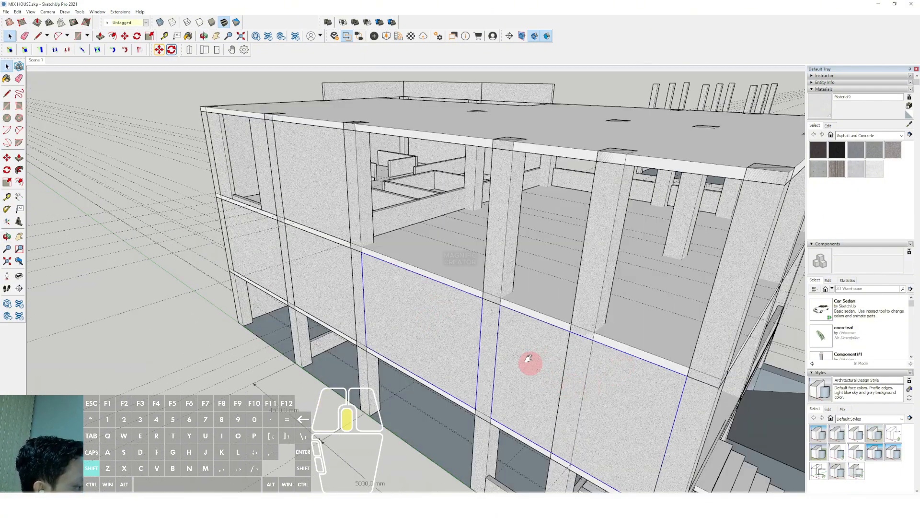
shift+middle_drag(529, 360, 487, 312)
scroll(454, 373, up, 3)
scroll(448, 360, down, 2)
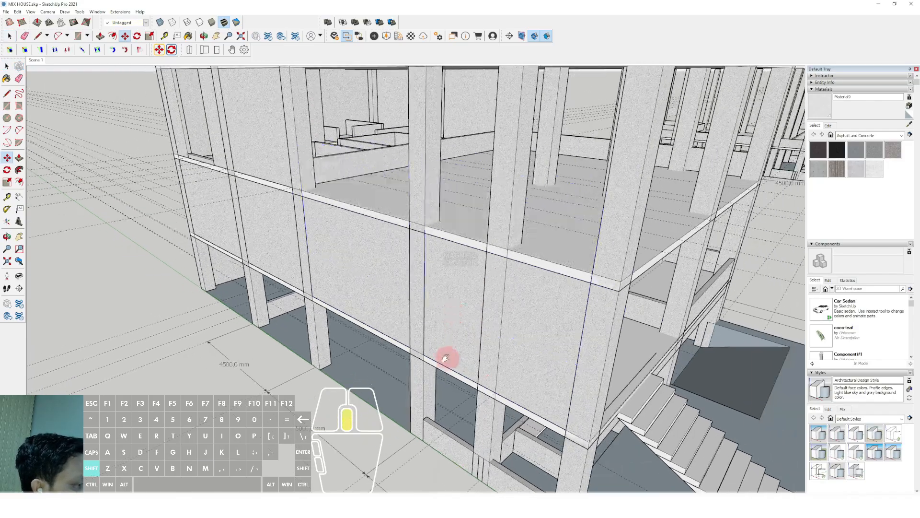
shift+middle_drag(457, 217, 455, 249)
scroll(455, 249, down, 3)
Step: Raise the middle-storey cross beam behind the entrance stairs to the underside of the slab above
middle_drag(462, 215, 303, 246)
scroll(456, 364, up, 10)
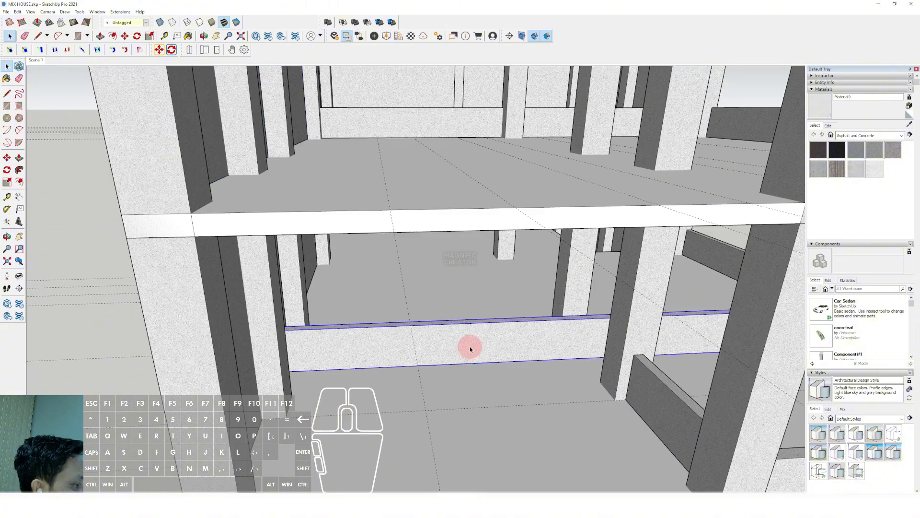
scroll(504, 317, down, 5)
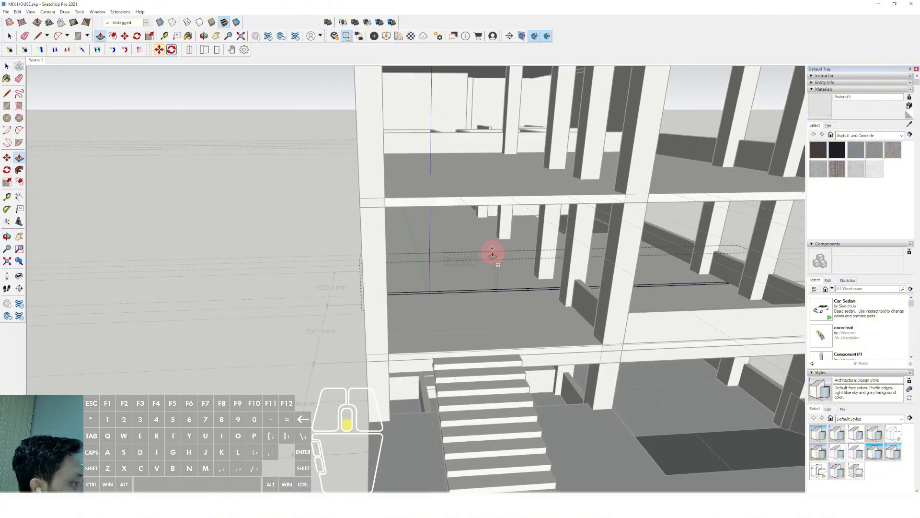
middle_drag(493, 254, 464, 222)
click(454, 142)
scroll(443, 176, down, 2)
shift+middle_drag(444, 175, 608, 234)
scroll(624, 168, up, 3)
scroll(608, 233, down, 4)
key(space)
Step: Turn off Profiles in the edge settings of the current style
scroll(379, 256, down, 4)
middle_drag(379, 256, 846, 323)
scroll(886, 431, down, 3)
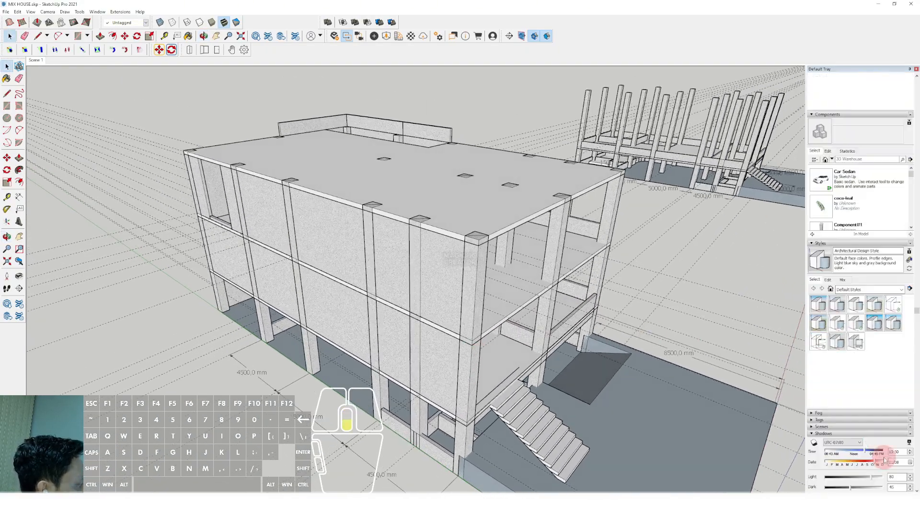
click(829, 280)
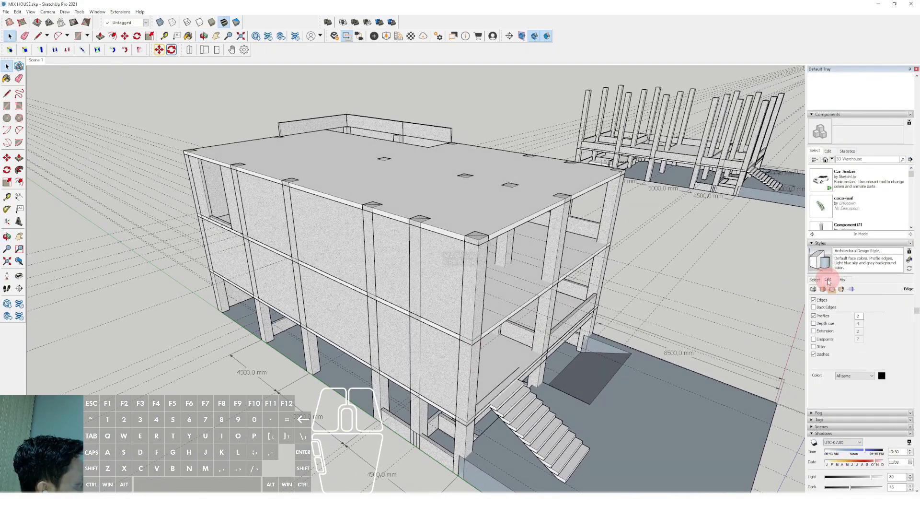
click(813, 316)
middle_drag(455, 271, 575, 274)
scroll(485, 290, up, 1)
scroll(475, 285, down, 2)
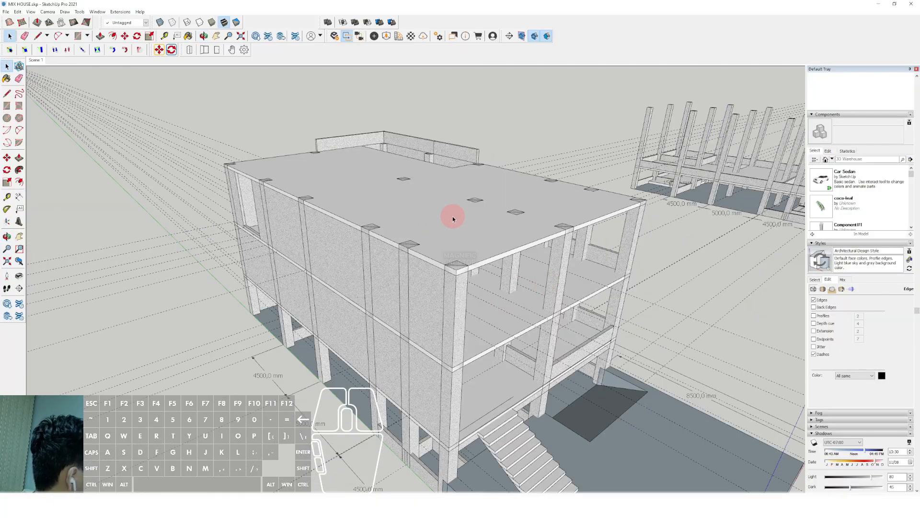
scroll(460, 212, down, 2)
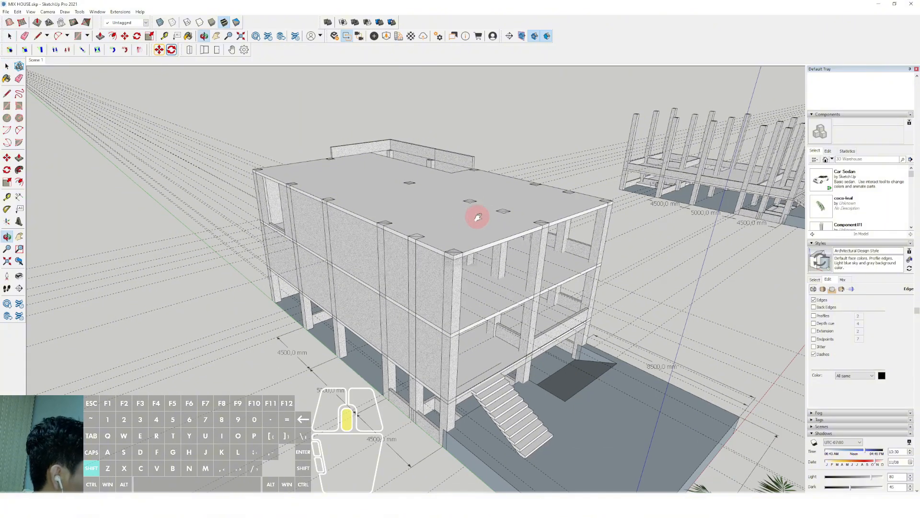
scroll(430, 274, up, 4)
middle_drag(447, 343, 484, 296)
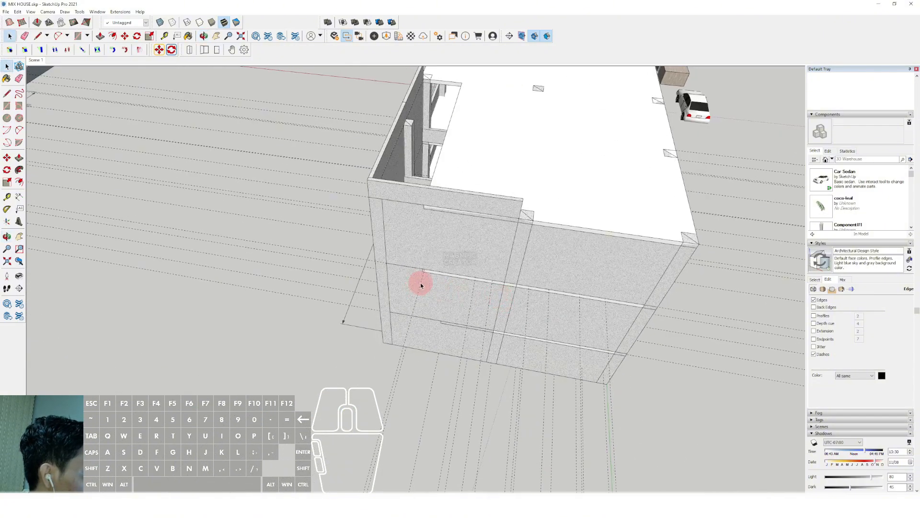
Step: Place a lengthwise guide line on the top slab near the free end of the short-side parapet wall
key(m)
scroll(421, 284, up, 3)
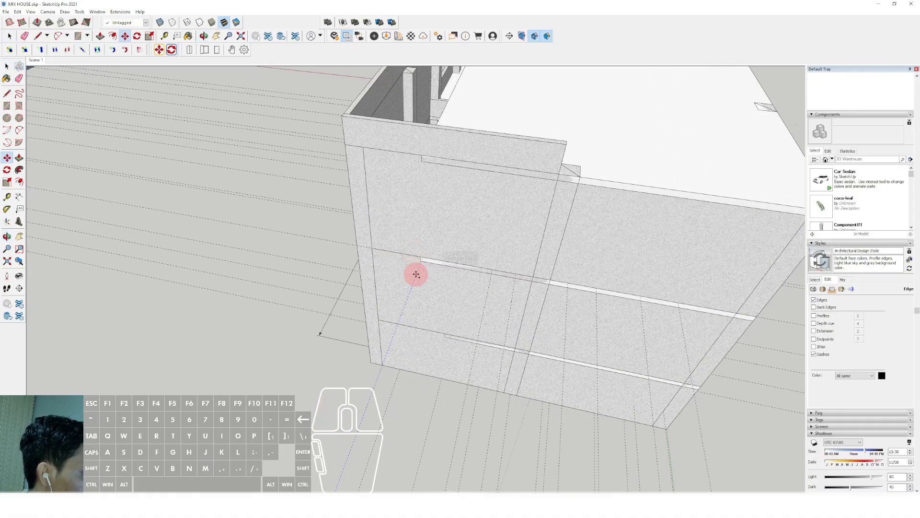
shift+scroll(416, 274, down, 2)
scroll(474, 183, down, 1)
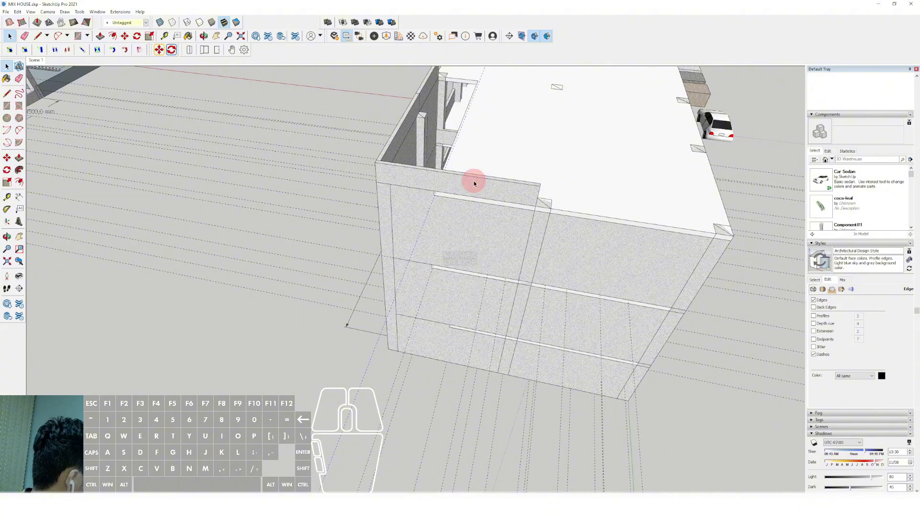
scroll(474, 184, down, 1)
middle_drag(469, 209, 447, 253)
scroll(440, 267, up, 2)
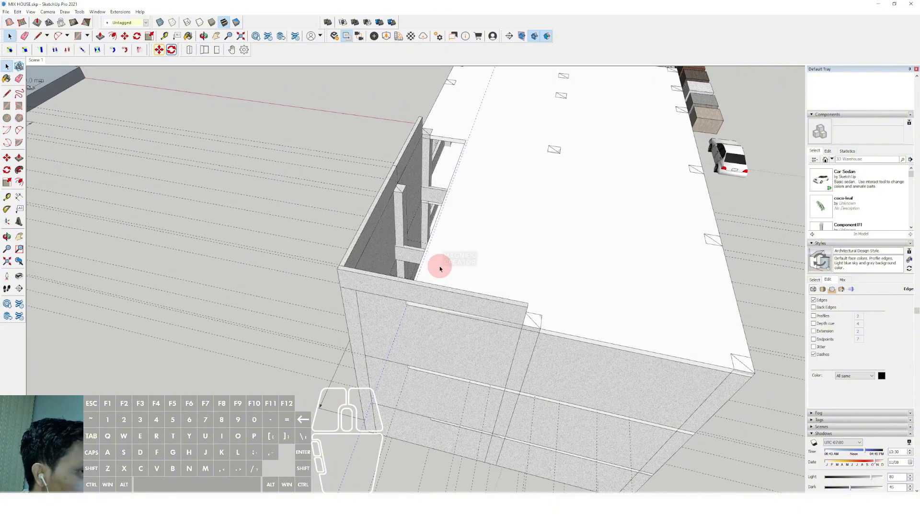
click(7, 197)
scroll(424, 257, up, 1)
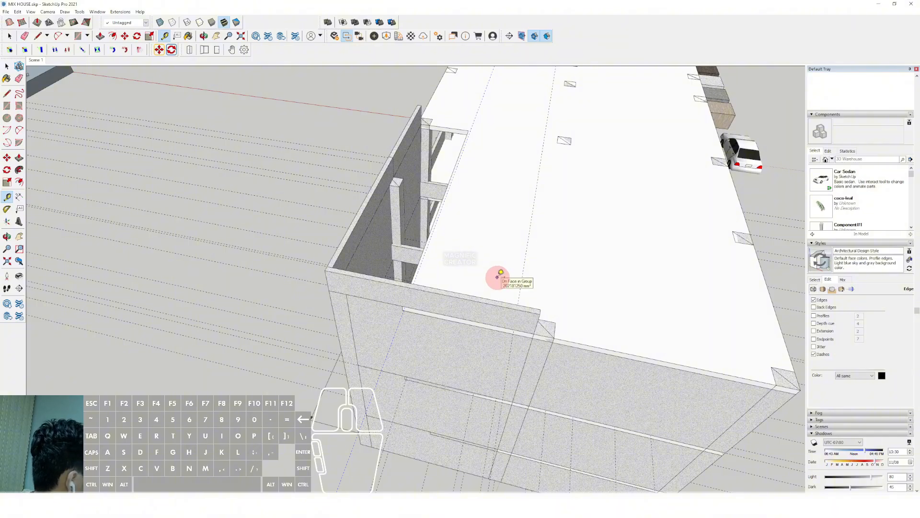
middle_drag(520, 263, 341, 289)
Step: Place two crosswise guide lines on the top slab along the first two column lines from the short-side parapet
key(m)
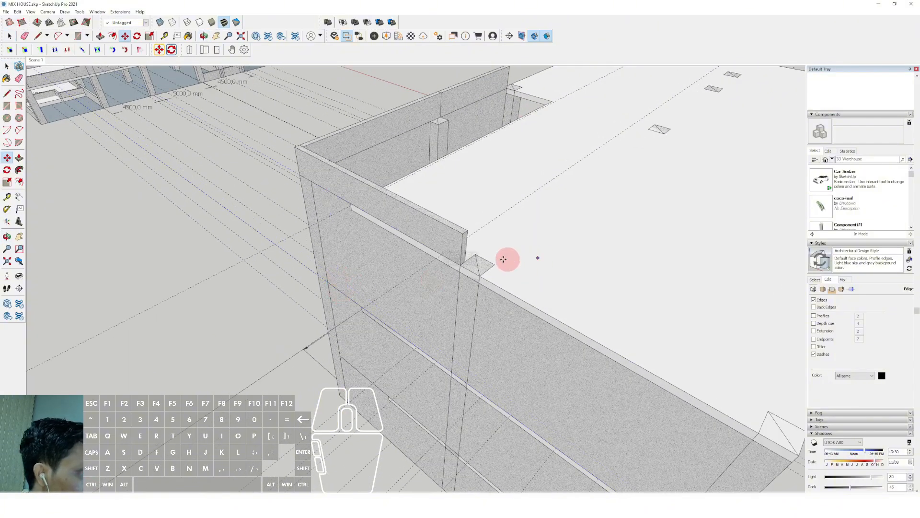
middle_drag(505, 259, 310, 277)
click(11, 197)
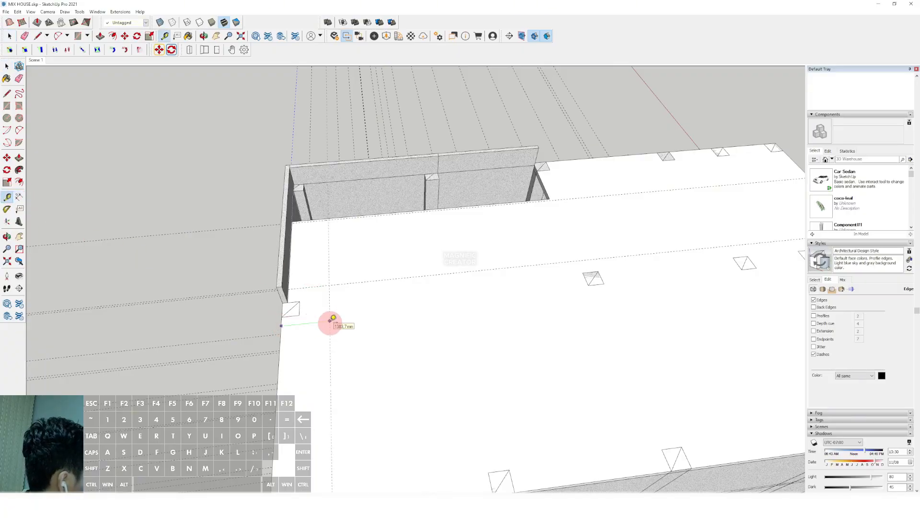
scroll(478, 259, down, 2)
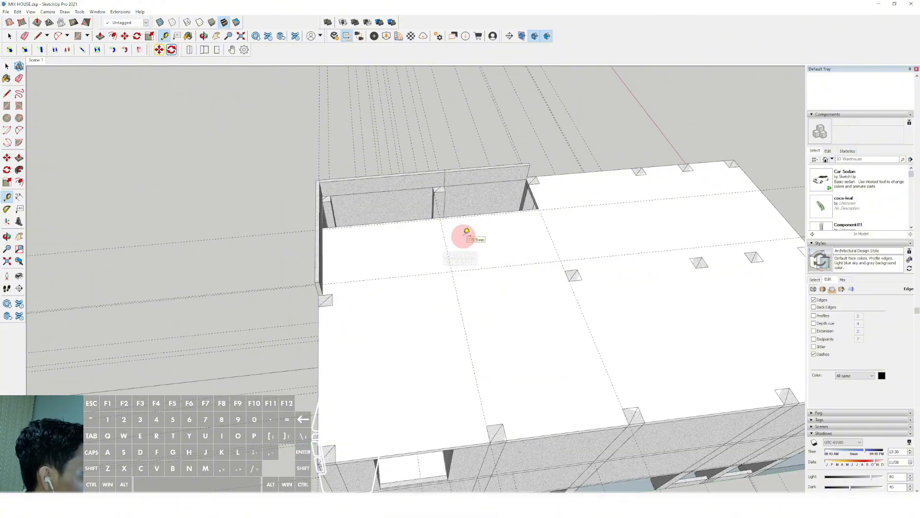
middle_drag(466, 232, 451, 310)
scroll(451, 310, up, 2)
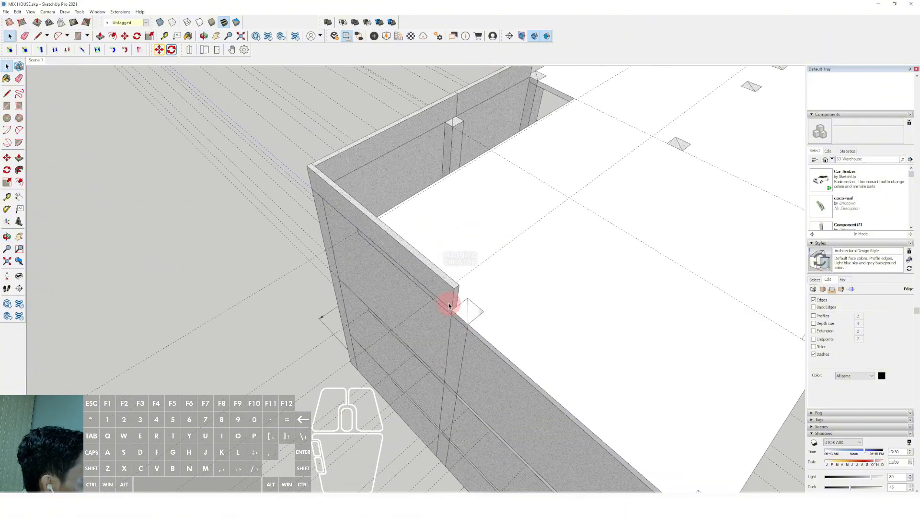
key(l)
click(474, 269)
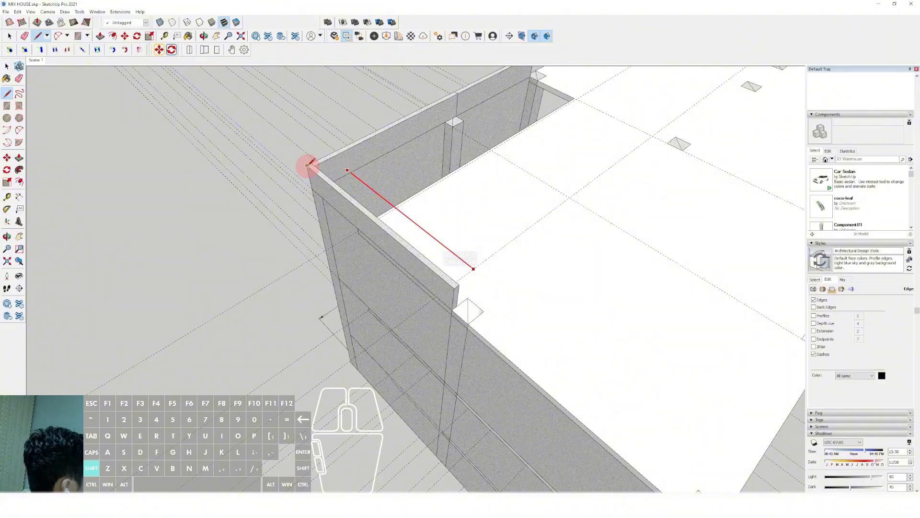
key(space)
scroll(402, 208, up, 1)
key(l)
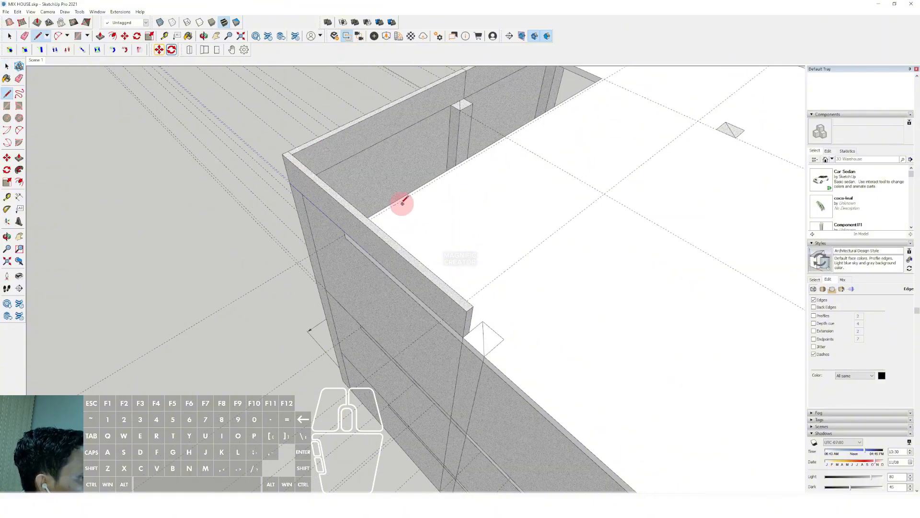
click(399, 202)
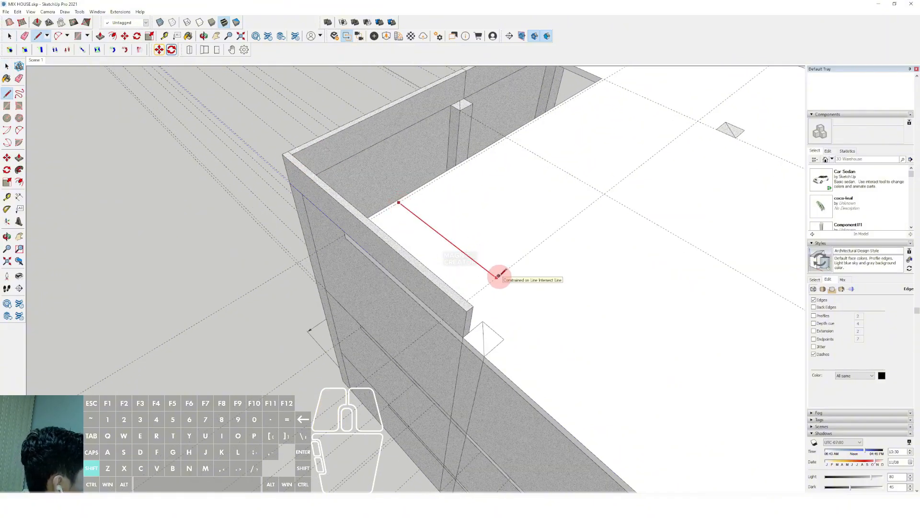
key(space)
Step: Push the free end of the short-side parapet wall back to the lengthwise guide
scroll(499, 277, down, 3)
middle_drag(498, 277, 350, 283)
scroll(331, 277, up, 2)
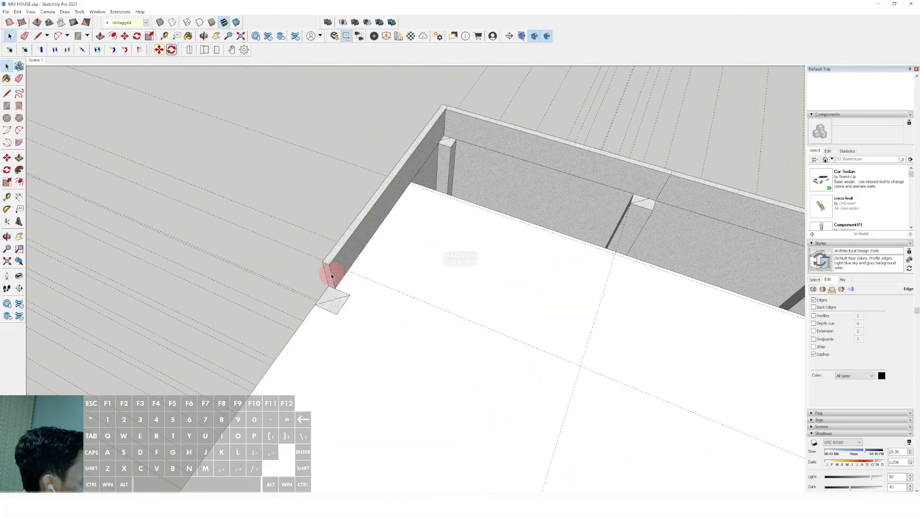
triple_click(331, 276)
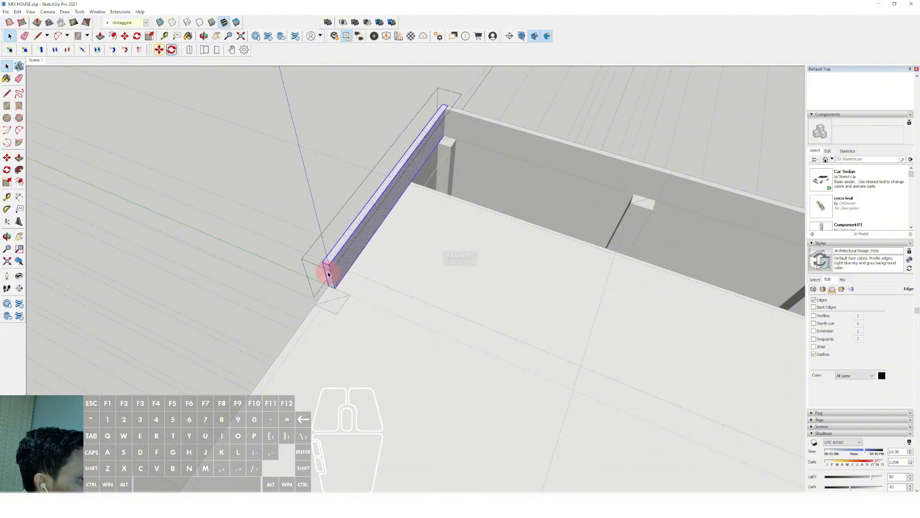
key(p)
click(326, 268)
click(358, 275)
key(space)
scroll(360, 268, down, 1)
click(347, 208)
Step: Make a rotated copy of the short-side parapet wall about its free end, perpendicular to the original across the slab
scroll(355, 263, up, 1)
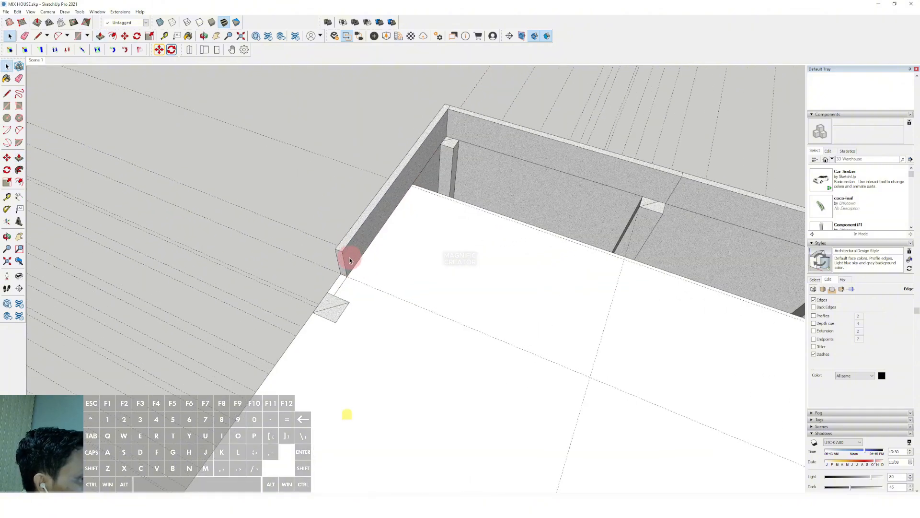
click(350, 260)
scroll(347, 257, up, 2)
key(q)
key(ctrl)
click(347, 225)
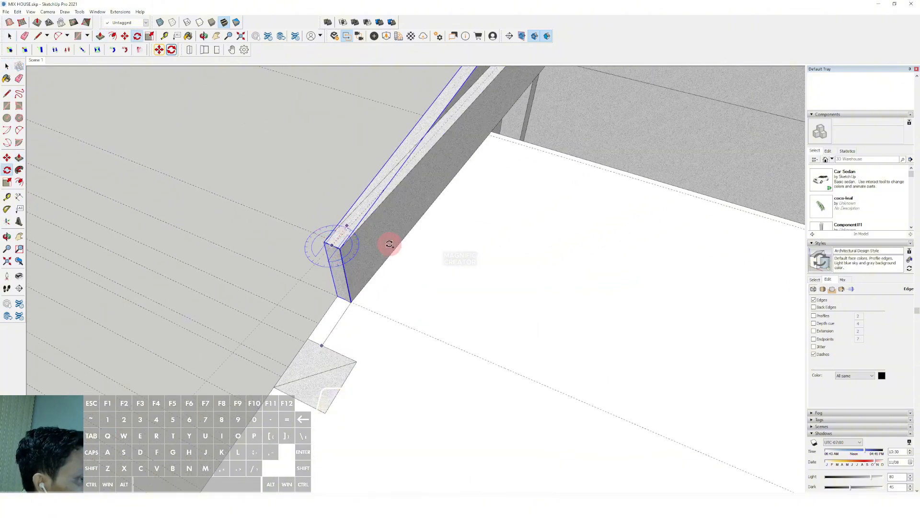
key(Return)
key(space)
Step: Adjust the ends of the short-side parapet wall and its perpendicular copy so that they meet in a clean corner
scroll(372, 261, up, 1)
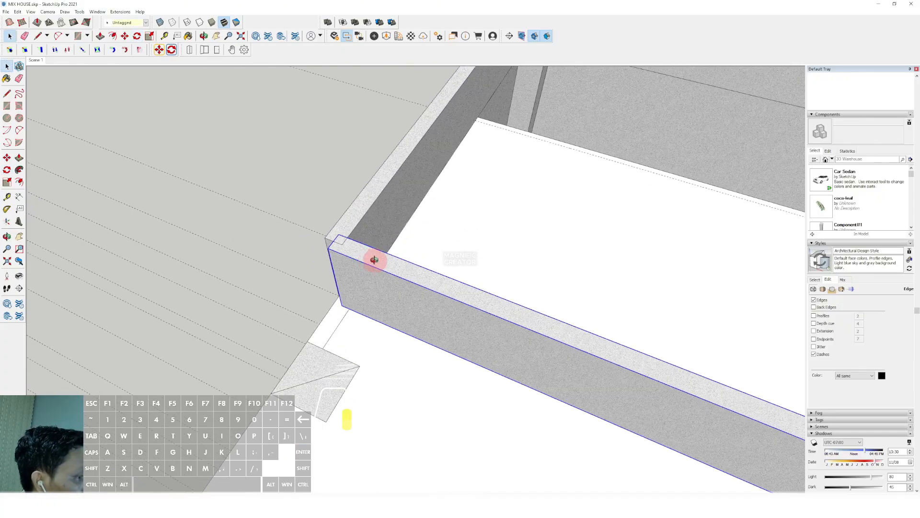
middle_drag(372, 261, 486, 247)
shift+middle_drag(386, 275, 483, 302)
scroll(448, 303, up, 2)
triple_click(451, 300)
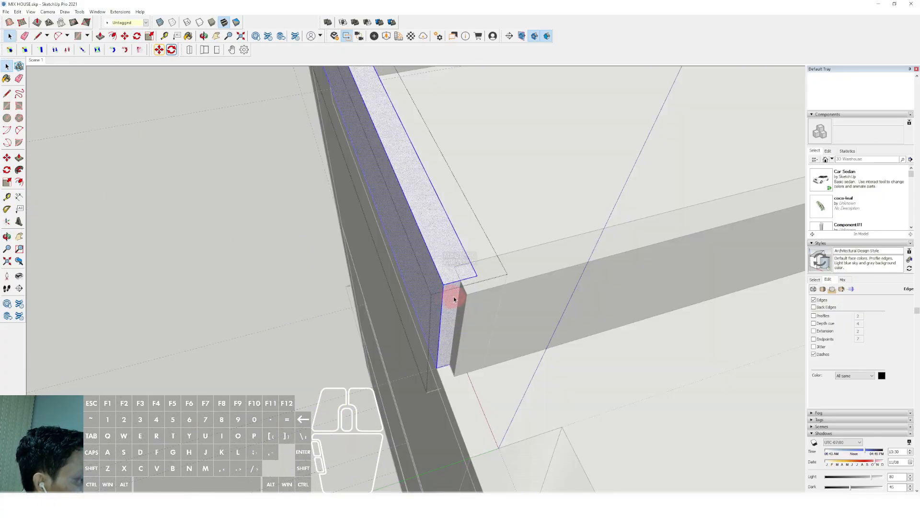
key(v)
click(453, 289)
click(500, 257)
key(space)
triple_click(545, 278)
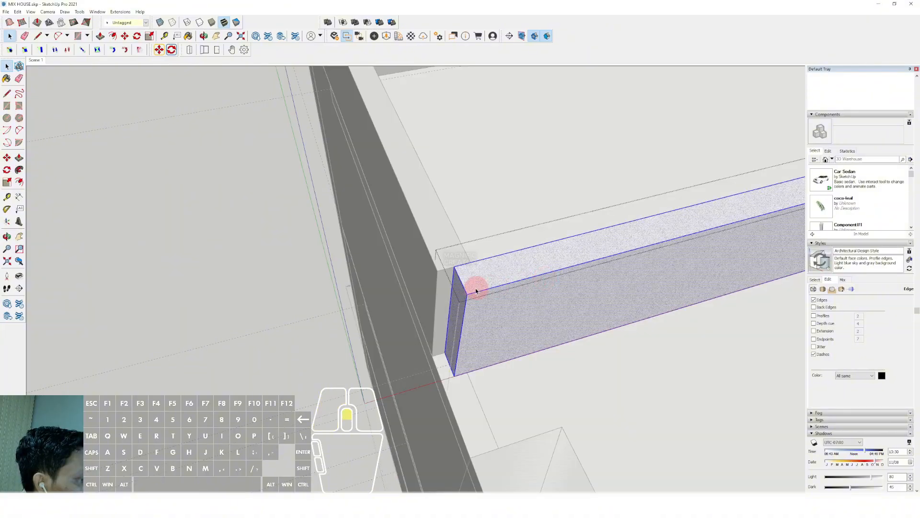
scroll(476, 288, up, 1)
key(v)
click(456, 284)
click(415, 251)
key(space)
scroll(393, 253, down, 1)
click(278, 263)
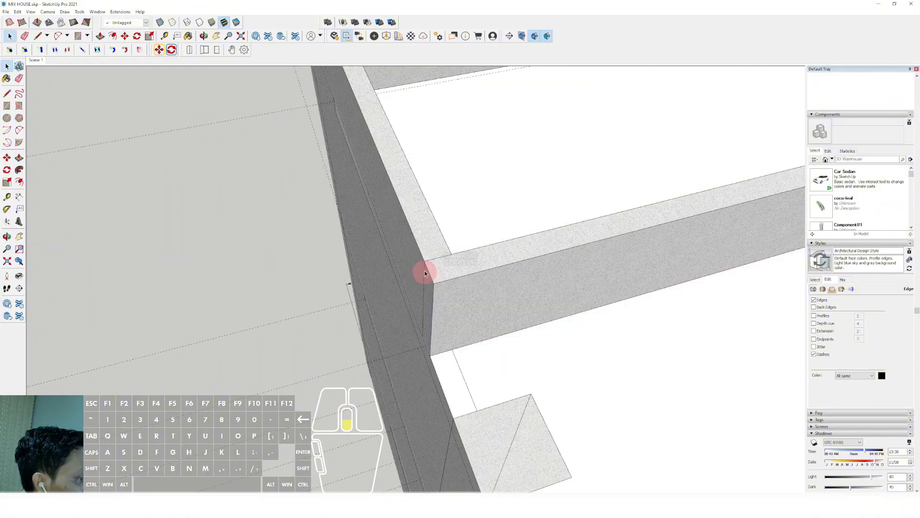
Step: Push the free end of the perpendicular wall back toward the corner, leaving only a short return wall
middle_drag(425, 270, 368, 269)
scroll(367, 269, down, 2)
scroll(407, 268, down, 2)
shift+middle_drag(450, 288, 336, 280)
scroll(432, 303, down, 2)
middle_drag(431, 304, 395, 312)
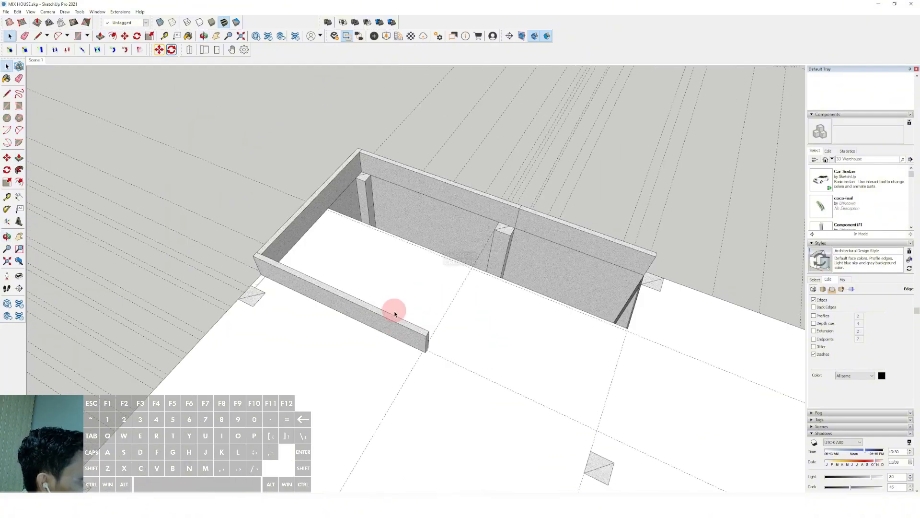
triple_click(411, 342)
key(v)
click(426, 337)
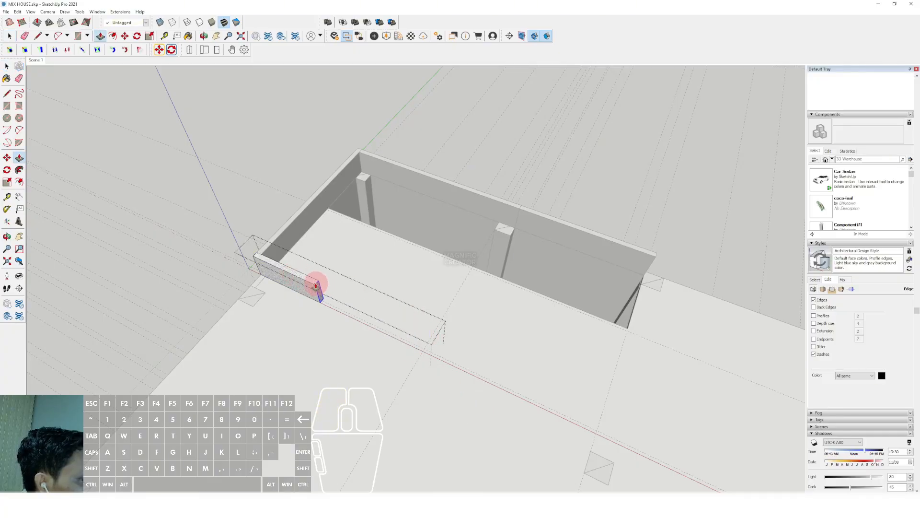
click(316, 285)
key(space)
click(300, 176)
Step: Copy the short return wall along the short-side parapet to the slab edge beside the opening
scroll(306, 248, up, 1)
shift+middle_drag(306, 249, 386, 330)
scroll(339, 381, up, 1)
click(372, 396)
scroll(376, 403, up, 1)
shift+middle_drag(367, 405, 326, 359)
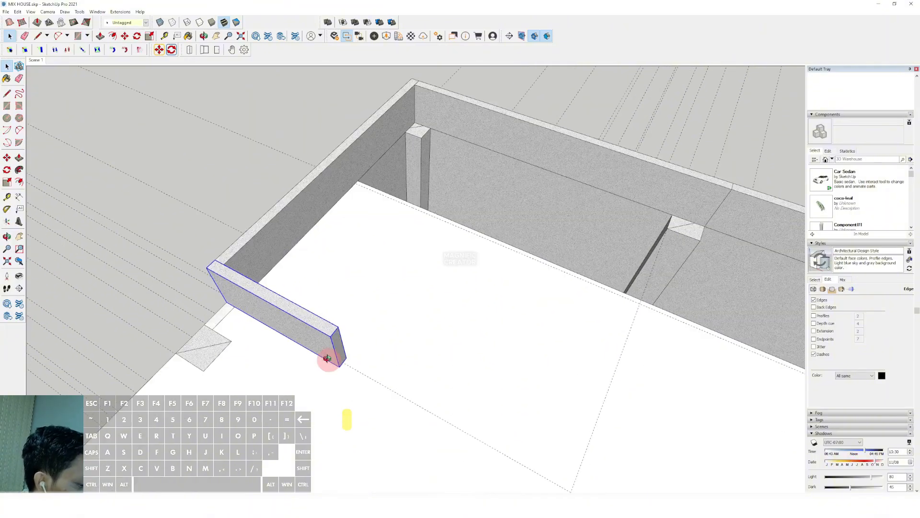
scroll(357, 386, up, 2)
key(m)
click(340, 355)
scroll(372, 331, down, 2)
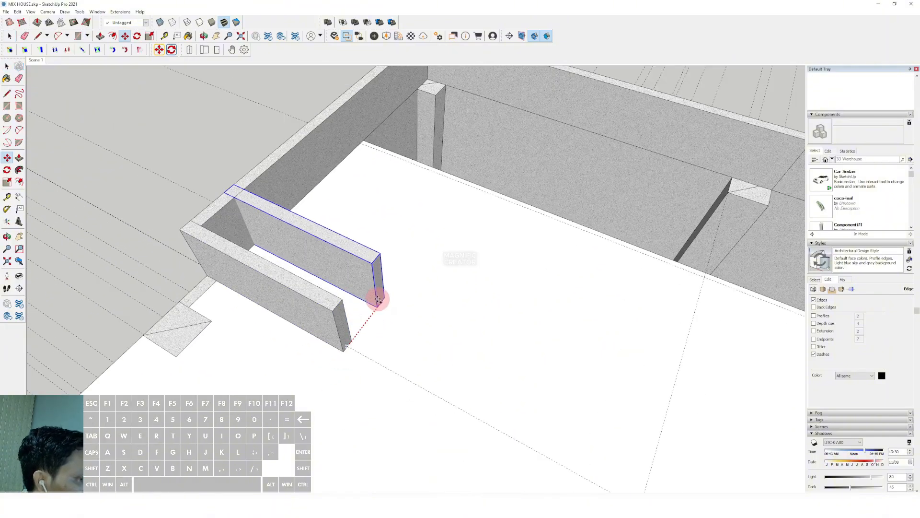
scroll(378, 298, down, 1)
shift+middle_drag(378, 298, 290, 300)
shift+scroll(498, 294, up, 1)
shift+click(555, 283)
key(space)
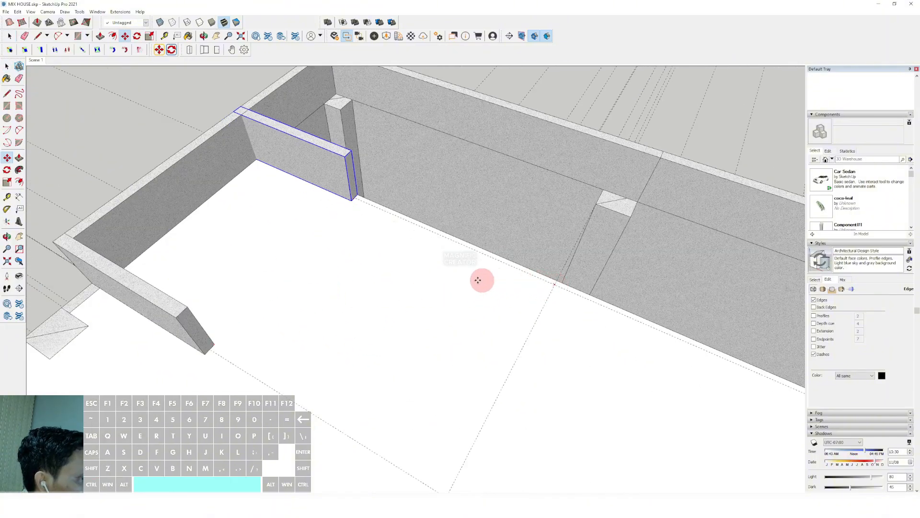
Step: Copy the short-side parapet wall across the slab to the first crosswise guide, ending at the lengthwise guide
scroll(407, 268, down, 2)
shift+middle_drag(360, 256, 448, 274)
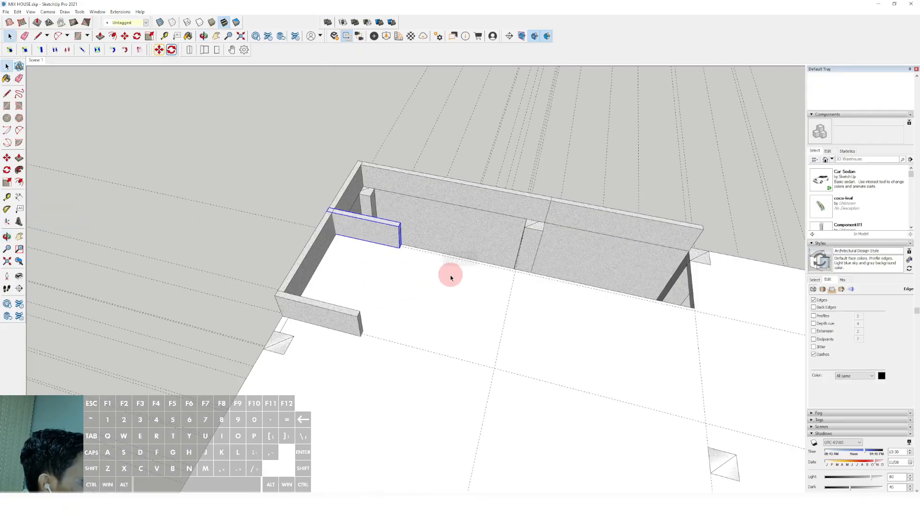
key(m)
key(ctrl)
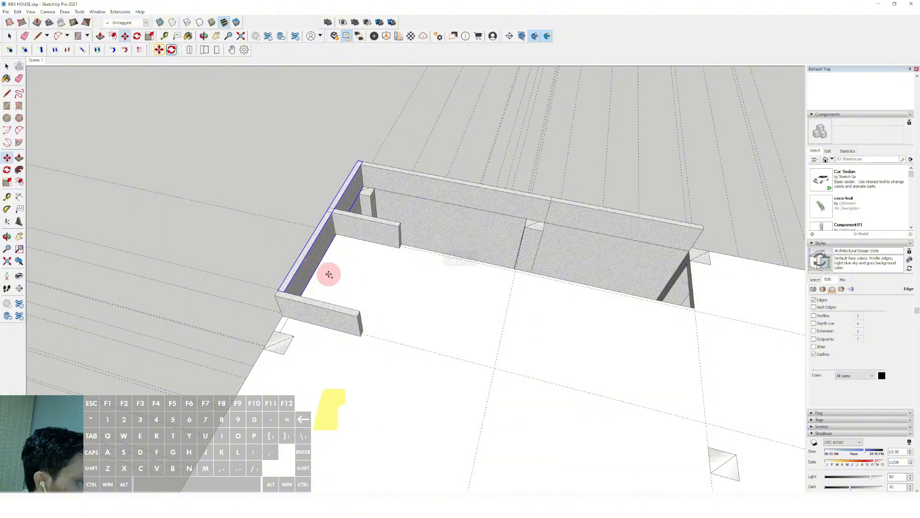
click(329, 273)
scroll(546, 372, up, 5)
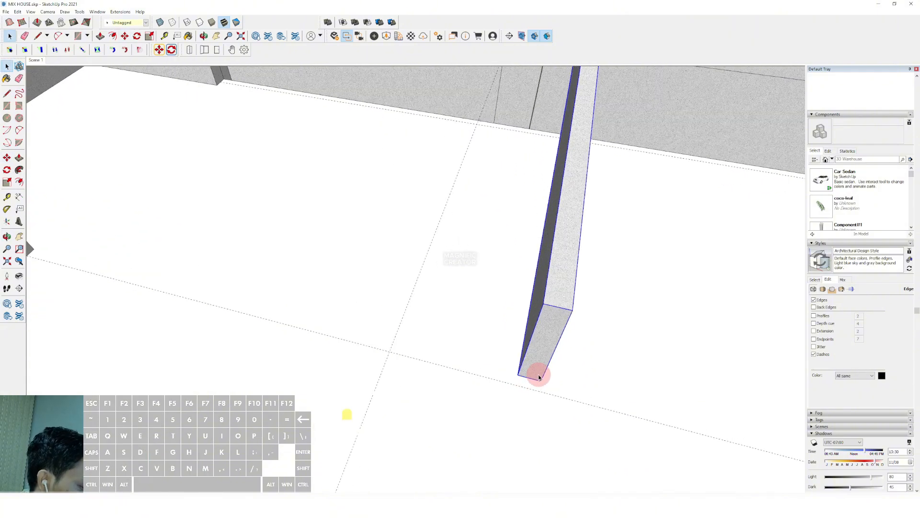
scroll(515, 372, down, 5)
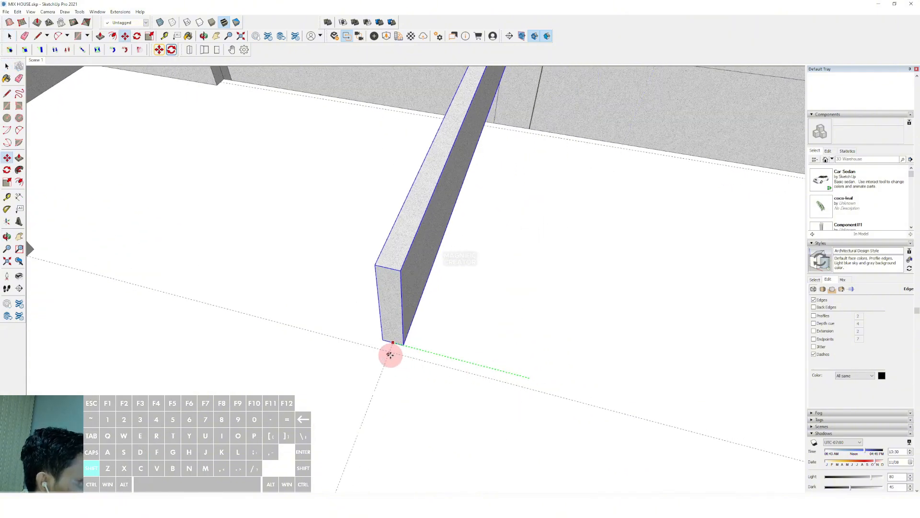
click(390, 354)
key(space)
Step: Extend the return wall beside the slab opening until it meets the new cross wall
scroll(426, 353, down, 6)
middle_drag(437, 268, 468, 343)
scroll(322, 266, up, 3)
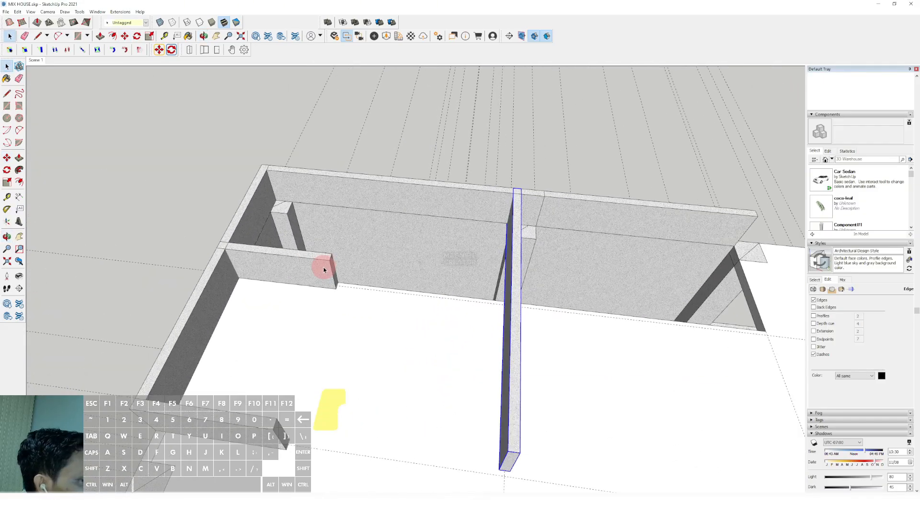
triple_click(322, 269)
key(v)
click(509, 299)
key(space)
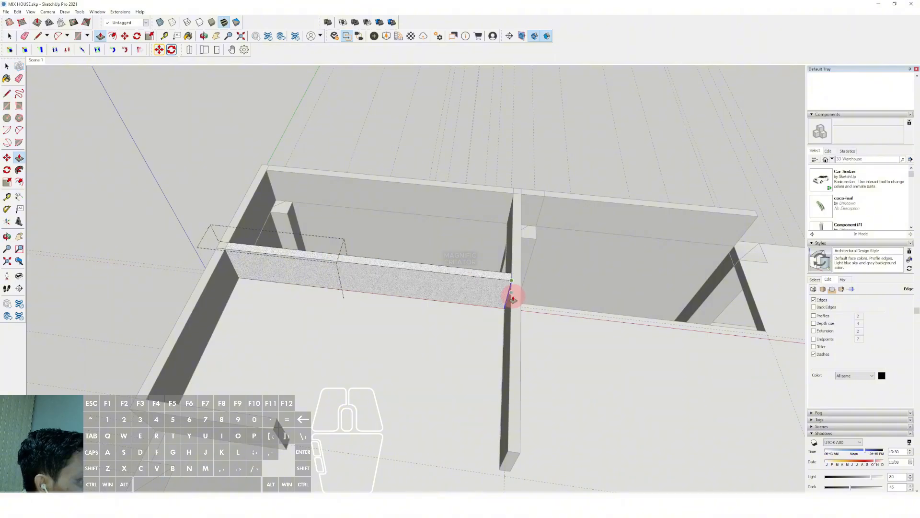
click(374, 148)
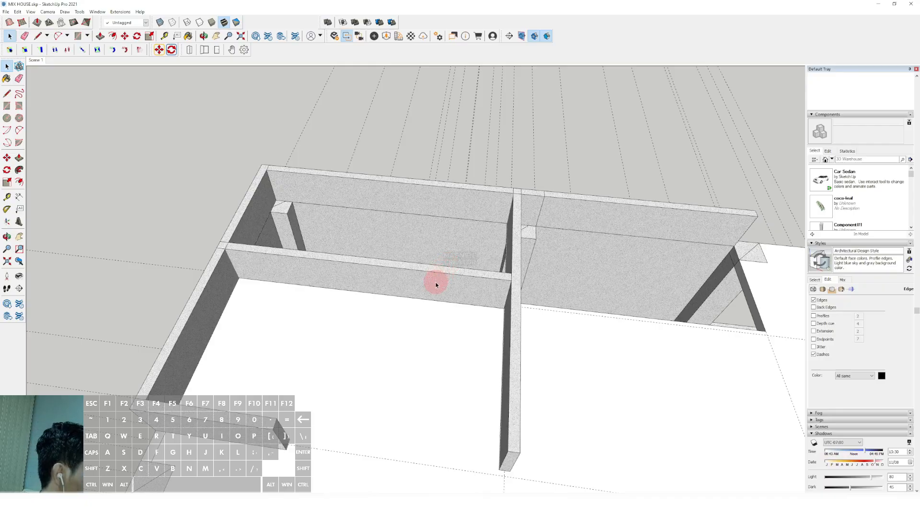
Step: Place a crosswise guide parallel to the cross wall's guide, between that wall and the short return wall
scroll(493, 350, down, 2)
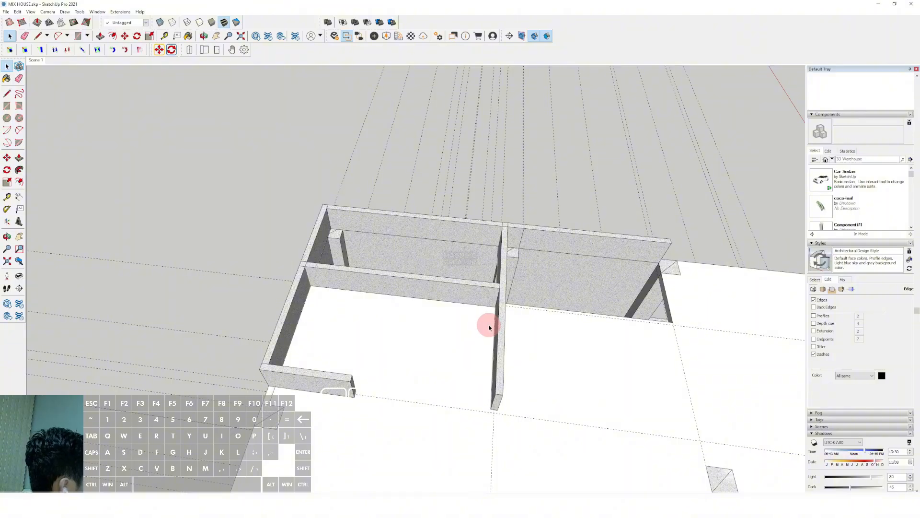
scroll(489, 326, down, 2)
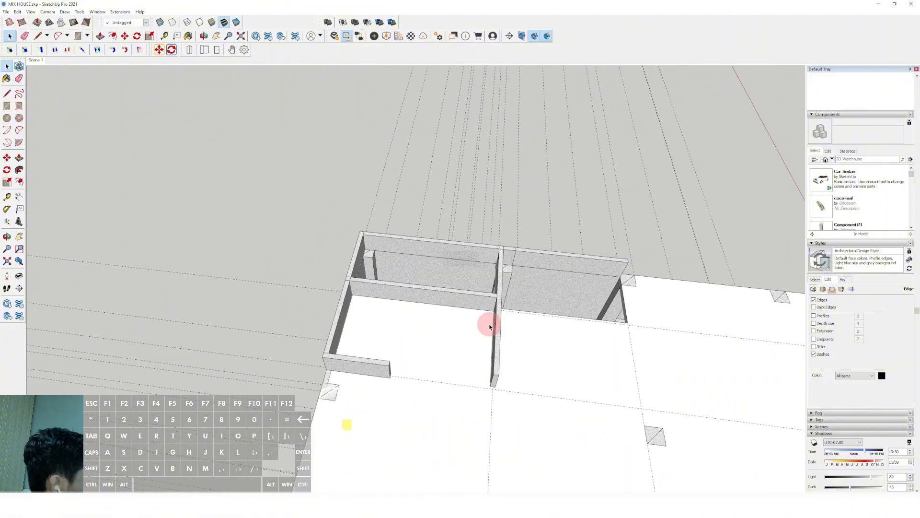
middle_drag(489, 322, 493, 353)
click(7, 196)
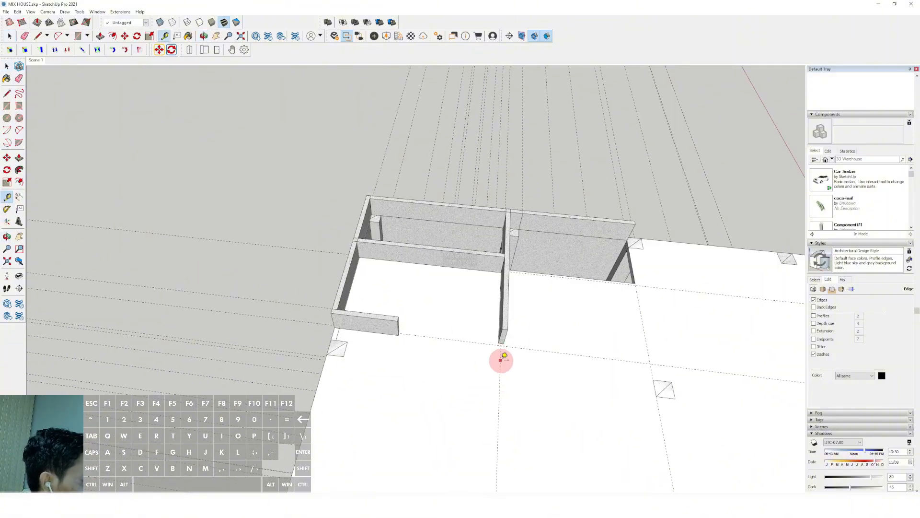
click(500, 359)
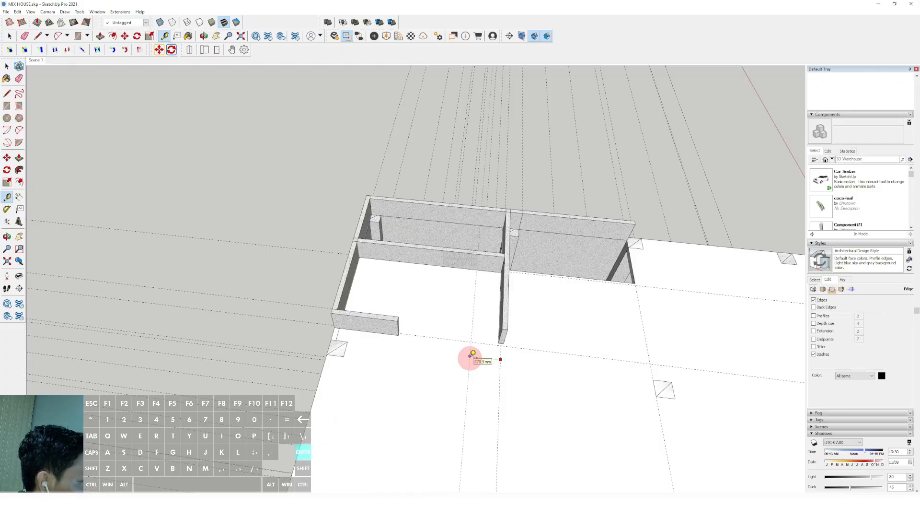
Step: Extend the free end of the short return wall along the lengthwise guide to the new crosswise guide
key(space)
scroll(399, 334, up, 3)
double_click(389, 319)
click(399, 321)
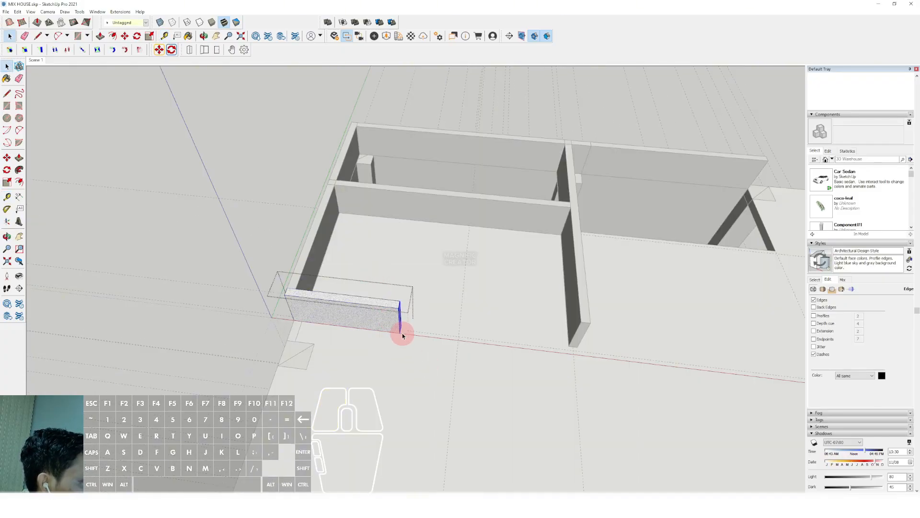
drag(398, 311, 456, 359)
key(space)
scroll(465, 361, down, 2)
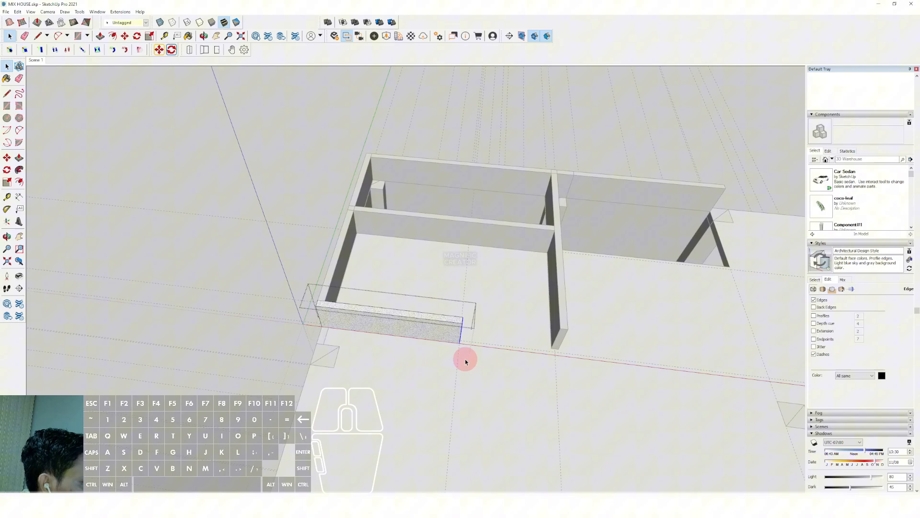
Step: Push/Pull the free end of the cross wall flush with the outer face of the return wall
triple_click(565, 331)
scroll(565, 335, up, 2)
key(p)
click(561, 330)
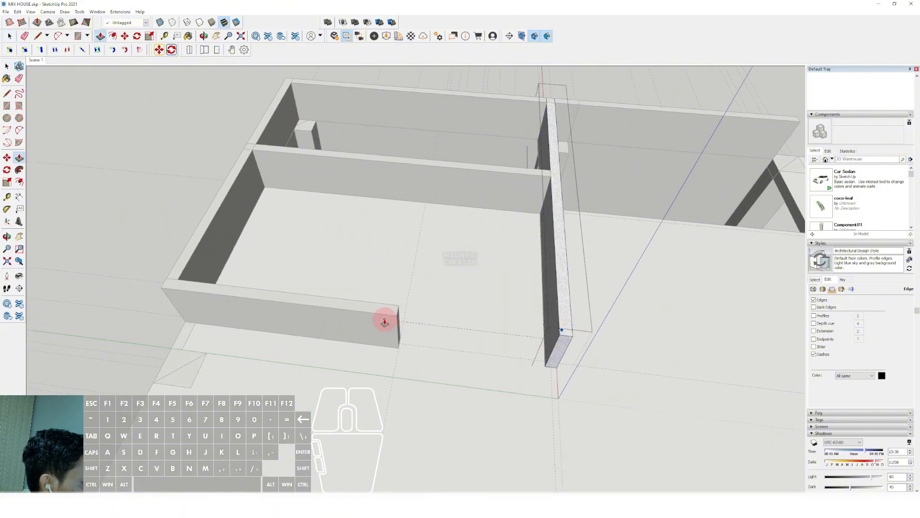
click(385, 322)
key(space)
scroll(439, 326, down, 2)
click(222, 232)
scroll(434, 343, down, 1)
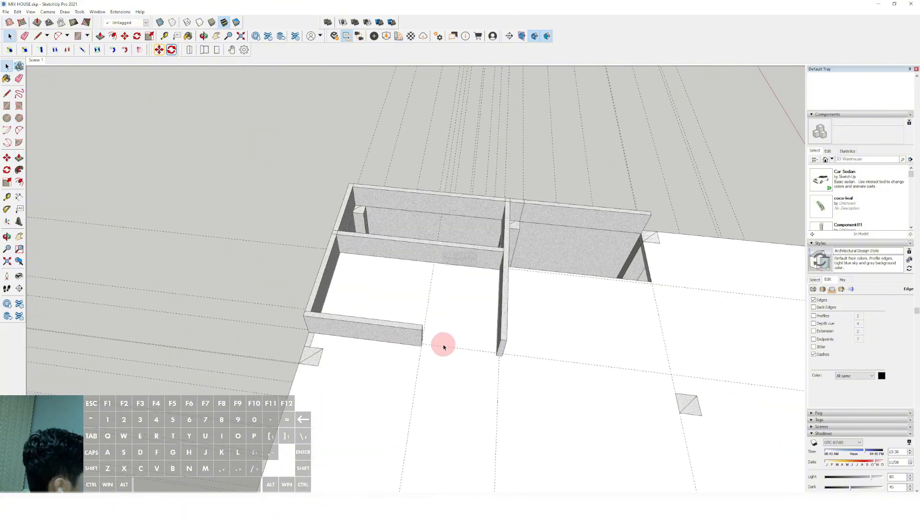
Step: Copy the return wall along the lengthwise guide so the copy starts at the corner of the cross wall
middle_drag(447, 346, 366, 345)
scroll(304, 331, up, 6)
click(273, 323)
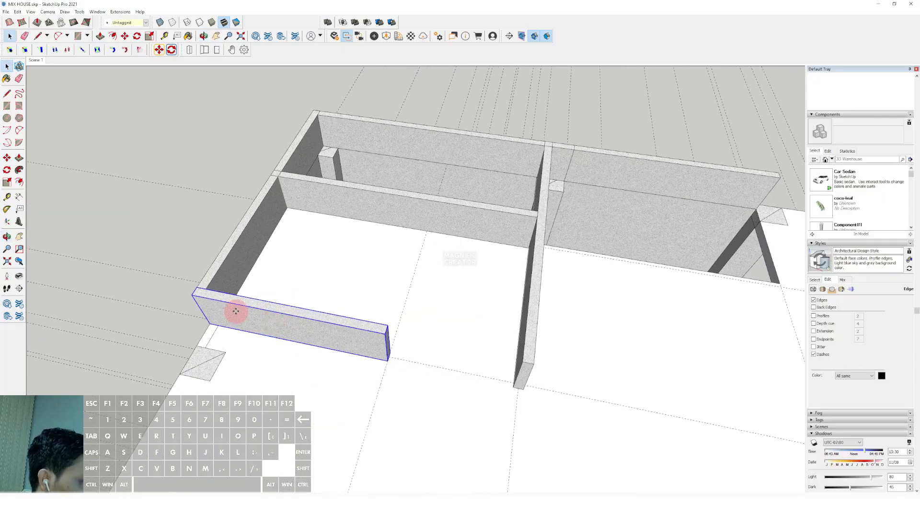
key(m)
click(188, 294)
key(ctrl)
scroll(259, 299, down, 2)
shift+middle_drag(361, 329, 307, 309)
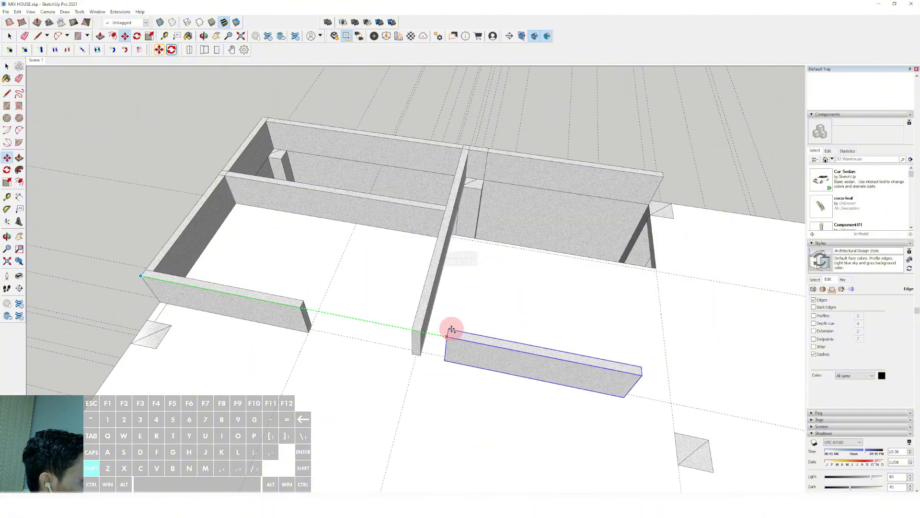
shift+click(413, 329)
key(space)
Step: Copy the cross wall along the lengthwise guide to the next crosswise guide at the end of the parapet
scroll(479, 342, down, 2)
shift+middle_drag(479, 342, 378, 313)
scroll(369, 302, up, 1)
click(317, 304)
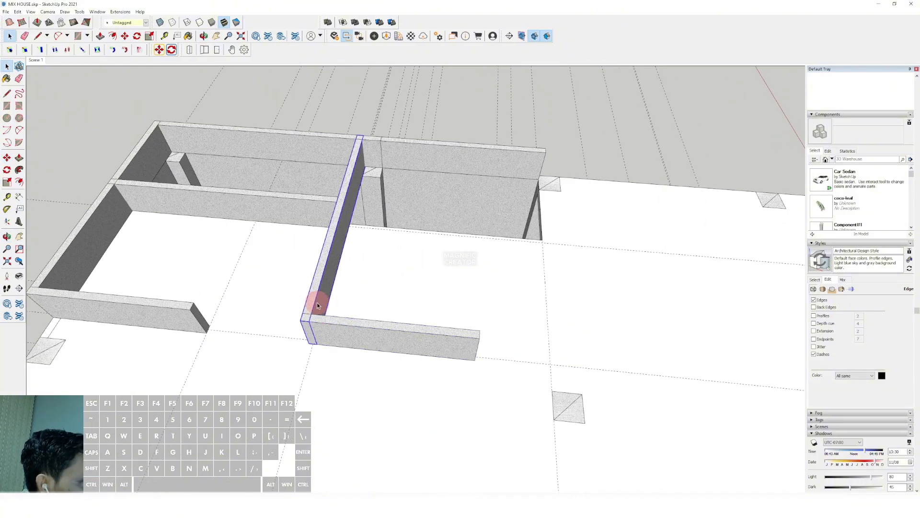
scroll(314, 323, up, 3)
key(m)
click(313, 324)
scroll(313, 324, up, 2)
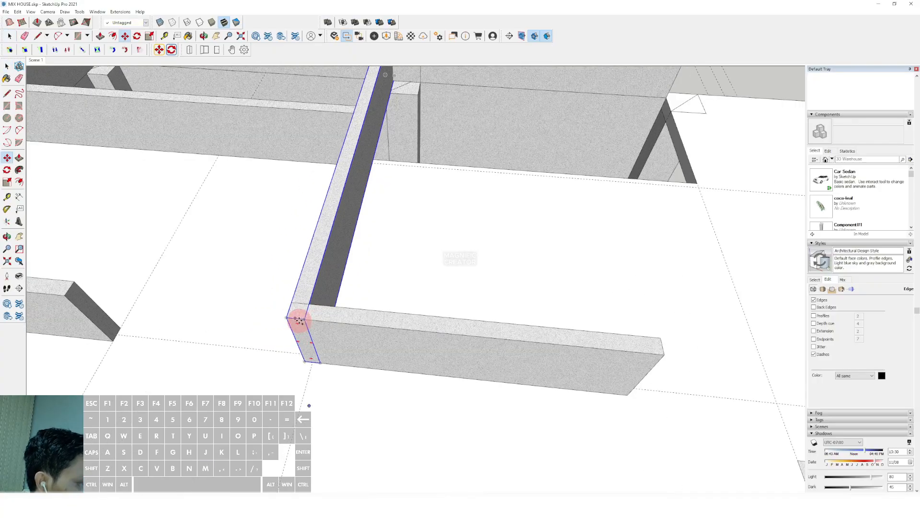
key(ctrl)
key(shift)
scroll(426, 351, down, 3)
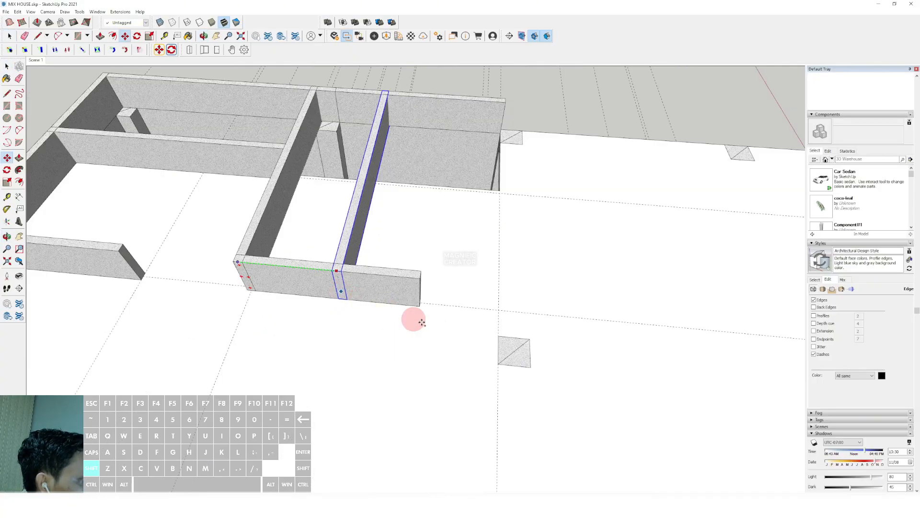
click(497, 336)
key(space)
Step: Extend the copied return wall until it meets the new cross wall and closes that side of the second room
scroll(446, 307, down, 3)
scroll(406, 312, up, 1)
click(407, 313)
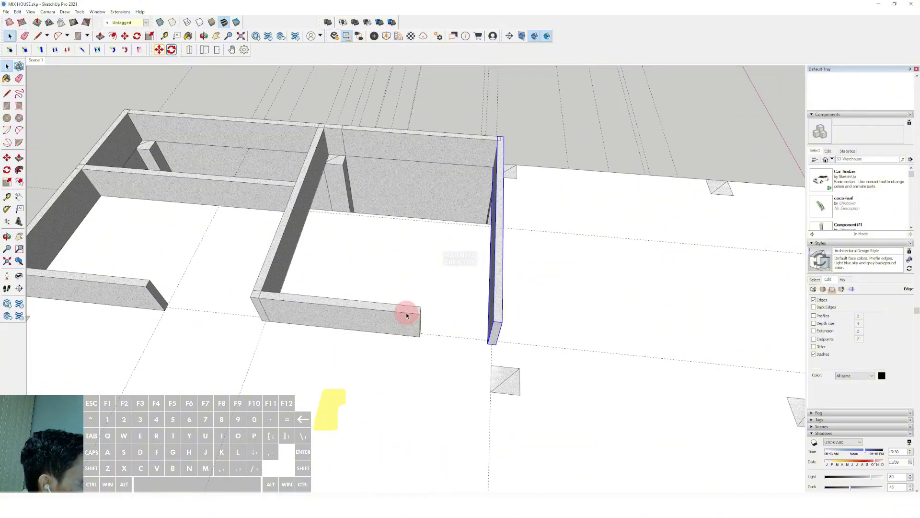
scroll(403, 304, up, 2)
click(448, 374)
key(m)
click(421, 315)
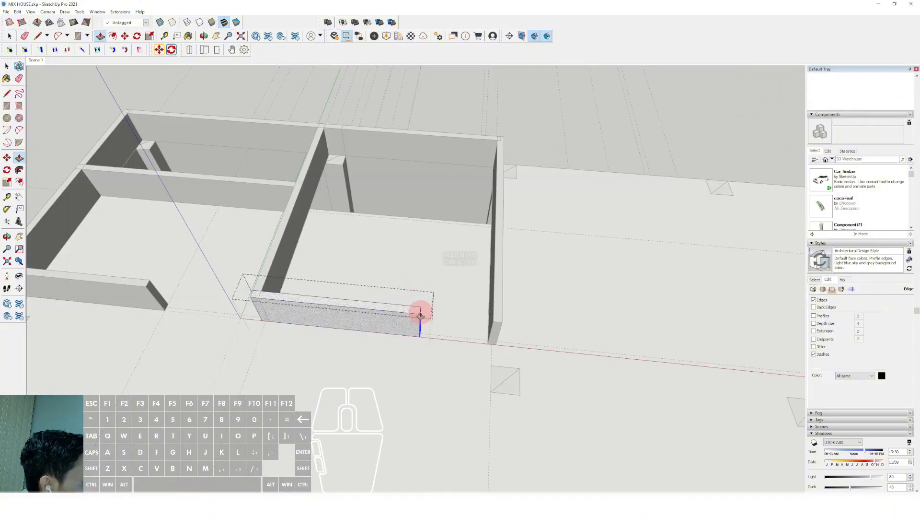
click(494, 324)
key(space)
Step: Push/Pull the end of the long-side parapet to line up with the outer face of the new cross wall
middle_drag(534, 150, 519, 290)
scroll(491, 235, up, 1)
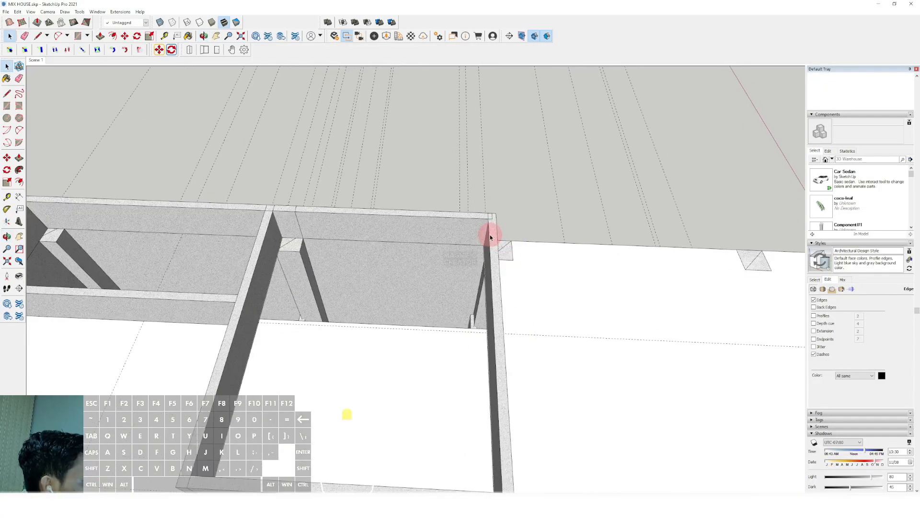
double_click(477, 227)
click(479, 215)
key(v)
scroll(483, 225, up, 1)
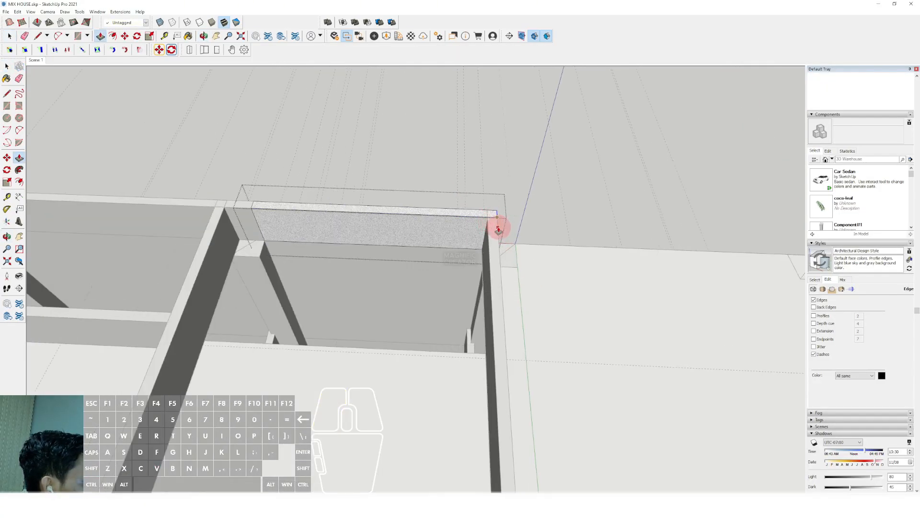
click(498, 227)
key(space)
Step: Push the parapet-side end of the new cross wall back to the parapet's inner face
click(491, 265)
double_click(491, 265)
key(v)
click(494, 214)
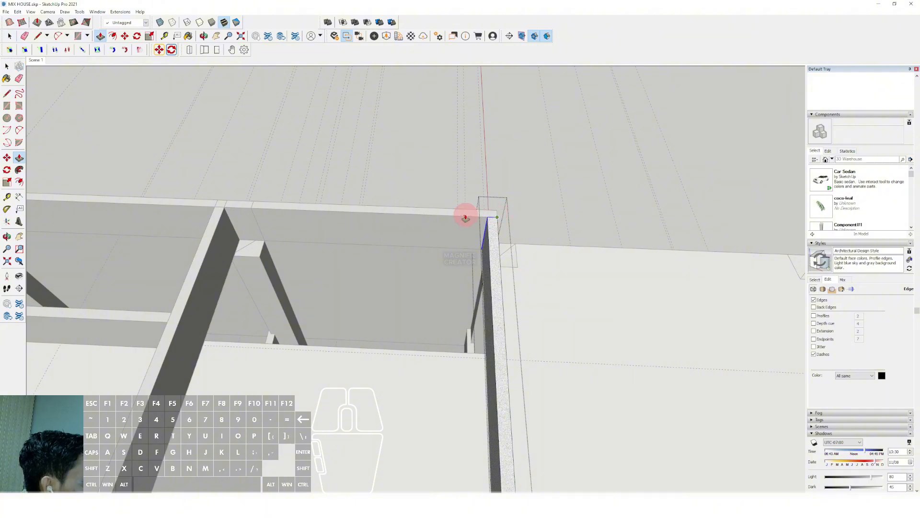
click(466, 218)
key(space)
click(514, 192)
Step: Push the parapet-side end of the second room's outer cross wall back from the parapet to open a gap
scroll(485, 245, down, 6)
shift+middle_drag(517, 270, 523, 251)
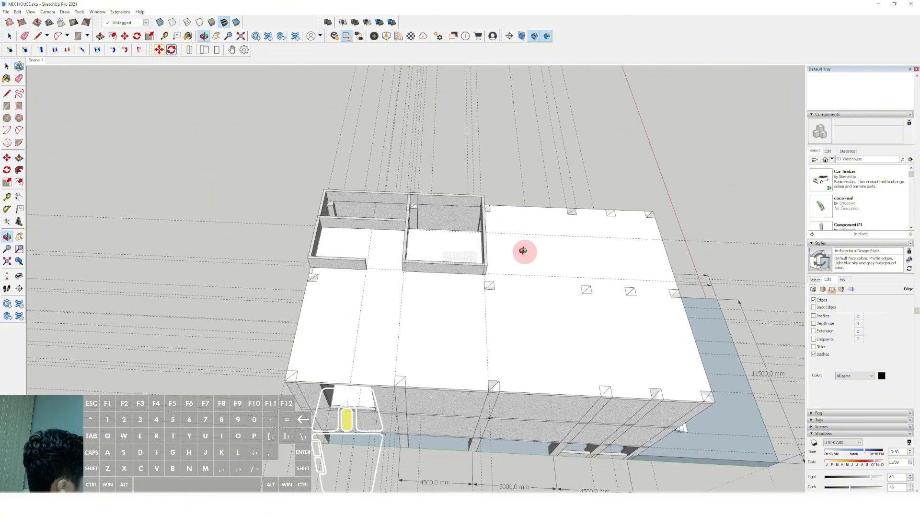
middle_drag(524, 250, 533, 347)
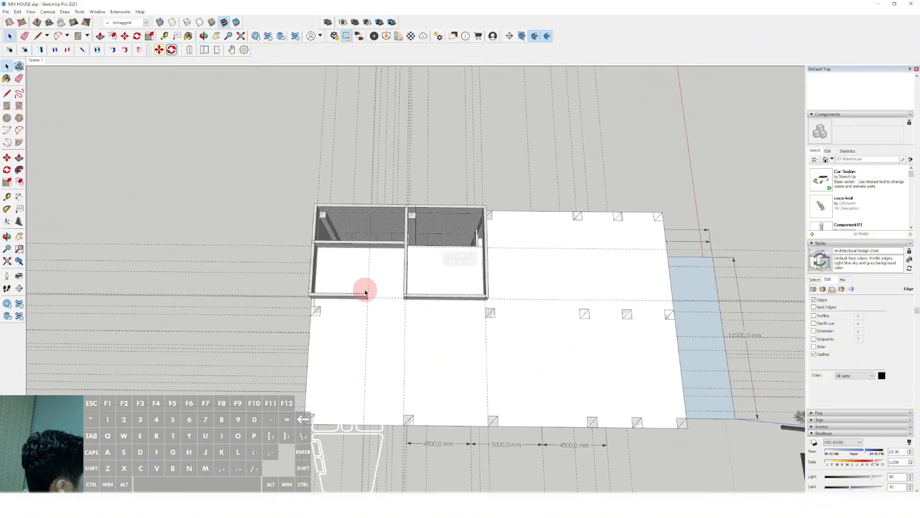
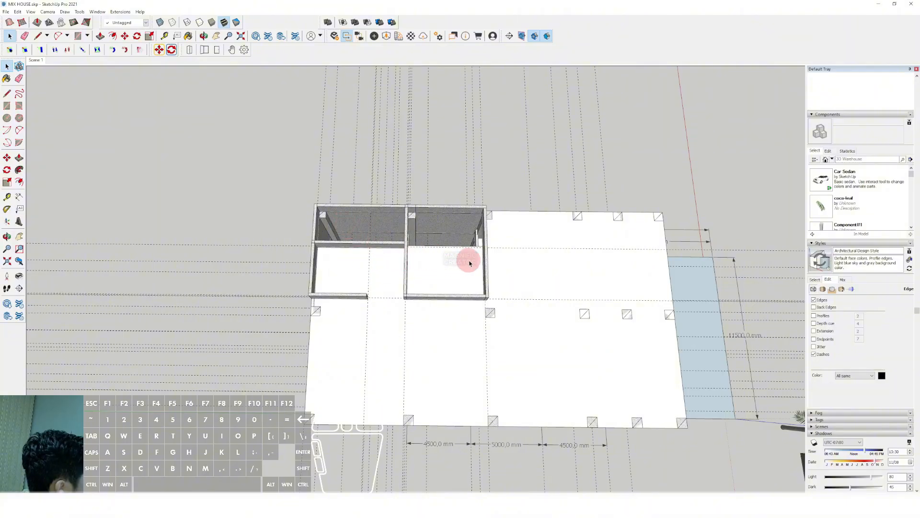
scroll(491, 254, up, 1)
middle_drag(491, 254, 270, 230)
scroll(481, 256, up, 3)
click(430, 231)
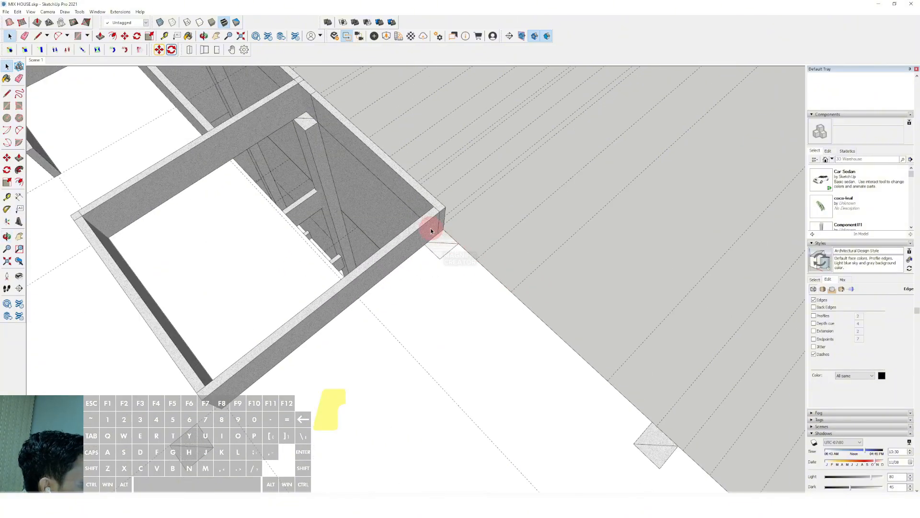
double_click(430, 231)
key(p)
click(440, 220)
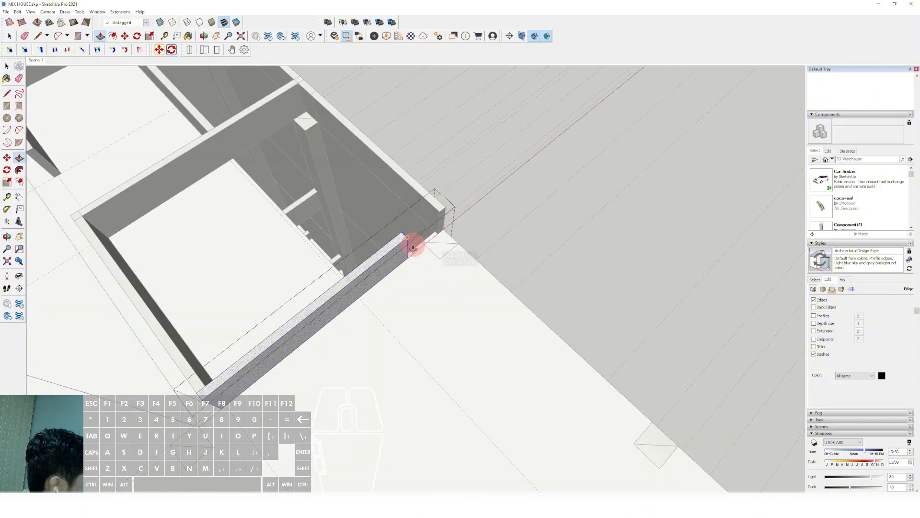
Step: Push the side face of the floor slab at the opening out to the inner face of the room's side wall
click(495, 219)
middle_drag(495, 220, 544, 210)
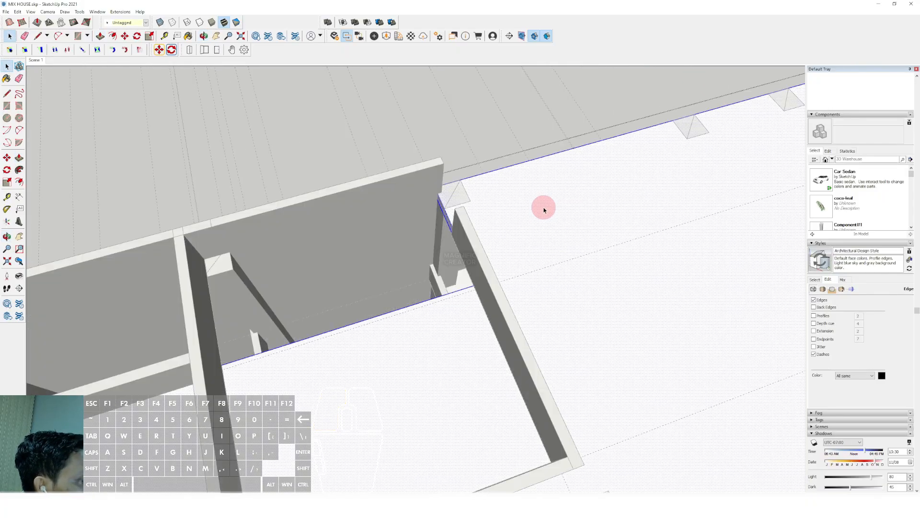
scroll(426, 212, up, 4)
click(437, 223)
key(v)
click(435, 220)
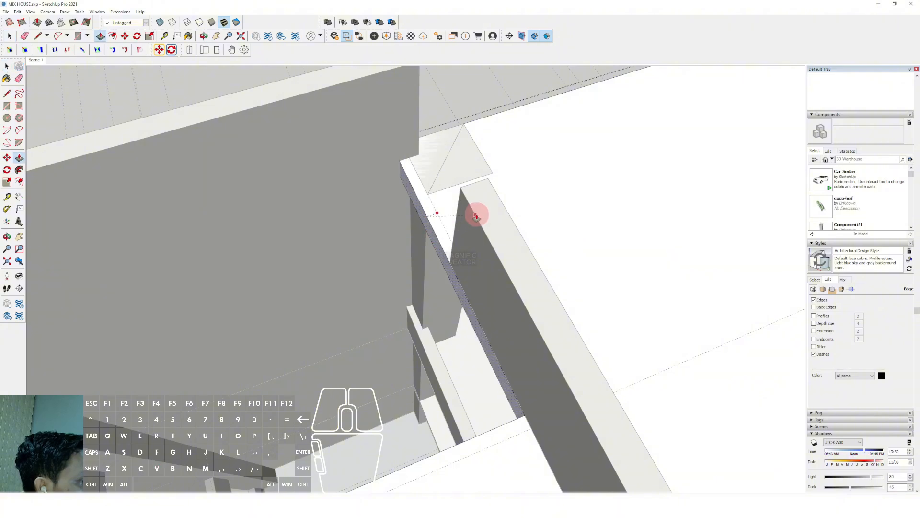
click(474, 215)
key(space)
scroll(470, 216, down, 3)
click(482, 134)
scroll(438, 191, down, 5)
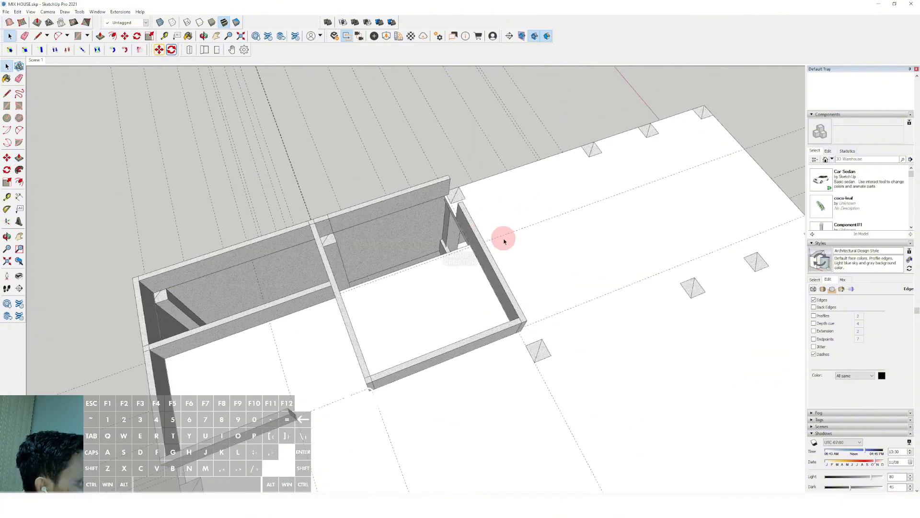
Step: Trace lines along the slab's outer edge from the small room's wall corner around the building to the end of the rear wall
middle_drag(504, 241, 426, 257)
scroll(499, 253, down, 3)
shift+middle_drag(473, 292, 481, 245)
scroll(340, 292, up, 1)
shift+middle_drag(353, 293, 413, 266)
scroll(330, 220, up, 4)
key(l)
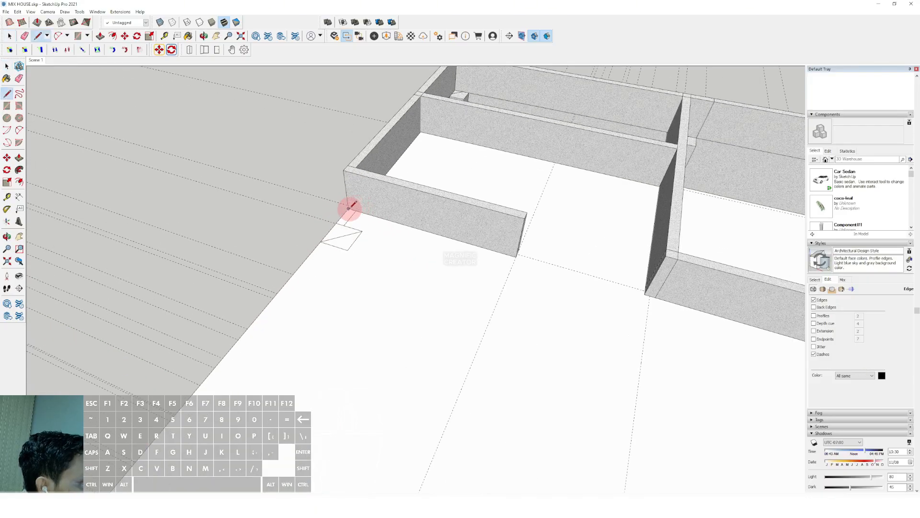
scroll(307, 262, down, 3)
scroll(369, 236, up, 3)
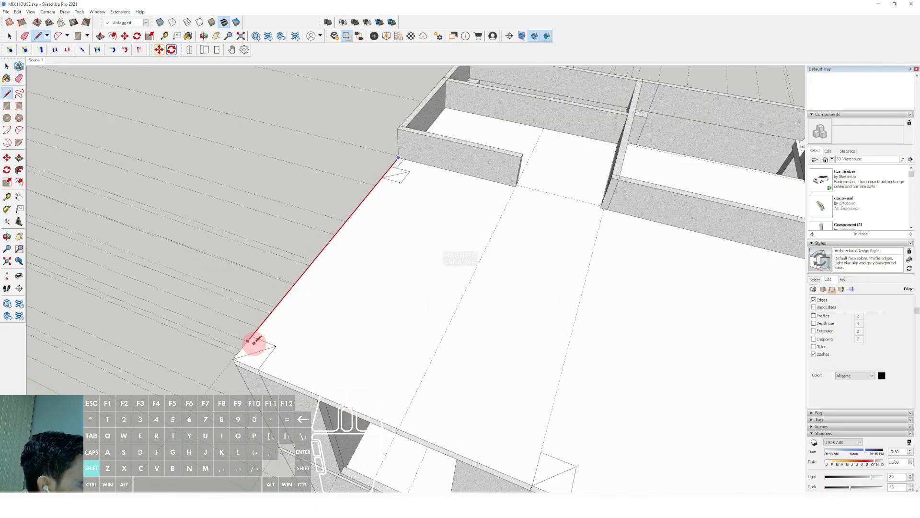
key(Escape)
scroll(335, 318, down, 6)
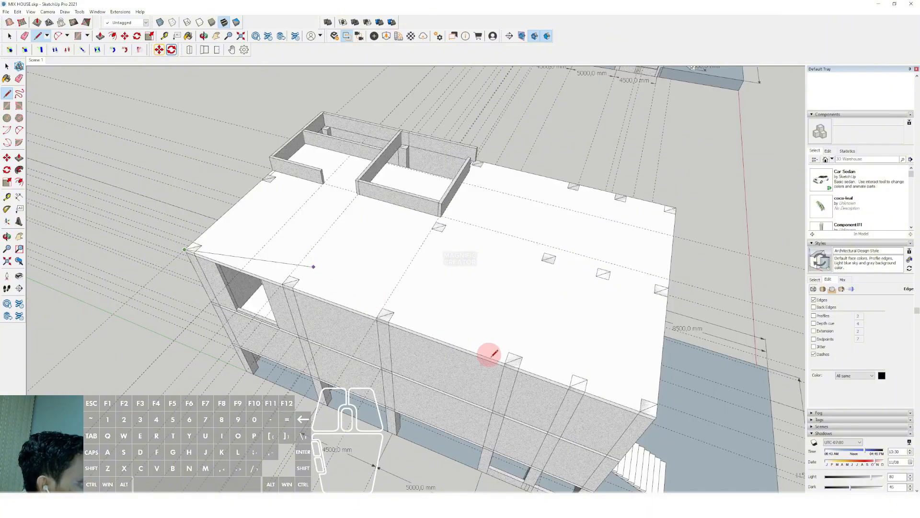
scroll(556, 366, up, 1)
key(shift)
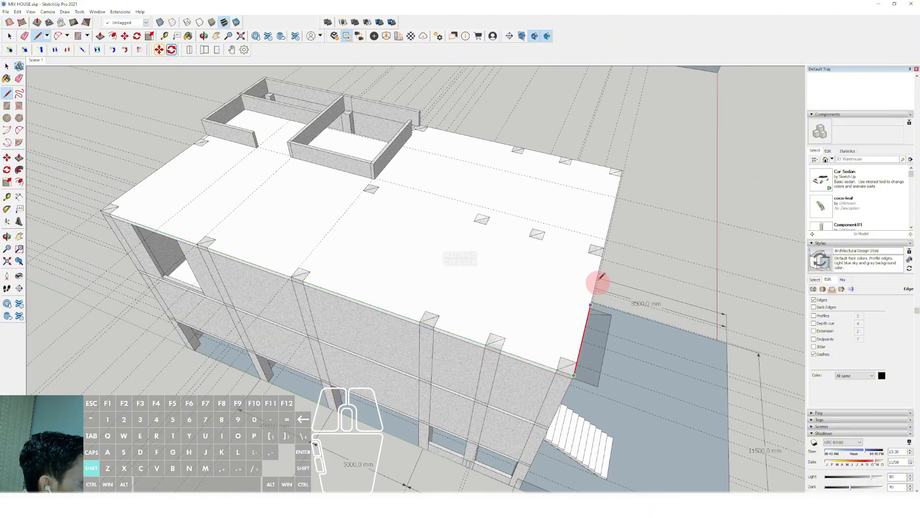
shift+middle_drag(599, 279, 547, 346)
scroll(579, 242, up, 2)
click(581, 220)
shift+middle_drag(430, 194, 464, 231)
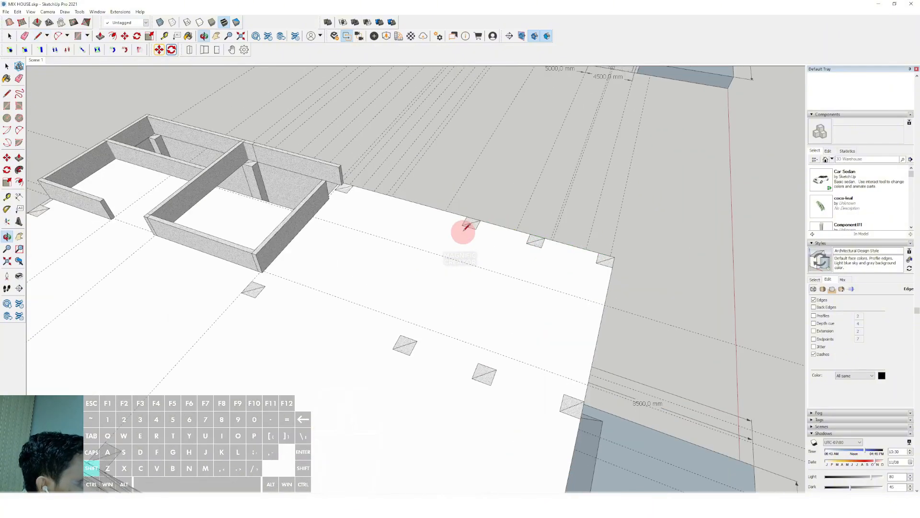
shift+scroll(353, 187, up, 3)
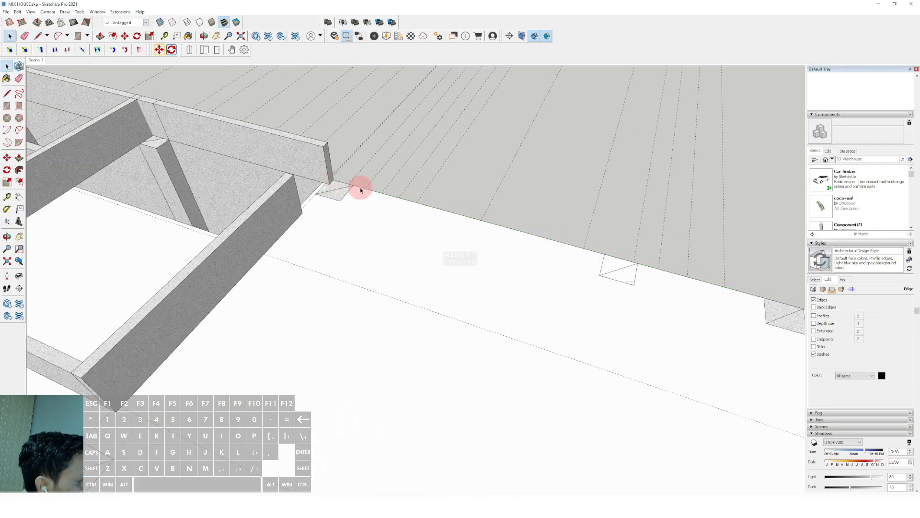
Step: Offset the traced perimeter edges inward to form a narrow strip along the slab's edge
click(360, 188)
middle_drag(360, 188, 354, 217)
key(f)
click(353, 214)
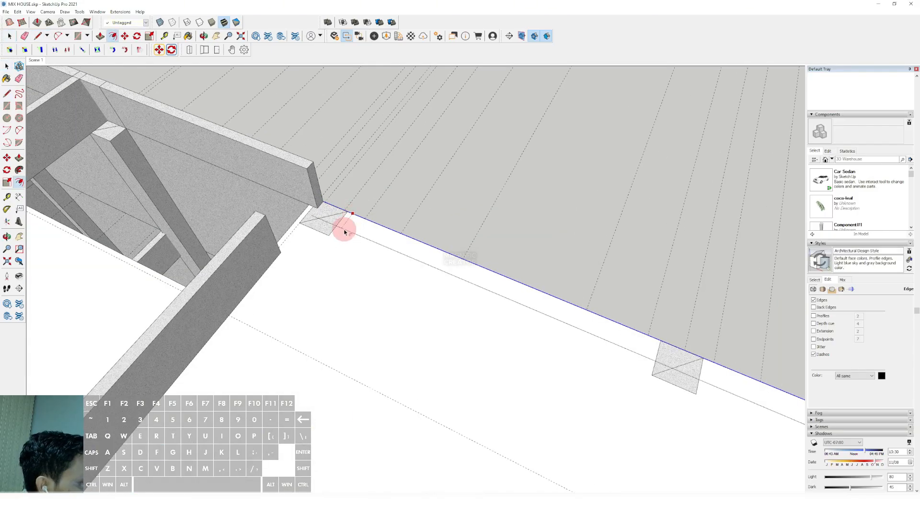
key(space)
Step: Close both ends of the offset strip with short lines where it meets the existing walls
scroll(344, 223, up, 3)
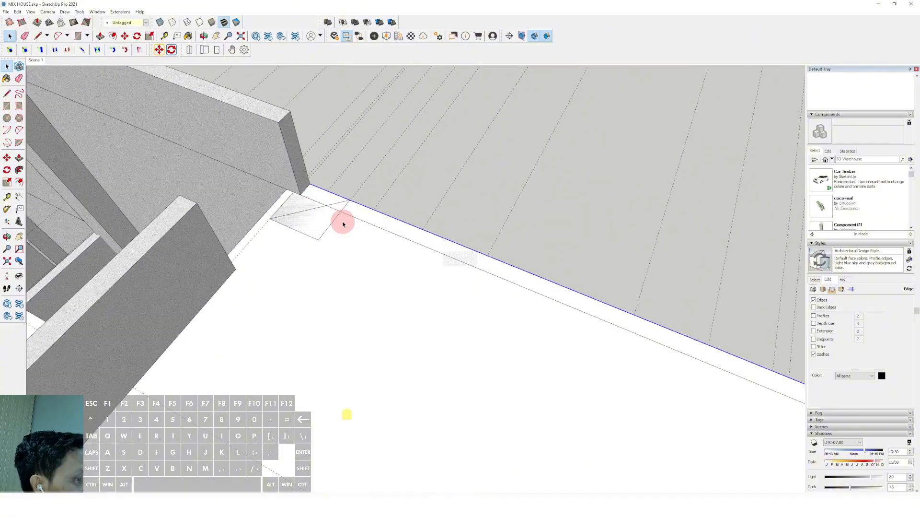
key(l)
key(space)
scroll(329, 267, down, 5)
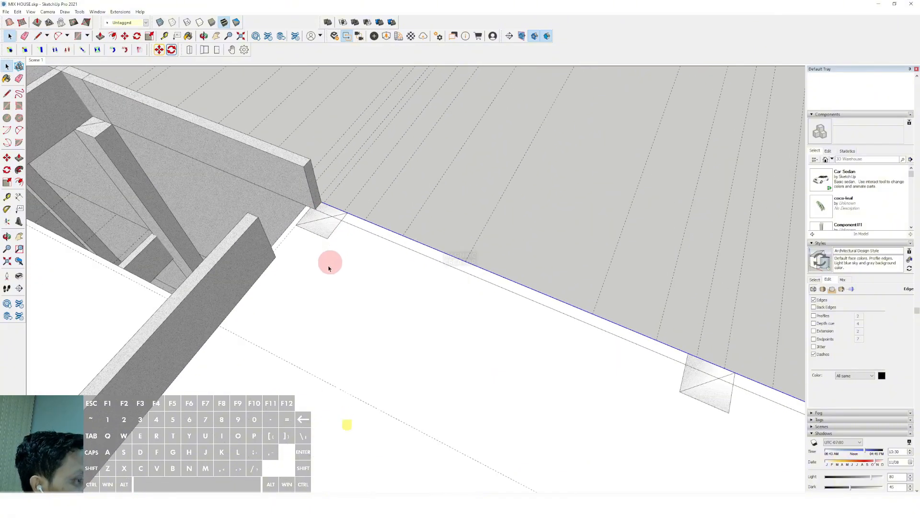
shift+middle_drag(552, 261, 776, 254)
scroll(189, 213, up, 2)
scroll(304, 187, up, 3)
scroll(324, 230, down, 3)
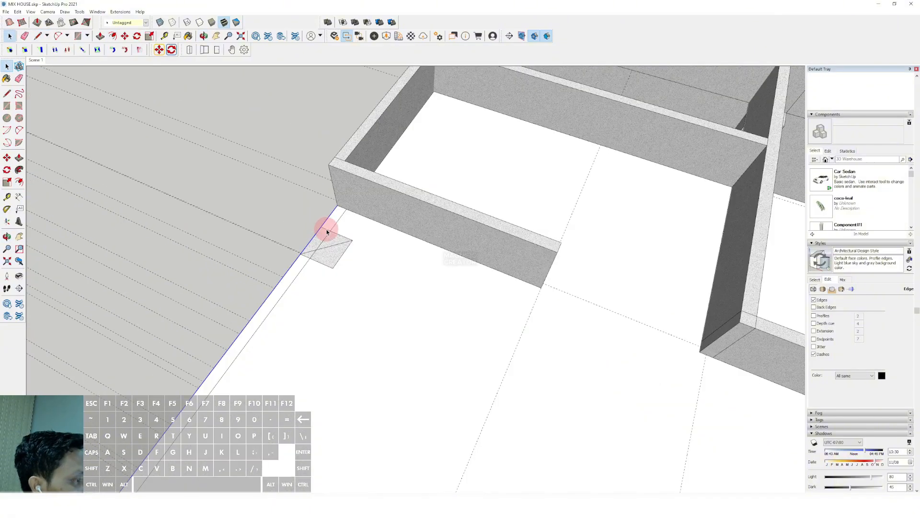
scroll(345, 211, up, 3)
key(l)
key(space)
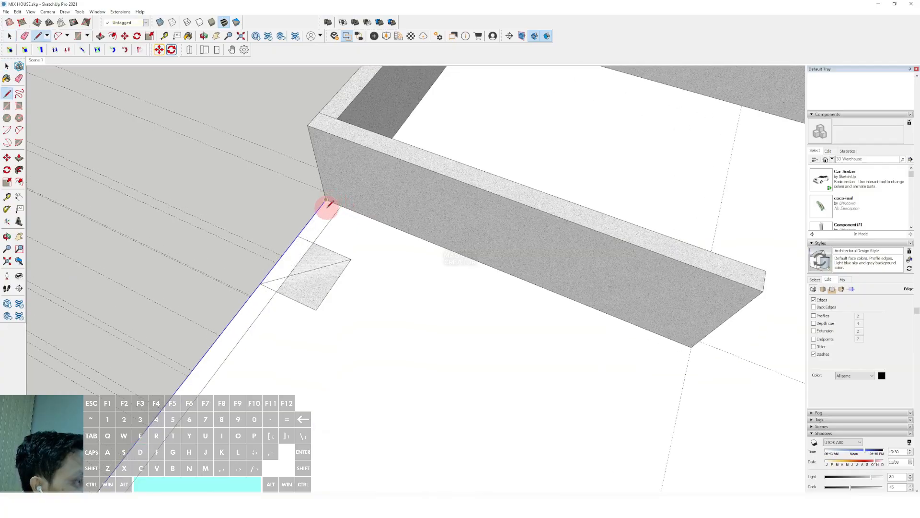
Step: Extrude the perimeter strip upward into a wall higher than the room walls and make it a group
key(p)
click(333, 208)
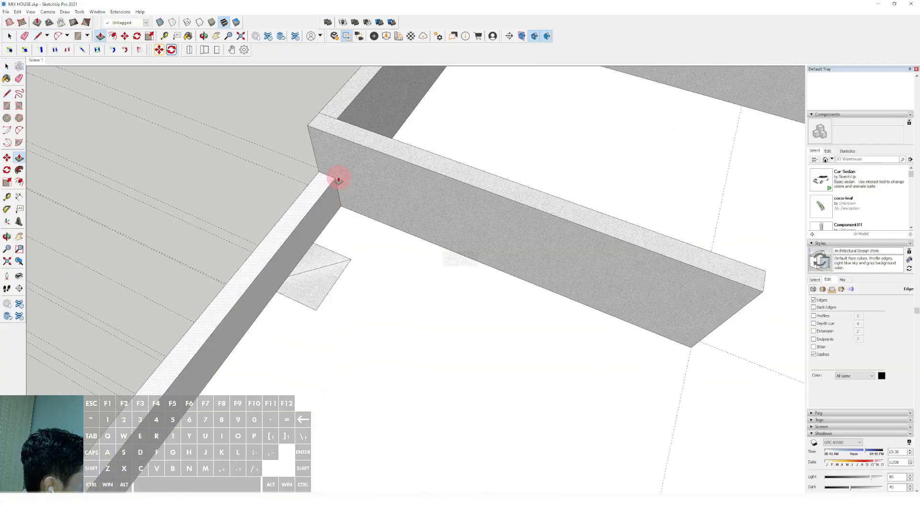
key(space)
scroll(331, 181, down, 5)
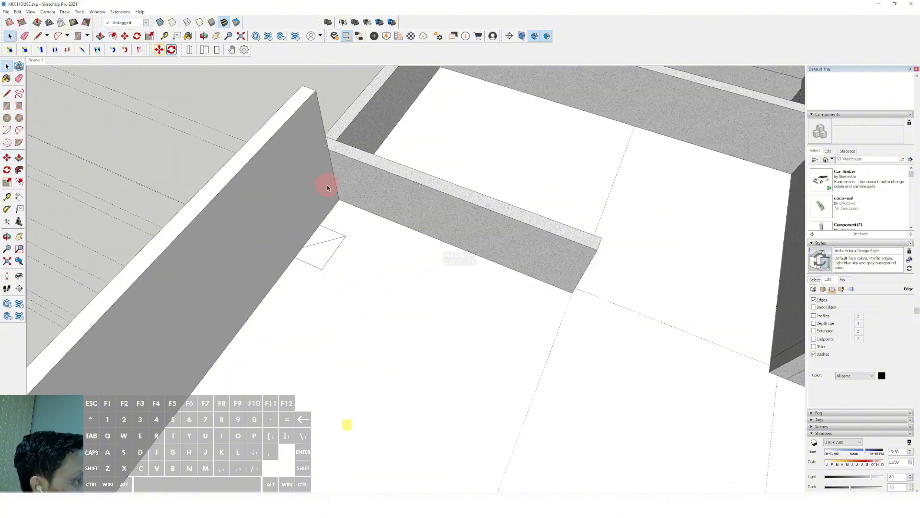
click(304, 205)
right_click(305, 196)
click(323, 258)
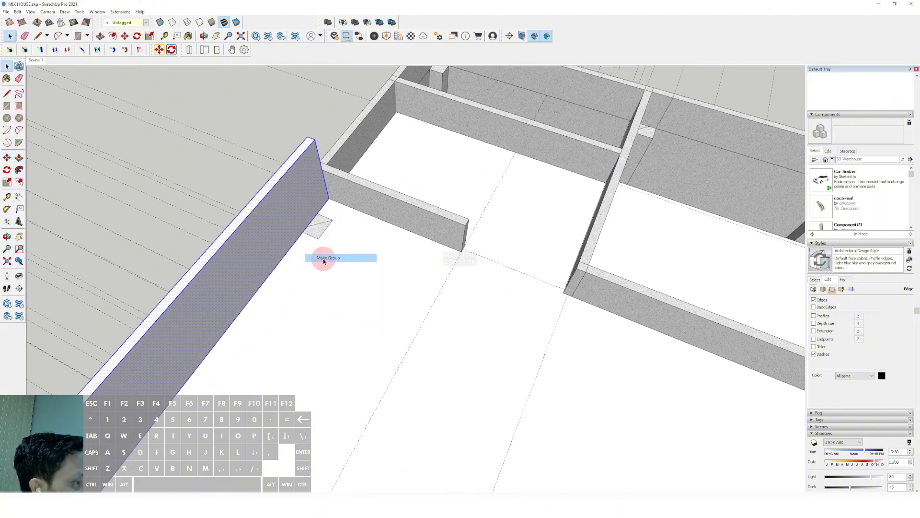
scroll(337, 241, down, 7)
scroll(370, 222, up, 2)
middle_drag(368, 230, 362, 249)
scroll(362, 249, up, 3)
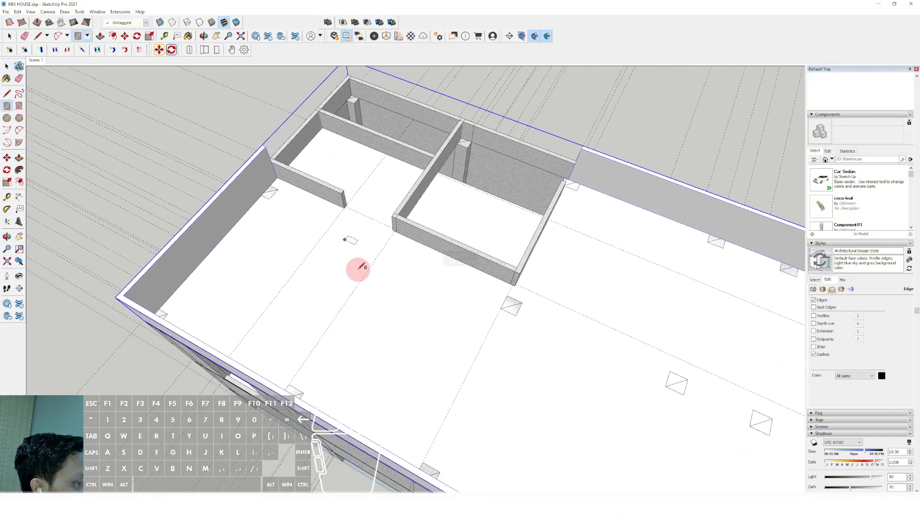
key(r)
click(356, 231)
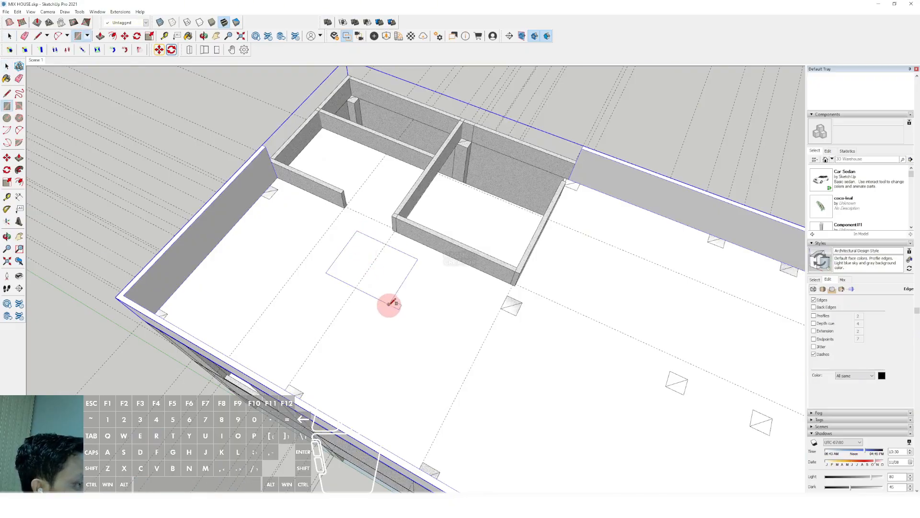
click(389, 304)
key(space)
key(space)
double_click(362, 253)
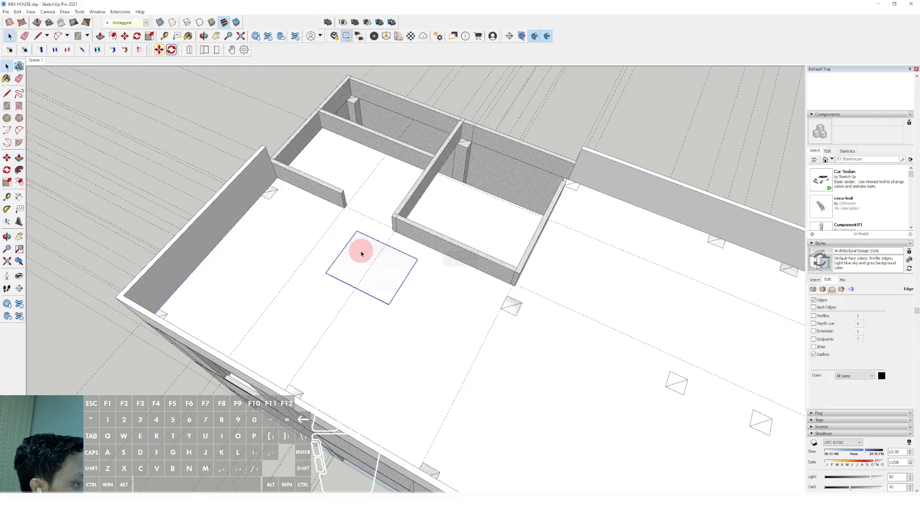
key(shift+e)
Step: Draw a floor rectangle in the room with the door opening, from the opening's outer corner to the opposite wall
scroll(341, 292, down, 3)
scroll(387, 281, up, 4)
middle_drag(321, 271, 465, 286)
scroll(479, 292, up, 3)
key(r)
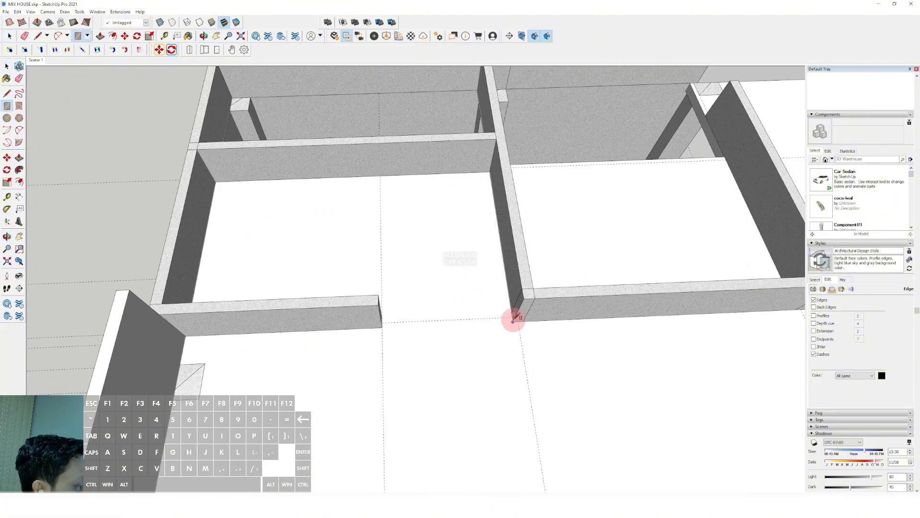
click(514, 317)
scroll(417, 369, down, 3)
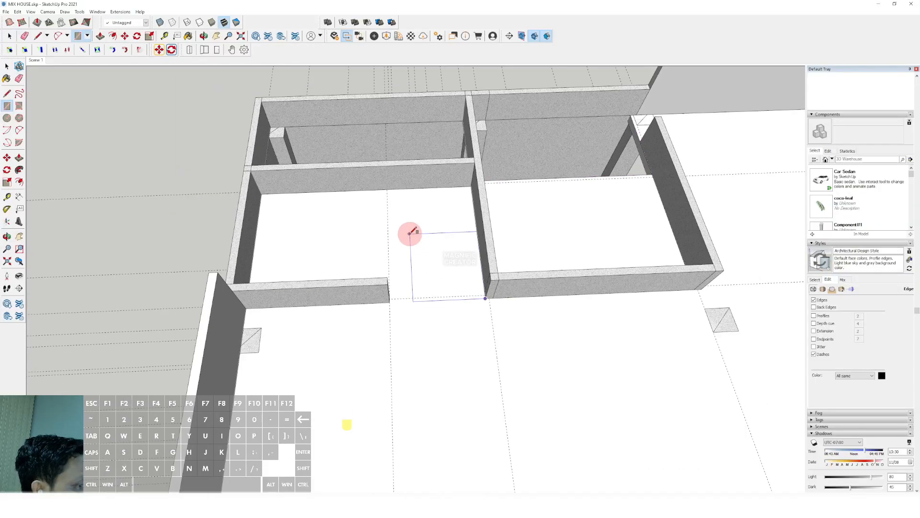
click(249, 229)
key(space)
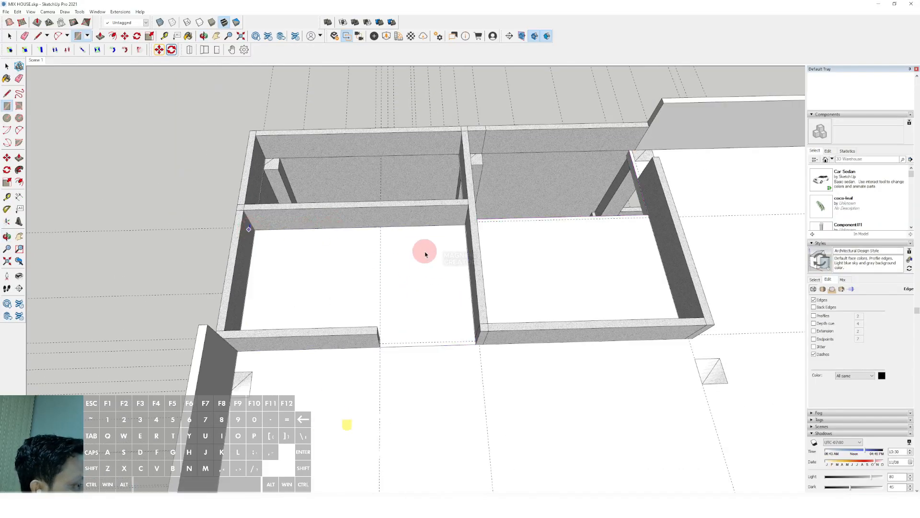
Step: Draw a rectangle over the front wall's footprint to notch the floor face, and make the remaining floor a group
middle_drag(423, 251, 314, 327)
scroll(374, 310, up, 3)
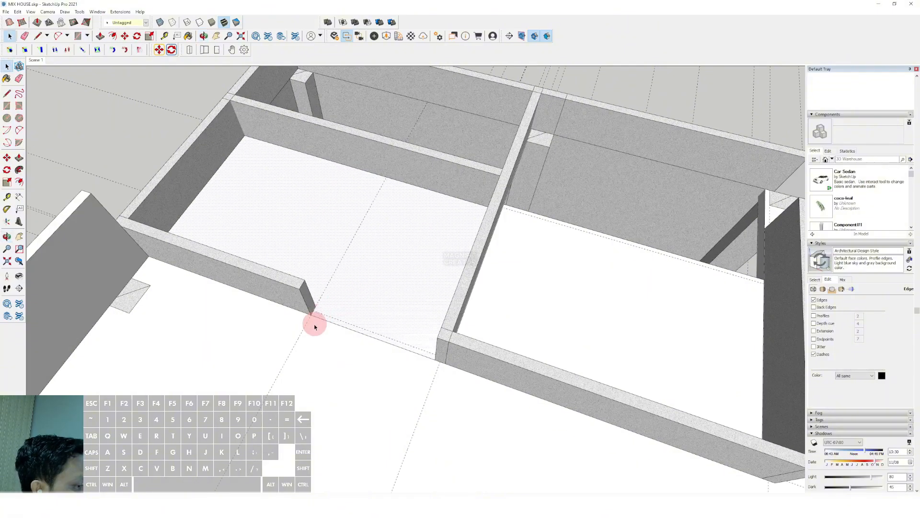
middle_drag(347, 285, 290, 384)
scroll(232, 255, up, 4)
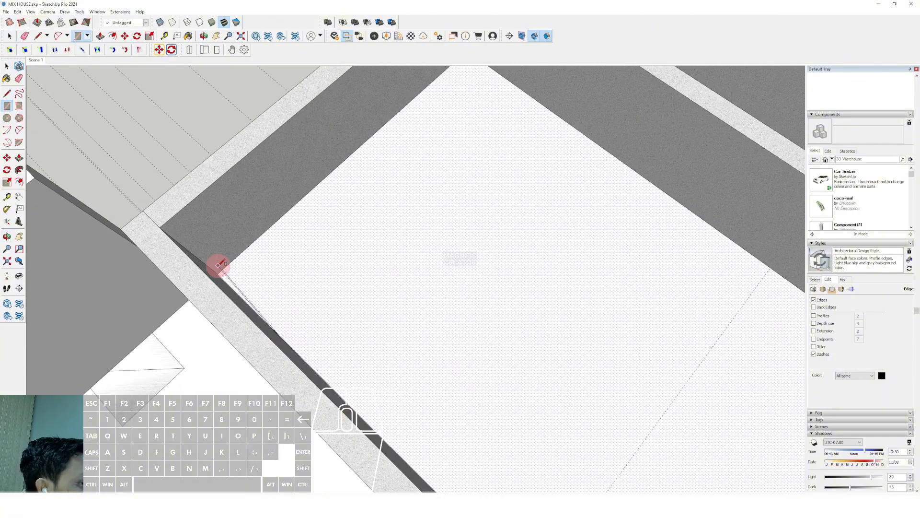
click(217, 275)
key(space)
scroll(301, 254, down, 3)
double_click(382, 271)
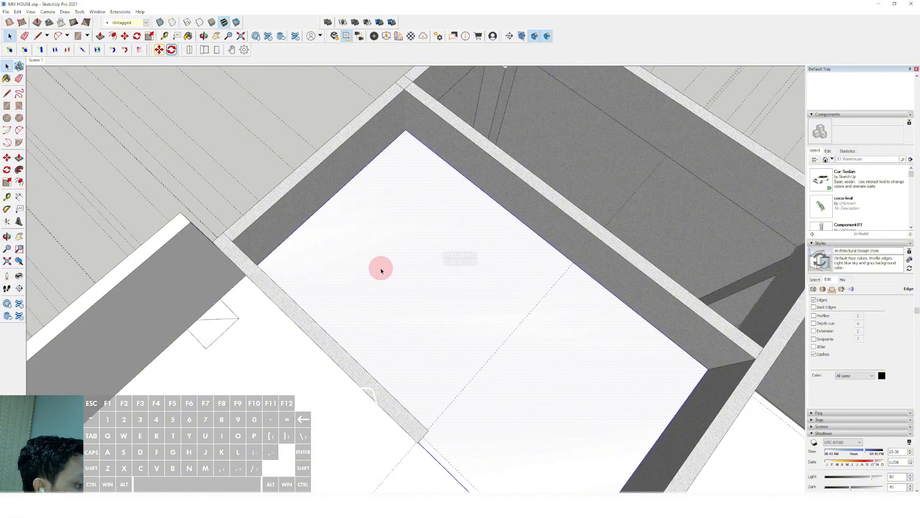
middle_drag(383, 272, 399, 251)
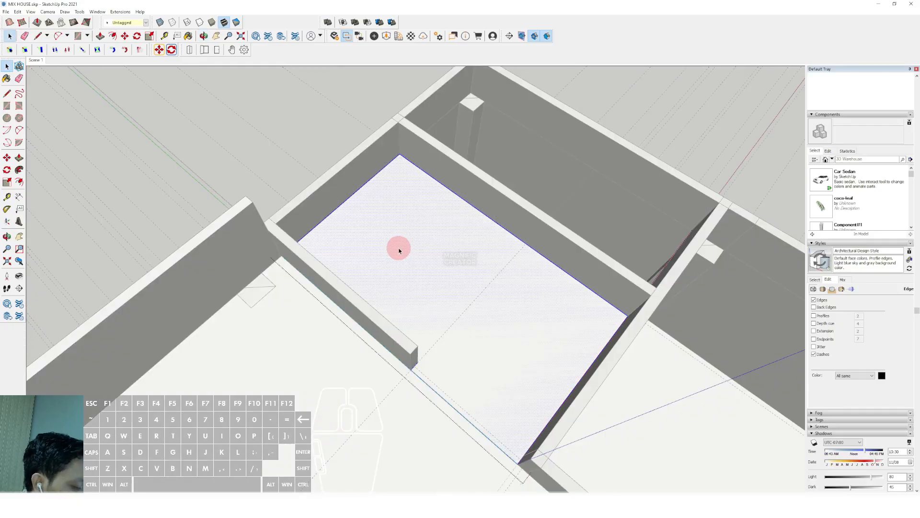
Step: Isolate the floor group and erase the leftover edges at the front wall's footprint
key(i)
scroll(306, 265, up, 3)
key(e)
drag(283, 255, 288, 274)
key(space)
scroll(310, 265, down, 3)
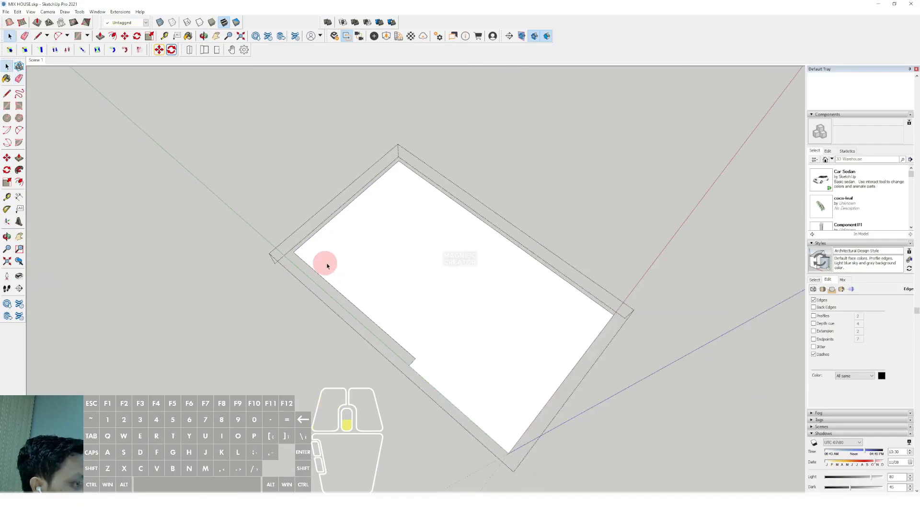
middle_drag(400, 261, 463, 240)
Step: Show the rest of the model again and extrude the room's floor face upward into a thin slab
key(i)
key(p)
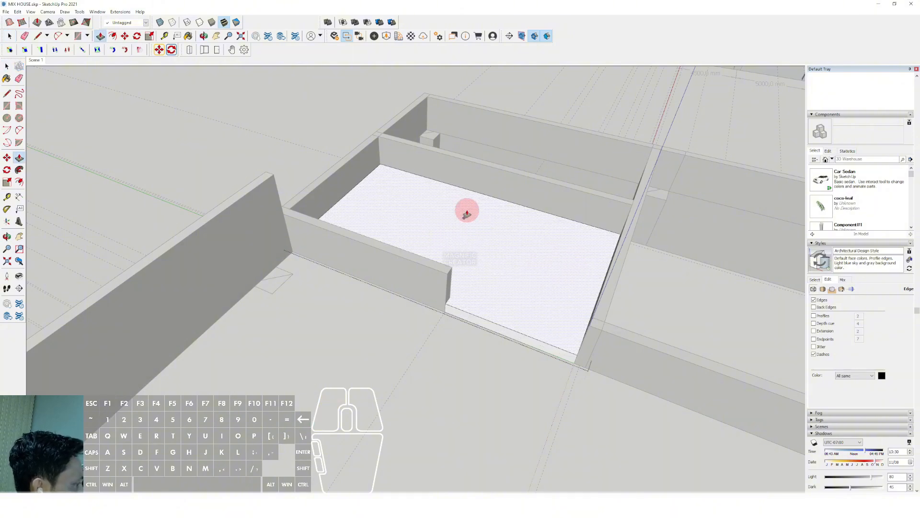
double_click(466, 215)
click(267, 168)
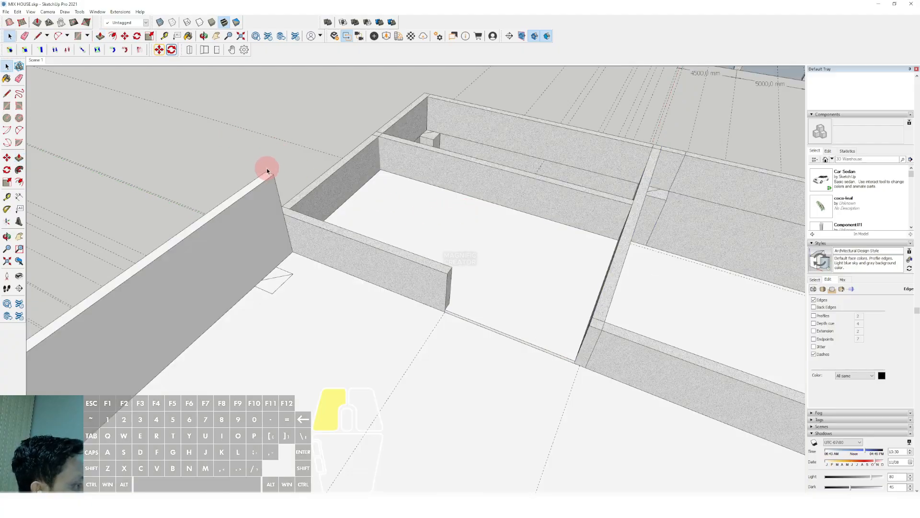
Step: Copy the floor's front edge at the door opening back to the wall's inner face to mark a threshold strip
scroll(470, 330, up, 5)
click(392, 323)
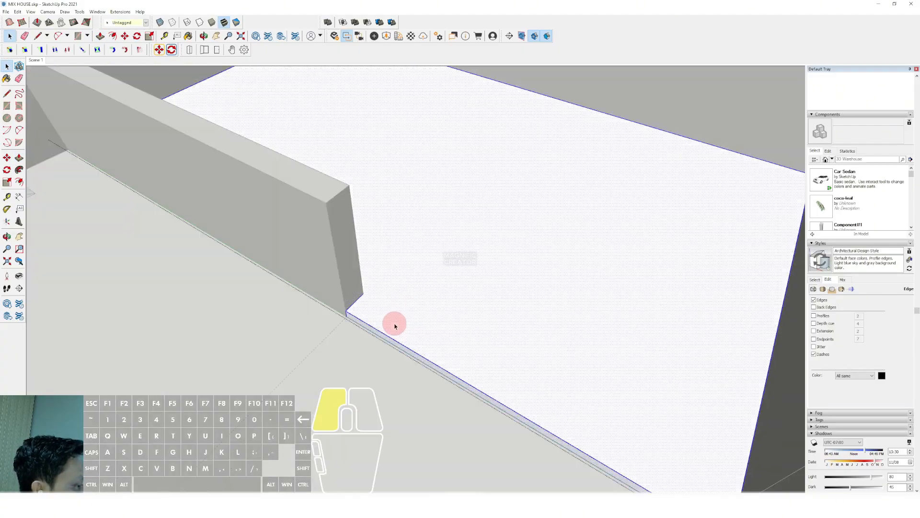
scroll(360, 320, up, 2)
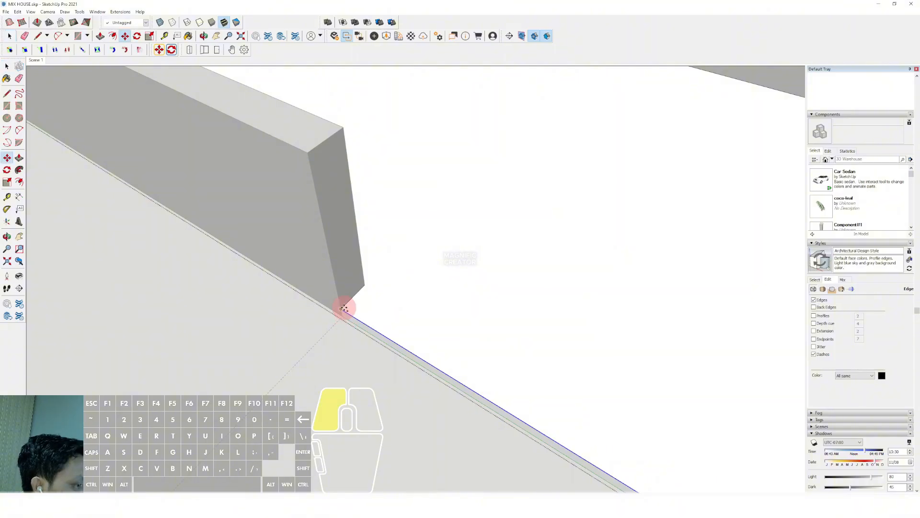
click(344, 307)
key(space)
scroll(366, 294, down, 5)
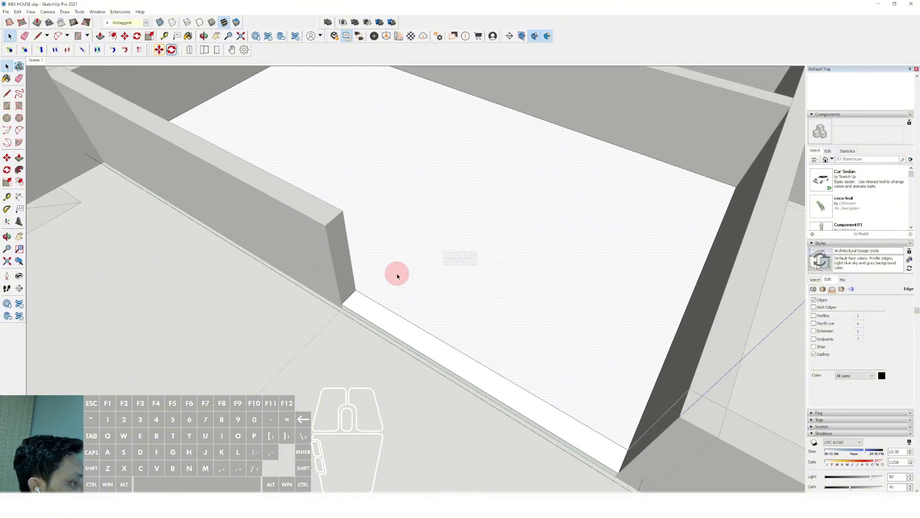
Step: Push the room's floor face slightly down so the threshold strip at the door opening stands proud
key(space)
scroll(394, 287, down, 3)
key(p)
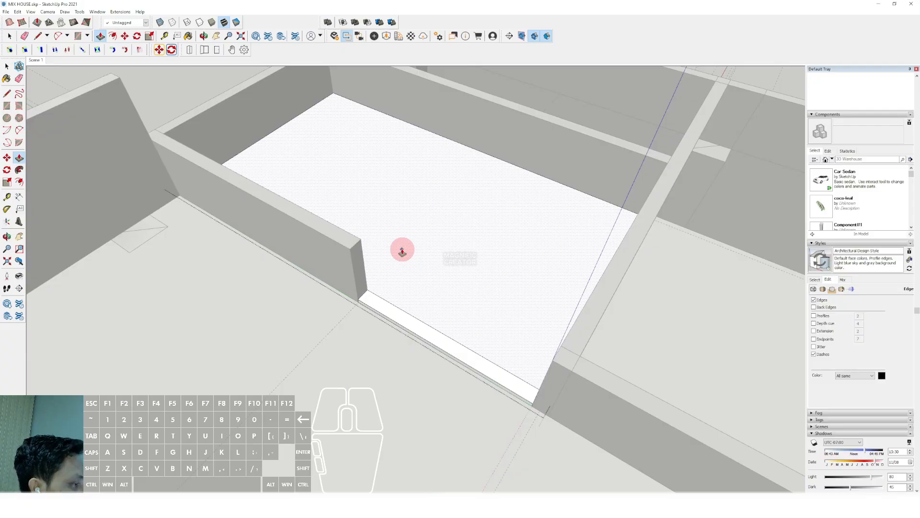
click(403, 253)
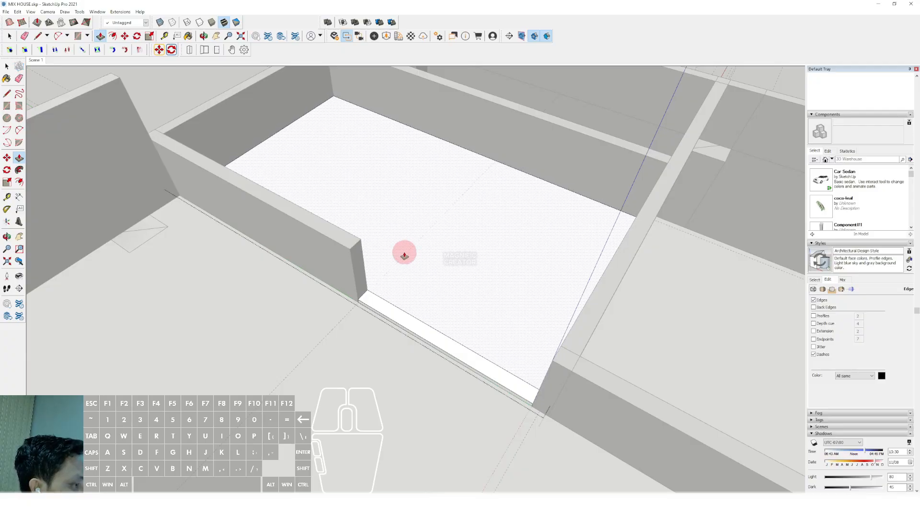
middle_drag(403, 252, 588, 283)
key(space)
scroll(567, 252, up, 4)
click(565, 254)
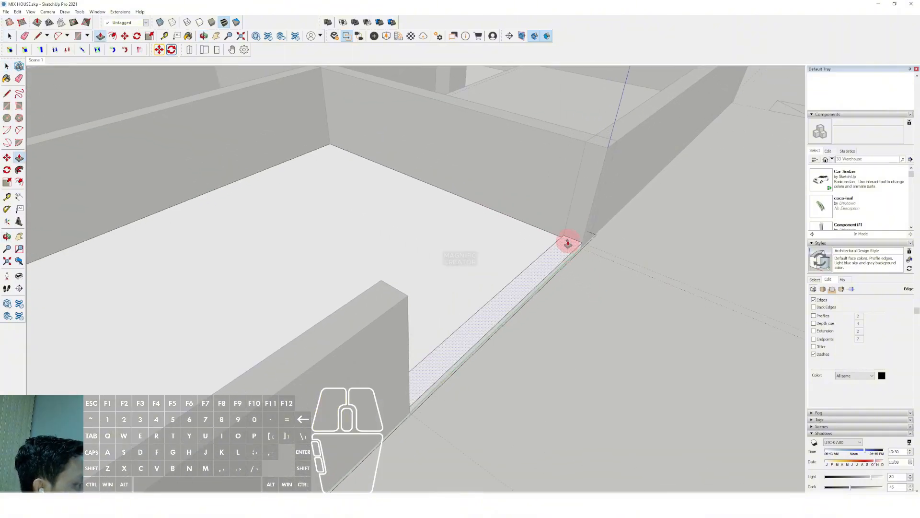
key(p)
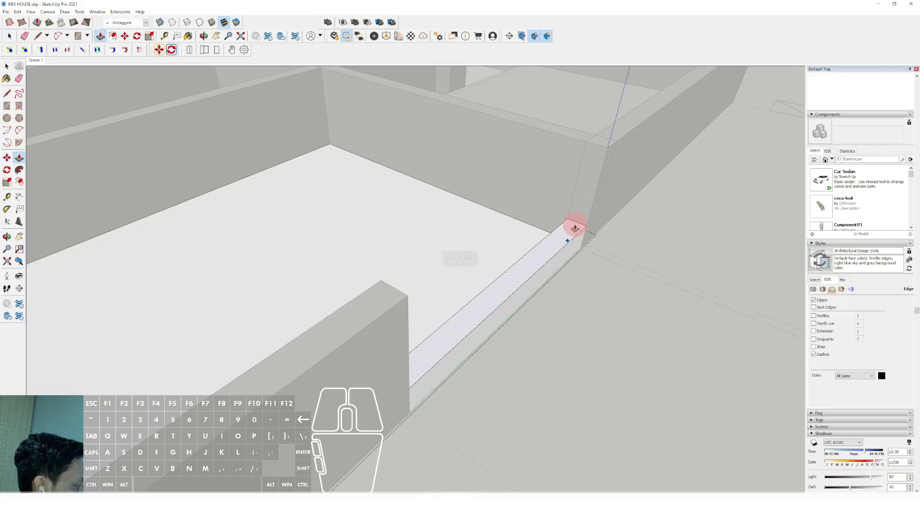
key(space)
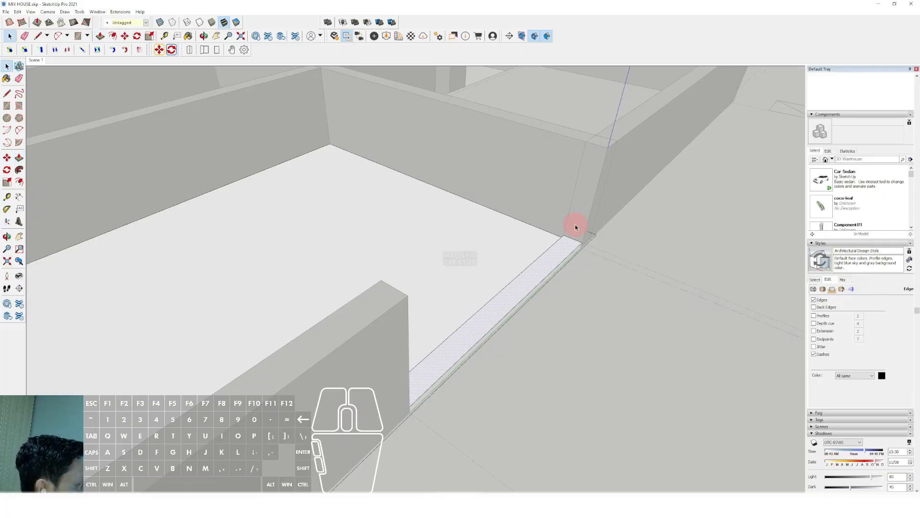
Step: Isolate the threshold strip as a nested group in the floor, adjust it with Push/Pull, and leave its editing
scroll(575, 230, down, 3)
drag(544, 258, 580, 273)
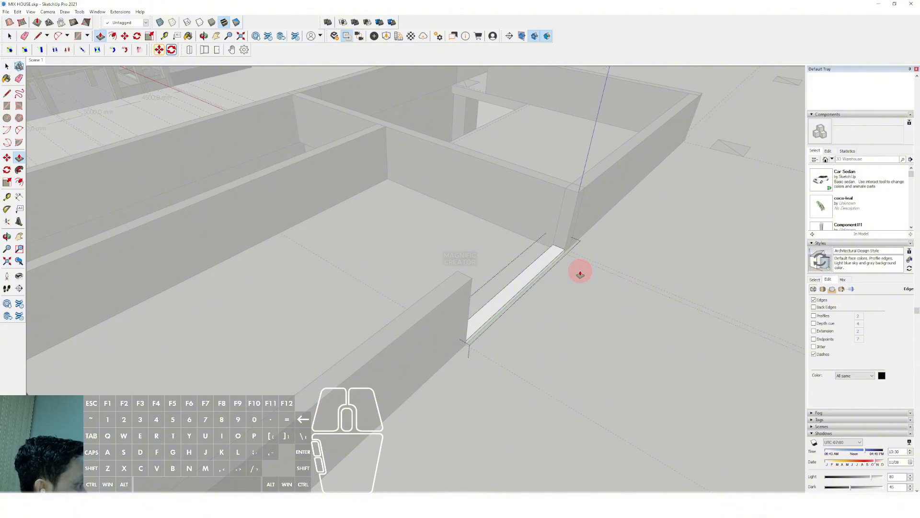
key(space)
click(579, 271)
scroll(531, 249, up, 1)
scroll(536, 261, down, 3)
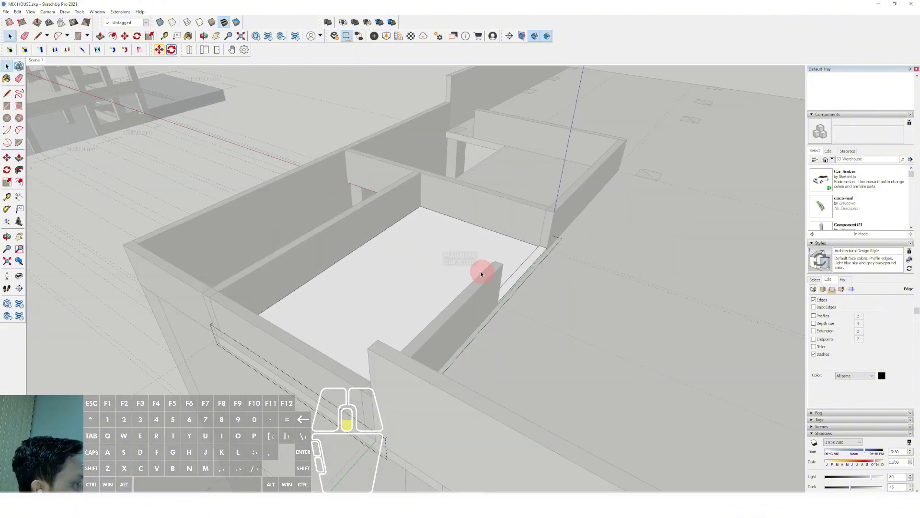
Step: Draw a rectangle on the slab in front of the rooms' front wall and extrude it into a tall height-reference block
middle_drag(481, 274, 320, 313)
shift+middle_drag(428, 305, 411, 322)
scroll(392, 340, up, 1)
scroll(392, 340, up, 1)
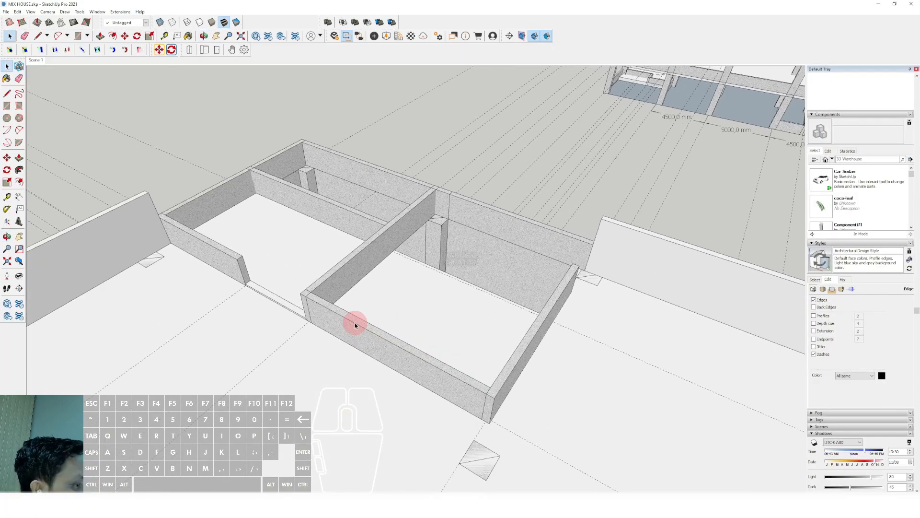
click(338, 410)
key(p)
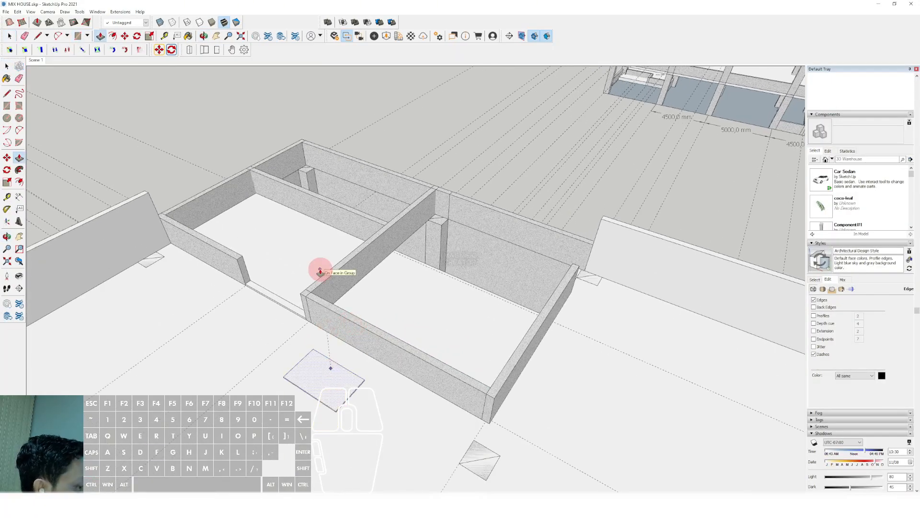
scroll(355, 288, down, 1)
scroll(364, 284, down, 3)
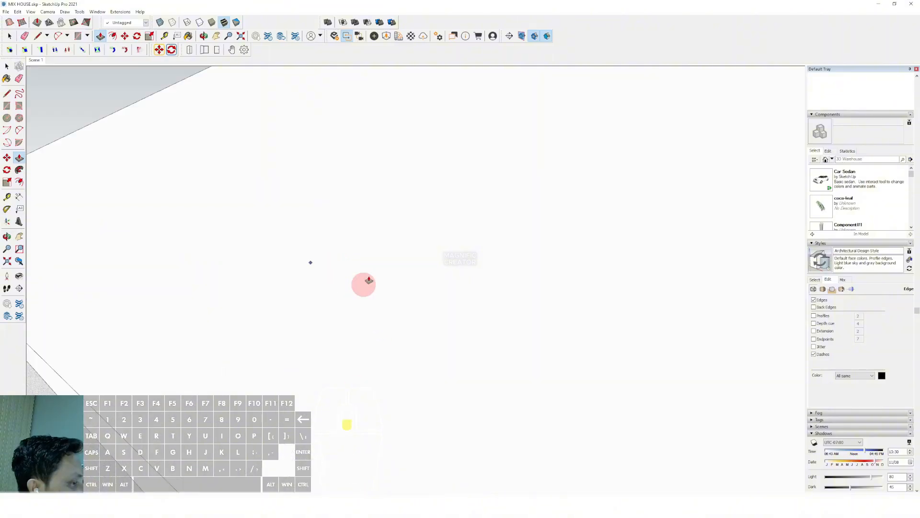
scroll(334, 232, down, 5)
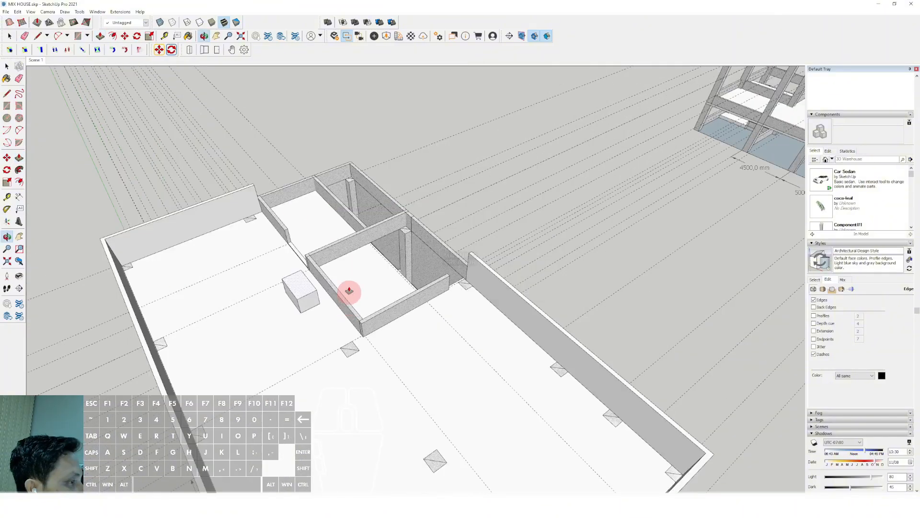
drag(251, 216, 283, 131)
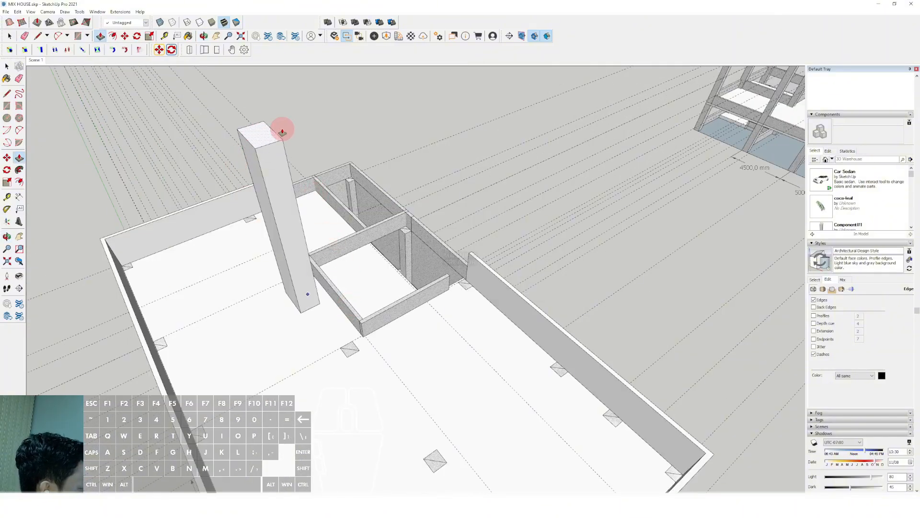
key(Escape)
key(space)
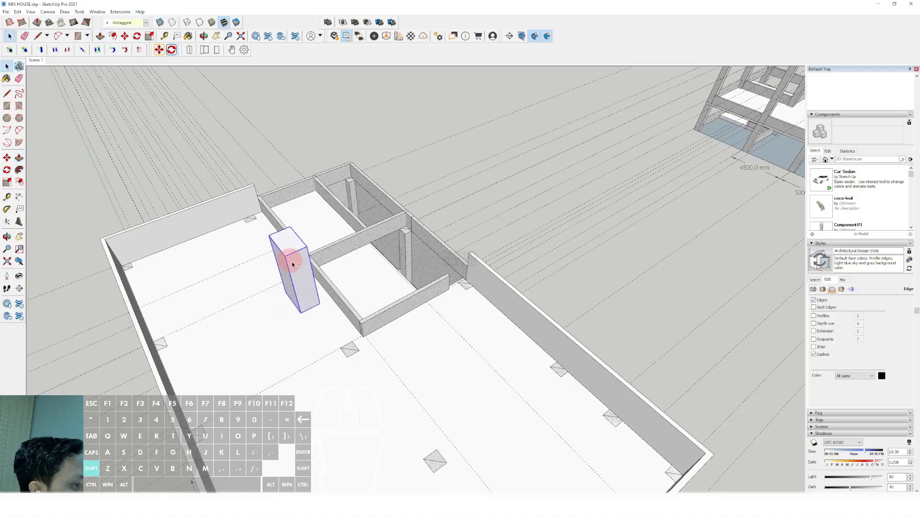
Step: Raise the top face of the near room's front wall to the height of the reference block
scroll(353, 360, up, 5)
click(345, 318)
scroll(347, 311, up, 2)
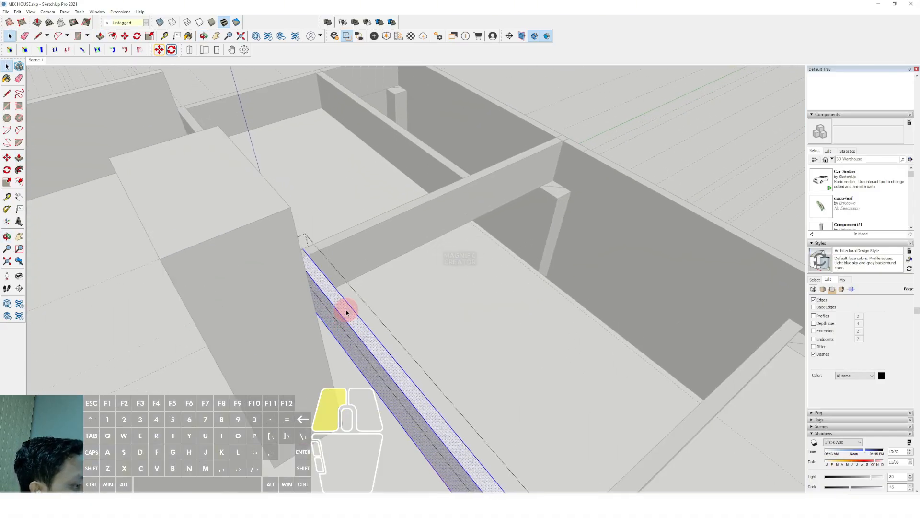
middle_drag(346, 311, 420, 233)
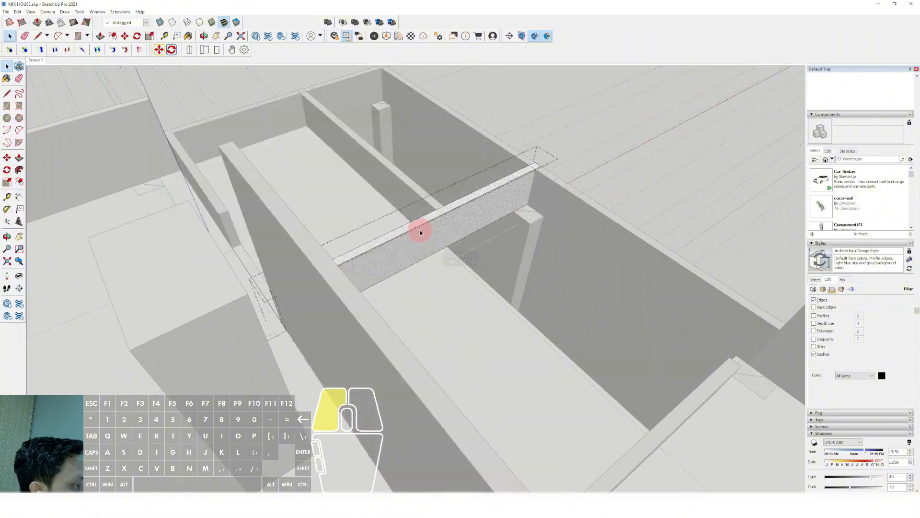
Step: Raise the partition wall between the two rooms and the near room's end wall to the reference block's height
scroll(421, 233, up, 2)
key(v)
middle_drag(195, 217, 461, 280)
key(space)
click(559, 320)
drag(461, 279, 493, 240)
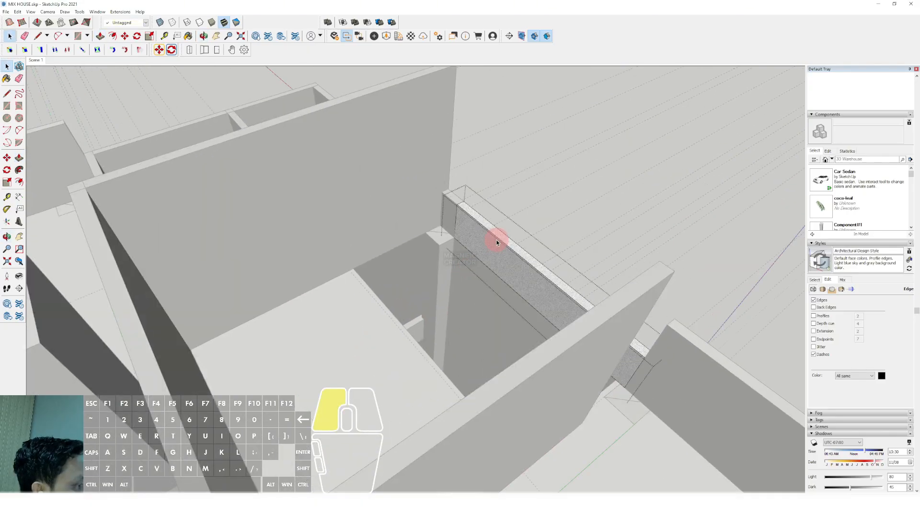
Step: Raise the near room's outer wall to the top of the partition wall
scroll(503, 239, up, 2)
key(v)
scroll(490, 236, up, 1)
scroll(490, 236, down, 3)
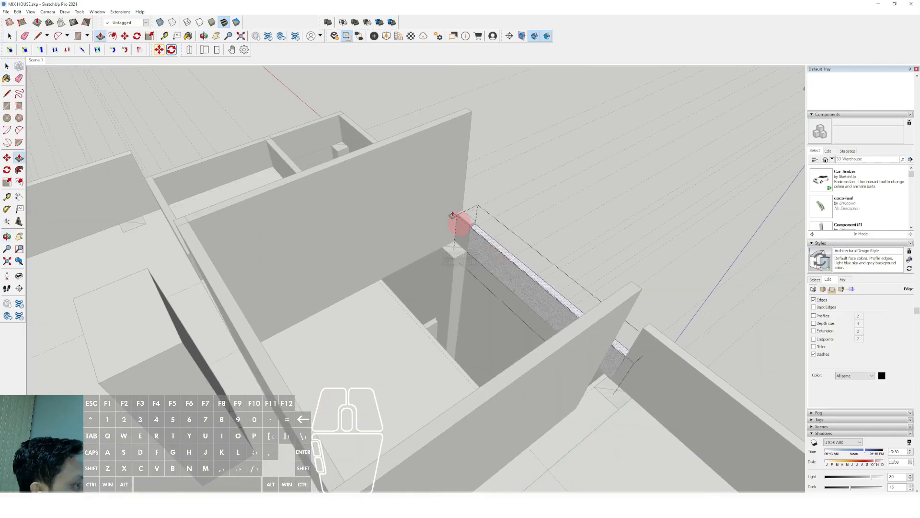
click(457, 218)
click(396, 146)
key(space)
Step: Raise the far room's outer wall to match the top of the neighbouring raised outer wall
shift+middle_drag(419, 217, 438, 301)
scroll(471, 308, up, 2)
scroll(470, 310, up, 1)
click(473, 312)
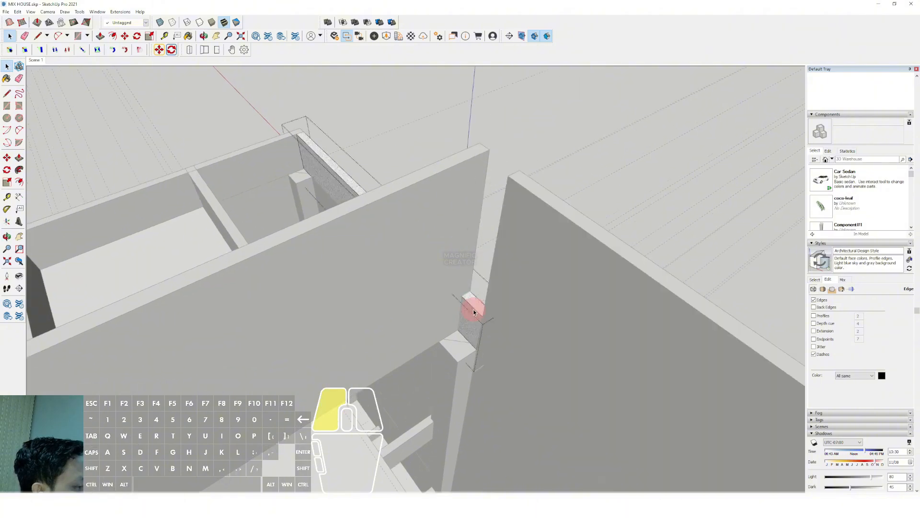
click(473, 304)
key(v)
click(475, 303)
click(534, 182)
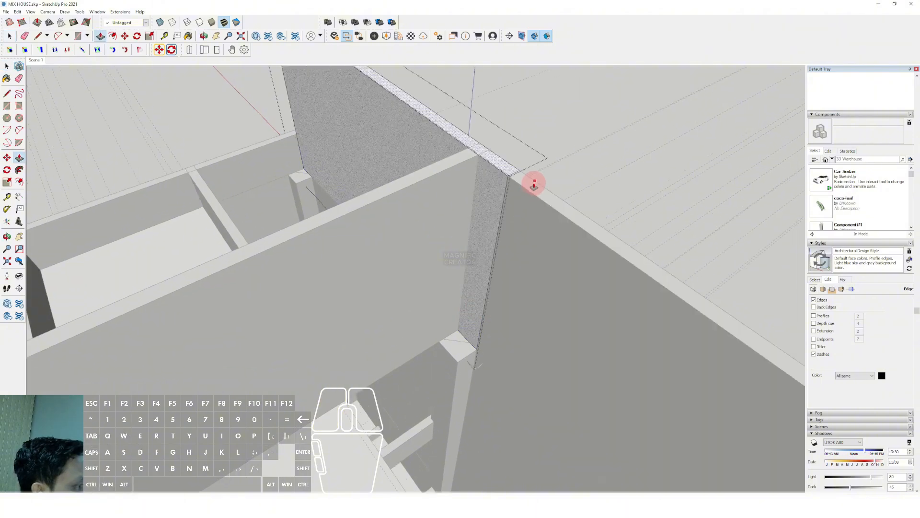
Step: Raise the far room's end wall to the same height as the other raised room walls
key(space)
scroll(547, 220, down, 1)
shift+middle_drag(549, 225, 709, 238)
scroll(380, 187, up, 2)
triple_click(380, 183)
scroll(387, 158, up, 2)
click(386, 159)
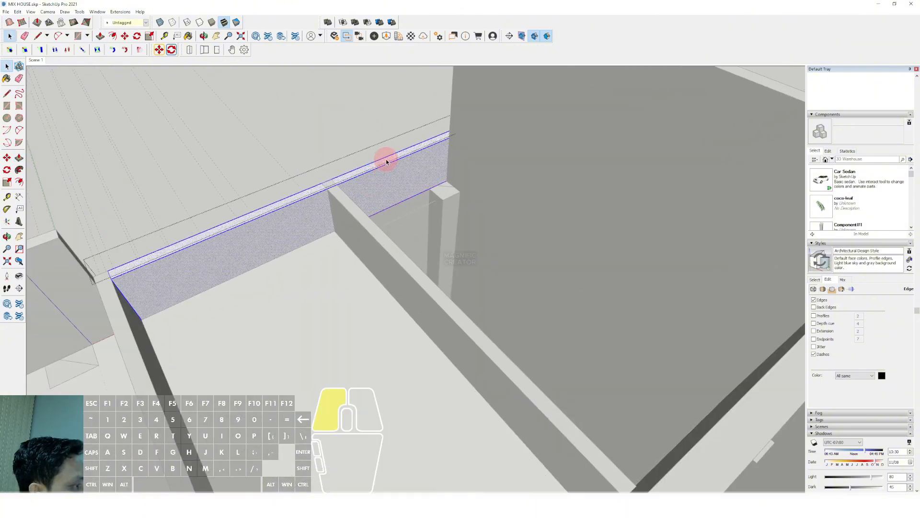
key(v)
scroll(402, 146, down, 3)
click(544, 122)
key(space)
scroll(544, 123, down, 1)
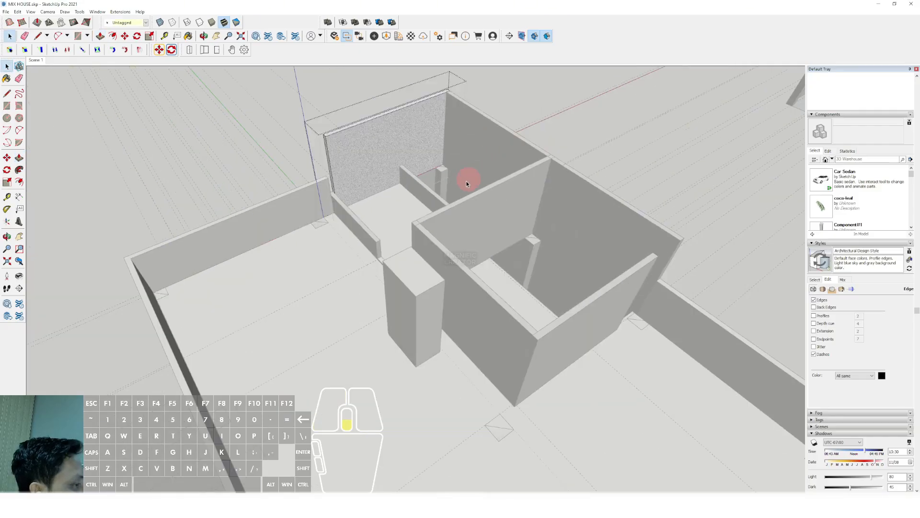
Step: Raise the far room's front wall segment beside the door opening to the perimeter wall's height
scroll(382, 225, up, 1)
scroll(382, 225, down, 1)
click(368, 106)
mouse_move(377, 237)
shift+middle_down()
mouse_move(365, 251)
mouse_move(388, 242)
shift+middle_up()
scroll(366, 214, up, 4)
triple_click(361, 212)
scroll(361, 212, up, 3)
key(v)
click(362, 210)
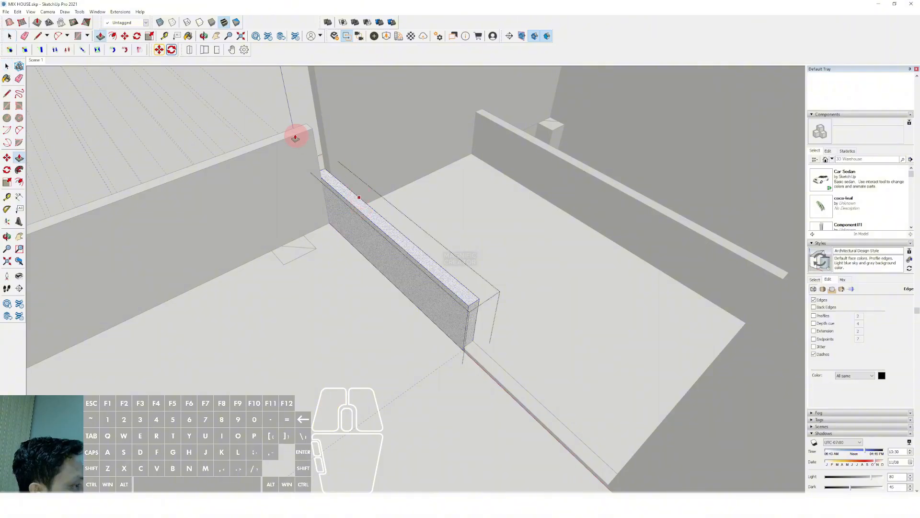
click(296, 134)
key(space)
scroll(291, 139, down, 2)
click(285, 150)
Step: Delete the reference block standing on the slab in front of the rooms
scroll(318, 215, down, 3)
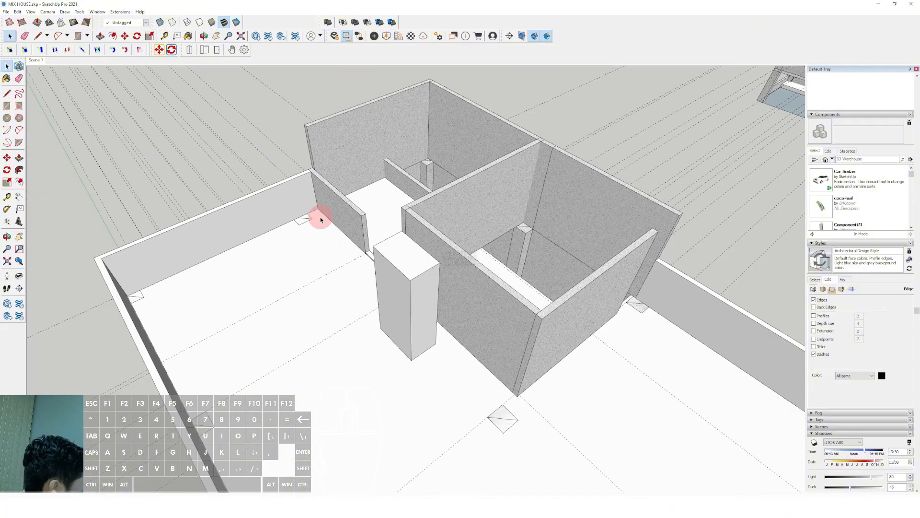
scroll(428, 315, down, 3)
scroll(522, 309, up, 2)
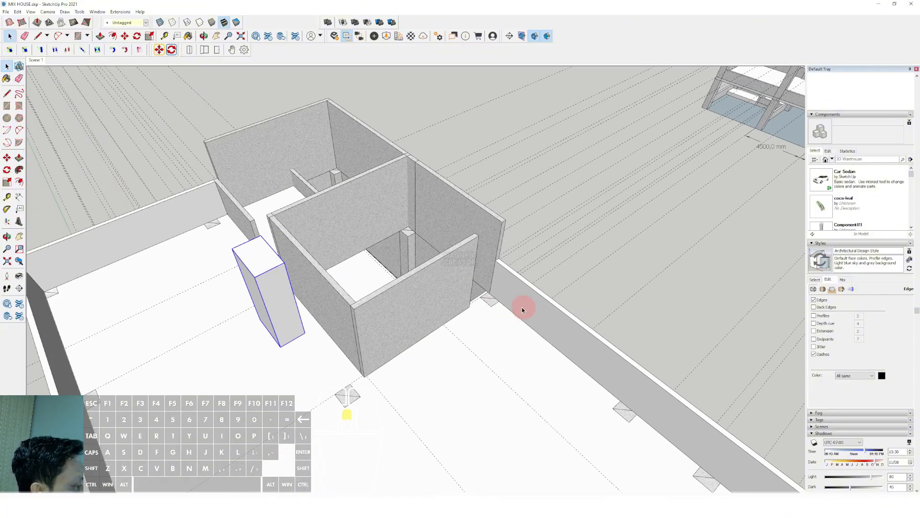
middle_drag(522, 308, 386, 349)
key(e)
mouse_move(213, 260)
middle_down()
mouse_move(382, 338)
mouse_move(376, 345)
mouse_move(548, 344)
mouse_move(547, 319)
mouse_move(499, 308)
mouse_move(242, 372)
middle_up()
Step: Draw a rectangle across the opening between the near room's end wall and the perimeter wall, and extrude it into a low step
scroll(481, 290, up, 6)
key(r)
scroll(270, 303, up, 3)
middle_drag(257, 335, 463, 303)
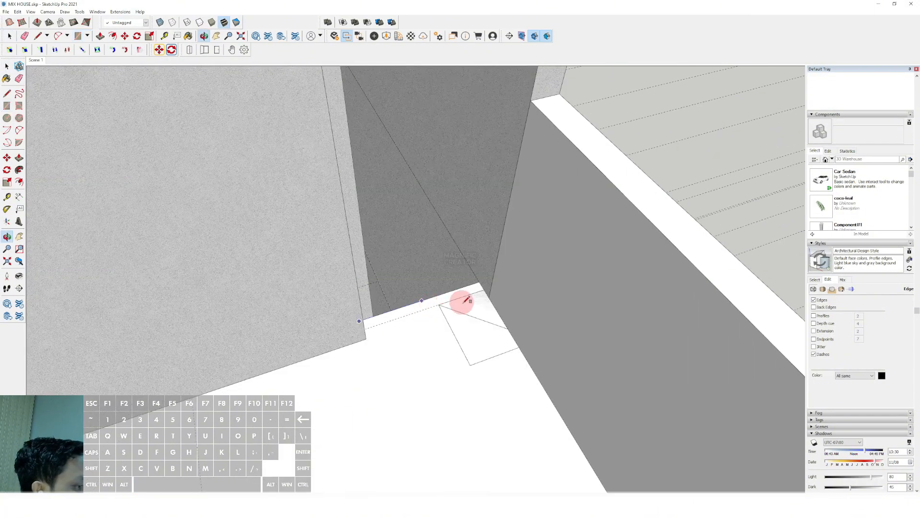
click(499, 313)
key(p)
click(484, 304)
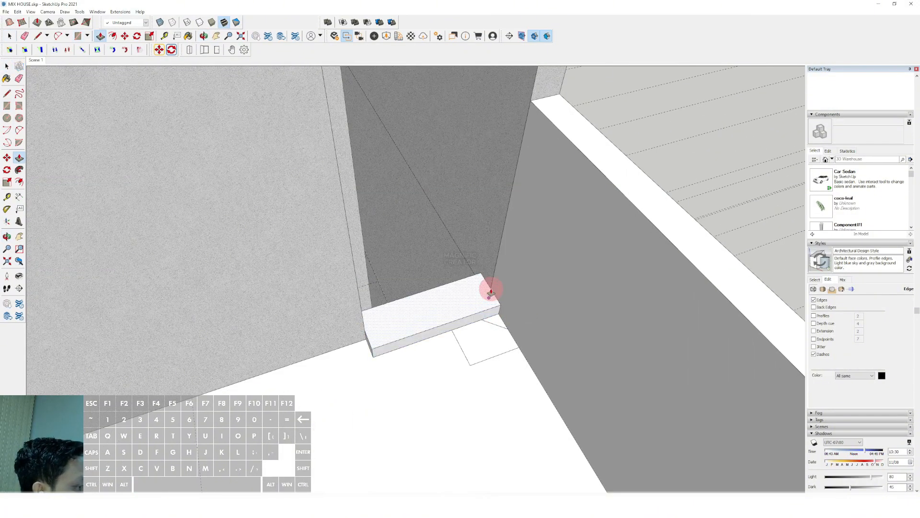
click(491, 289)
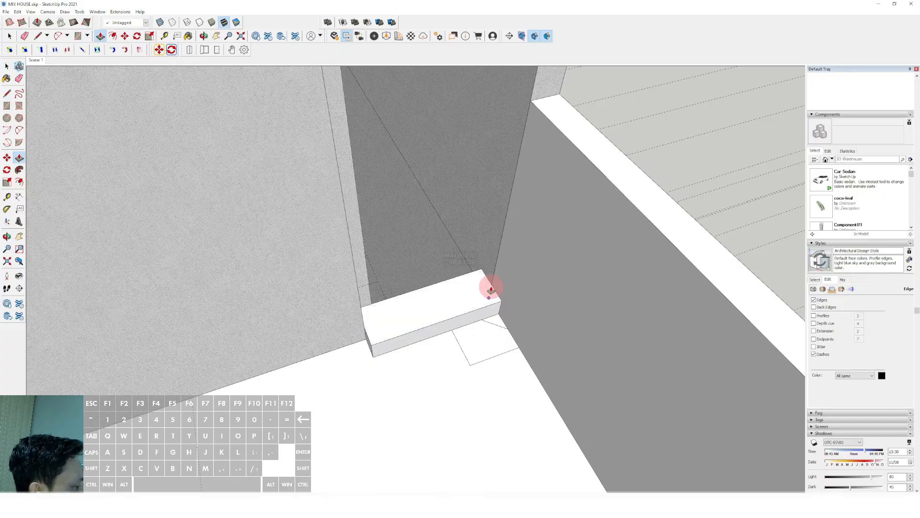
click(502, 301)
key(space)
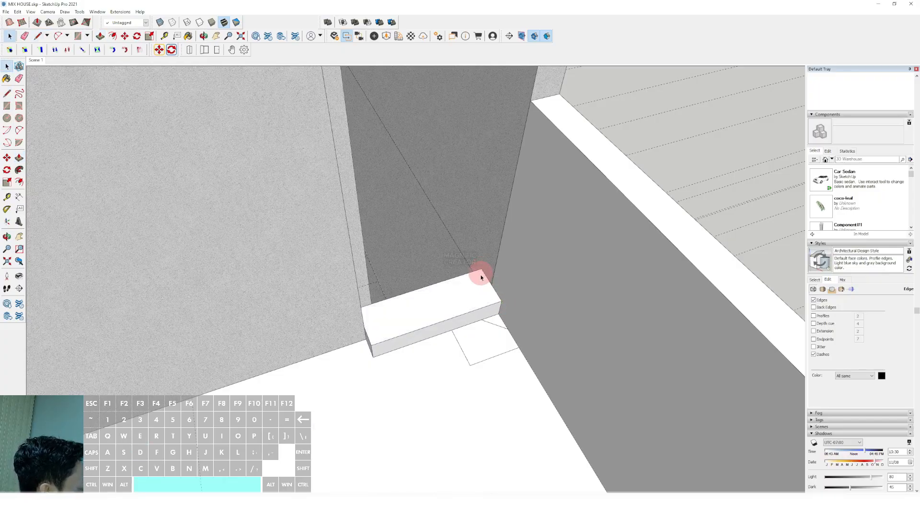
Step: Extend the front face of the low step slightly outward and select the whole step
key(p)
click(497, 302)
click(501, 309)
key(space)
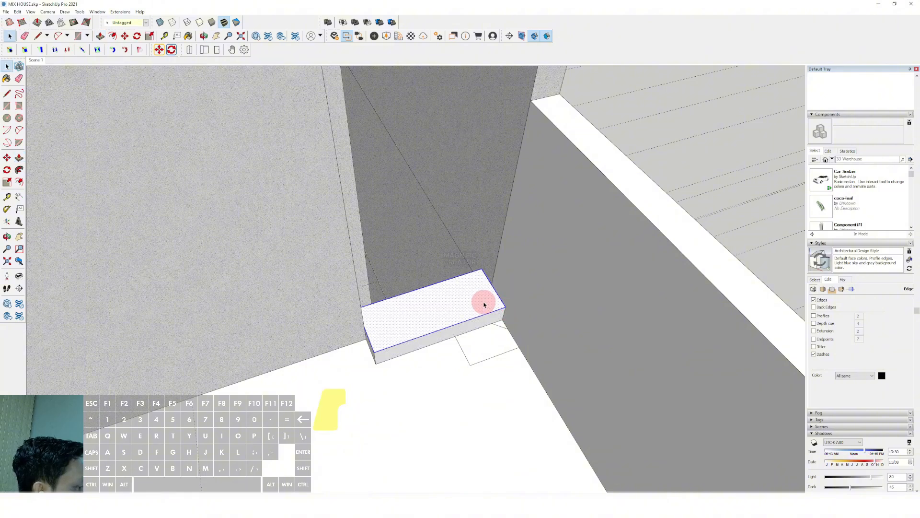
scroll(492, 304, down, 5)
click(476, 296)
Step: Mark a height up the end wall's edge with the Tape Measure, starting from the top of the low step
scroll(476, 264, up, 2)
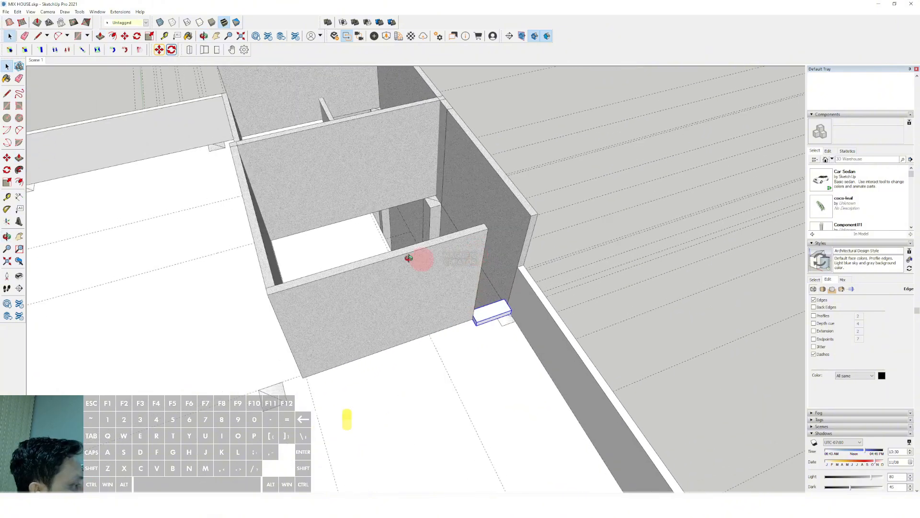
middle_drag(421, 260, 278, 258)
scroll(314, 311, up, 2)
scroll(357, 311, up, 2)
scroll(369, 321, up, 2)
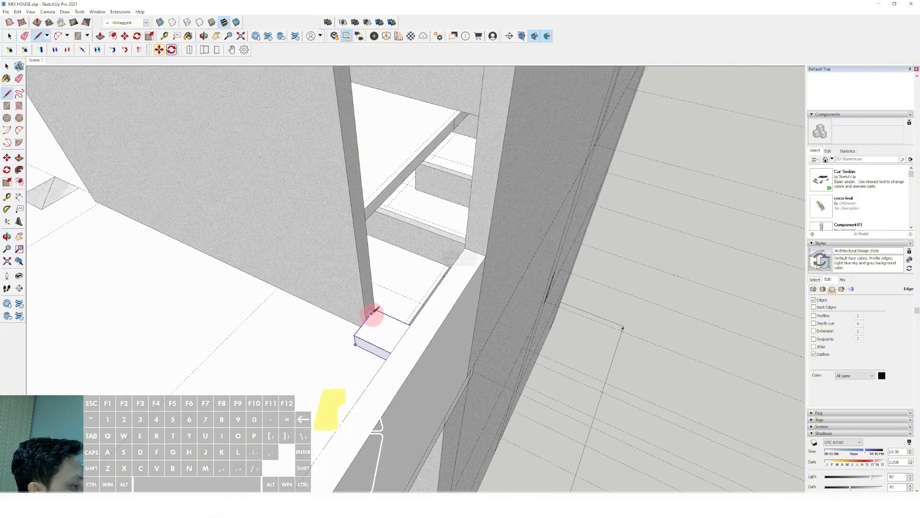
key(l)
key(space)
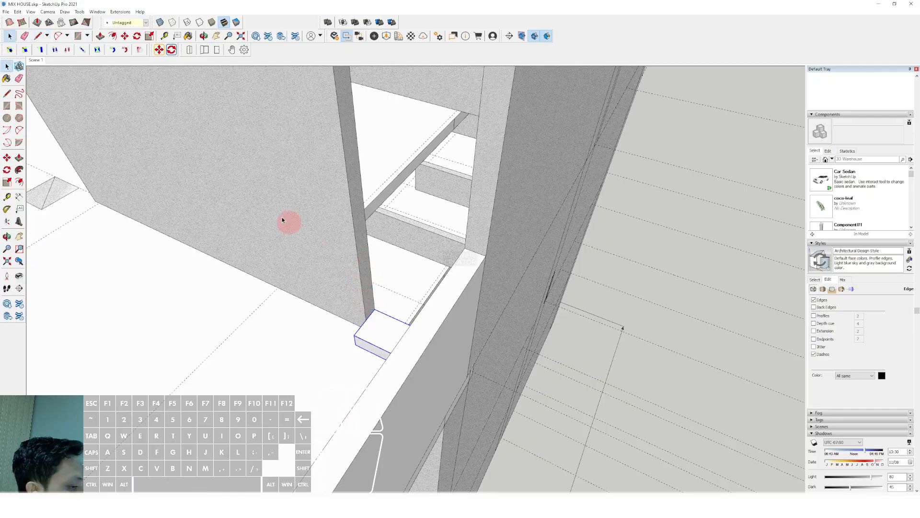
click(8, 196)
scroll(371, 320, up, 2)
click(369, 311)
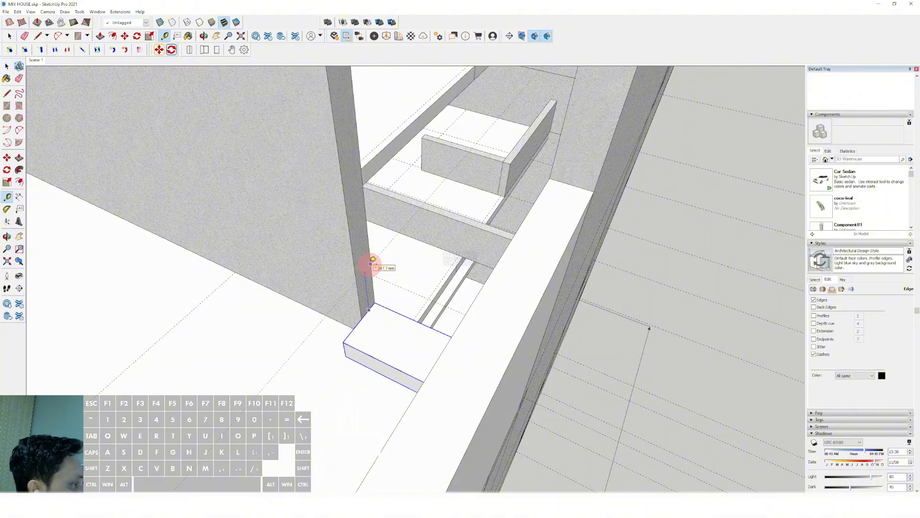
Step: Draw a rectangle on the end wall's narrow face above the marked height and extrude it across the opening to form a lintel
scroll(370, 267, down, 5)
shift+middle_drag(357, 269, 341, 354)
scroll(336, 217, up, 3)
triple_click(331, 219)
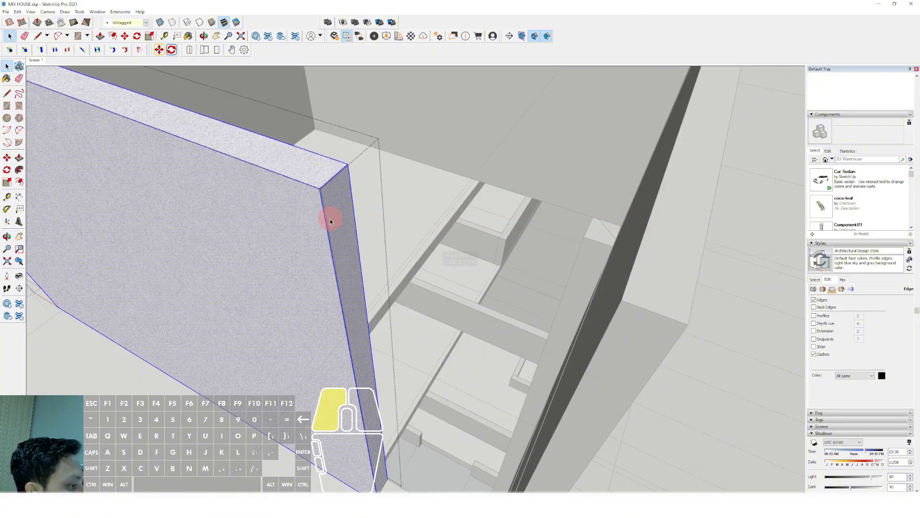
key(r)
click(348, 164)
click(347, 330)
key(p)
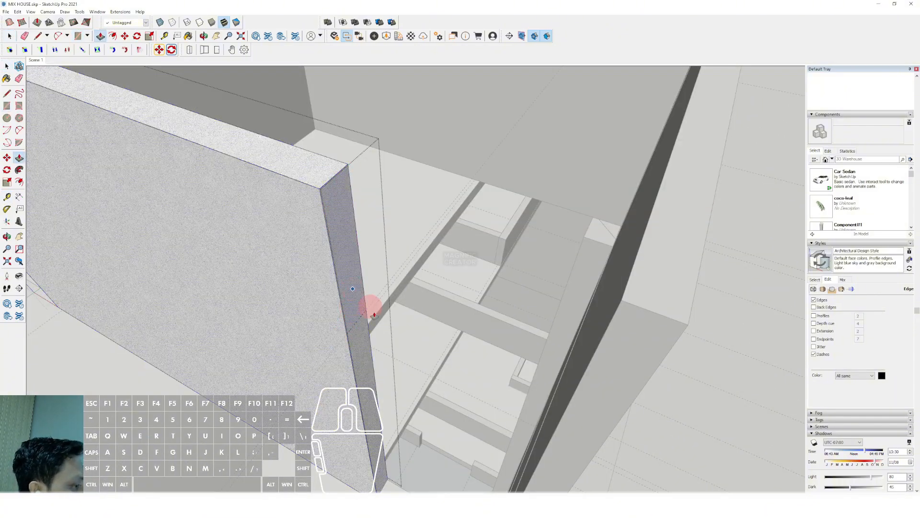
click(367, 308)
click(623, 302)
key(space)
scroll(566, 322, down, 3)
scroll(700, 288, down, 5)
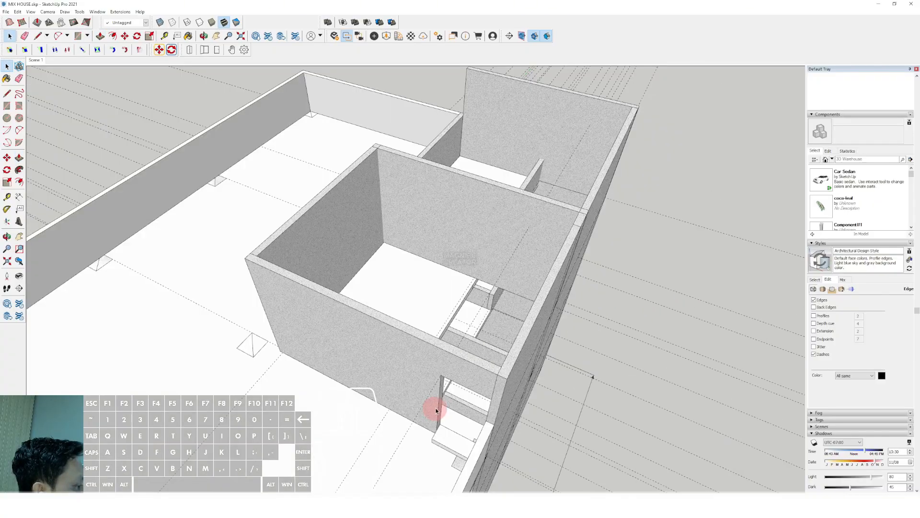
Step: Outline the door opening above the low step with lines and offset its side and head edges inward for the frame
middle_drag(435, 408, 539, 244)
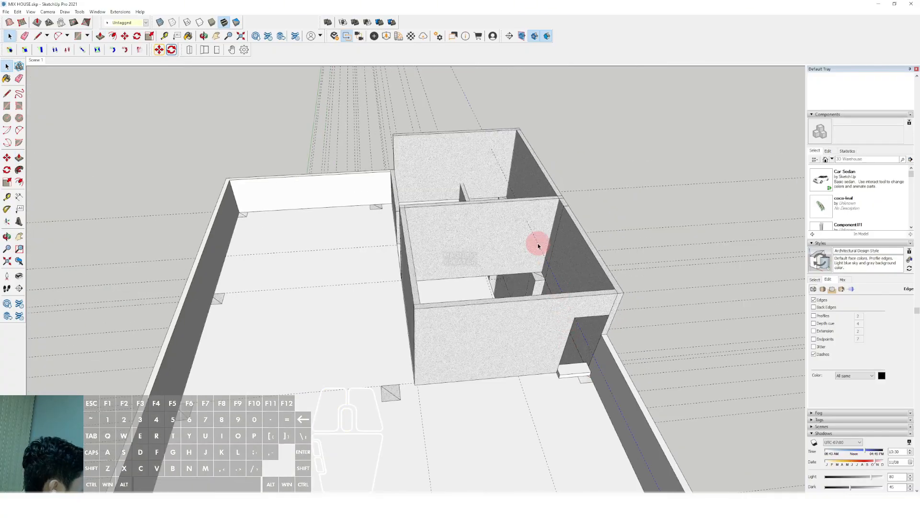
scroll(565, 369, up, 10)
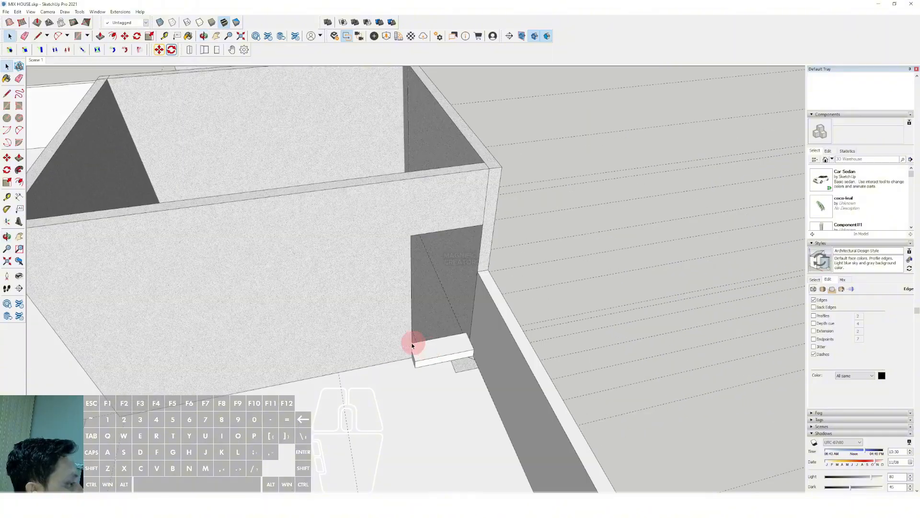
key(d)
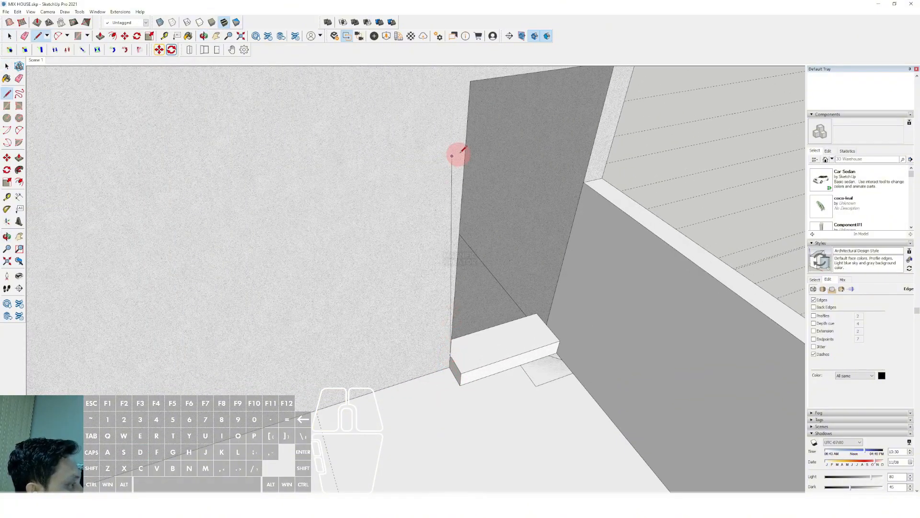
shift+middle_drag(517, 71, 471, 107)
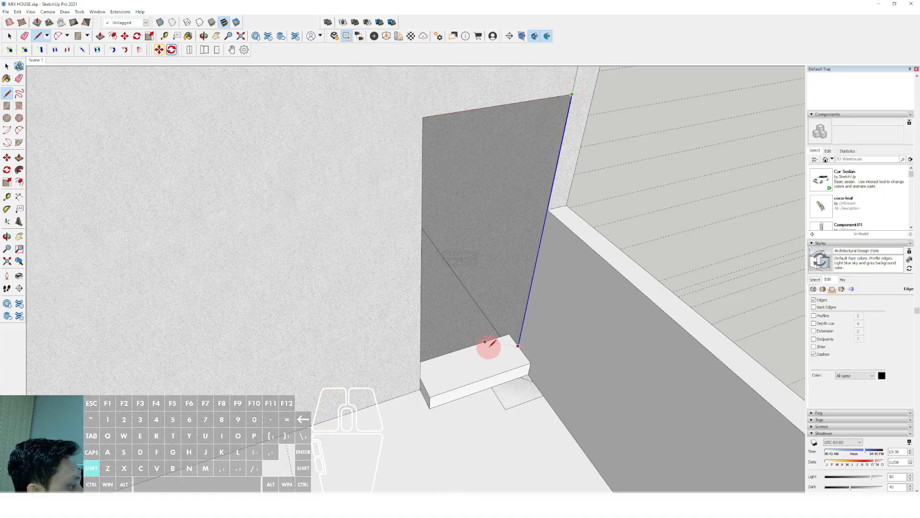
click(527, 302)
key(f)
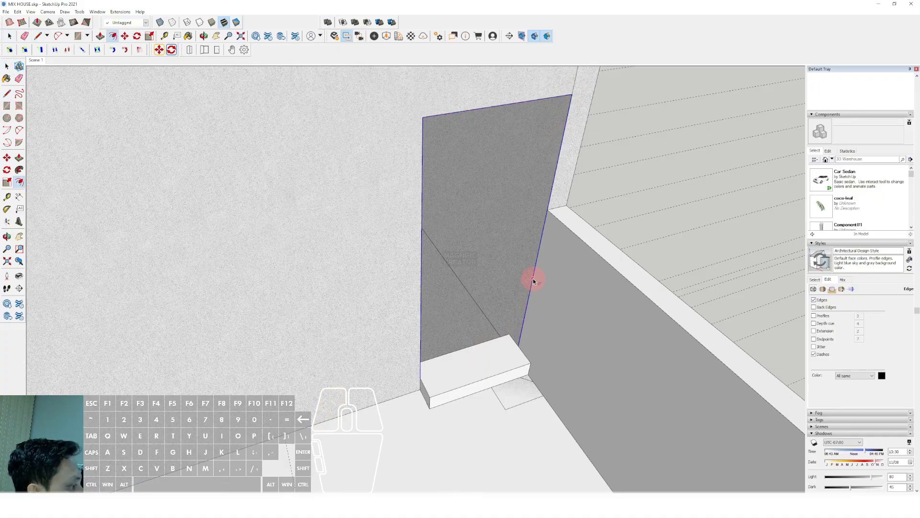
key(Return)
key(space)
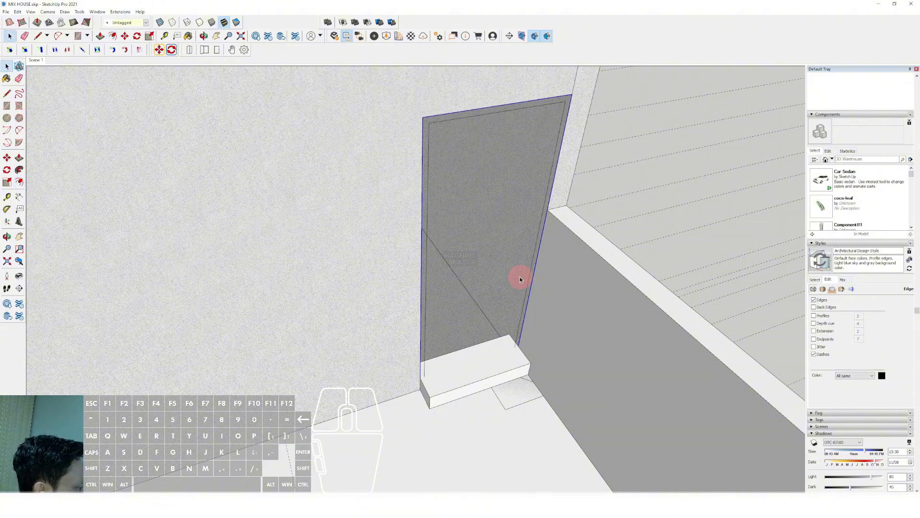
Step: Close the frame outline at the step and delete the inner face, leaving only the narrow frame strip around the opening
scroll(532, 368, up, 4)
key(d)
click(324, 386)
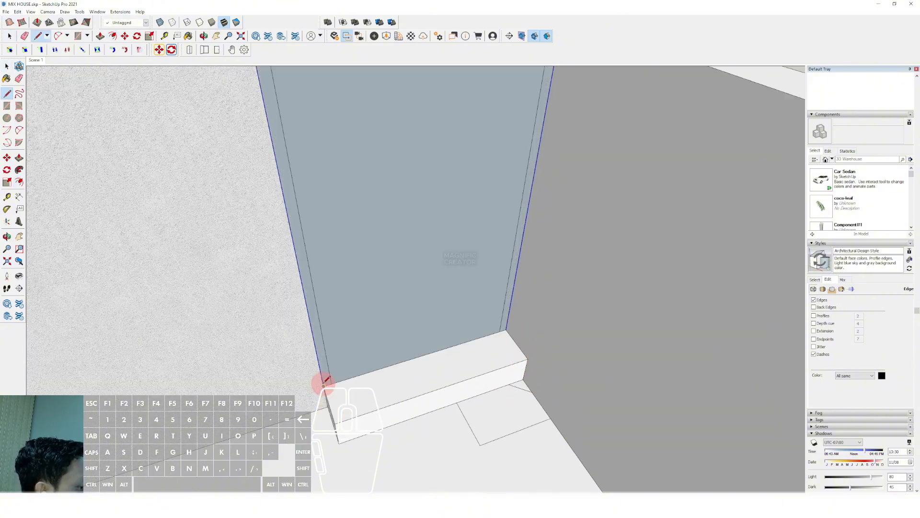
key(space)
click(347, 379)
key(e)
shift+click(439, 350)
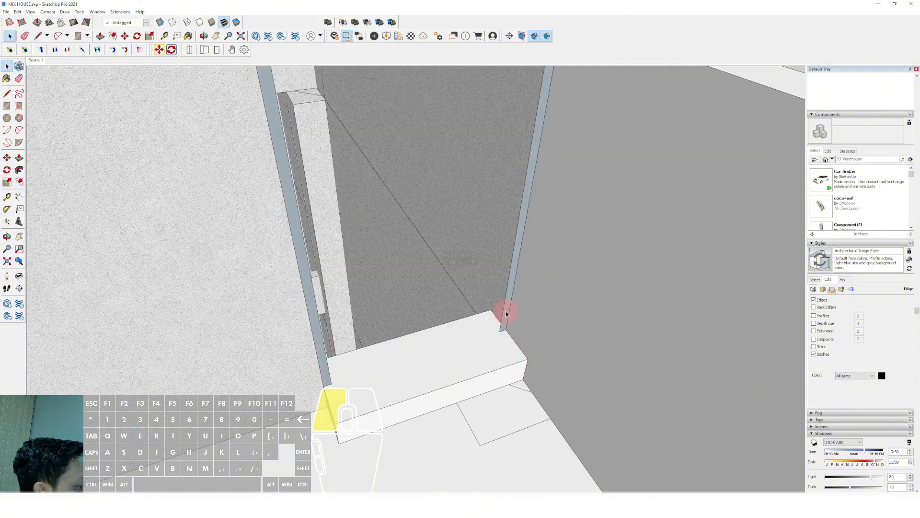
Step: Extrude the door frame strip back into the opening and turn the whole frame into a group
key(p)
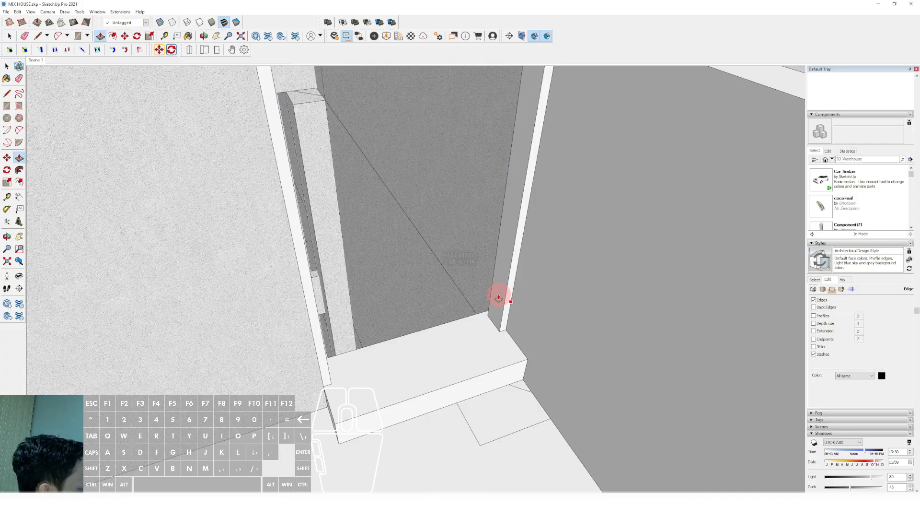
key(space)
triple_click(499, 294)
right_click(499, 294)
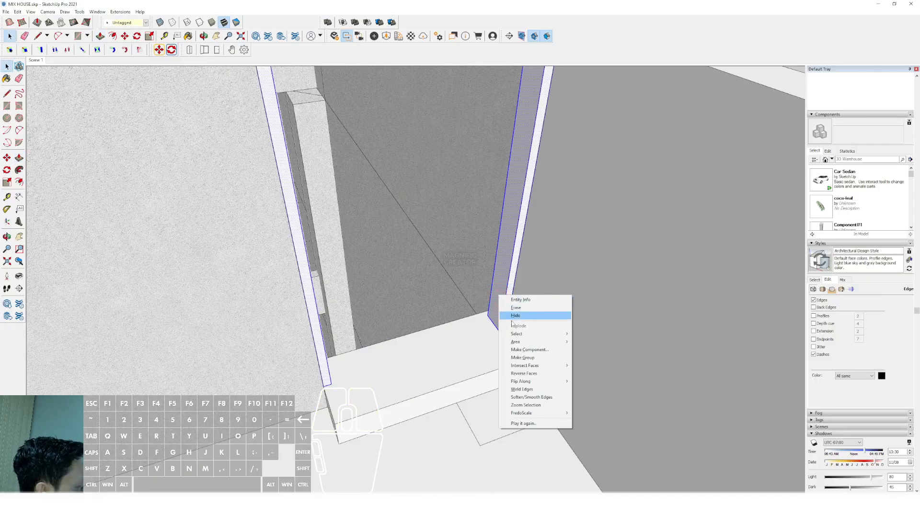
click(527, 357)
Step: Draw a rectangle filling the inside of the door frame and extrude it into a thin door panel
key(r)
scroll(500, 330, down, 2)
shift+middle_drag(500, 330, 488, 378)
scroll(489, 378, down, 1)
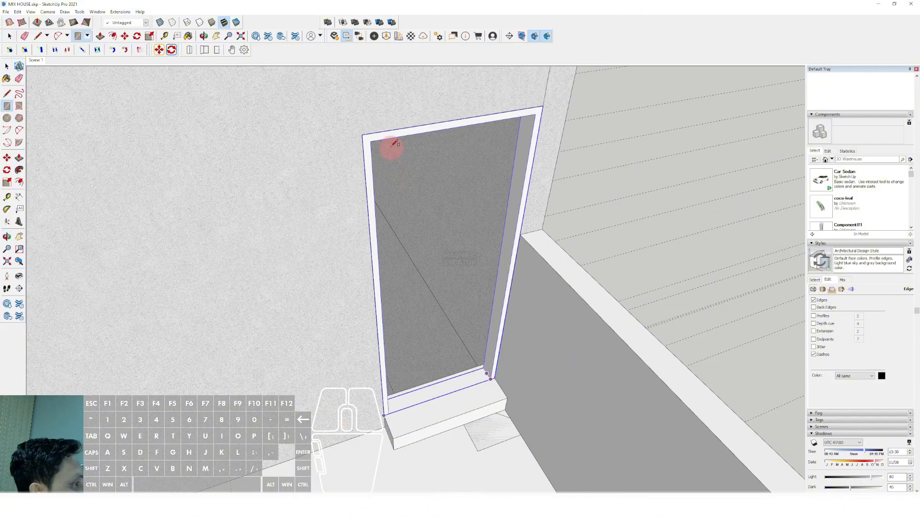
click(370, 142)
key(space)
middle_drag(383, 153, 471, 246)
key(v)
click(488, 191)
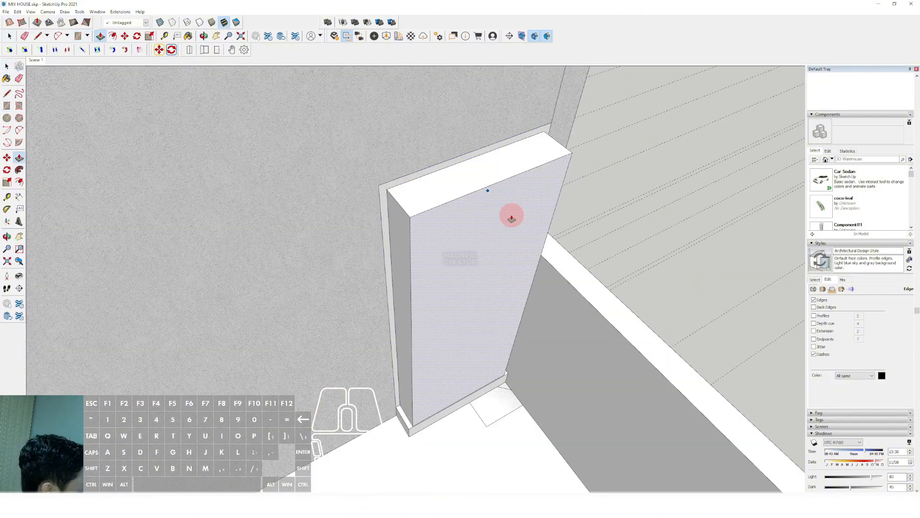
key(Return)
key(space)
Step: Group the door panel and move it slightly within the depth of the frame
triple_click(511, 215)
key(w)
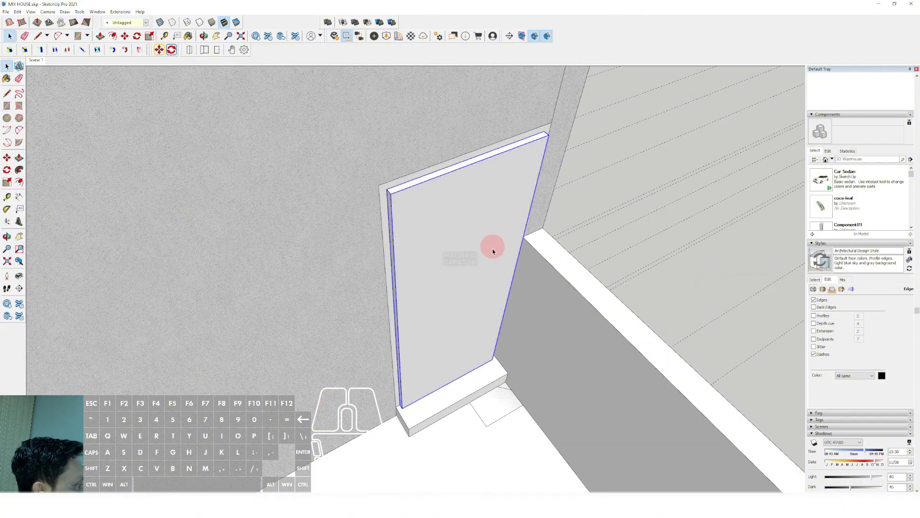
scroll(498, 343, up, 3)
scroll(495, 384, up, 2)
scroll(452, 379, down, 3)
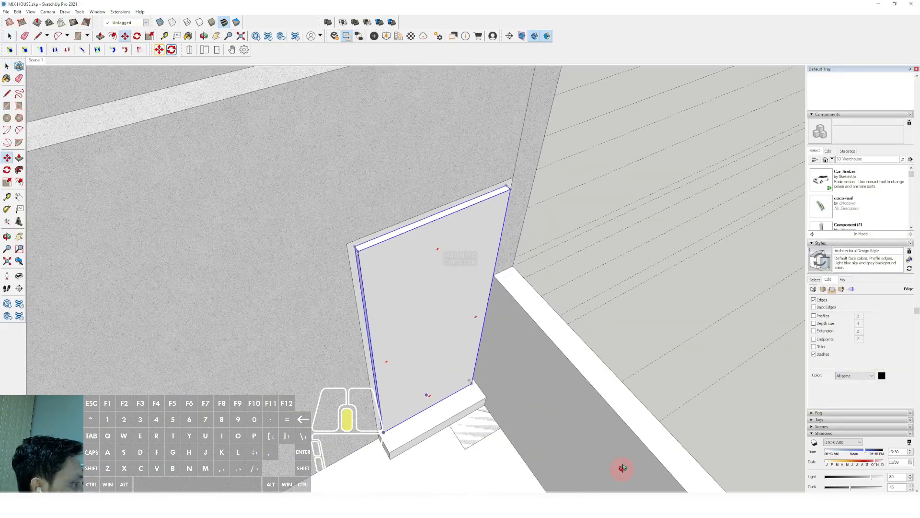
middle_drag(620, 468, 380, 220)
scroll(537, 293, up, 2)
click(565, 290)
click(540, 290)
key(space)
Step: Examine the rooftop rooms with their new door, and then the whole house from above and from the front
scroll(519, 291, down, 2)
scroll(380, 225, down, 2)
scroll(463, 331, down, 3)
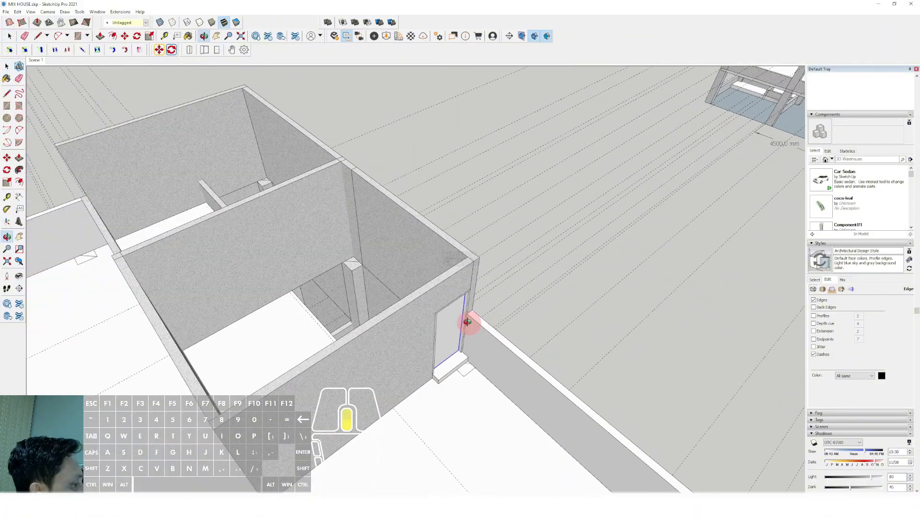
scroll(437, 259, down, 3)
scroll(427, 243, down, 3)
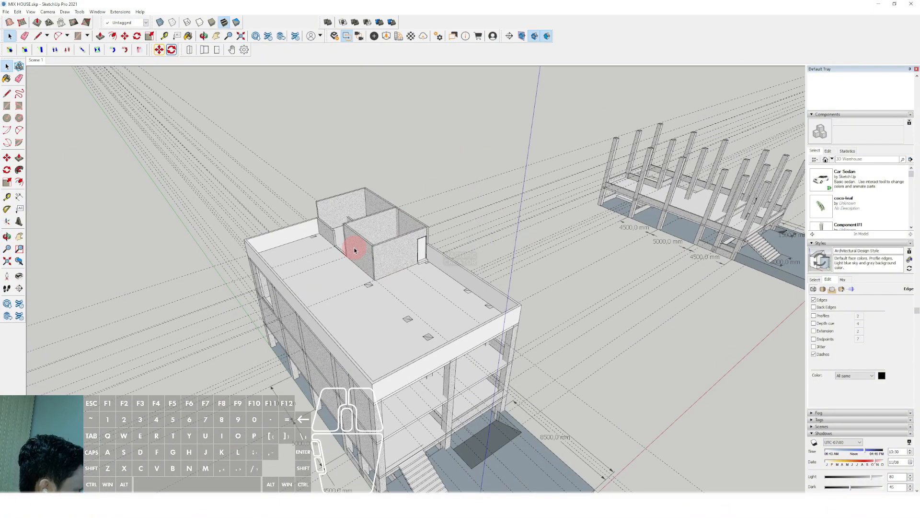
scroll(342, 222, up, 4)
middle_drag(341, 222, 362, 242)
scroll(361, 236, down, 3)
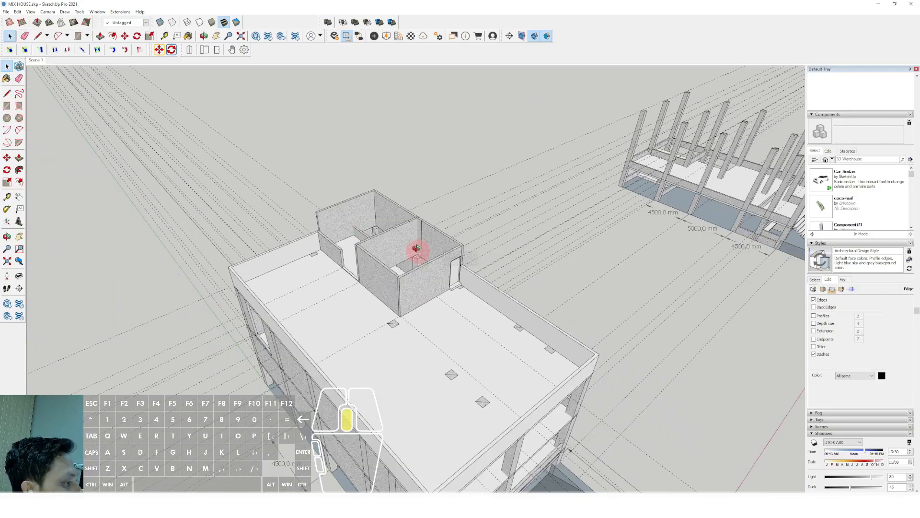
mouse_move(416, 248)
middle_down()
mouse_move(384, 162)
mouse_move(433, 252)
mouse_move(382, 246)
mouse_move(401, 244)
middle_up()
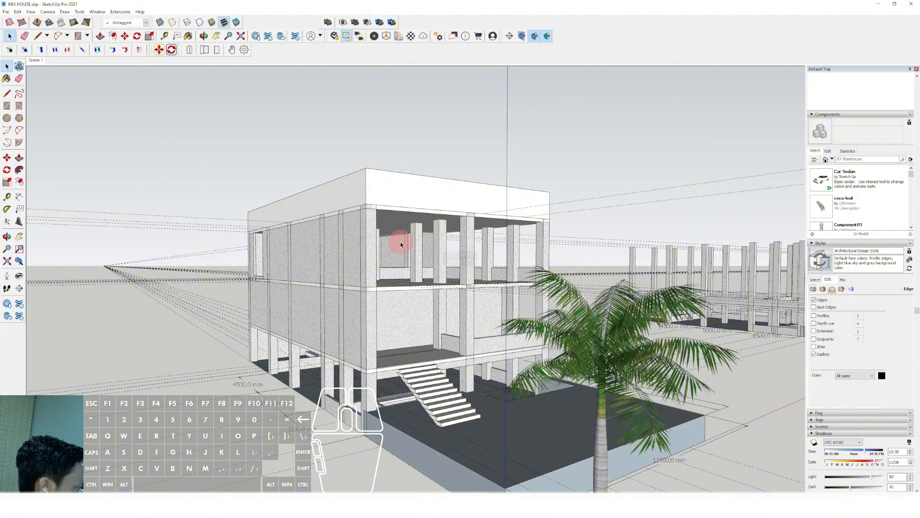
scroll(400, 242, up, 3)
scroll(402, 255, down, 3)
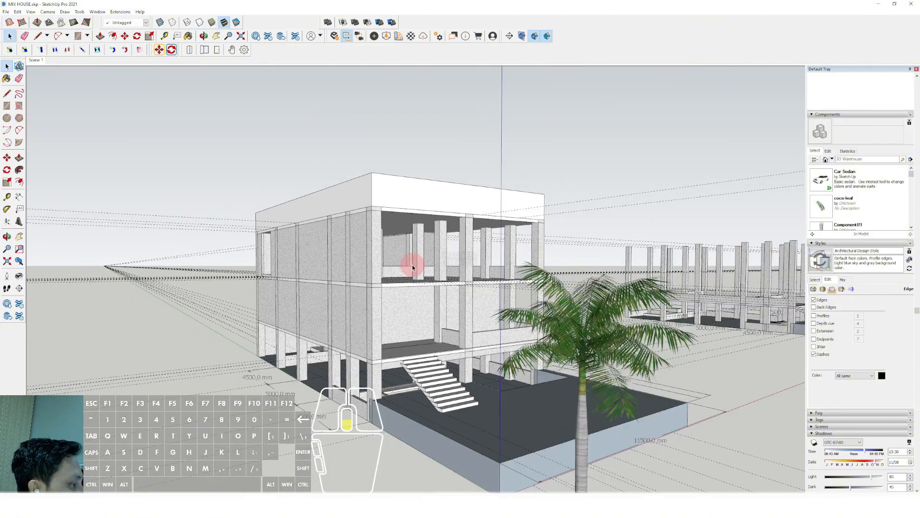
middle_drag(412, 265, 362, 235)
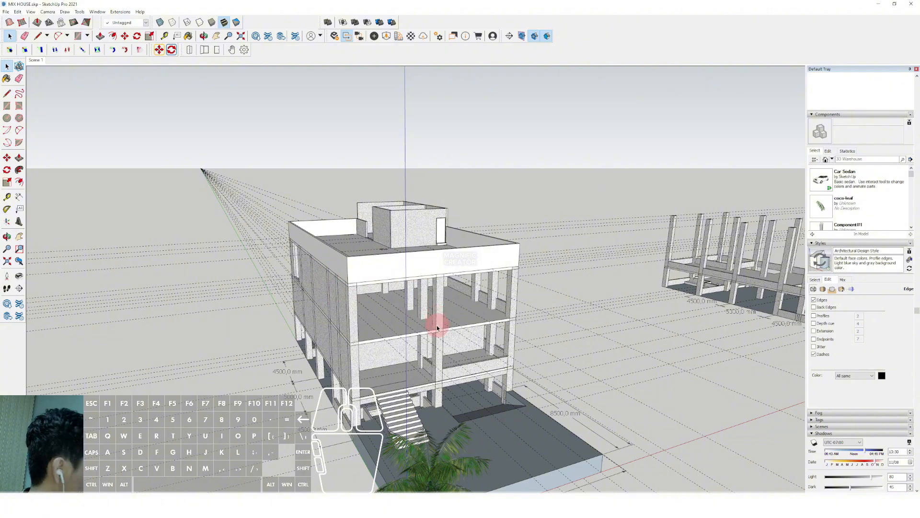
middle_drag(443, 338, 517, 380)
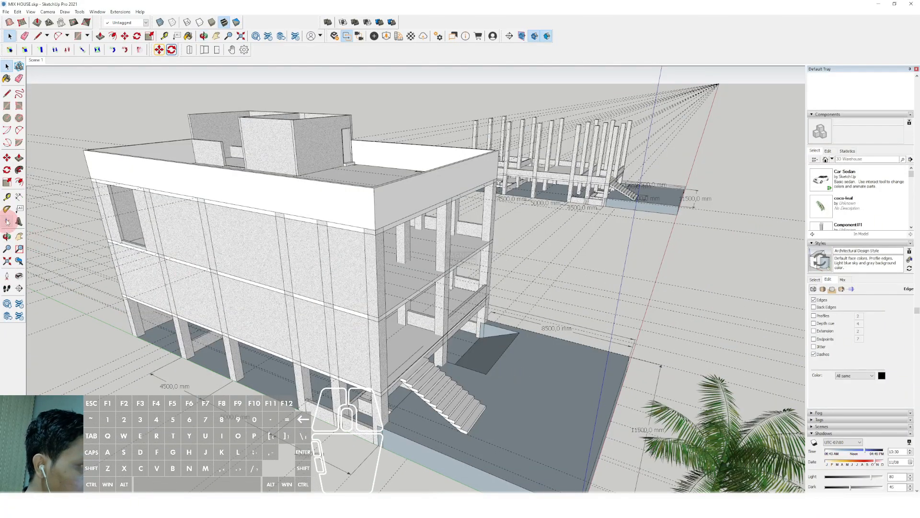
scroll(596, 396, up, 5)
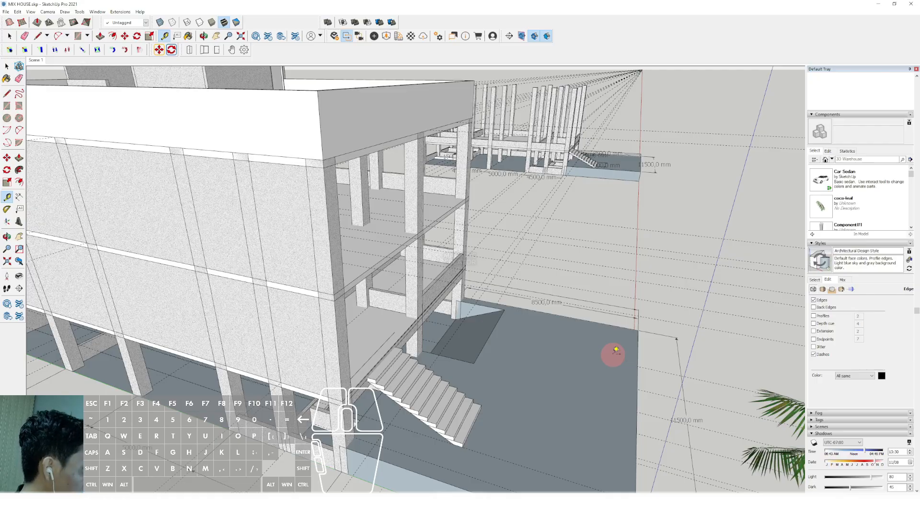
middle_drag(487, 300, 478, 346)
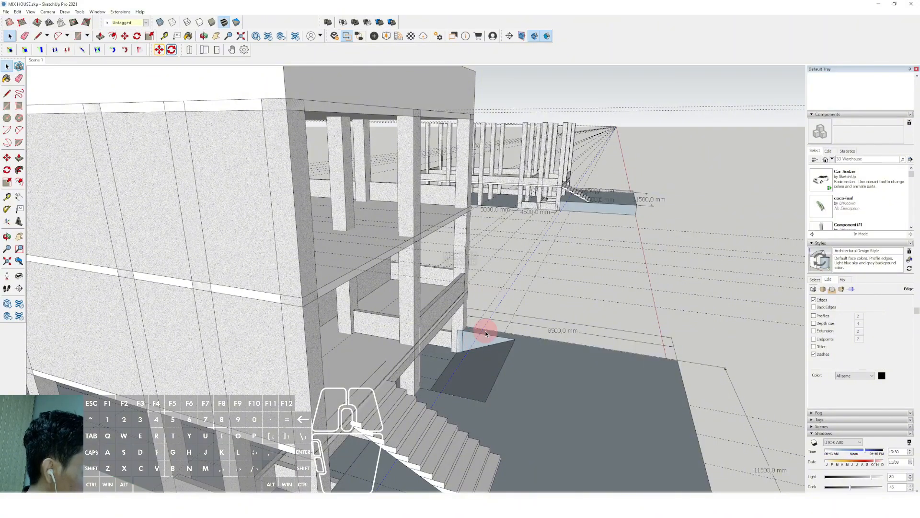
scroll(486, 333, up, 2)
key(m)
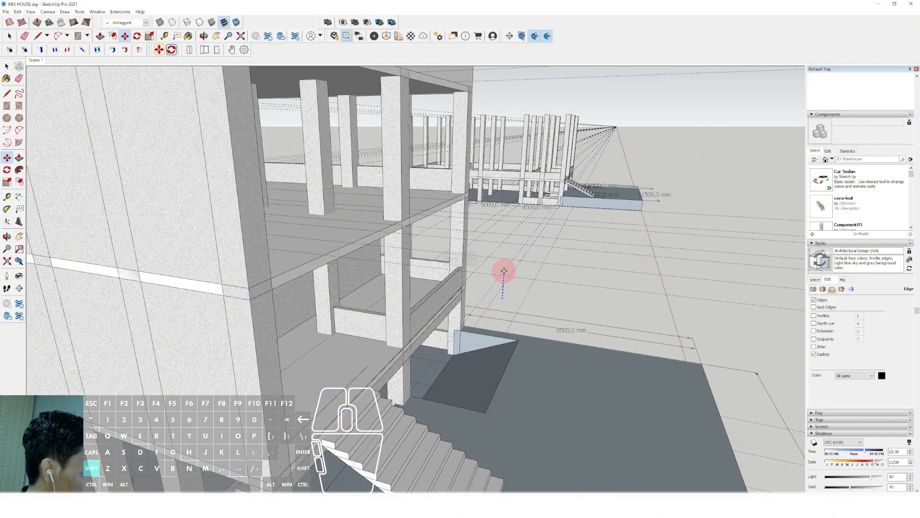
key(space)
scroll(465, 193, down, 3)
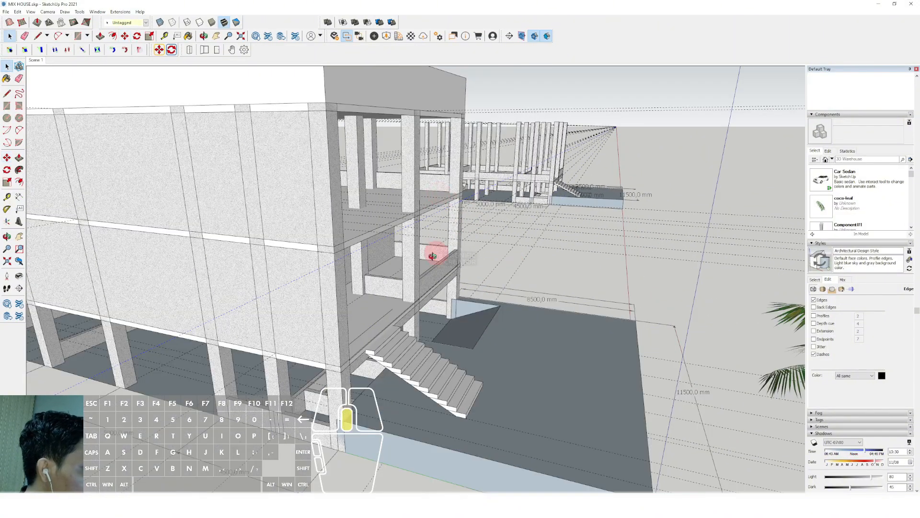
Step: Open the floor slab below the roof level for editing and extend its front face outward as a balcony over the entrance stairs
mouse_move(431, 254)
middle_down()
mouse_move(388, 304)
mouse_move(436, 269)
middle_up()
scroll(412, 282, up, 2)
double_click(412, 283)
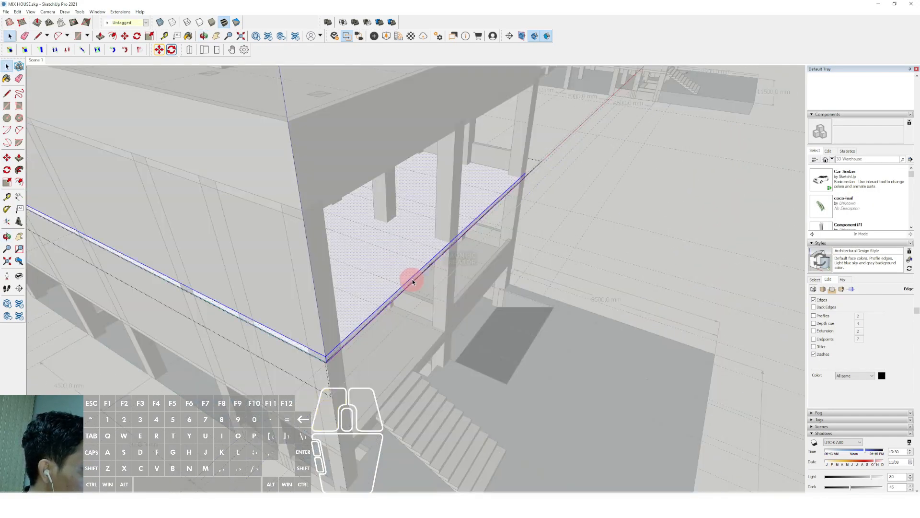
scroll(410, 278, up, 3)
key(v)
scroll(420, 293, down, 2)
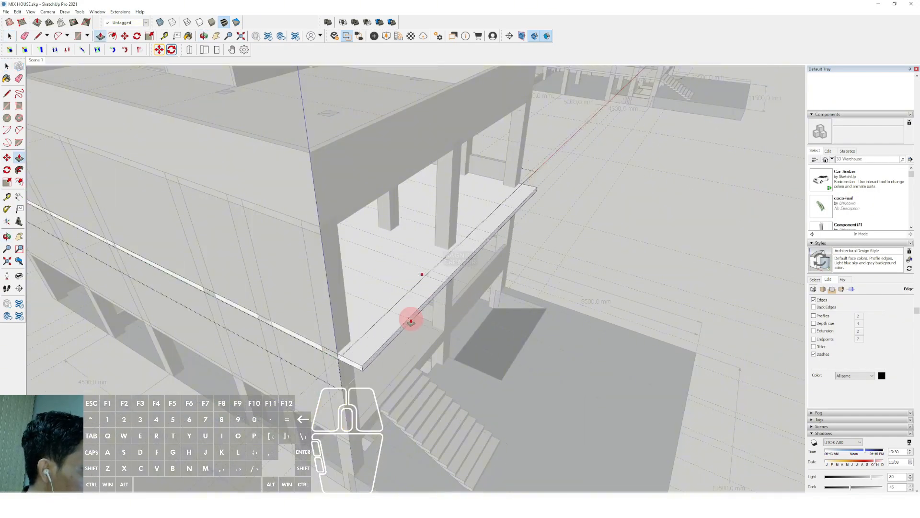
click(411, 319)
key(space)
scroll(413, 307, down, 2)
click(597, 241)
scroll(414, 266, down, 1)
scroll(421, 272, up, 1)
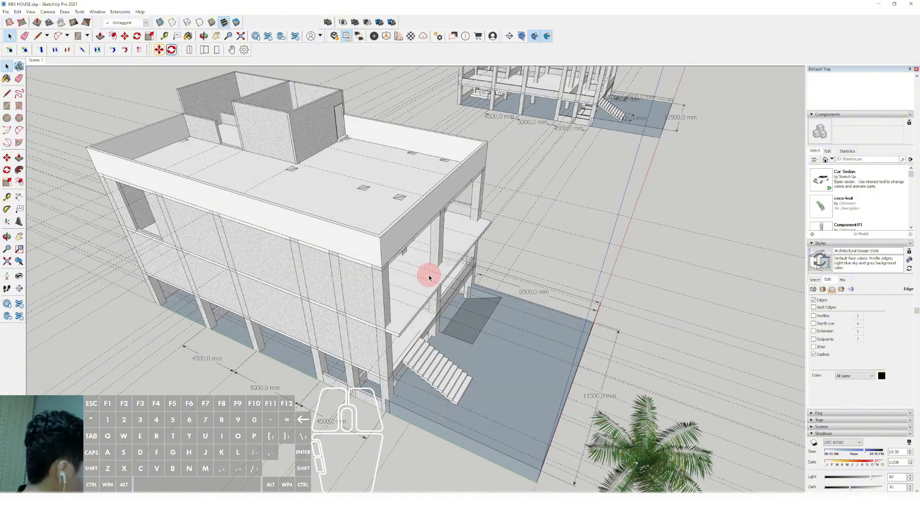
Step: Trace lines along the front and far side top edges of the extended balcony slab
middle_drag(430, 277, 380, 245)
scroll(368, 243, up, 4)
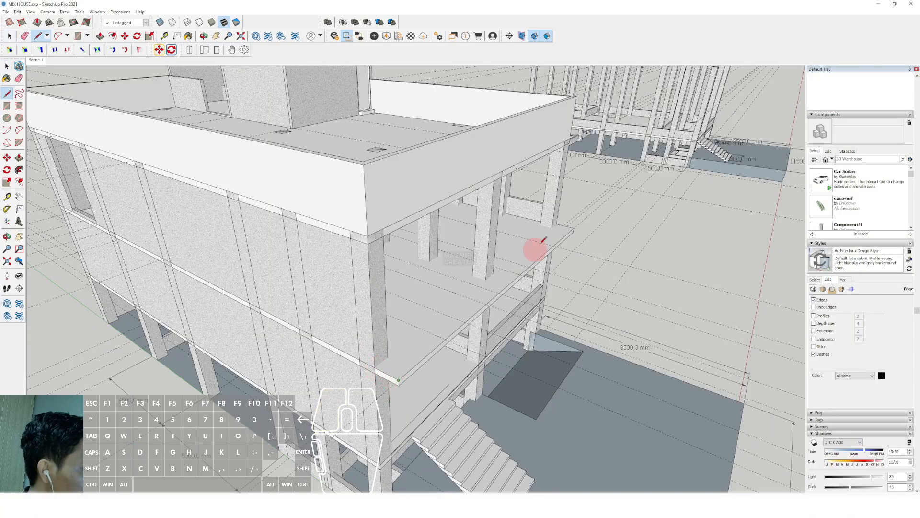
scroll(532, 268, down, 1)
scroll(524, 294, up, 4)
click(528, 270)
scroll(515, 266, up, 2)
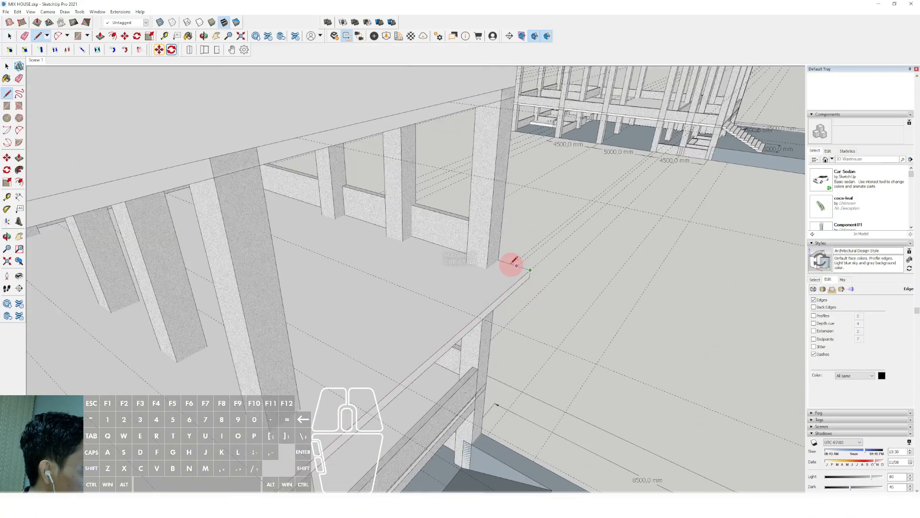
key(space)
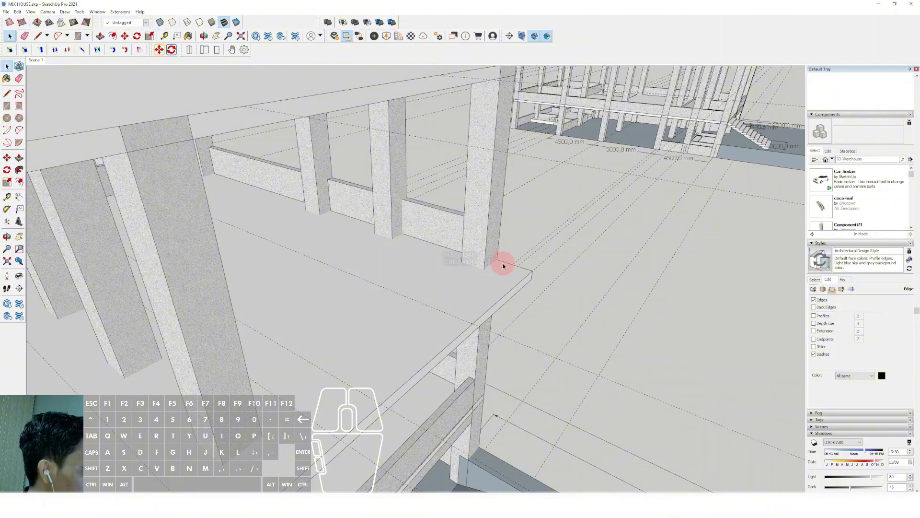
Step: Offset the selected front and side edges of the balcony slab inward to outline a narrow parapet strip
shift+click(522, 280)
middle_drag(505, 262, 497, 274)
scroll(497, 273, up, 4)
key(f)
click(488, 272)
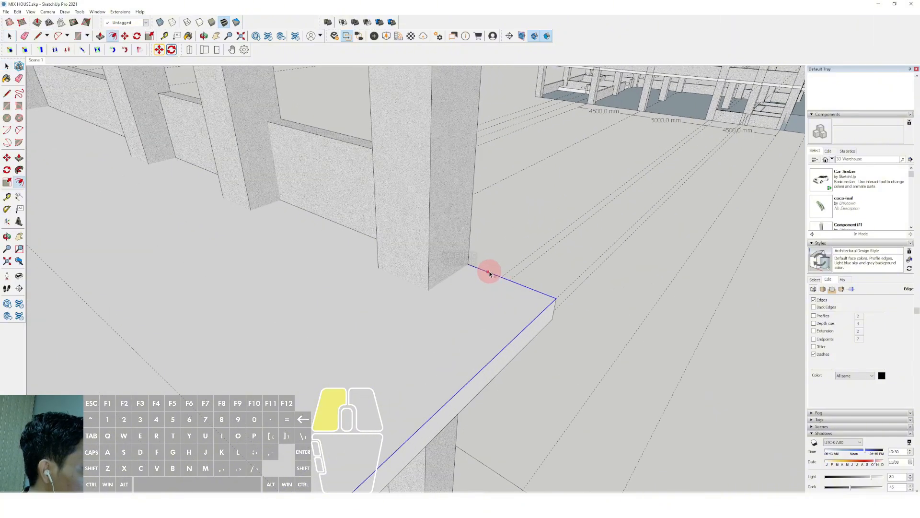
key(Return)
key(space)
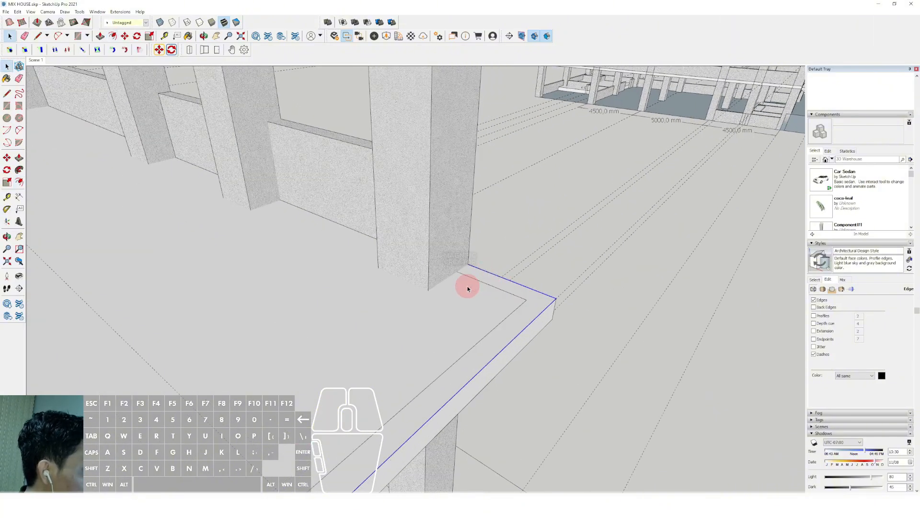
Step: Close the parapet outline with short lines where its ends meet the corner columns
scroll(468, 286, up, 3)
key(d)
click(451, 265)
click(468, 254)
key(space)
scroll(479, 267, down, 7)
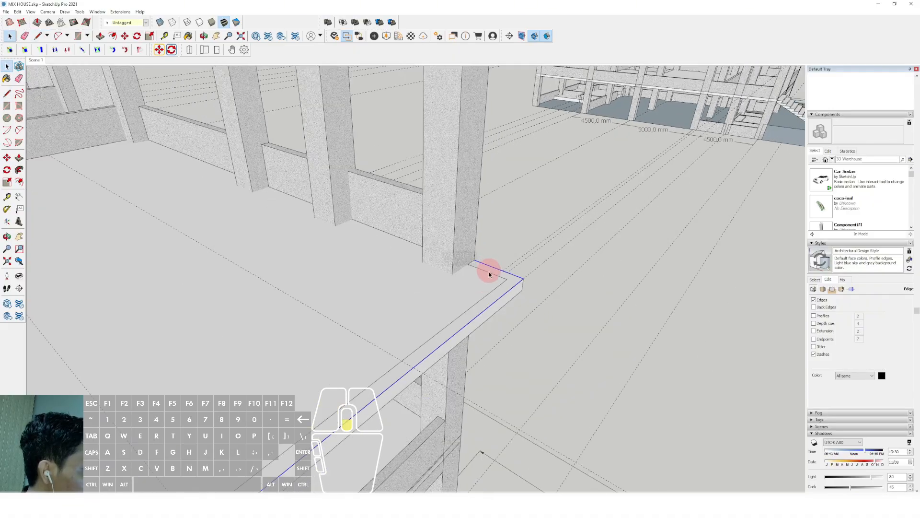
middle_drag(425, 322, 401, 312)
scroll(335, 351, up, 2)
scroll(335, 350, up, 1)
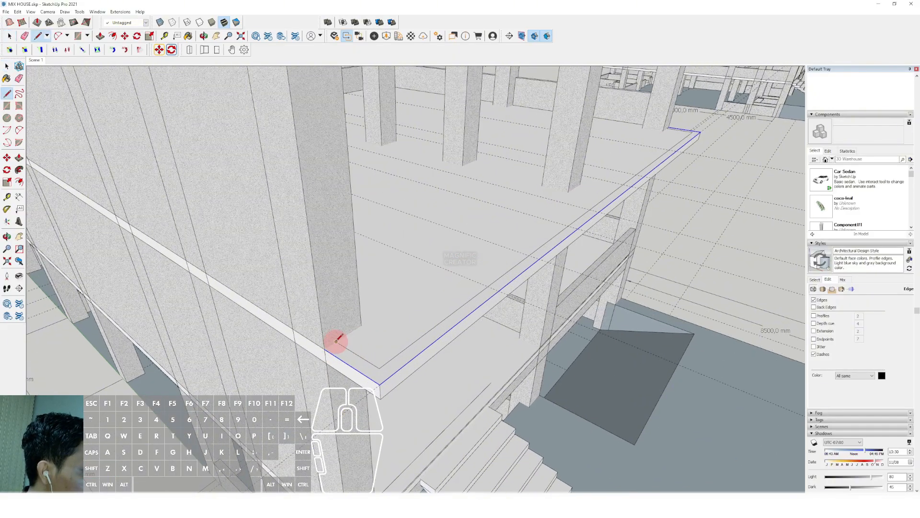
Step: Extrude the parapet strip upward from the balcony slab as a low wall
key(p)
click(340, 345)
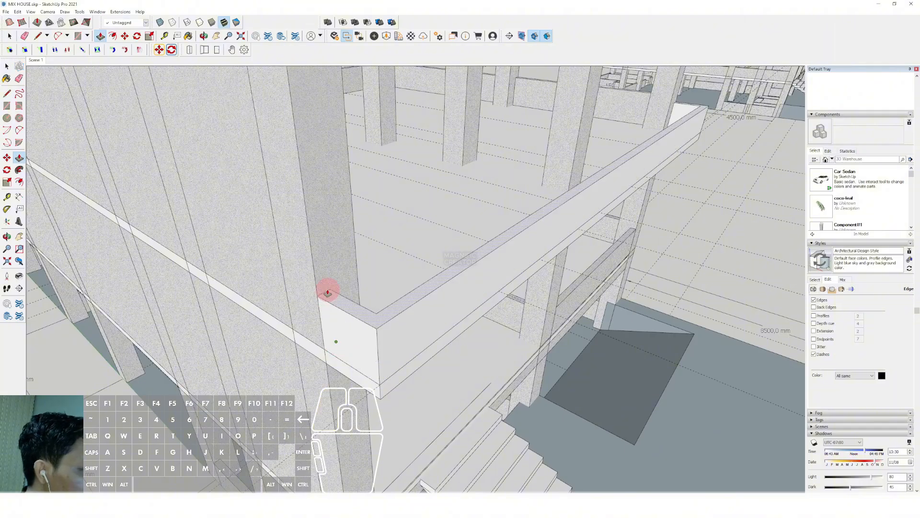
scroll(327, 283, down, 2)
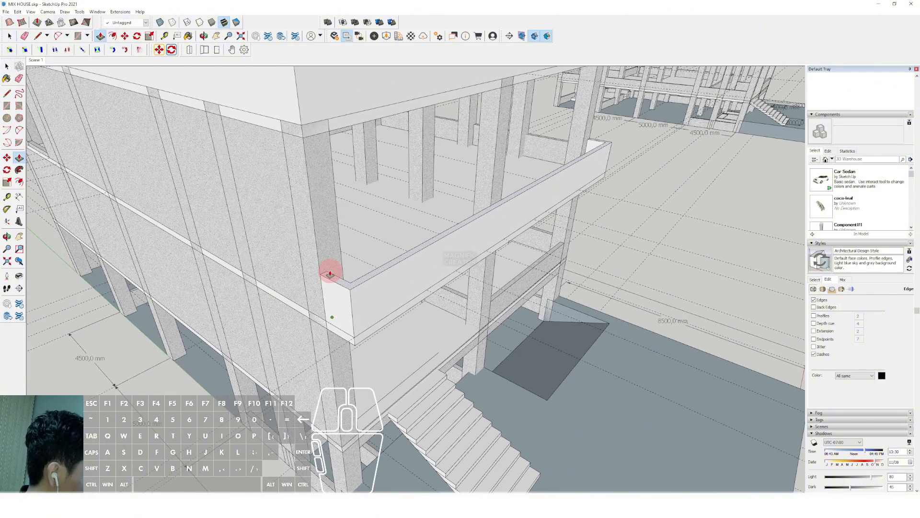
Step: Move the whole balcony parapet straight up until its top meets the roof slab level
key(space)
triple_click(380, 267)
middle_drag(380, 267, 399, 340)
scroll(406, 291, down, 1)
scroll(419, 361, up, 2)
key(m)
scroll(399, 338, up, 2)
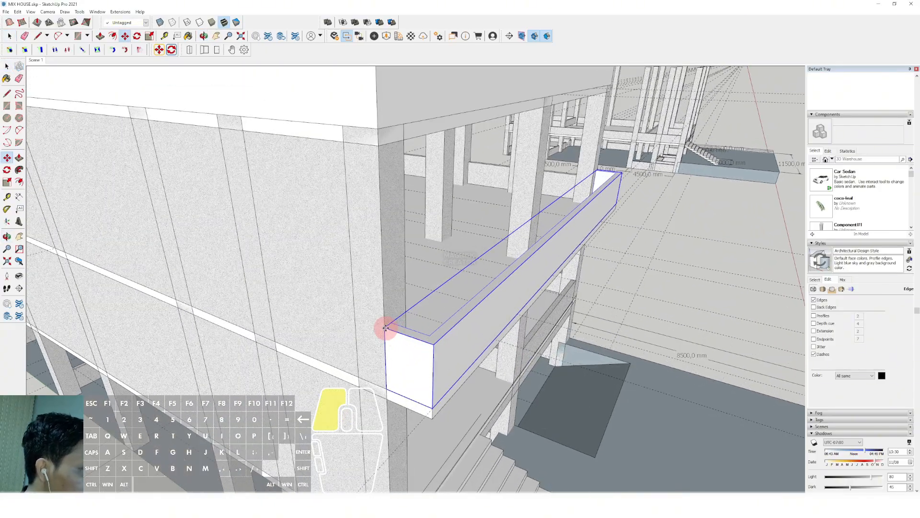
drag(386, 327, 384, 286)
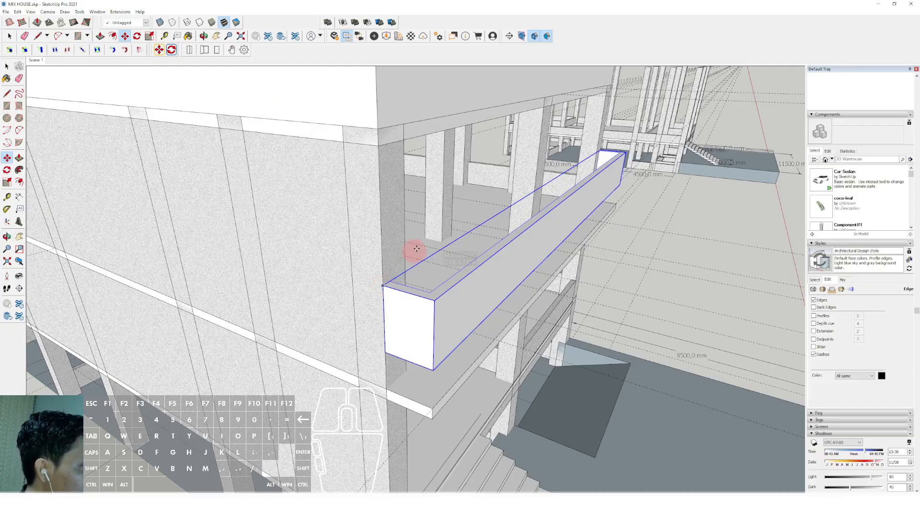
scroll(400, 296, down, 2)
scroll(382, 200, down, 2)
shift+middle_drag(382, 202, 386, 252)
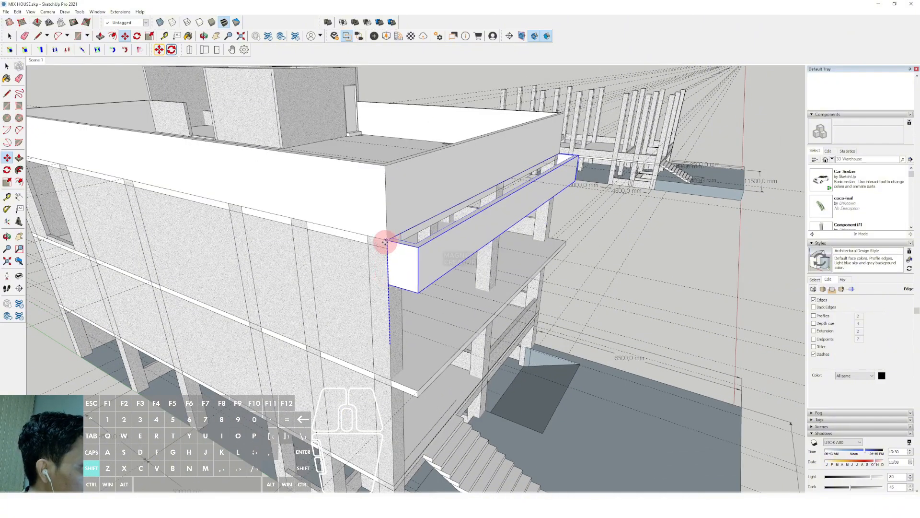
click(387, 248)
scroll(388, 249, down, 1)
shift+middle_drag(388, 249, 386, 279)
key(space)
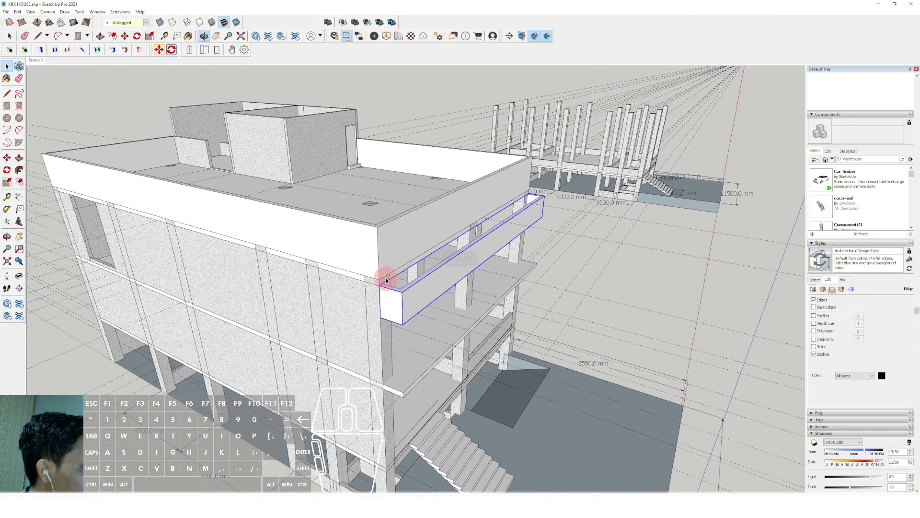
Step: Move the front face of the roof parapet outward to align with the outer edge of the raised band below
scroll(393, 230, up, 1)
triple_click(397, 237)
middle_drag(397, 236, 346, 335)
key(m)
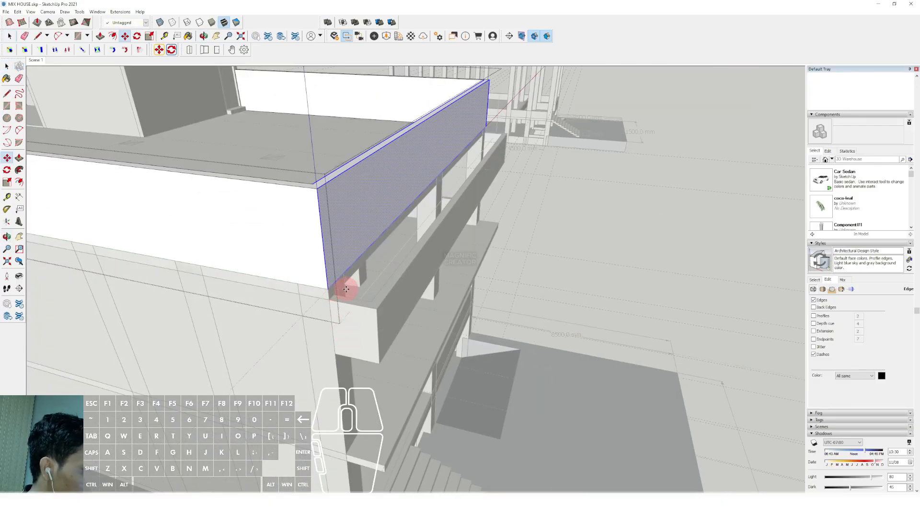
click(329, 289)
shift+click(374, 306)
middle_drag(370, 302, 378, 321)
Step: Open the roof slab for editing and extend its front face outward to the moved parapet
key(space)
triple_click(394, 248)
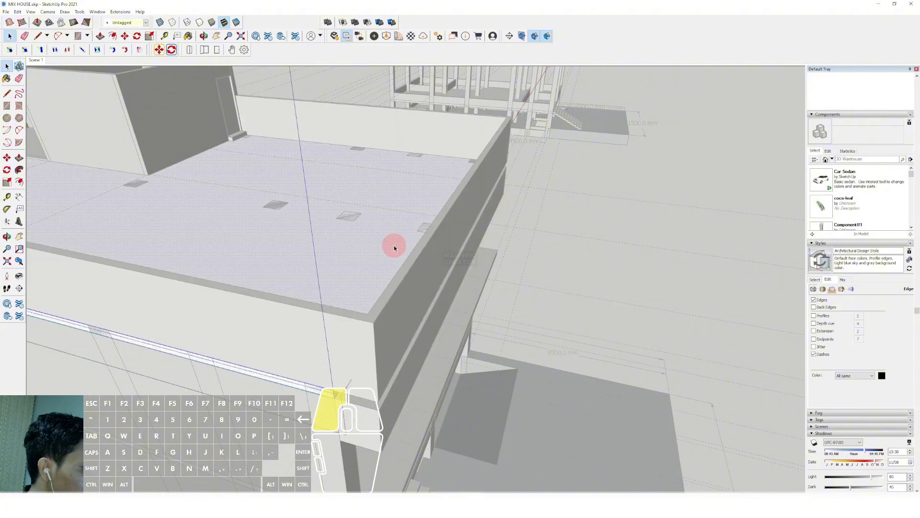
mouse_move(394, 248)
middle_down()
mouse_move(417, 261)
mouse_move(409, 240)
middle_up()
key(p)
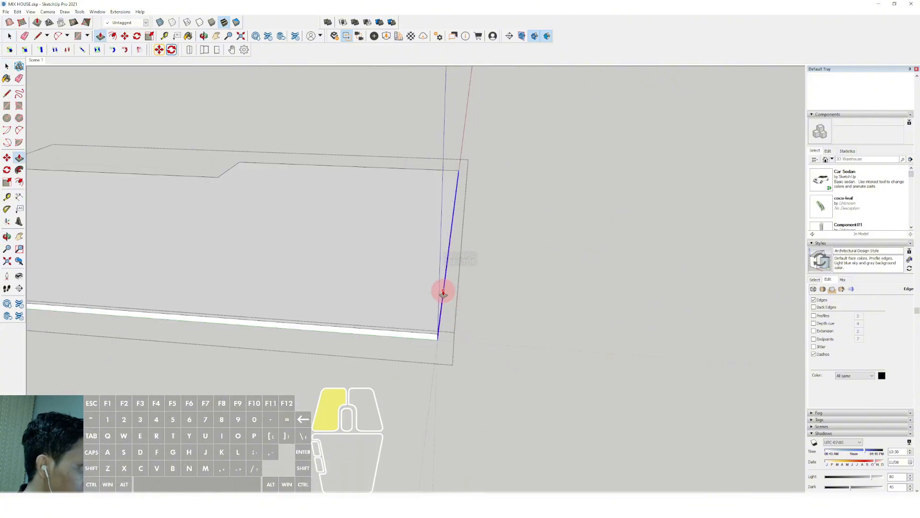
click(443, 292)
scroll(477, 275, down, 5)
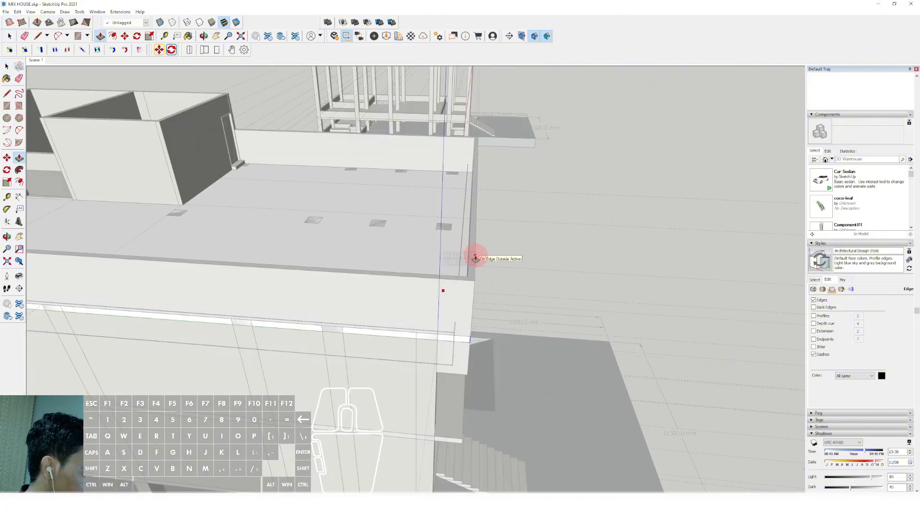
key(space)
scroll(475, 258, down, 10)
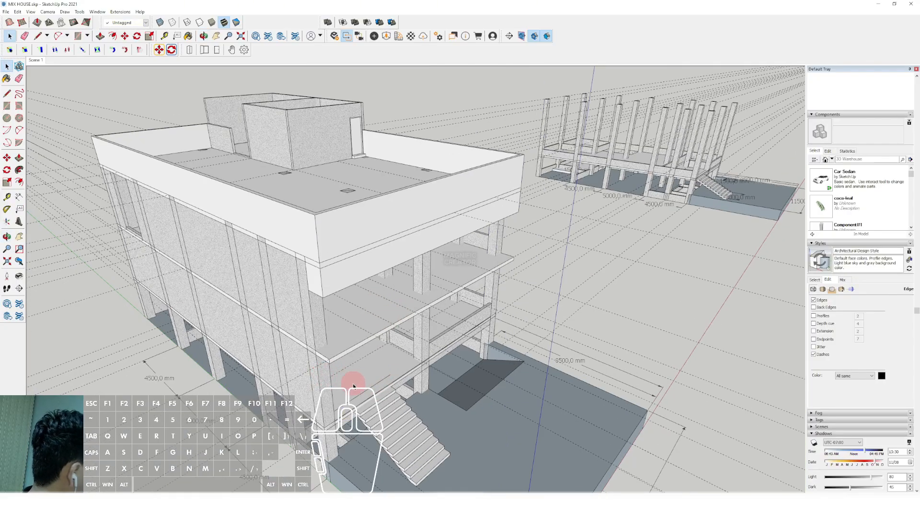
scroll(312, 341, up, 3)
scroll(373, 318, down, 4)
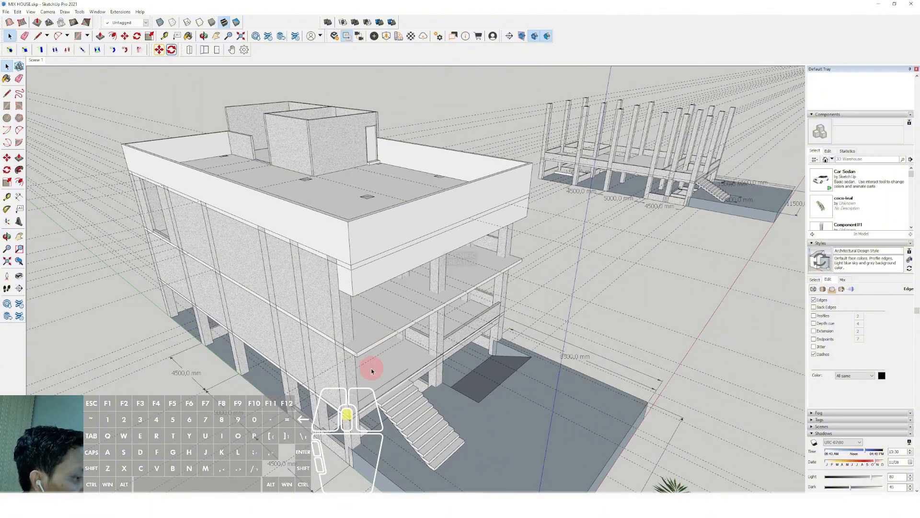
Step: Draw a vertical rectangle closing the balcony's near side between the floor slab and the raised band
scroll(371, 370, up, 4)
middle_drag(386, 354, 400, 370)
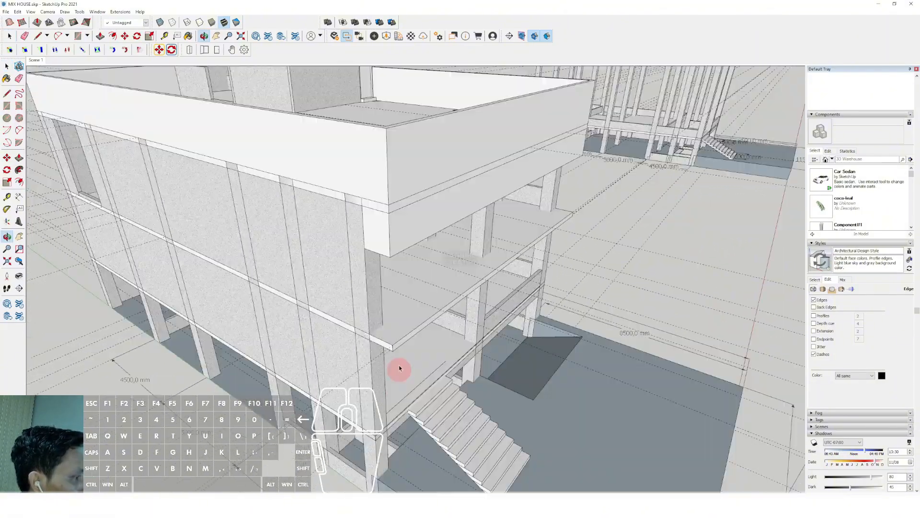
scroll(369, 358, up, 4)
scroll(368, 358, up, 1)
key(r)
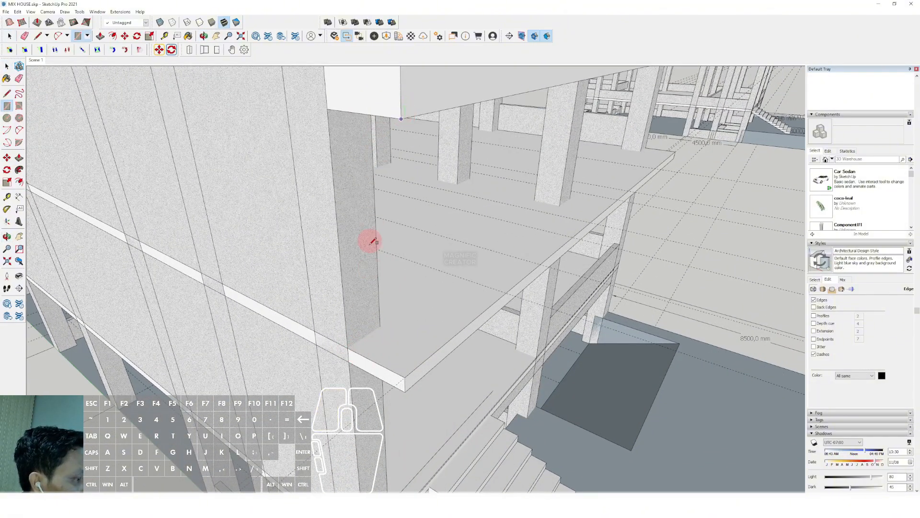
click(349, 348)
key(space)
Step: Try to extrude the balcony's side rectangle inward as a wall panel
middle_drag(382, 333, 239, 291)
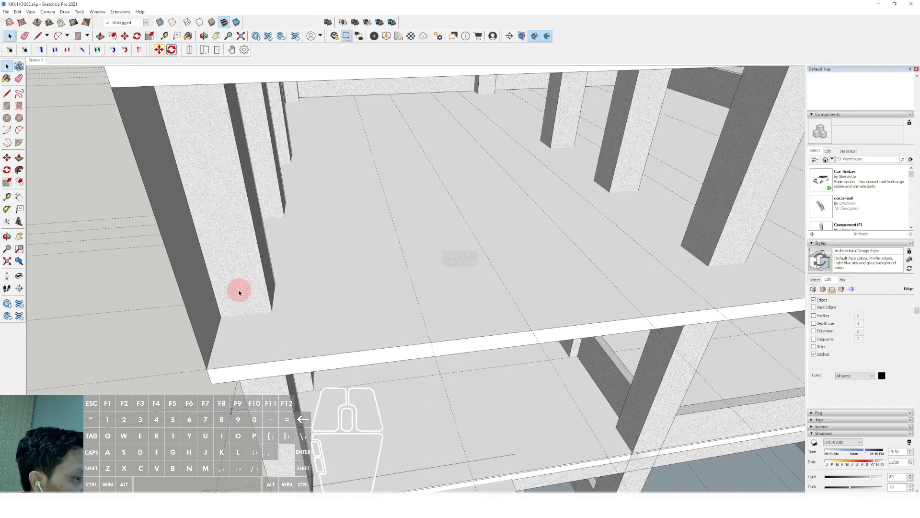
key(p)
drag(198, 276, 242, 274)
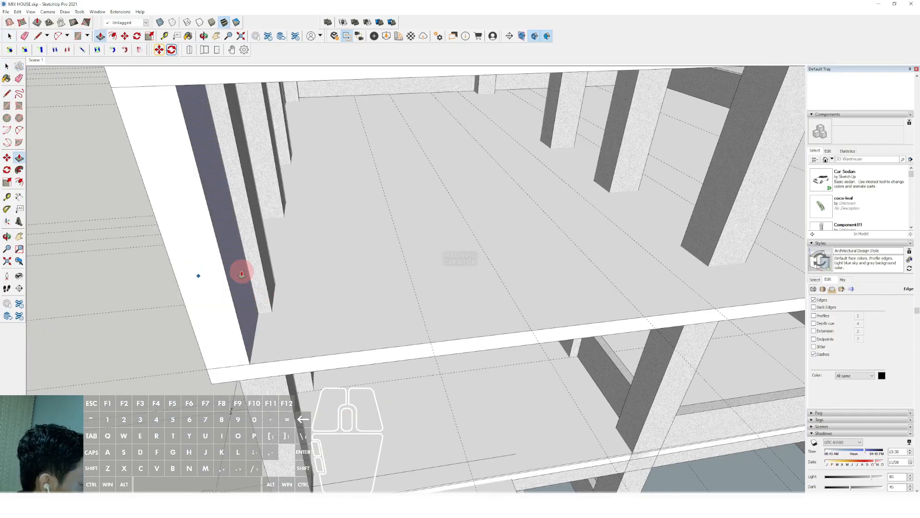
click(243, 312)
scroll(232, 281, up, 2)
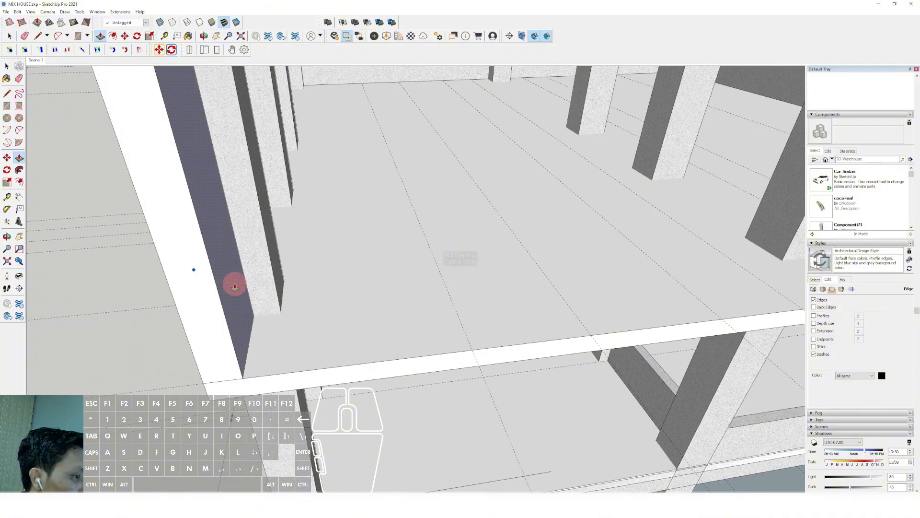
key(space)
key(space)
Step: Extrude the balcony's side rectangle inward to a thin wall thickness
click(201, 285)
key(p)
click(201, 263)
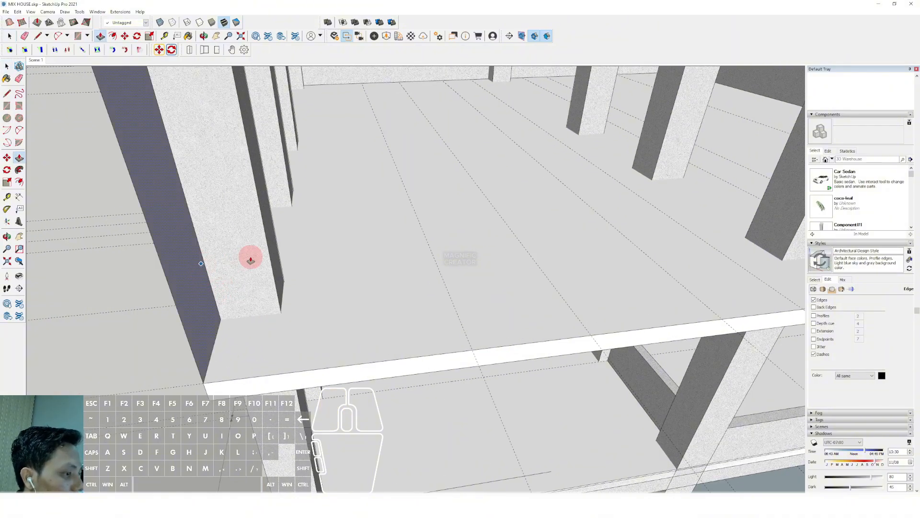
click(251, 260)
key(space)
click(206, 271)
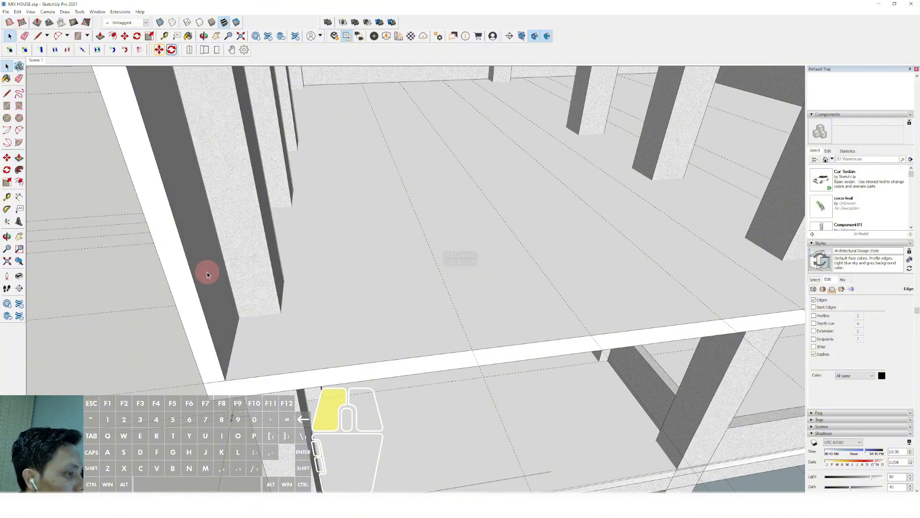
Step: Apply the speckled light concrete material to the balcony's new side panel and the white bands above it
scroll(269, 288, down, 3)
scroll(307, 285, down, 4)
middle_drag(353, 264, 570, 271)
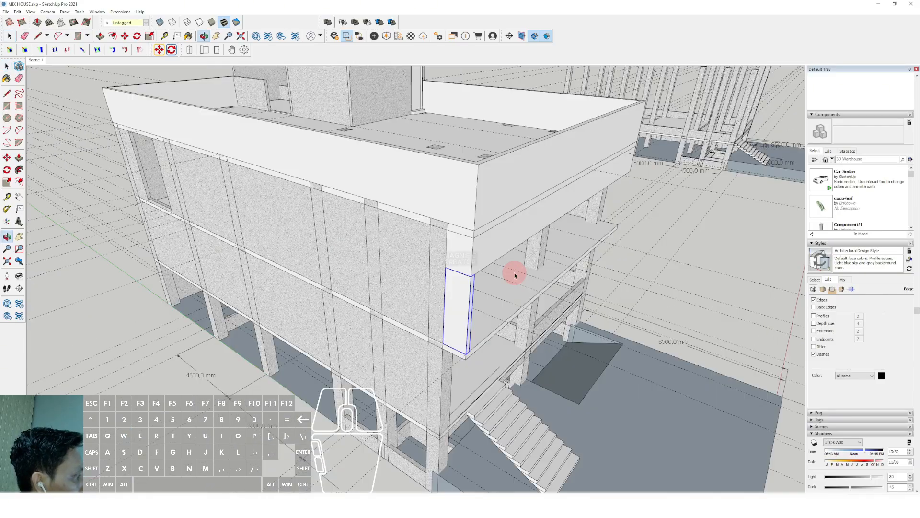
scroll(906, 162, up, 3)
click(893, 150)
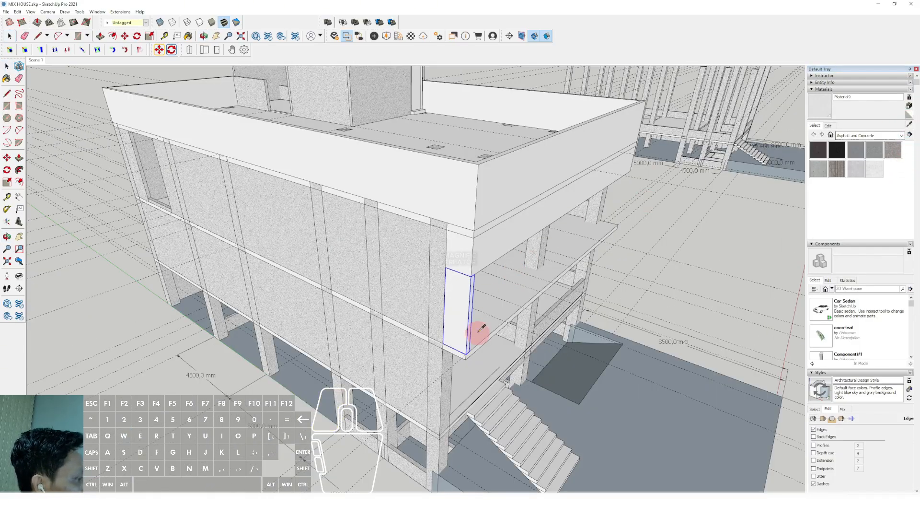
click(451, 282)
Step: Copy the side wall panel along the balcony's front edge to its opposite end
mouse_move(475, 251)
middle_down()
mouse_move(465, 191)
mouse_move(437, 206)
mouse_move(448, 250)
middle_up()
key(m)
scroll(438, 302, up, 8)
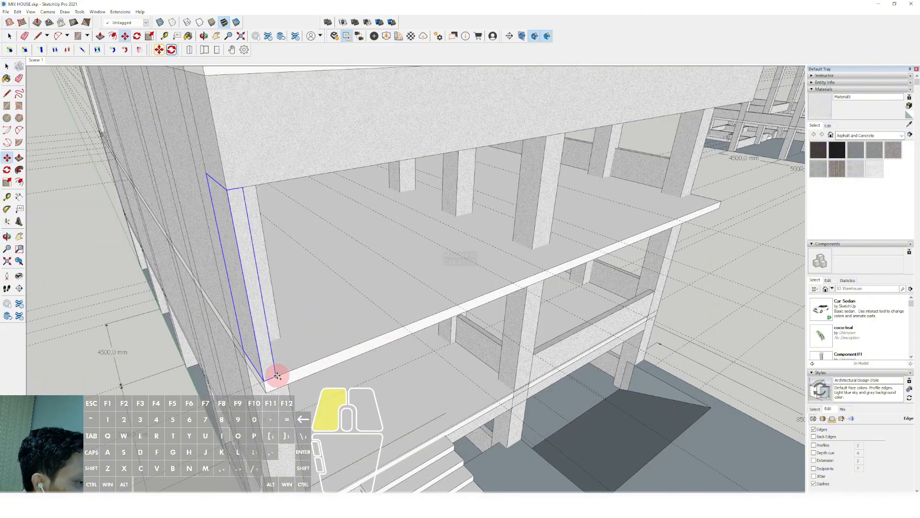
click(277, 376)
scroll(372, 326, down, 2)
shift+middle_drag(376, 341, 230, 374)
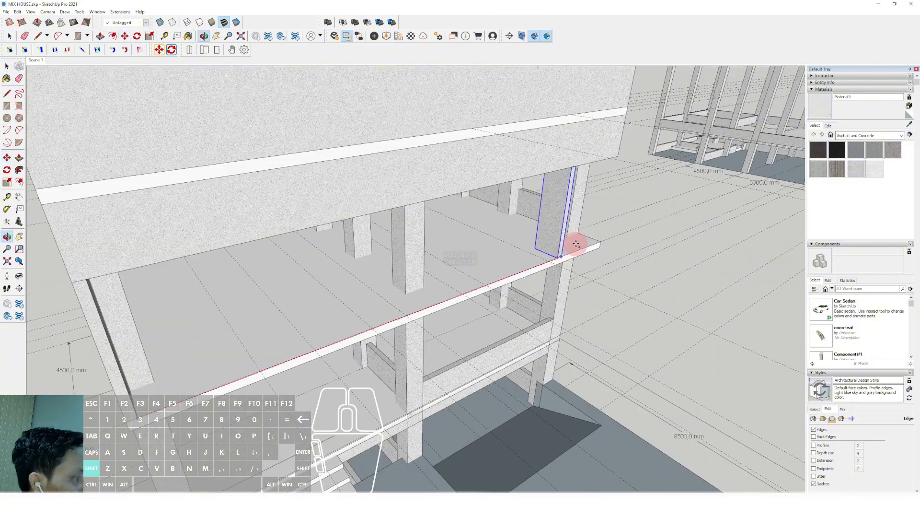
shift+scroll(600, 244, up, 2)
click(602, 242)
key(space)
scroll(594, 244, down, 2)
middle_drag(524, 262, 504, 262)
scroll(335, 263, down, 5)
scroll(425, 242, up, 3)
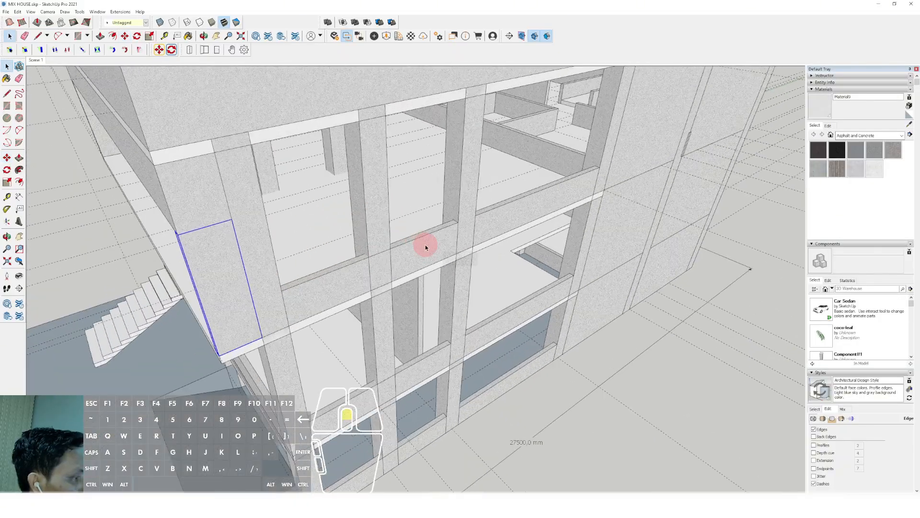
Step: Raise the upper floor's low side wall in the bays nearest the balcony up to the slab above
click(424, 244)
scroll(424, 245, up, 3)
key(p)
click(444, 222)
scroll(444, 216, down, 2)
shift+middle_drag(444, 211, 437, 255)
click(505, 124)
key(space)
Step: Raise the low wall in the upper floor's next side bay toward the rear up to the roof slab
scroll(532, 218, up, 2)
click(537, 231)
double_click(536, 229)
scroll(537, 227, up, 1)
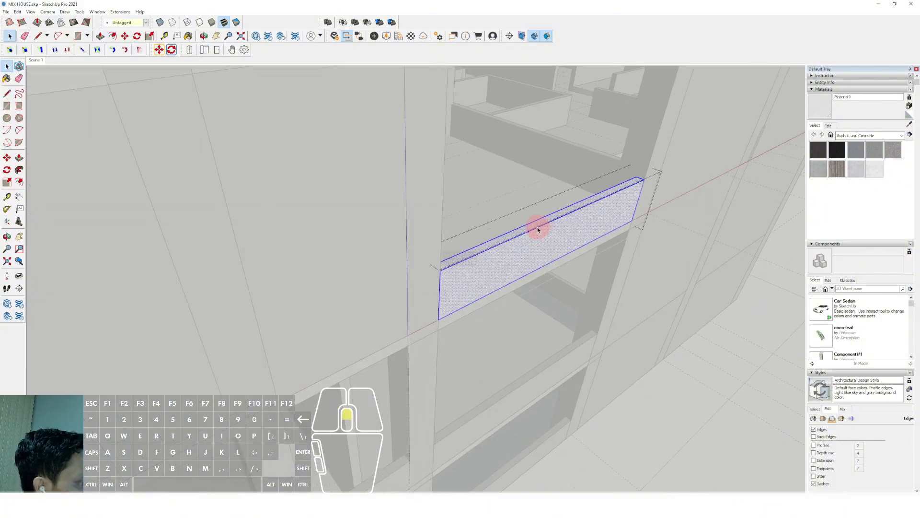
key(p)
click(550, 214)
scroll(547, 182, down, 2)
click(499, 184)
key(space)
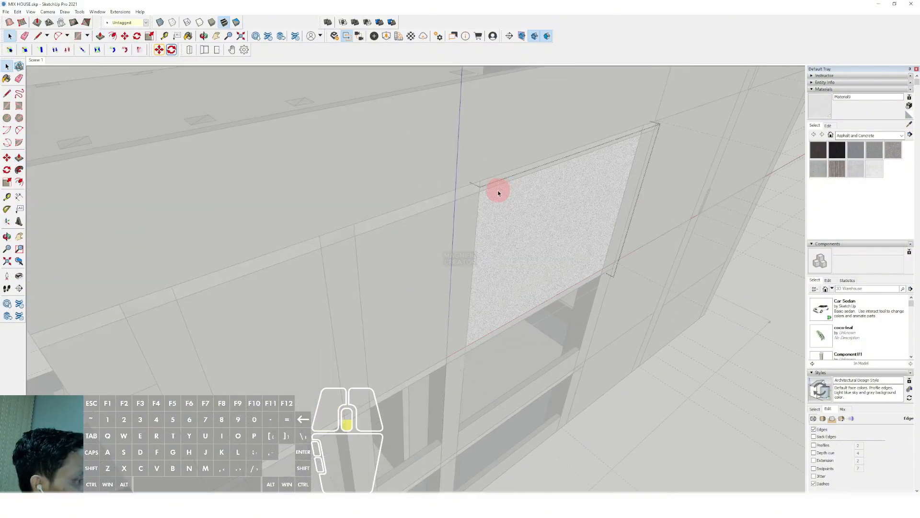
Step: Raise the low wall in the side bay directly below, on the middle floor, up to its ceiling slab
scroll(498, 192, up, 2)
double_click(502, 360)
scroll(502, 360, up, 1)
click(511, 350)
key(p)
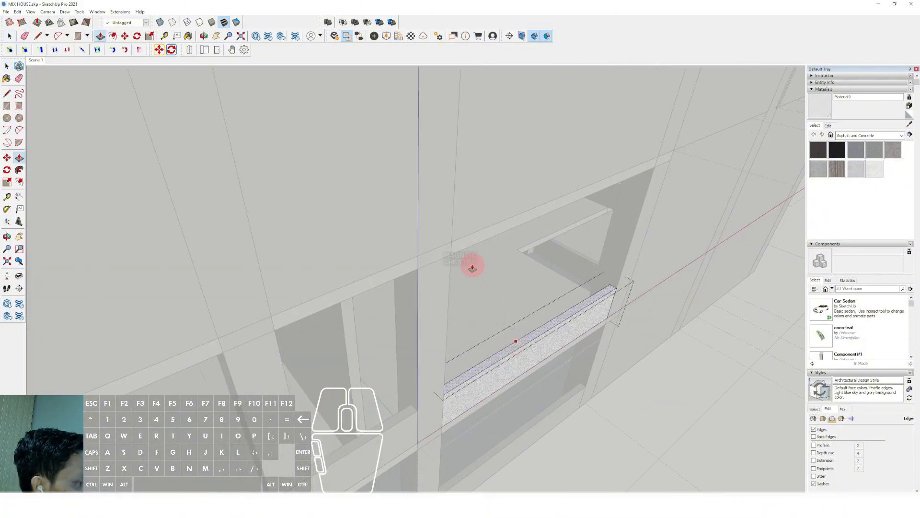
click(473, 266)
click(462, 251)
key(space)
Step: Raise the middle floor's low side wall in the bays toward the front up to the slab above
middle_drag(463, 251, 517, 254)
scroll(450, 339, up, 1)
click(454, 350)
double_click(460, 350)
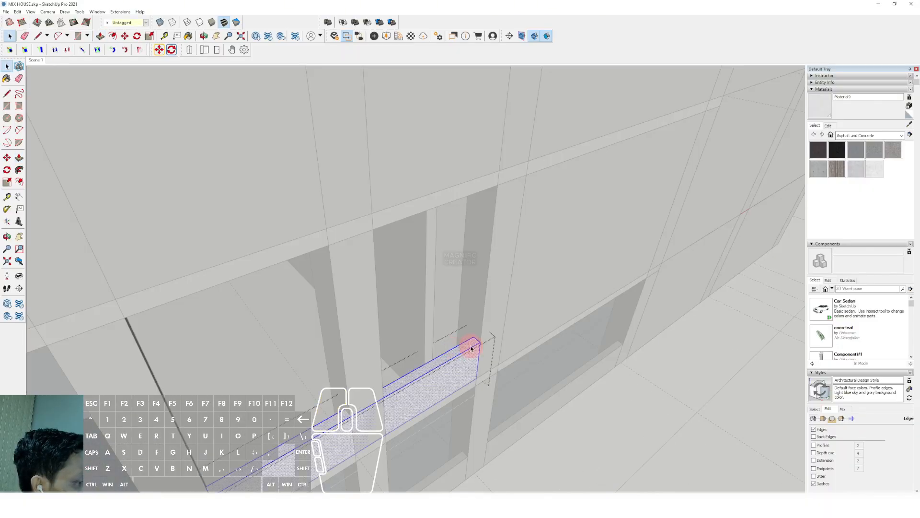
click(472, 346)
key(p)
click(474, 339)
click(499, 186)
key(space)
Step: Raise the low wall in the ground floor's rear open side bay up to the slab above
scroll(517, 372, up, 3)
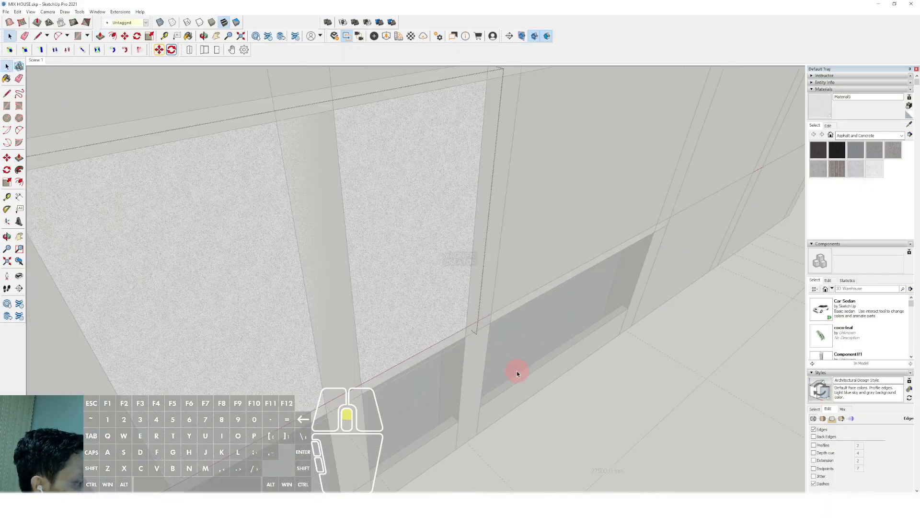
triple_click(532, 374)
key(p)
click(543, 353)
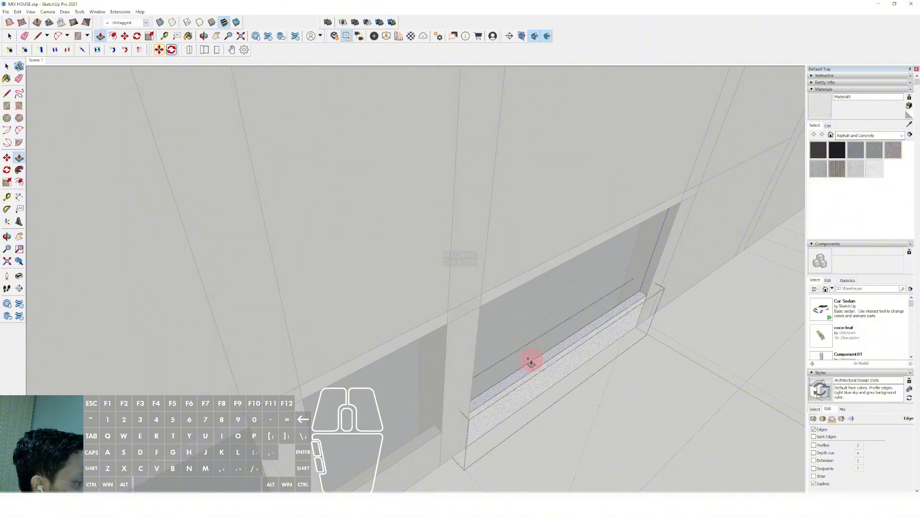
click(507, 297)
key(space)
scroll(458, 391, up, 1)
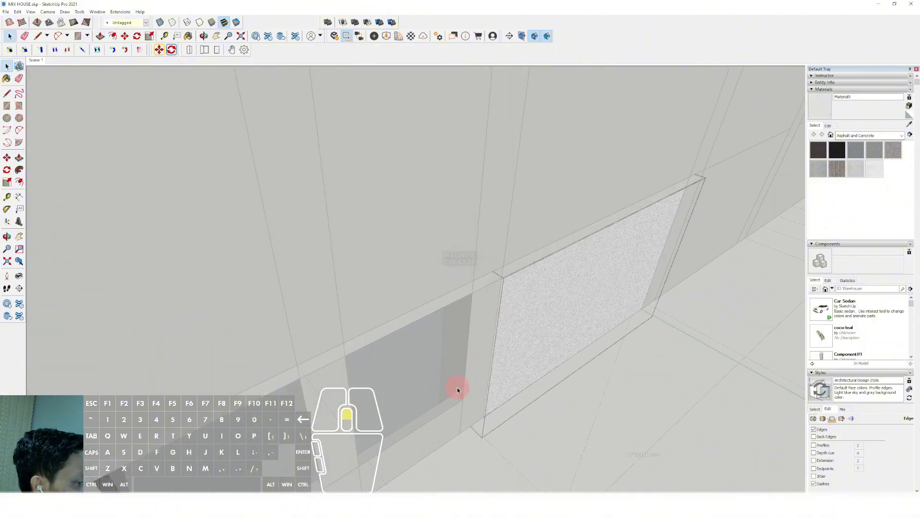
Step: Raise the low wall in the next open side bay of the ground floor up to the slab above
click(458, 404)
triple_click(452, 404)
scroll(450, 405, up, 1)
key(p)
click(460, 388)
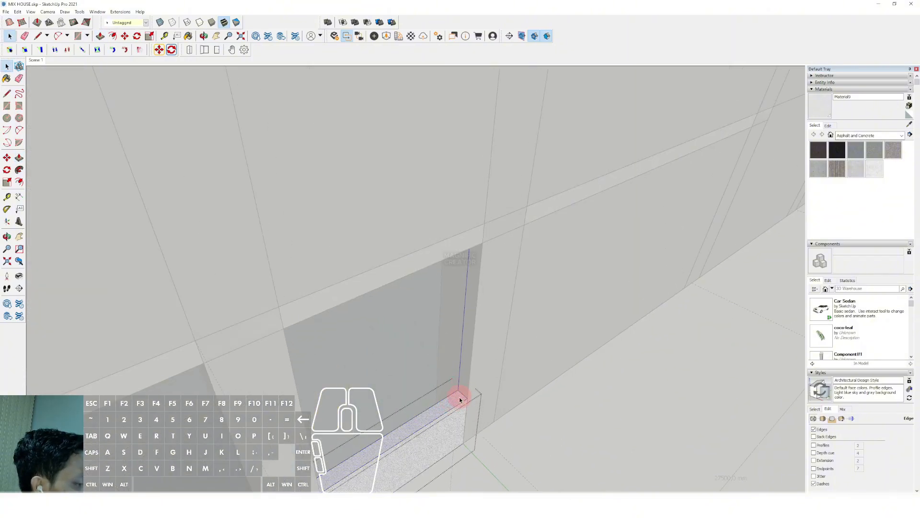
key(p)
click(465, 404)
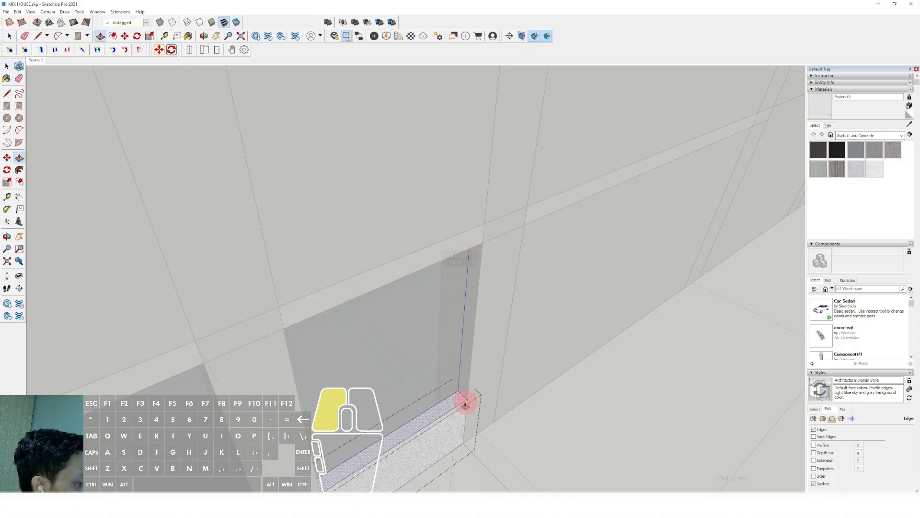
click(479, 247)
key(space)
scroll(440, 308, down, 6)
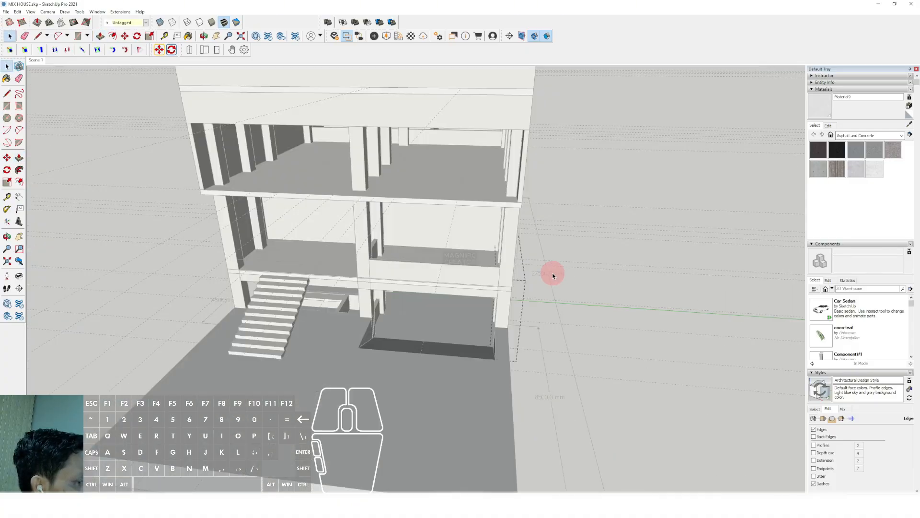
Step: Raise the ground floor's low wall on the stair side, in the second bay from the front, up to the slab
middle_drag(552, 275, 400, 249)
scroll(366, 334, up, 6)
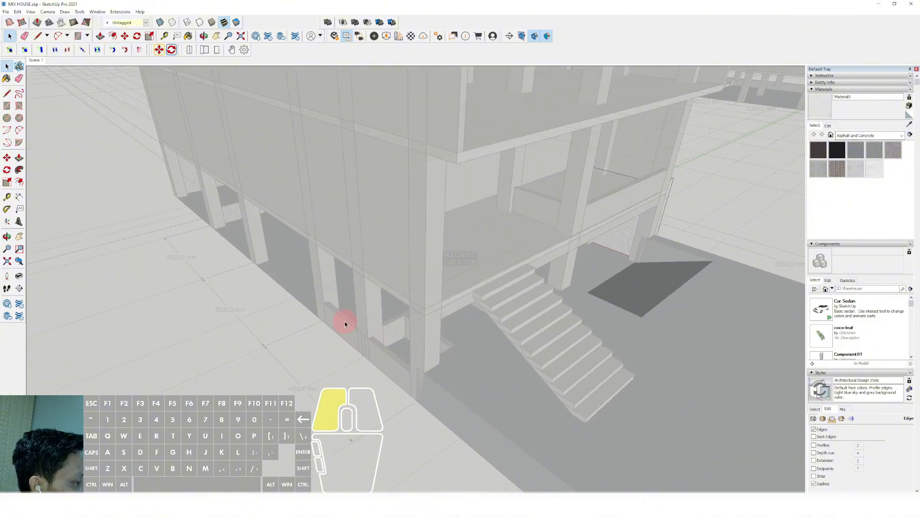
click(345, 324)
scroll(345, 324, up, 4)
key(p)
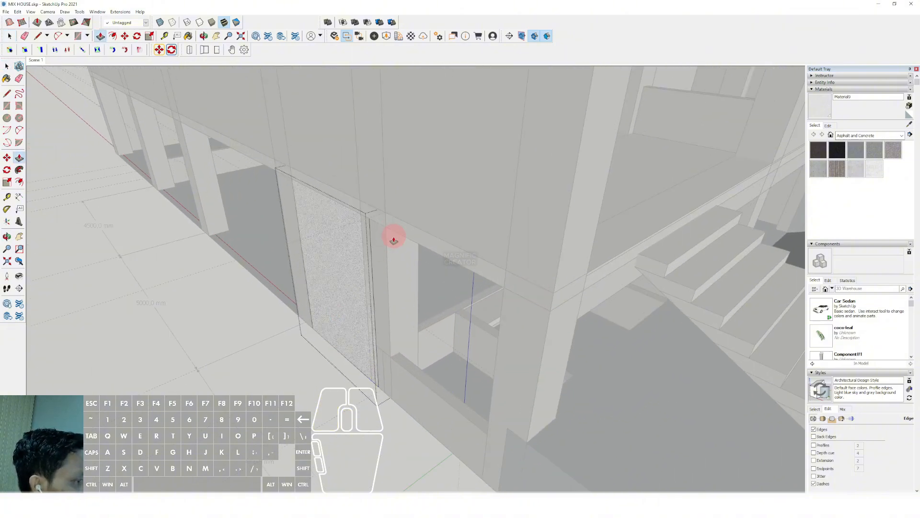
key(space)
Step: Raise the low wall in the stair side's front bay on the ground floor up to the slab above
click(416, 383)
click(416, 383)
scroll(415, 381, up, 2)
double_click(411, 363)
key(p)
click(407, 357)
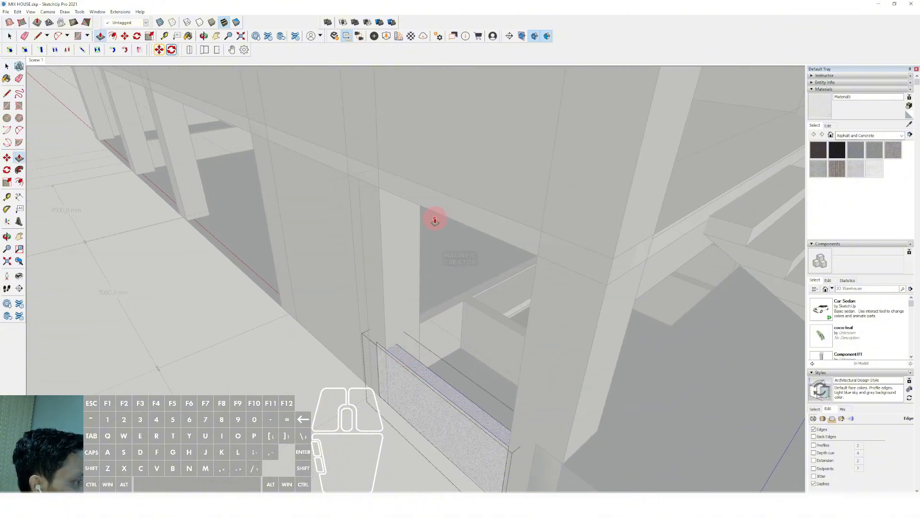
click(452, 217)
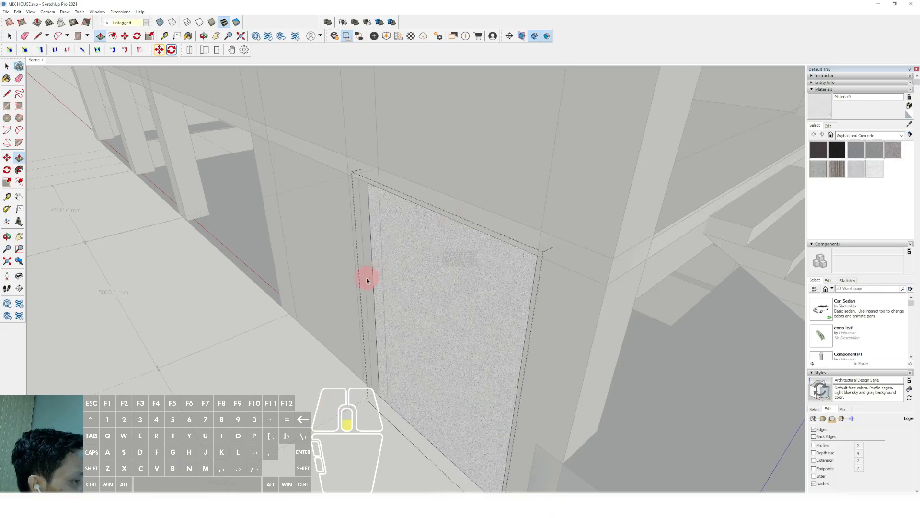
scroll(368, 281, down, 3)
key(space)
click(315, 345)
Step: Examine the closed side walls and the open front of the middle and upper floors
scroll(383, 312, down, 1)
scroll(427, 293, down, 5)
middle_drag(387, 309, 375, 271)
scroll(309, 312, up, 4)
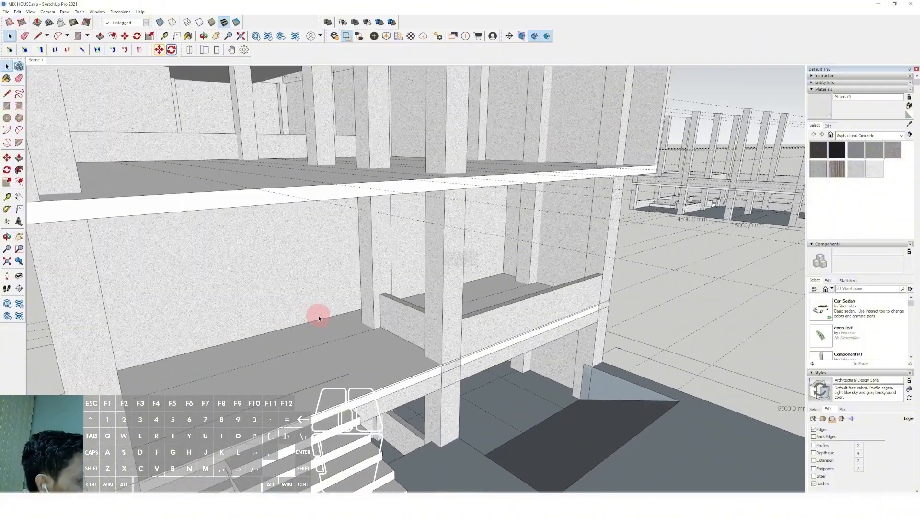
scroll(318, 316, down, 2)
middle_drag(365, 315, 349, 315)
scroll(365, 258, down, 3)
mouse_move(369, 270)
shift+middle_down()
mouse_move(371, 262)
mouse_move(321, 275)
mouse_move(329, 292)
mouse_move(396, 269)
mouse_move(378, 279)
mouse_move(377, 271)
shift+middle_up()
scroll(314, 270, up, 4)
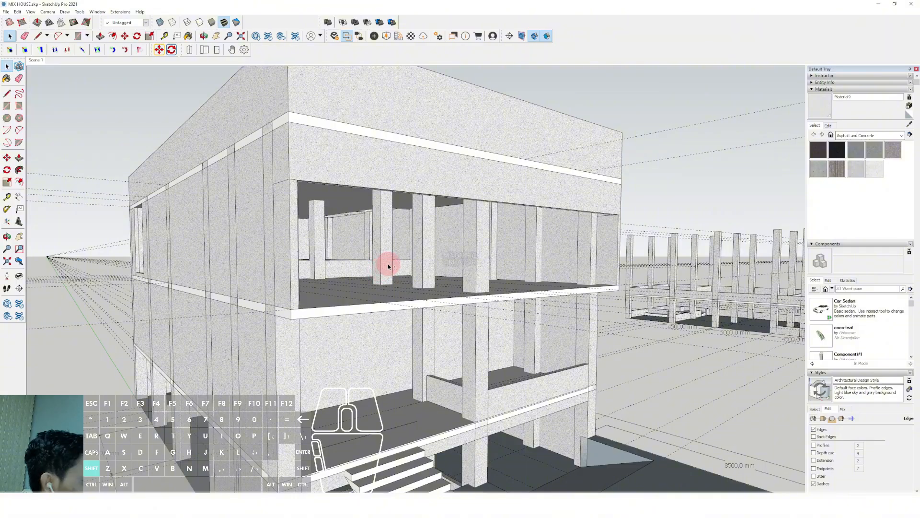
middle_drag(386, 263, 378, 338)
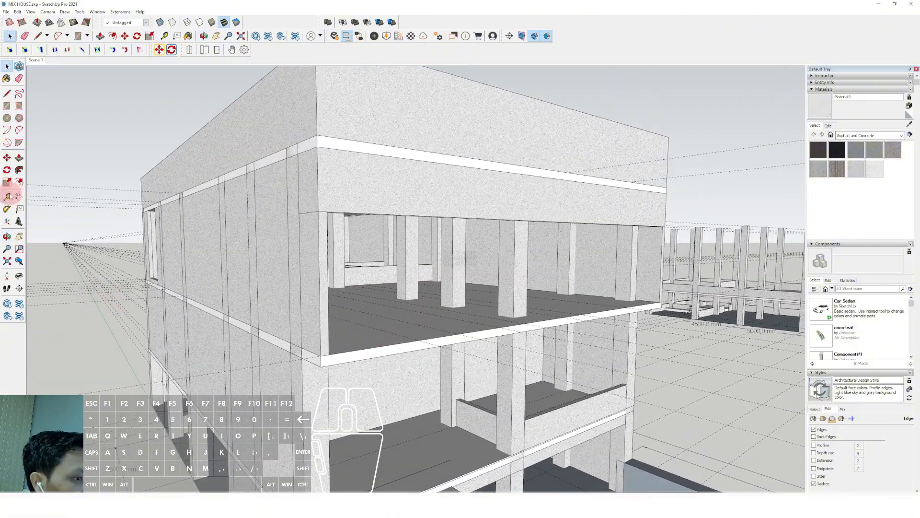
Step: Measure the height of the upper floor's front opening from the slab edge upward
click(8, 196)
scroll(344, 344, up, 2)
click(354, 341)
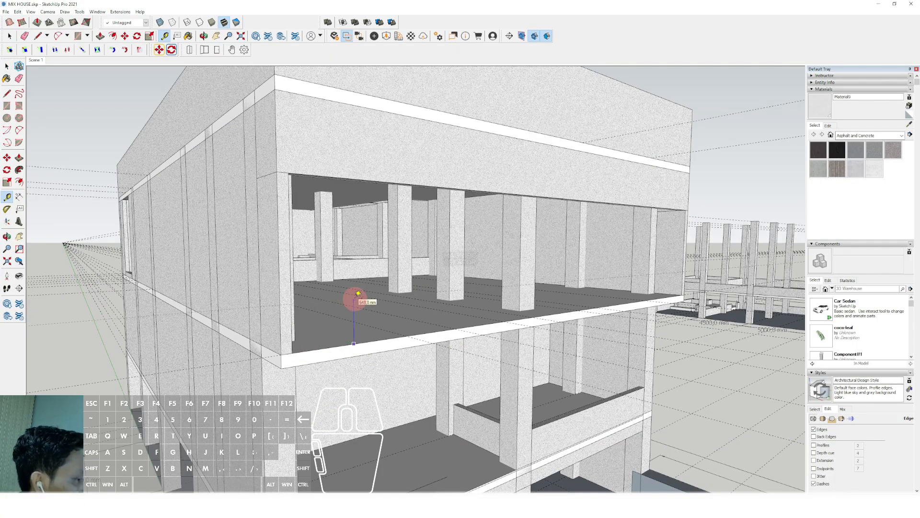
key(space)
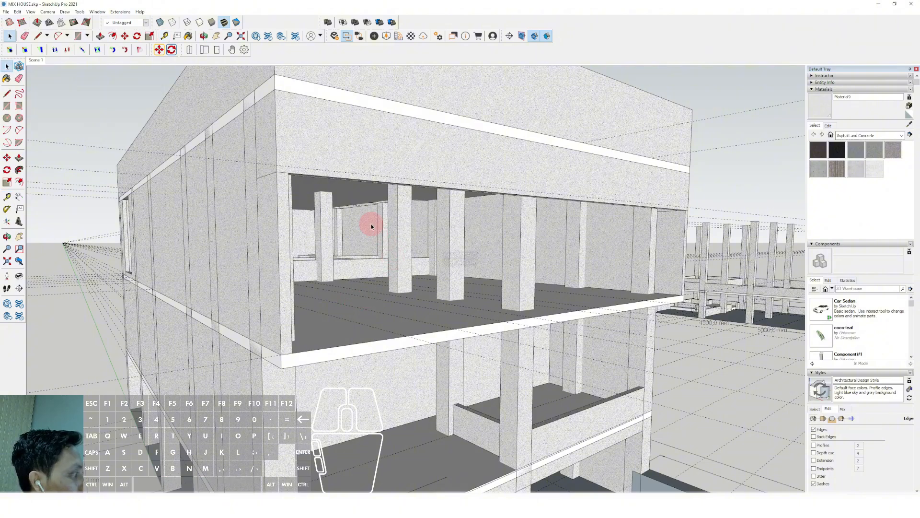
Step: Push the underside of the upper floor's front band upward slightly to enlarge the opening below it
scroll(371, 211, down, 2)
scroll(354, 204, up, 2)
triple_click(340, 212)
scroll(336, 216, up, 6)
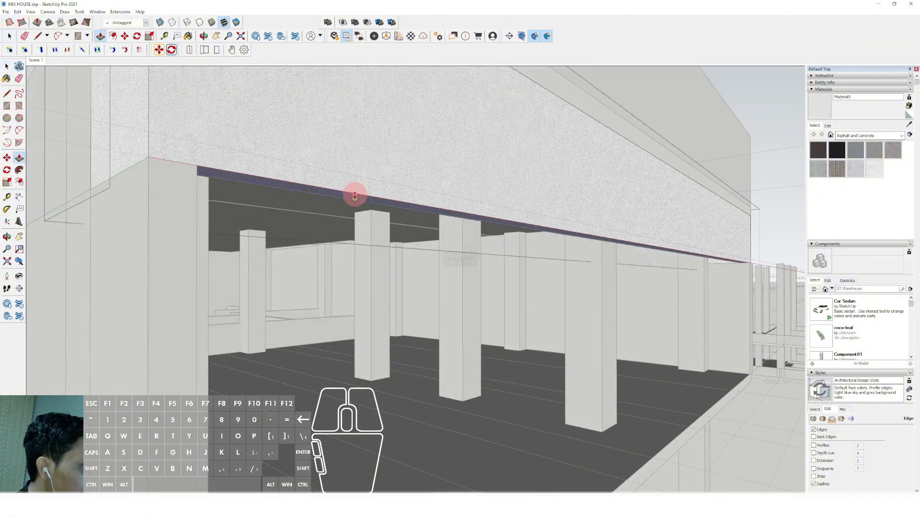
mouse_move(355, 196)
mouse_down()
mouse_move(355, 205)
mouse_move(340, 177)
mouse_up()
click(340, 174)
key(space)
scroll(339, 174, down, 1)
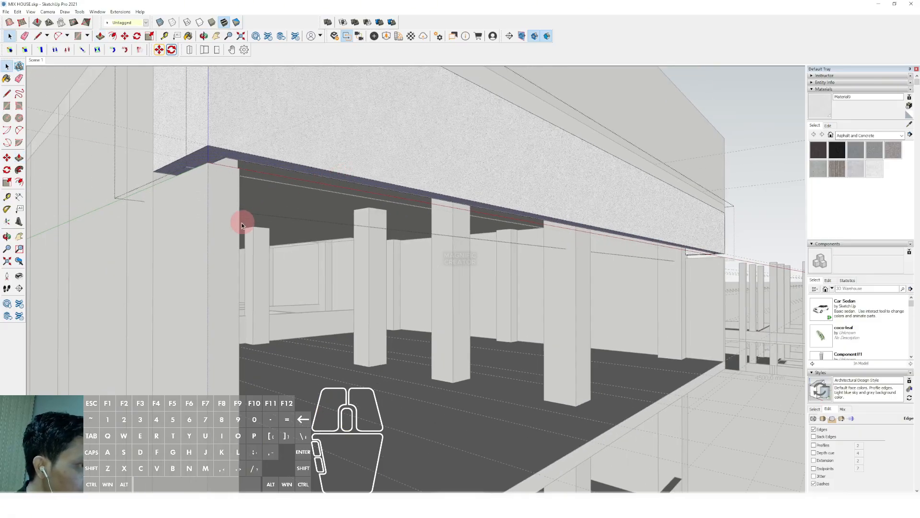
Step: Extend the wall panels at both ends of the upper floor's front opening up to the band's underside
double_click(212, 220)
drag(112, 154, 247, 191)
key(v)
click(253, 163)
key(space)
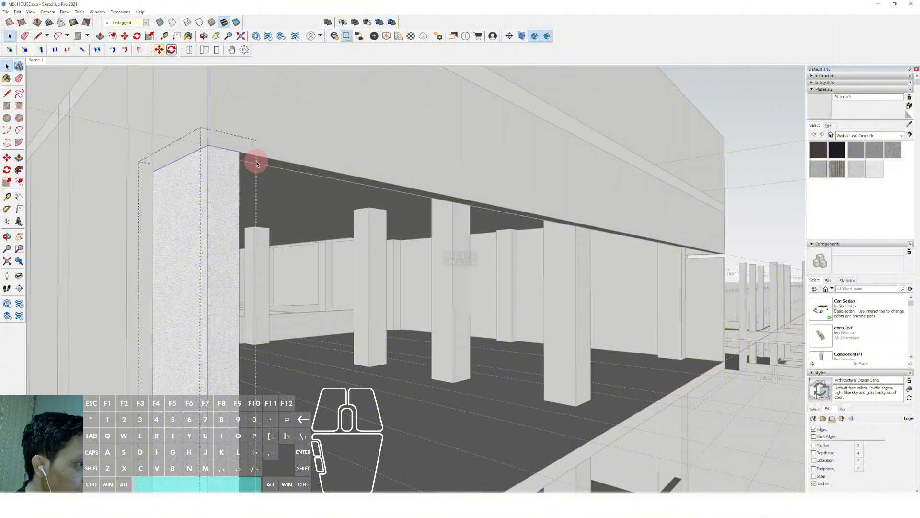
middle_drag(255, 160, 483, 287)
key(p)
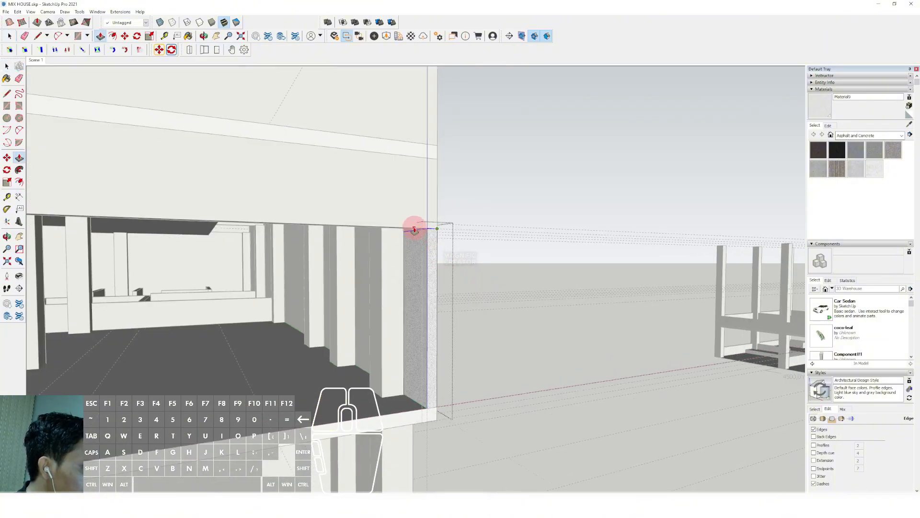
middle_drag(414, 230, 407, 330)
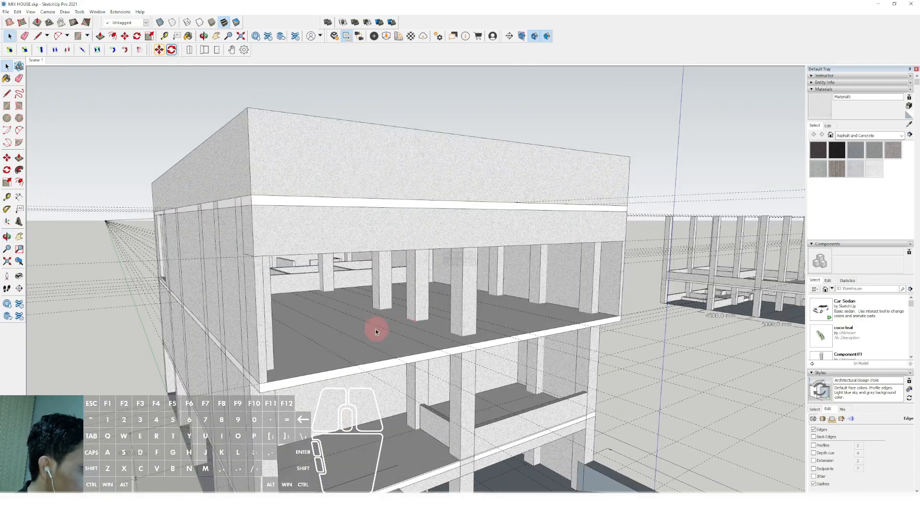
Step: Place two vertical guides across the upper floor's front opening to mark the sides of a framed unit
scroll(376, 331, up, 2)
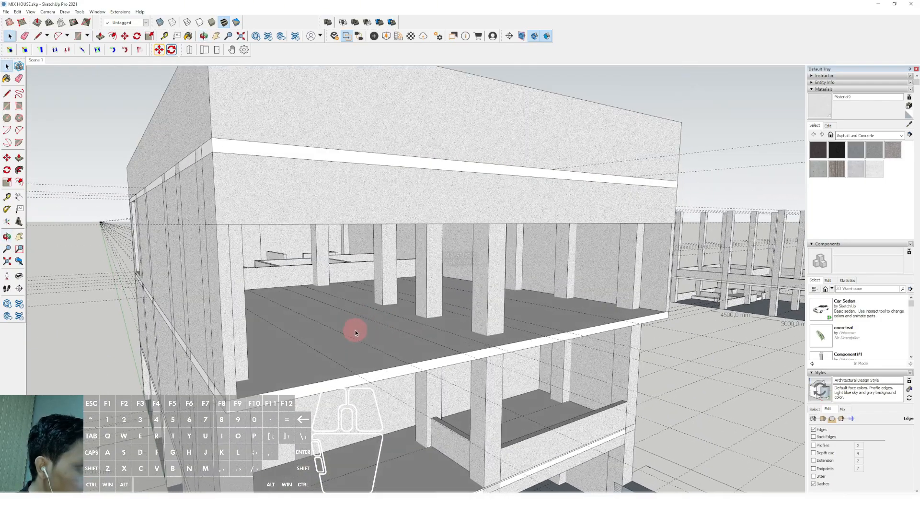
click(7, 197)
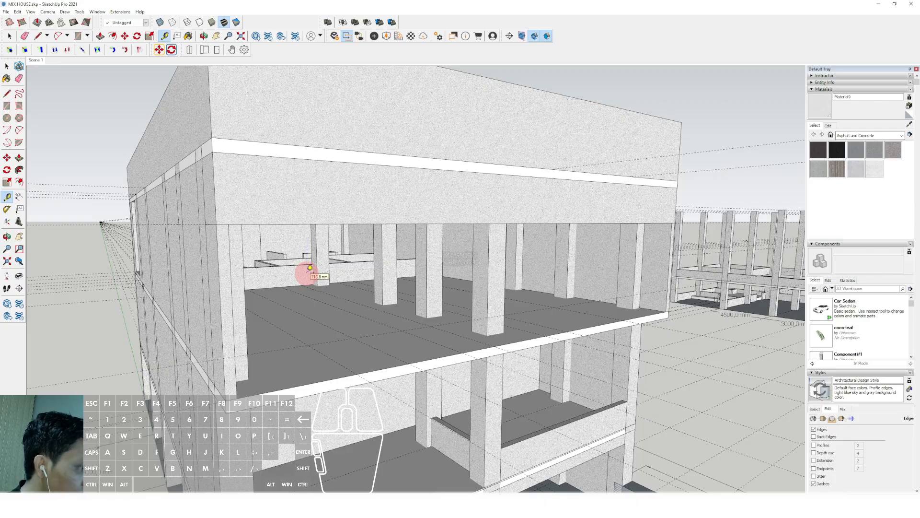
key(space)
middle_drag(314, 275, 292, 334)
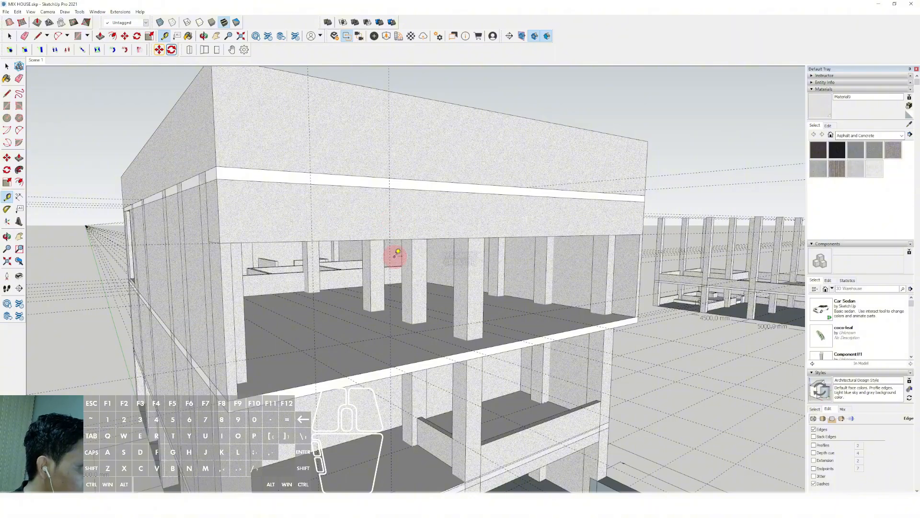
key(space)
Step: Draw a rectangle between the two vertical guides from the band down to the slab and offset its outline inward as a thin frame
click(392, 237)
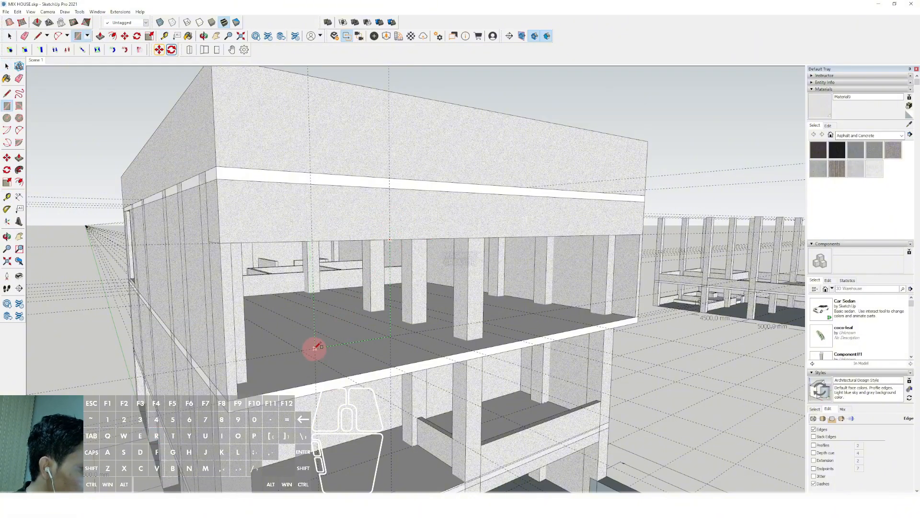
click(315, 348)
scroll(358, 306, up, 5)
key(p)
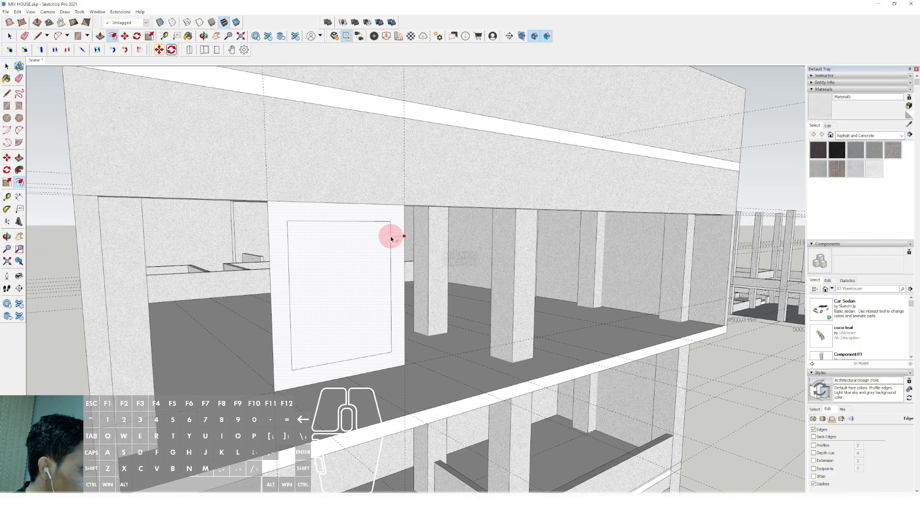
click(394, 237)
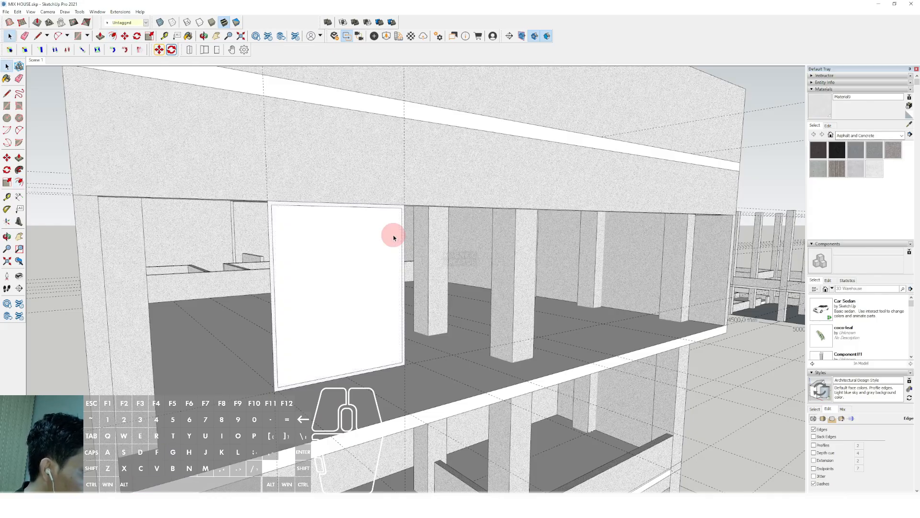
Step: Delete the face inside the offset outline and extrude the remaining thin frame to give it depth
click(377, 264)
key(shift+e)
scroll(410, 360, up, 3)
key(p)
click(406, 357)
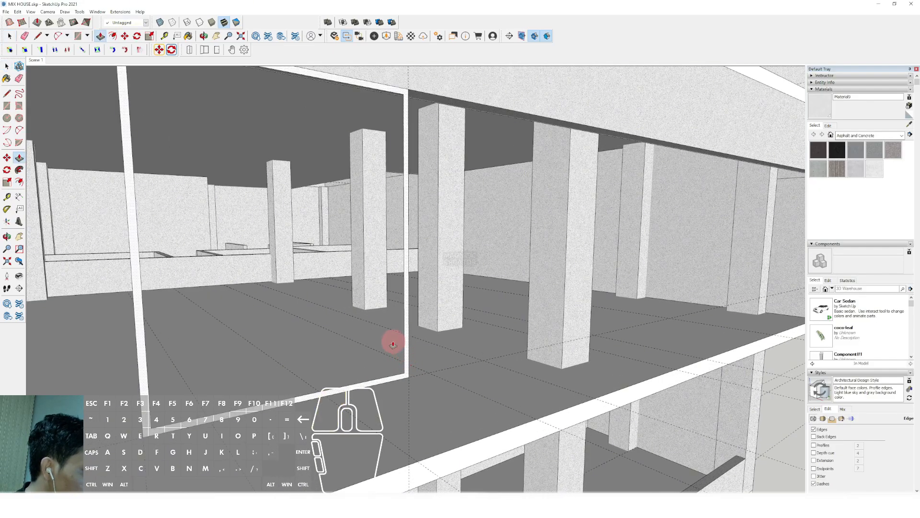
Step: Group the extruded frame and draw a narrow full-height rectangle along its right jamb
key(space)
triple_click(394, 340)
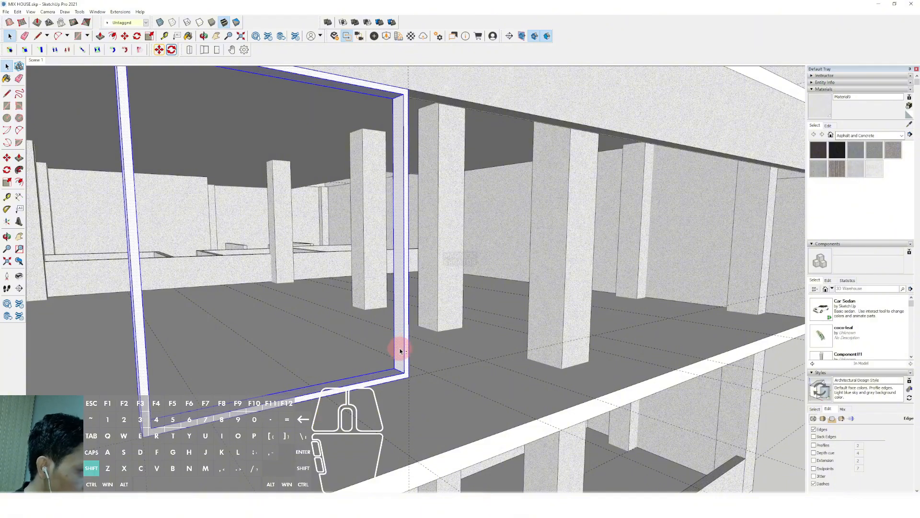
key(shift+g)
key(r)
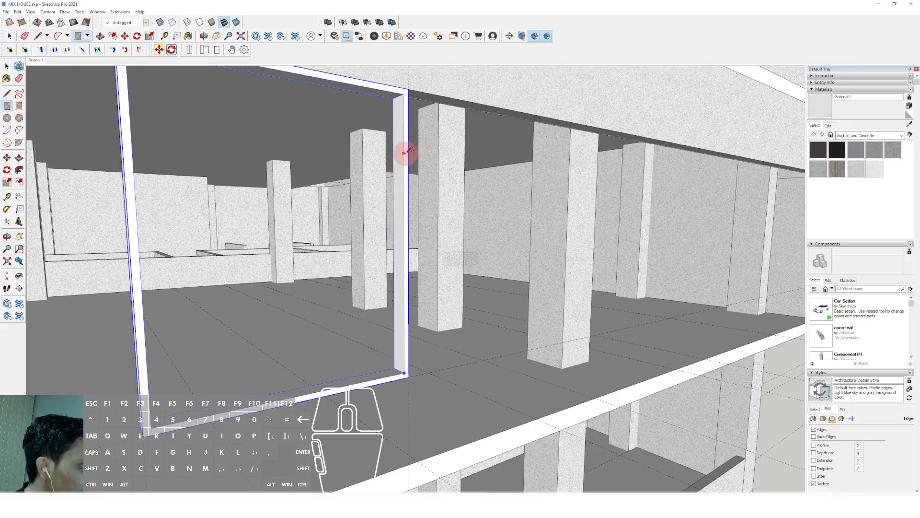
key(shift)
key(space)
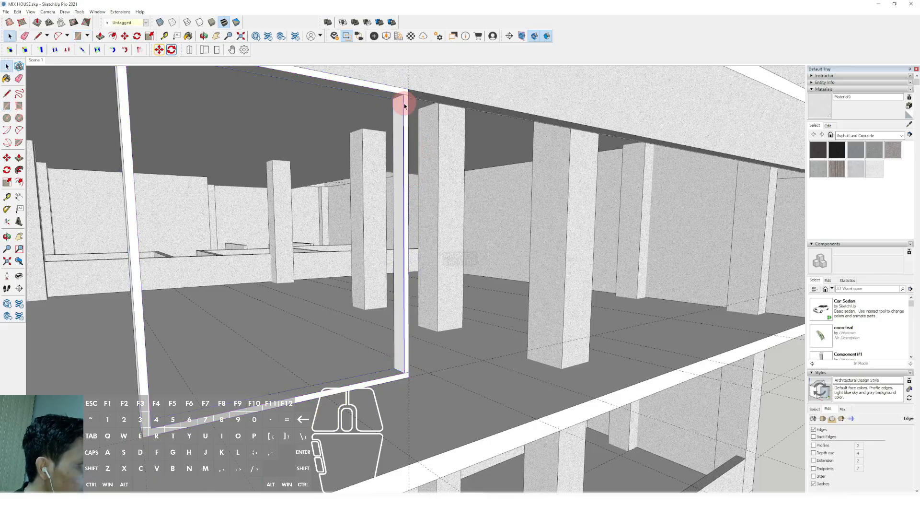
Step: Move the narrow vertical strip from the right jamb to the middle of the frame's bottom rail
click(404, 109)
key(m)
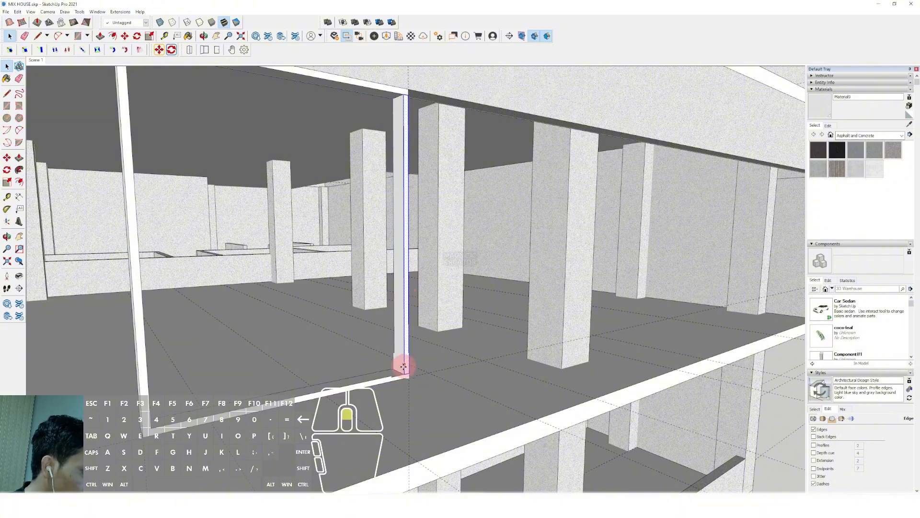
scroll(402, 366, up, 3)
click(406, 376)
key(shift)
shift+scroll(384, 380, down, 3)
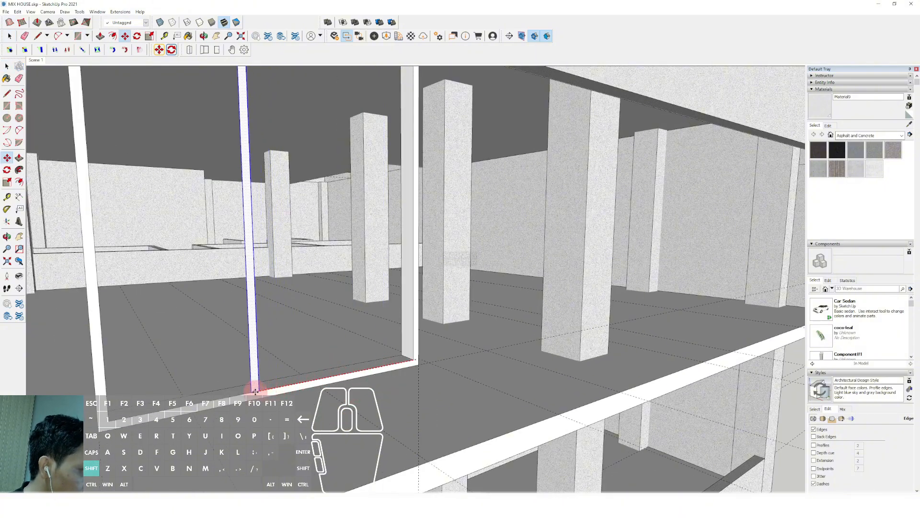
click(292, 386)
scroll(292, 384, up, 1)
key(space)
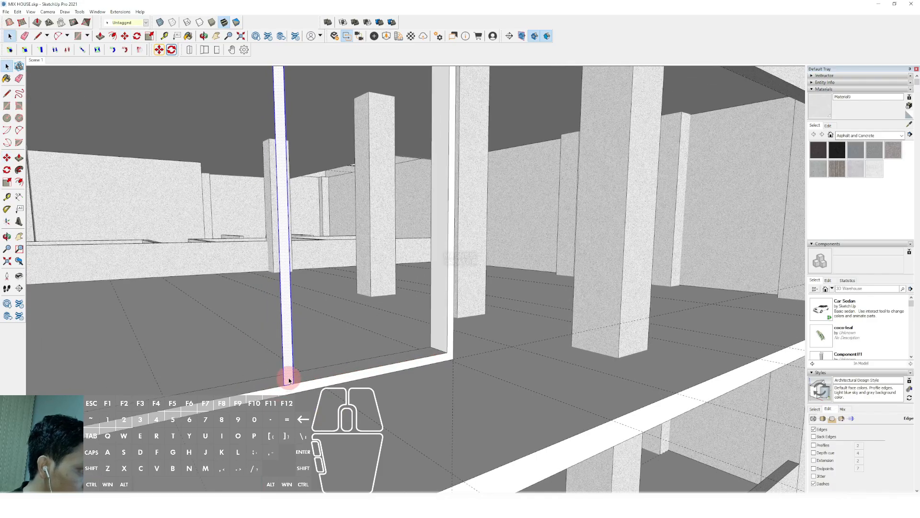
Step: Extrude the middle strip into a vertical mullion with depth and group it
click(290, 377)
click(266, 375)
key(space)
triple_click(284, 367)
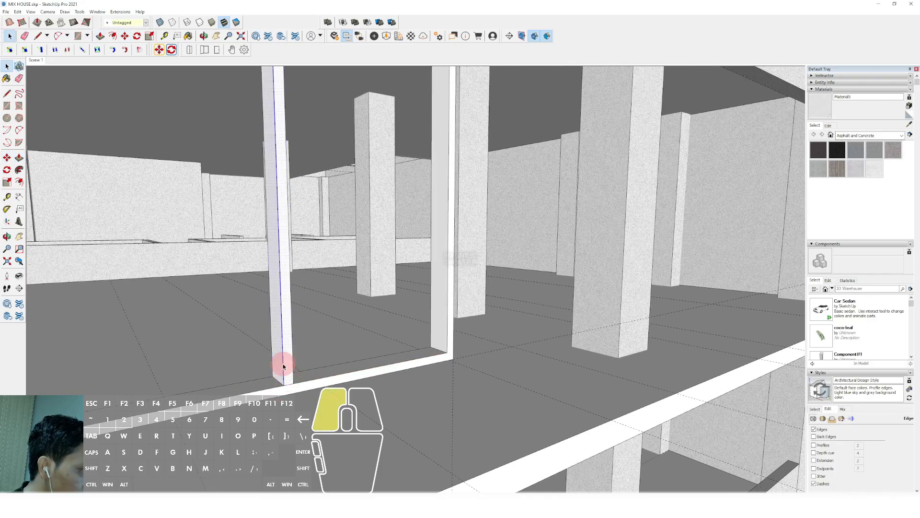
key(w)
scroll(344, 388, down, 3)
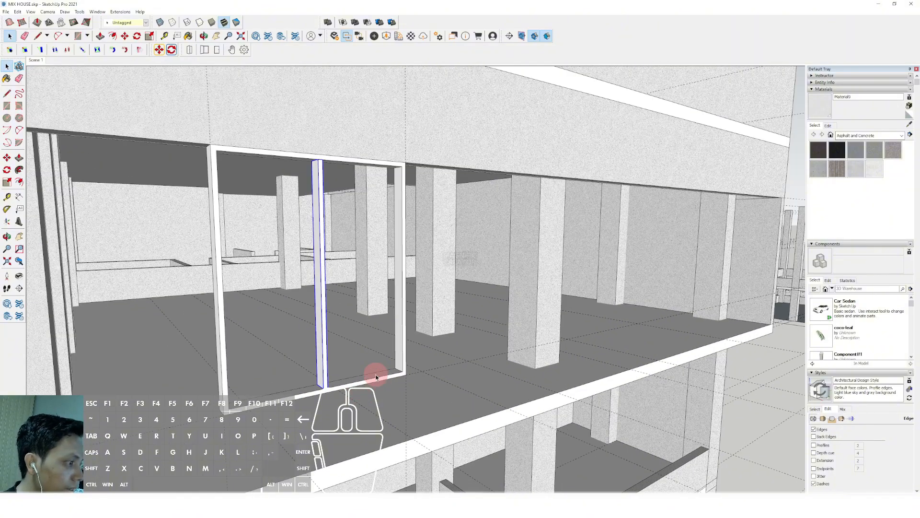
Step: Draw a rectangle filling the frame's right half, from the jamb's lower inside corner to the top of the mullion
scroll(411, 366, up, 2)
click(399, 373)
scroll(399, 374, down, 2)
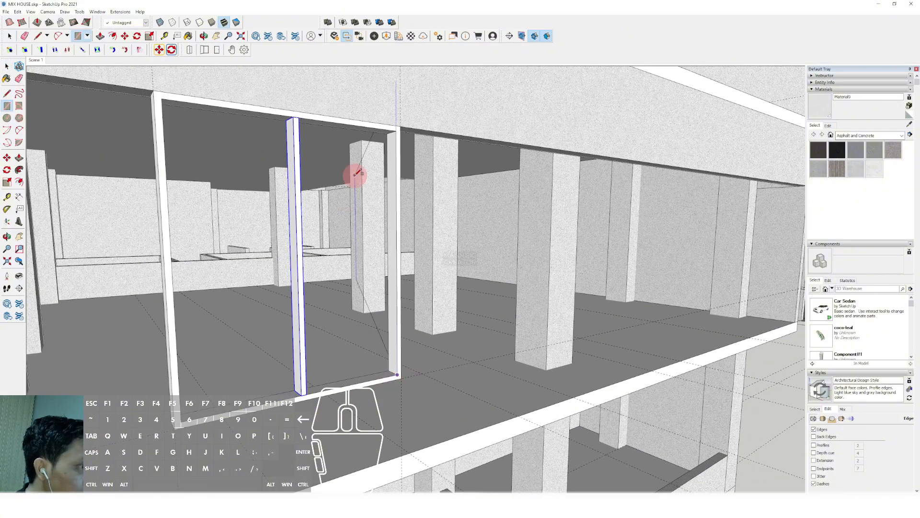
click(302, 117)
key(space)
Step: Offset the outline of the frame's right-half rectangle slightly inward and delete the inner face, leaving a thin border
scroll(366, 161, up, 1)
scroll(378, 157, up, 1)
click(397, 152)
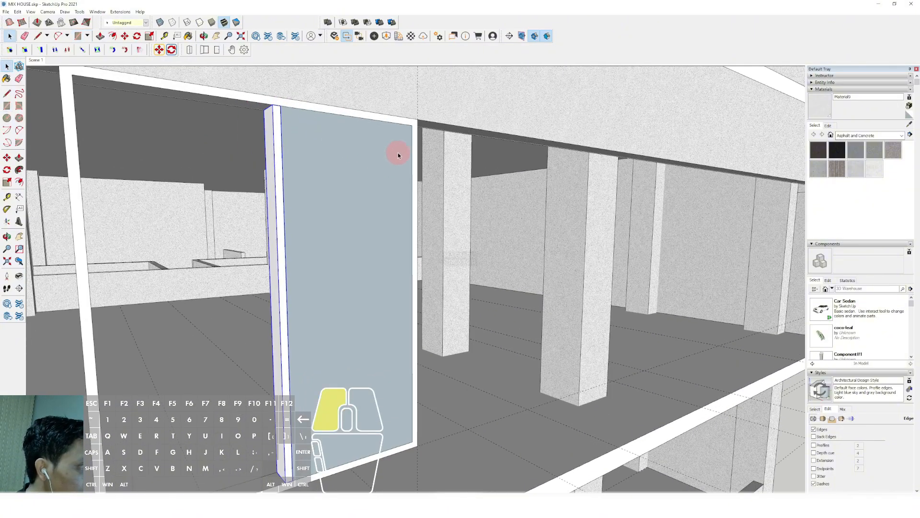
scroll(408, 150, up, 1)
click(406, 138)
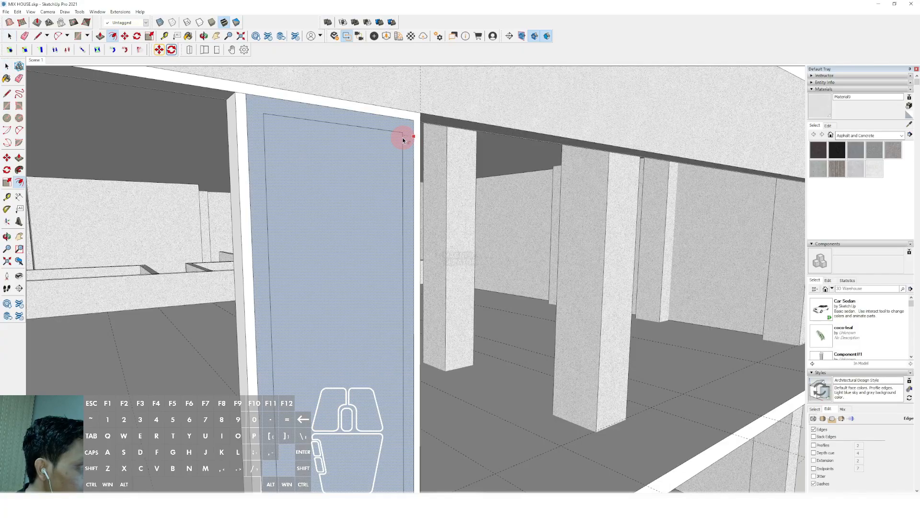
click(403, 137)
key(space)
click(384, 173)
key(Delete)
Step: Extrude the thin border in the frame's right half into a sash with depth
key(p)
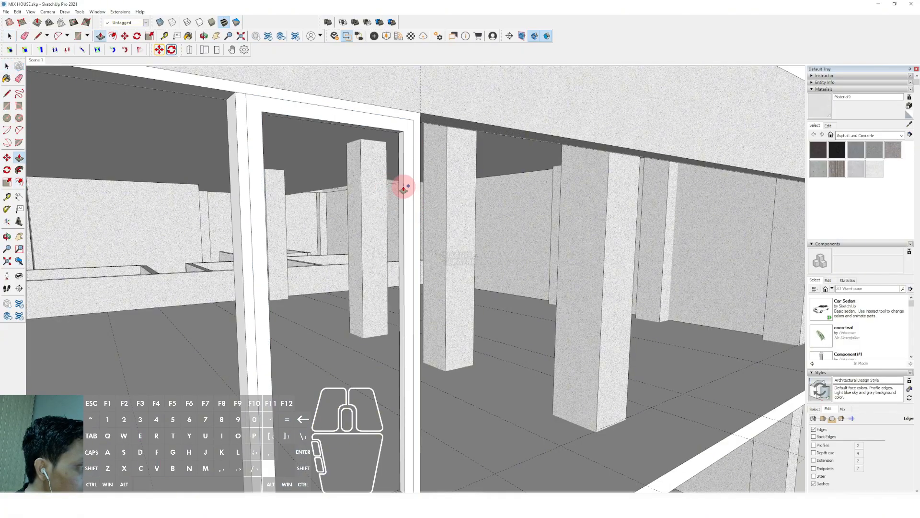
scroll(415, 302, down, 4)
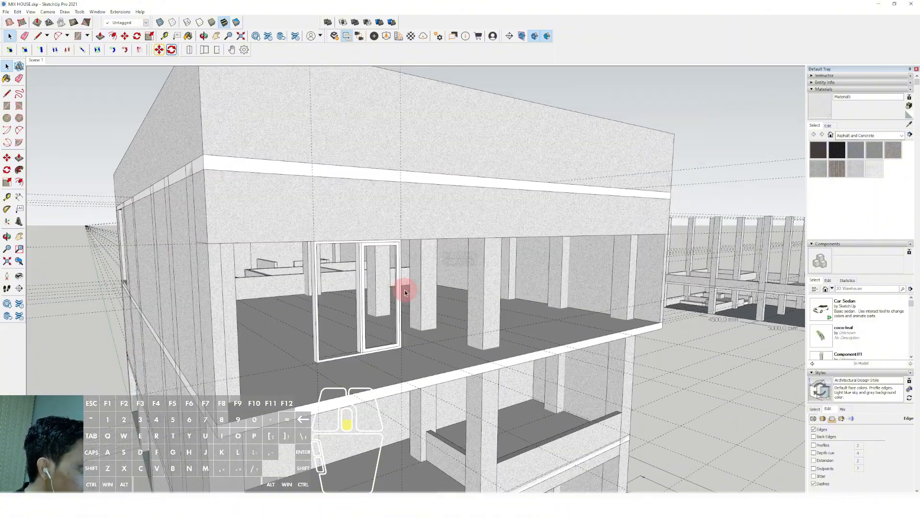
middle_drag(406, 292, 310, 384)
scroll(310, 384, up, 2)
middle_drag(511, 249, 384, 321)
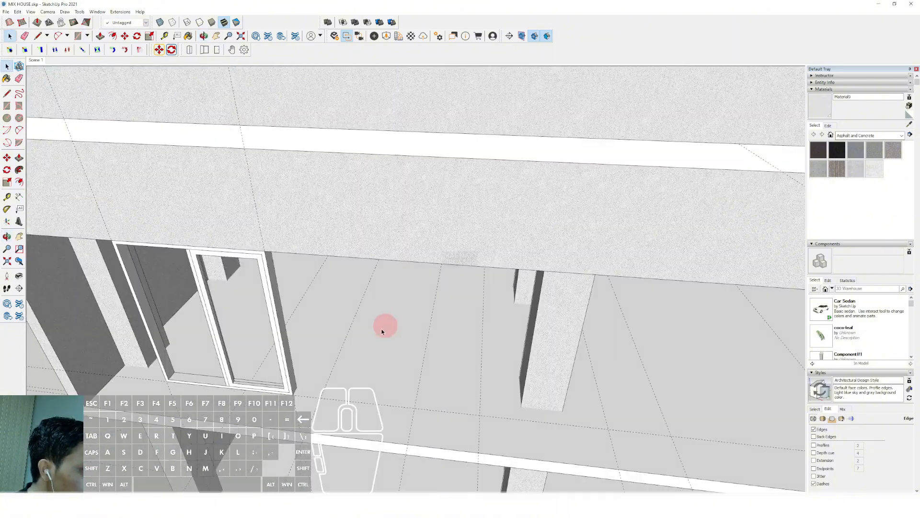
Step: Draw a rectangle filling the sash's inner opening as the pane and group it with the sash
scroll(262, 394, up, 6)
scroll(162, 400, up, 2)
key(r)
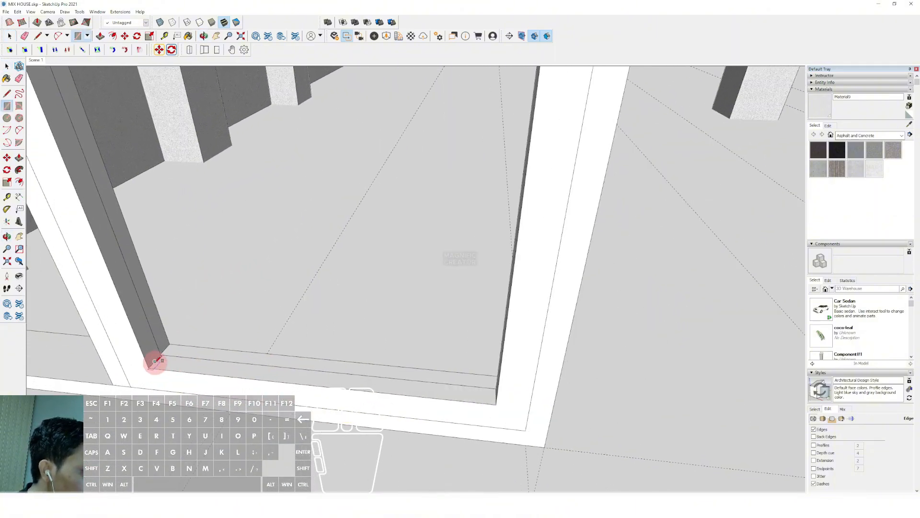
middle_drag(156, 363, 391, 189)
scroll(335, 270, down, 3)
scroll(364, 194, up, 5)
scroll(391, 189, up, 4)
key(space)
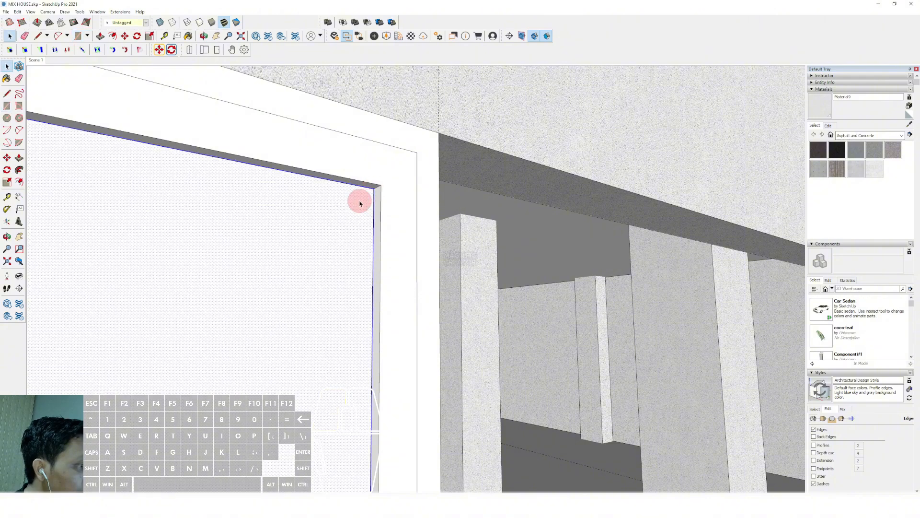
scroll(364, 194, down, 2)
Step: Paint the pane with Translucent Glass Blue from the Glass and Mirrors materials, and select the whole glazed sash
click(901, 136)
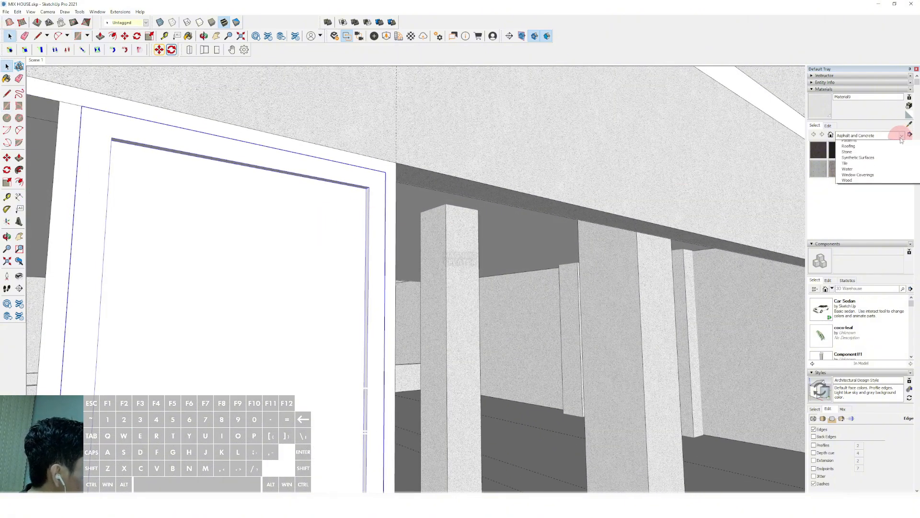
click(850, 174)
click(873, 152)
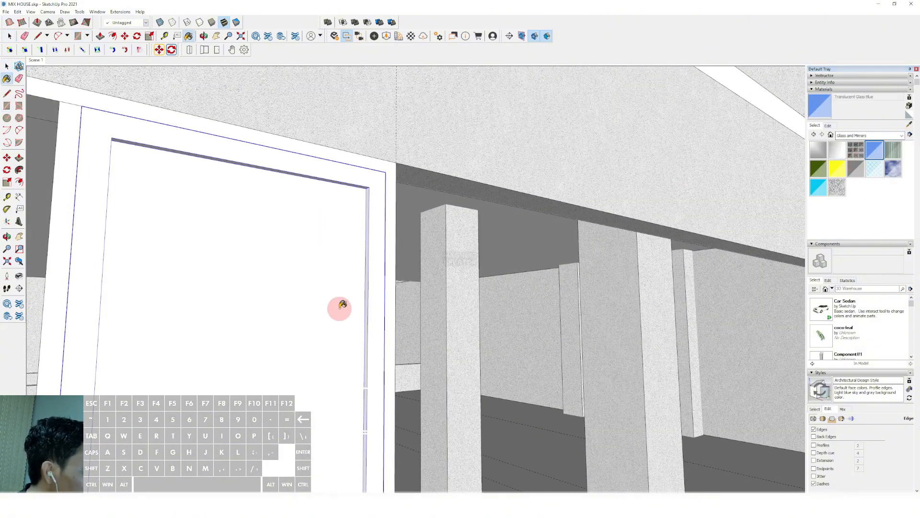
middle_drag(353, 299, 349, 274)
key(space)
triple_click(348, 254)
click(347, 239)
key(b)
click(348, 211)
key(space)
click(477, 127)
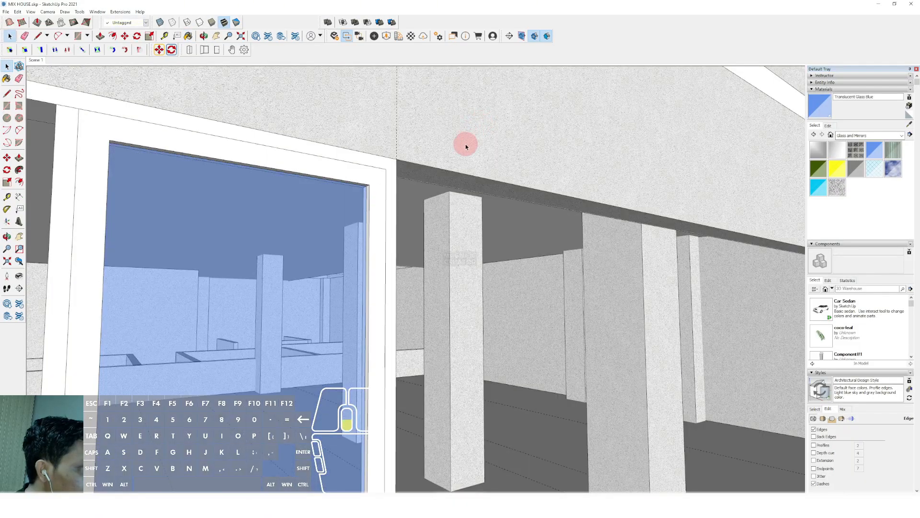
scroll(407, 180, down, 5)
mouse_move(366, 238)
middle_down()
mouse_move(318, 370)
mouse_move(402, 296)
middle_up()
click(402, 296)
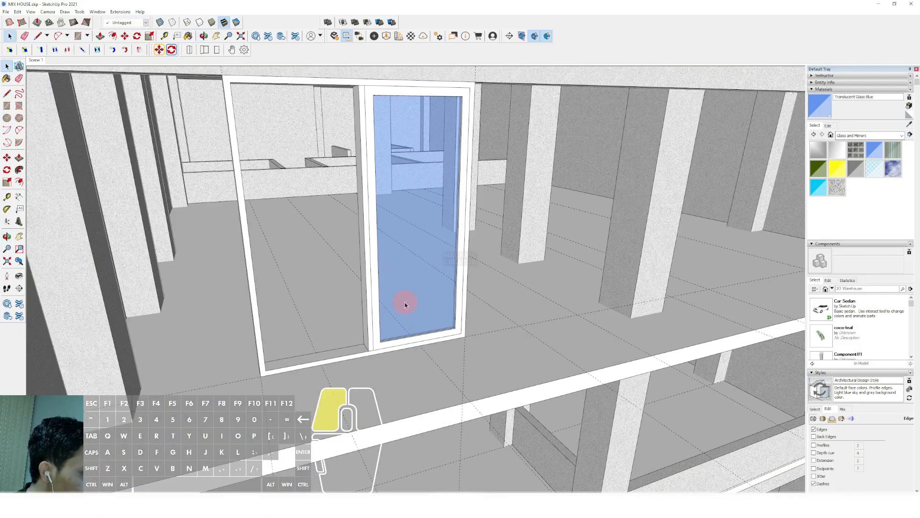
scroll(410, 312, up, 4)
key(m)
click(519, 323)
key(ctrl)
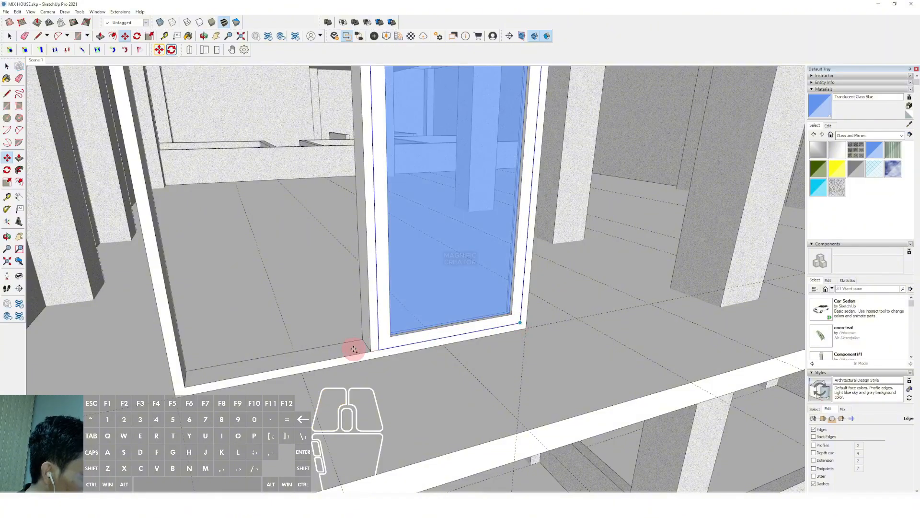
key(space)
Step: Make the glazed sash a component and copy it into the frame's left half, from its lower corner to the mullion
right_click(408, 308)
click(439, 374)
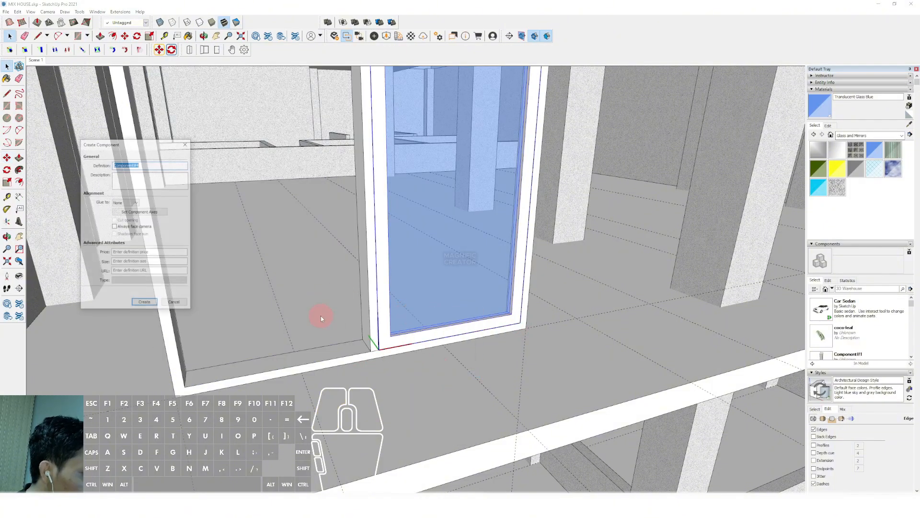
click(140, 304)
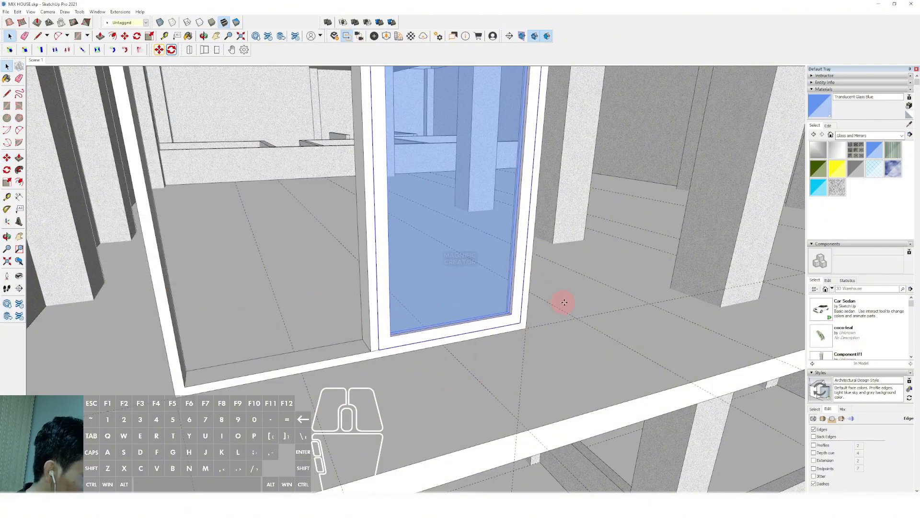
click(522, 324)
key(ctrl)
click(369, 350)
scroll(379, 343, down, 3)
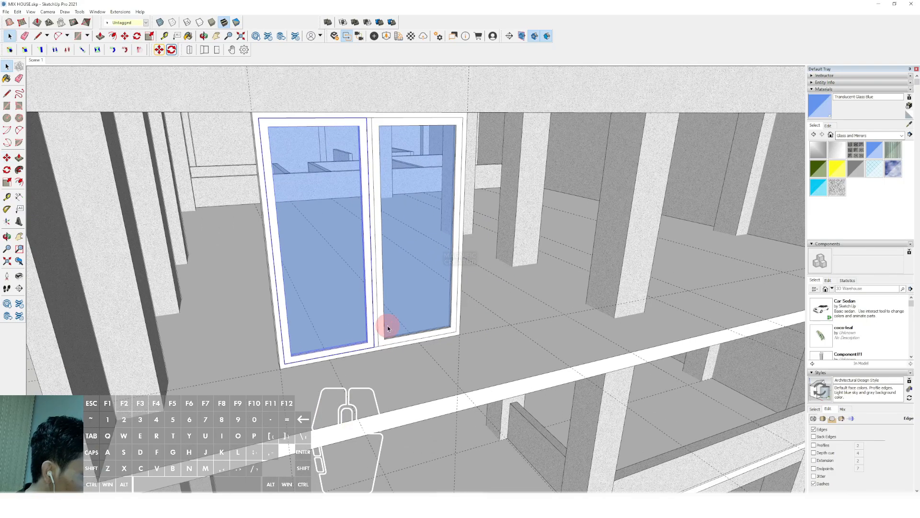
Step: Combine the outer frame, mullion and both glazed sashes into one window component
key(space)
scroll(384, 324, up, 3)
scroll(375, 336, up, 1)
click(379, 353)
right_click(382, 356)
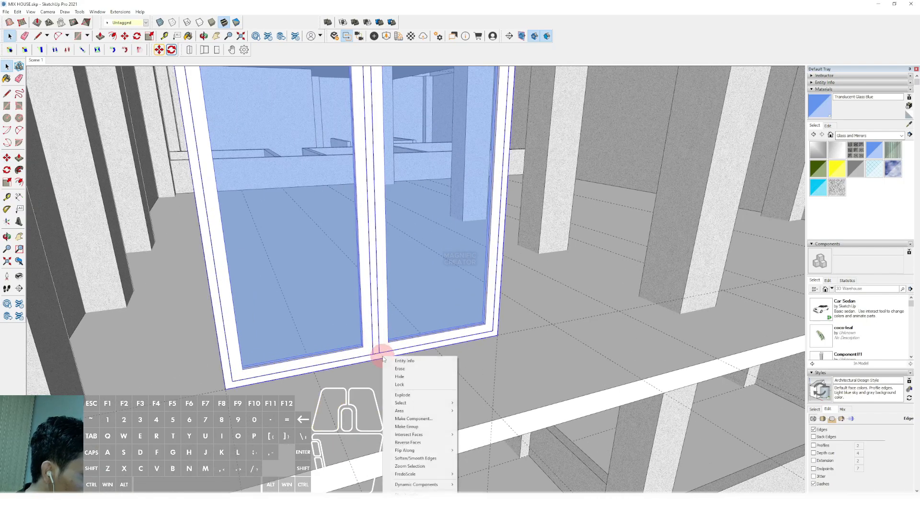
key(Escape)
scroll(395, 303, down, 3)
right_click(404, 288)
click(431, 350)
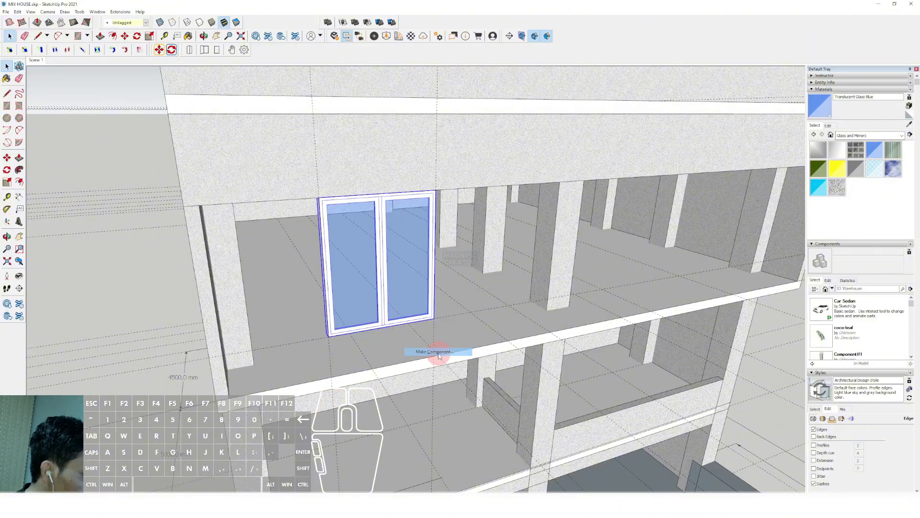
click(134, 305)
Step: Copy the window component along the front to the right bay of the upper floor
scroll(356, 299, down, 3)
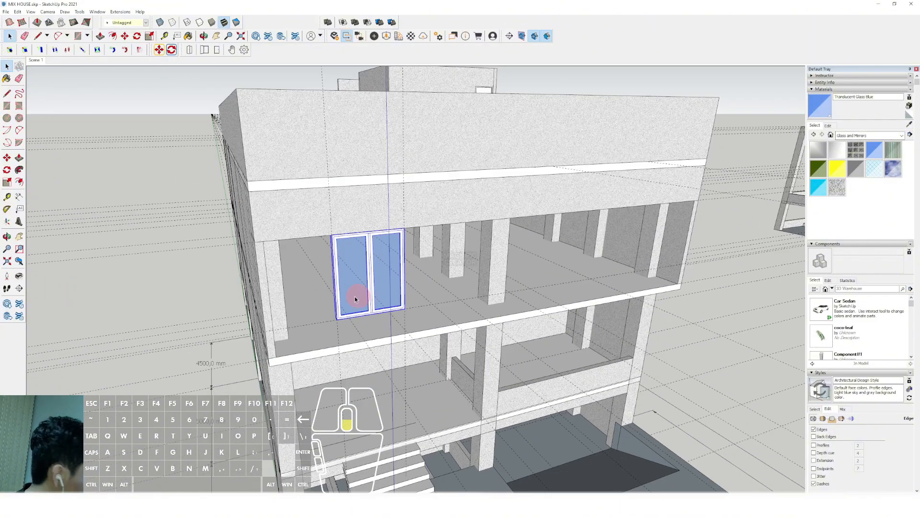
middle_drag(363, 303, 293, 329)
scroll(368, 374, up, 3)
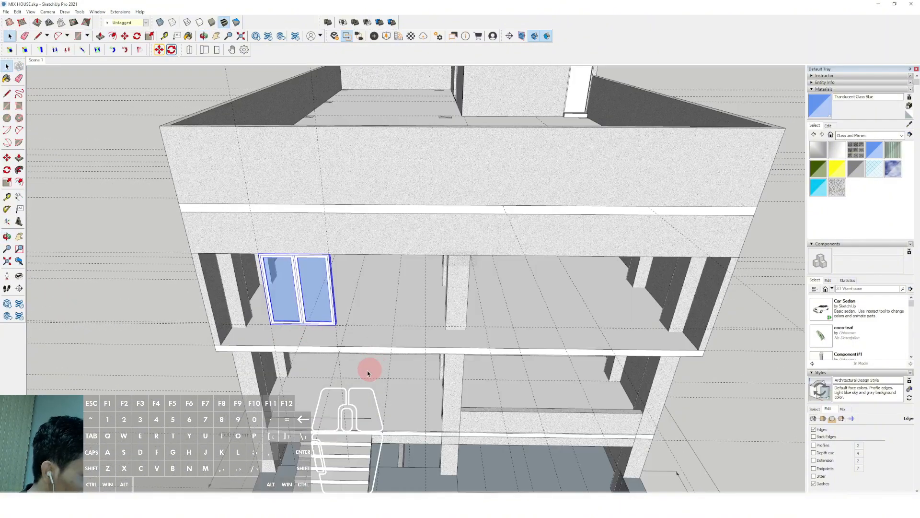
scroll(324, 337, up, 1)
key(m)
click(340, 347)
key(ctrl)
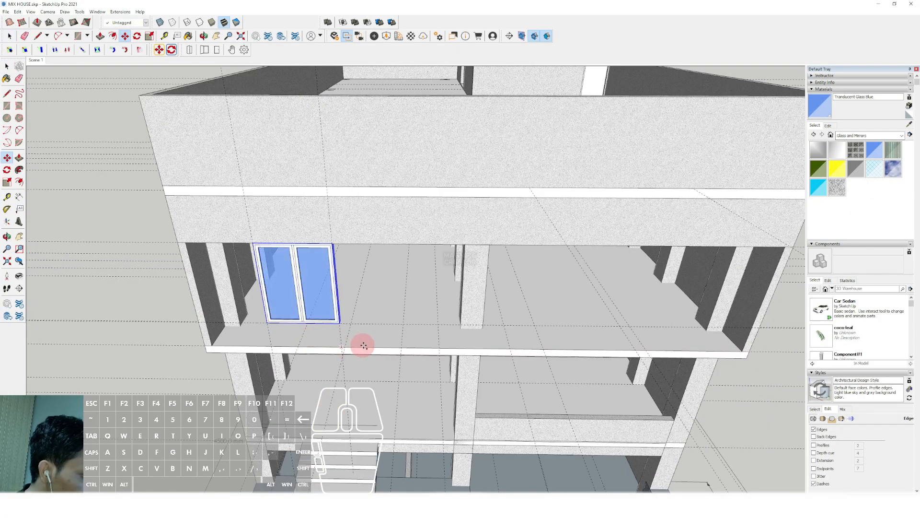
scroll(396, 351, down, 4)
shift+middle_drag(386, 344, 365, 294)
click(363, 348)
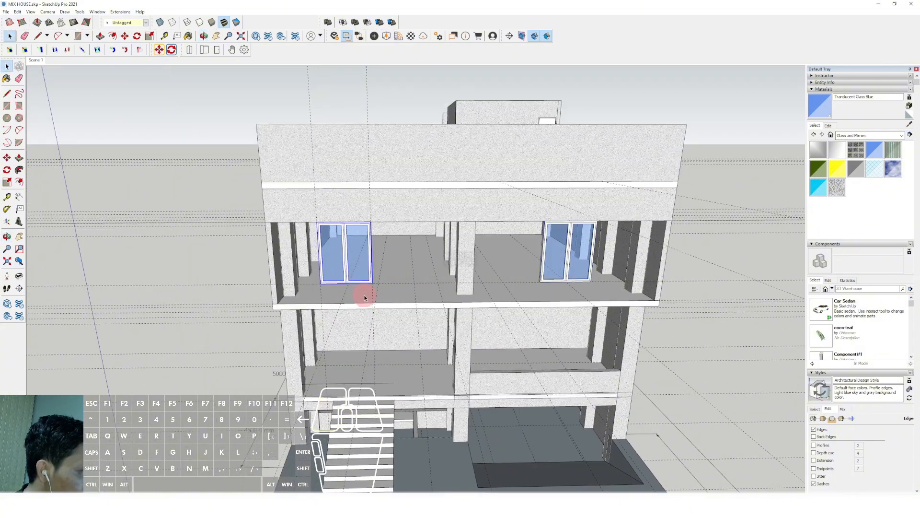
Step: Move the left window a short distance along the front toward the middle column
scroll(366, 297, up, 3)
click(350, 307)
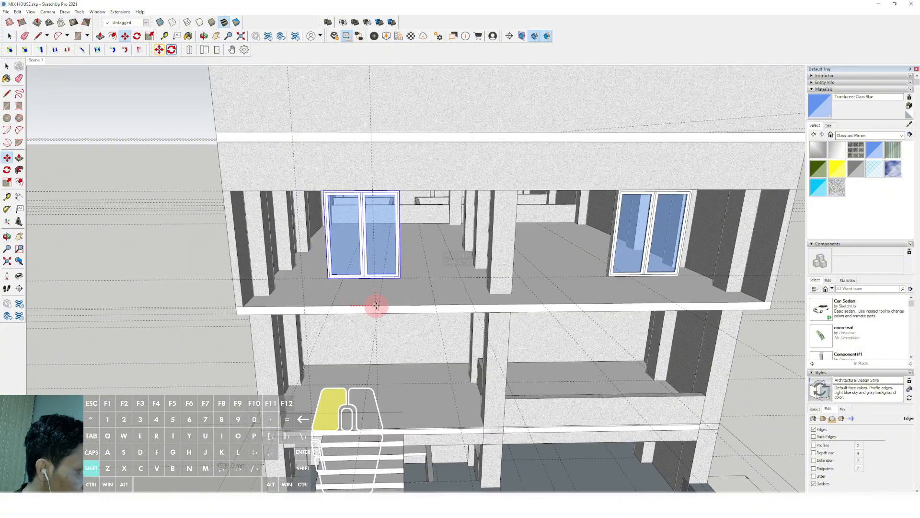
shift+click(377, 306)
key(space)
Step: Draw a rectangle covering the upper floor's whole front opening, from the slab's lower right corner to the opposite upper corner
scroll(376, 306, down, 2)
middle_drag(355, 308, 450, 273)
scroll(388, 242, up, 1)
scroll(418, 289, up, 1)
middle_drag(397, 246, 596, 261)
scroll(554, 304, up, 2)
click(573, 330)
scroll(450, 302, down, 2)
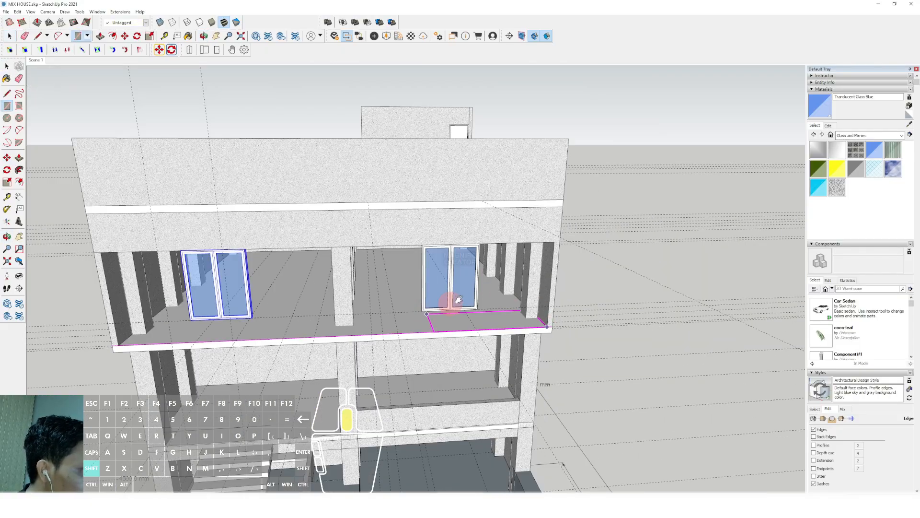
shift+middle_drag(450, 302, 579, 269)
click(249, 211)
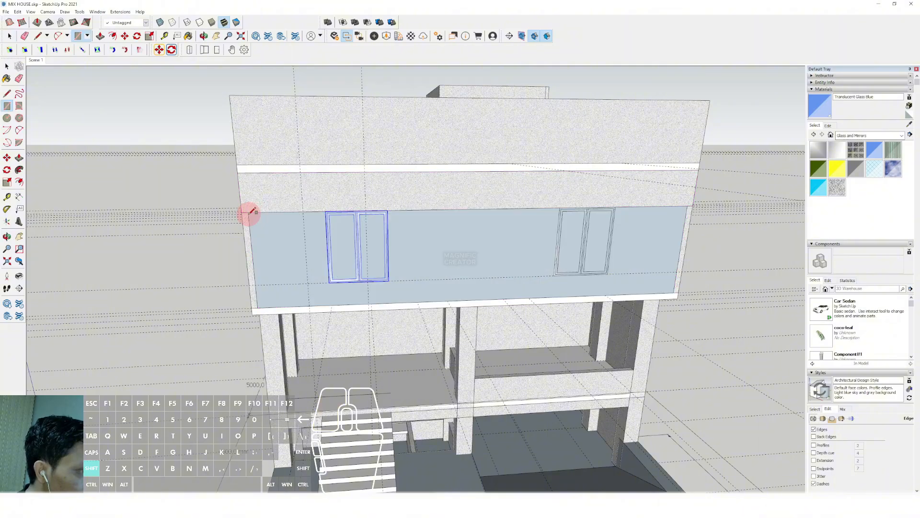
Step: Draw a rectangle on the front panel around the left window's outer frame
scroll(320, 208, up, 2)
scroll(320, 208, up, 1)
key(r)
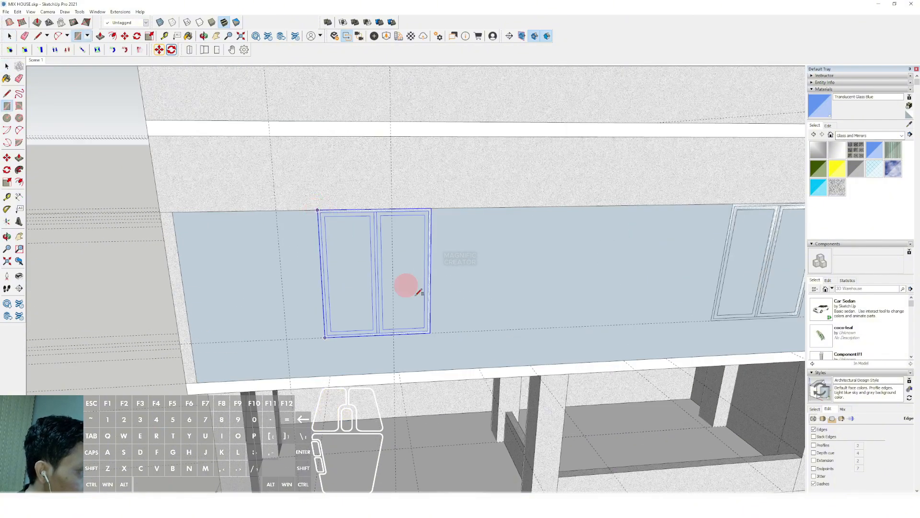
click(430, 330)
scroll(302, 207, up, 1)
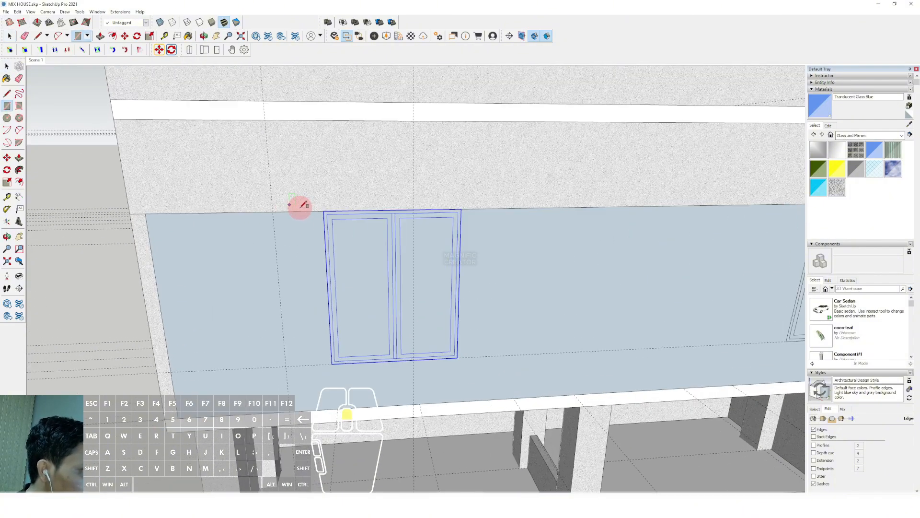
scroll(461, 360, up, 2)
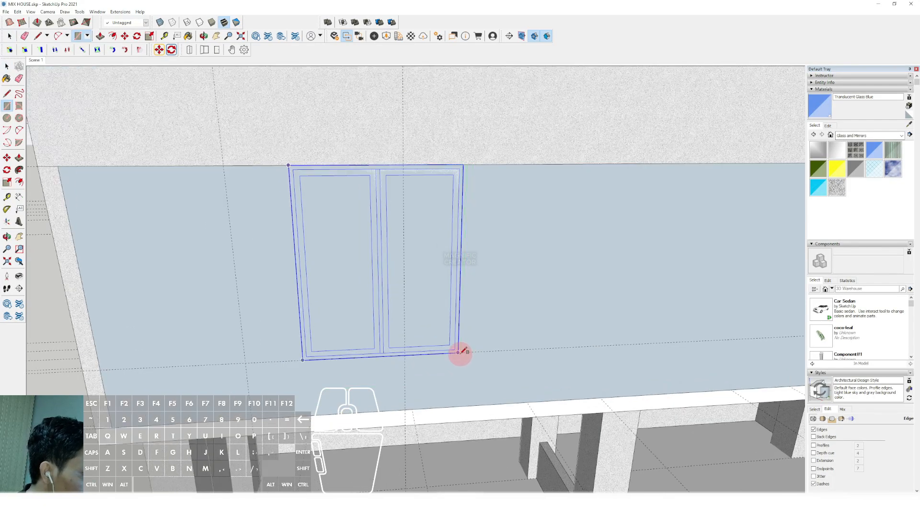
click(462, 352)
key(space)
Step: Draw a rectangle on the front panel around the right window's outer frame
scroll(447, 360, down, 3)
shift+middle_drag(678, 325, 468, 326)
scroll(532, 334, up, 1)
key(r)
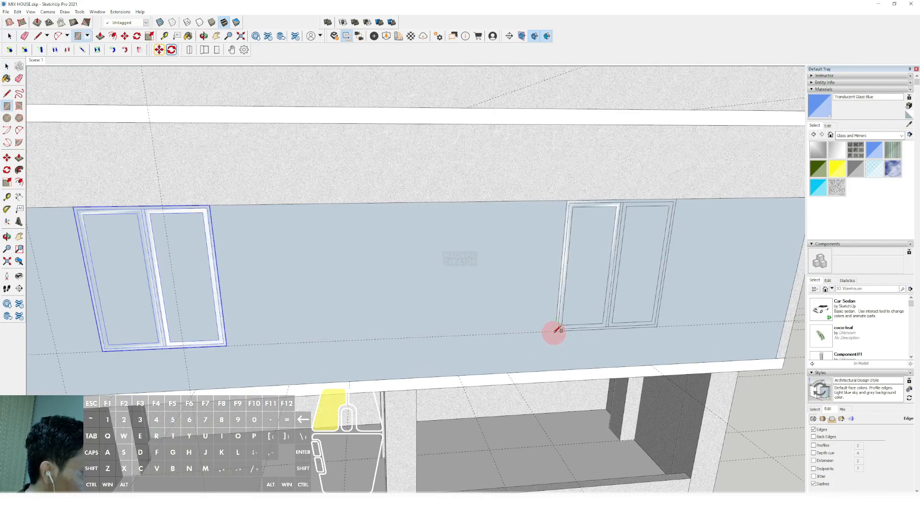
click(557, 329)
scroll(707, 174, up, 1)
click(676, 199)
key(space)
scroll(667, 240, down, 1)
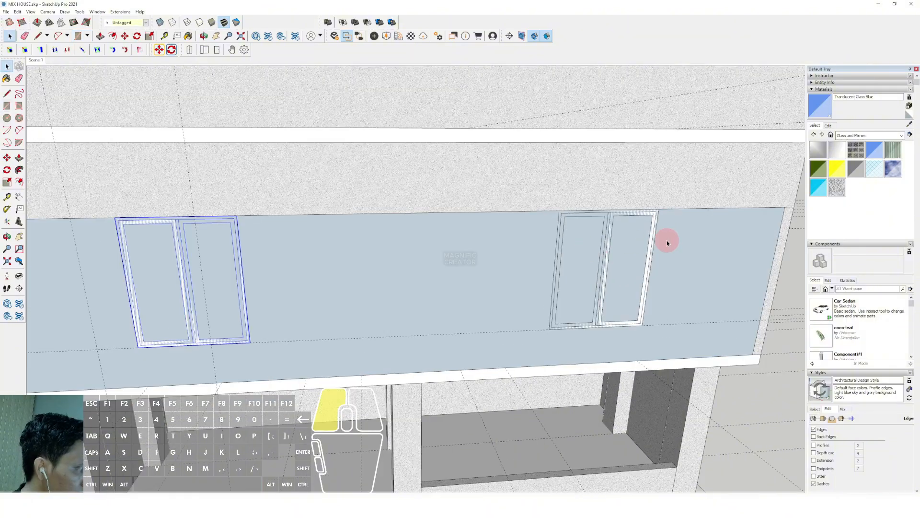
Step: Group the front panel and erase the top edges of both window outlines inside it to open the window holes
click(666, 240)
right_click(668, 240)
click(684, 302)
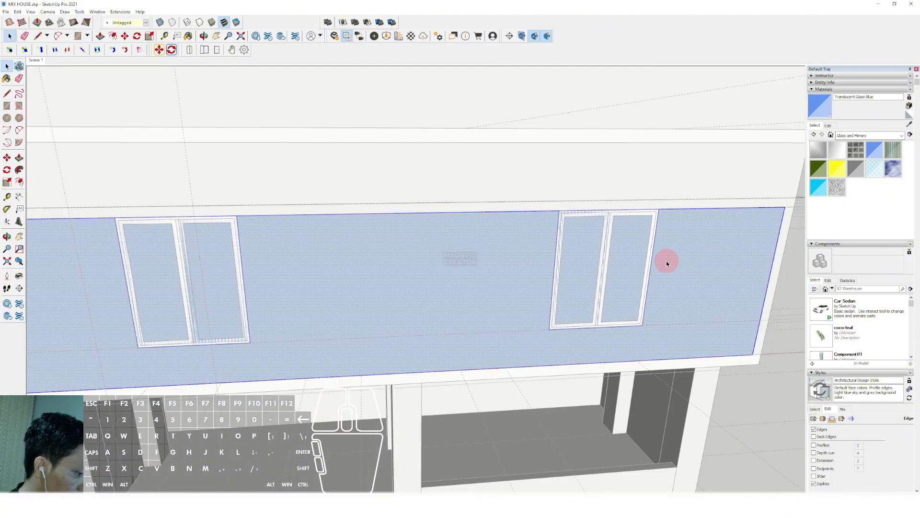
double_click(665, 261)
key(e)
click(610, 211)
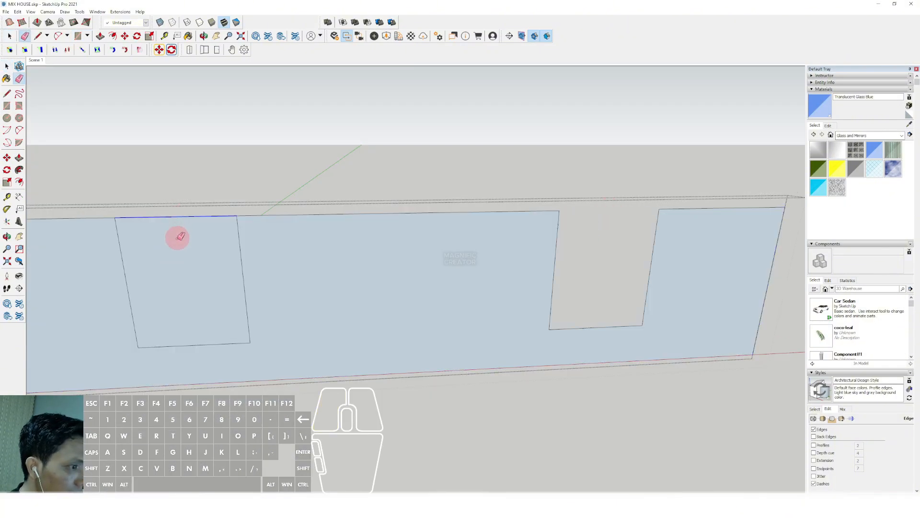
key(space)
Step: Extrude the front panel outward into a wall with thickness around both windows and leave the group
scroll(331, 276, down, 4)
key(h)
scroll(308, 291, up, 1)
mouse_move(447, 262)
middle_down()
mouse_move(423, 331)
mouse_move(446, 341)
middle_up()
key(v)
click(440, 254)
click(471, 266)
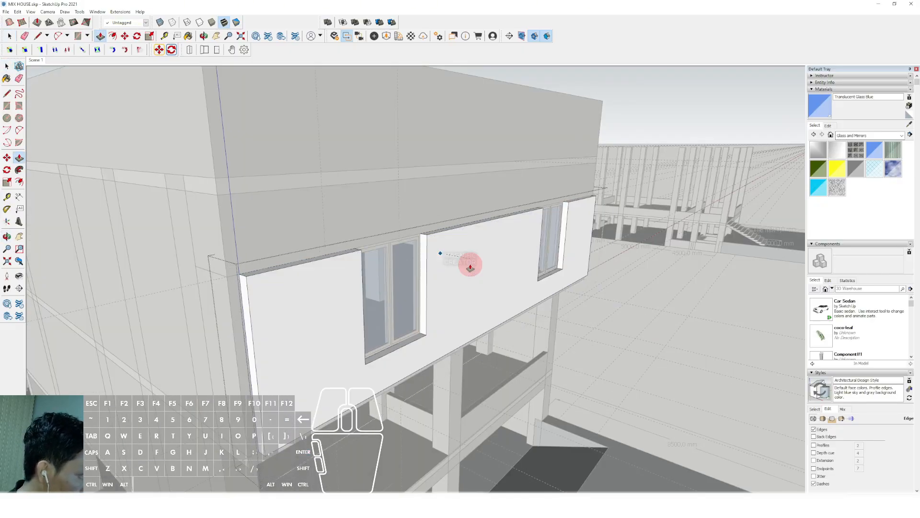
click(648, 307)
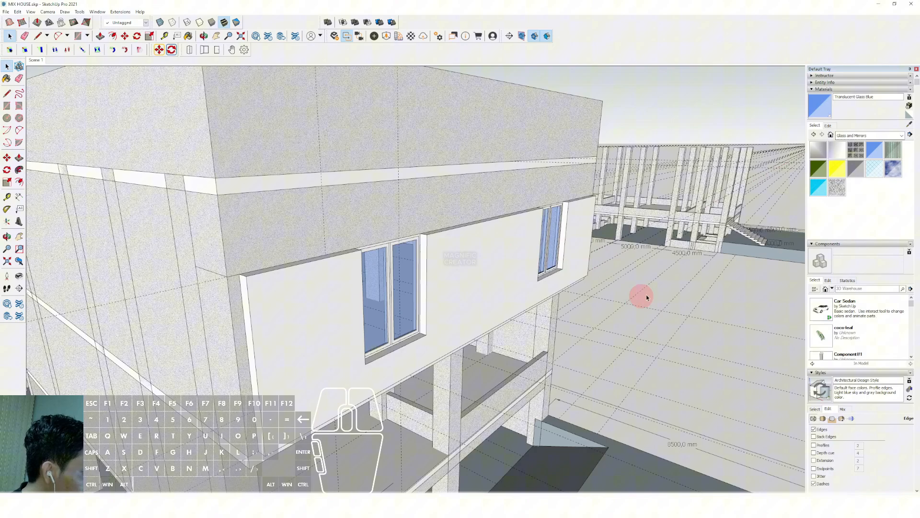
Step: Sample the speckled concrete material from the wall above and apply it to the new front wall panel
click(909, 124)
click(500, 151)
scroll(480, 279, up, 2)
click(479, 250)
middle_drag(442, 283, 449, 307)
key(space)
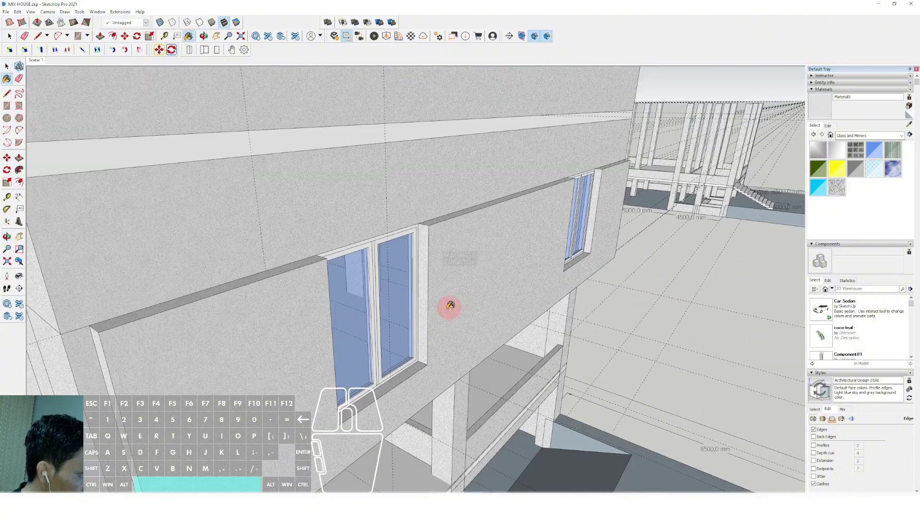
Step: Move the front wall panel back until its face is flush with the window frames and the wall above
scroll(449, 307, up, 2)
click(436, 347)
middle_drag(437, 348, 427, 361)
key(m)
click(424, 382)
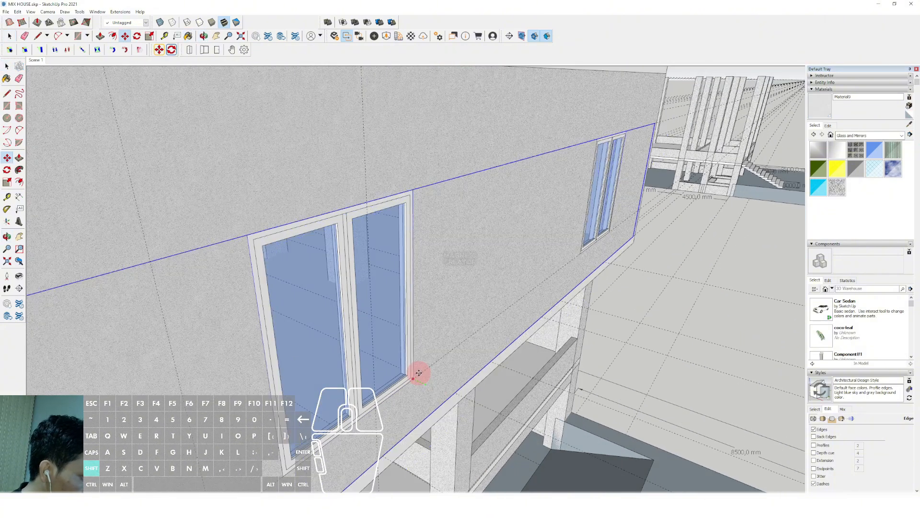
click(414, 377)
key(space)
scroll(468, 280, down, 2)
Step: Choose a near-black swatch from the Colors collection and apply it to the left window's frame
click(902, 134)
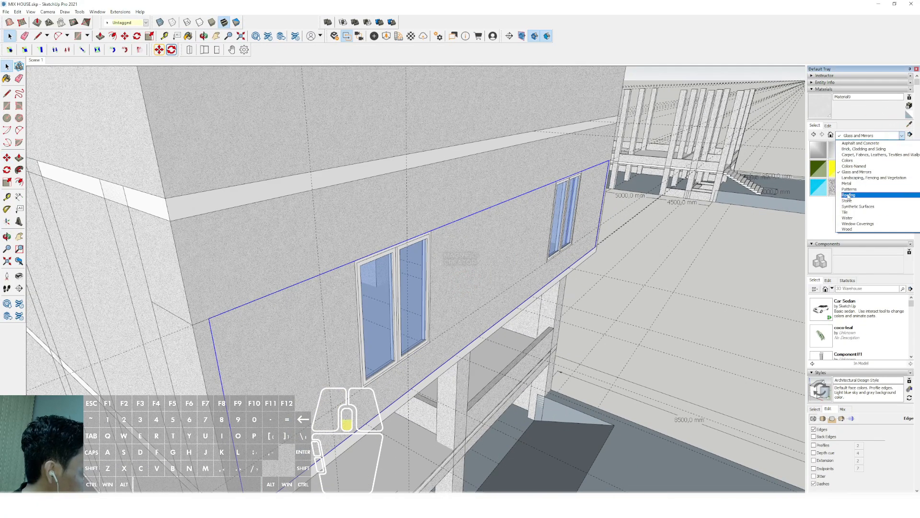
click(852, 161)
scroll(856, 196, down, 10)
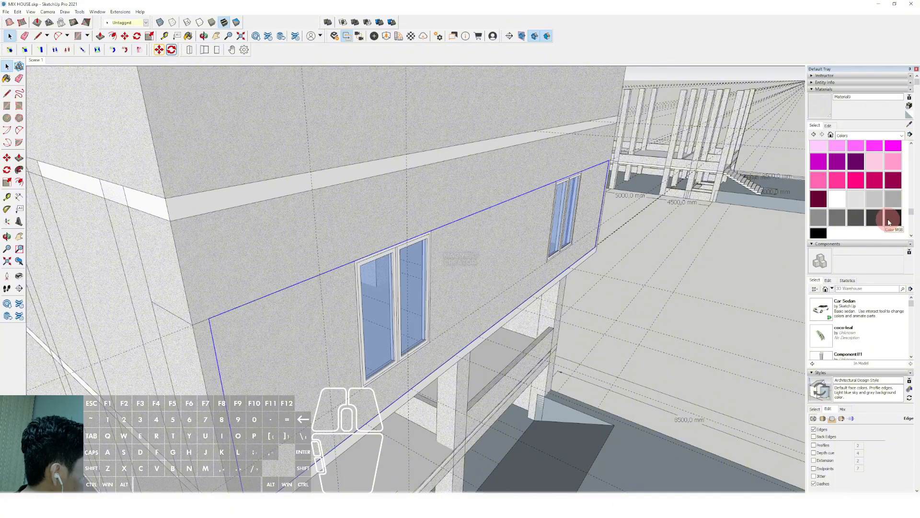
click(889, 222)
scroll(421, 243, up, 6)
click(445, 216)
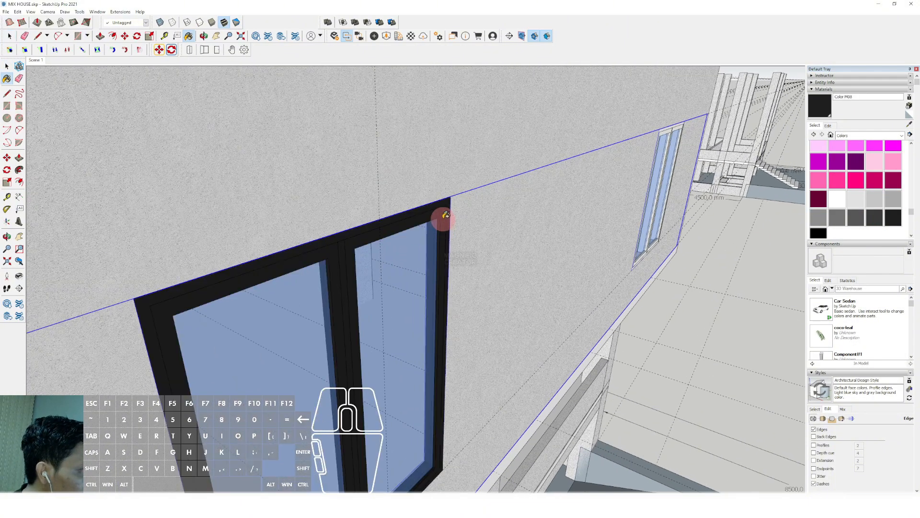
Step: Apply the same near-black colour to the right window's frame
scroll(435, 230, down, 3)
middle_drag(549, 206, 425, 214)
scroll(595, 187, up, 4)
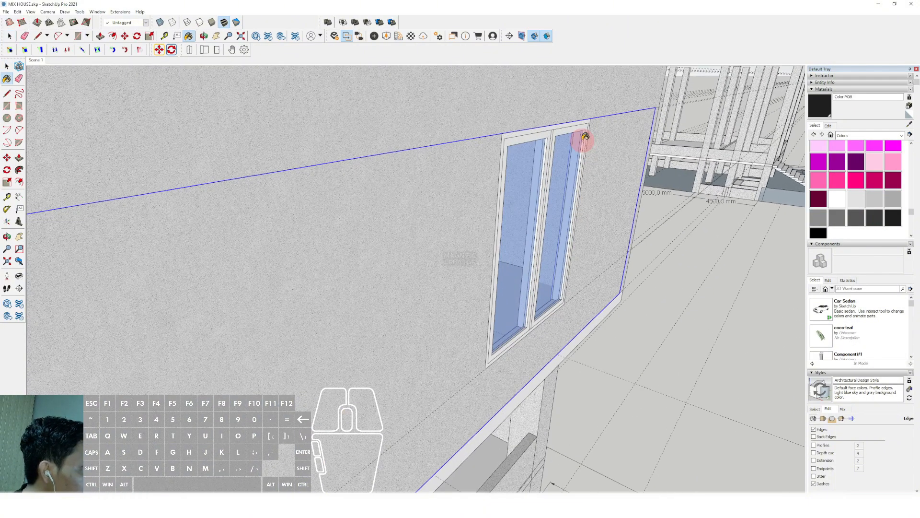
click(585, 136)
key(space)
scroll(551, 183, down, 6)
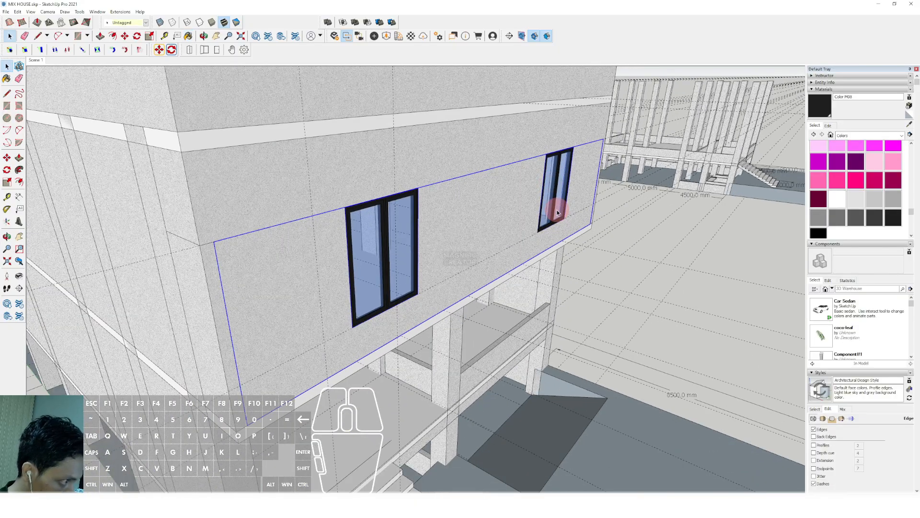
Step: Copy the wall strip above the front windows straight down to just beneath the white floor band below them
scroll(470, 284, down, 5)
middle_drag(447, 273, 448, 243)
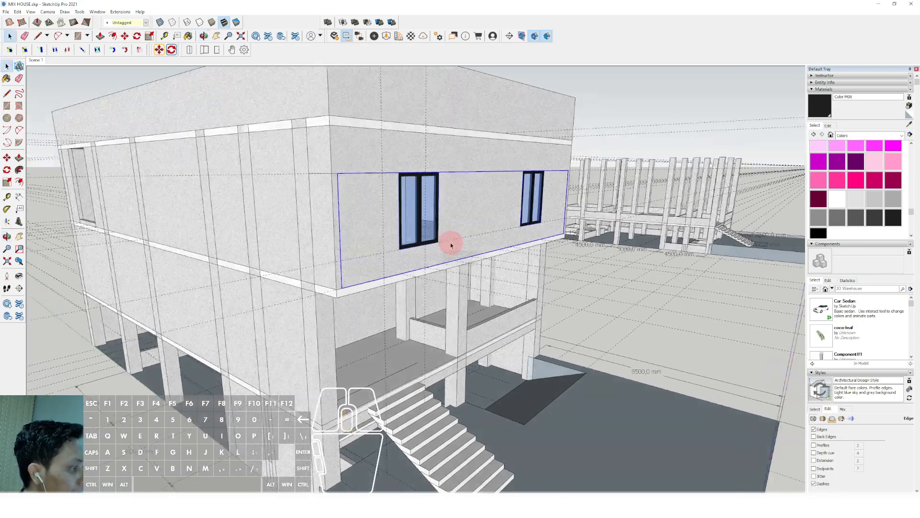
scroll(456, 288, up, 6)
scroll(424, 211, down, 3)
middle_drag(424, 211, 426, 330)
scroll(447, 221, up, 1)
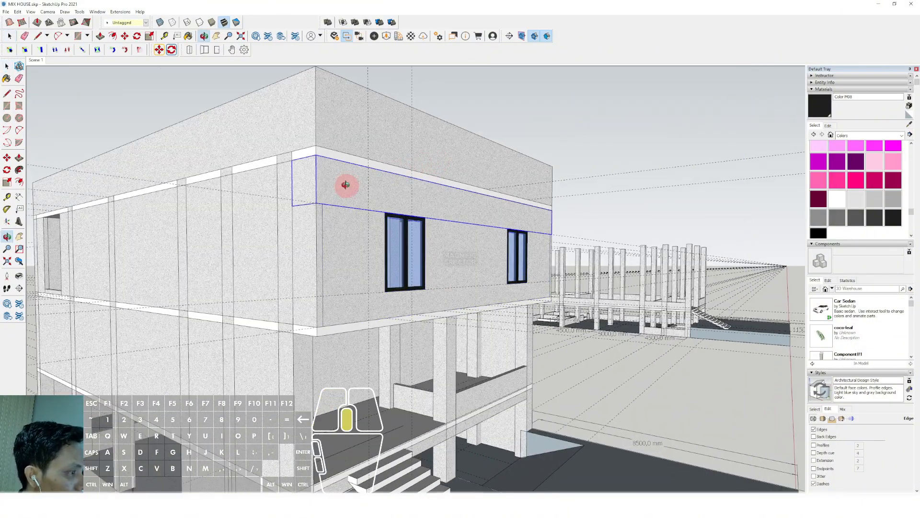
key(m)
middle_drag(345, 185, 331, 142)
key(ctrl)
click(322, 156)
scroll(322, 177, down, 1)
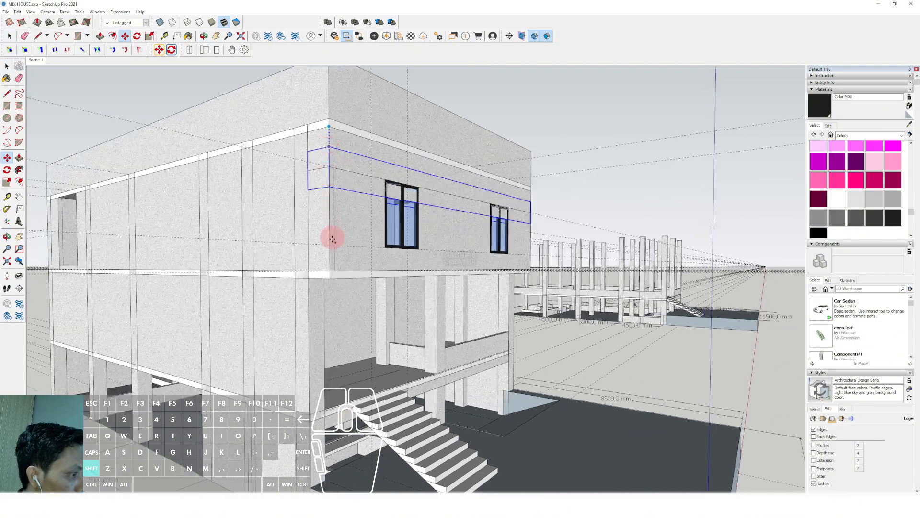
click(329, 273)
middle_drag(329, 273, 378, 177)
key(space)
click(542, 134)
Step: Examine the house's front facade from a distance, from below and up close
scroll(355, 283, down, 3)
middle_drag(377, 246, 413, 226)
scroll(302, 226, up, 4)
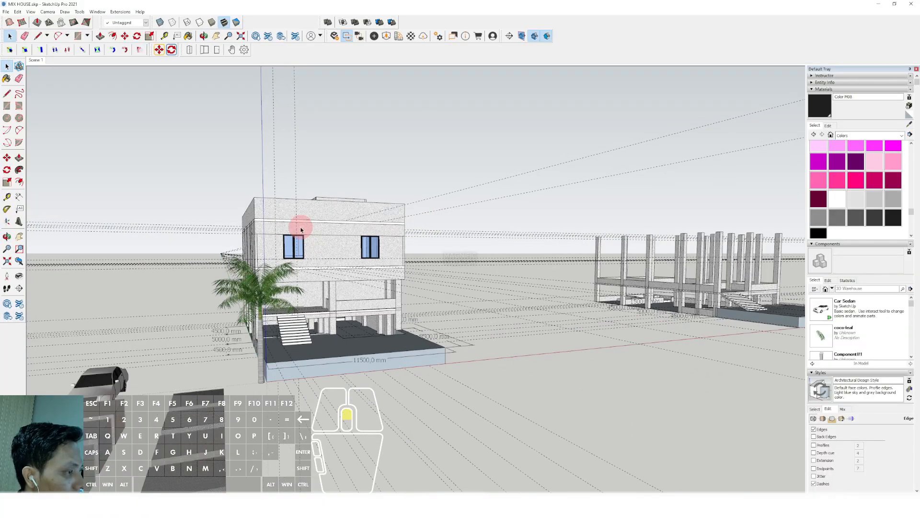
scroll(360, 221, up, 2)
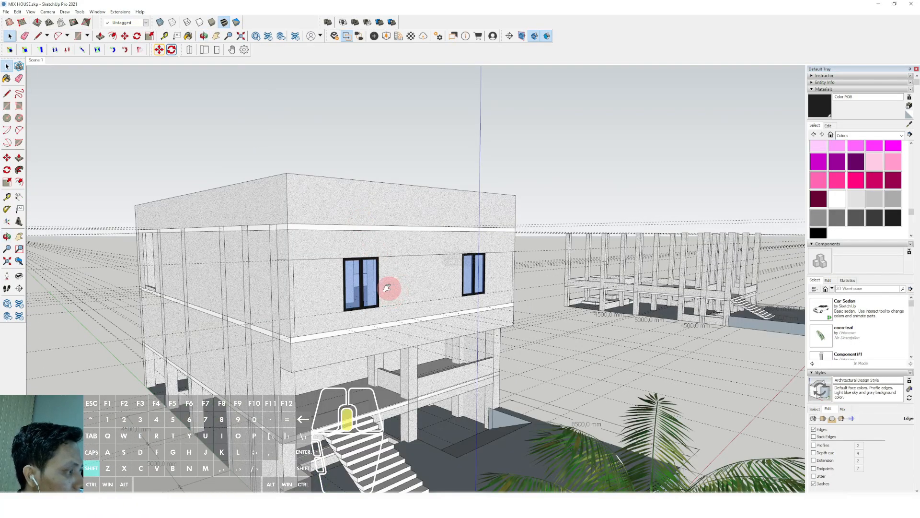
middle_drag(387, 287, 237, 148)
key(e)
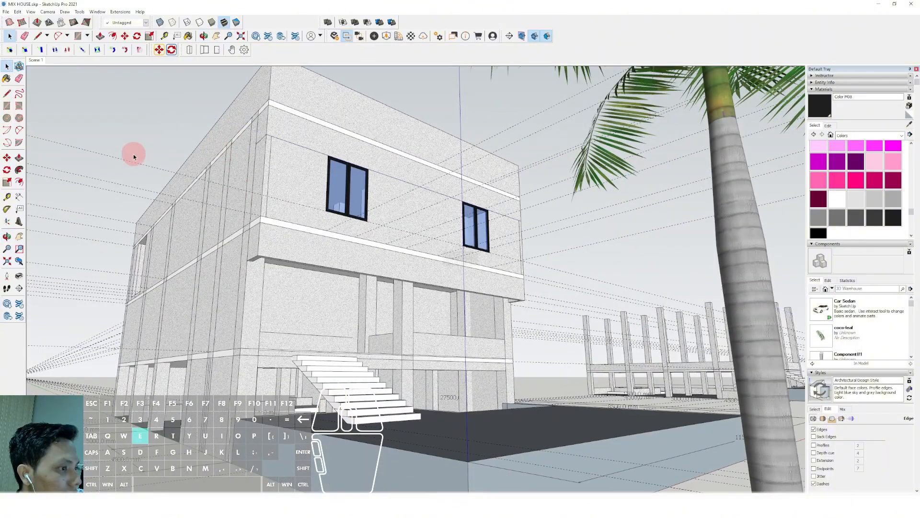
scroll(411, 222, up, 4)
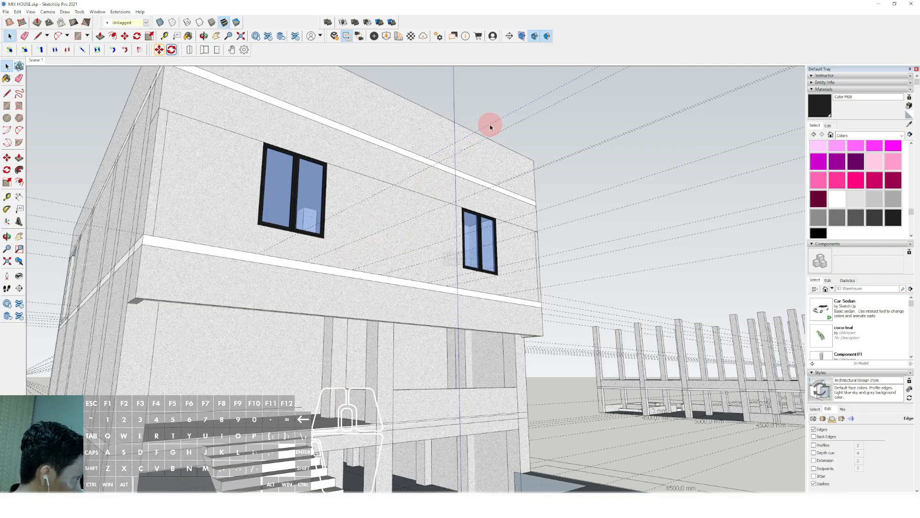
scroll(329, 246, up, 2)
Step: Draw a rectangle on the front facade between the two windows, from their bottom edge up to the parapet's top edge
key(r)
scroll(497, 277, up, 2)
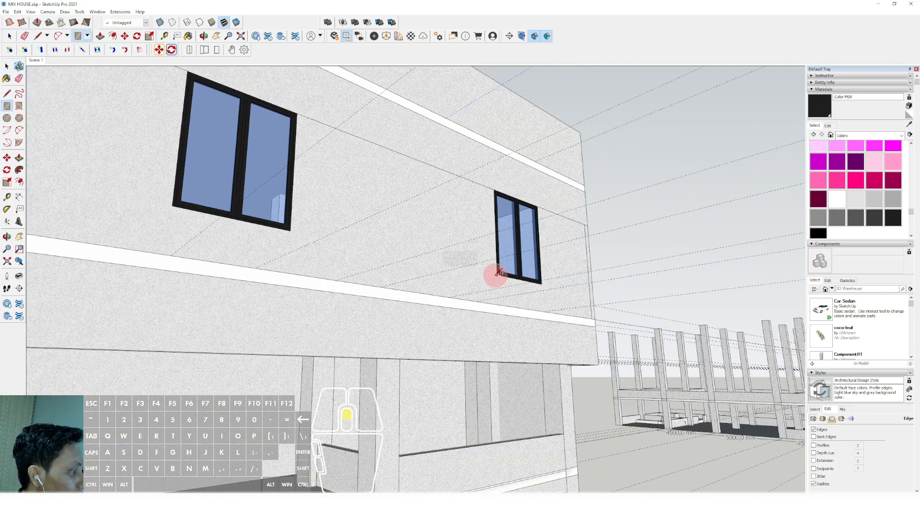
click(496, 276)
scroll(354, 210, down, 2)
scroll(318, 188, up, 1)
key(shift)
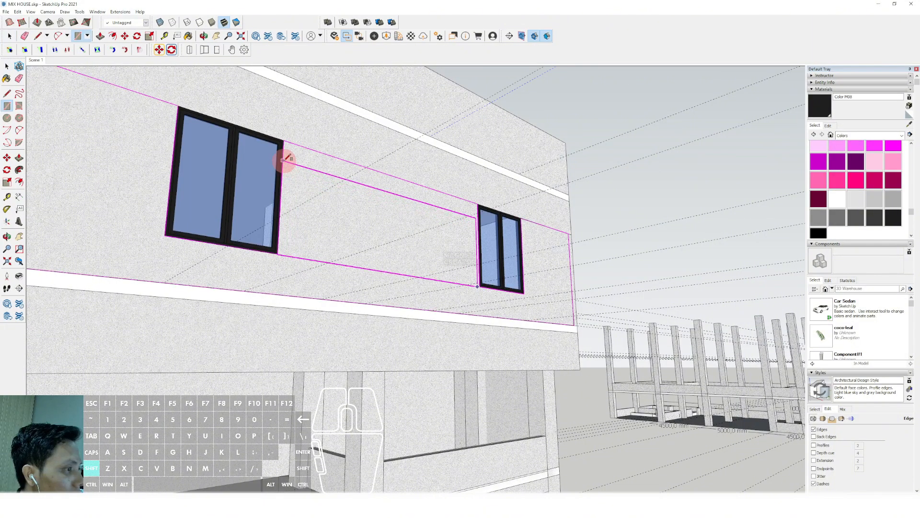
shift+middle_drag(286, 142, 297, 208)
shift+scroll(299, 204, down, 4)
shift+scroll(271, 164, up, 2)
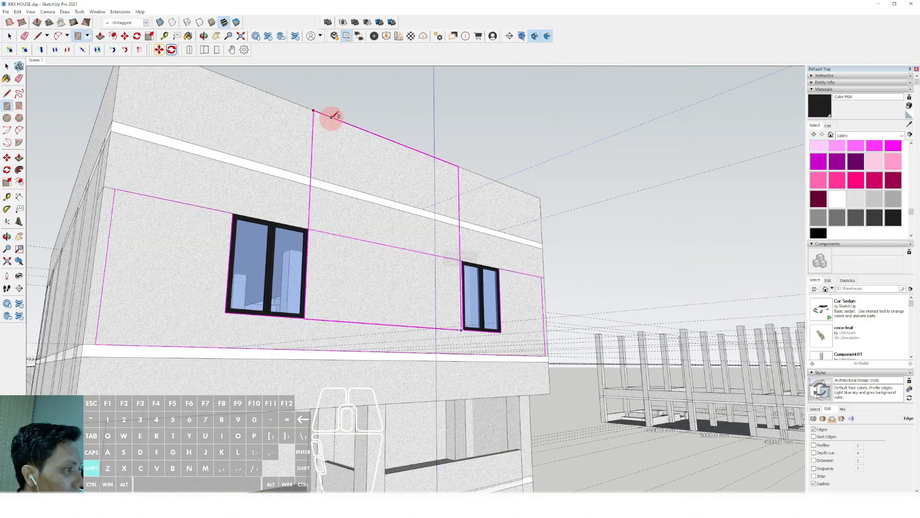
shift+click(329, 116)
key(space)
Step: Move the palm tree from in front of the house to the open ground beside the front yard
middle_drag(318, 127, 397, 295)
scroll(395, 279, down, 6)
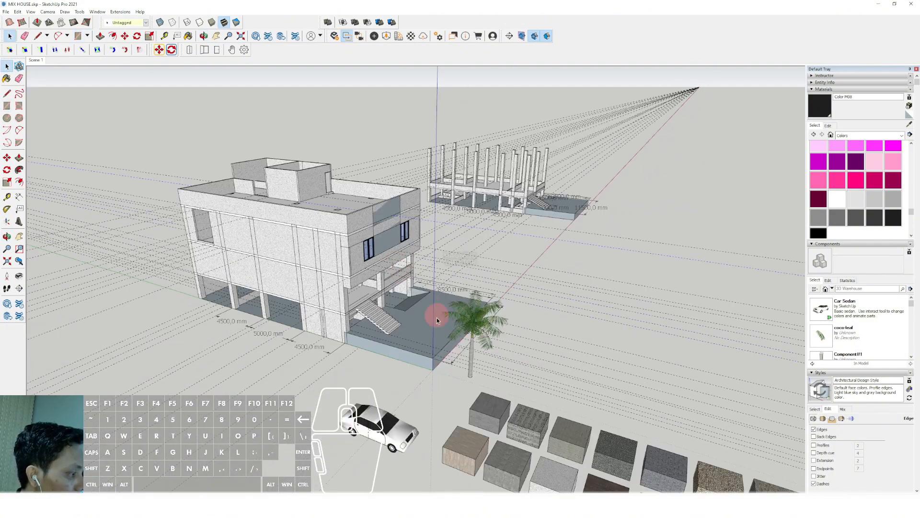
scroll(475, 329, up, 2)
click(477, 329)
middle_drag(428, 367, 402, 369)
key(m)
click(426, 401)
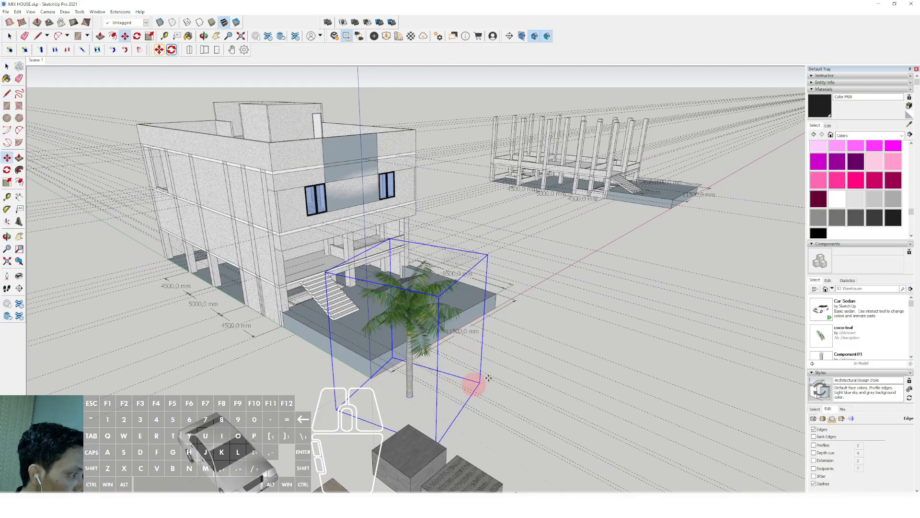
middle_drag(559, 312, 409, 353)
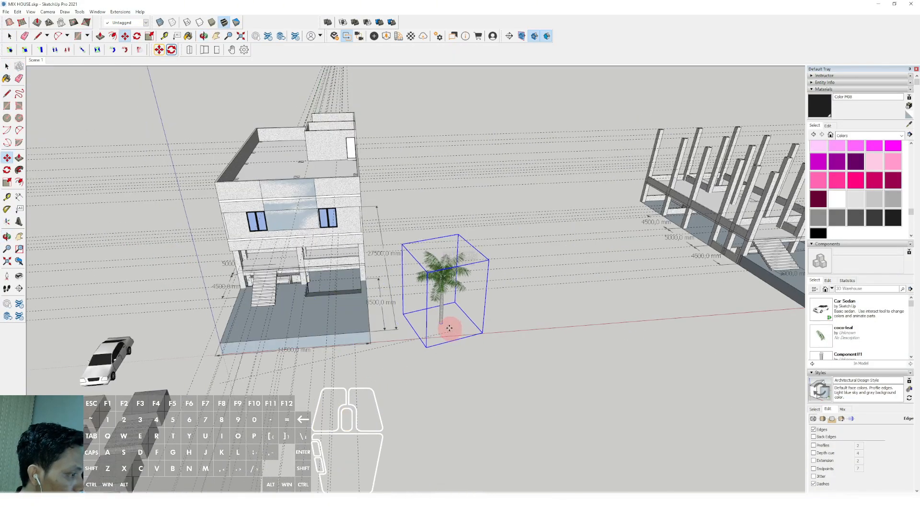
click(436, 316)
key(space)
Step: Sample the striped grey stone from the material blocks and apply it to the front yard's top surface inside its group
middle_drag(331, 316, 502, 260)
scroll(501, 260, down, 5)
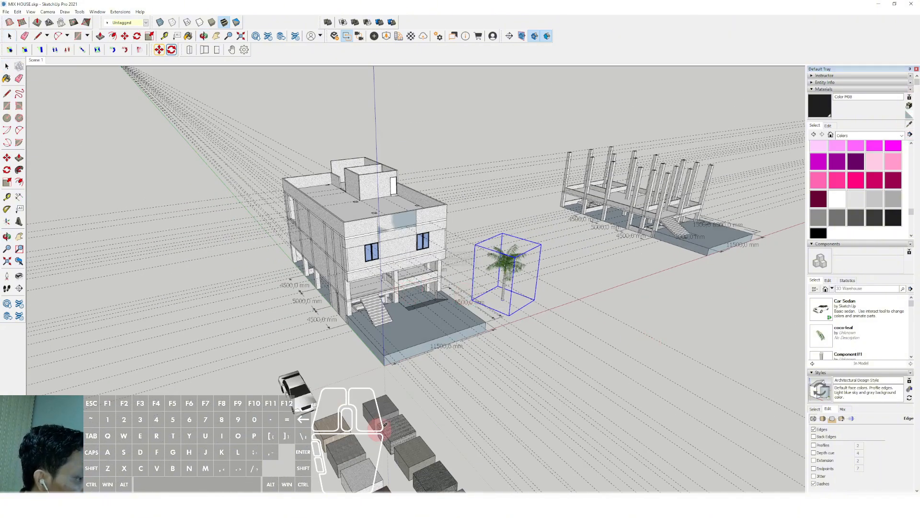
scroll(379, 428, up, 8)
click(445, 310)
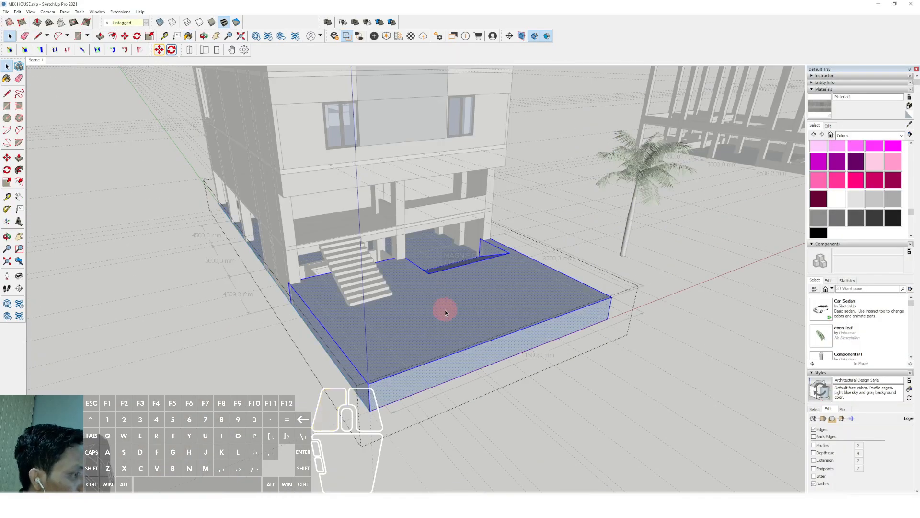
click(444, 309)
key(b)
click(443, 309)
key(space)
click(635, 415)
Step: Apply the same striped stone material to the ramp leading under the house
scroll(386, 287, up, 2)
shift+middle_drag(382, 388, 410, 329)
scroll(409, 329, down, 3)
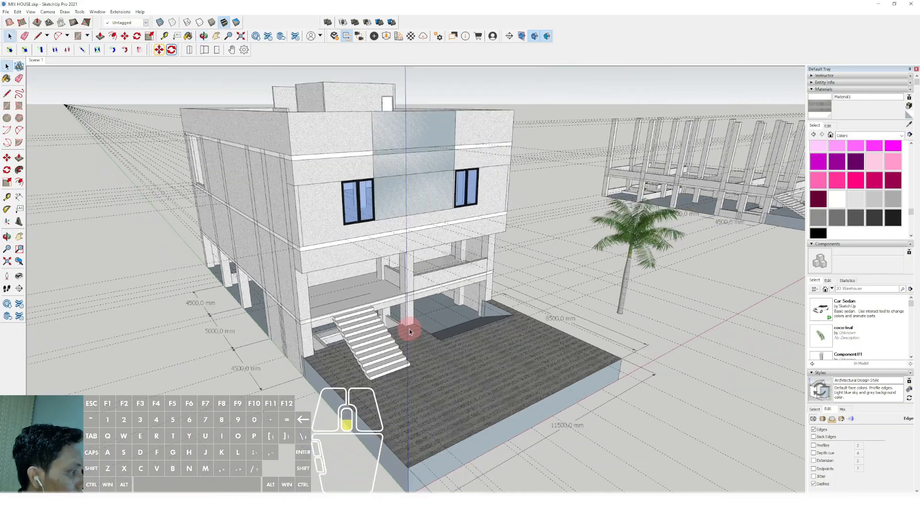
scroll(409, 329, up, 8)
click(462, 358)
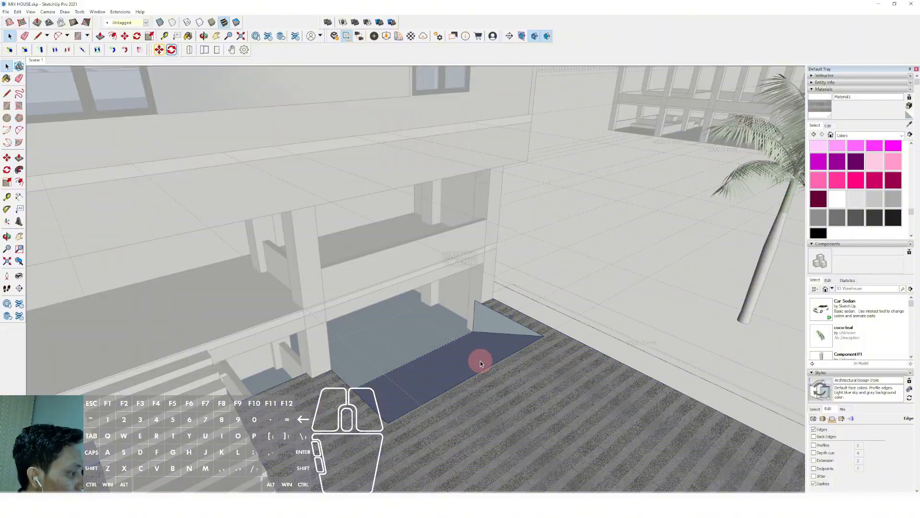
scroll(472, 340, down, 10)
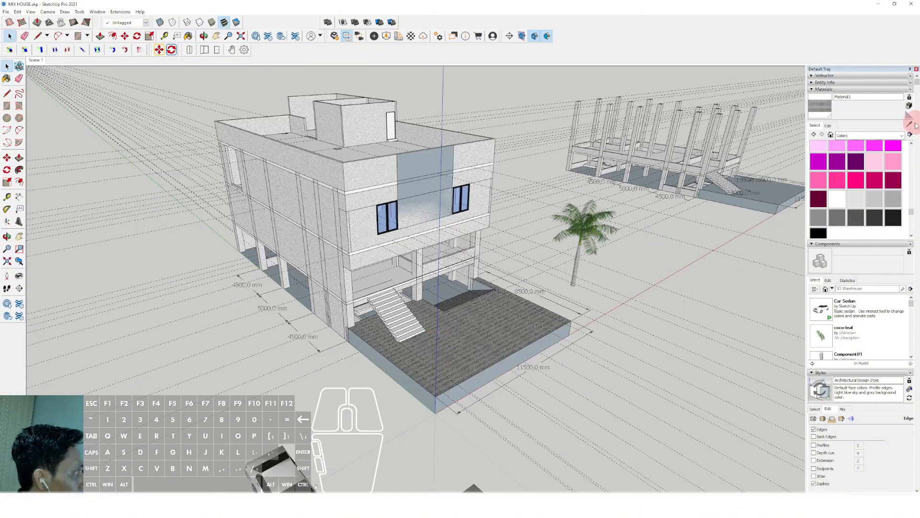
Step: Sample the blue-grey tile material from the material blocks and apply it to the sunken floor under the house
middle_drag(612, 264, 578, 247)
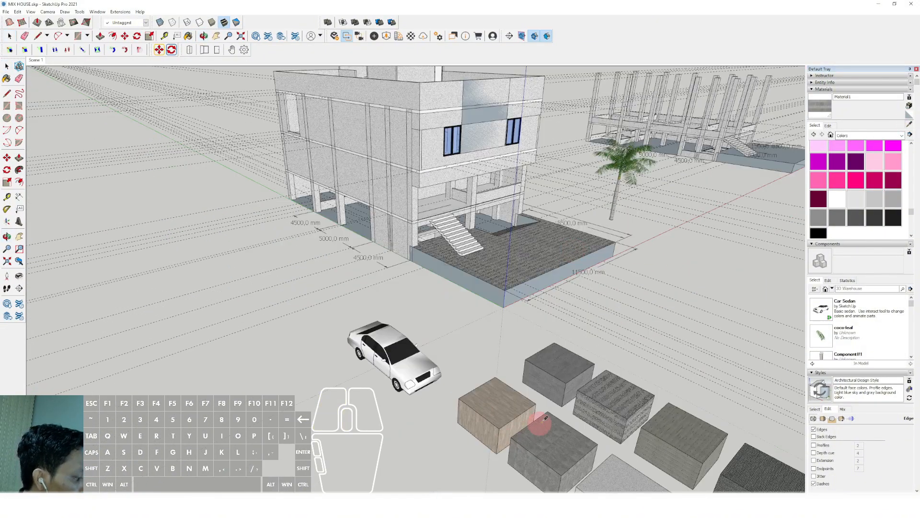
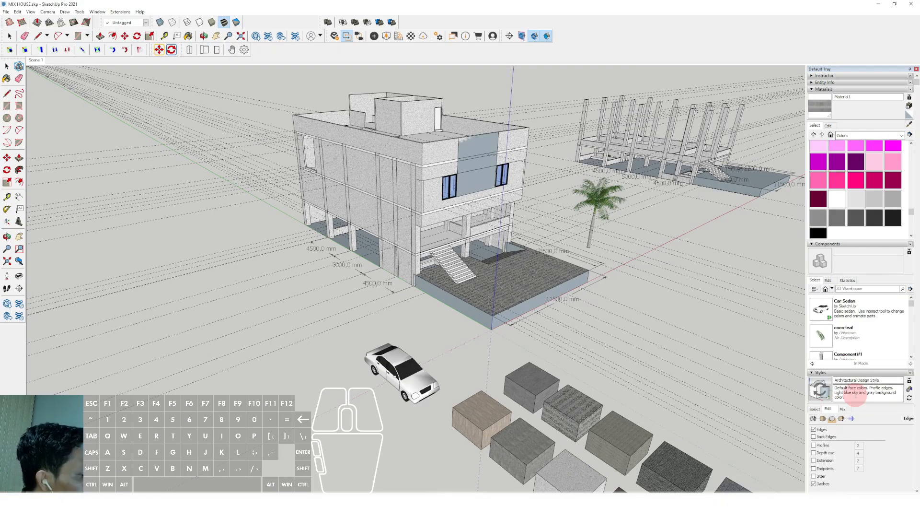
shift+middle_drag(601, 431, 459, 313)
scroll(459, 313, up, 6)
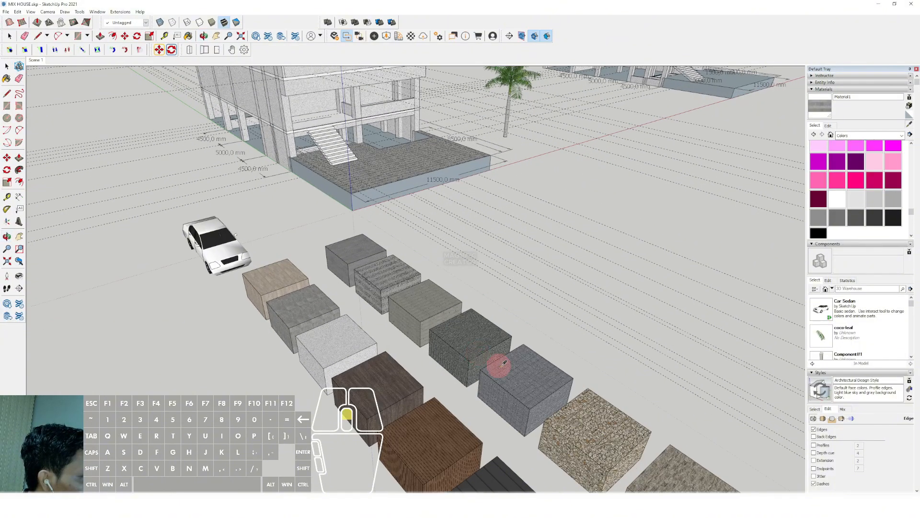
click(522, 360)
scroll(400, 310, down, 2)
shift+middle_drag(401, 310, 421, 335)
scroll(322, 158, up, 4)
middle_drag(323, 158, 407, 281)
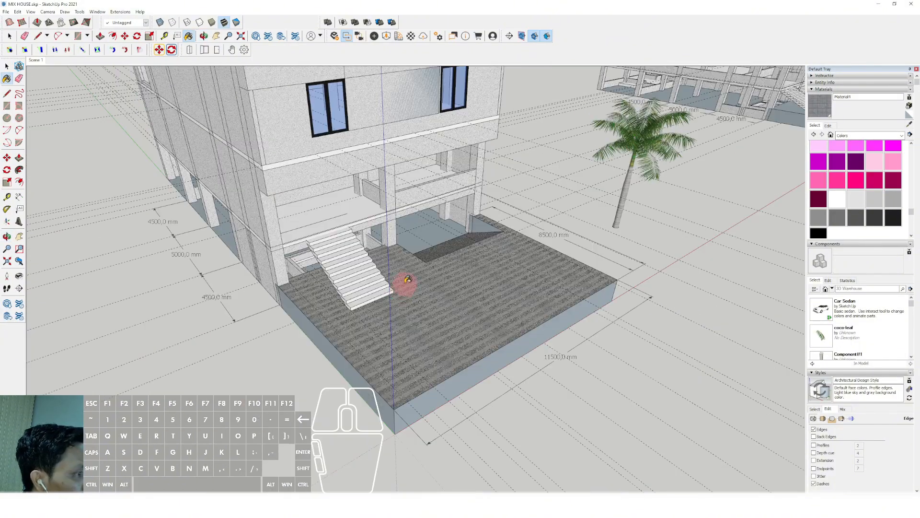
key(space)
scroll(426, 245, up, 5)
click(428, 233)
click(447, 225)
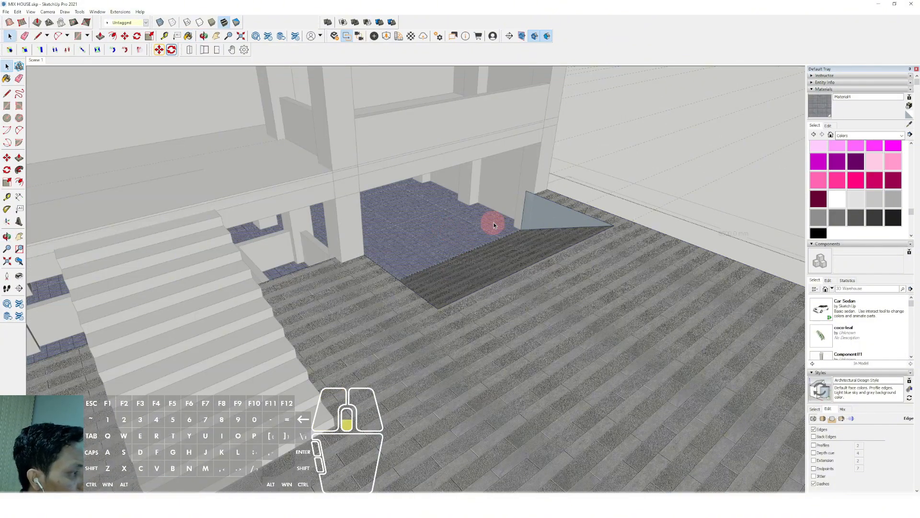
scroll(598, 154, down, 5)
scroll(475, 323, down, 3)
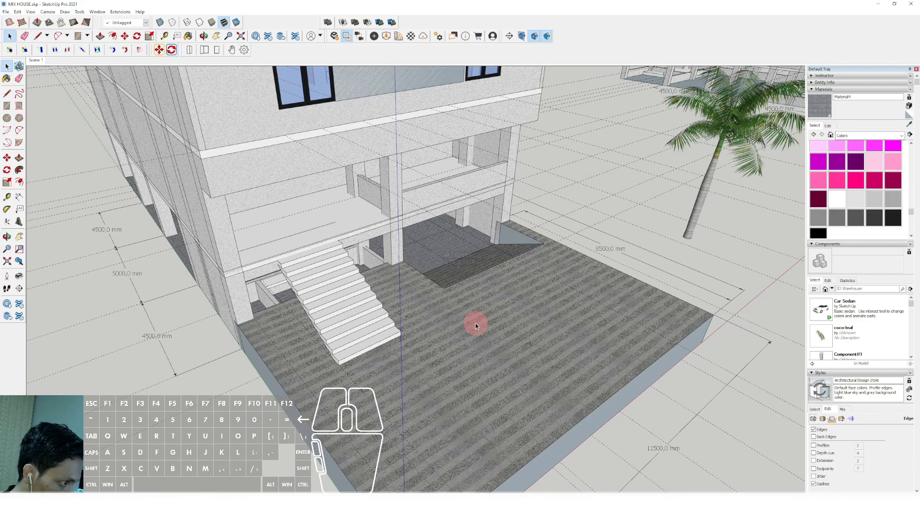
Step: Extrude the rectangle between the front windows outward into a thin slab and group it
scroll(375, 352, down, 2)
middle_drag(375, 352, 370, 255)
scroll(291, 287, up, 4)
middle_drag(290, 287, 406, 368)
scroll(478, 318, down, 3)
scroll(429, 357, down, 1)
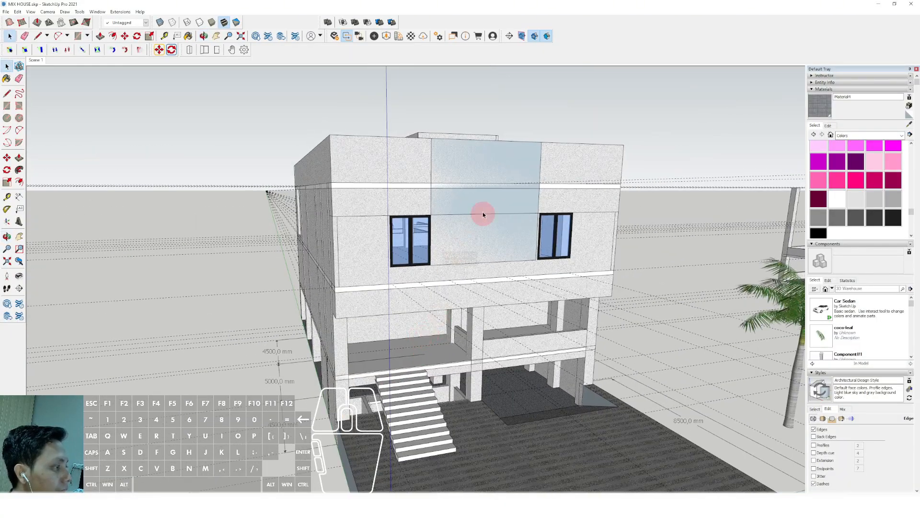
scroll(483, 214, up, 1)
middle_drag(482, 214, 563, 187)
scroll(520, 158, up, 2)
double_click(514, 132)
scroll(514, 129, down, 2)
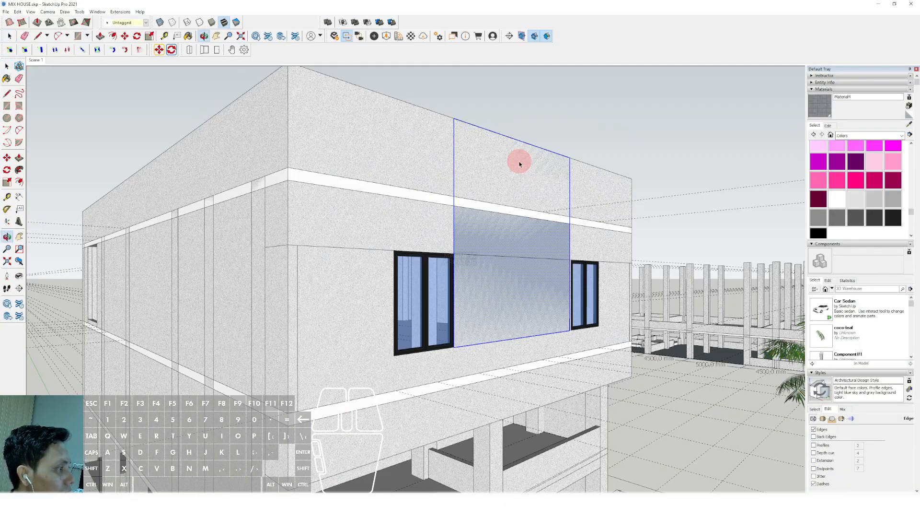
key(p)
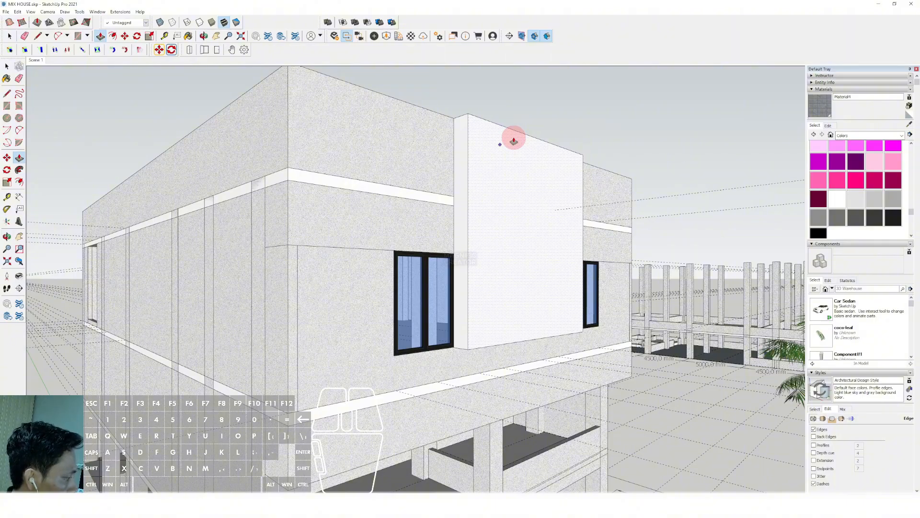
click(513, 141)
click(478, 199)
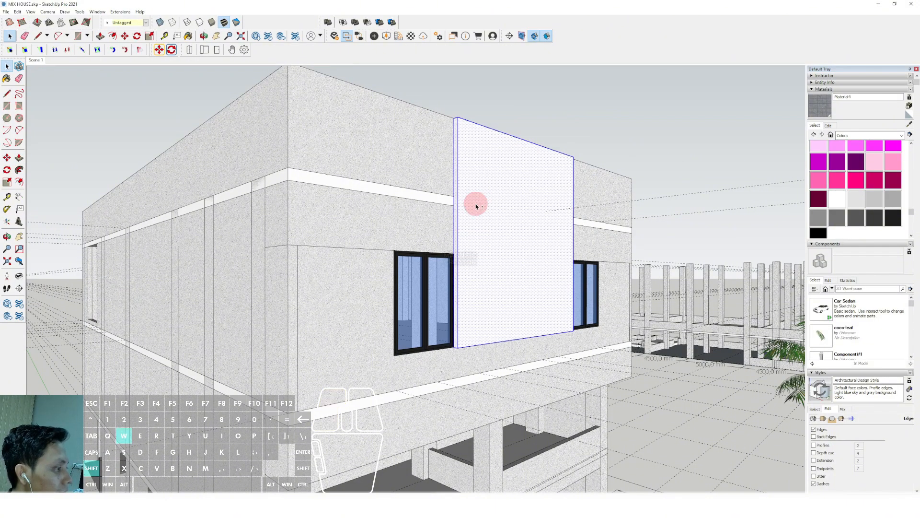
Step: Extend the slab between the front windows downward to the lower edge of the facade wall
double_click(476, 202)
scroll(528, 343, up, 2)
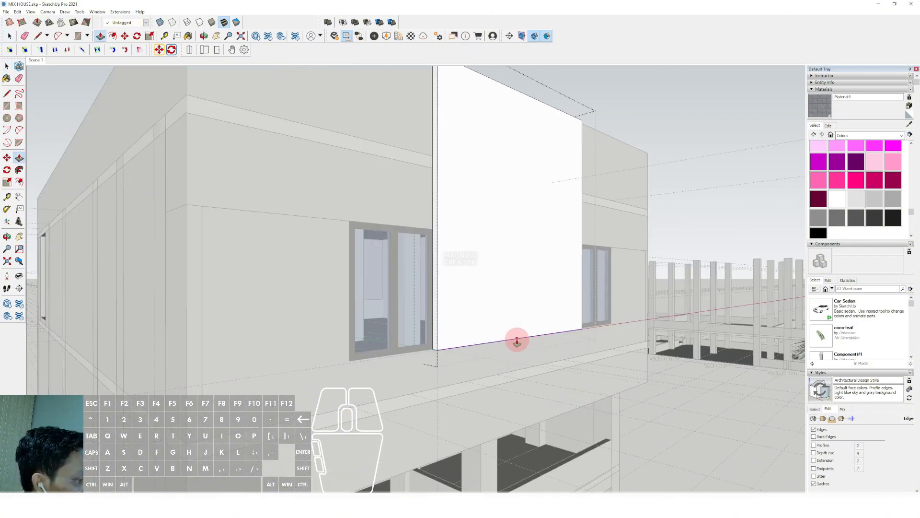
click(517, 340)
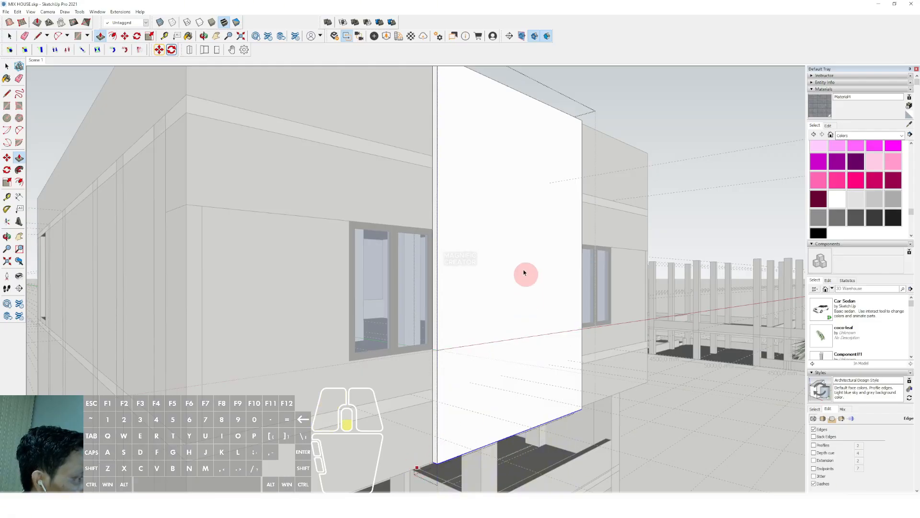
key(space)
scroll(523, 272, down, 2)
click(636, 138)
Step: Copy the central facade slab sideways so that its edge meets the outer side of the left front window
middle_drag(479, 311, 408, 355)
scroll(326, 328, up, 2)
click(445, 340)
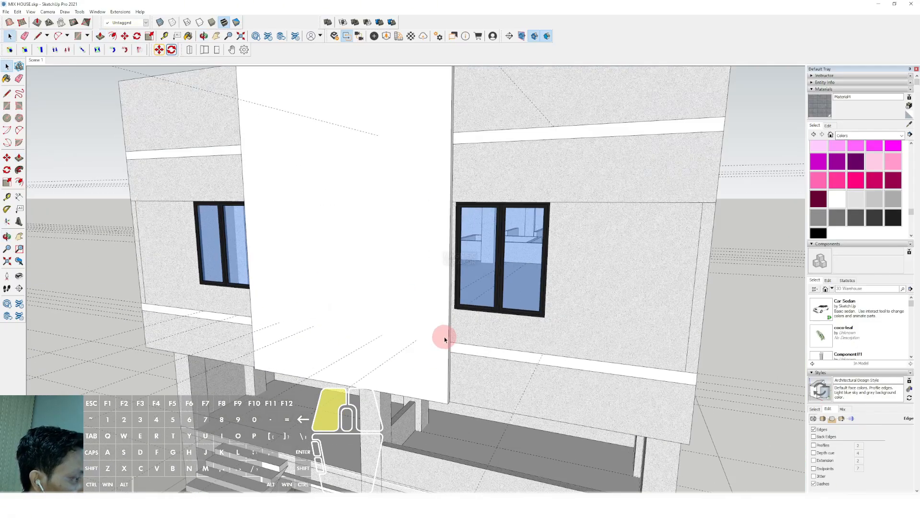
scroll(426, 398, up, 5)
key(m)
click(446, 418)
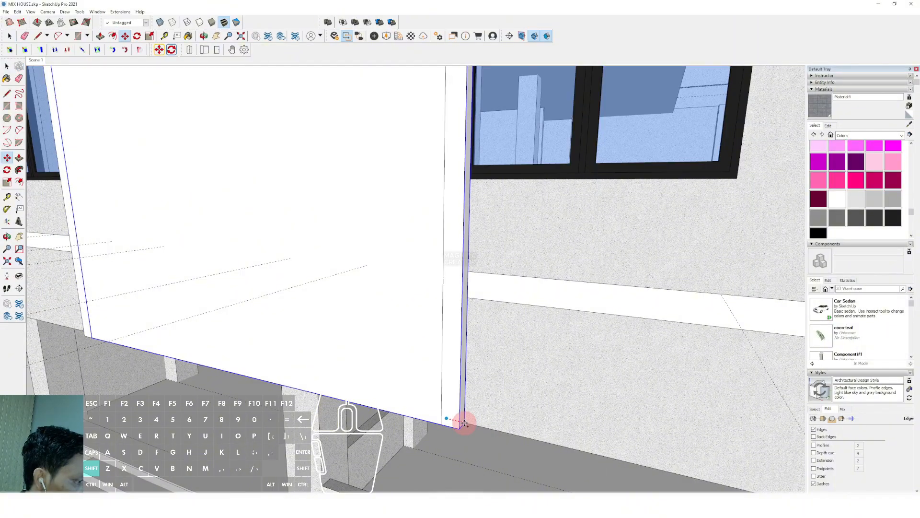
scroll(464, 423, down, 5)
scroll(181, 257, up, 3)
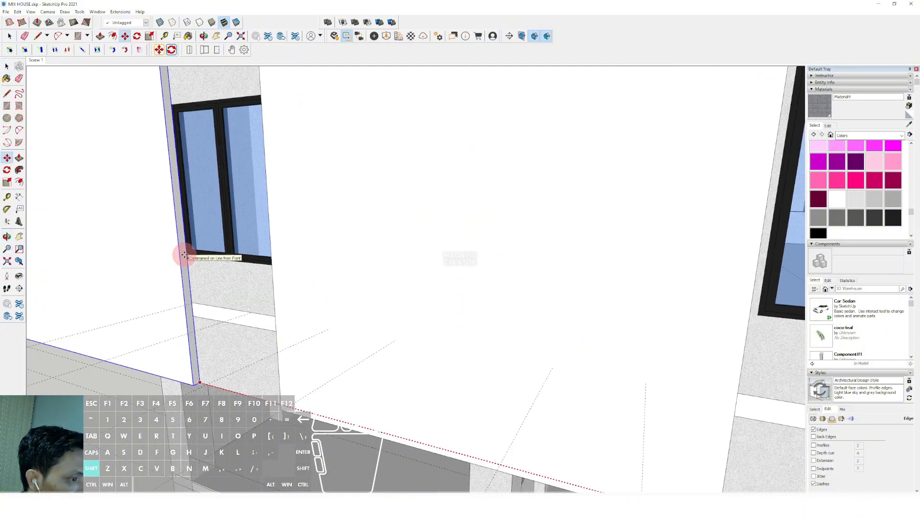
click(184, 254)
key(space)
Step: Shorten the copied slab's width so that it ends at the building's left front corner
scroll(184, 254, down, 2)
middle_drag(334, 274, 435, 290)
scroll(435, 291, down, 6)
triple_click(374, 291)
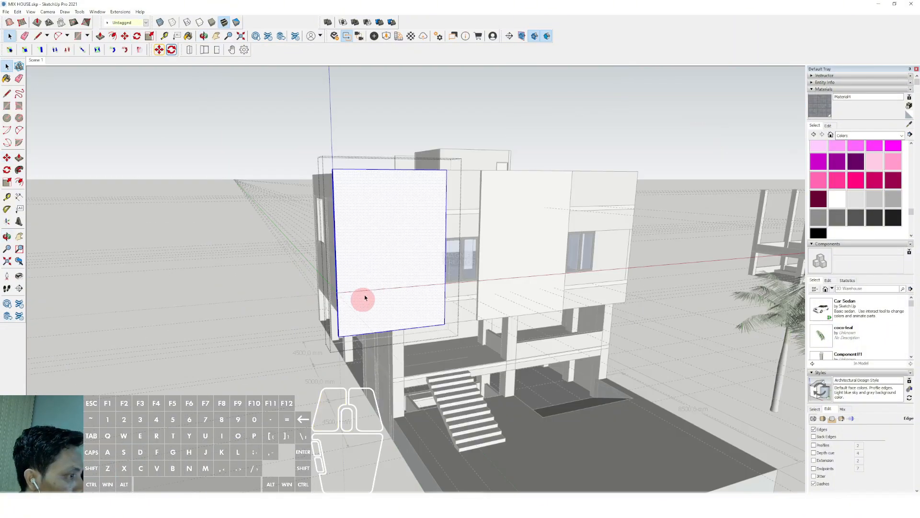
scroll(354, 335, down, 3)
middle_drag(335, 304, 359, 240)
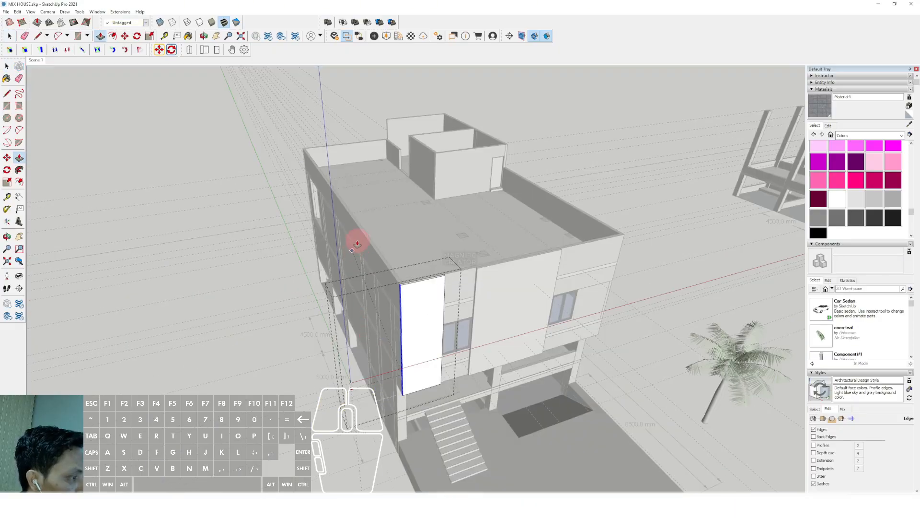
key(p)
key(space)
click(635, 172)
scroll(410, 315, up, 2)
Step: Copy the narrow corner panel along the facade to the building's right front corner
click(421, 301)
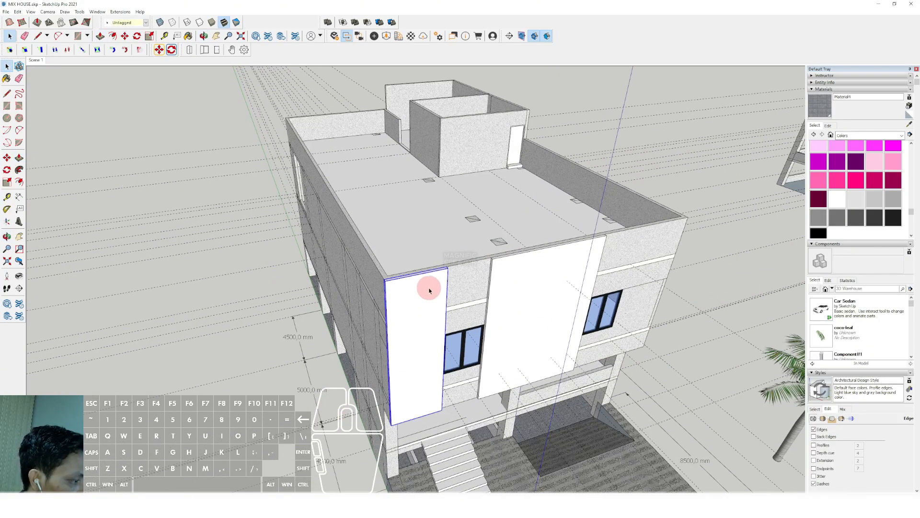
middle_drag(429, 290, 442, 297)
key(m)
scroll(443, 297, up, 2)
scroll(443, 297, up, 1)
click(456, 304)
key(ctrl)
key(shift)
scroll(514, 293, down, 2)
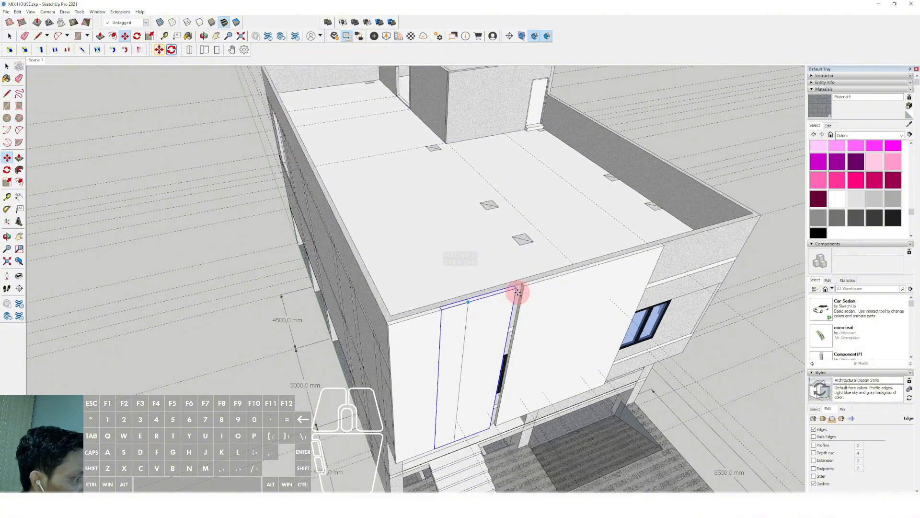
shift+middle_drag(520, 290, 376, 314)
scroll(375, 314, down, 3)
click(545, 253)
key(space)
Step: Draw a rectangle above the left front window between the panels and extrude it into a grouped thin panel
scroll(545, 268, up, 3)
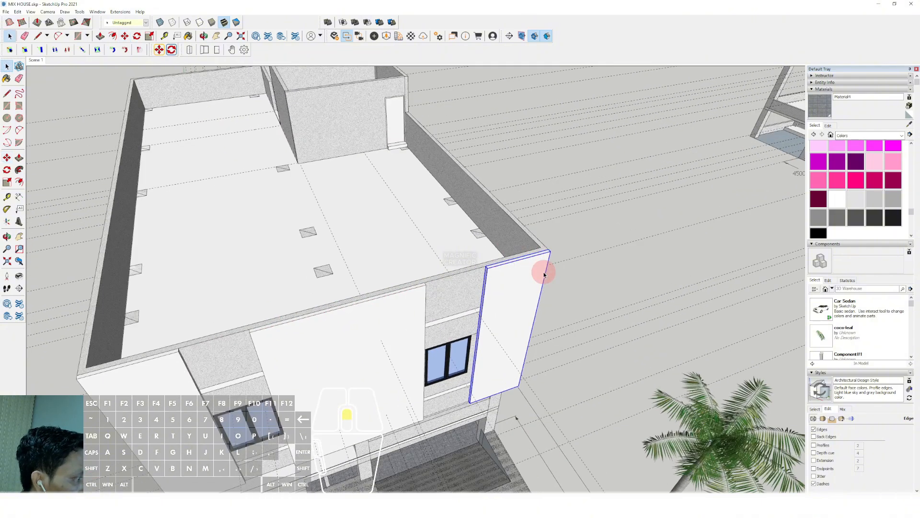
middle_drag(475, 326, 481, 250)
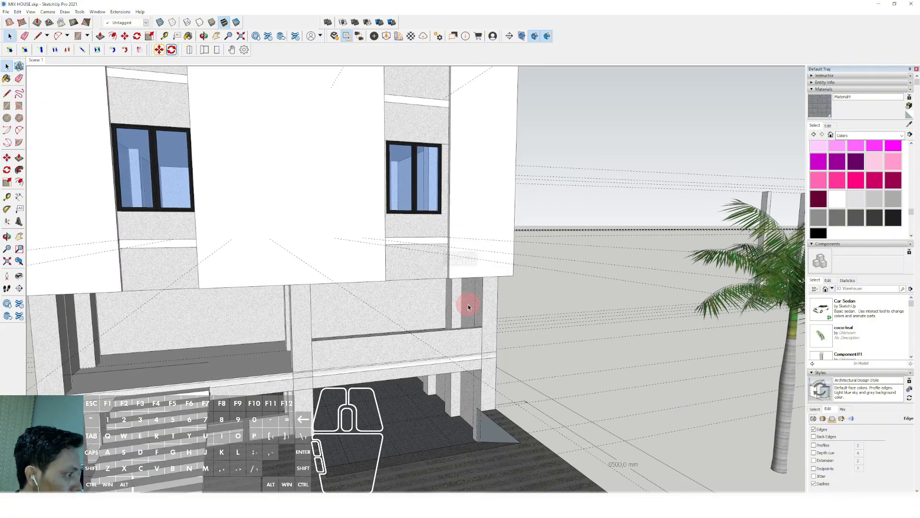
scroll(468, 303, down, 3)
scroll(381, 247, up, 2)
middle_drag(380, 247, 407, 247)
shift+middle_drag(386, 252, 384, 310)
scroll(350, 223, up, 2)
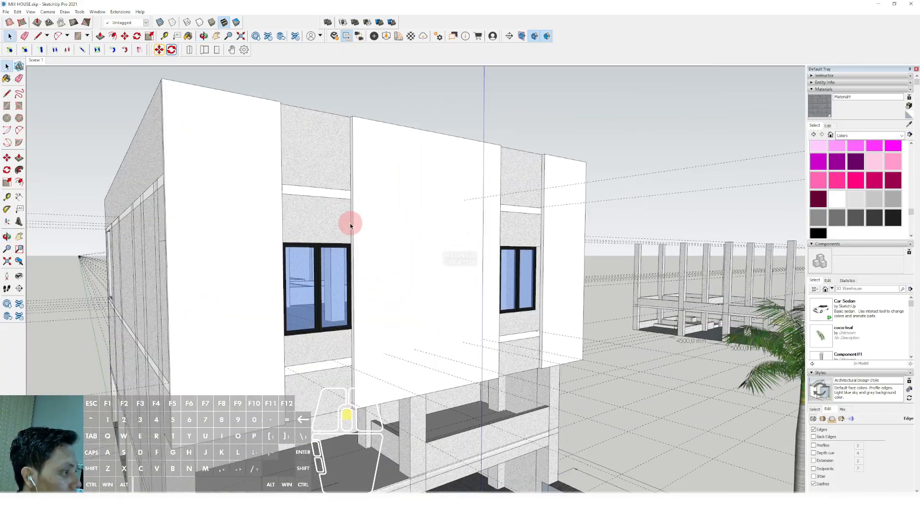
shift+middle_drag(349, 223, 322, 139)
scroll(431, 264, up, 4)
key(r)
click(336, 142)
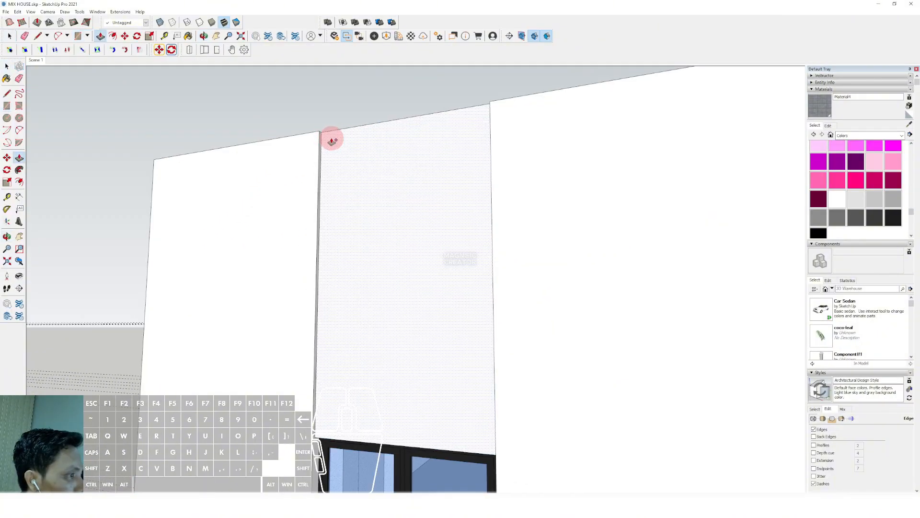
key(m)
Step: Copy the panel above the left front window to the same place above the right front window
middle_drag(334, 141, 527, 173)
scroll(528, 173, up, 1)
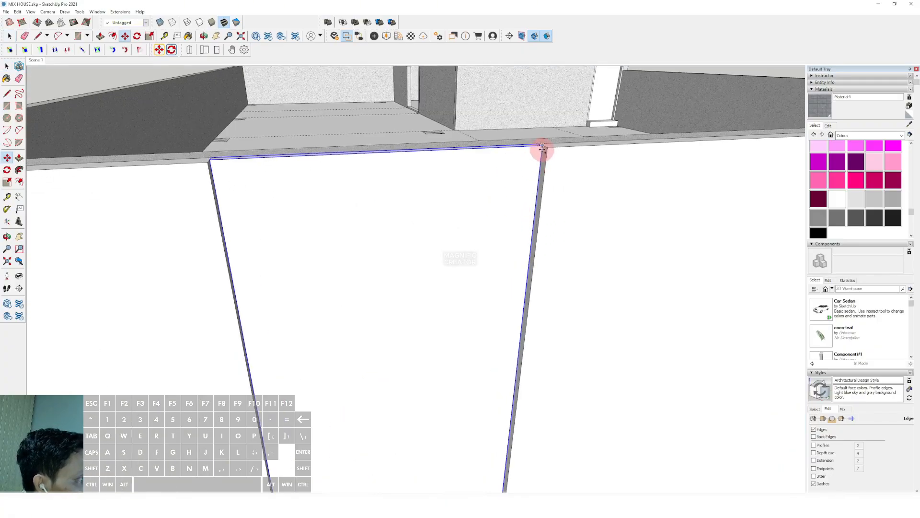
click(541, 148)
shift+scroll(474, 154, down, 3)
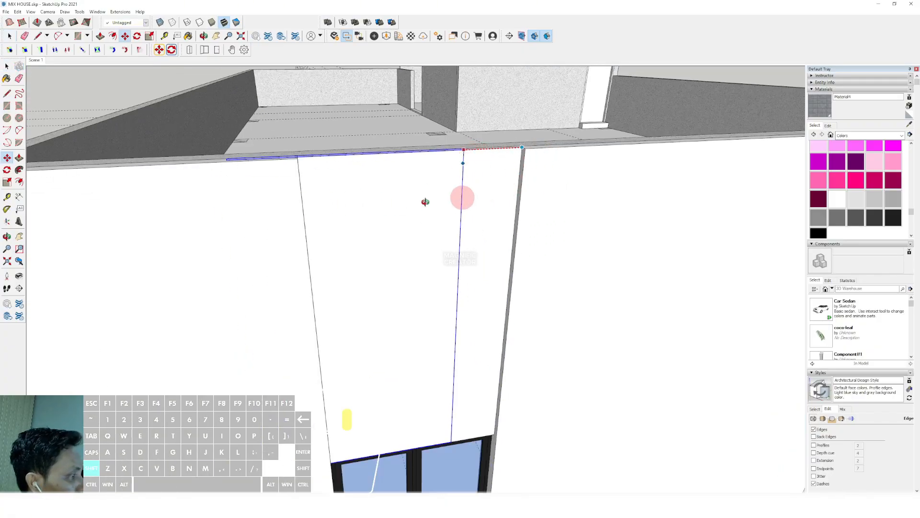
shift+middle_drag(425, 202, 442, 215)
scroll(443, 214, down, 3)
scroll(490, 193, up, 1)
shift+click(499, 184)
key(space)
Step: Adjust the side edge of the panel above the right window to fit the gap between its neighbouring panels
triple_click(378, 228)
drag(358, 173, 413, 359)
key(m)
click(377, 284)
click(355, 285)
key(space)
scroll(368, 287, down, 3)
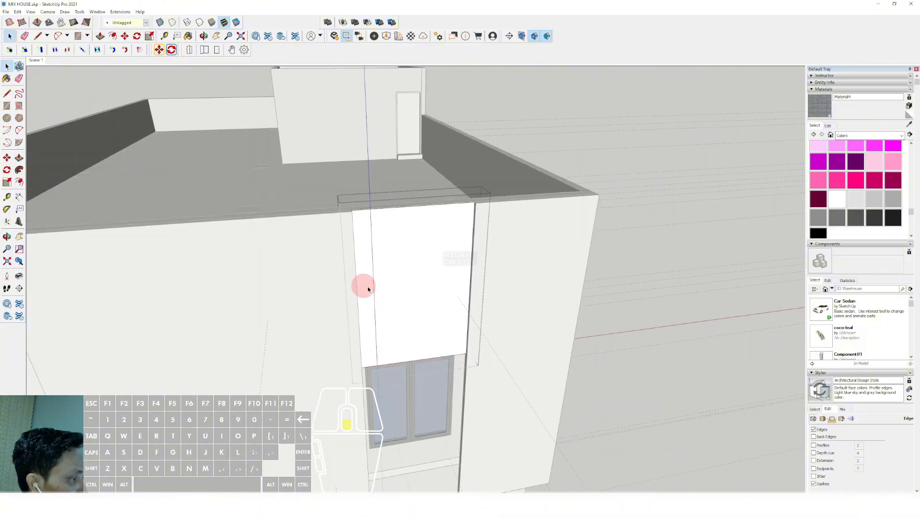
click(583, 175)
Step: Copy both panels above the front windows down to the lower edge of the facade
scroll(486, 260, down, 2)
middle_drag(422, 341, 451, 229)
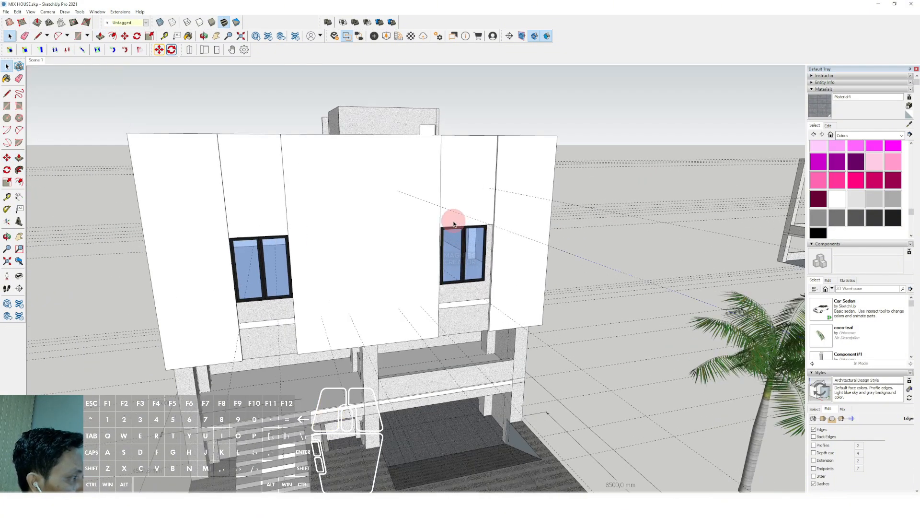
key(m)
scroll(481, 225, up, 3)
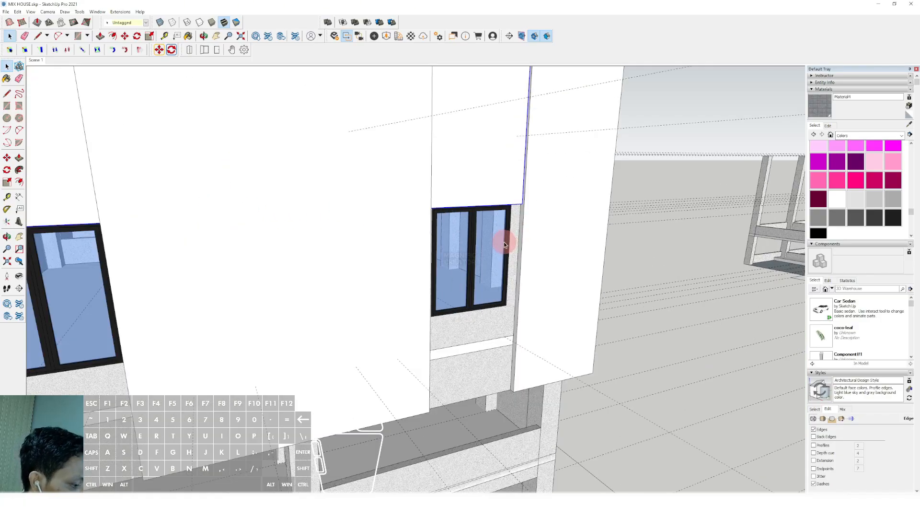
click(532, 182)
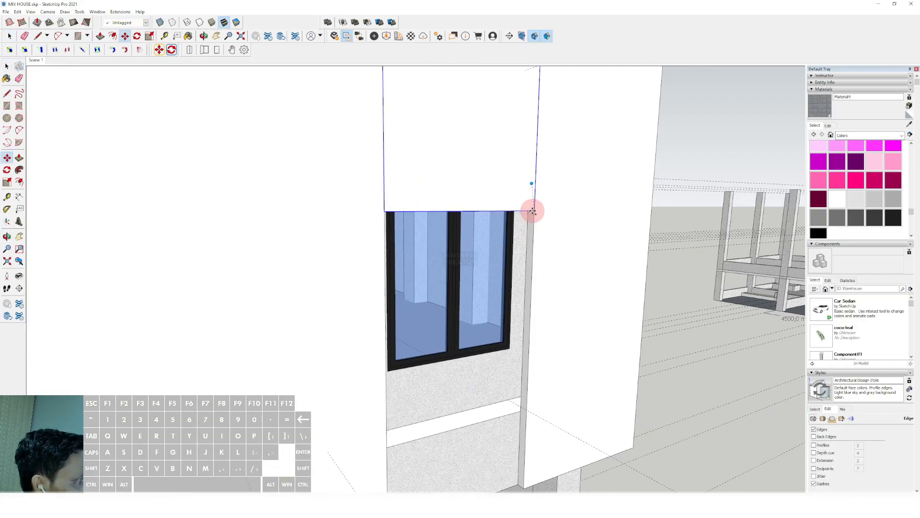
shift+scroll(530, 236, down, 1)
shift+middle_drag(593, 457, 586, 378)
click(605, 339)
key(space)
scroll(464, 216, down, 2)
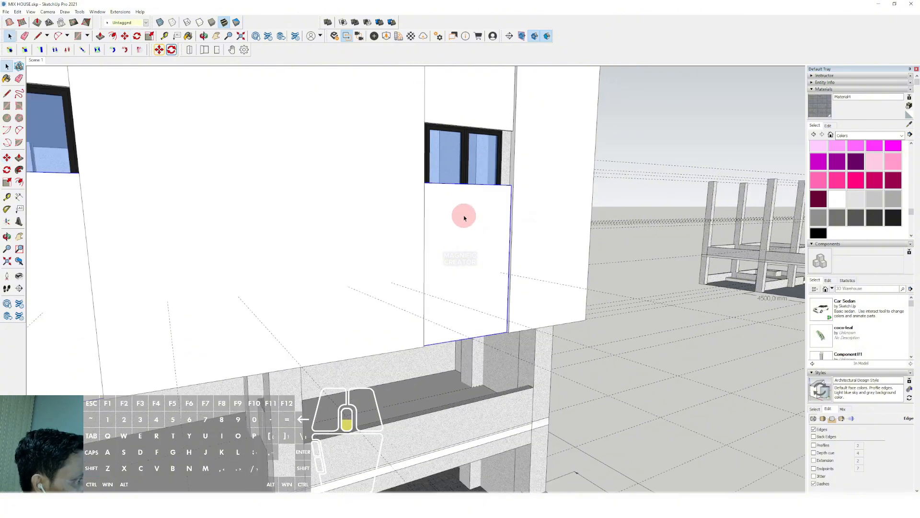
Step: Lower the top of the panel beneath the right front window to the window's bottom edge
triple_click(475, 195)
key(p)
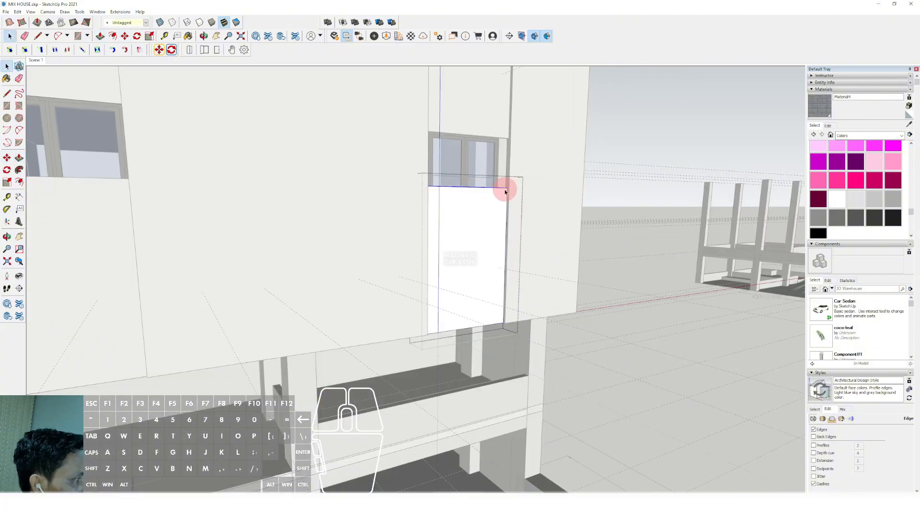
drag(504, 192, 480, 295)
scroll(483, 301, up, 4)
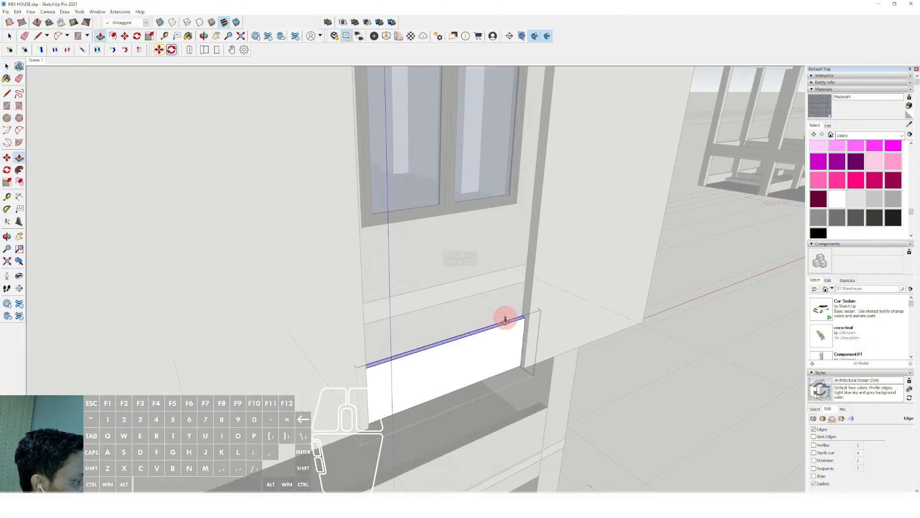
click(509, 320)
click(519, 203)
key(space)
scroll(469, 257, down, 4)
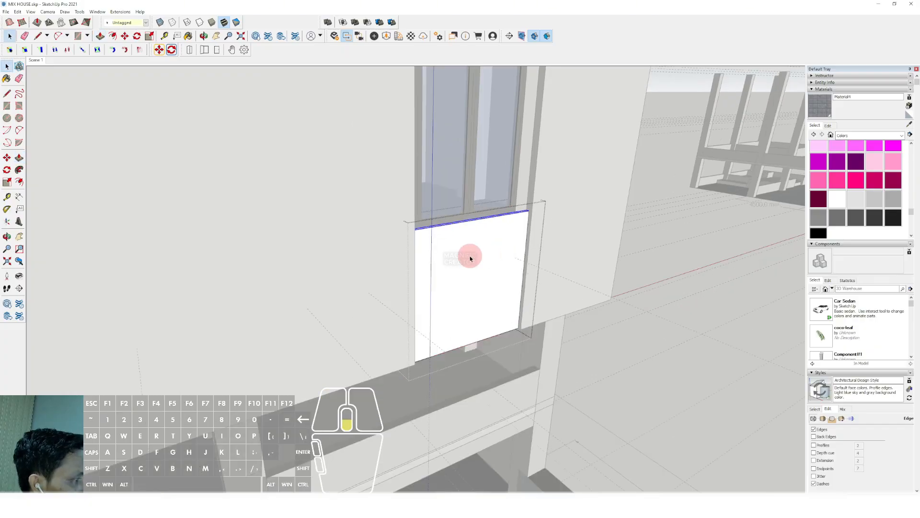
Step: Lower the top of the panel beneath the left front window to that window's bottom edge
double_click(257, 208)
drag(122, 176, 344, 253)
key(p)
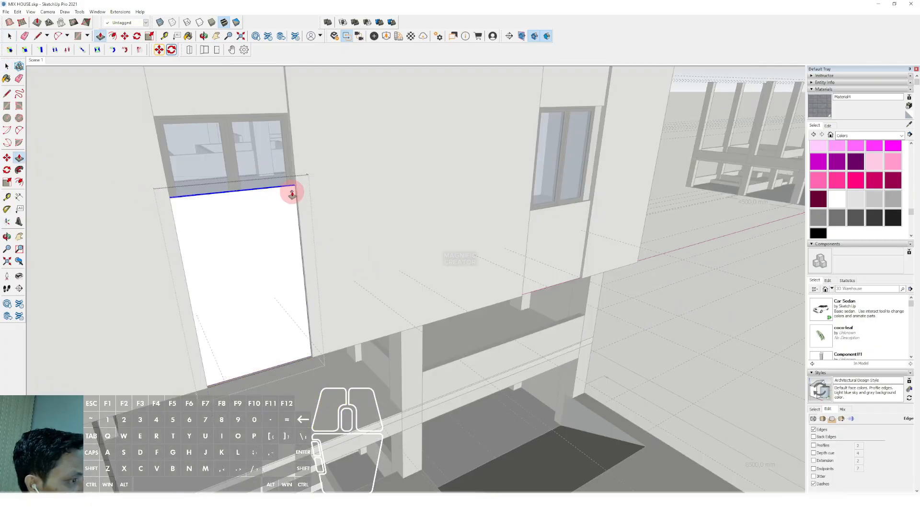
click(308, 260)
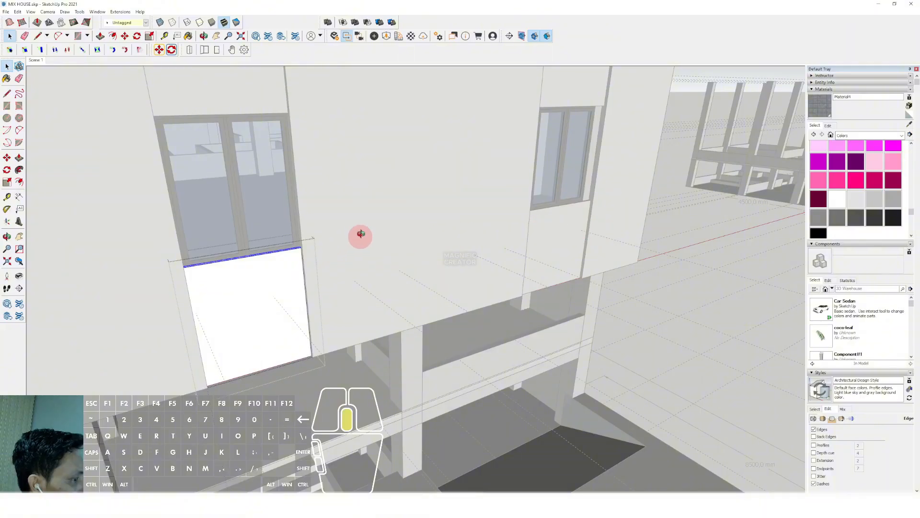
scroll(360, 234, up, 2)
key(v)
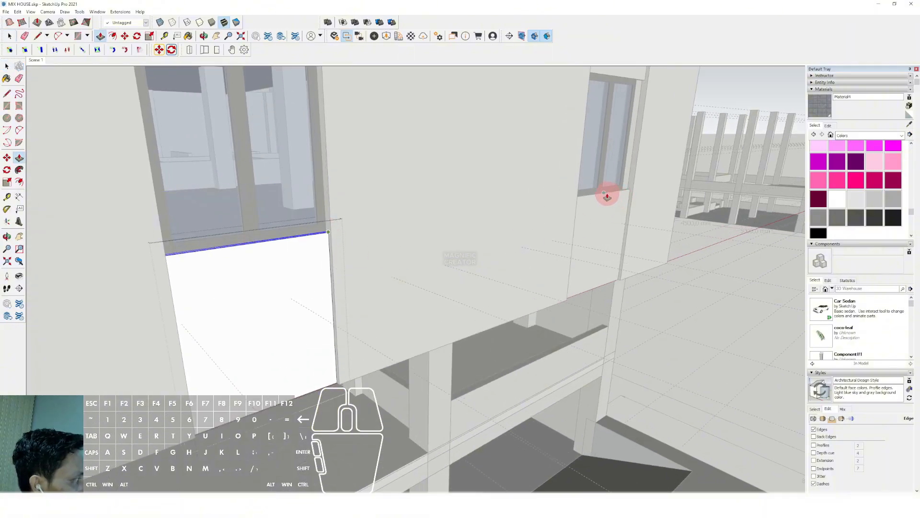
scroll(476, 250, down, 2)
click(681, 306)
Step: Draw a rectangle covering the open top of the front room on the roof terrace, from wall corner to wall corner
middle_drag(680, 307, 404, 265)
scroll(405, 265, down, 3)
middle_drag(524, 250, 438, 329)
scroll(409, 318, up, 5)
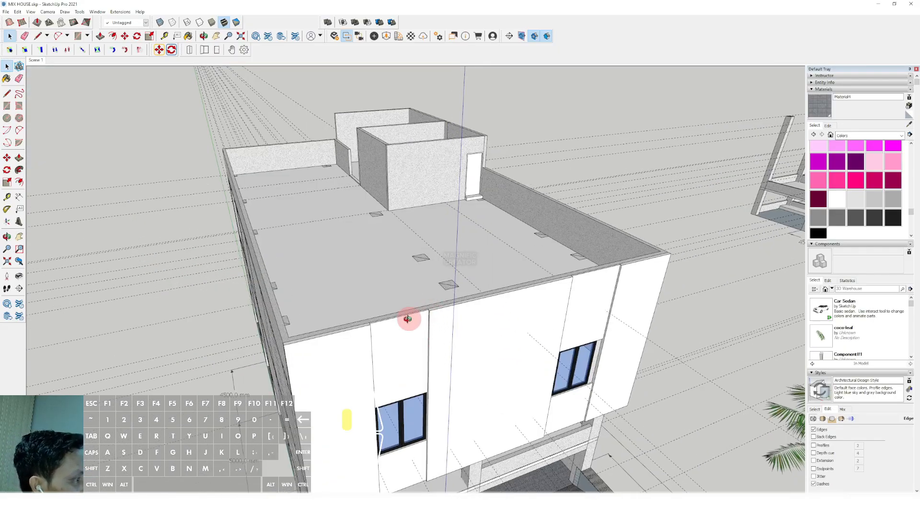
middle_drag(417, 218, 509, 235)
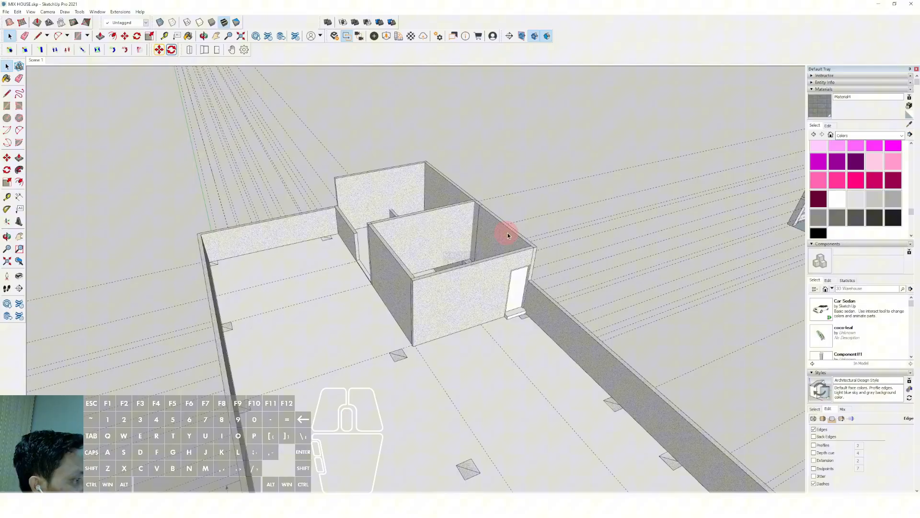
click(537, 246)
mouse_move(386, 237)
middle_down()
mouse_move(387, 258)
mouse_move(379, 238)
middle_up()
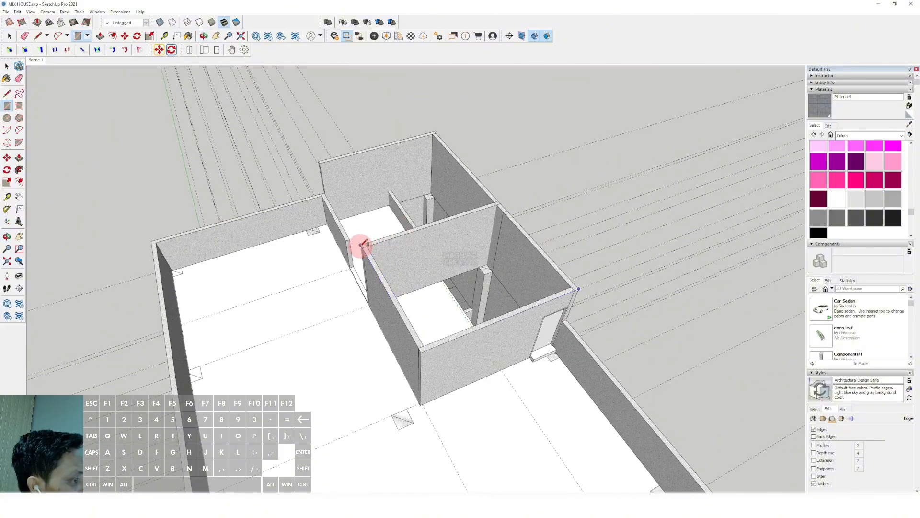
click(361, 244)
Step: Extrude the rectangle over the rooftop room upward into a thin roof slab and select the whole slab
key(space)
scroll(443, 258, up, 3)
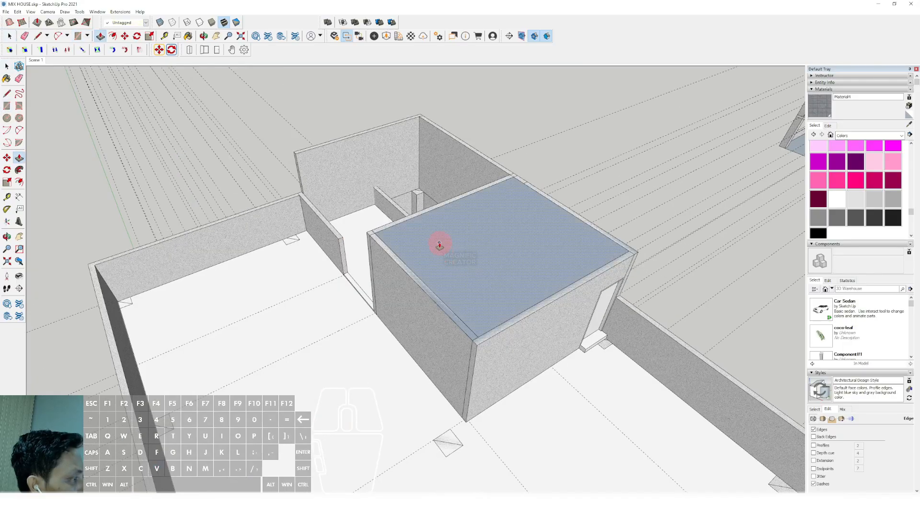
click(439, 245)
click(441, 238)
key(space)
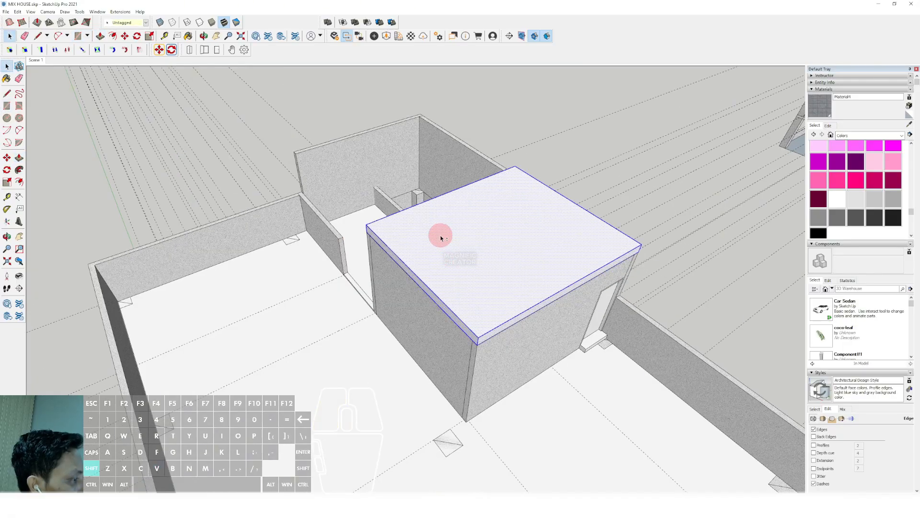
shift+click(440, 238)
Step: Apply a light grey colour to the rooftop room's roof slab
scroll(455, 284, down, 2)
click(874, 198)
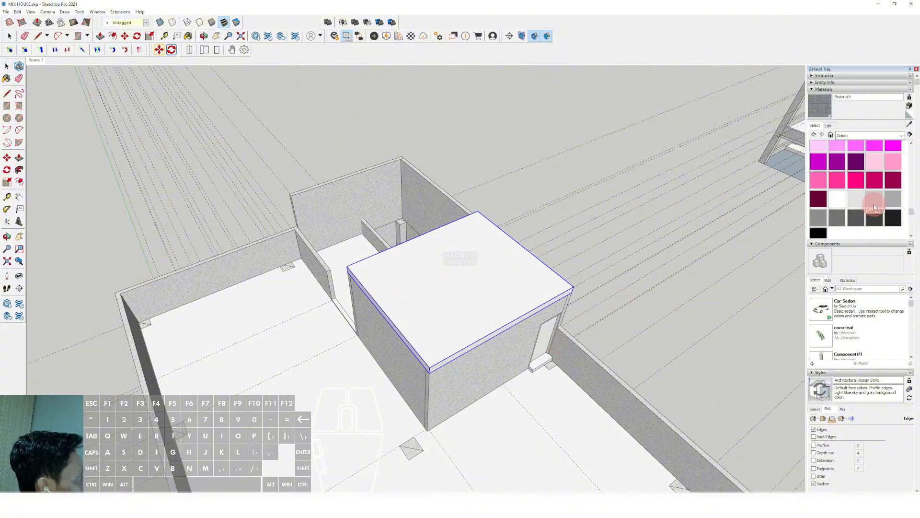
middle_drag(478, 285, 494, 265)
click(494, 265)
key(space)
Step: Draw a rectangle on the side of the rooftop slab and extrude it as a beam across the open area to the outer wall
mouse_move(428, 272)
middle_down()
mouse_move(472, 259)
mouse_move(435, 285)
mouse_move(470, 294)
mouse_move(500, 283)
middle_up()
scroll(427, 256, up, 2)
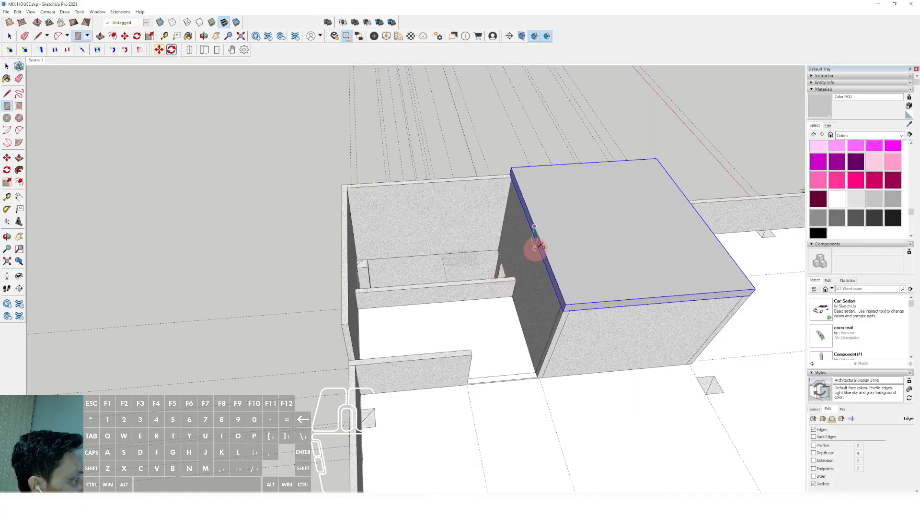
key(space)
scroll(537, 238, up, 1)
click(538, 239)
key(p)
click(536, 232)
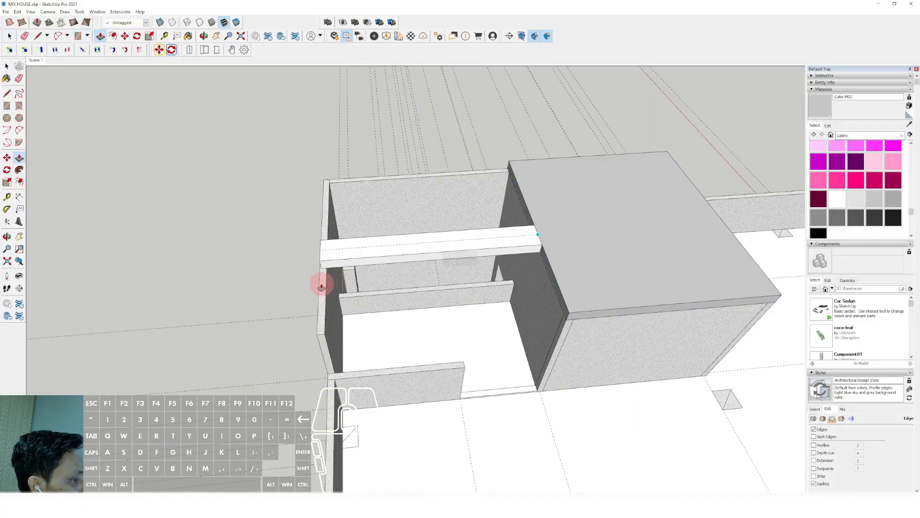
click(319, 281)
key(space)
middle_drag(356, 277, 531, 224)
scroll(531, 224, up, 1)
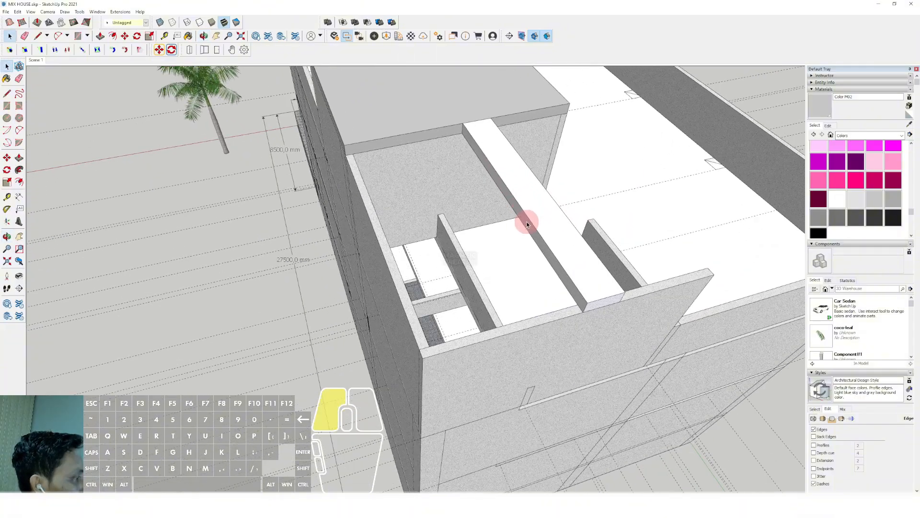
Step: Finish the roof beam at the outer wall and select the whole beam
click(489, 311)
key(space)
shift+middle_drag(490, 307, 512, 287)
click(445, 215)
click(445, 215)
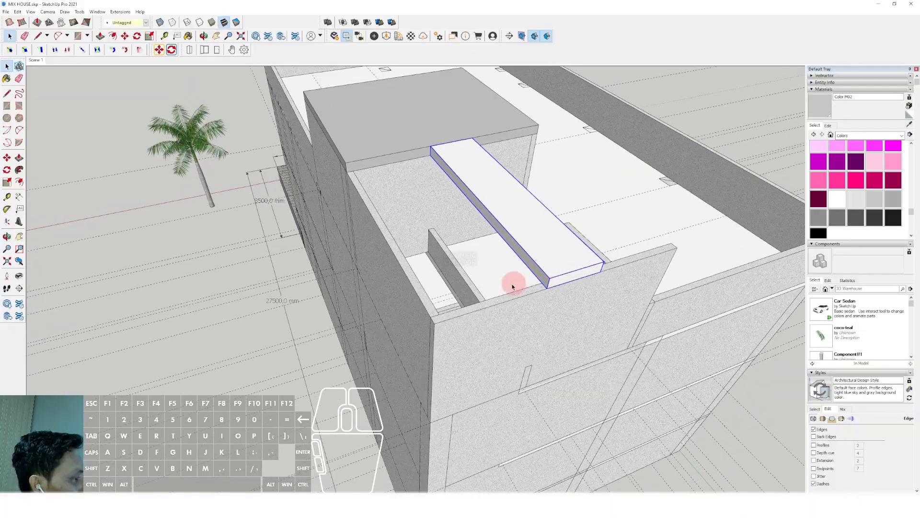
Step: Draw a narrow rectangle along the top of the side wall, from the front corner to the rooftop slab
key(space)
key(r)
click(434, 323)
scroll(411, 255, up, 2)
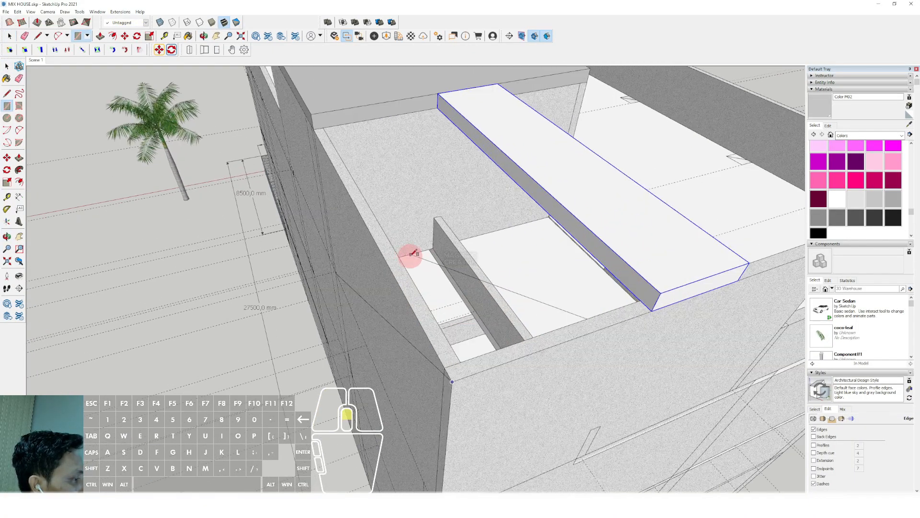
scroll(397, 250, down, 1)
click(332, 151)
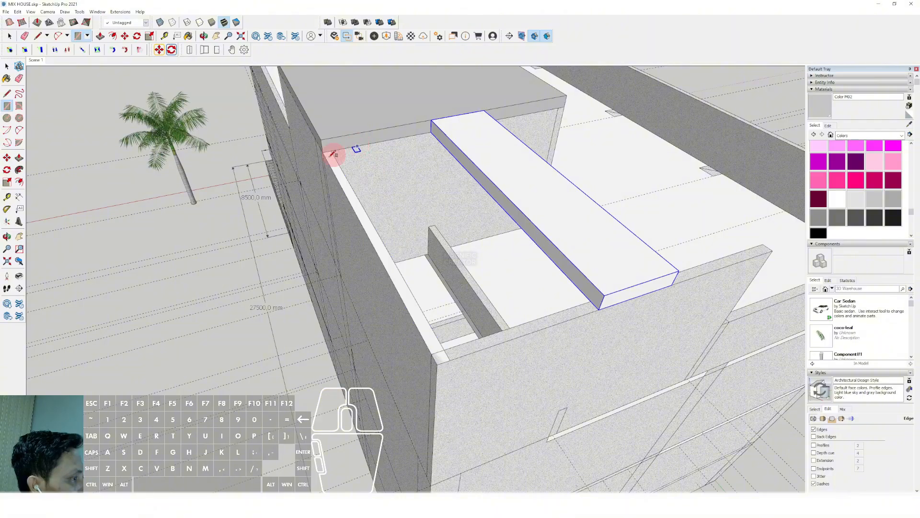
key(space)
Step: Extrude the strip on the side wall upward to the height of the rooftop slab
scroll(336, 158, up, 1)
key(v)
click(337, 163)
click(550, 147)
key(space)
scroll(318, 335, down, 2)
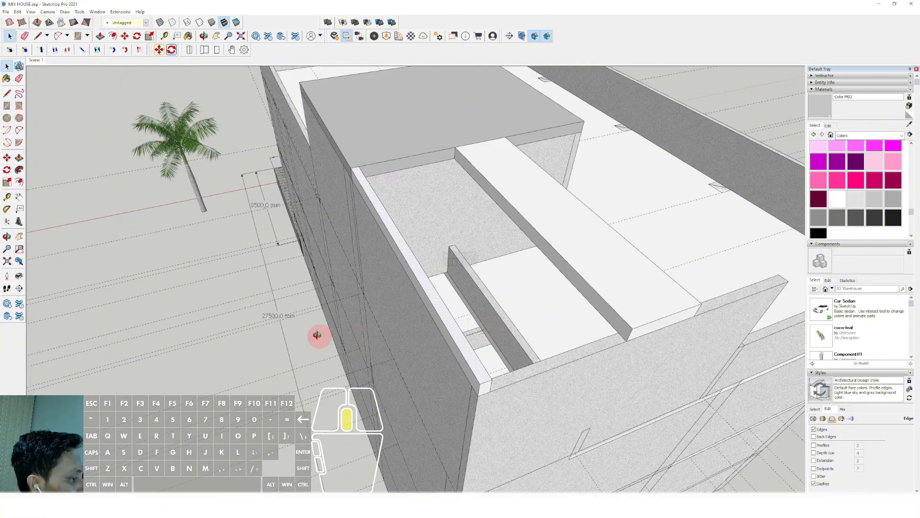
Step: Draw a rectangle at the end of the side wall beam and extrude it along the outer wall to the wide roof beam
scroll(164, 350, up, 4)
key(r)
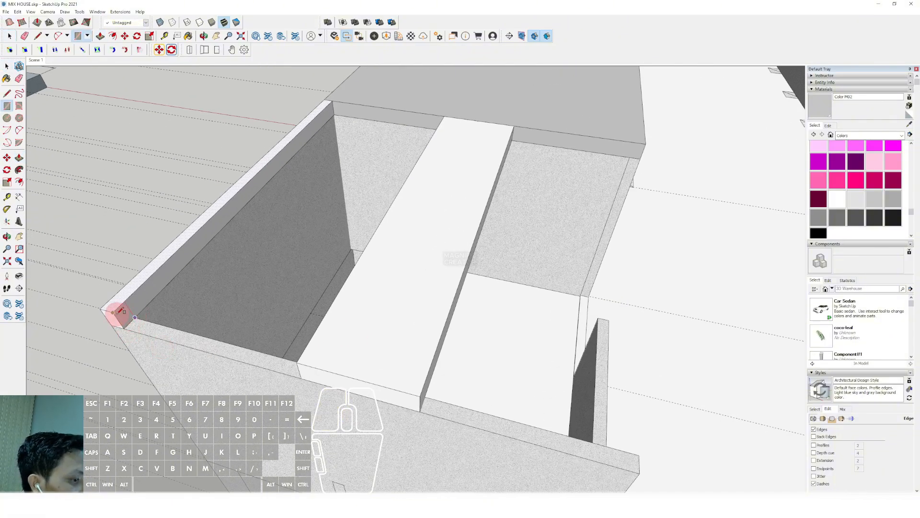
key(space)
click(273, 353)
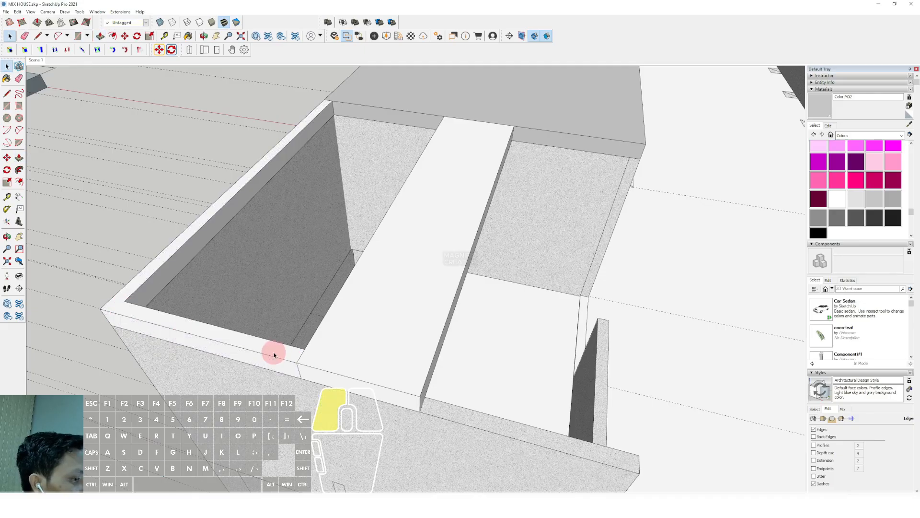
mouse_move(273, 353)
middle_down()
mouse_move(479, 351)
mouse_move(580, 319)
middle_up()
Step: Draw a rectangle covering the opening enclosed by the roof beams and the rooftop slab
scroll(469, 341, down, 2)
key(r)
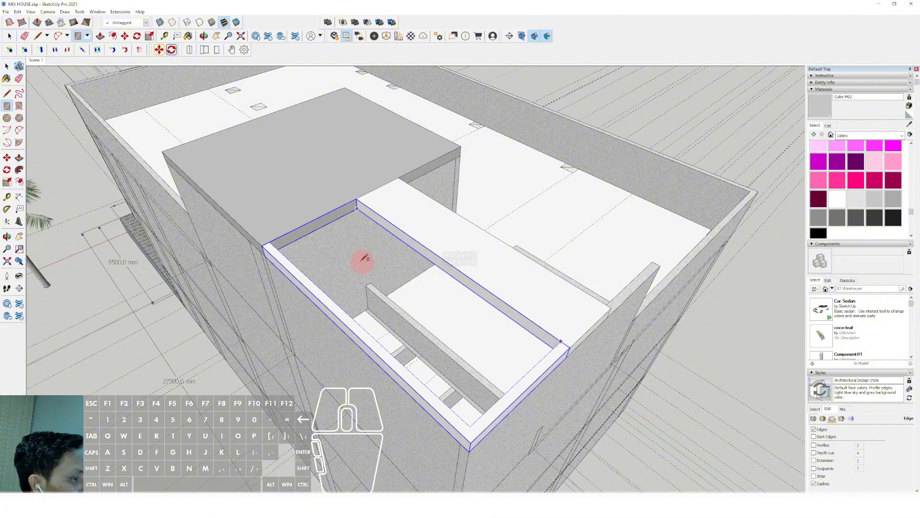
click(273, 240)
scroll(374, 238, up, 1)
key(space)
Step: Offset the rectangle's outline slightly inward and delete the inner face to leave a narrow border around the opening
click(389, 237)
key(f)
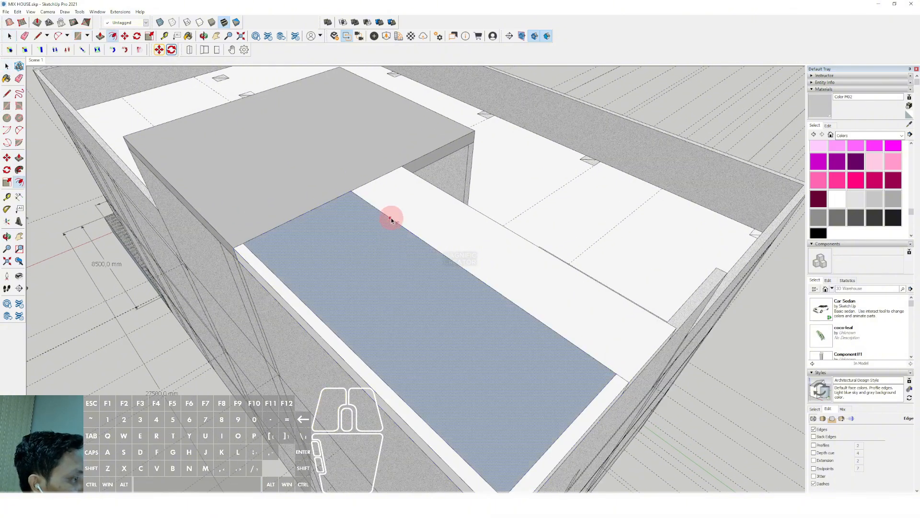
click(391, 217)
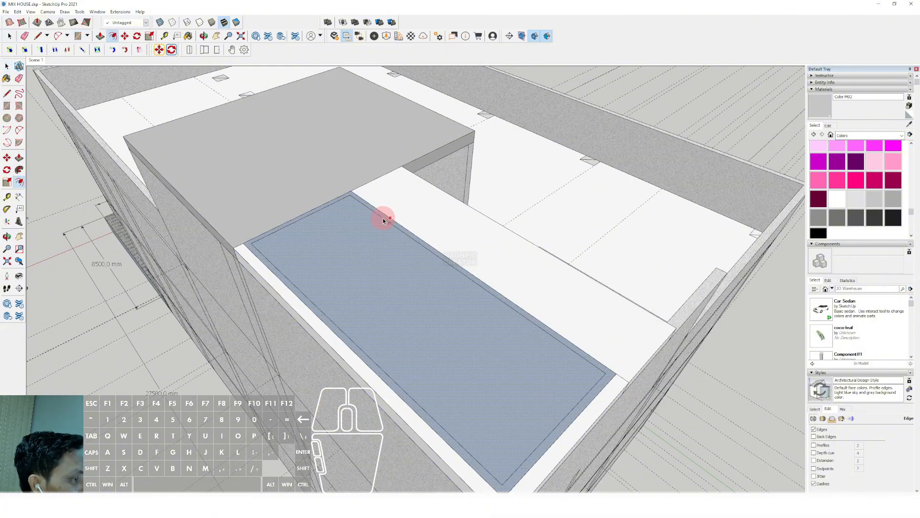
click(358, 237)
key(shift+e)
Step: Extrude the narrow border downward into a frame lining the roof opening
scroll(372, 209, up, 3)
key(p)
click(372, 209)
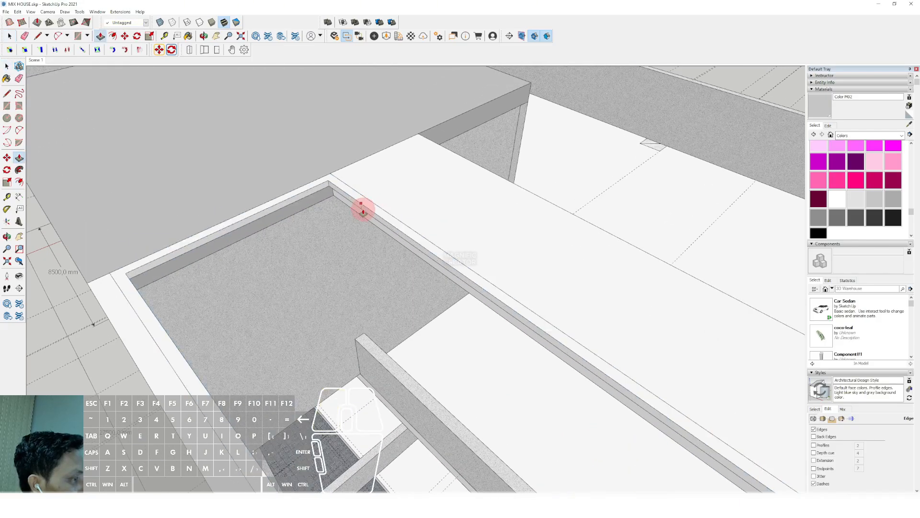
click(365, 219)
key(space)
Step: Select the whole skylight frame and apply the dark grey Color M06 to it
triple_click(367, 216)
key(w)
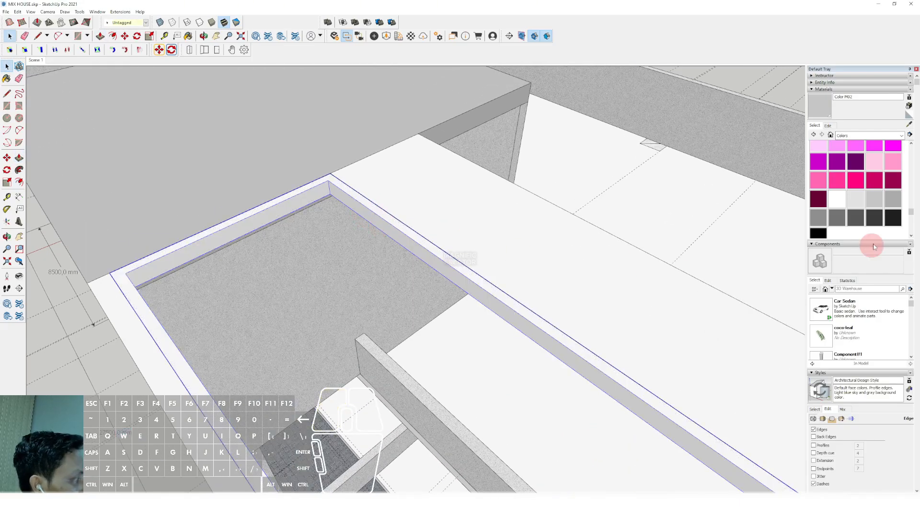
click(852, 221)
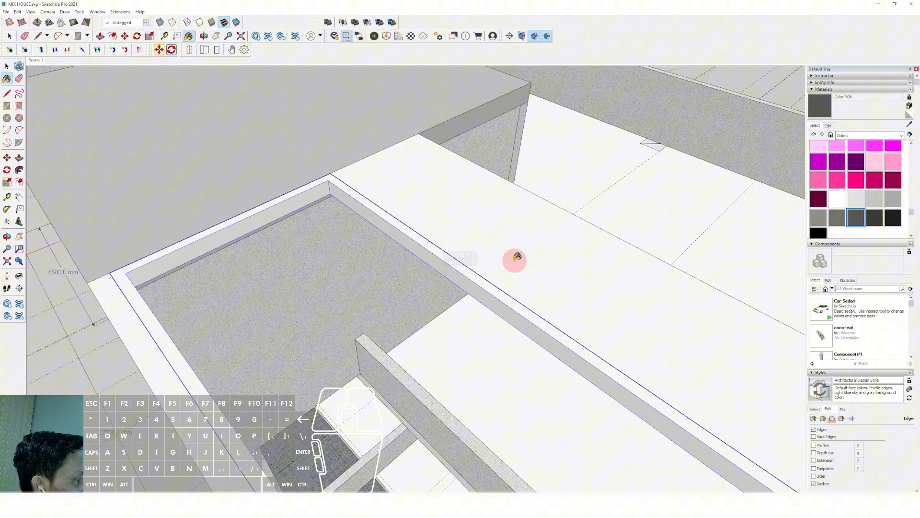
click(447, 271)
key(space)
Step: Draw a thin strip along the frame's short inner side and extrude it into a cross bar
scroll(366, 223, down, 4)
mouse_move(367, 222)
middle_down()
mouse_move(628, 269)
mouse_move(584, 254)
middle_up()
scroll(589, 259, up, 1)
key(r)
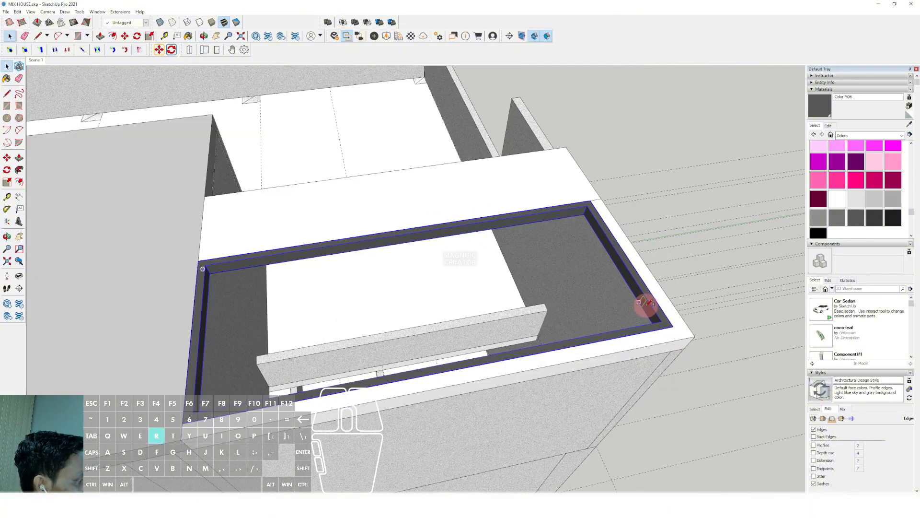
click(661, 320)
scroll(596, 205, up, 5)
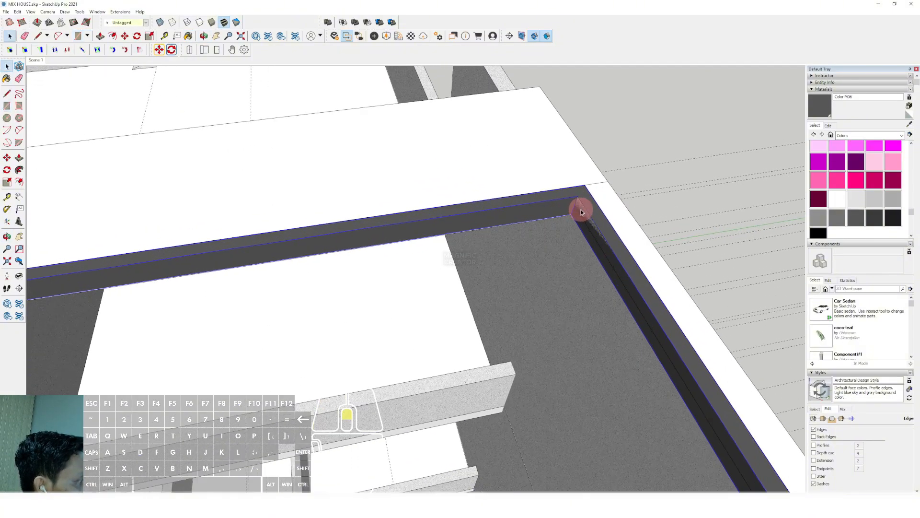
key(v)
click(579, 200)
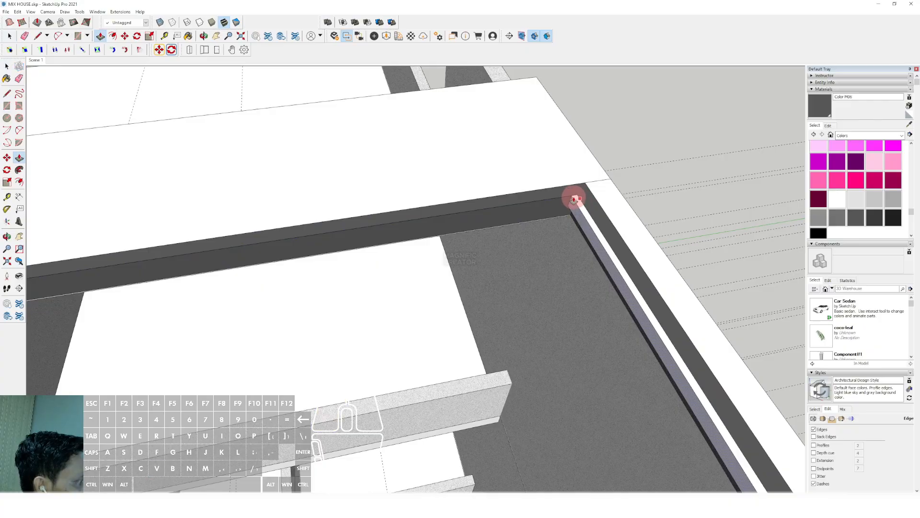
key(space)
click(579, 206)
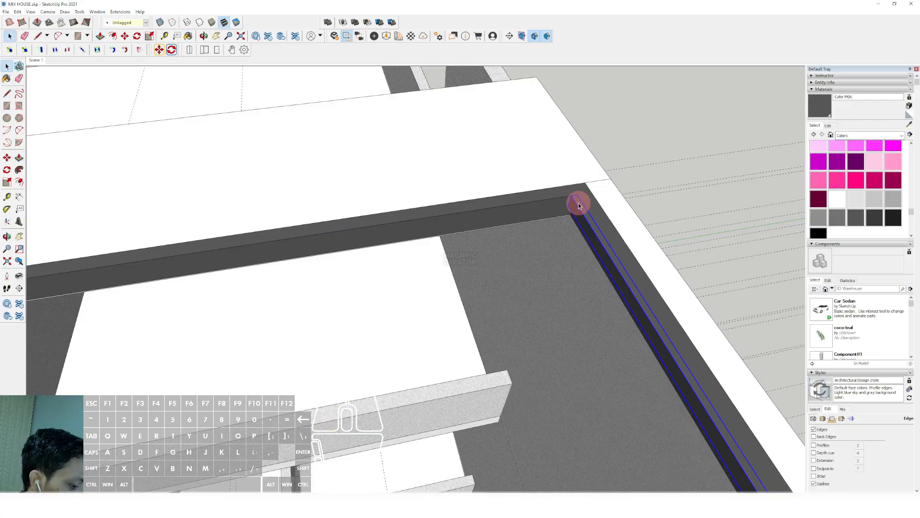
Step: Copy the cross bar to the opposite short side of the frame and divide the distance into 4 equal bays
key(m)
scroll(578, 203, up, 1)
click(572, 195)
scroll(558, 196, down, 5)
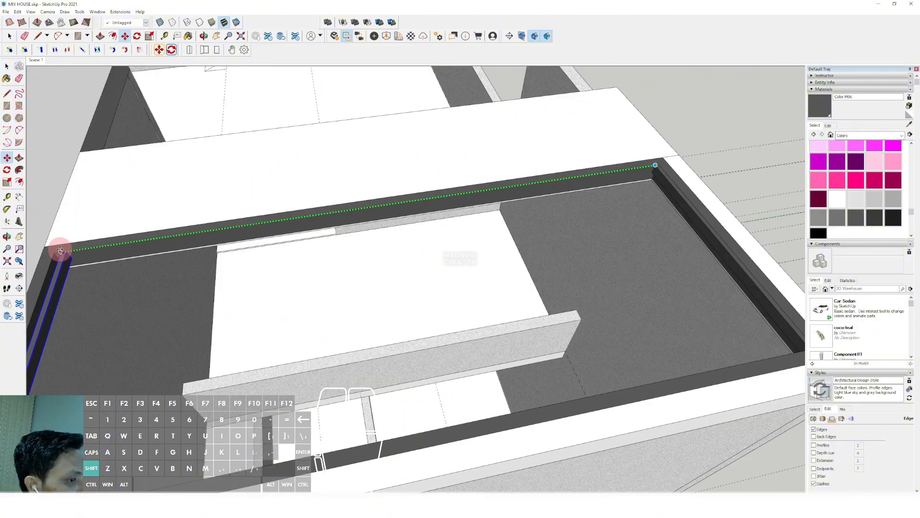
click(54, 251)
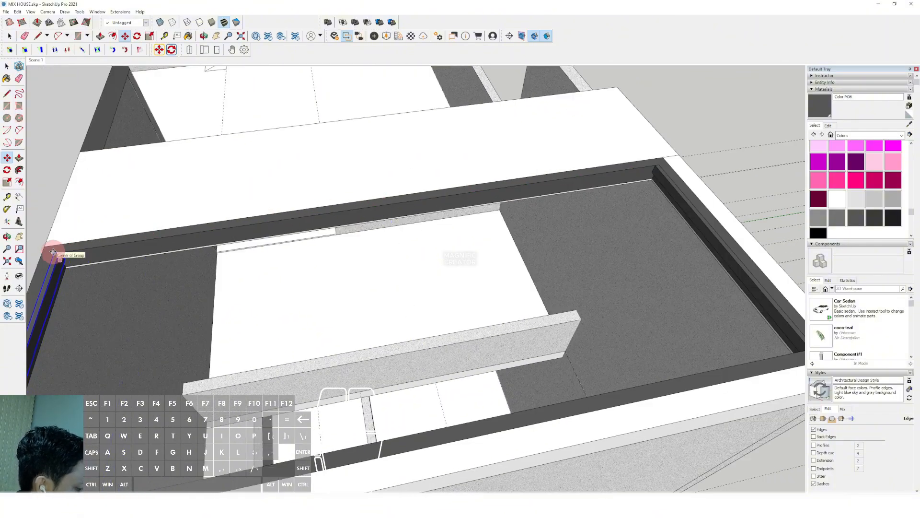
text(/4)
key(Return)
key(space)
scroll(293, 186, down, 2)
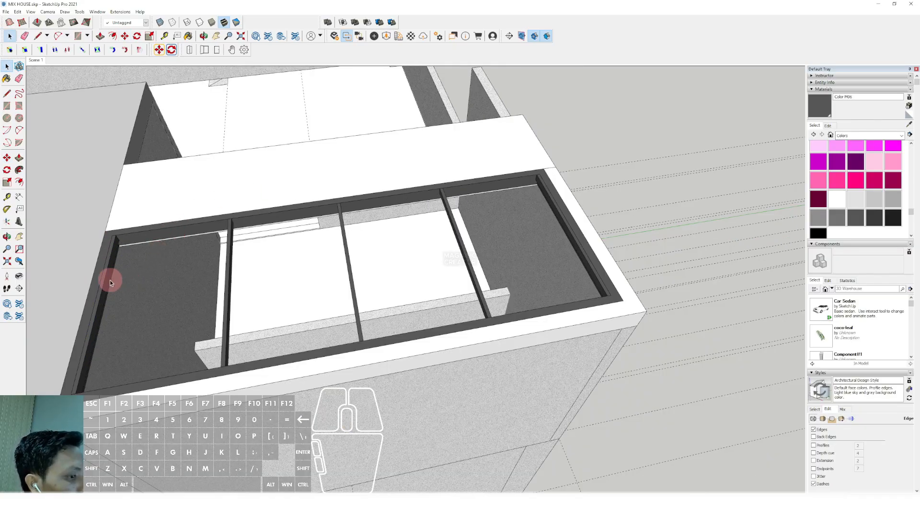
Step: Make a copy of the middle cross bar rotated by 90 degrees
scroll(383, 273, up, 3)
click(347, 267)
scroll(348, 258, up, 4)
key(q)
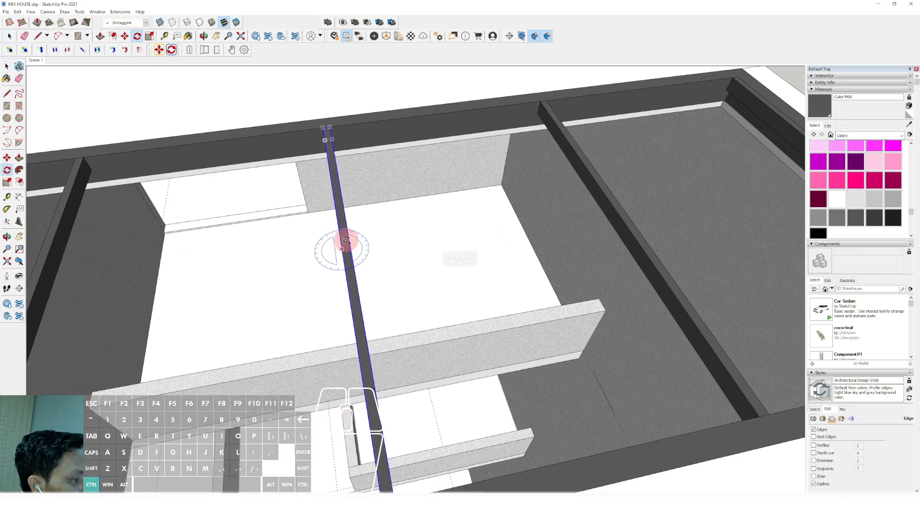
click(351, 265)
text(90)
key(Return)
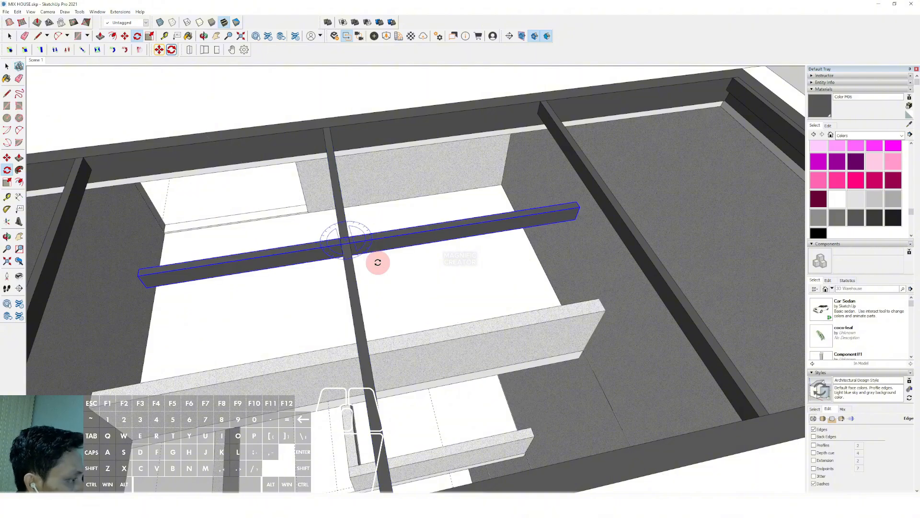
Step: Move the rotated bar so that its end meets the middle of the frame's short side near the outer wall
scroll(552, 205, up, 4)
key(m)
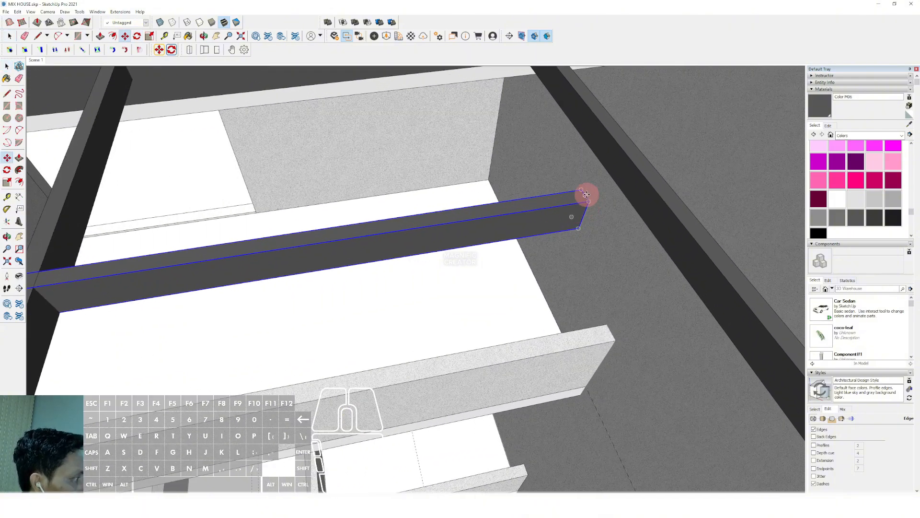
scroll(586, 194, down, 10)
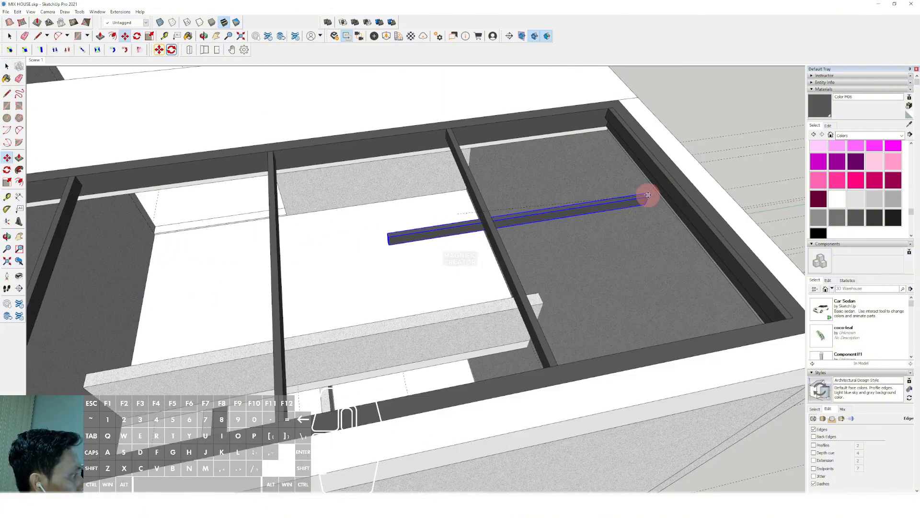
drag(648, 195, 672, 194)
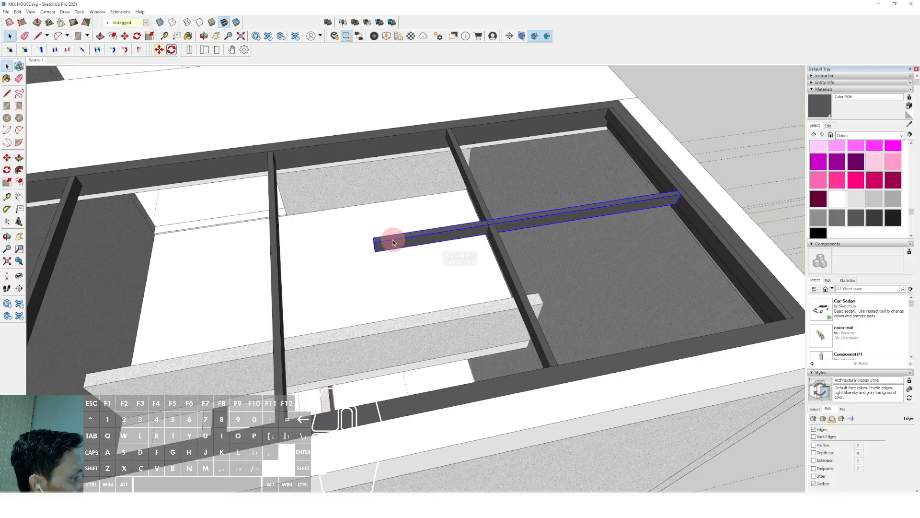
Step: Extend the free end of the lengthwise bar to the opposite short side of the frame
triple_click(393, 243)
click(379, 248)
scroll(353, 261, down, 4)
shift+middle_drag(353, 261, 603, 202)
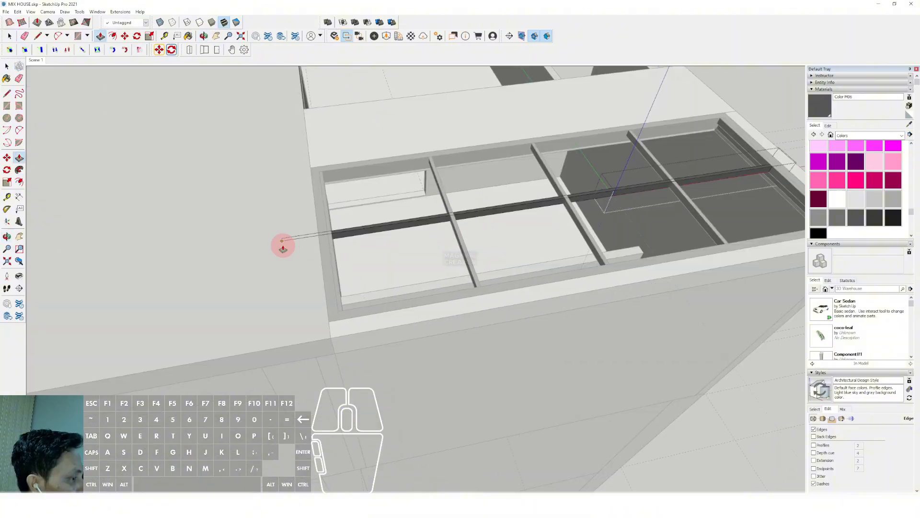
click(336, 244)
key(space)
scroll(386, 287, down, 3)
click(386, 287)
Step: Draw a rectangle over the whole skylight frame and extrude it slightly upward into a thin panel
key(r)
scroll(637, 238, up, 2)
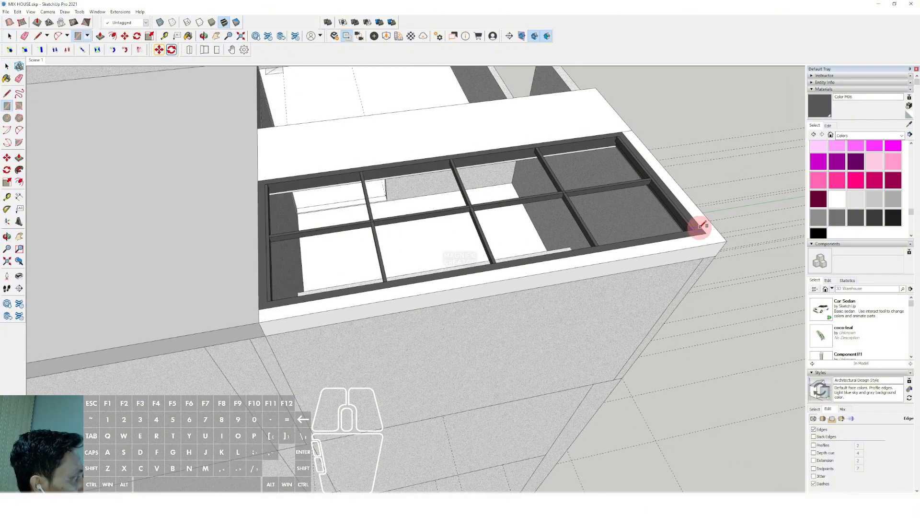
scroll(274, 187, up, 1)
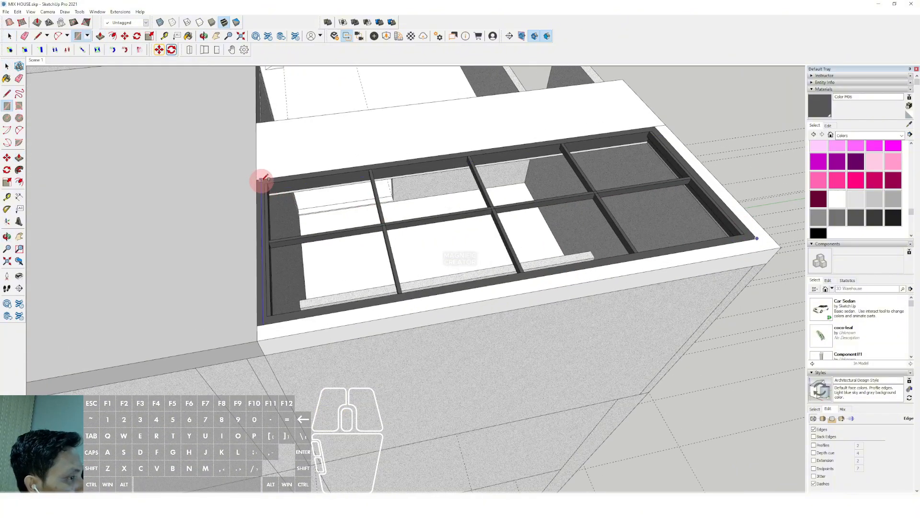
shift+click(259, 181)
key(space)
click(312, 203)
shift+middle_drag(324, 274, 381, 225)
key(v)
click(359, 240)
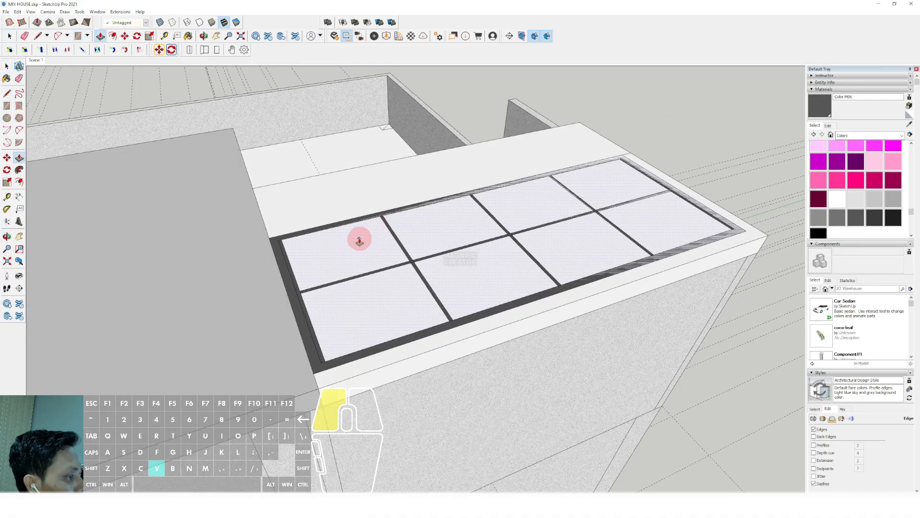
click(360, 236)
key(space)
Step: Apply the Translucent Glass Gray material from Glass and Mirrors to the thin skylight panel
double_click(358, 240)
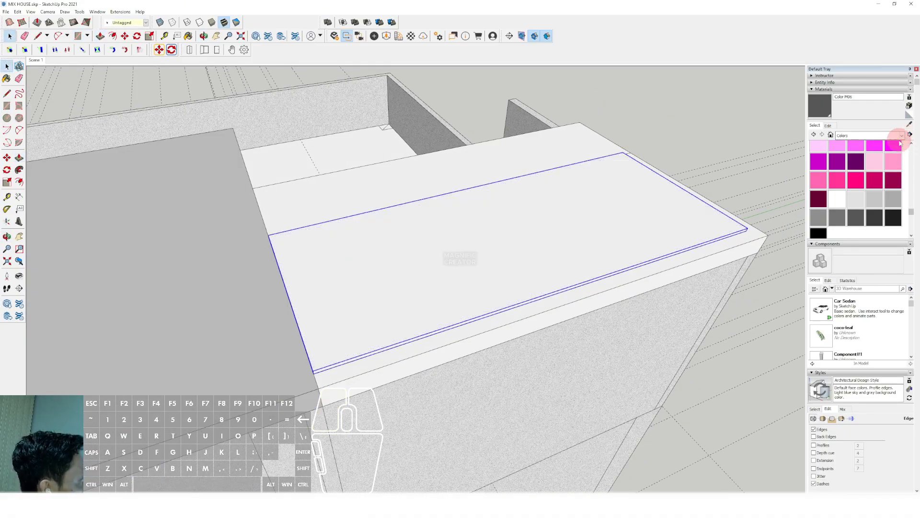
click(901, 136)
click(856, 170)
click(554, 223)
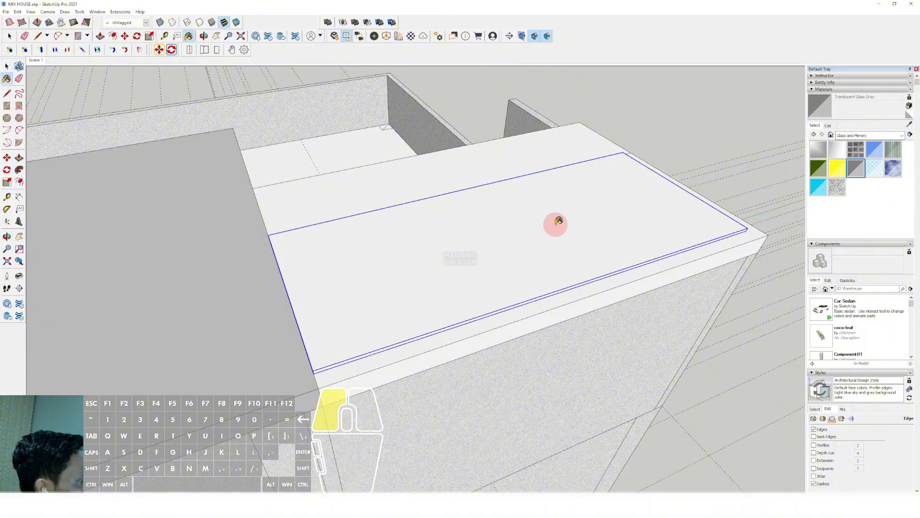
scroll(489, 237, down, 4)
key(space)
Step: Extrude the top of the low interior wall up to the underside of the white roof beam
middle_drag(443, 243, 440, 191)
scroll(431, 204, up, 4)
scroll(443, 211, down, 4)
key(v)
scroll(446, 125, down, 2)
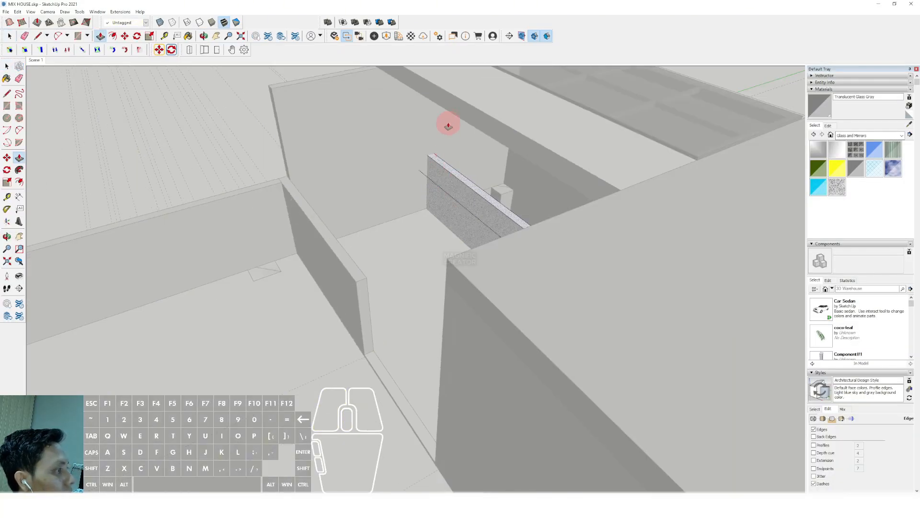
click(447, 111)
key(space)
scroll(447, 112, down, 4)
click(622, 87)
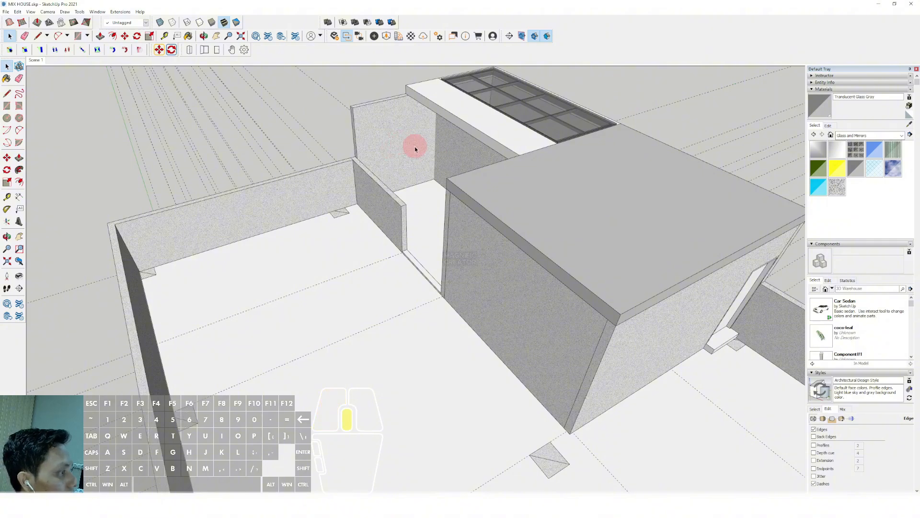
Step: Sample the rooftop slab's light grey colour and apply it to the white roof beam beside the skylight
middle_drag(415, 149, 442, 231)
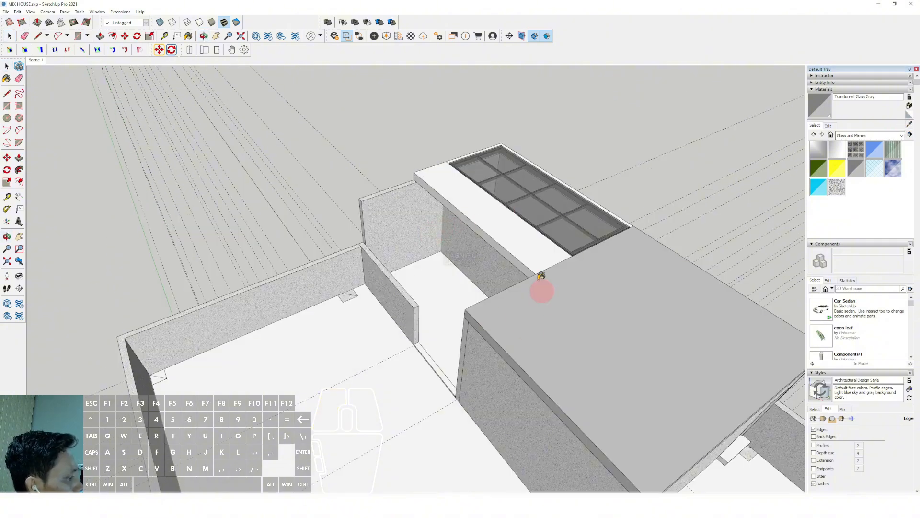
alt+click(539, 279)
click(521, 254)
scroll(464, 196, down, 3)
key(space)
Step: Sample the light wood material from its sample block and apply it to the wide front facade panels
scroll(490, 248, down, 1)
middle_drag(493, 251, 458, 295)
middle_drag(480, 329, 496, 274)
scroll(518, 239, up, 2)
scroll(438, 210, down, 4)
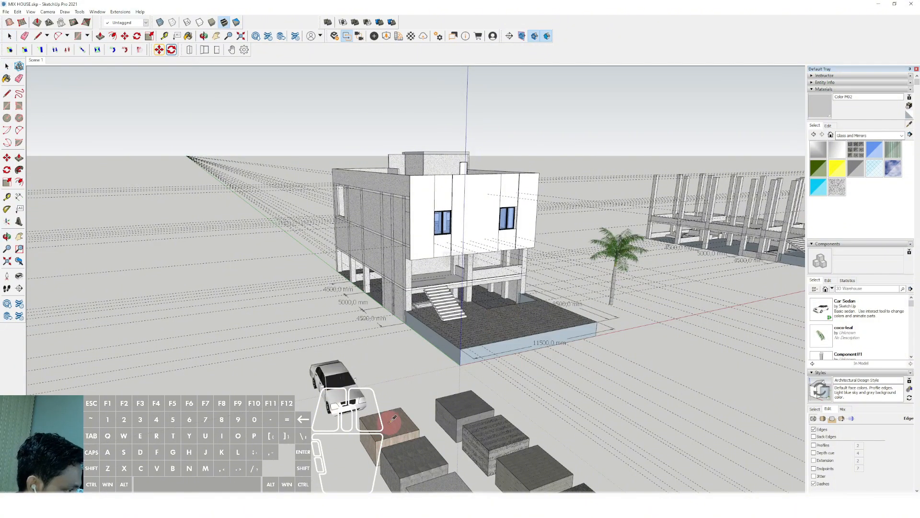
scroll(442, 263, up, 5)
click(421, 187)
click(512, 160)
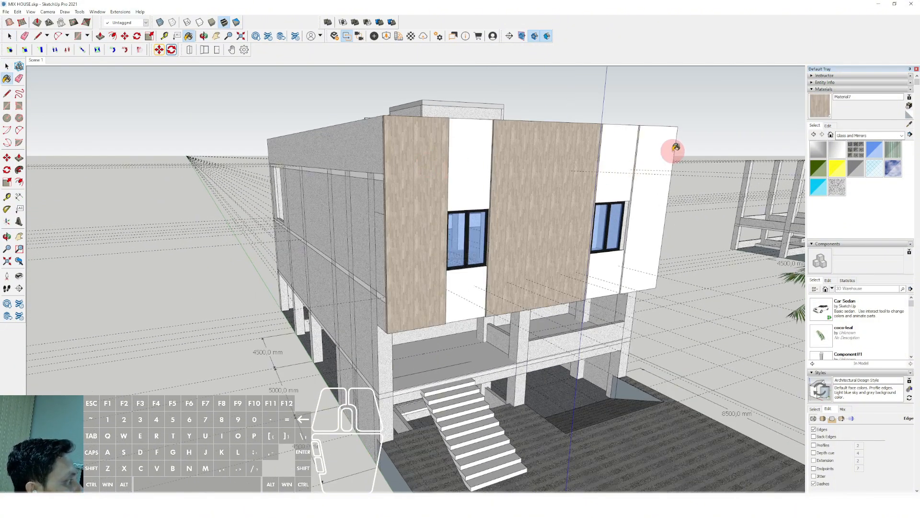
click(669, 151)
scroll(527, 233, down, 3)
key(space)
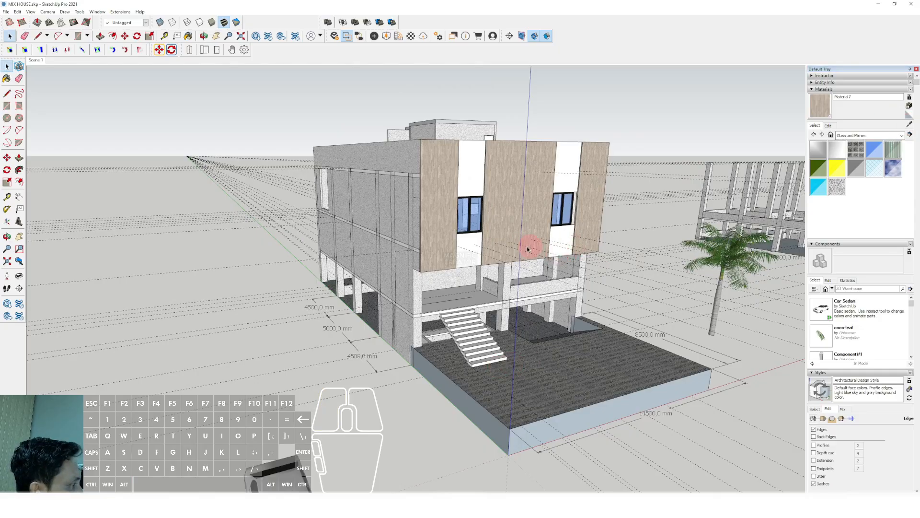
Step: Sample the dark brown slatted wood from its sample block and apply it to the narrow facade panels above and below the windows
middle_drag(528, 249, 744, 222)
click(909, 124)
scroll(479, 346, down, 2)
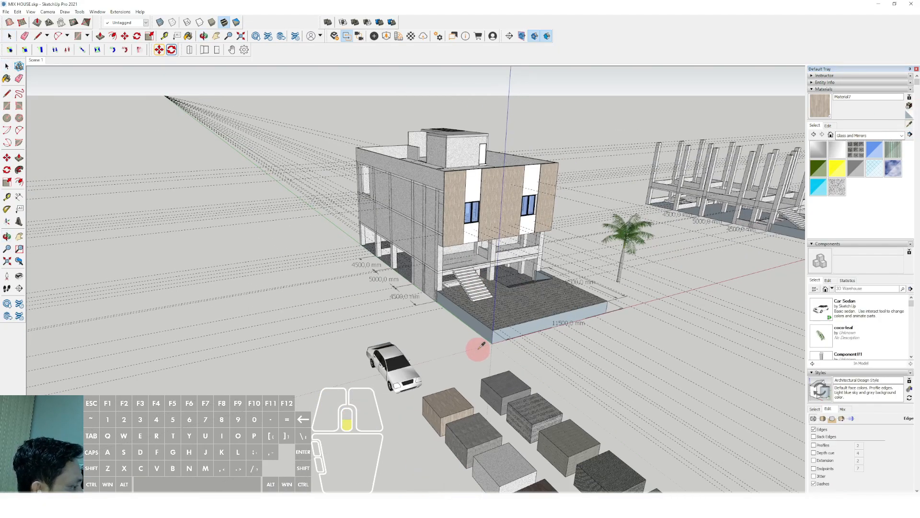
shift+middle_drag(479, 346, 486, 288)
click(580, 448)
scroll(472, 209, up, 5)
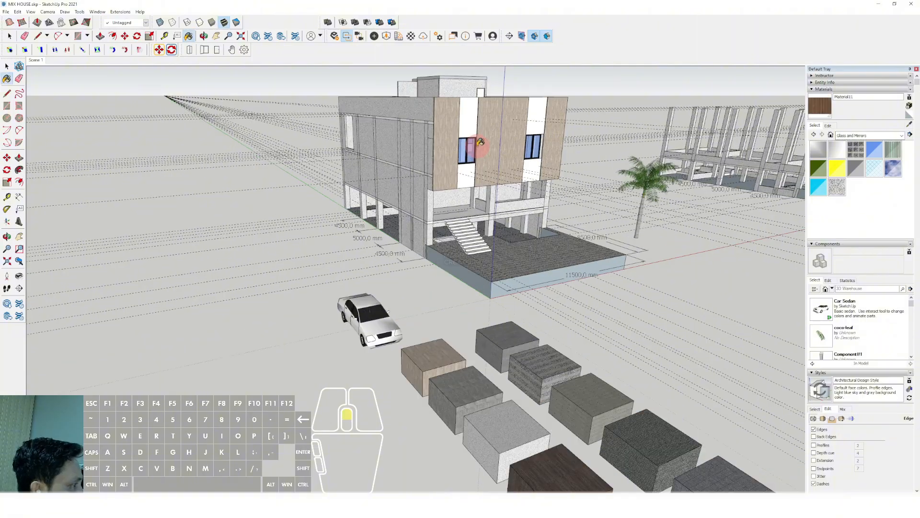
scroll(574, 192, up, 2)
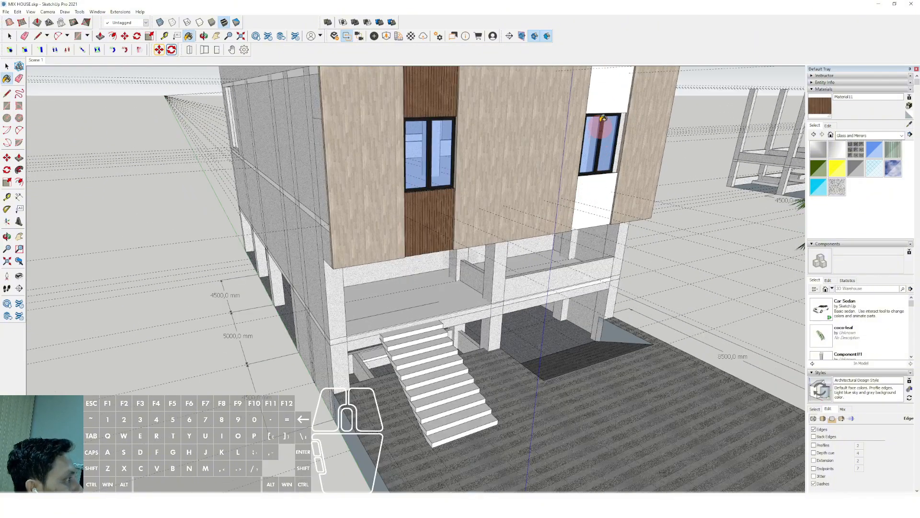
Step: Draw a long rectangle along the top edge of the front parapet
scroll(575, 158, down, 3)
key(r)
mouse_move(441, 293)
middle_down()
mouse_move(304, 329)
mouse_move(282, 317)
middle_up()
click(279, 318)
scroll(489, 235, down, 2)
scroll(657, 202, up, 5)
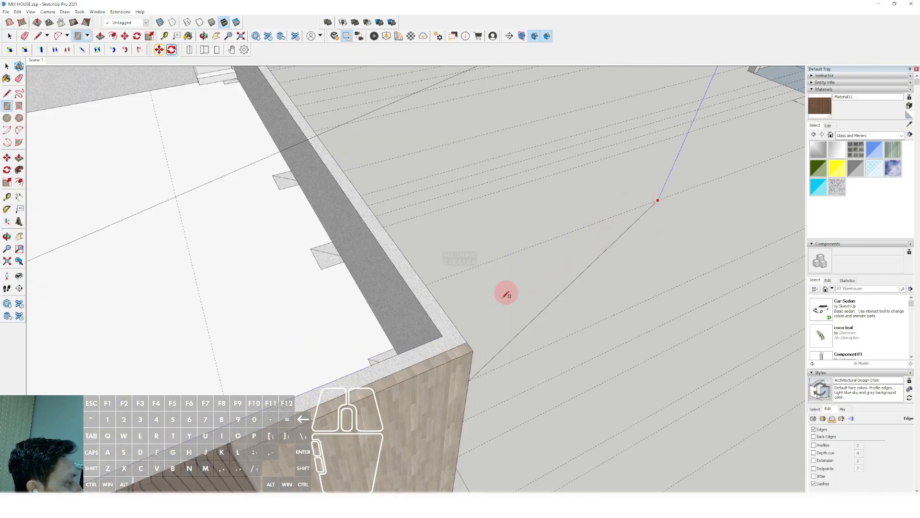
click(474, 351)
key(space)
Step: Stretch the parapet strip to the outer corner of the side wall and extrude it upward into a thin cap
scroll(459, 353, down, 3)
shift+middle_drag(549, 246, 671, 191)
scroll(471, 271, up, 2)
scroll(472, 270, up, 1)
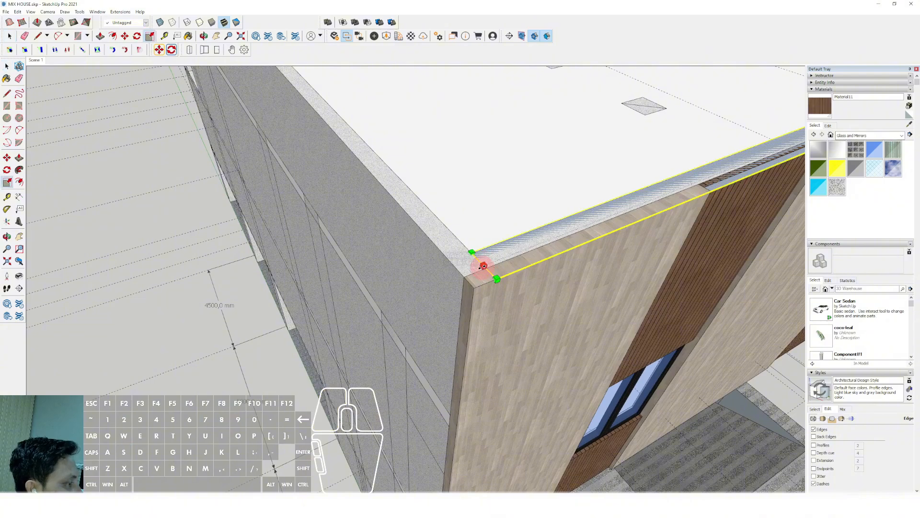
click(462, 276)
key(p)
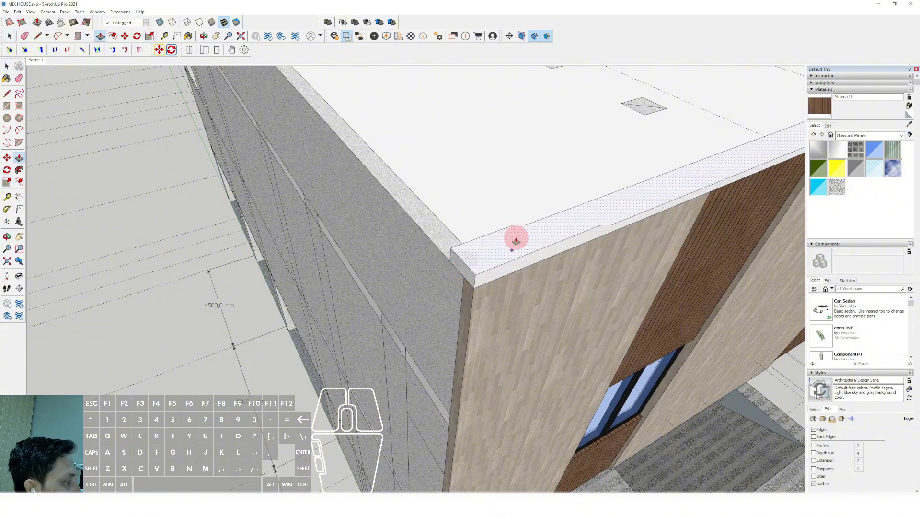
Step: Extrude the cap's front face outward so it overhangs the wood facade, and select the whole cap
key(p)
click(530, 256)
key(space)
triple_click(525, 273)
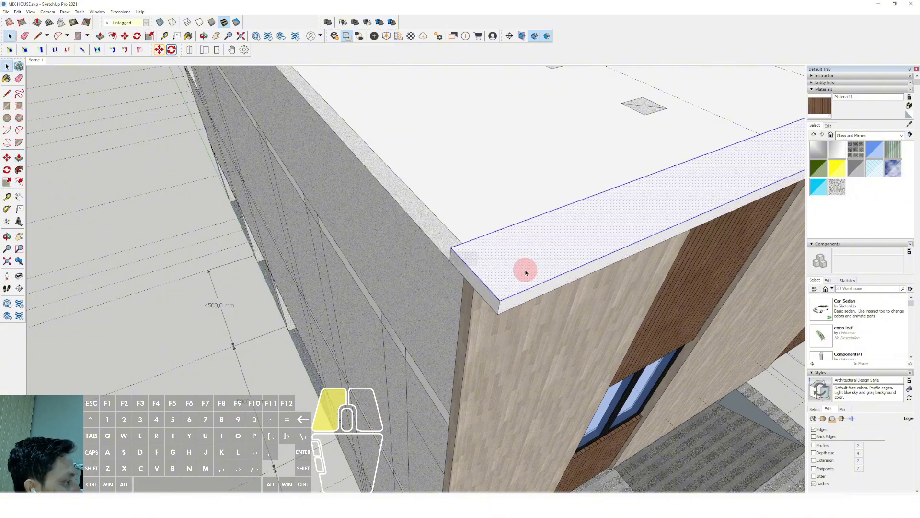
Step: Apply a near-black grey from the Colors collection to the parapet cap
scroll(542, 269, down, 2)
middle_drag(412, 222, 590, 211)
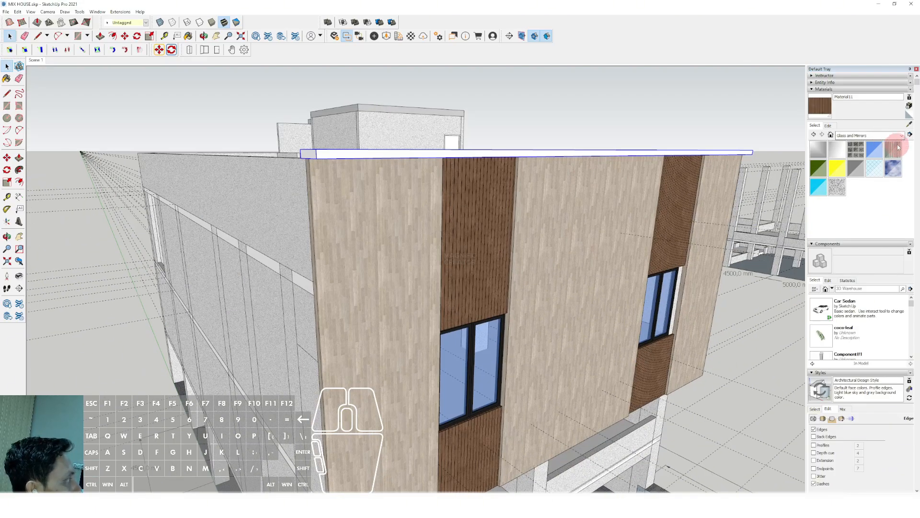
click(902, 136)
scroll(858, 182, up, 1)
click(854, 173)
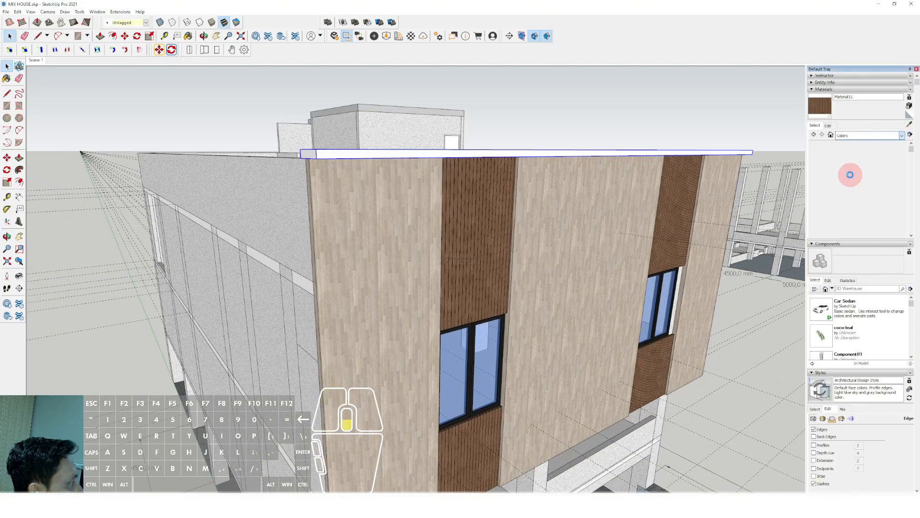
scroll(843, 171, down, 5)
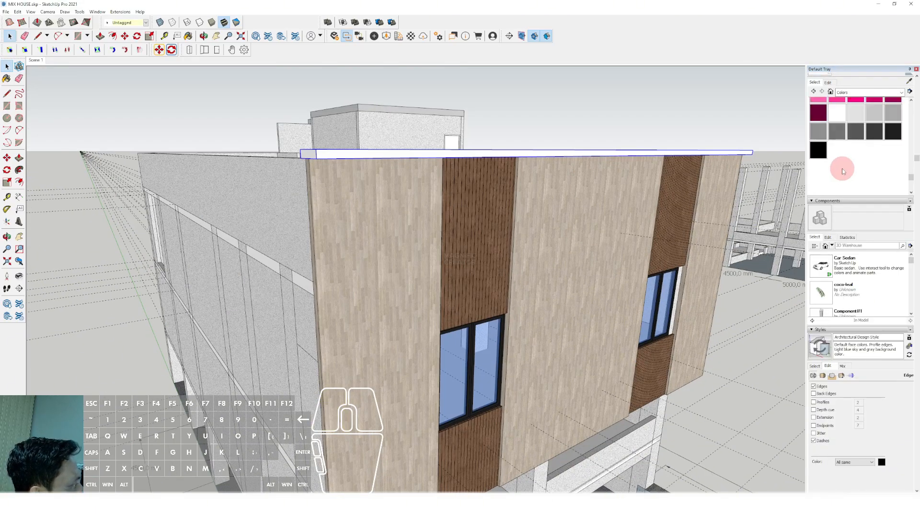
click(599, 152)
scroll(579, 120, down, 3)
middle_drag(579, 120, 477, 175)
scroll(479, 173, up, 2)
key(space)
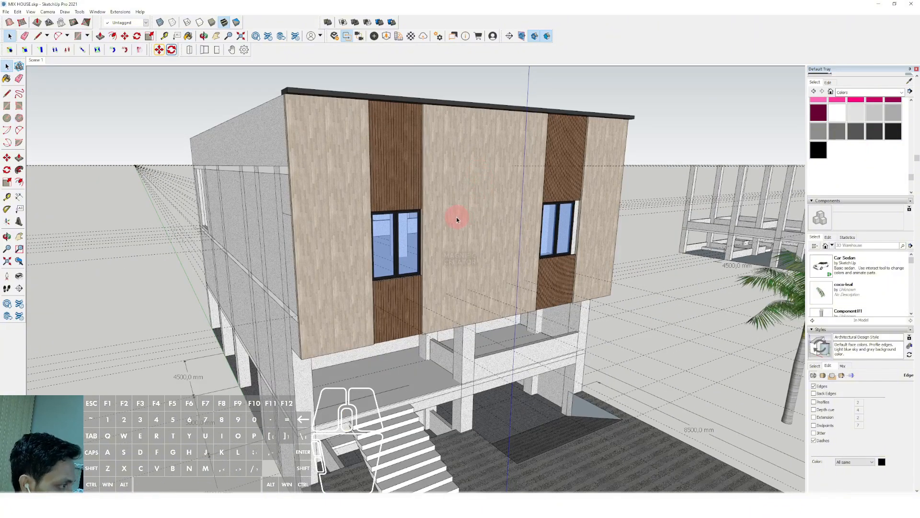
Step: Copy the dark parapet cap straight down to the bottom edge of the wood facade panels
scroll(457, 220, down, 1)
middle_drag(457, 220, 474, 100)
scroll(475, 101, up, 2)
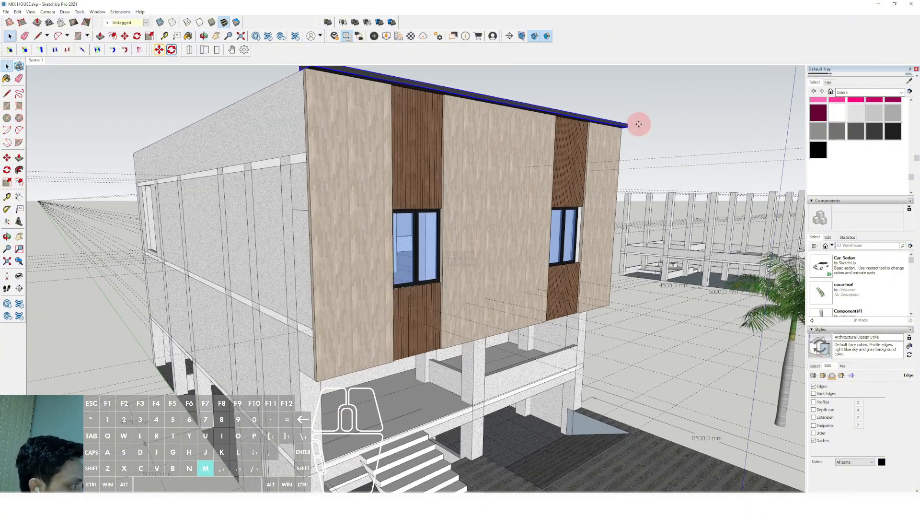
key(m)
scroll(627, 122, up, 3)
click(619, 133)
key(ctrl)
shift+scroll(617, 179, down, 3)
shift+middle_drag(608, 208, 594, 143)
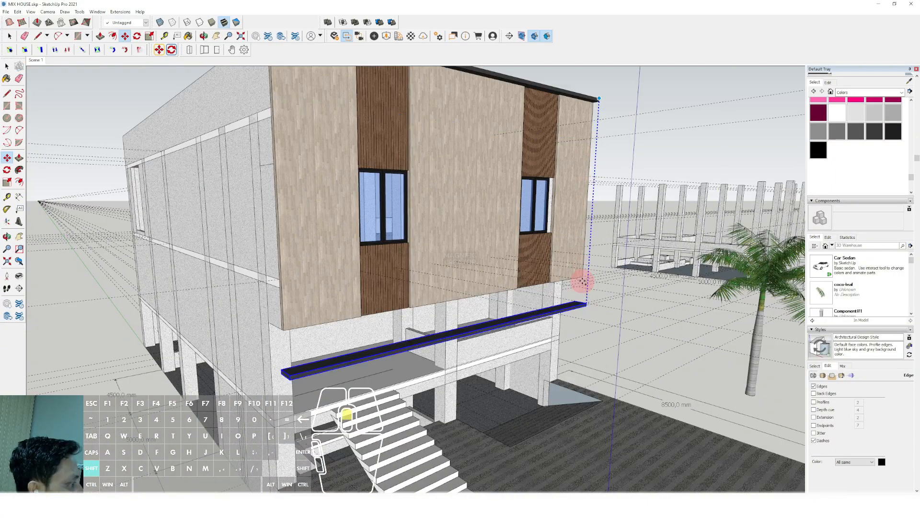
shift+scroll(584, 282, up, 3)
shift+click(581, 264)
key(space)
scroll(581, 264, down, 5)
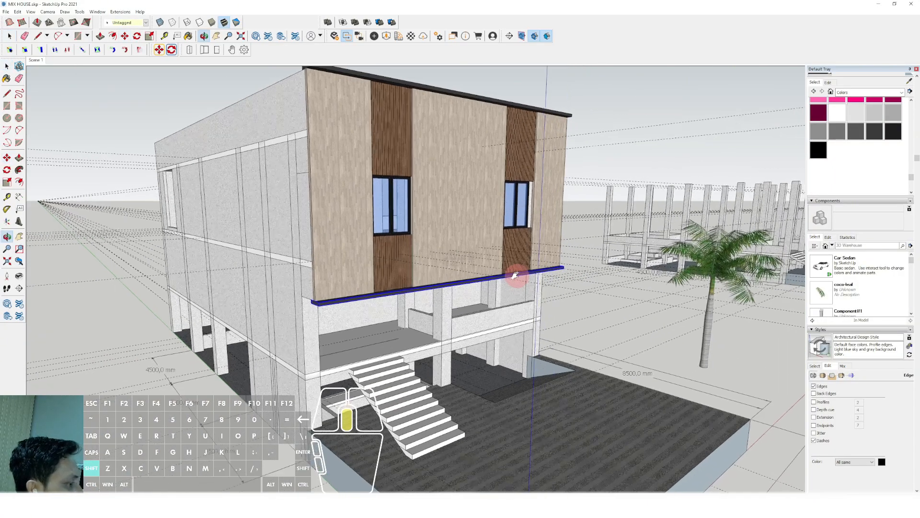
Step: Draw a thin rectangle on the raised floor edge between the stairs and the middle column and raise it into a railing panel
middle_drag(513, 276, 508, 254)
scroll(390, 318, up, 2)
shift+middle_drag(411, 326, 475, 350)
scroll(392, 298, up, 2)
scroll(475, 350, up, 3)
key(r)
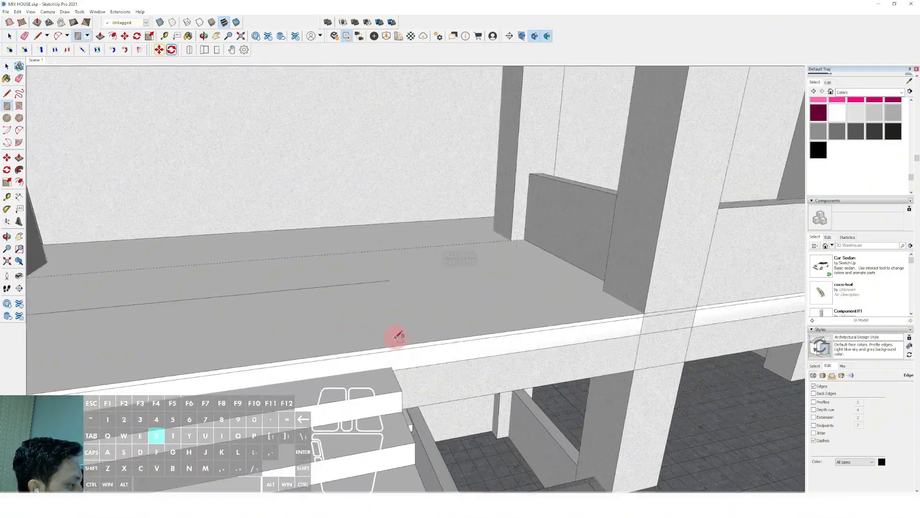
scroll(609, 299, up, 2)
scroll(640, 310, up, 4)
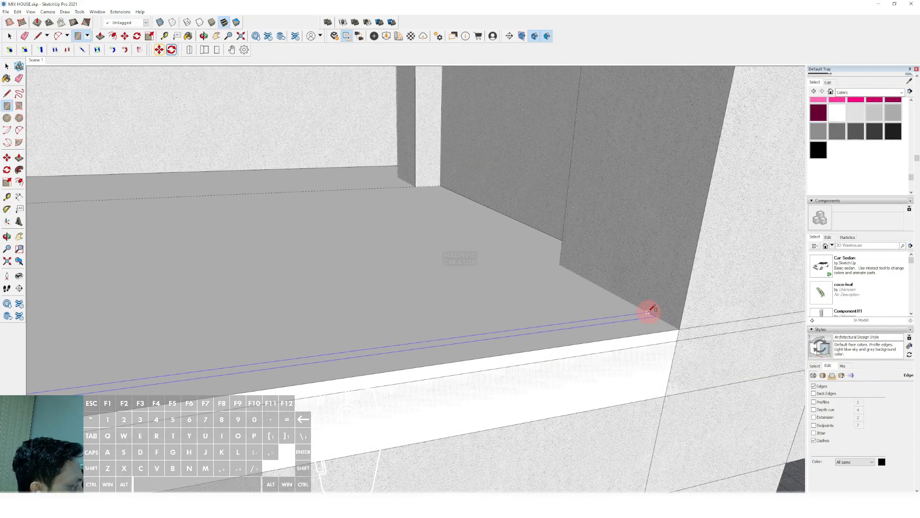
click(647, 314)
middle_drag(647, 315, 684, 197)
key(space)
click(586, 226)
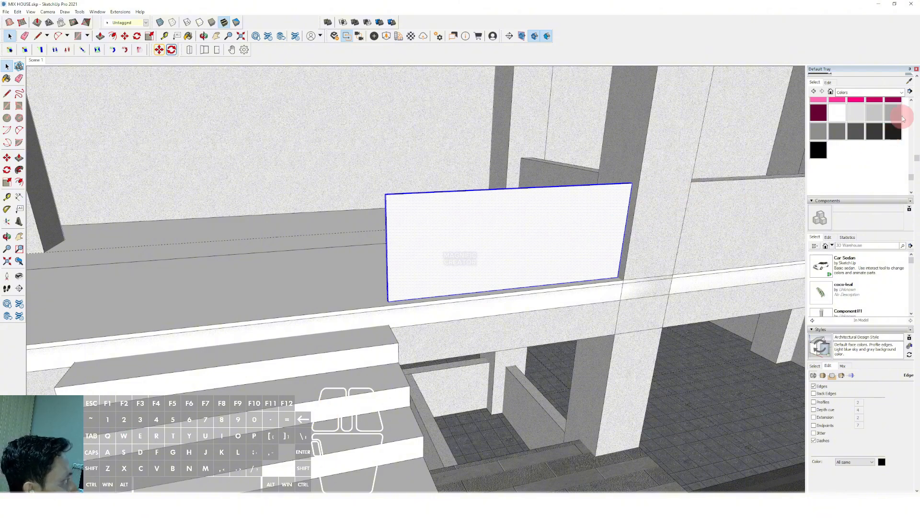
Step: Apply the Translucent Glass Blue material from Glass and Mirrors to the railing panel
click(848, 129)
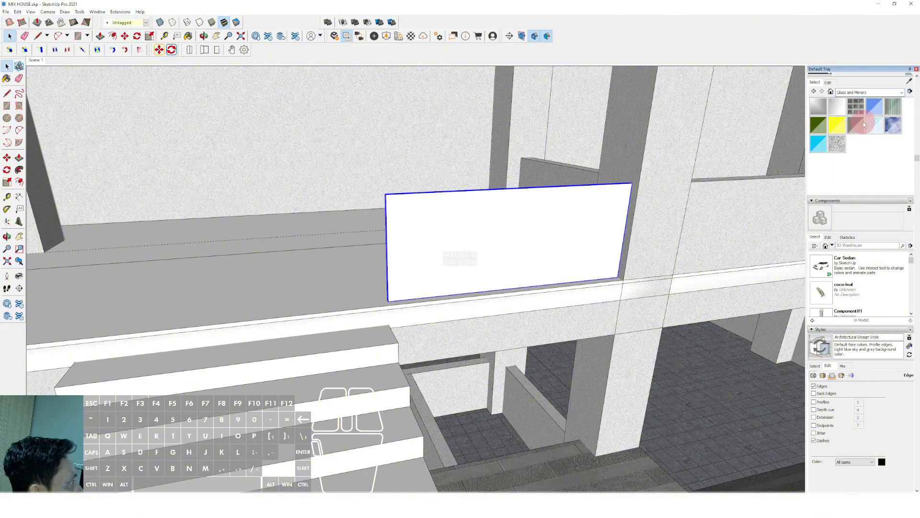
click(550, 241)
key(space)
scroll(571, 229, down, 2)
middle_drag(498, 247, 445, 253)
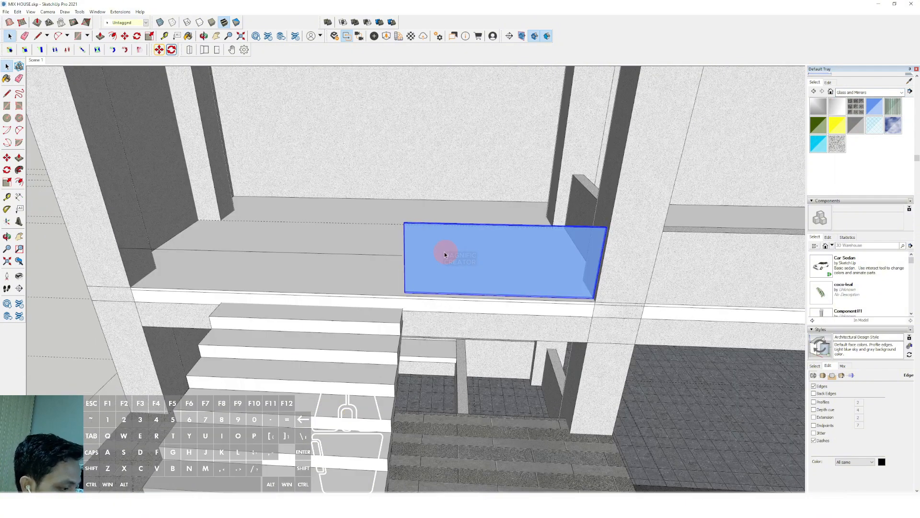
Step: Copy the glass railing panel across to the corner column and shorten it to end beside the stairs
click(402, 240)
scroll(456, 240, down, 2)
key(shift)
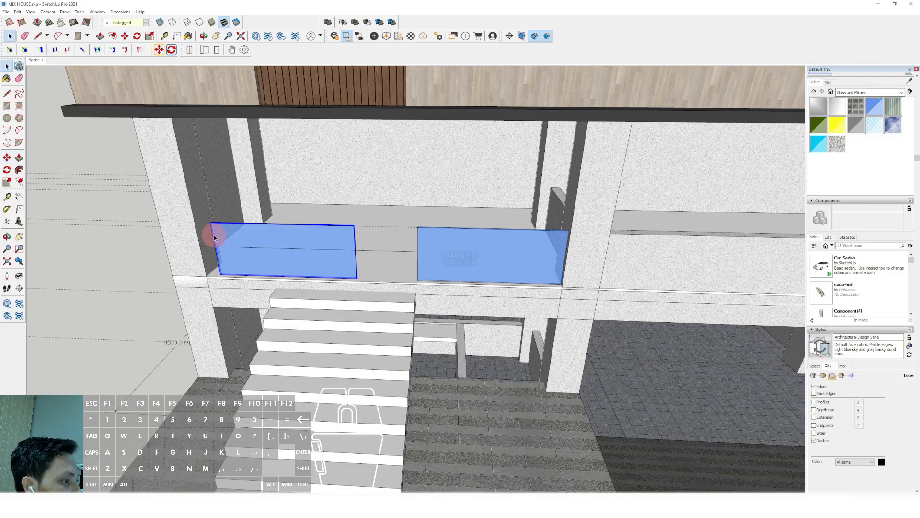
scroll(213, 237, up, 2)
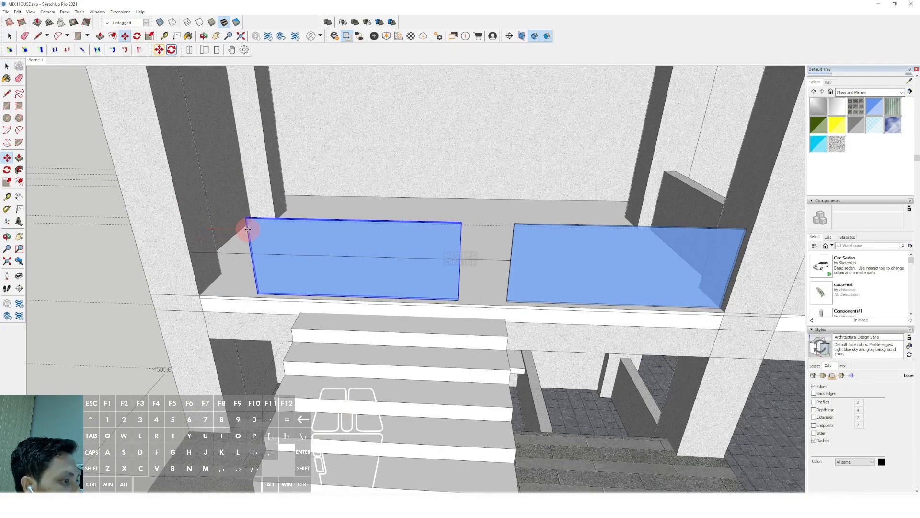
click(369, 245)
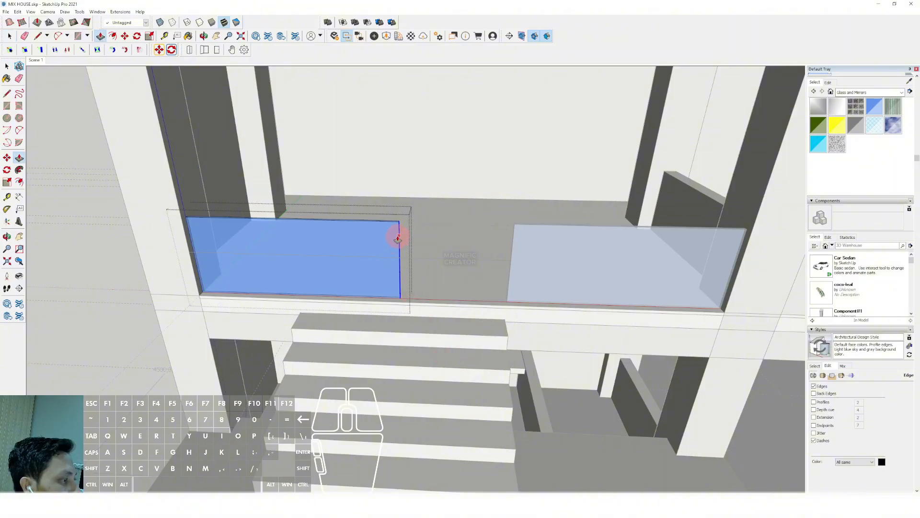
key(space)
scroll(134, 208, down, 3)
scroll(160, 232, down, 2)
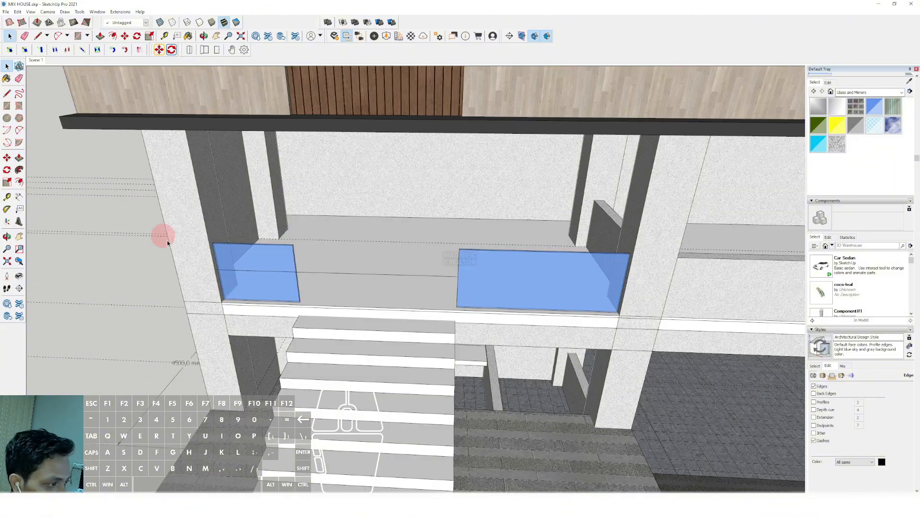
Step: Examine the front facade, glass railings and rooftop of the house from a distance
scroll(368, 347, down, 2)
scroll(478, 321, down, 2)
scroll(478, 321, down, 5)
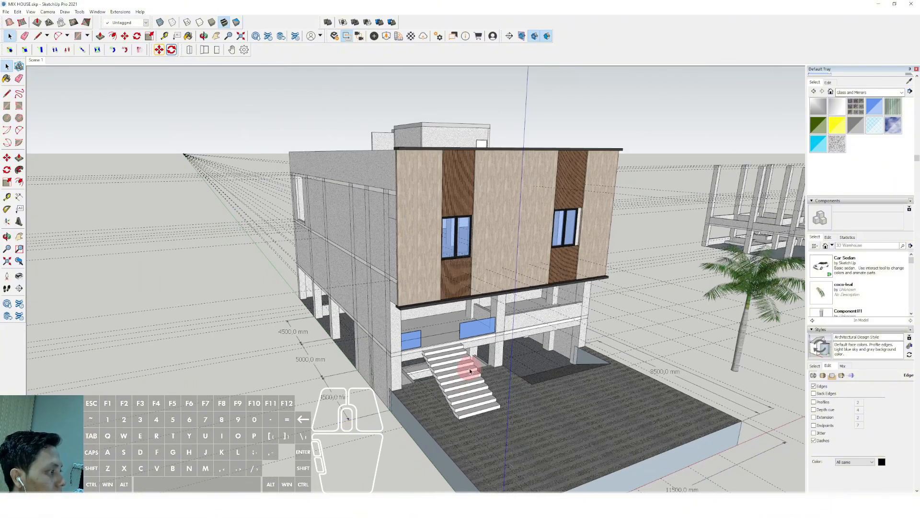
scroll(473, 335, up, 2)
middle_drag(472, 335, 487, 375)
scroll(499, 263, down, 1)
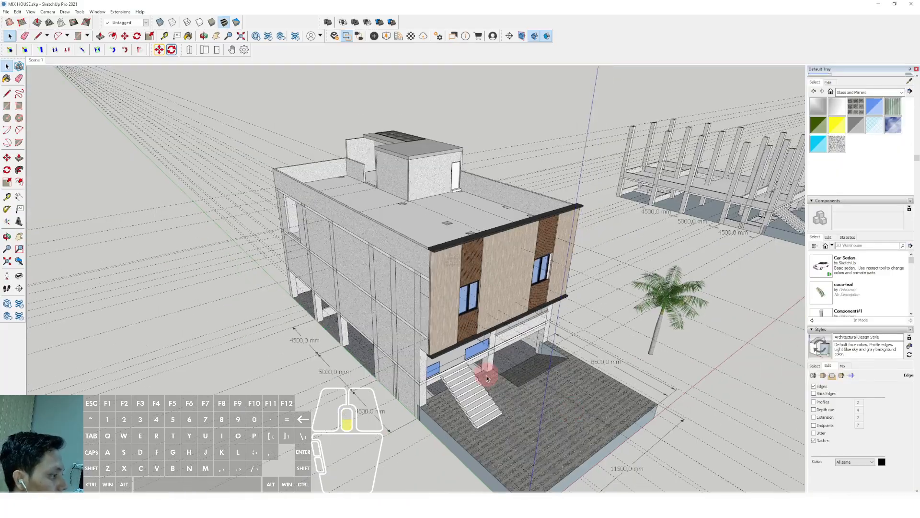
scroll(487, 375, down, 3)
scroll(489, 314, down, 3)
Step: Sample the plain dark grey material from its sample block and apply it to all steps of the entrance stairs
shift+middle_drag(489, 314, 486, 286)
scroll(883, 150, up, 3)
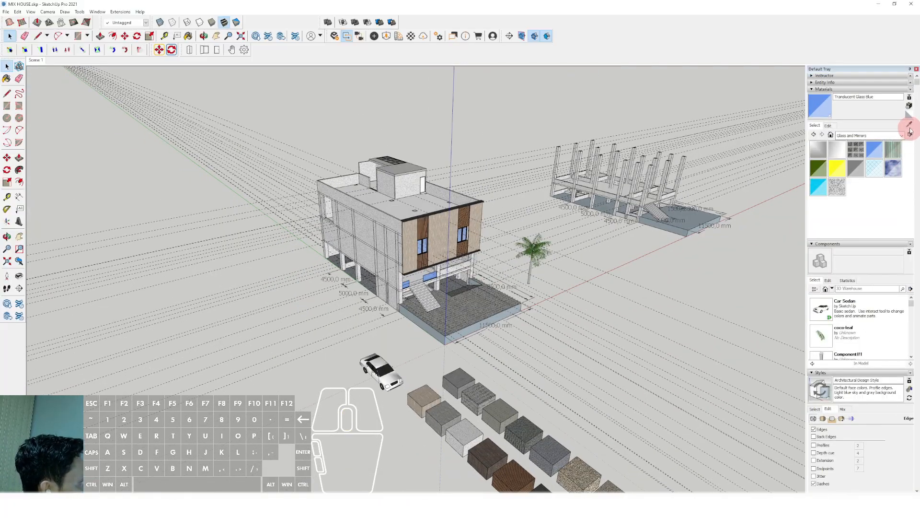
scroll(481, 480, up, 10)
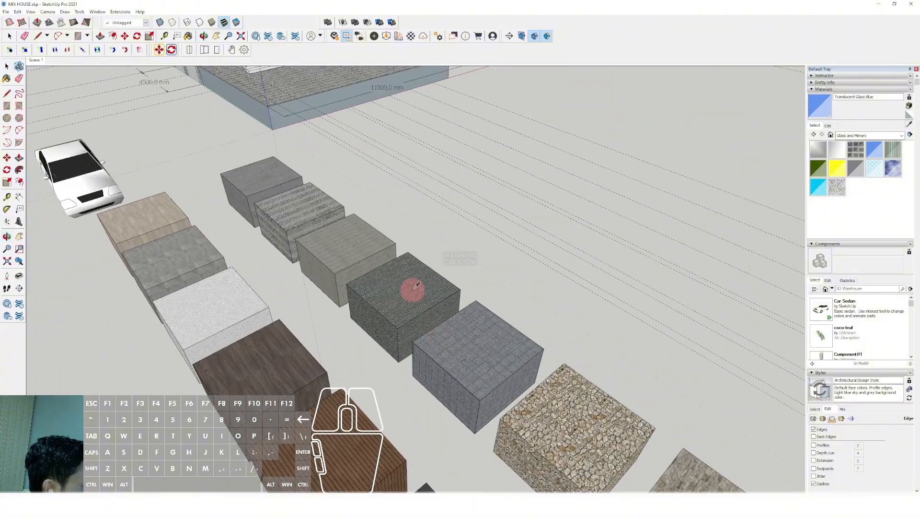
scroll(575, 309, down, 3)
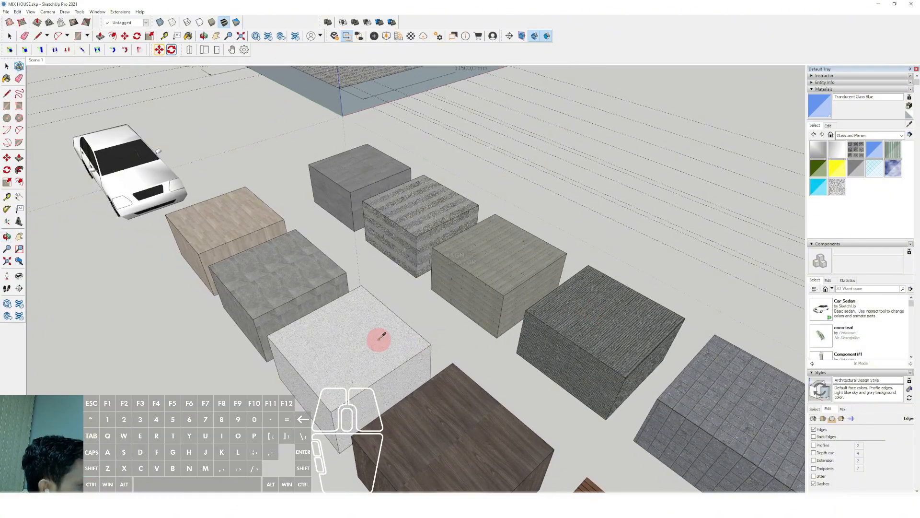
click(352, 178)
scroll(380, 191, down, 2)
scroll(396, 248, up, 10)
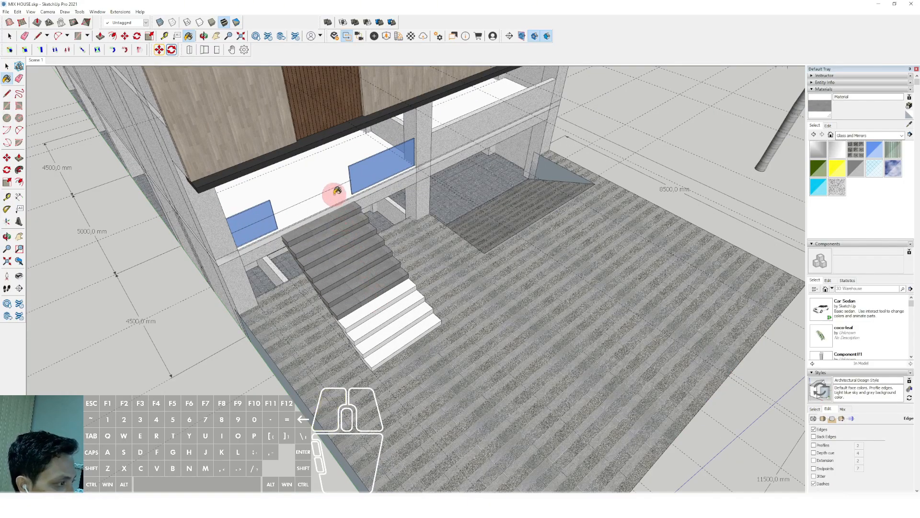
click(427, 320)
scroll(390, 269, down, 6)
mouse_move(422, 264)
middle_down()
mouse_move(425, 238)
mouse_move(380, 292)
mouse_move(384, 259)
middle_up()
key(space)
scroll(397, 242, up, 2)
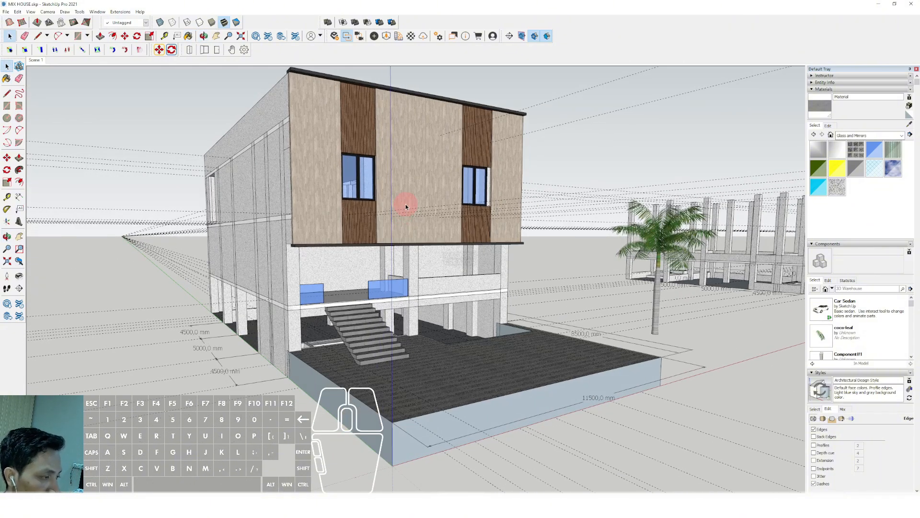
scroll(386, 231, up, 8)
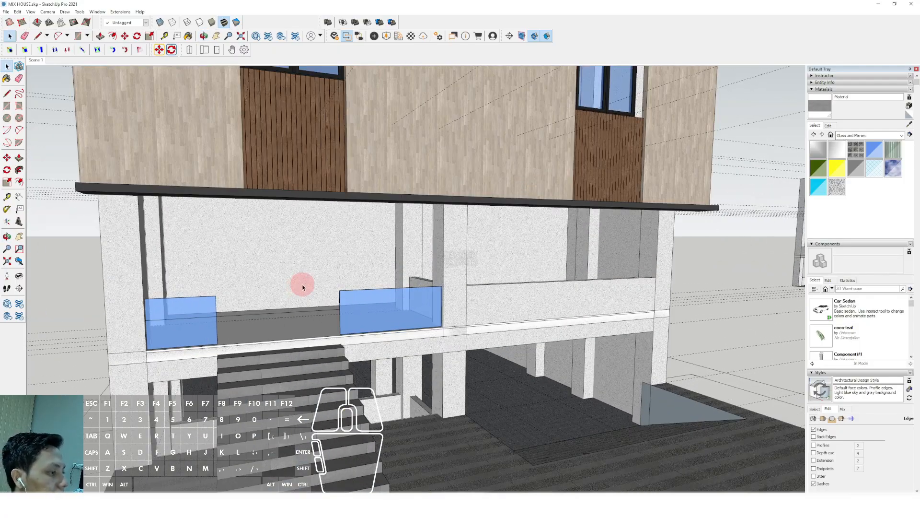
middle_drag(302, 283, 334, 253)
scroll(349, 298, down, 5)
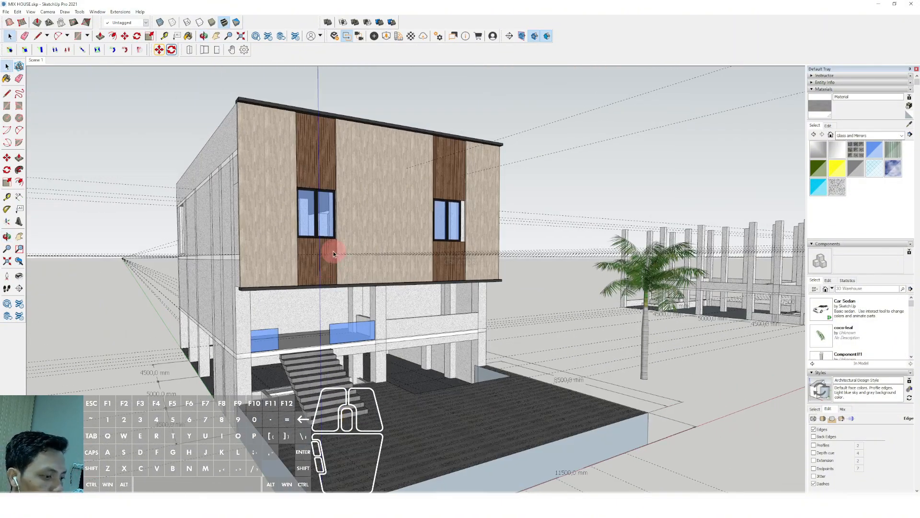
Step: Turn on shadows for the model
click(31, 13)
click(52, 98)
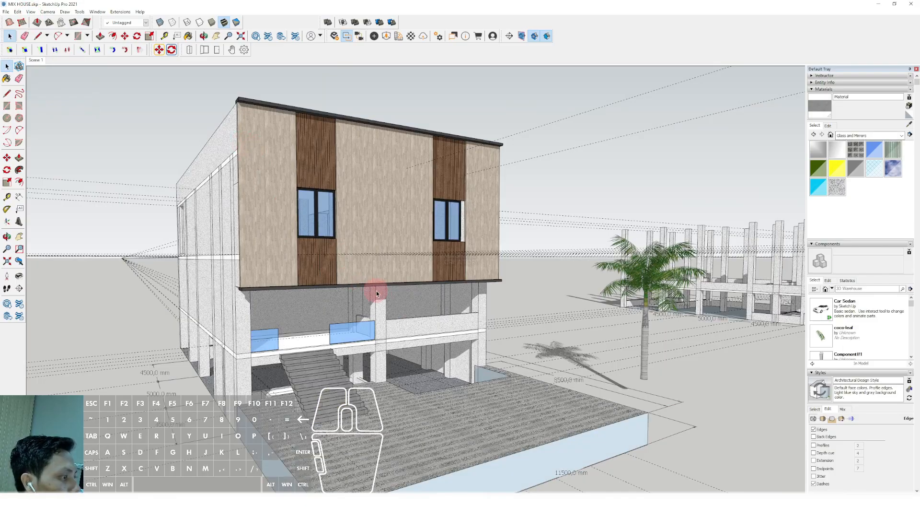
middle_drag(377, 294, 384, 275)
Step: Move the palm tree onto the paved front platform near its side edge and place a copy beside it
click(651, 374)
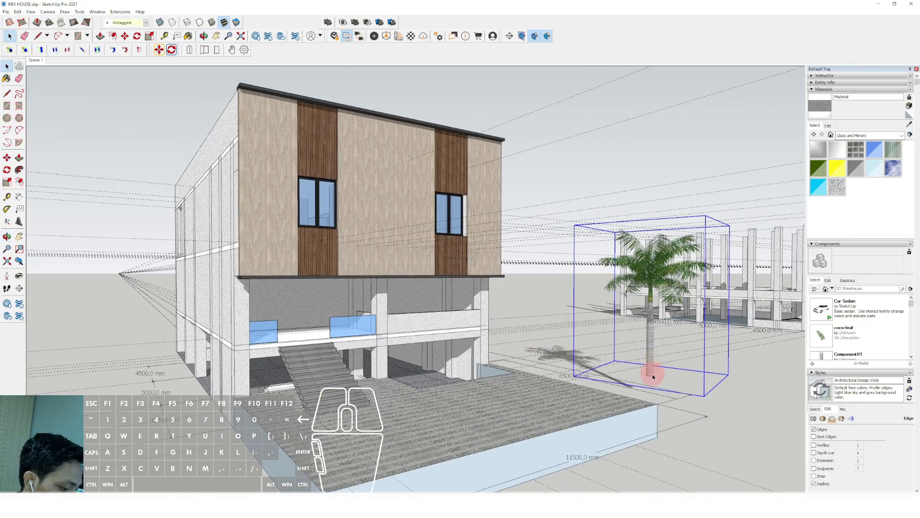
drag(636, 379, 547, 396)
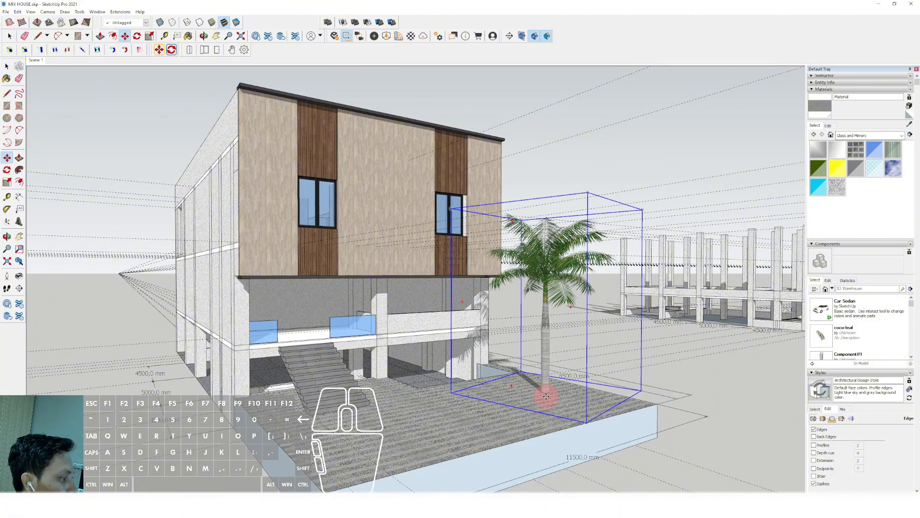
click(629, 403)
key(space)
shift+middle_drag(462, 348, 472, 338)
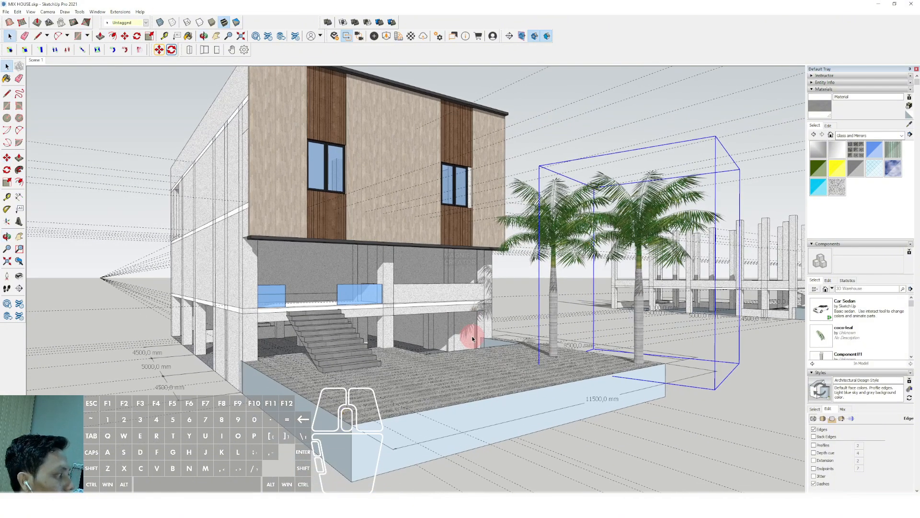
click(518, 108)
Step: Apply the 3D Printing Style from the Default Styles collection to the model
middle_drag(402, 229, 431, 242)
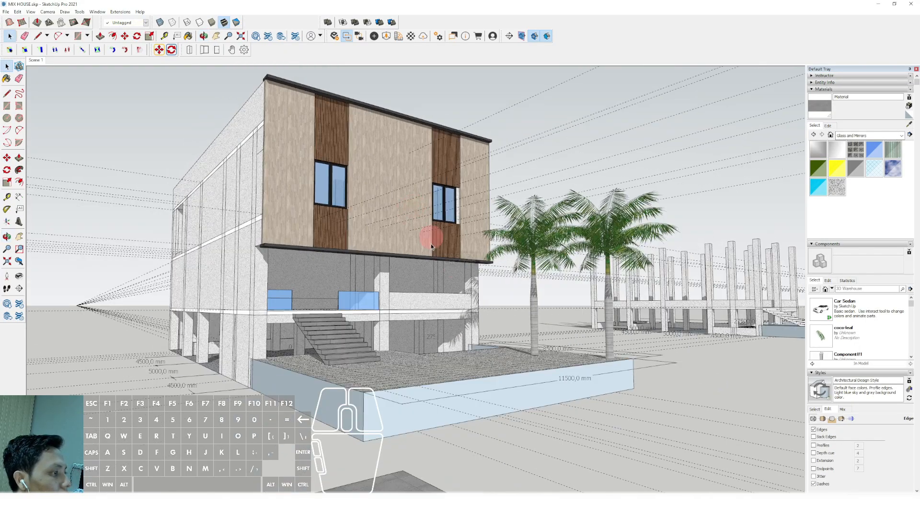
scroll(858, 437, down, 5)
scroll(859, 335, up, 3)
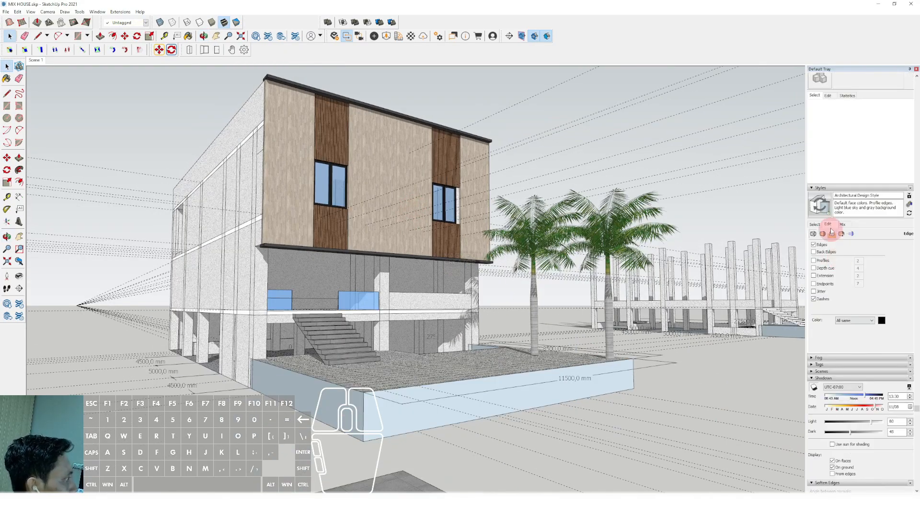
click(816, 223)
click(819, 247)
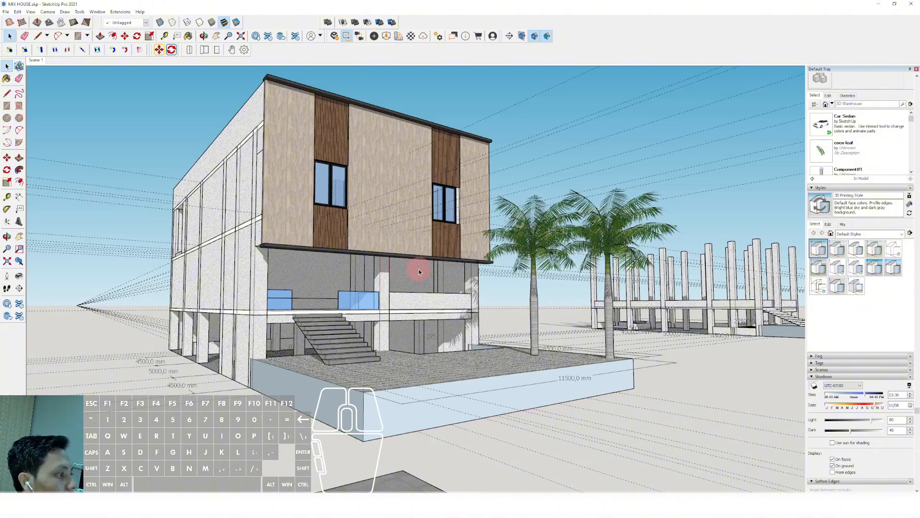
Step: Hide the guide lines that run behind and across the house and the neighbouring column structure
middle_drag(419, 269, 287, 300)
scroll(378, 292, down, 2)
scroll(304, 288, down, 2)
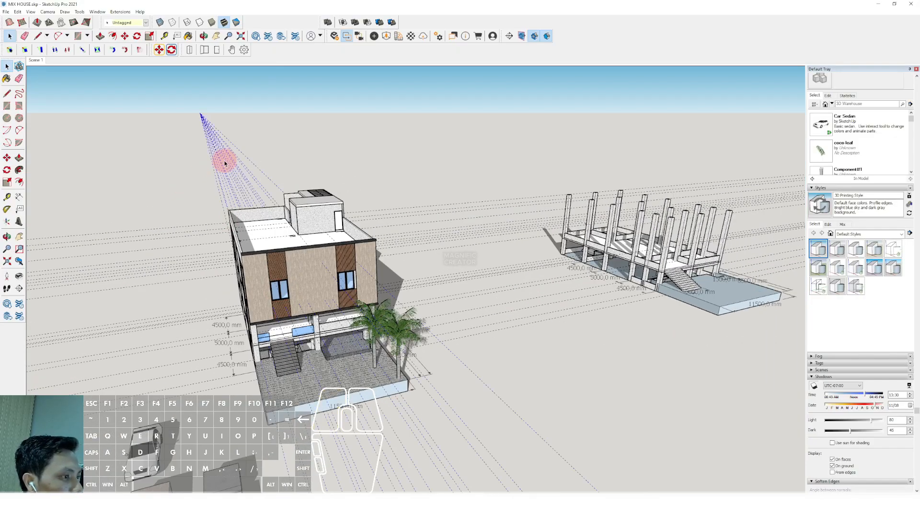
right_click(224, 162)
click(232, 176)
drag(180, 197, 166, 303)
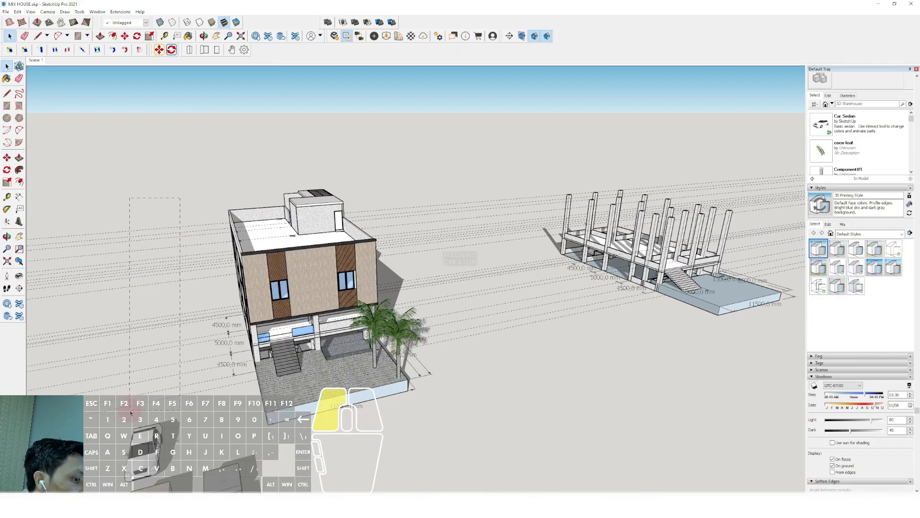
right_click(175, 259)
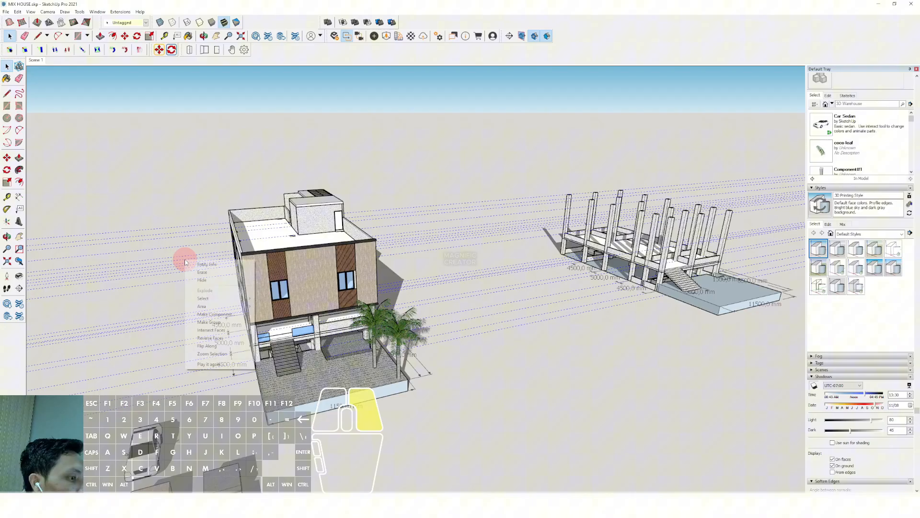
click(215, 278)
Step: Hide the length dimensions along the palm-tree side of the house
scroll(391, 301, up, 1)
middle_drag(391, 302, 437, 373)
scroll(390, 298, up, 3)
drag(436, 373, 410, 271)
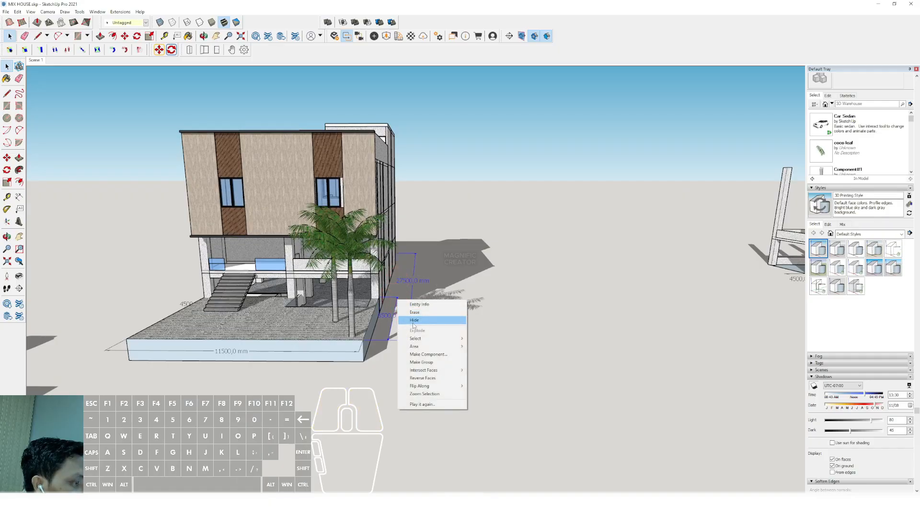
click(414, 321)
Step: Hide the stacked dimensions on the stair side of the house and the 11500 mm dimension along the platform's front
middle_drag(257, 329, 347, 326)
drag(300, 330, 280, 283)
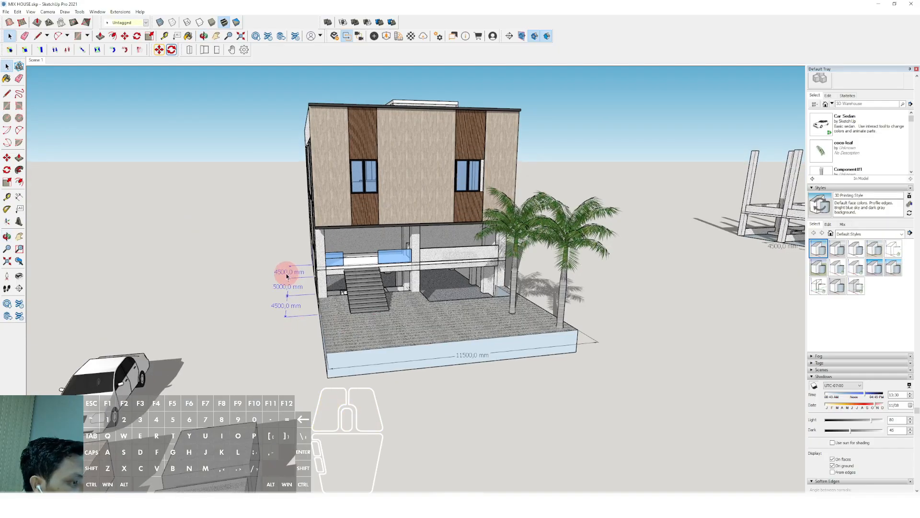
right_click(288, 276)
click(303, 293)
click(507, 350)
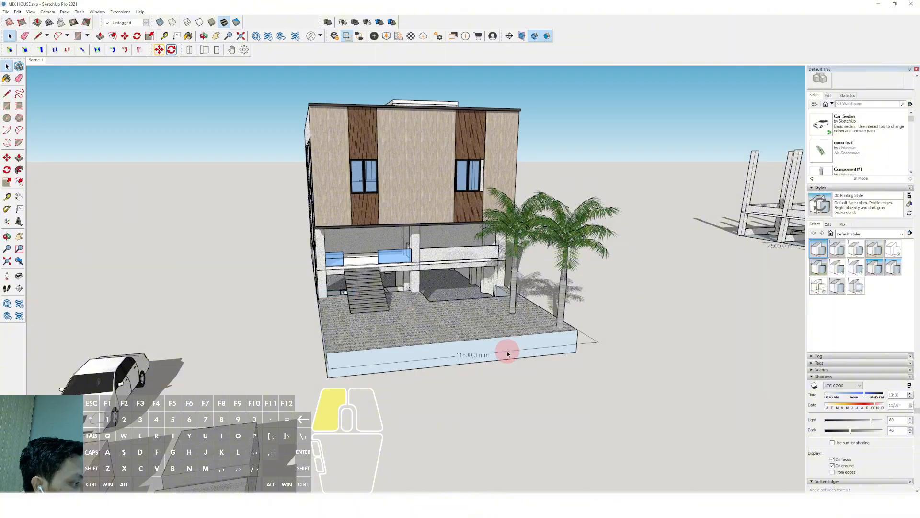
right_click(507, 351)
click(524, 372)
Step: Move the white sedan onto the paved front platform, between the entrance stairs and the palm trees
mouse_move(391, 338)
middle_down()
mouse_move(441, 312)
mouse_move(477, 308)
mouse_move(392, 347)
middle_up()
middle_drag(219, 416, 321, 387)
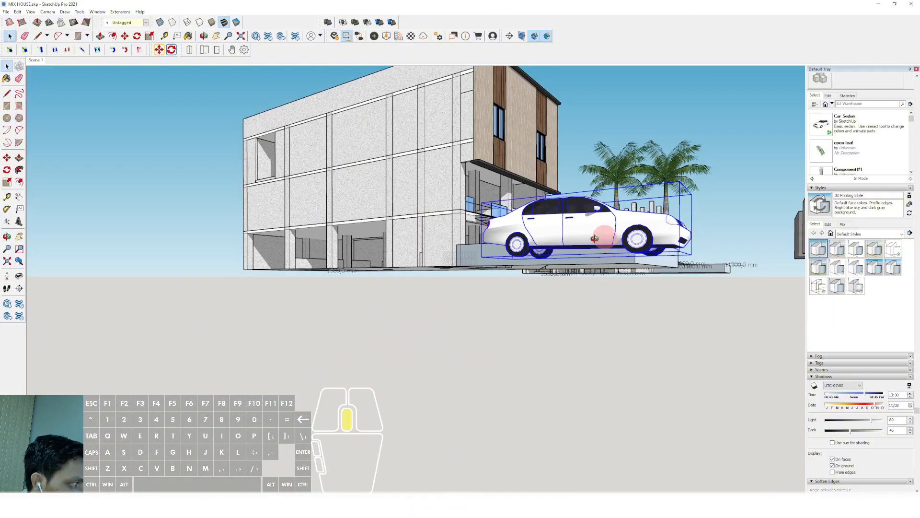
middle_drag(594, 238, 523, 311)
key(m)
shift+middle_drag(590, 227, 504, 321)
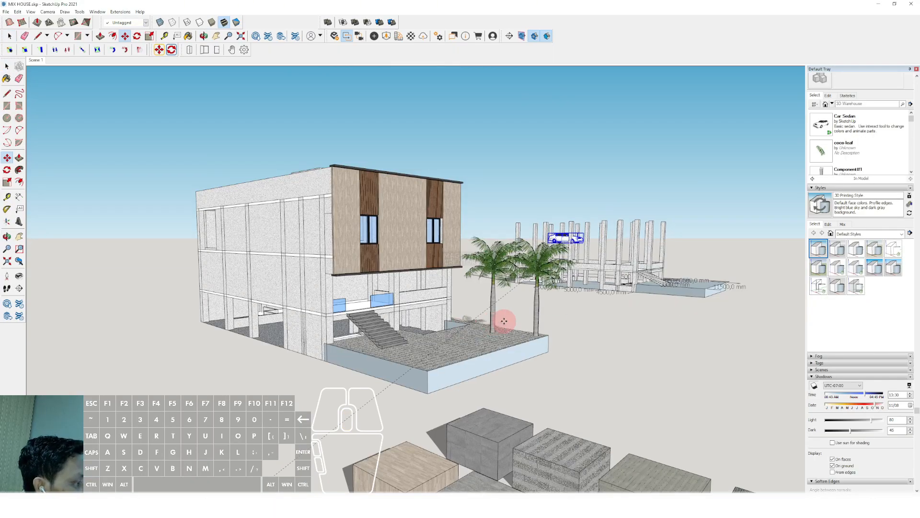
click(482, 347)
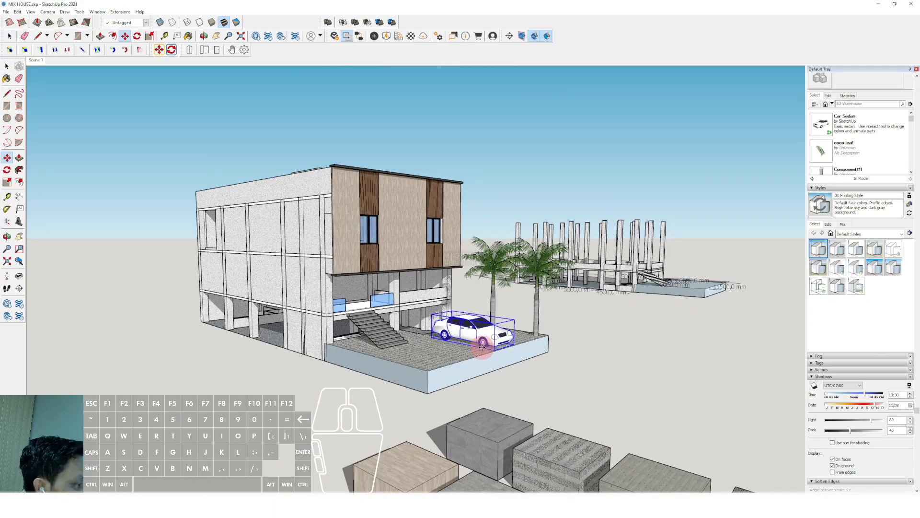
click(558, 372)
Step: Apply the Blacktop Old 02 material from Asphalt and Concrete to the side faces of the front platform
scroll(435, 324, up, 3)
click(901, 236)
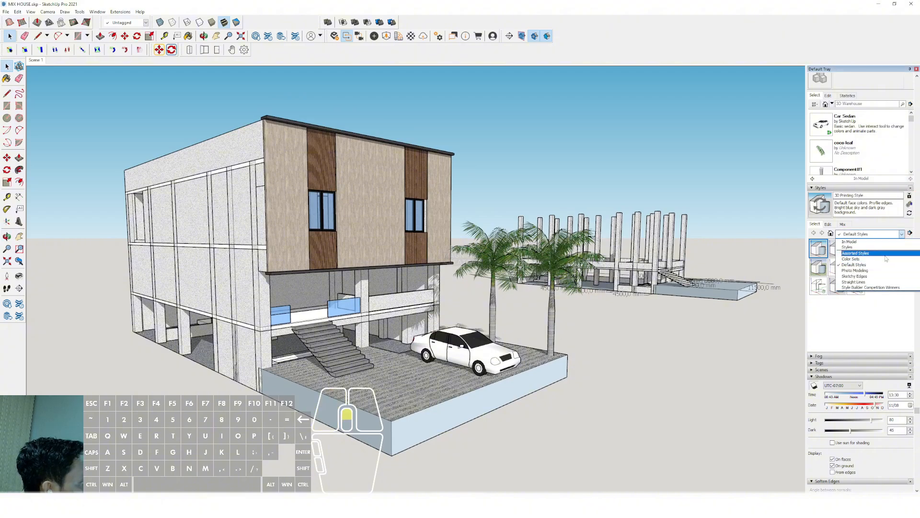
click(845, 329)
scroll(891, 187, up, 3)
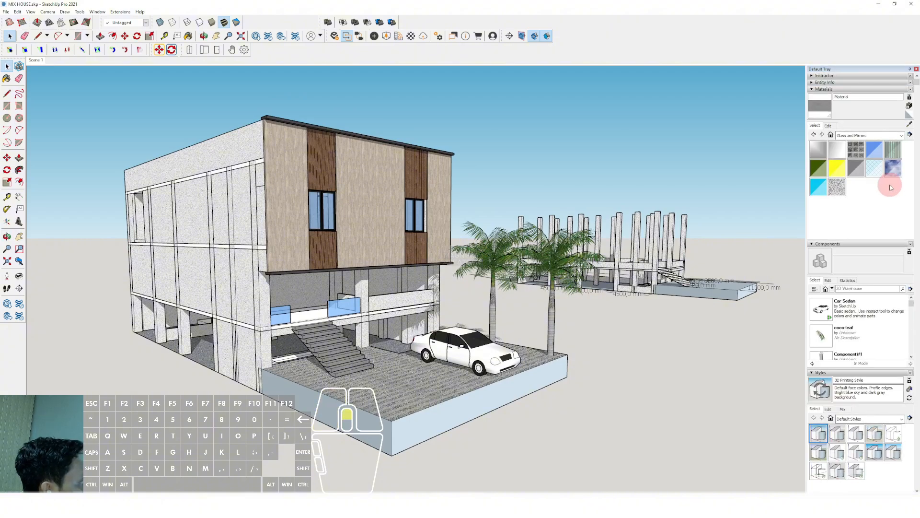
click(901, 136)
click(869, 161)
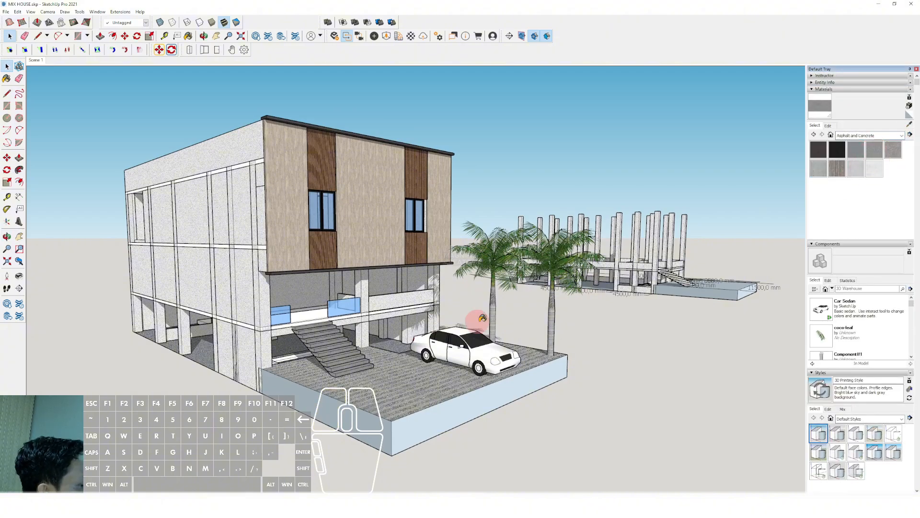
scroll(408, 374, up, 3)
key(space)
scroll(348, 418, down, 2)
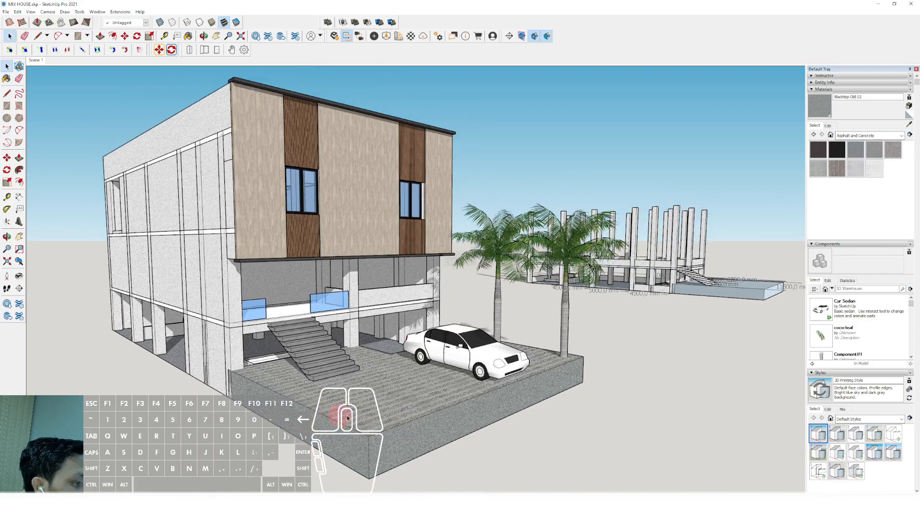
Step: Set the camera to Perspective and view the finished house from its front corner
middle_drag(359, 280, 342, 258)
click(47, 12)
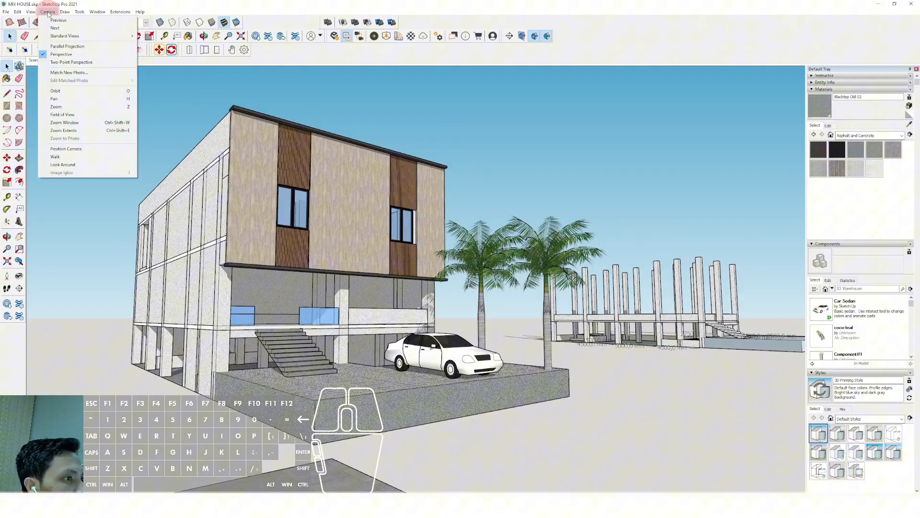
click(62, 54)
middle_drag(381, 132, 332, 273)
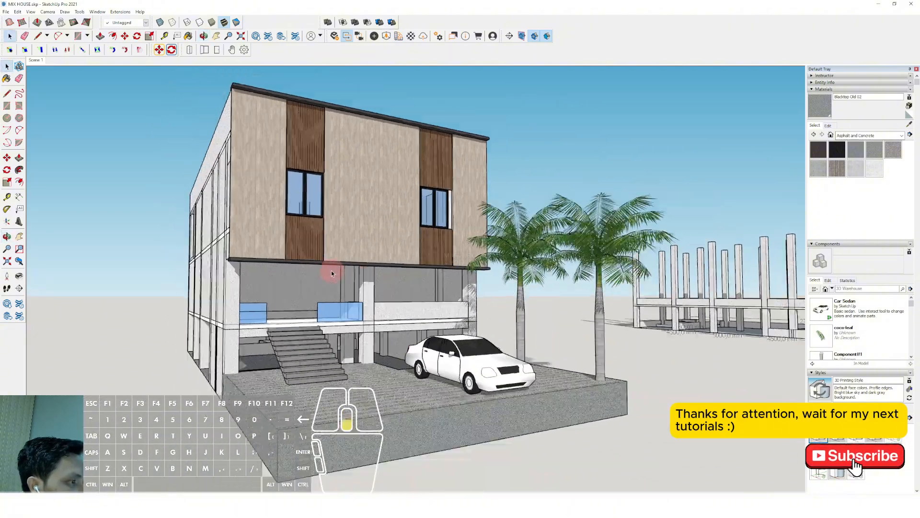